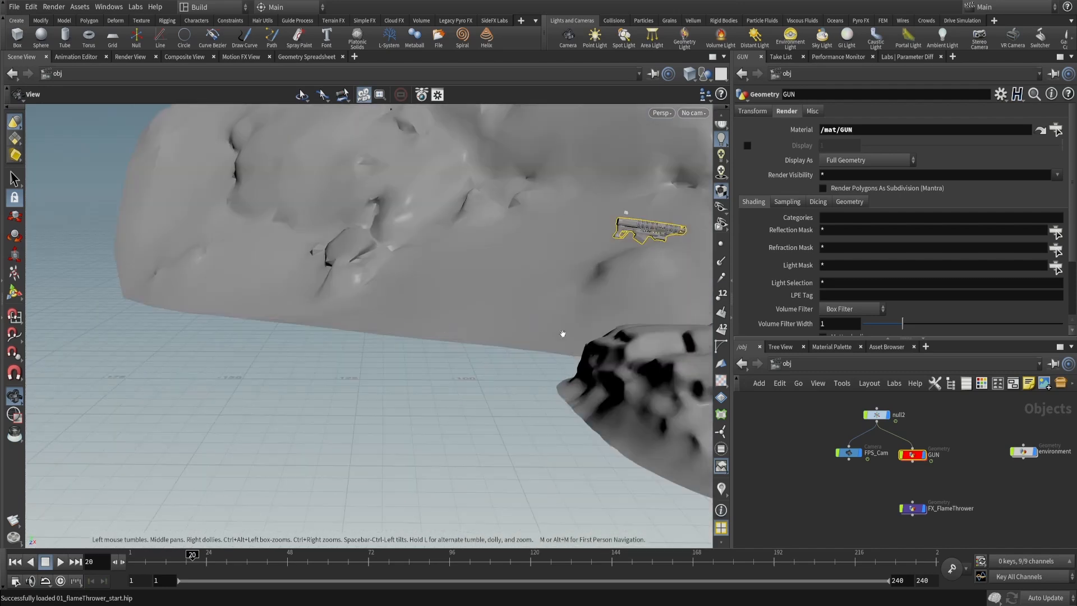
Scrub through the animation to examine the gun's movement through the scene, and return to frame 1
middle_drag(598, 294, 421, 329)
scroll(421, 329, down, 5)
drag(420, 329, 444, 335)
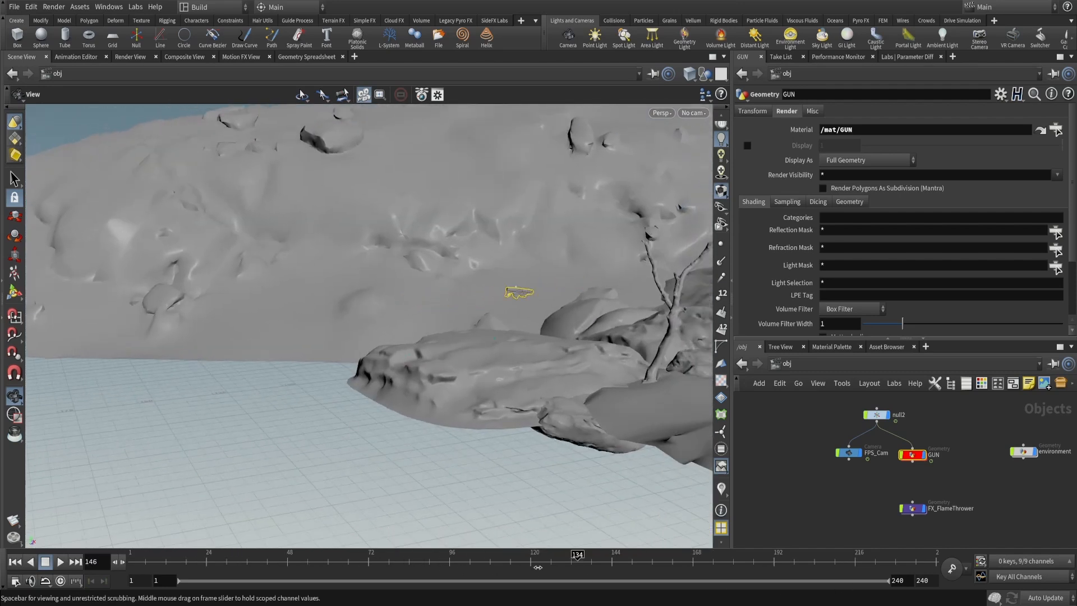
drag(489, 577, 130, 572)
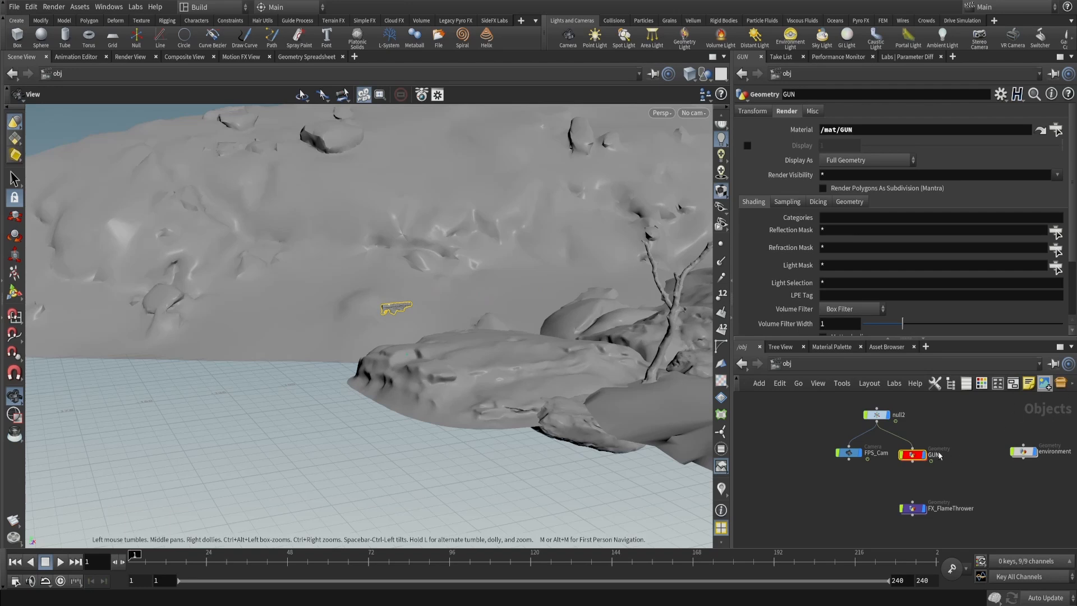
Look through FPS_Cam and scrub the animation to frame 29
click(848, 453)
click(693, 113)
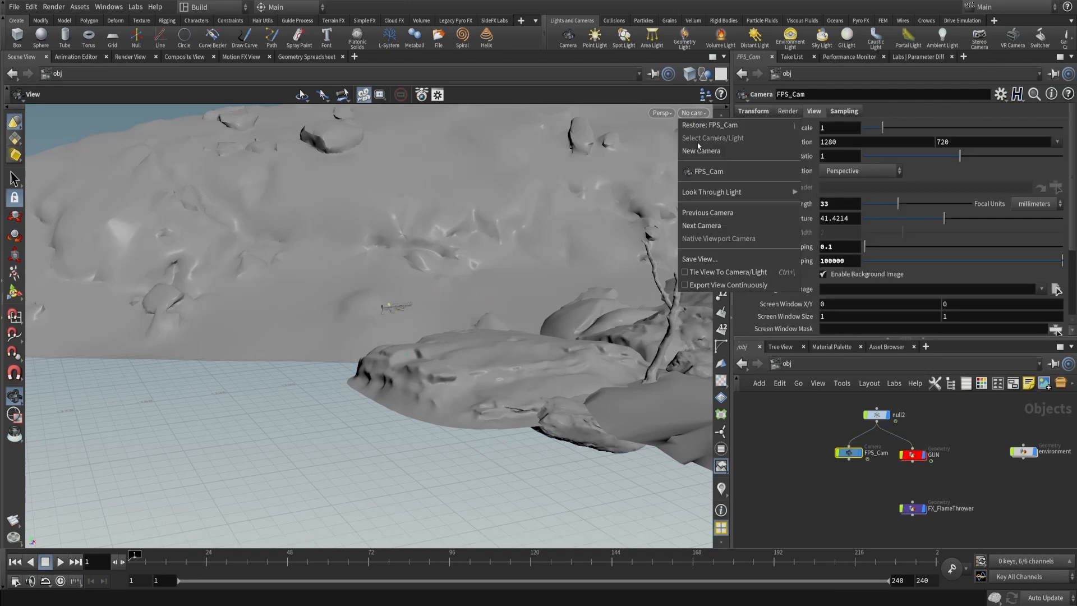
click(704, 171)
click(371, 558)
drag(400, 557, 224, 564)
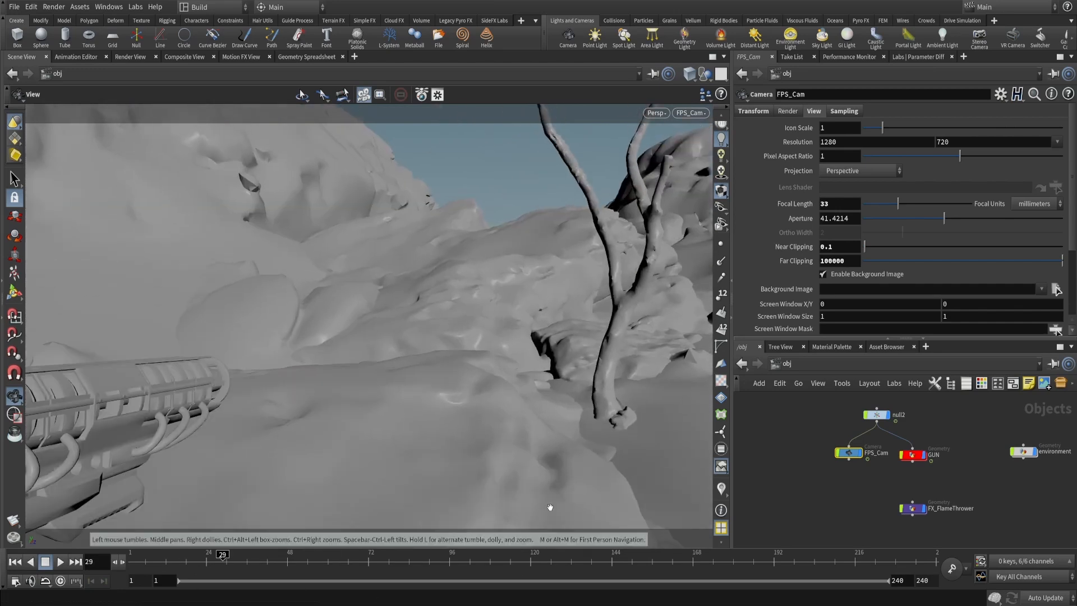
Open the environment object's network, inspect its terrain geometry from several angles, and return to the object level
middle_drag(987, 469, 938, 481)
click(974, 465)
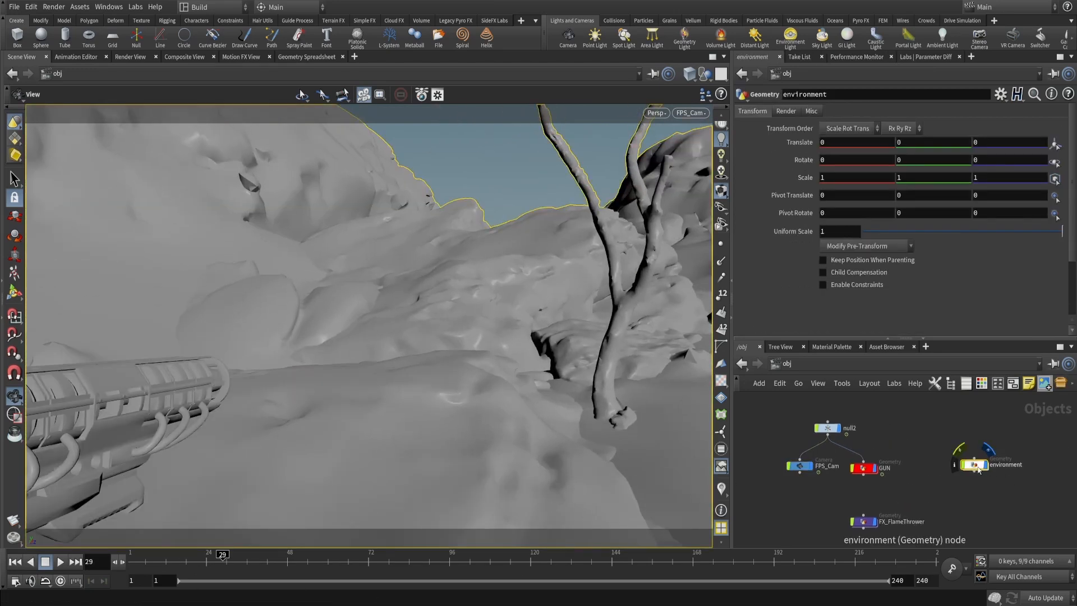
drag(509, 272, 391, 373)
right_drag(391, 373, 388, 371)
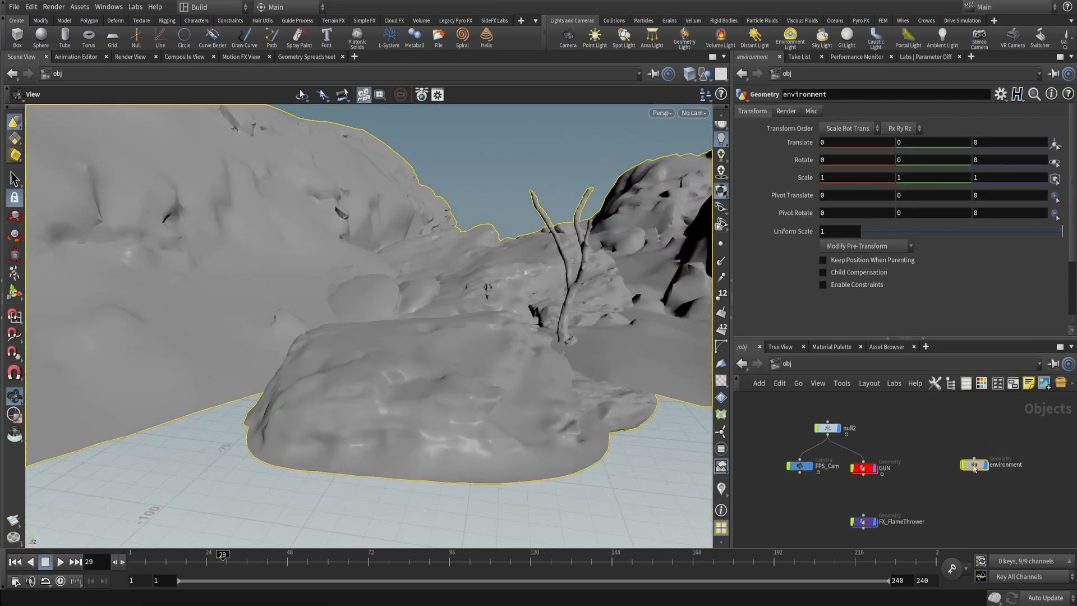
double_click(974, 467)
key(g)
drag(457, 289, 487, 308)
right_drag(488, 308, 361, 316)
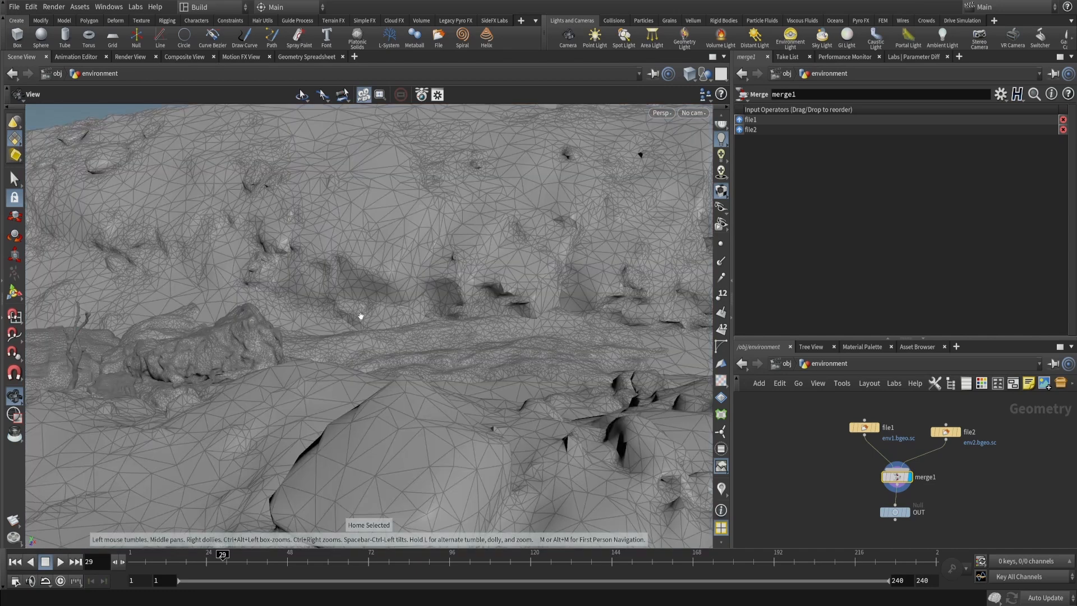
drag(361, 316, 493, 300)
key(u)
Open the GUN object's network, inspect the alembic1 source node and the gun model up close, and return to the object level
click(864, 468)
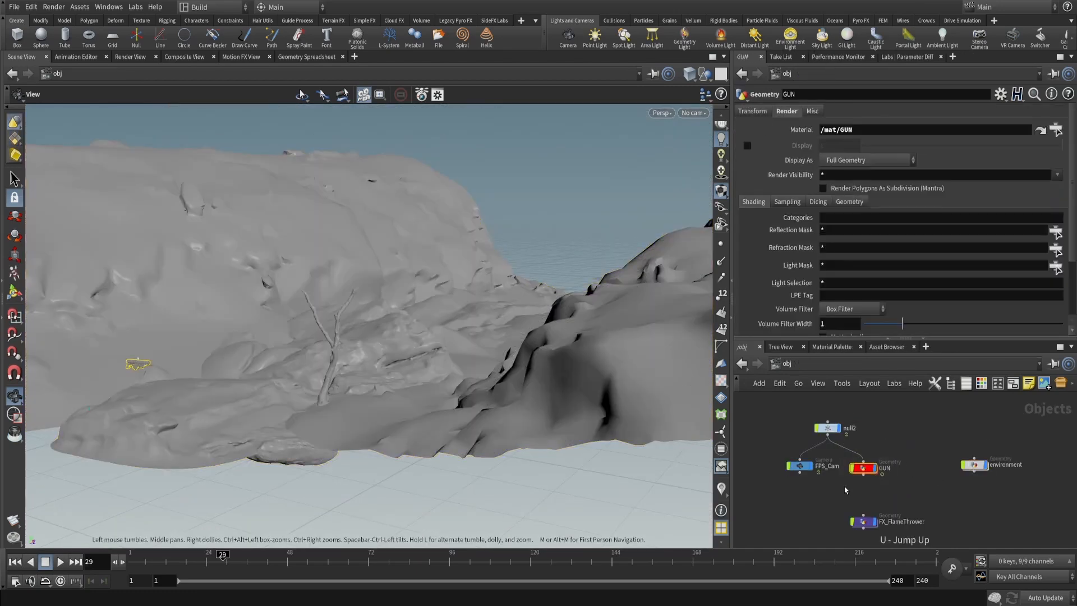
key(i)
middle_drag(885, 440, 887, 480)
scroll(847, 439, up, 3)
click(933, 464)
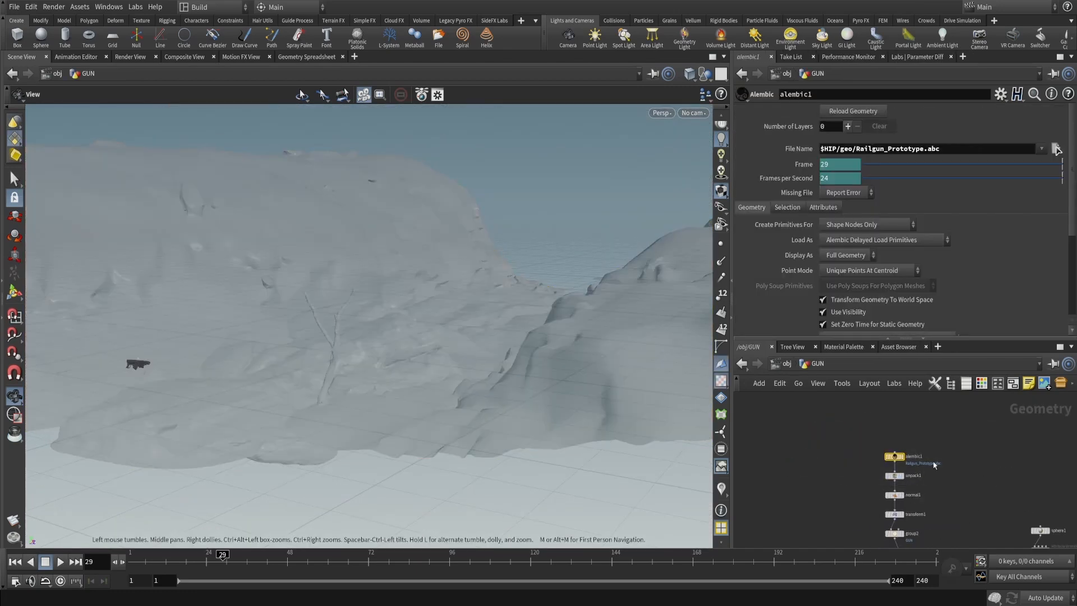
drag(535, 260, 594, 295)
scroll(402, 375, up, 4)
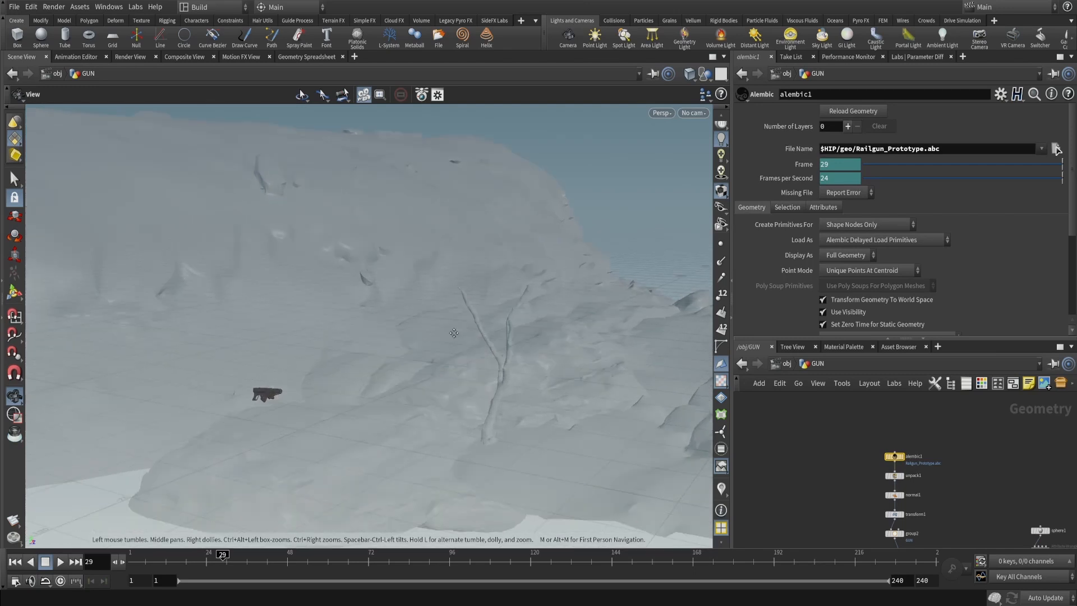
drag(402, 376, 565, 252)
right_drag(563, 251, 608, 191)
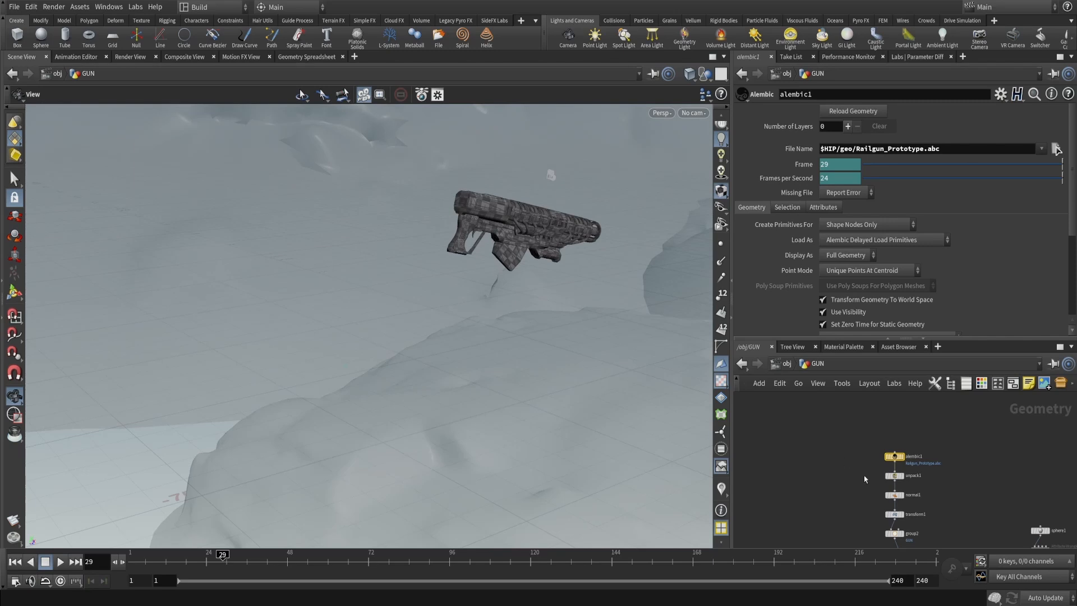
key(u)
Select the FX_FlameThrower object and set the viewport to look through FPS_Cam
middle_drag(924, 483, 940, 446)
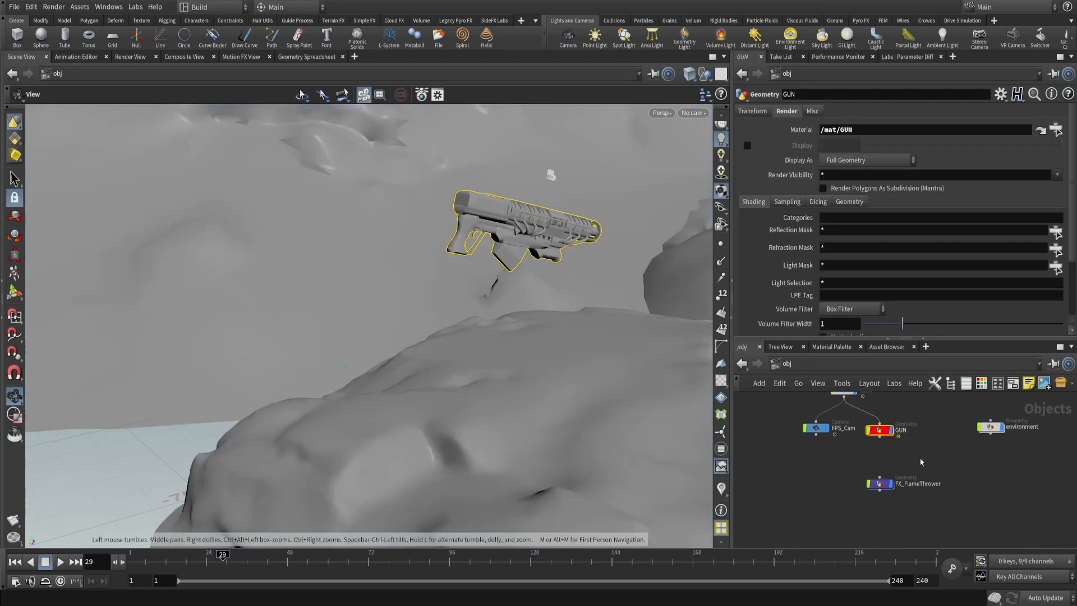
drag(923, 457, 842, 509)
middle_drag(483, 311, 365, 356)
right_drag(365, 355, 507, 326)
drag(506, 326, 586, 308)
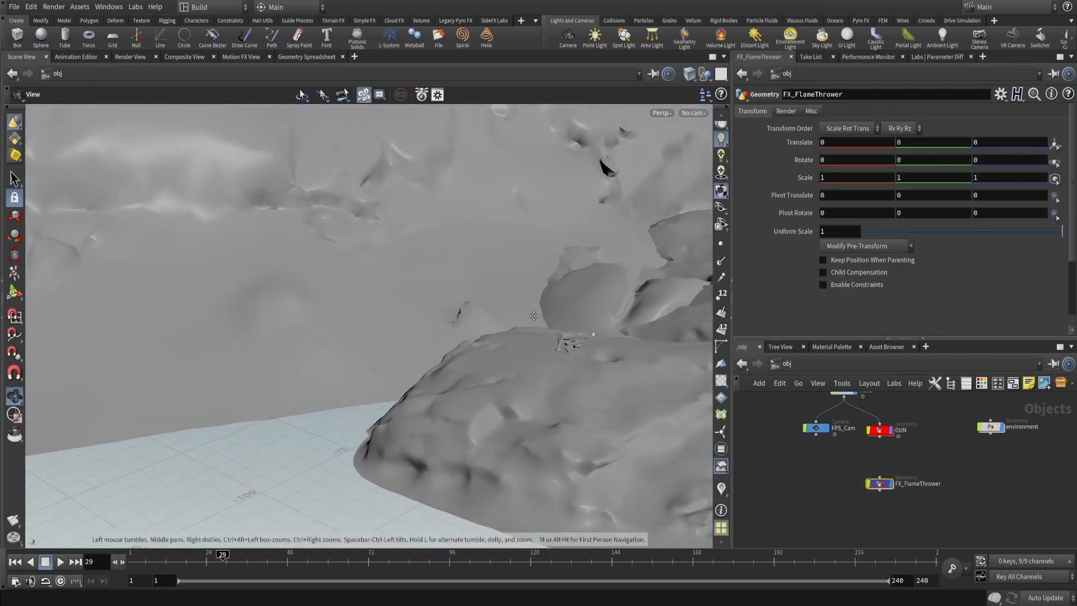
middle_drag(586, 308, 521, 305)
click(693, 115)
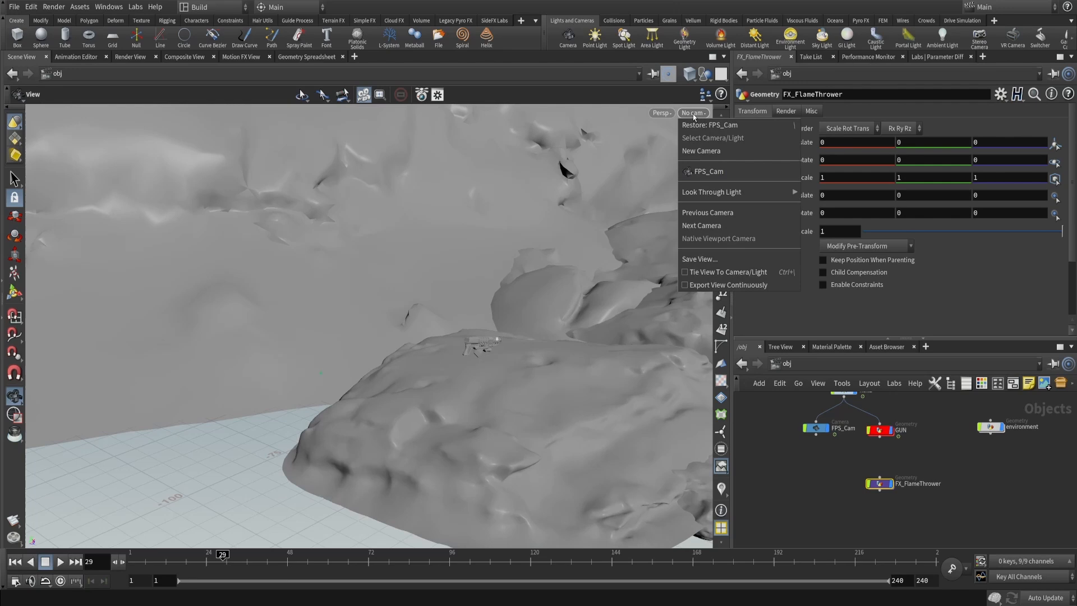
click(708, 171)
Open the FX_FlameThrower network and display its IMPORT_GUN object merge node
key(f)
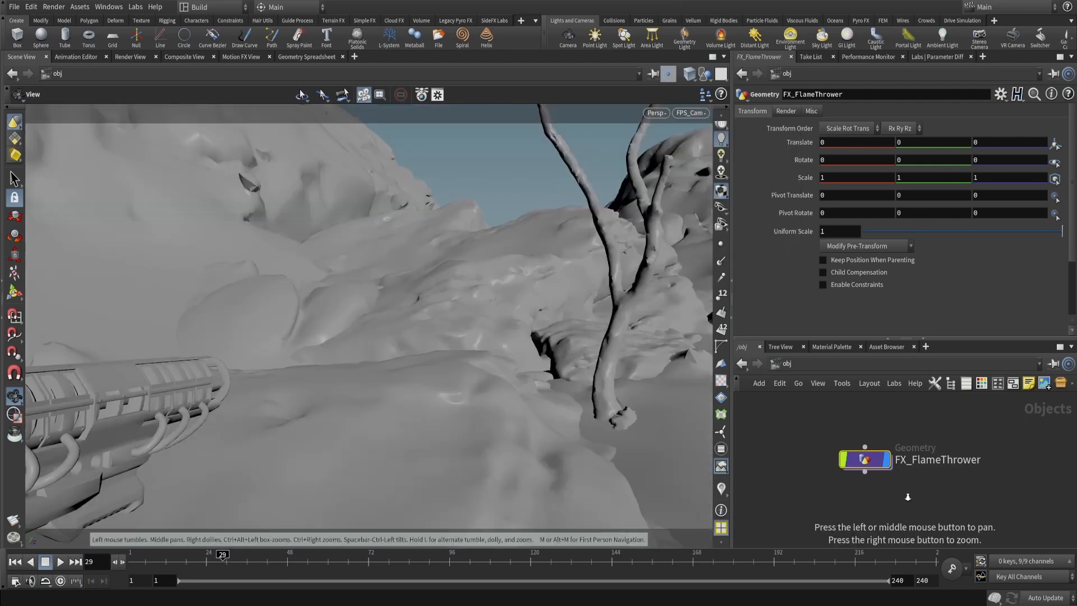
double_click(874, 468)
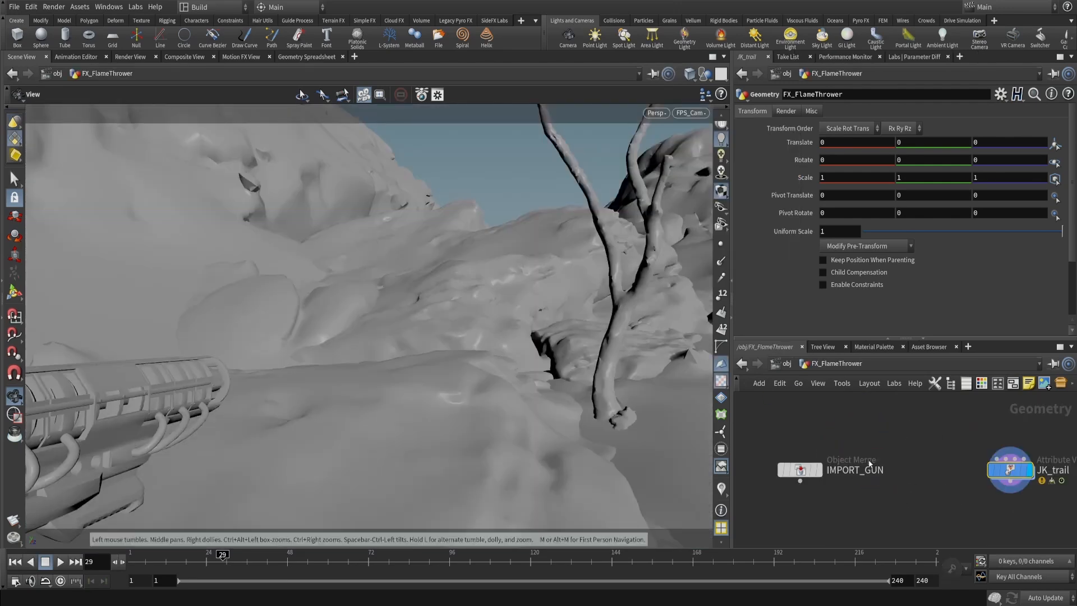
drag(855, 431, 950, 422)
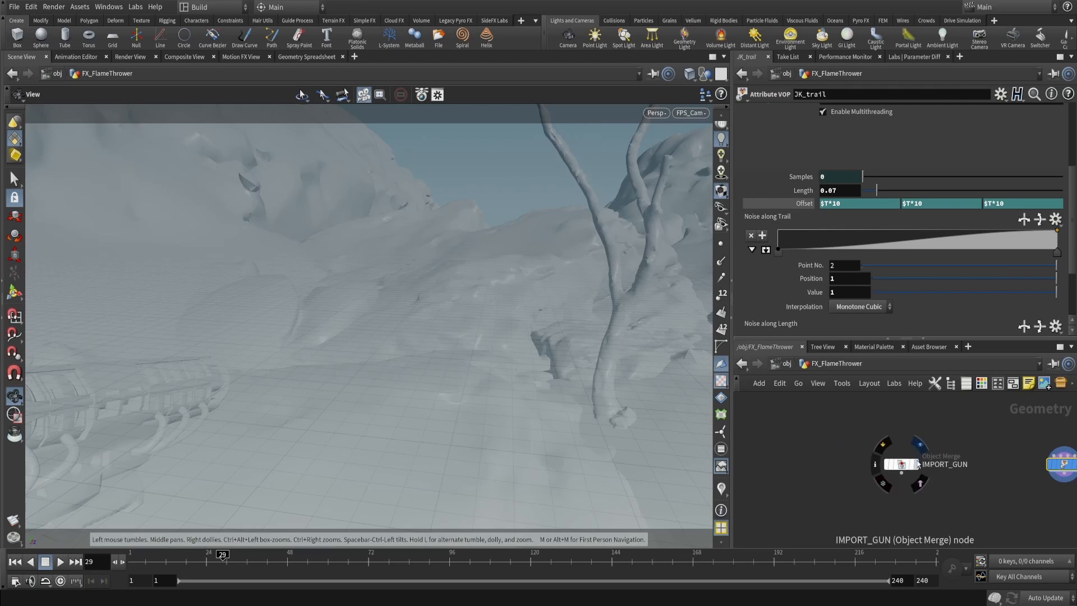
click(901, 463)
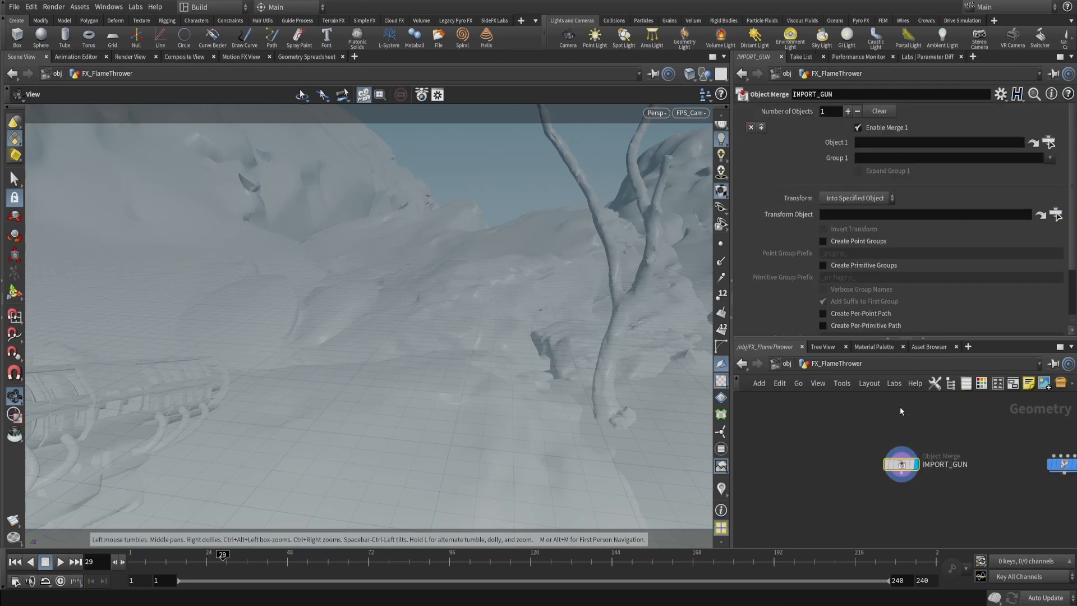
Go to the GUN object's network and review its node chain from alembic1 down to the merge
key(u)
middle_drag(904, 413, 899, 510)
double_click(884, 474)
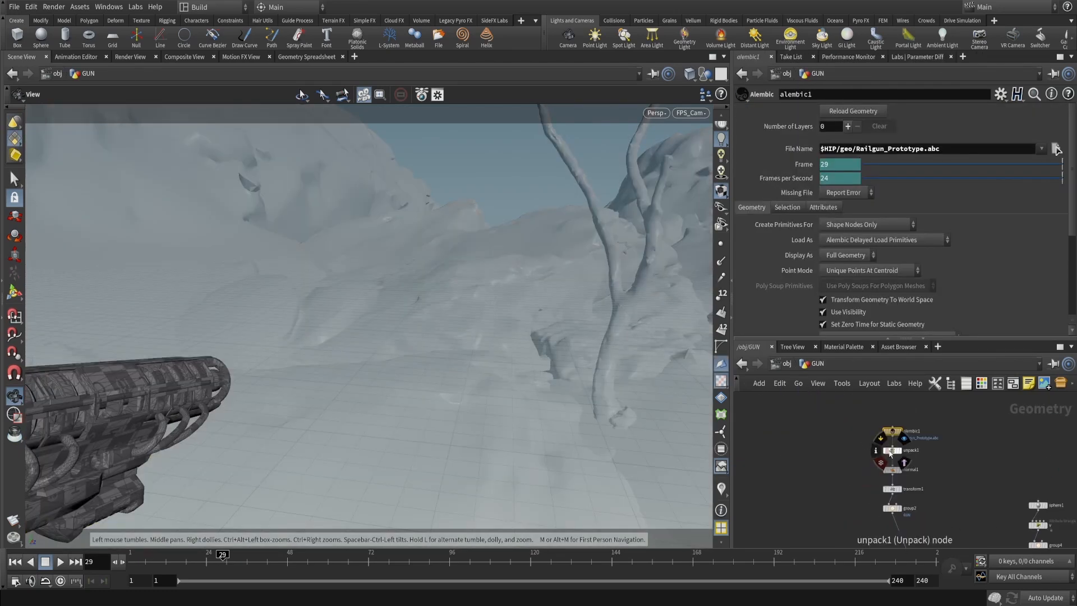
alt+right_drag(874, 452, 868, 488)
alt+middle_drag(868, 488, 848, 457)
alt+right_drag(862, 442, 887, 413)
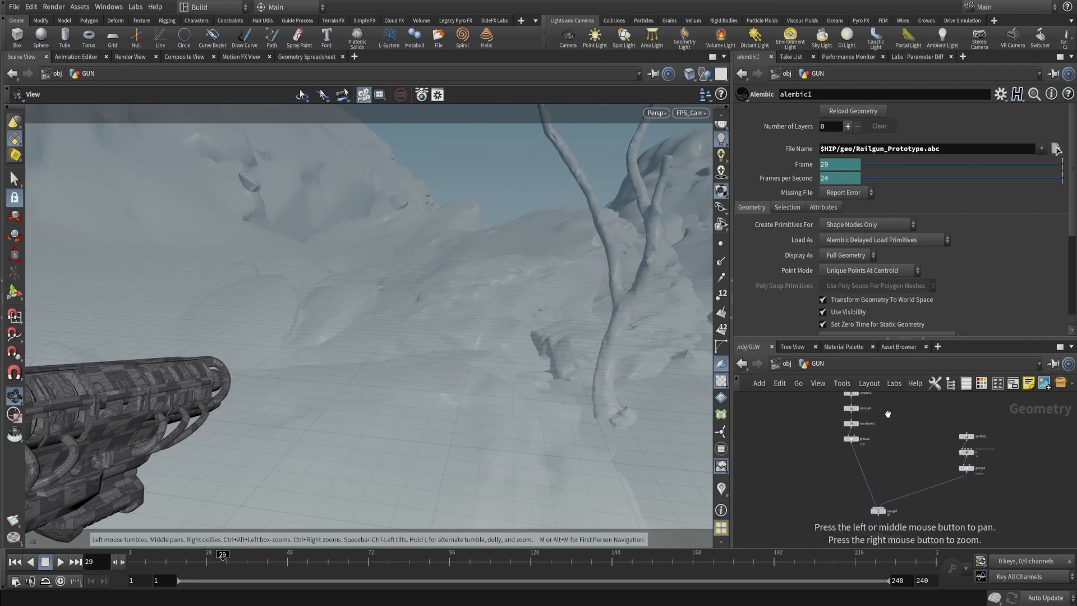
alt+middle_drag(887, 413, 898, 462)
alt+right_drag(897, 462, 896, 423)
alt+middle_drag(876, 399, 876, 440)
alt+right_drag(875, 440, 861, 471)
alt+middle_drag(860, 471, 871, 394)
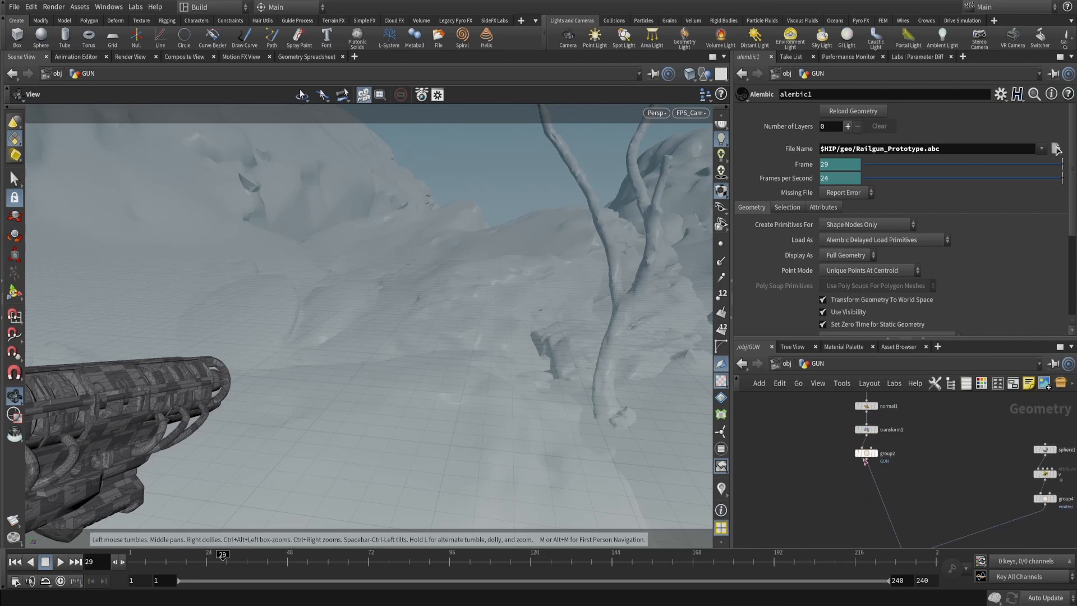
Display the group2 node that defines the GUN primitive group and frame the gun in the viewport
click(875, 453)
click(866, 454)
drag(560, 307, 529, 346)
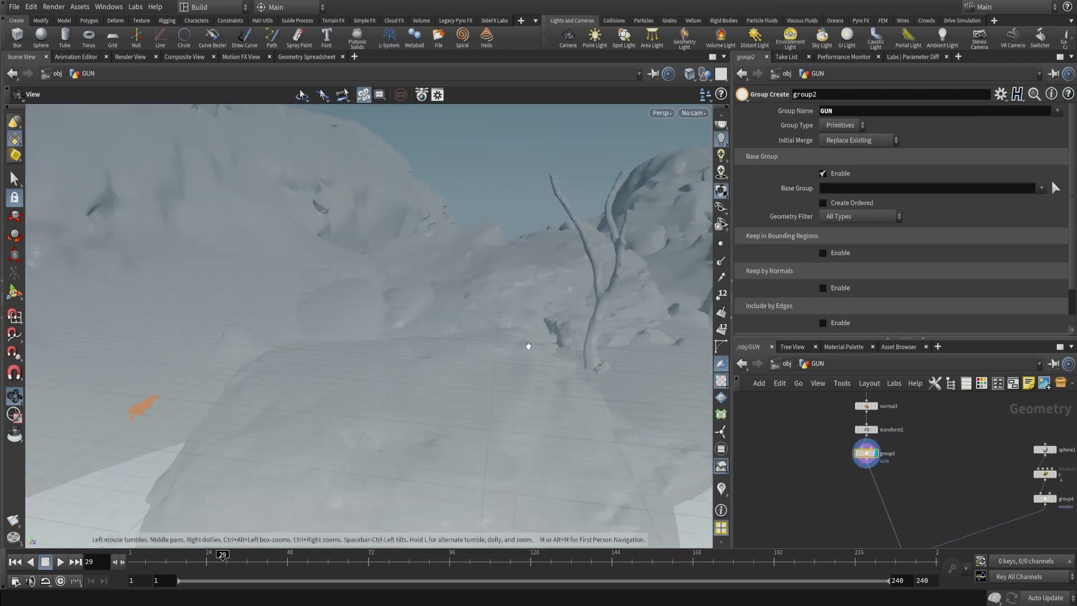
key(space+g)
drag(452, 310, 701, 318)
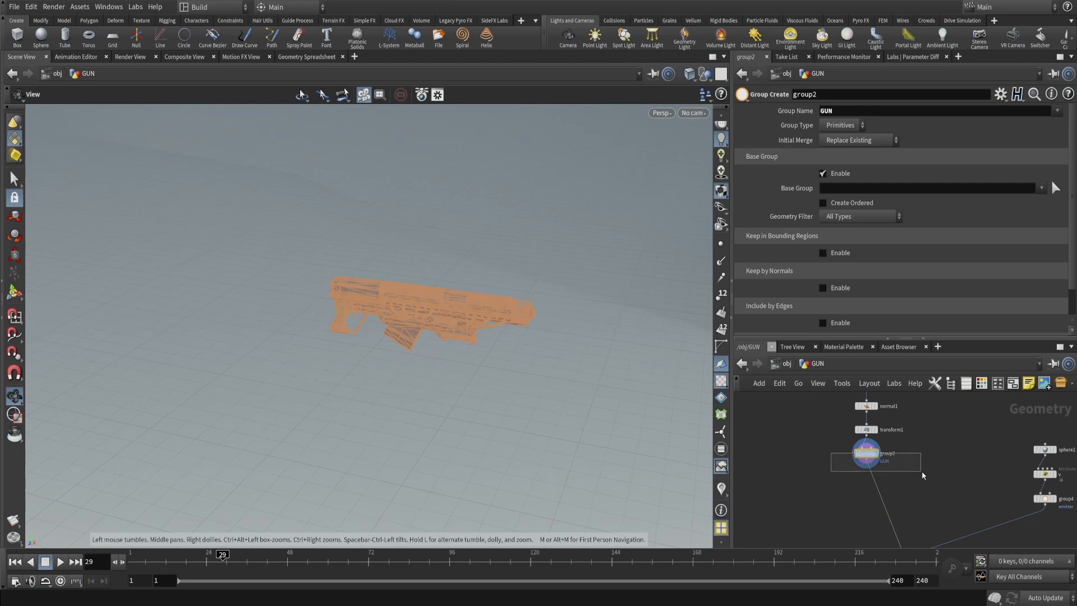
Display the sphere1 node and template group2 so the gun shows as a reference around the sphere
middle_drag(1016, 456, 939, 427)
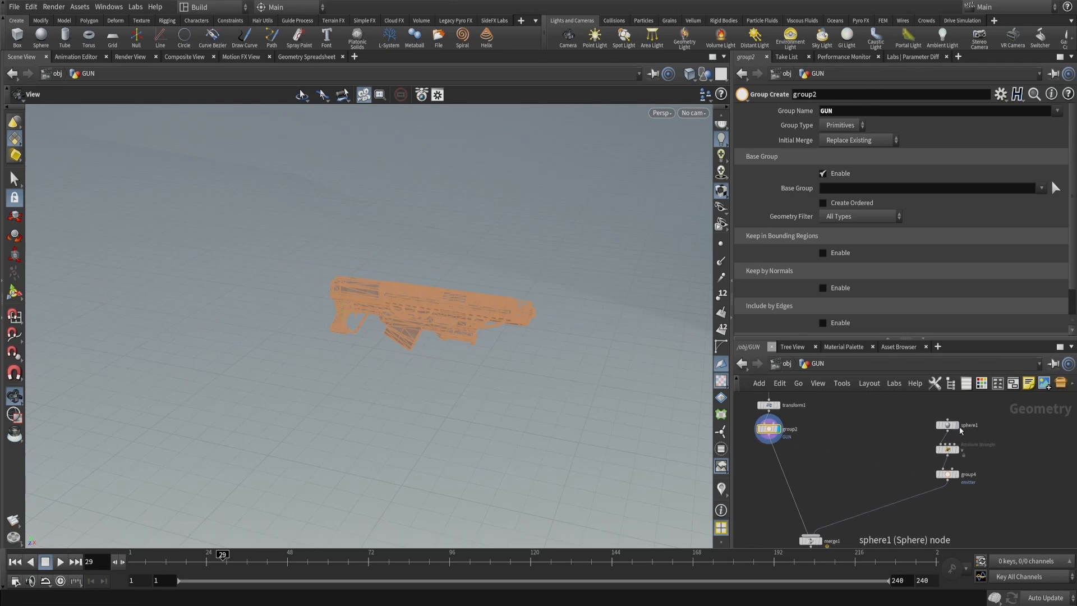
click(961, 427)
scroll(813, 442, up, 4)
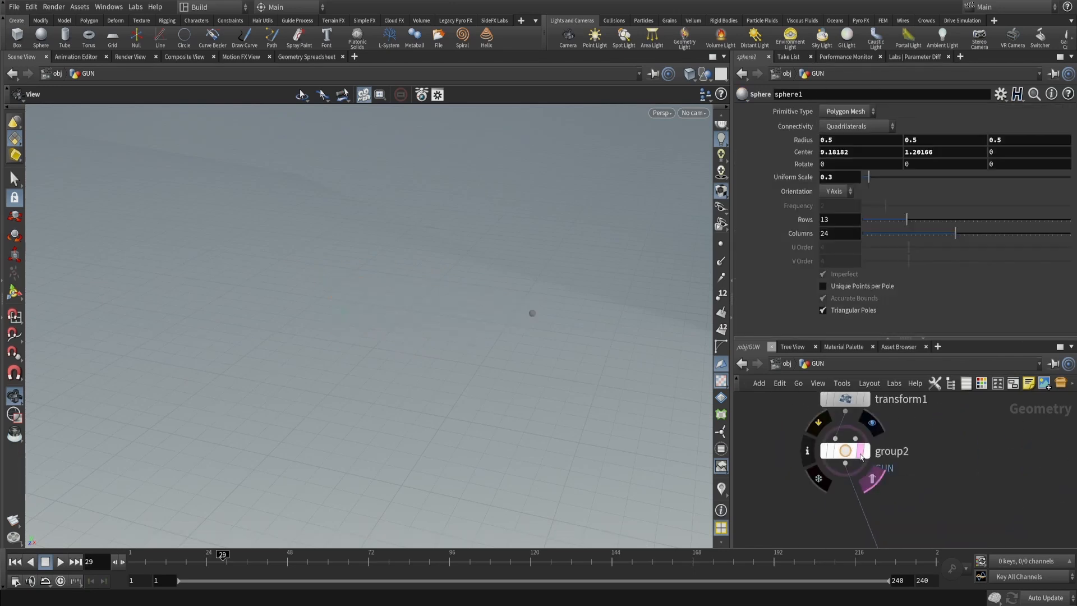
click(861, 456)
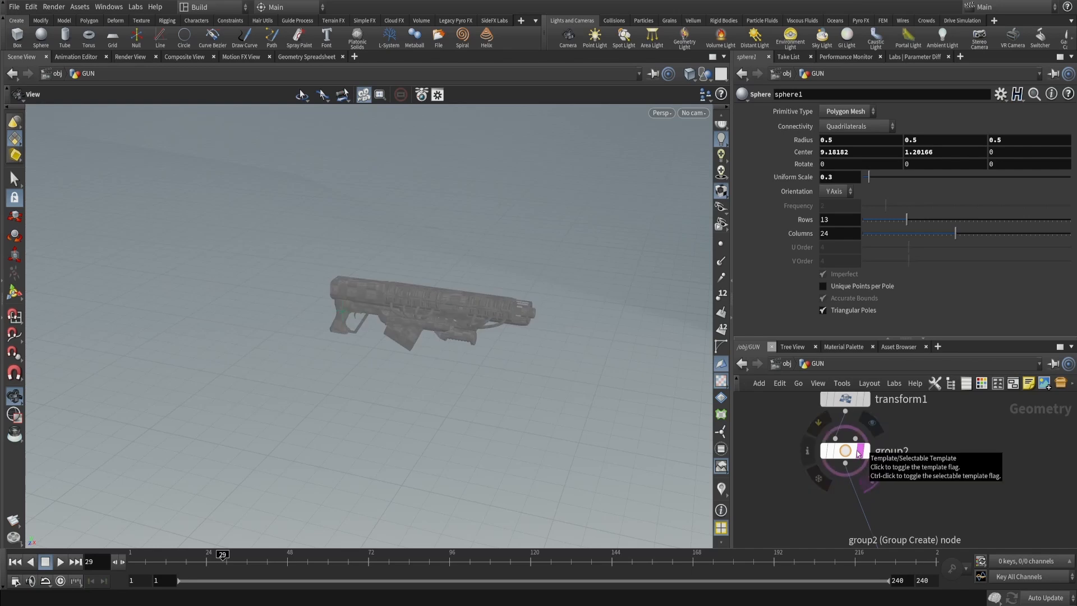
drag(542, 281, 477, 238)
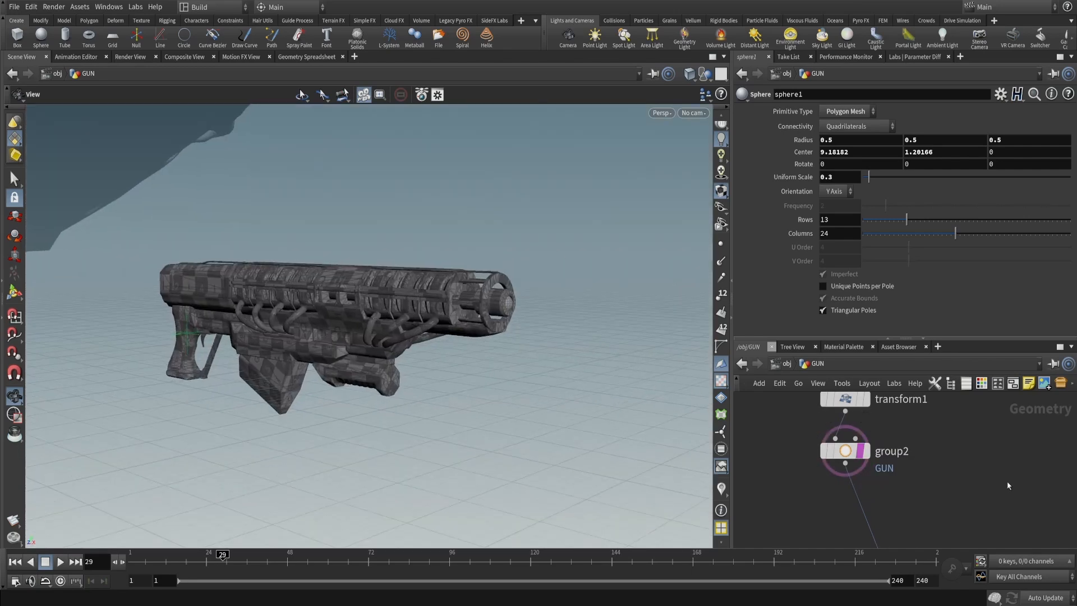
Display the attribute wrangle v that sets the velocity of the emitter sphere
middle_drag(1007, 485, 843, 432)
drag(902, 421, 965, 448)
middle_drag(983, 439, 1048, 433)
drag(443, 343, 567, 263)
middle_drag(1004, 488, 943, 429)
scroll(943, 429, up, 5)
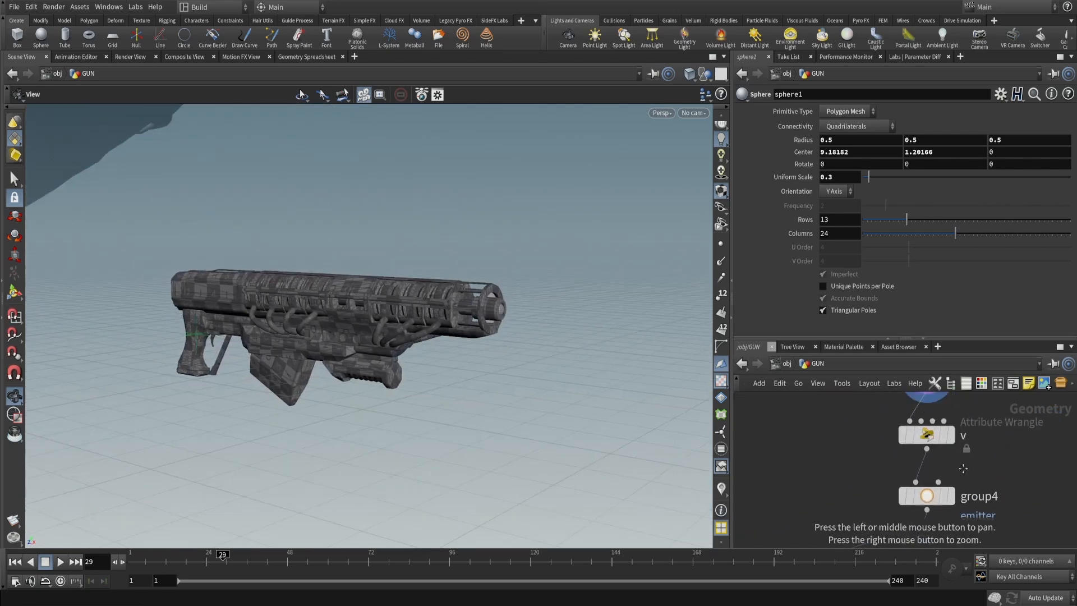
click(923, 455)
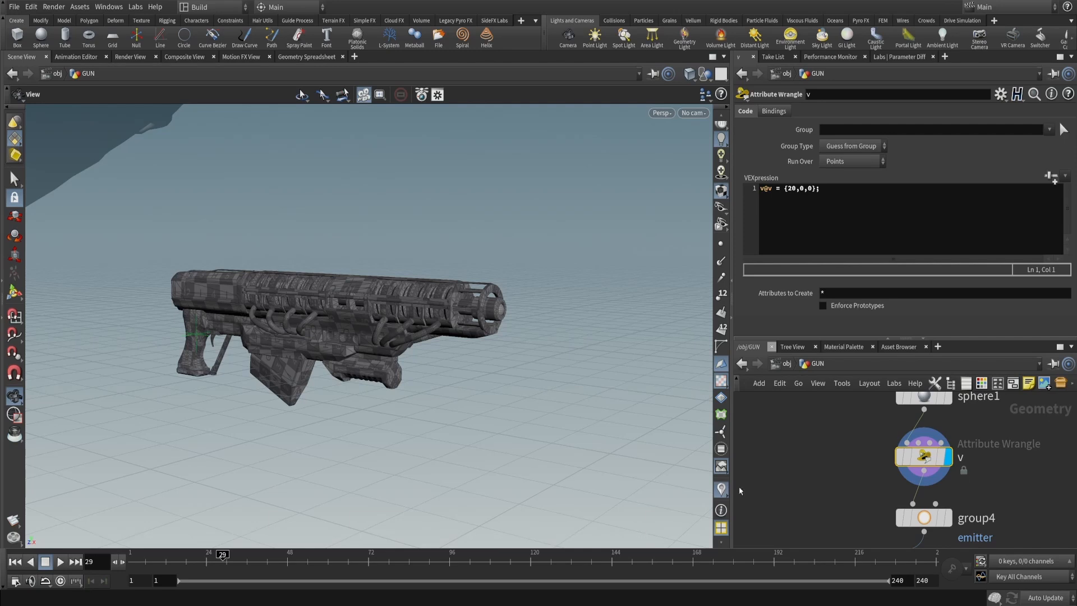
Turn on visualization of the point attribute v from the wrangle's node info, and close the info window
mouse_move(925, 458)
click(882, 458)
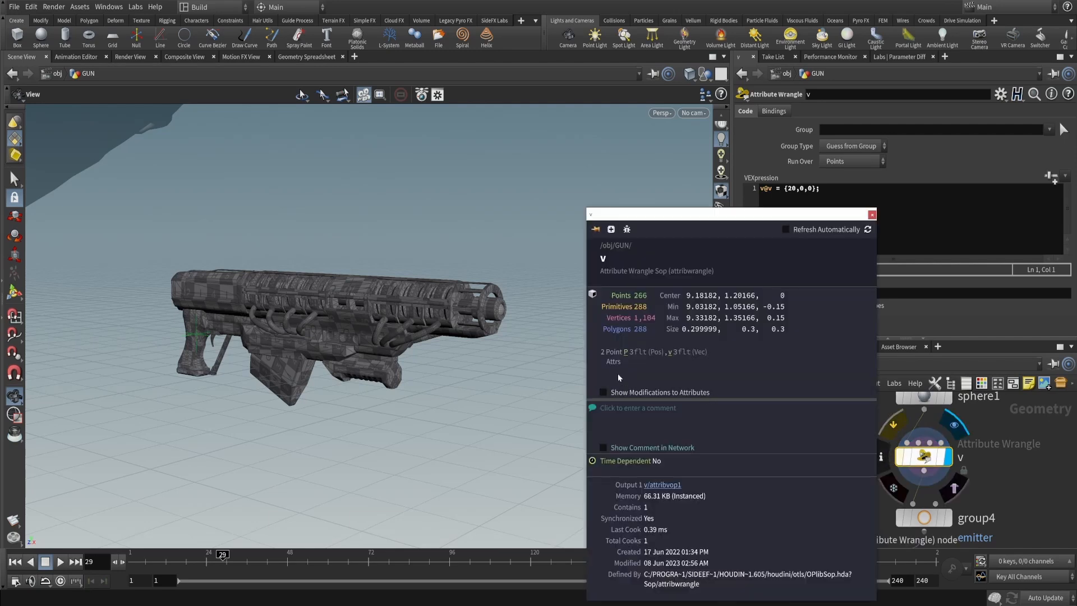
click(671, 351)
click(872, 215)
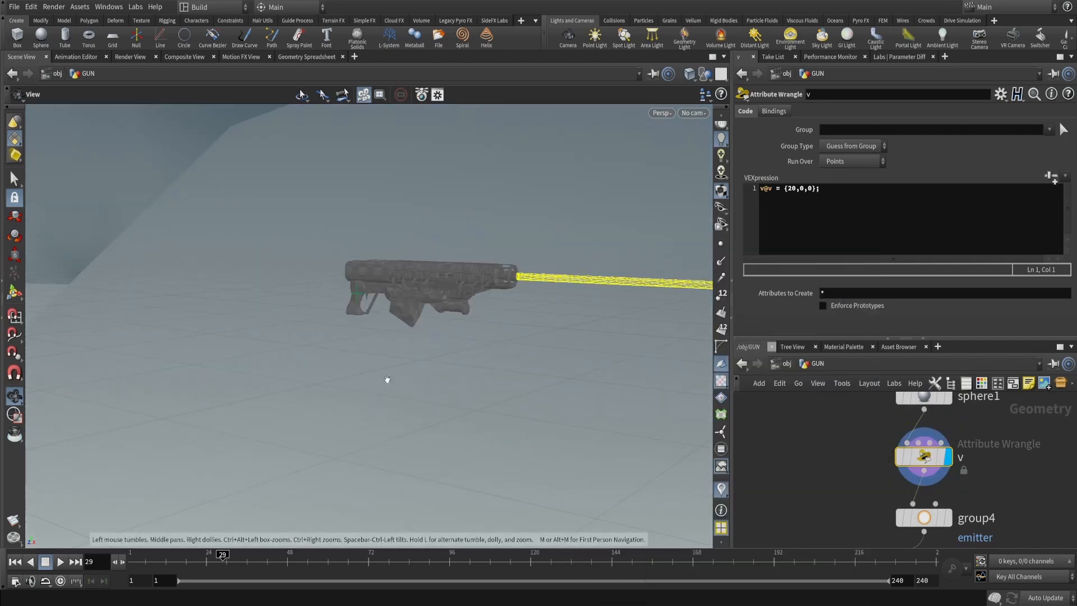
Examine the velocity vectors extending from the gun's muzzle at close range and from a distance
key(g)
scroll(355, 431, down, 10)
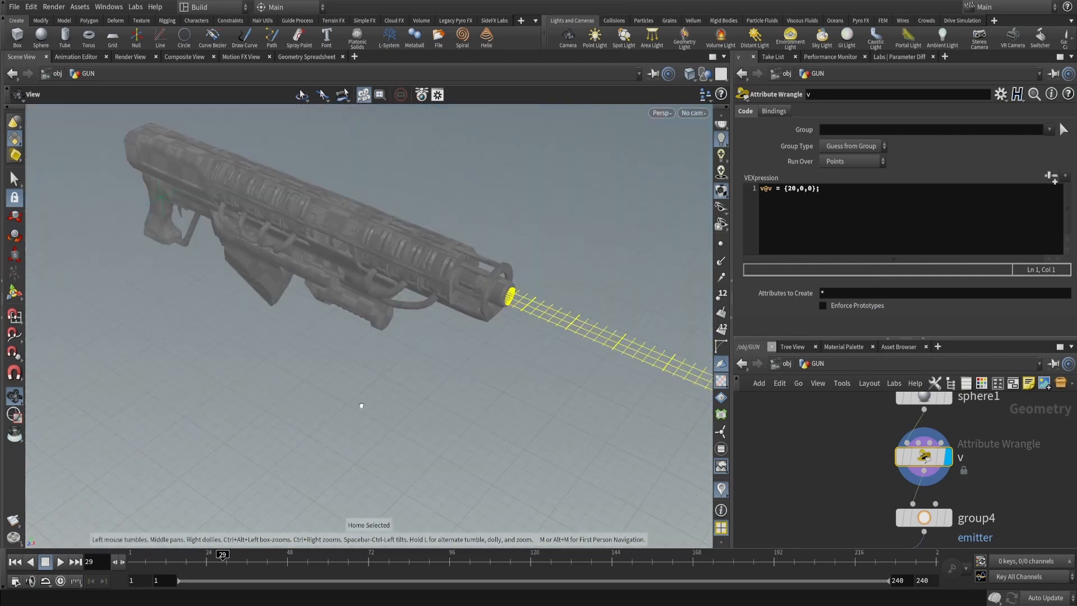
drag(360, 406, 380, 373)
key(u)
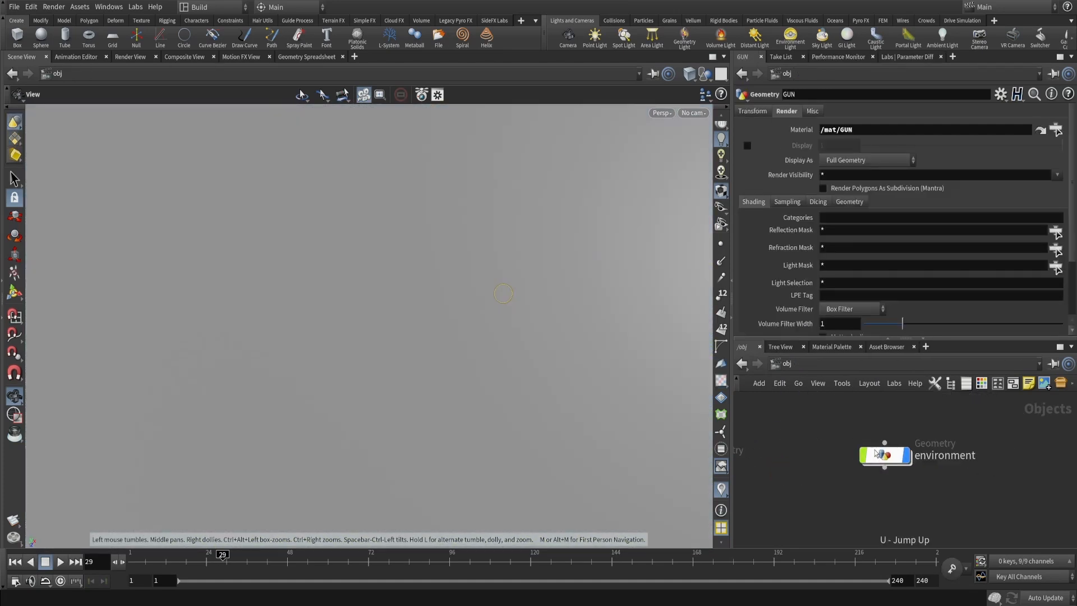
key(i)
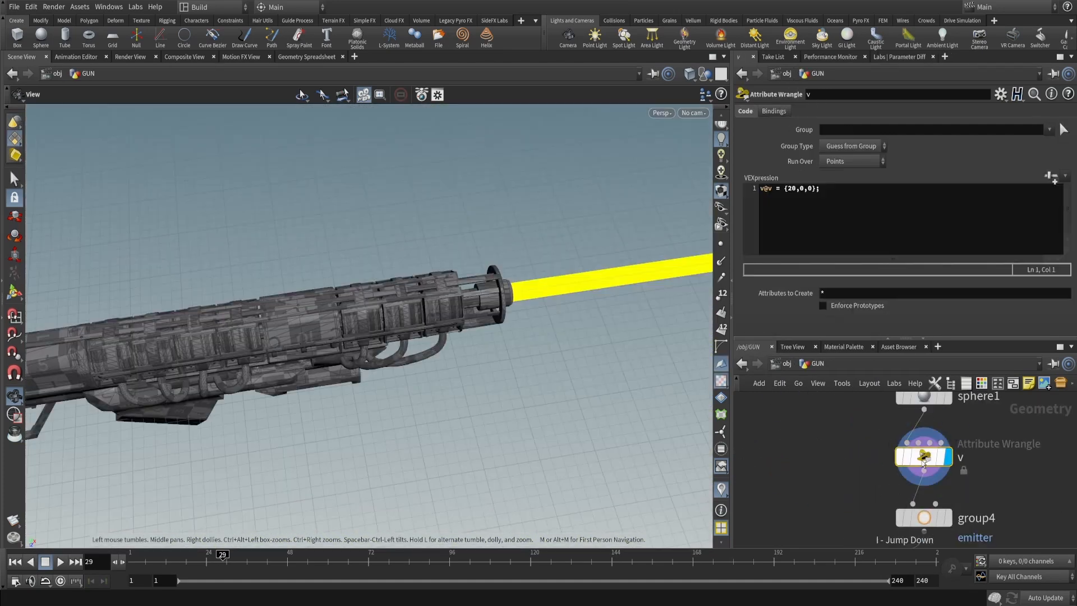
middle_drag(899, 469, 900, 434)
scroll(322, 391, down, 8)
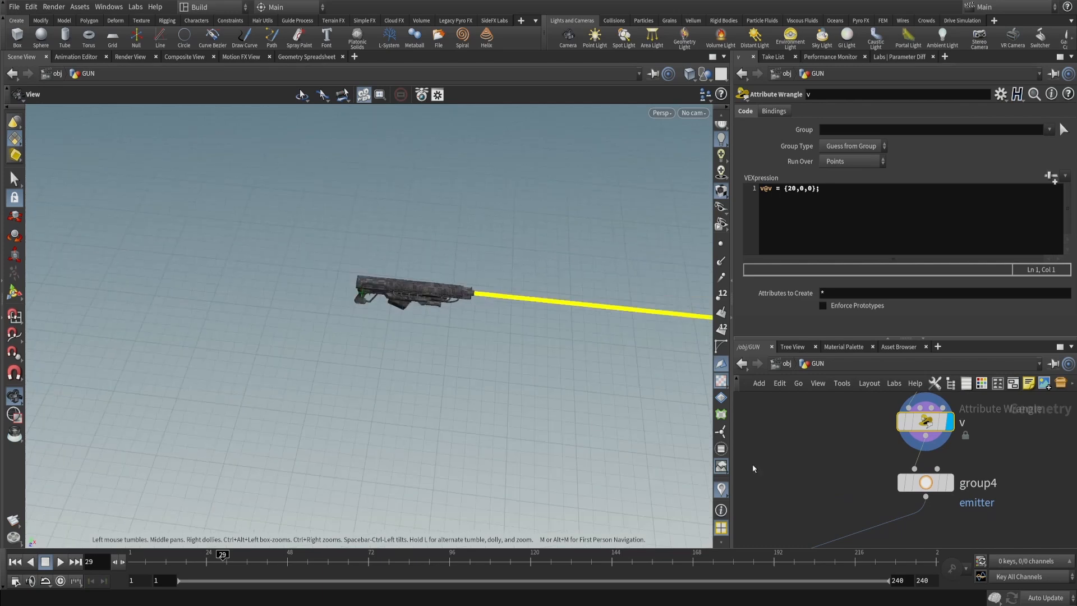
Display the group4 node that defines the emitter group, followed by the RENDER null of the GUN network
click(928, 483)
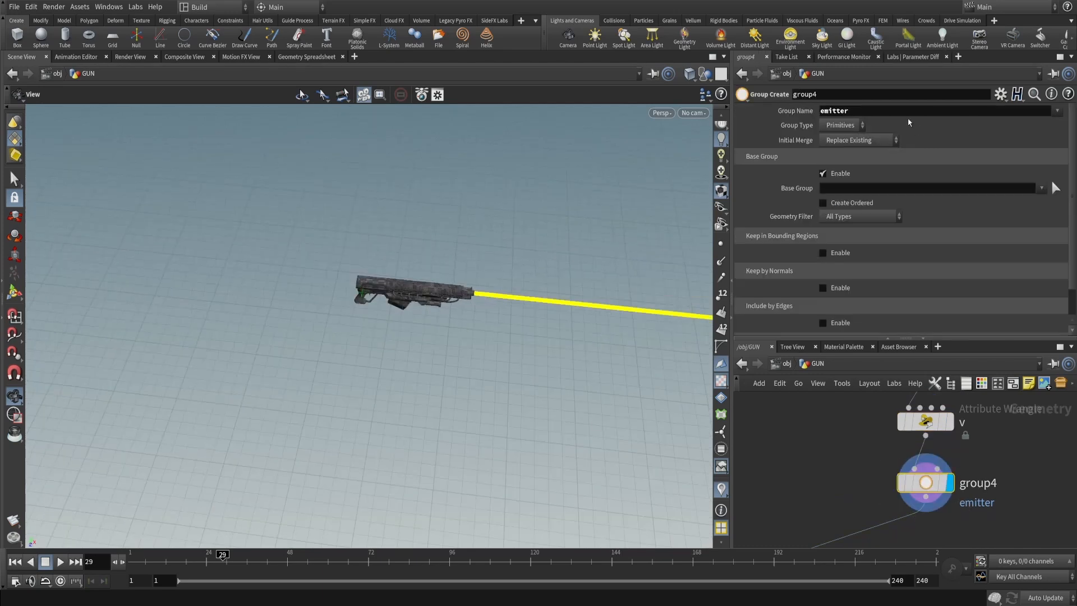
alt+right_drag(852, 483, 807, 506)
alt+middle_drag(807, 506, 947, 355)
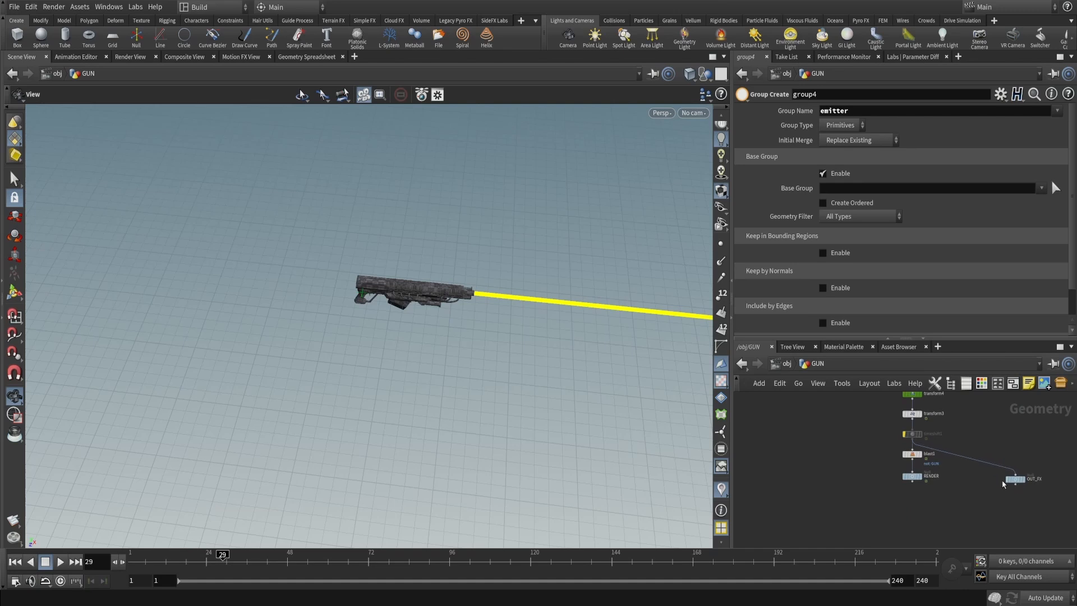
scroll(1003, 484, up, 3)
click(883, 480)
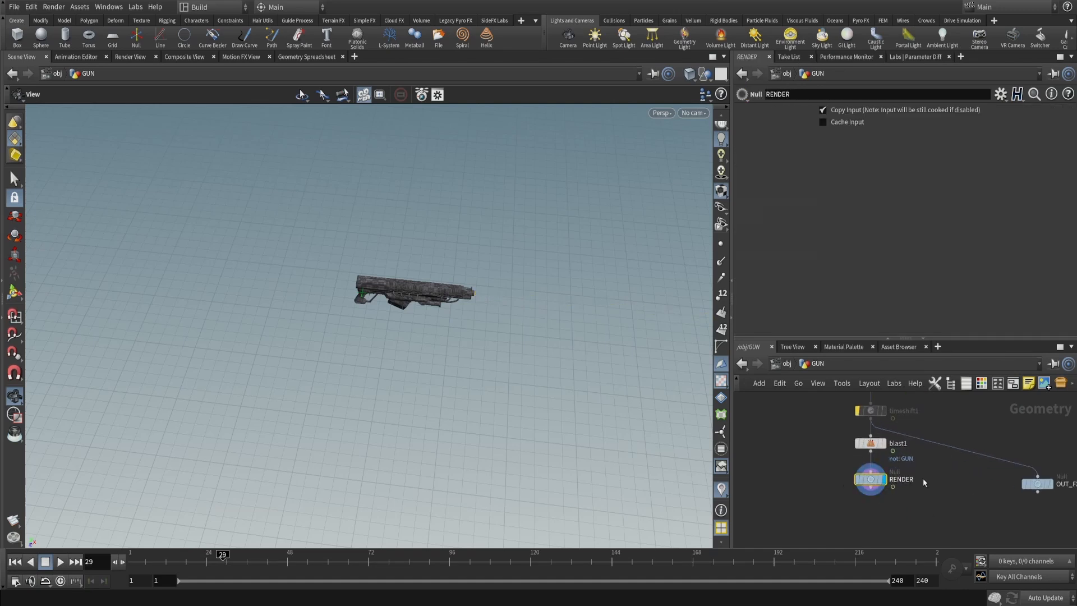
Leave the GUN network and go inside the FX_FlameThrower object
middle_drag(1064, 502, 845, 366)
key(u)
drag(896, 470, 990, 517)
key(i)
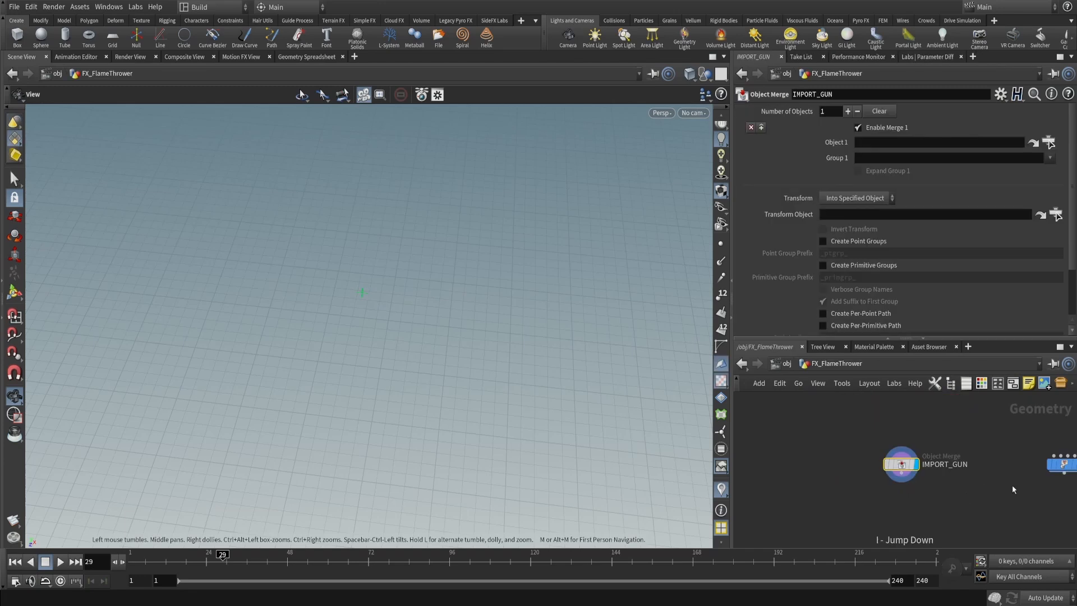
Set Object 1 of the IMPORT_GUN object merge to /obj/GUN/OUT_FX and frame the imported gun
click(1033, 143)
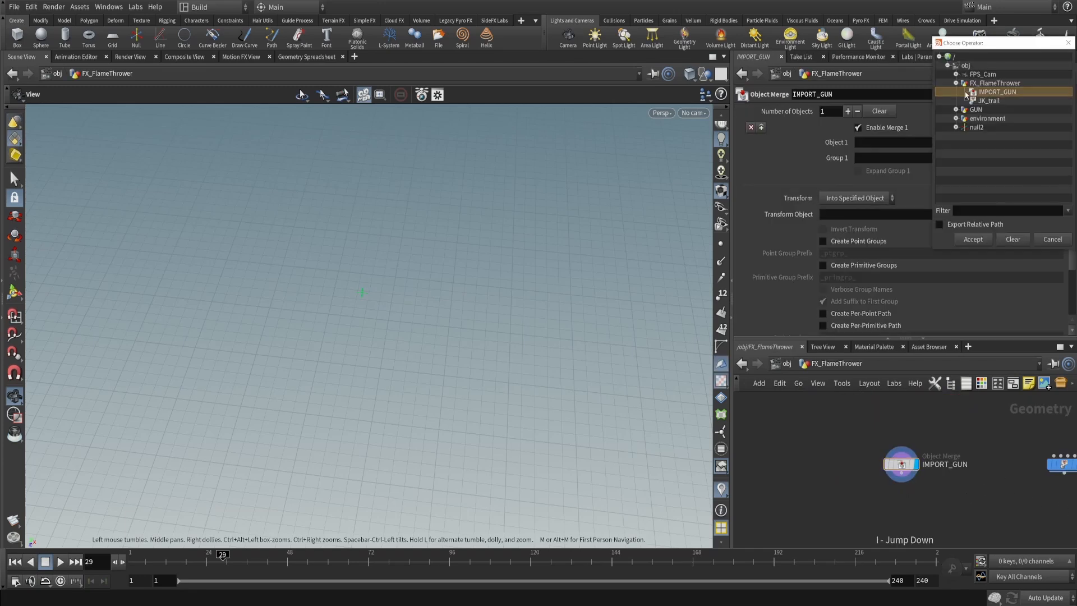
click(954, 110)
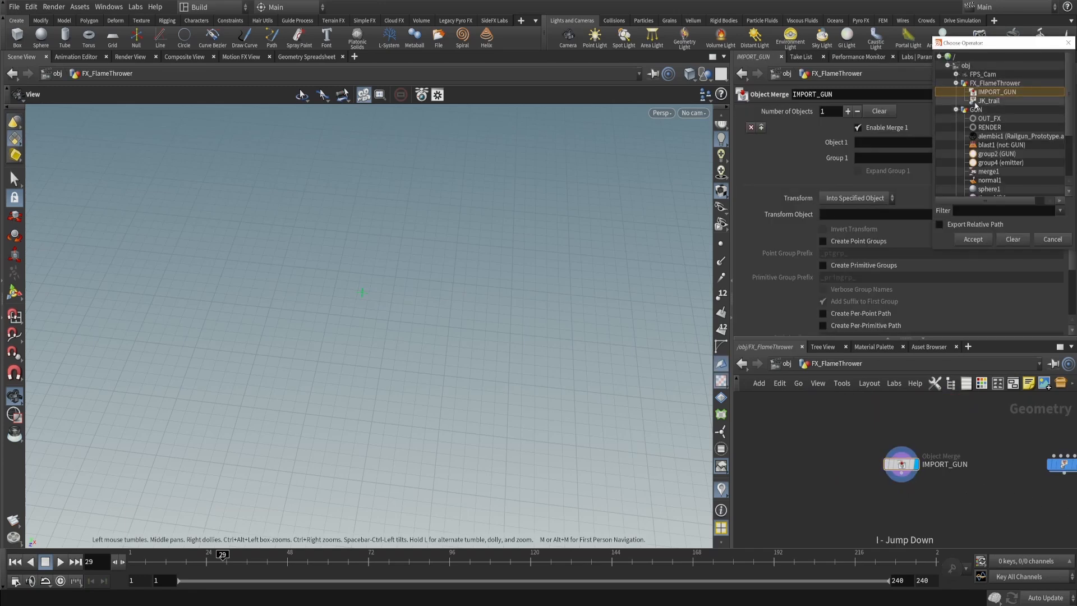
click(986, 119)
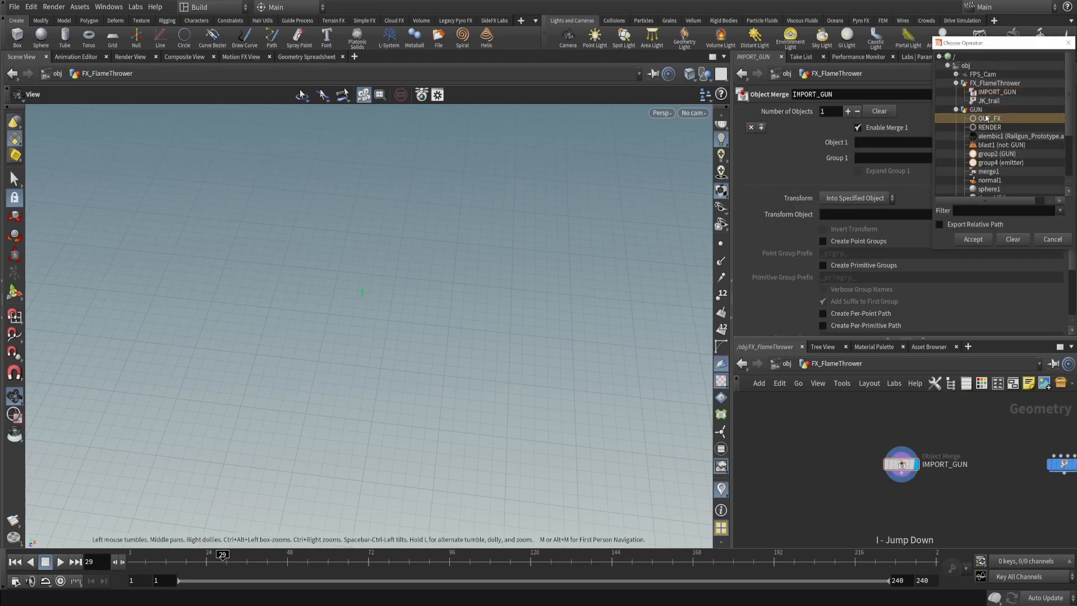
click(973, 239)
key(space+g)
right_drag(568, 305, 502, 361)
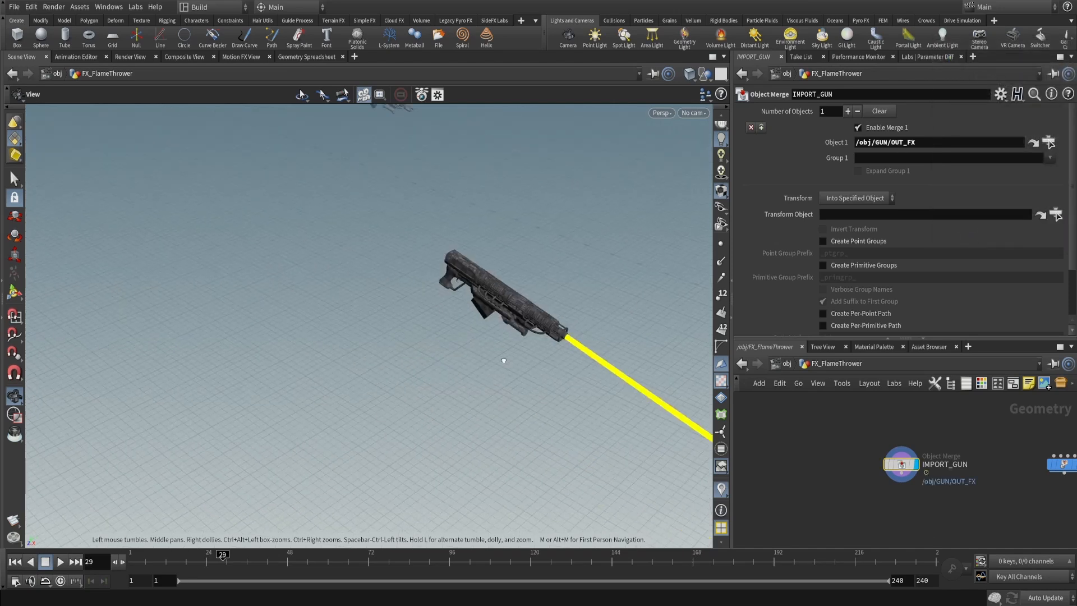
Move the timeline to frame 81 and hide all other objects in the viewport
drag(502, 360, 443, 348)
drag(266, 566, 399, 564)
click(705, 75)
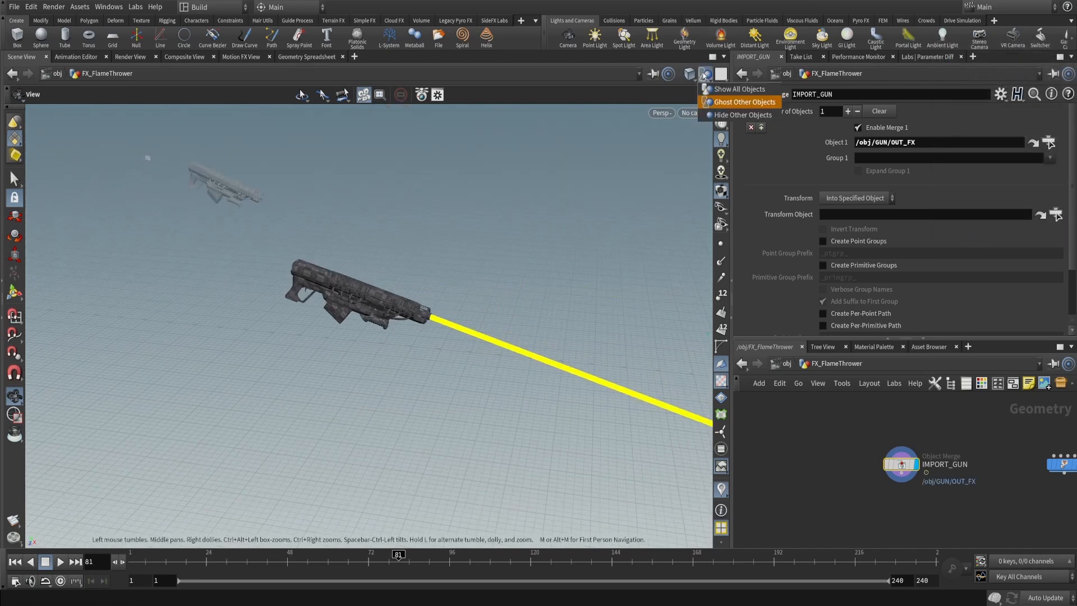
click(720, 116)
right_drag(506, 244, 505, 283)
Set the IMPORT_GUN transform to Into This Object and scrub the timeline to frame 20
click(855, 198)
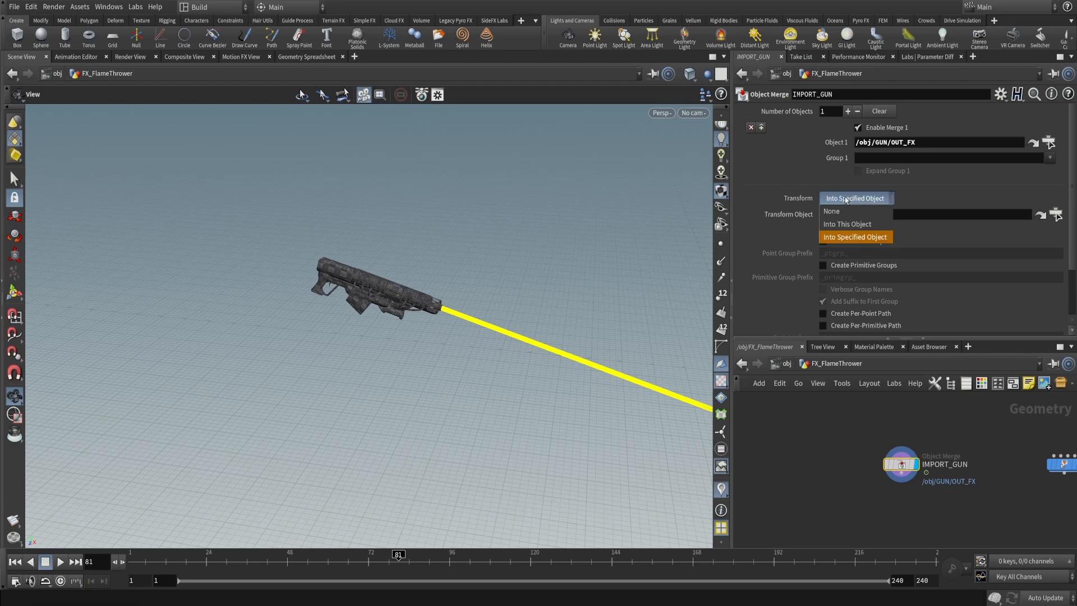
click(842, 224)
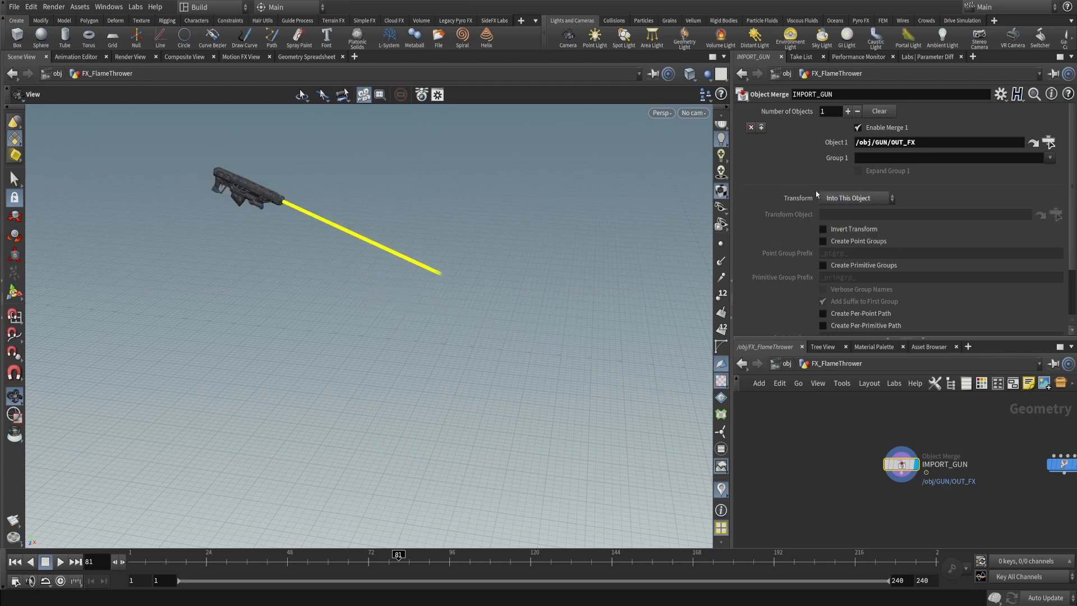
right_drag(487, 286, 339, 358)
drag(235, 564, 196, 560)
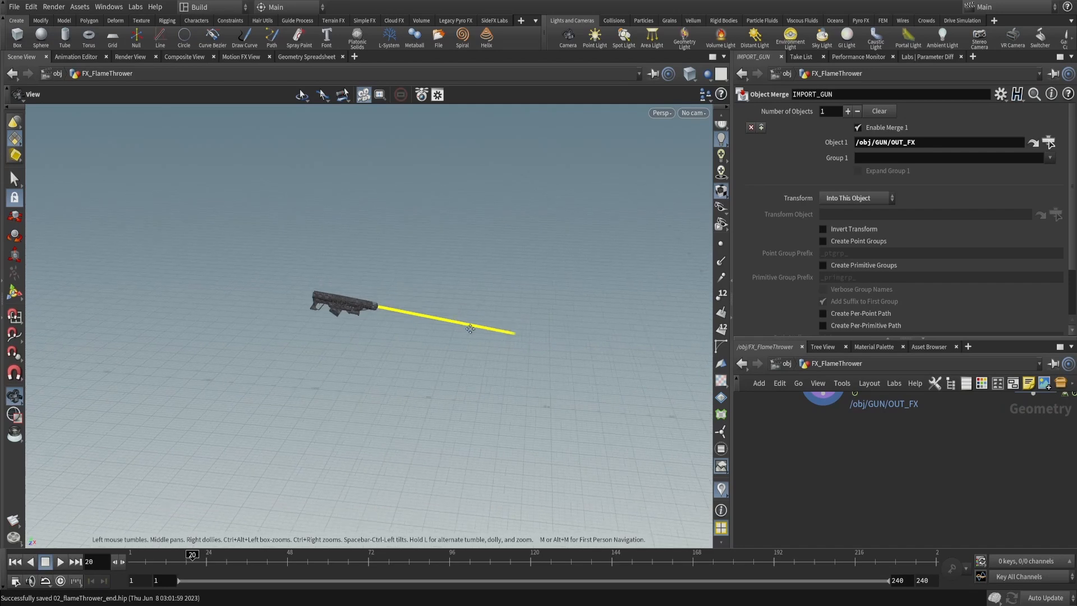
Add a Blast node below IMPORT_GUN, wired to its output
middle_drag(773, 442, 779, 450)
key(Tab)
mouse_move(832, 458)
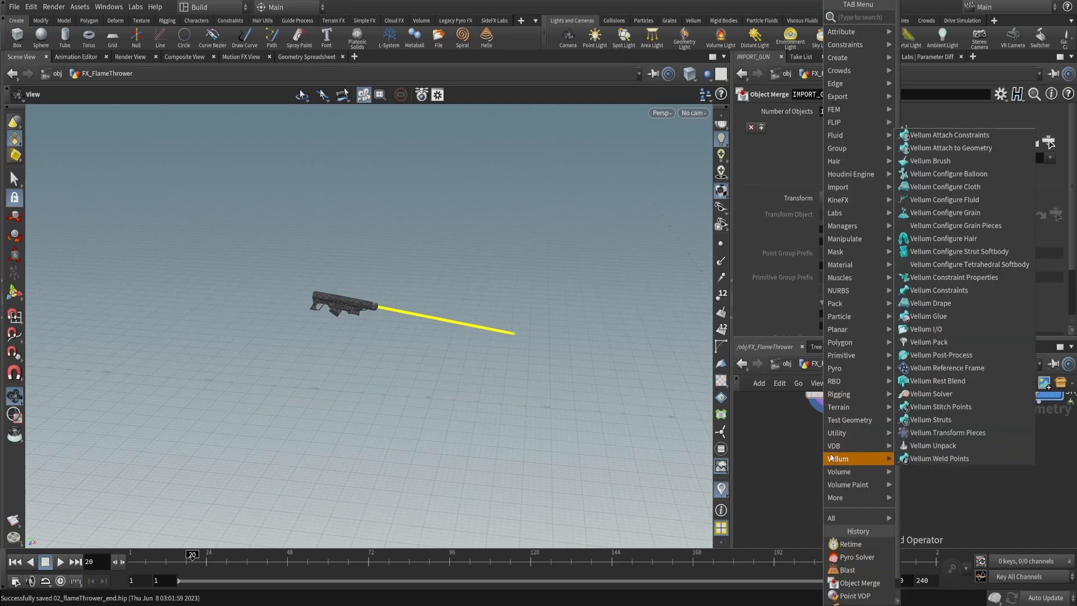
text(bla)
key(Return)
key(Return)
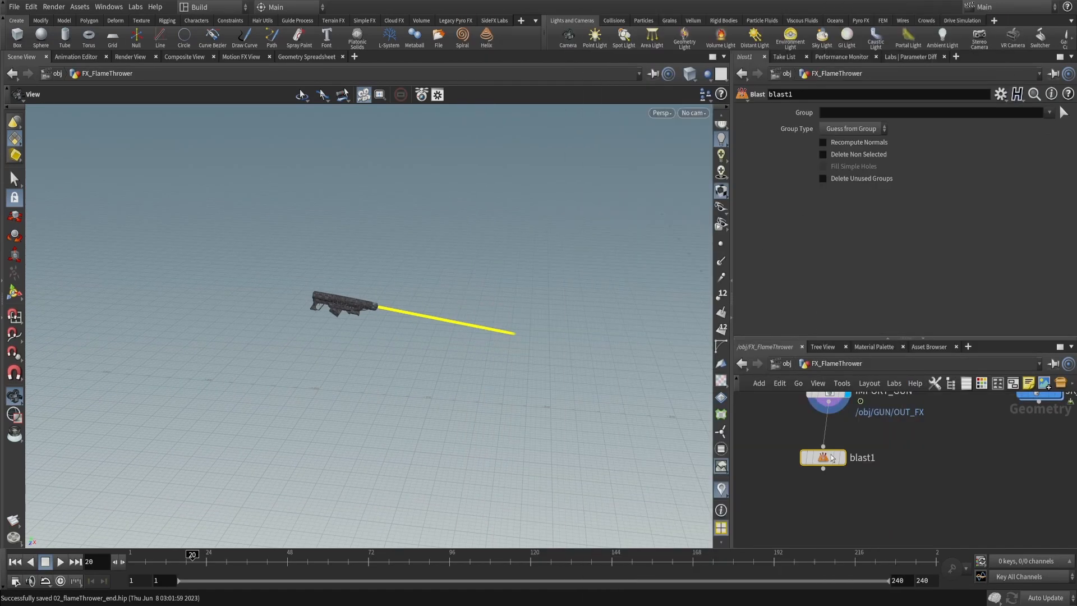
Display the Blast node and set its group to GUN to remove the gun from the emitter geometry
click(841, 460)
click(1049, 112)
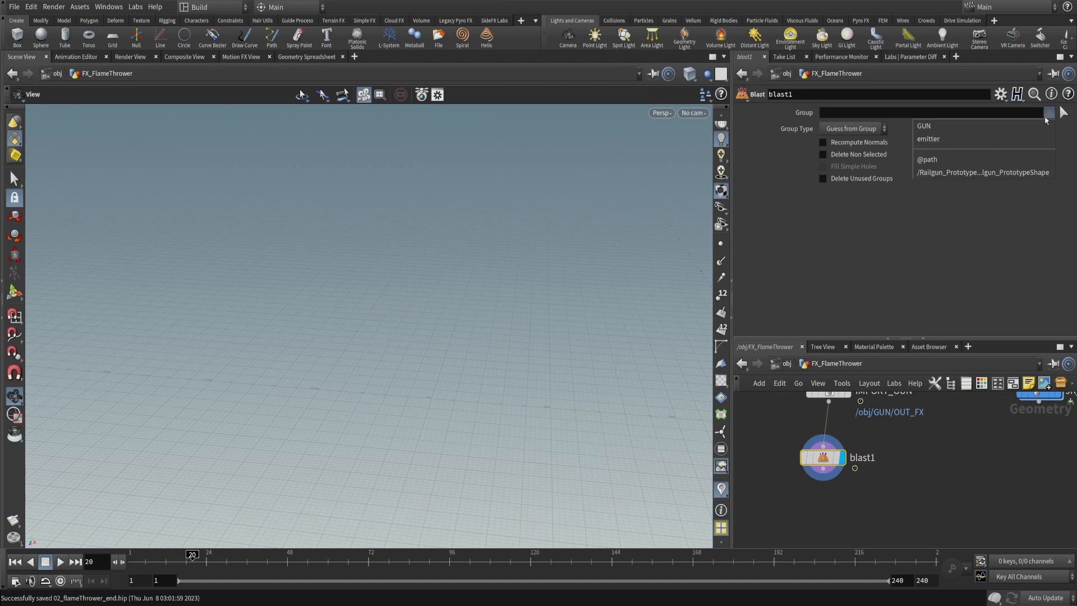
click(957, 125)
middle_drag(500, 298, 490, 322)
scroll(491, 324, up, 2)
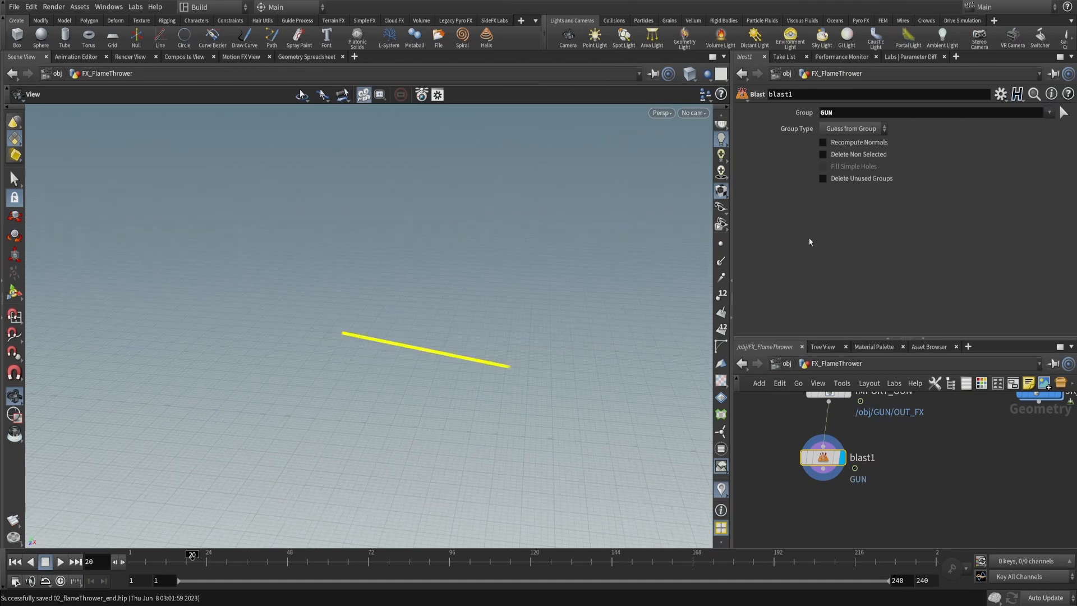
Scrub the timeline to examine how the emitter sphere moves, stopping at frame 45
mouse_move(286, 555)
mouse_down()
mouse_move(370, 555)
mouse_move(270, 555)
mouse_up()
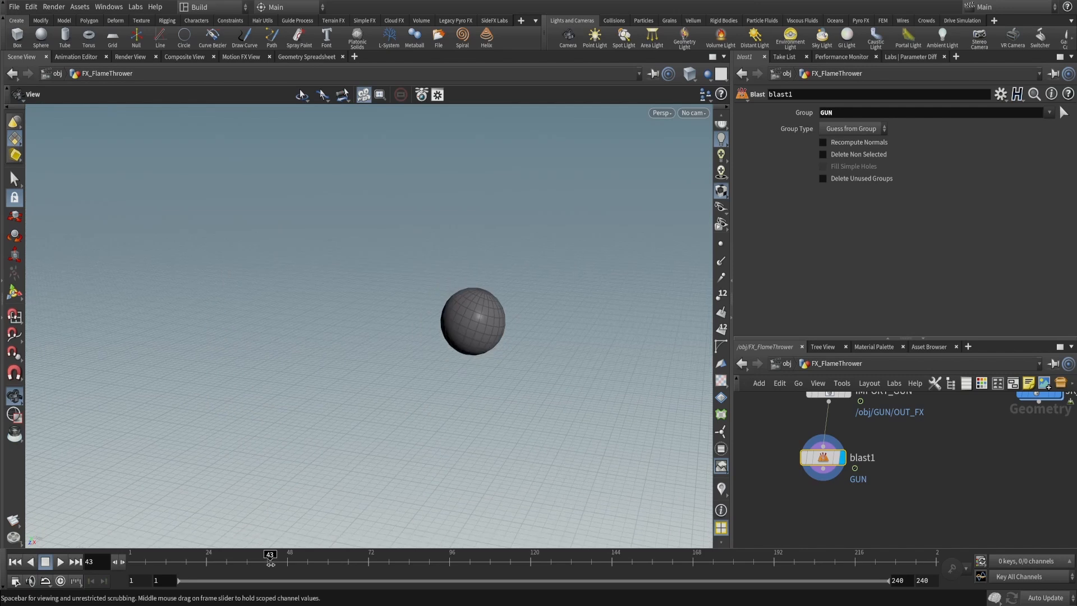
drag(270, 563, 278, 550)
drag(395, 554, 276, 554)
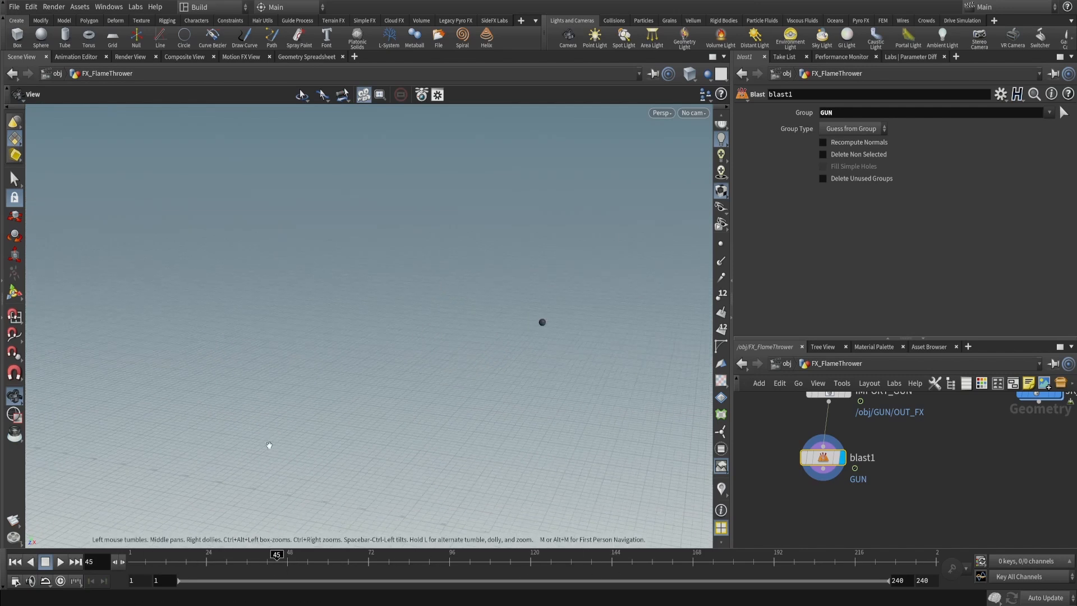
middle_drag(778, 484, 807, 433)
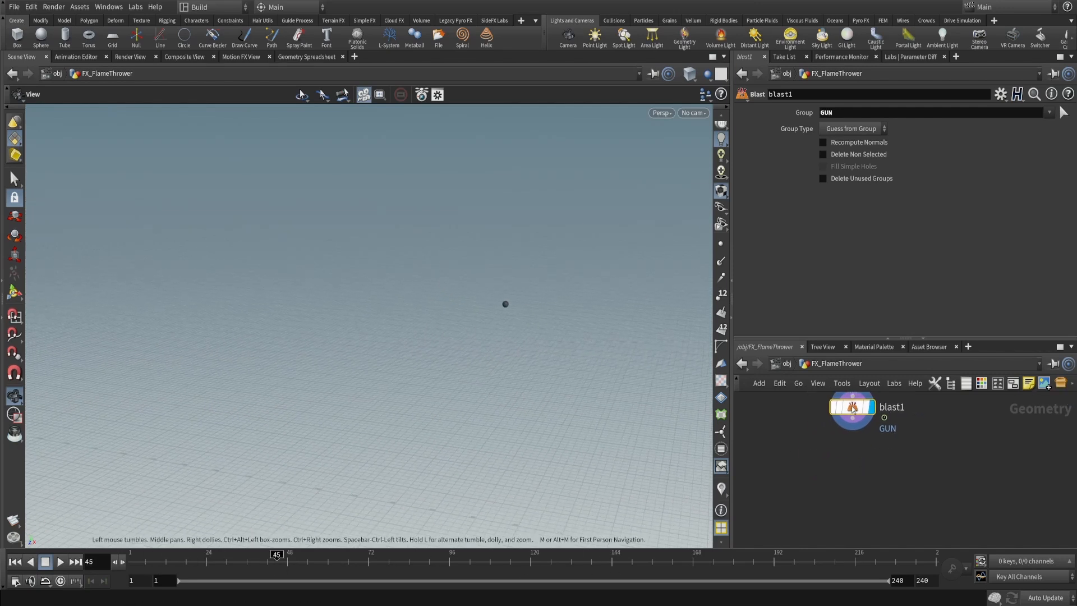
middle_drag(903, 436, 866, 519)
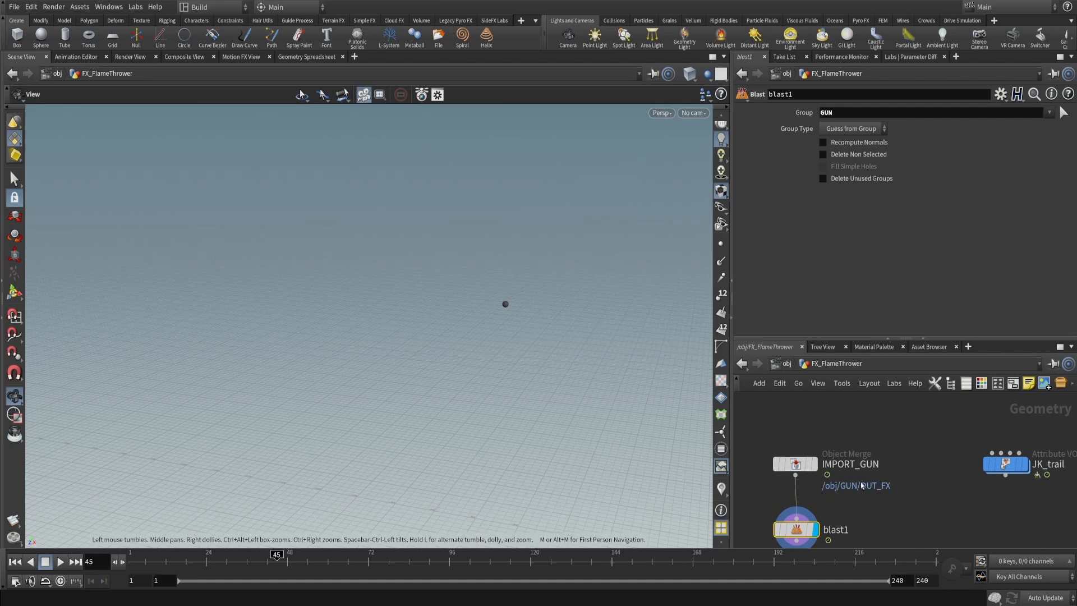
Move IMPORT_GUN farther above blast1, display it, and scrub through the gun animation to frame 61
drag(796, 464, 796, 444)
click(813, 444)
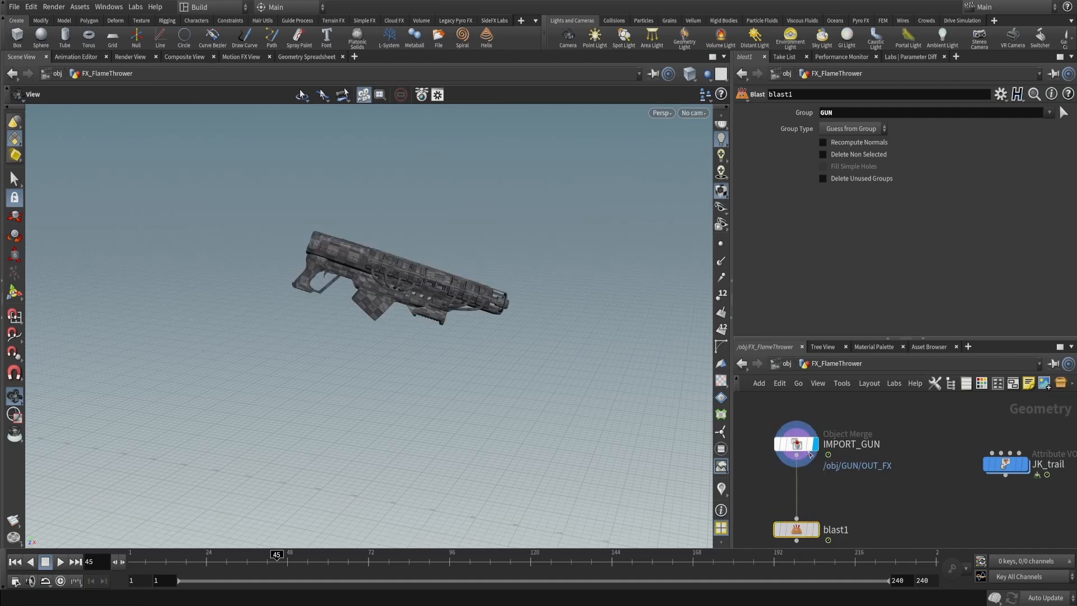
drag(277, 554, 786, 586)
drag(519, 590, 331, 586)
drag(531, 416, 395, 263)
middle_drag(868, 477, 903, 465)
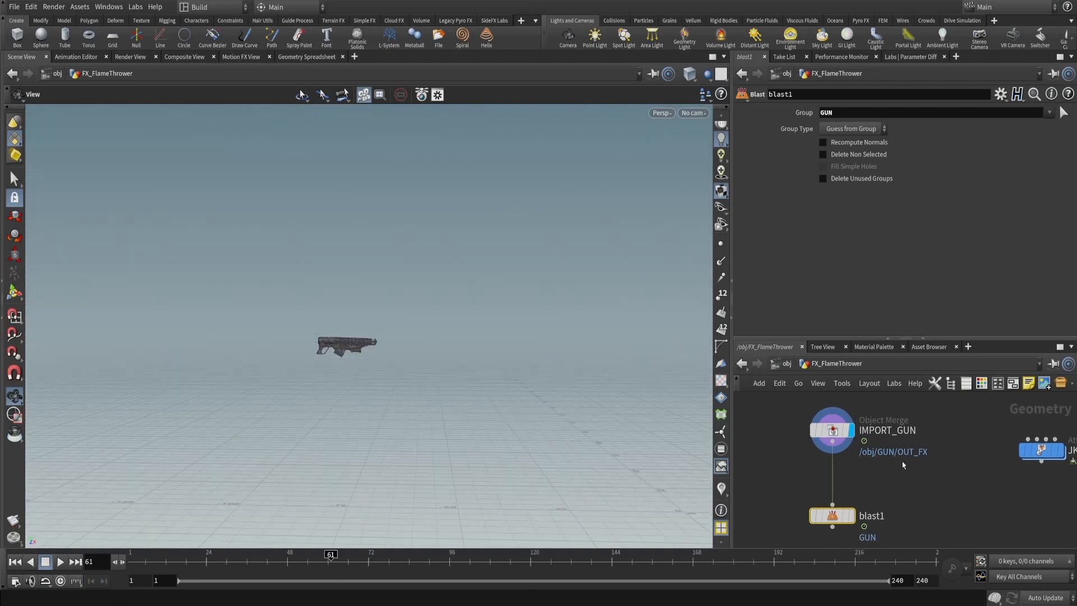
Add an unconnected Pyro Solver node and place it beside blast1
click(832, 414)
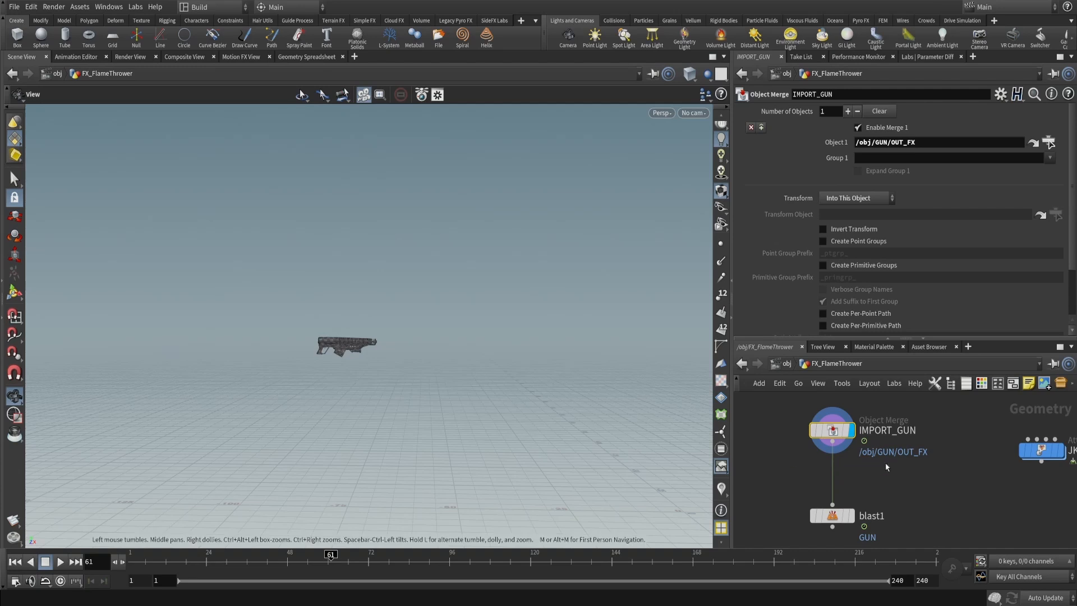
middle_drag(911, 446, 889, 433)
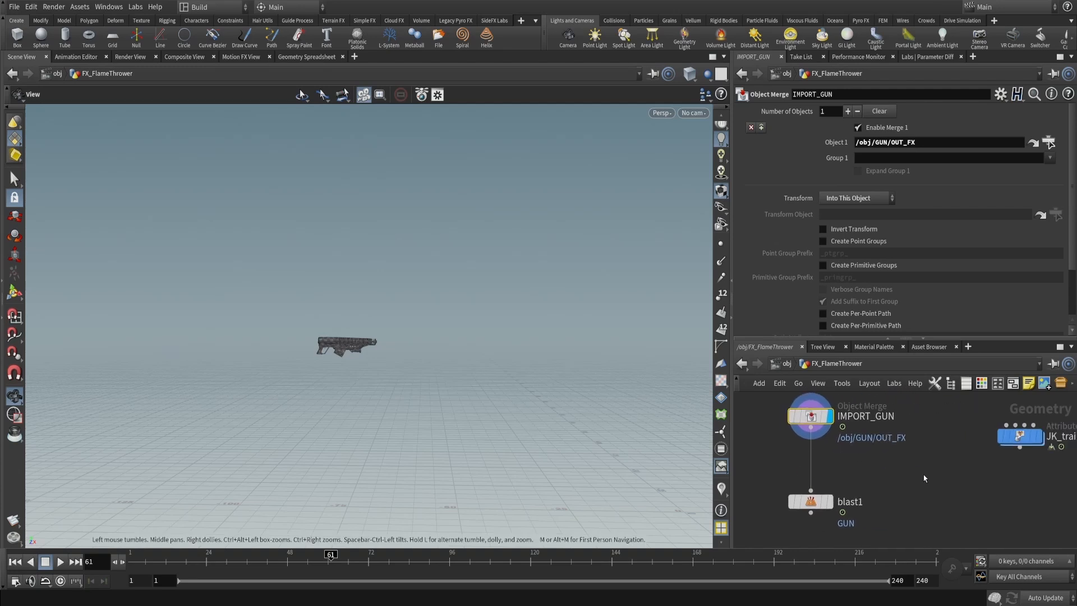
key(Tab)
text(pyro)
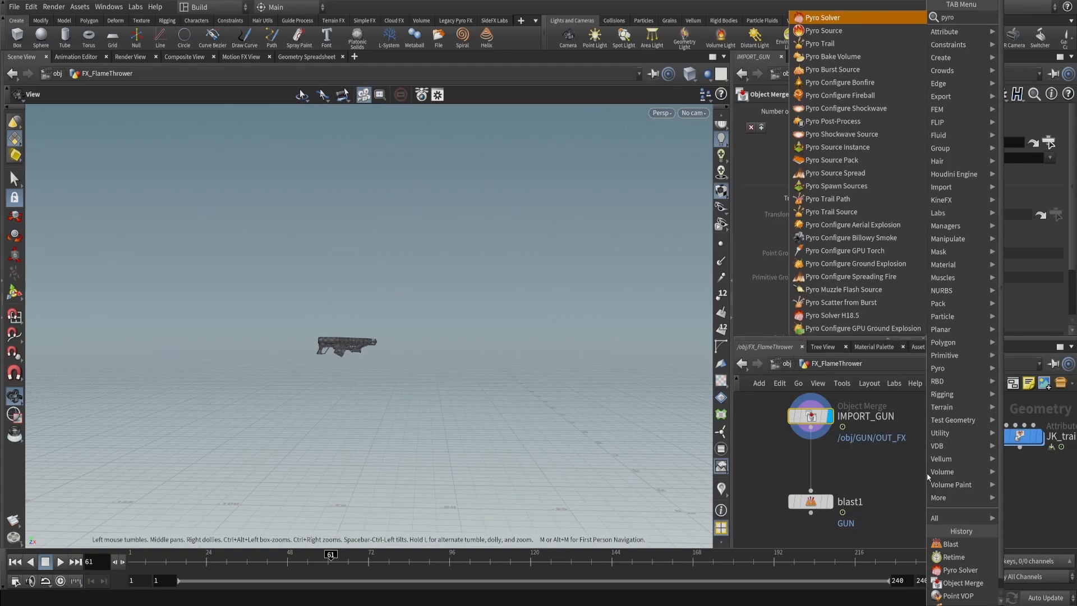
key(Return)
click(926, 473)
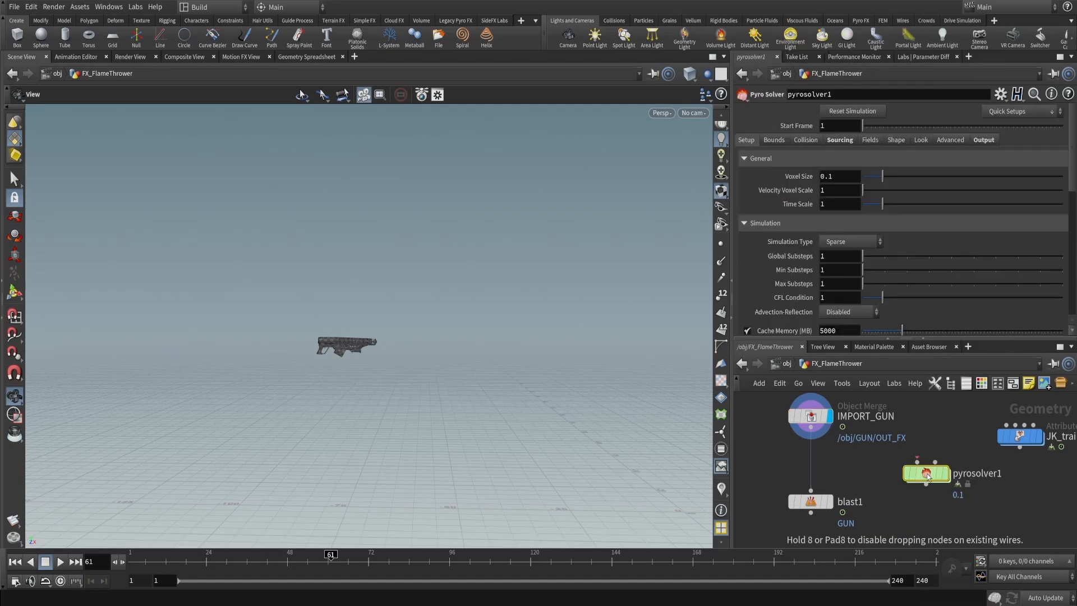
drag(935, 483, 940, 523)
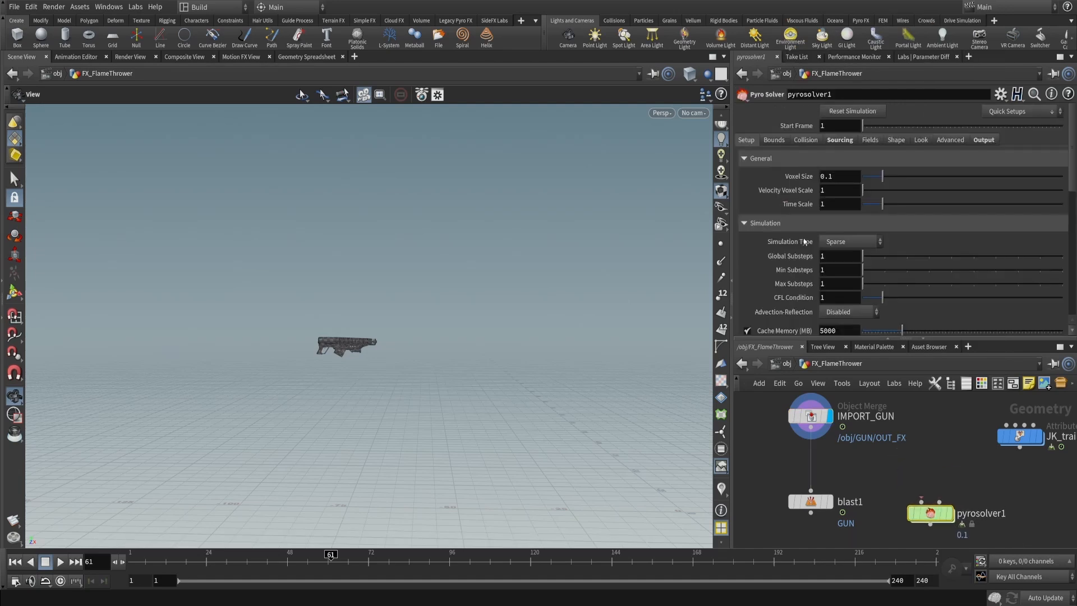
Examine the Pyro Solver's time scale and substep parameters alongside the settings of the animated IMPORT_GUN node
middle_drag(957, 470, 922, 467)
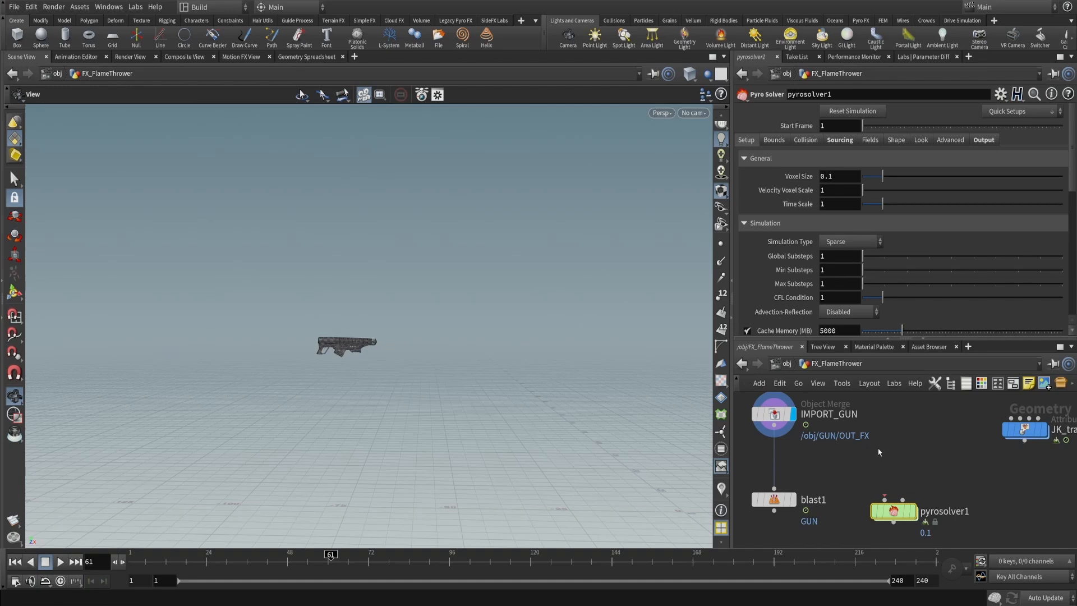
middle_drag(831, 440, 859, 437)
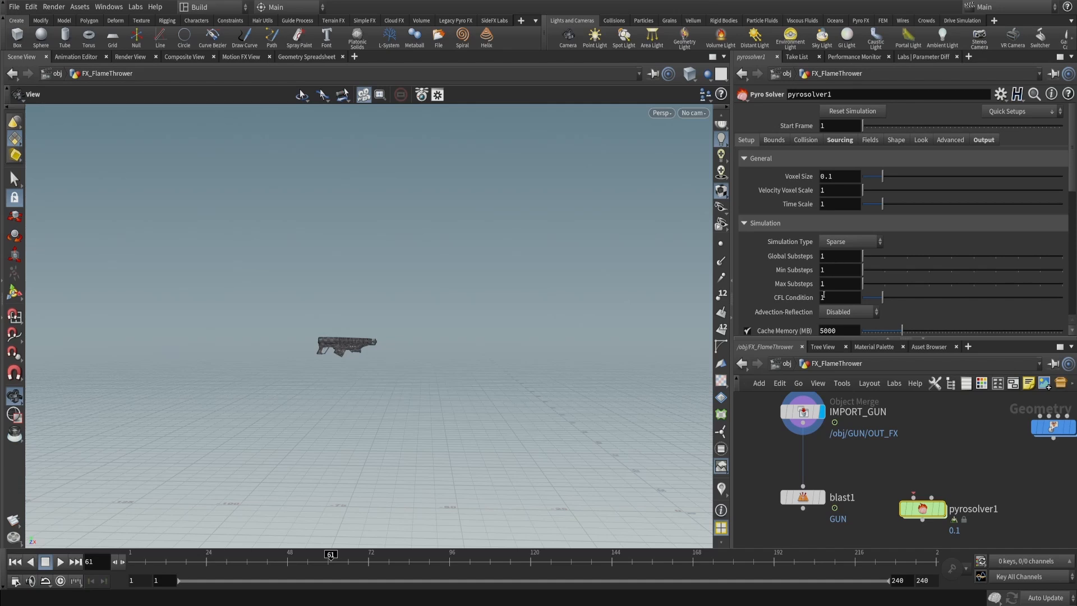
click(824, 412)
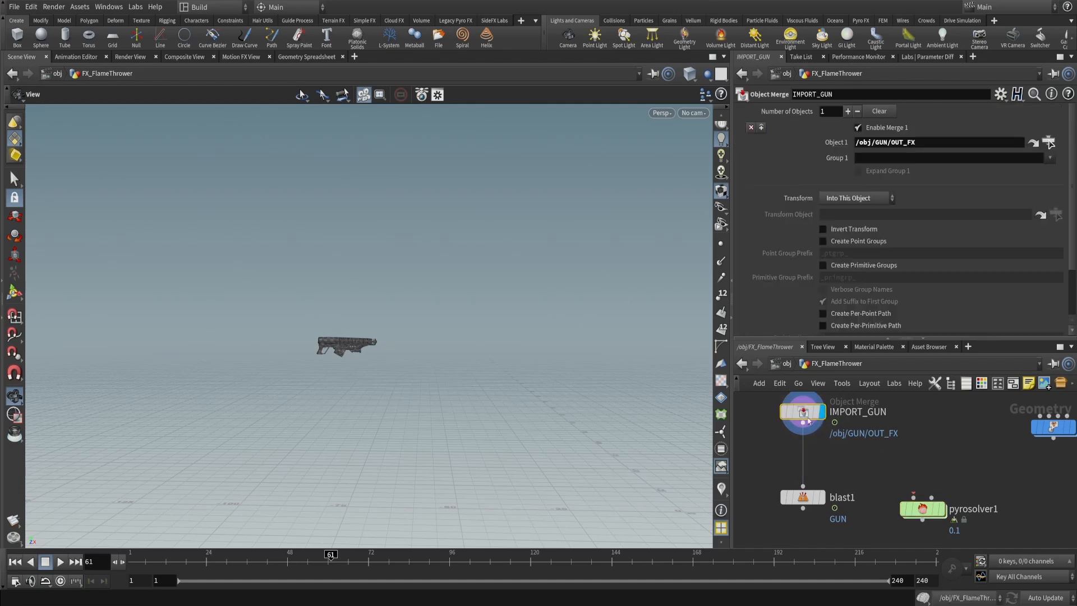
click(922, 508)
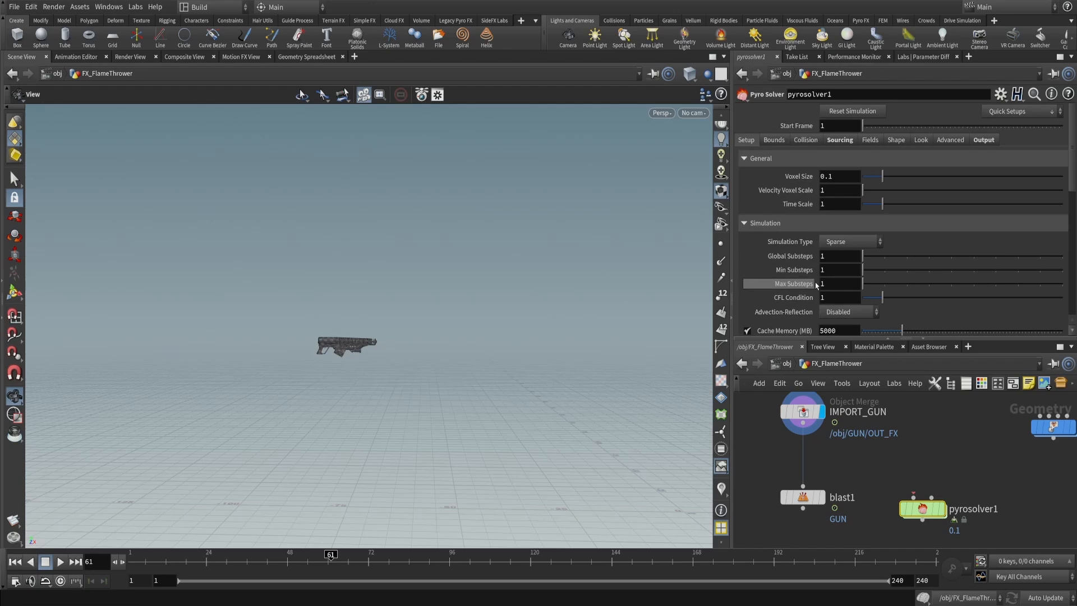
click(802, 412)
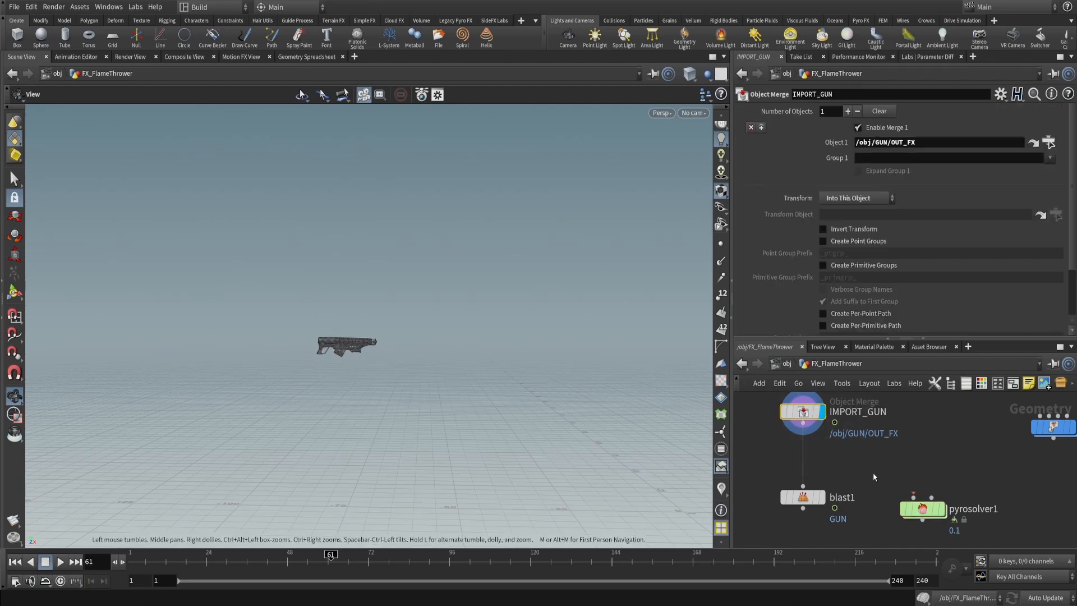
click(922, 509)
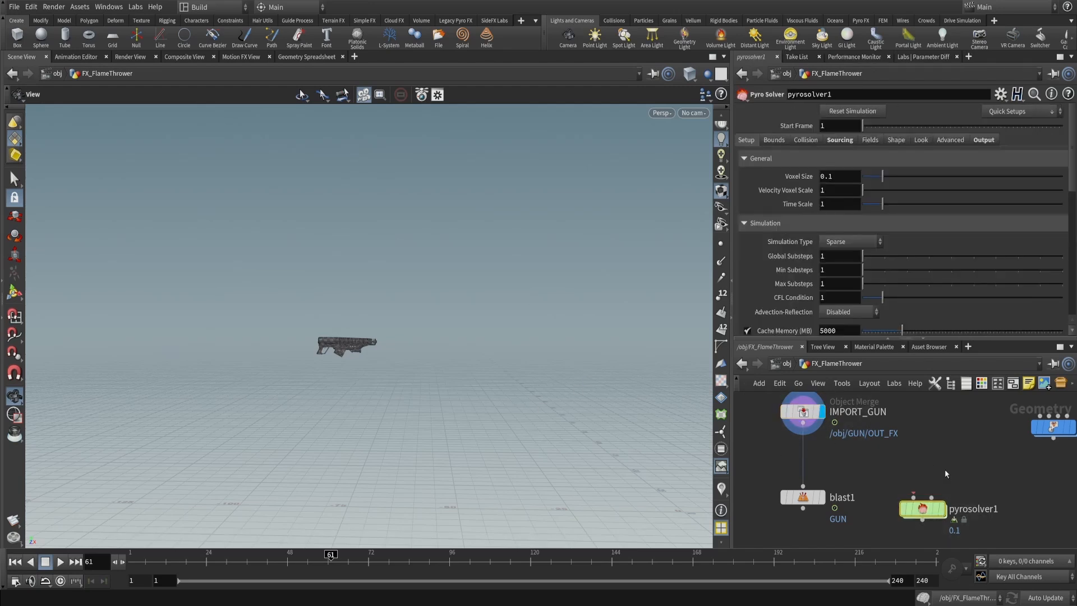
middle_drag(945, 474, 928, 403)
middle_drag(882, 458, 886, 497)
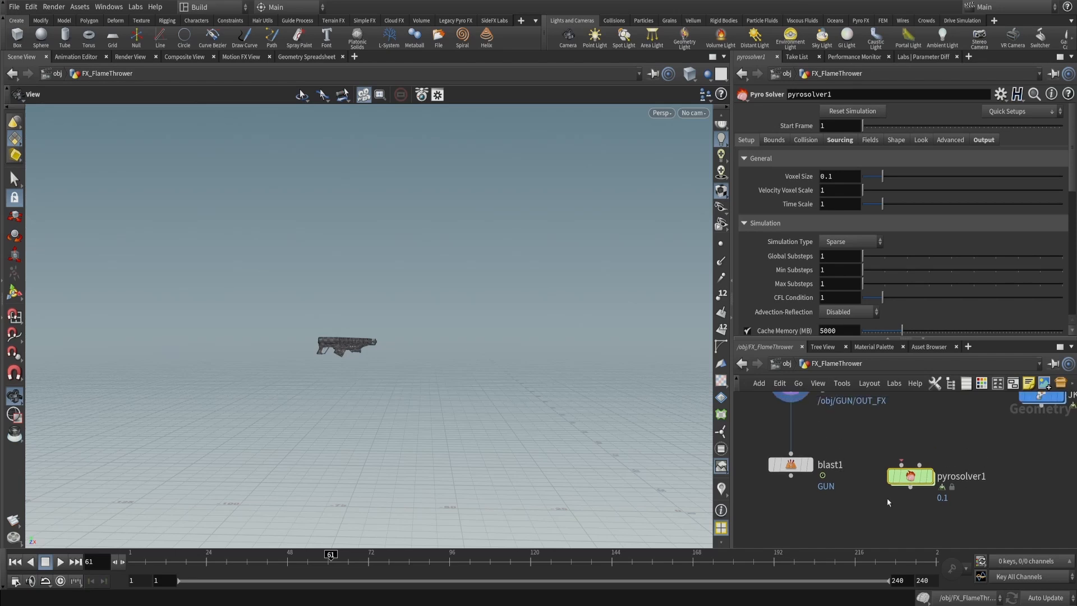
middle_drag(840, 435, 897, 525)
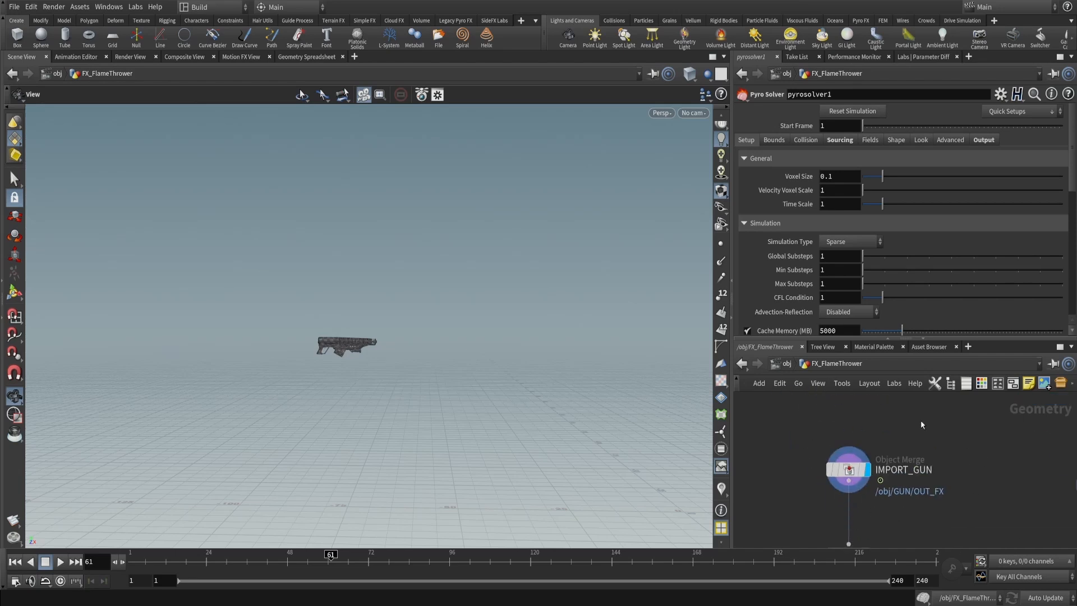
Delete the unconnected Pyro Solver node beside blast1
middle_drag(920, 423, 910, 391)
drag(806, 487, 807, 487)
middle_drag(888, 477, 905, 410)
drag(947, 431, 978, 423)
middle_drag(920, 457, 927, 510)
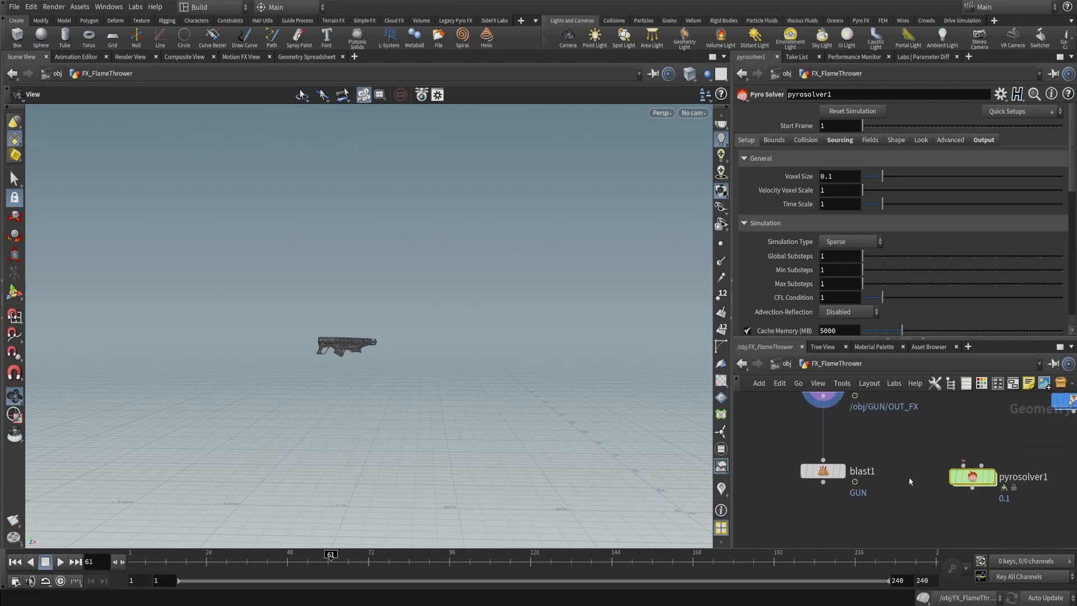
key(Delete)
Add a Retime node below blast1 and name it Slow_down
key(Tab)
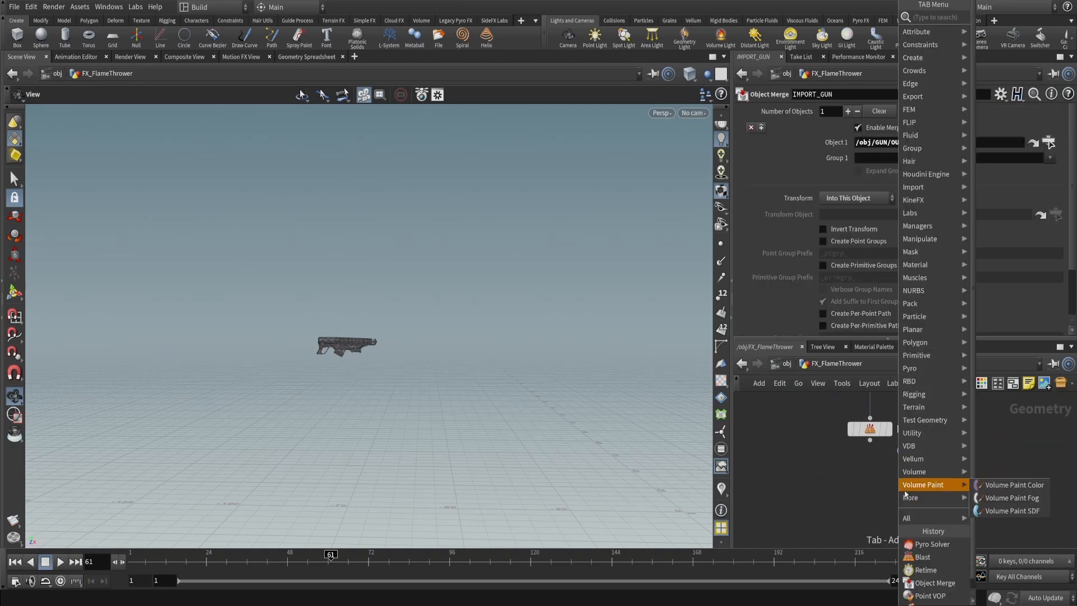
text(reti)
key(Return)
click(905, 494)
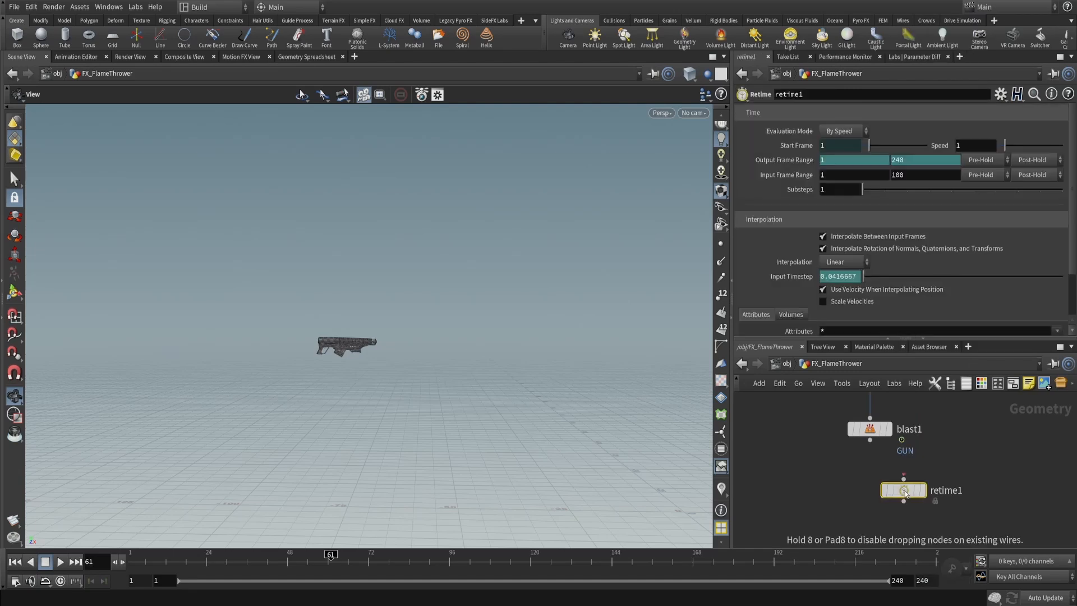
double_click(960, 496)
text(Slow_down)
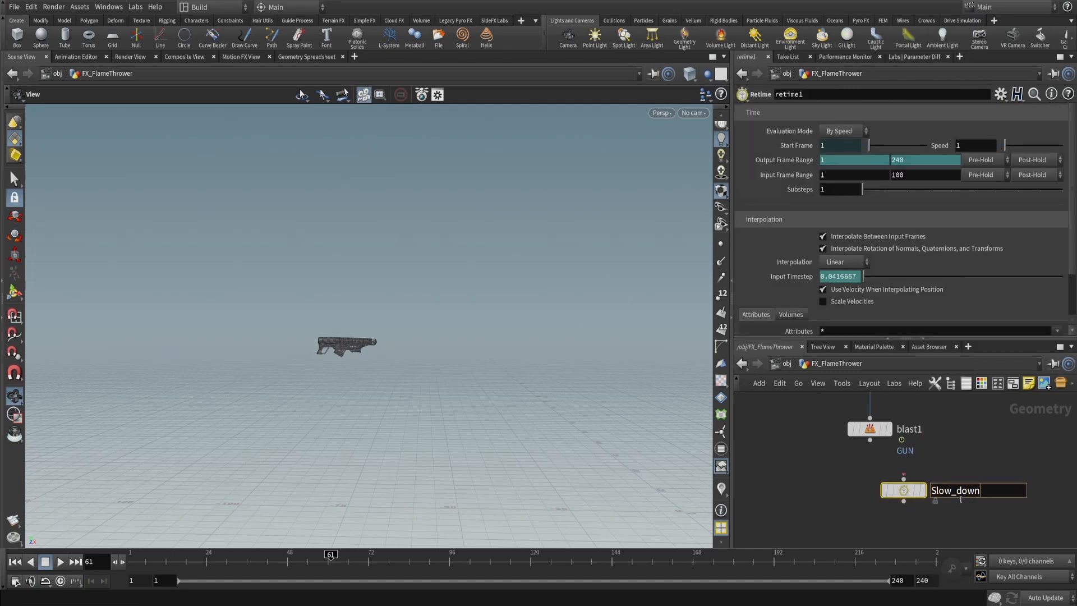
key(Return)
Set Slow_down's playback speed to 0.5
drag(971, 146, 940, 149)
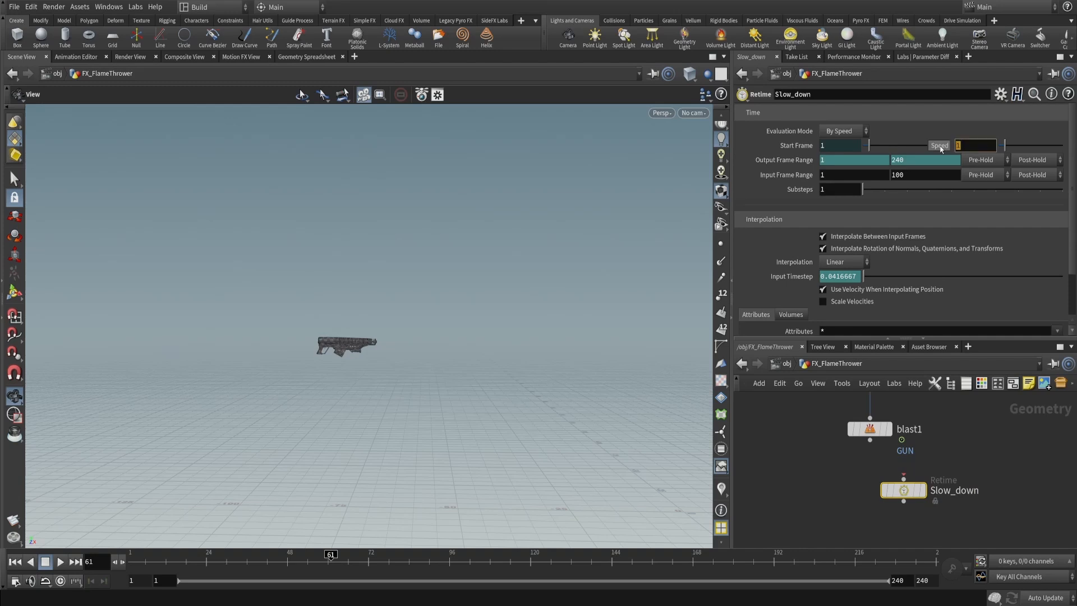
text(0.52)
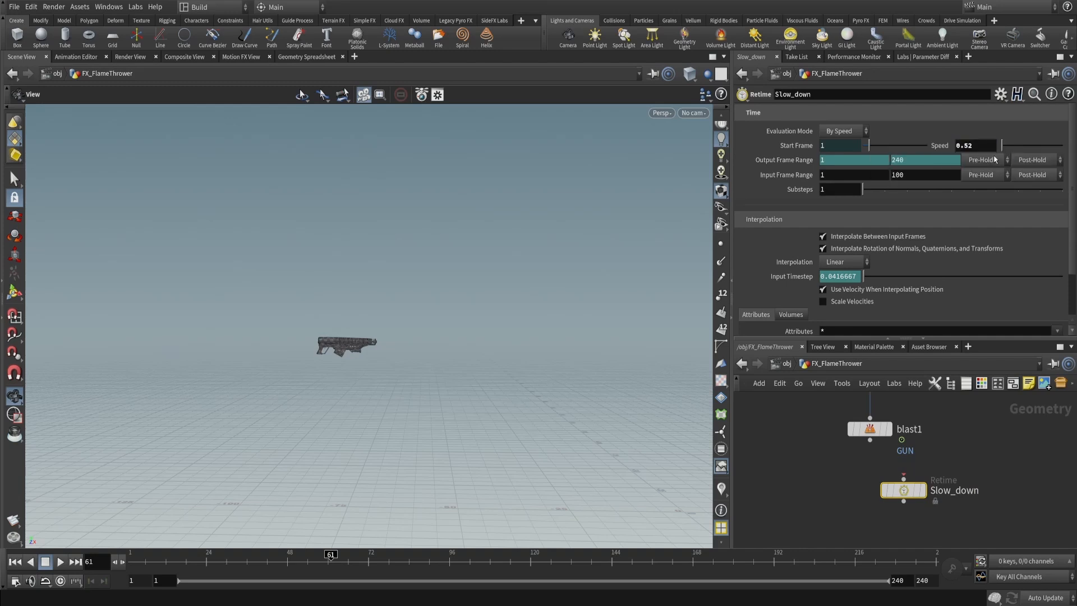
key(BackSpace)
key(Return)
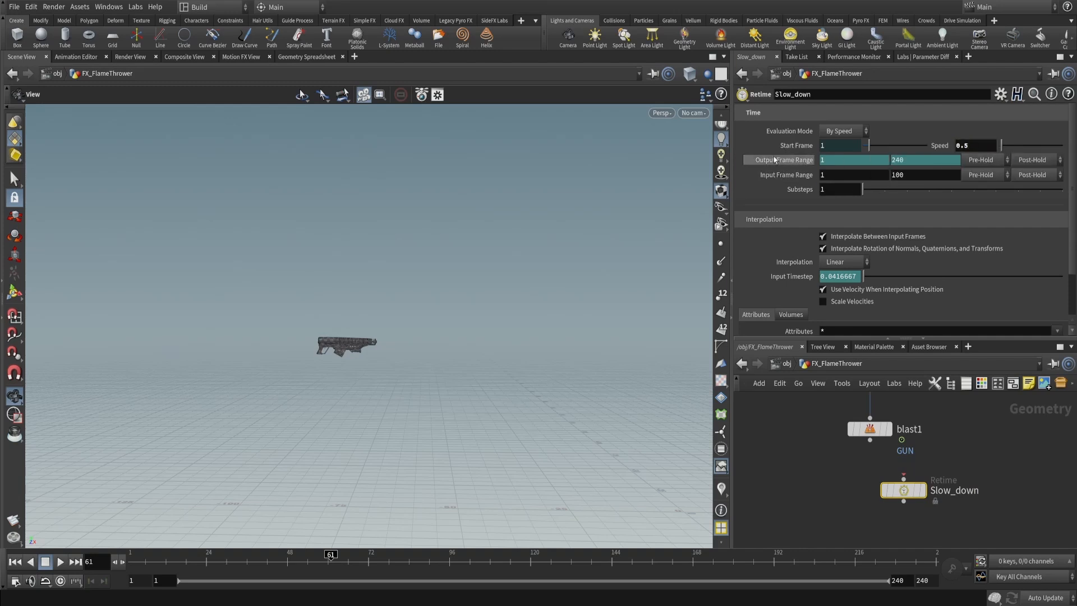
Extend both the output and input frame ranges of Slow_down to end at frame 24000
click(915, 161)
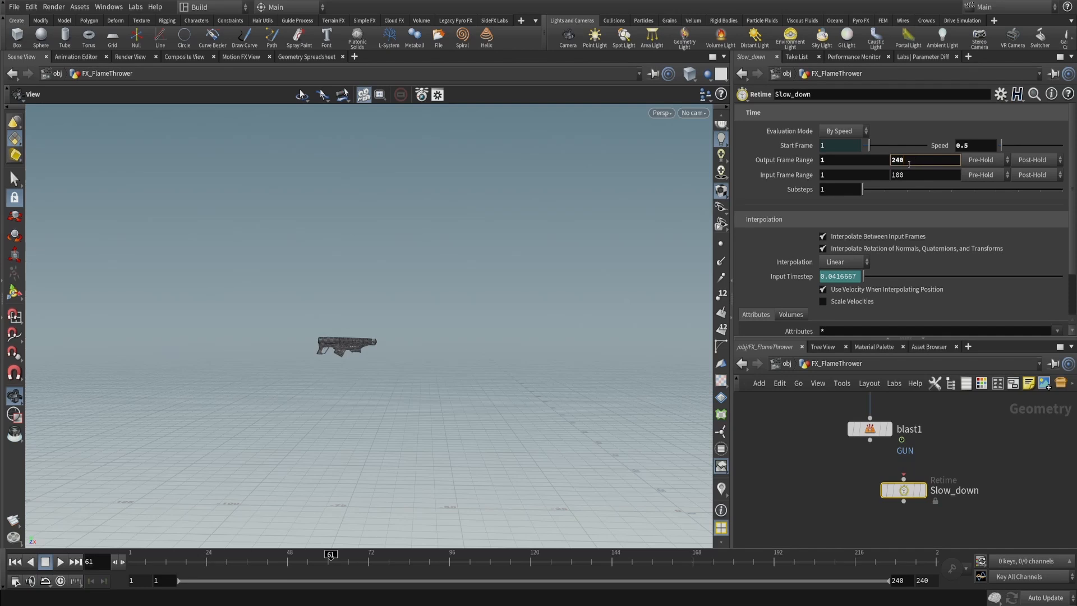
text(0)
double_click(896, 174)
text(24000)
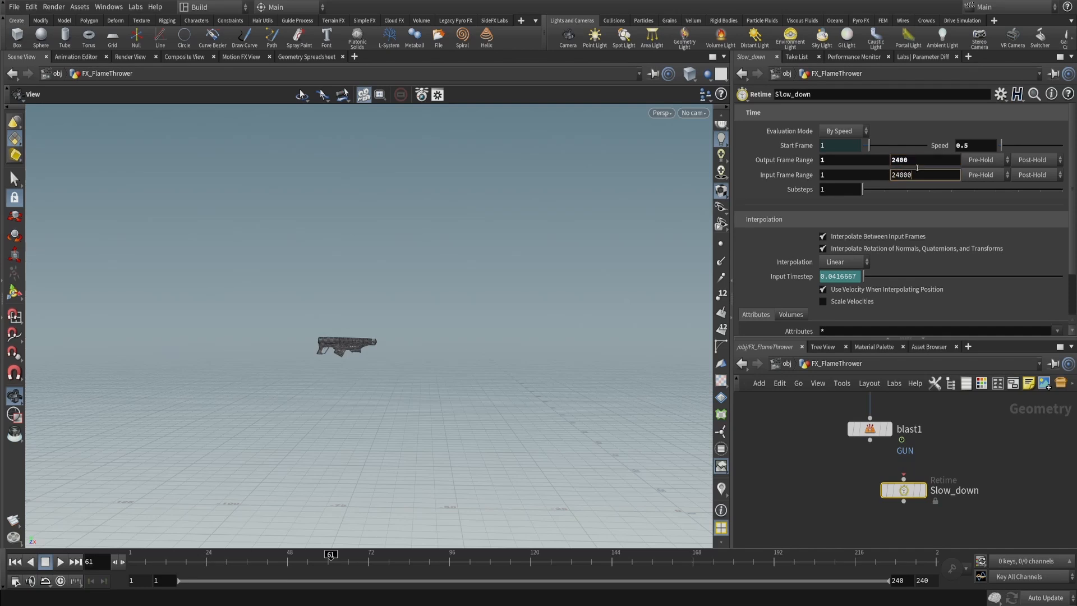
key(Return)
click(917, 161)
text(0)
key(Return)
double_click(834, 161)
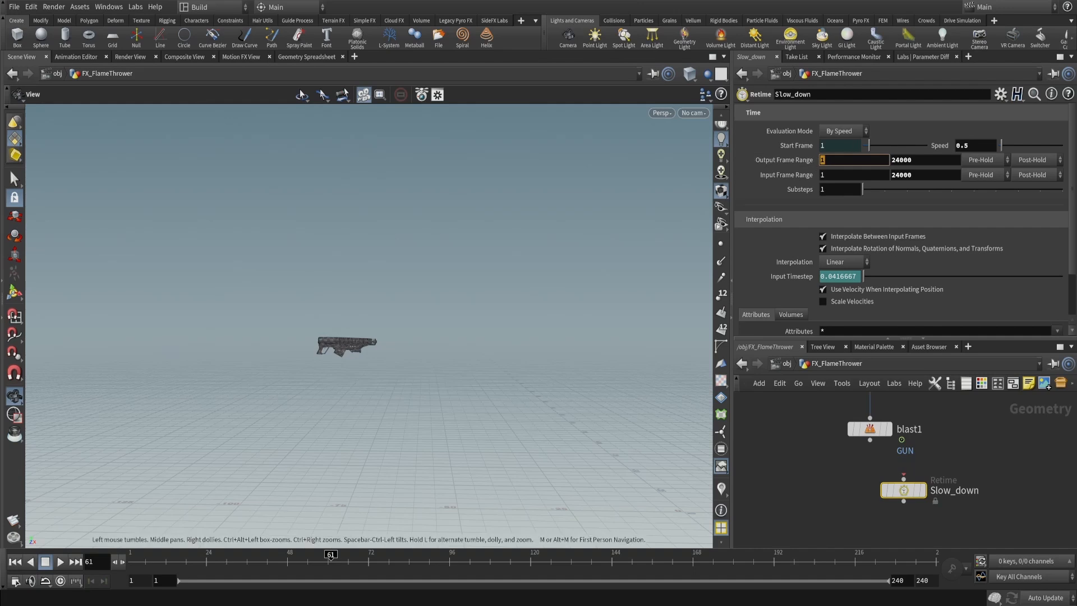
Connect Slow_down directly beneath blast1 and display its result
drag(903, 497, 870, 510)
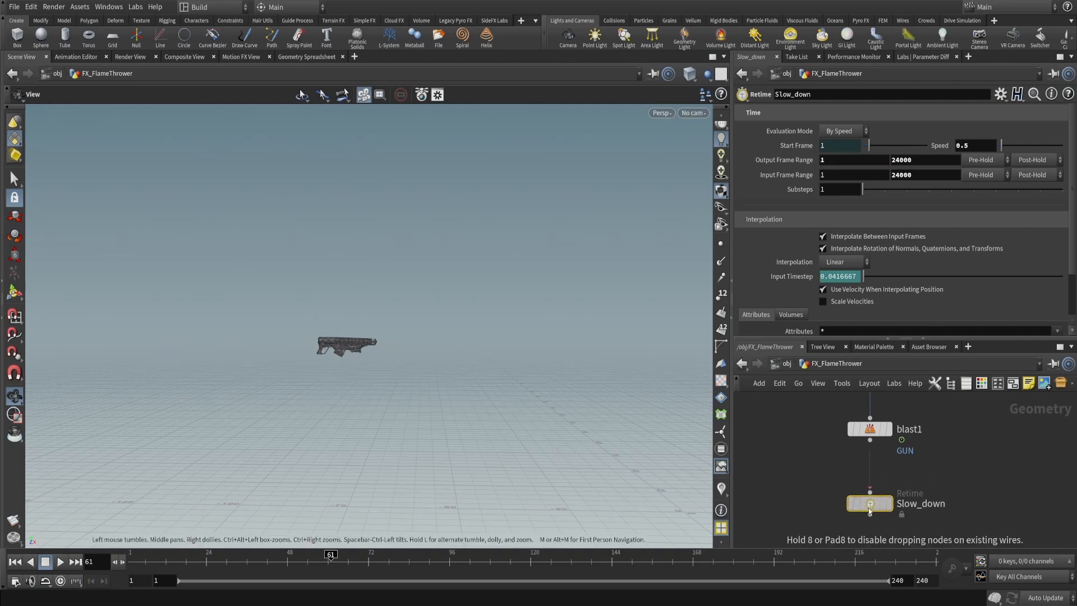
click(889, 504)
click(870, 514)
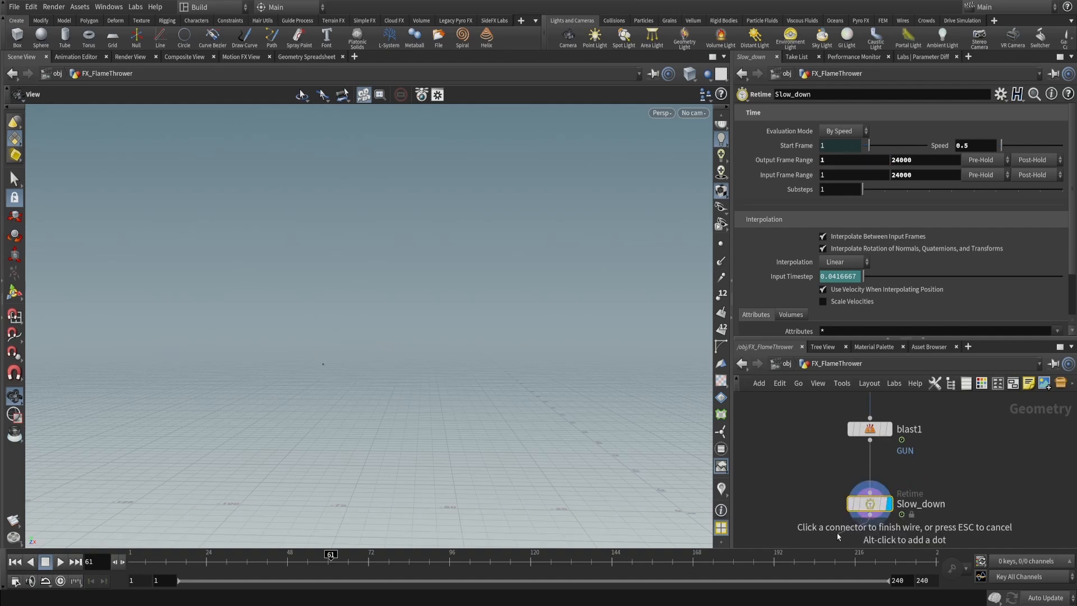
key(Escape)
Show the emitter's velocity trails and compare blast1 with Slow_down, scrubbing the retimed result to frame 82
click(721, 488)
drag(186, 555, 485, 555)
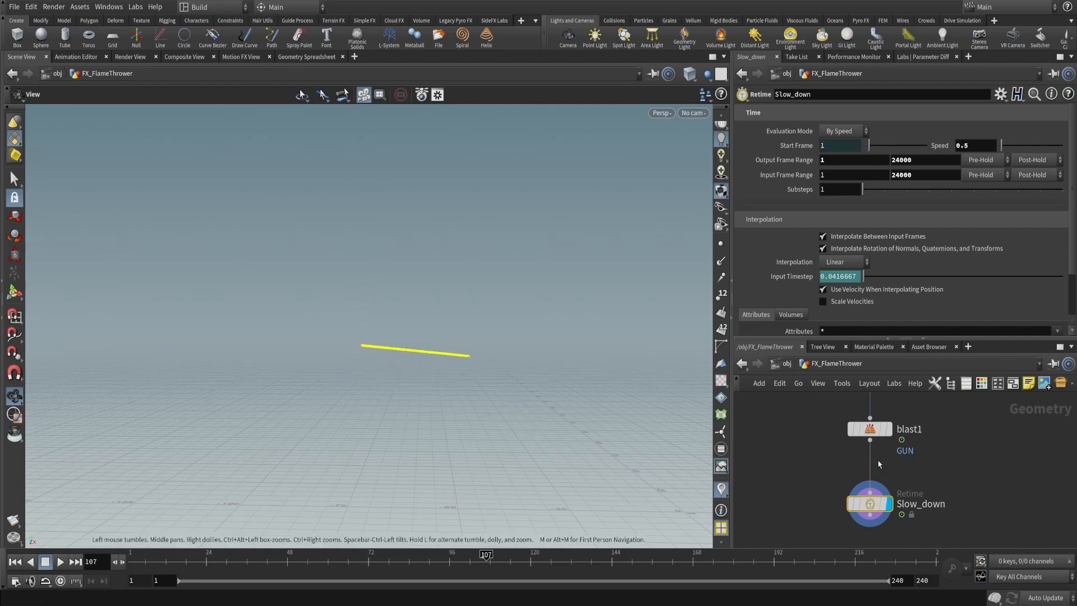
click(869, 428)
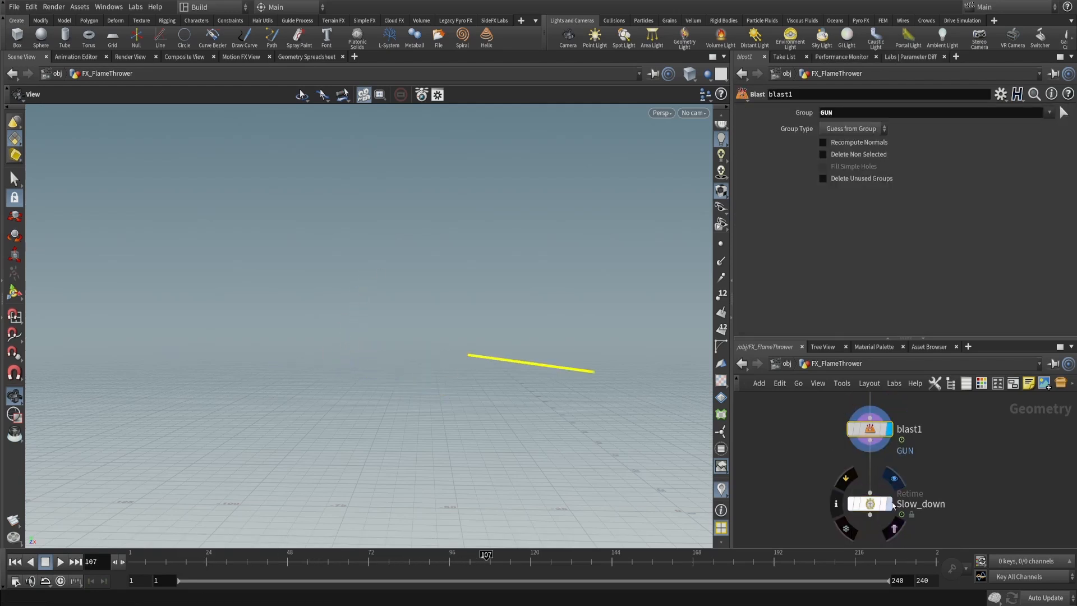
click(890, 504)
drag(223, 555, 402, 555)
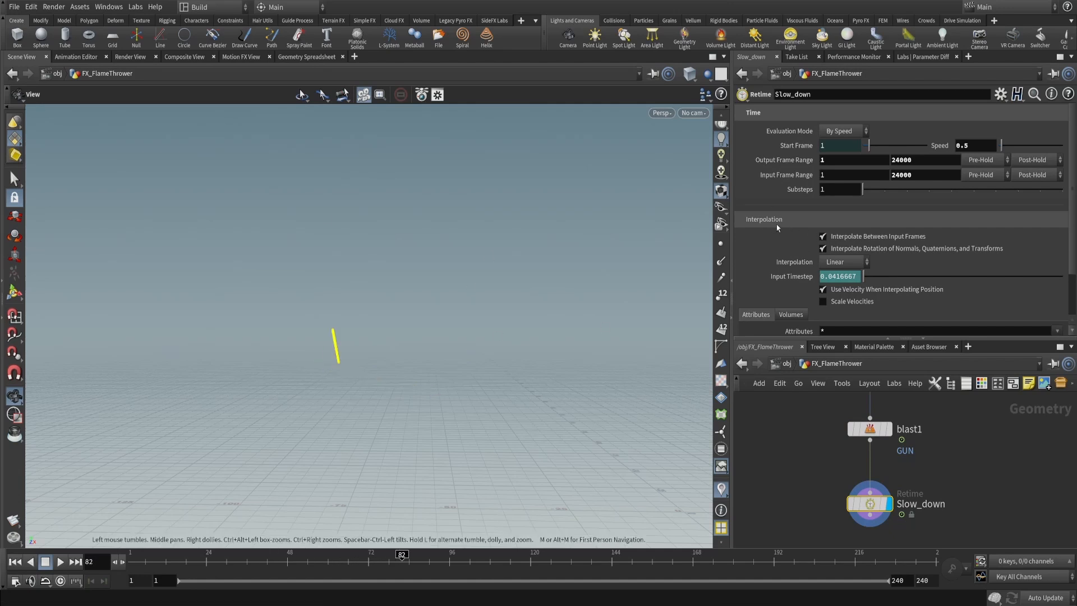
Try Slow_down without Interpolate Between Input Frames while scrubbing to frame 122, and restore the option
scroll(919, 485, down, 3)
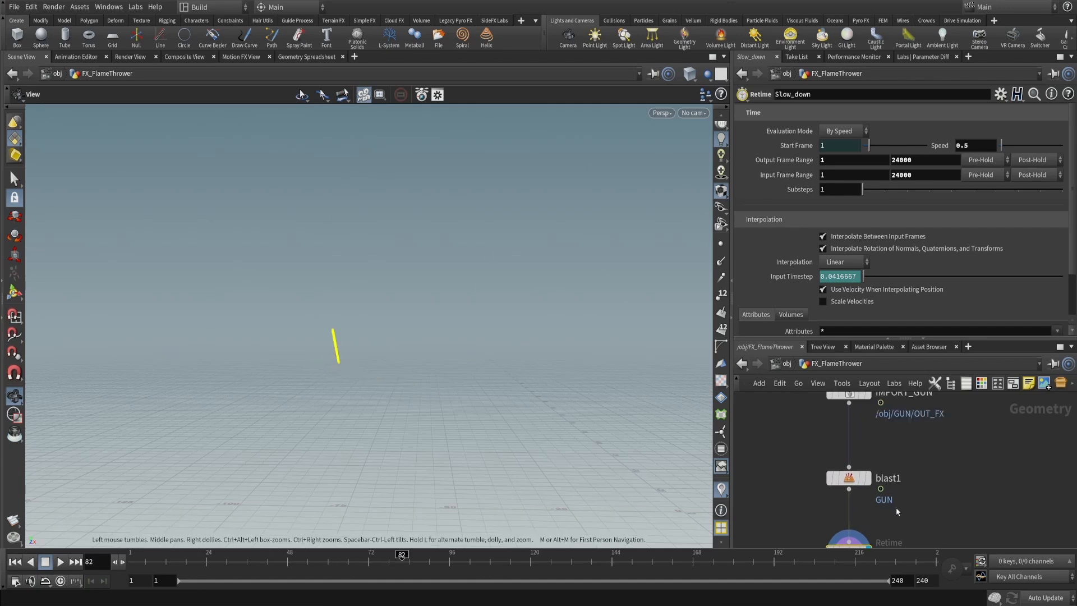
drag(368, 341, 355, 343)
click(836, 238)
drag(404, 560, 536, 562)
click(823, 236)
Exclude velocity from Slow_down's interpolated attributes by setting Attributes to "* ^v", and scrub back to frame 20
scroll(820, 247, down, 2)
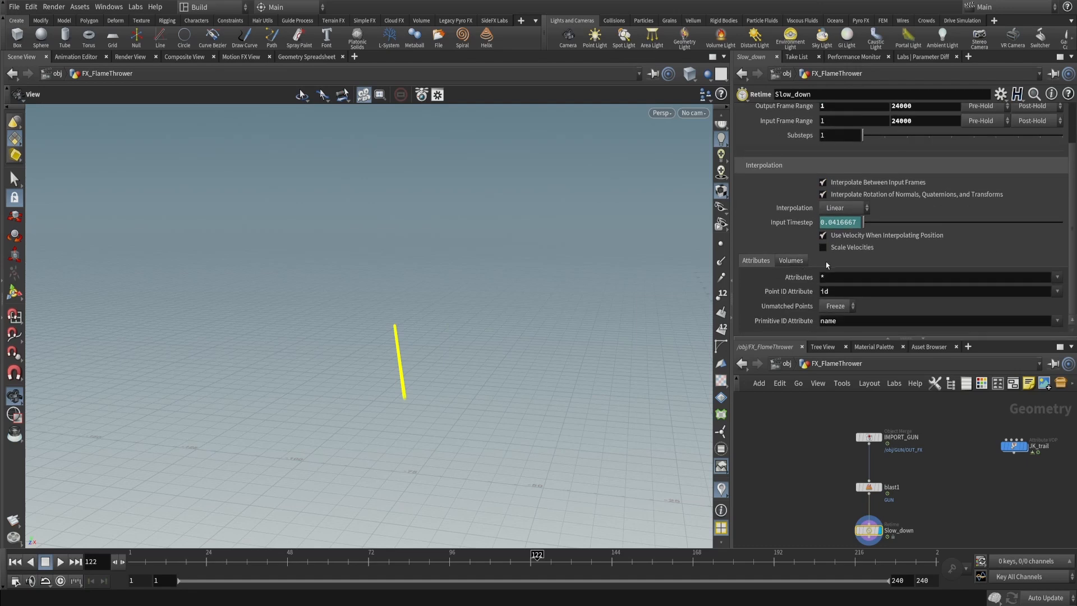
click(839, 277)
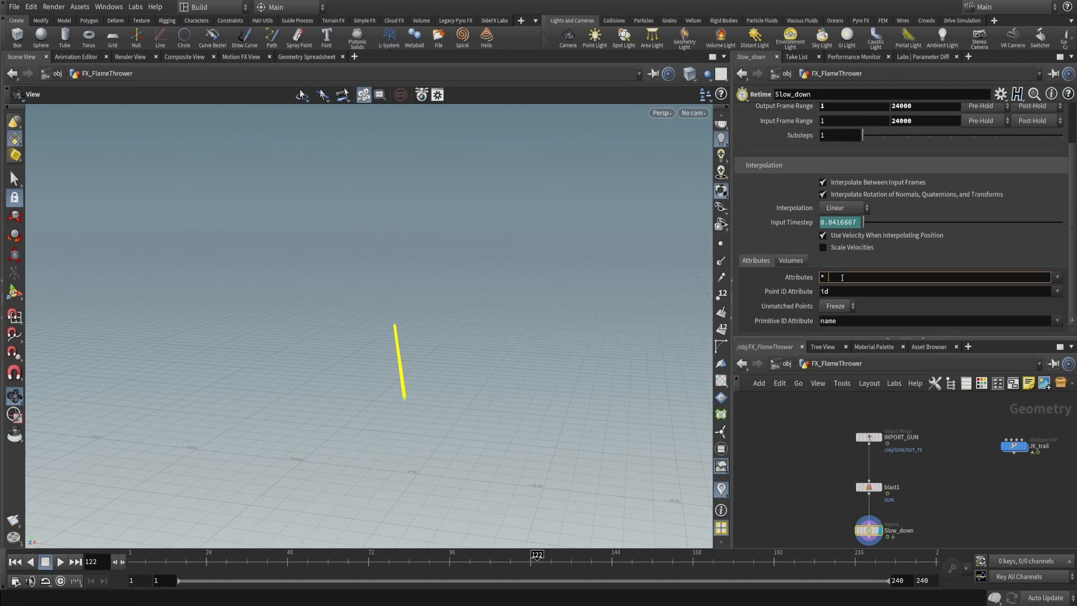
text(^v)
key(Return)
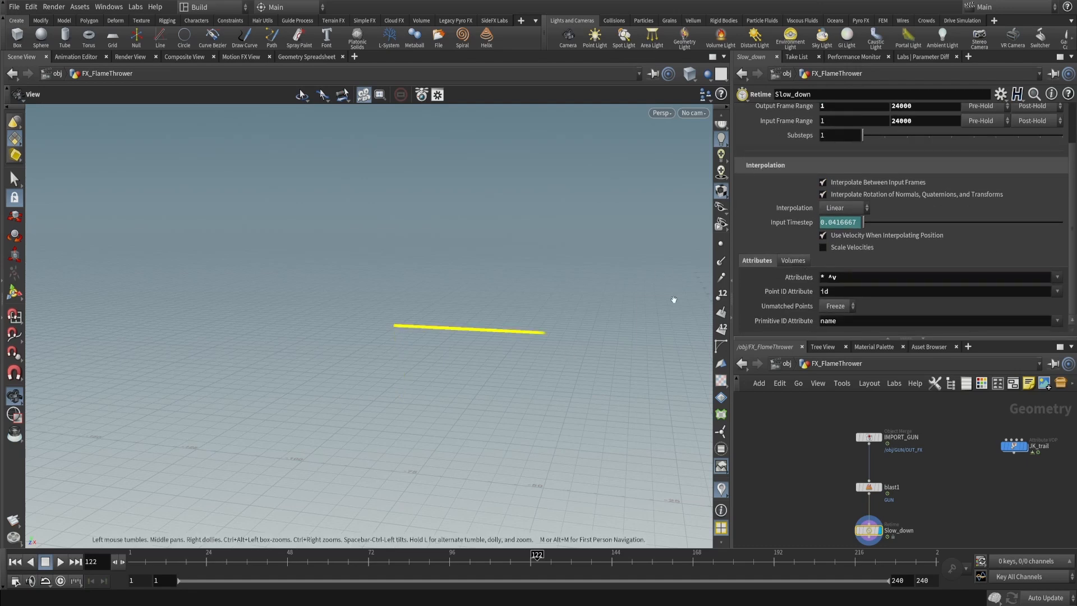
drag(537, 561, 192, 562)
Disable Interpolate Between Input Frames on Slow_down and scrub the timeline to frame 10
click(822, 182)
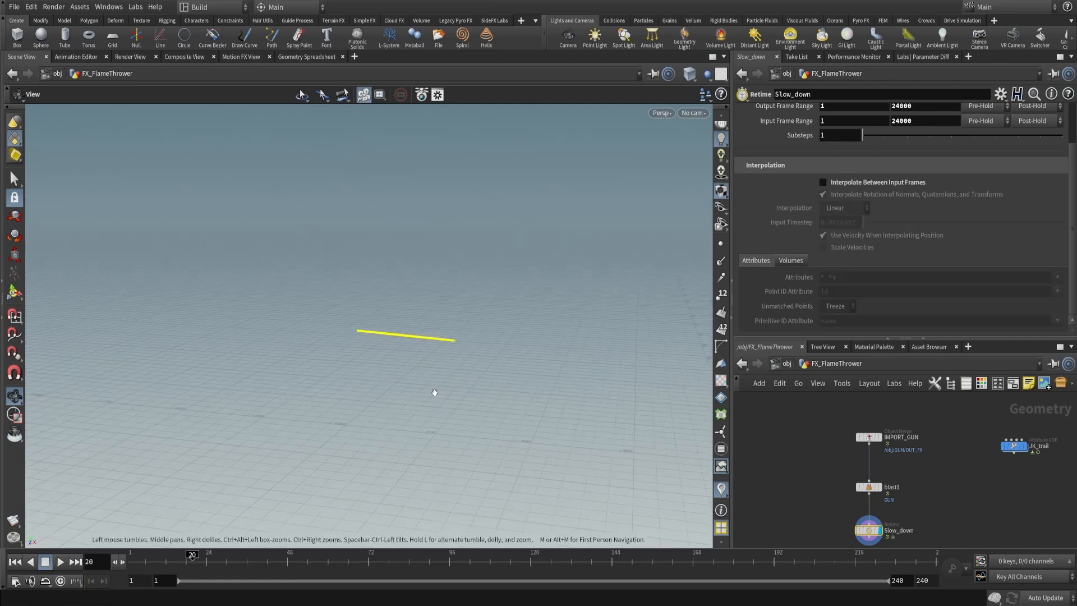
middle_drag(933, 485, 952, 434)
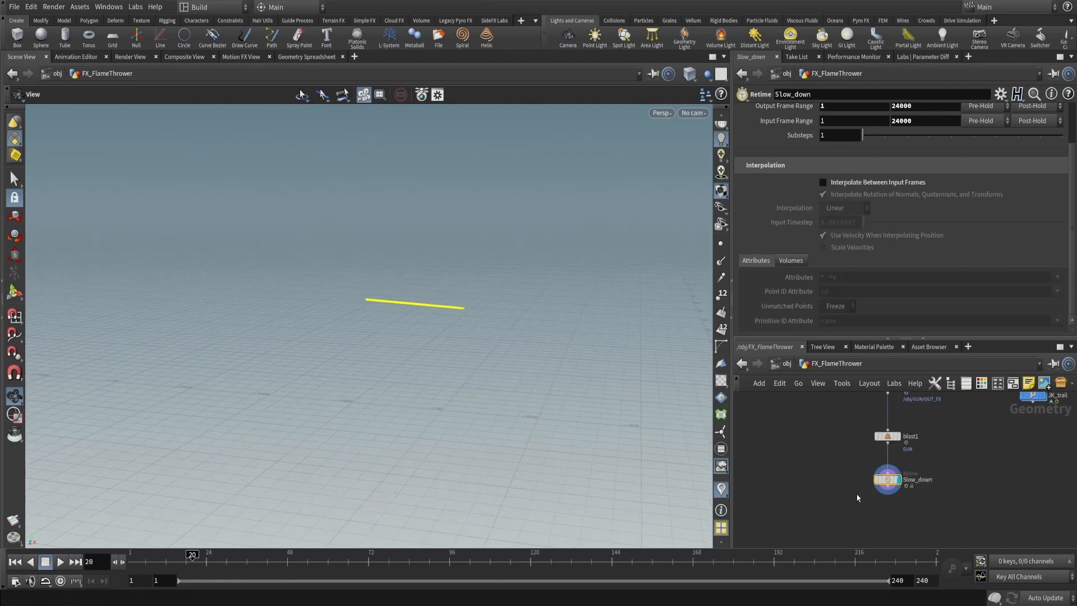
middle_drag(858, 498, 844, 456)
drag(202, 560, 159, 561)
Add a Point Velocity node connected to Slow_down, display it and align it directly below
middle_drag(932, 454, 919, 426)
click(859, 423)
key(Tab)
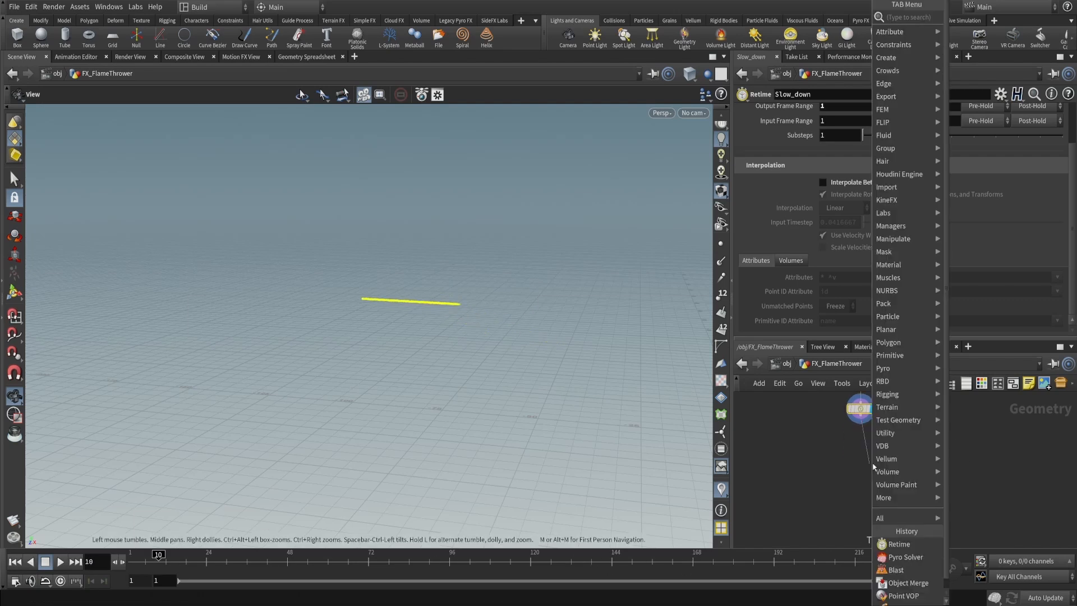
text(point v)
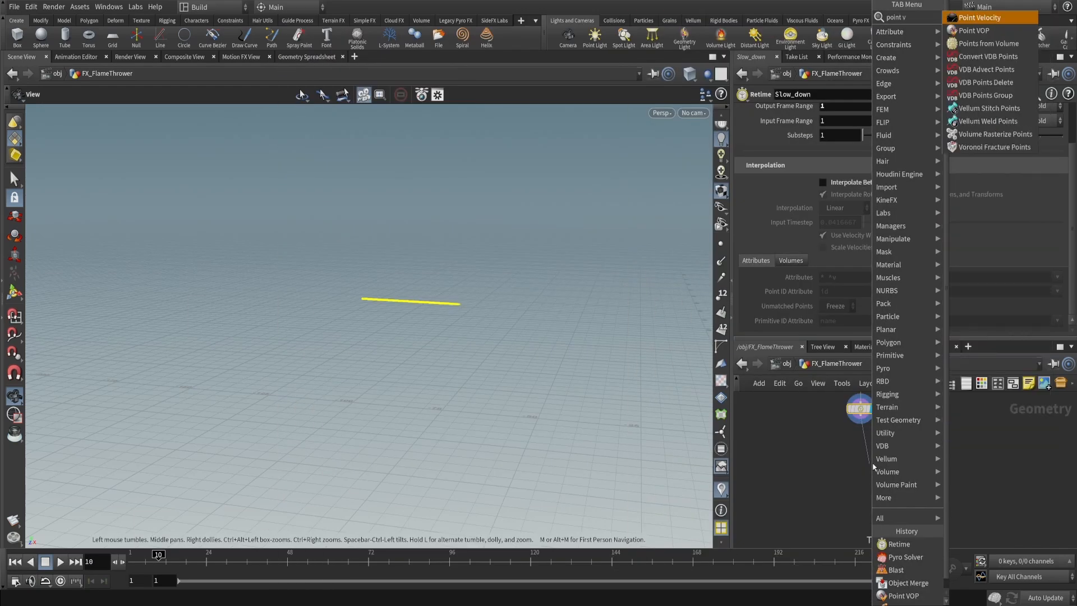
key(Return)
click(879, 464)
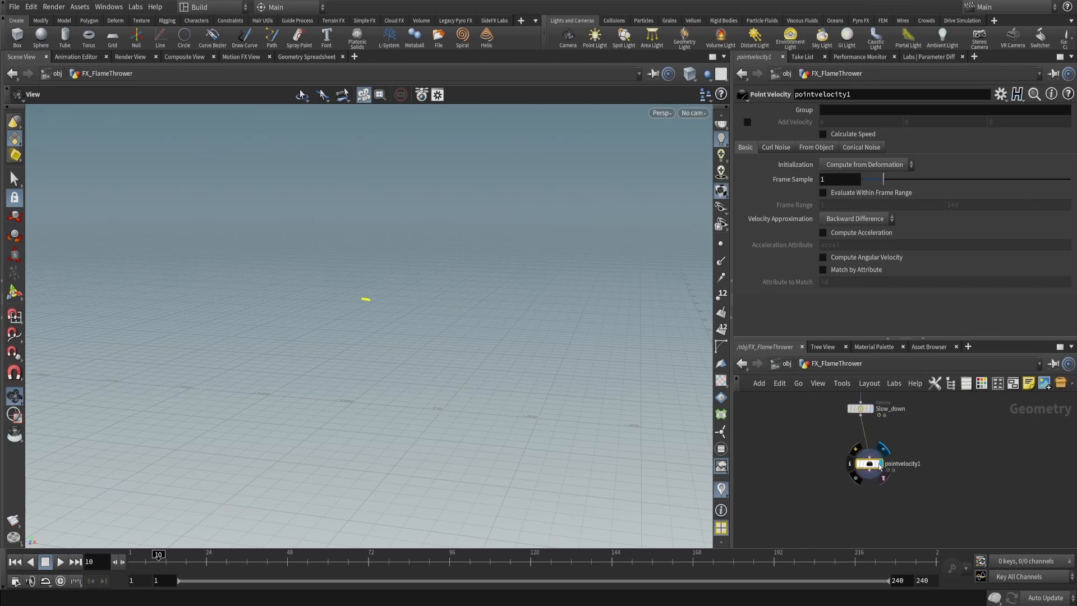
drag(870, 464, 860, 466)
Set the Point Velocity node's Initialization to Keep Incoming
alt+right_drag(419, 220, 397, 338)
alt+right_drag(888, 472, 928, 421)
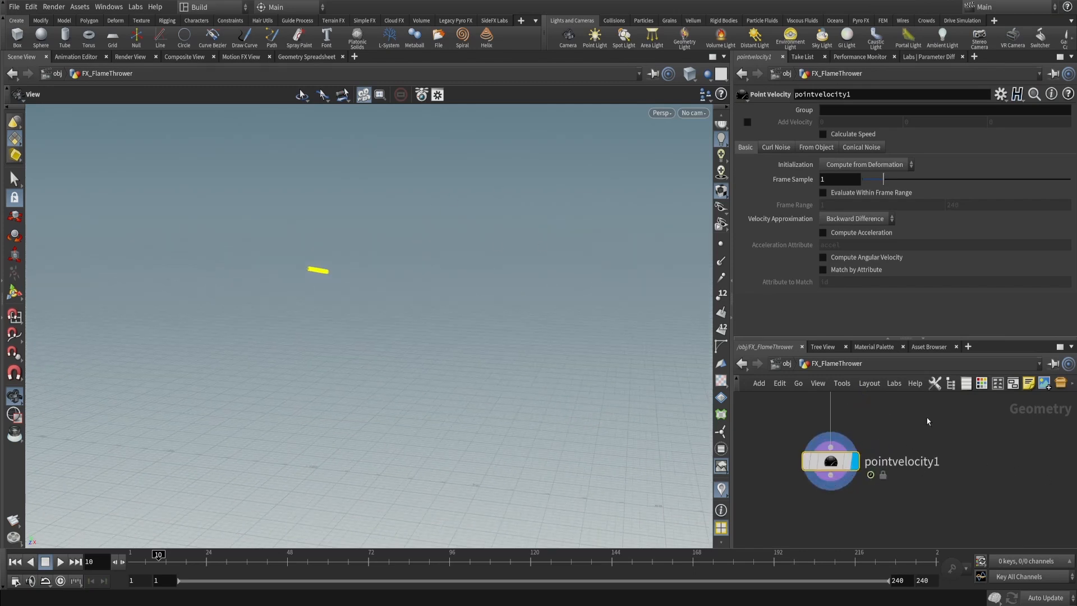
key(g)
alt+middle_drag(337, 269, 381, 348)
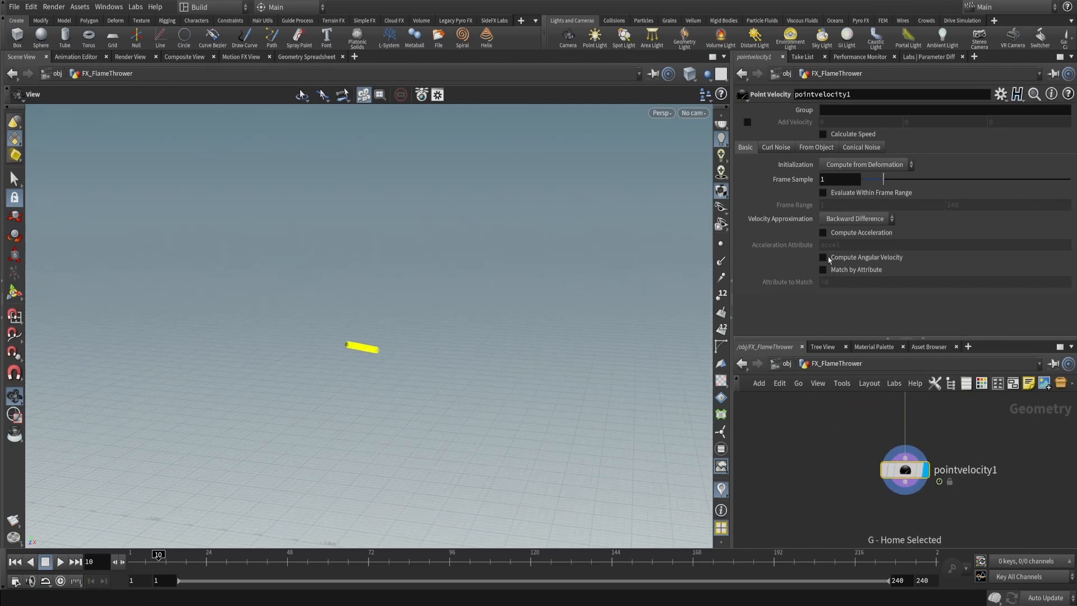
click(905, 166)
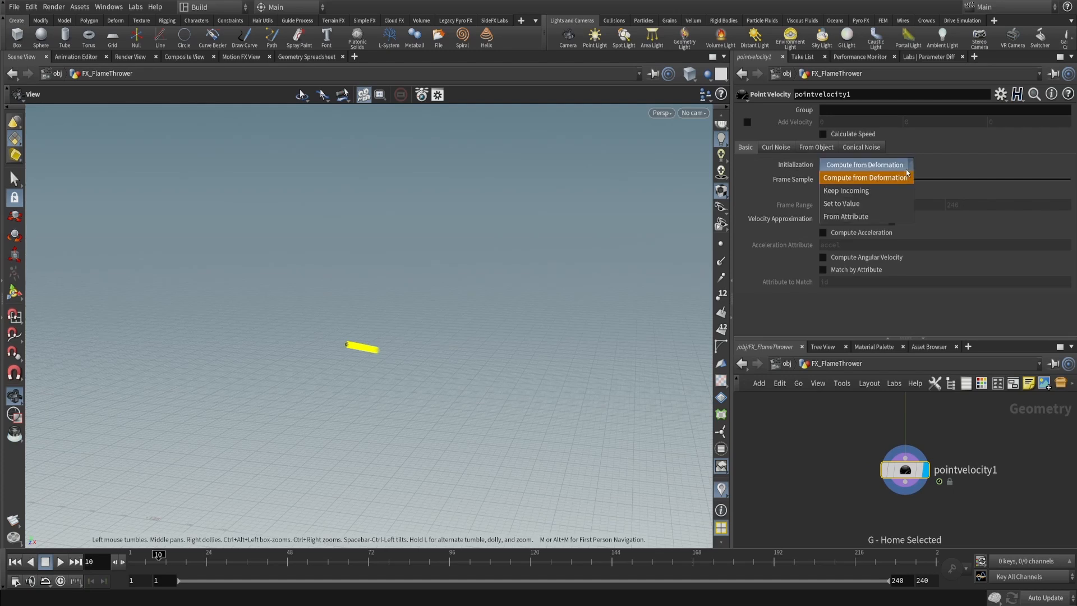
click(861, 193)
Display Slow_down, review the emitter's v Attribute Wrangle inside the GUN object, and return to FX_FlameThrower
middle_drag(877, 457, 820, 545)
click(849, 453)
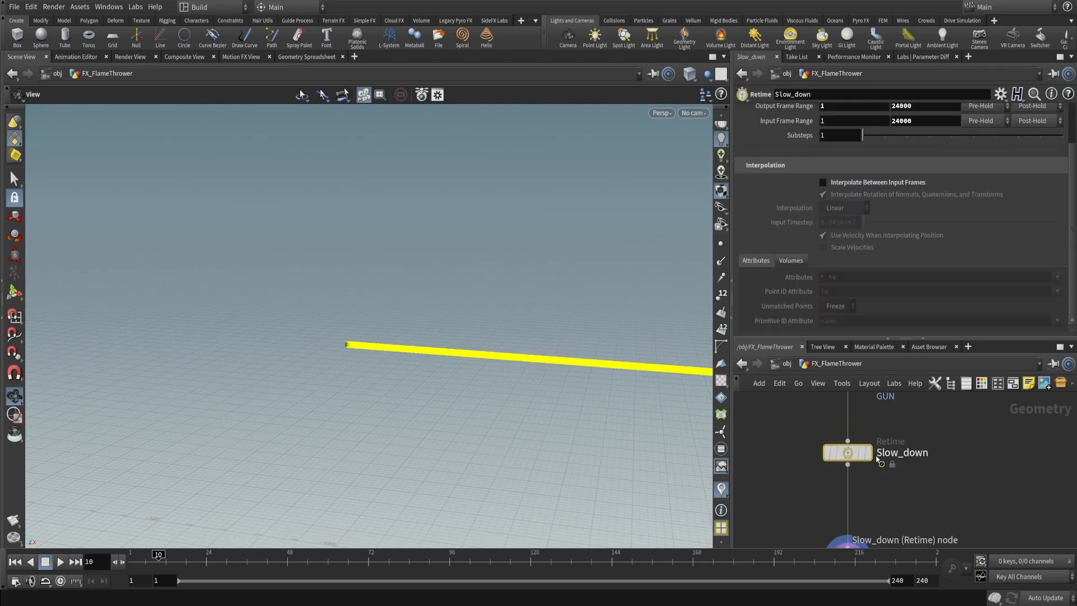
click(868, 453)
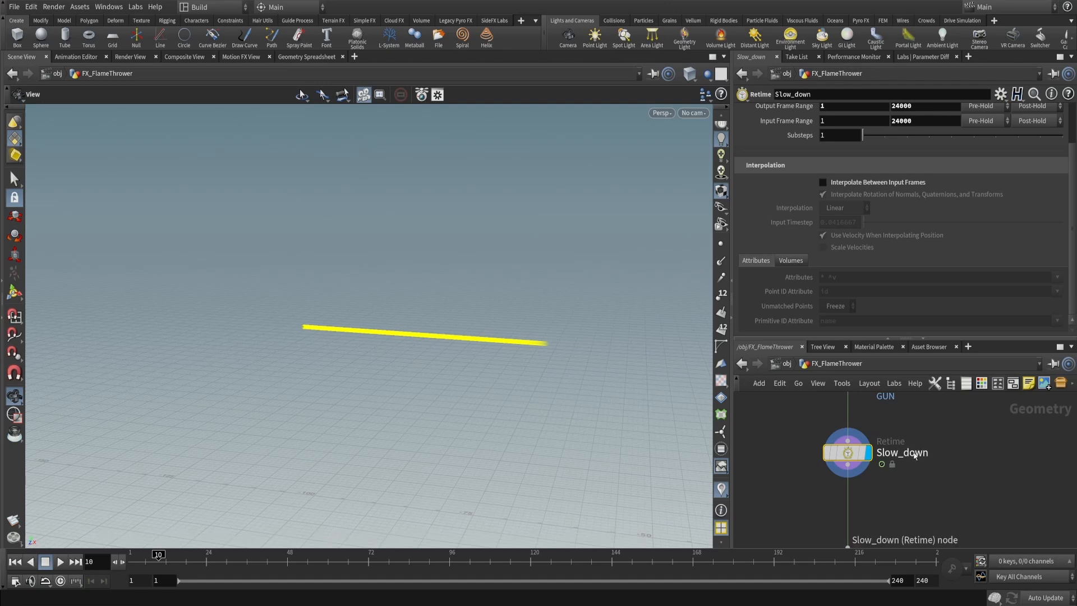
key(u)
drag(919, 451, 868, 478)
key(i)
scroll(962, 455, up, 6)
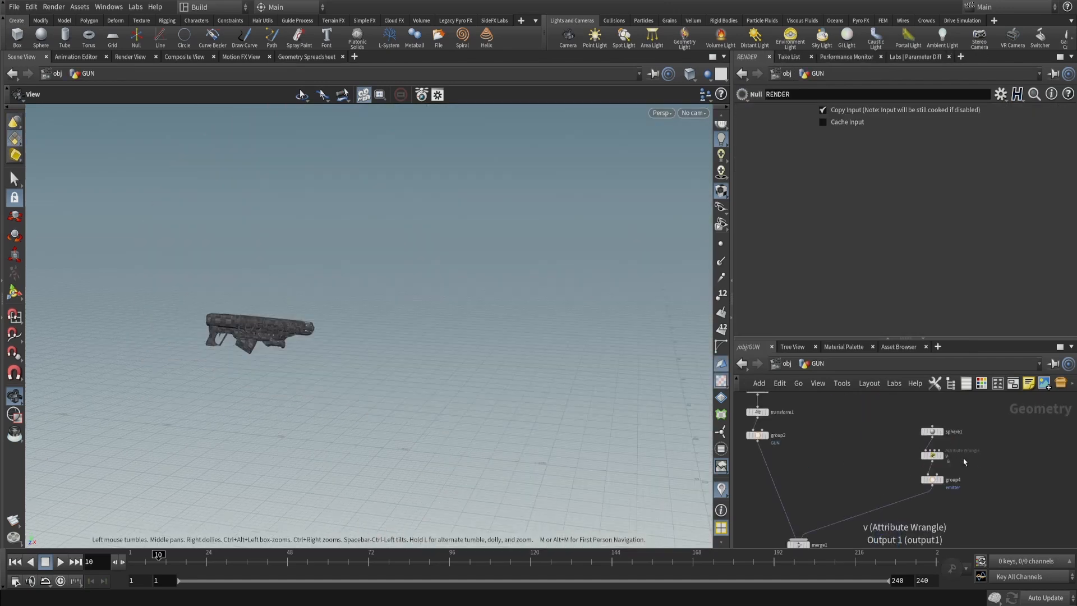
drag(965, 457, 854, 439)
key(u)
drag(864, 500, 816, 457)
key(i)
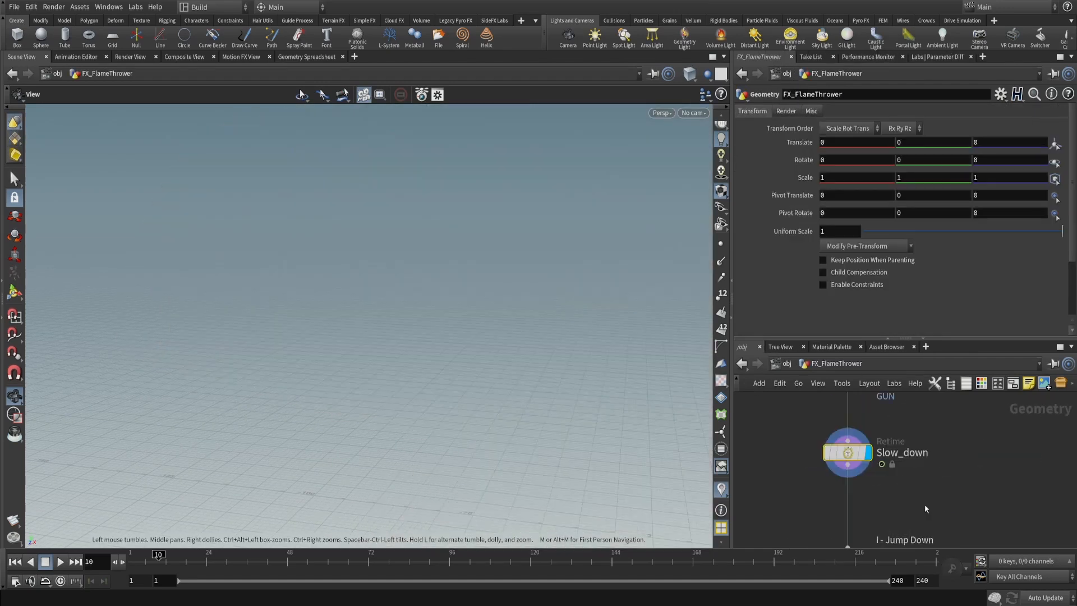
Display pointvelocity1 and add curl noise to its velocity with a Swirl Size of 0.5
middle_drag(920, 503, 933, 451)
scroll(934, 452, down, 1)
click(896, 495)
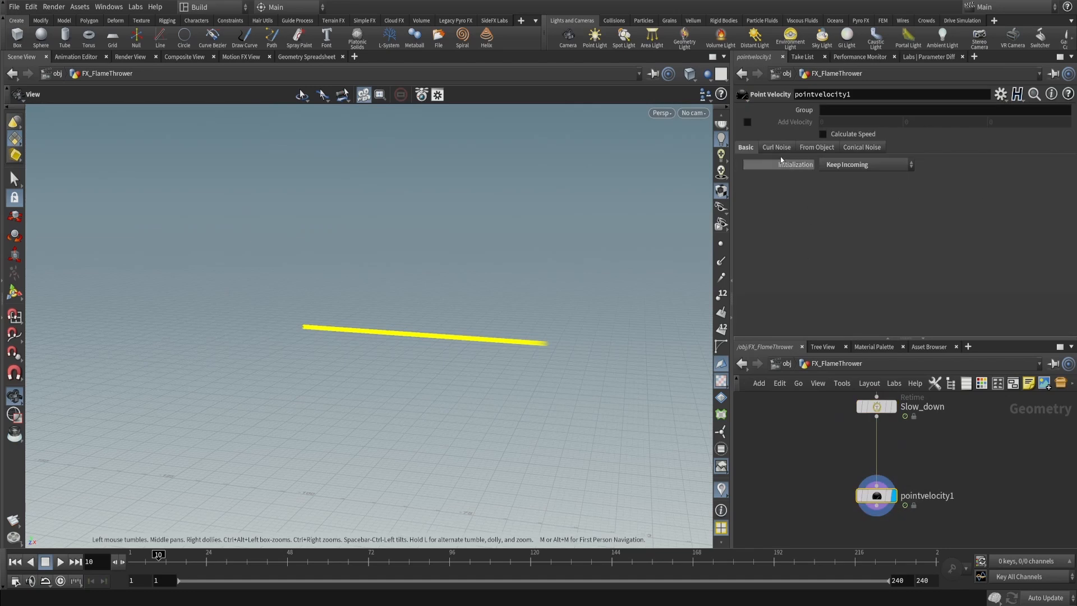
click(823, 163)
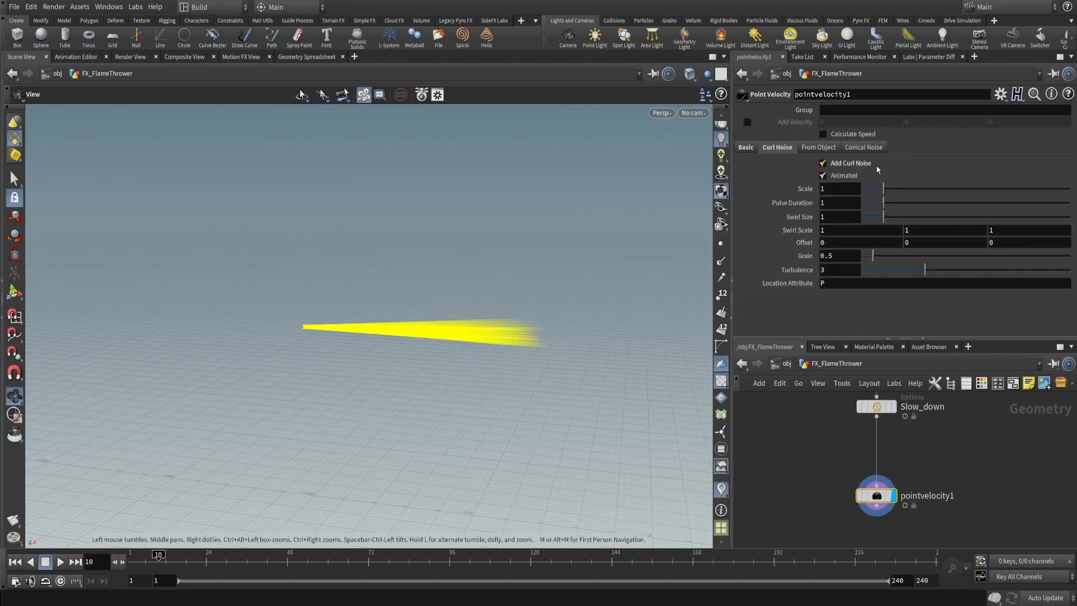
drag(540, 275, 573, 284)
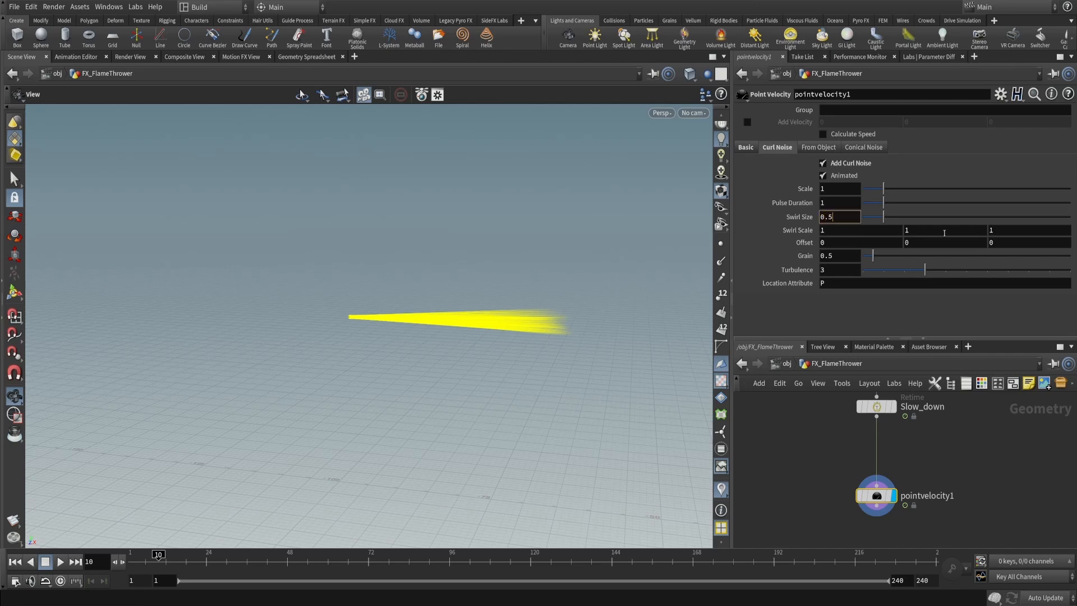
key(Return)
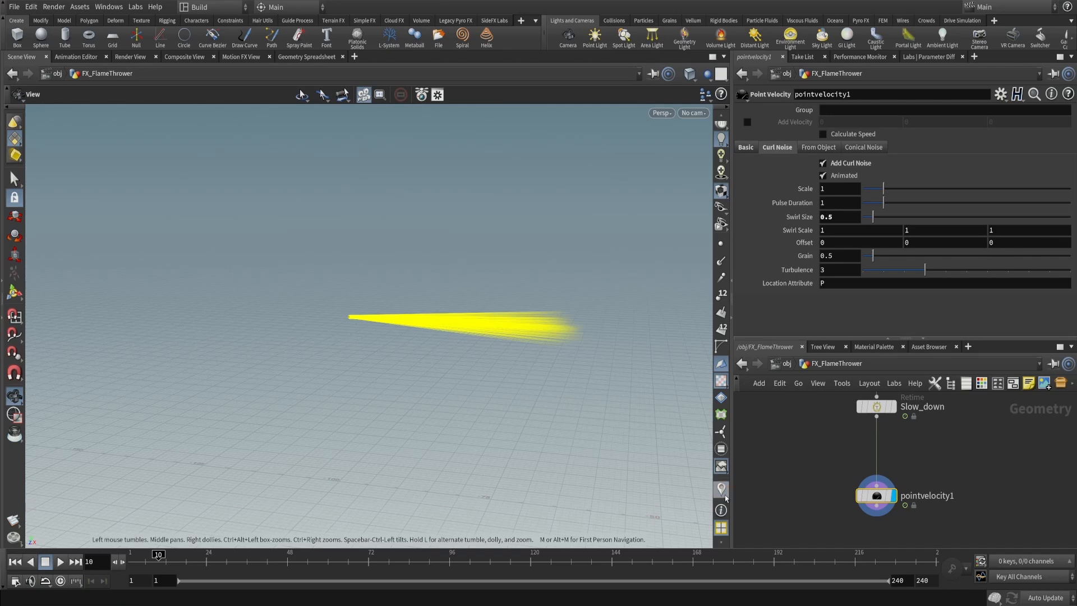
Return to the first frame and add a POP Network node connected below pointvelocity1
key(ctrl+Up)
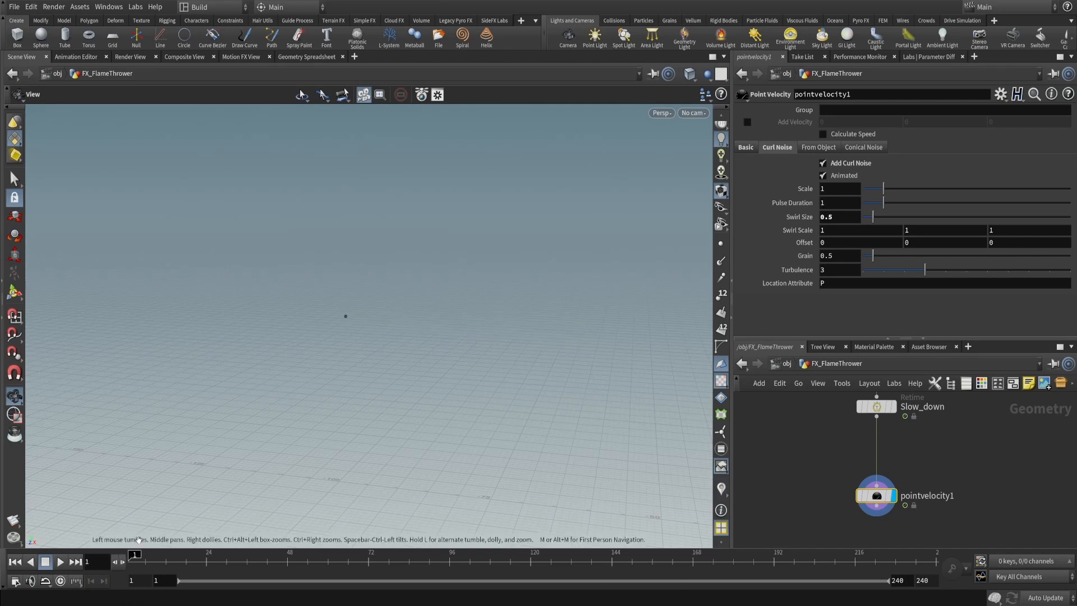
middle_drag(980, 480, 976, 420)
click(873, 447)
key(Tab)
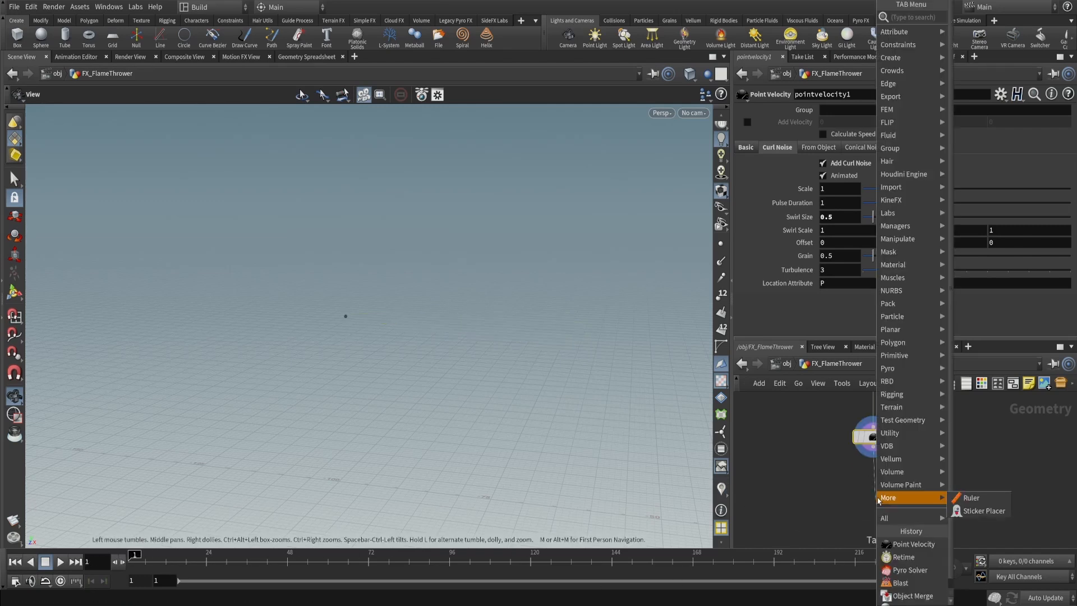
text(pop)
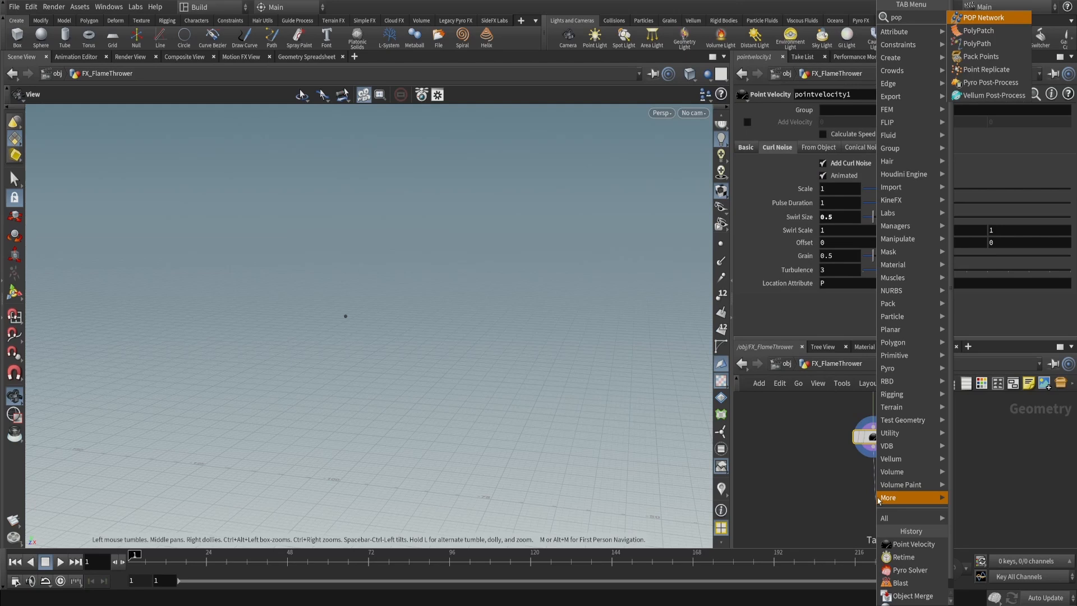
key(Return)
click(879, 499)
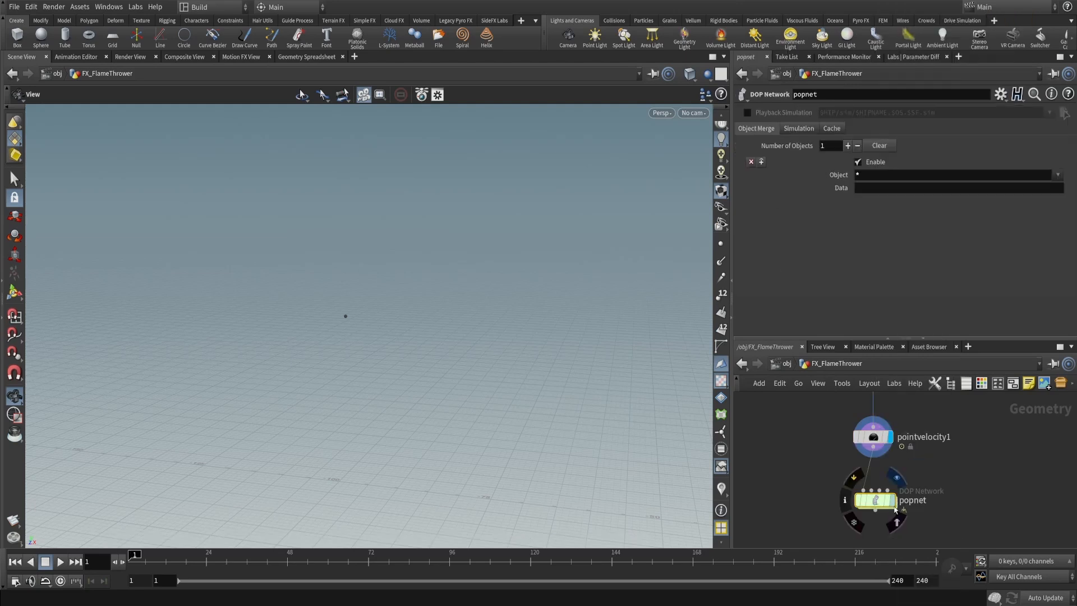
Enter the popnet, spread its nodes apart for a clearer layout, and select the source_first_input POP Source
double_click(888, 491)
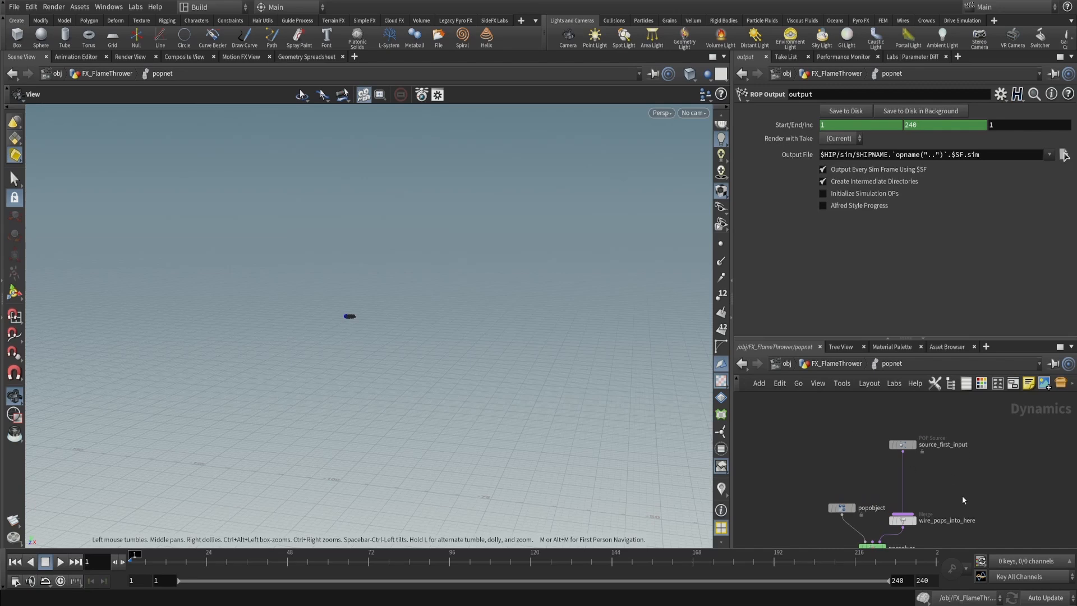
middle_drag(962, 497, 942, 506)
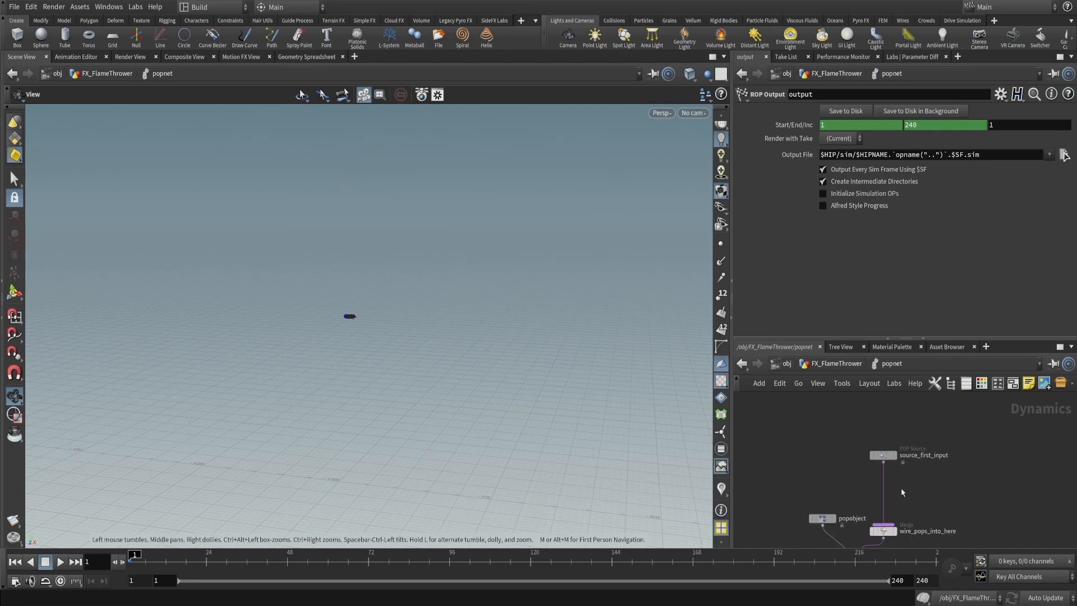
drag(823, 521, 772, 528)
middle_drag(830, 489, 847, 416)
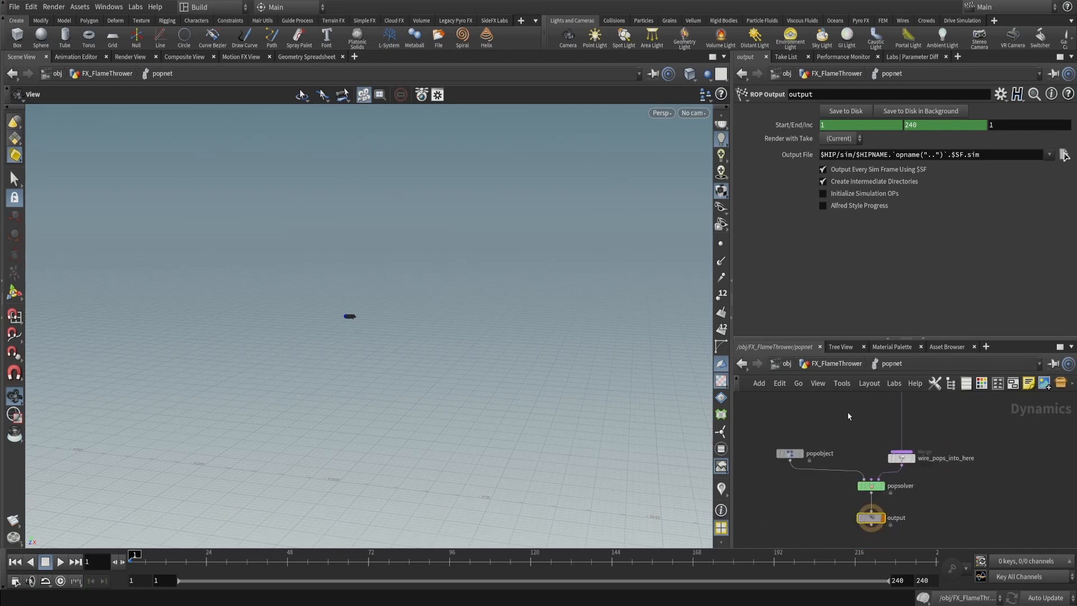
middle_drag(903, 543, 907, 484)
drag(917, 504, 846, 470)
middle_drag(908, 406, 868, 529)
drag(911, 485, 868, 439)
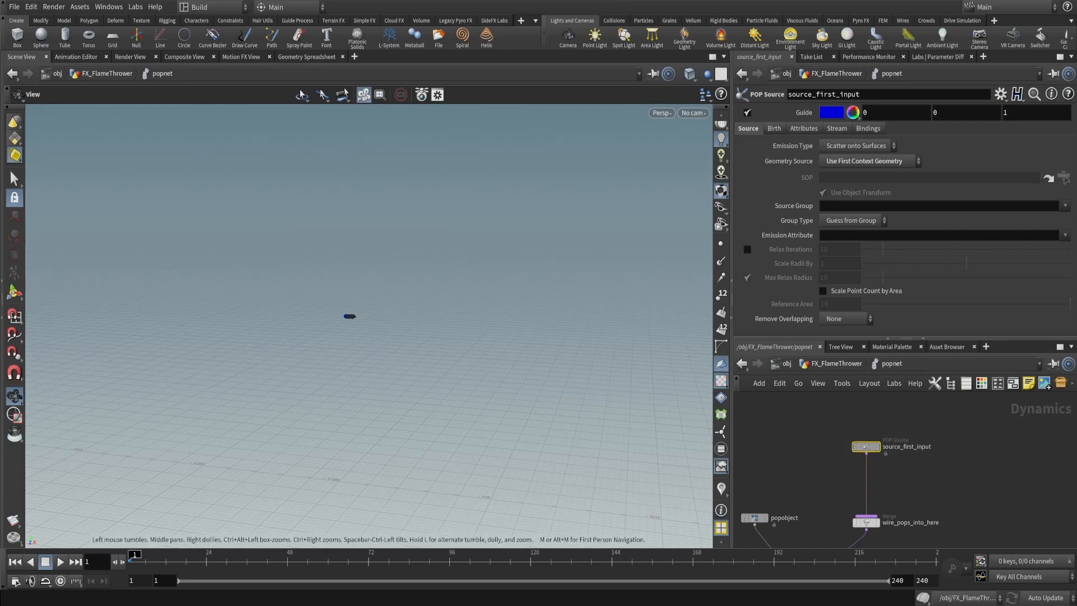
Play the particle simulation briefly and set the POP Source's Life Expectancy to 0.4
click(59, 562)
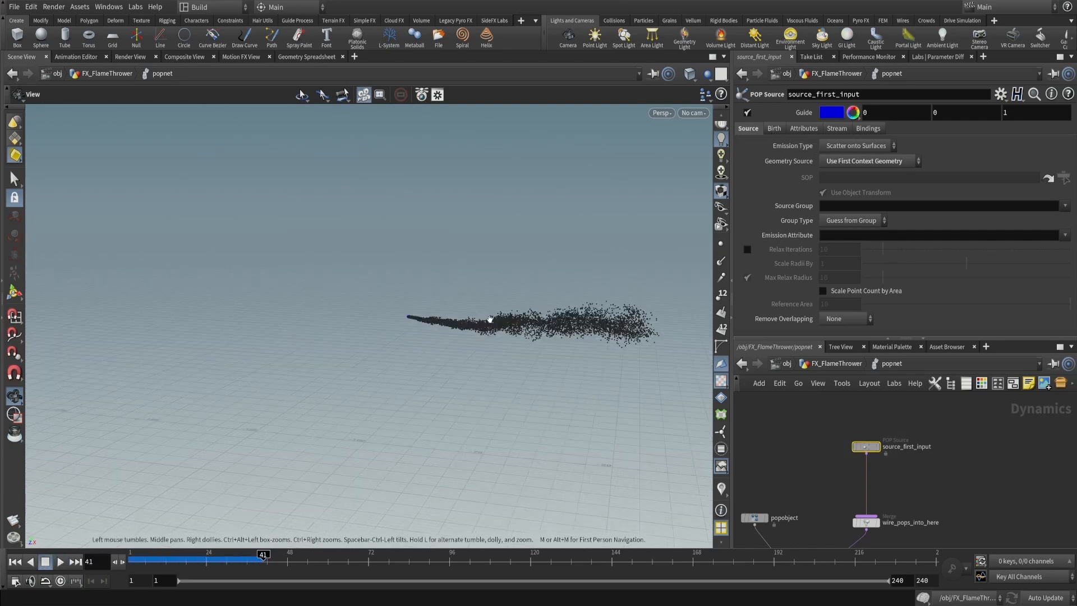
click(774, 129)
drag(835, 268, 800, 274)
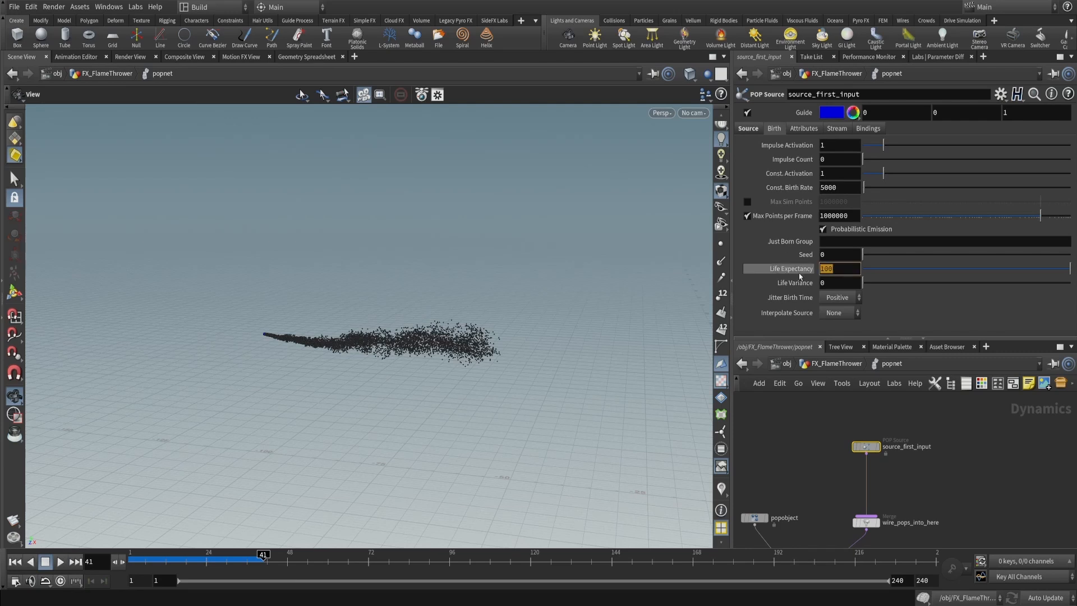
text(1)
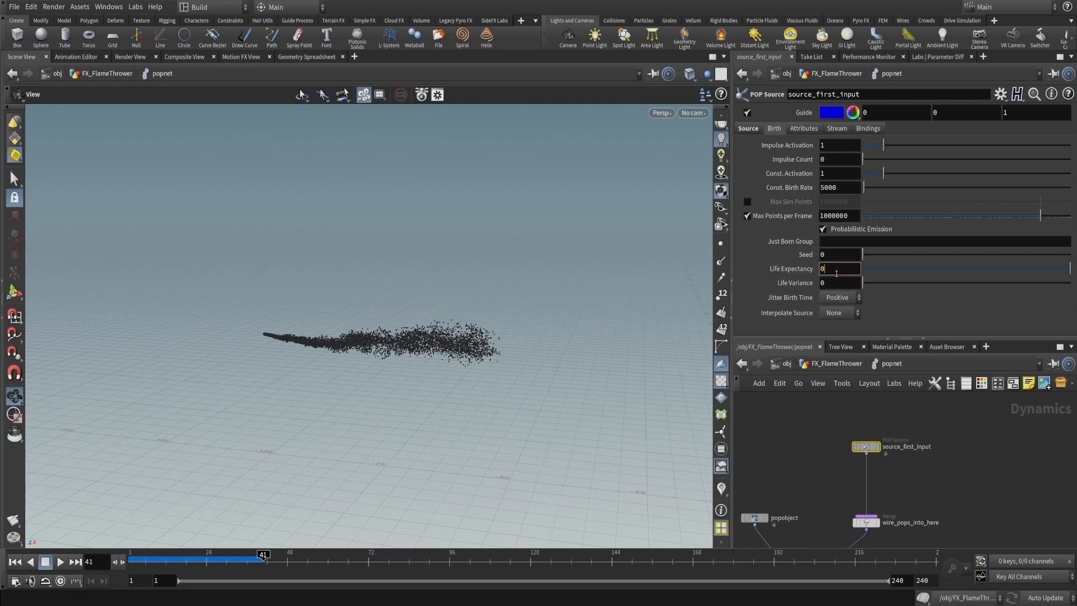
text(4)
key(Return)
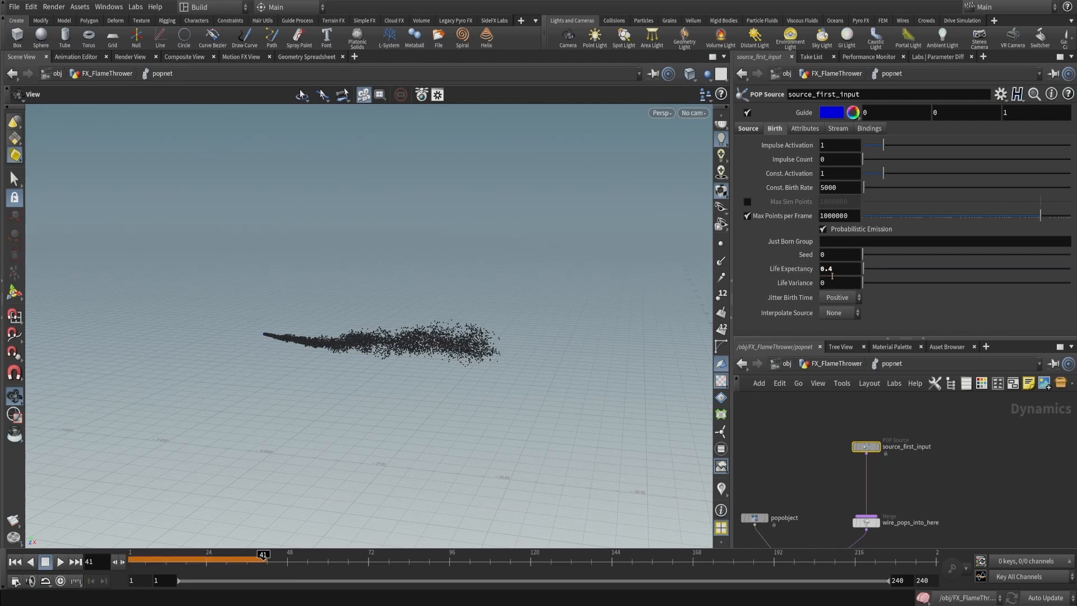
Set the POP Source's Life Variance to 0.075 and replay the simulation from the first frame
click(833, 282)
text(.075)
key(Return)
click(14, 561)
click(61, 563)
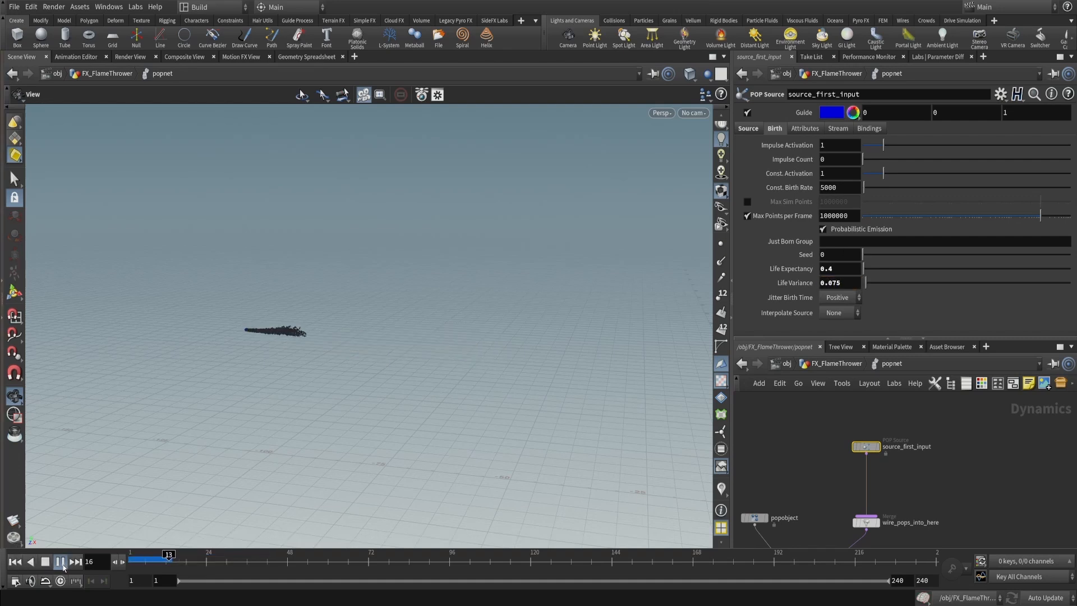
Set the POP Source's Inherit Velocity to 5 and replay the particles from the first frame
click(806, 129)
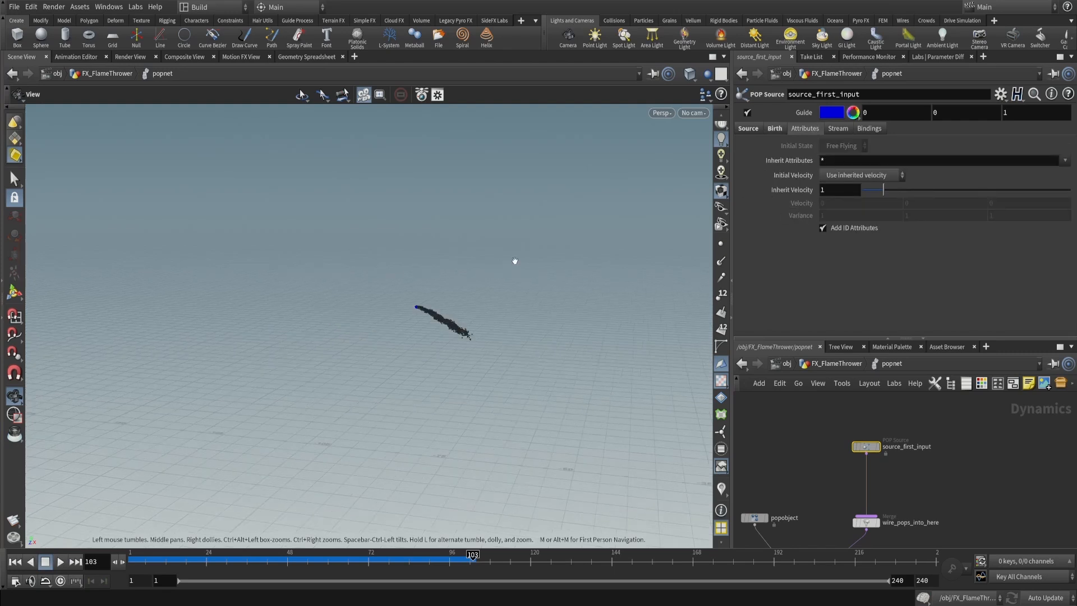
click(838, 189)
text(5)
key(Return)
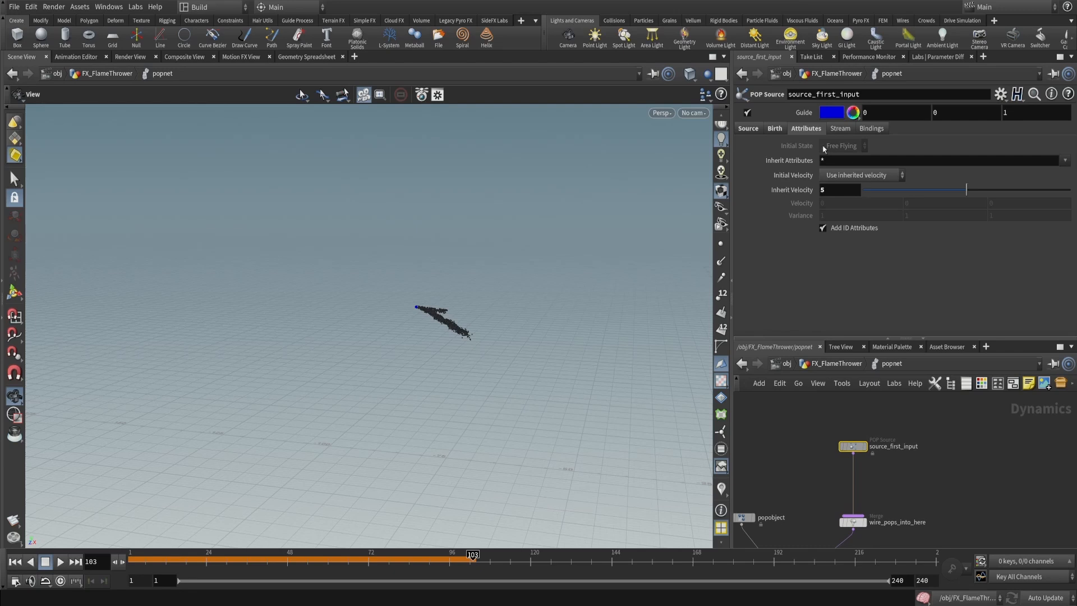
key(u)
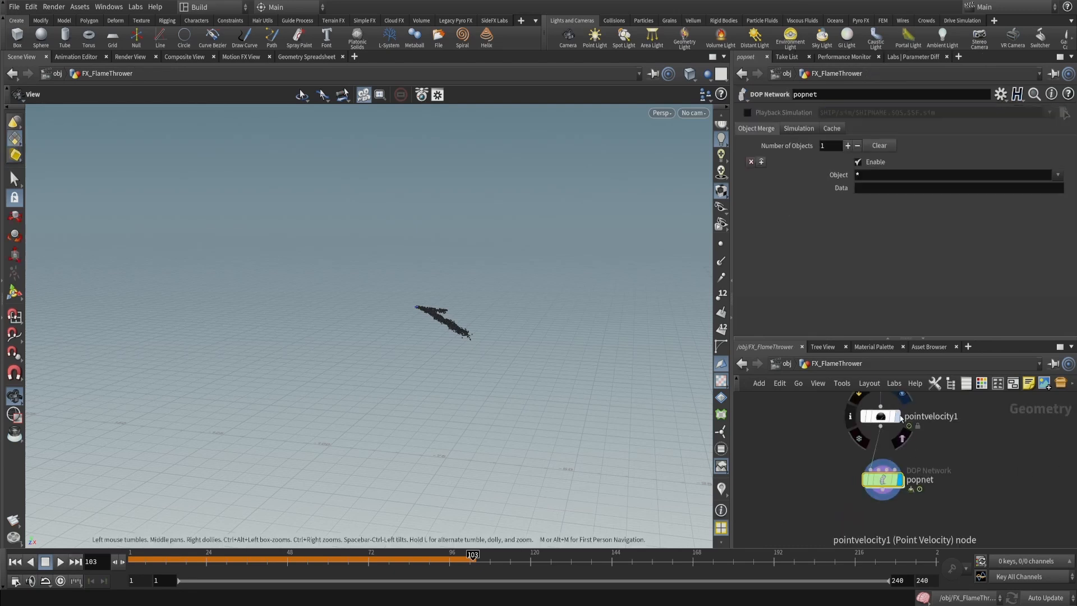
click(895, 415)
click(903, 486)
key(i)
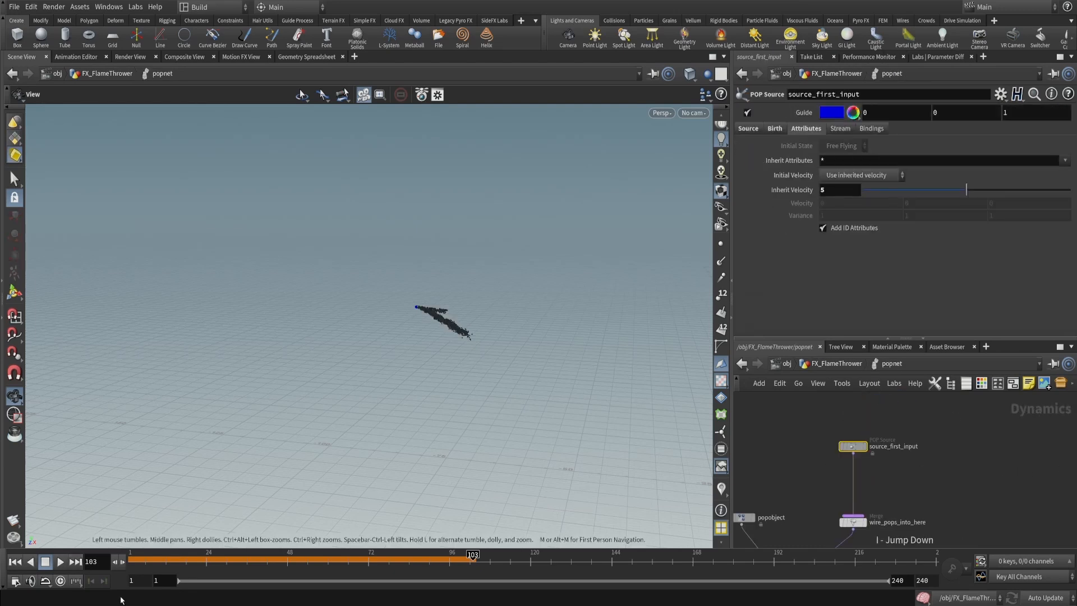
click(16, 561)
click(60, 561)
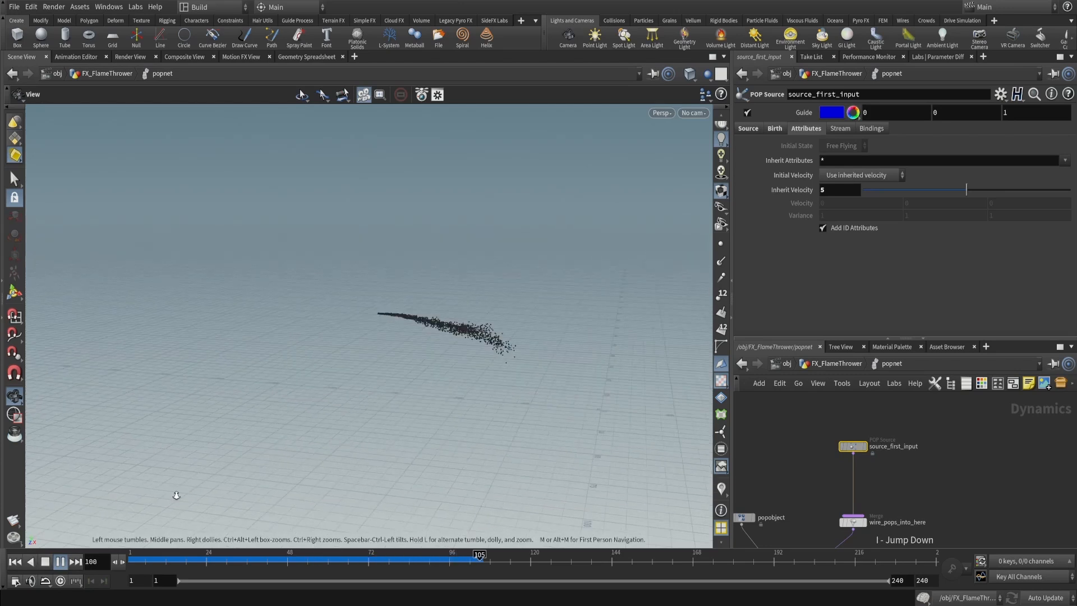
drag(308, 394, 314, 359)
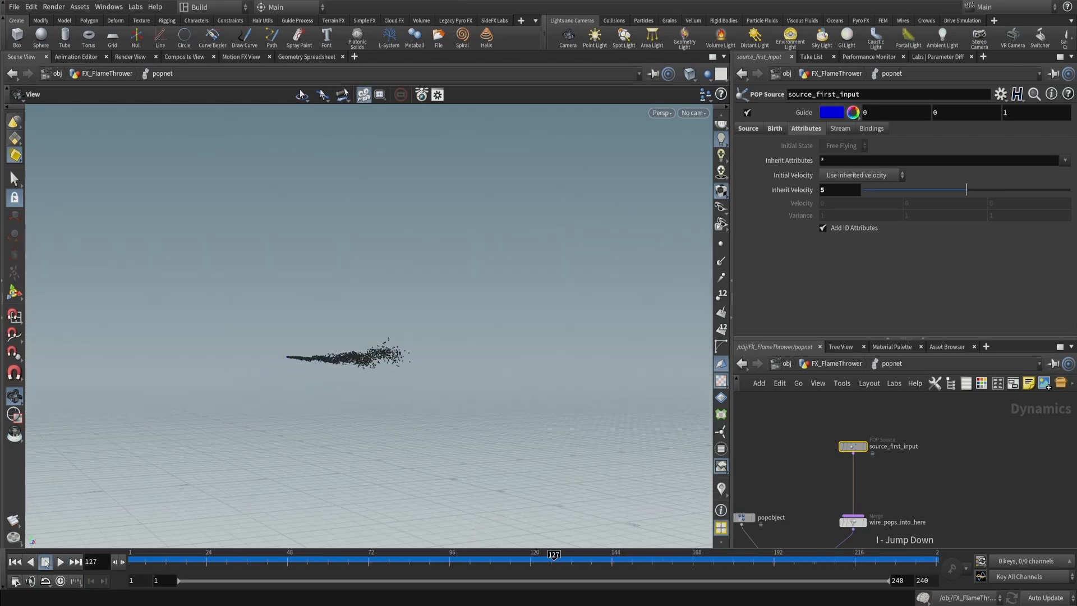
Set the POP Source's Initial Velocity to Add to inherited velocity
click(861, 175)
click(849, 189)
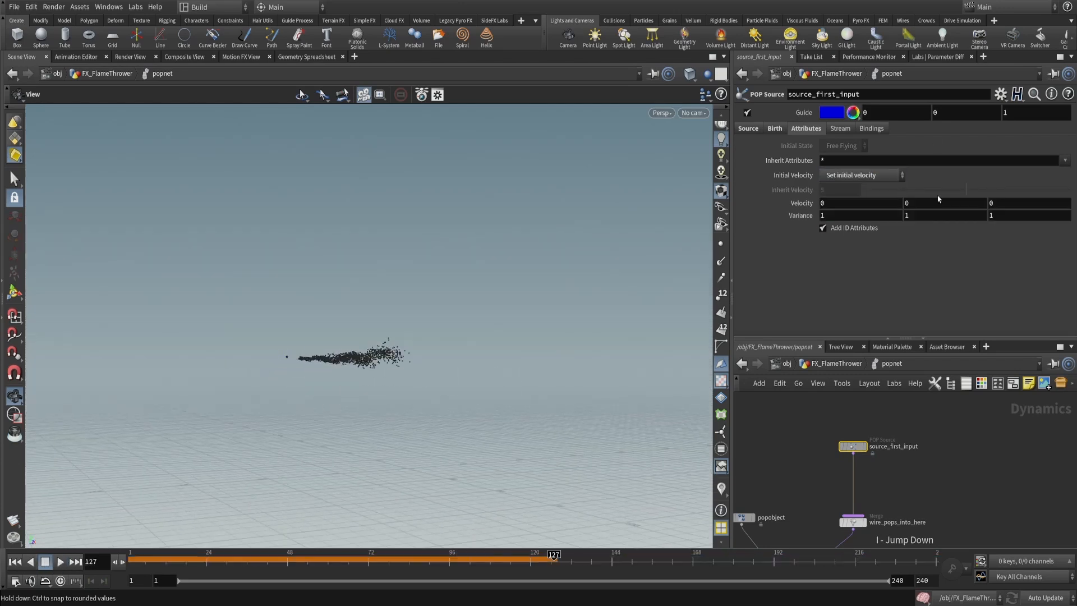
click(855, 175)
click(858, 204)
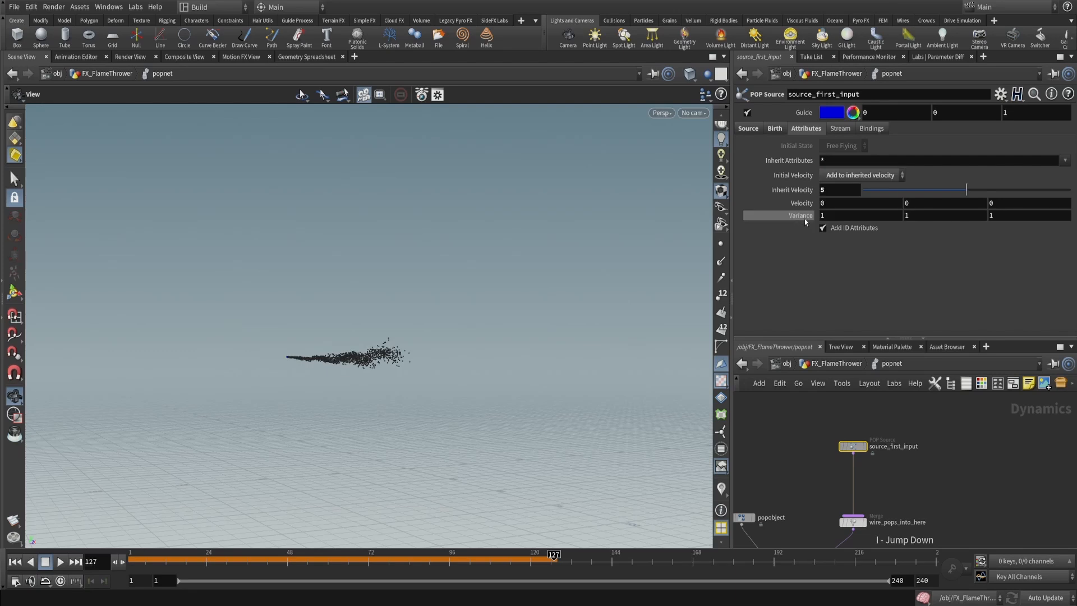
Set the POP Source's velocity Variance to .1 on all three axes
click(852, 216)
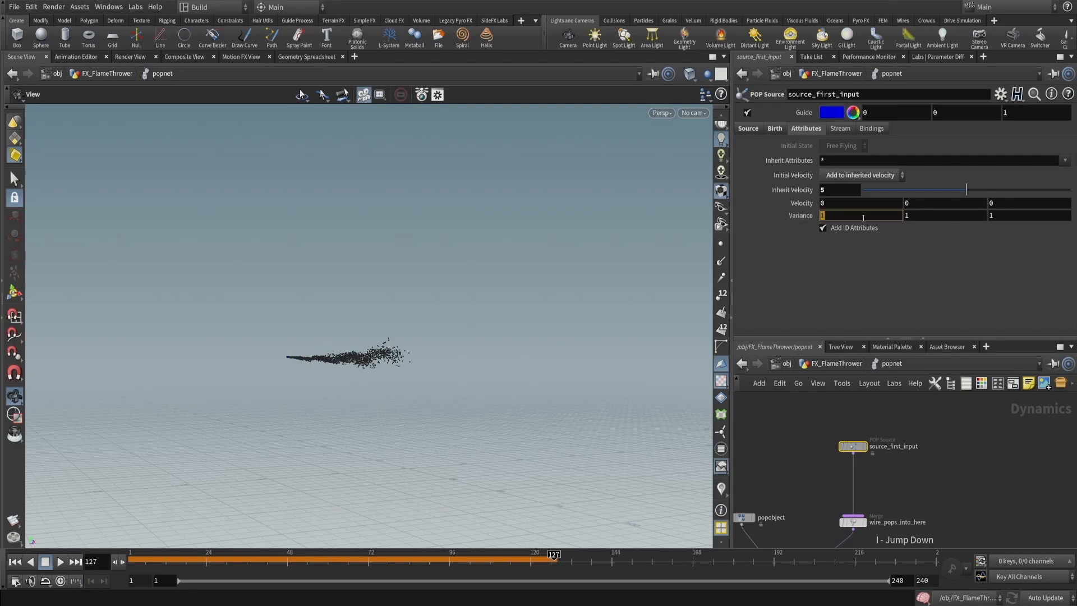
text(.1)
key(Tab)
text(.1)
key(Tab)
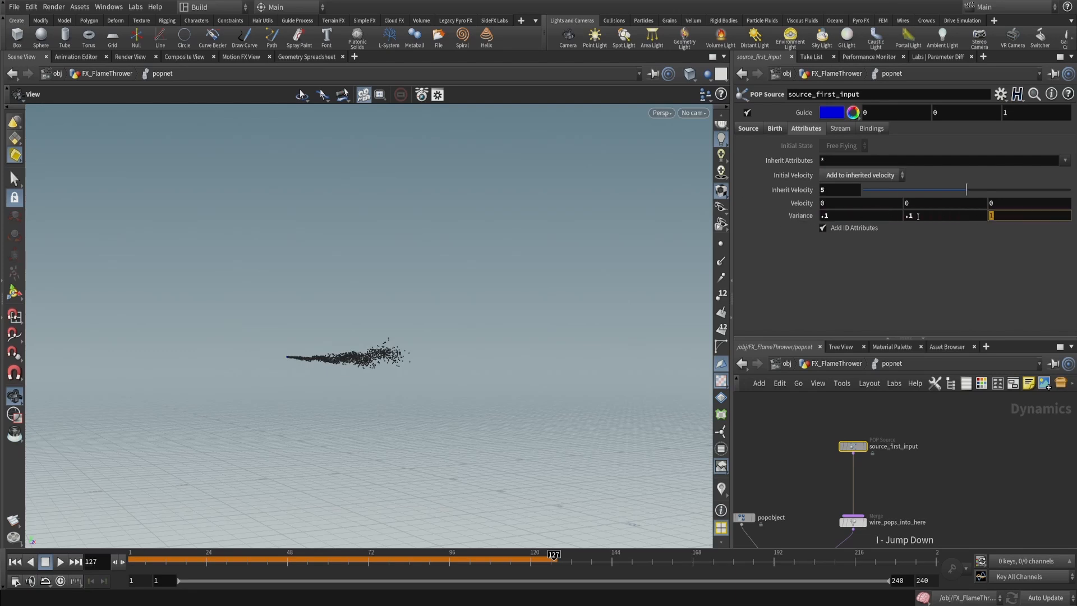
key(Return)
Return to FX_FlameThrower and replay the particle simulation from the first frame, stopping at frame 207
middle_drag(934, 490, 956, 444)
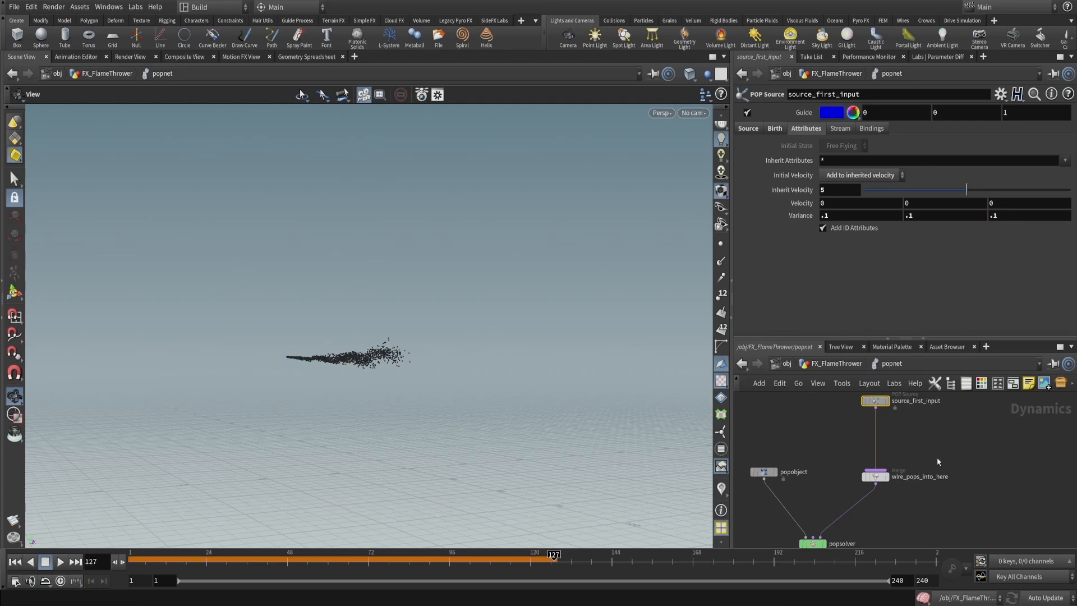
middle_drag(875, 531, 907, 484)
key(u)
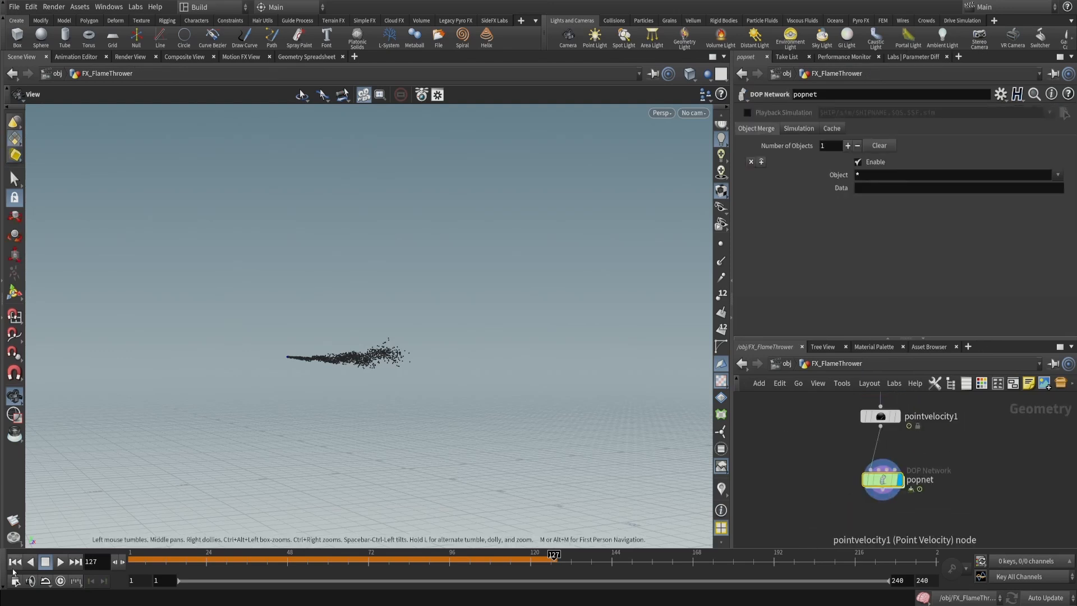
click(15, 561)
click(59, 561)
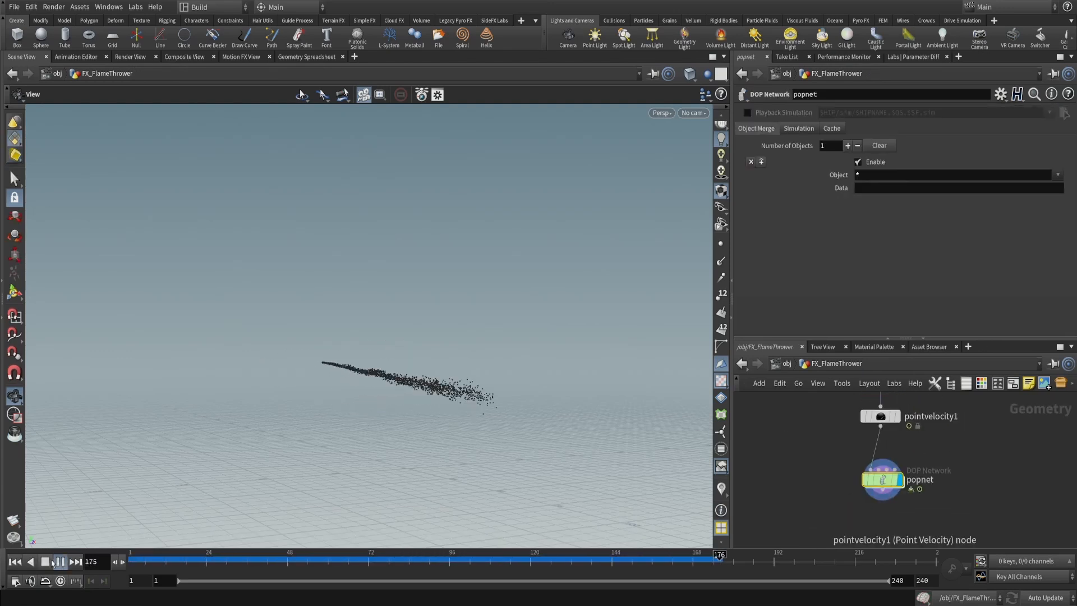
click(51, 562)
Examine the spread and shape of the emitted particle stream up close from several angles
drag(456, 372, 403, 387)
middle_drag(946, 520, 923, 447)
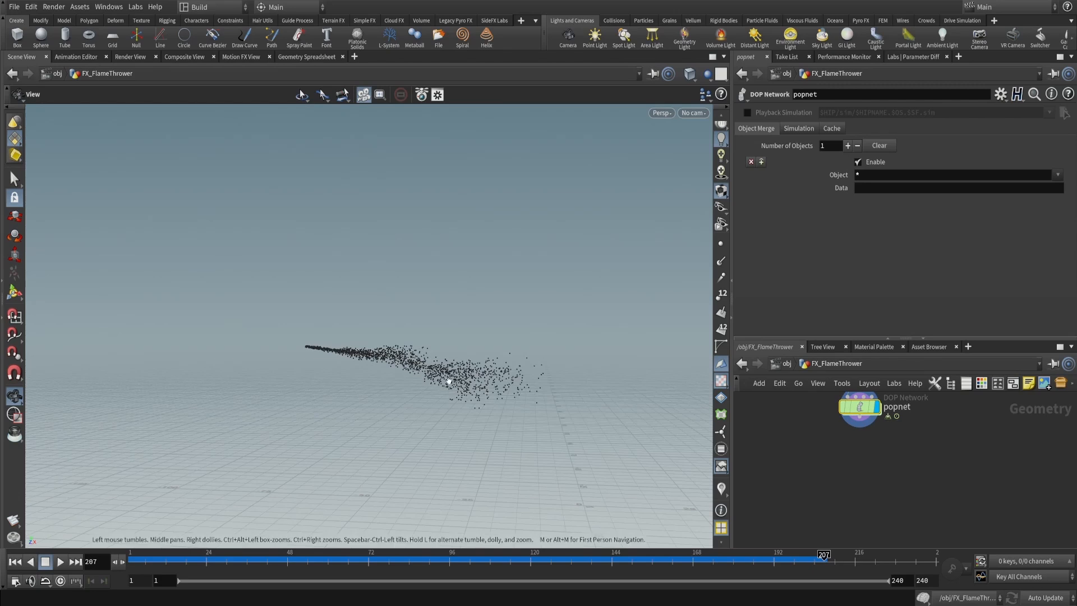
scroll(539, 346, up, 5)
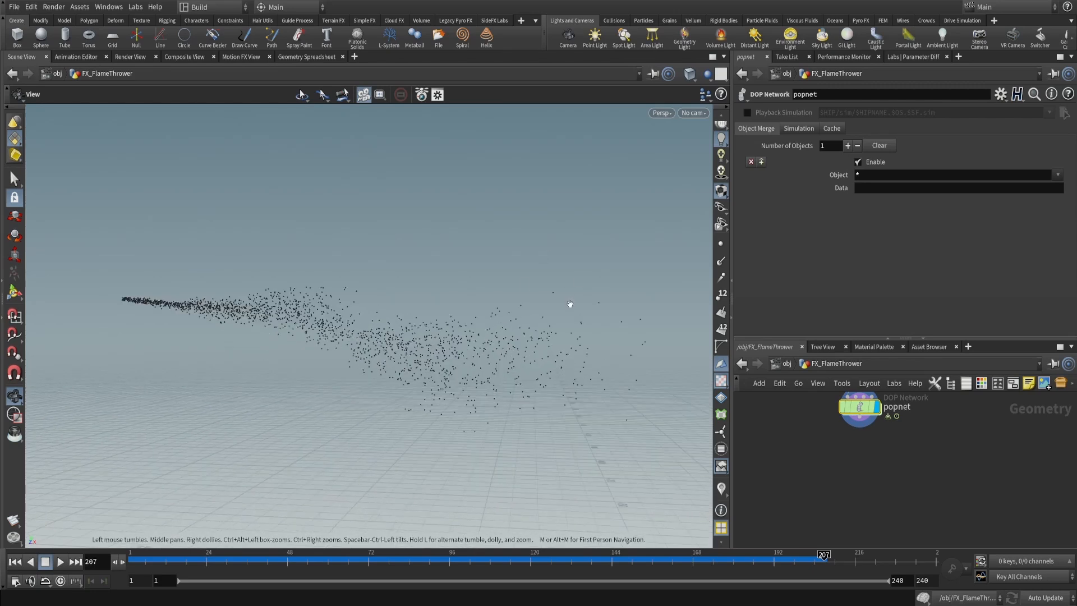
scroll(558, 305, up, 2)
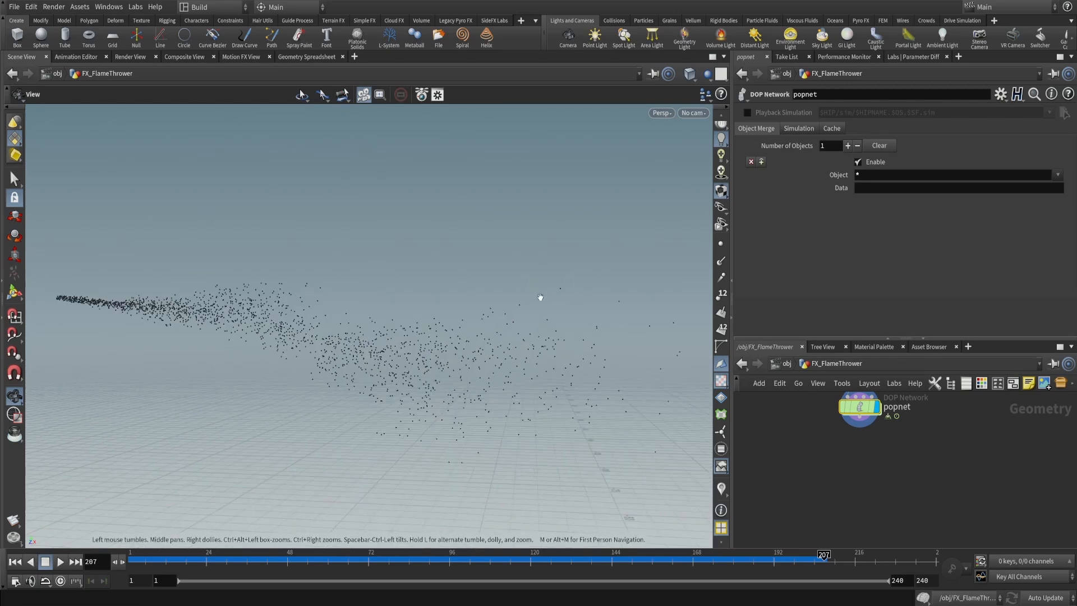
middle_drag(540, 297, 499, 263)
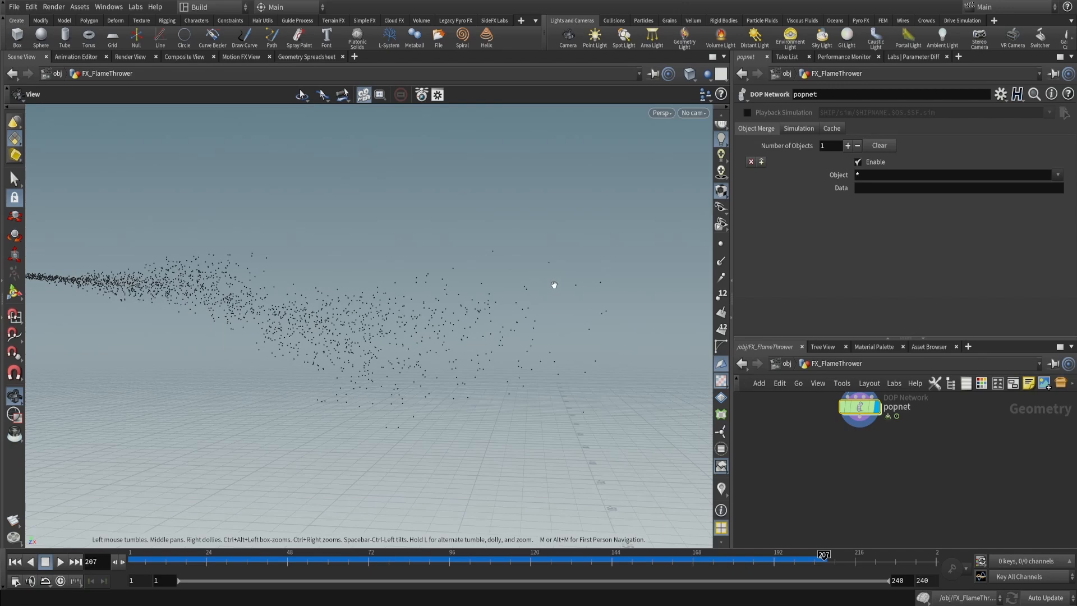
middle_drag(554, 284, 529, 297)
mouse_move(537, 286)
mouse_down()
mouse_move(481, 265)
mouse_move(413, 312)
mouse_move(523, 293)
mouse_move(482, 333)
mouse_move(577, 264)
mouse_move(495, 267)
mouse_move(507, 296)
mouse_move(568, 287)
mouse_move(512, 311)
mouse_move(540, 296)
mouse_move(590, 326)
mouse_move(584, 293)
mouse_move(551, 313)
mouse_move(493, 314)
mouse_move(536, 297)
mouse_up()
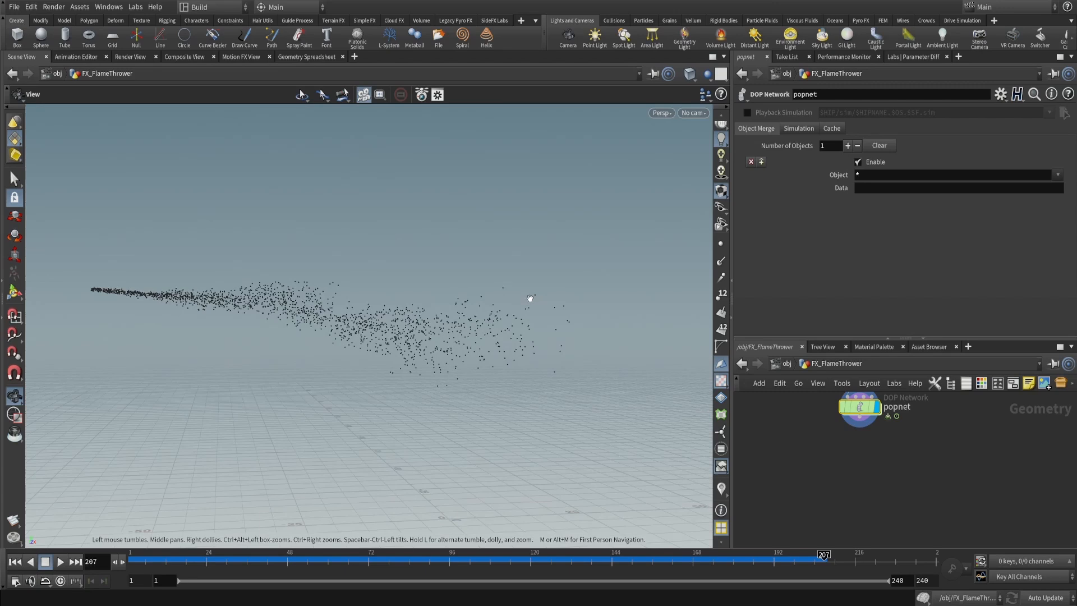
drag(490, 304, 466, 334)
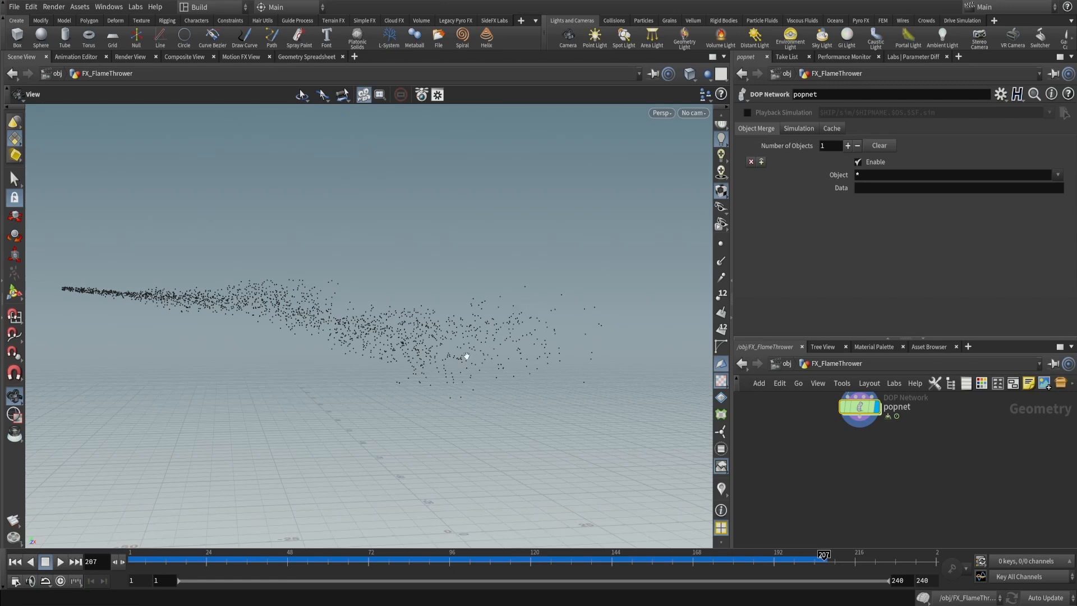
mouse_move(492, 337)
mouse_down()
mouse_move(557, 330)
mouse_move(543, 335)
mouse_move(556, 460)
mouse_move(574, 303)
mouse_move(550, 277)
mouse_move(522, 312)
mouse_move(528, 303)
mouse_move(451, 278)
mouse_move(499, 331)
mouse_up()
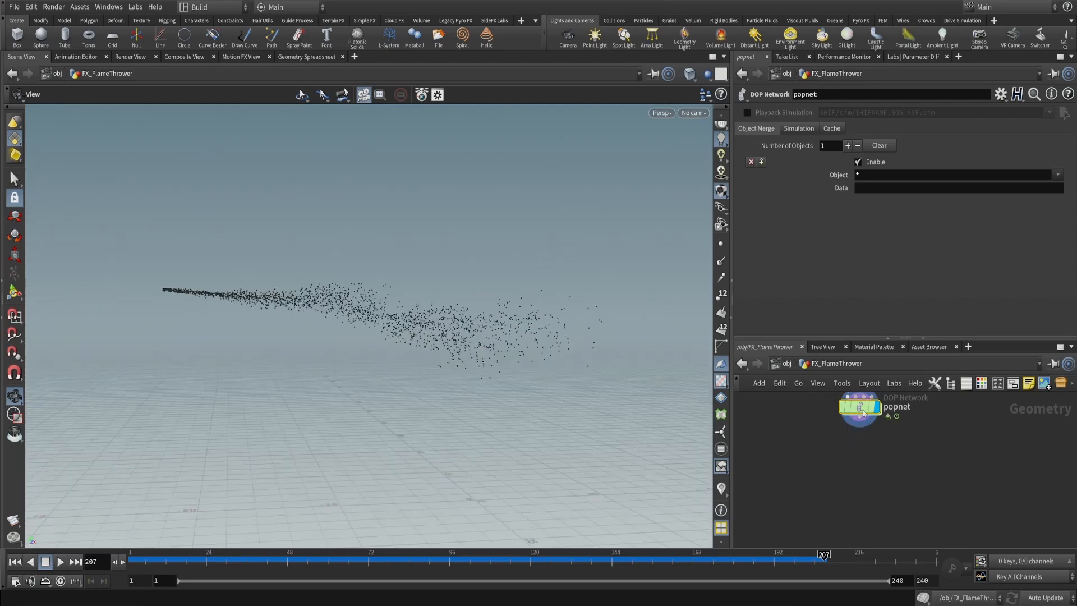
Append a Trail node to popnet
key(Tab)
text(tra)
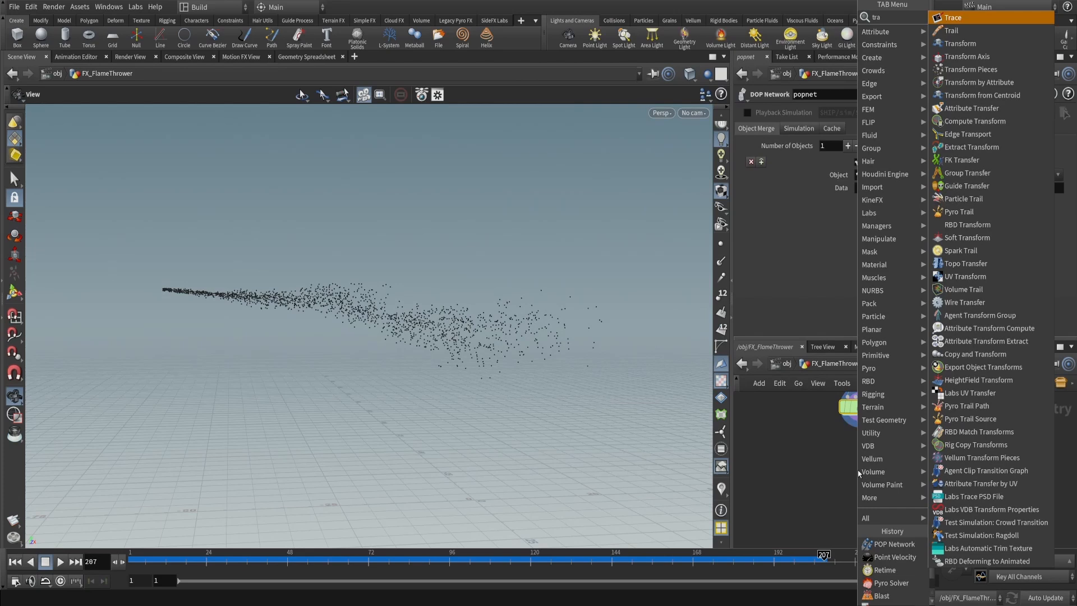
click(959, 43)
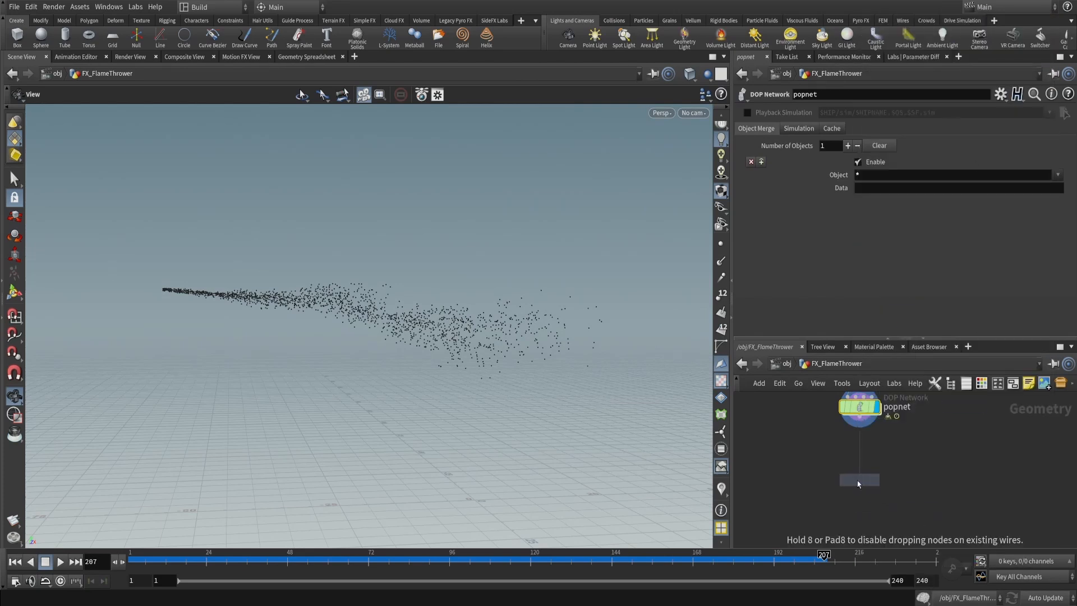
click(857, 483)
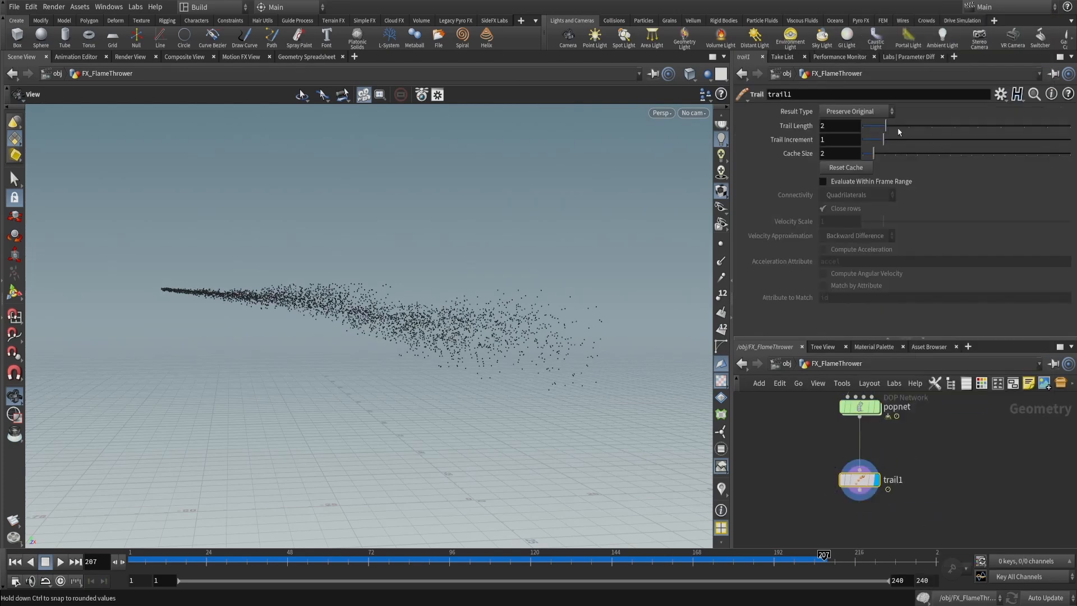
Try a Trail Length of 10 with a Trail Increment of 0.07 on the Trail node
drag(898, 132, 962, 136)
drag(883, 144, 863, 139)
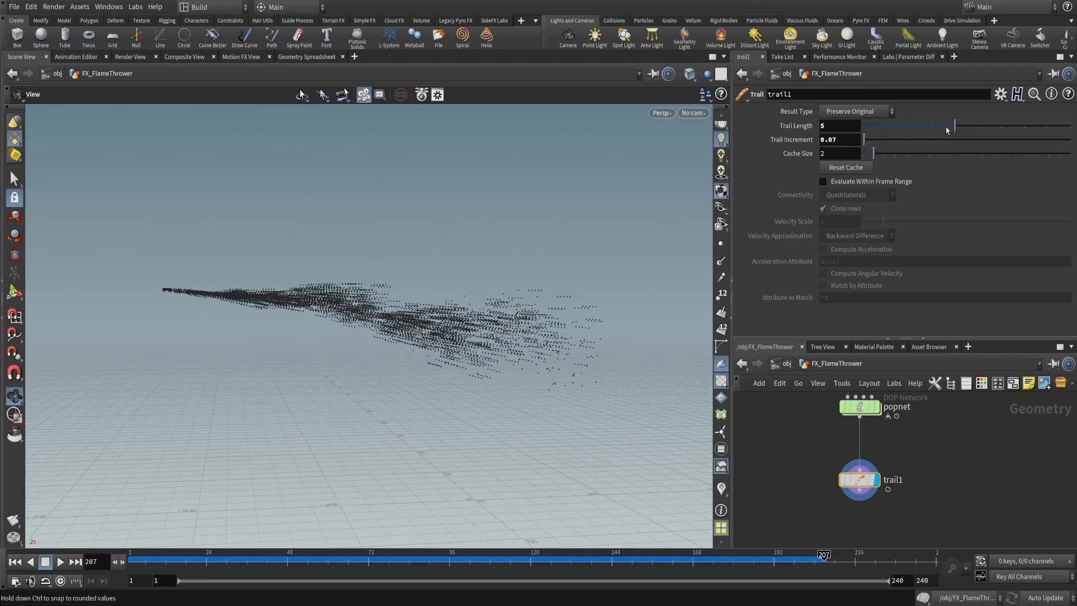
drag(946, 130, 1070, 129)
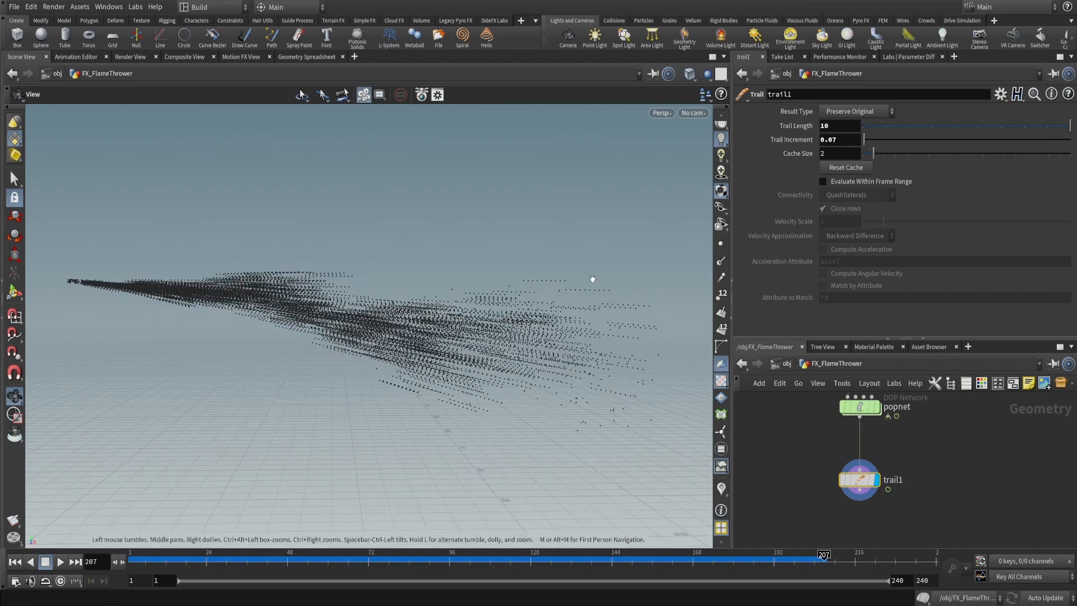
drag(594, 295, 532, 307)
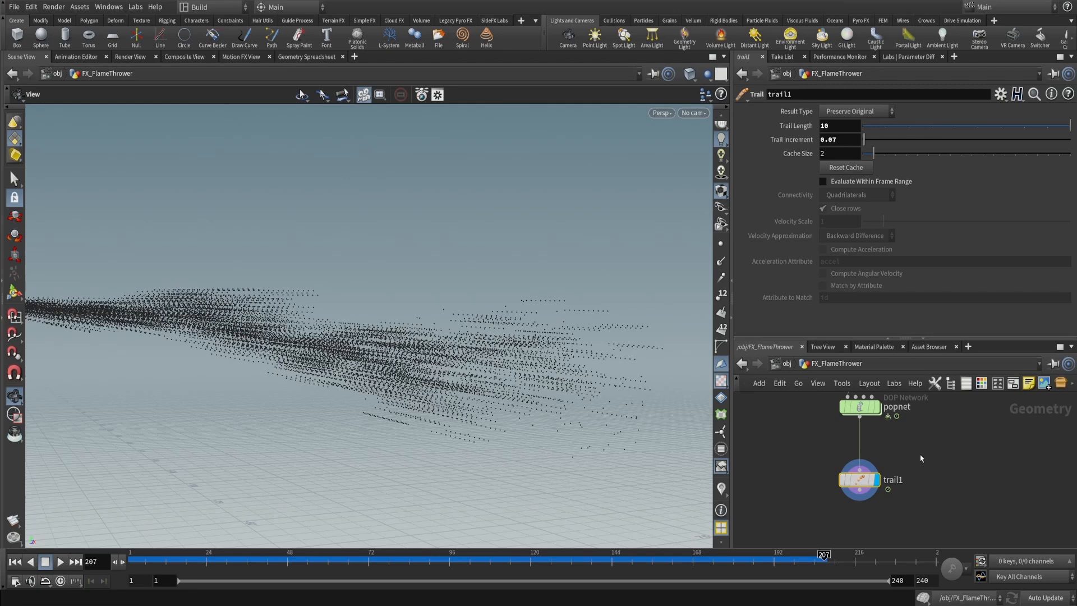
Delete the Trail node below popnet
key(Delete)
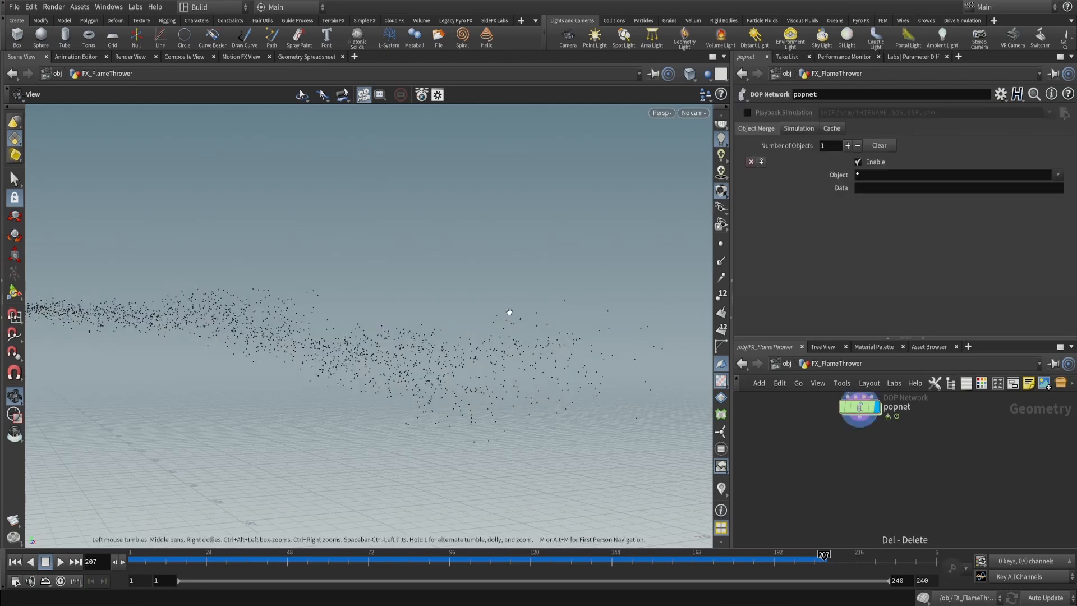
scroll(509, 311, down, 3)
middle_drag(509, 311, 525, 288)
middle_drag(894, 468, 842, 479)
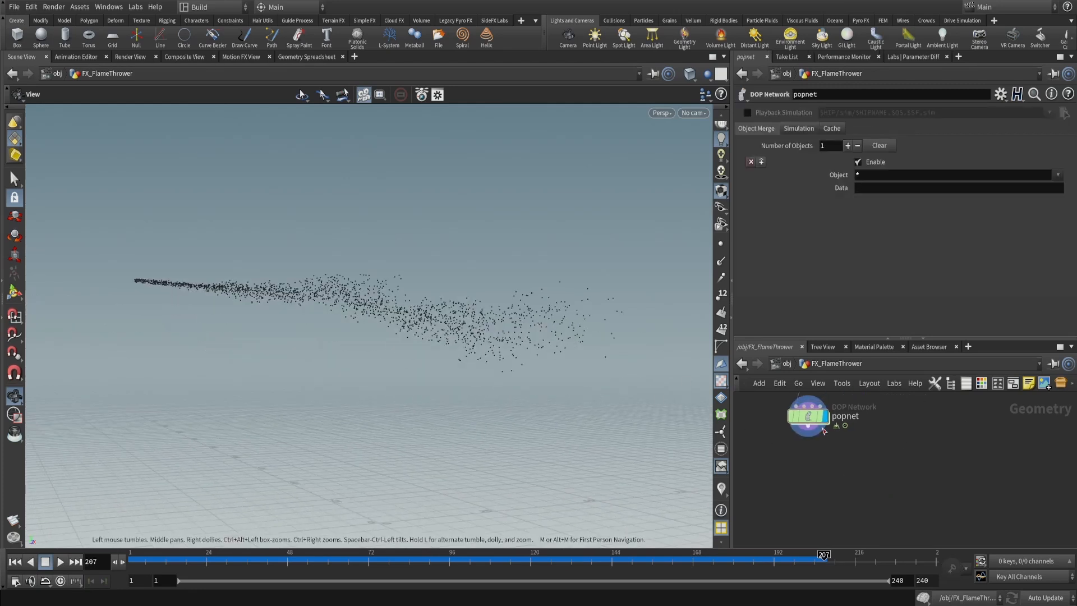
drag(460, 314, 512, 314)
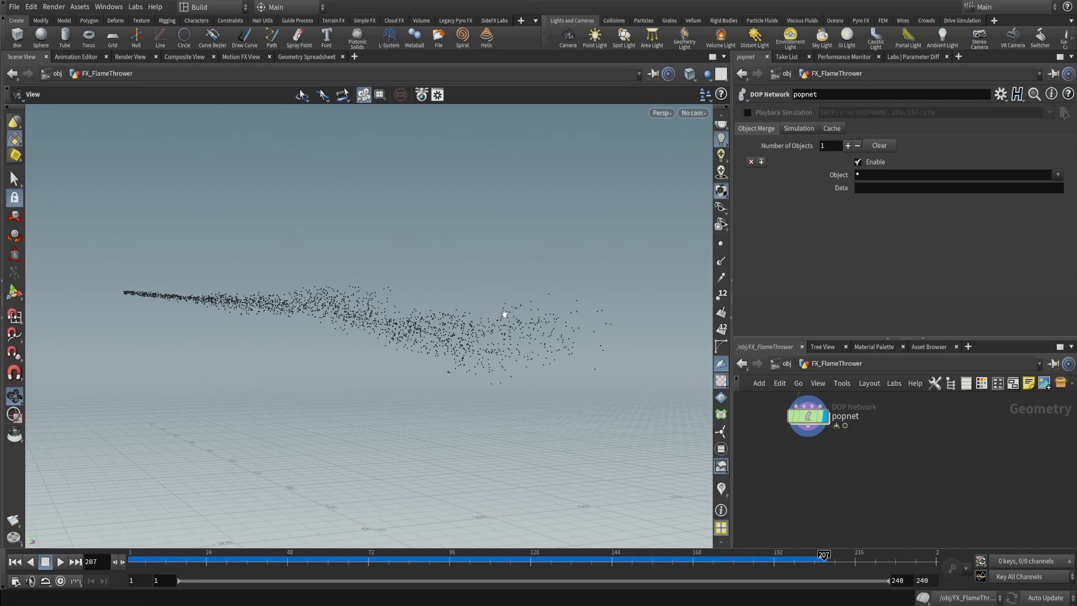
middle_drag(817, 473, 820, 459)
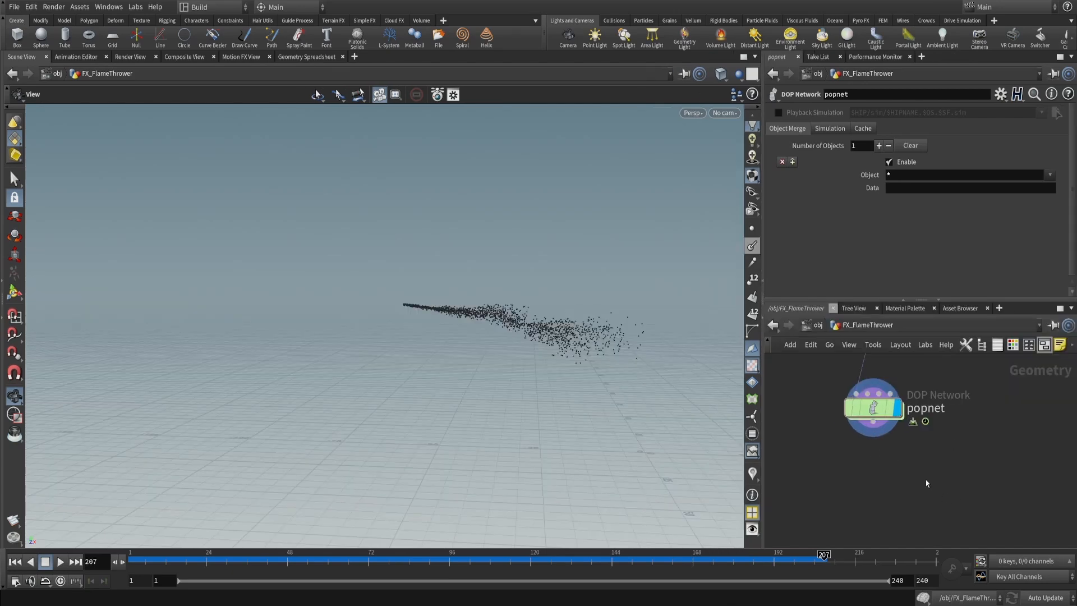
Move the JK_trail Attribute VOP from beside IMPORT_GUN down the network to sit next to popnet
scroll(957, 437, down, 5)
middle_drag(994, 373, 922, 469)
scroll(921, 428, up, 4)
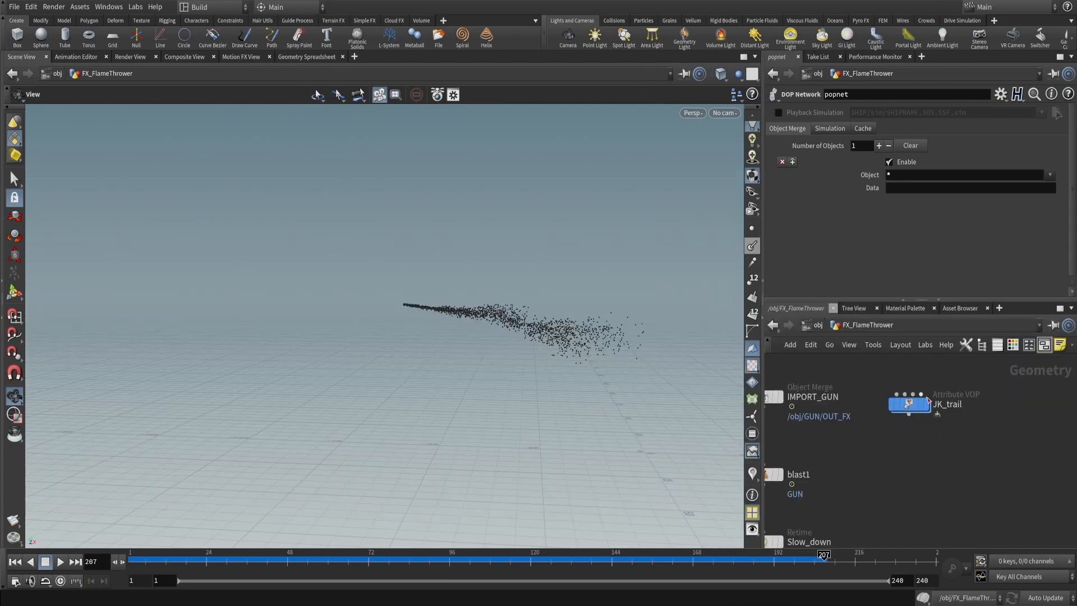
drag(905, 411, 946, 405)
click(978, 402)
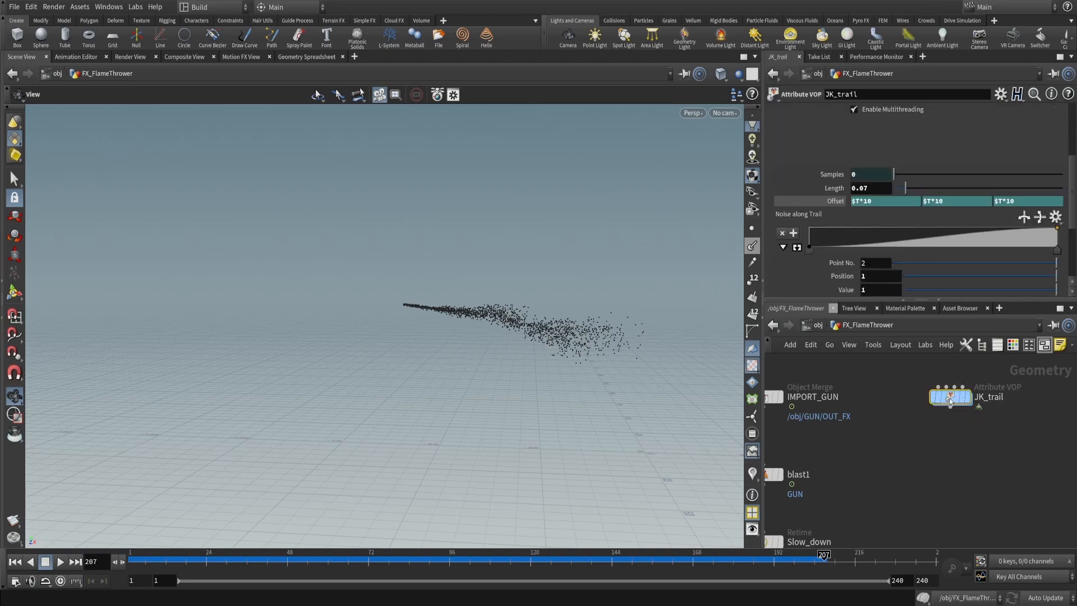
key(ctrl+x)
key(ctrl+v)
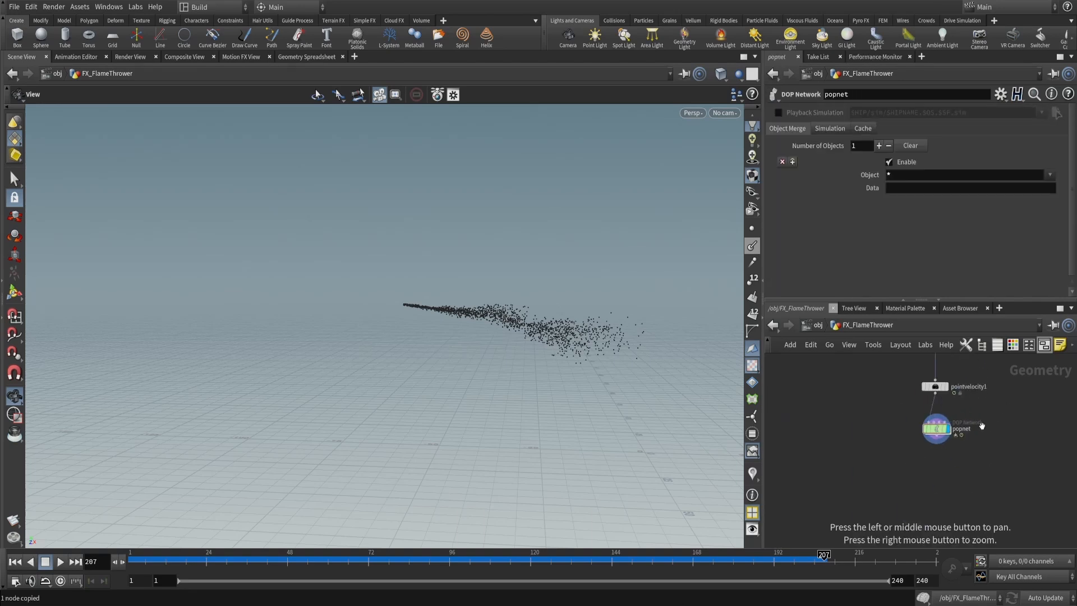
click(851, 431)
drag(854, 435, 838, 433)
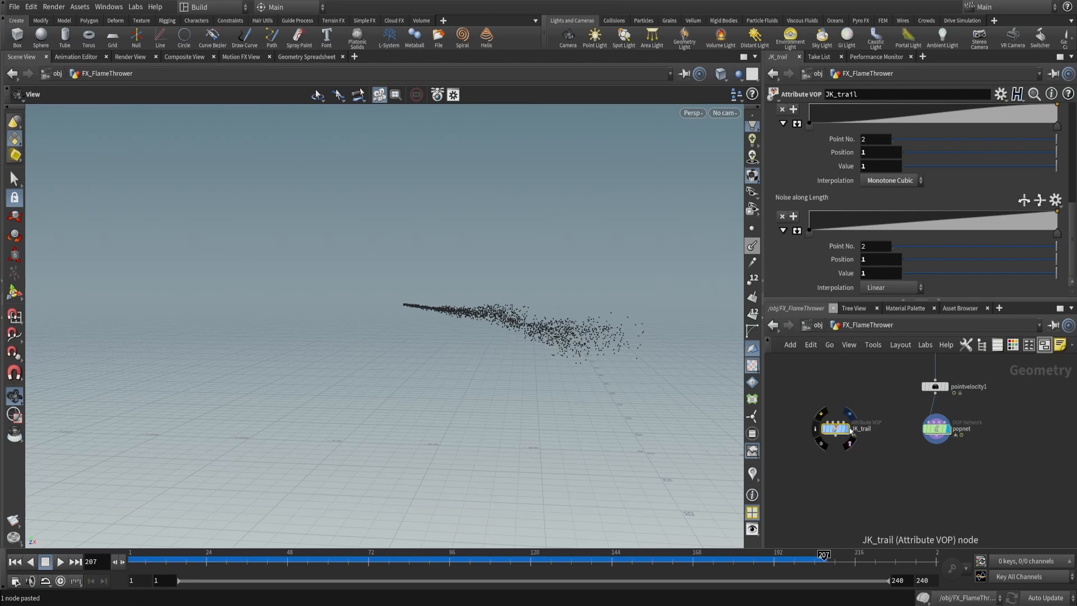
alt+right_drag(910, 428, 940, 458)
alt+middle_drag(940, 457, 935, 424)
Append a Duplicate (Copy and Transform) node to popnet and display its output
click(919, 391)
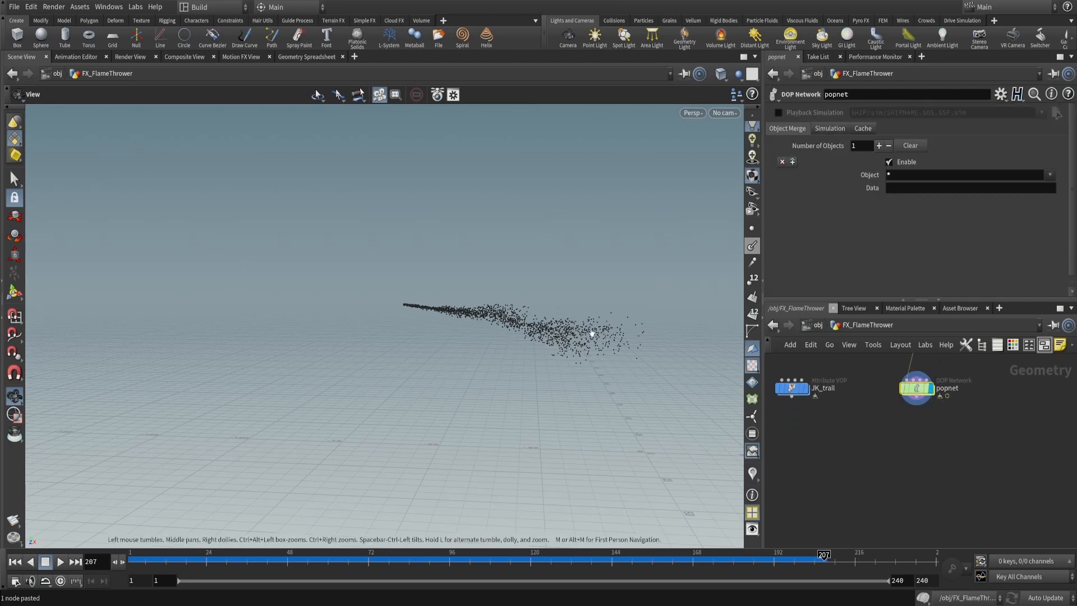
click(920, 401)
key(Tab)
text(dupl)
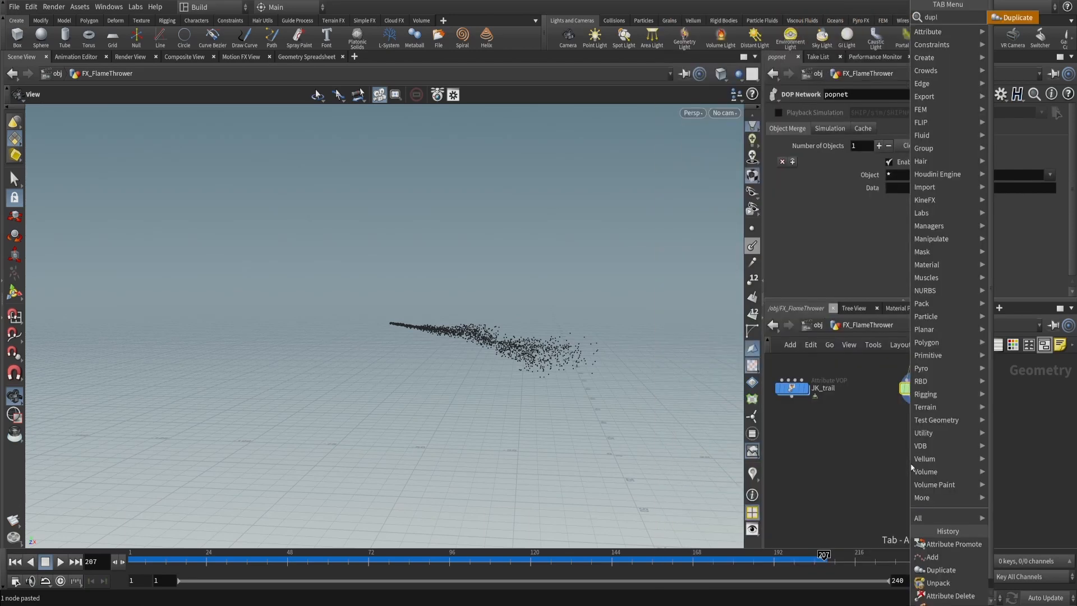
key(Return)
click(910, 464)
click(921, 465)
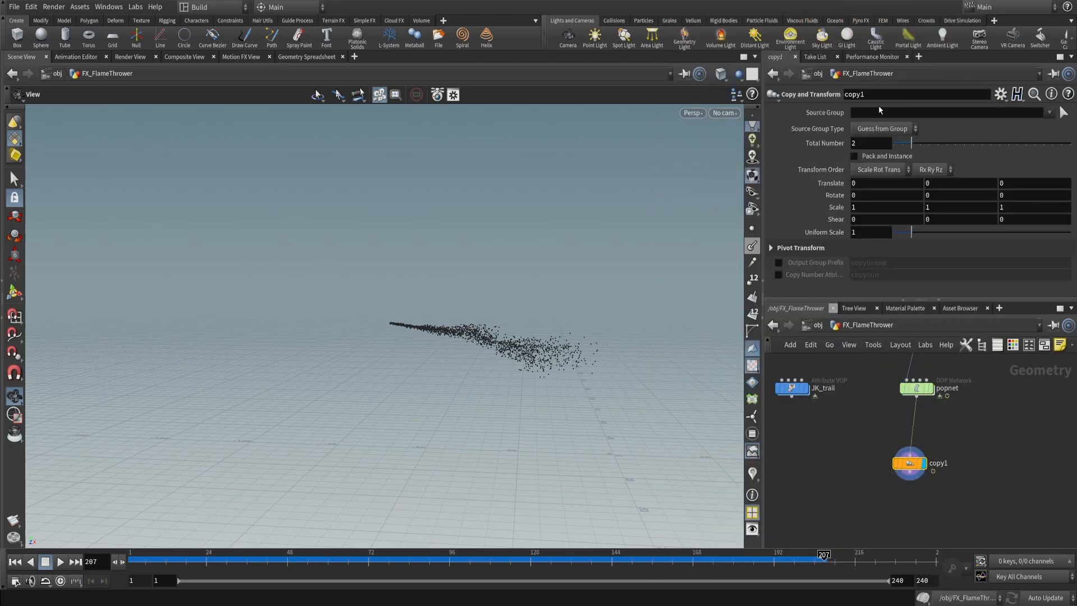
Set the copy node's Total Number to 50 and its Y Translate to 7
click(856, 144)
text(50)
key(Return)
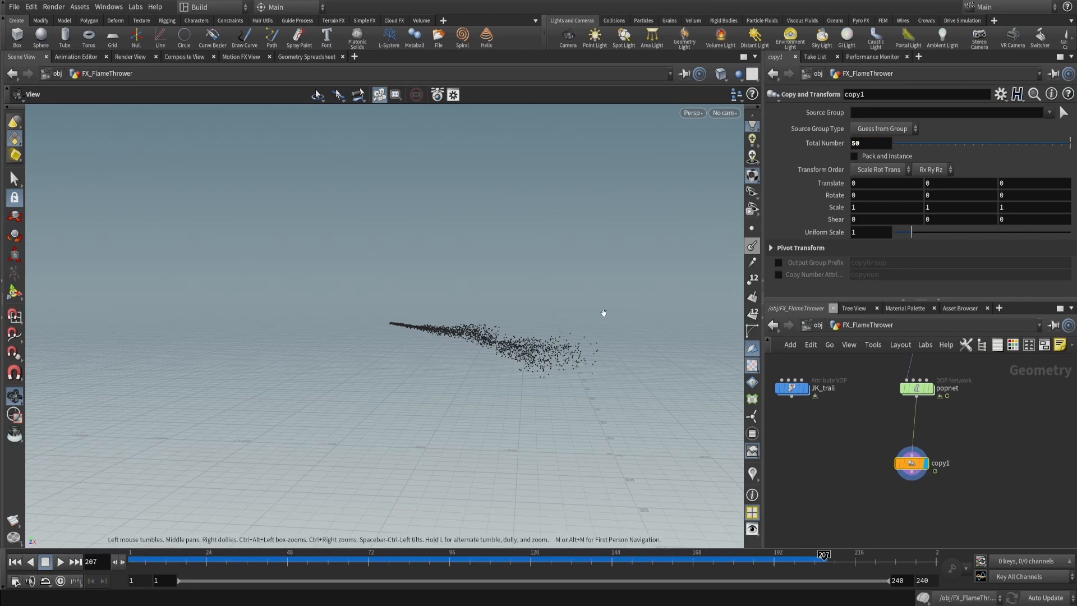
drag(601, 312, 553, 315)
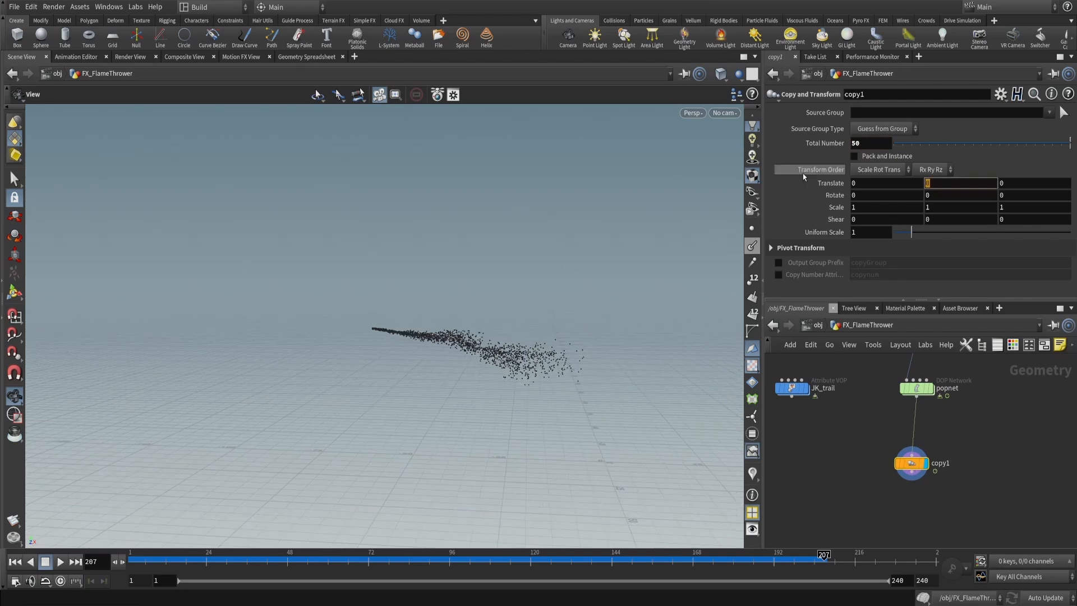
text(7)
key(Return)
Examine the vertical stack of copied particle streams from near and far
mouse_move(583, 216)
right_down()
mouse_move(503, 298)
mouse_move(385, 493)
right_up()
mouse_move(487, 113)
middle_down()
mouse_move(476, 216)
mouse_move(500, 120)
middle_up()
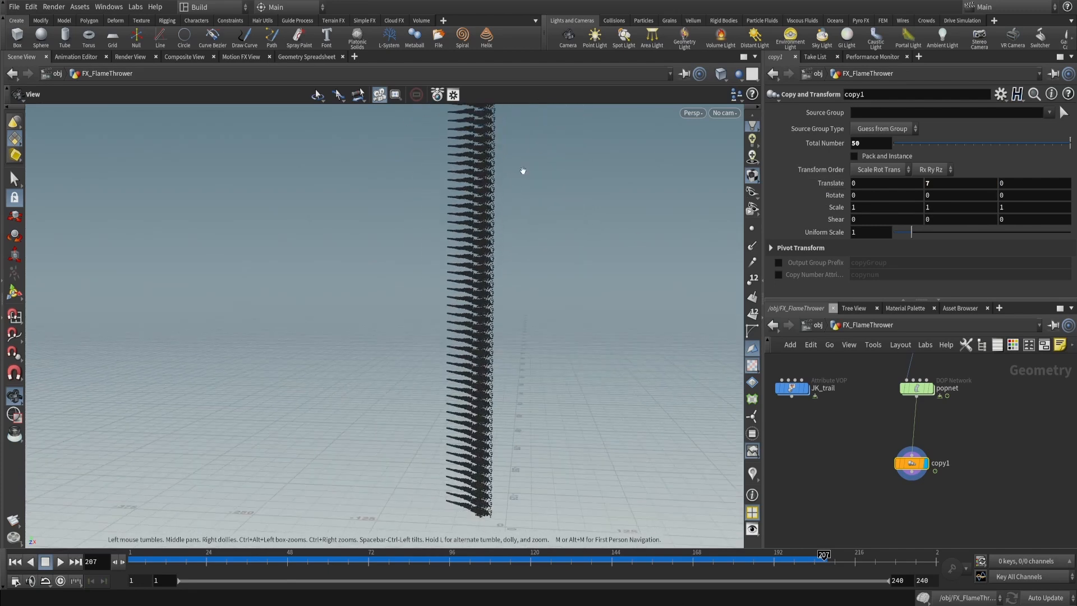
middle_drag(477, 432, 511, 247)
right_drag(511, 247, 634, 129)
middle_drag(856, 453, 834, 421)
drag(856, 411, 919, 477)
right_drag(539, 300, 597, 252)
middle_drag(596, 284, 491, 357)
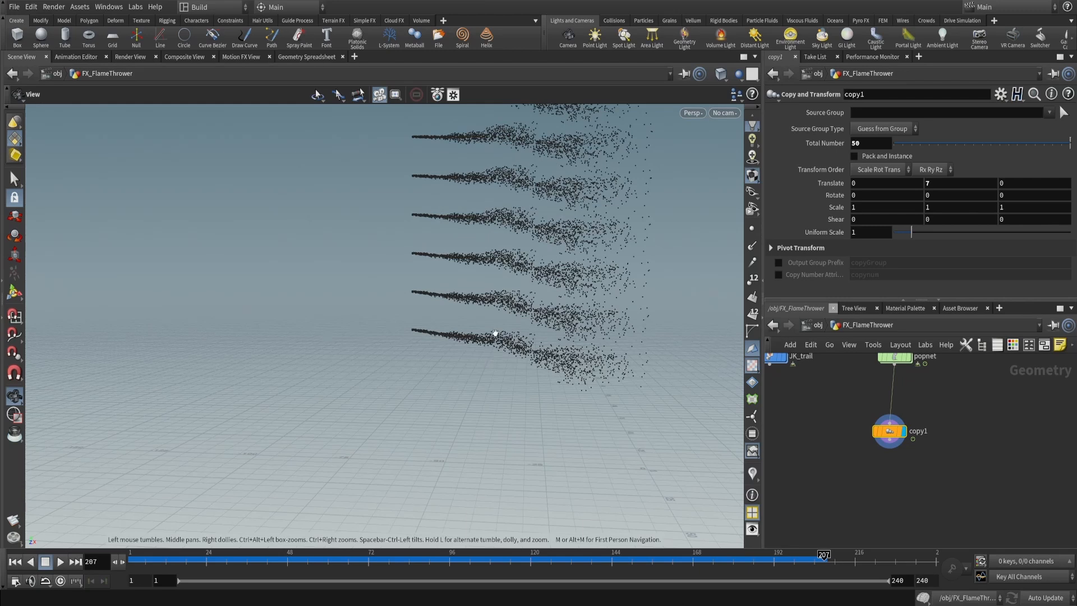
middle_drag(500, 312, 491, 356)
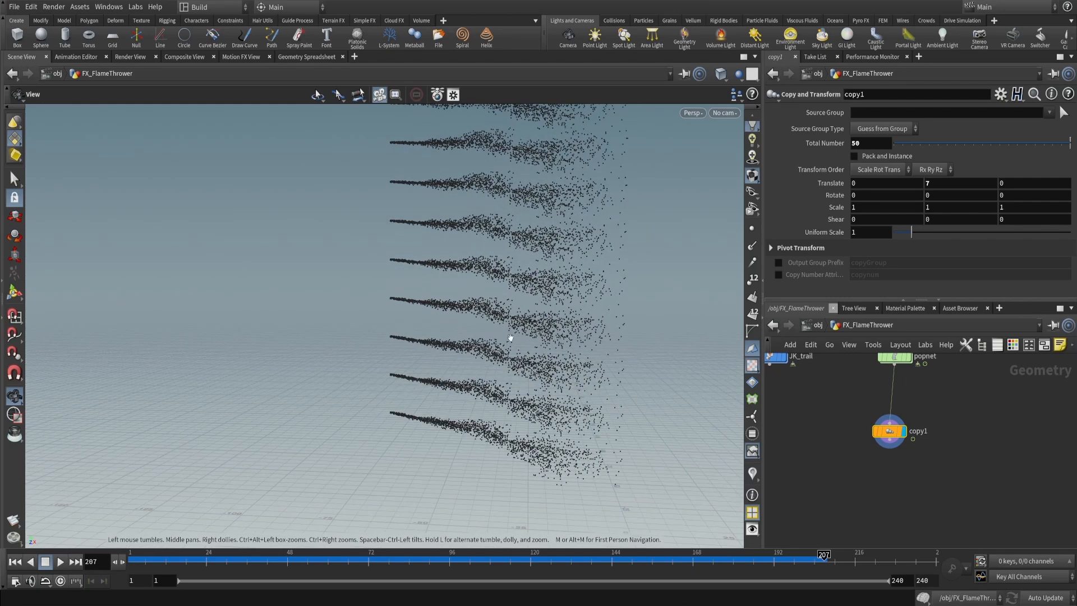
mouse_move(510, 338)
right_down()
mouse_move(457, 426)
mouse_move(447, 483)
mouse_move(515, 348)
mouse_move(546, 335)
right_up()
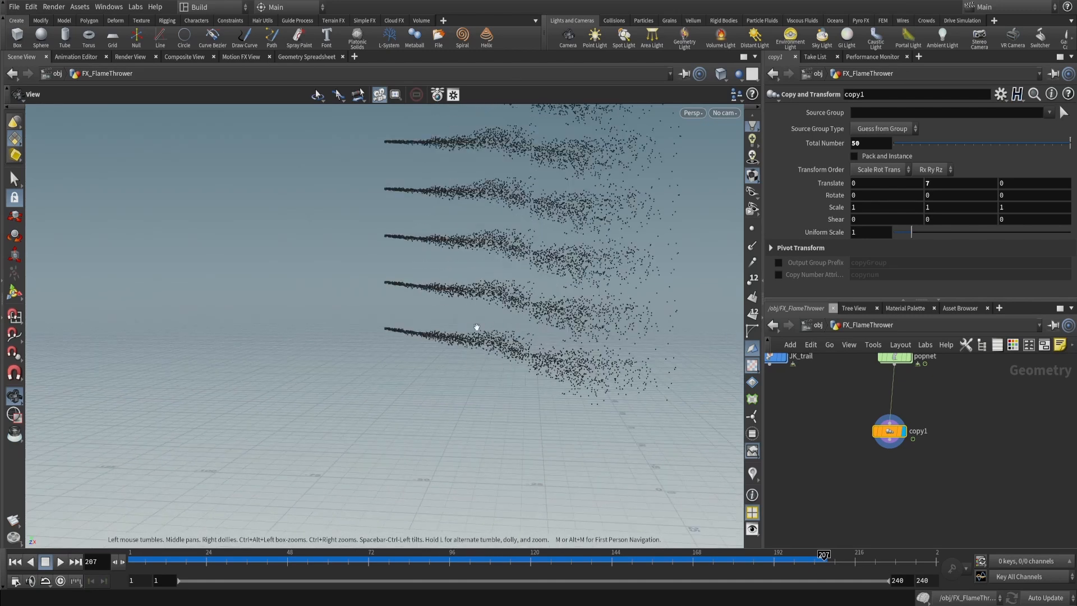
drag(476, 326, 476, 385)
right_drag(457, 324, 415, 386)
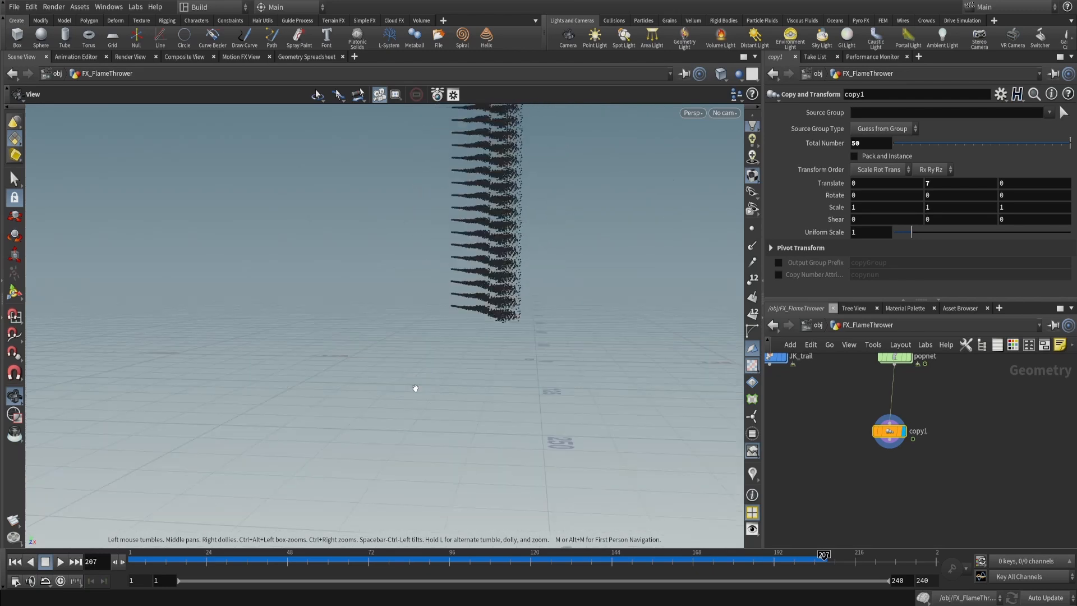
middle_drag(468, 196, 449, 379)
right_drag(449, 380, 461, 330)
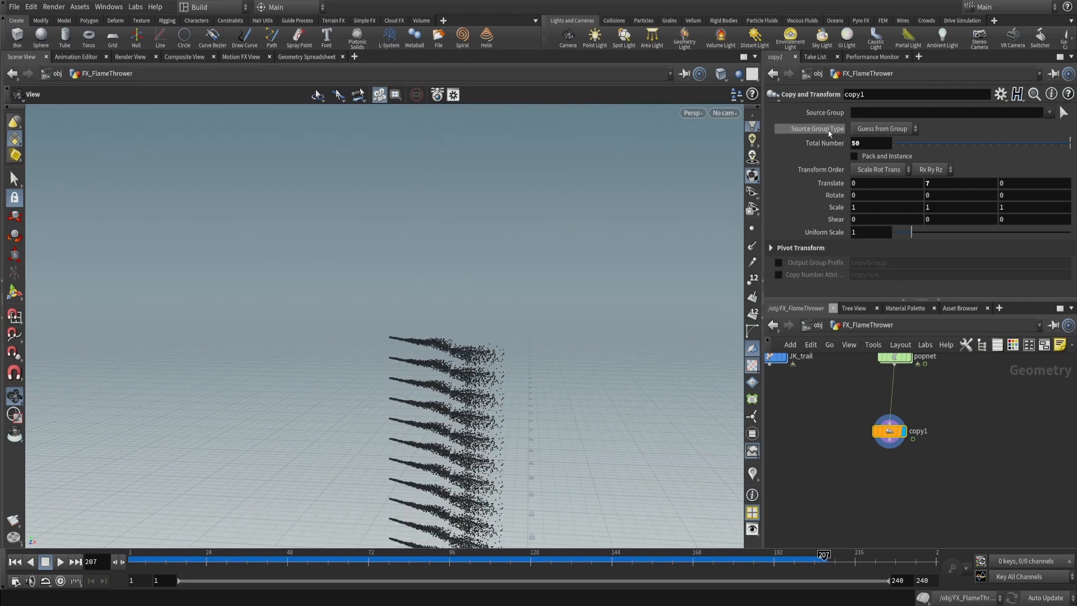
Enable the copy node's Copy Number Attribute with the name copynum
middle_drag(927, 459, 941, 419)
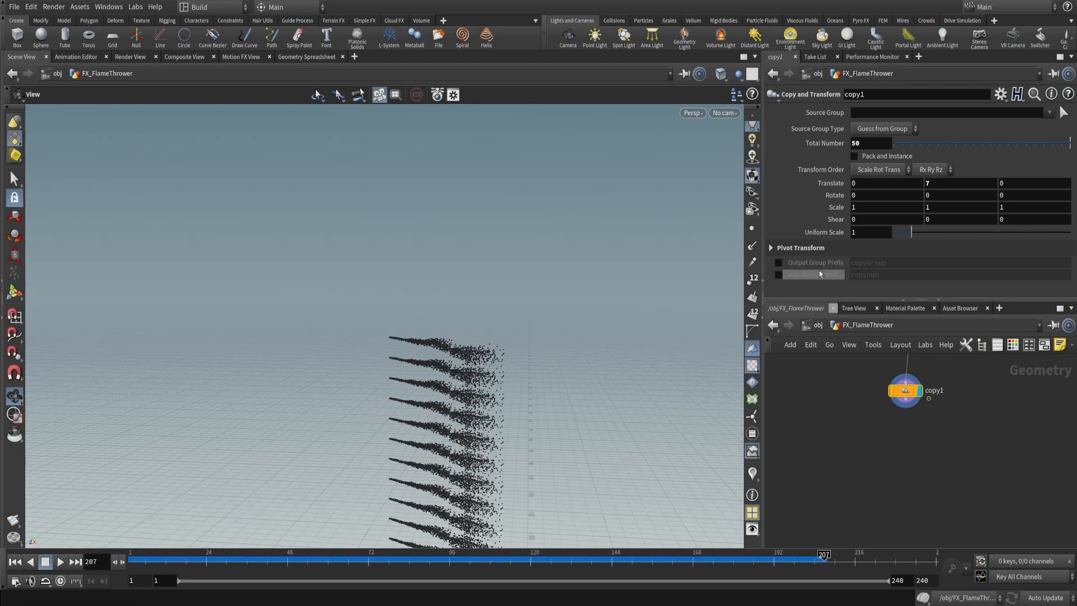
click(778, 275)
middle_drag(879, 434, 837, 446)
scroll(905, 450, up, 4)
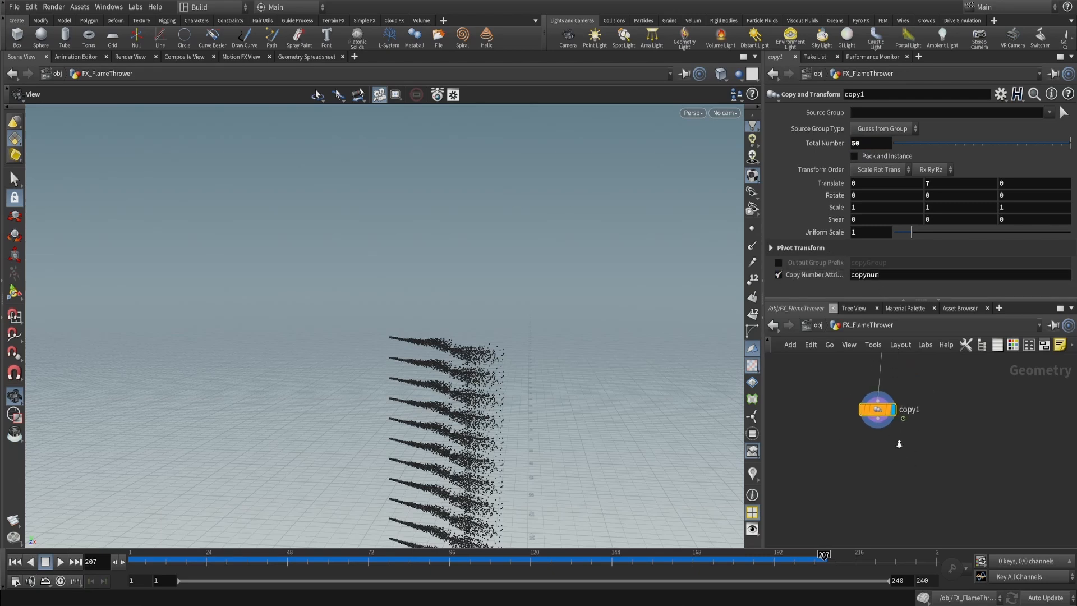
Check copy1's node information for the geometry level that stores the copynum attribute
drag(608, 314, 579, 281)
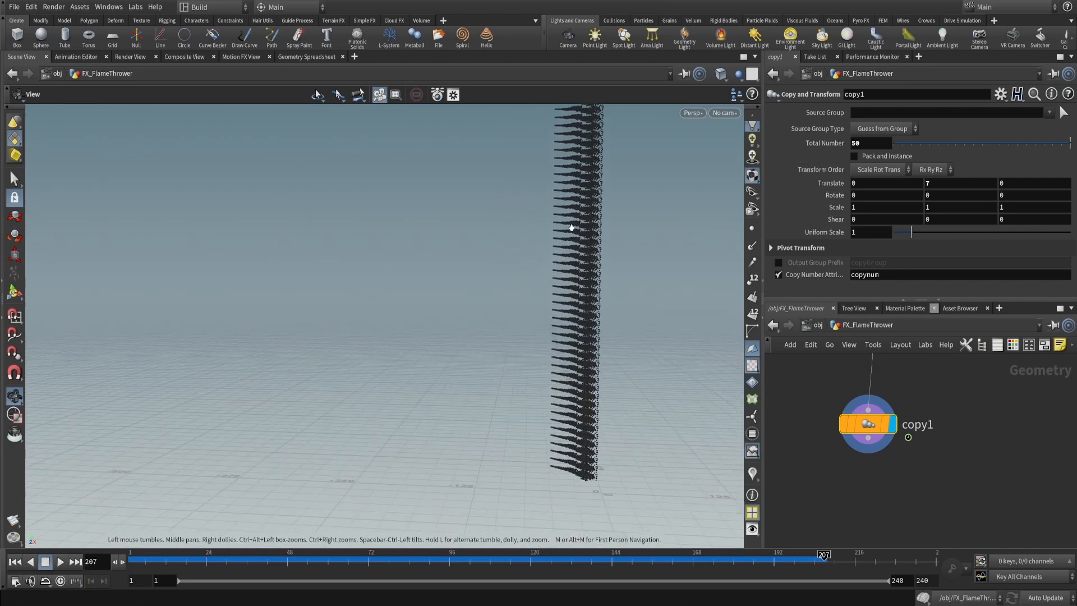
middle_drag(908, 456, 910, 476)
middle_drag(872, 443, 637, 414)
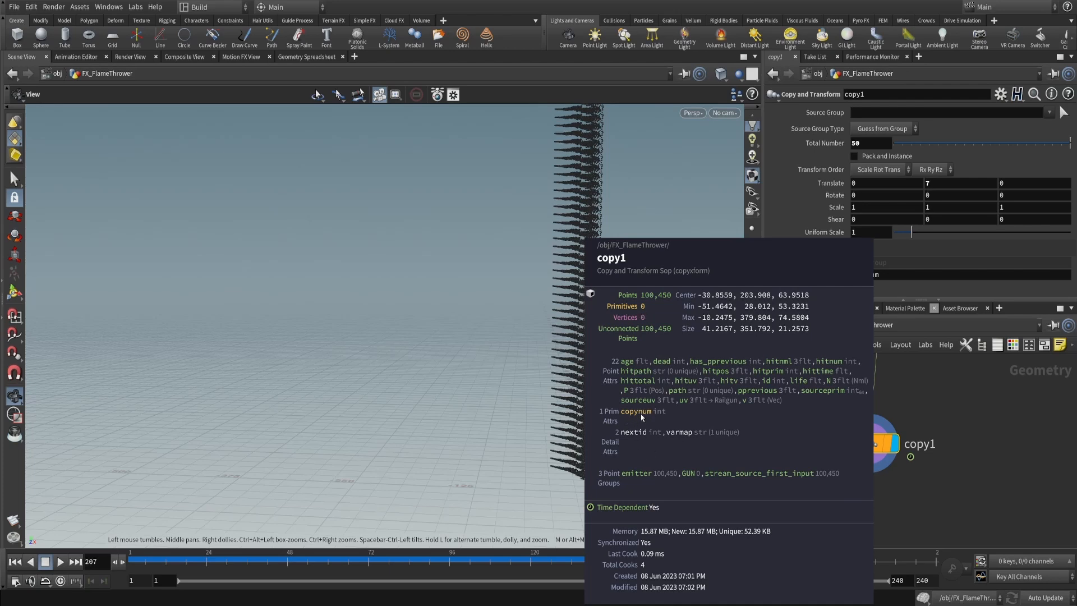
middle_drag(641, 417, 643, 418)
Check the point and primitive counts in popnet's node information
mouse_move(904, 396)
middle_down()
mouse_move(910, 466)
mouse_move(913, 413)
middle_up()
drag(890, 464, 884, 512)
middle_drag(905, 421, 918, 356)
drag(891, 443, 899, 483)
middle_drag(914, 420, 888, 541)
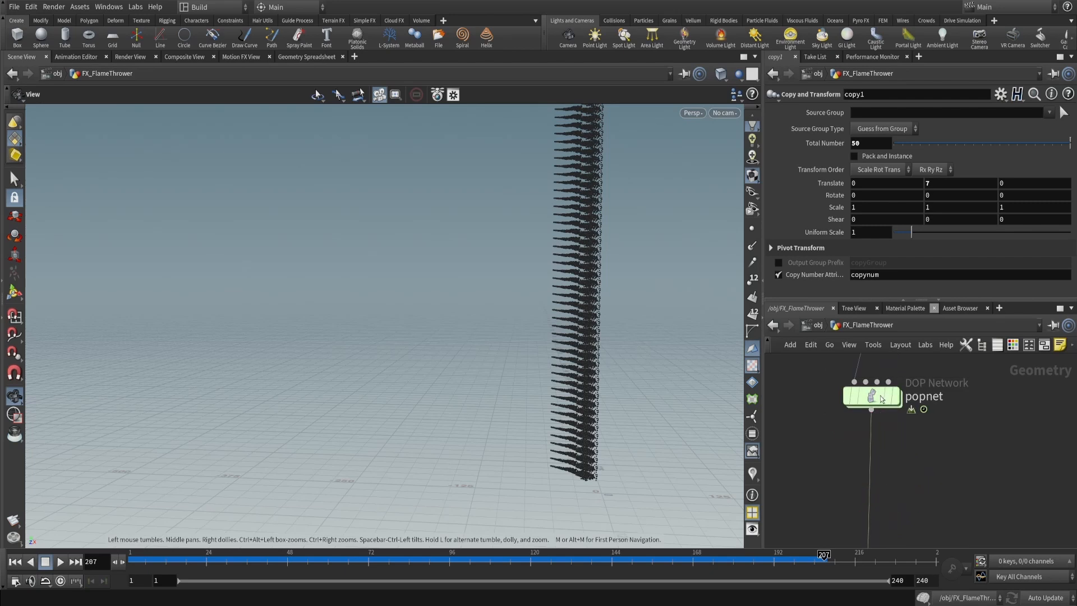
middle_drag(882, 399, 845, 416)
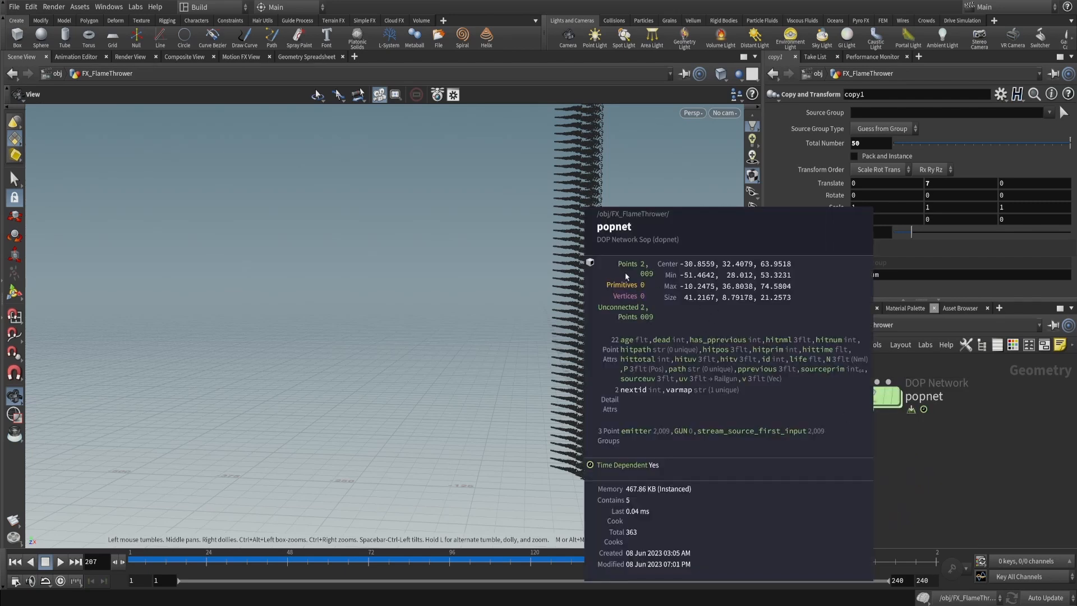
middle_drag(716, 321, 724, 337)
Insert an Add node between popnet and copy1, enable Add Particle System, and check the node's geometry information
key(Tab)
text(add)
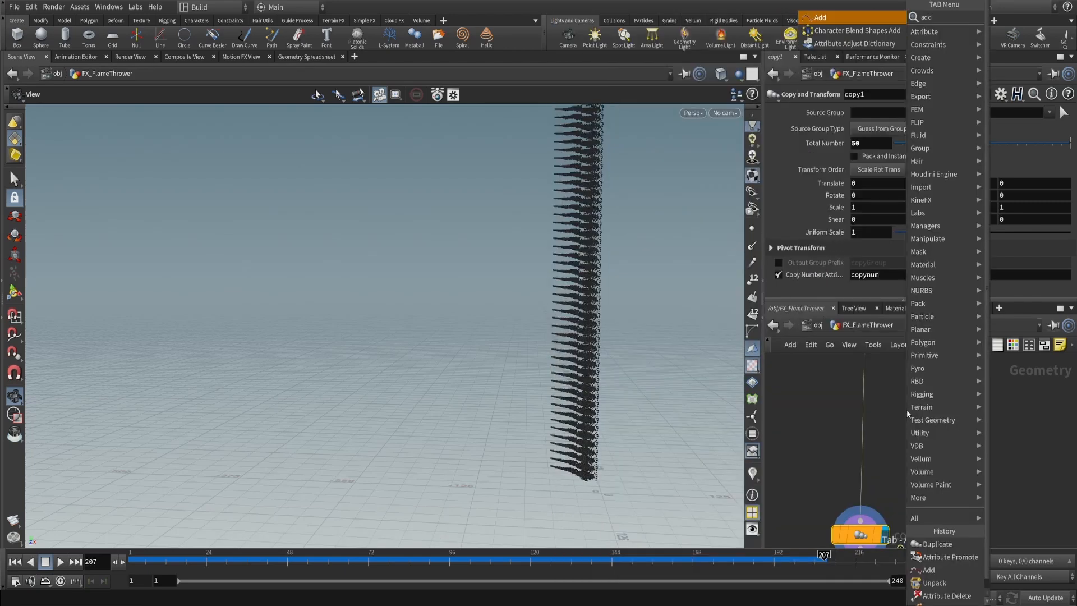
key(Return)
click(860, 419)
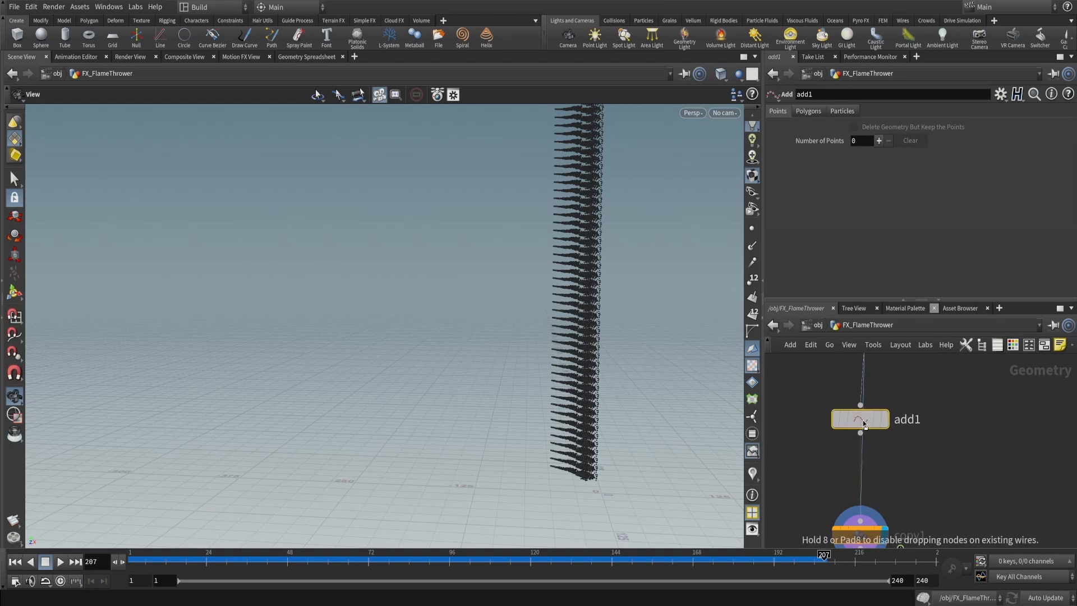
click(844, 112)
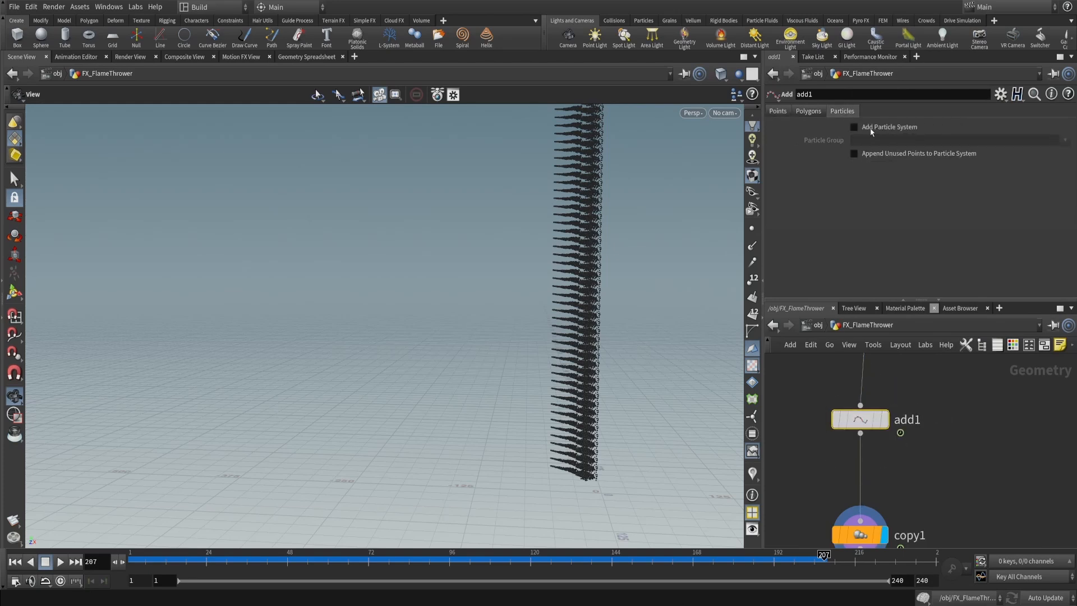
click(854, 128)
middle_click(860, 418)
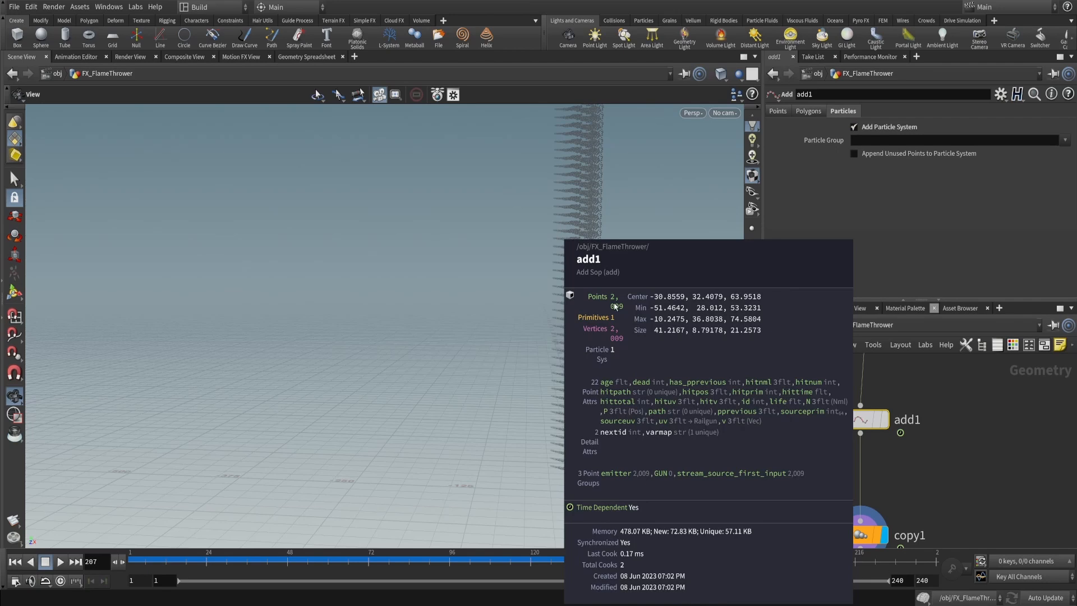
Check copy1's node information and browse its copynum primitive values in the Geometry Spreadsheet
middle_drag(914, 510, 917, 420)
middle_click(862, 450)
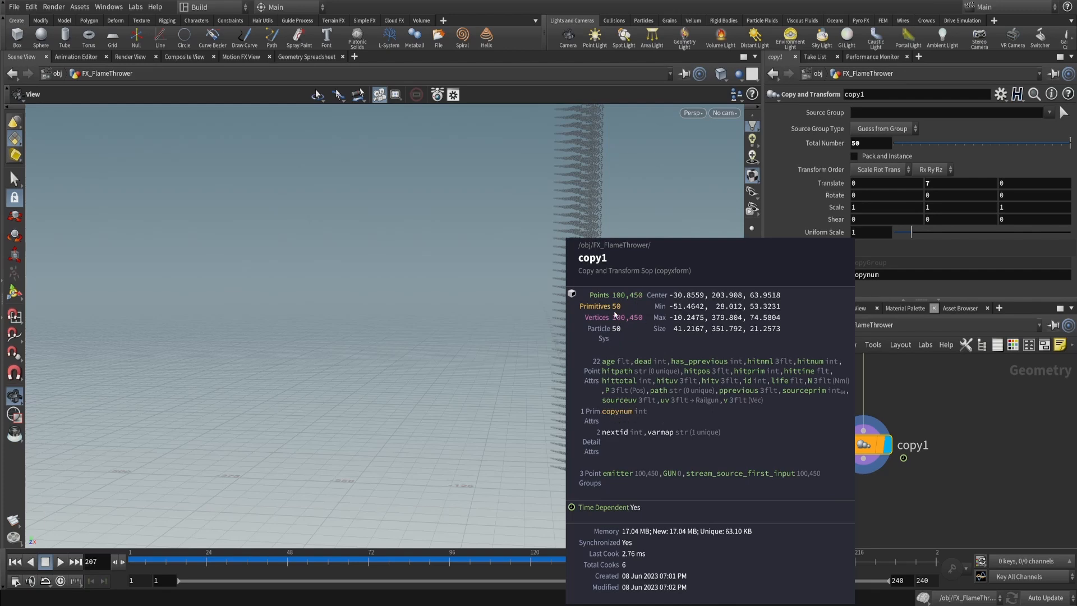
right_click(858, 446)
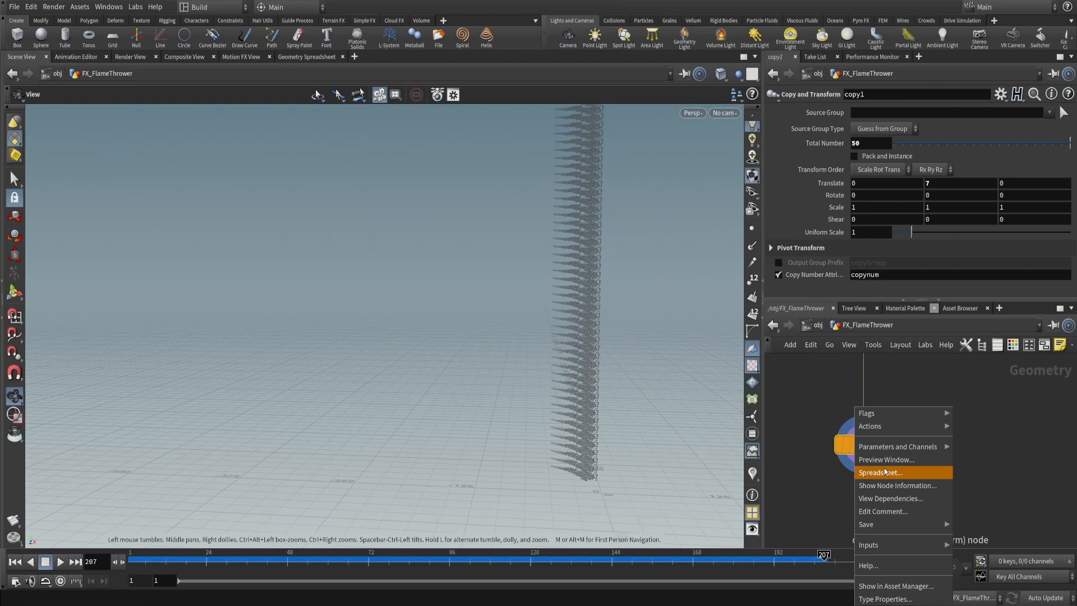
click(884, 472)
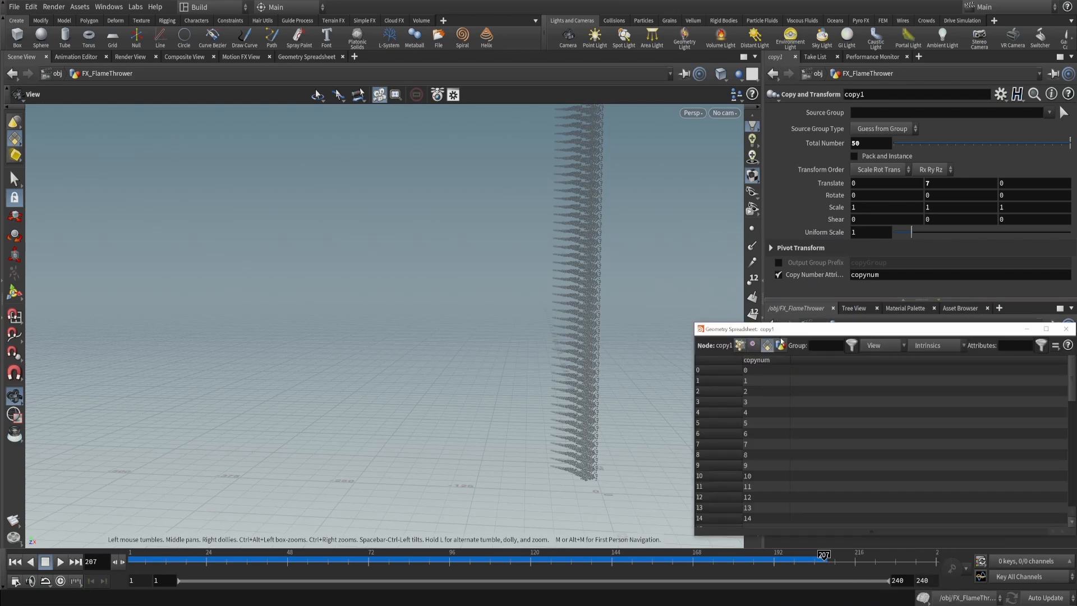
drag(785, 329, 526, 214)
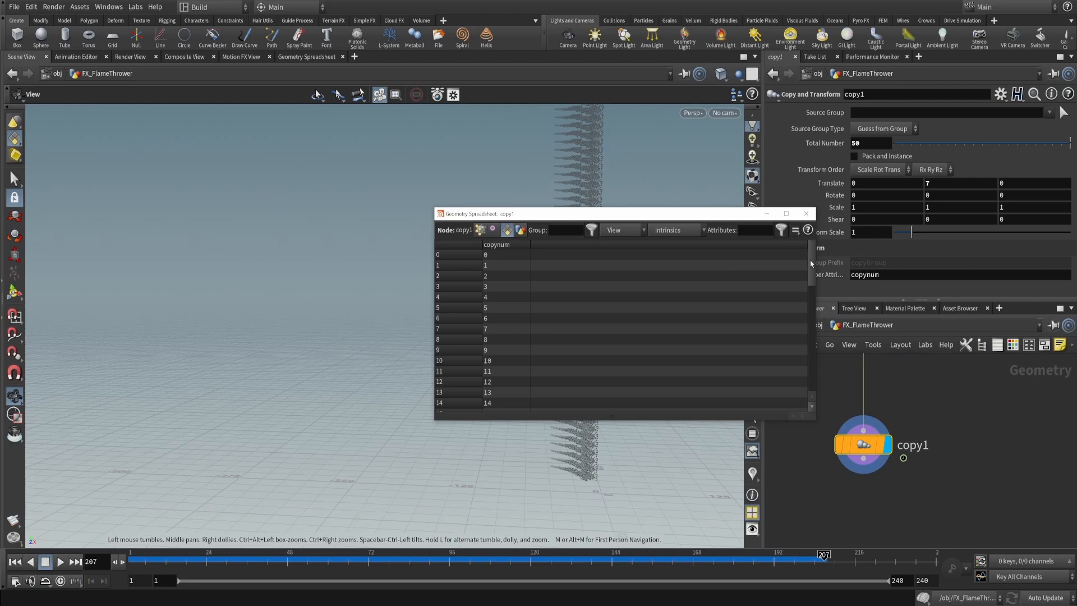
drag(811, 264, 808, 382)
drag(703, 214, 510, 239)
Rename copy1's copy number attribute to JKID and check the primitive and point spreadsheets for it
text(JKID)
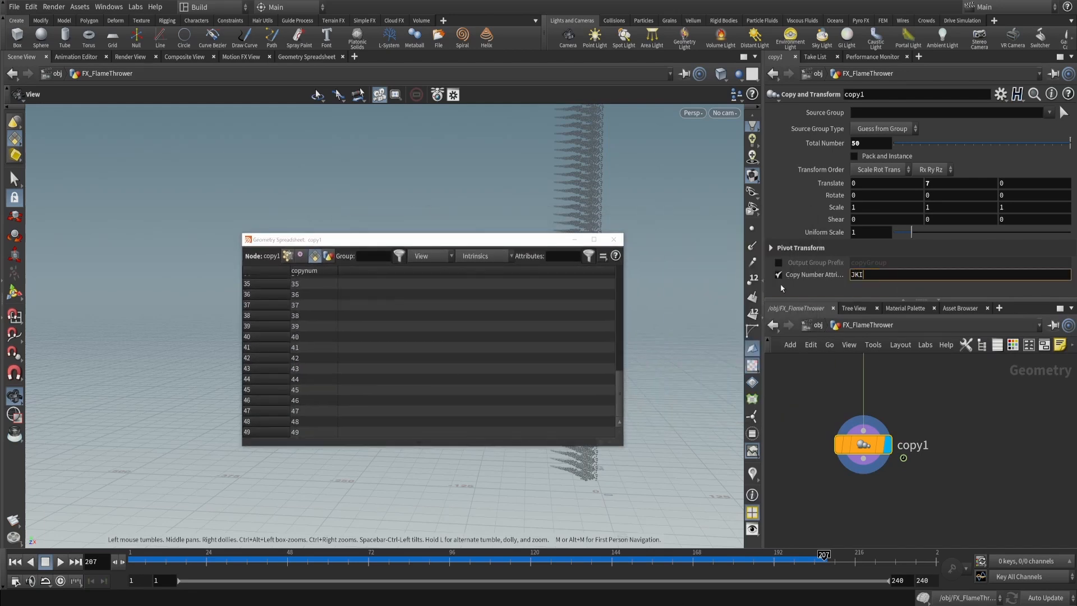
key(Return)
drag(448, 239, 648, 230)
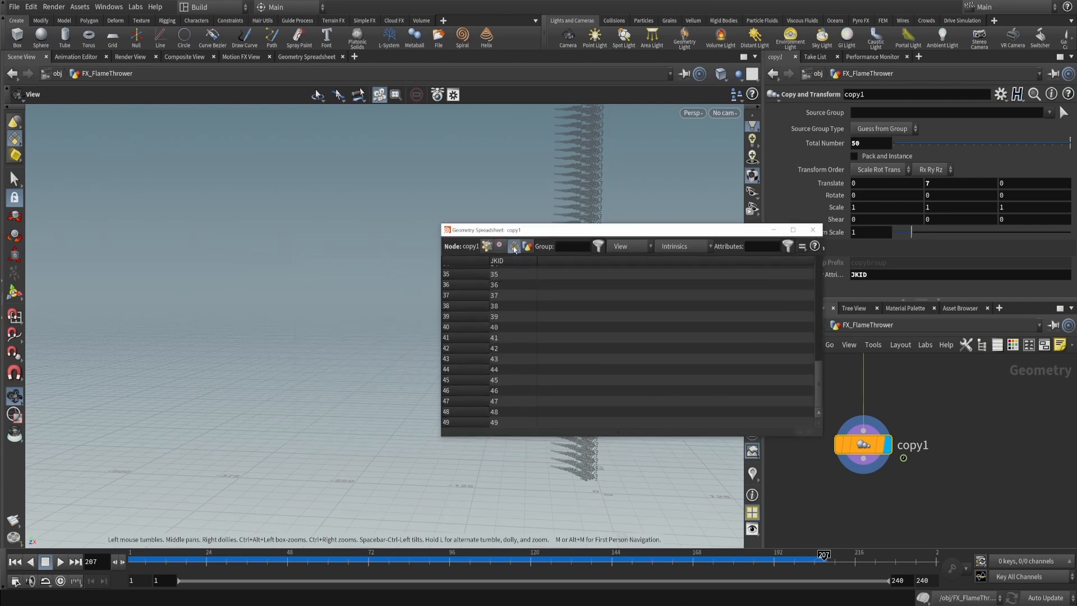
scroll(519, 282, up, 2)
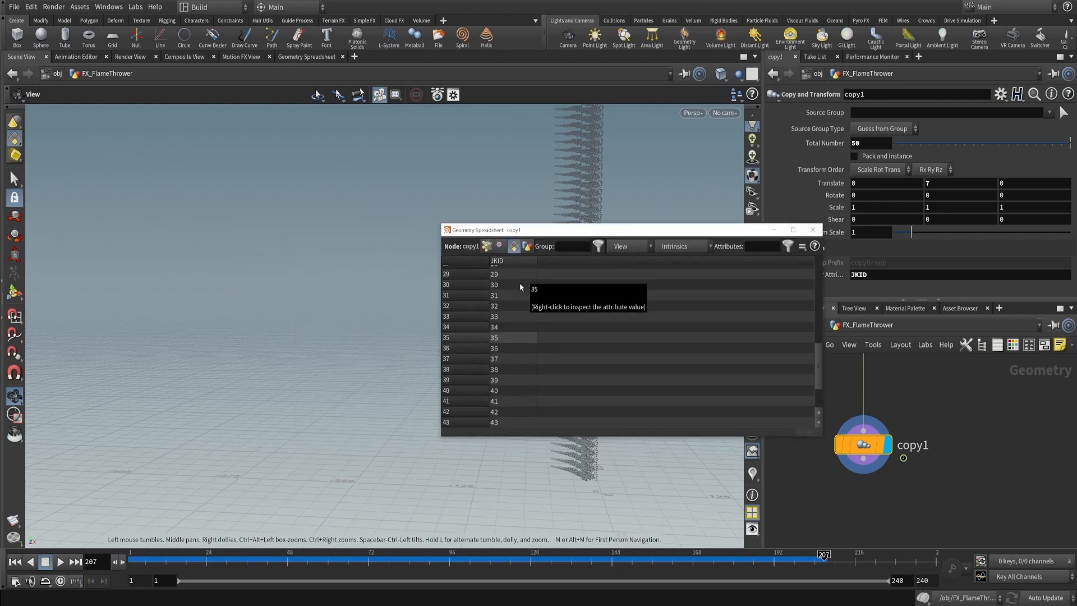
click(487, 248)
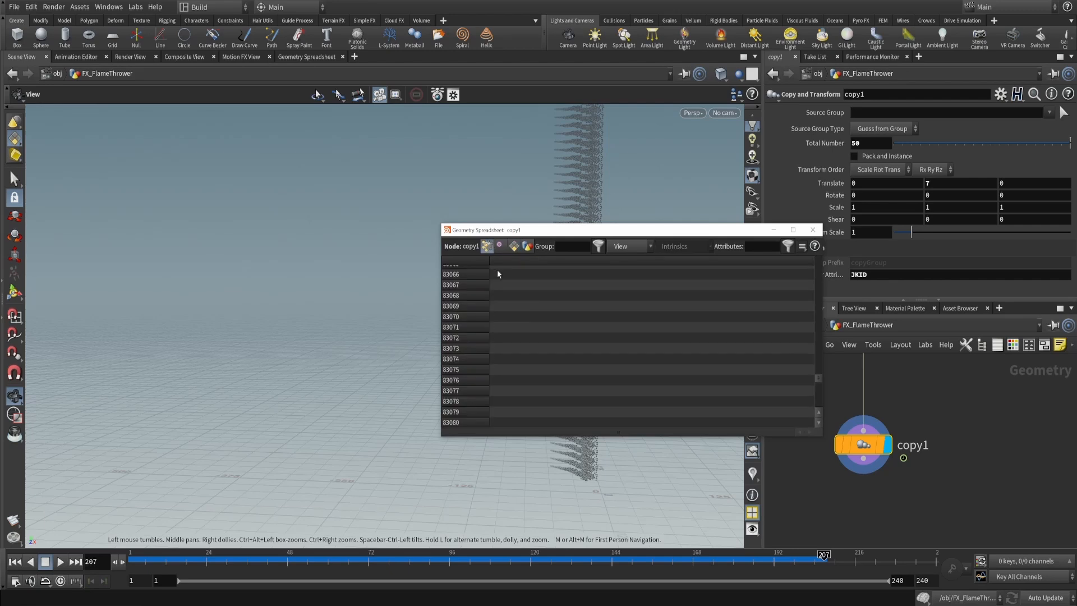
click(812, 229)
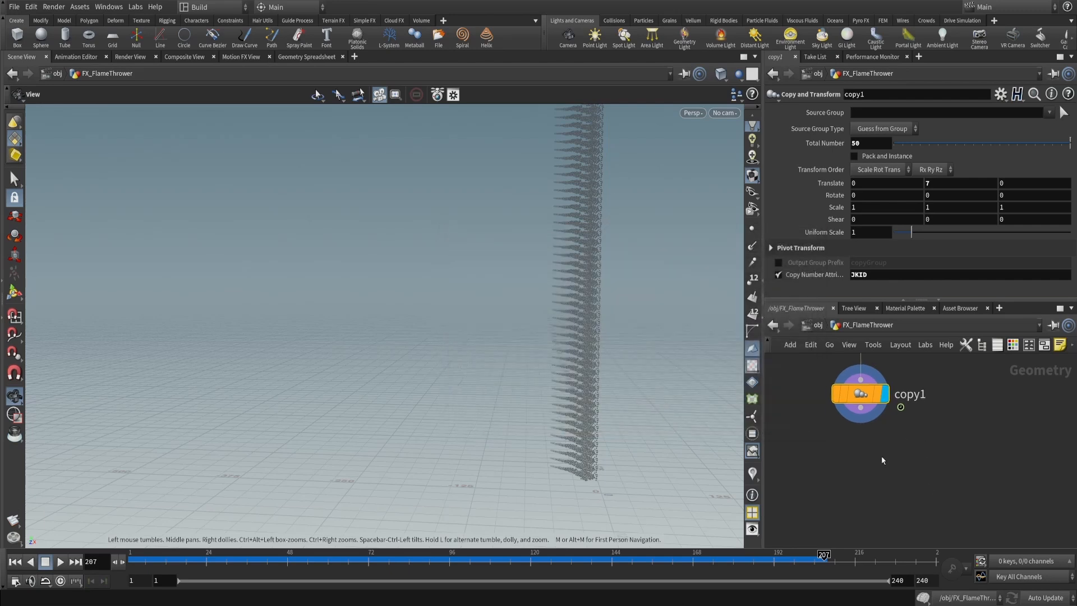
Add an Attribute Promote node below copy1 and connect it to copy1's output
key(Tab)
text(attr pro)
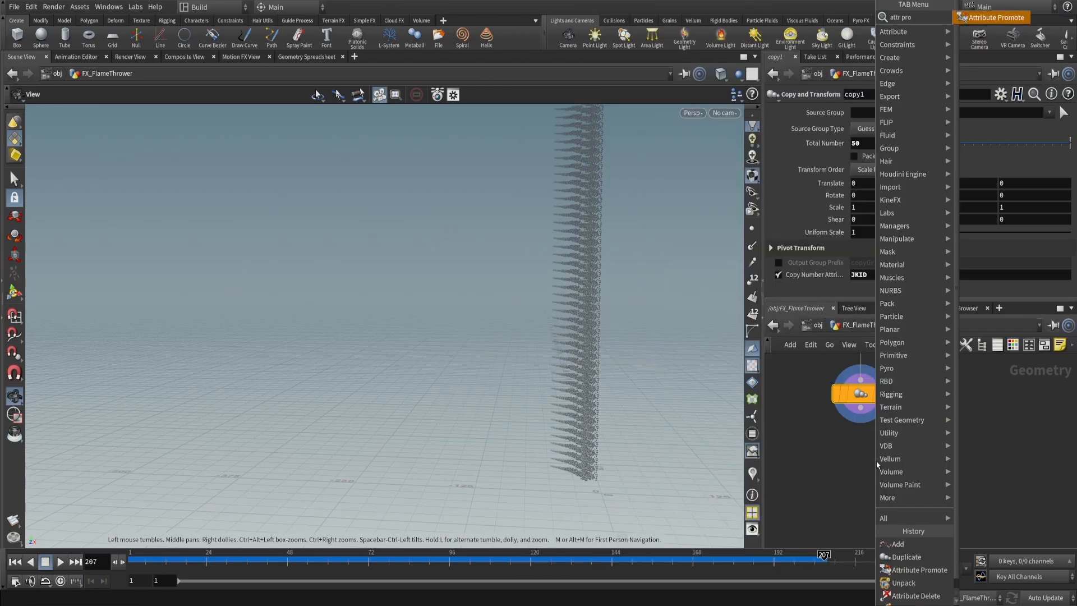
key(Return)
click(875, 461)
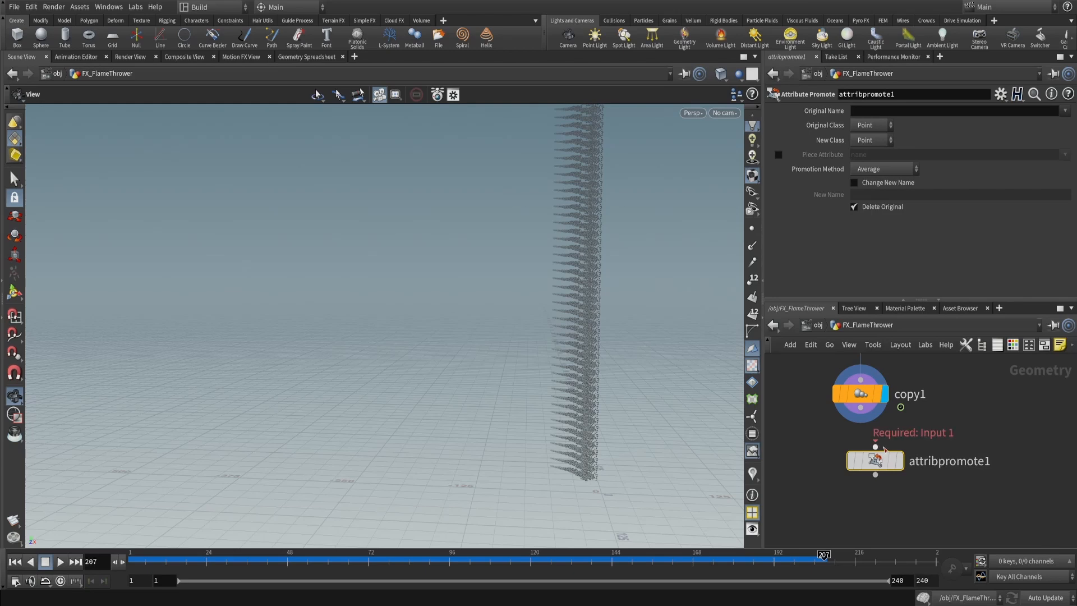
key(l)
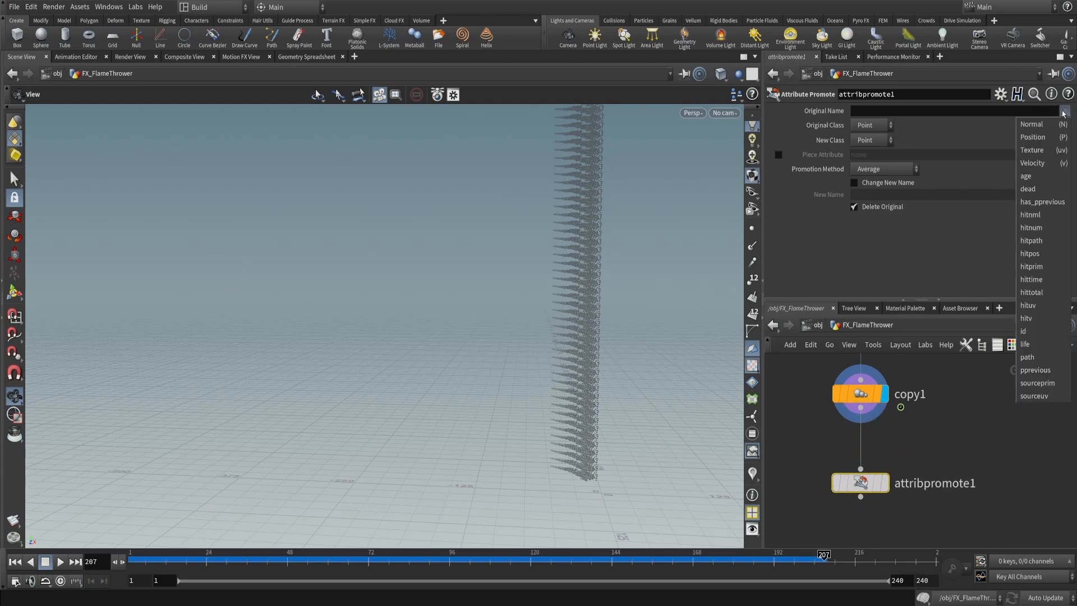
Set the Attribute Promote node to promote JKID from Primitive to Point class
click(1064, 110)
click(880, 137)
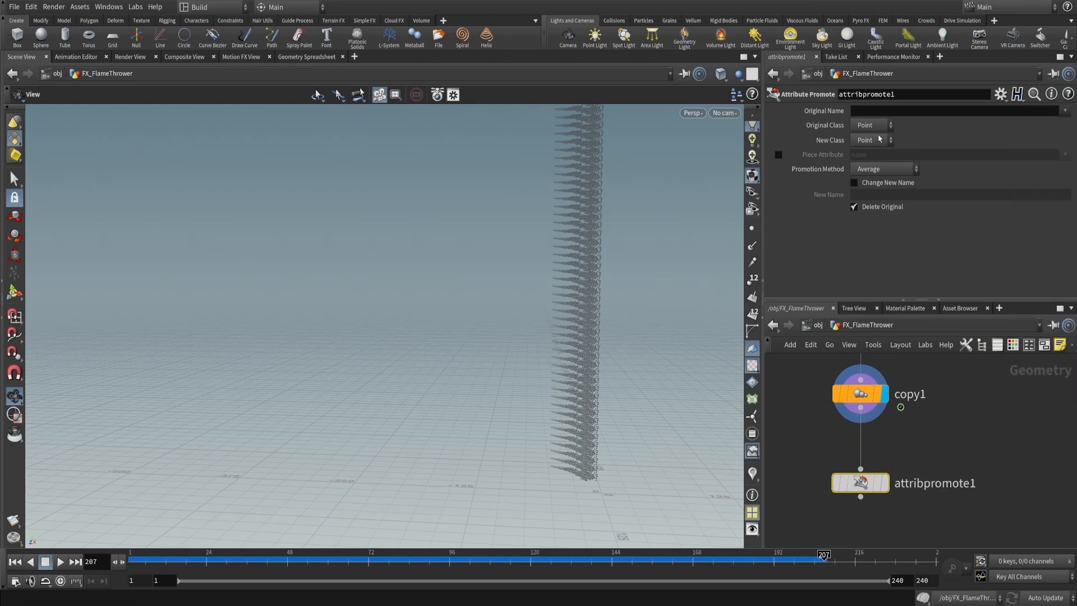
click(876, 127)
click(878, 152)
click(1064, 111)
click(1057, 122)
Check attribpromote1's node information and browse the JKID point values in its Geometry Spreadsheet
middle_drag(935, 464, 949, 396)
middle_click(884, 431)
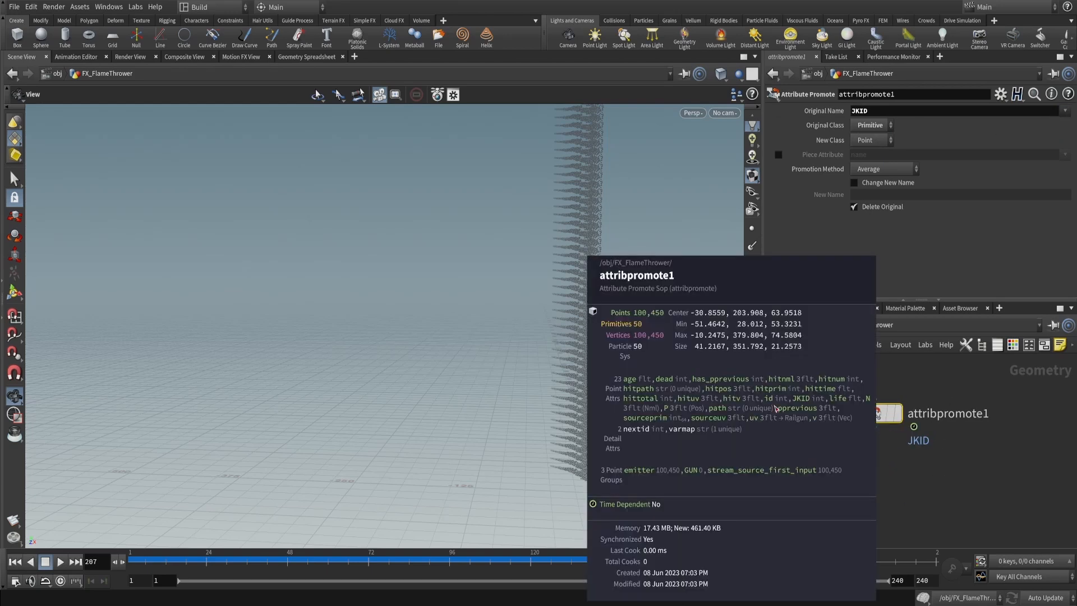
right_click(863, 409)
click(925, 474)
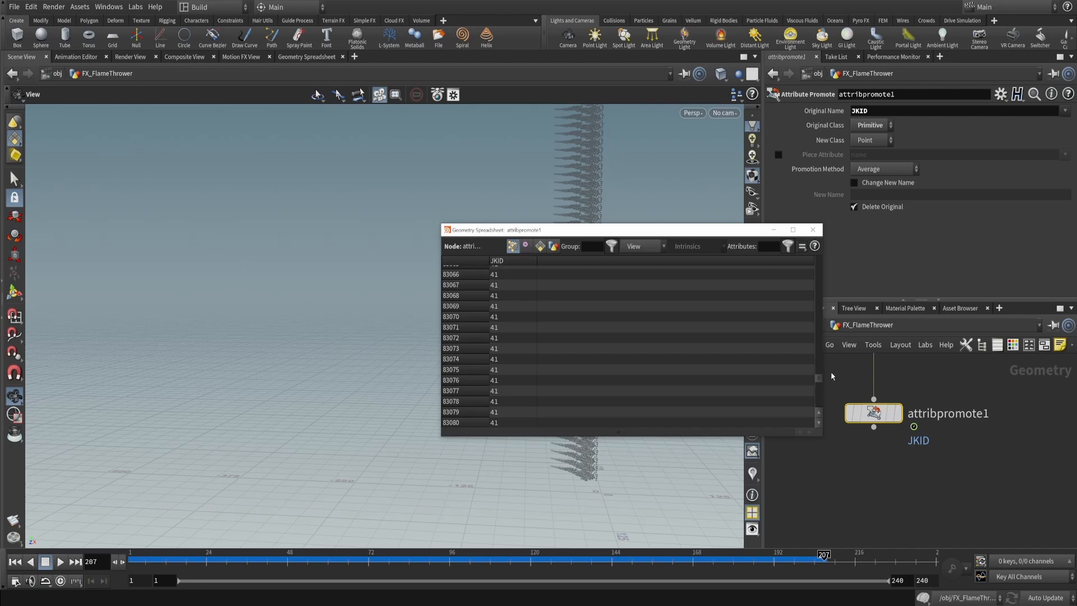
drag(817, 378, 802, 335)
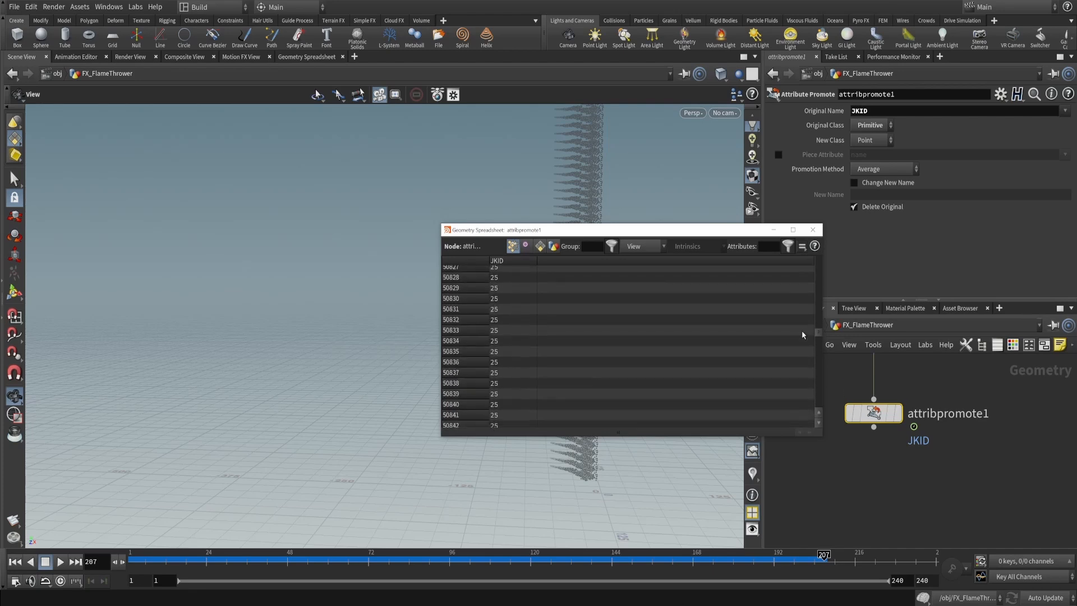
click(812, 229)
middle_drag(948, 458, 944, 471)
scroll(596, 300, down, 2)
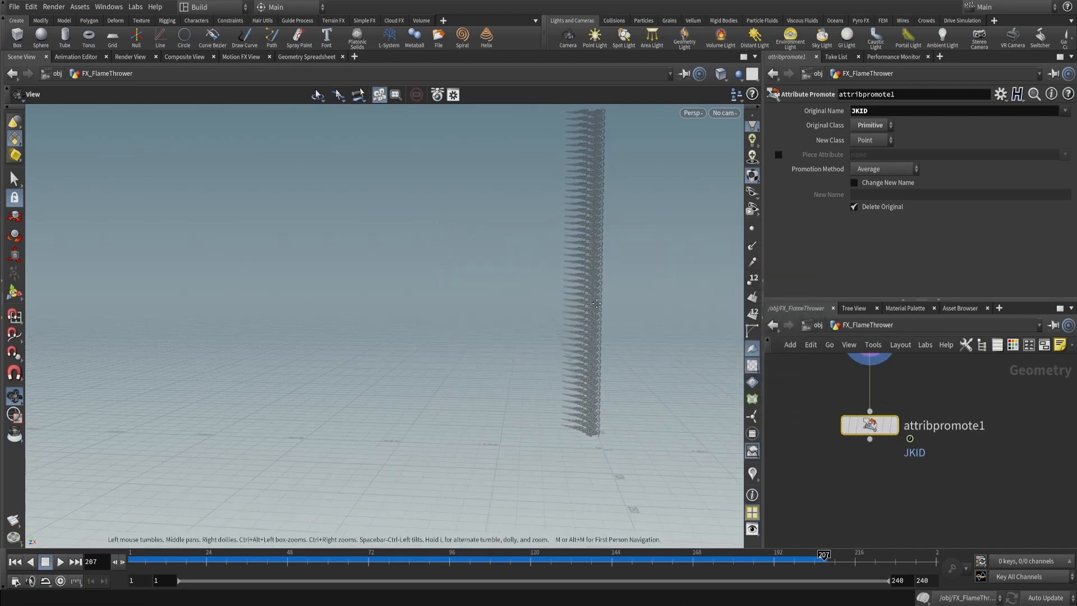
scroll(596, 305, down, 3)
middle_drag(596, 305, 577, 299)
scroll(578, 298, up, 2)
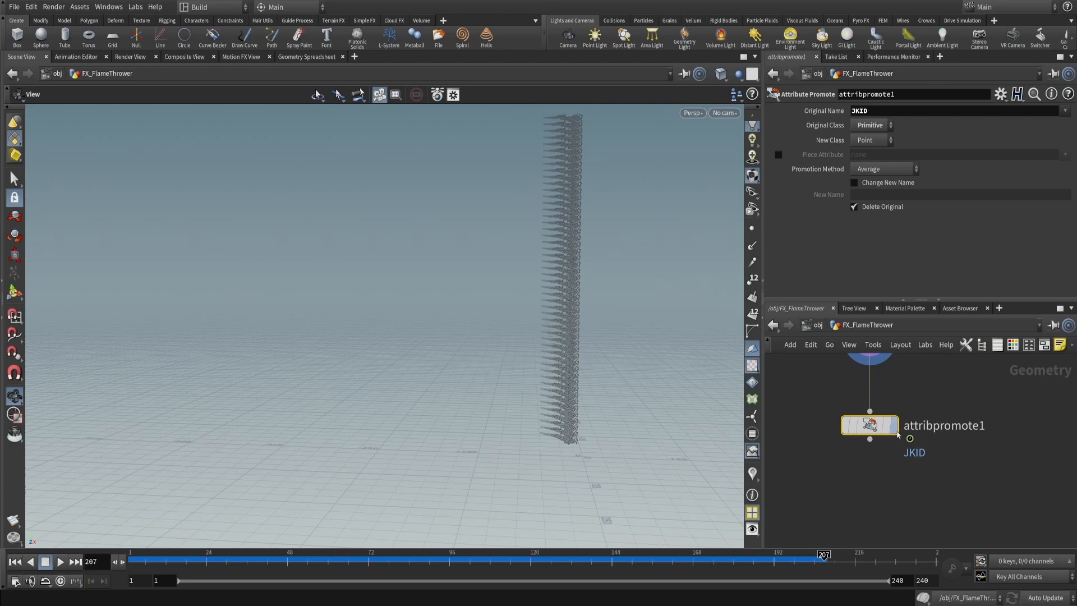
middle_drag(923, 394, 946, 391)
click(857, 409)
click(869, 428)
middle_drag(925, 505, 928, 449)
Set copy1's Y translation to 0 and frame the overlapping particle copies in the viewport
middle_drag(900, 405, 887, 579)
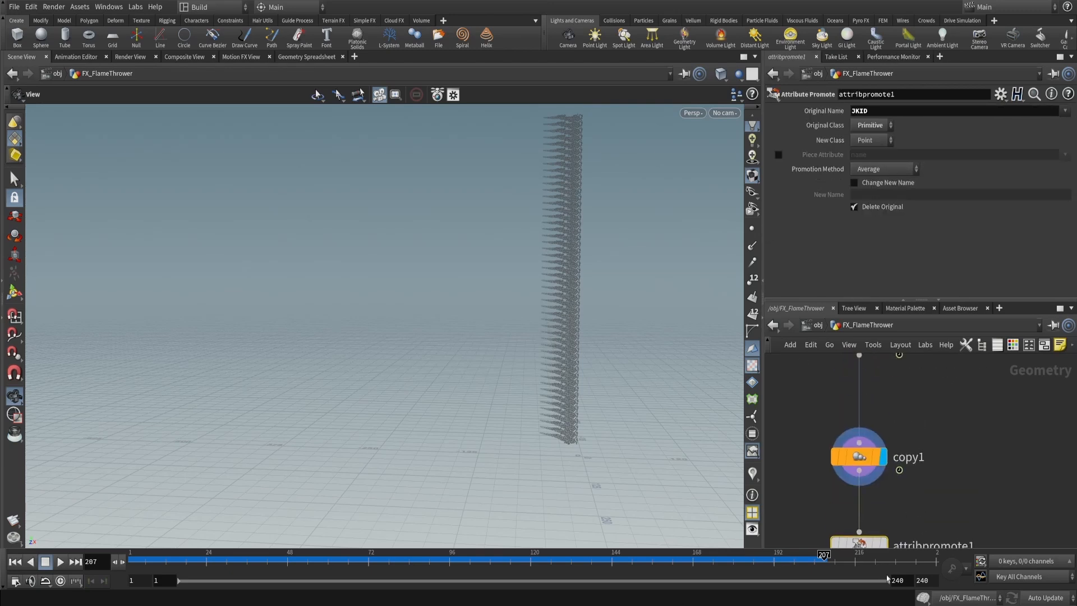
click(858, 456)
middle_drag(582, 170, 548, 188)
scroll(547, 187, up, 2)
drag(944, 184, 870, 188)
text(0)
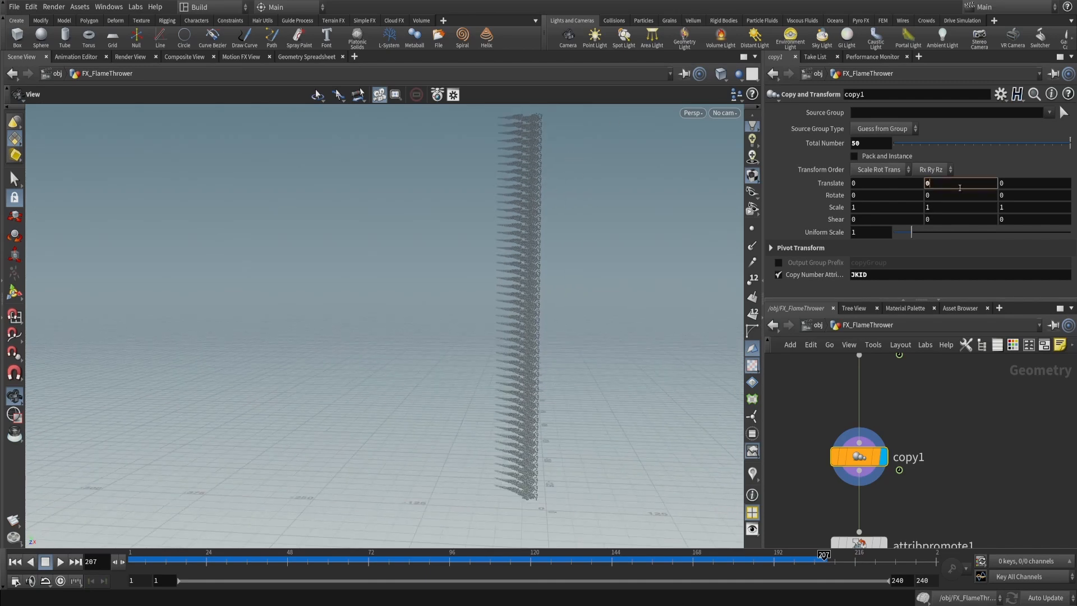
key(Return)
key(g)
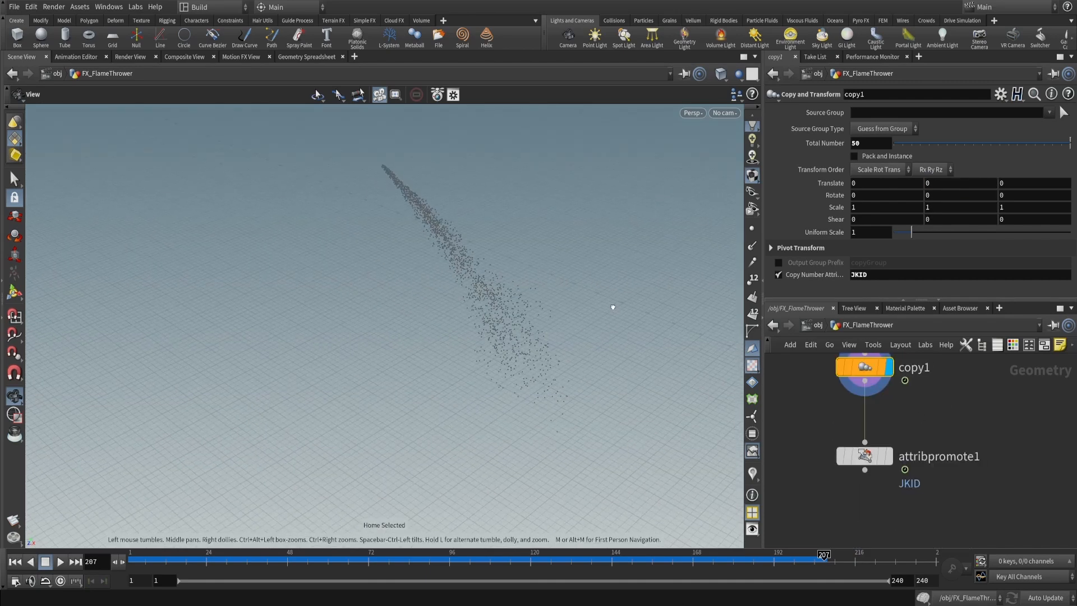
mouse_move(613, 307)
mouse_down()
mouse_move(587, 289)
mouse_move(577, 336)
mouse_move(560, 288)
mouse_move(588, 303)
mouse_up()
key(w)
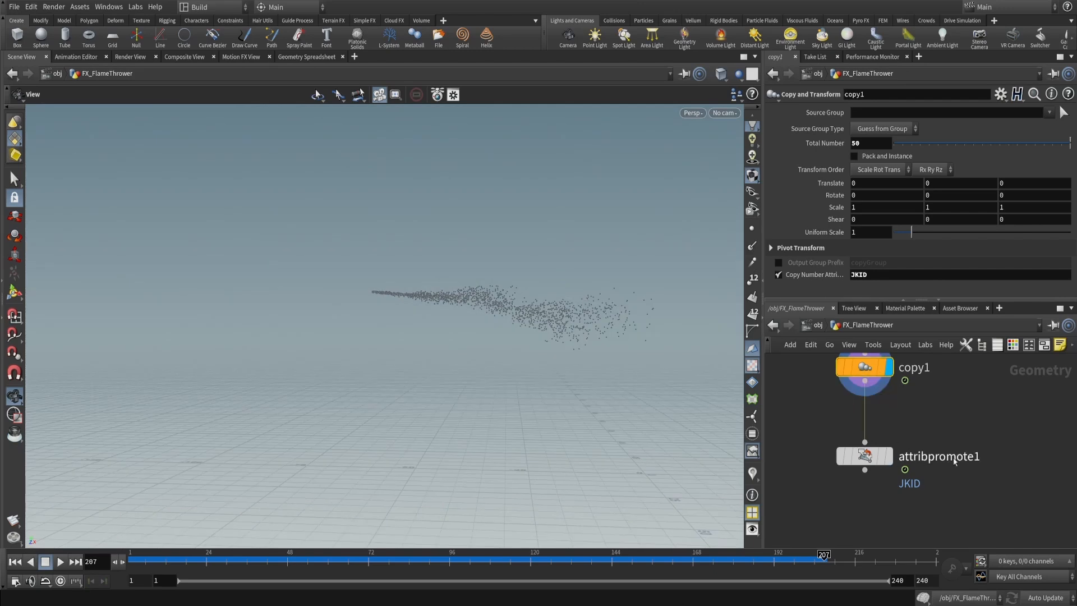
Select attribpromote1 and make it the displayed node
middle_drag(954, 461, 948, 427)
click(859, 423)
click(882, 423)
Add a Point VOP node below attribpromote1 and enter its VEX network
middle_drag(886, 482, 888, 430)
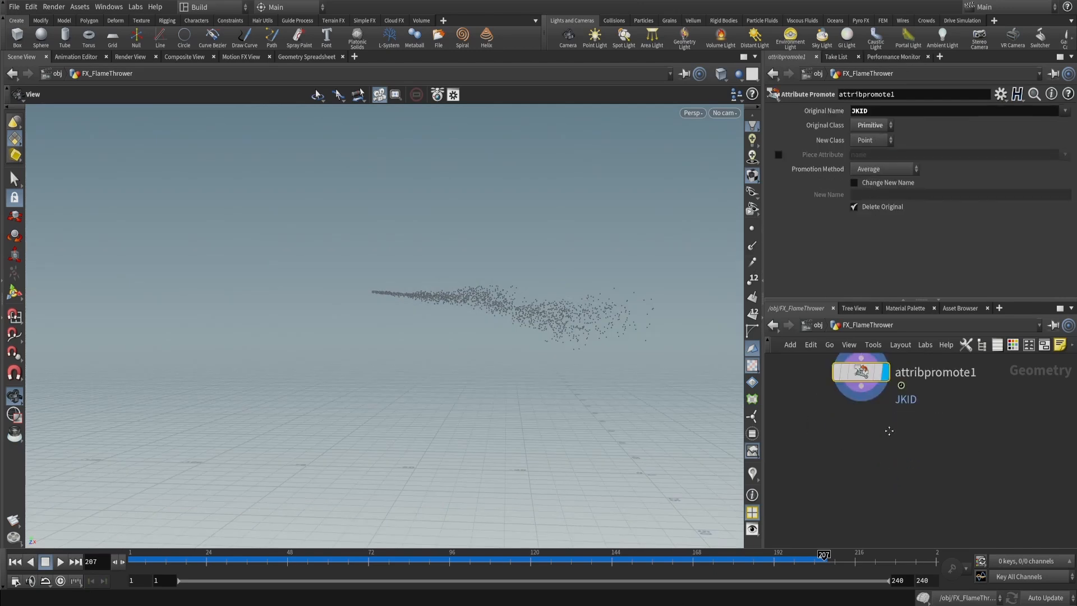
key(Tab)
text(po)
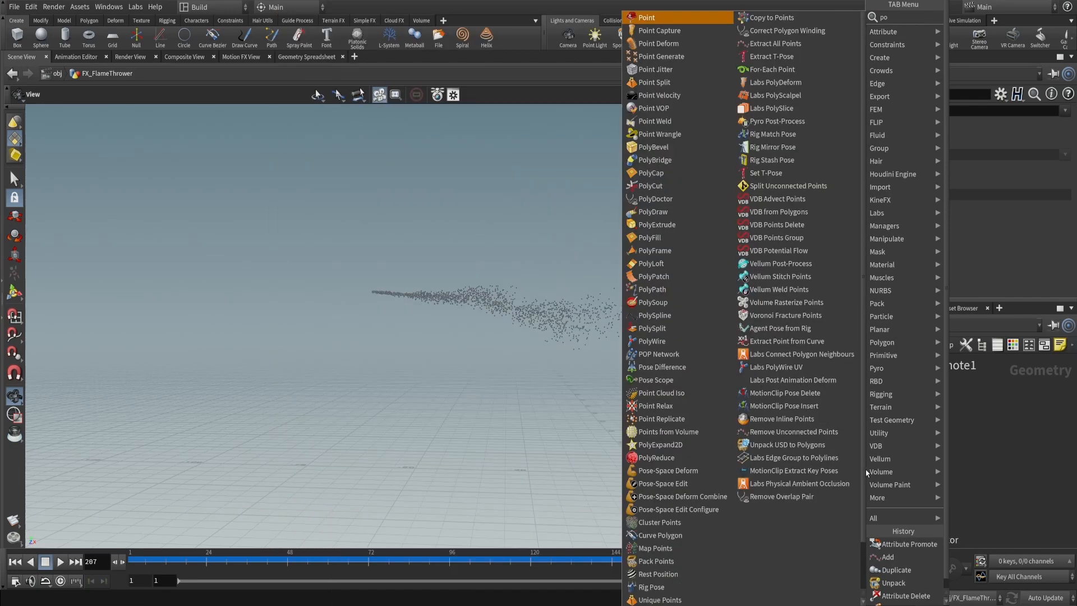
text(int v)
key(Down)
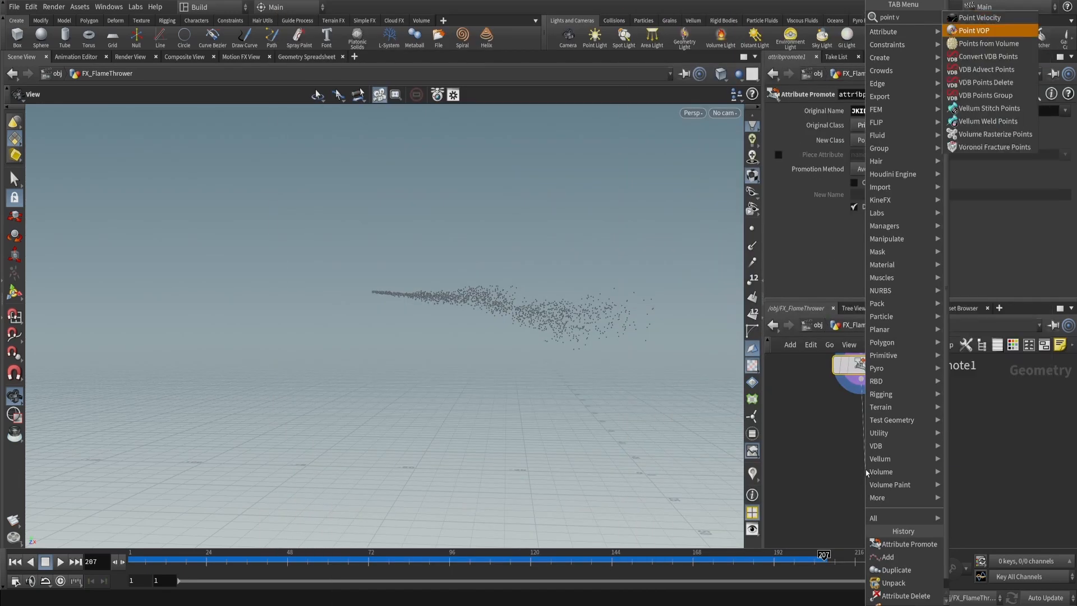
key(Return)
key(Return)
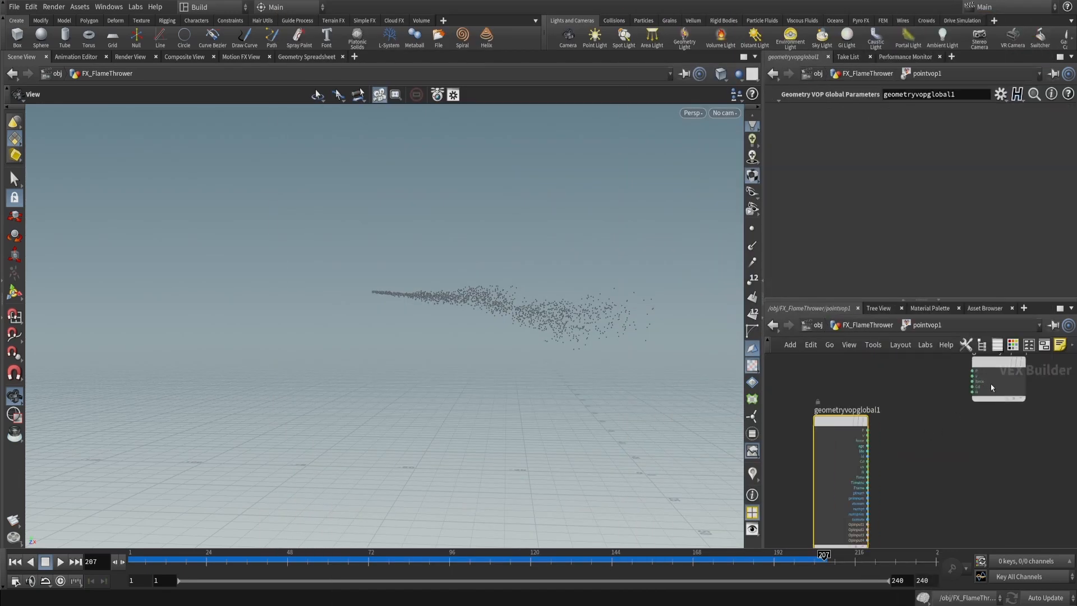
Make room beside the geometry output node and add a Displace Along Normal node between the globals and the output
scroll(899, 460, up, 5)
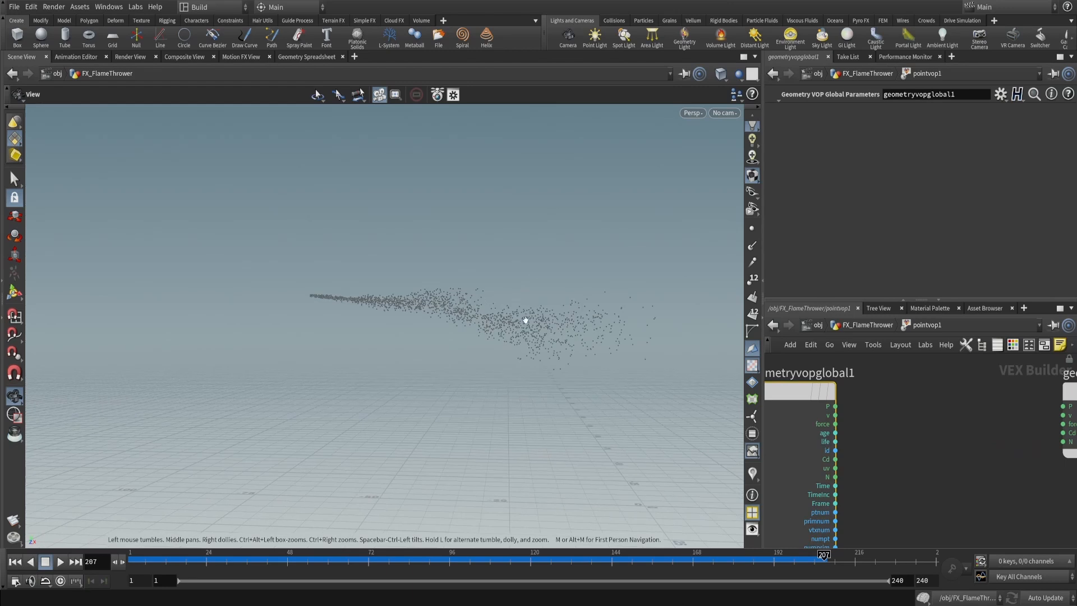
middle_drag(938, 439, 872, 434)
scroll(894, 426, down, 2)
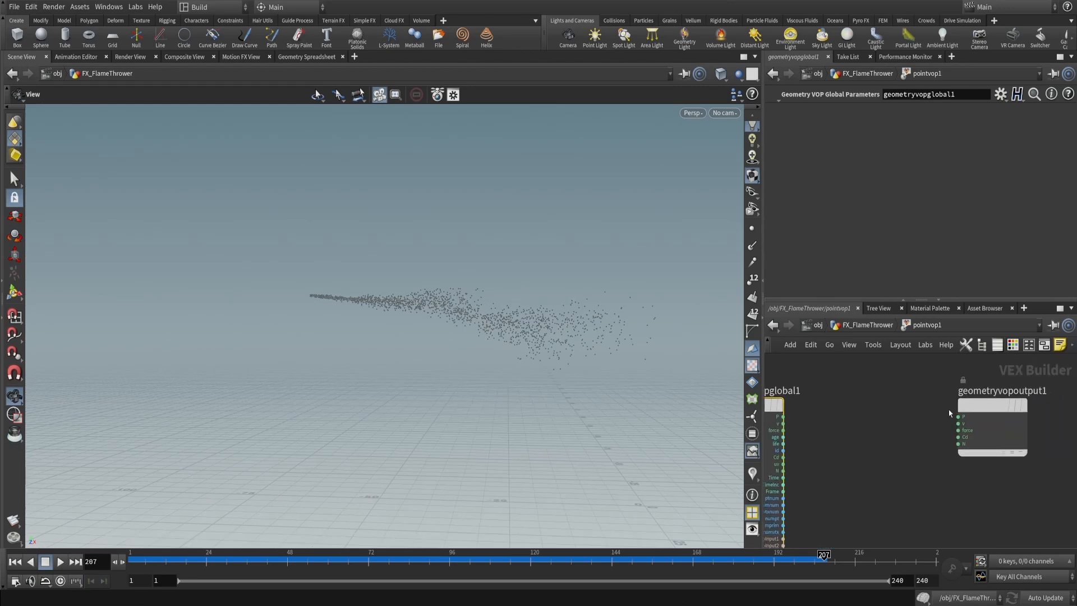
drag(989, 405, 1048, 405)
key(Tab)
text(displa)
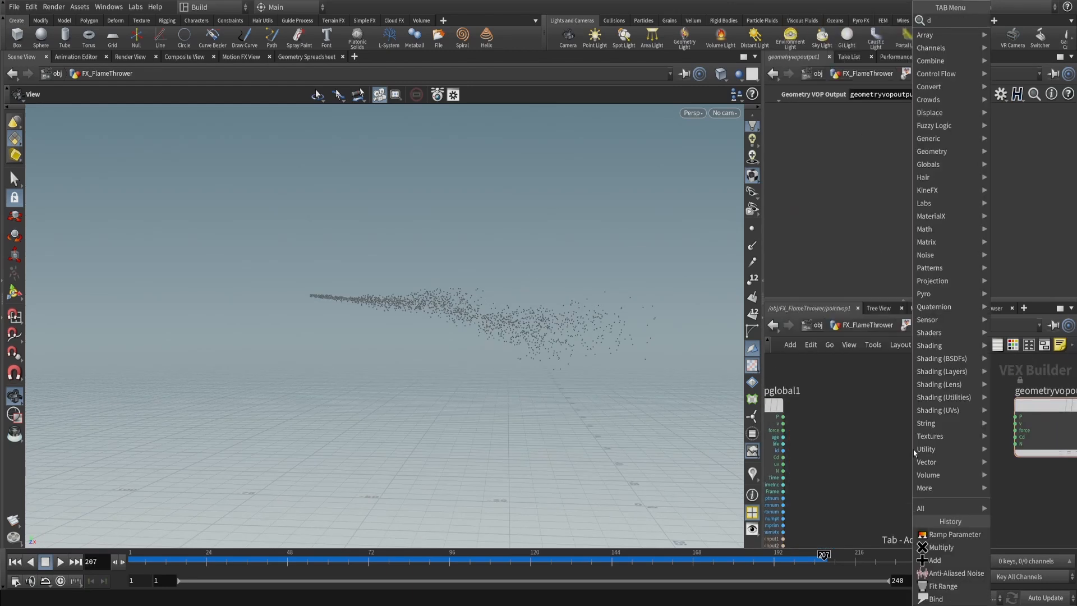
click(913, 450)
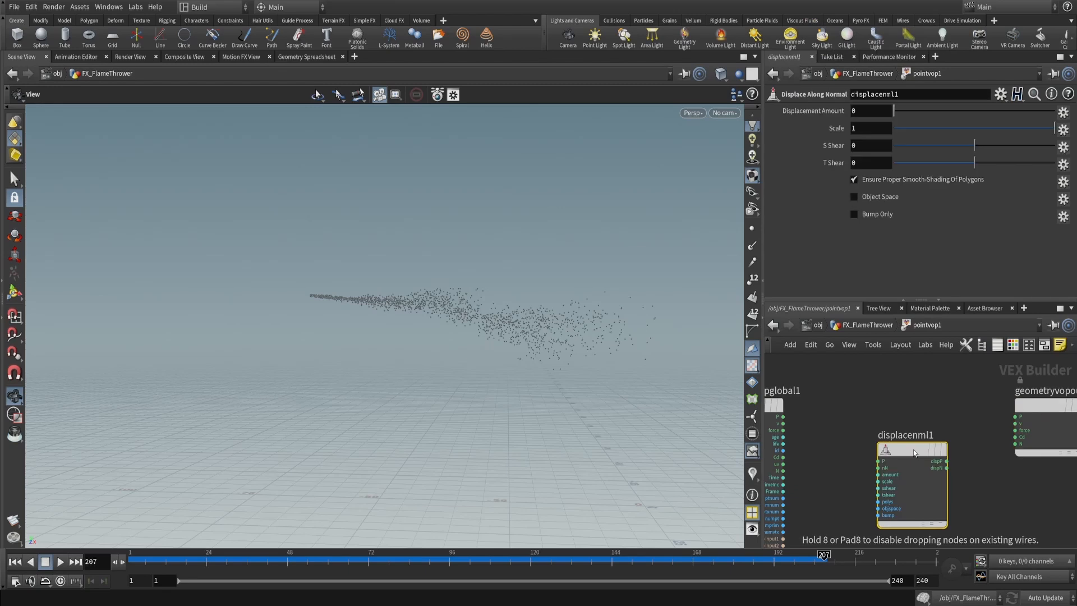
drag(913, 450, 929, 406)
Connect the global P to the displace node's P input and the global v to its normal input
click(900, 416)
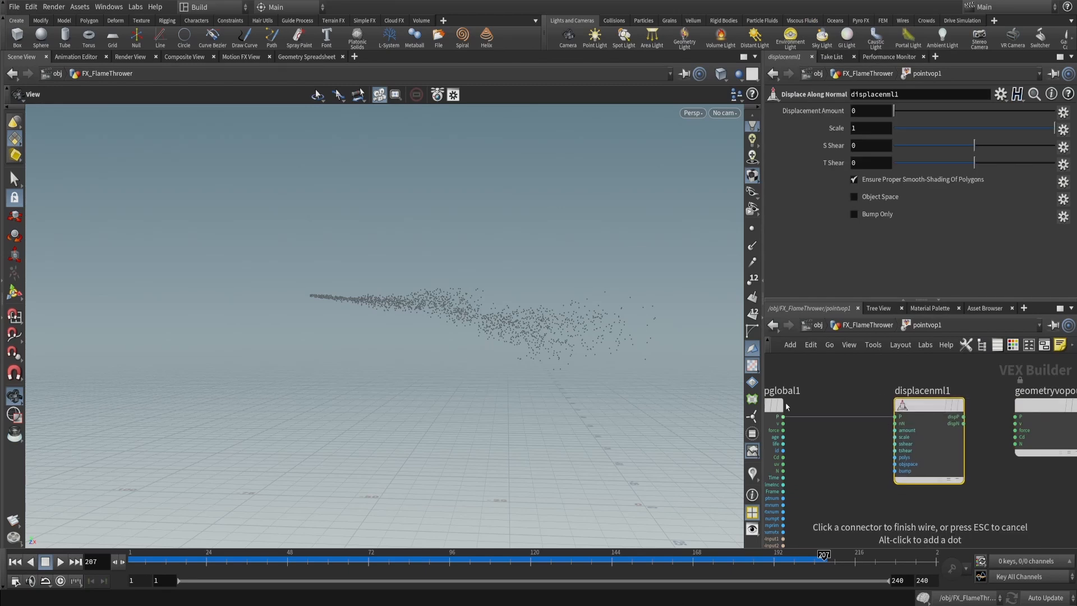
click(782, 416)
scroll(917, 416, up, 2)
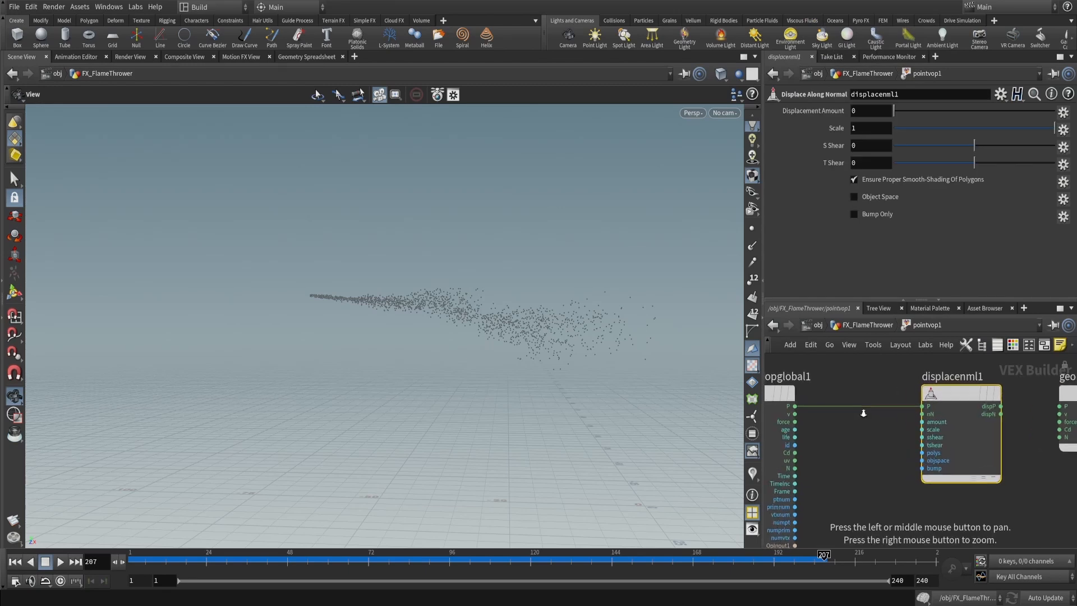
click(922, 414)
click(795, 414)
Connect the displace node's dispP output to P on the geometry output and space the nodes apart
alt+right_drag(847, 425, 838, 440)
middle_drag(838, 440, 779, 439)
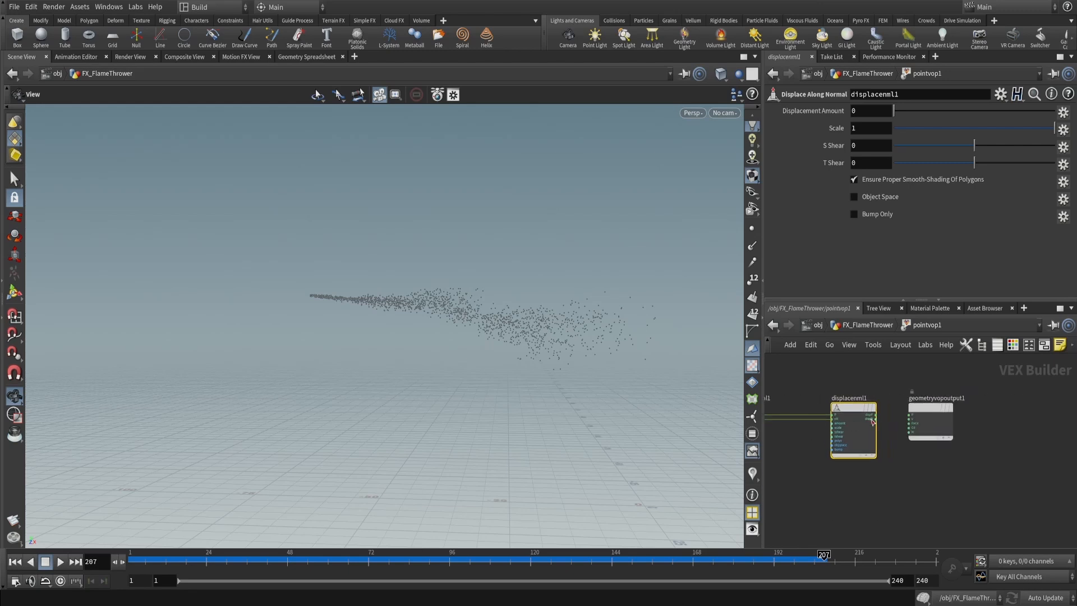
click(874, 415)
click(931, 411)
drag(931, 410, 997, 405)
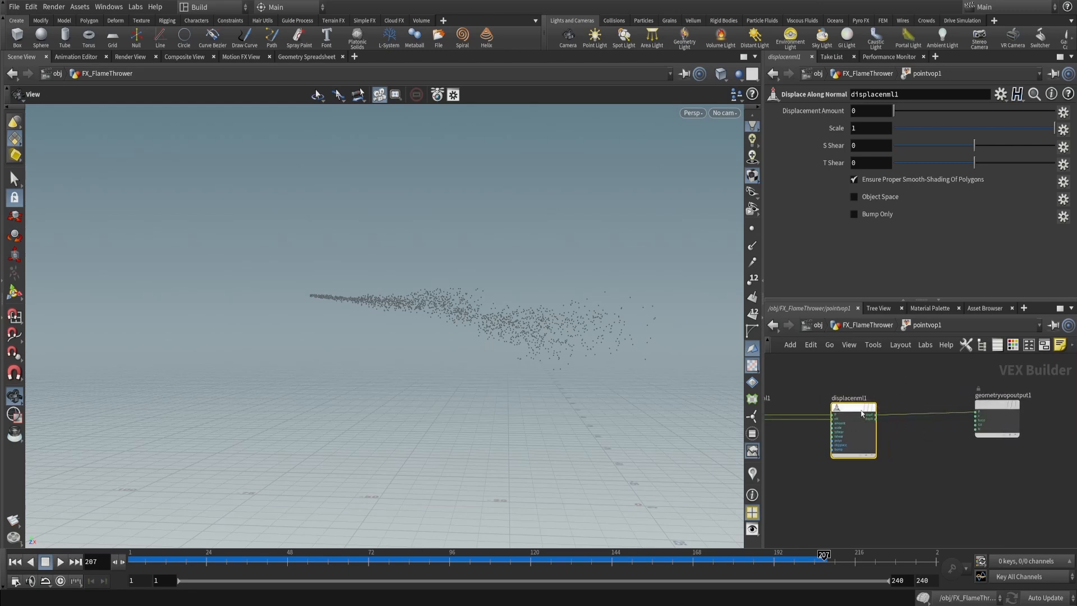
drag(864, 411, 916, 409)
middle_drag(848, 440, 860, 434)
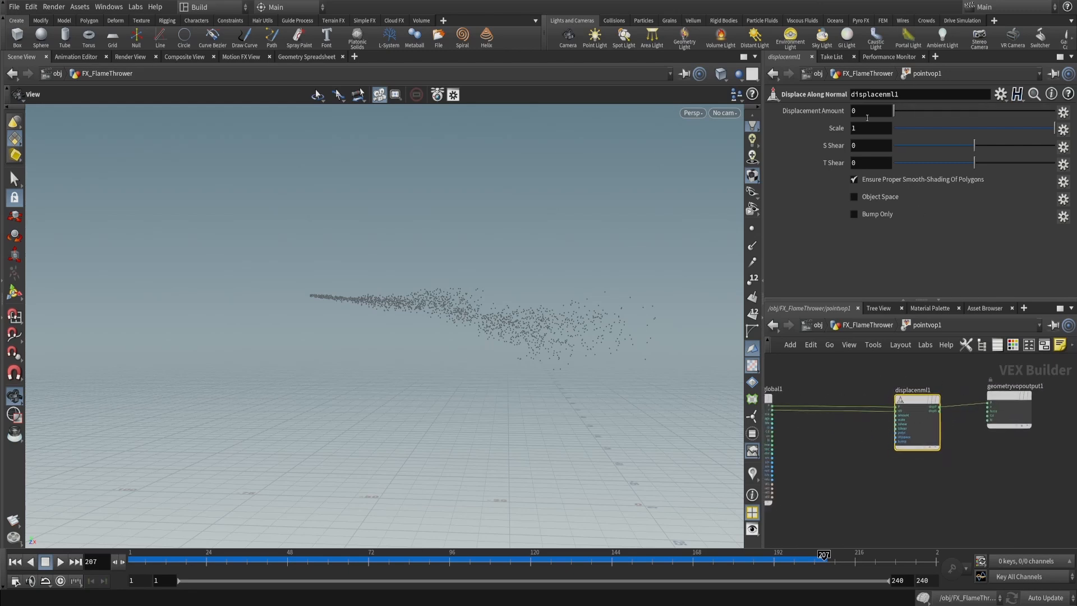
Display pointvop1 and try out several Displacement Amount values on the displace node, returning it to 0
drag(894, 111, 909, 111)
key(u)
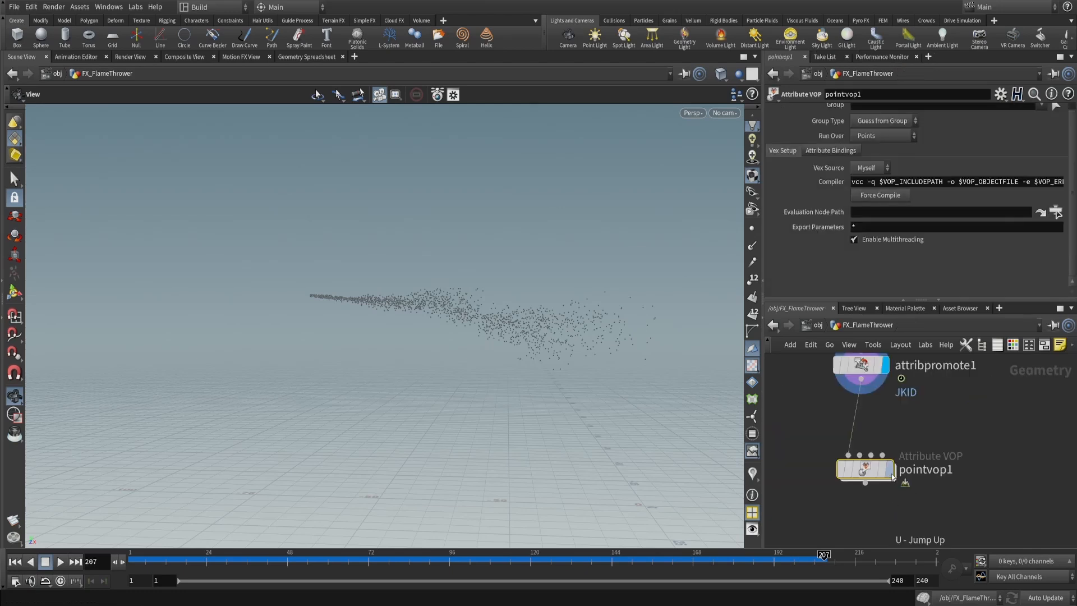
key(i)
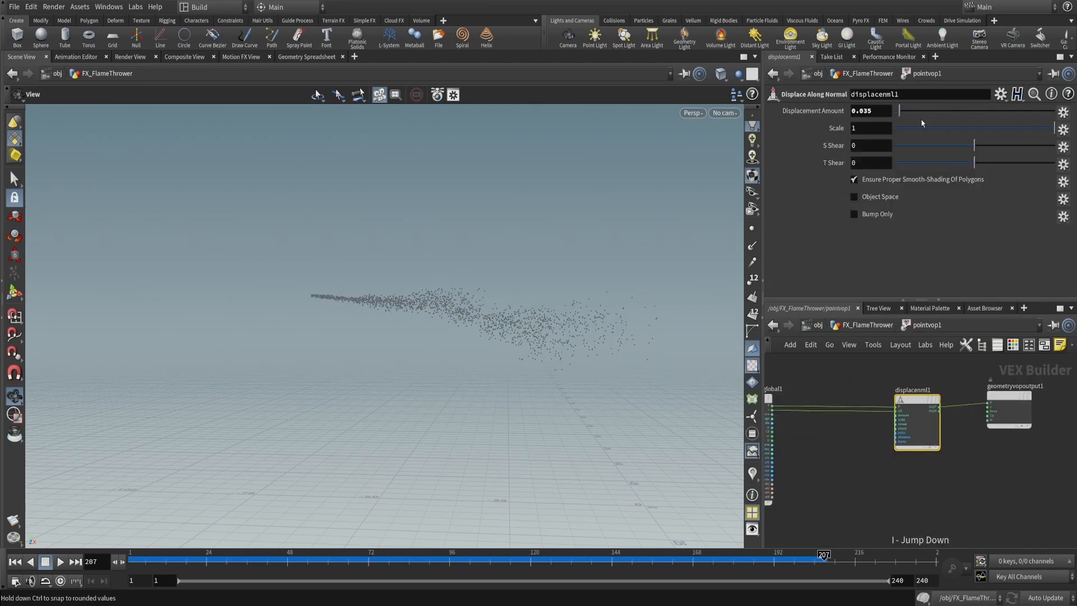
drag(922, 123, 856, 122)
middle_drag(839, 493, 875, 480)
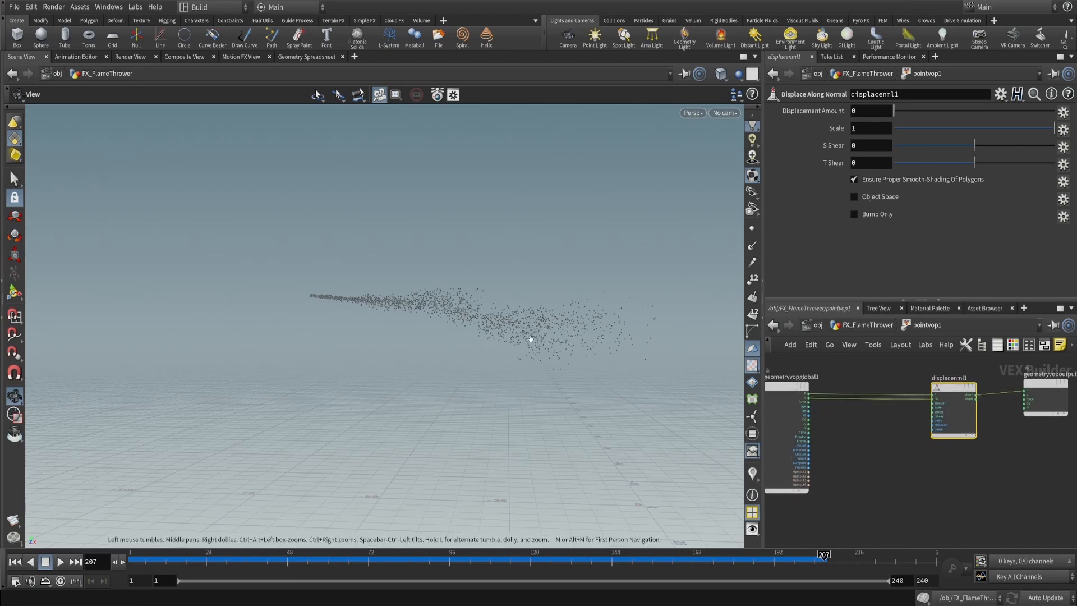
right_drag(531, 339, 584, 291)
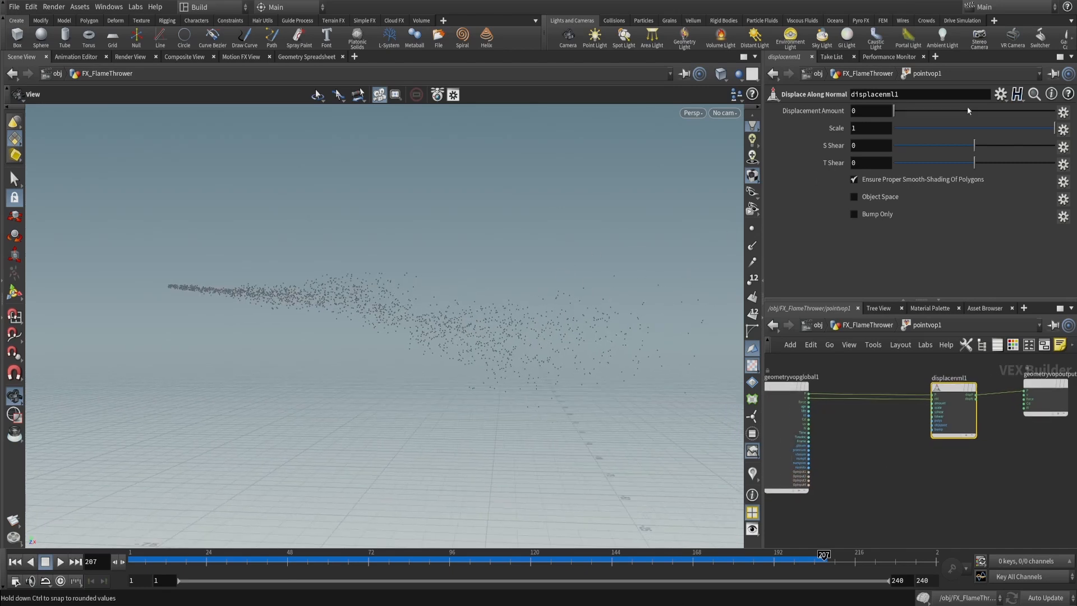
drag(910, 110, 870, 108)
middle_drag(885, 436, 874, 460)
Go up to the geometry network, display copy1 and set its Y translation to 7
key(u)
middle_drag(910, 409, 900, 534)
click(874, 401)
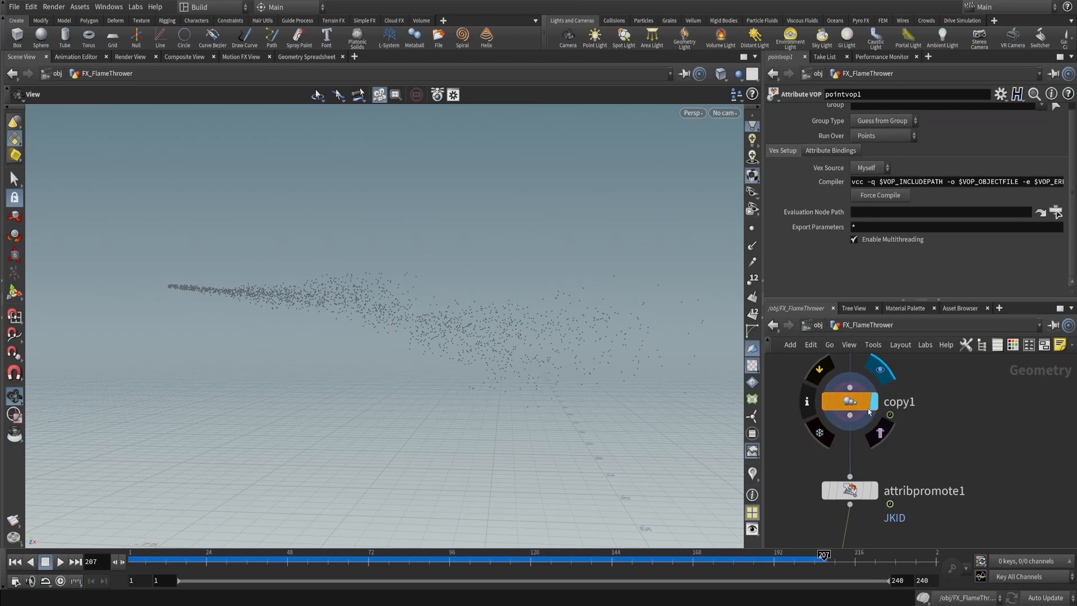
click(851, 401)
key(BackSpace)
text(7)
key(Return)
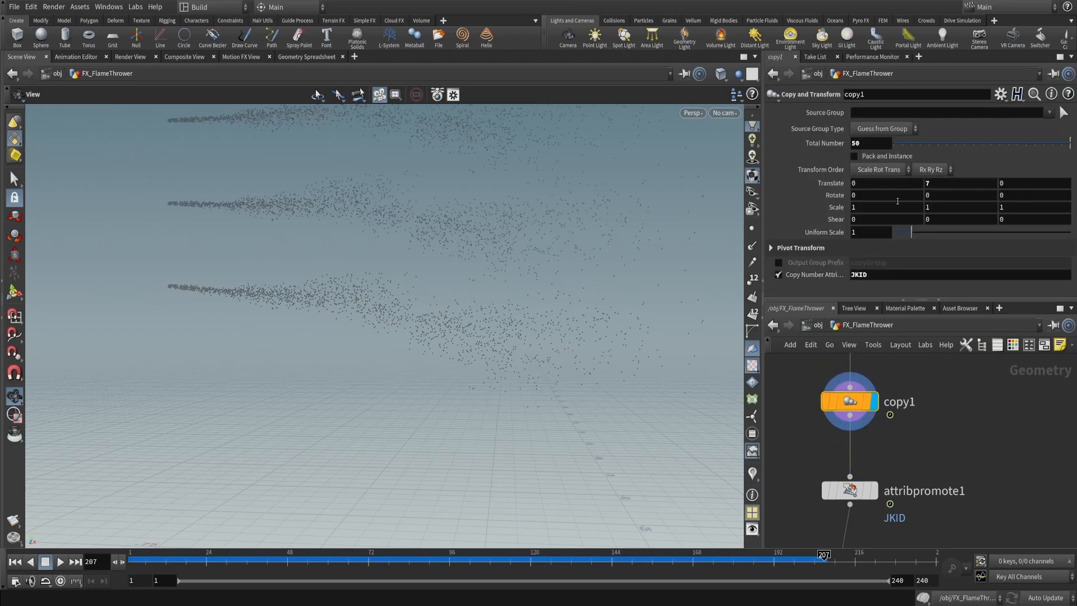
Inspect the vertically offset particle copies and reset copy1's Y translation to 0
middle_drag(545, 254, 536, 297)
right_drag(536, 297, 389, 461)
middle_drag(487, 112, 469, 171)
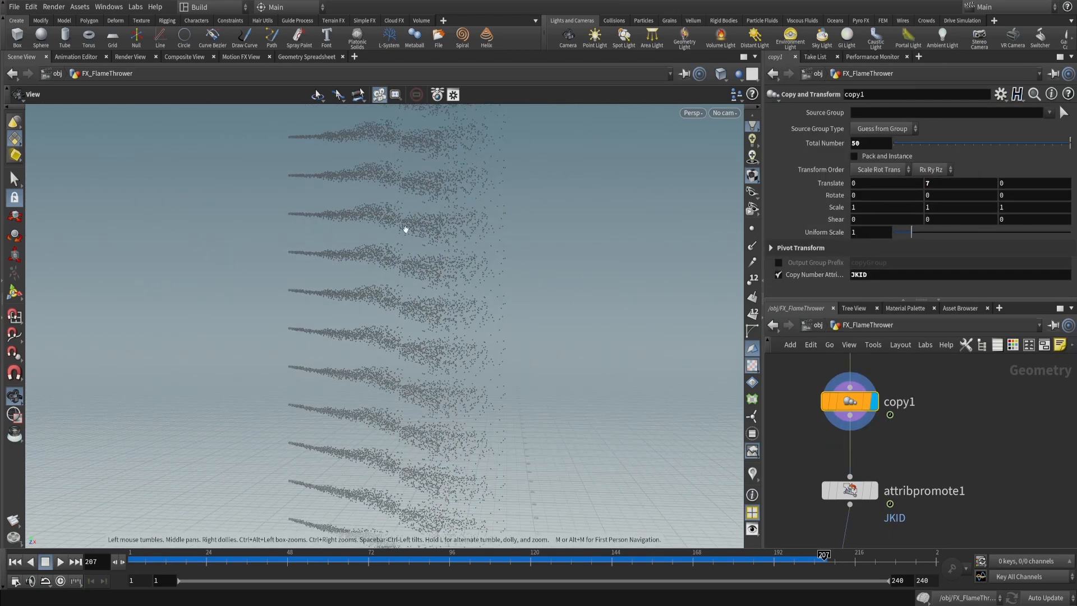
middle_drag(920, 399, 919, 381)
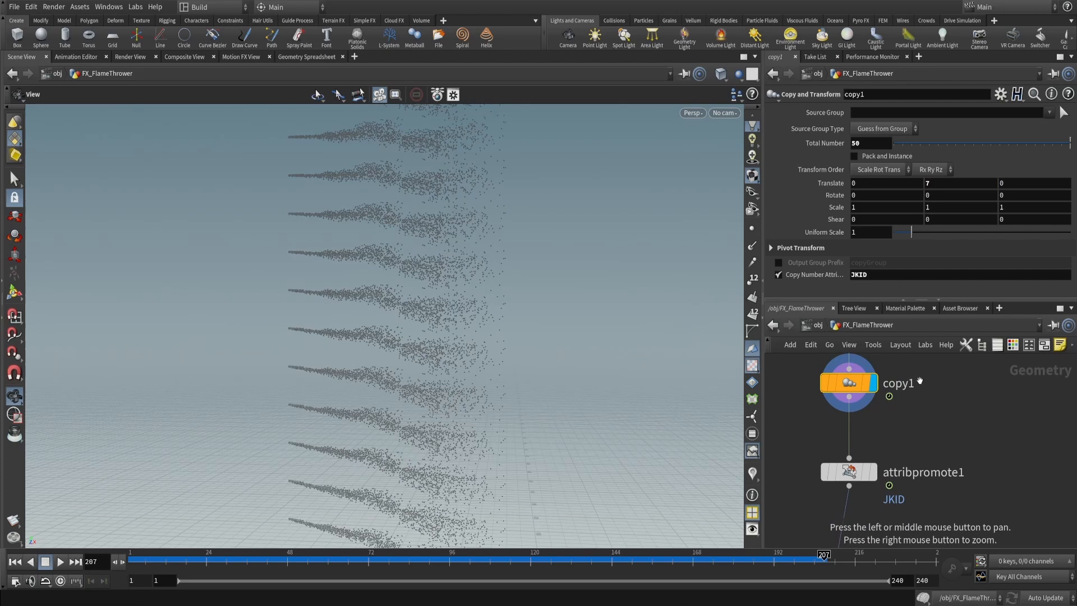
double_click(949, 182)
text(0)
key(Return)
Enter pointvop1 and set the displace node's Displacement Amount to 1
middle_drag(969, 532, 995, 387)
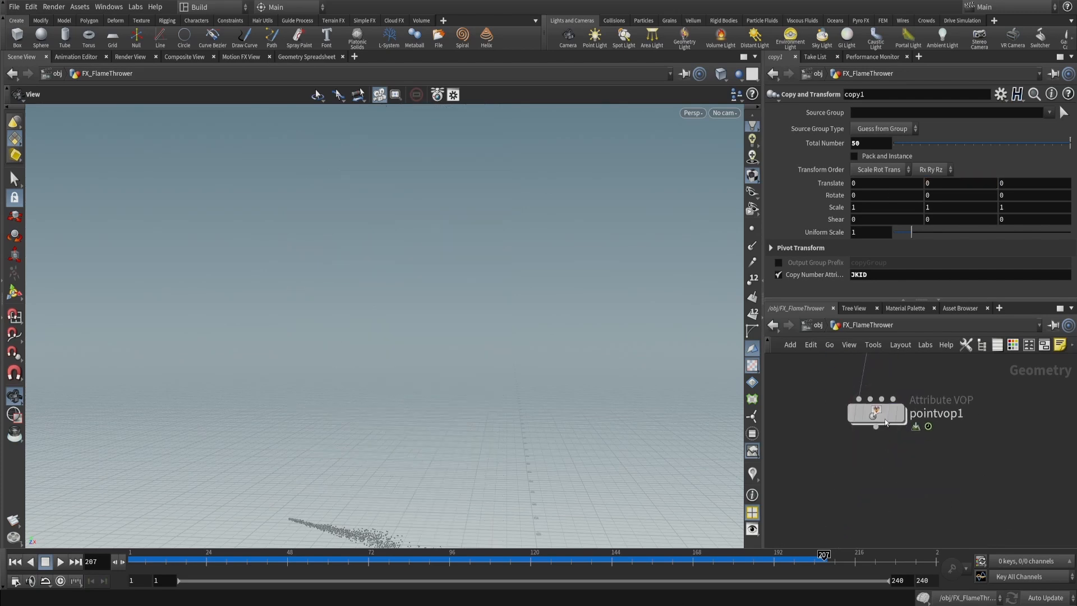
double_click(890, 425)
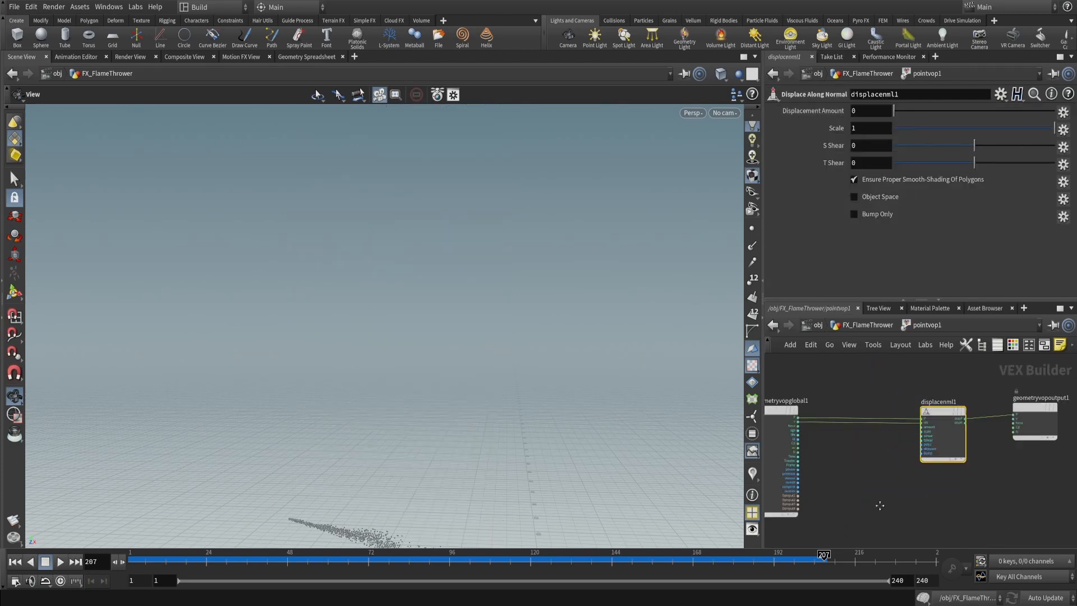
middle_drag(879, 505, 880, 497)
middle_drag(666, 233, 739, 175)
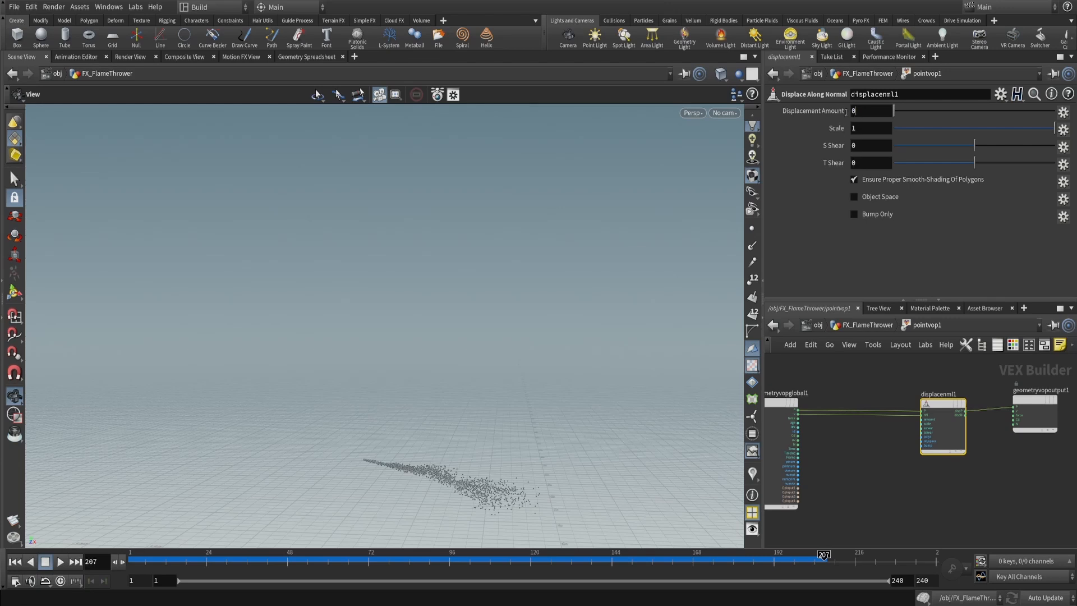
text(1)
key(Return)
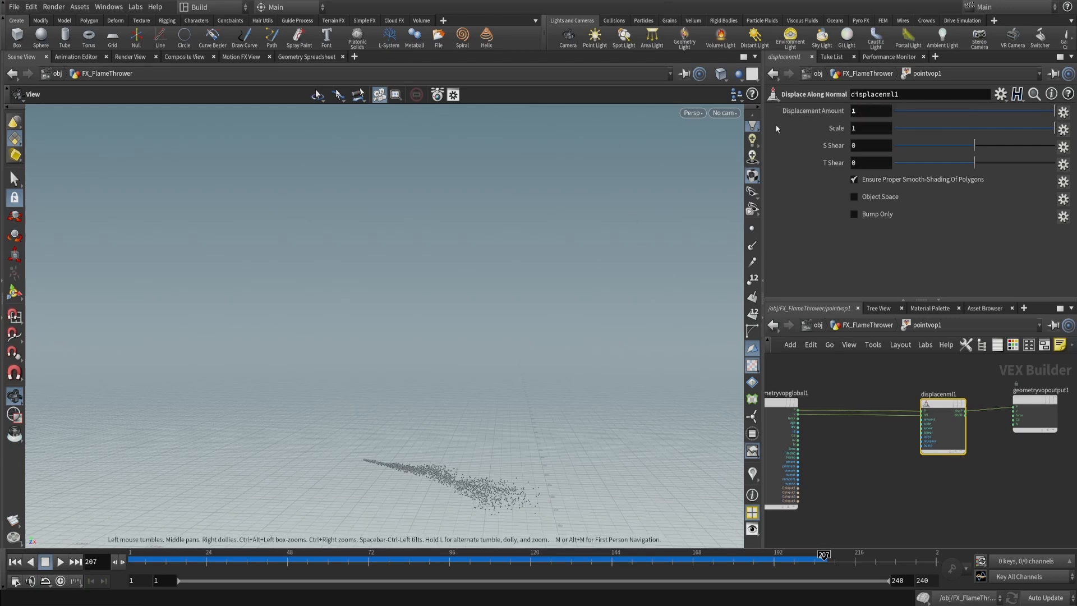
middle_drag(836, 515, 816, 489)
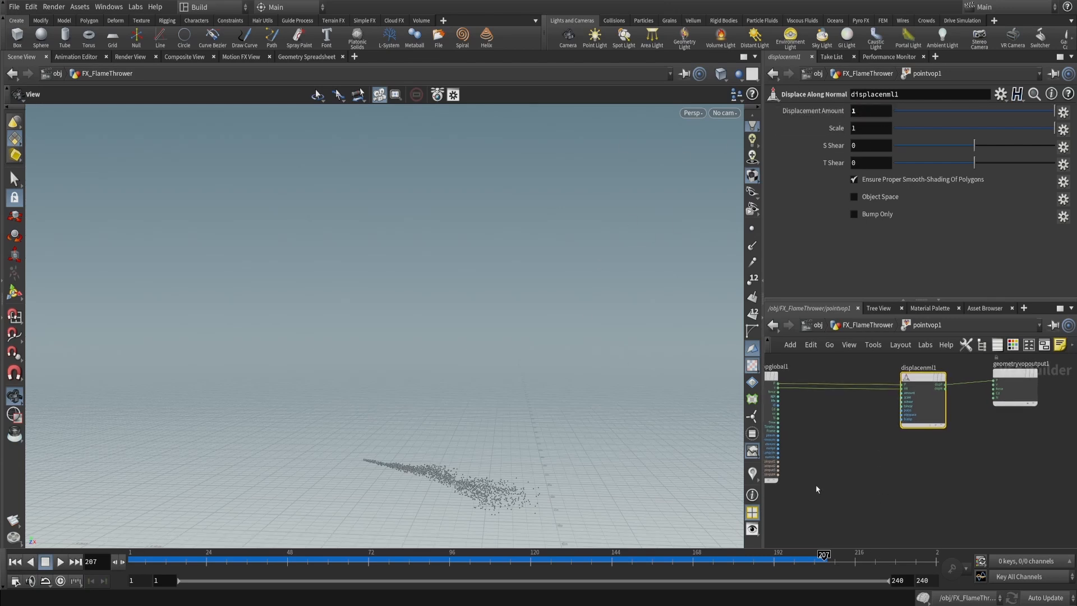
Switch to Paint and sketch a small red circle with the number 50 written above it
key(alt+Tab)
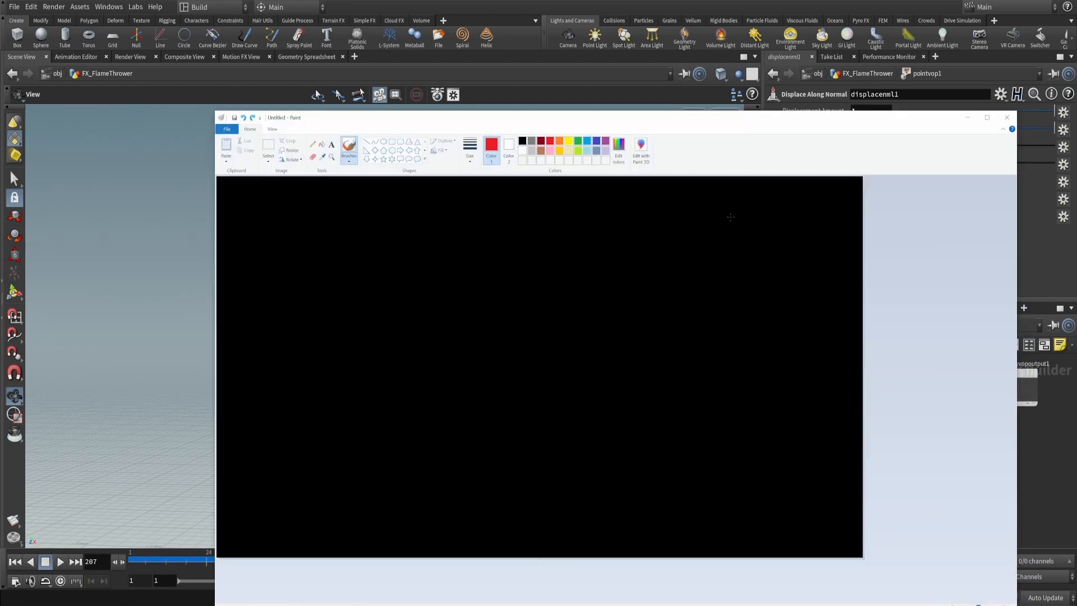
drag(623, 118, 765, 95)
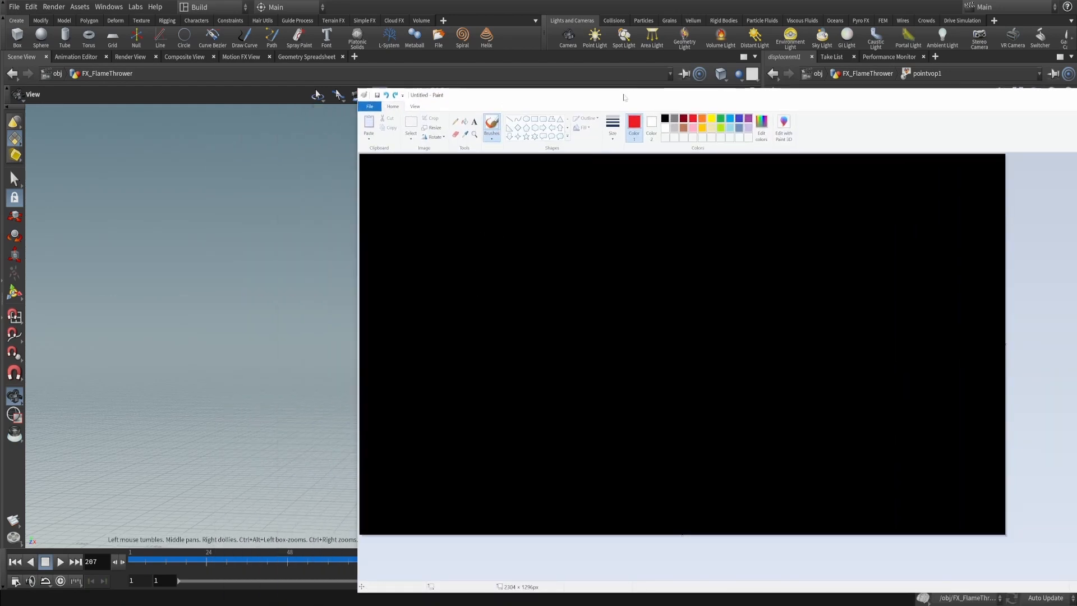
mouse_move(624, 97)
mouse_down()
mouse_move(731, 327)
mouse_move(590, 126)
mouse_up()
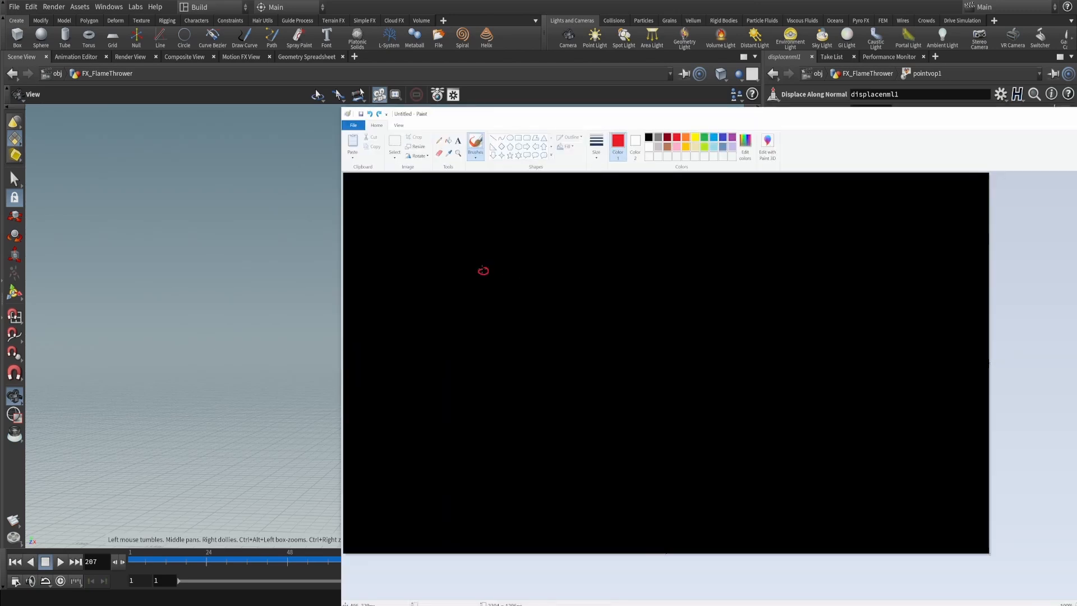
drag(707, 122, 688, 118)
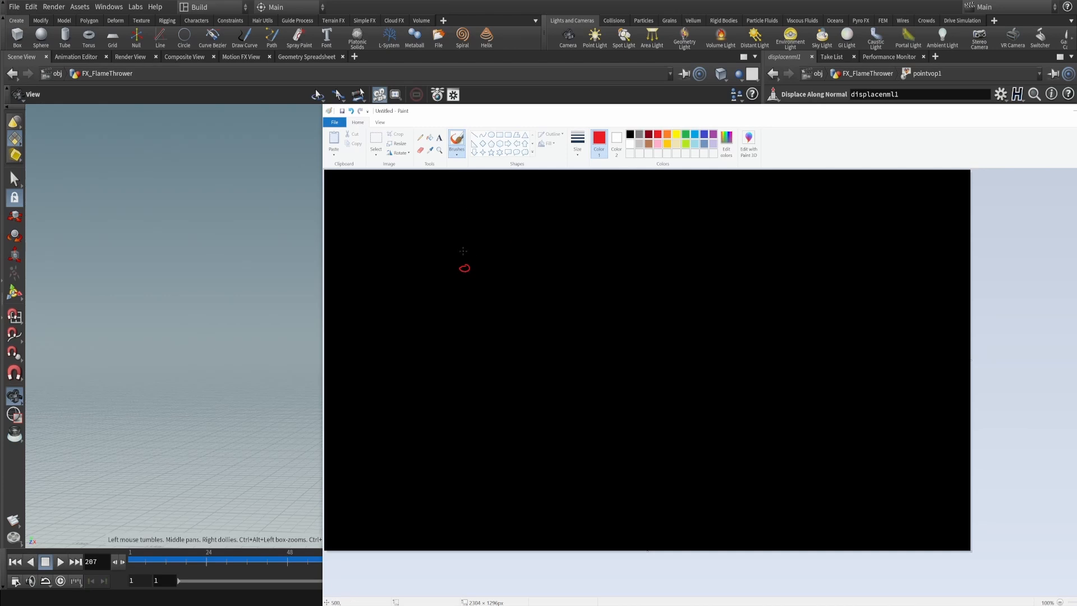
mouse_move(457, 183)
mouse_down()
mouse_move(450, 194)
mouse_move(474, 185)
mouse_up()
drag(673, 115, 617, 111)
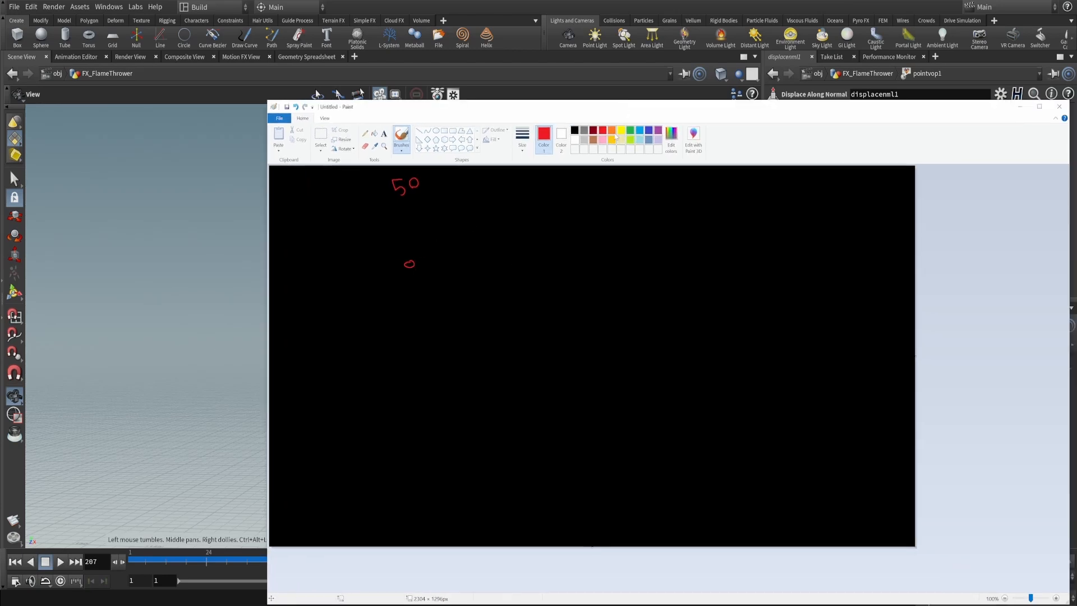
Draw an orange arrow labelled v from the red circle to a second red circle and ring the number 50
click(613, 132)
mouse_move(417, 263)
mouse_down()
mouse_move(482, 260)
mouse_move(464, 276)
mouse_up()
click(602, 132)
drag(486, 261, 487, 267)
mouse_move(392, 170)
mouse_down()
mouse_move(419, 170)
mouse_move(391, 205)
mouse_move(395, 168)
mouse_up()
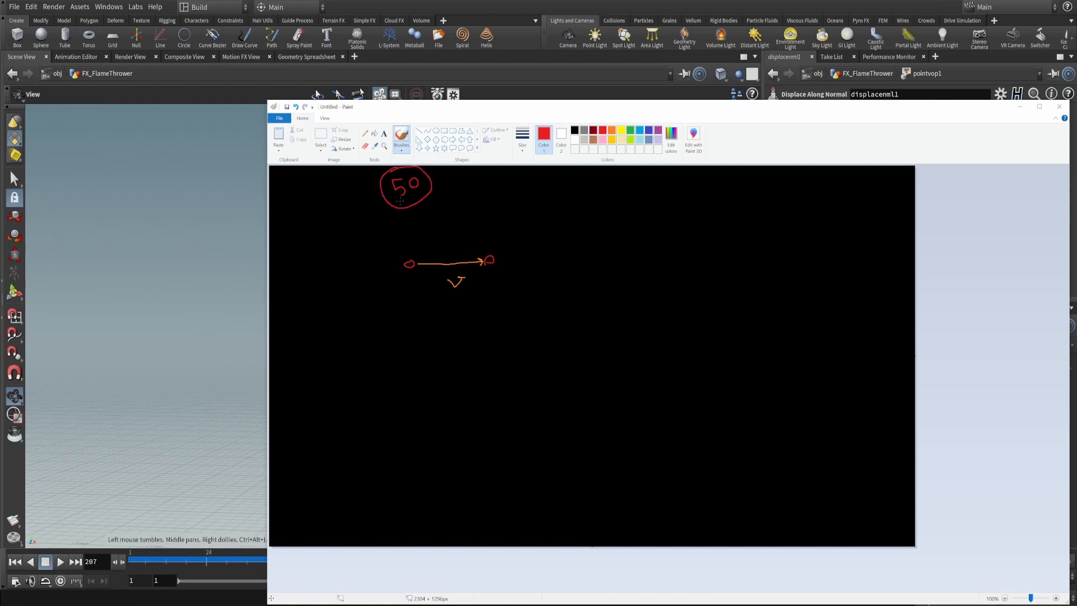
Draw a curved red arrow from the ringed 50 to the second red circle
mouse_move(603, 115)
mouse_down()
mouse_move(444, 283)
mouse_move(394, 225)
mouse_up()
drag(680, 232, 915, 147)
mouse_move(462, 216)
mouse_down()
mouse_move(491, 220)
mouse_move(512, 264)
mouse_move(522, 255)
mouse_up()
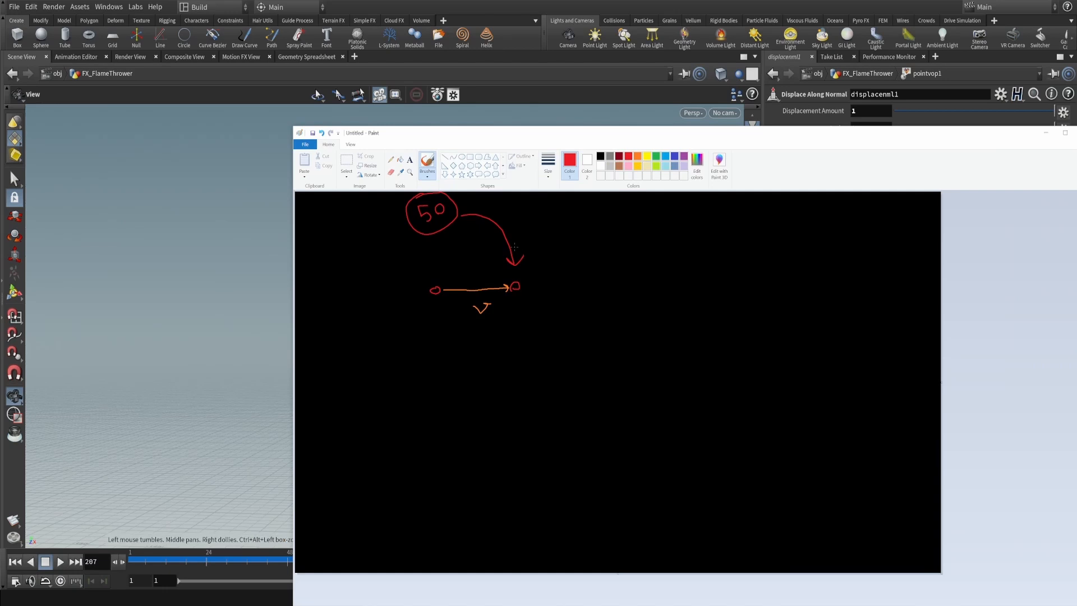
mouse_move(679, 144)
mouse_down()
mouse_move(654, 246)
mouse_move(608, 307)
mouse_up()
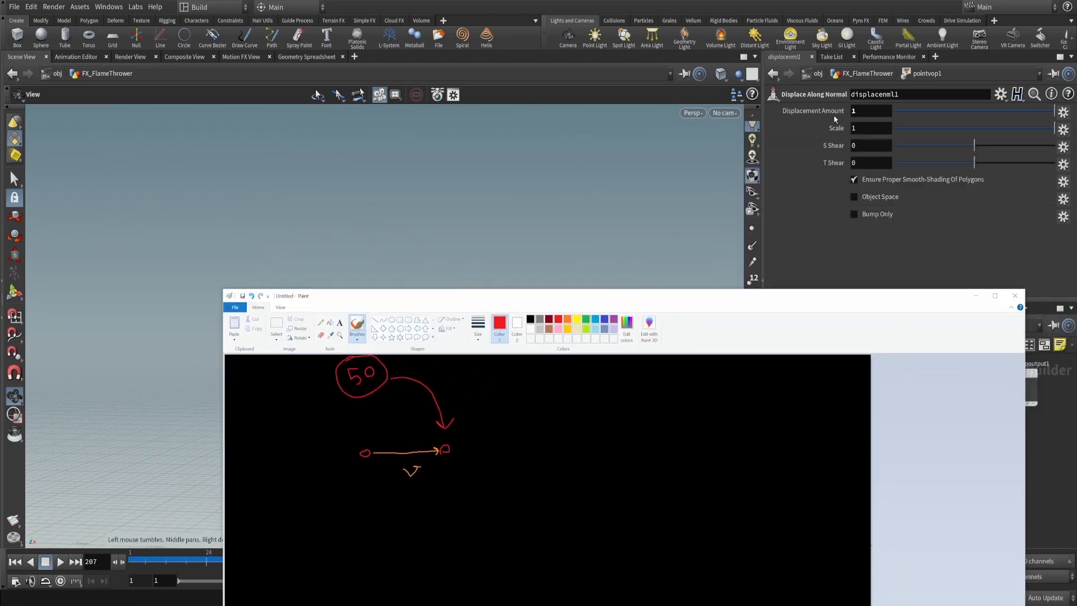
drag(771, 302, 884, 147)
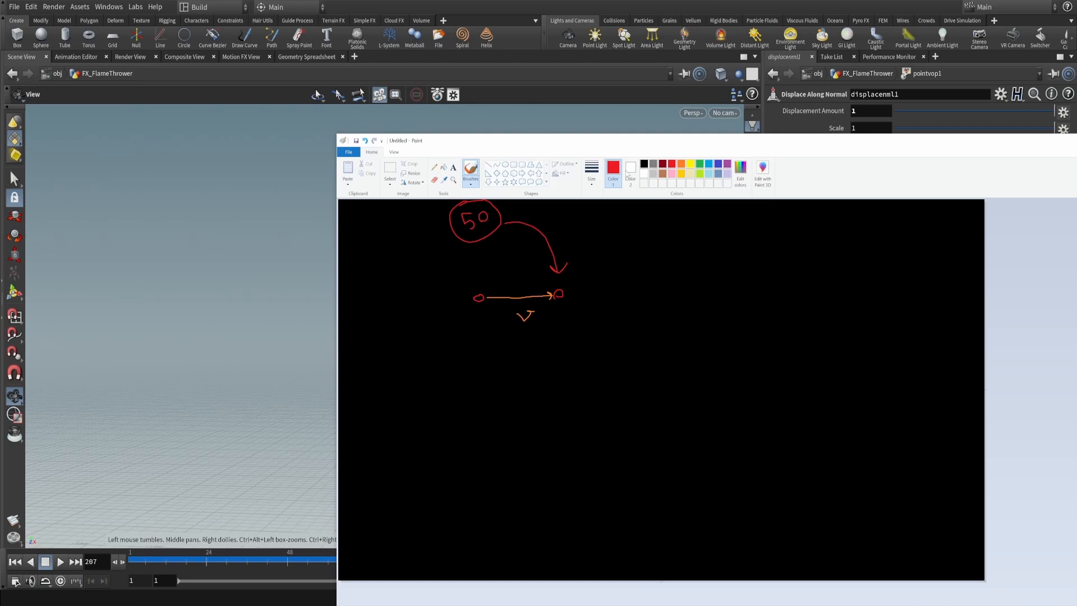
Draw a row of small blue circles along the v arrow, with downward arrows labelled 0,1 and 0,5
click(717, 163)
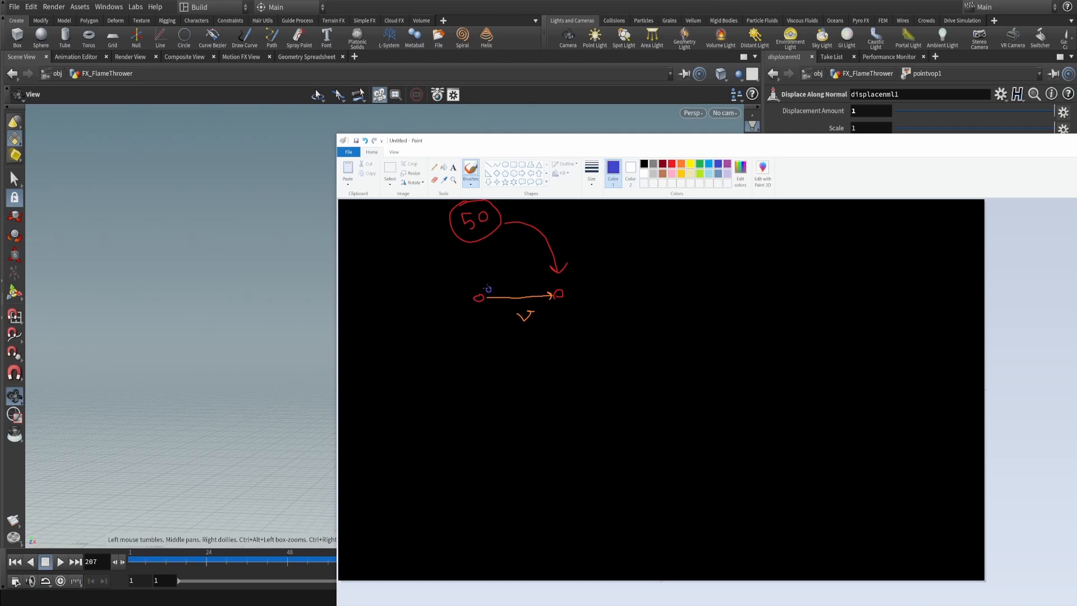
drag(498, 287, 506, 292)
mouse_move(485, 300)
mouse_down()
mouse_move(462, 361)
mouse_move(478, 369)
mouse_up()
mouse_move(517, 295)
mouse_down()
mouse_move(523, 349)
mouse_move(508, 372)
mouse_move(514, 388)
mouse_move(529, 387)
mouse_up()
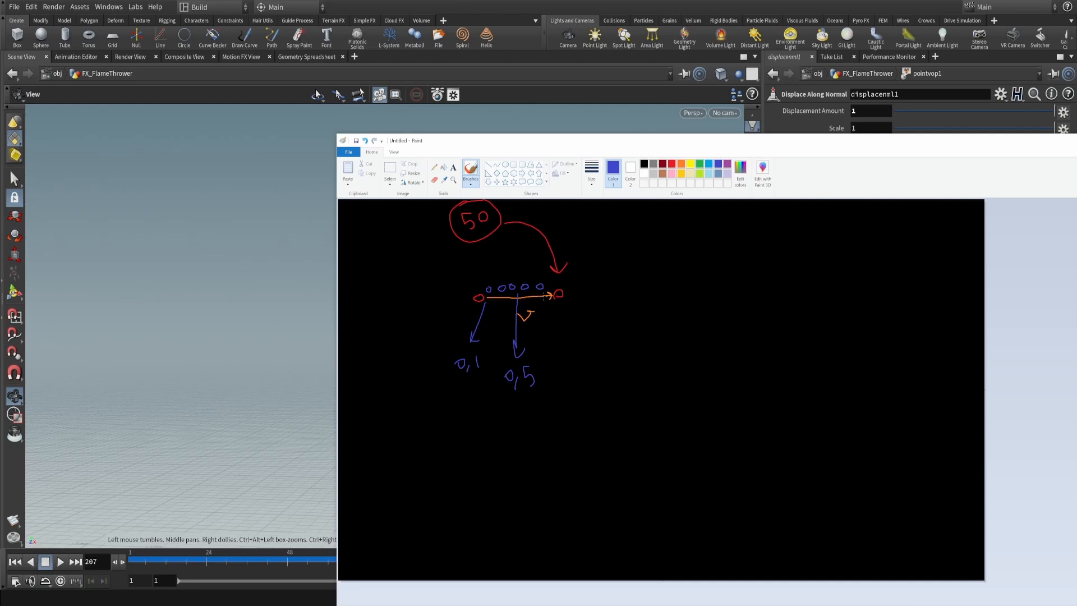
Add a third blue arrow labelled 0,9 near the end of the row and outline all three values together
drag(555, 317, 588, 362)
mouse_move(590, 342)
mouse_down()
mouse_move(581, 364)
mouse_move(611, 386)
mouse_move(626, 361)
mouse_move(619, 385)
mouse_up()
mouse_move(456, 350)
mouse_down()
mouse_move(535, 365)
mouse_move(620, 343)
mouse_move(637, 399)
mouse_move(502, 404)
mouse_move(449, 352)
mouse_up()
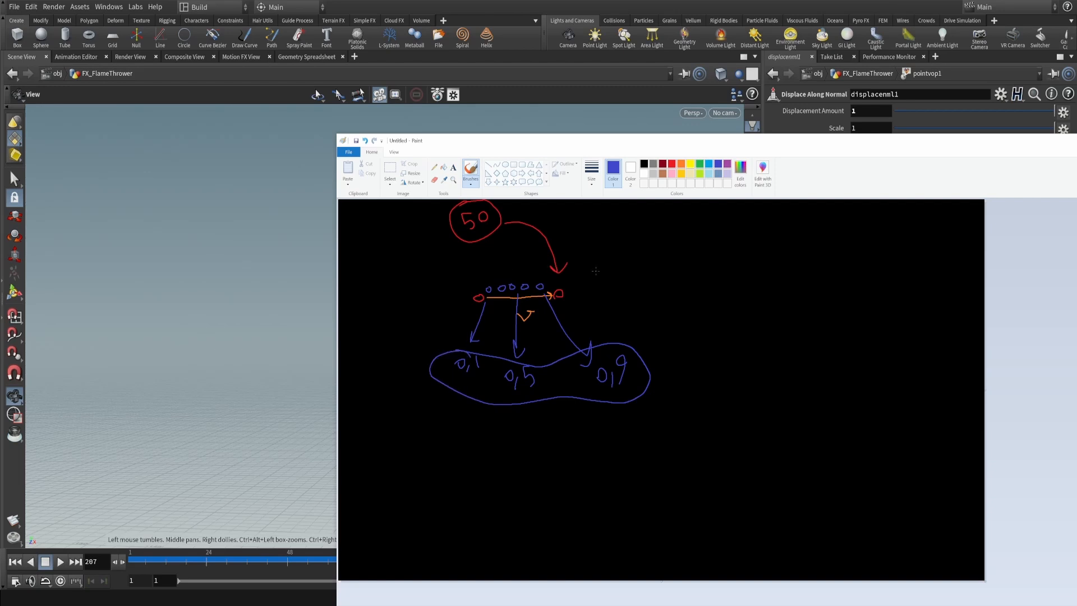
Return to Houdini, go up to the FX_FlameThrower network and select copy1 to review its settings
mouse_move(748, 139)
mouse_down()
mouse_move(423, 288)
mouse_move(286, 238)
mouse_up()
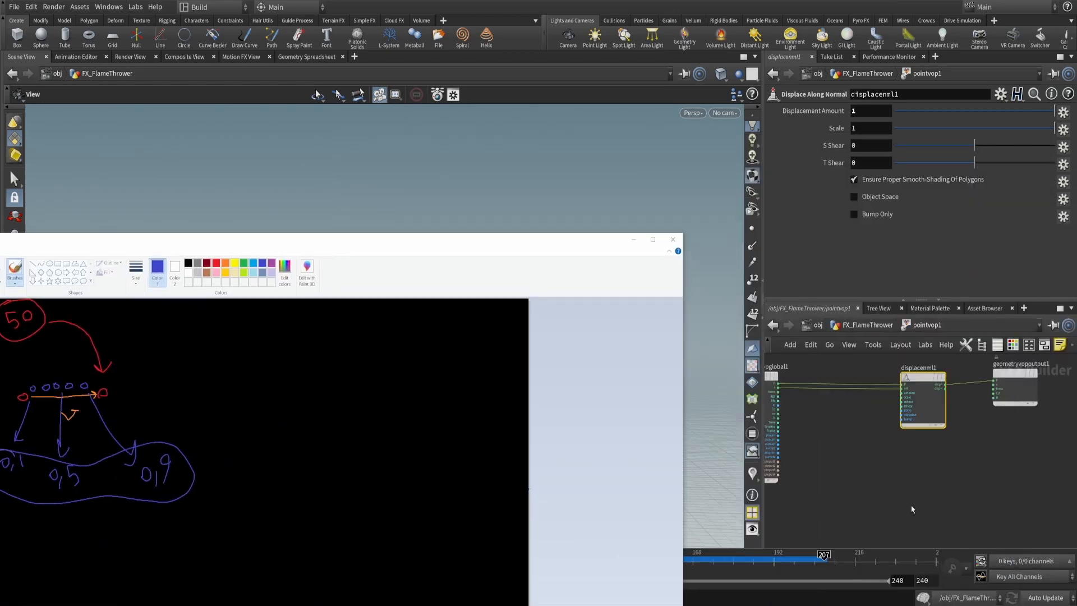
mouse_move(895, 456)
middle_down()
mouse_move(886, 476)
mouse_move(913, 486)
mouse_move(937, 397)
middle_up()
key(u)
scroll(909, 470, down, 6)
scroll(914, 489, up, 5)
click(874, 466)
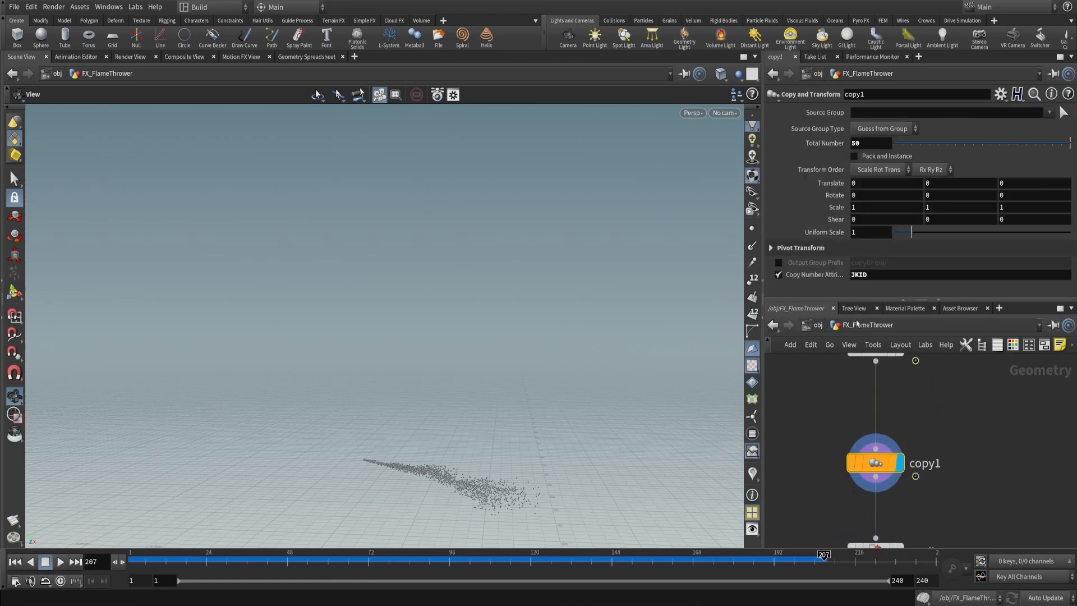
Switch back to Paint and number the row of circles in green with 0, 1, 2, 48 and 49
key(alt+Tab)
drag(541, 255, 986, 193)
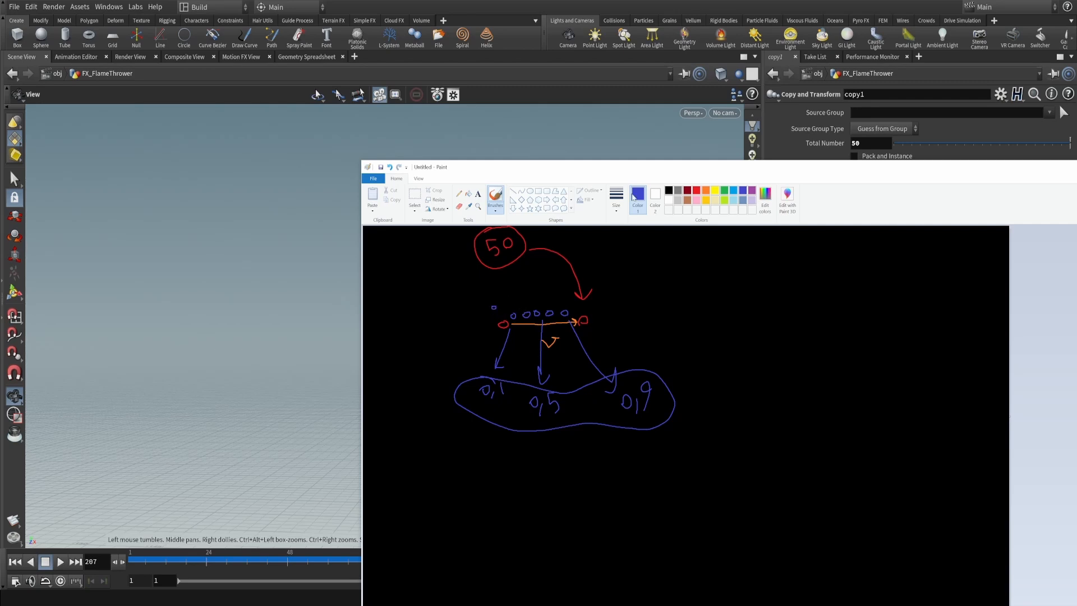
click(724, 190)
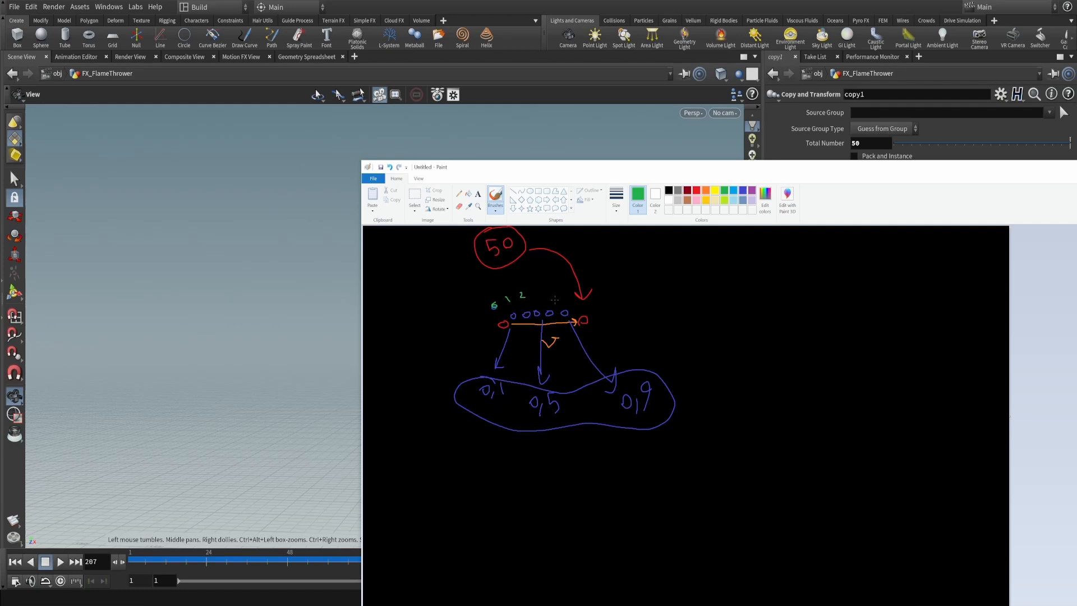
drag(593, 292, 598, 299)
drag(595, 293, 602, 310)
drag(568, 284, 575, 289)
drag(740, 167, 708, 152)
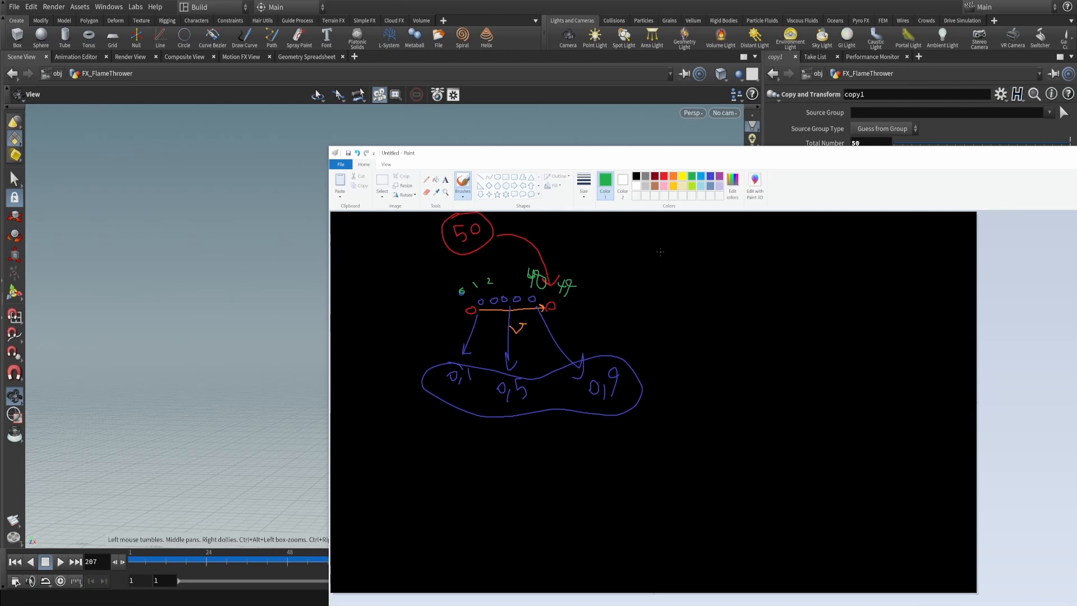
Write a boxed range 0 — 49 in green with an arrow leading down to a boxed range 0 — 1
mouse_move(672, 252)
mouse_down()
mouse_move(752, 266)
mouse_move(769, 247)
mouse_move(769, 259)
mouse_up()
mouse_move(660, 228)
mouse_down()
mouse_move(779, 226)
mouse_move(803, 274)
mouse_move(646, 231)
mouse_up()
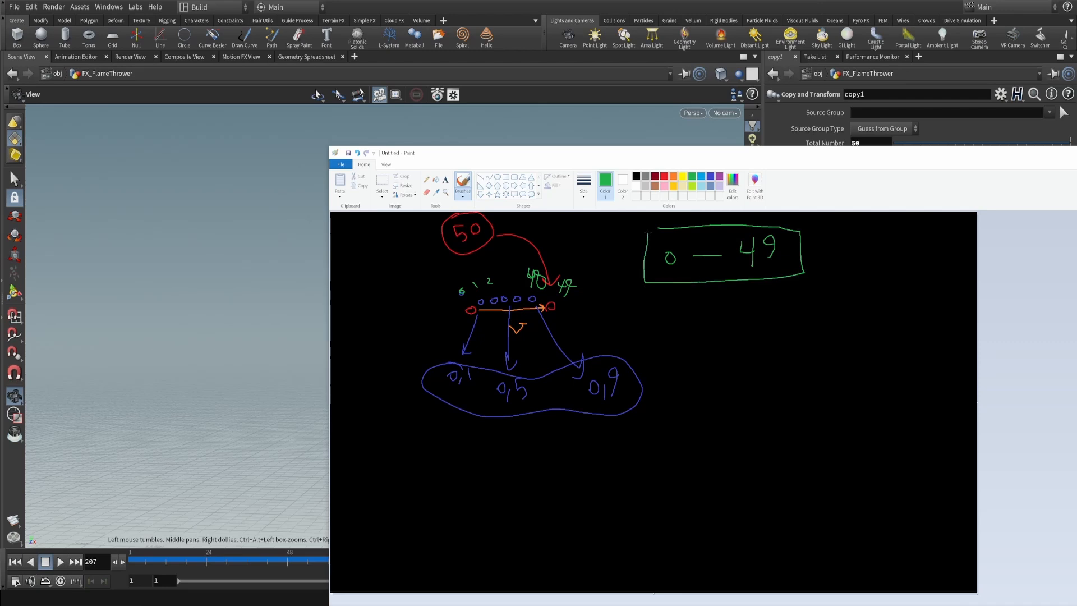
mouse_move(711, 283)
mouse_down()
mouse_move(707, 323)
mouse_move(730, 315)
mouse_up()
drag(678, 359, 680, 362)
drag(701, 363, 732, 357)
drag(735, 343, 739, 377)
drag(664, 342, 779, 338)
mouse_move(780, 338)
mouse_down()
mouse_move(787, 370)
mouse_move(658, 342)
mouse_up()
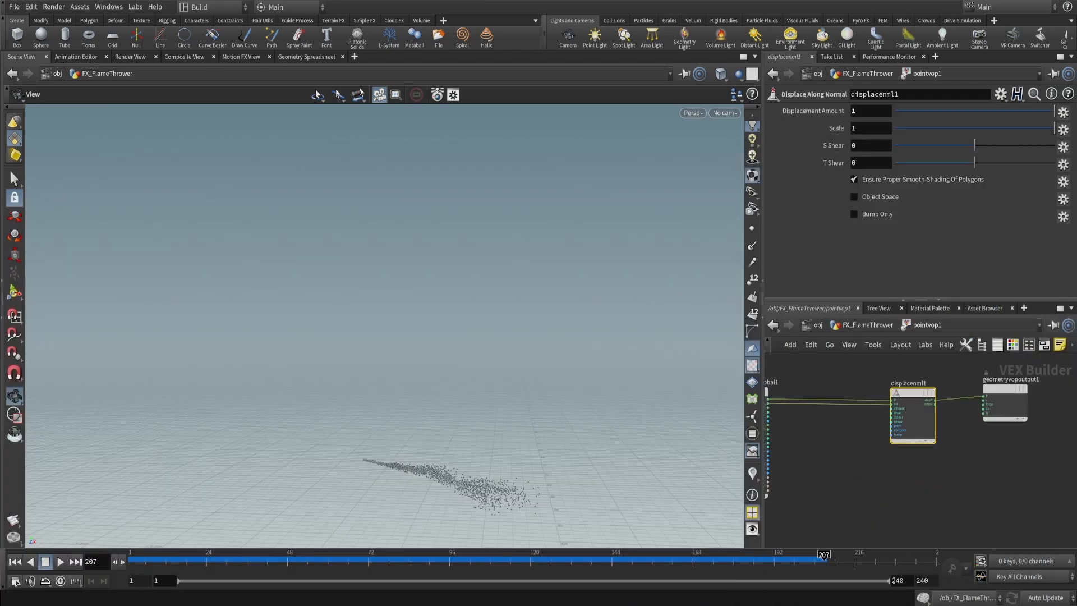
Switch to Paint to review the sketch of the 0–49 to 0–1 remapping, and return to Houdini
key(alt+Tab)
drag(453, 204, 763, 175)
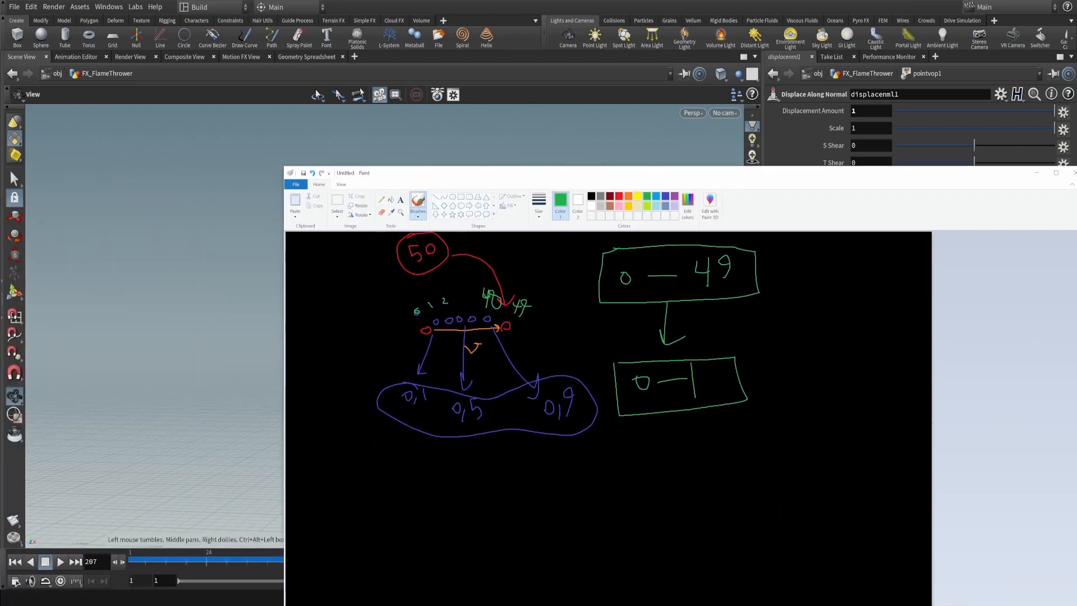
click(857, 68)
Add a Bind node inside pointvop1 and set its attribute name to JKID
middle_drag(876, 481, 942, 478)
key(Tab)
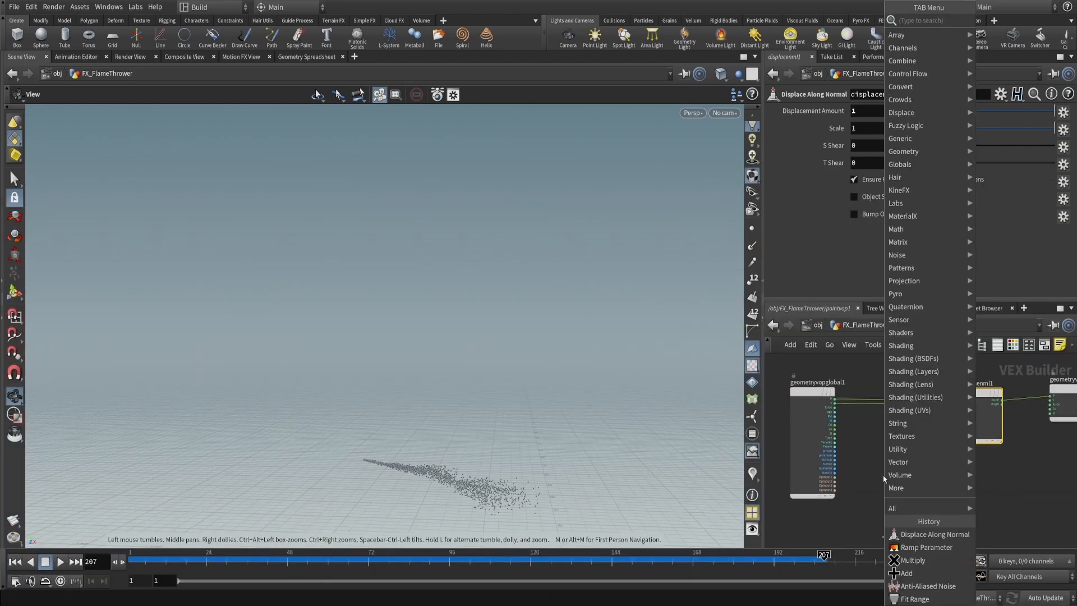
text(bin)
key(Return)
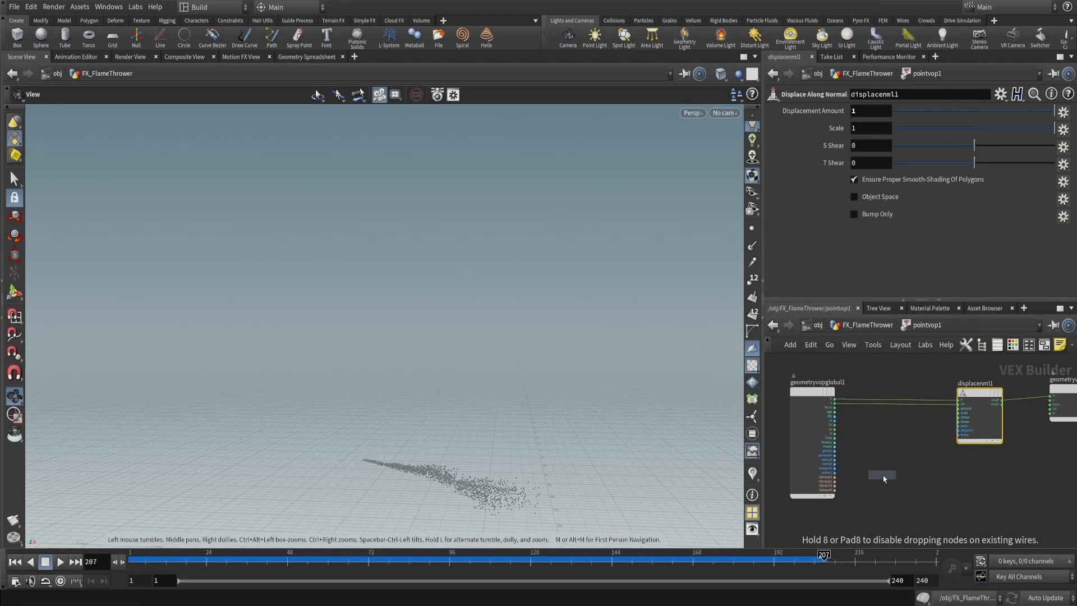
click(883, 479)
click(895, 110)
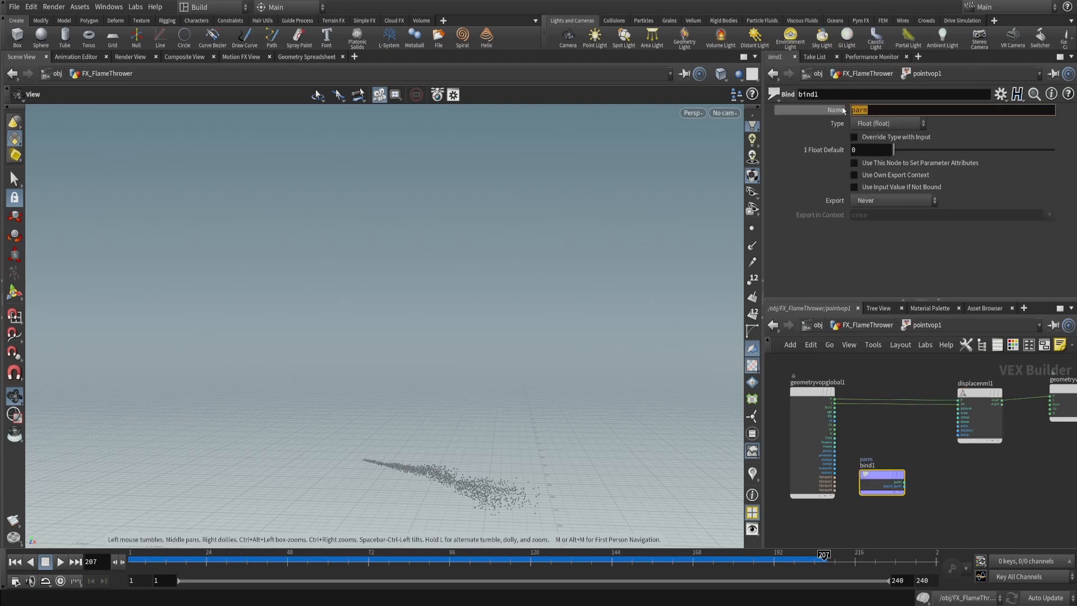
text(JKID)
key(Return)
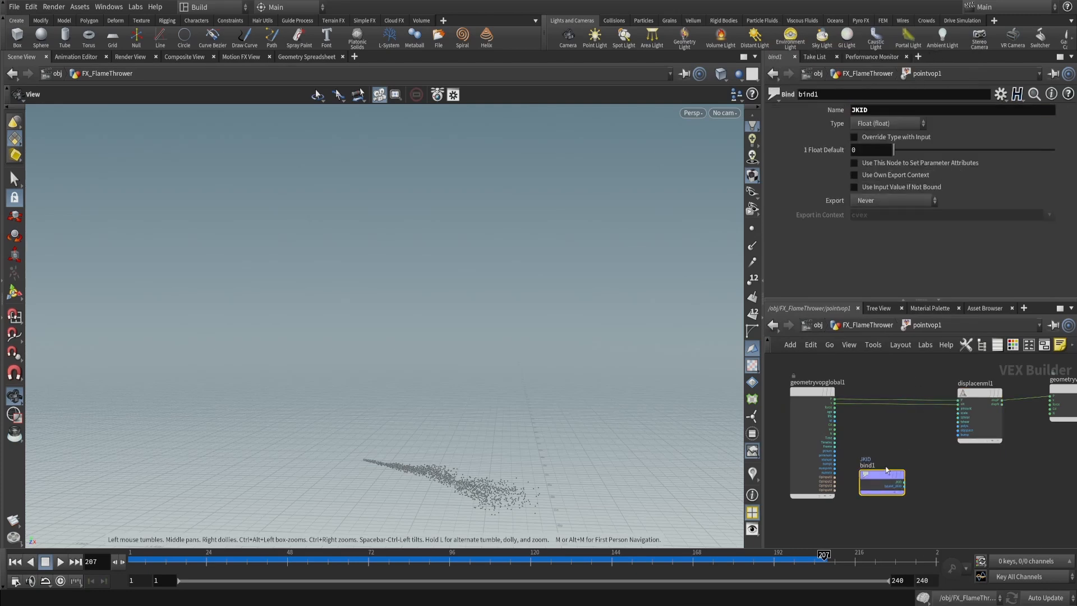
Add a Fit Range node fed by the JKID output of the Bind node
middle_drag(958, 485, 860, 463)
click(810, 461)
key(Tab)
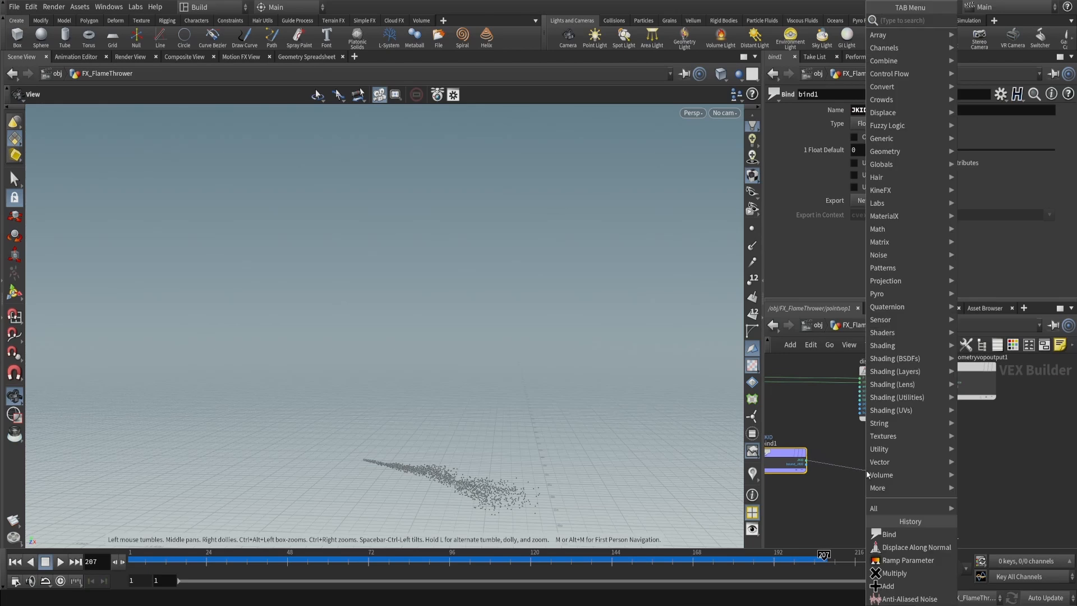
text(fit)
key(Return)
click(866, 476)
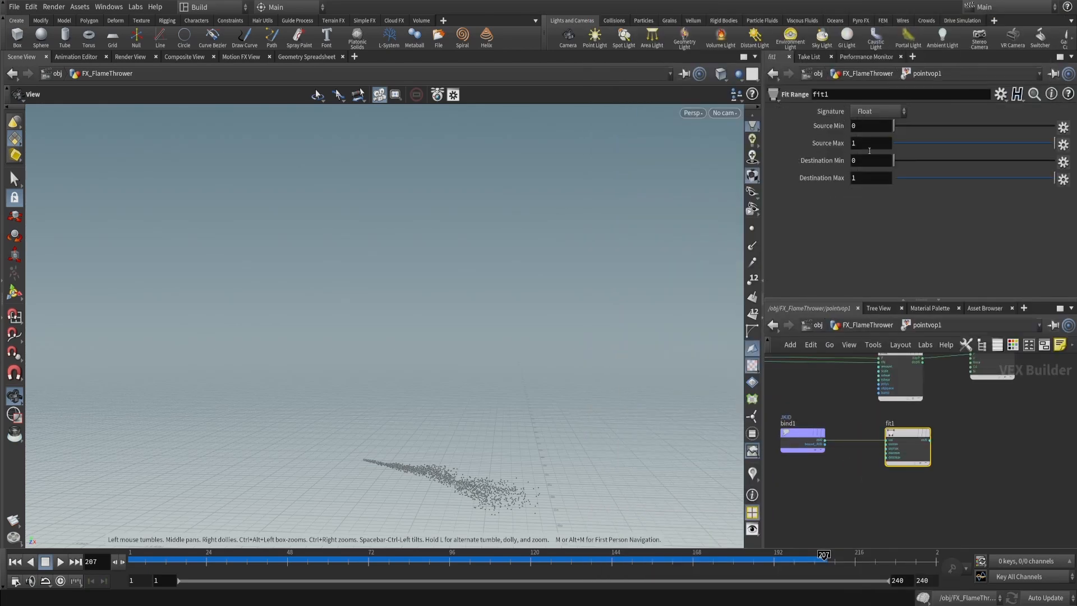
Promote the Fit Range node's source maximum to a parameter and go up to the FX_FlameThrower network
scroll(881, 465, up, 2)
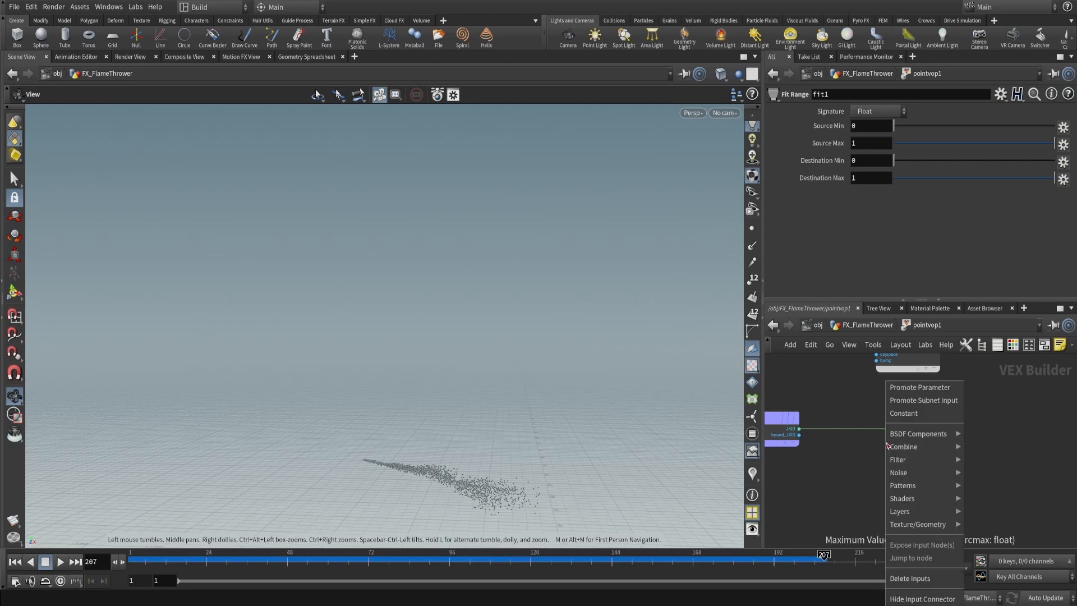
right_click(888, 444)
click(911, 388)
key(u)
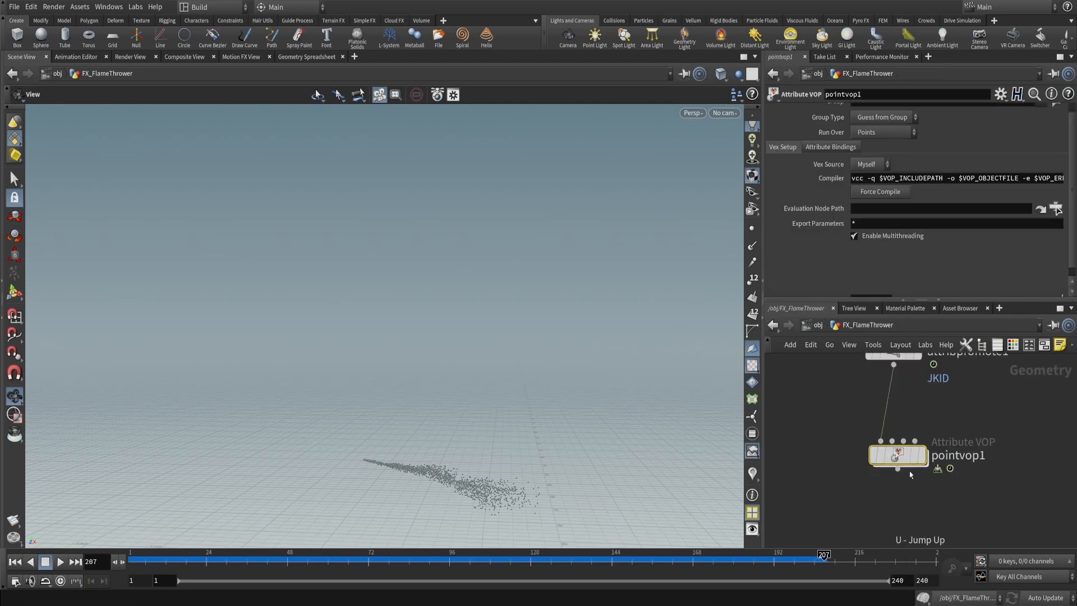
key(i)
key(u)
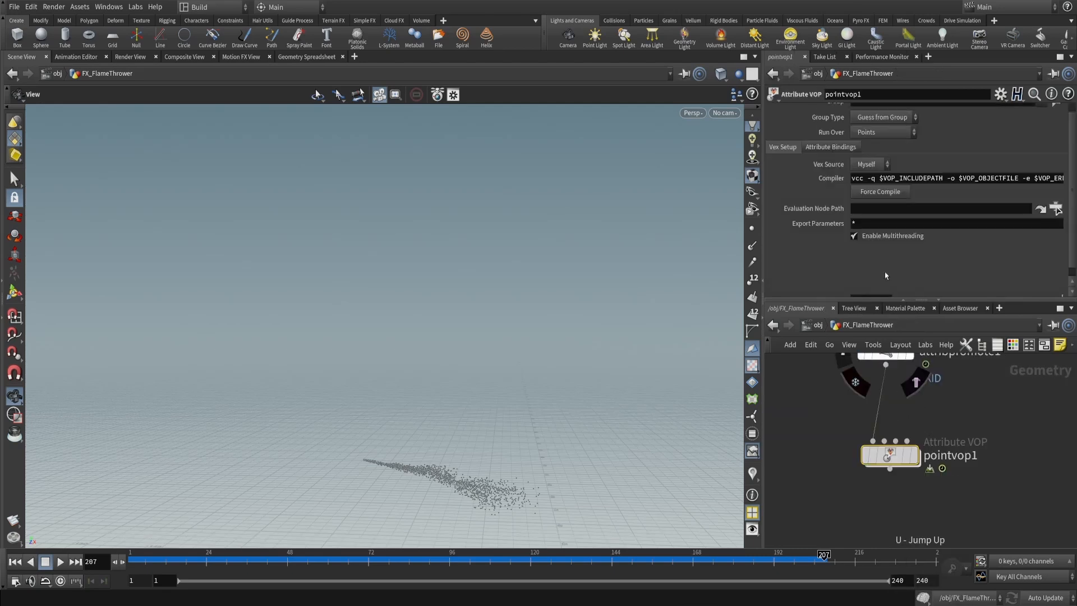
Link pointvop1's promoted source maximum to the Total Number of copy1 with a relative reference
scroll(840, 260, down, 1)
scroll(949, 411, down, 4)
middle_drag(950, 411, 908, 467)
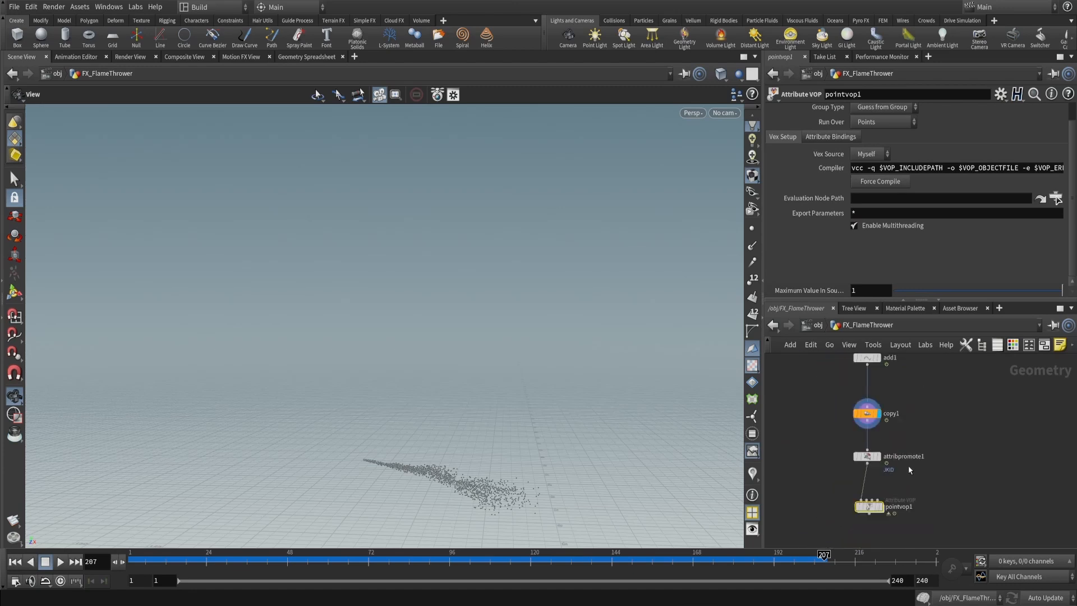
scroll(908, 457, up, 2)
click(844, 417)
right_click(870, 143)
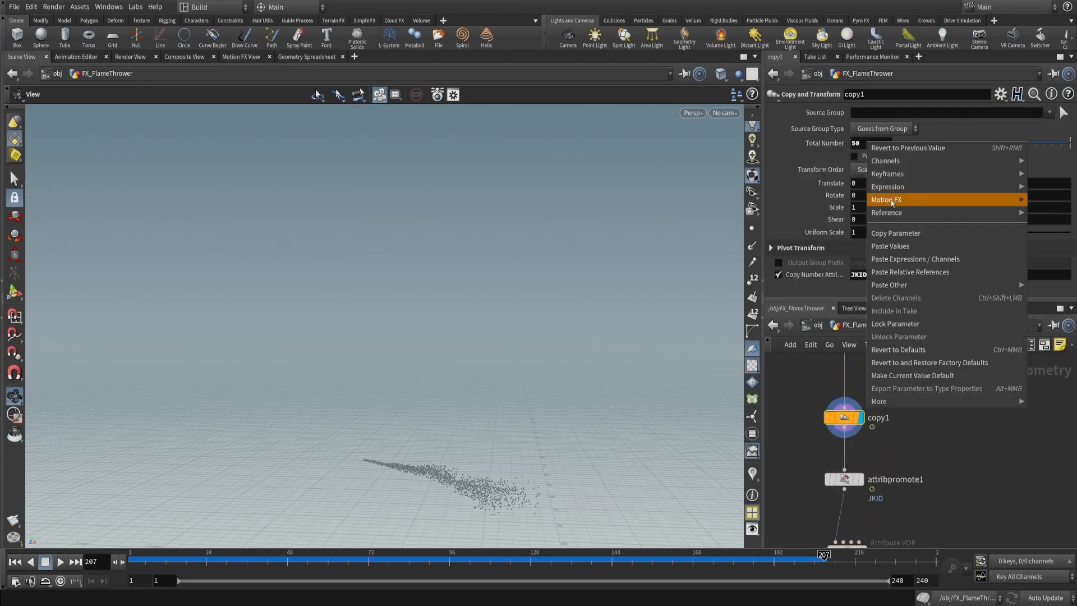
click(896, 235)
middle_drag(945, 480, 980, 391)
click(883, 462)
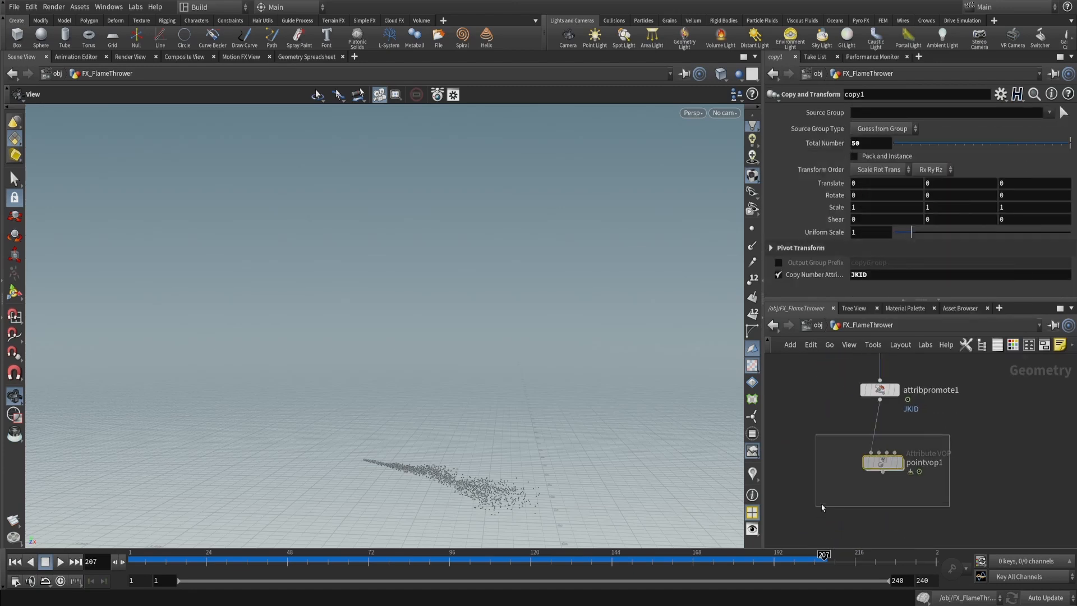
right_click(867, 290)
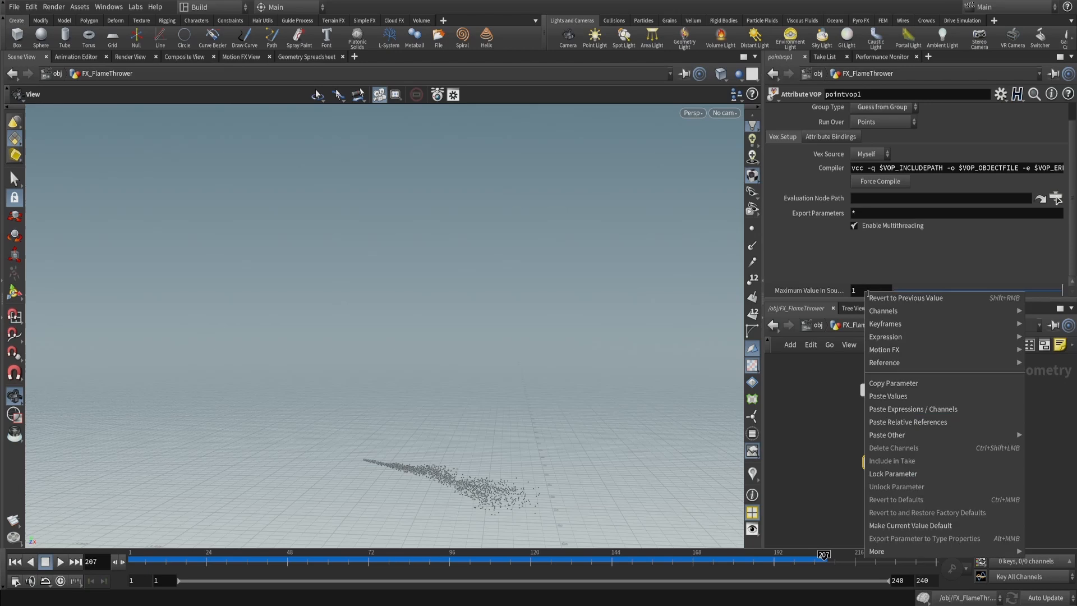
click(917, 425)
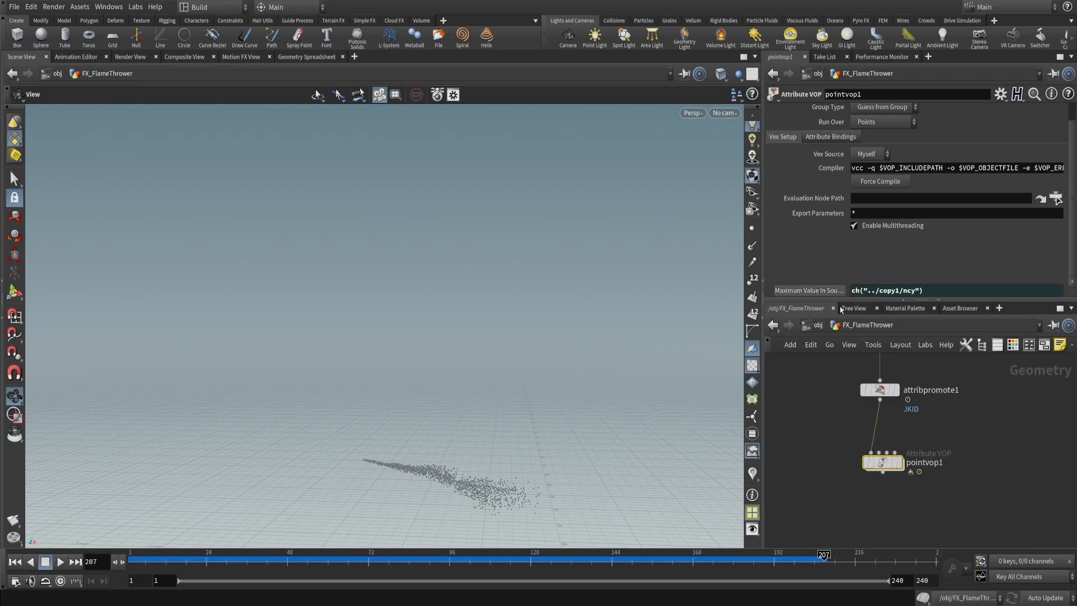
click(829, 291)
Display pointvop1, spread out the nodes inside it and connect the Fit Range output to the amount input of displacenml1
double_click(899, 461)
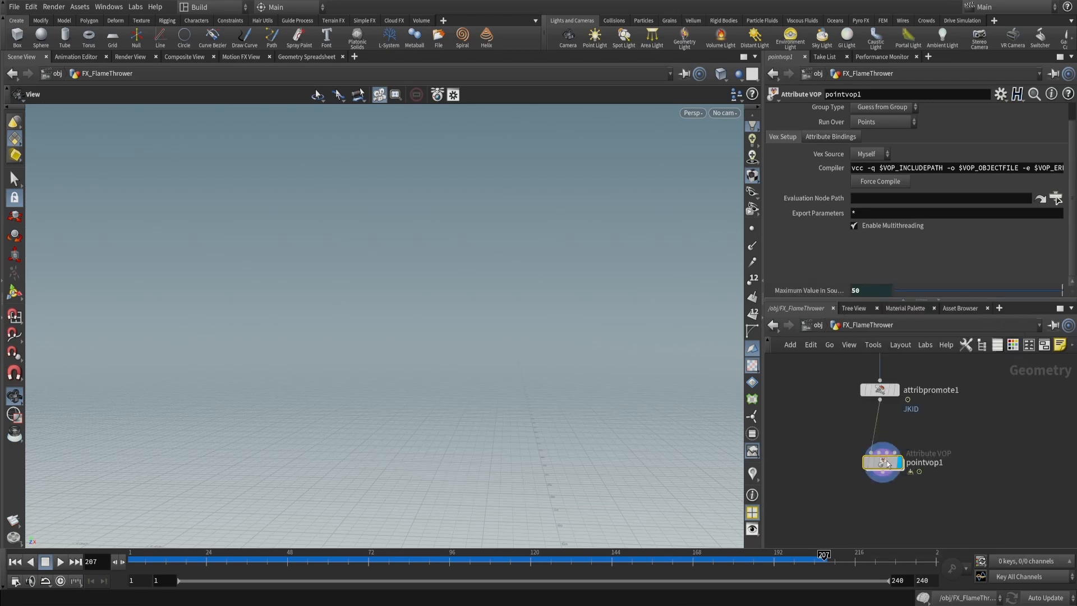
drag(937, 432, 871, 462)
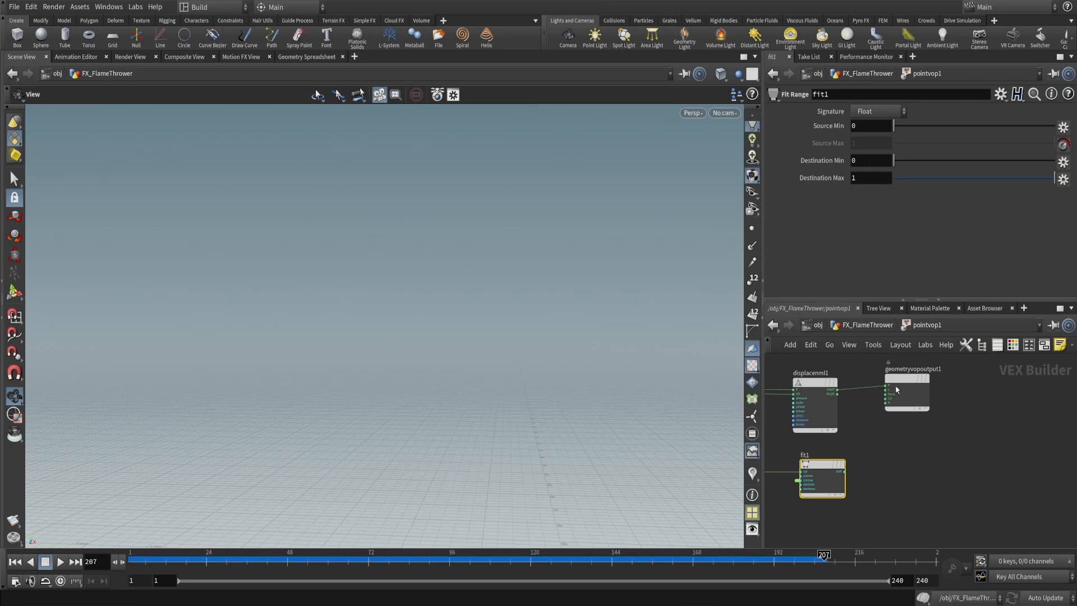
drag(894, 384, 1013, 388)
drag(830, 391, 891, 383)
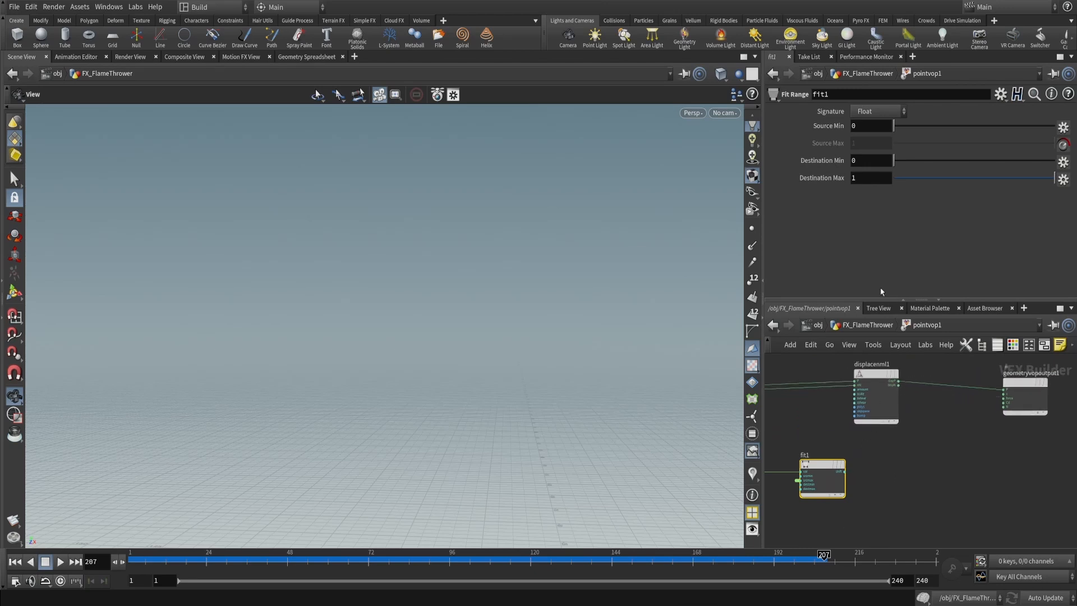
middle_drag(911, 424, 906, 530)
scroll(880, 460, up, 1)
click(880, 460)
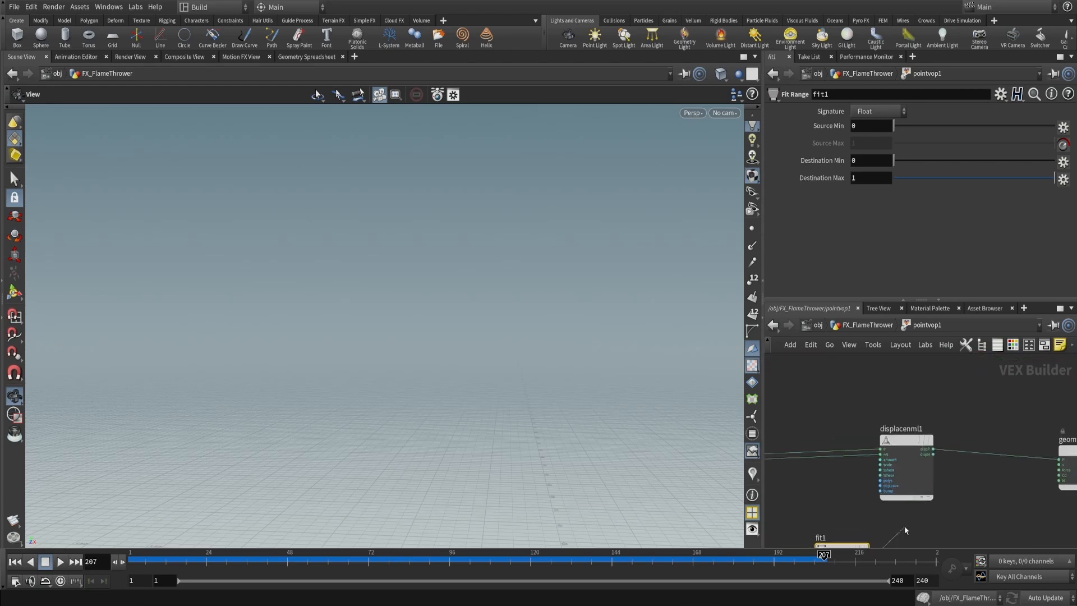
click(883, 459)
Reduce the Scale of displacenml1 to 0.051 while checking the length of the particle streaks in the viewport
drag(524, 404, 567, 252)
right_drag(567, 253, 603, 297)
drag(602, 297, 560, 328)
click(904, 465)
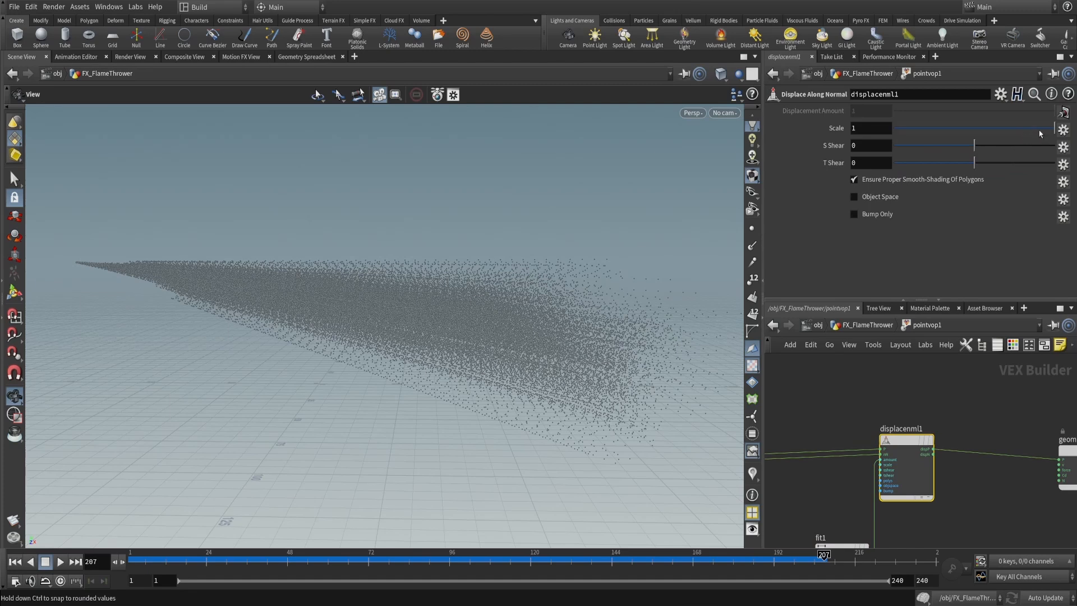
drag(1039, 130, 976, 134)
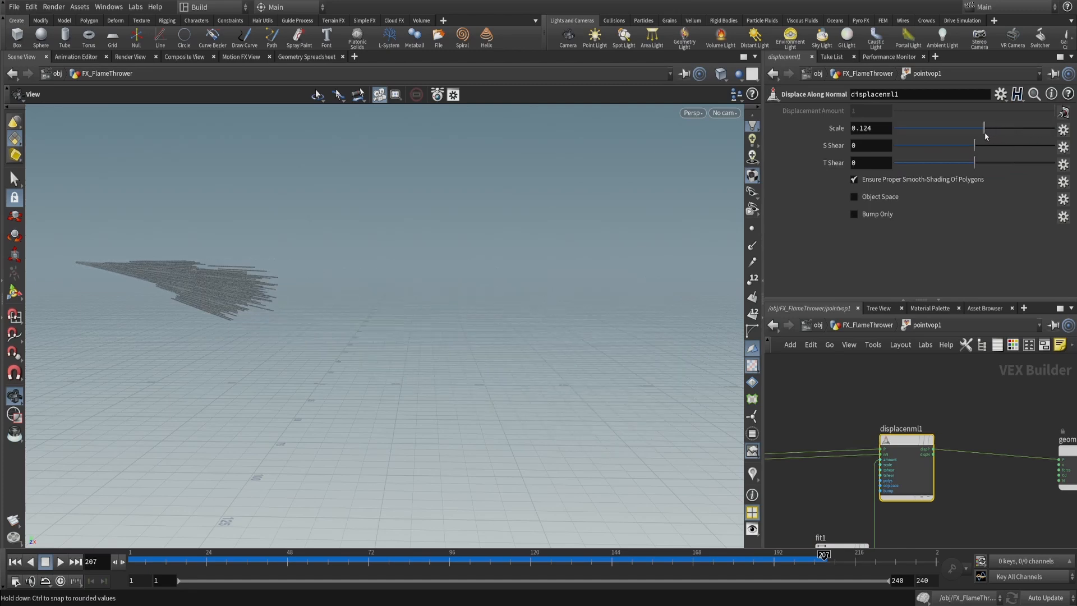
right_drag(306, 298, 322, 205)
middle_drag(323, 205, 464, 219)
right_drag(358, 297, 334, 264)
middle_drag(333, 265, 481, 281)
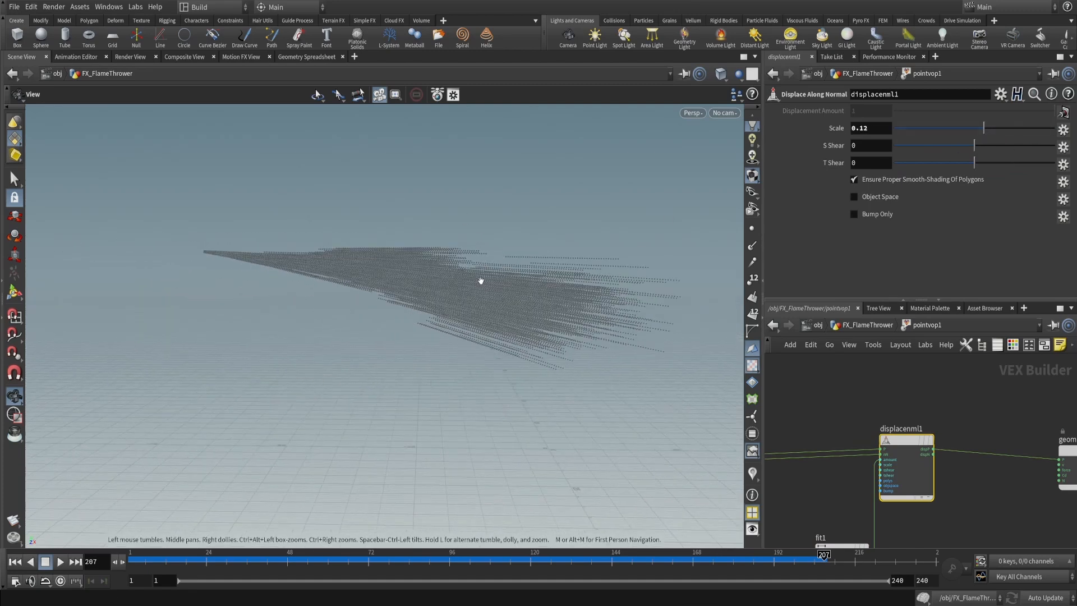
right_drag(481, 281, 550, 222)
middle_drag(550, 222, 542, 221)
drag(972, 128, 979, 131)
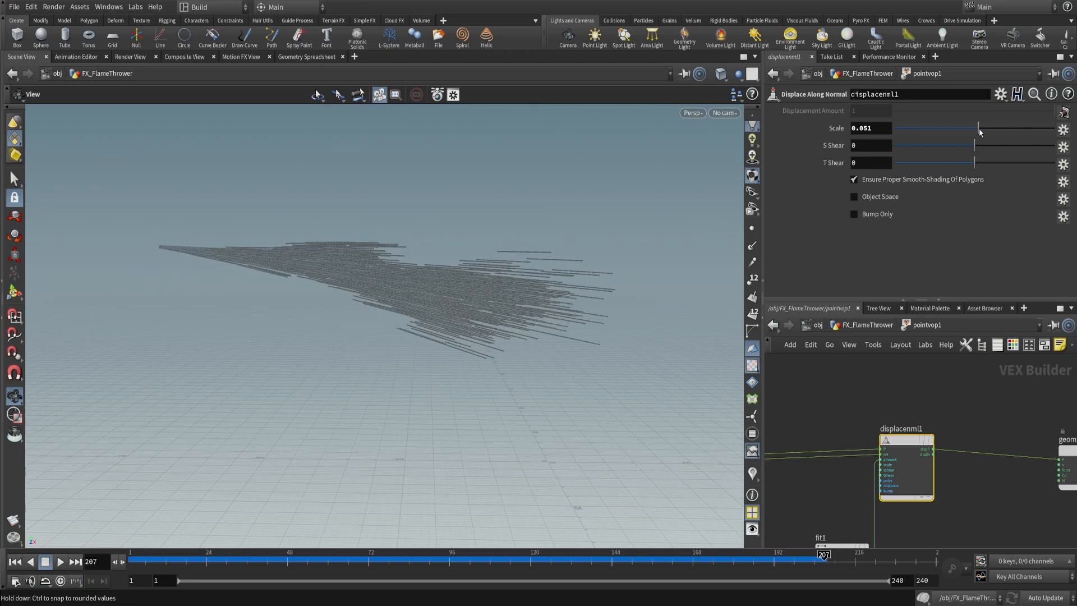
right_drag(546, 241, 544, 256)
middle_drag(544, 256, 492, 274)
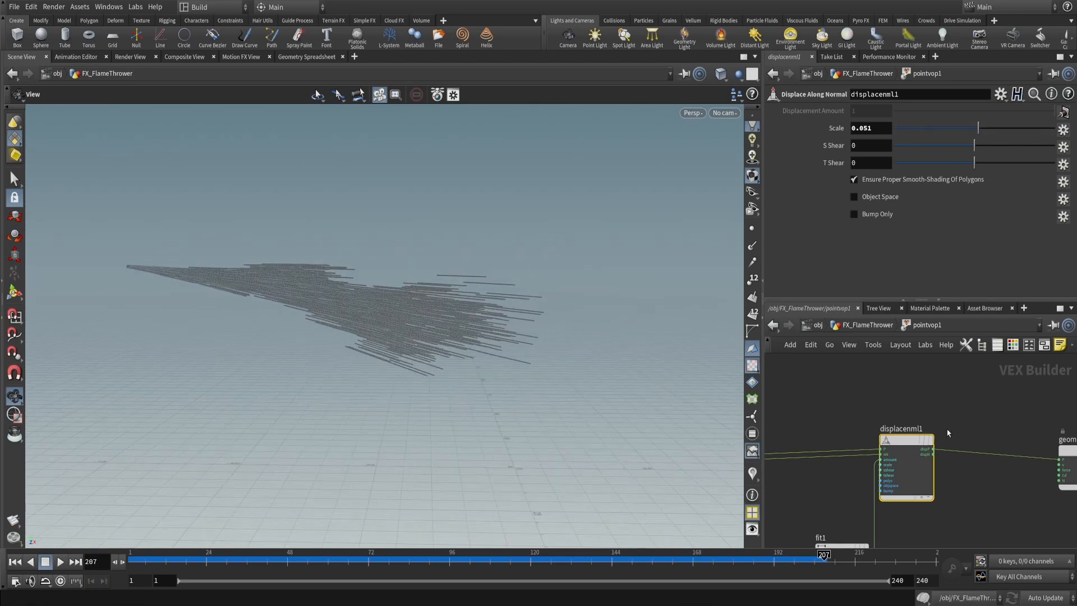
key(u)
key(Tab)
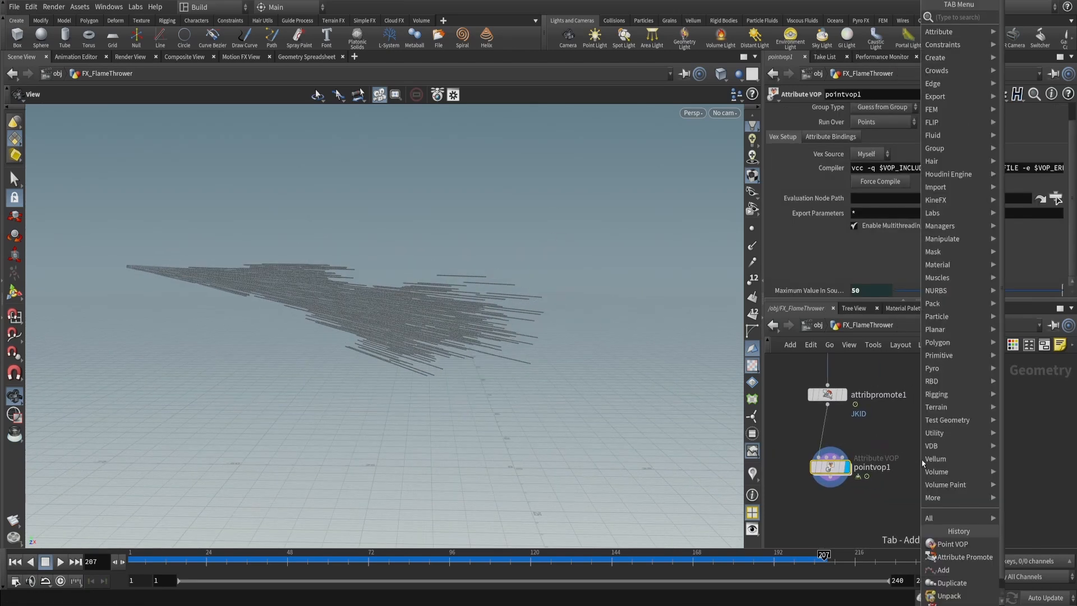
text(tra)
key(Down)
key(Return)
click(932, 454)
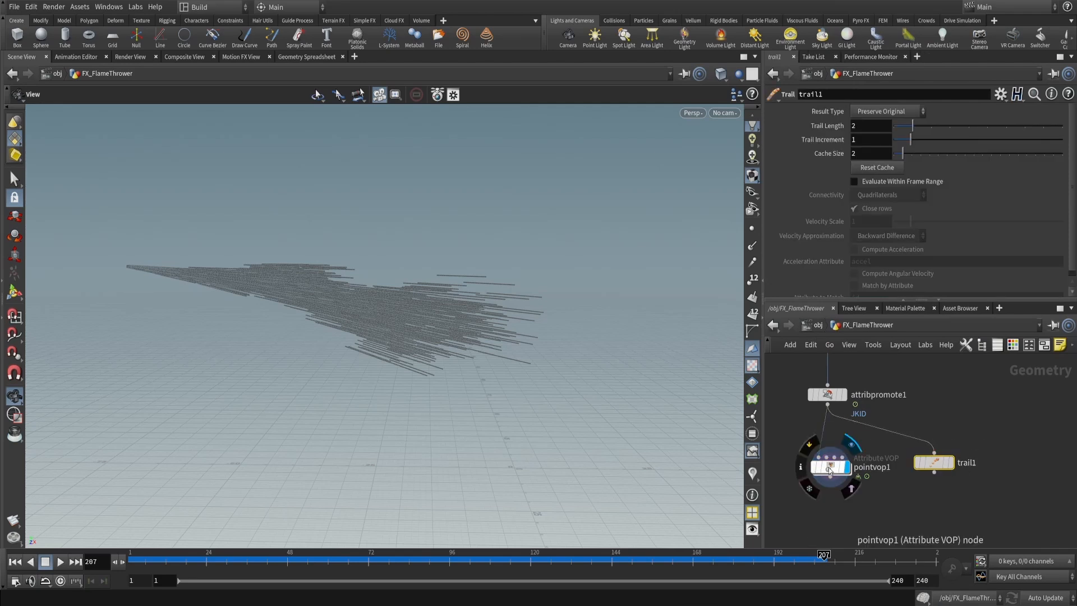
click(830, 469)
click(933, 464)
key(Delete)
double_click(834, 468)
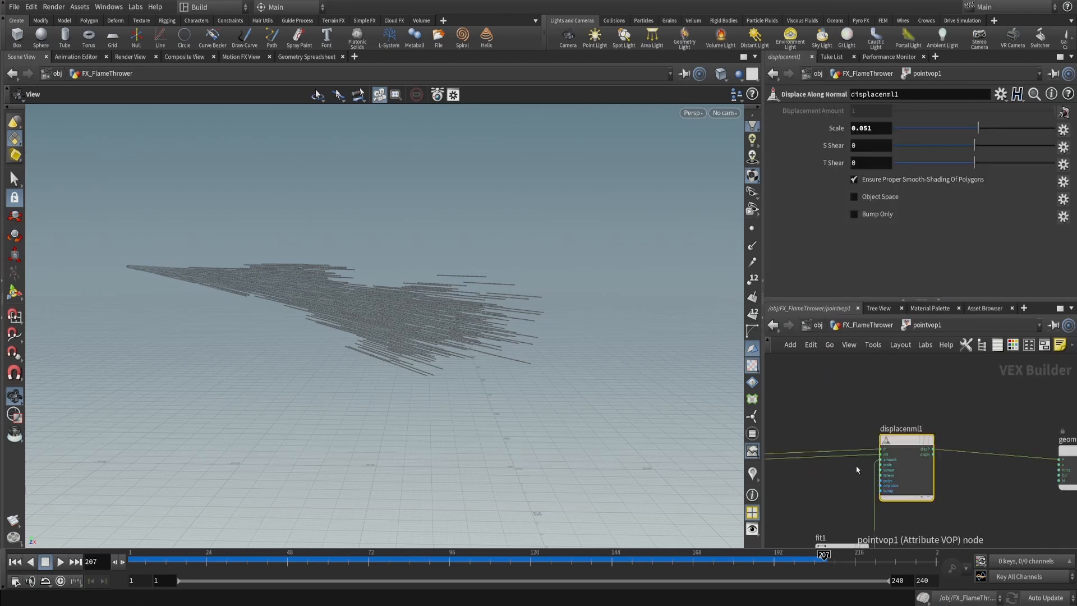
Connect the Fit Range output to the Cd input of geometryvopoutput1 as well
alt+middle_drag(950, 487, 920, 437)
alt+right_drag(920, 438, 897, 478)
alt+middle_drag(897, 479, 932, 458)
scroll(931, 454, up, 5)
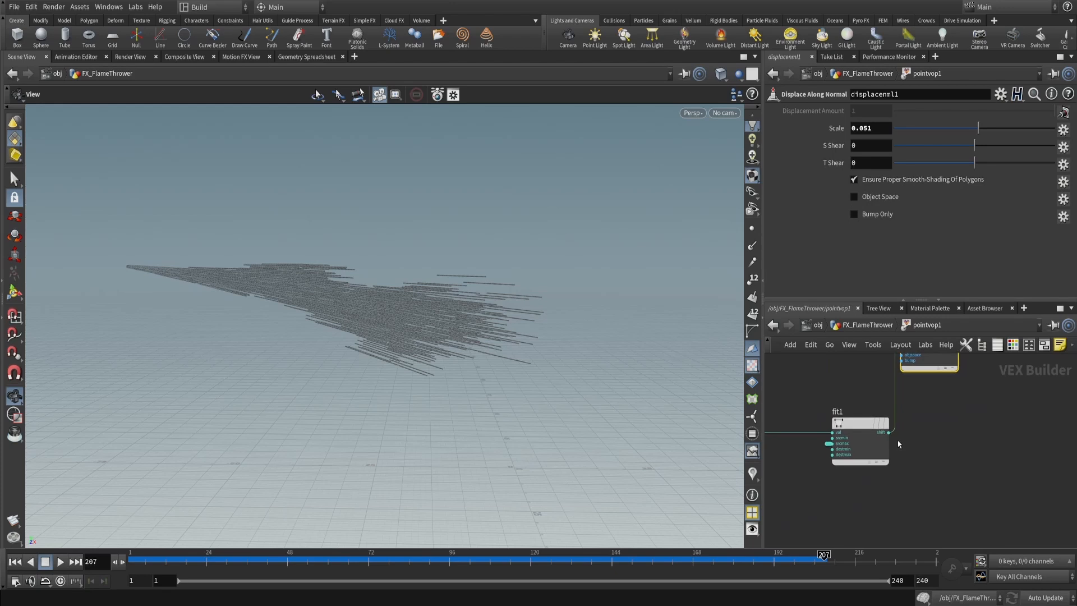
click(829, 443)
middle_drag(1007, 431, 831, 503)
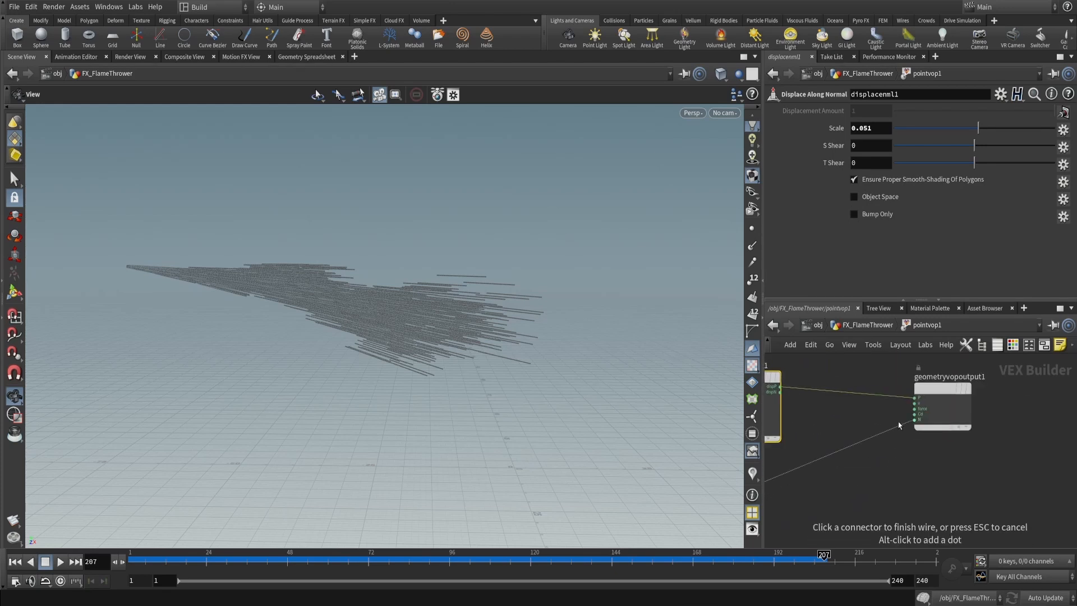
click(910, 417)
Examine the color gradient along the particle streaks from several angles in the viewport
middle_drag(836, 452, 876, 440)
scroll(473, 284, up, 2)
scroll(471, 284, up, 4)
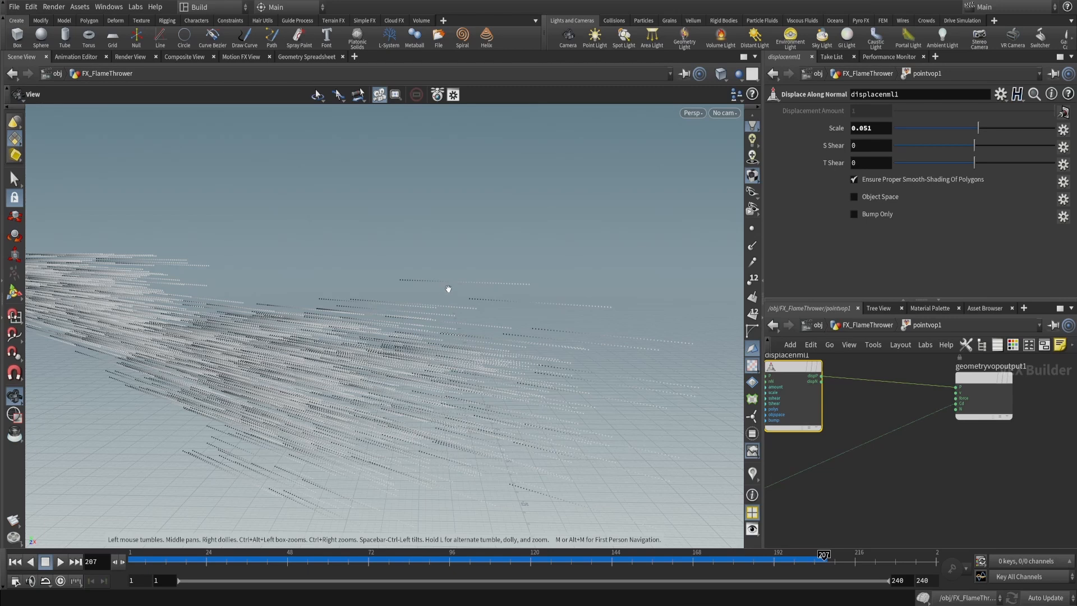
mouse_move(446, 272)
mouse_down()
mouse_move(426, 322)
mouse_move(449, 259)
mouse_move(436, 274)
mouse_up()
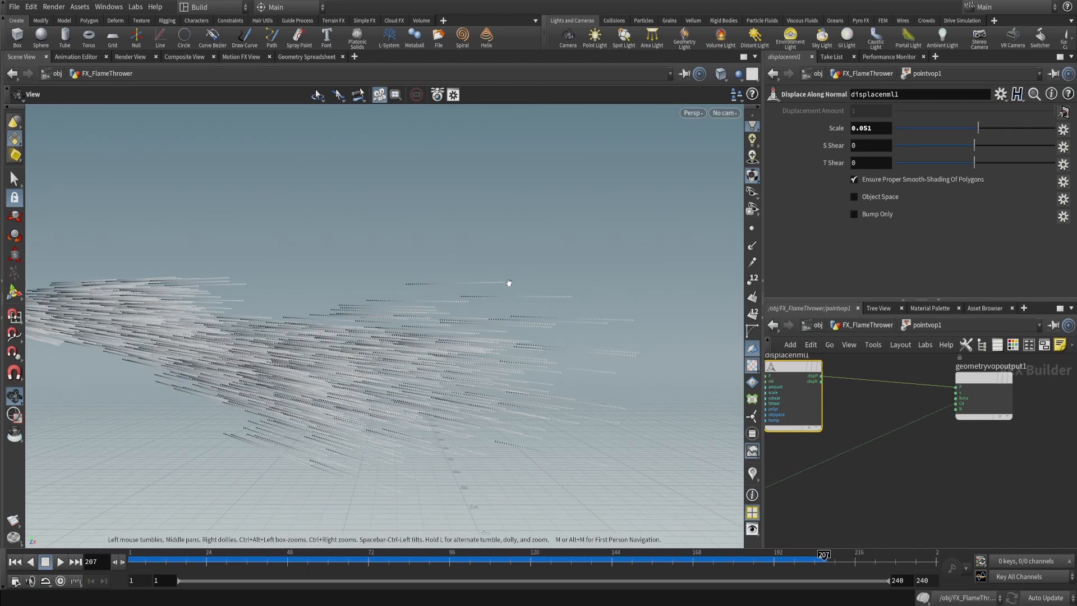
drag(472, 291, 470, 304)
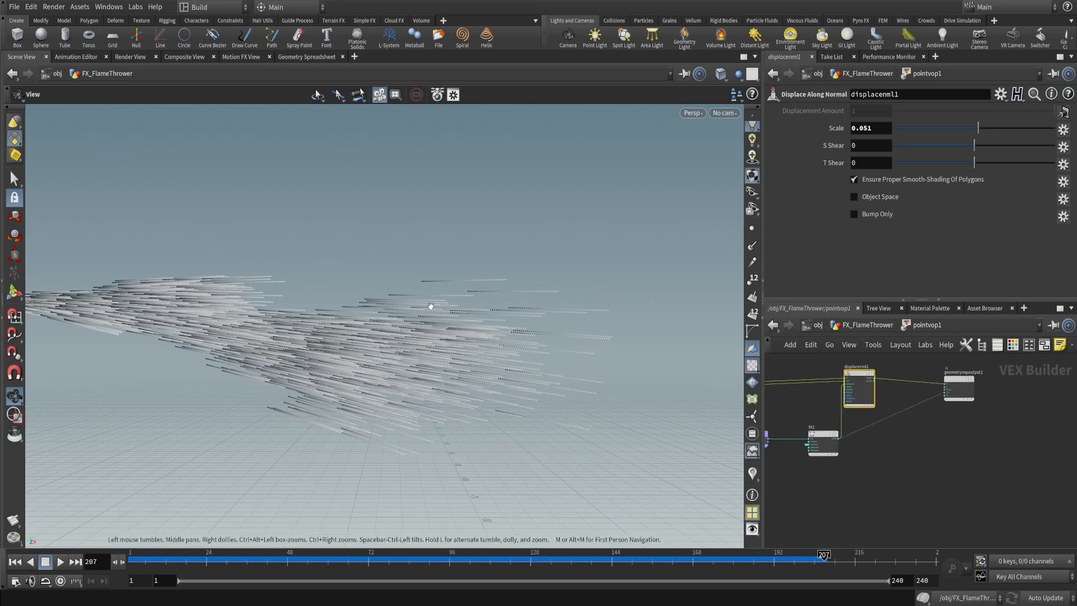
drag(460, 293, 442, 282)
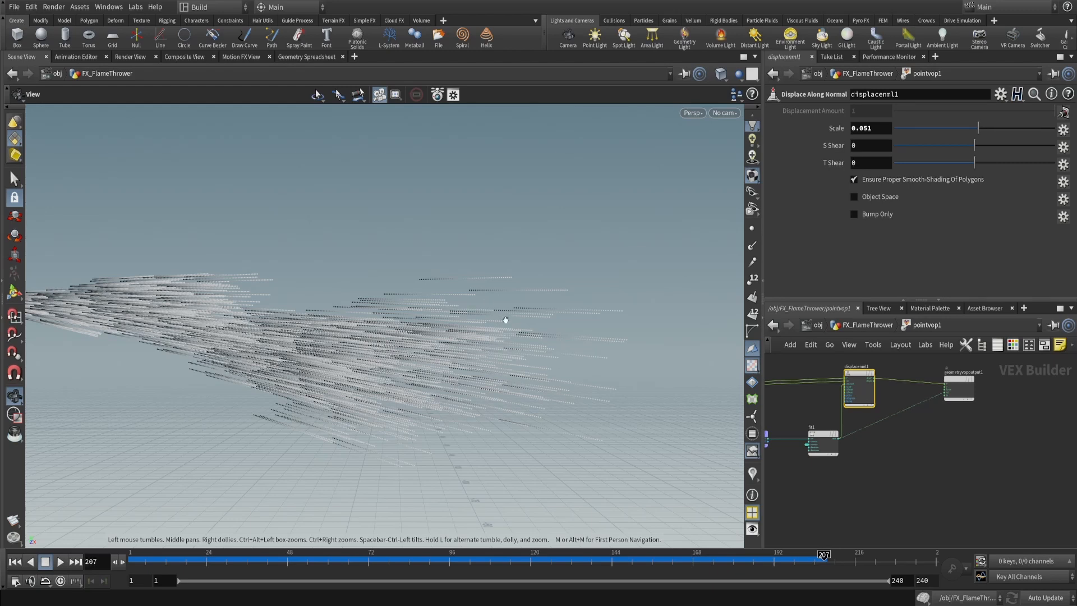
drag(505, 320, 510, 270)
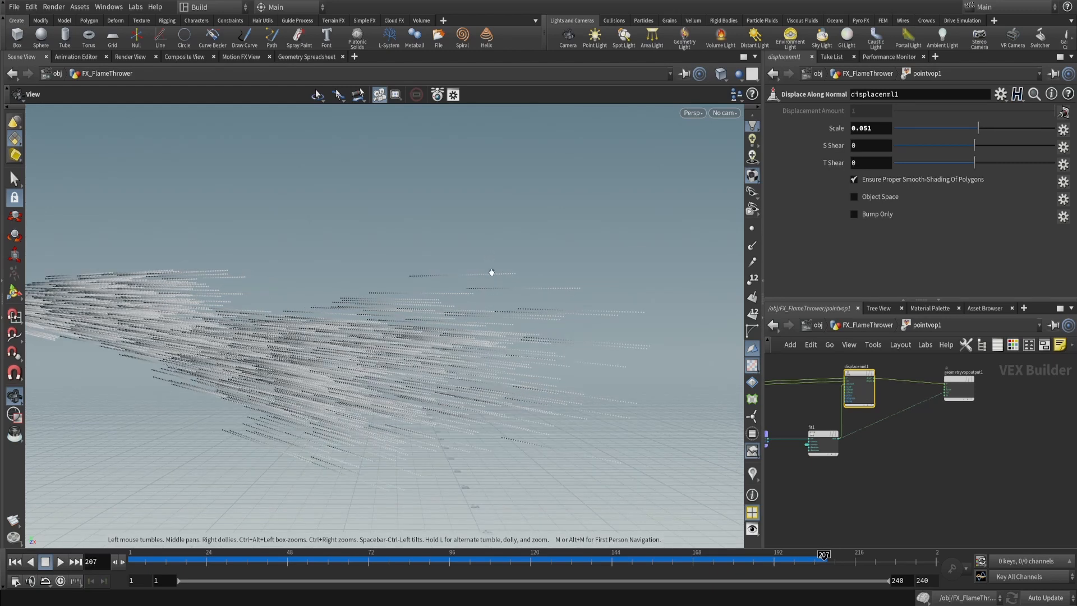
drag(486, 267, 512, 268)
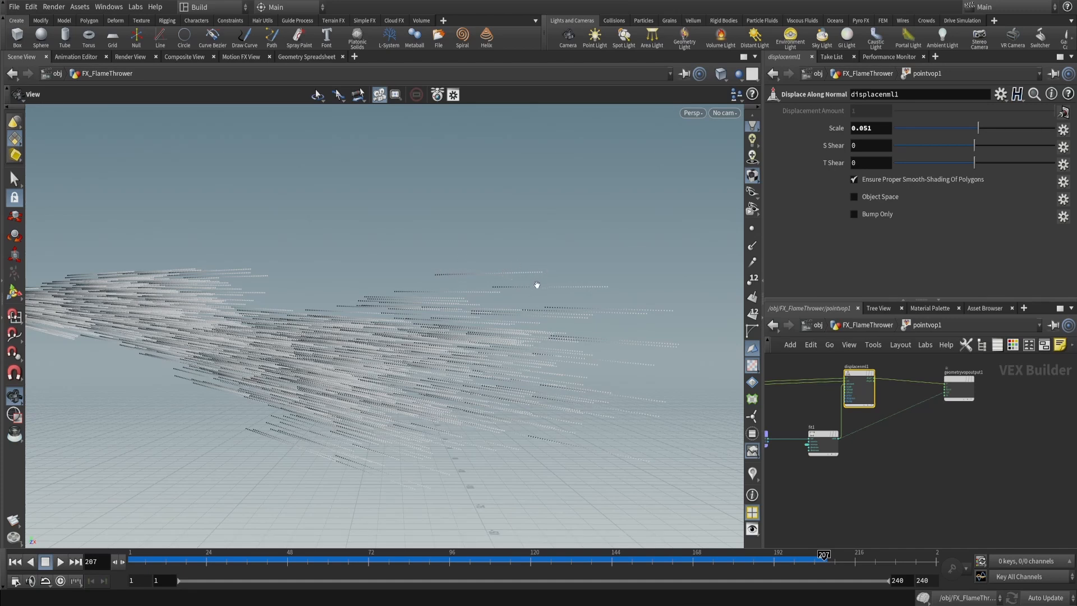
Add an Anti-Aliased Noise node below the Fit Range node inside pointvop1
scroll(876, 466, down, 3)
middle_drag(875, 466, 945, 451)
scroll(898, 466, up, 2)
key(Tab)
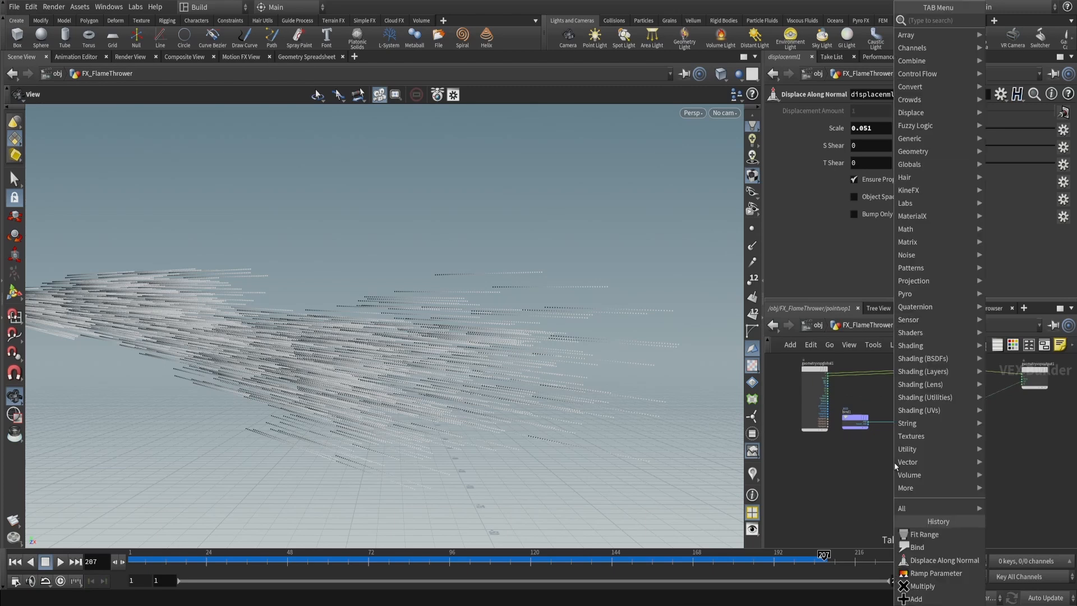
text(an)
key(Down)
key(Down)
key(Down)
key(Down)
key(Down)
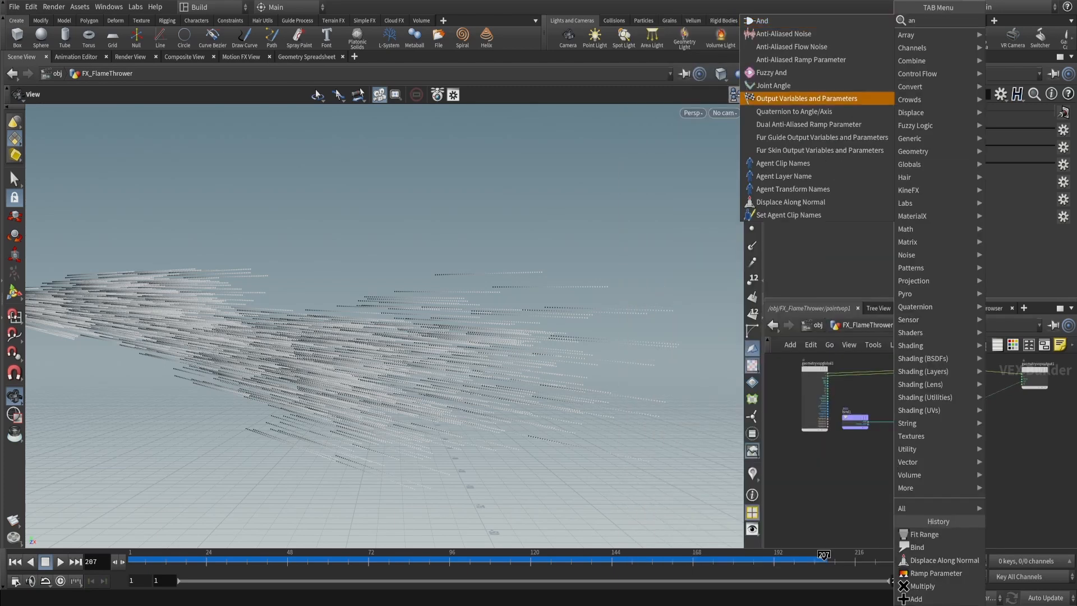
click(783, 33)
click(886, 486)
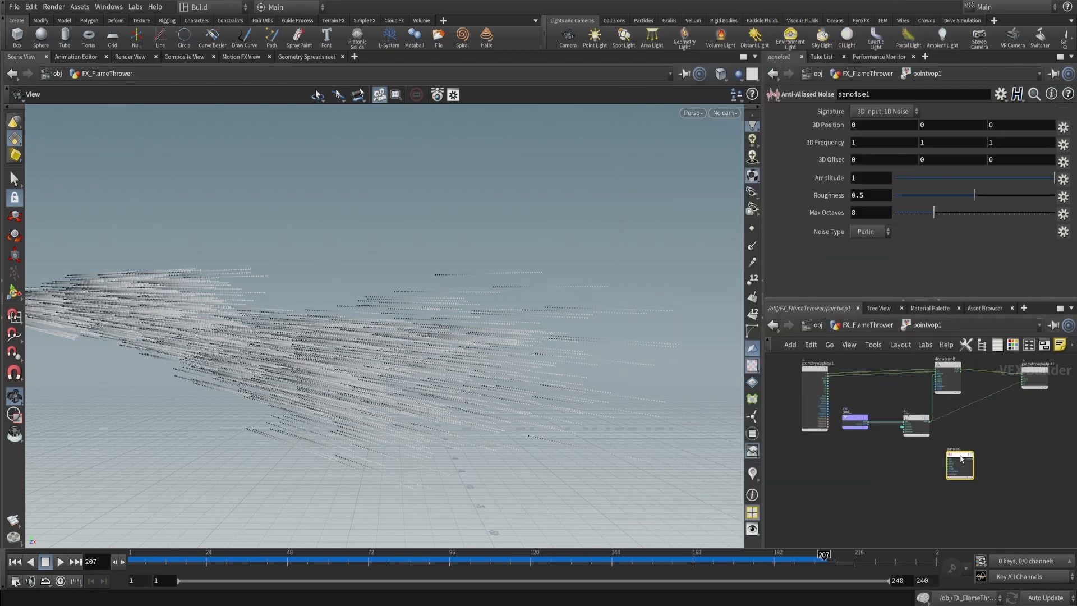
Connect displacenml1's displaced position to the noise position input and set the noise signature to 3D Input, 3D Noise
alt+right_drag(897, 467, 869, 485)
drag(853, 493, 920, 493)
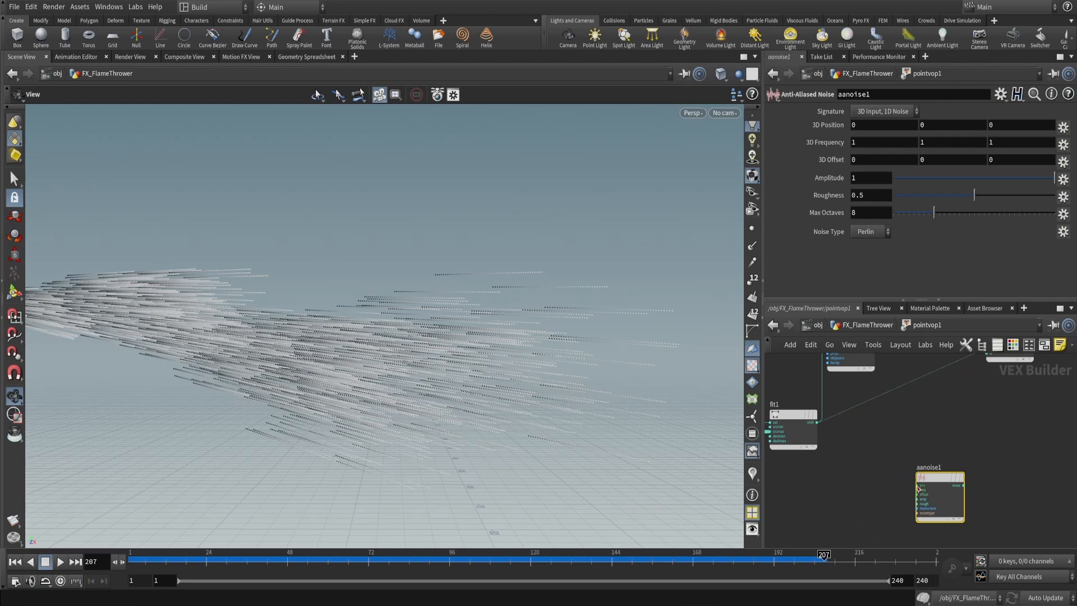
click(918, 488)
click(875, 399)
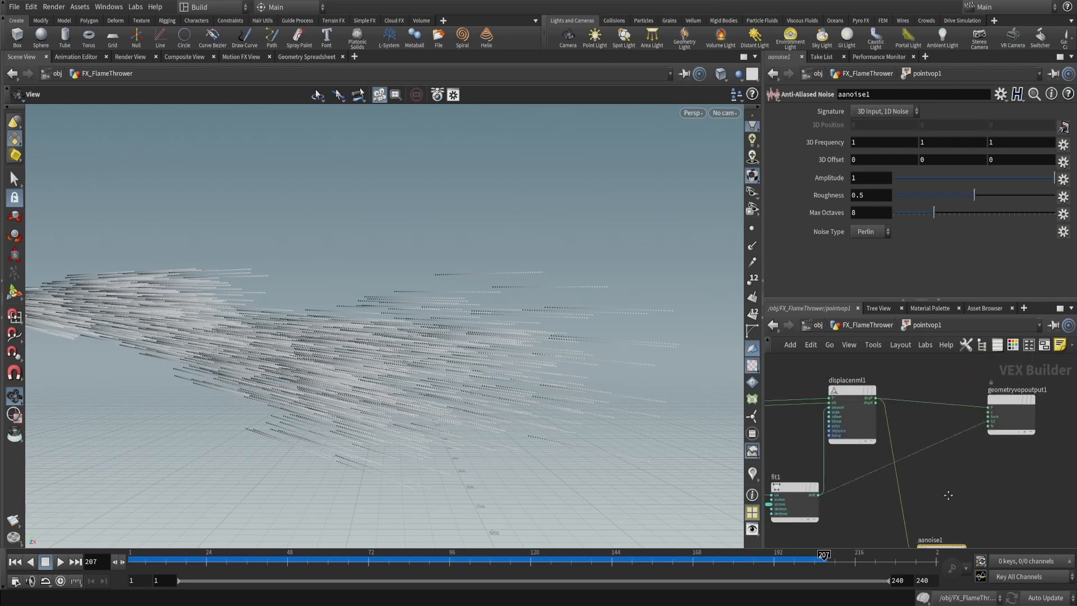
drag(948, 495, 928, 387)
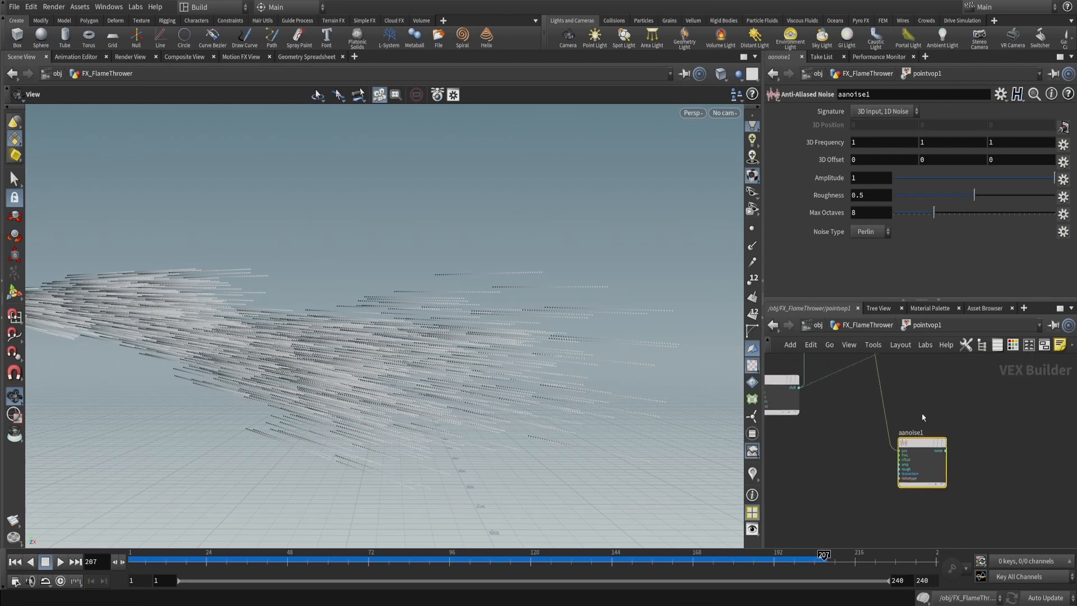
click(895, 111)
click(892, 139)
middle_drag(985, 433, 972, 448)
drag(914, 457, 915, 485)
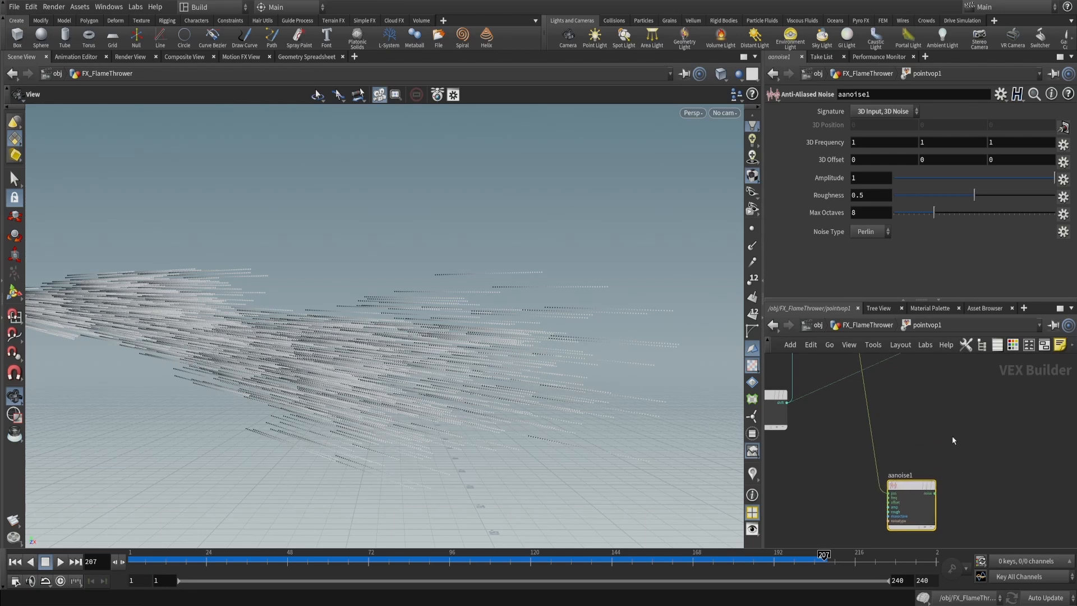
Add an Add node beside the noise and connect displacenml1's displaced position to its first input
key(Tab)
text(add)
key(Return)
click(939, 439)
drag(953, 437, 999, 422)
click(961, 431)
middle_drag(929, 399, 942, 507)
click(857, 412)
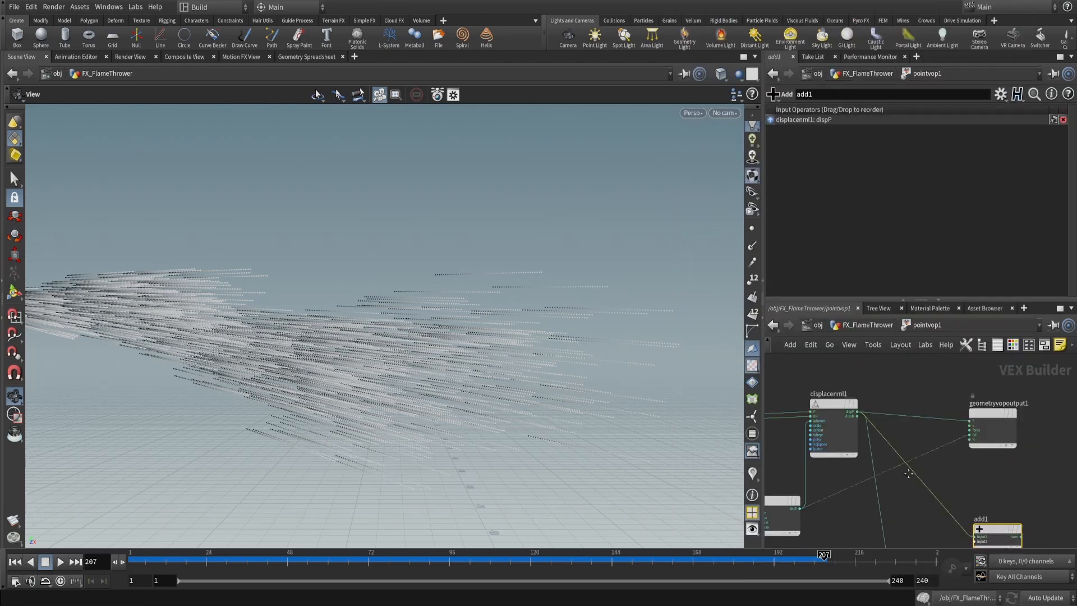
Connect the aanoise1 output to add1's second input and the sum to the P input of geometryvopoutput1
middle_drag(908, 473, 881, 378)
click(948, 445)
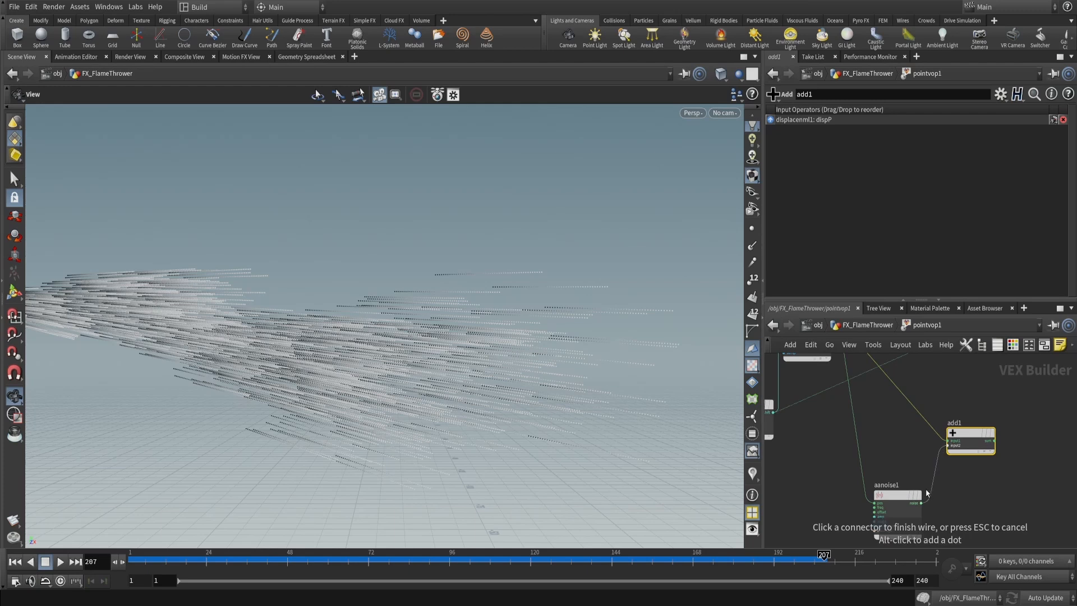
click(921, 503)
middle_drag(953, 392, 868, 466)
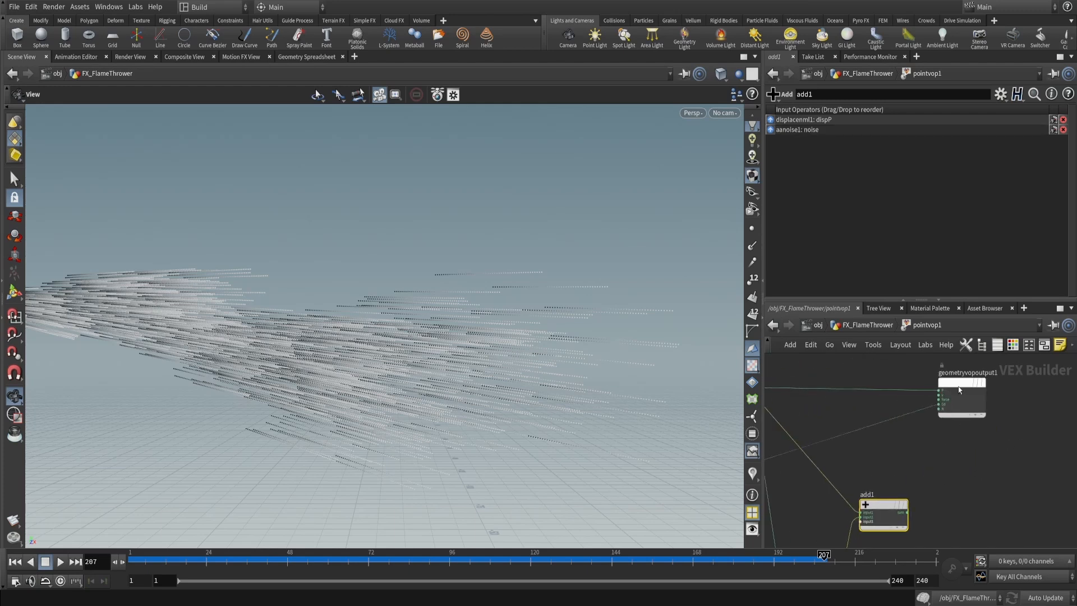
drag(909, 482, 906, 512)
middle_drag(911, 484, 940, 469)
Examine the noise along the particle streaks in the viewport and show the settings of aanoise1
scroll(435, 342, down, 5)
middle_drag(435, 341, 469, 326)
drag(468, 327, 548, 353)
middle_drag(836, 515, 910, 467)
click(911, 505)
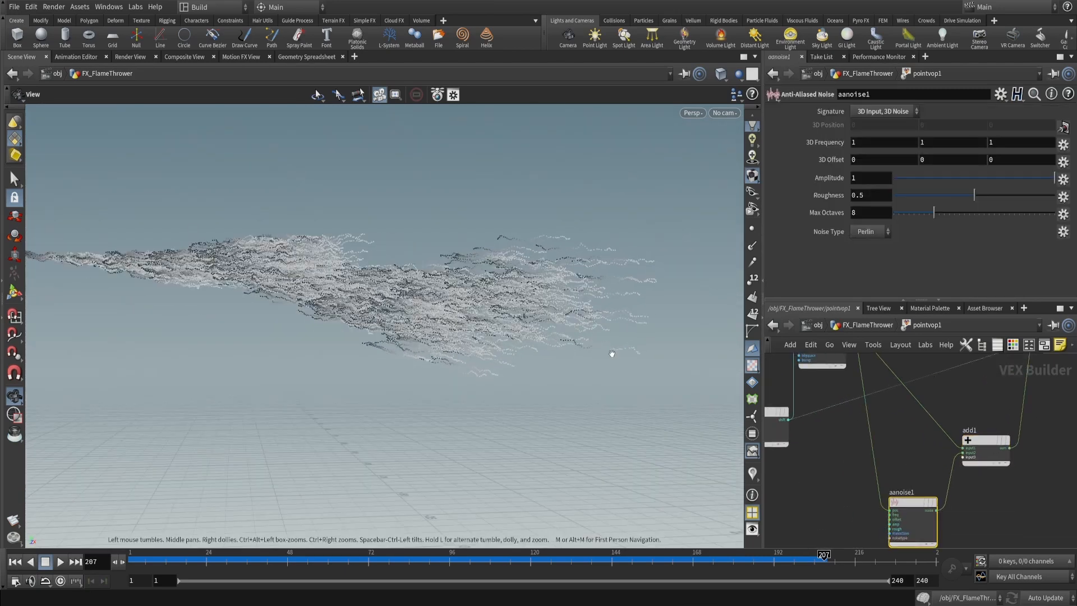
drag(610, 356, 536, 319)
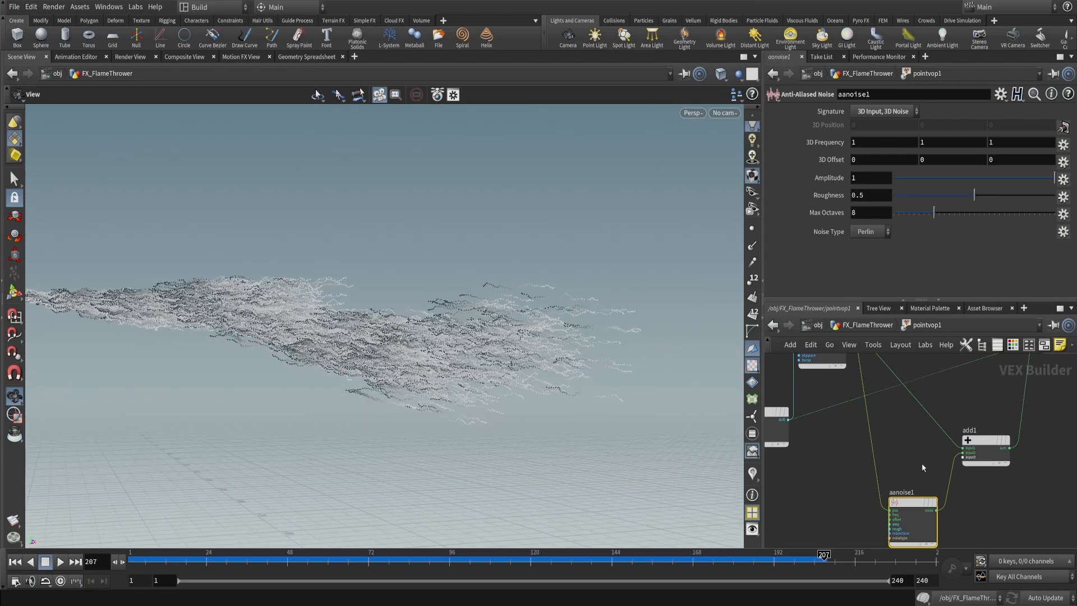
Add a Multiply node and insert it between aanoise1 and add1
middle_drag(921, 462, 910, 485)
key(Tab)
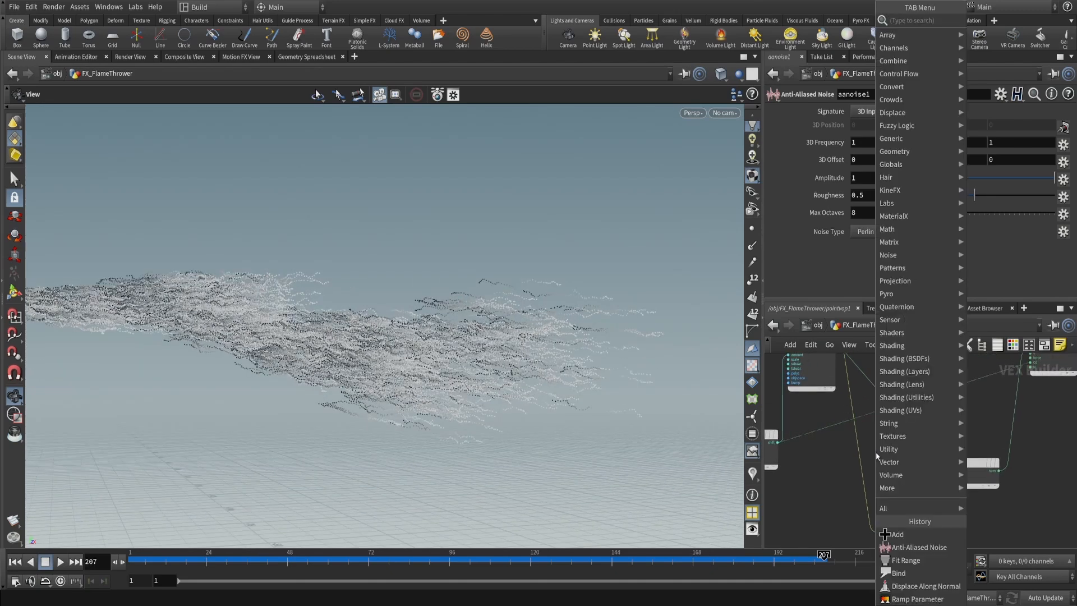
text(mu)
key(Return)
click(885, 456)
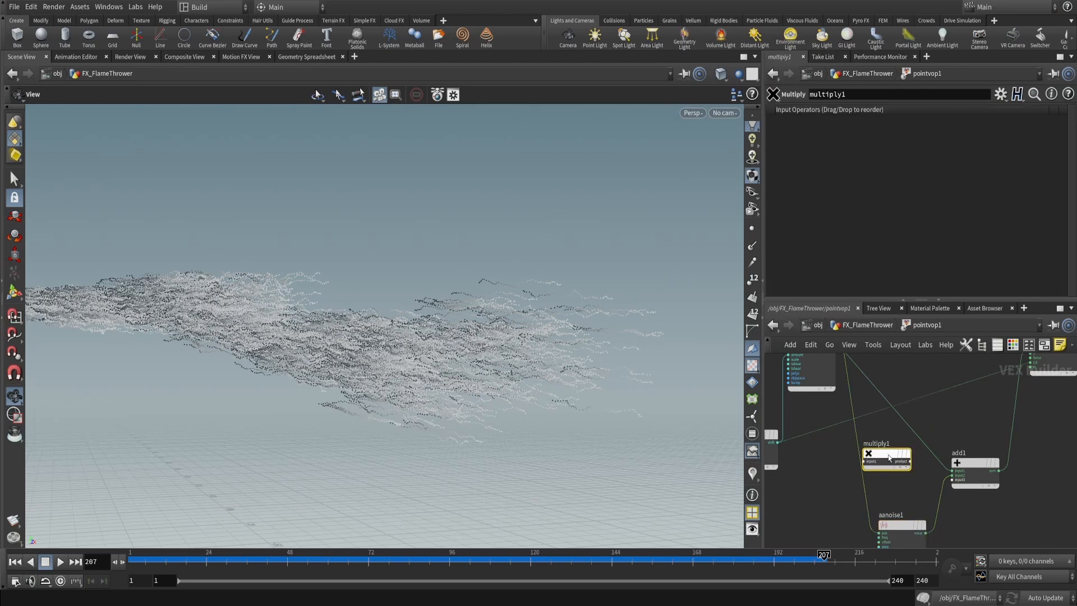
middle_drag(926, 498, 961, 464)
drag(922, 419, 998, 470)
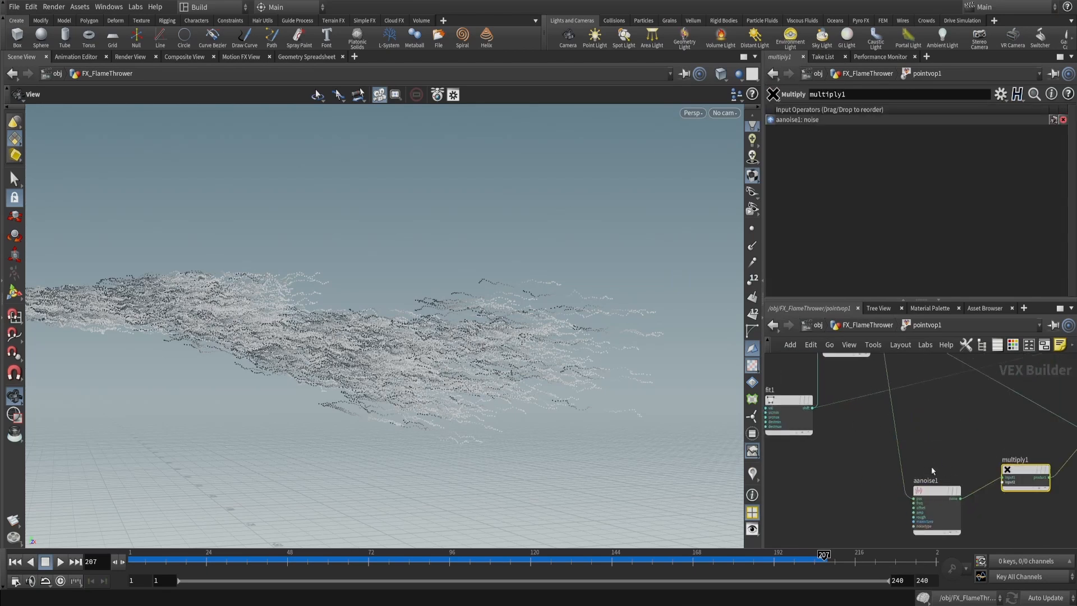
Connect the Fit Range output to multiply1's second input and check the noise falloff along the streaks
click(812, 408)
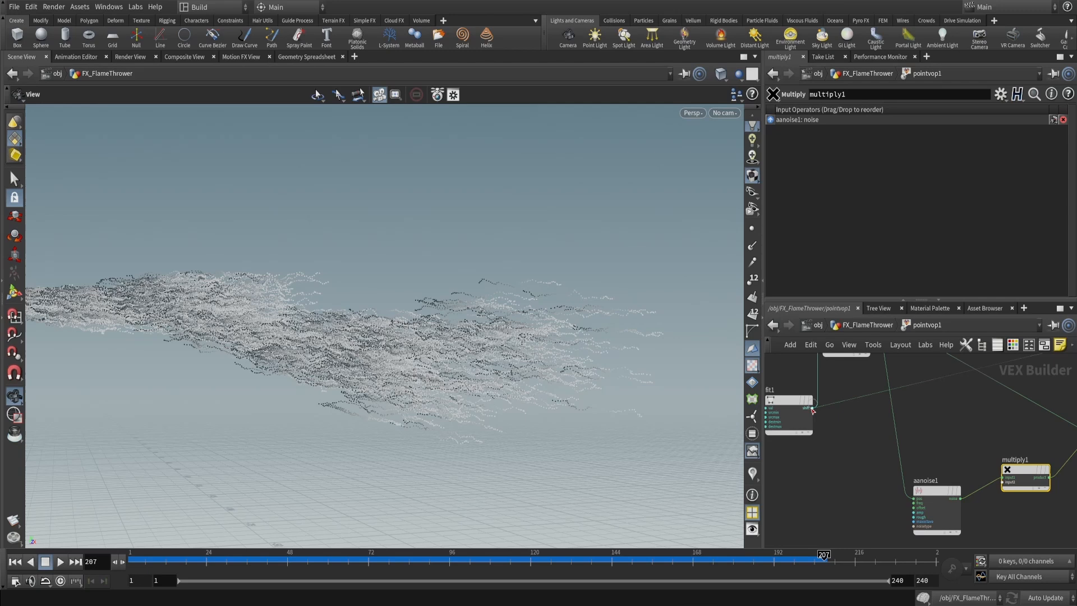
click(1000, 482)
middle_drag(524, 317, 527, 355)
scroll(540, 305, up, 3)
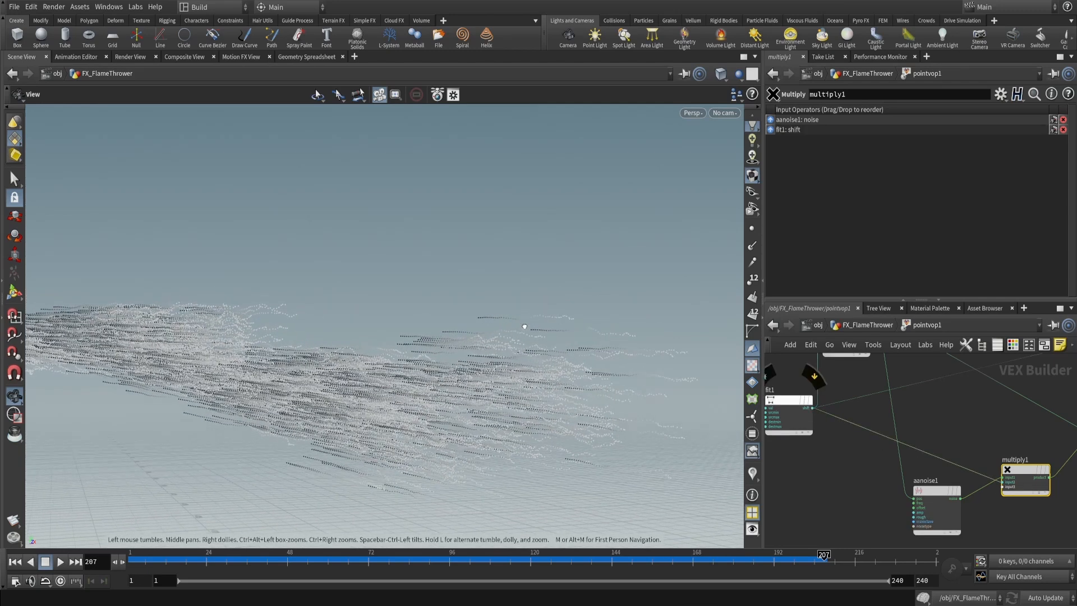
scroll(509, 326, up, 3)
drag(507, 327, 475, 297)
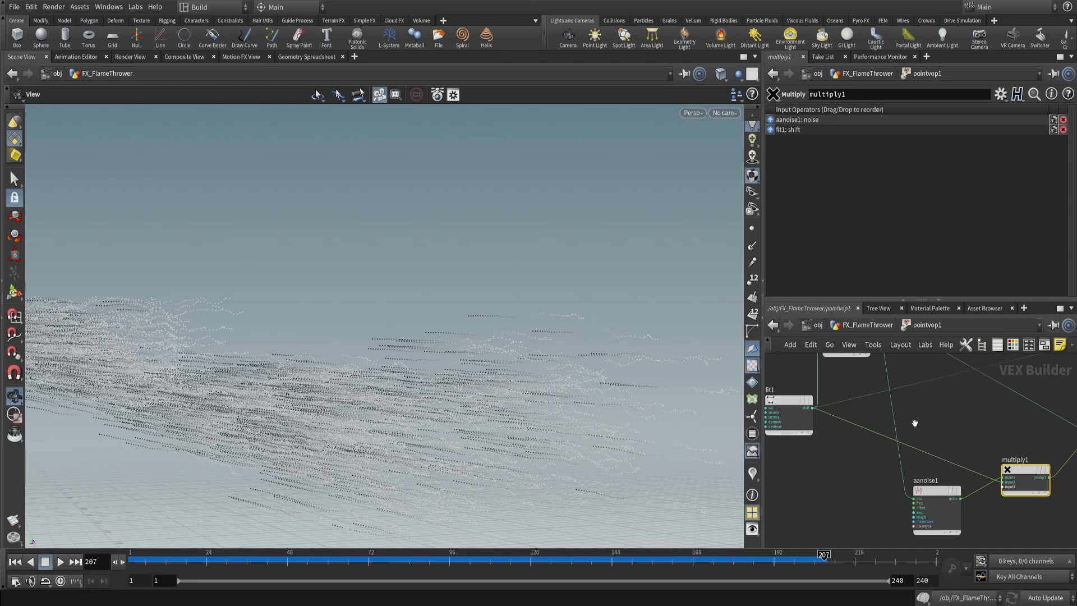
Add a Ramp Parameter node near multiply1 and set its ramp type to Spline Ramp (float)
scroll(913, 422, down, 5)
middle_drag(917, 438, 831, 451)
drag(937, 390, 979, 393)
scroll(918, 478, up, 3)
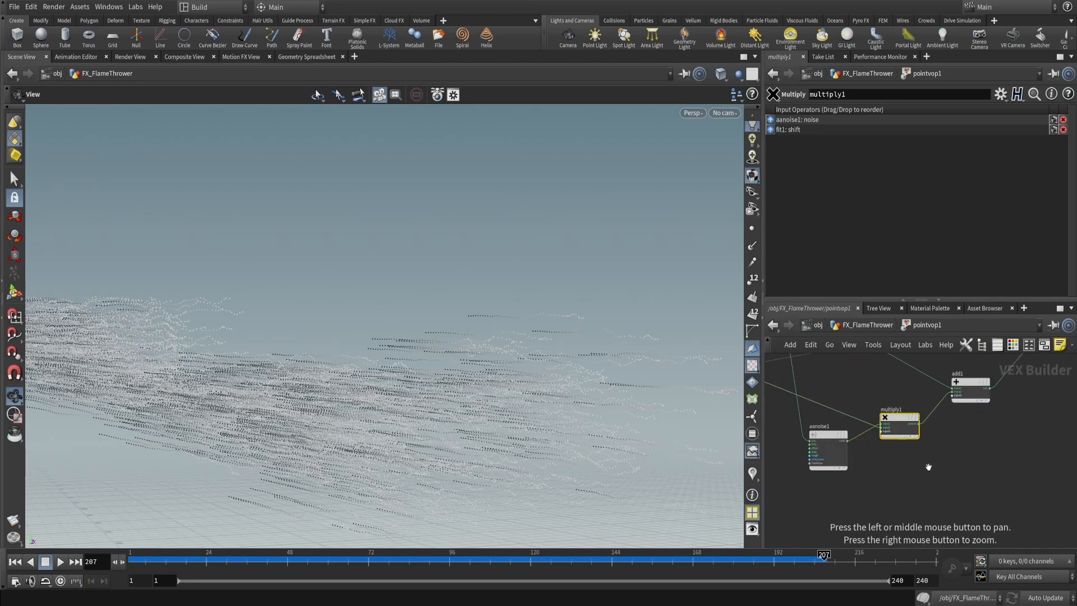
key(Tab)
text(ramp)
key(Down)
key(Down)
key(Return)
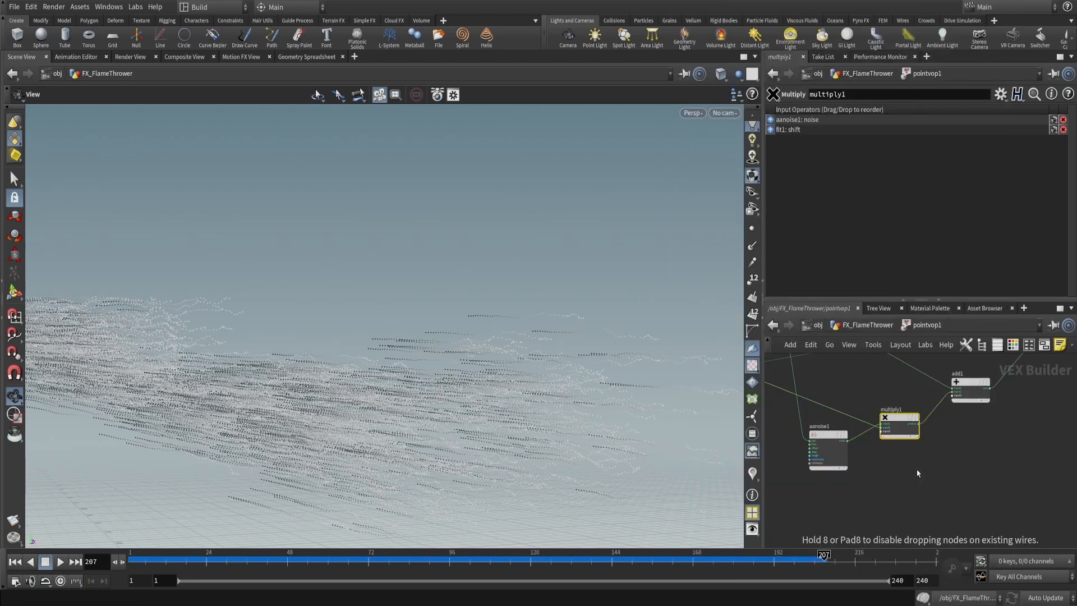
click(916, 470)
click(897, 148)
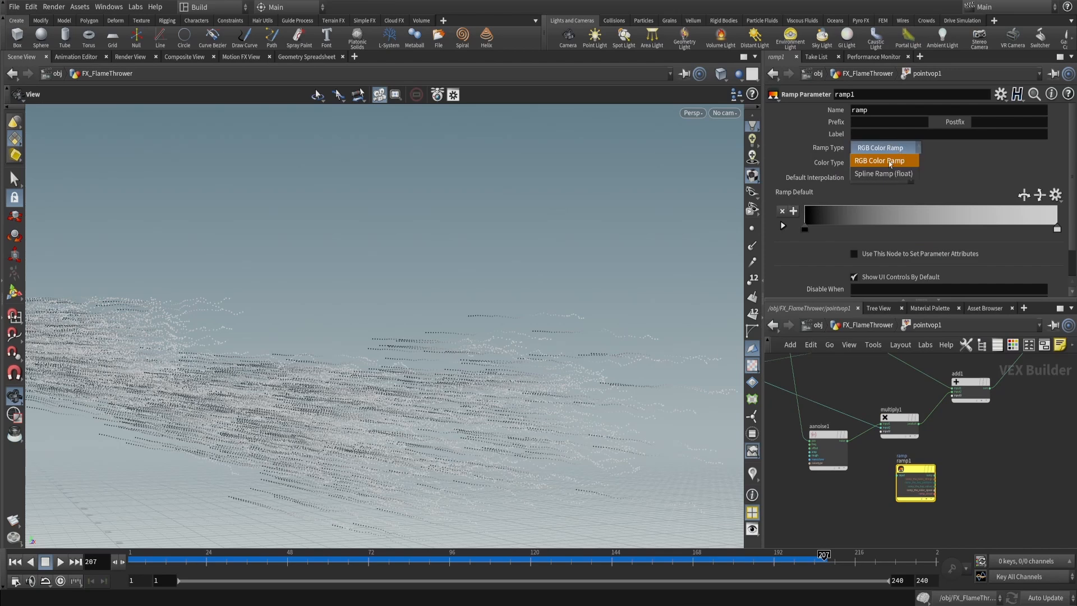
click(882, 174)
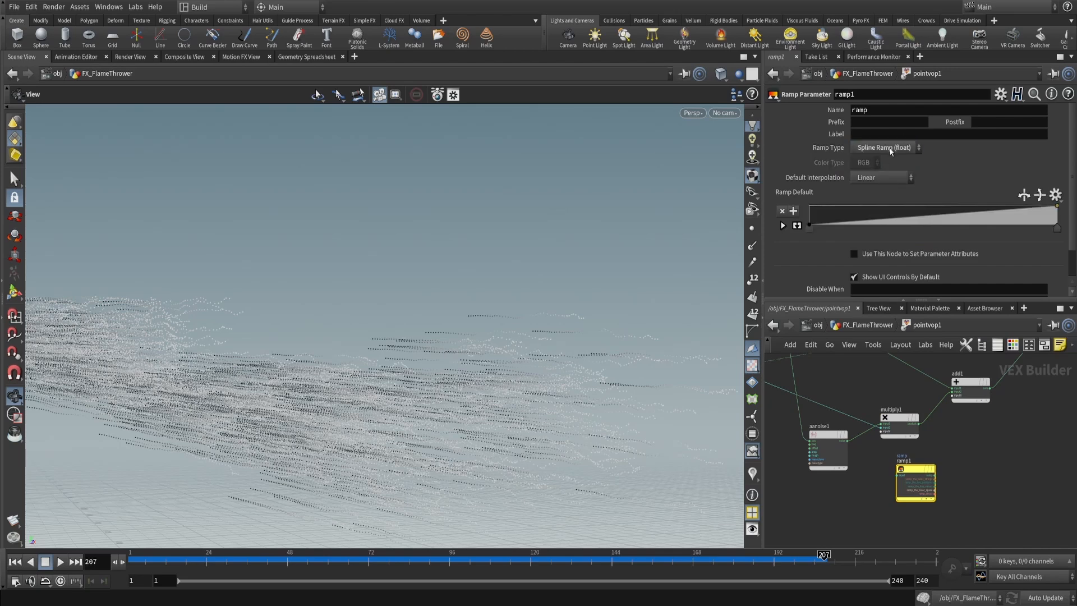
Insert ramp1 on the wire between the Fit Range node and multiply1
drag(909, 480, 863, 380)
scroll(892, 432, up, 3)
middle_drag(782, 384, 922, 429)
scroll(922, 428, down, 4)
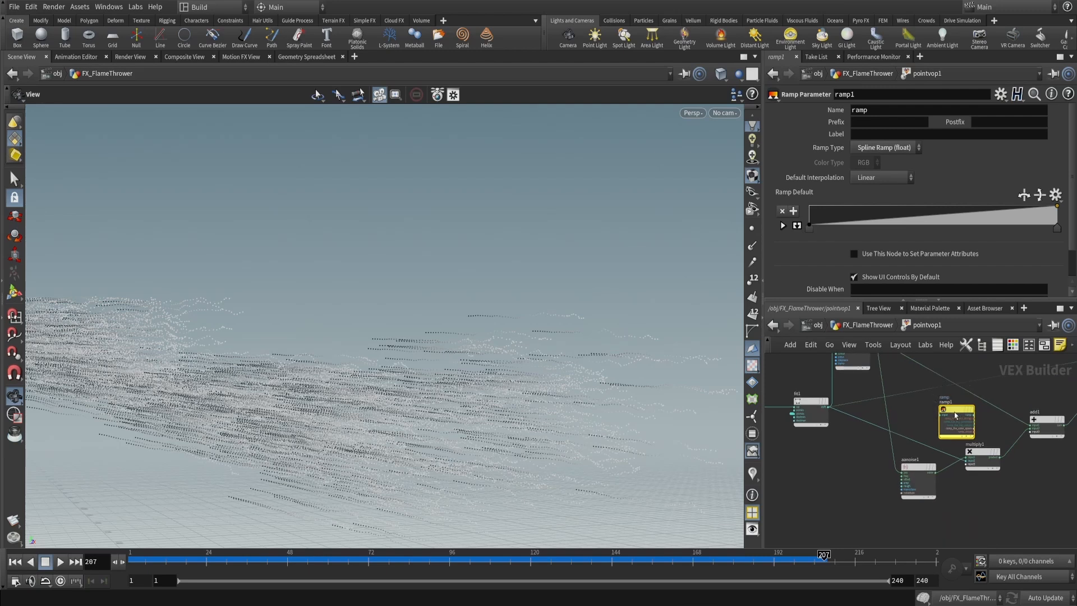
drag(953, 423, 910, 443)
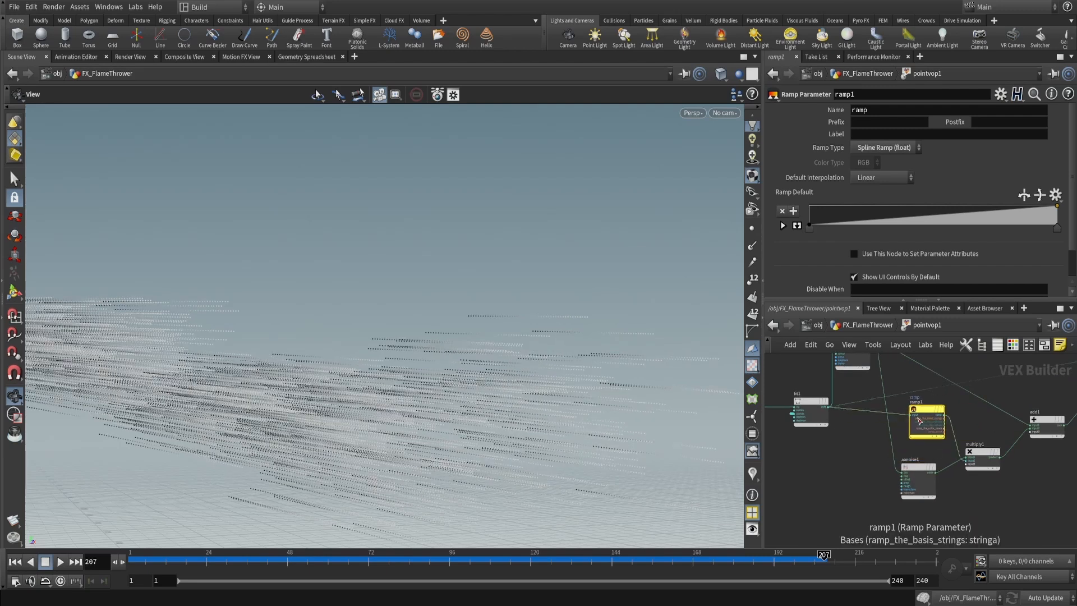
Return to the FX_FlameThrower network and lower the end point of pointvop1's ramp to value 0 at position 1
key(u)
drag(1056, 233, 1053, 211)
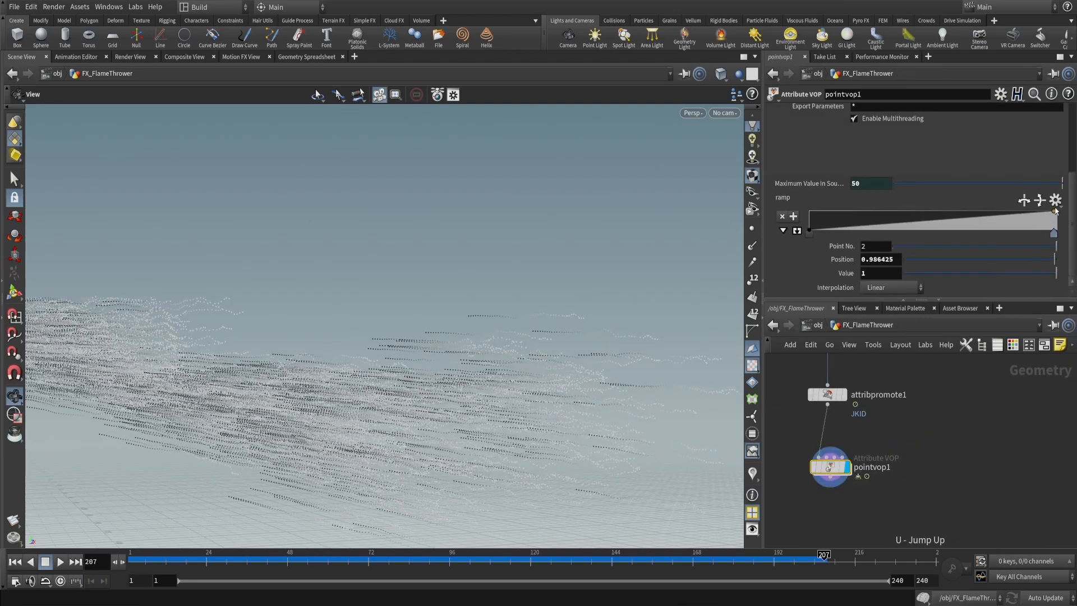
drag(546, 223, 523, 271)
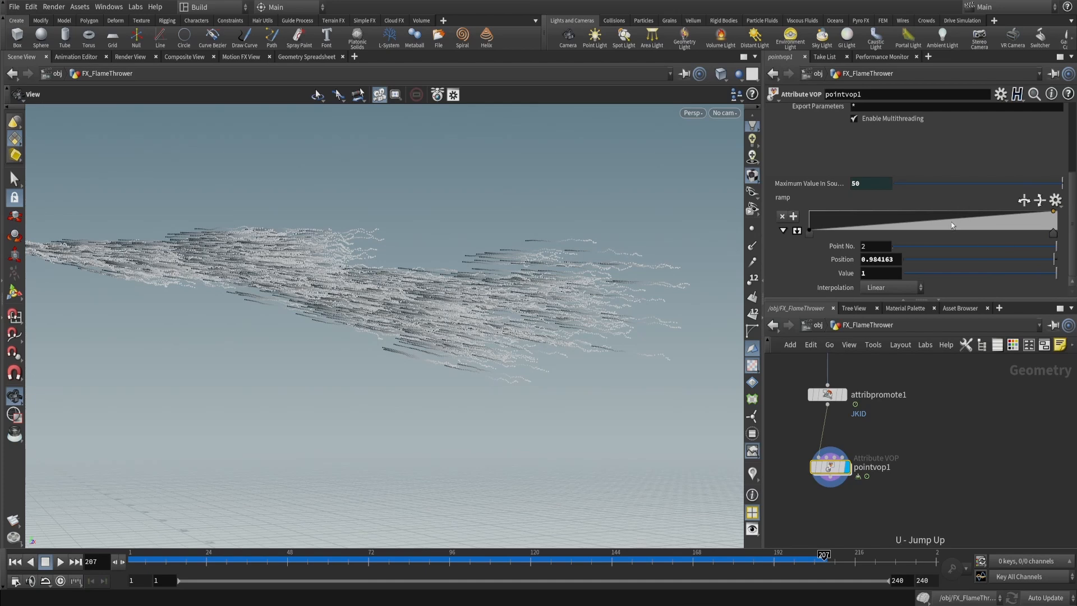
drag(1053, 216, 1056, 230)
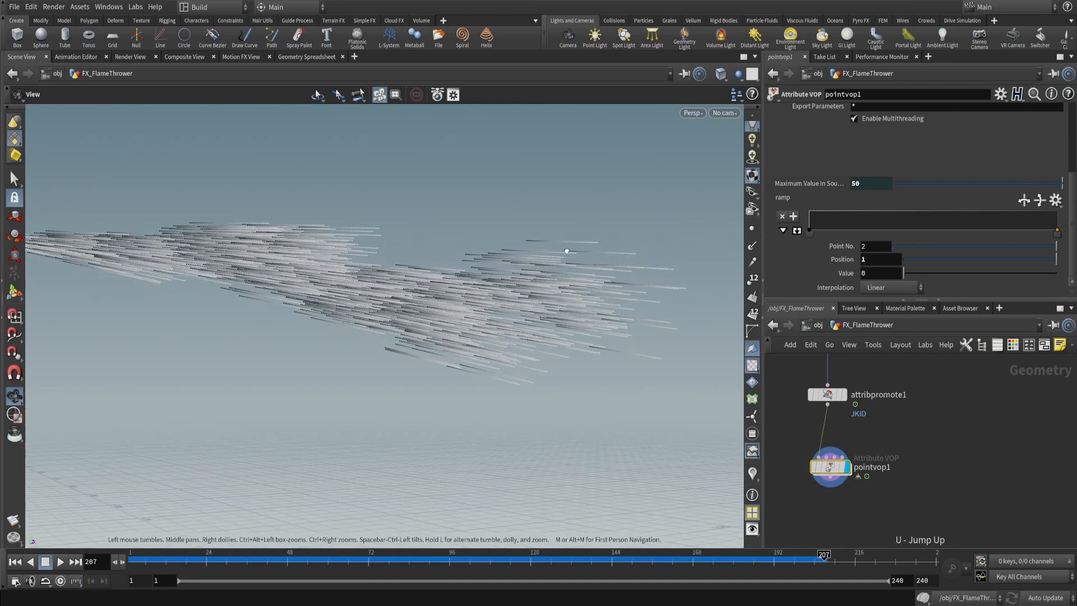
Add a ramp point at position 0.44 with value 0, shift the end point to about 0.986 and remove the first point
mouse_move(918, 228)
mouse_down()
mouse_move(917, 211)
mouse_move(918, 230)
mouse_up()
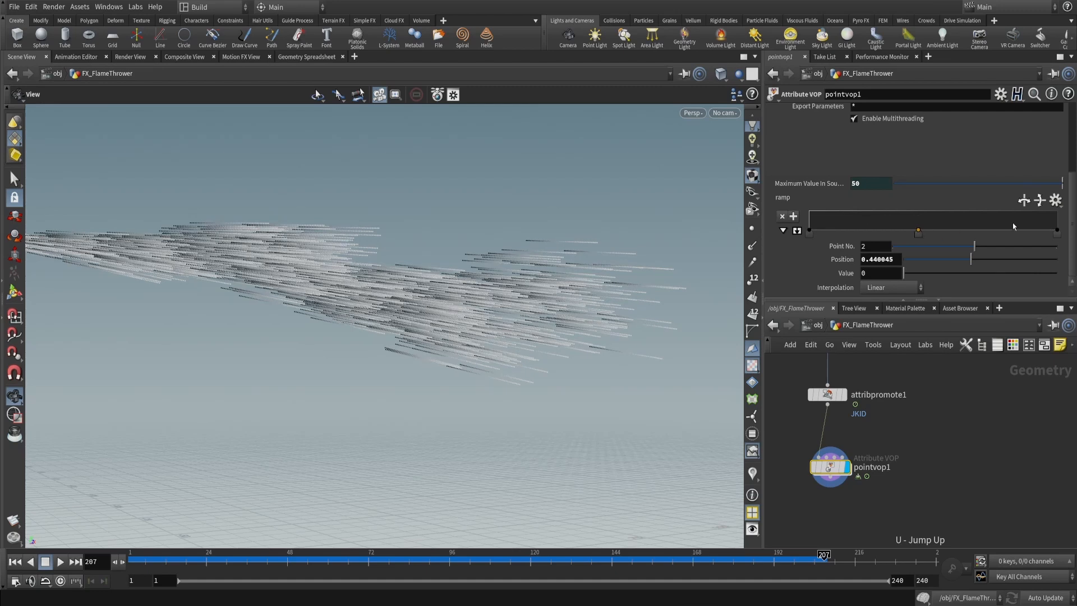
mouse_move(1056, 231)
mouse_down()
mouse_move(1055, 213)
mouse_move(1054, 231)
mouse_up()
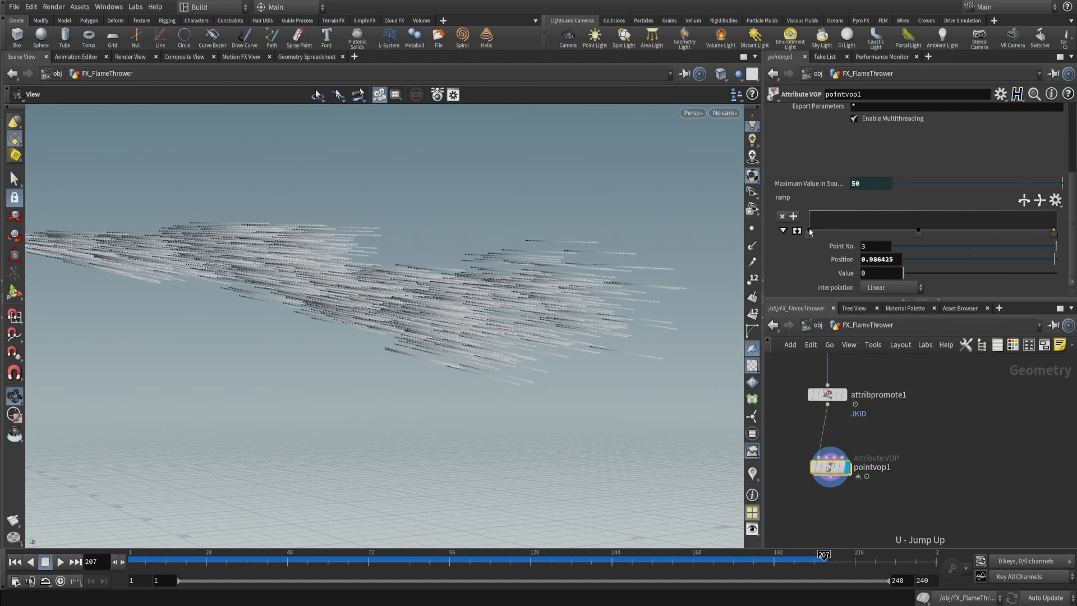
drag(809, 231, 803, 253)
Move the JK_trail node beside pointvop1 and open it to view the nodes inside
scroll(920, 450, down, 5)
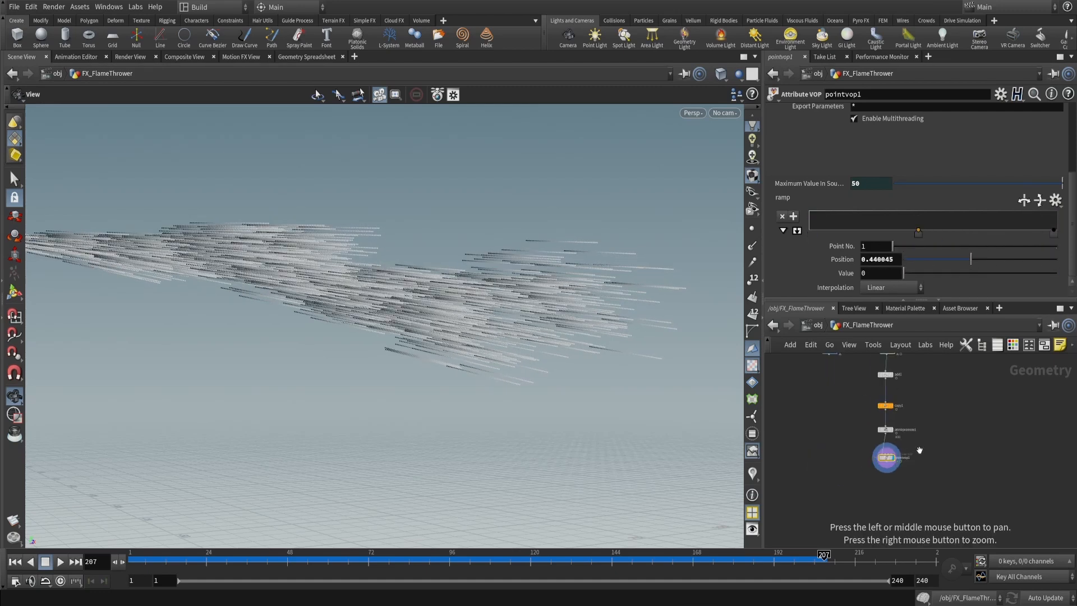
mouse_move(920, 450)
mouse_down()
mouse_move(844, 449)
mouse_move(933, 464)
mouse_up()
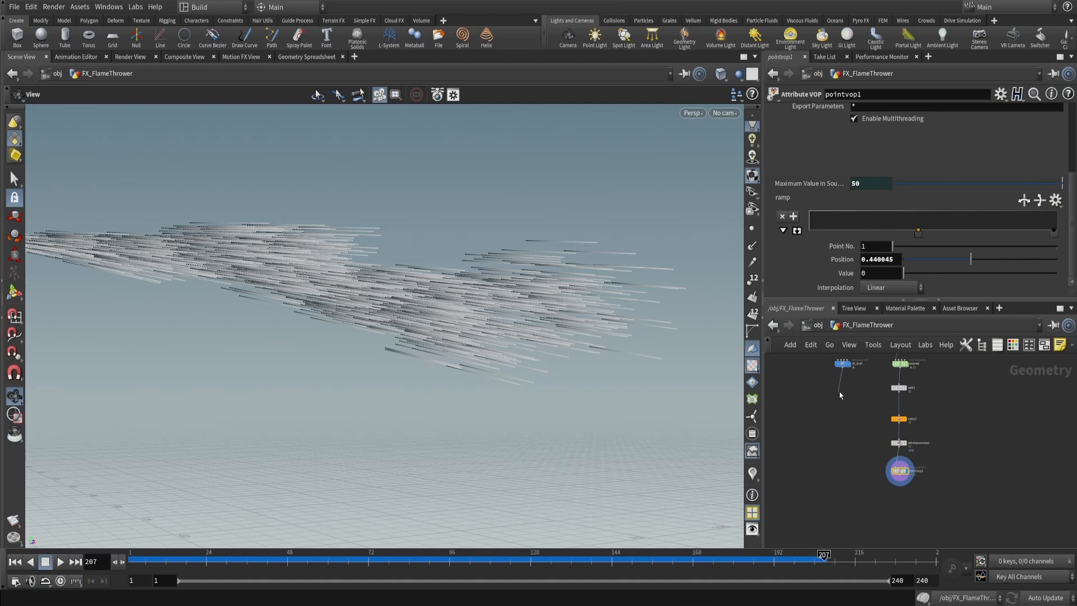
drag(842, 363, 940, 474)
scroll(939, 473, up, 4)
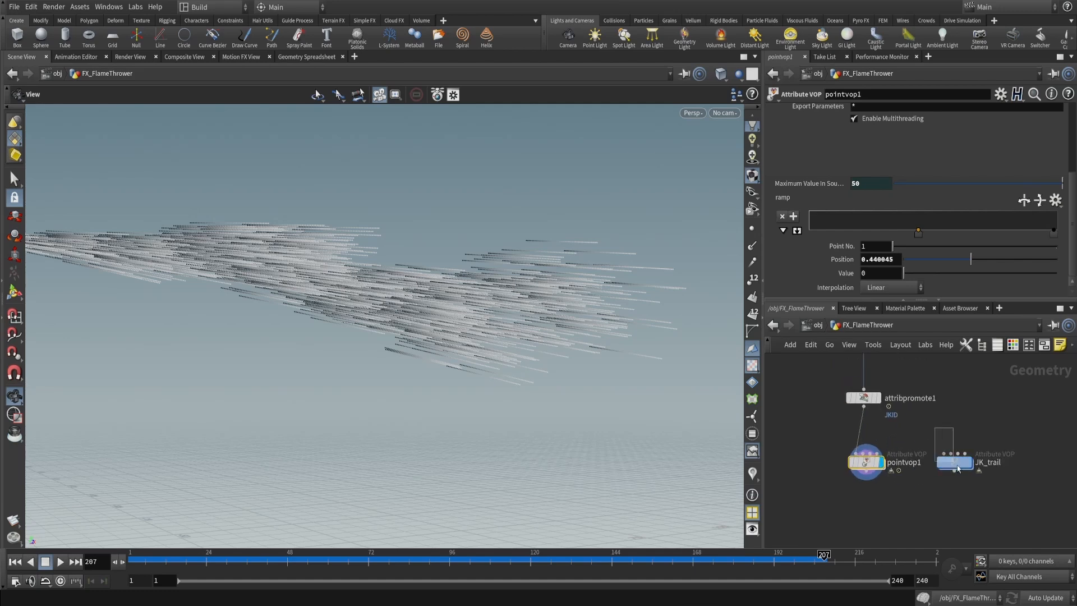
double_click(954, 463)
scroll(938, 422, up, 4)
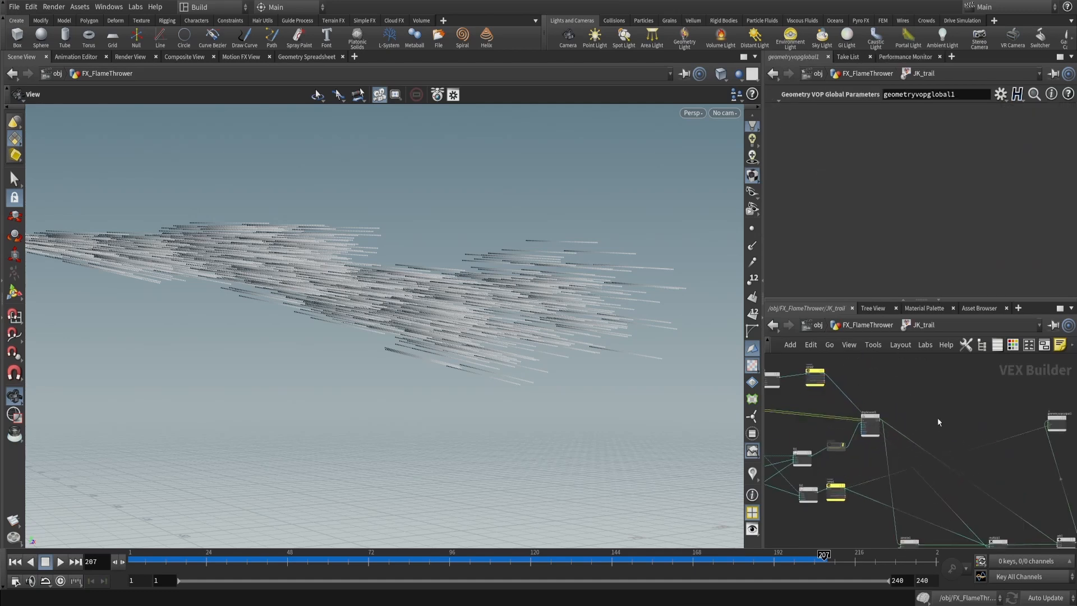
Return to the FX_FlameThrower network, connect attribpromote1 to JK_trail and display JK_trail
key(u)
scroll(863, 178, up, 3)
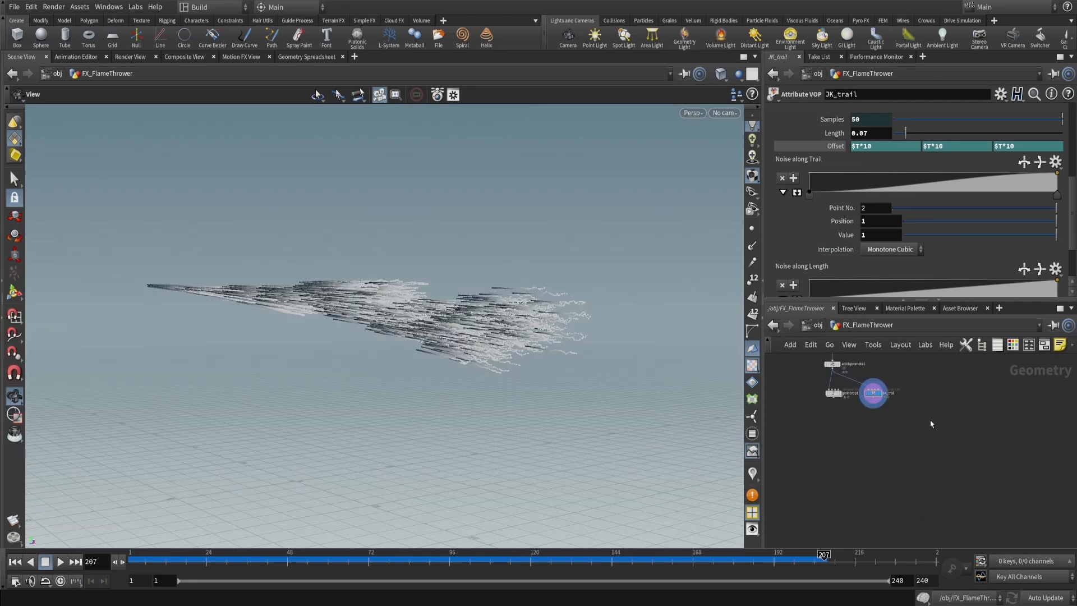
middle_drag(931, 421, 958, 439)
scroll(907, 415, up, 5)
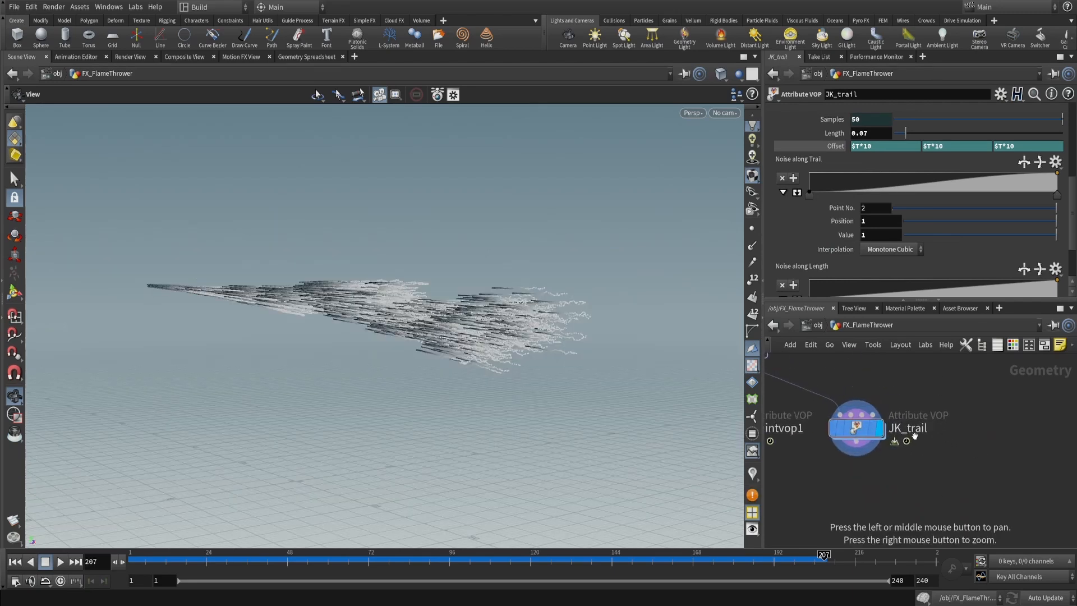
Add a Pyro Configure GPU Ground Explosion setup and move pyrosolver_gpu_explosion further below volumerasterizeattributes1
key(Tab)
text(gpu)
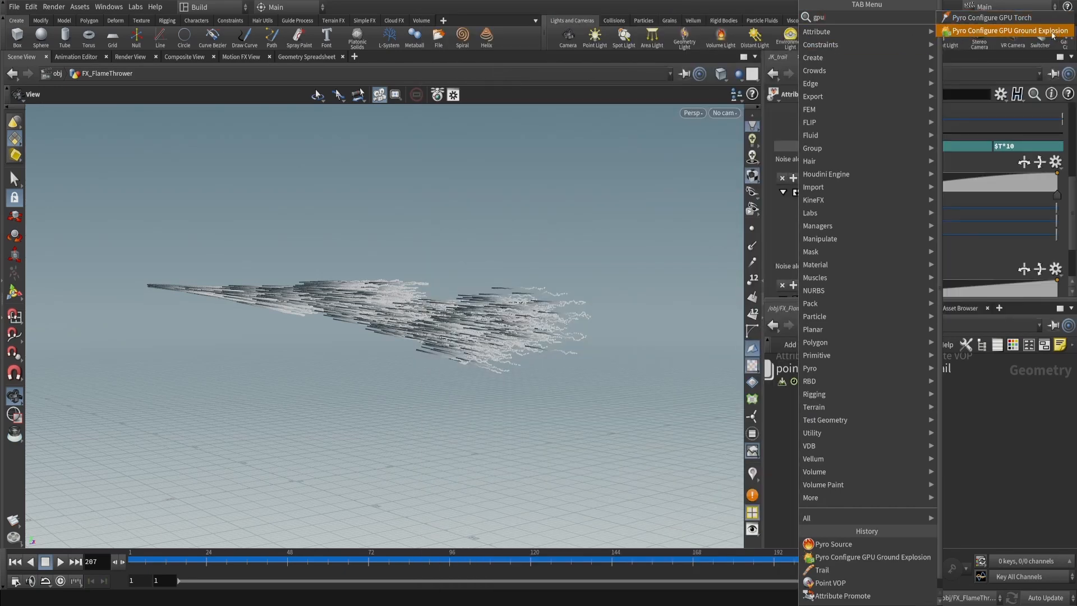
click(1010, 31)
click(911, 466)
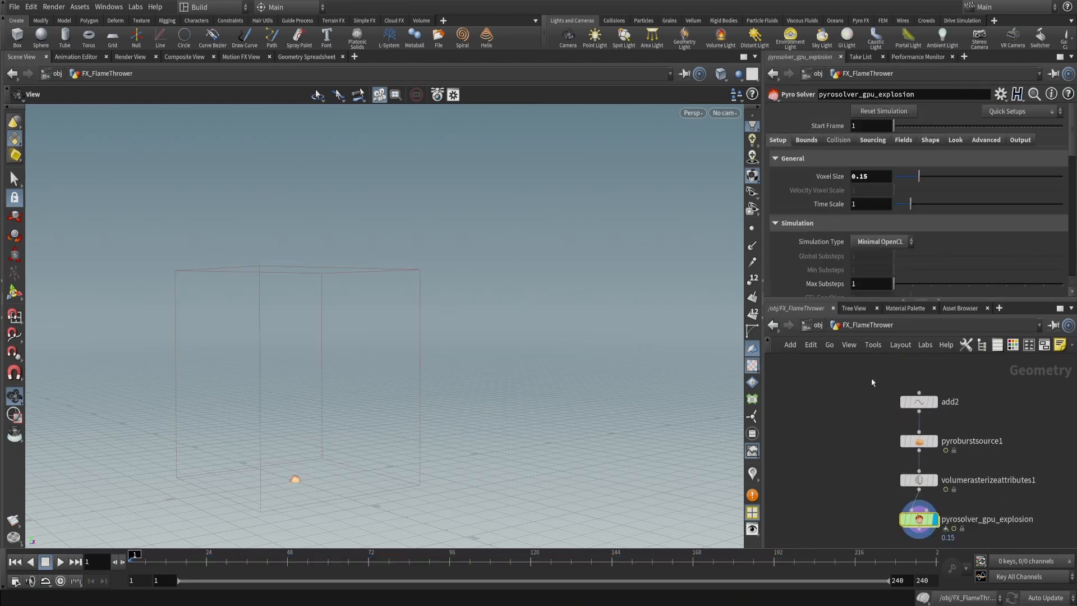
drag(871, 381, 987, 534)
middle_drag(995, 467, 1001, 436)
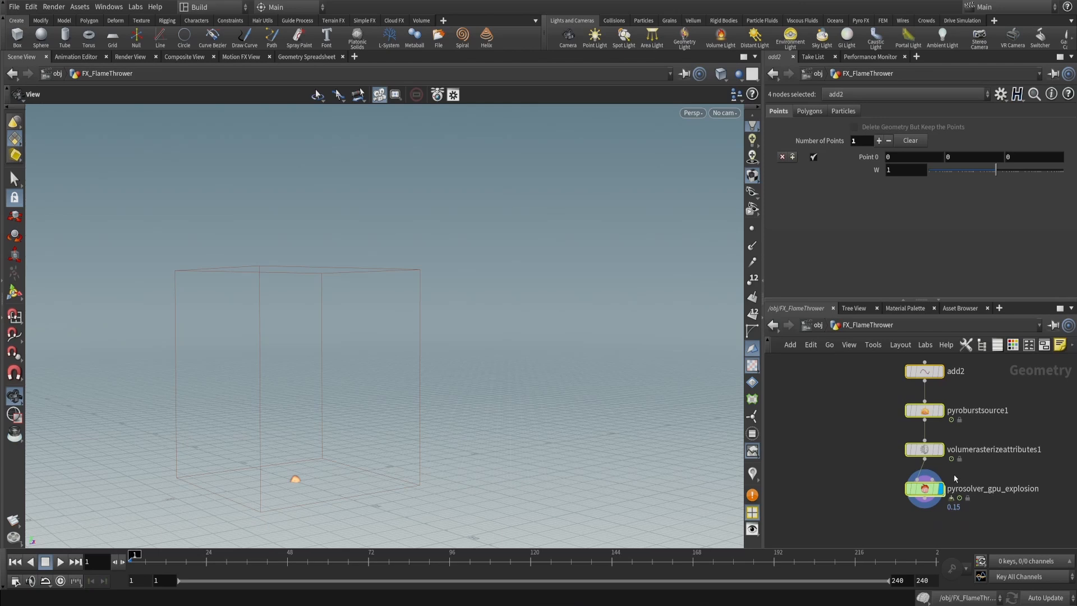
drag(956, 475, 922, 512)
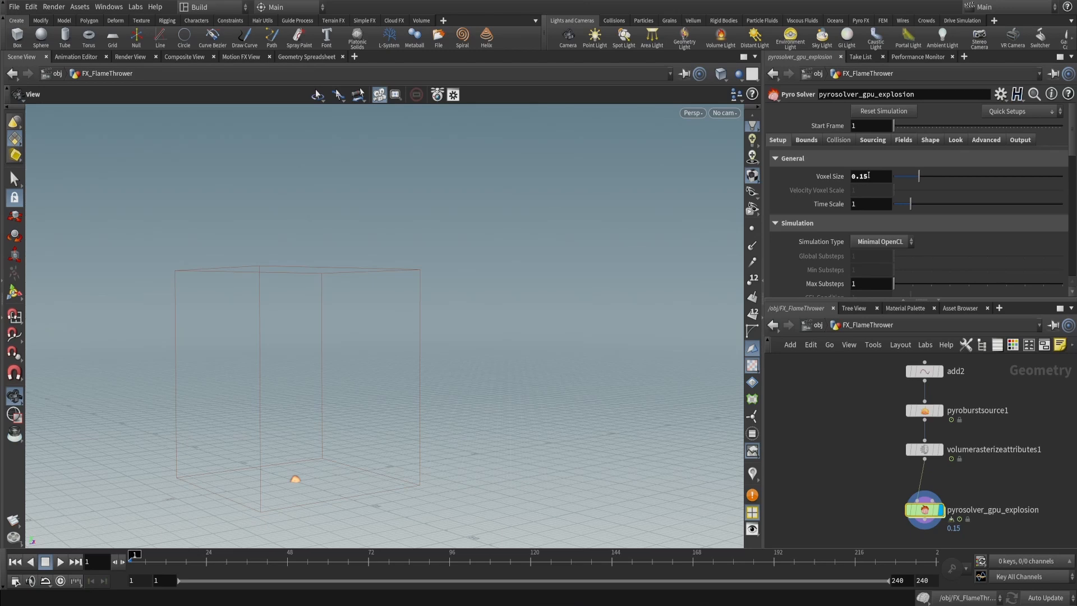
Delete the add2 and pyroburstsource1 nodes from the new pyro setup, keeping volumerasterizeattributes1 and the solver
scroll(878, 418, down, 3)
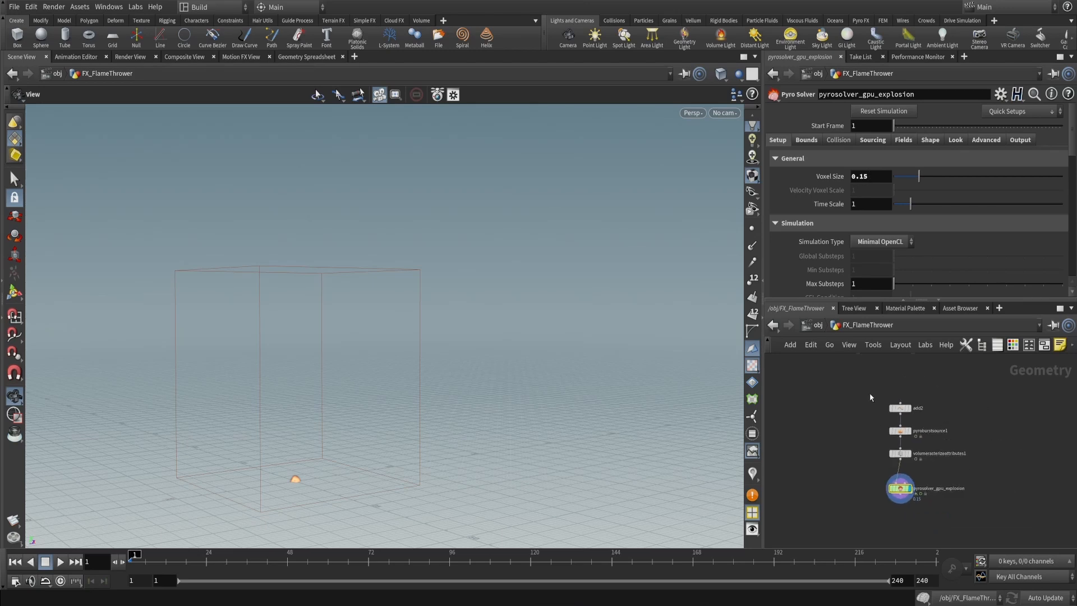
scroll(869, 392, up, 2)
drag(866, 387, 954, 443)
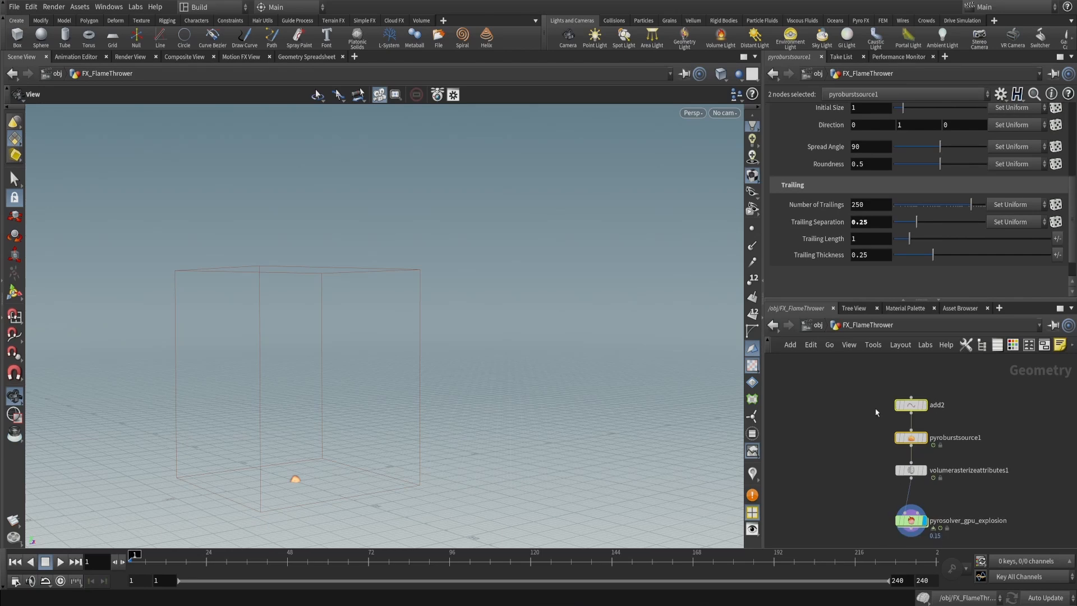
scroll(948, 444, up, 2)
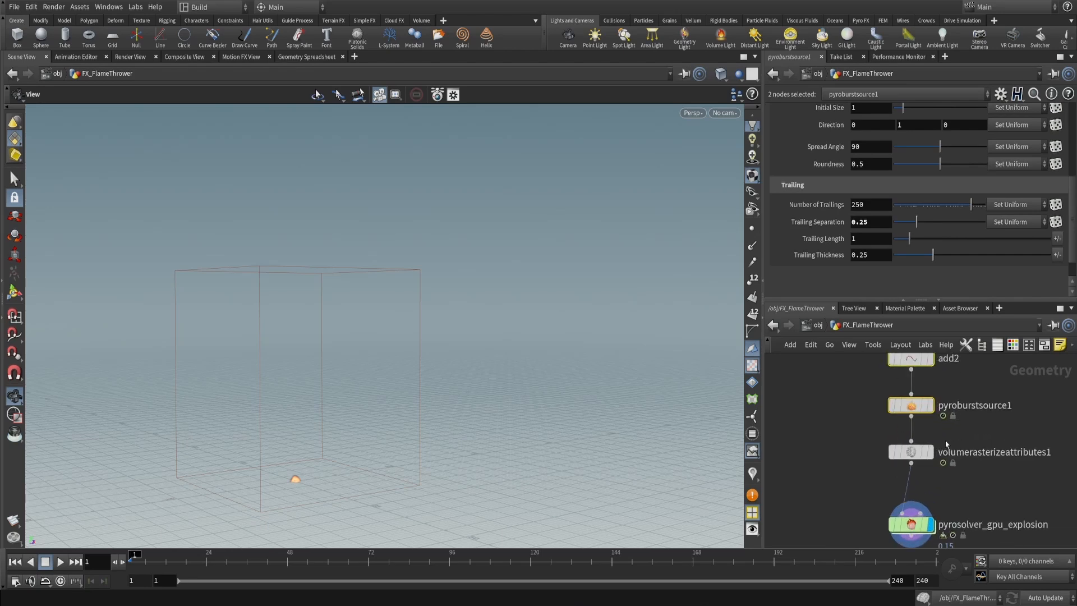
click(947, 446)
drag(957, 466, 850, 487)
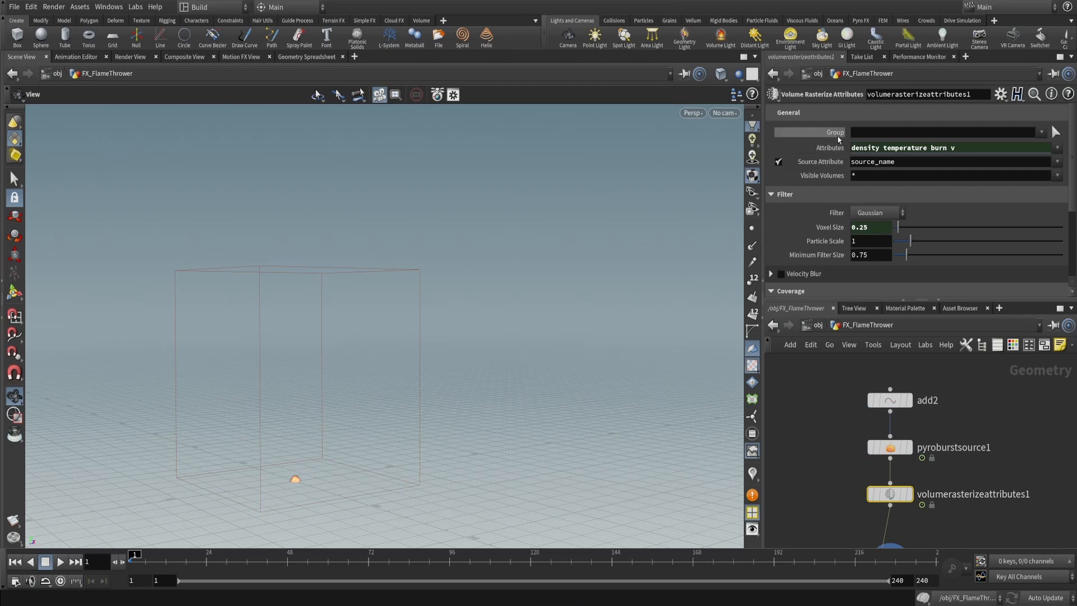
drag(850, 431, 848, 373)
key(Delete)
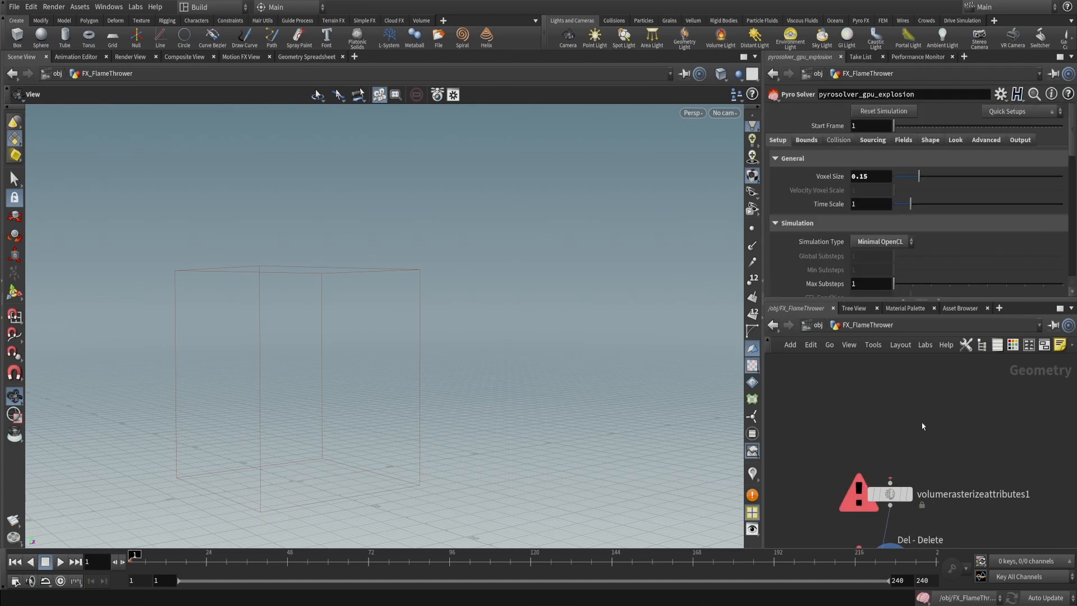
Link the voxel size of volumerasterizeattributes1 to the voxel size of pyrosolver_gpu_explosion with a relative reference
drag(932, 430, 846, 523)
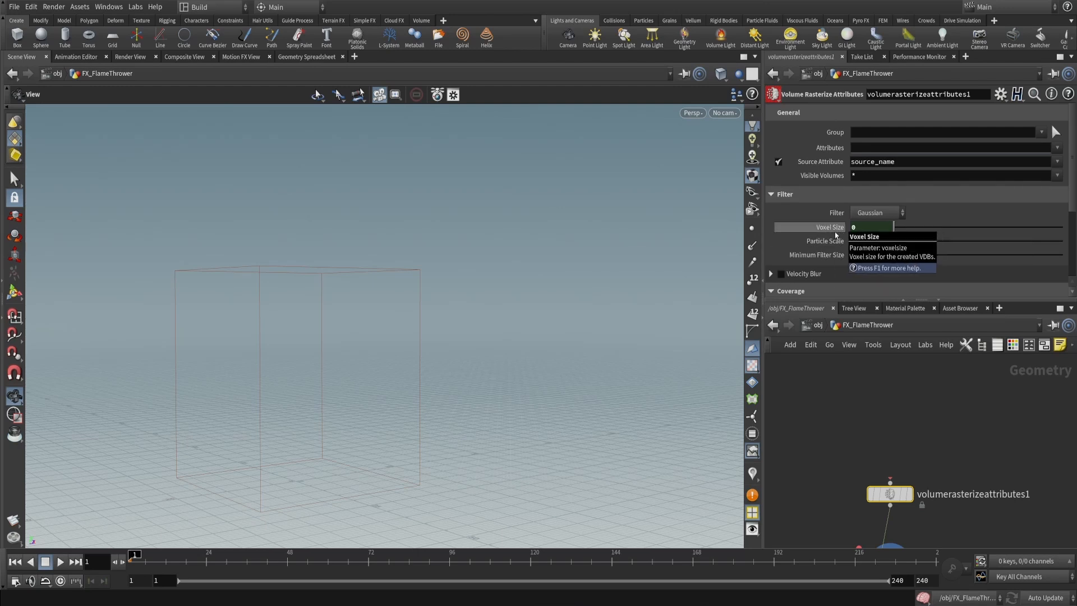
middle_drag(942, 398, 947, 327)
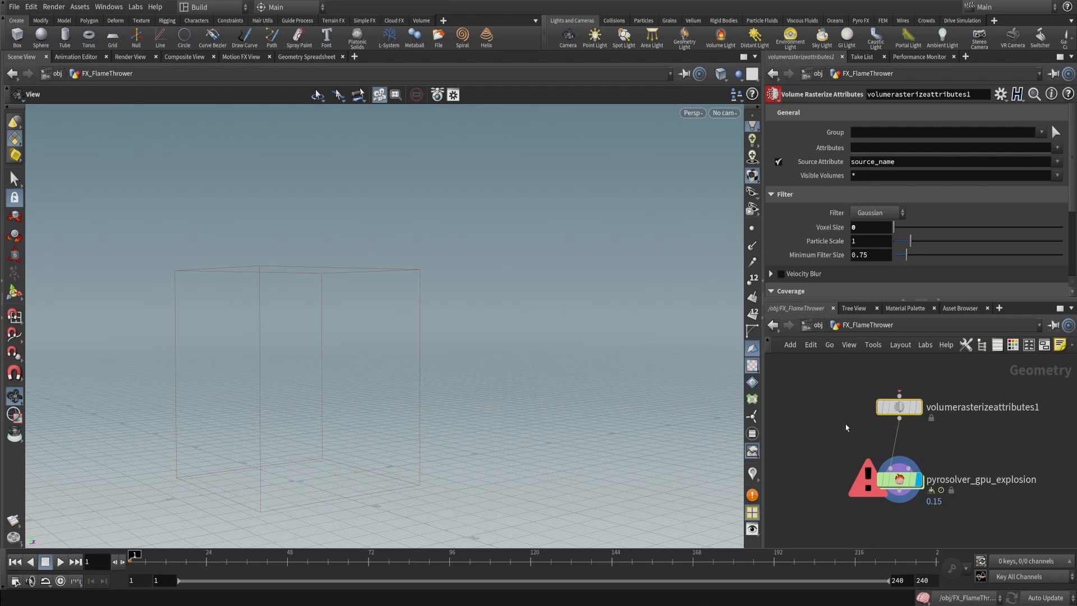
click(903, 479)
right_click(869, 176)
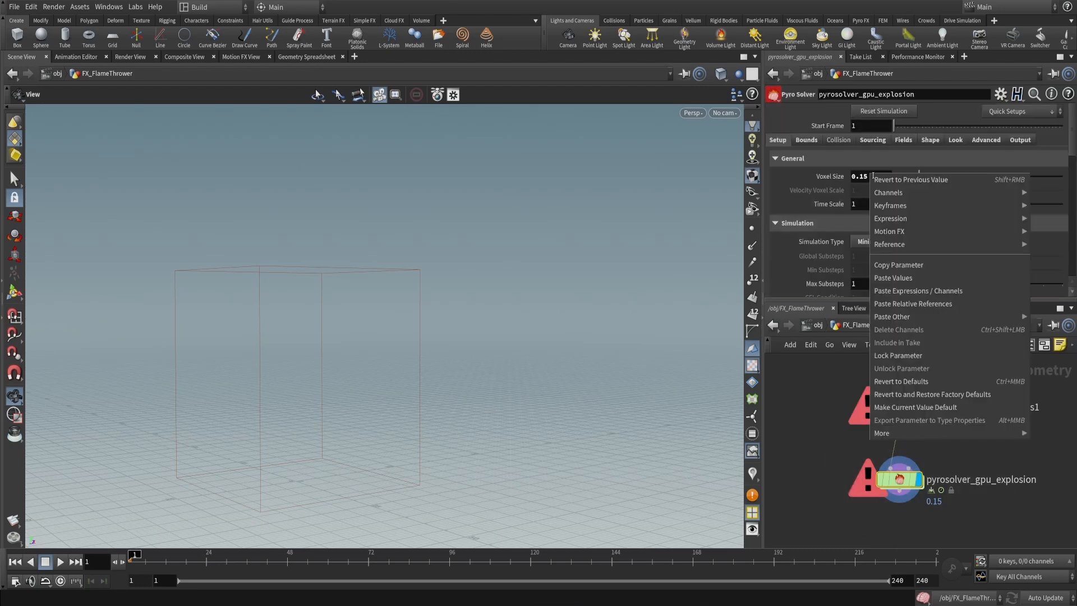
click(913, 265)
click(899, 407)
right_click(861, 226)
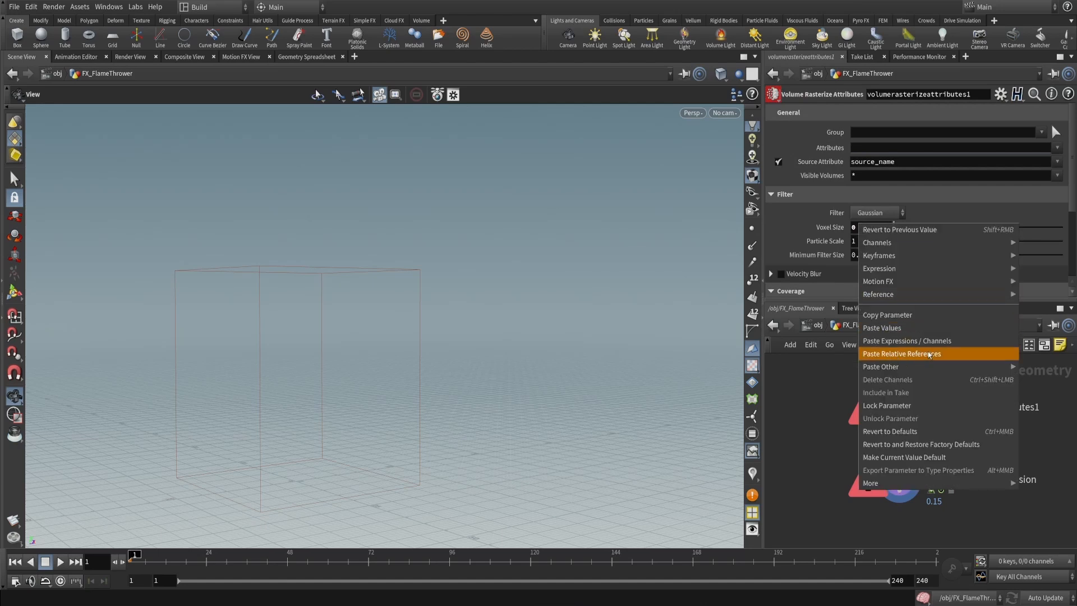
click(898, 357)
Move volumerasterizeattributes1 and pyrosolver_gpu_explosion together closer to the JK_trail node
shift+click(899, 480)
scroll(935, 456, down, 3)
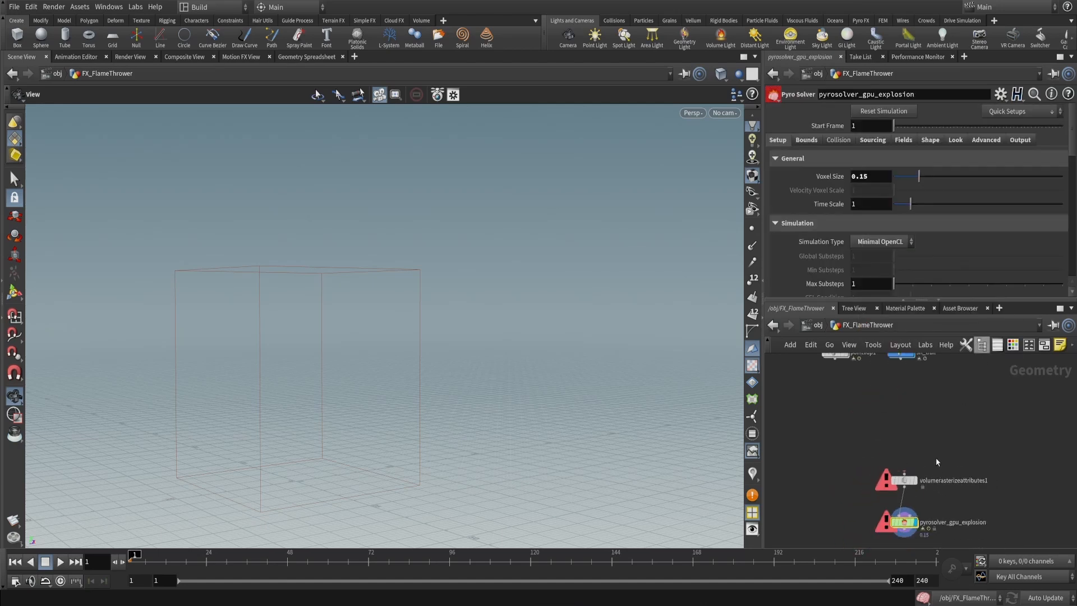
drag(903, 491, 910, 446)
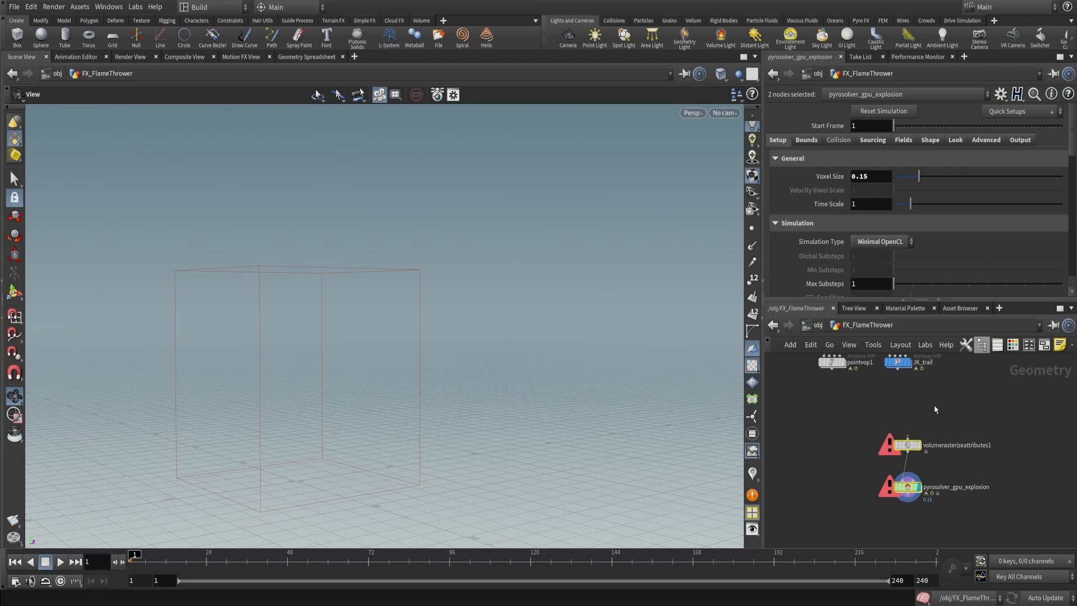
middle_drag(935, 408, 936, 445)
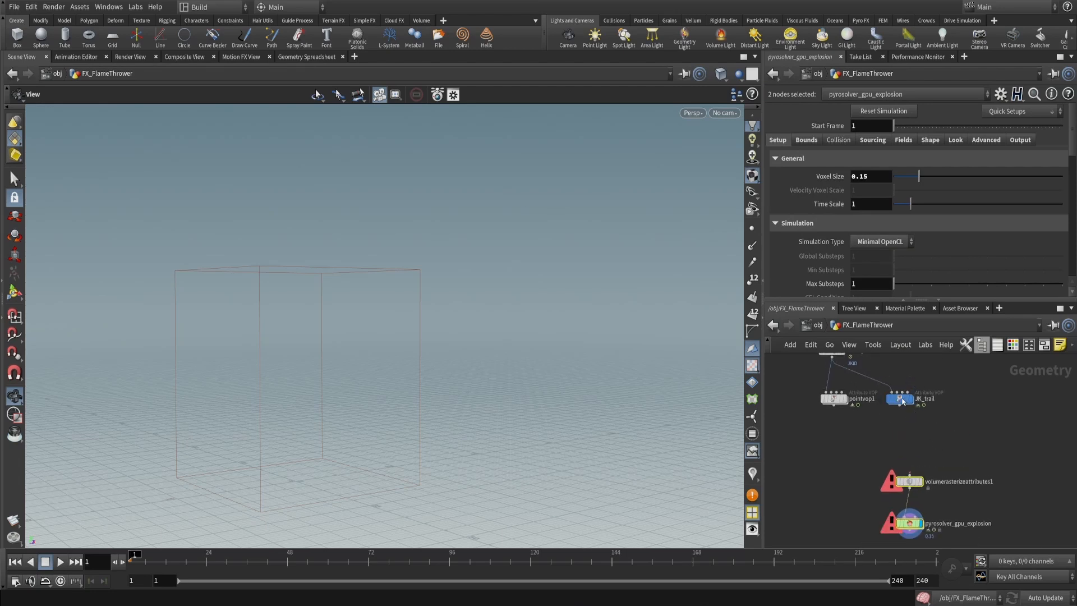
Display JK_trail and set the timeline to frame 44, framing the particle trails in the viewport
scroll(914, 403, up, 3)
click(911, 403)
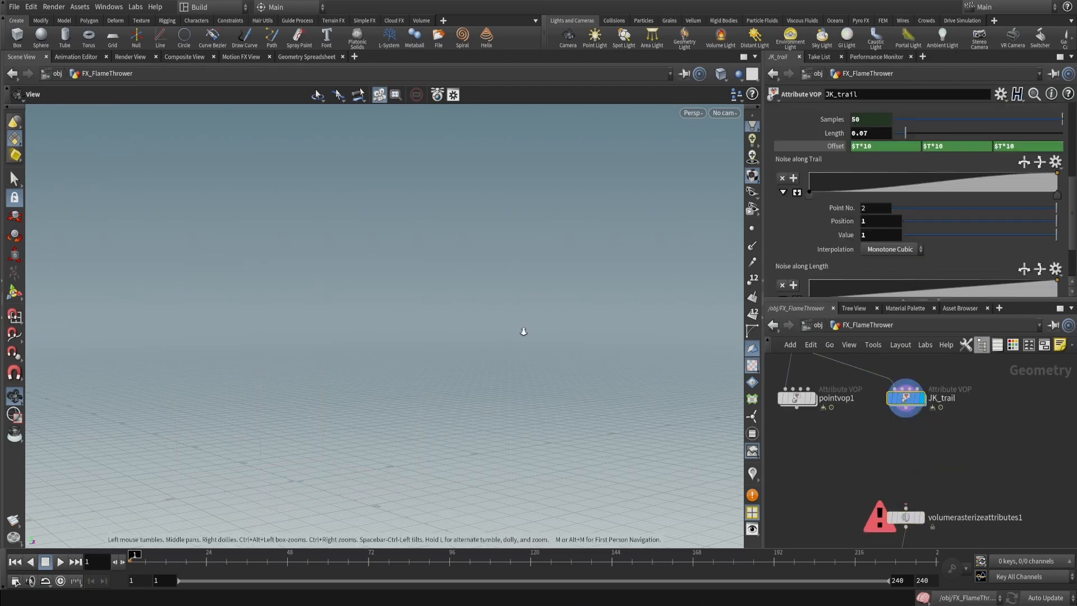
drag(521, 329, 338, 371)
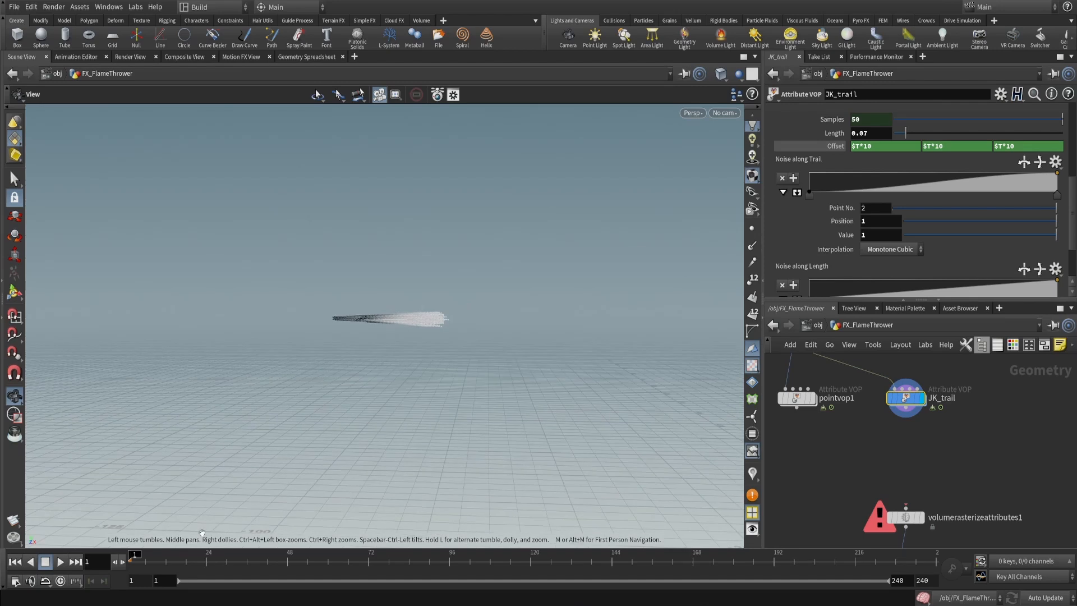
drag(150, 565, 274, 566)
middle_drag(358, 407, 394, 413)
right_drag(394, 413, 401, 369)
middle_drag(401, 369, 310, 360)
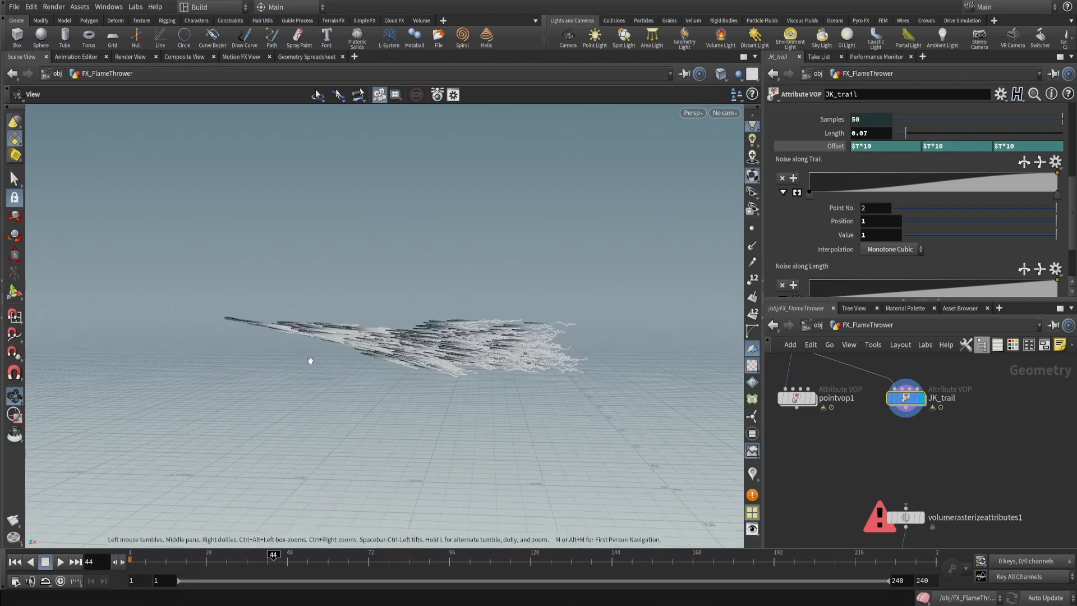
right_drag(398, 357, 466, 296)
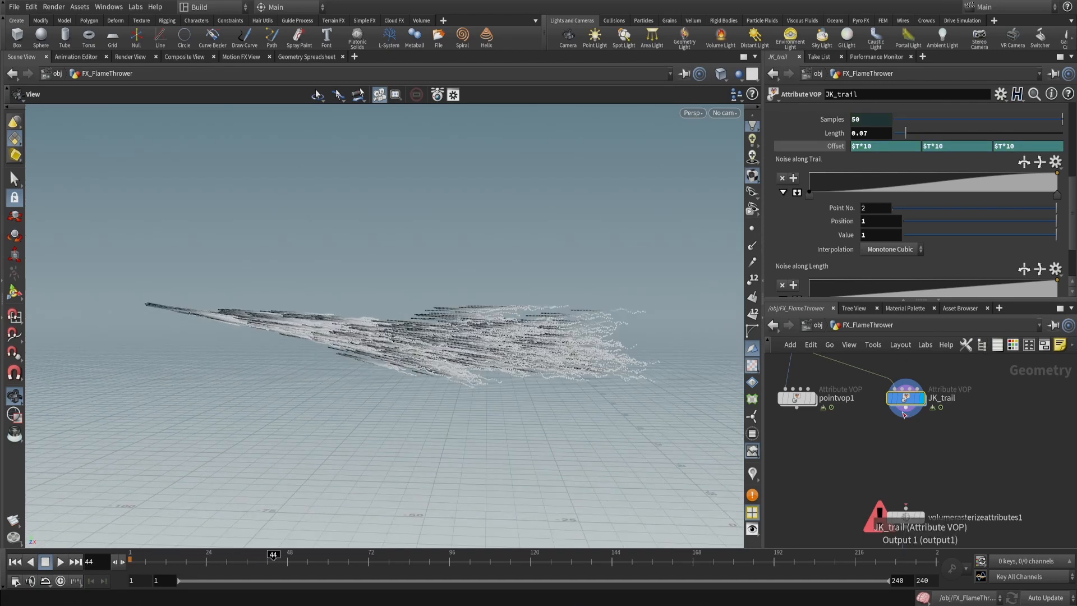
Inspect JK_trail's node info and review the popnet node further up the network
mouse_move(908, 401)
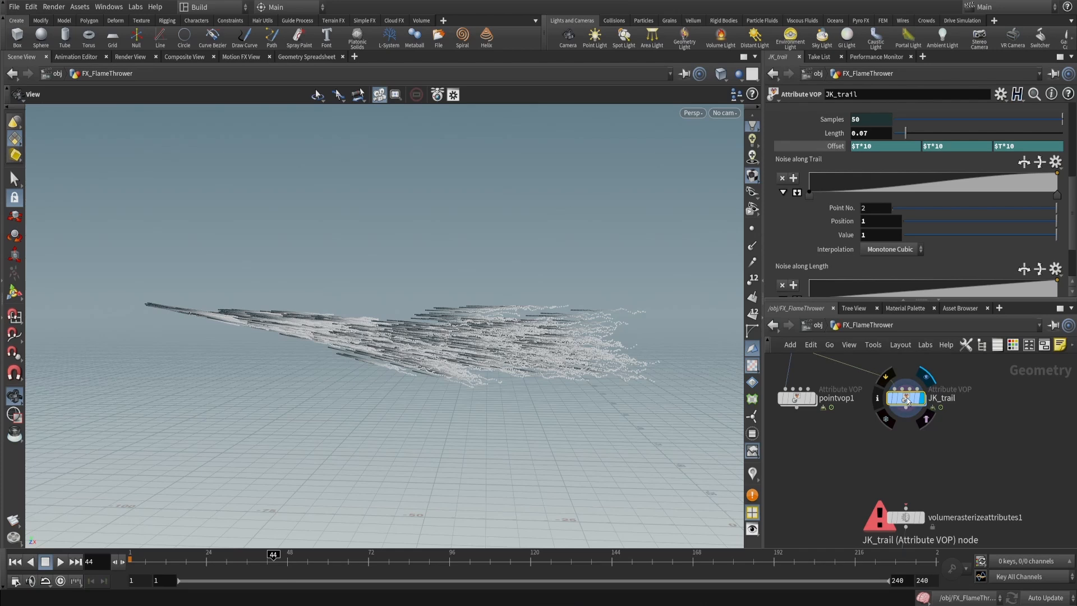
click(877, 398)
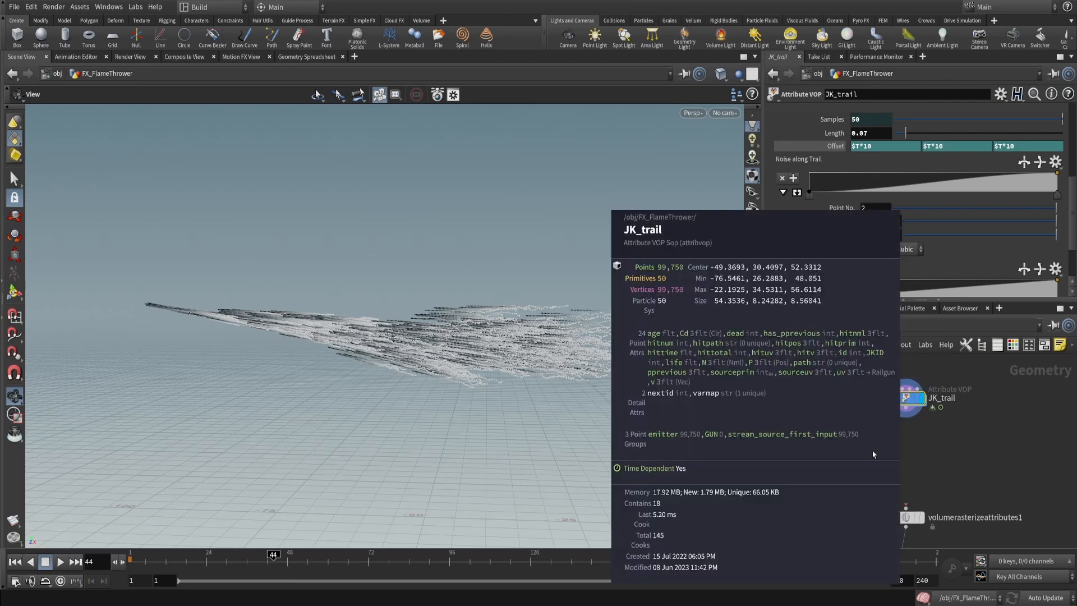
scroll(942, 453, down, 4)
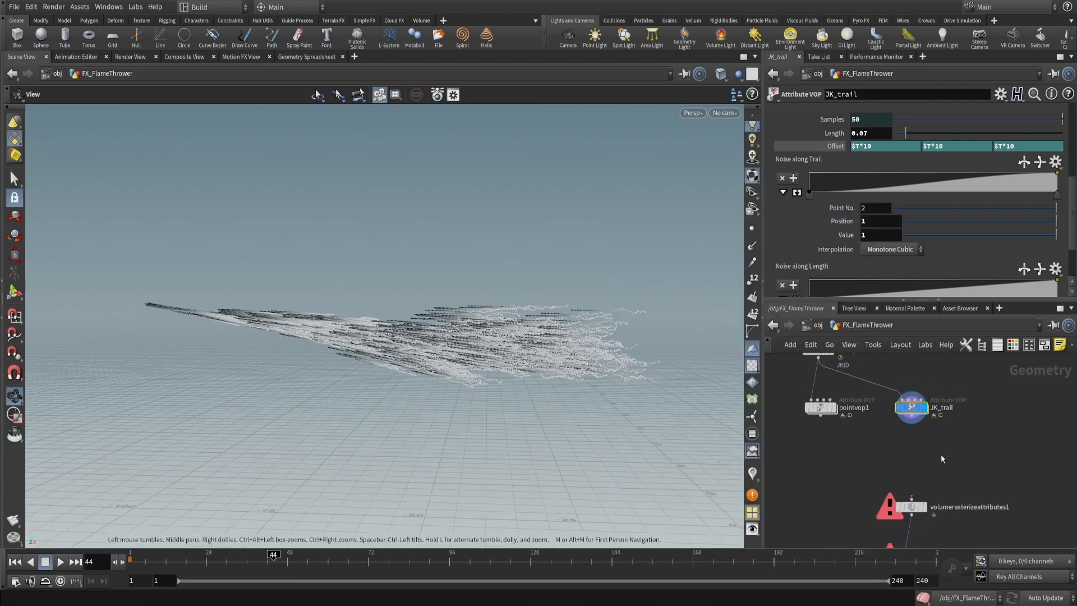
middle_drag(939, 408, 973, 555)
scroll(909, 423, up, 4)
drag(822, 399, 980, 451)
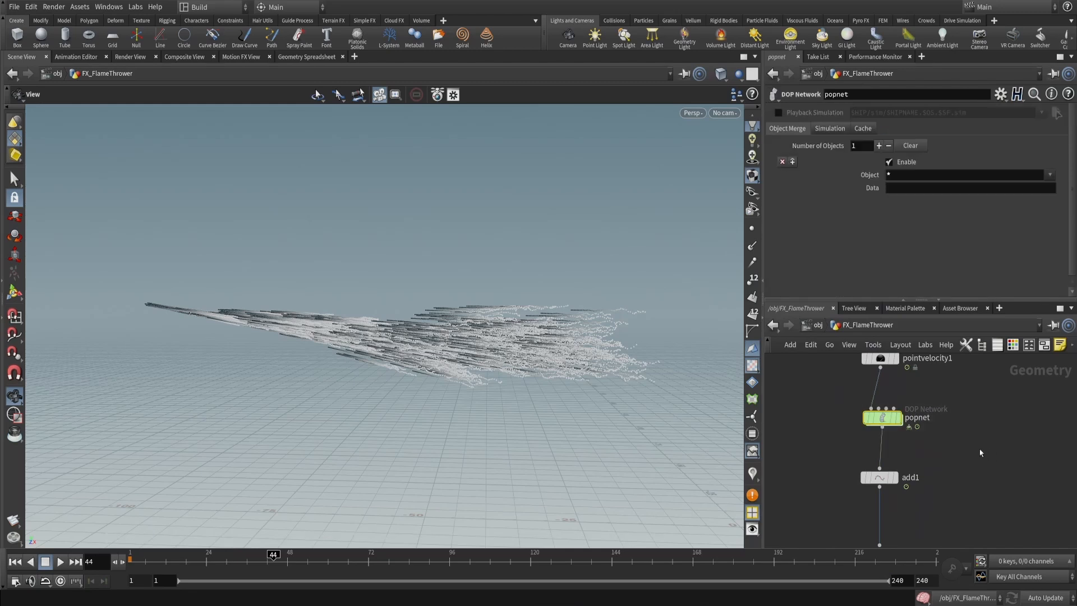
scroll(981, 452, down, 4)
middle_drag(988, 499, 923, 386)
middle_drag(954, 461, 896, 371)
scroll(904, 434, up, 4)
scroll(909, 442, down, 4)
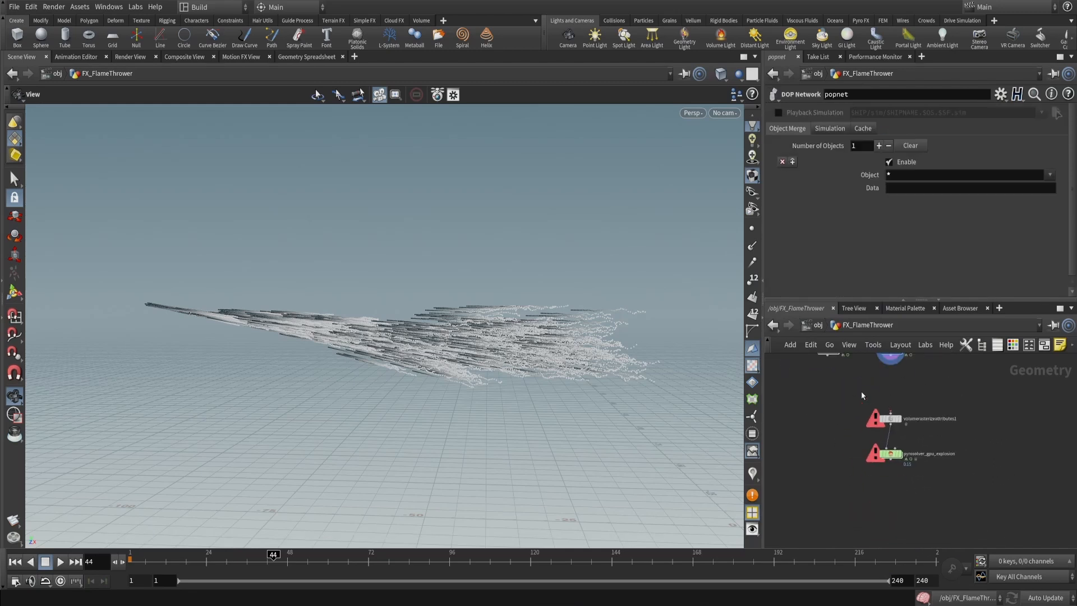
Shift volumerasterizeattributes1 and pyrosolver_gpu_explosion down to leave more room below JK_trail
drag(860, 392, 902, 499)
drag(895, 422, 895, 450)
middle_drag(901, 370, 897, 438)
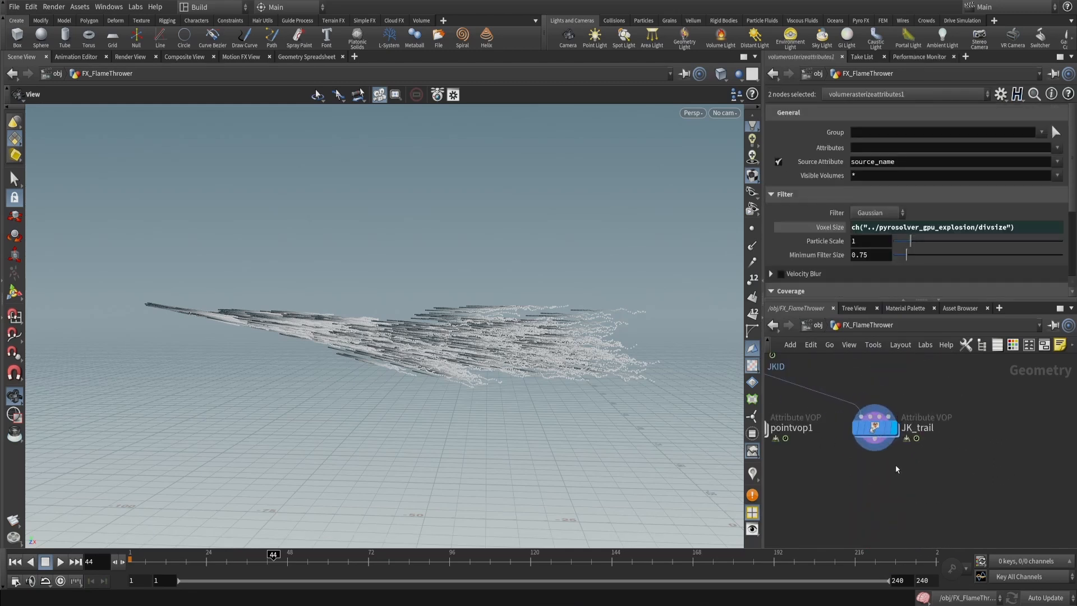
Add a Pyro Source node below JK_trail and connect JK_trail to its first input
key(Tab)
text(pyro)
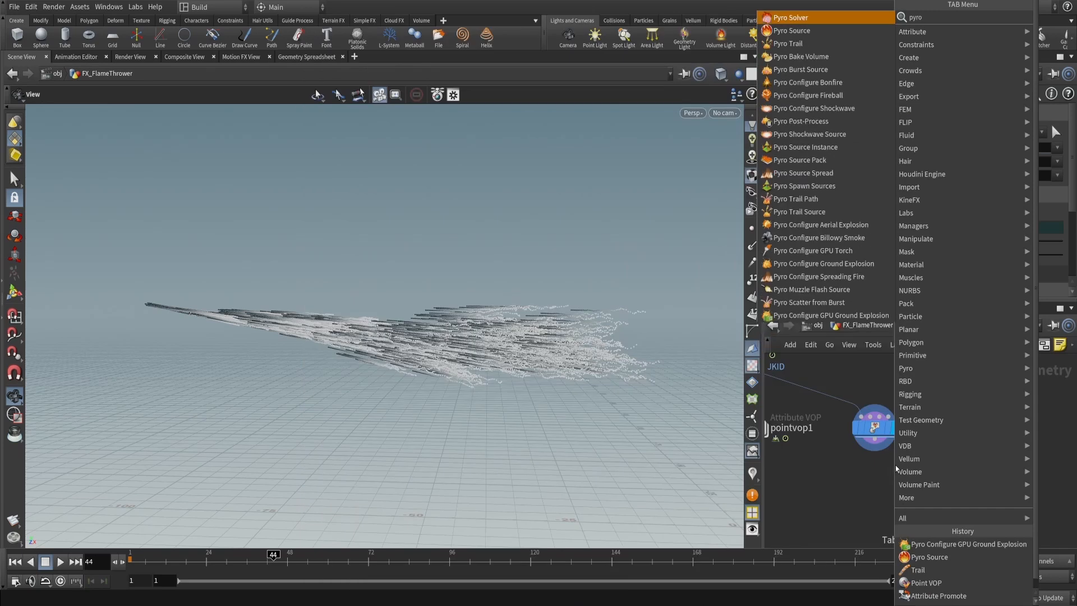
key(Down)
key(Return)
click(895, 466)
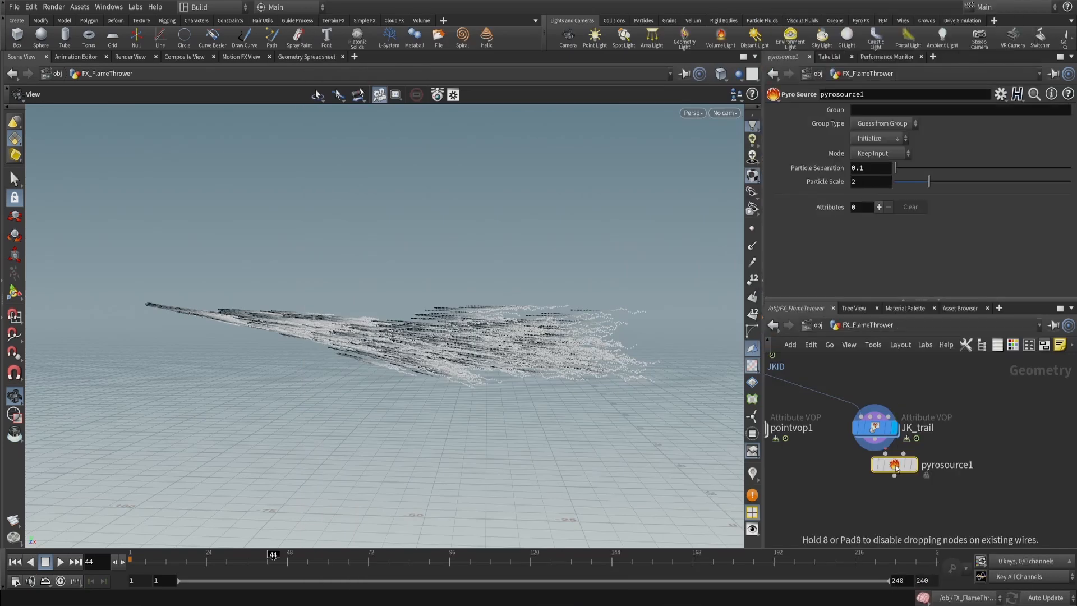
drag(896, 464, 877, 499)
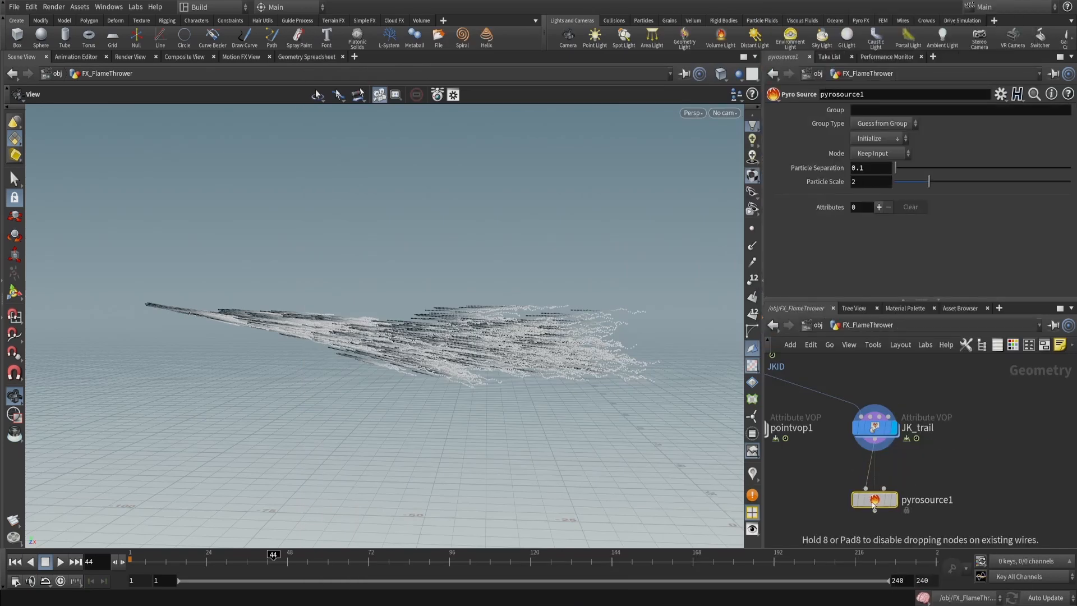
Give pyrosource1 a single source attribute of type Temperature
click(878, 207)
click(911, 224)
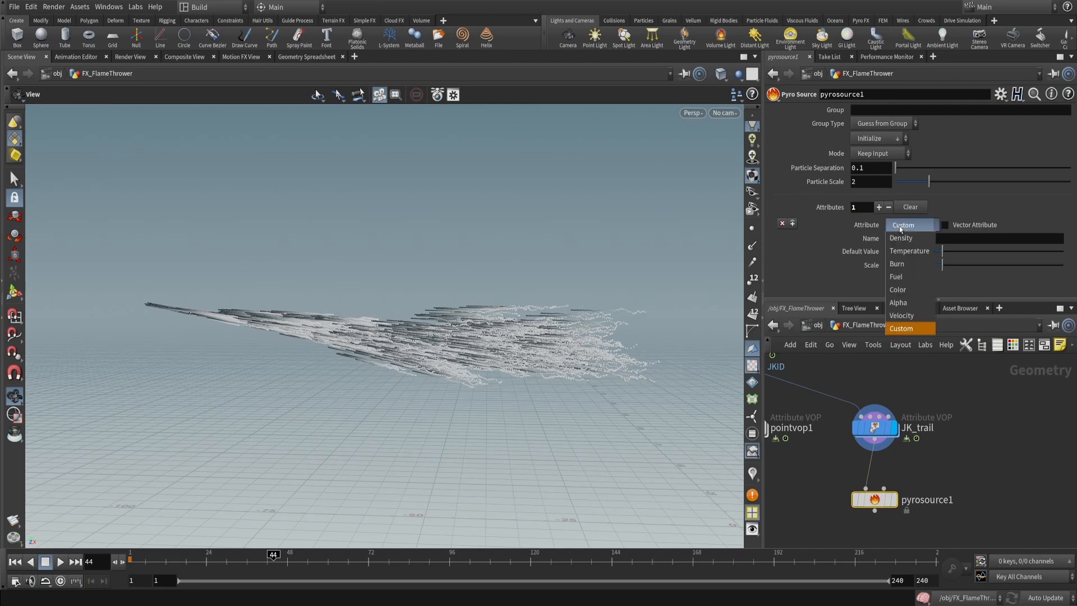
click(904, 235)
click(792, 223)
click(911, 224)
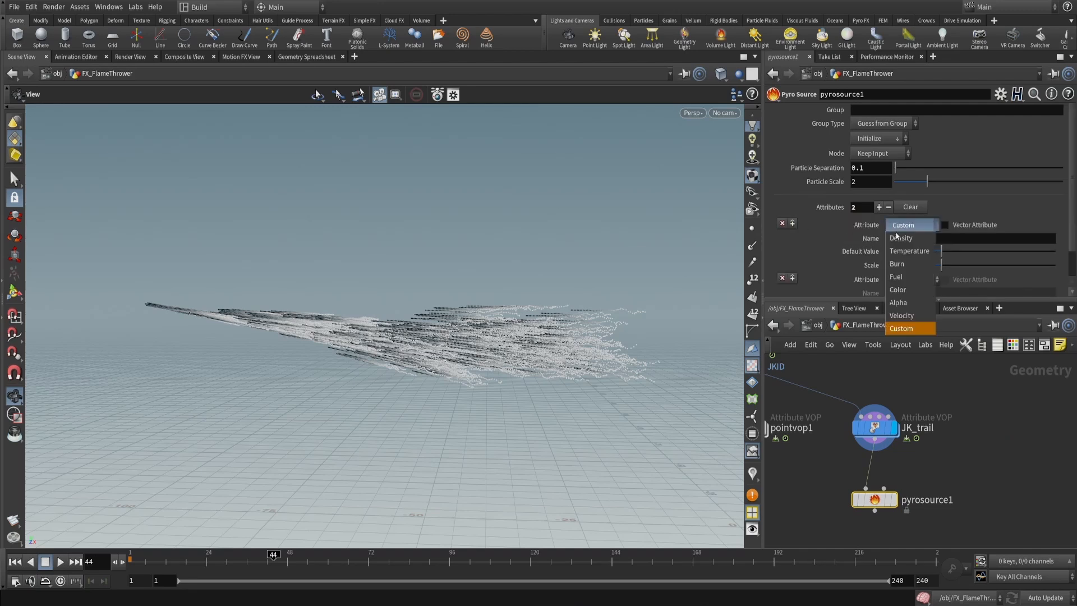
click(908, 238)
click(782, 224)
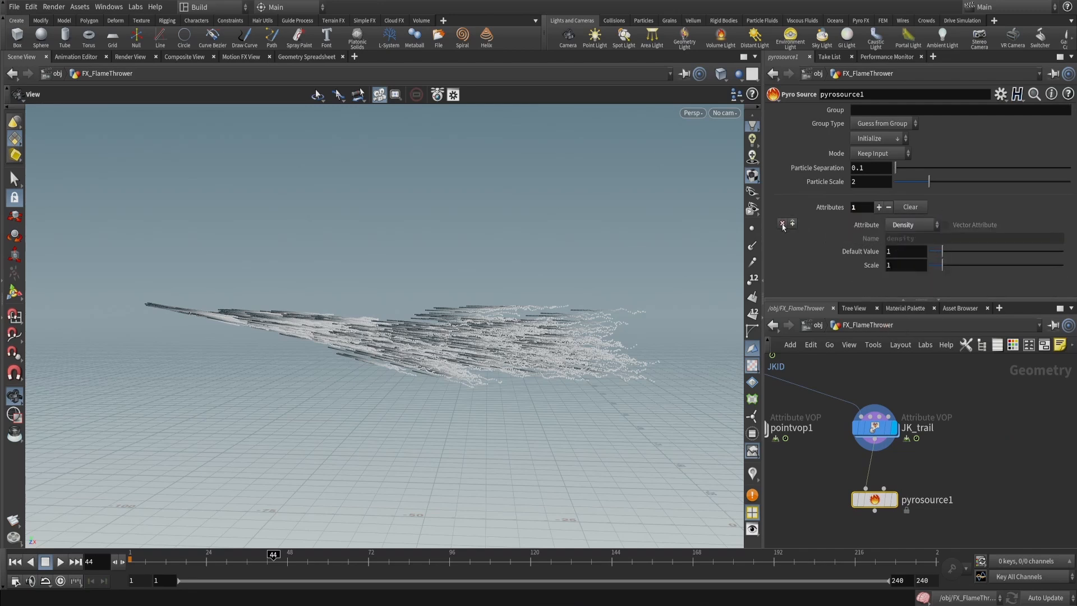
click(911, 225)
click(915, 249)
Move pyrosource1 slightly down, display it and connect its output to volumerasterizeattributes1
middle_drag(1036, 455, 1047, 381)
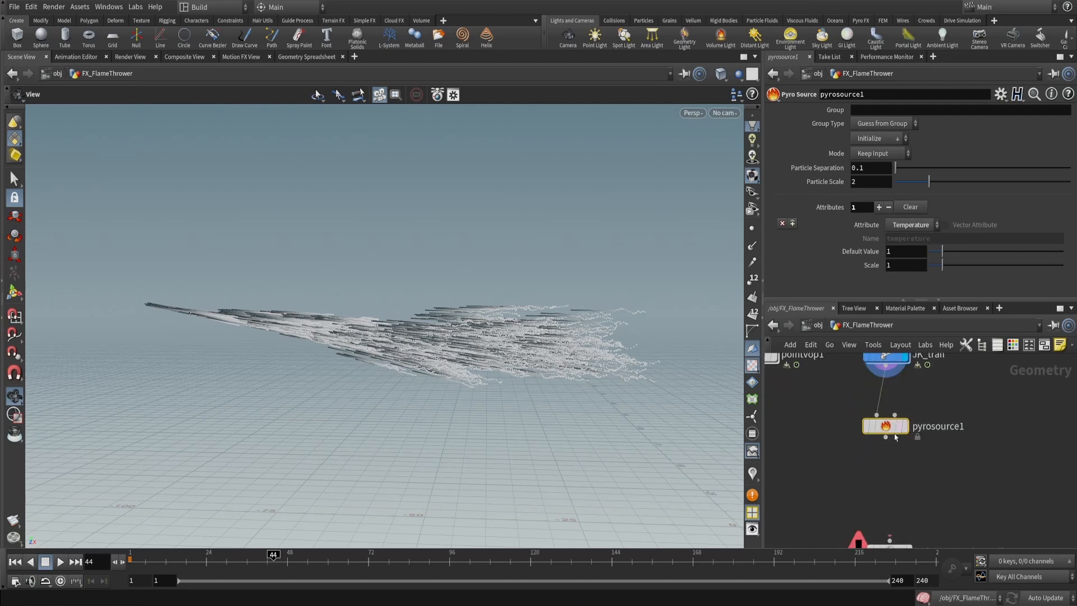
drag(879, 429, 879, 443)
middle_drag(949, 402, 949, 432)
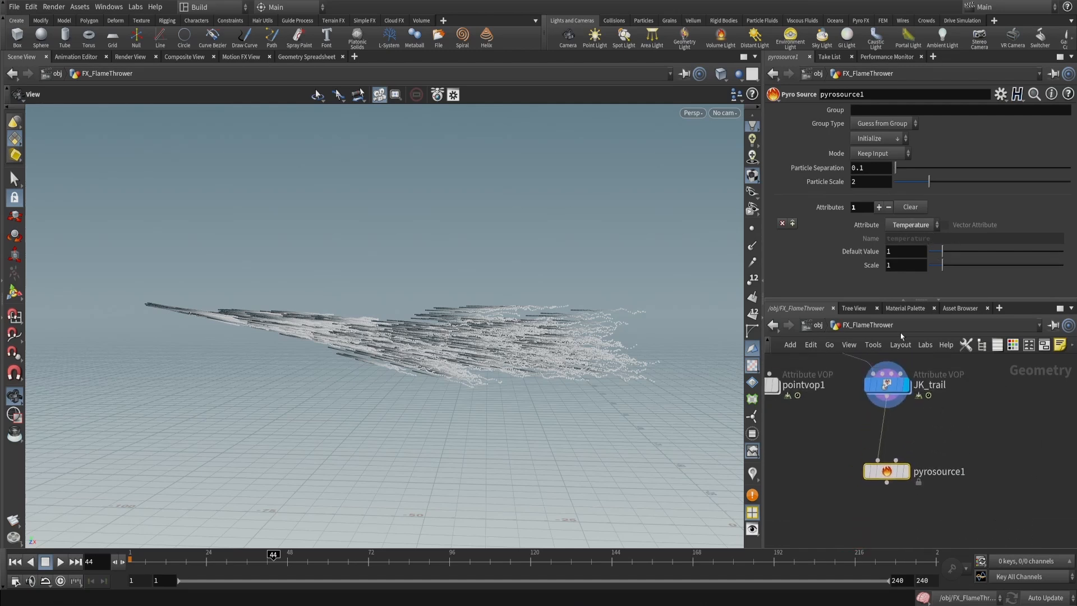
middle_click(895, 477)
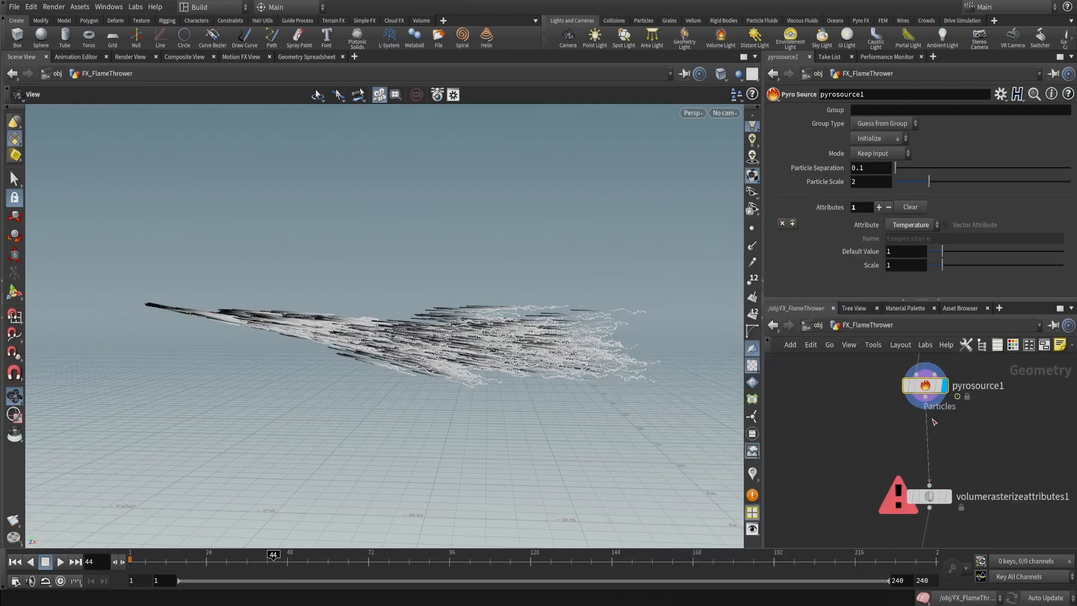
Set volumerasterizeattributes1 to rasterize the attributes temperature and v, display it and check its output fields
click(912, 510)
click(879, 149)
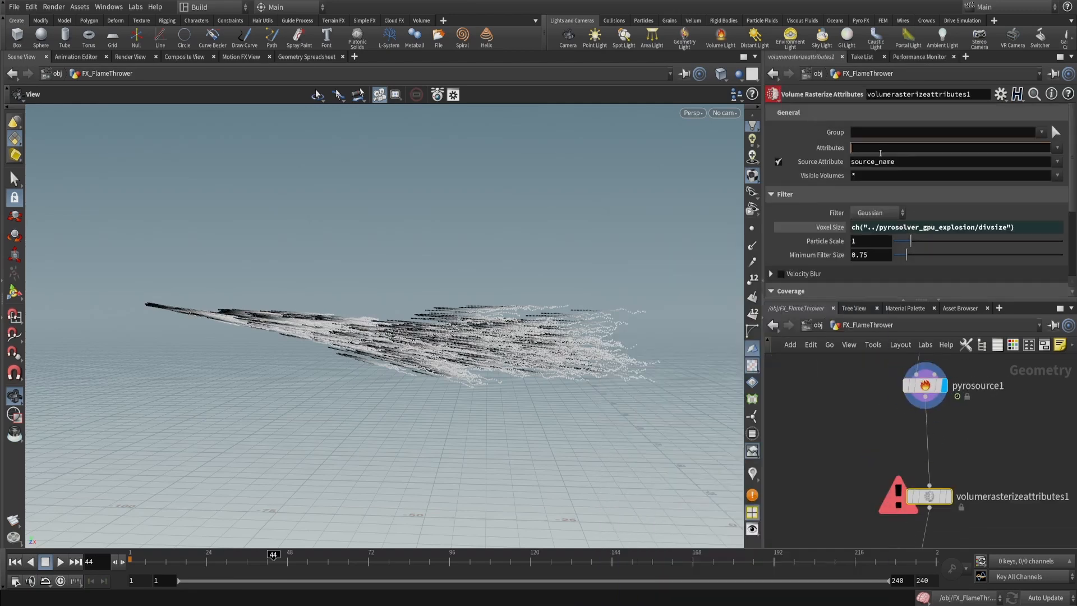
text(temperature v)
key(Return)
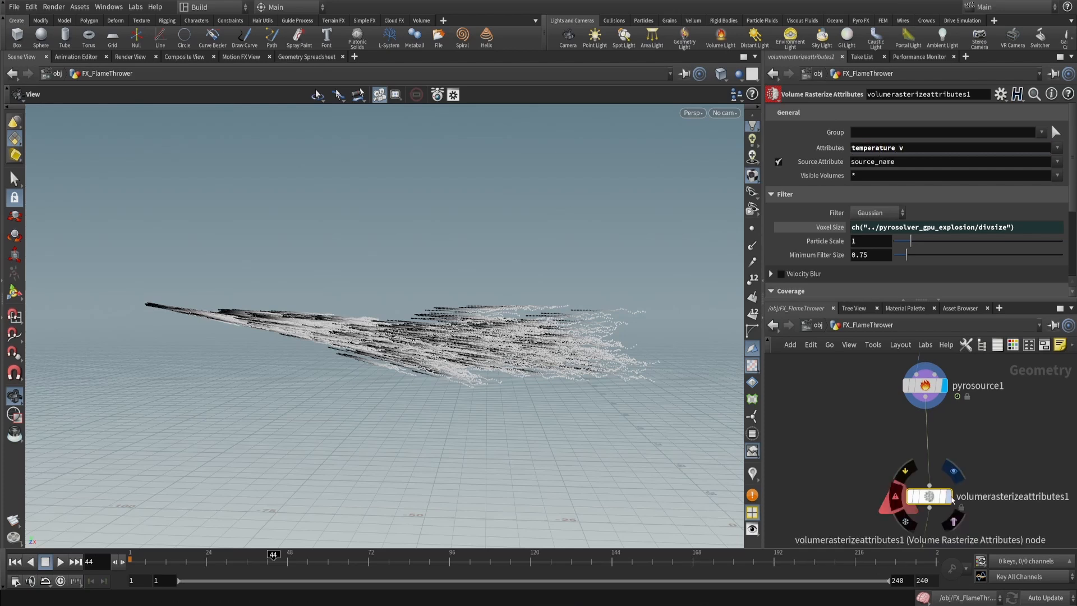
click(947, 496)
middle_click(935, 500)
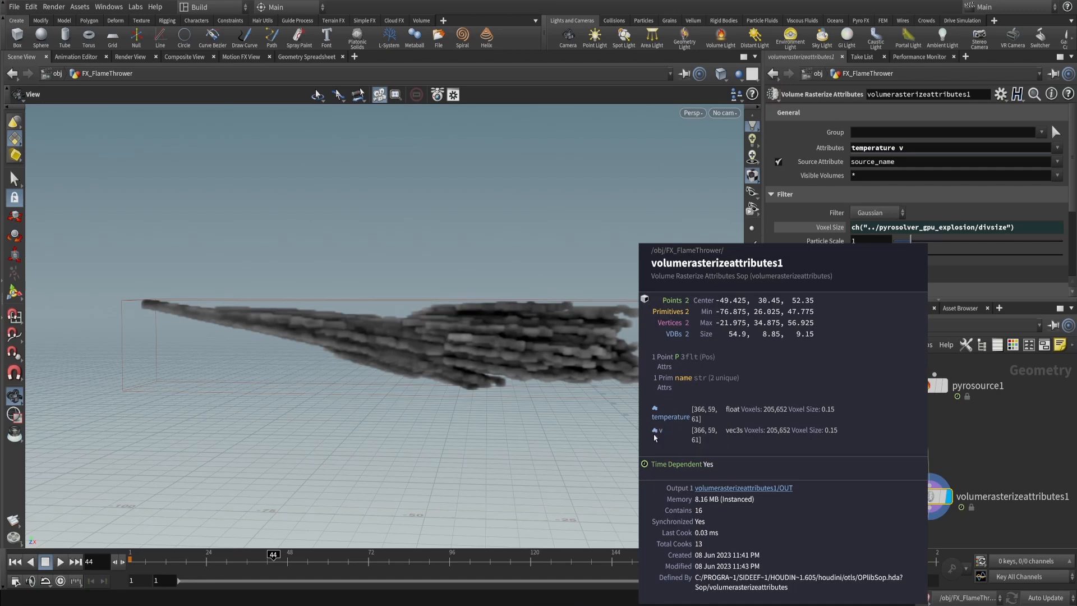
Move pyrosolver_gpu_explosion slightly down and change its simulation type to Sparse
middle_drag(988, 469, 977, 373)
scroll(978, 373, down, 3)
click(936, 441)
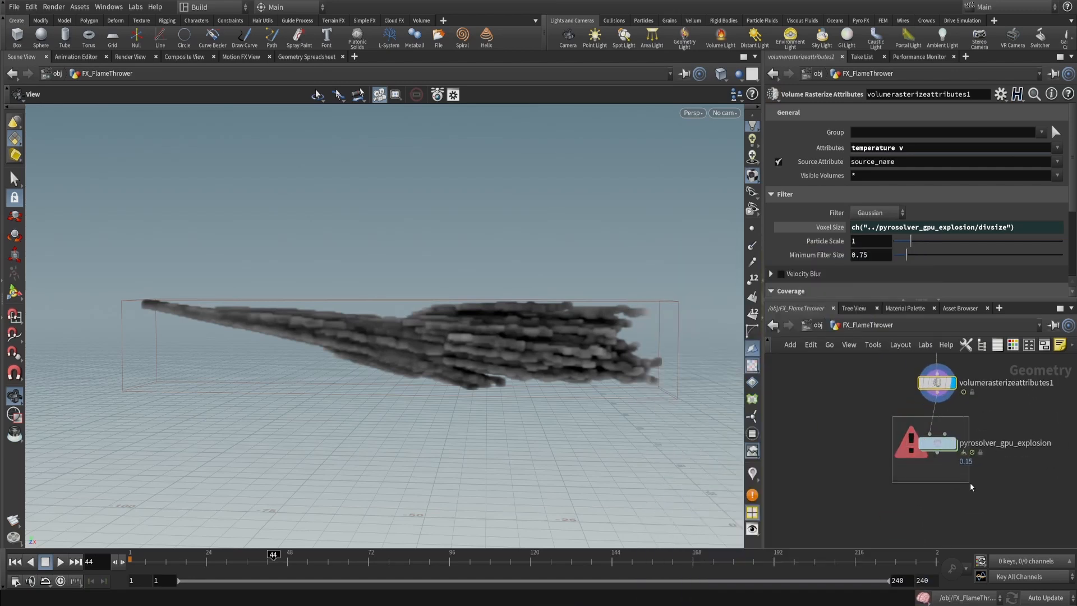
scroll(942, 449, up, 2)
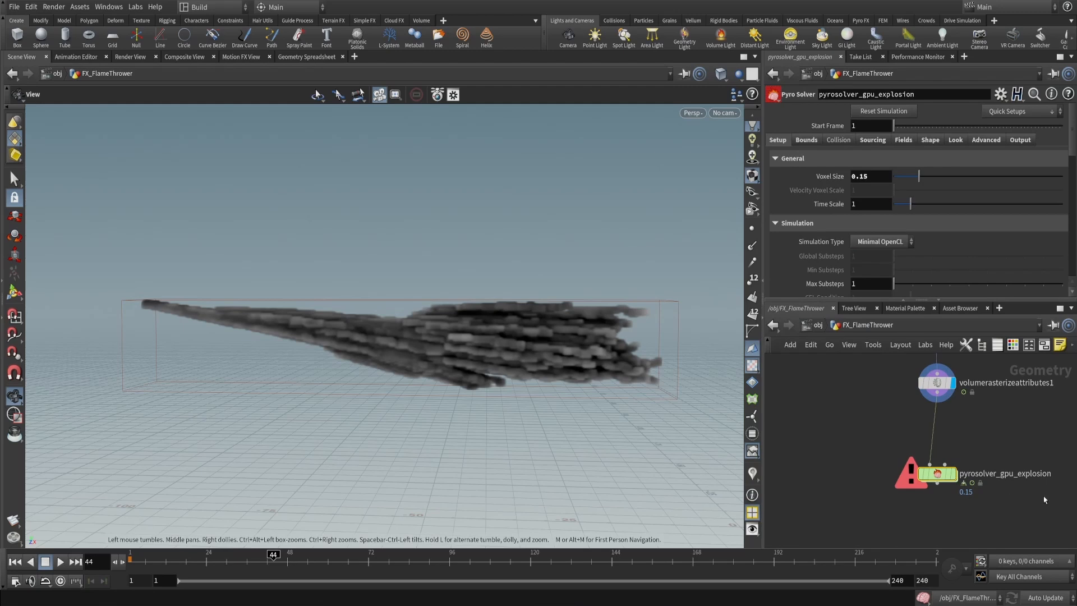
middle_drag(937, 446, 934, 471)
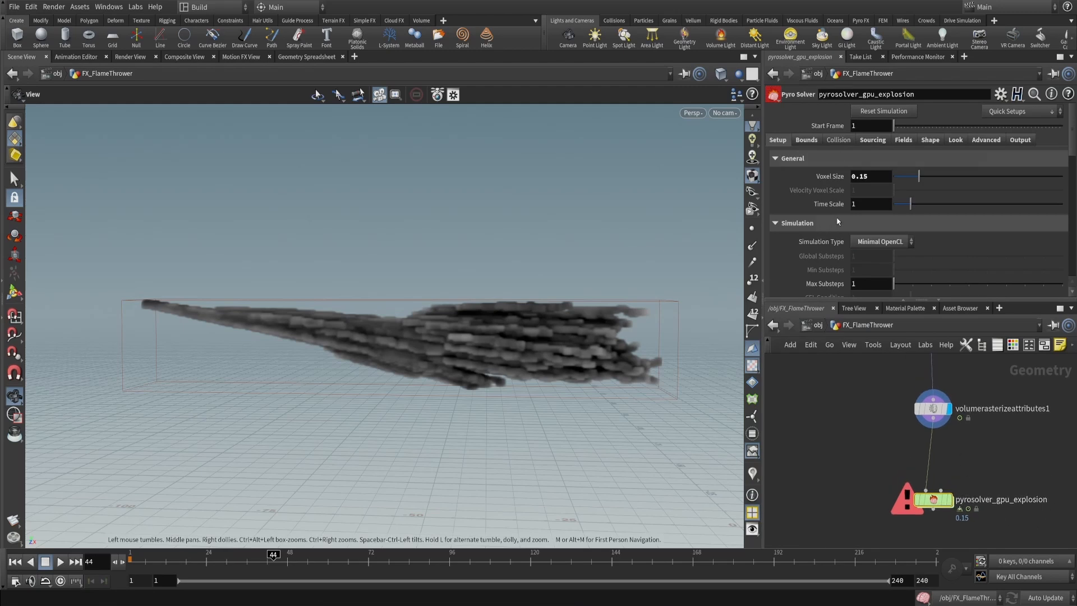
scroll(837, 221, down, 2)
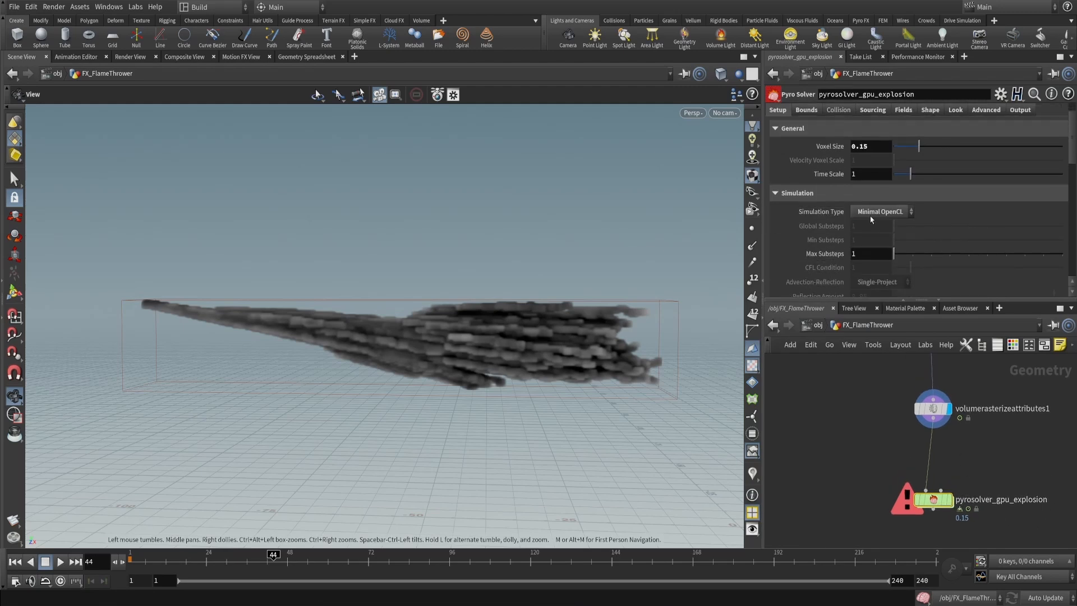
click(879, 211)
click(870, 229)
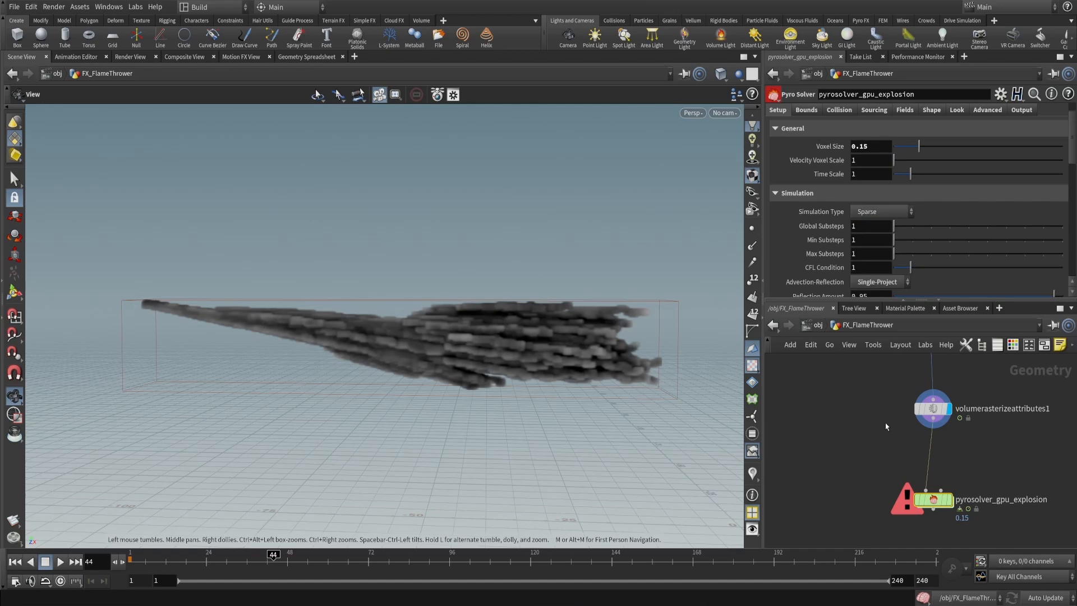
Display pyrosolver_gpu_explosion, play the simulation from frame 1 and inspect the bounding box in the viewport
mouse_move(950, 499)
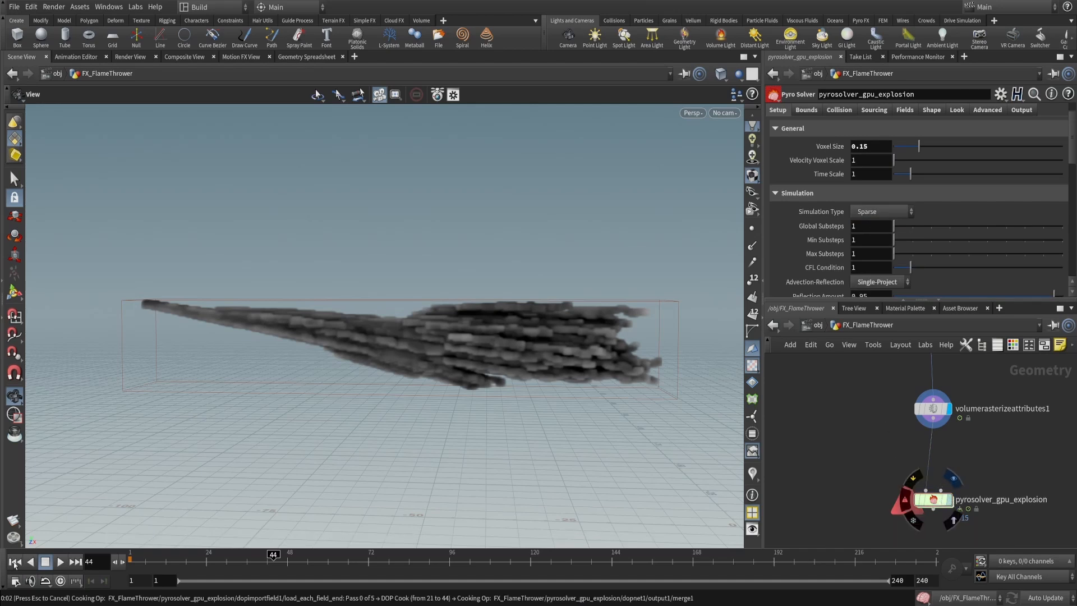
click(14, 562)
click(60, 562)
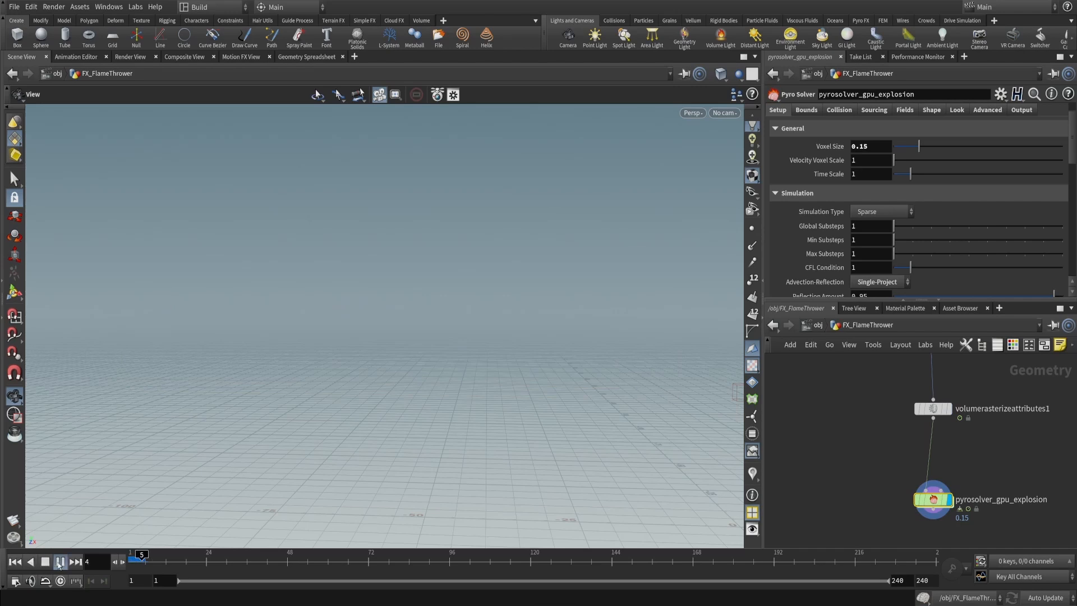
click(59, 562)
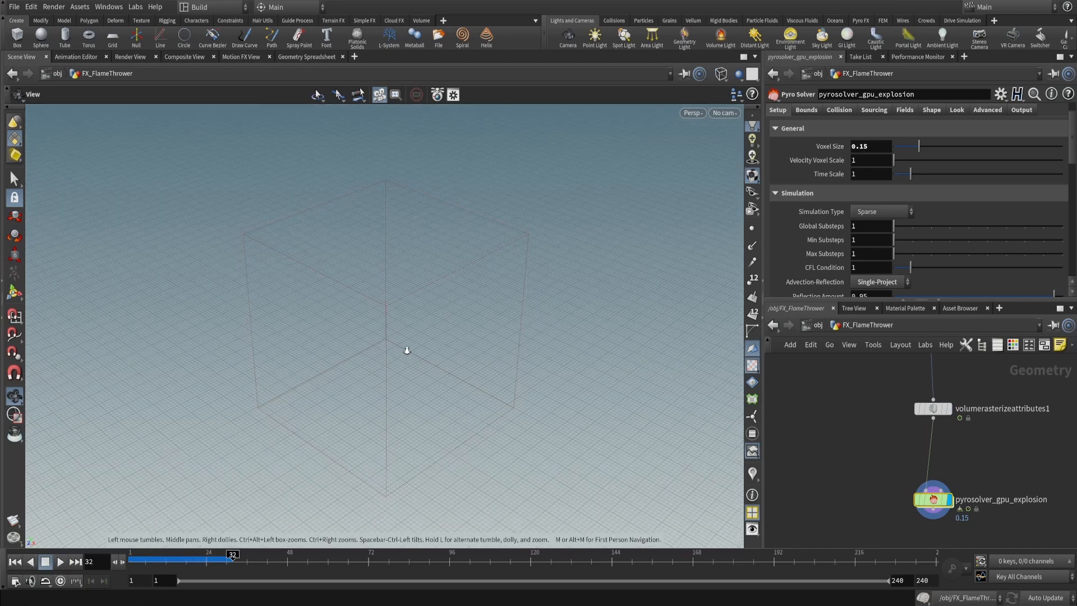
drag(407, 350, 620, 318)
drag(516, 321, 504, 337)
click(161, 554)
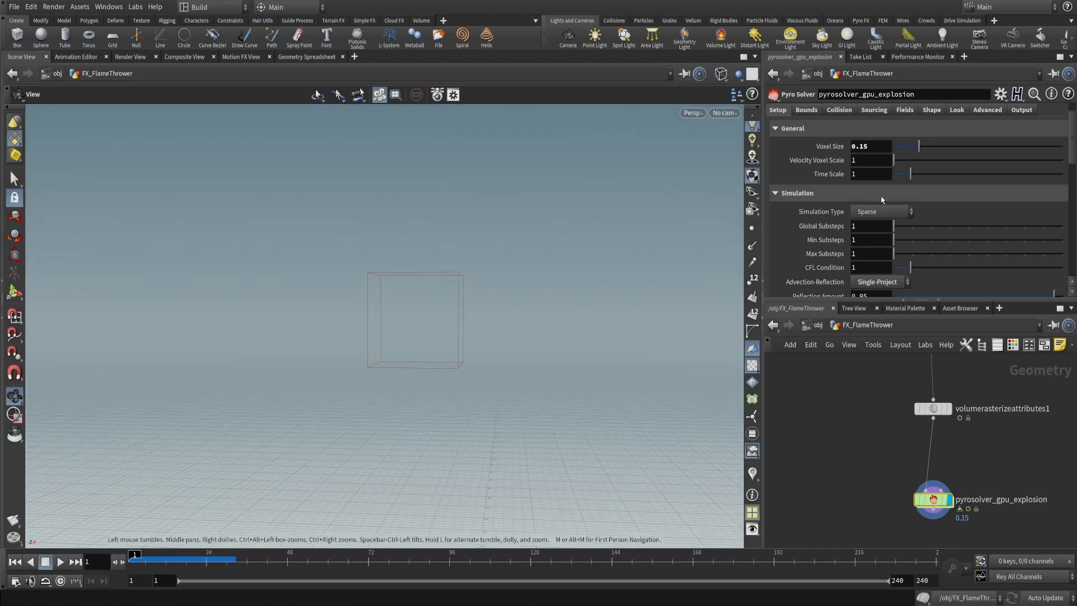
Reset the pyro simulation and play it again from frame 1
scroll(881, 200, up, 2)
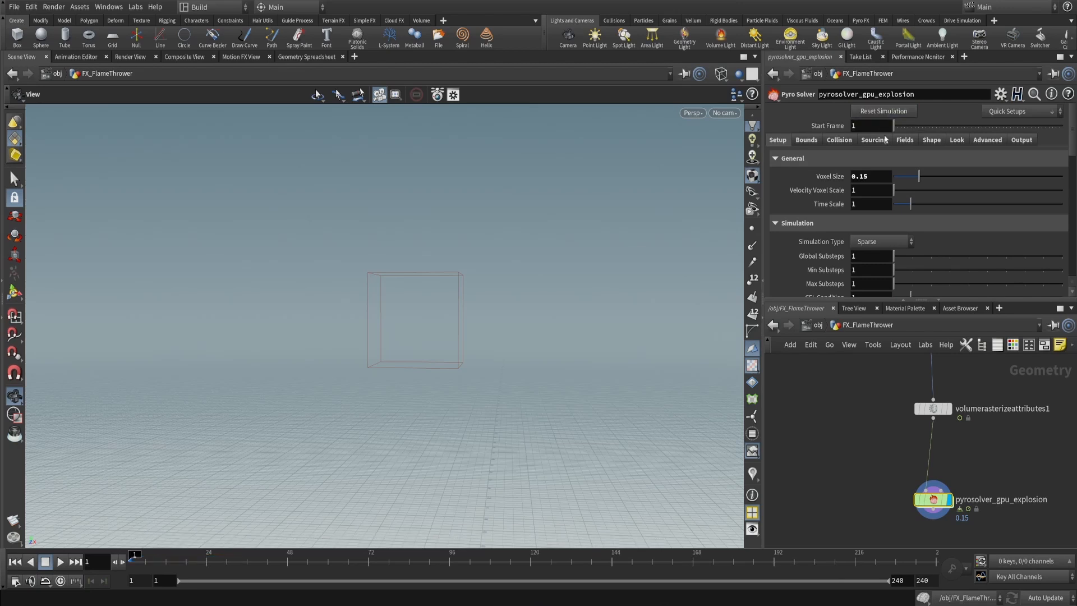
click(60, 561)
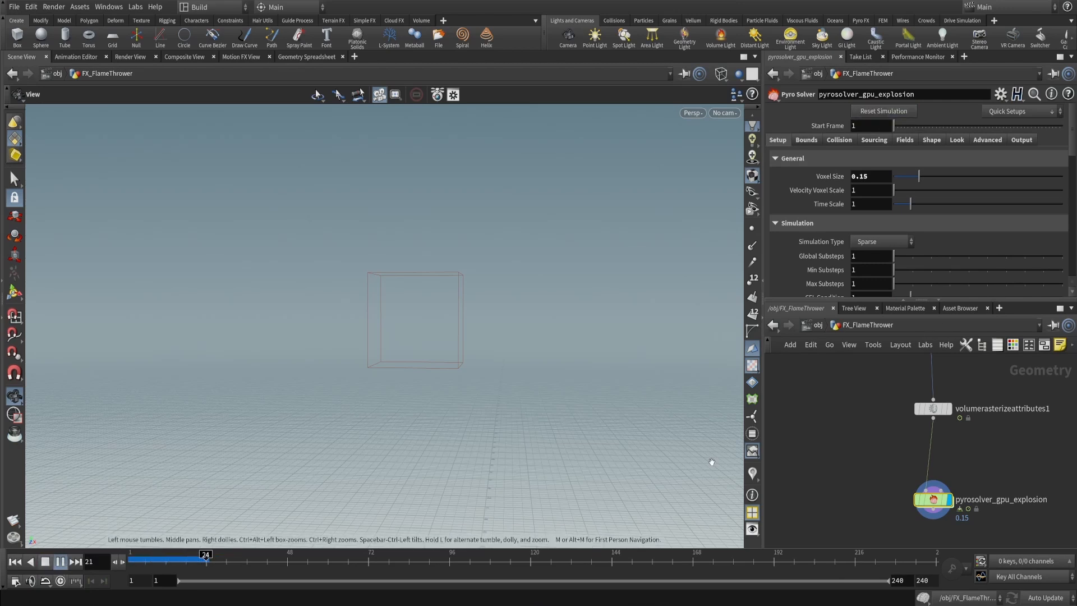
click(61, 561)
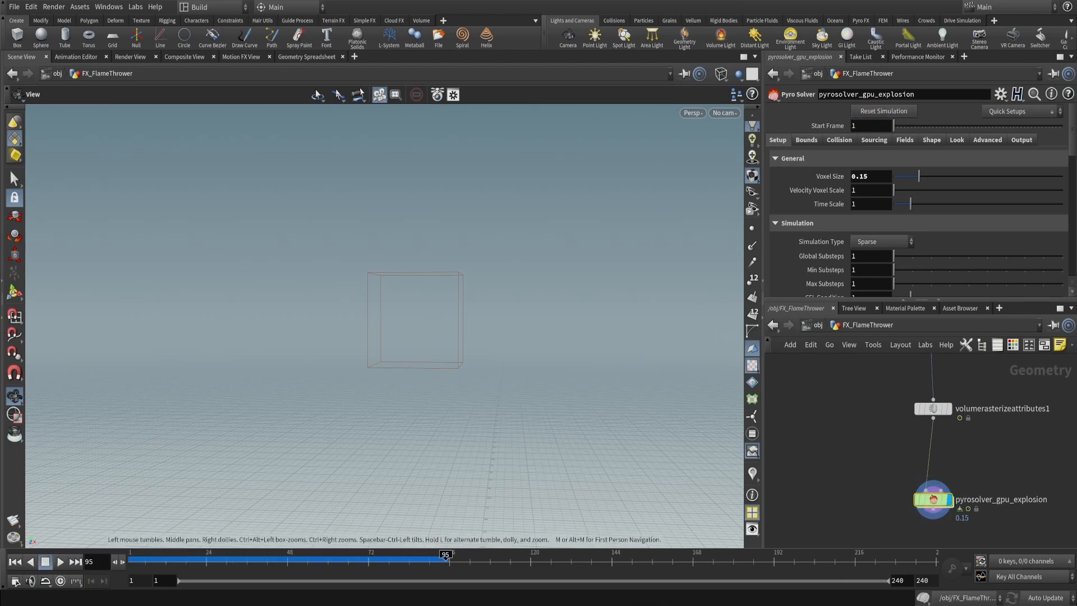
Disable the solver's density source, Source 1, by setting its operation to None
click(873, 140)
scroll(869, 204, down, 3)
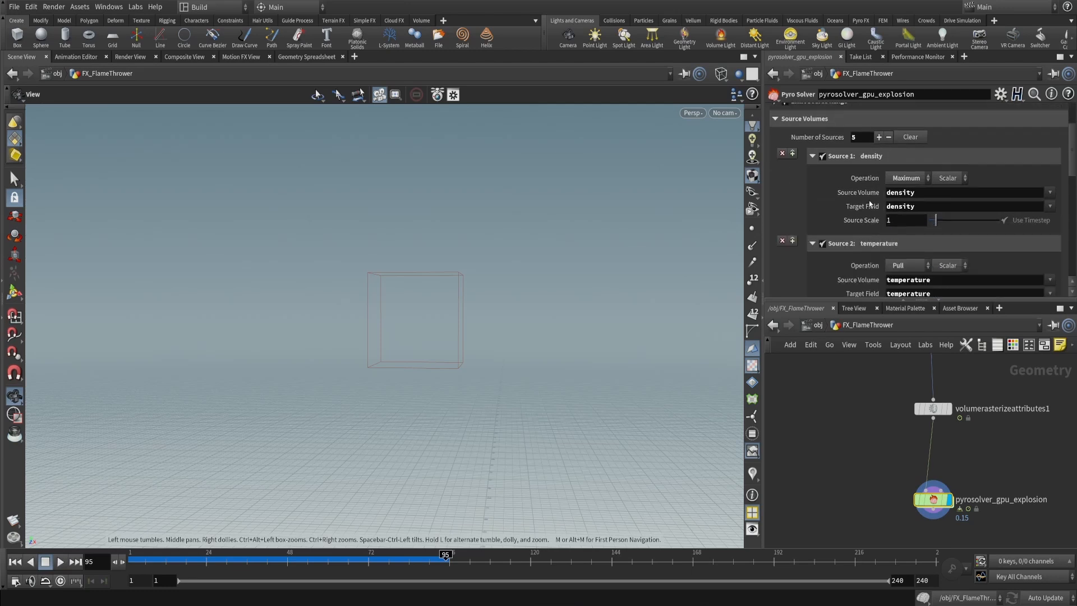
double_click(926, 192)
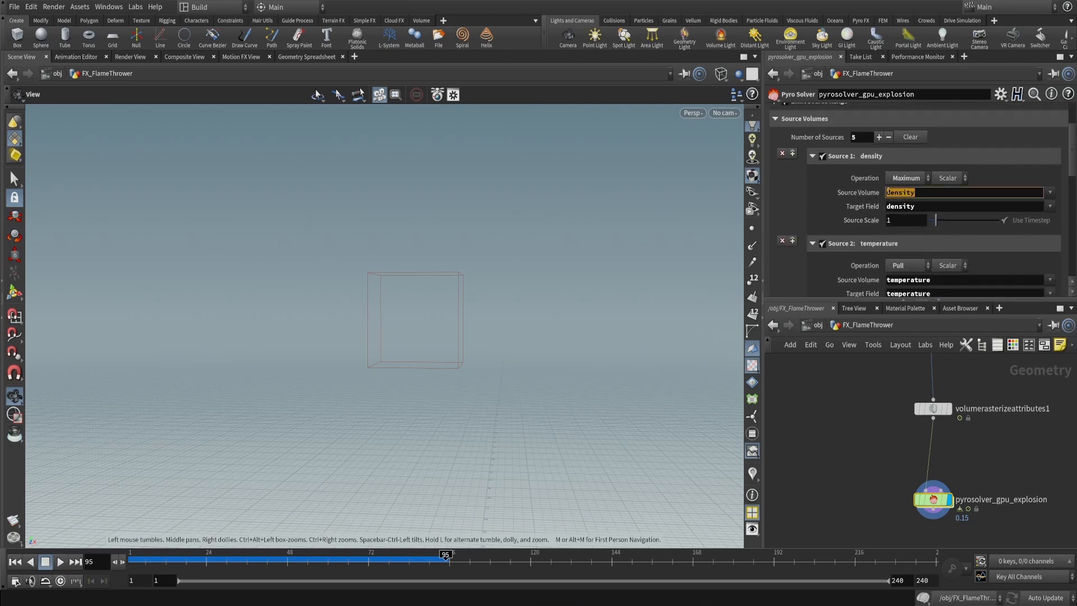
text(density2)
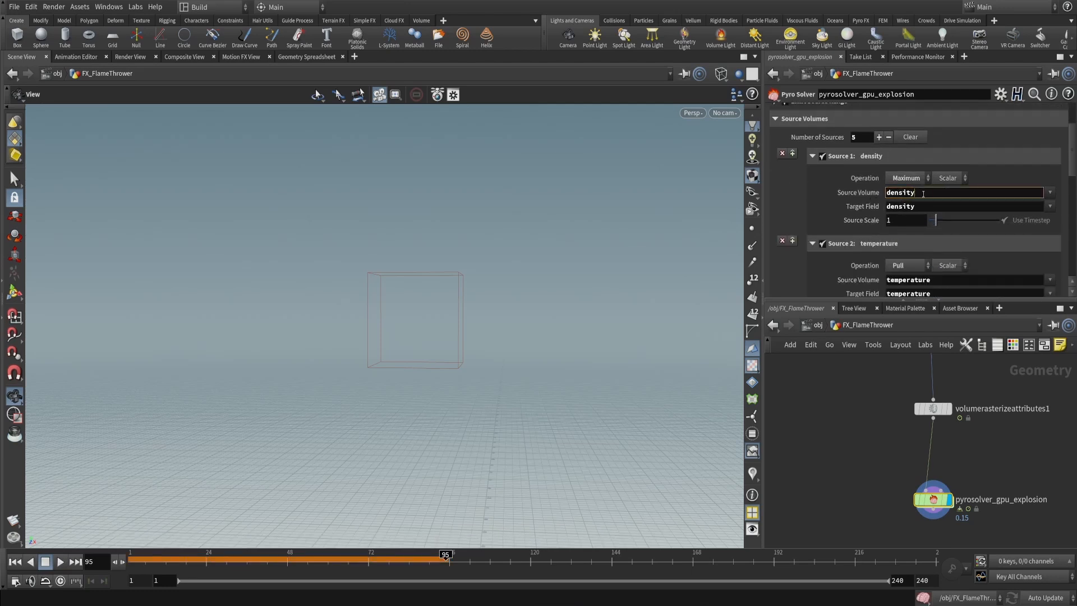
key(Return)
click(905, 177)
click(900, 320)
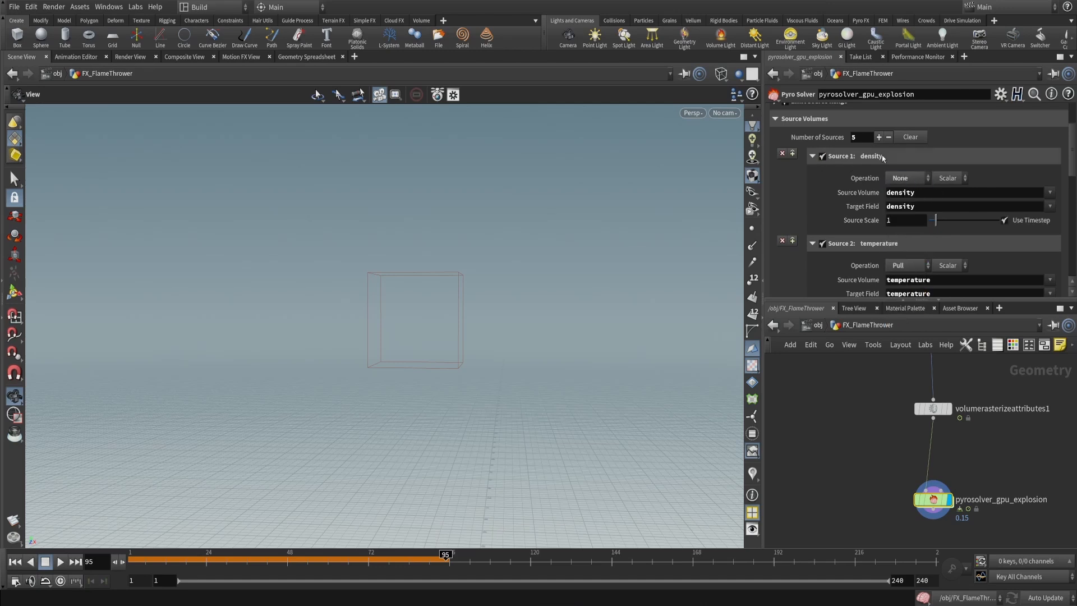
Review the solver's field, shape and temperature and flame source settings, comparing them with the fields output by volumerasterizeattributes1
scroll(912, 230, up, 3)
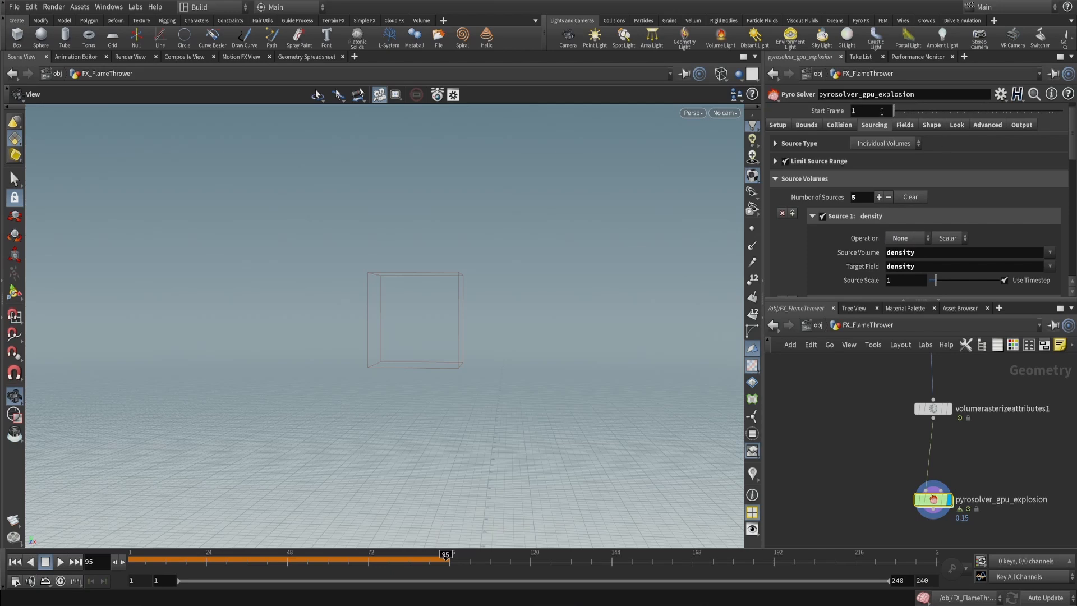
click(838, 125)
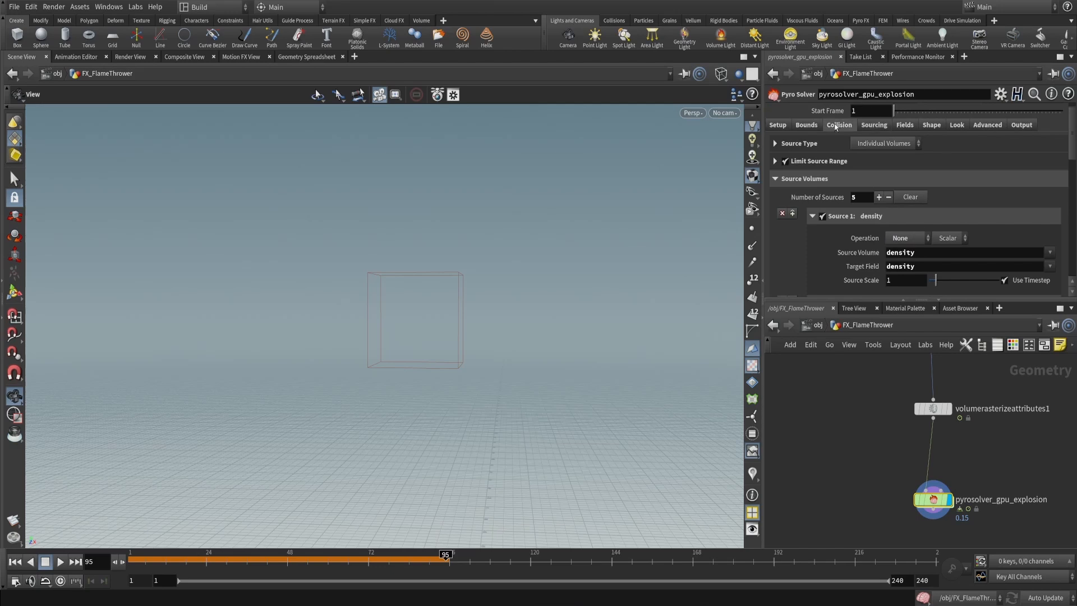
click(905, 125)
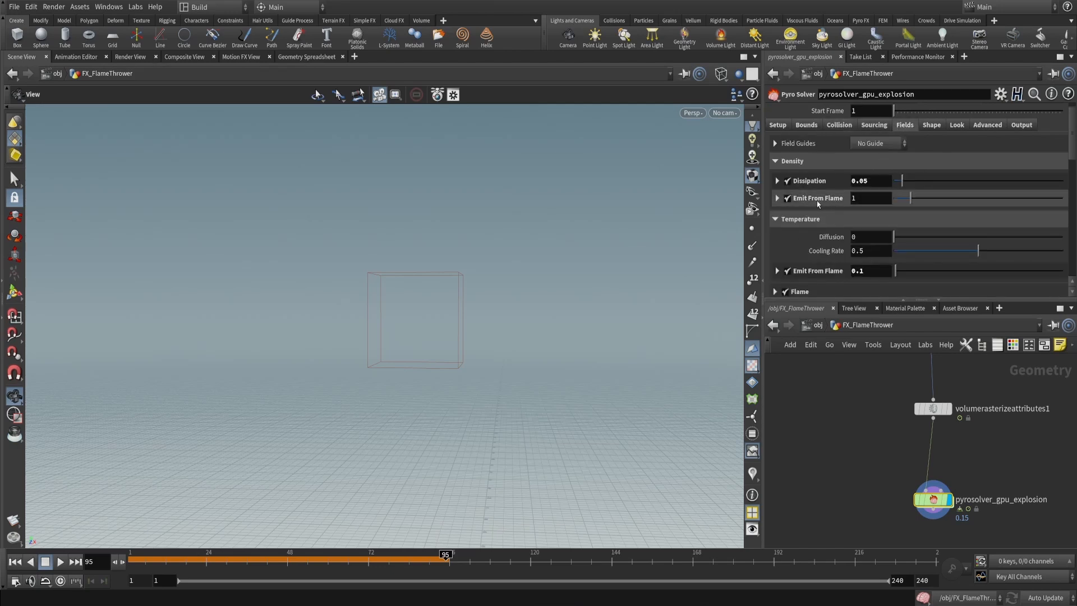
click(931, 124)
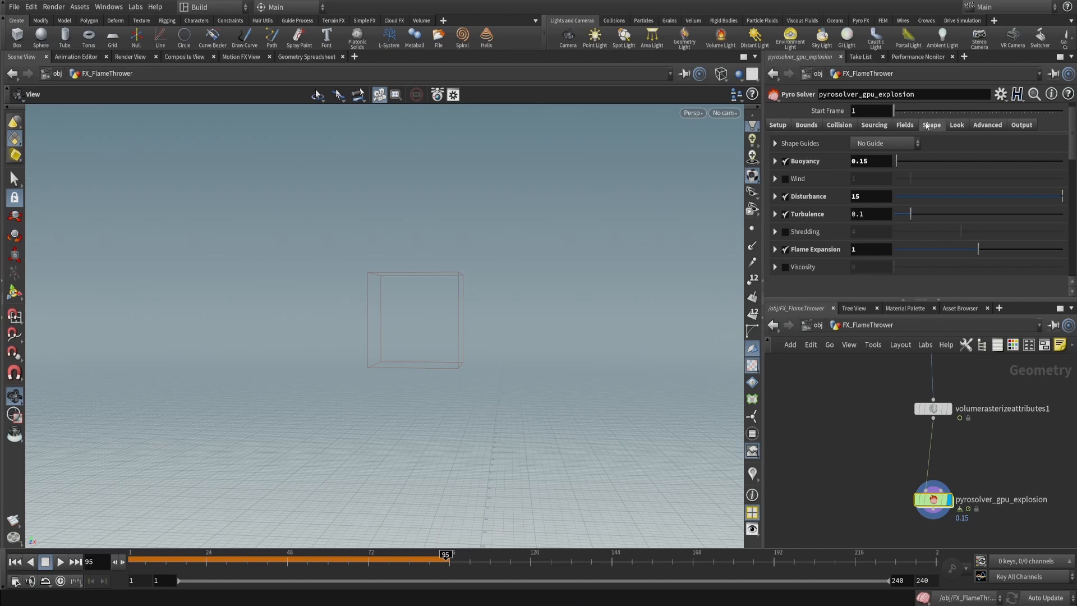
click(870, 124)
scroll(875, 225, down, 3)
scroll(878, 218, down, 3)
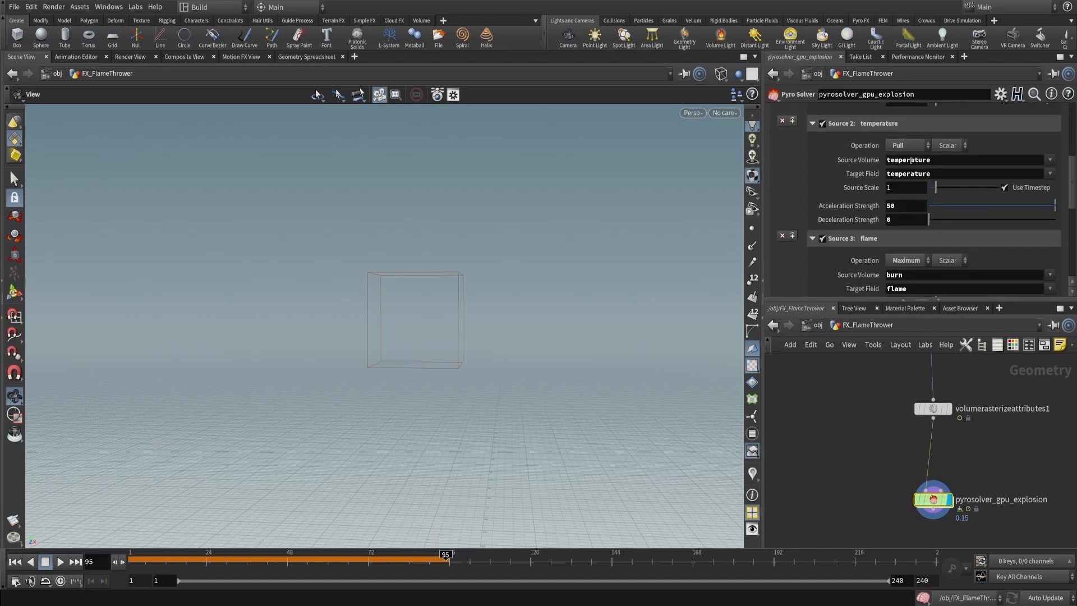
scroll(914, 168, down, 2)
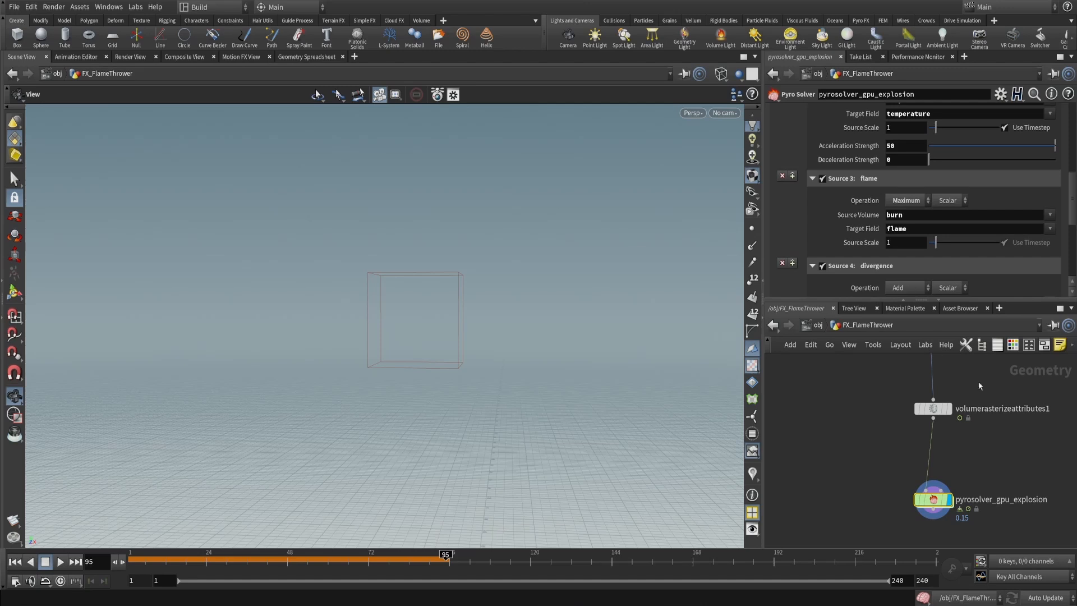
middle_click(932, 408)
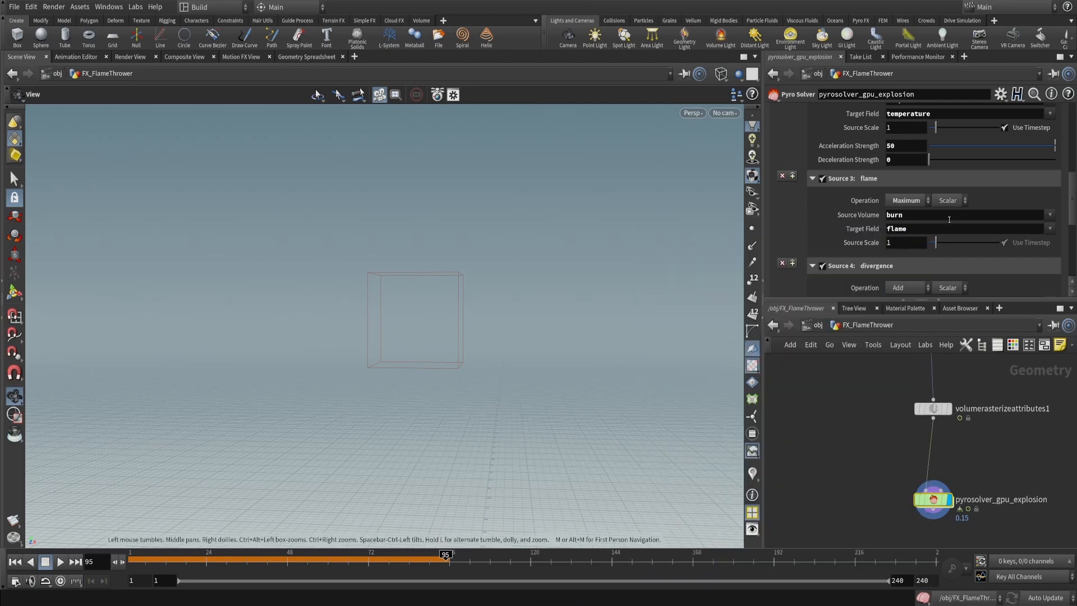
double_click(949, 220)
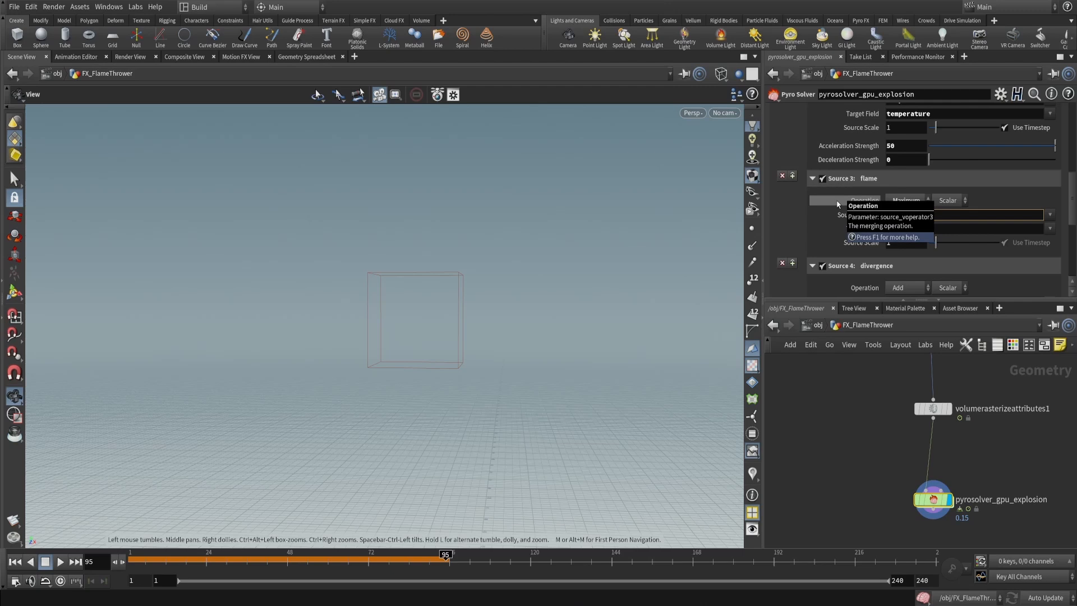
Set the operation of the divergence source, Source 4, to None
scroll(937, 239, down, 5)
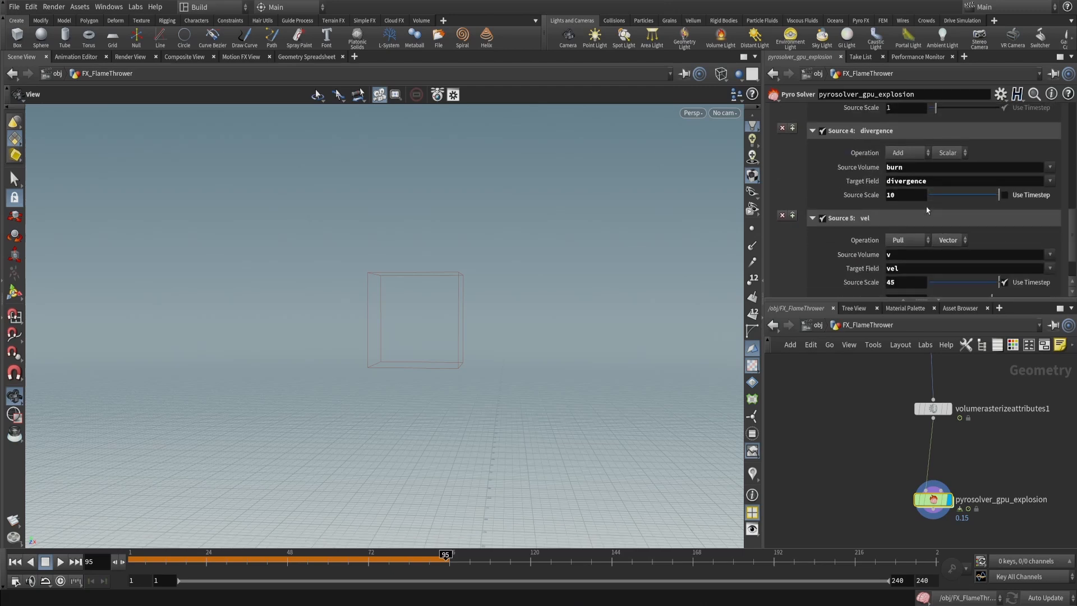
click(904, 153)
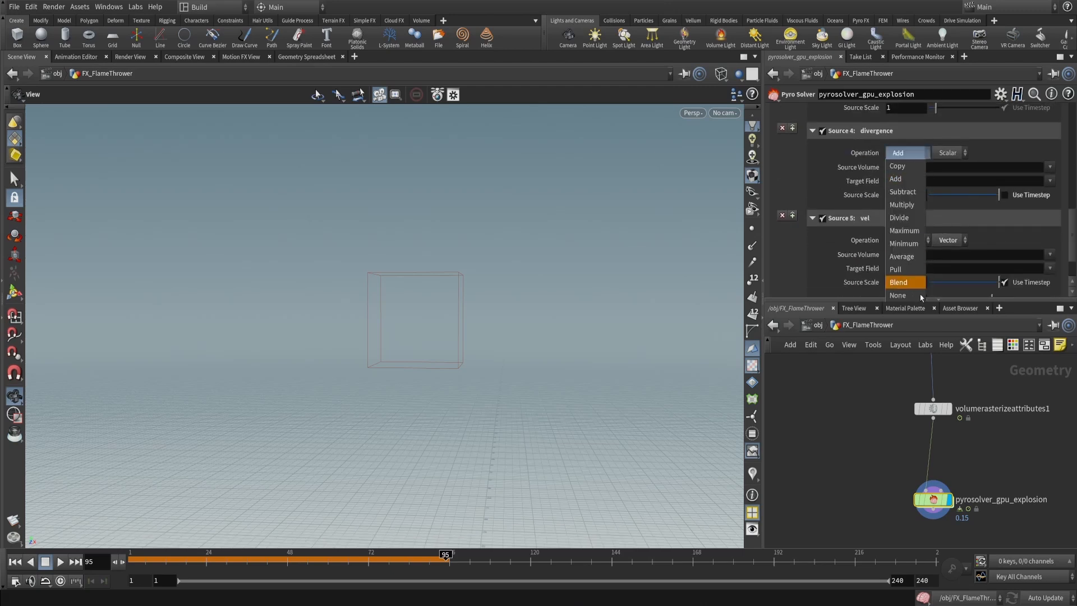
key(Escape)
Set the vel source, Source 5, to the Add operation with a source scale of .025
scroll(889, 170, down, 2)
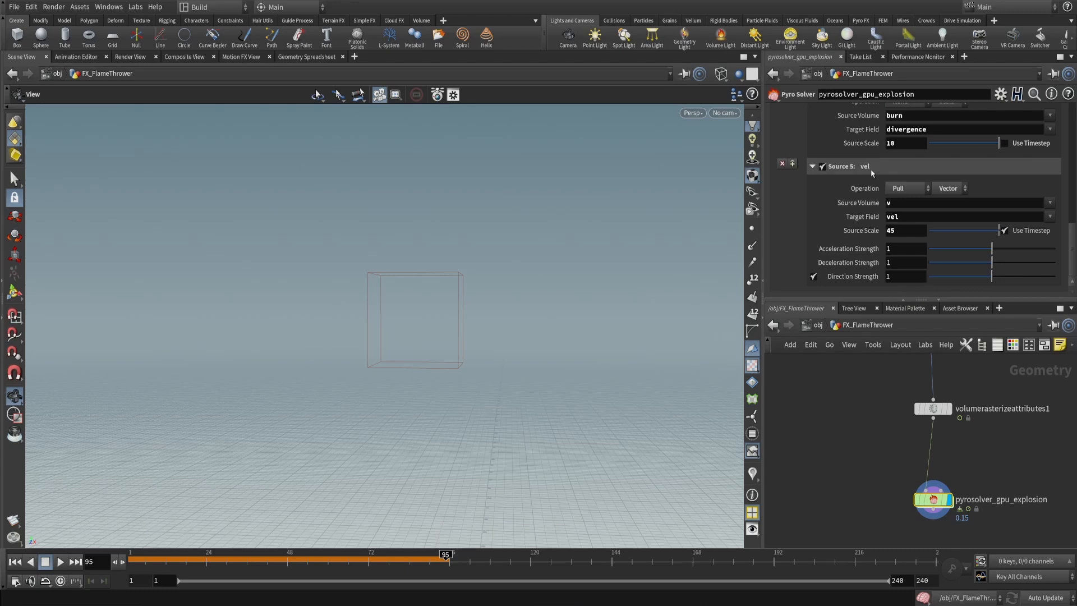
click(915, 191)
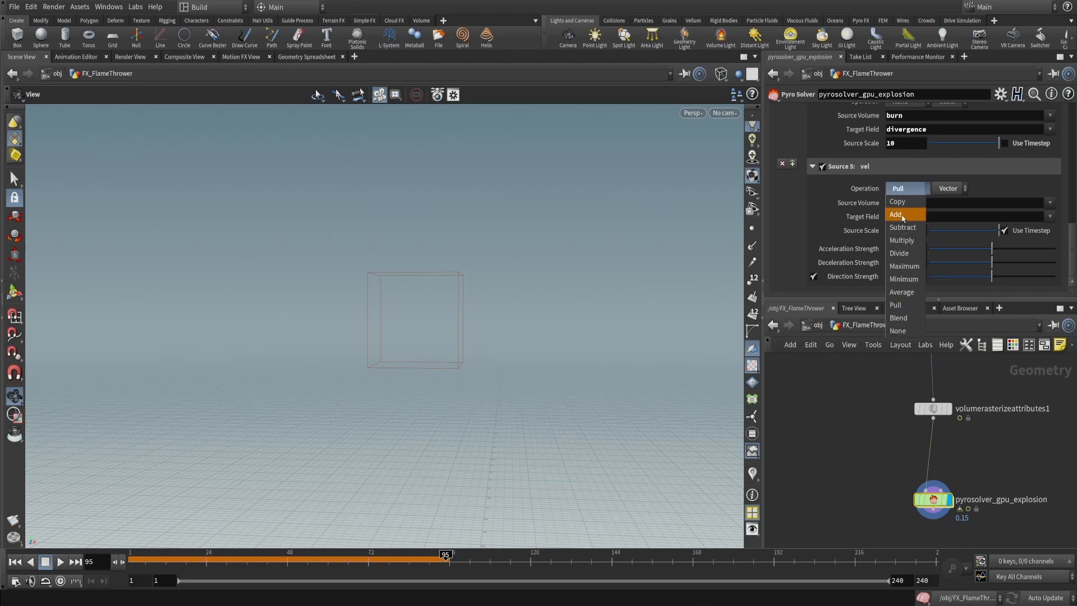
click(902, 216)
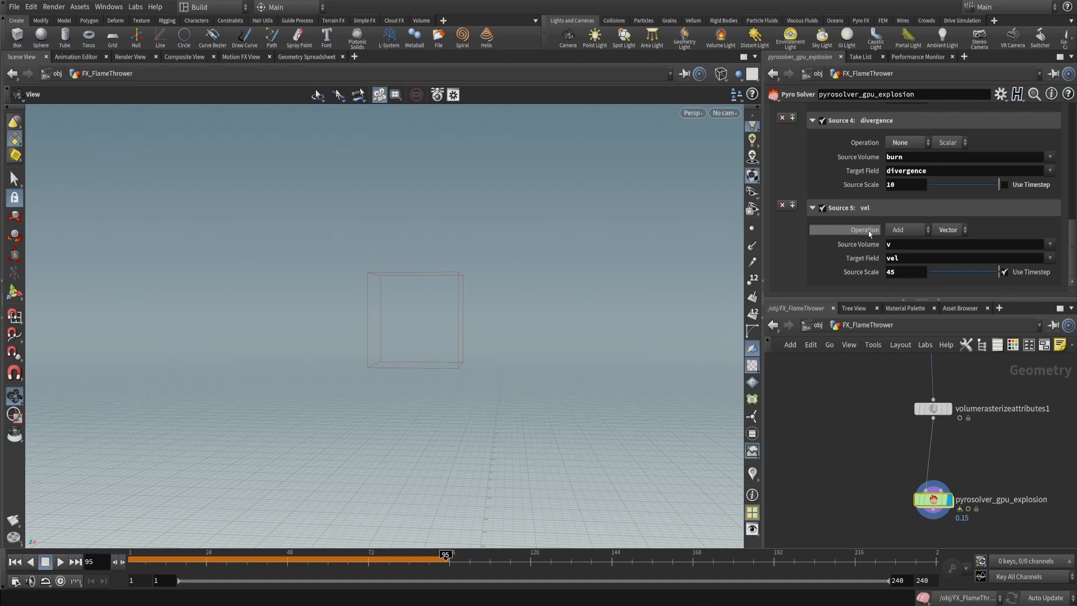
click(906, 277)
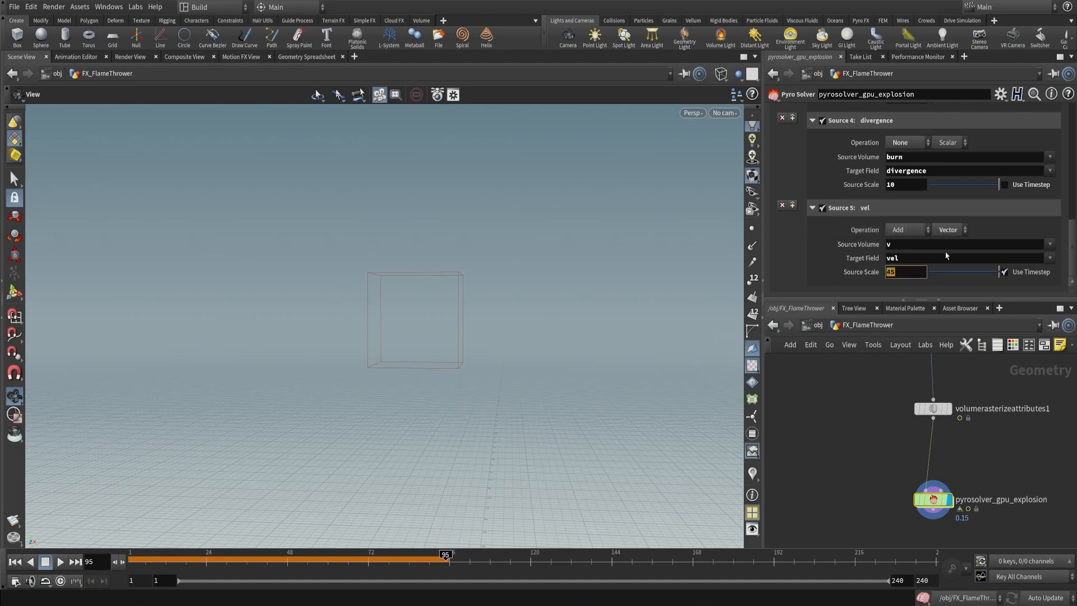
text(.025)
key(Return)
Play the simulation from the first frame to check the updated source settings
middle_drag(863, 450, 850, 391)
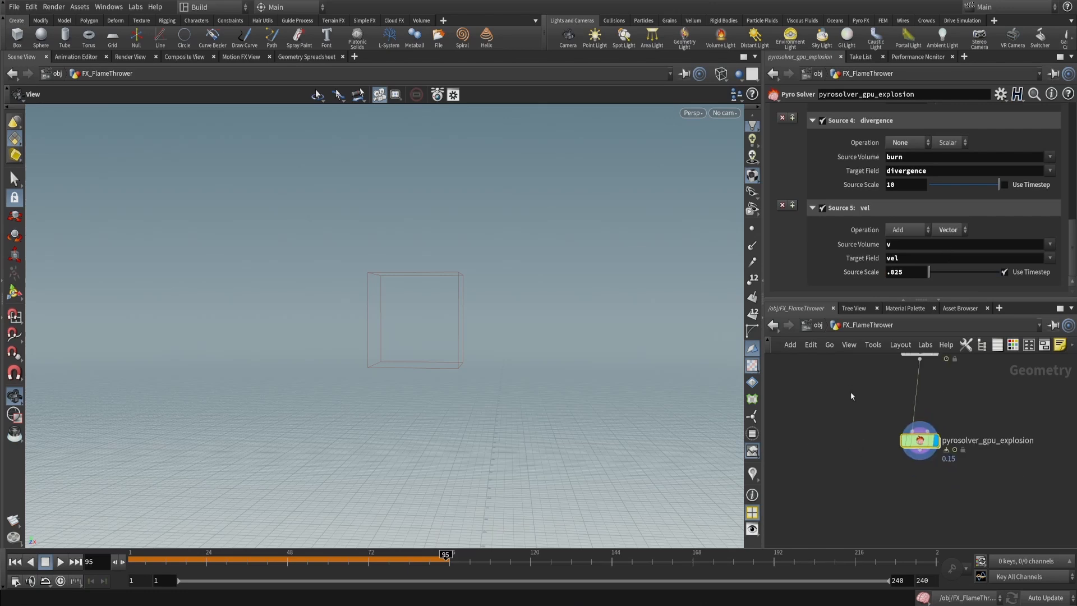
click(15, 562)
click(60, 561)
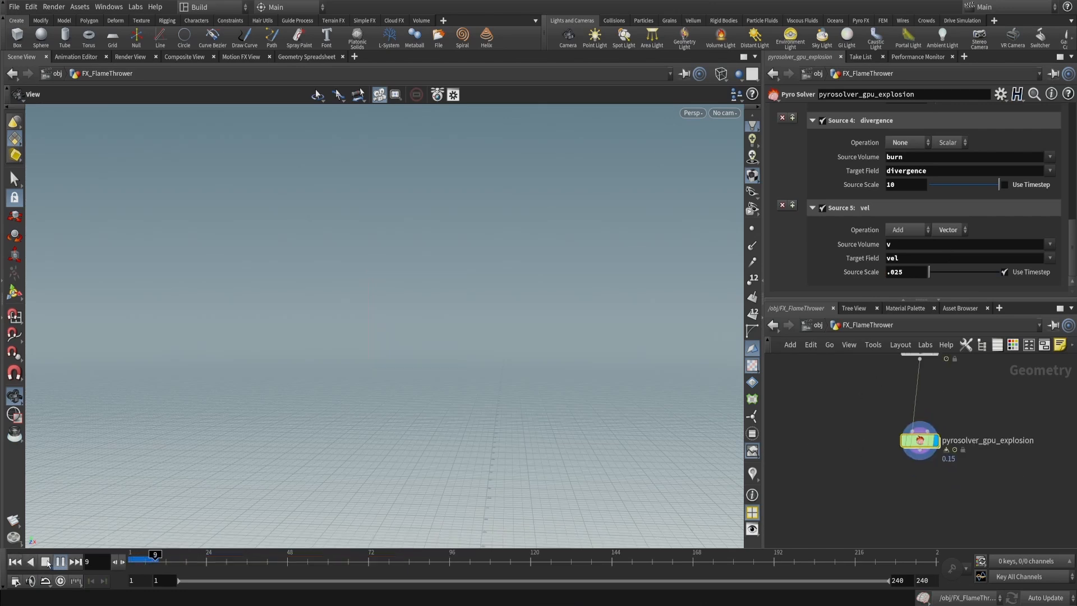
Play the flamethrower simulation up to frame 24 to review the flame's shape
click(45, 561)
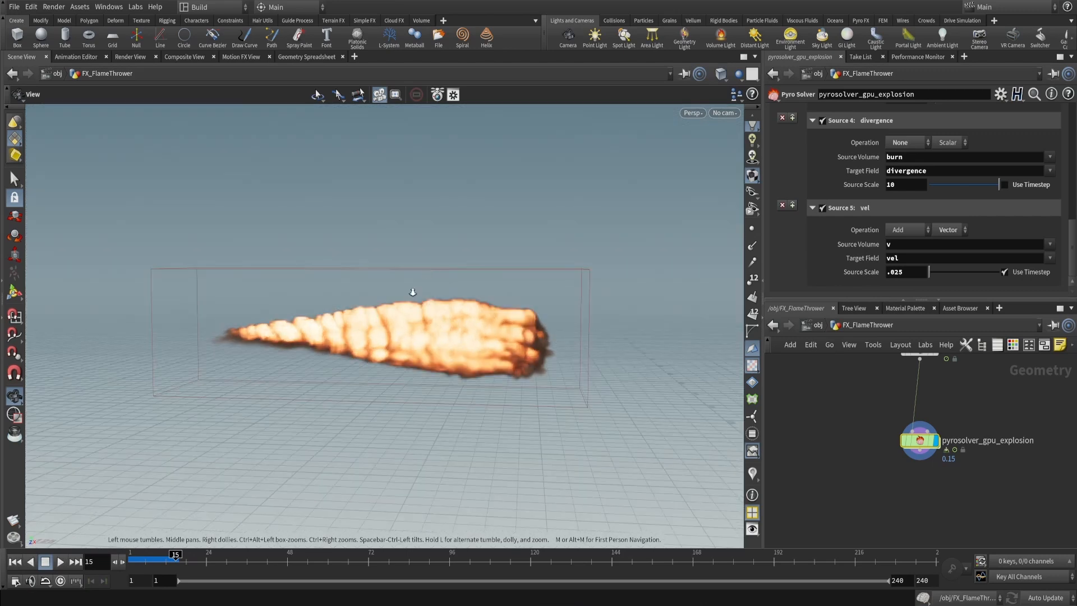
scroll(413, 292, down, 3)
click(60, 562)
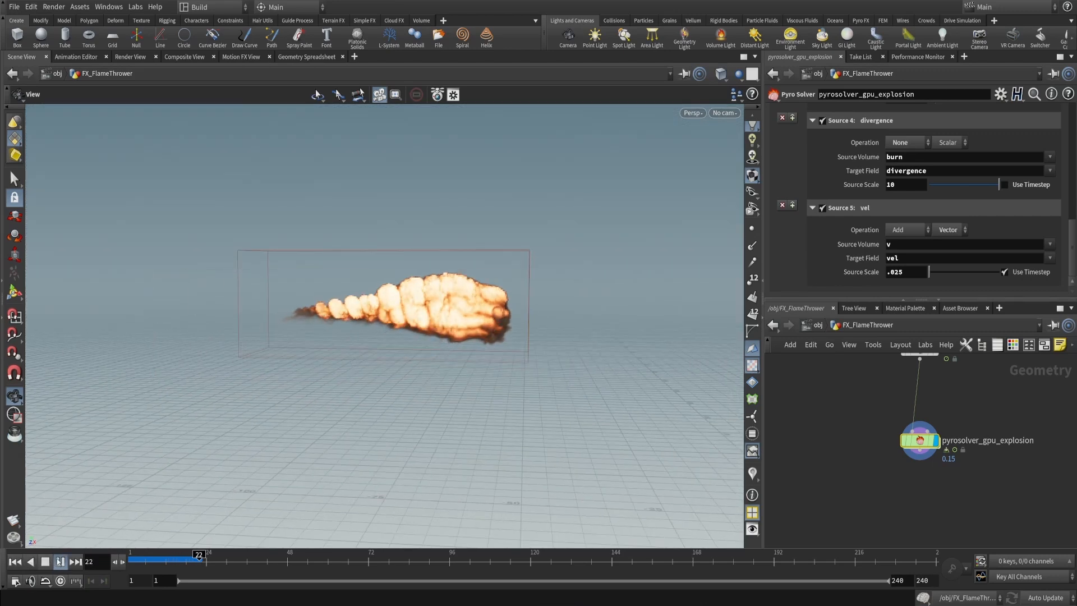
click(46, 562)
Switch the viewport background's color scheme to Dark
key(d)
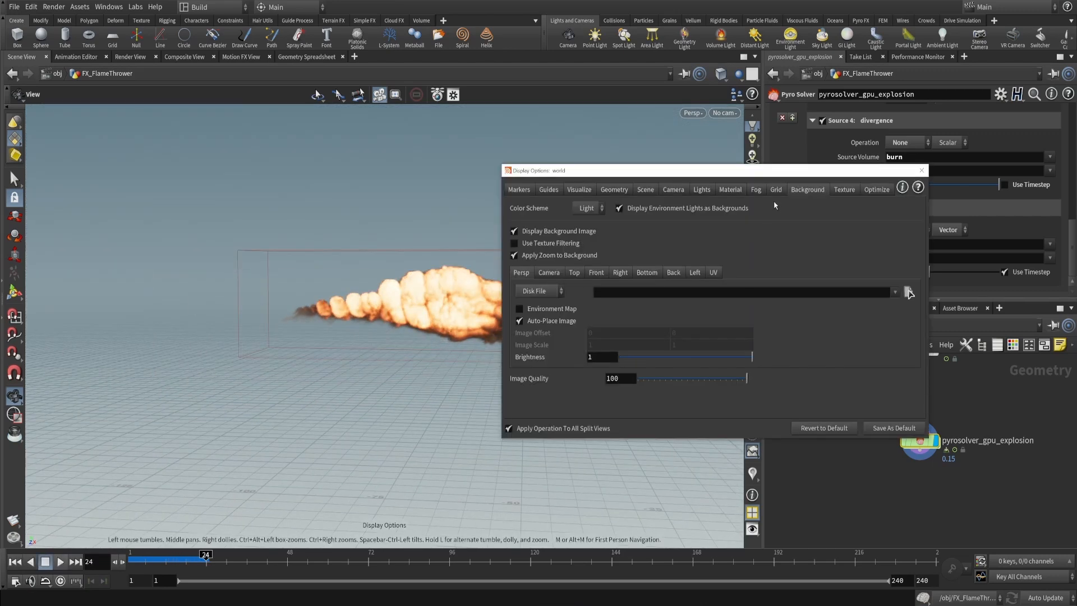
click(589, 208)
click(586, 222)
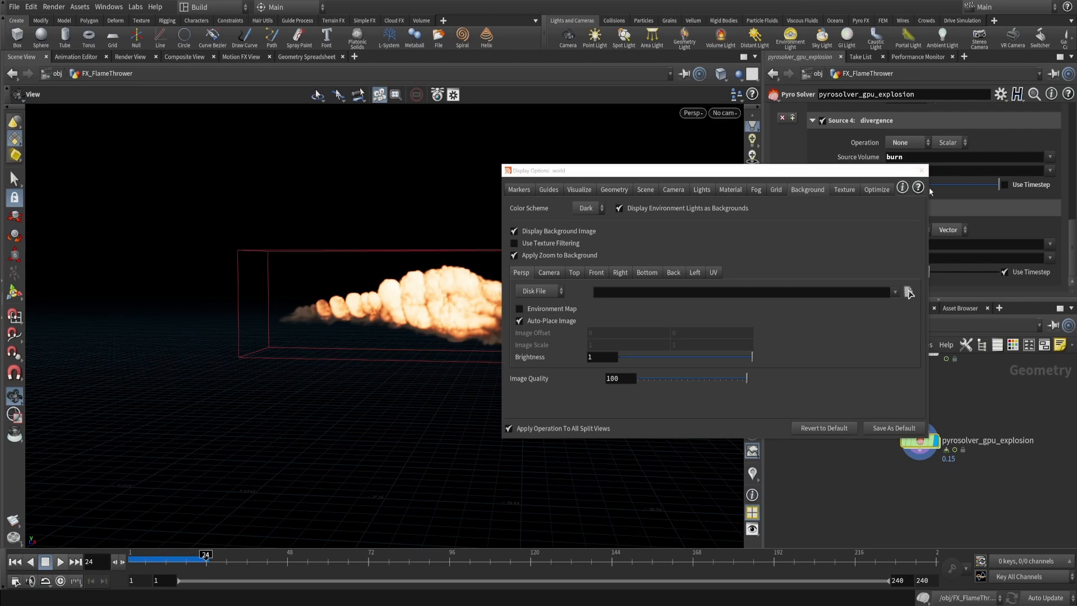
click(921, 170)
Scrub the simulation back to frame 18 and inspect the flame against the dark background
middle_drag(658, 274, 790, 287)
mouse_move(205, 561)
mouse_down()
mouse_move(136, 565)
mouse_move(186, 561)
mouse_up()
drag(550, 372, 629, 352)
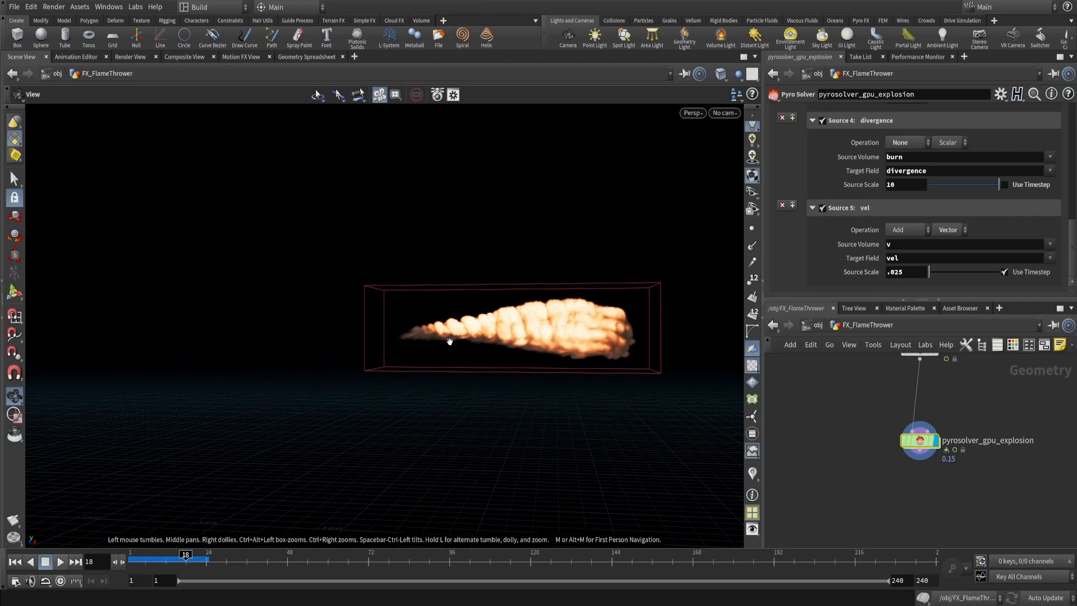
Set the Flame Range of the pyro solver's density Emit From Flame settings to 0.5 and 1
scroll(883, 194, up, 10)
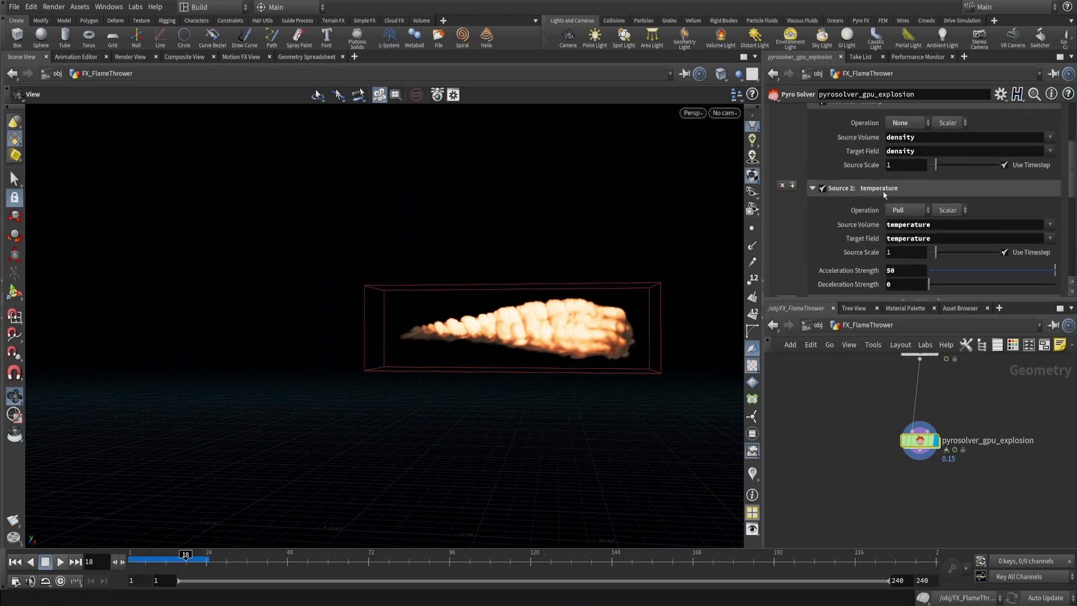
scroll(883, 191, up, 5)
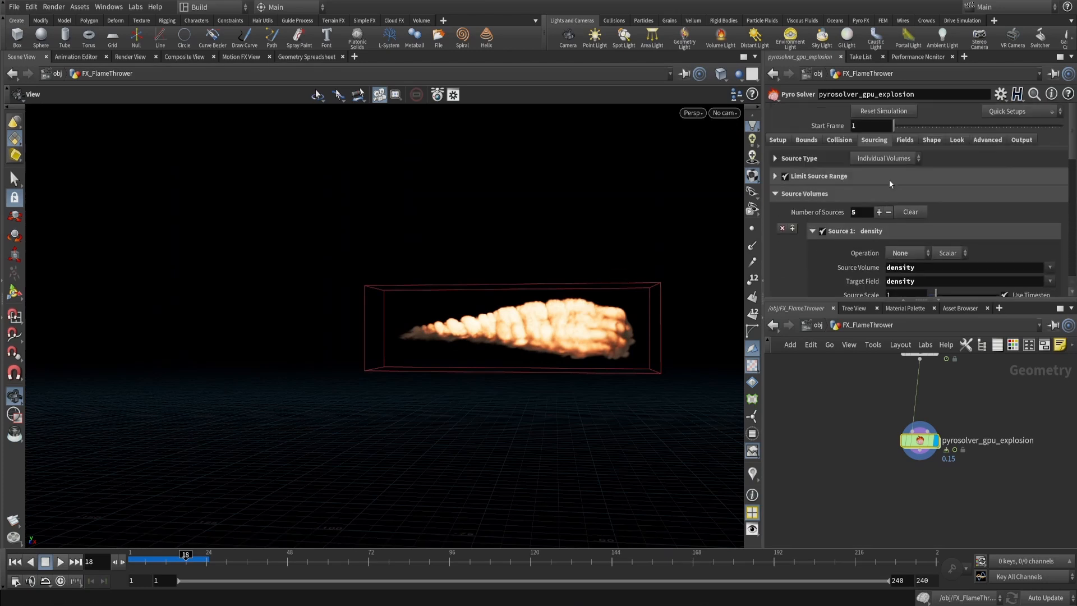
click(905, 141)
click(873, 140)
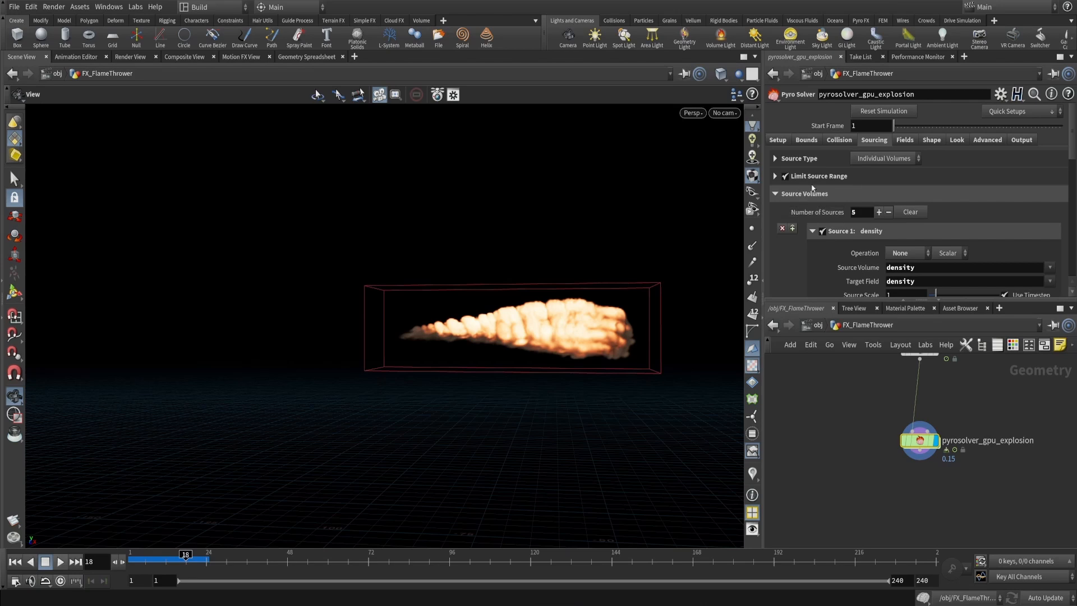
scroll(813, 187, down, 3)
scroll(872, 167, up, 3)
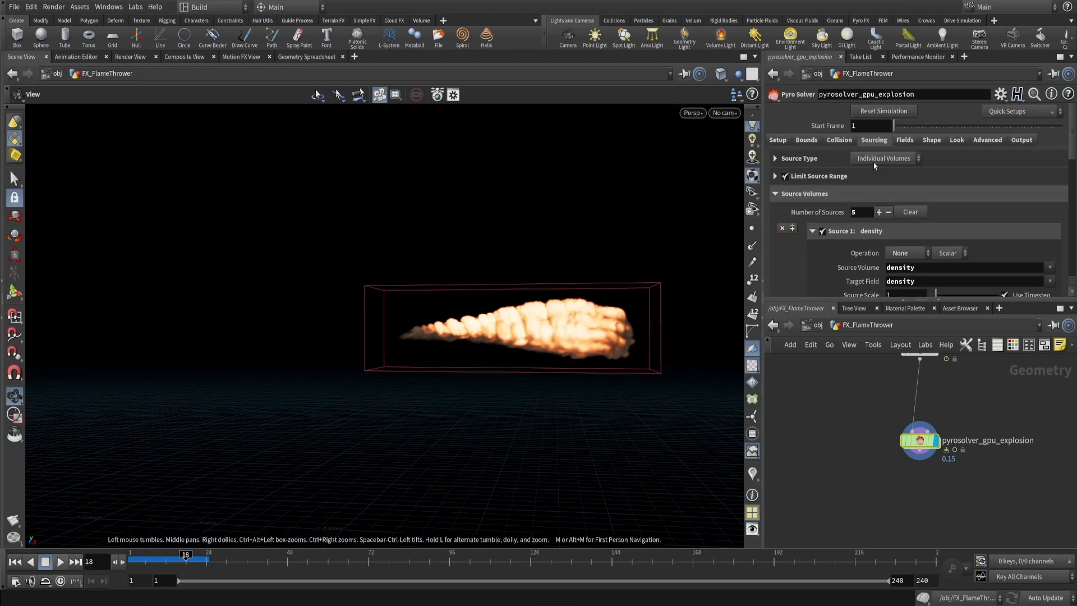
click(903, 142)
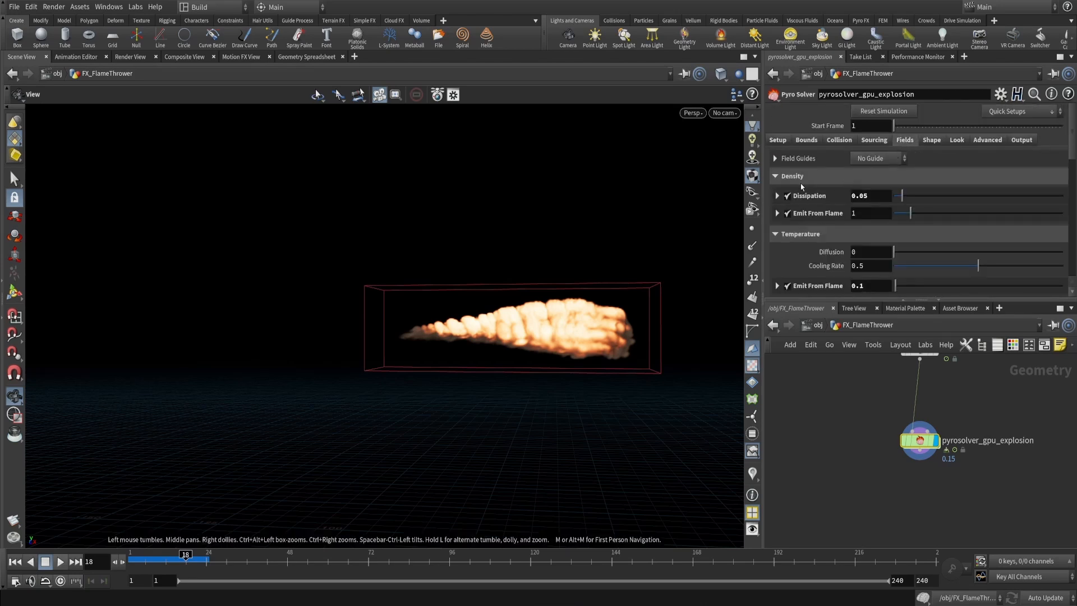
scroll(805, 193, down, 1)
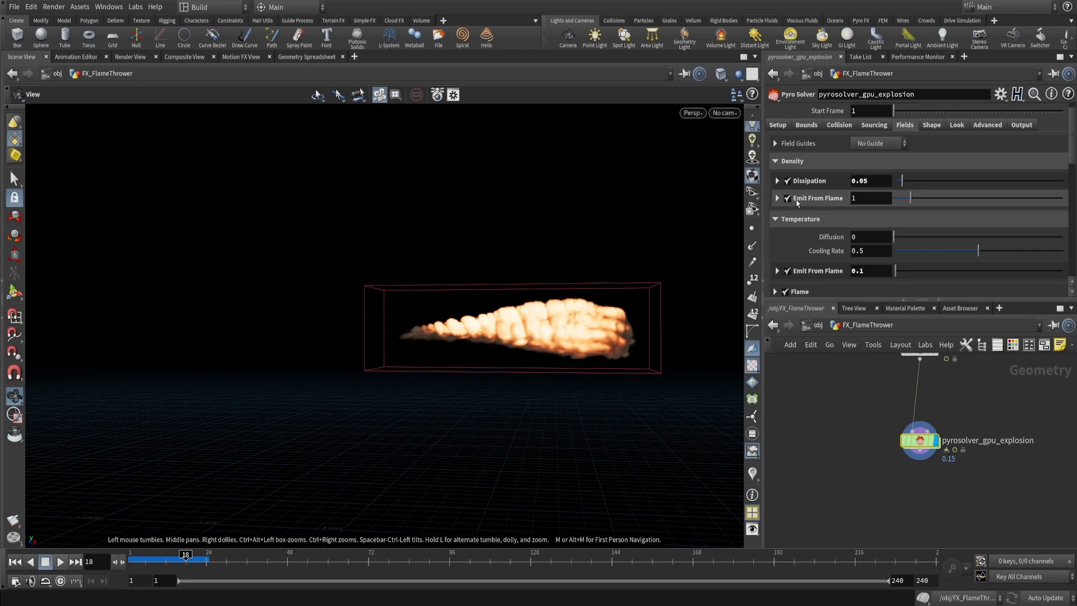
click(777, 198)
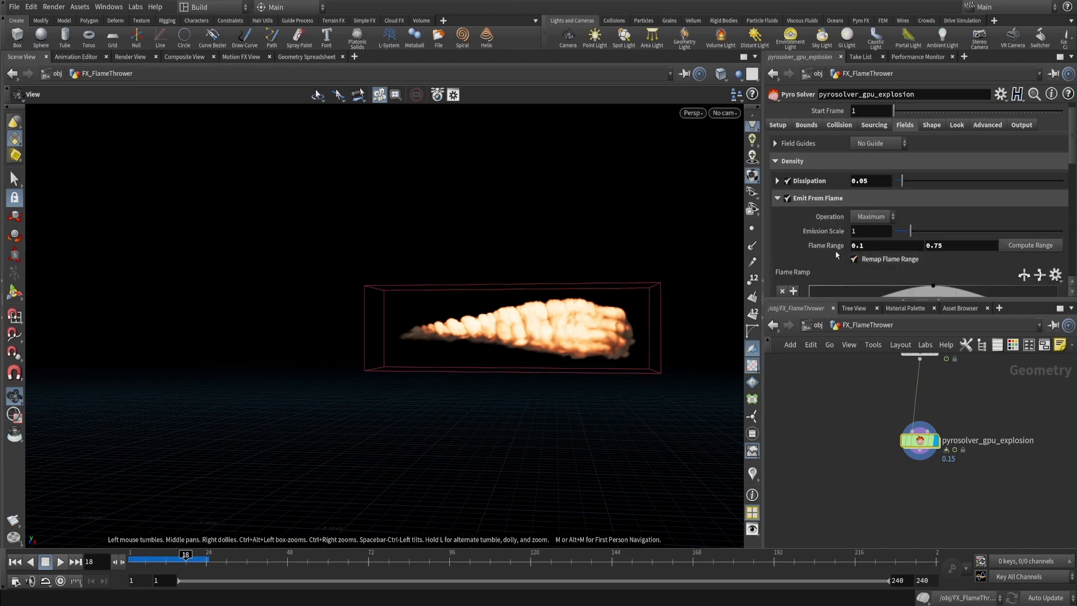
scroll(833, 249, down, 2)
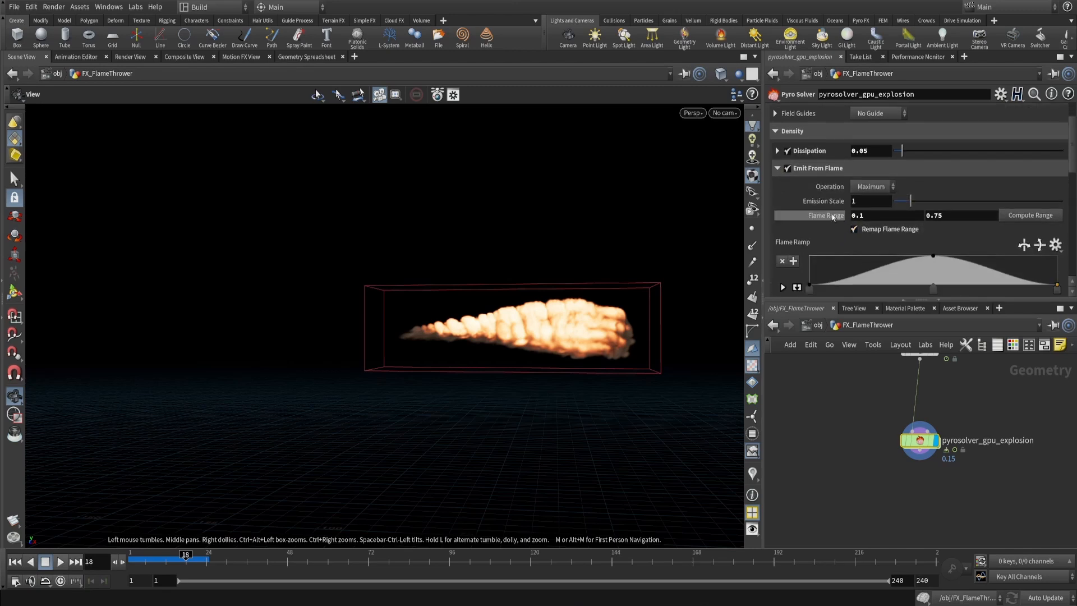
click(875, 216)
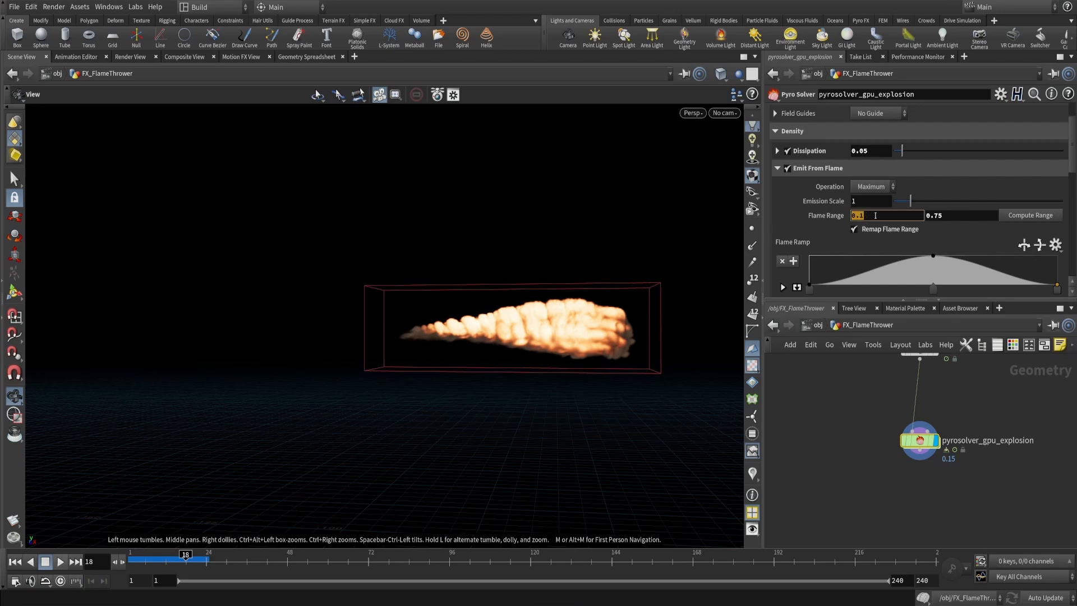
text(.5)
key(Tab)
text(1)
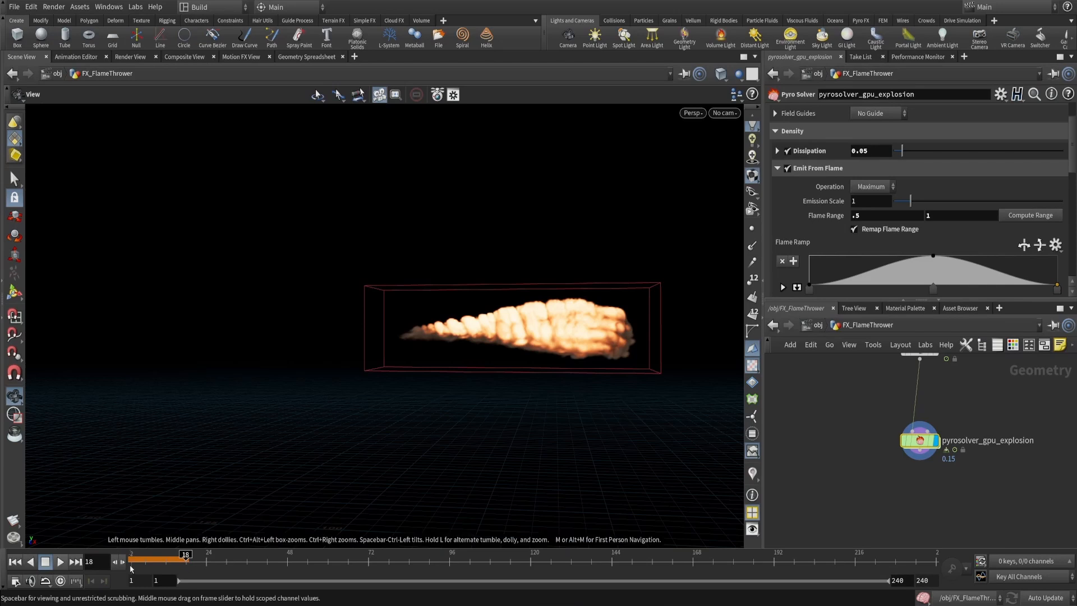
Replay the simulation from the first frame and scrub through it to check the new flame range
click(15, 561)
click(60, 561)
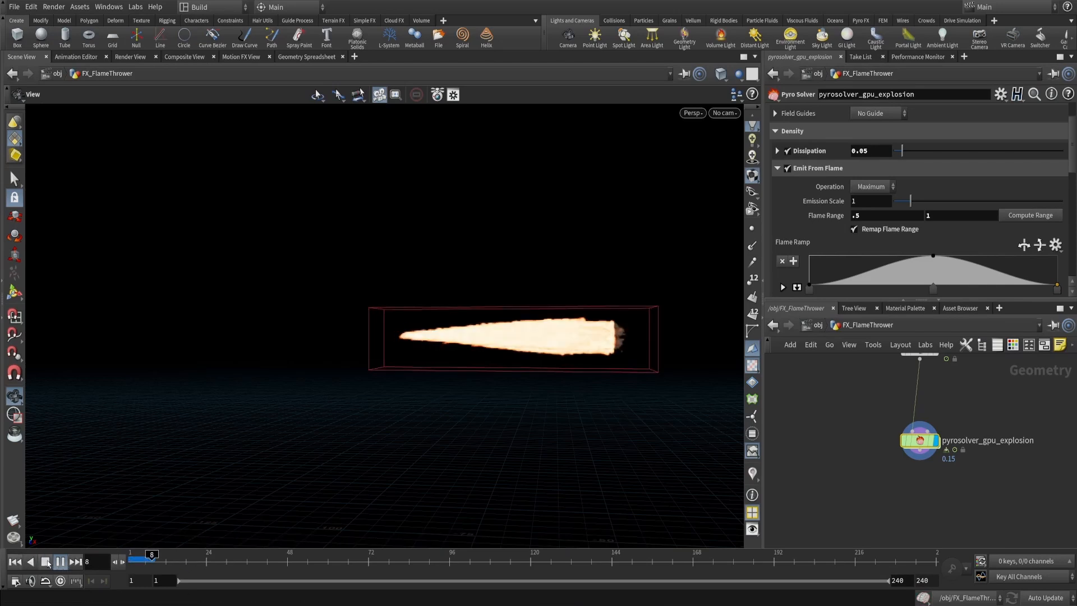
middle_drag(594, 334, 534, 331)
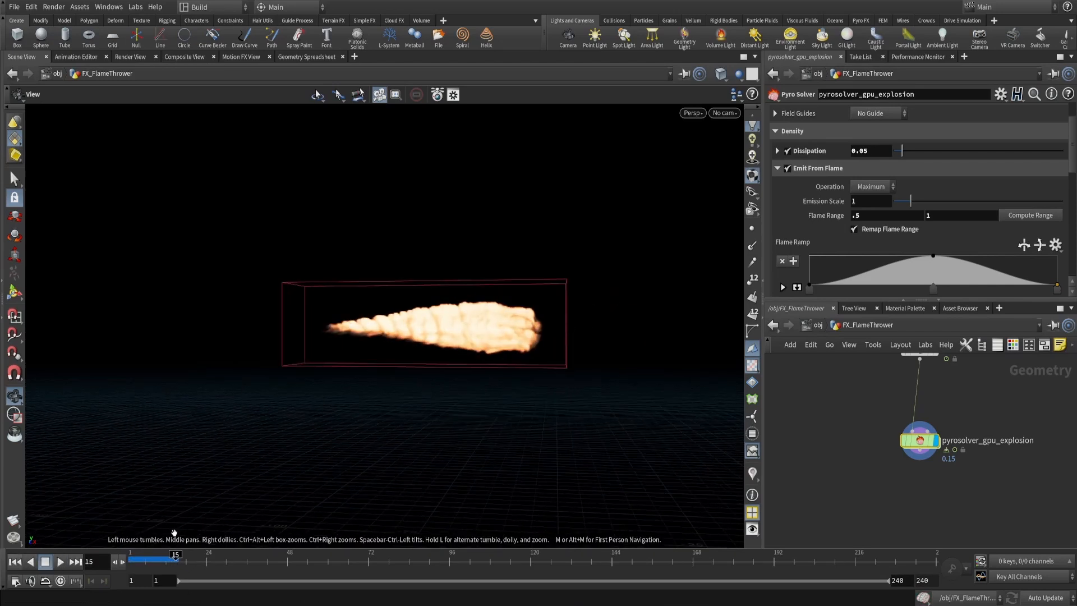
click(15, 561)
click(60, 561)
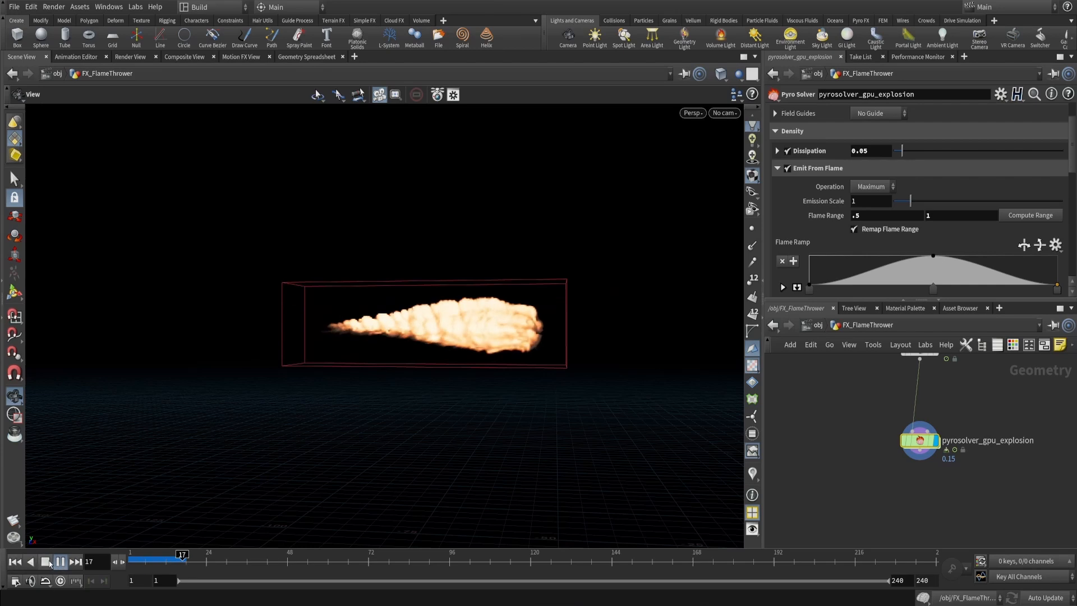
drag(403, 338, 411, 370)
middle_drag(411, 370, 400, 396)
drag(134, 559, 214, 560)
key(ctrl+Up)
Turn off Limit Source Range in the pyro solver's sourcing settings
scroll(892, 160, up, 2)
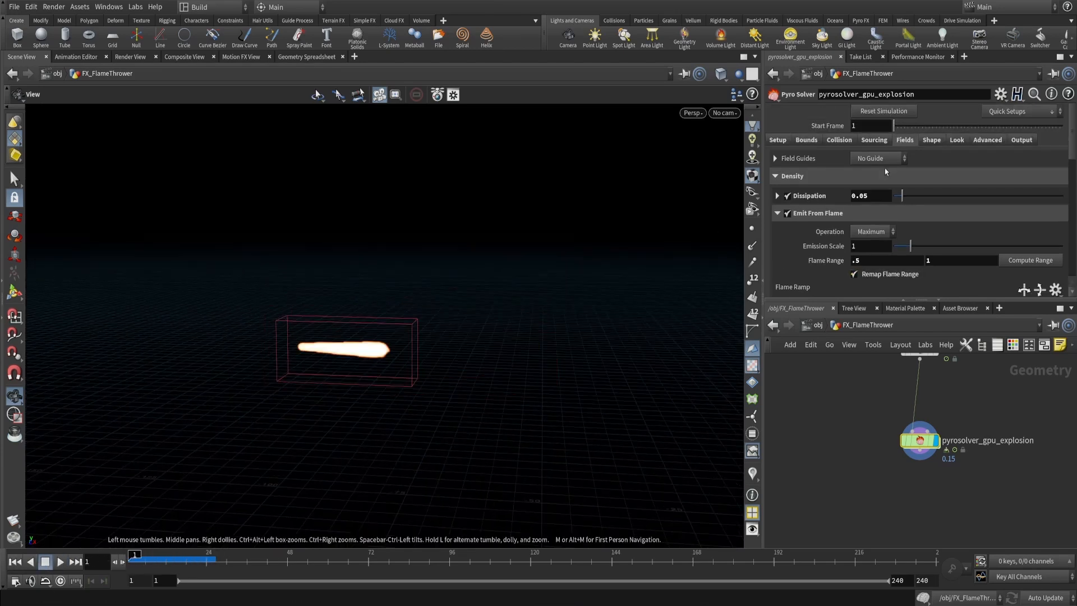
click(867, 141)
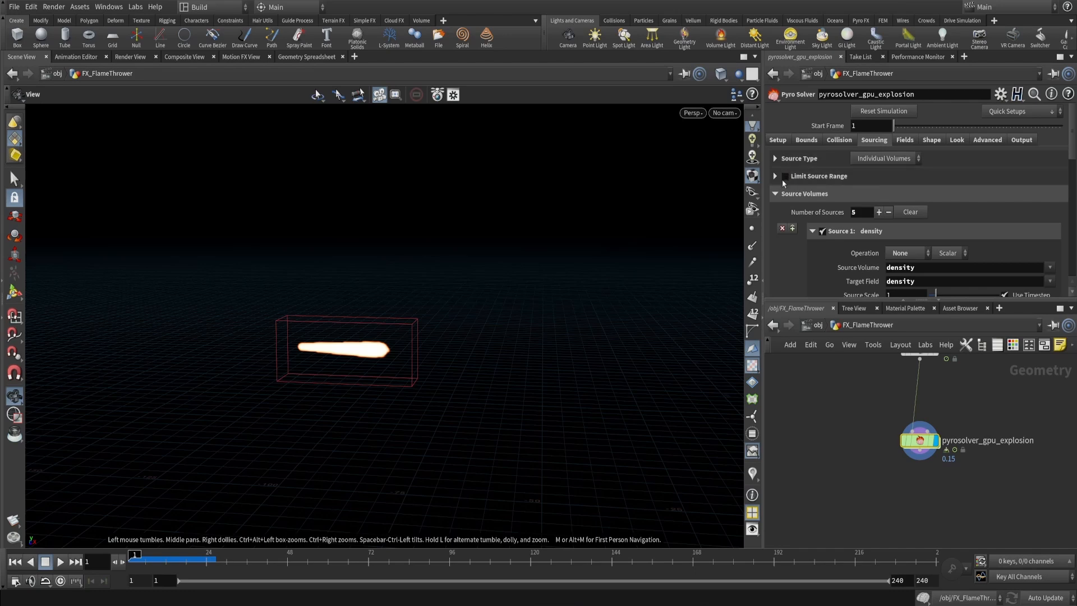
drag(573, 322, 584, 262)
scroll(582, 266, down, 2)
middle_drag(883, 408, 869, 440)
drag(863, 420, 918, 372)
drag(832, 428, 1000, 517)
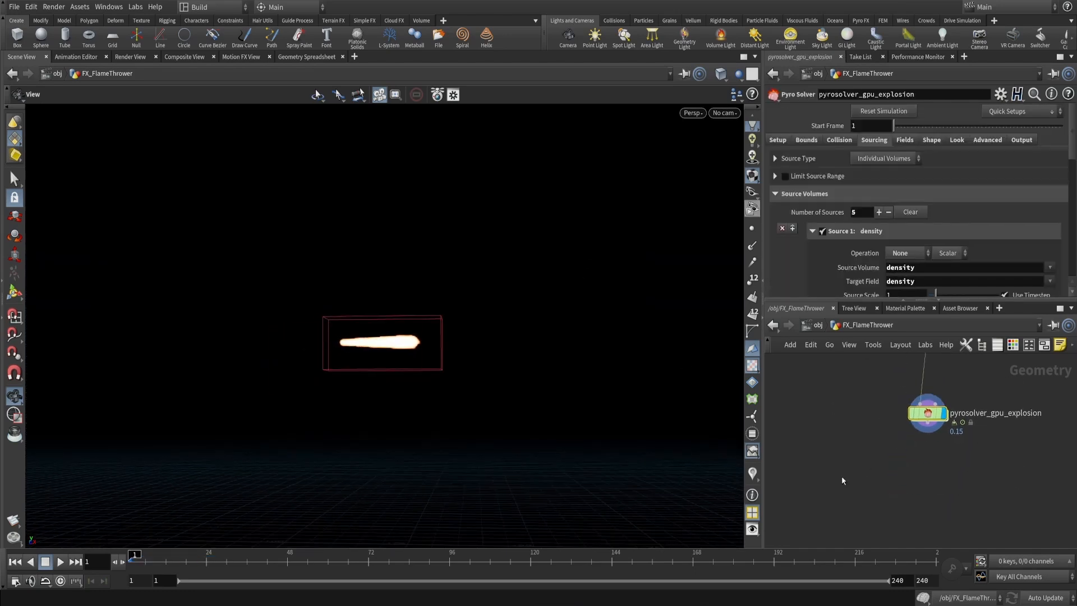
Play the continuously sourced simulation up to frame 23 and inspect the flame
click(52, 564)
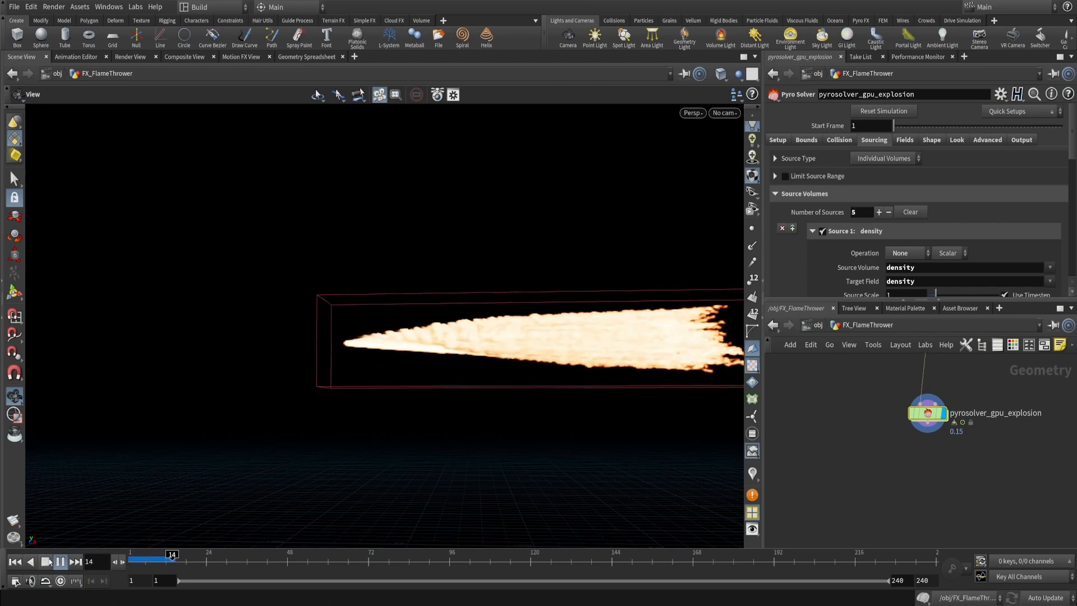
click(47, 561)
middle_drag(528, 336, 434, 355)
drag(434, 355, 418, 365)
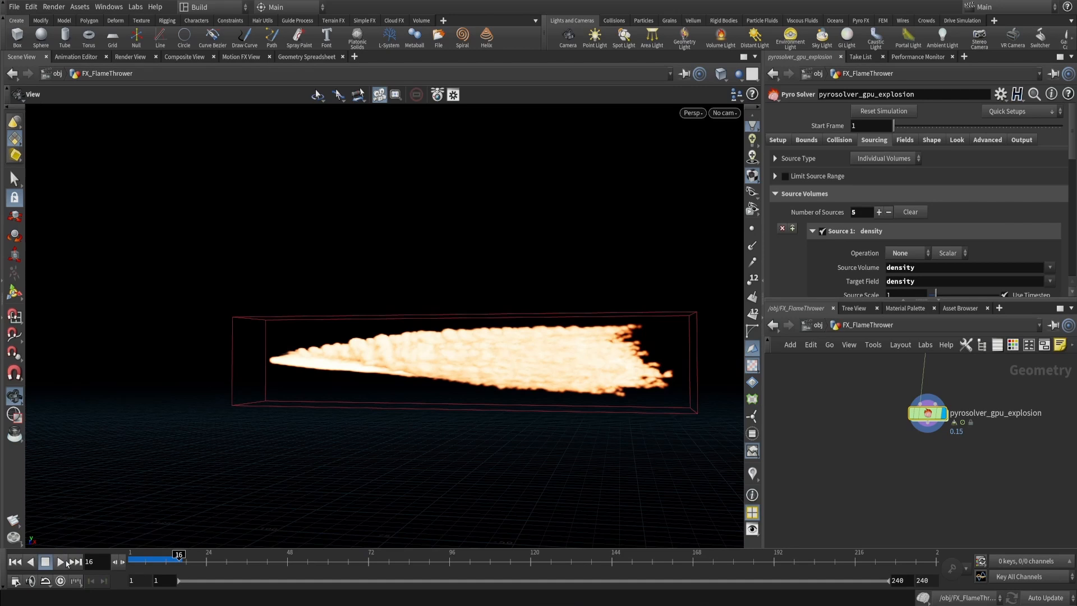
click(61, 561)
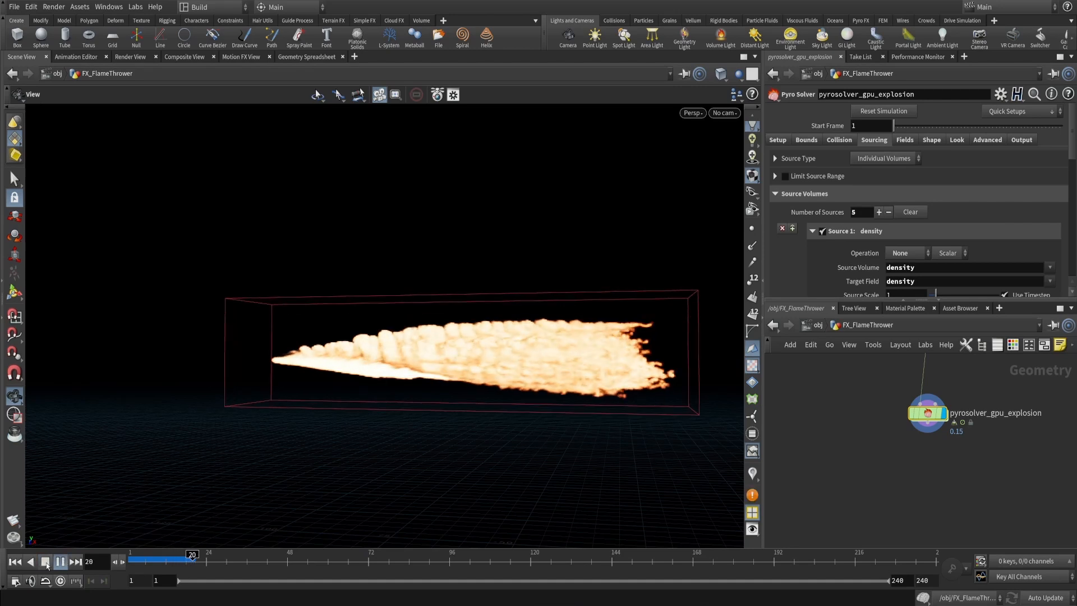
click(47, 561)
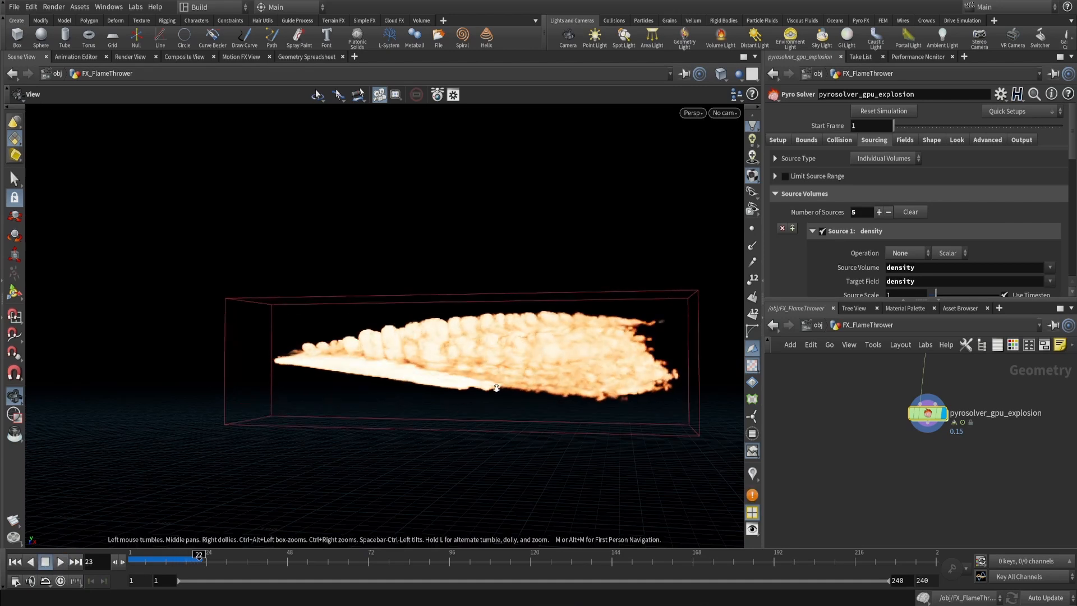
drag(470, 330, 475, 307)
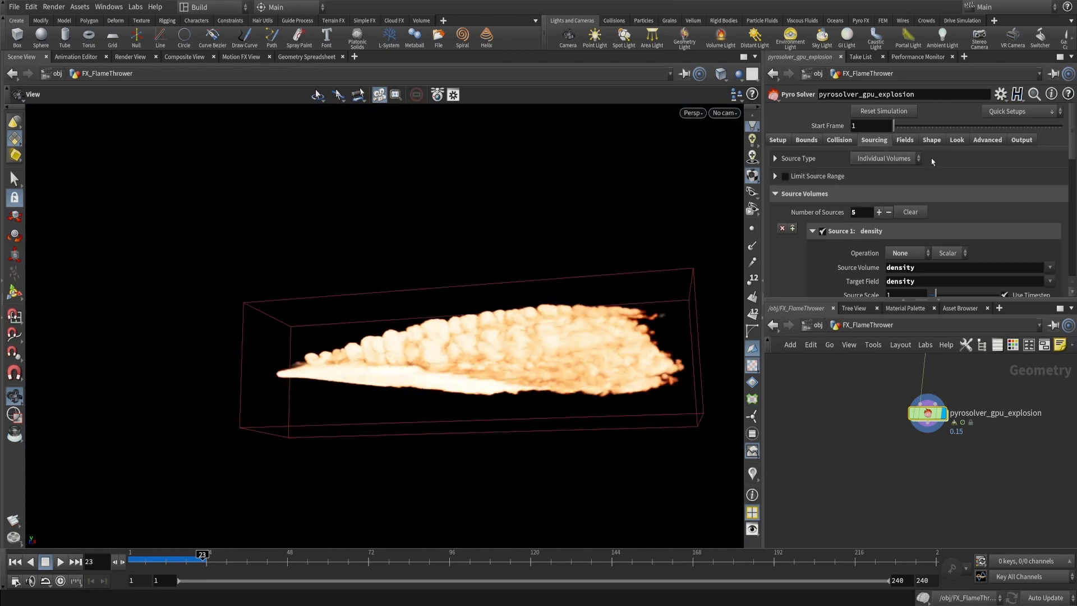
Set the pyro solver's Flame Expansion to 0.1 in its shape settings
scroll(921, 196, down, 3)
scroll(937, 152, up, 3)
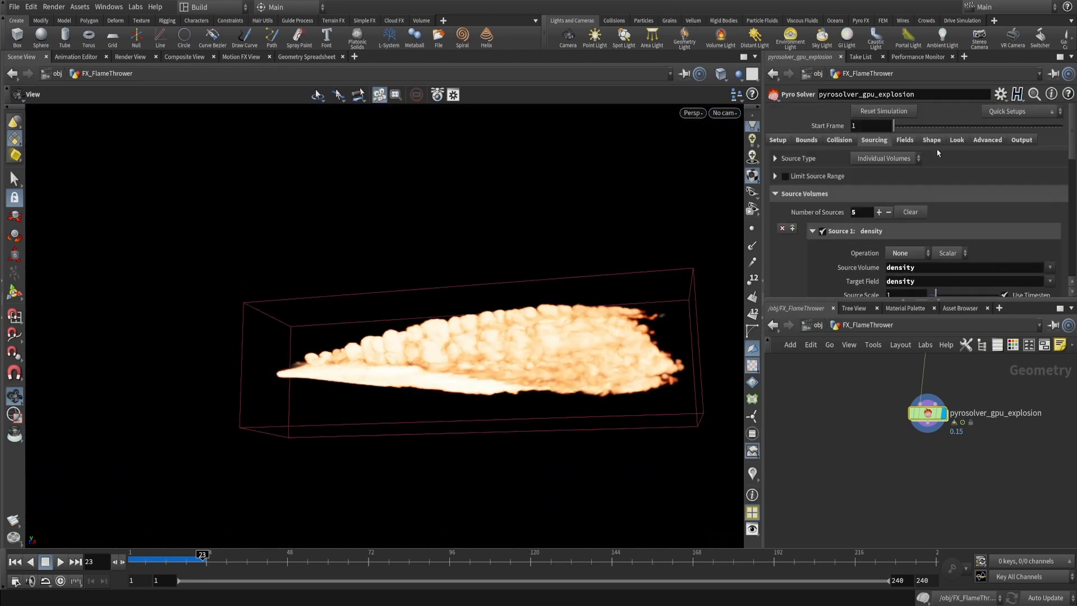
click(904, 141)
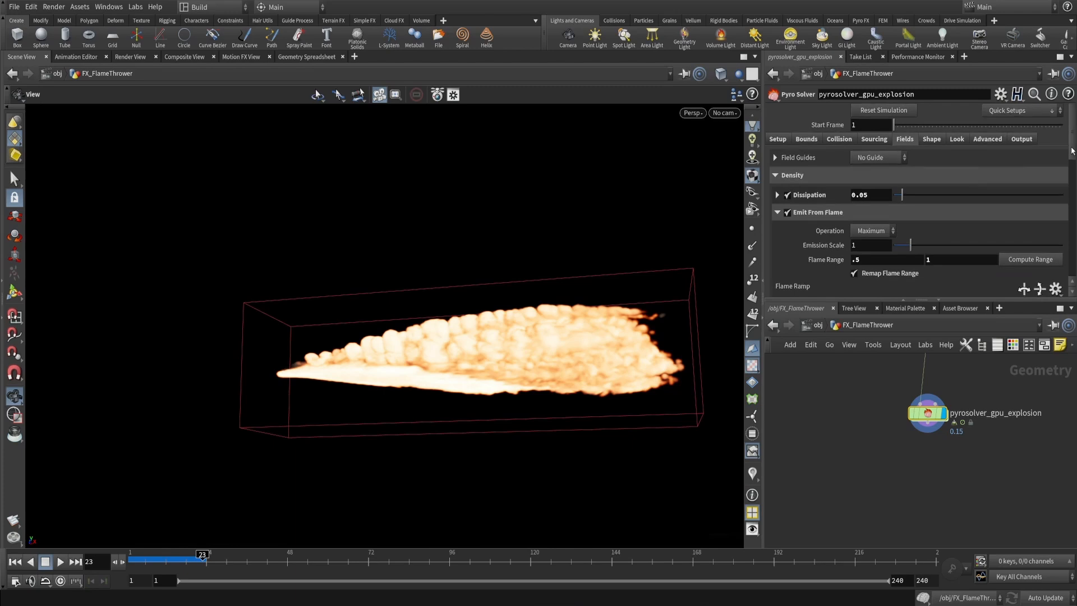
scroll(1057, 235, down, 8)
scroll(1058, 225, up, 2)
scroll(1060, 213, up, 10)
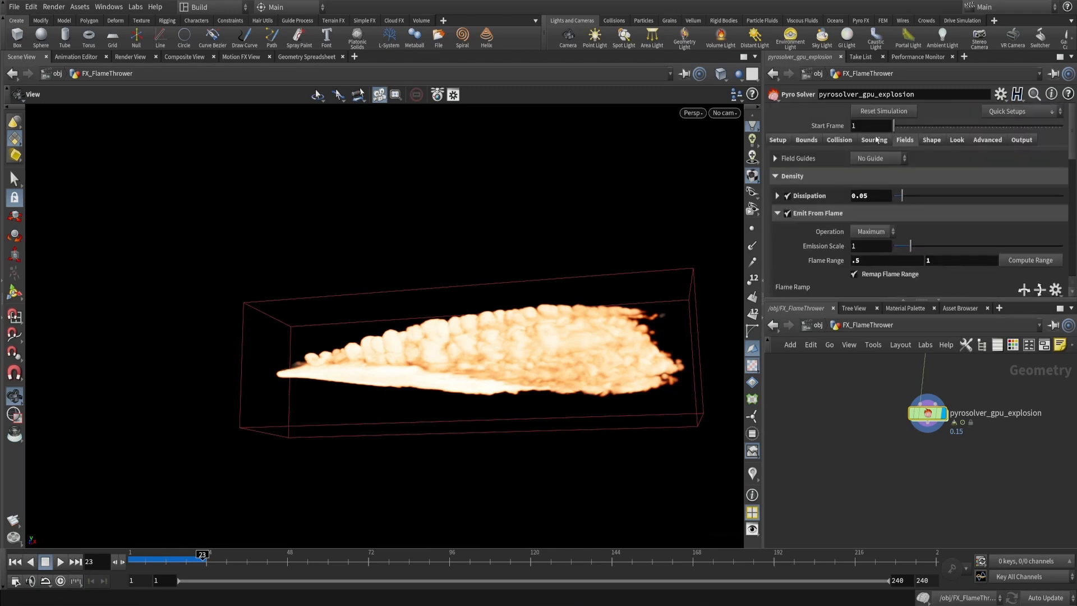
click(931, 140)
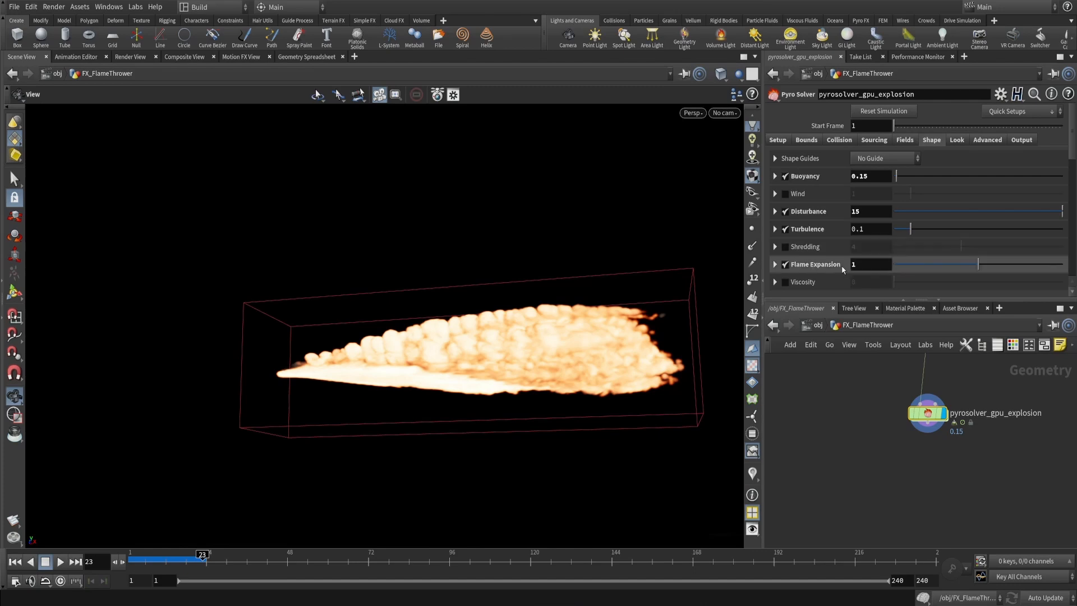
click(876, 261)
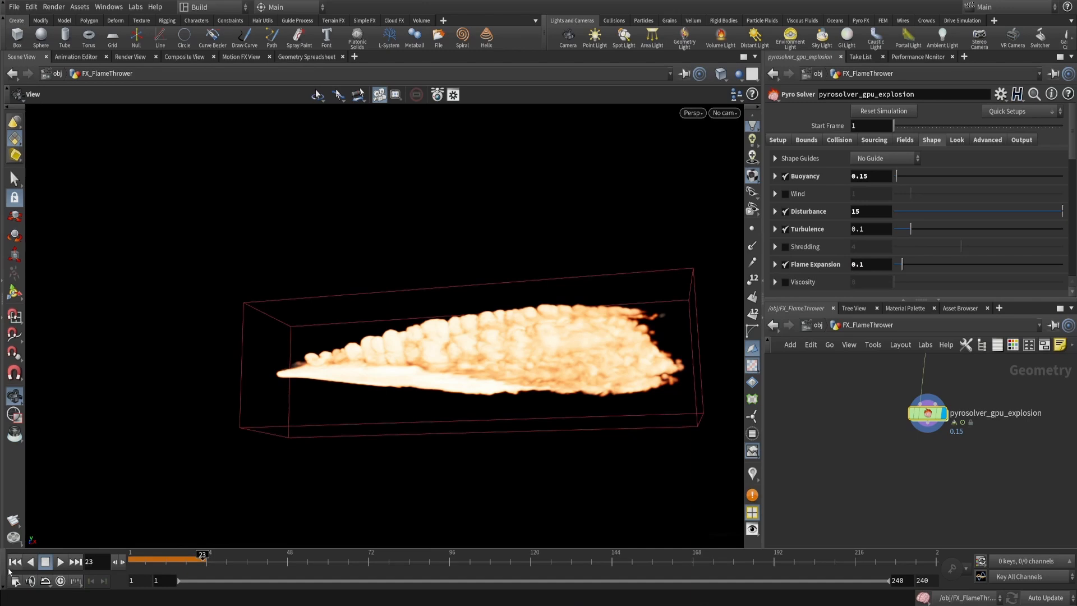
Replay the simulation from the first frame to frame 20 to check the reduced flame expansion
click(15, 561)
click(60, 562)
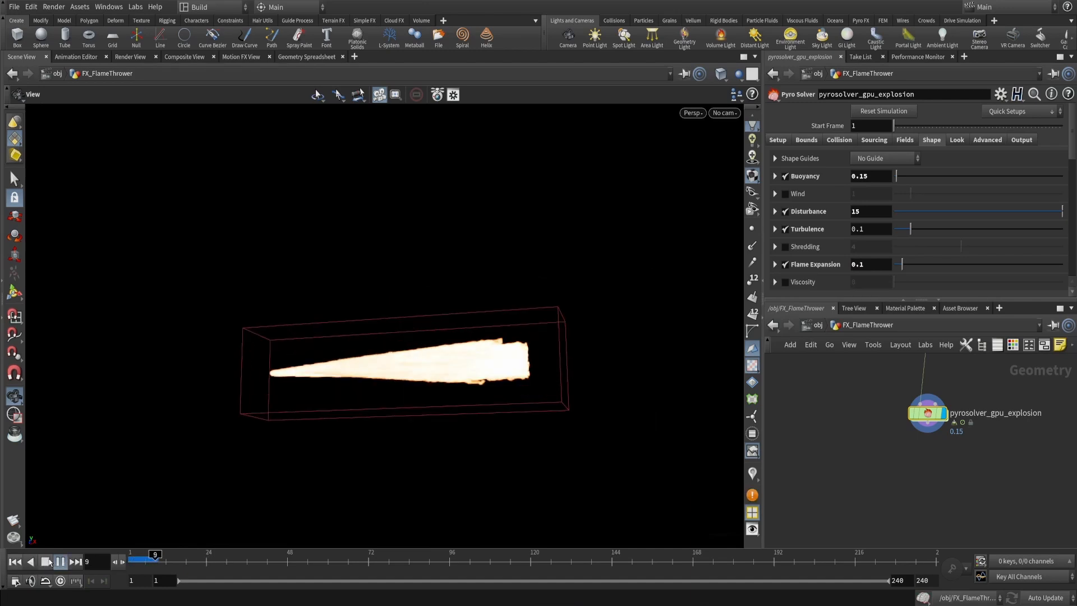
drag(387, 402, 354, 471)
scroll(353, 471, down, 2)
click(48, 561)
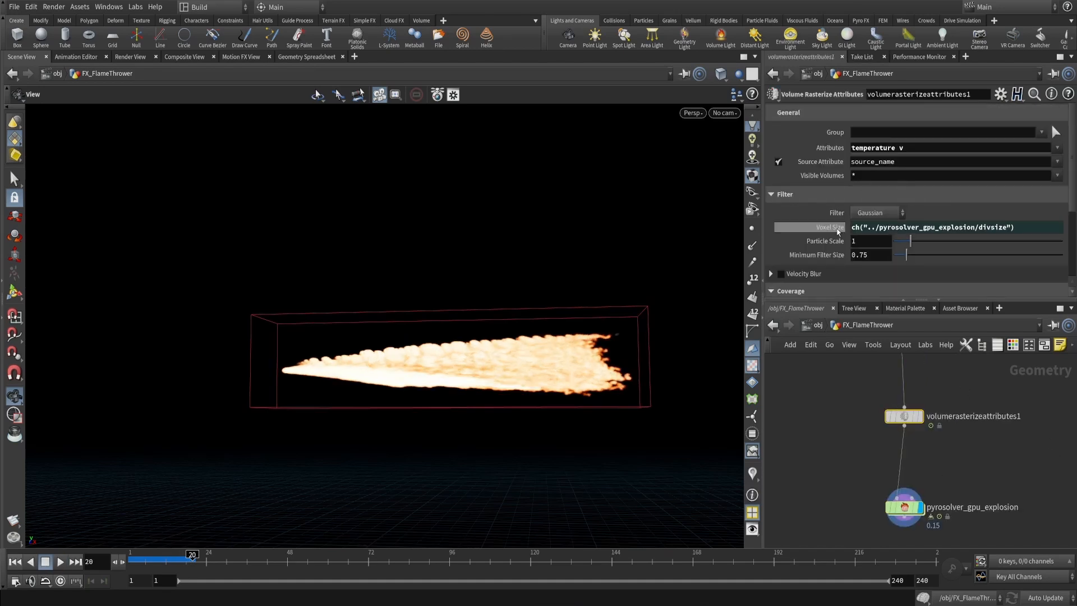
Display the volumerasterizeattributes1 node's output and set its Particle Scale to 0.4
click(918, 416)
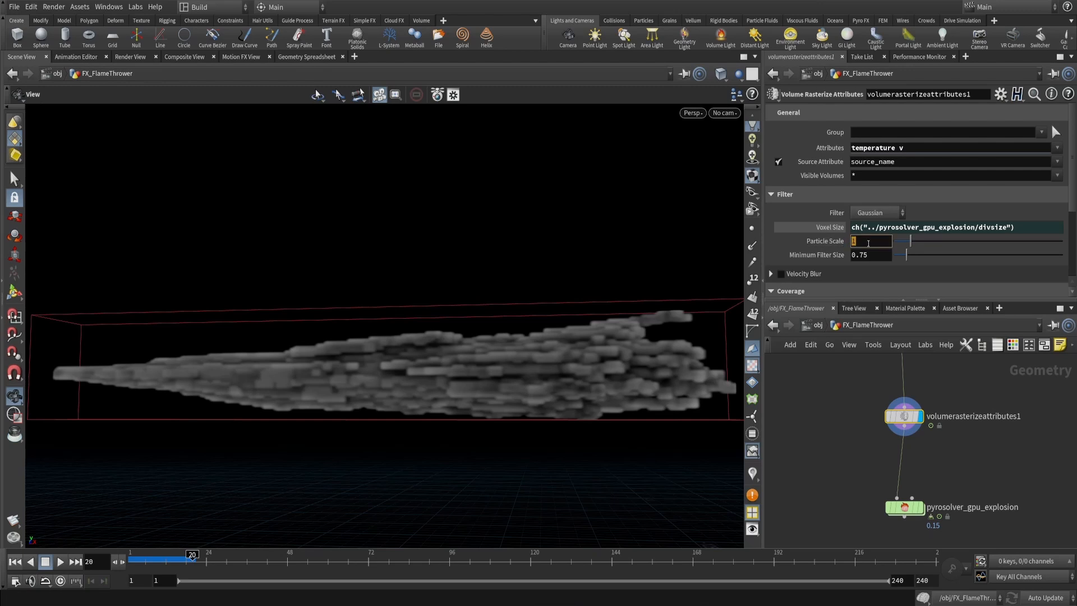
click(868, 241)
text(0.4)
key(Return)
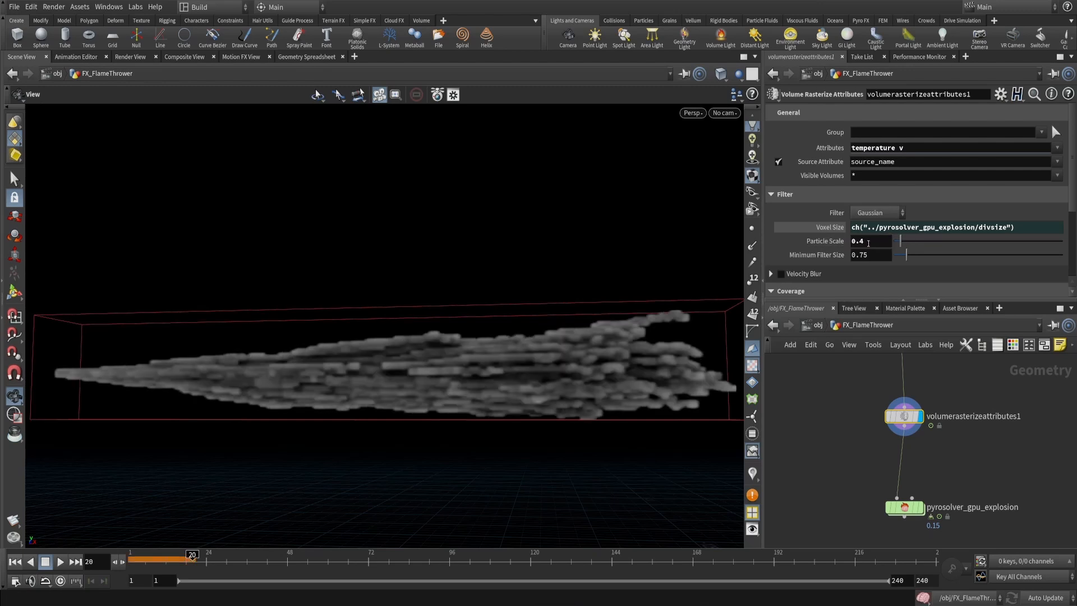
Display the pyro solver, replay the simulation from the first frame to frame 15, and inspect the flame's tip at frame 10
drag(470, 390, 437, 359)
middle_drag(903, 499, 909, 448)
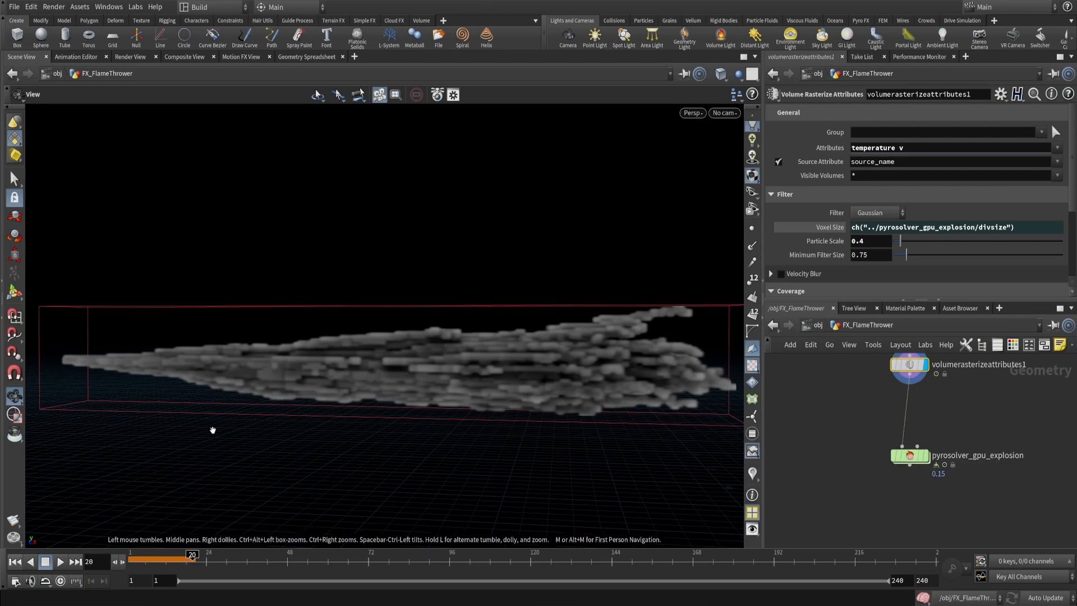
click(15, 563)
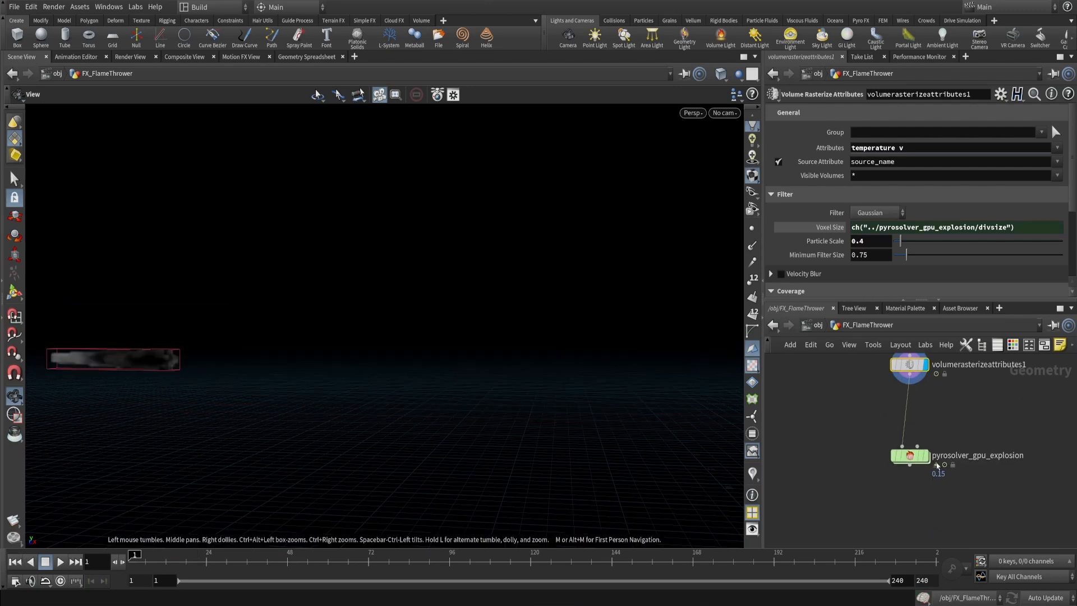
click(910, 456)
click(60, 562)
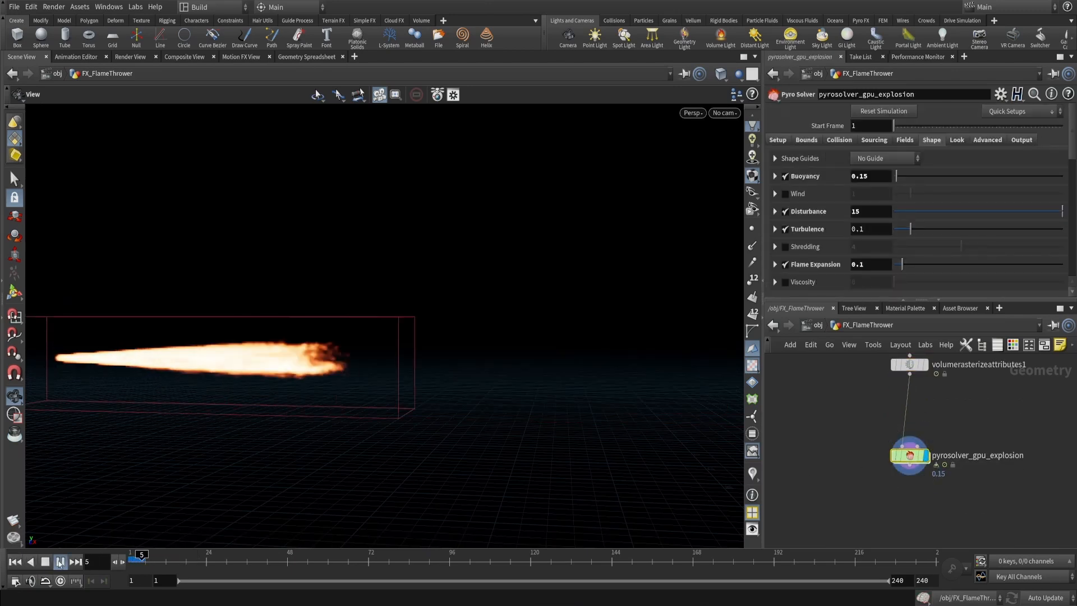
click(45, 562)
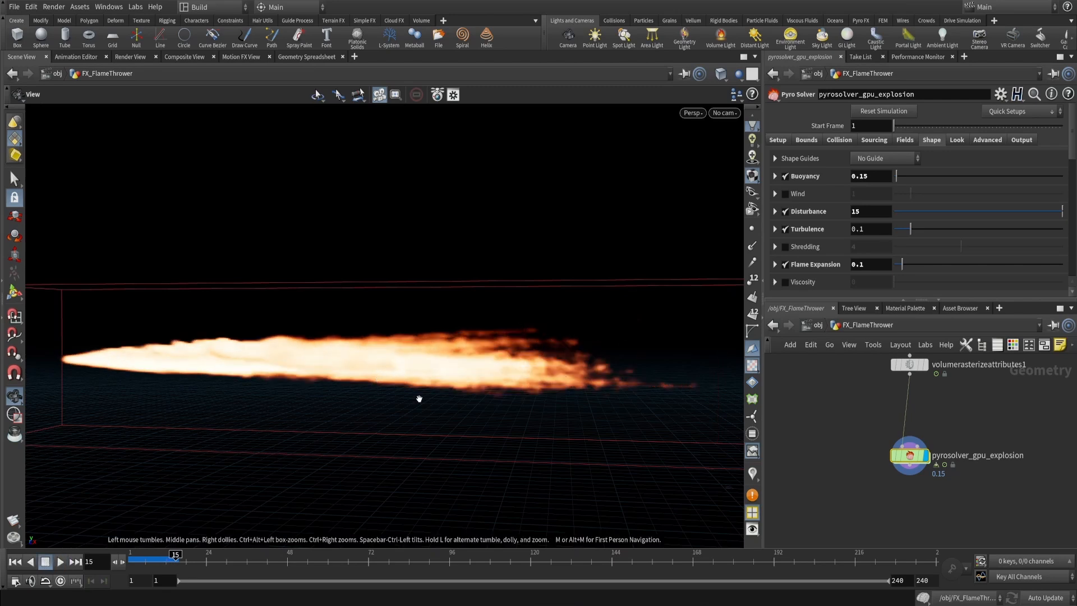
drag(419, 399, 459, 354)
drag(170, 558, 159, 557)
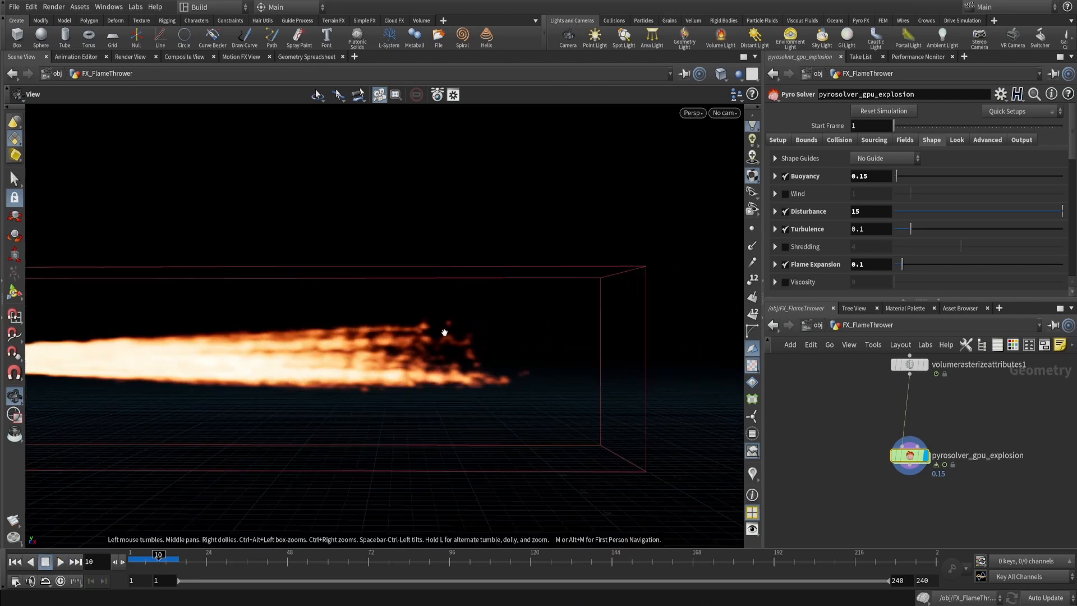
mouse_move(442, 335)
mouse_down()
mouse_move(425, 329)
mouse_move(424, 346)
mouse_up()
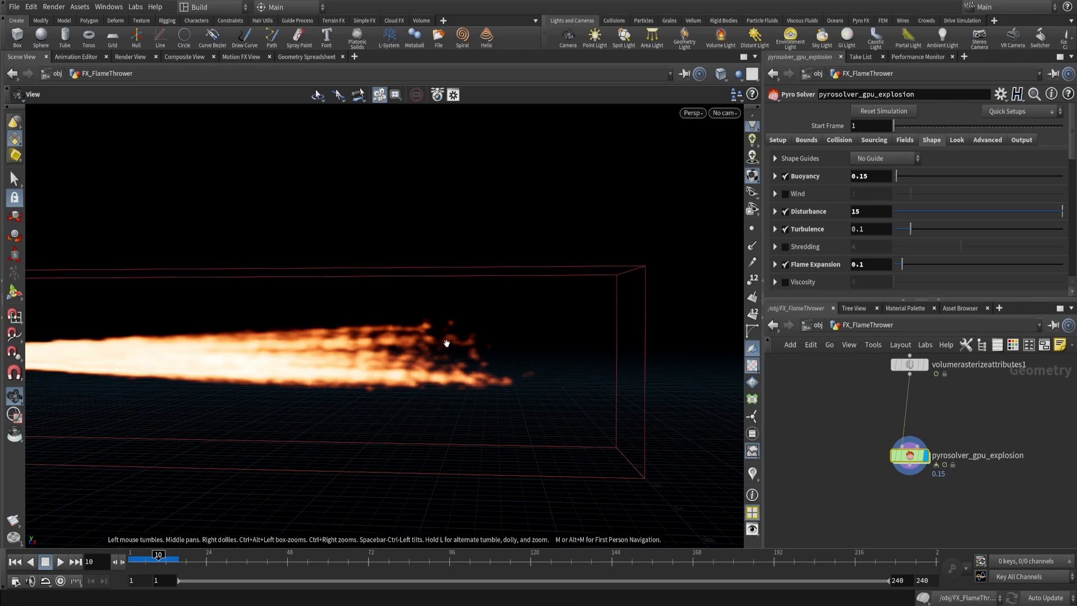
right_drag(466, 303, 305, 461)
Add a Blast node fed by volumerasterizeattributes1 and display its output
middle_drag(920, 387, 870, 455)
click(876, 432)
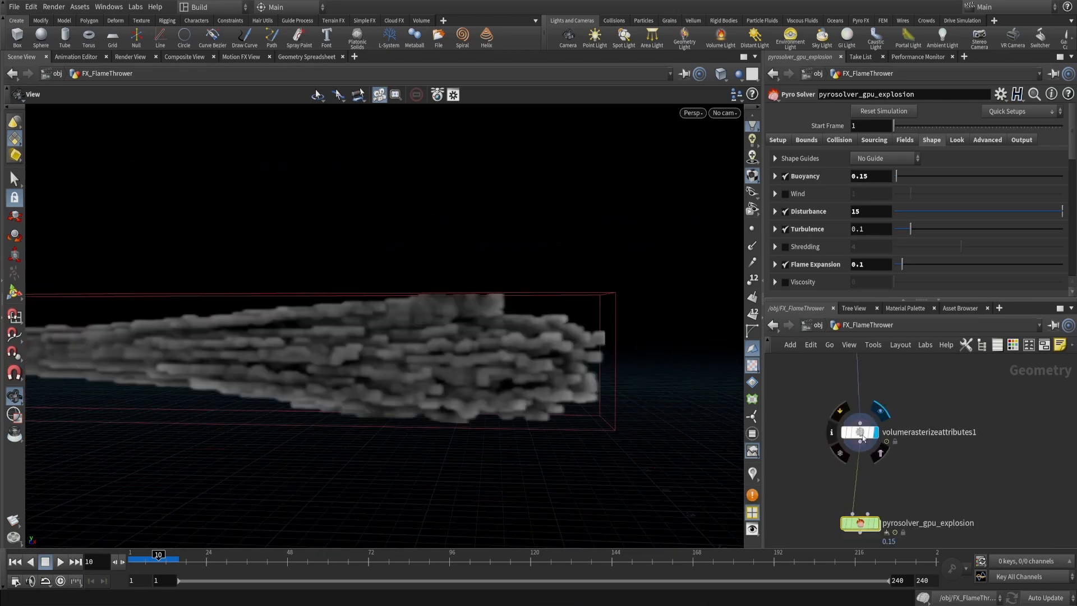
click(859, 432)
middle_drag(938, 469, 896, 461)
key(Tab)
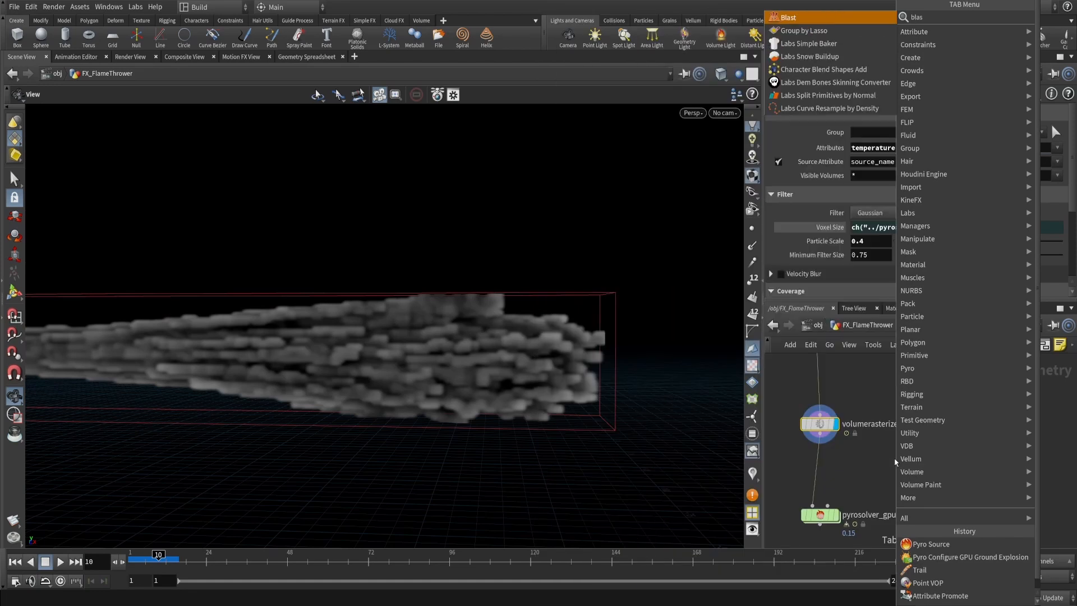
key(Escape)
click(894, 458)
drag(820, 433, 889, 449)
click(906, 458)
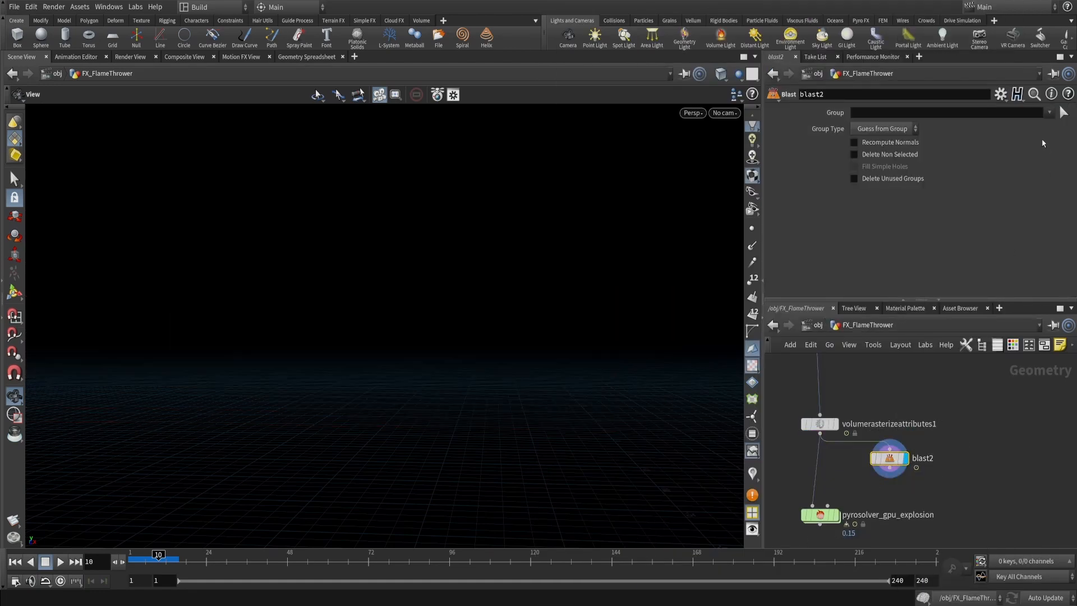
click(1035, 140)
click(853, 154)
mouse_move(528, 314)
mouse_down()
mouse_move(536, 301)
mouse_move(522, 353)
mouse_move(540, 316)
mouse_move(517, 325)
mouse_move(524, 334)
mouse_up()
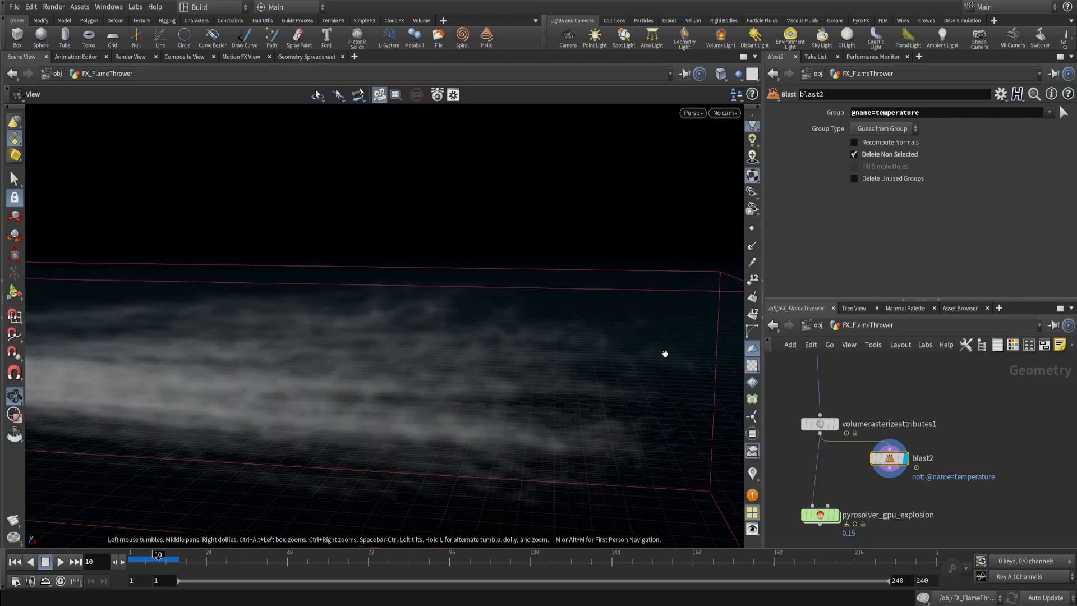
drag(663, 356, 597, 322)
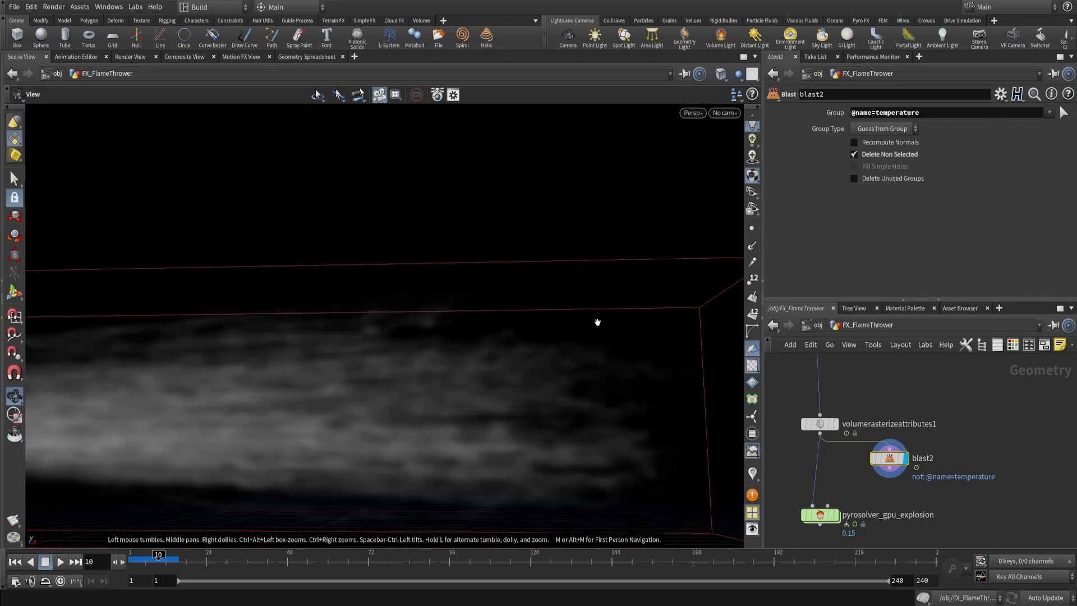
Inspect the isolated temperature volume and review the filter and coverage settings of volumerasterizeattributes1
middle_drag(939, 459, 987, 372)
drag(869, 432, 872, 483)
scroll(601, 339, down, 3)
click(868, 478)
middle_drag(957, 403, 925, 509)
click(905, 477)
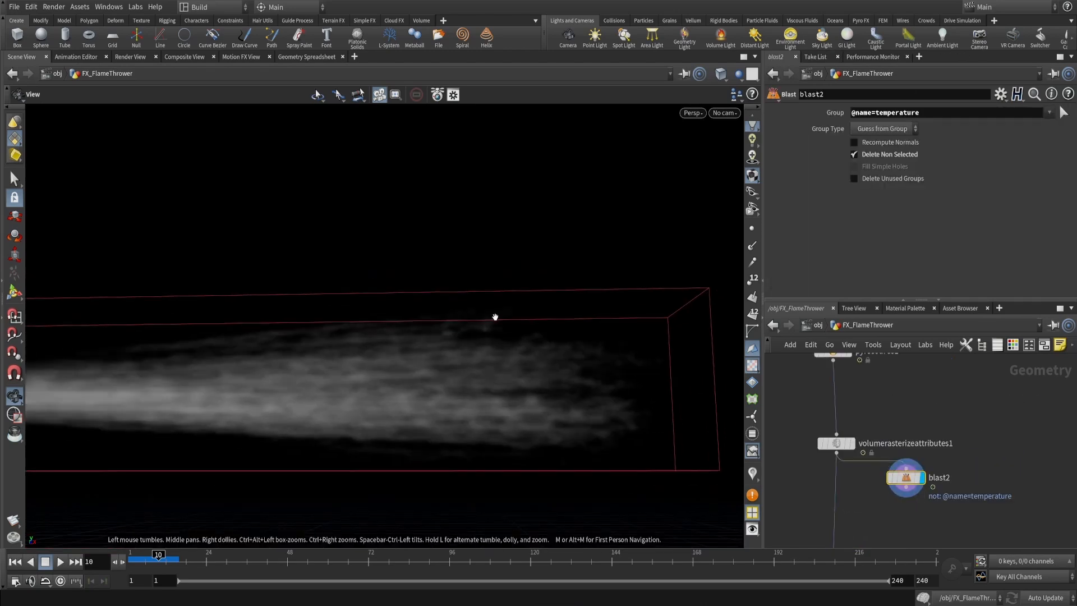
drag(495, 314, 508, 322)
drag(873, 473, 872, 472)
scroll(843, 204, down, 3)
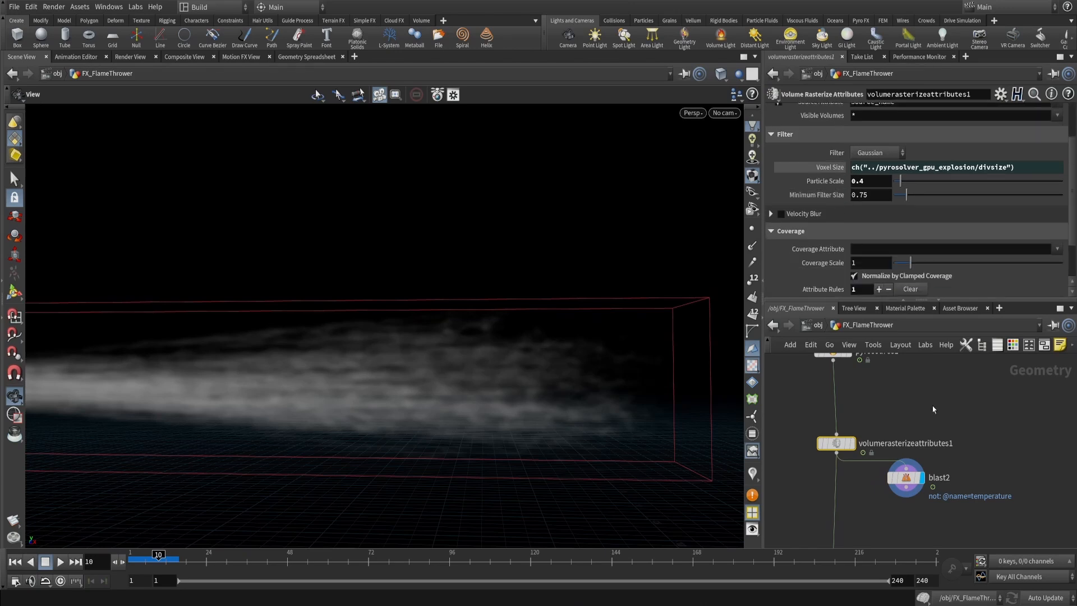
Review the upstream copy1 node's settings and its place in the network
scroll(917, 459, down, 4)
middle_drag(900, 401, 921, 525)
scroll(877, 465, up, 5)
click(786, 488)
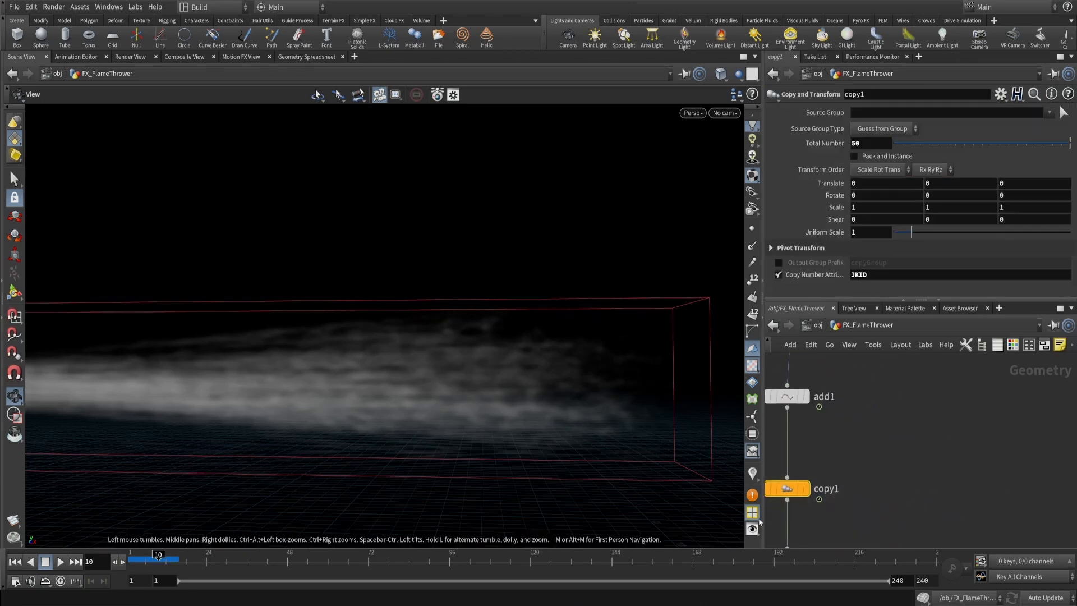
middle_drag(809, 479, 852, 438)
scroll(852, 437, down, 1)
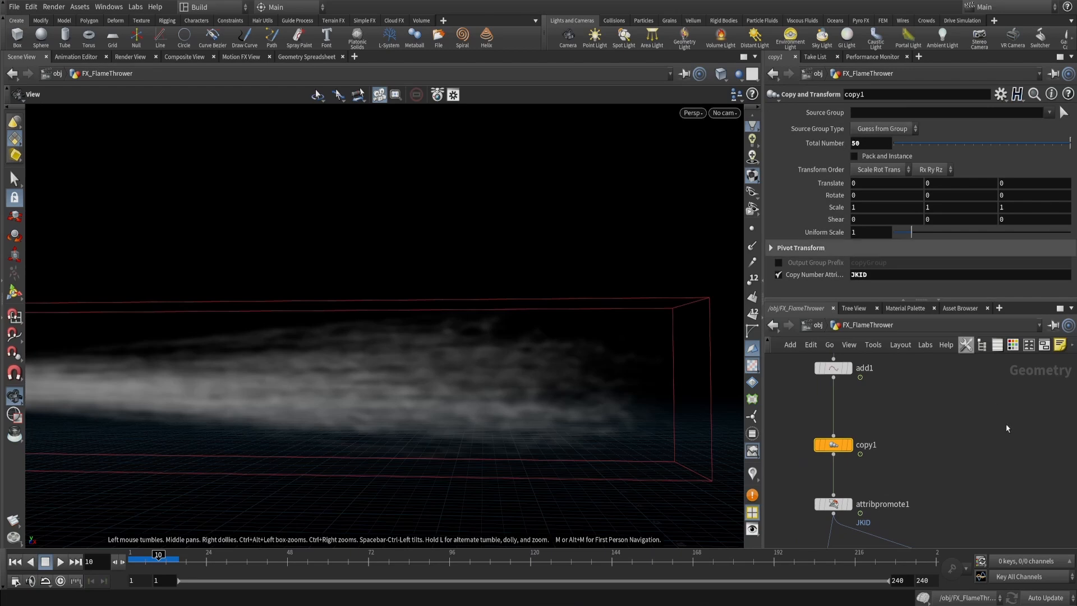
scroll(1007, 429, down, 5)
middle_drag(1016, 483, 956, 385)
scroll(964, 453, up, 4)
Enable Velocity Blur on volumerasterizeattributes1 and inspect the streaked temperature volume from several angles
click(904, 484)
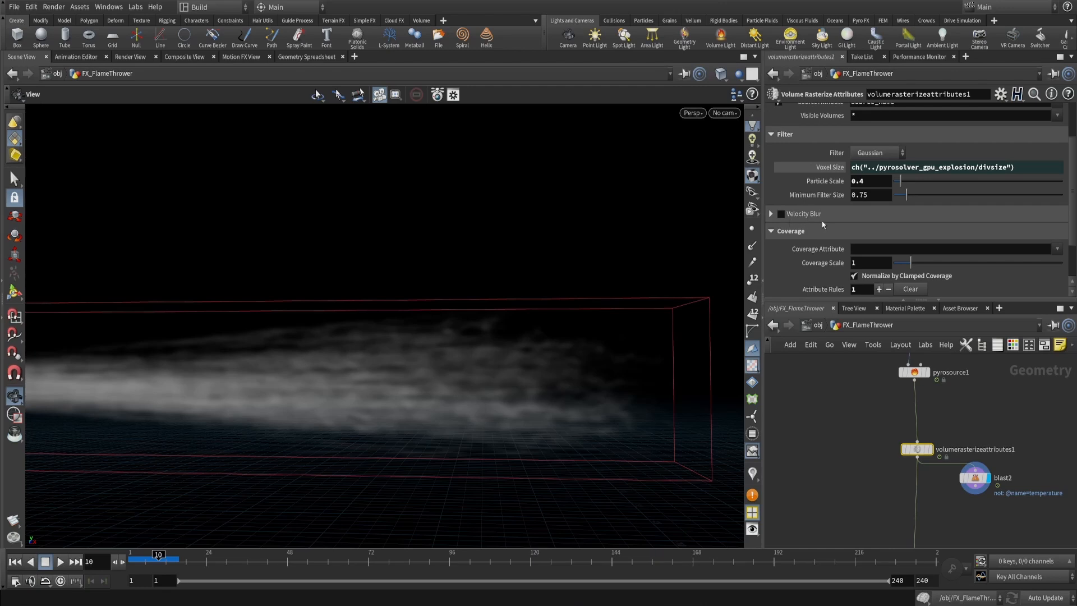
scroll(971, 448, up, 1)
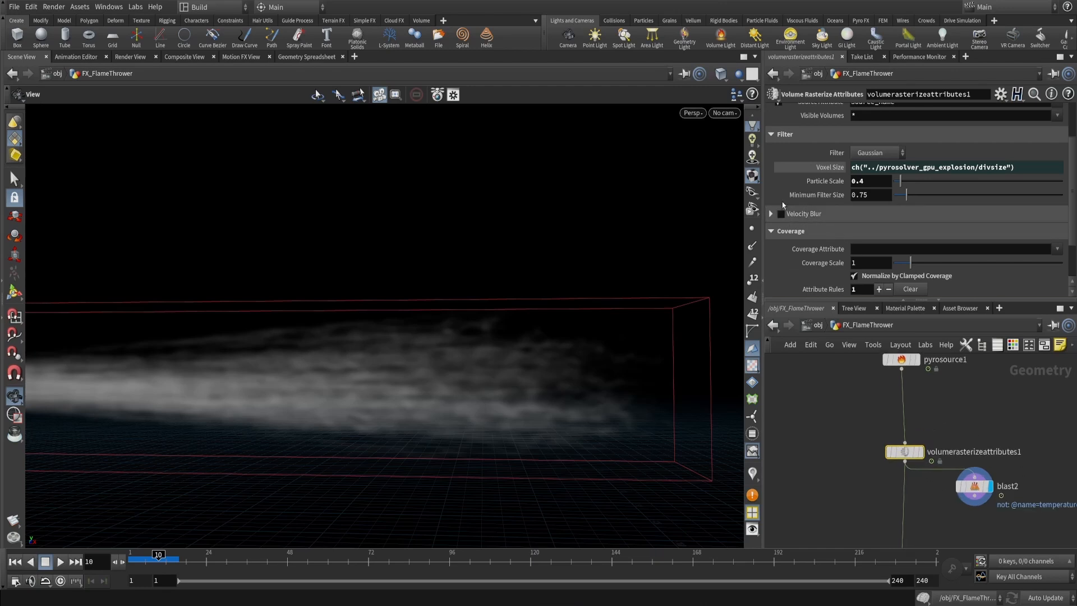
click(781, 213)
right_drag(510, 316, 416, 356)
drag(415, 356, 474, 325)
right_drag(473, 325, 572, 303)
drag(572, 303, 539, 278)
right_drag(544, 294, 447, 377)
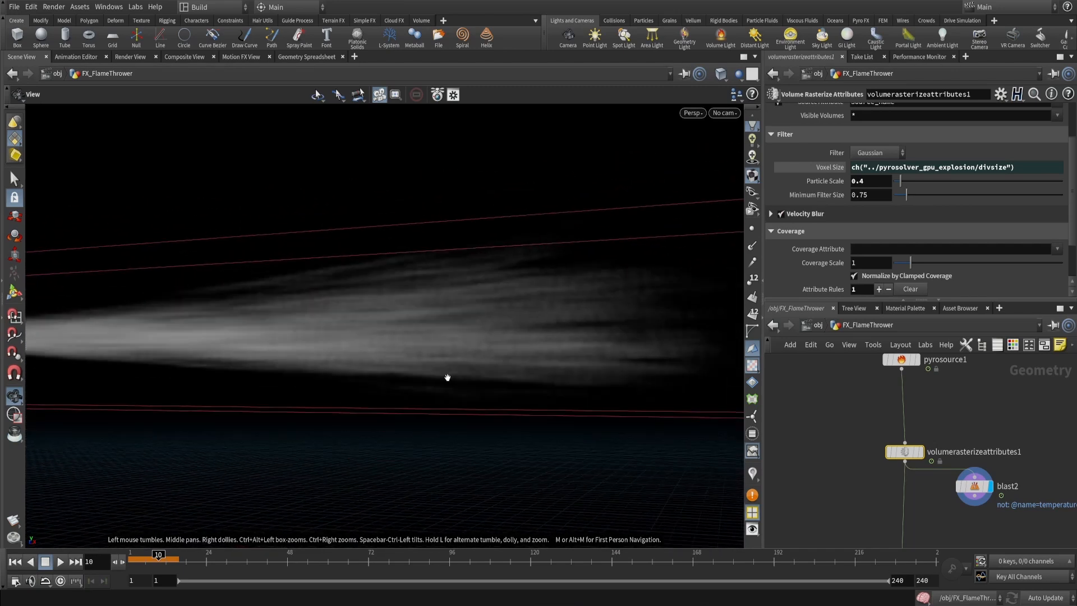
drag(447, 378, 505, 314)
right_drag(505, 314, 515, 273)
drag(514, 274, 494, 276)
Set the Velocity Blur's Blur Samples to 12 and its Shutter to 1
scroll(801, 275, down, 2)
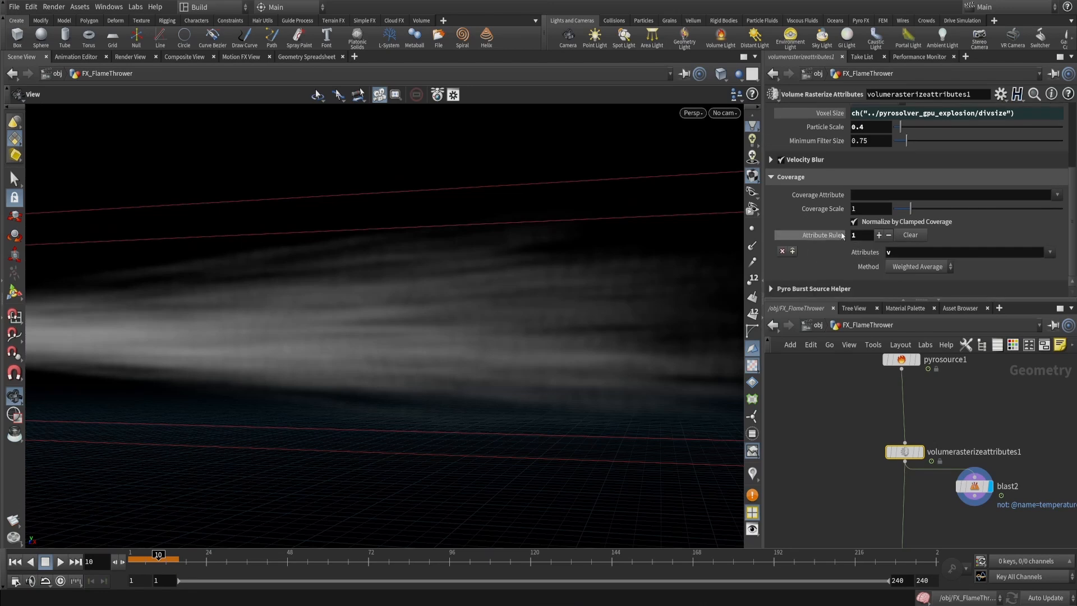
scroll(791, 235, up, 3)
click(771, 220)
scroll(837, 232, down, 1)
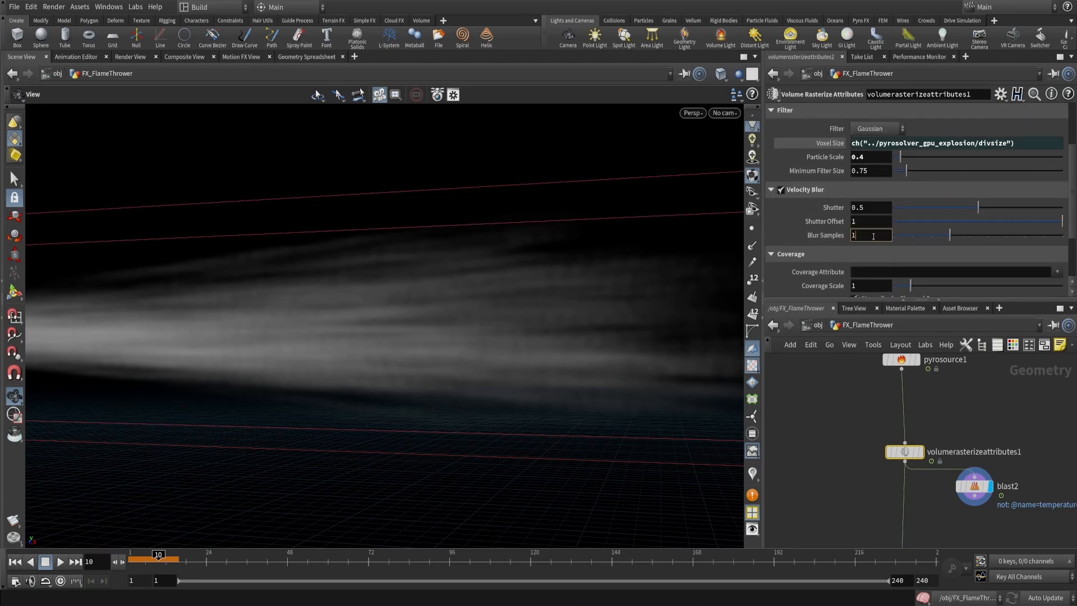
text(2)
key(Return)
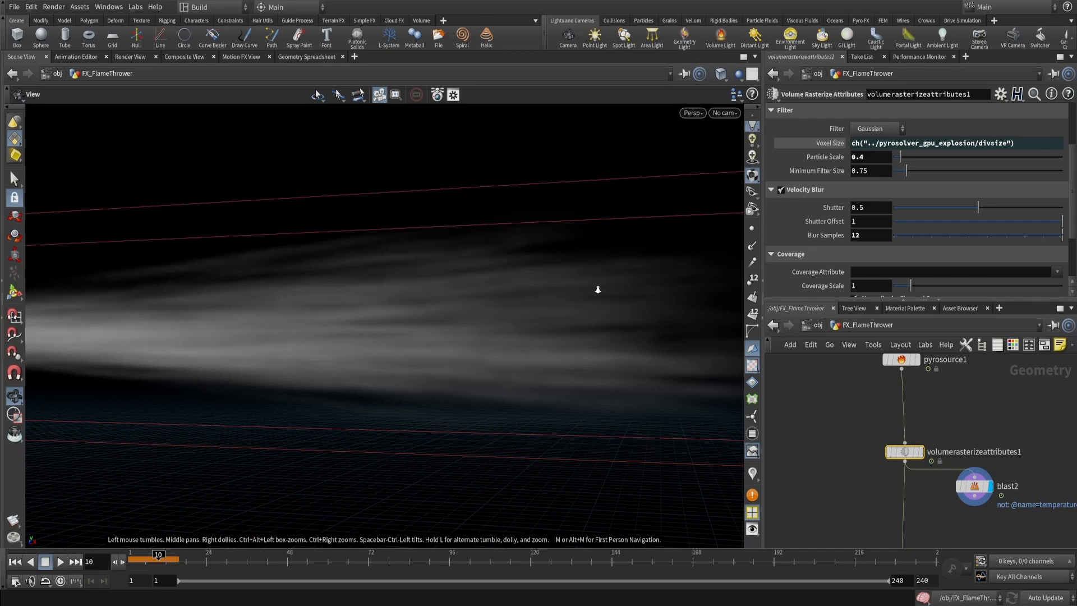
drag(598, 289, 628, 271)
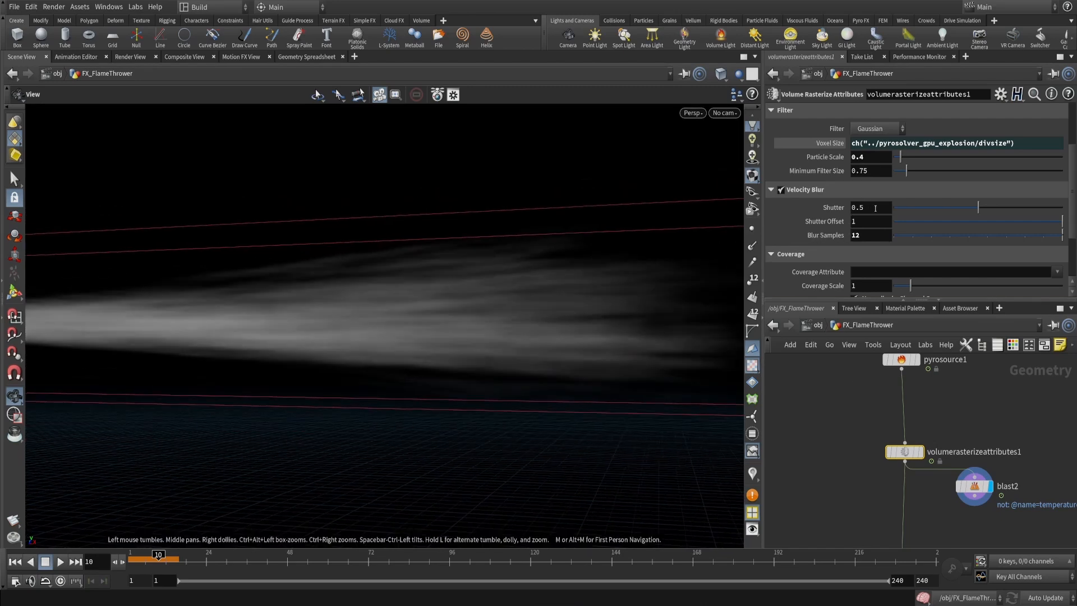
key(Return)
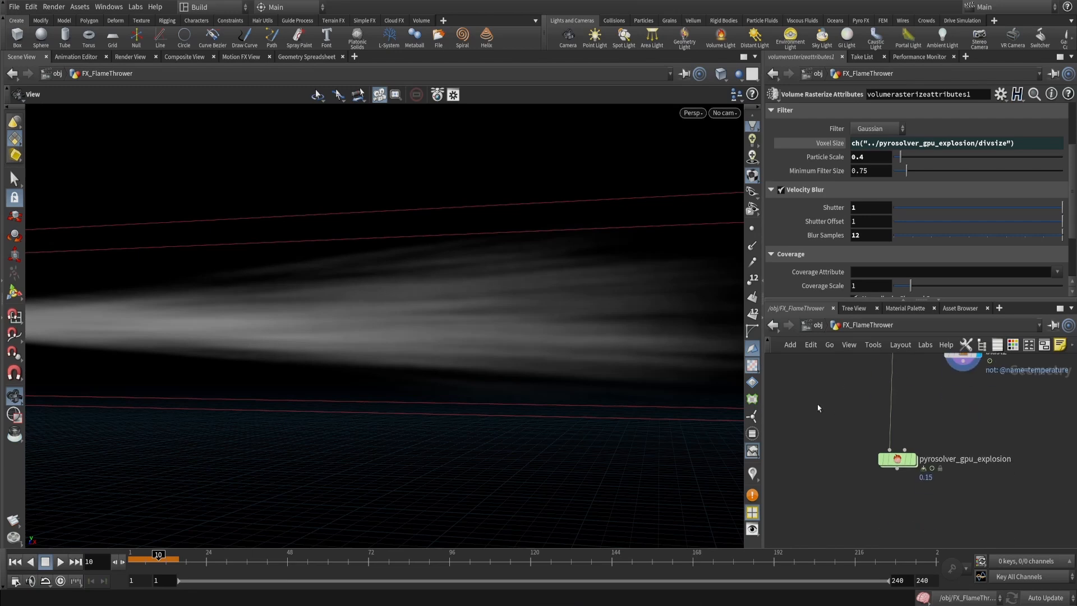
Display the pyro solver, simulate from the first frame to frame 51, and replay the cached flame up to frame 33
click(15, 561)
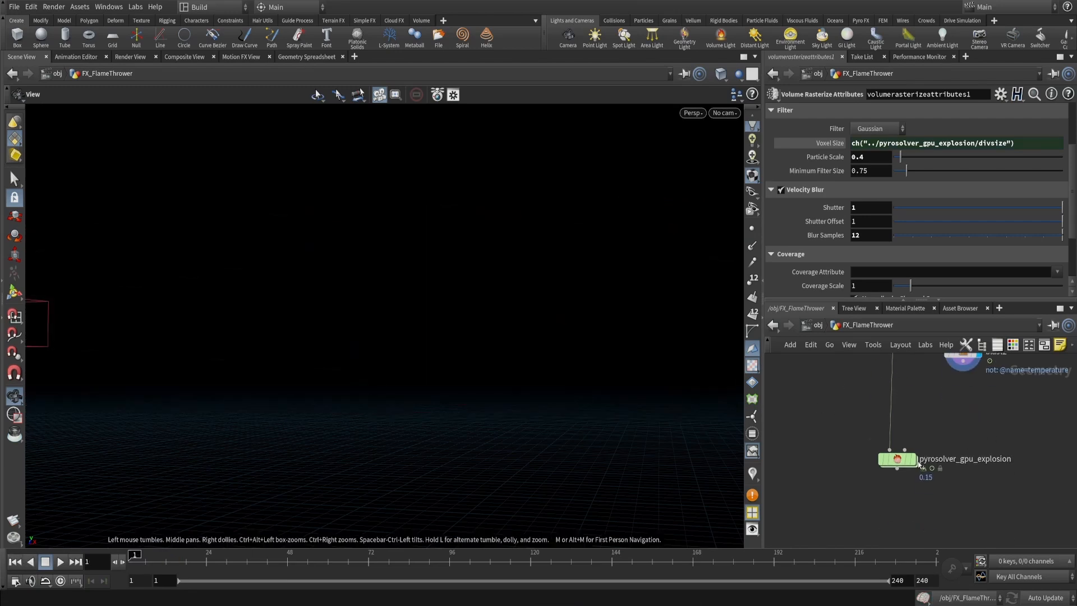
click(897, 459)
key(Up)
drag(449, 328, 225, 418)
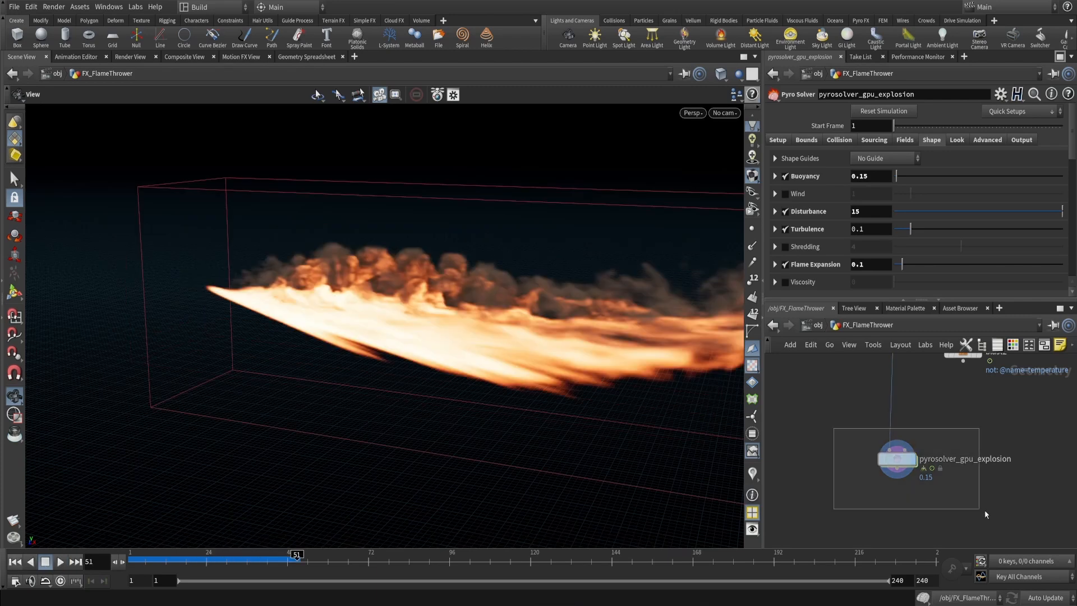
click(29, 562)
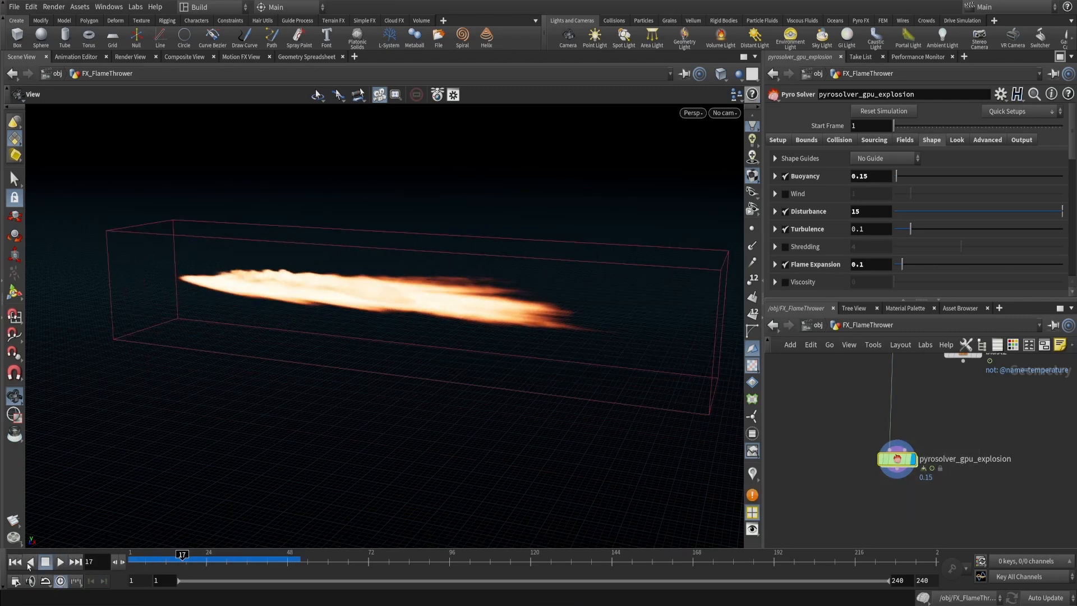
key(Up)
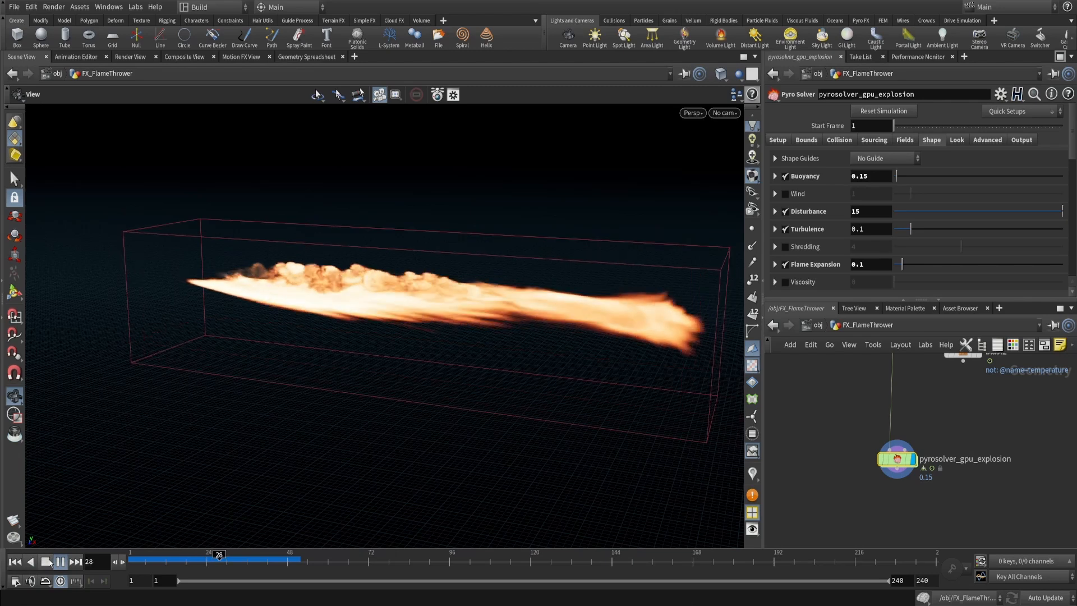
click(47, 561)
Set the pyro solver's Buoyancy to 0.3 in its shape settings
click(904, 141)
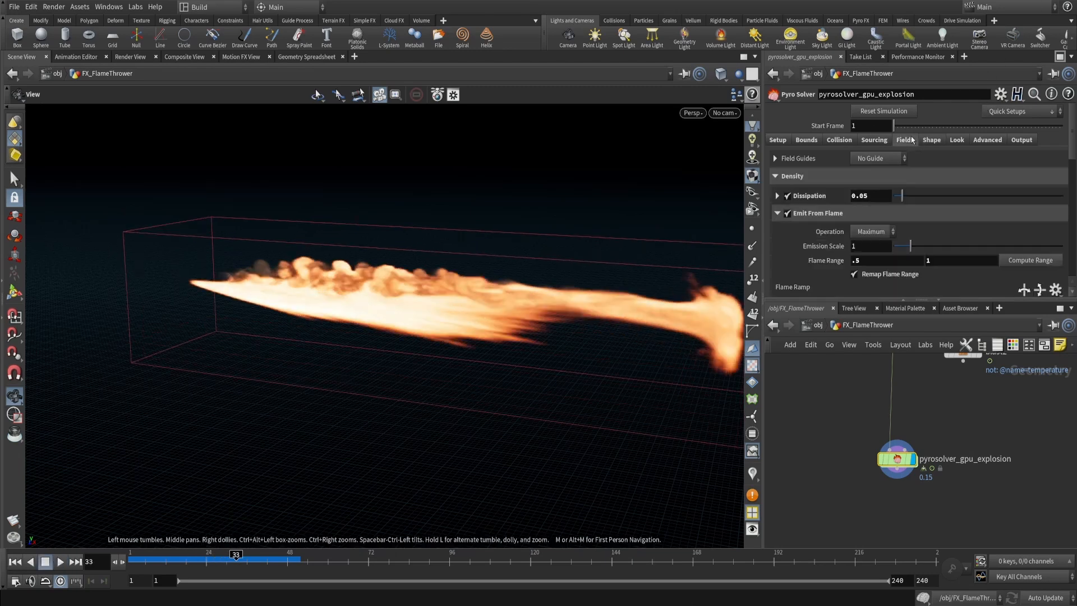
click(956, 140)
click(930, 140)
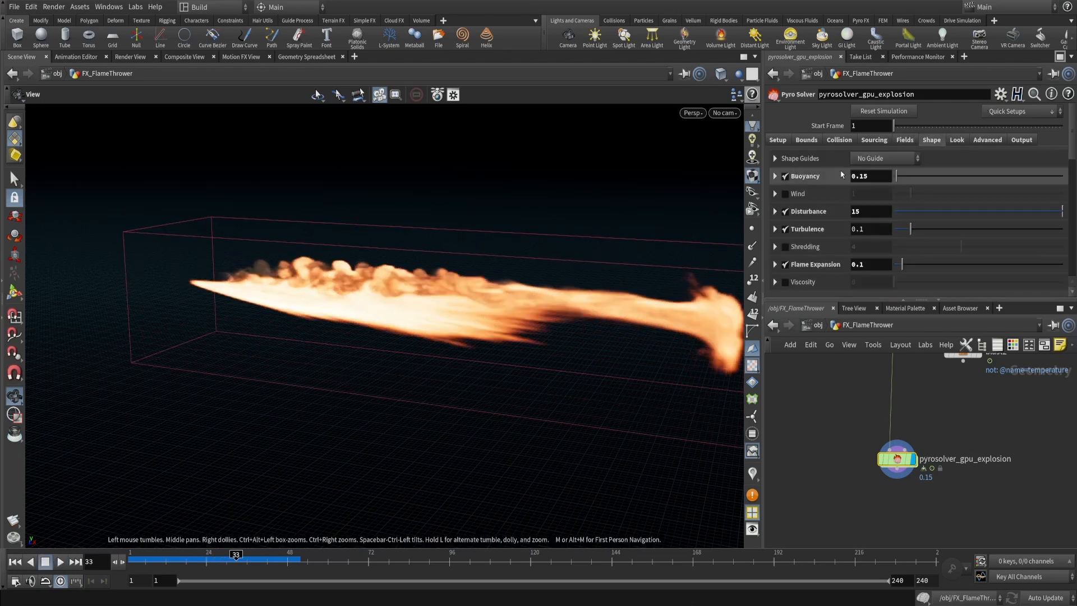
double_click(870, 175)
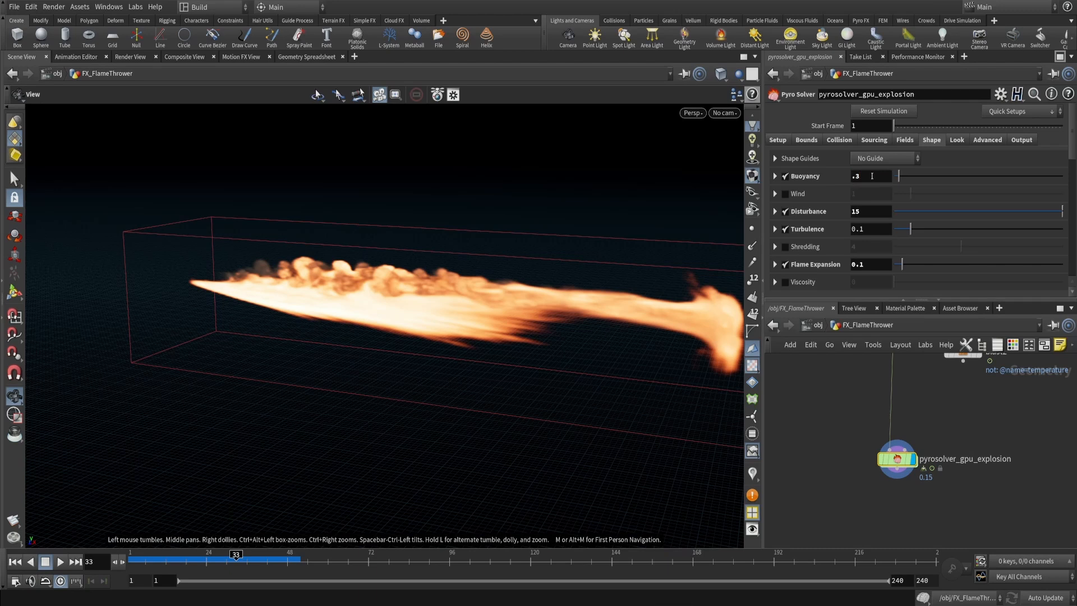
text(.3)
key(Return)
Replay the simulation from the first frame and scrub to frame 32 to check the stronger buoyancy
middle_drag(830, 416, 833, 394)
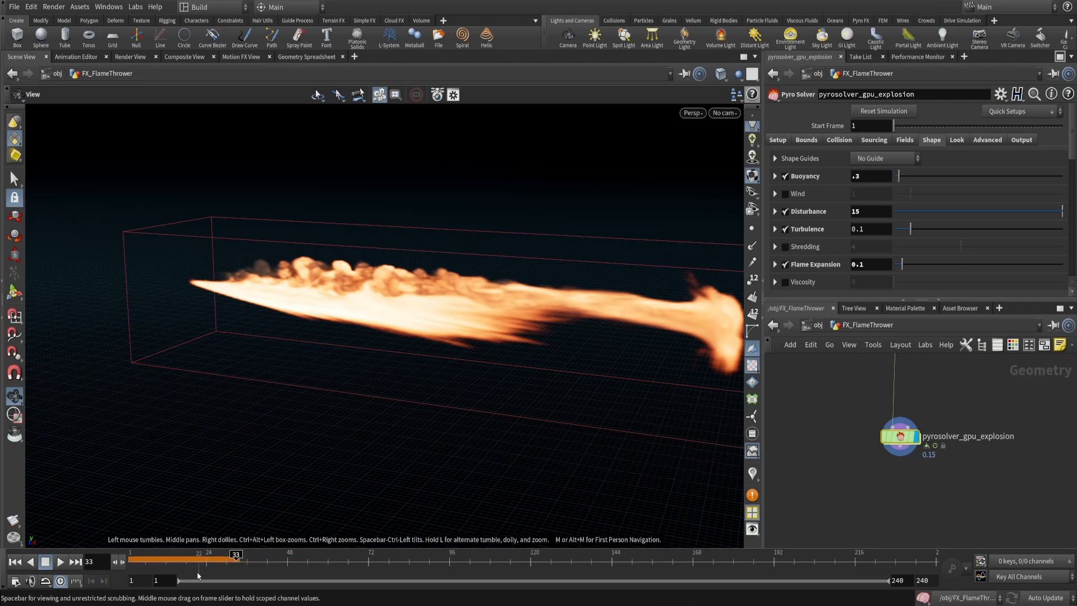
click(16, 561)
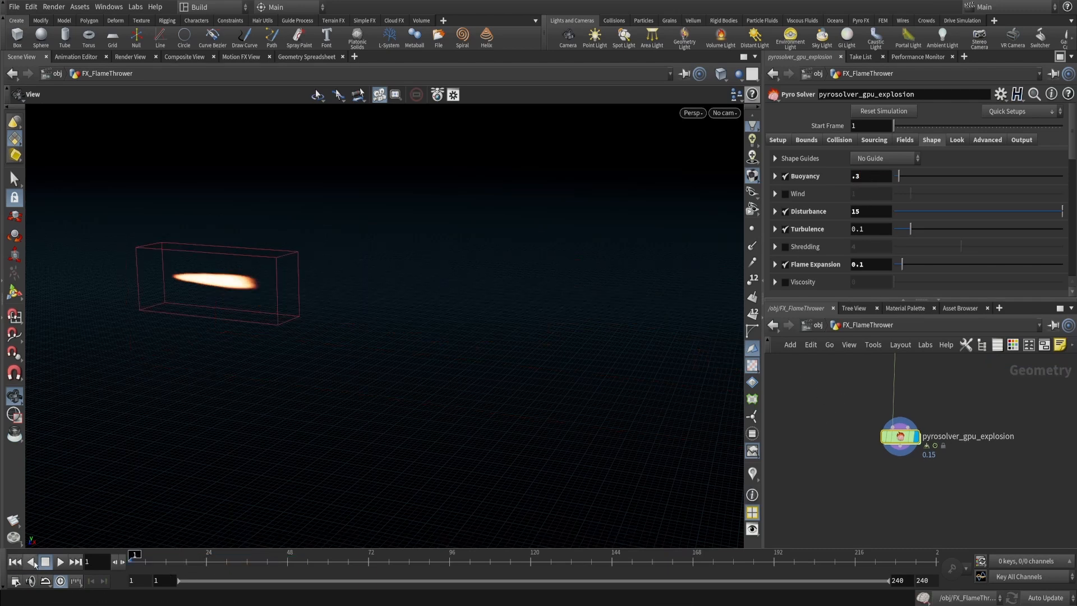
click(60, 561)
click(46, 561)
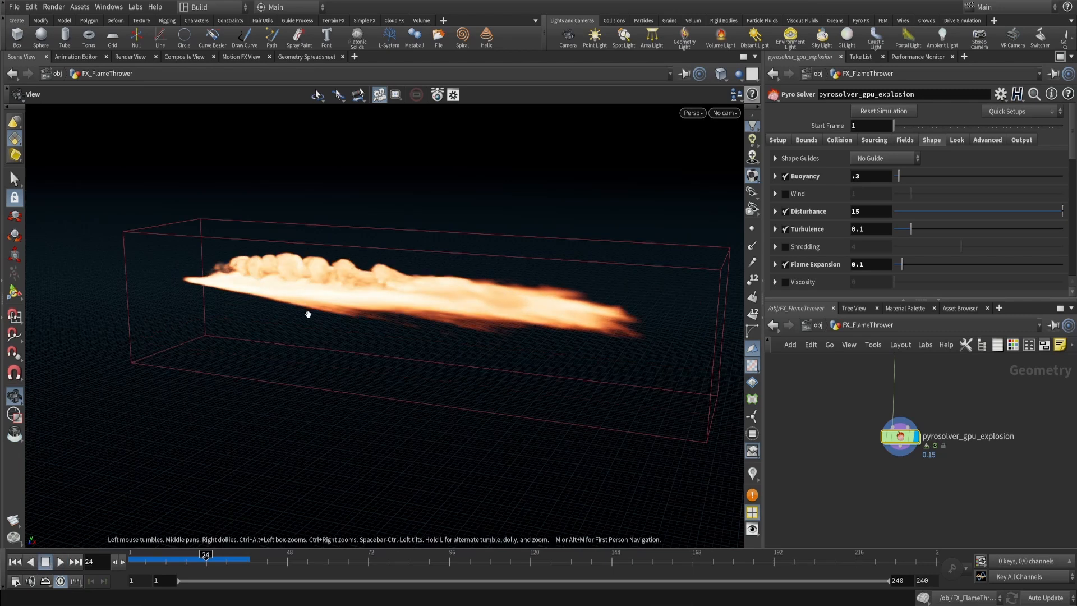
drag(200, 555, 232, 559)
Set the pyro solver's density Dissipation to 0.1 in its field settings
click(905, 140)
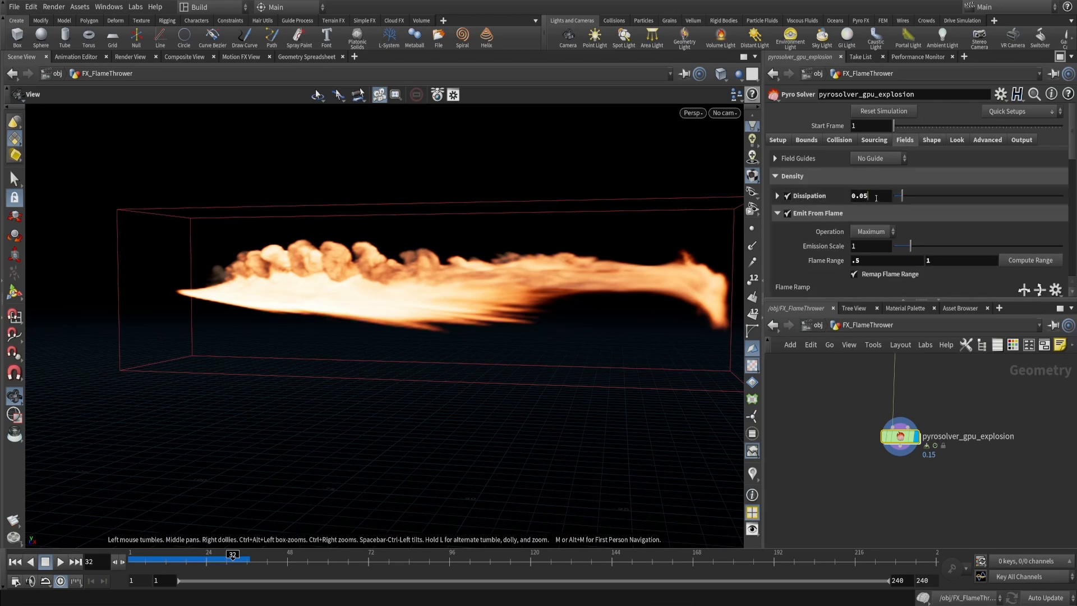
middle_drag(880, 492, 846, 476)
right_drag(570, 325, 497, 344)
middle_drag(498, 344, 463, 361)
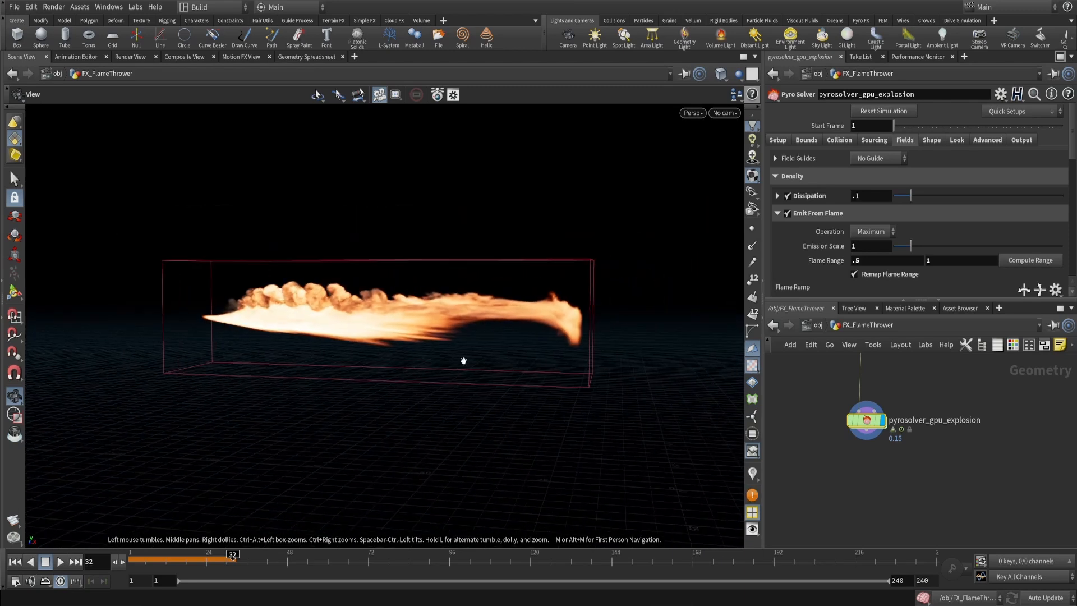
Re-simulate the flame from the first frame and stop playback to check the new density dissipation
mouse_move(508, 334)
mouse_down()
mouse_move(471, 500)
mouse_move(496, 338)
mouse_up()
right_drag(412, 271, 386, 204)
mouse_move(375, 264)
mouse_down()
mouse_move(403, 260)
mouse_move(378, 252)
mouse_up()
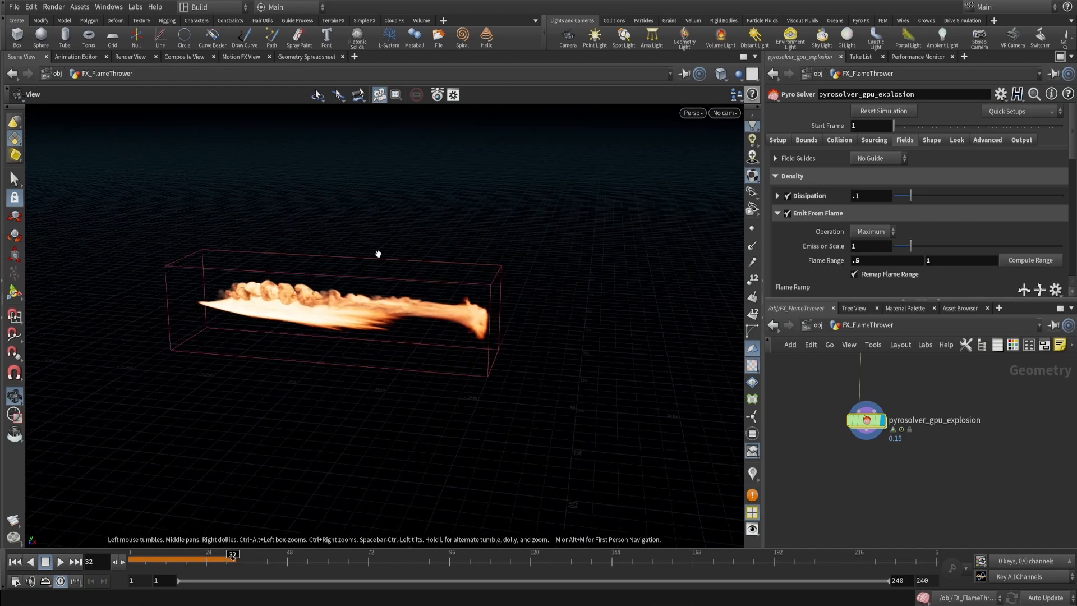
click(58, 562)
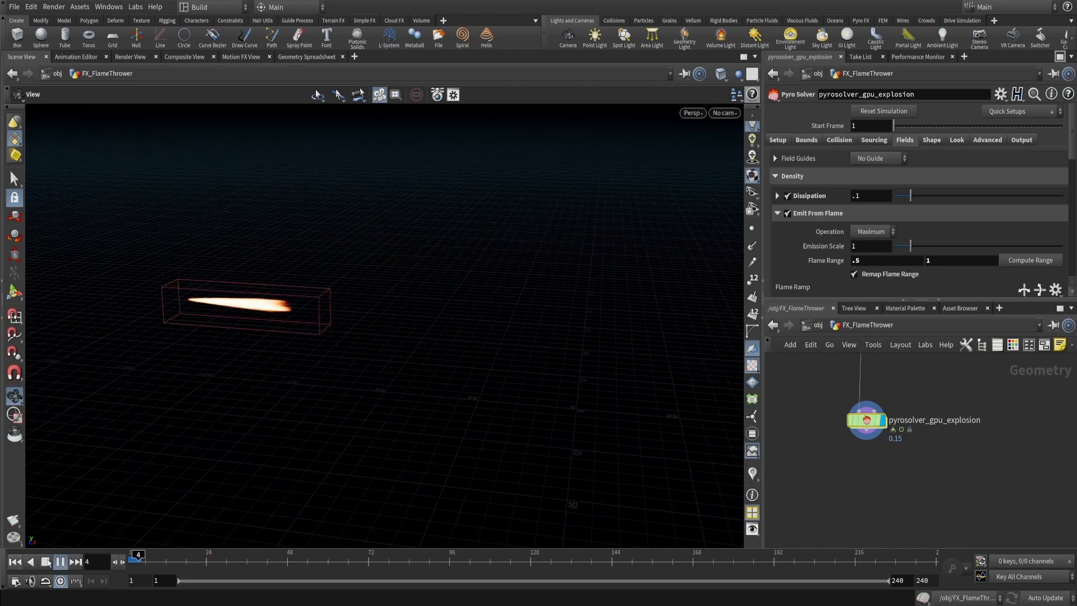
click(44, 562)
drag(234, 386, 300, 307)
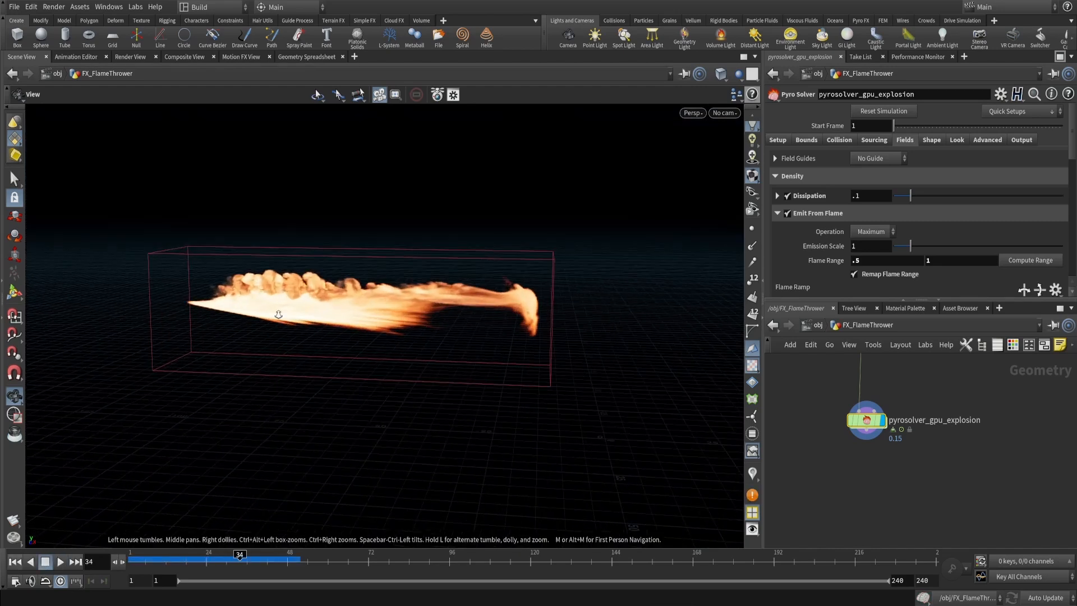
Replay the cached flame from the first frame to frame 32, scrub back to frame 11 and examine its early shape
click(16, 563)
click(58, 562)
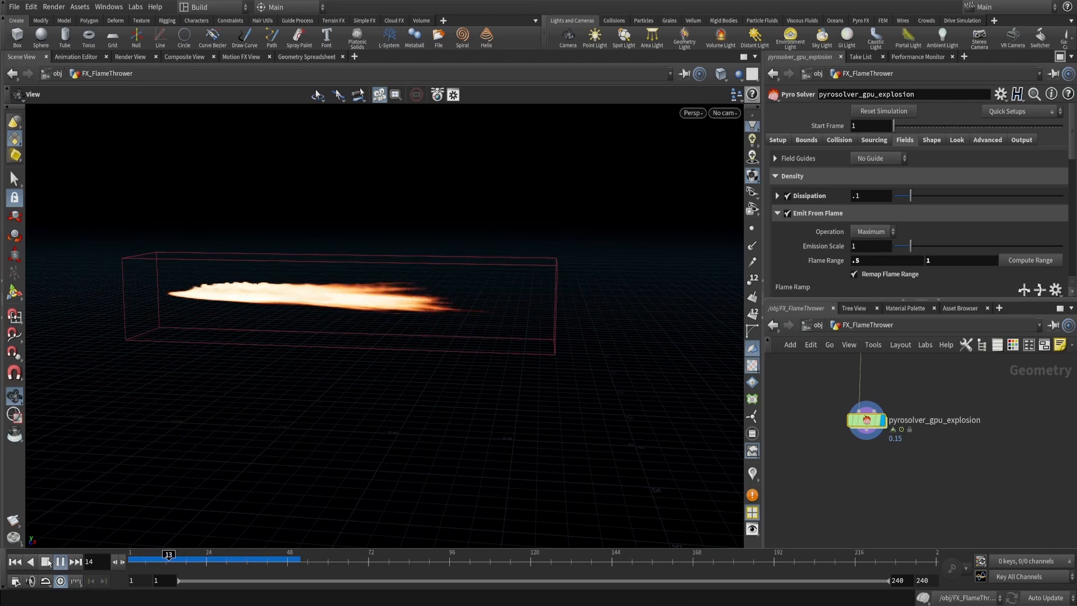
click(48, 563)
drag(299, 455, 303, 437)
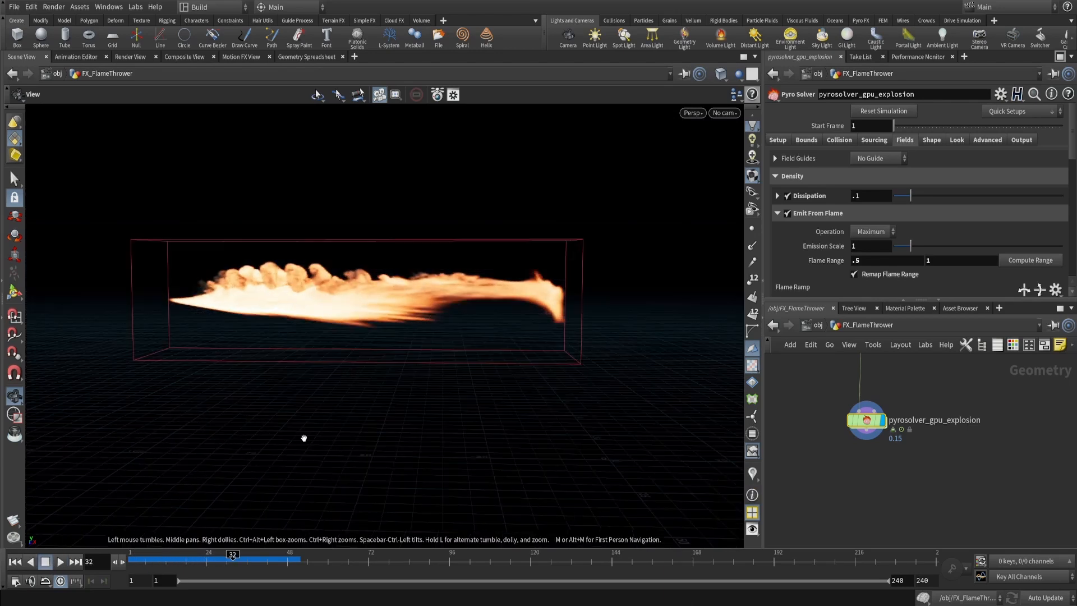
drag(134, 565, 162, 562)
right_drag(281, 280, 286, 240)
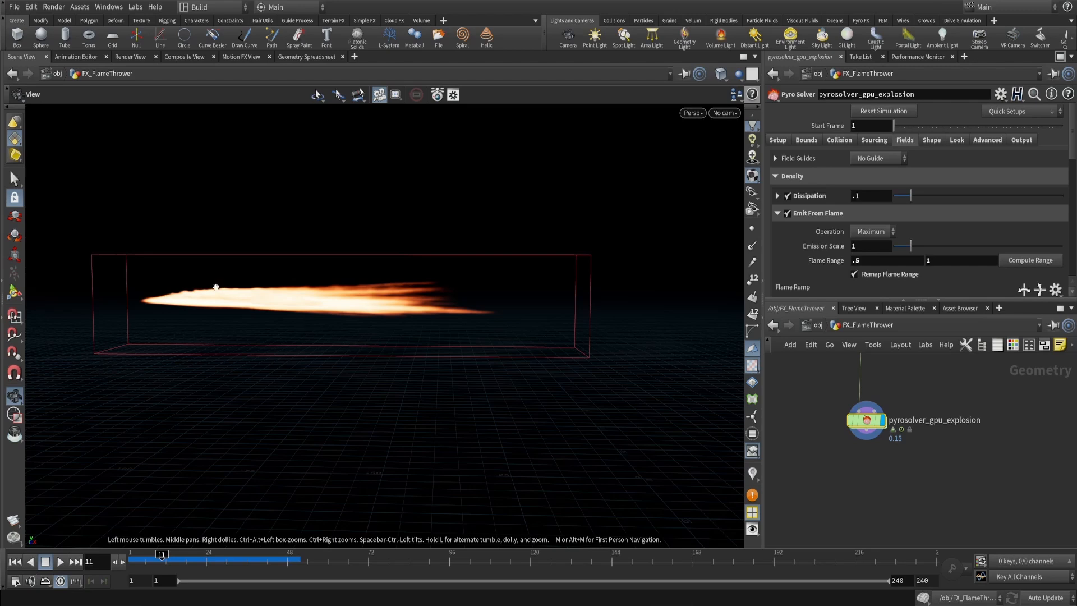
drag(216, 287, 362, 255)
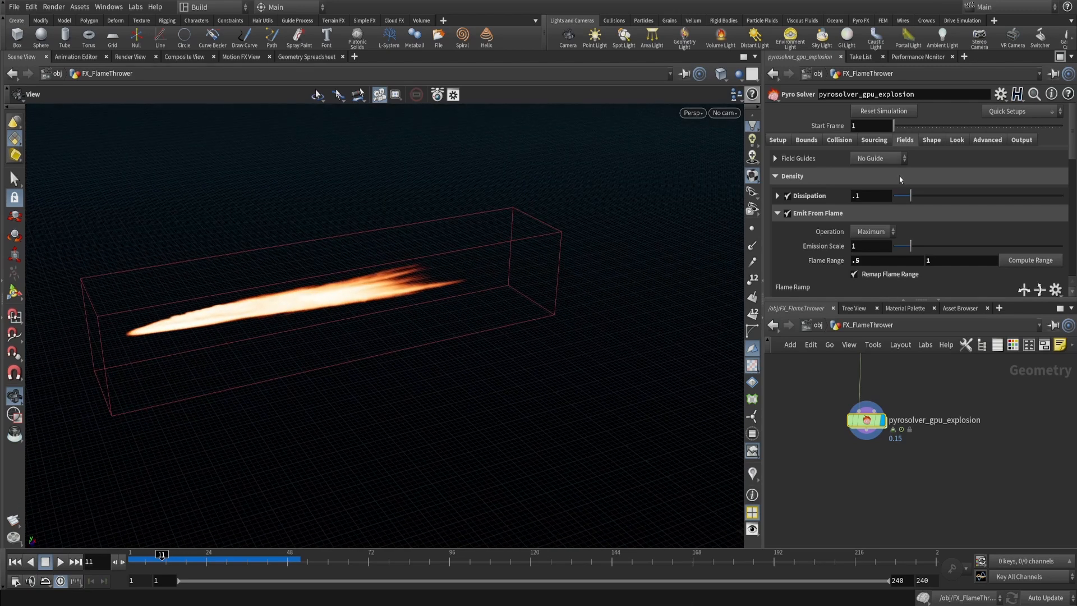
Set the Source Scale of the vel source to 0.05 in the pyro solver's sourcing settings
click(883, 140)
scroll(894, 240, down, 5)
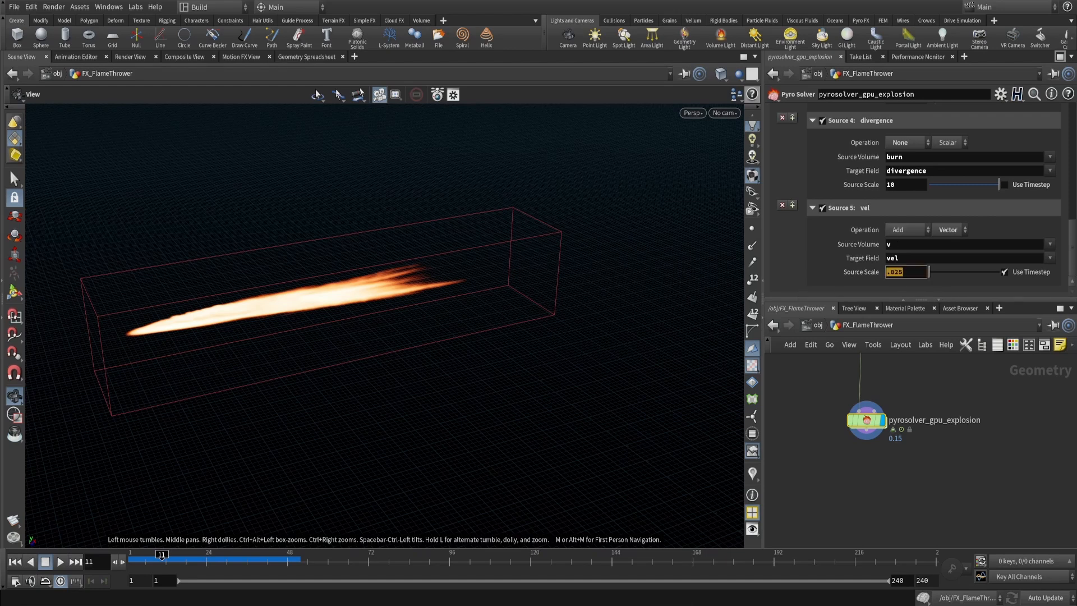
text(.05)
key(Return)
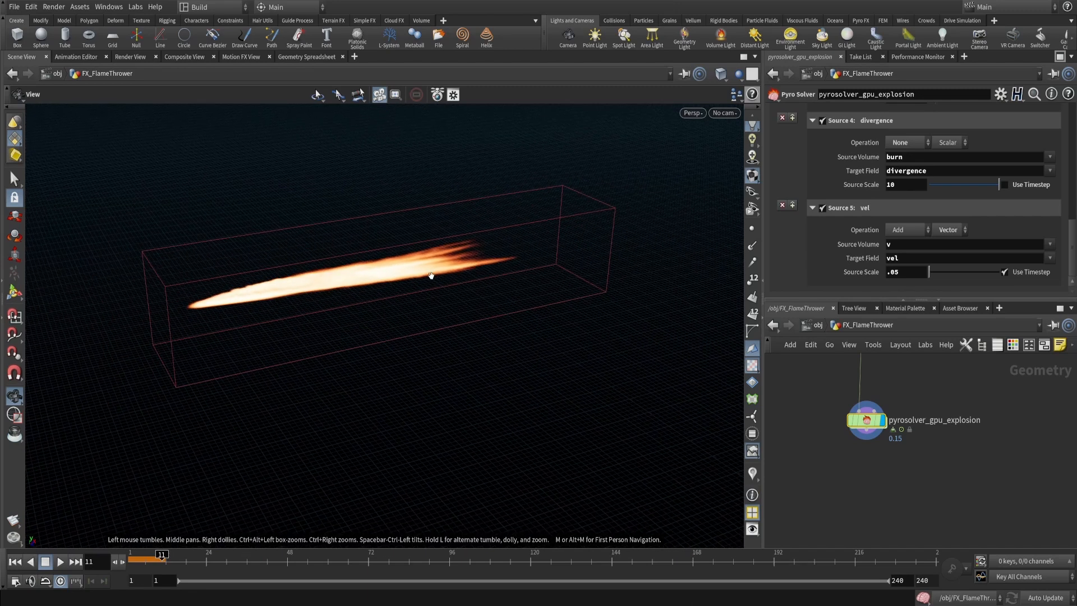
Play the simulation with the new velocity source scale, stop at frame 25 and examine the flame's shape
click(60, 561)
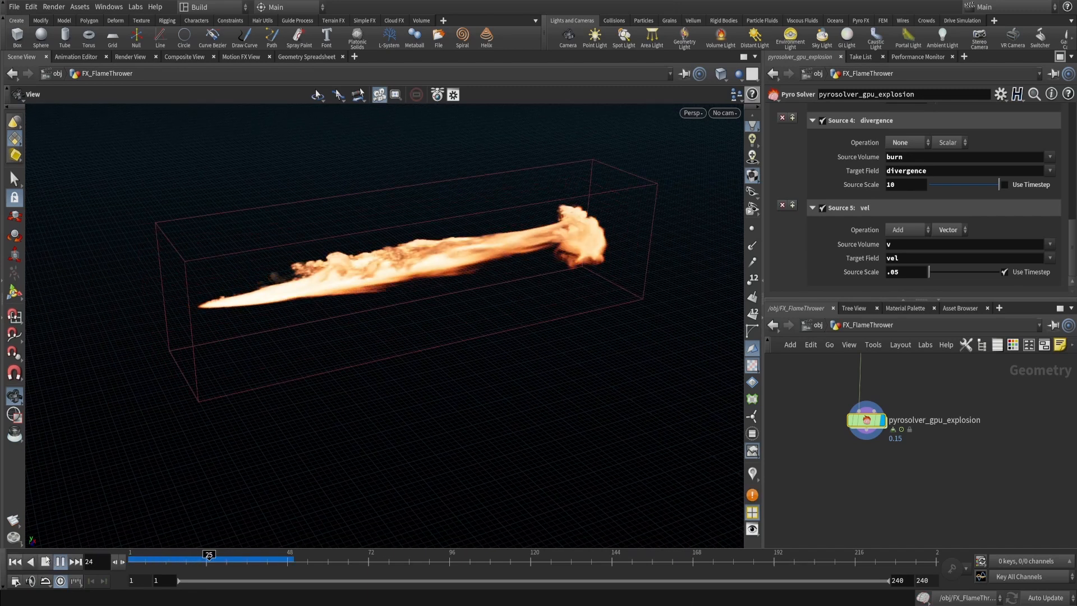
click(48, 560)
drag(312, 398, 380, 298)
scroll(380, 297, up, 1)
mouse_move(193, 557)
mouse_down()
mouse_move(139, 556)
mouse_move(255, 557)
mouse_move(151, 557)
mouse_move(254, 562)
mouse_move(184, 561)
mouse_move(209, 561)
mouse_up()
scroll(392, 315, up, 5)
scroll(505, 236, up, 3)
drag(511, 233, 476, 249)
scroll(476, 248, down, 3)
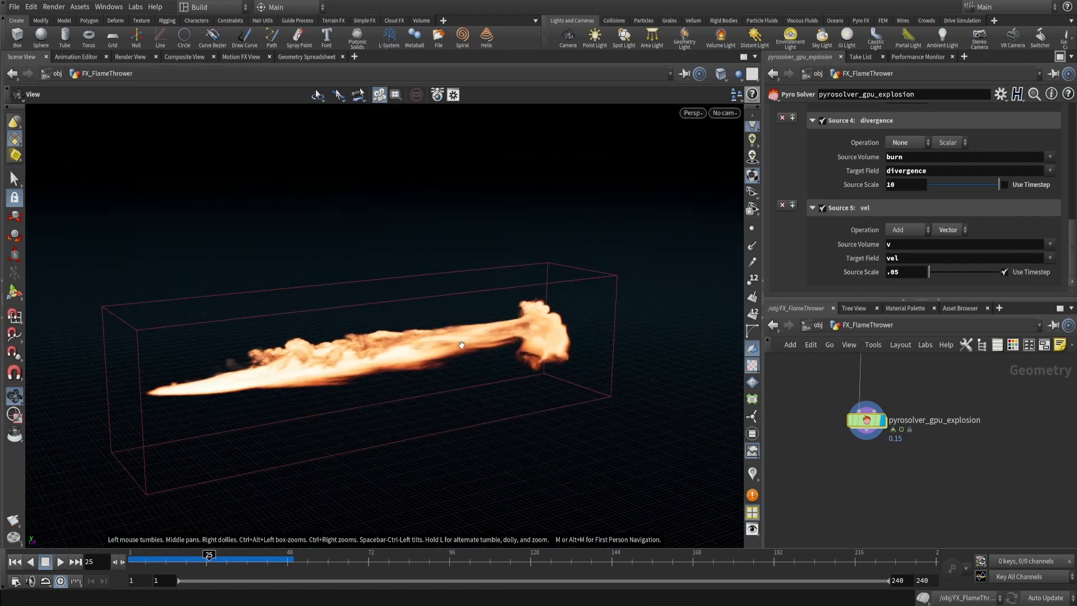
drag(462, 343, 533, 305)
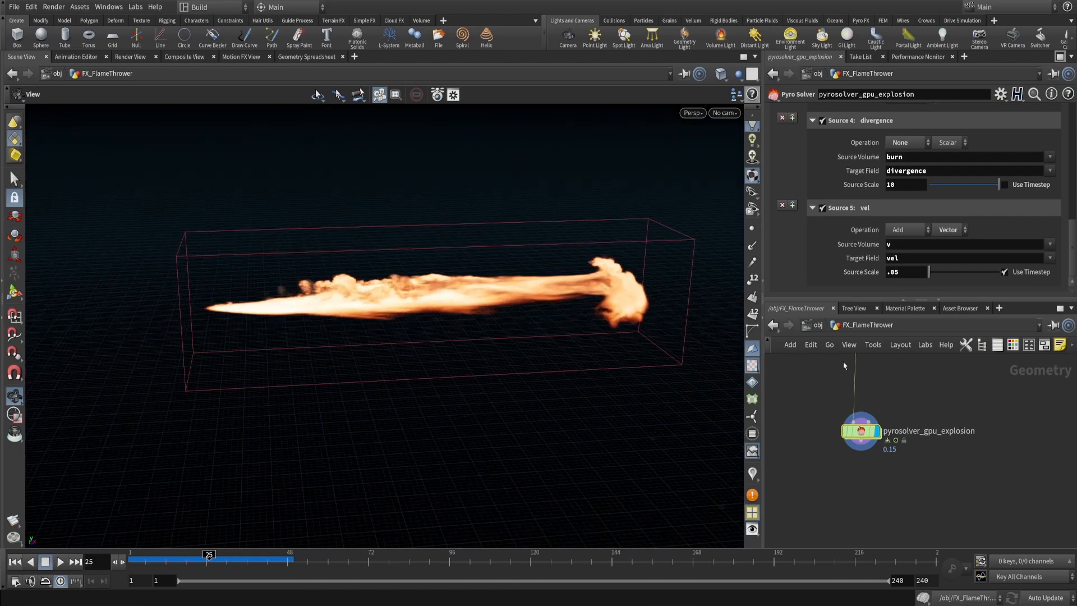
double_click(866, 420)
key(u)
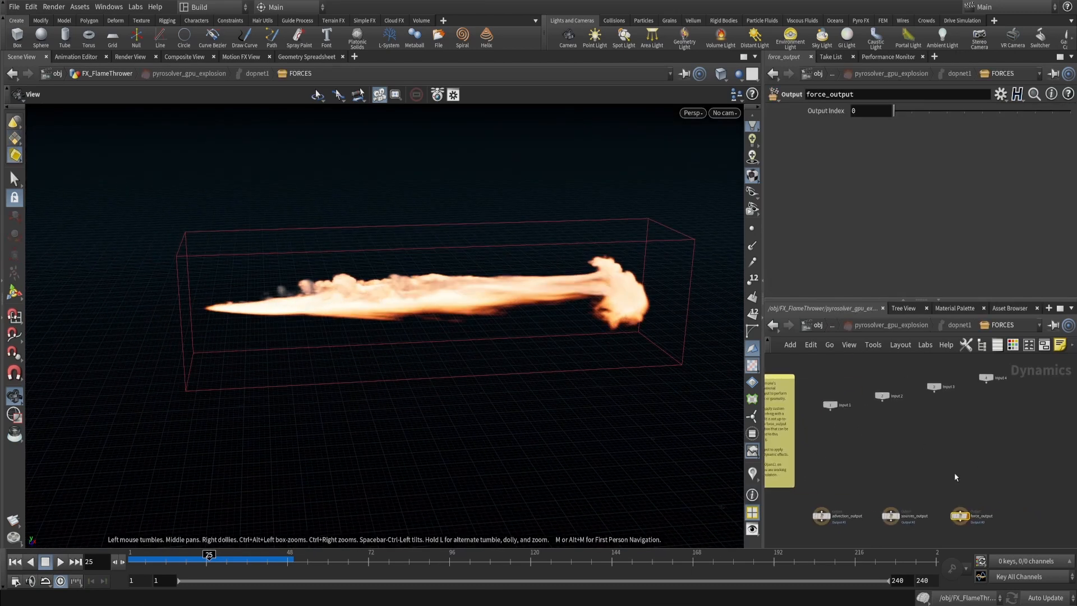
key(u)
key(u)
drag(417, 326, 446, 308)
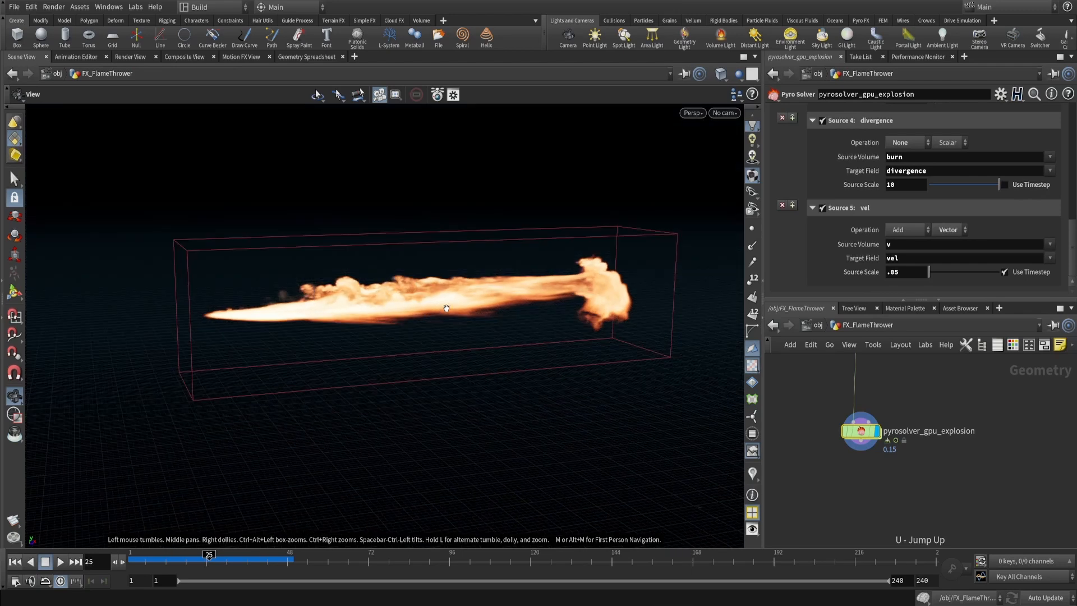
middle_drag(885, 379, 890, 421)
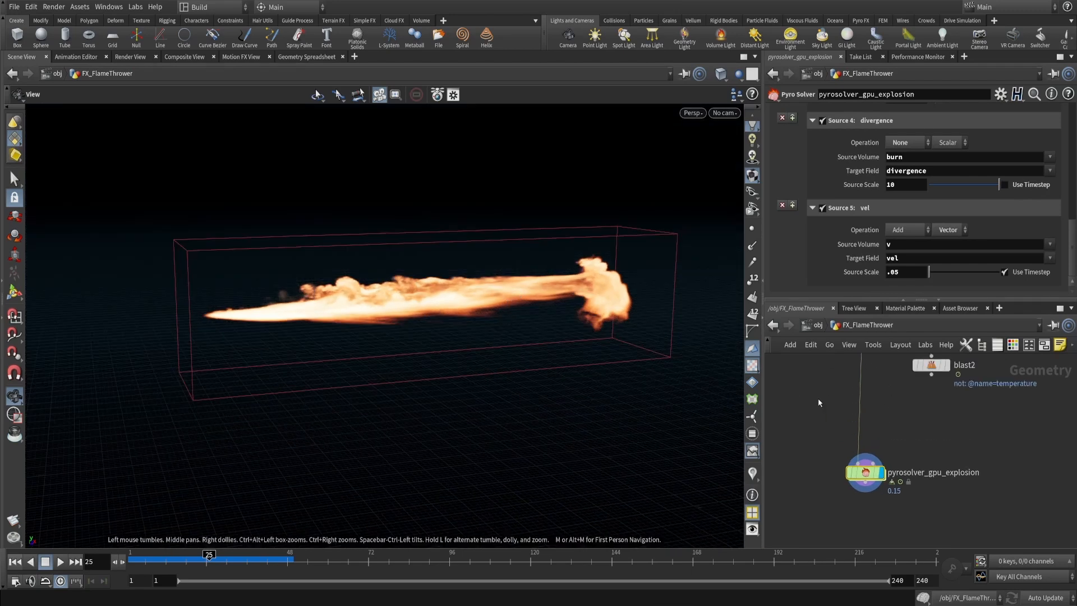
Set the fire Intensity Scale to 50 in the pyro solver's look settings
scroll(838, 198, up, 10)
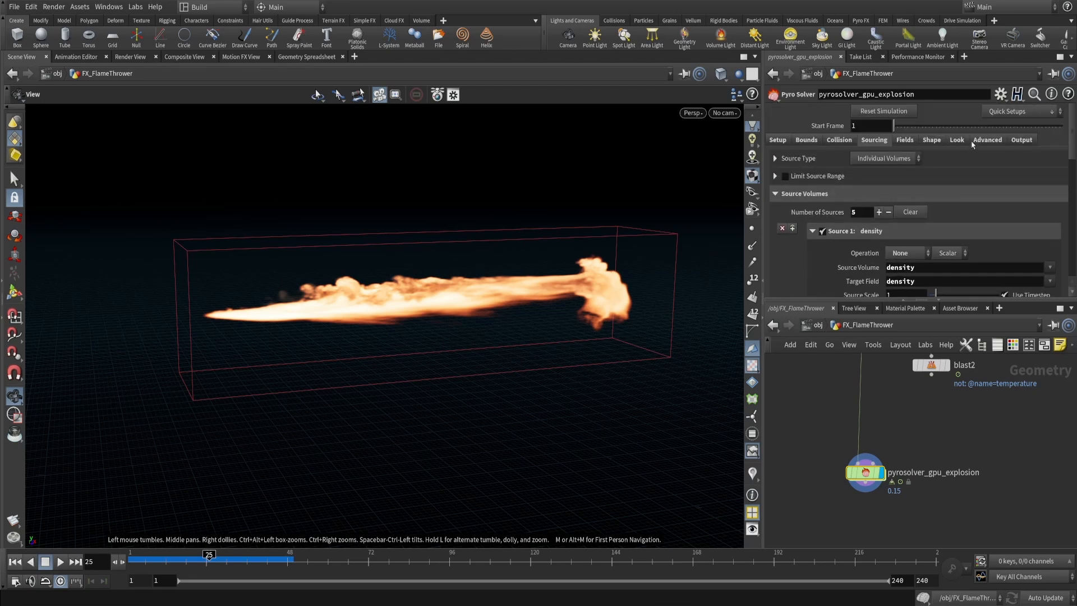
click(956, 140)
drag(502, 303, 509, 302)
right_drag(509, 302, 593, 248)
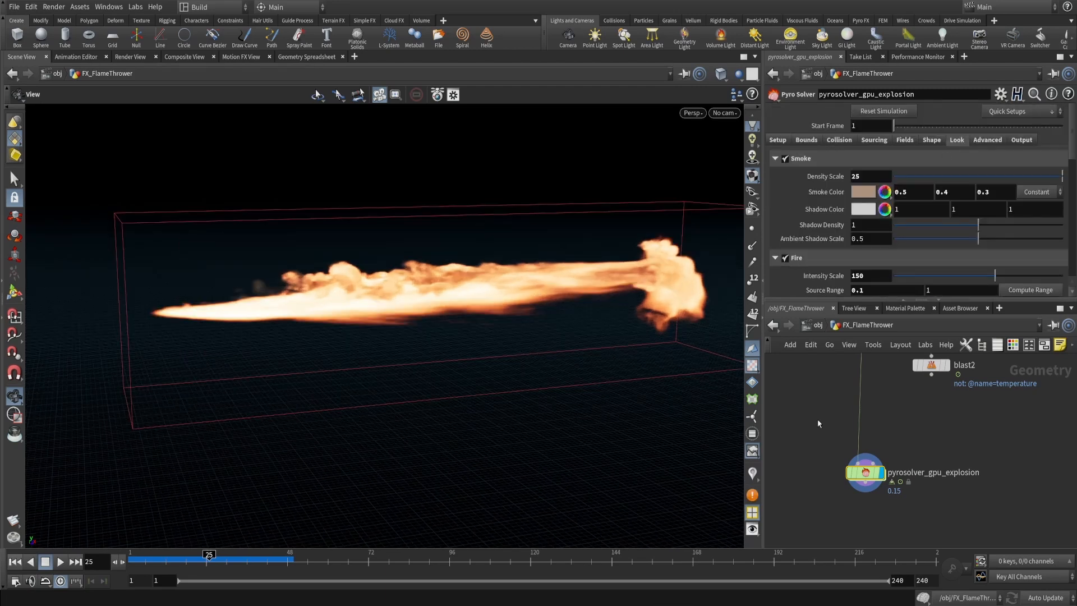
middle_drag(817, 416, 820, 427)
middle_drag(517, 277, 493, 312)
right_drag(485, 308, 449, 324)
middle_drag(449, 324, 504, 289)
drag(852, 275, 867, 287)
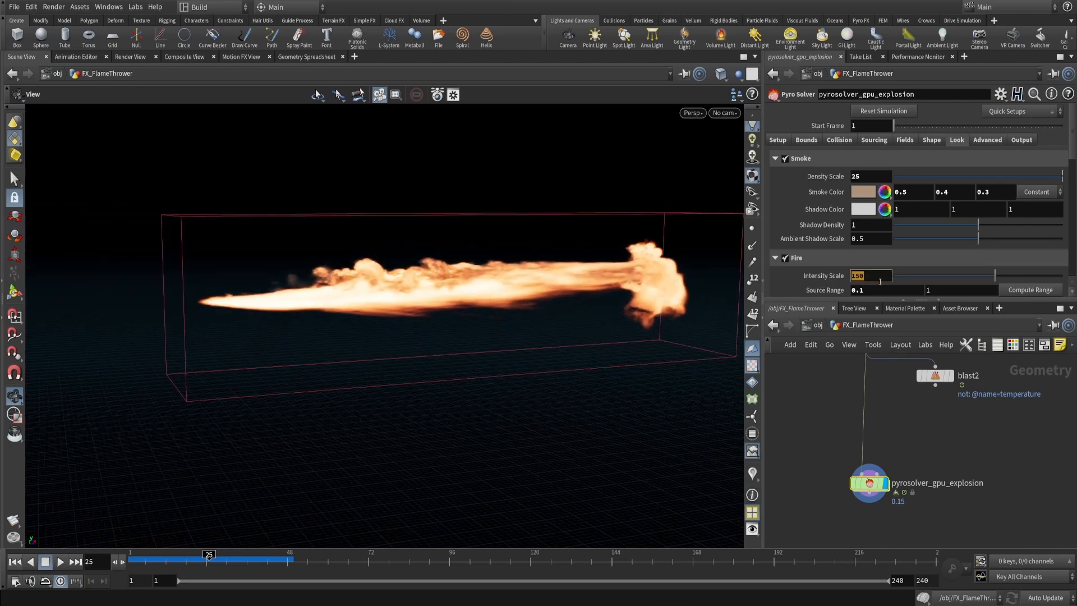
text(50)
key(Return)
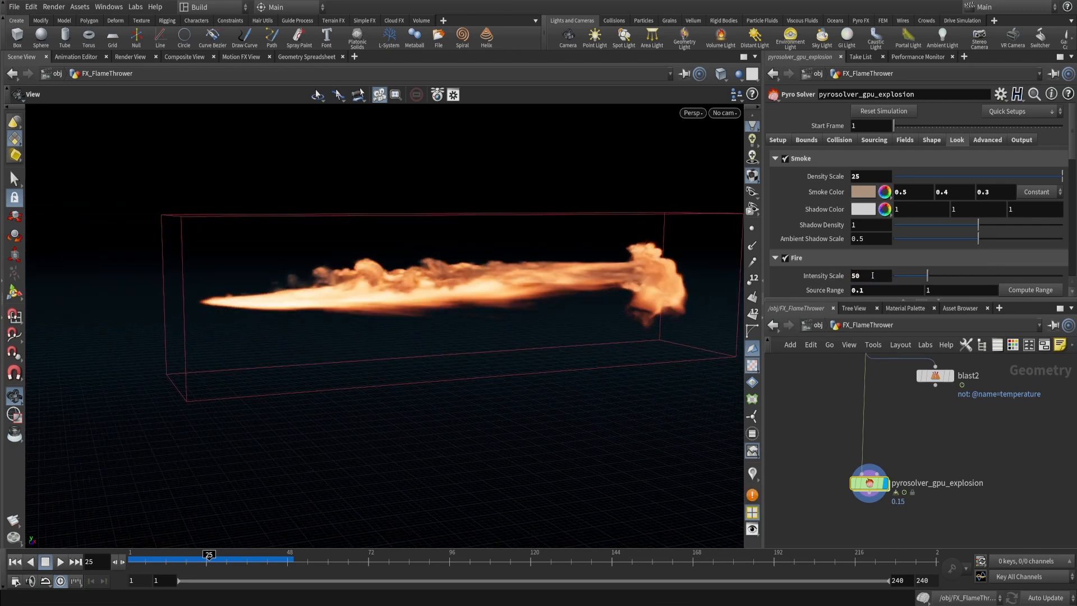
Scrub the simulation to frame 40 and examine the flame and smoke with the reduced fire intensity
drag(405, 254, 393, 309)
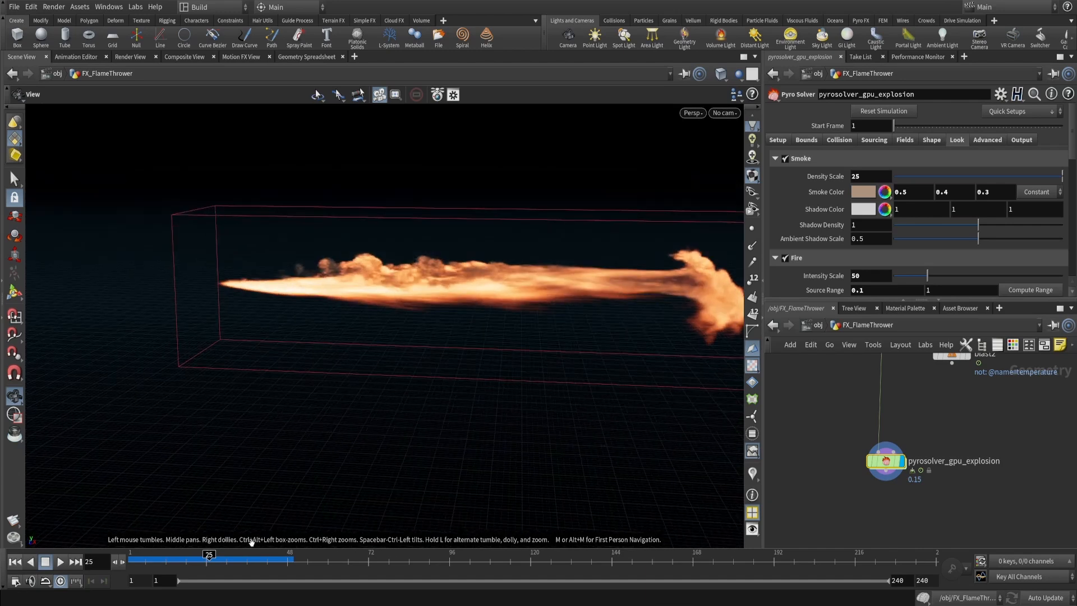
drag(203, 560, 260, 559)
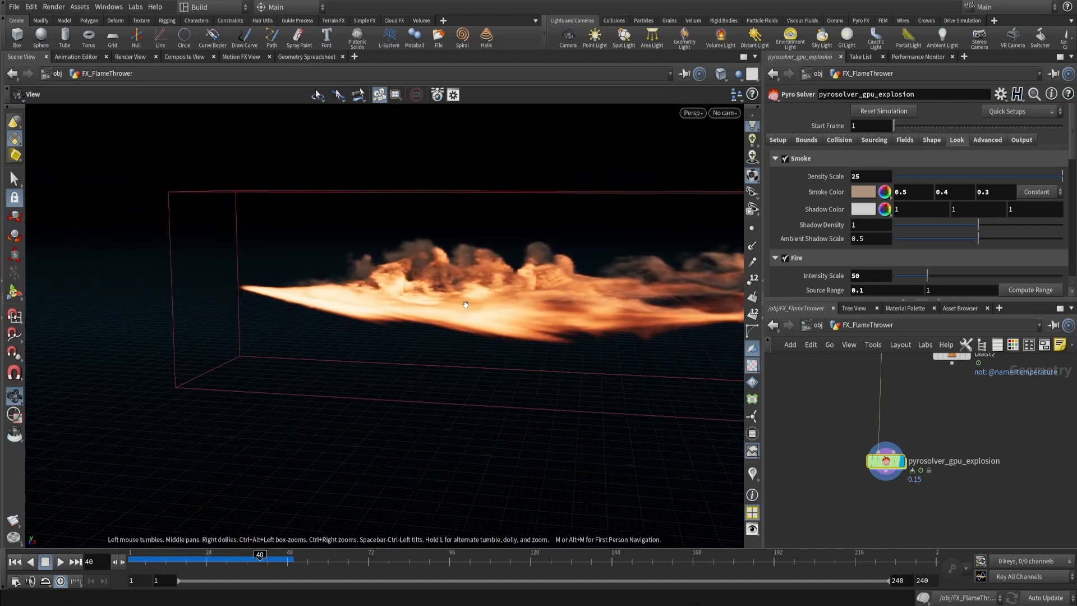
drag(405, 303, 426, 322)
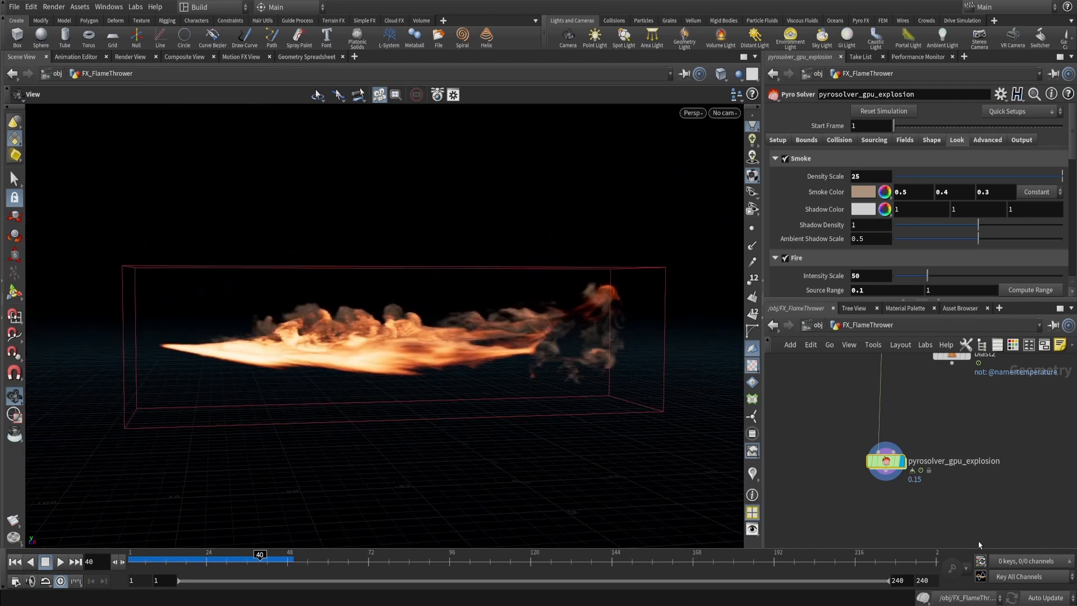
Add a Gas Turbulence node in the pyro solver's FORCES network and connect it to force_output
double_click(885, 470)
key(Tab)
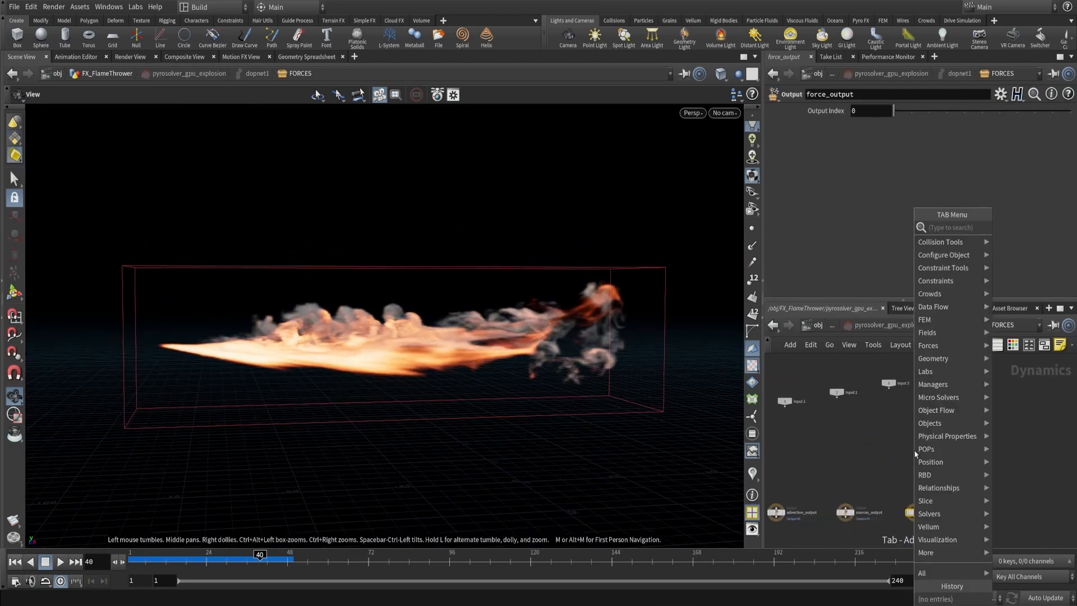
text(gas)
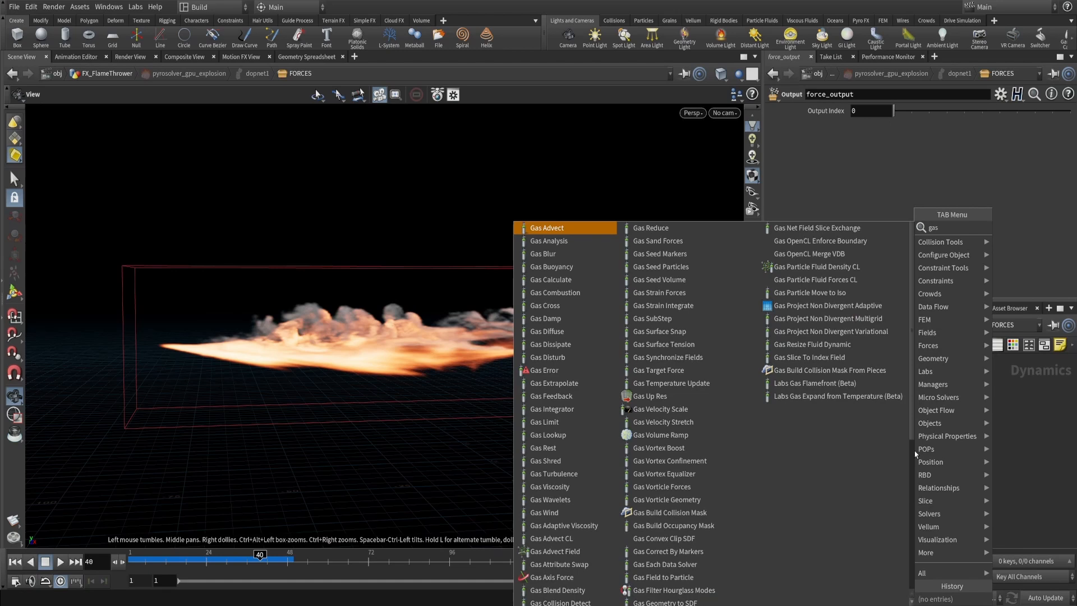
text( tur)
key(Return)
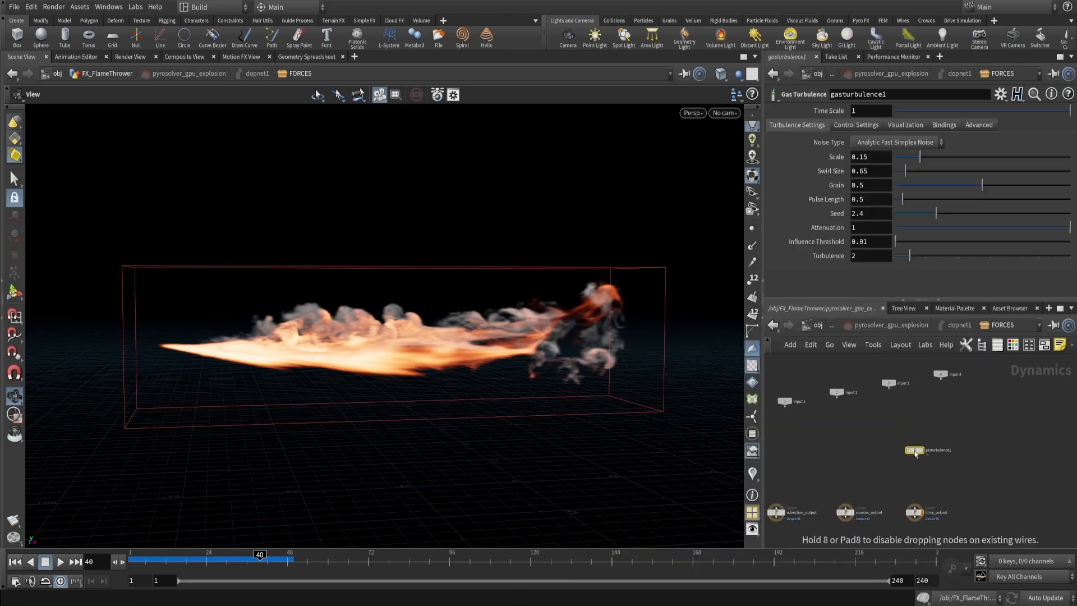
click(914, 451)
drag(914, 455, 906, 513)
click(937, 512)
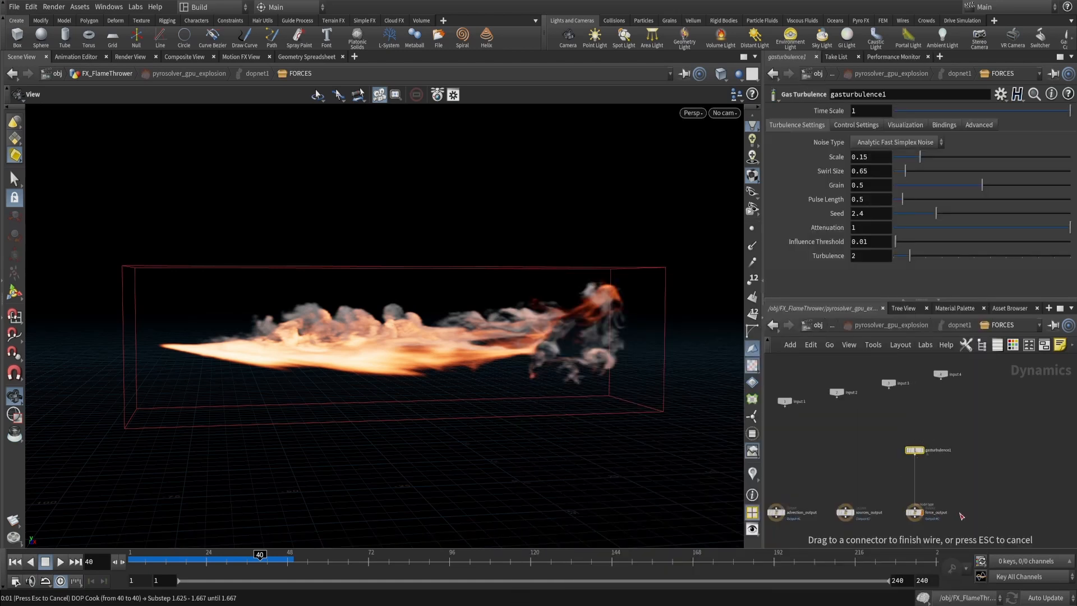
Set the Gas Turbulence node's Scale to 5
click(880, 159)
text(5)
key(Return)
scroll(895, 454, up, 4)
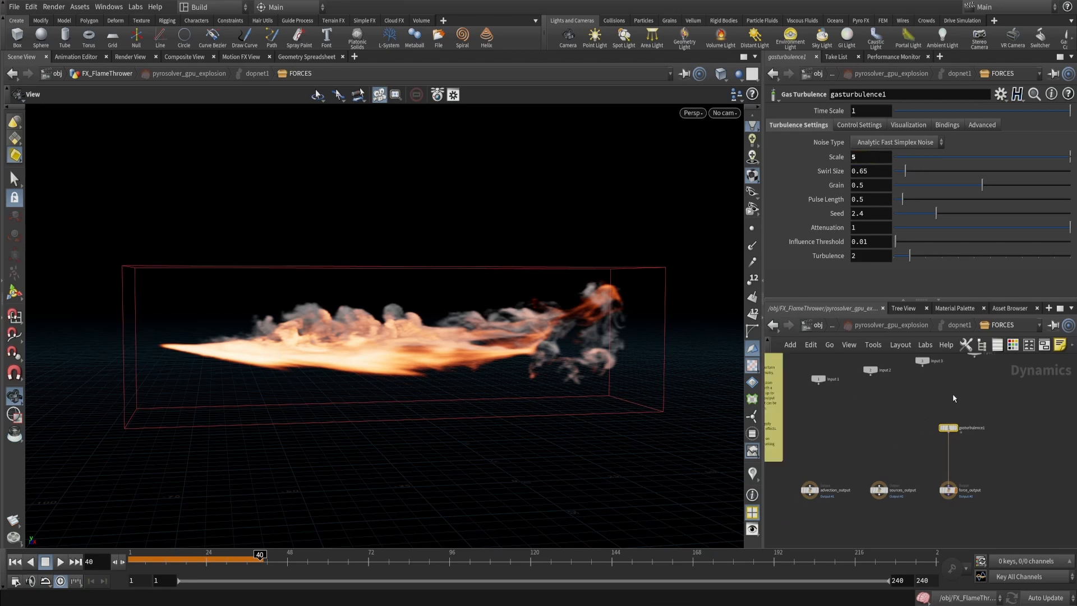
drag(472, 304, 447, 306)
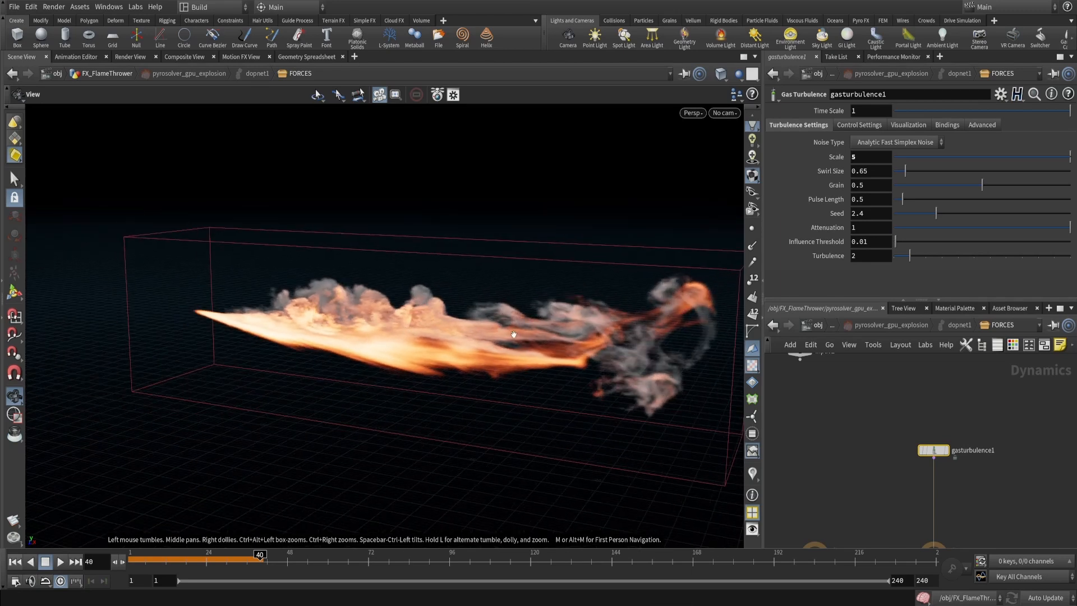
drag(513, 335, 484, 334)
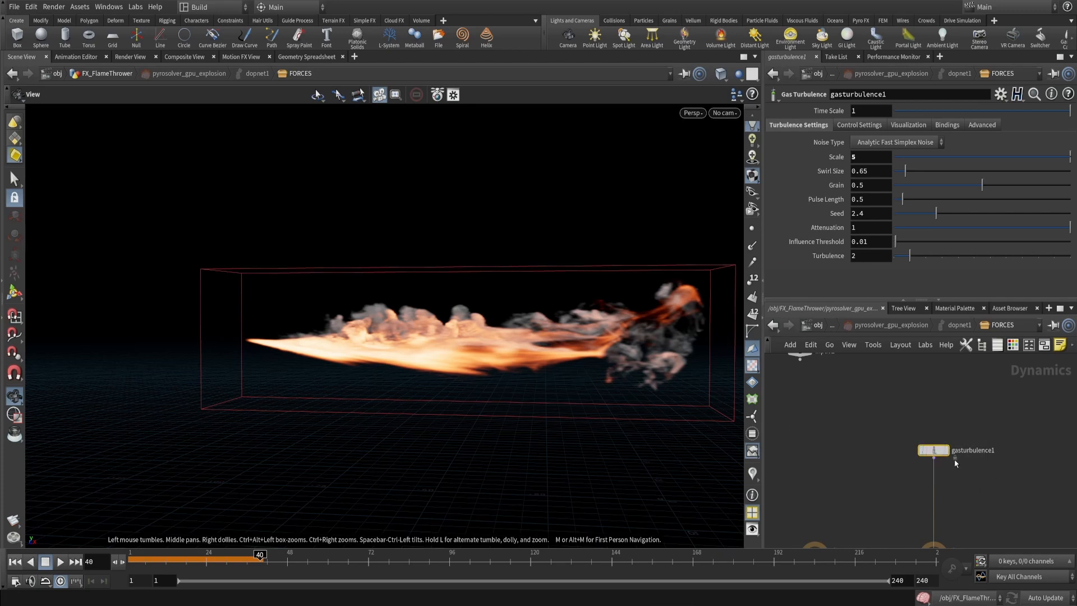
middle_drag(990, 470, 1034, 459)
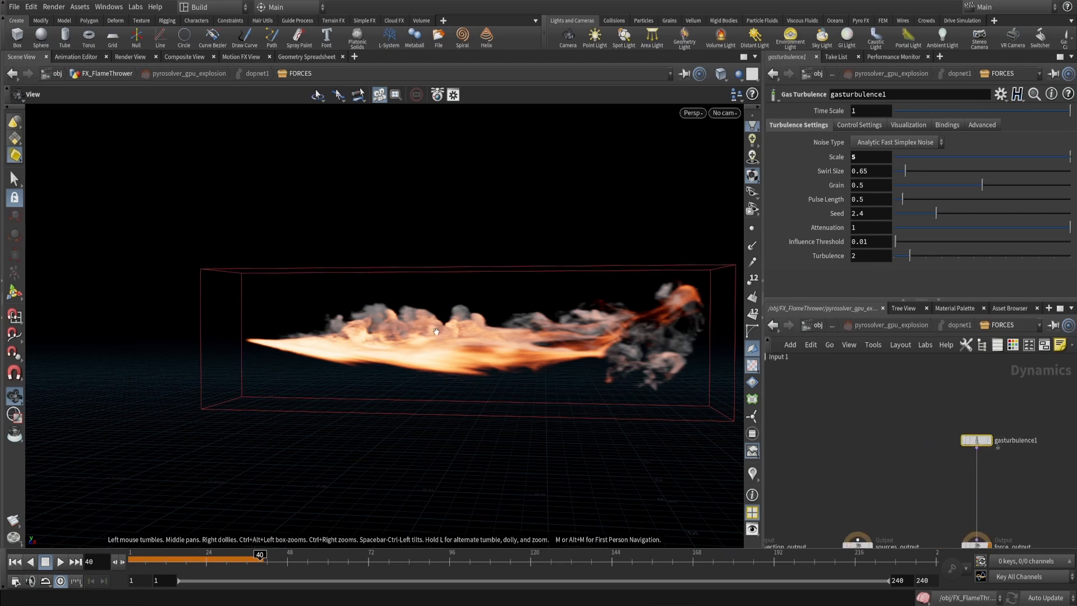
drag(349, 347, 376, 349)
right_drag(376, 349, 342, 332)
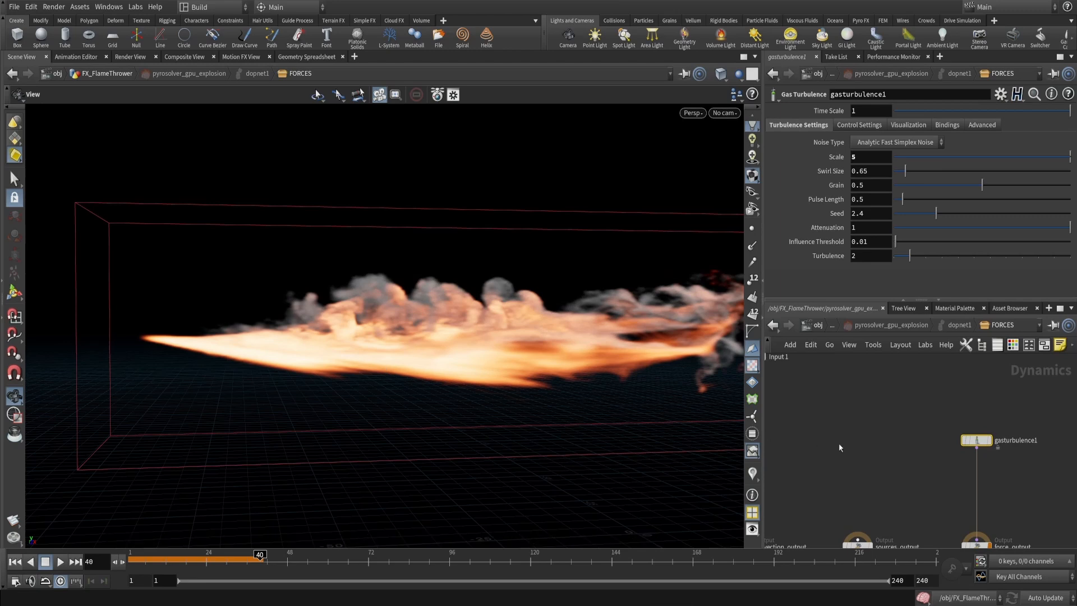
Add a Gas Disturb node in the FORCES network and move the Gas Turbulence node aside to make room for it
middle_drag(841, 445, 858, 416)
key(Tab)
text(g)
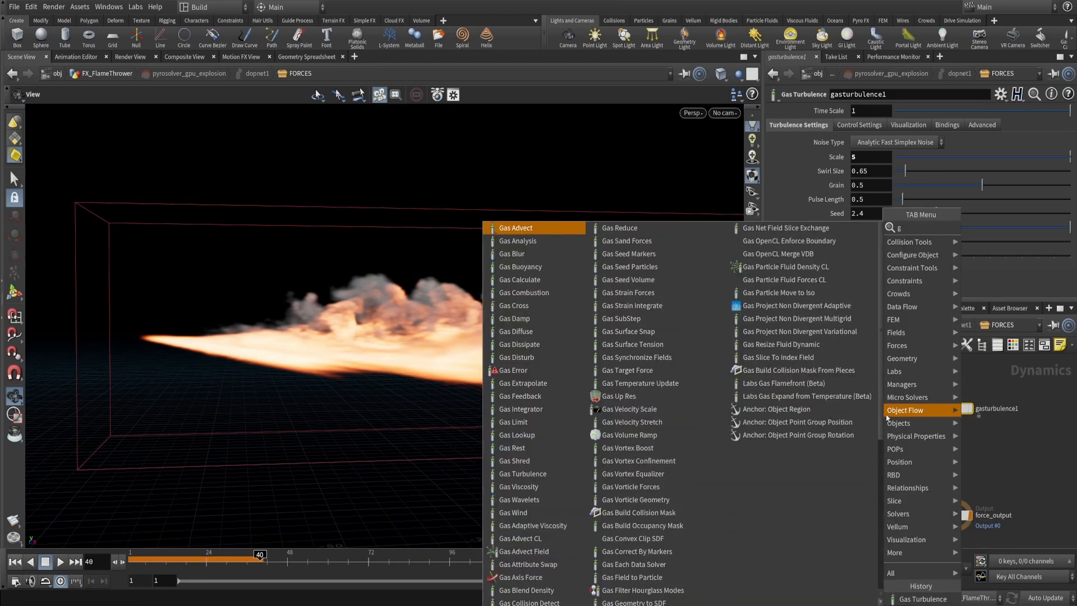
text(as dist)
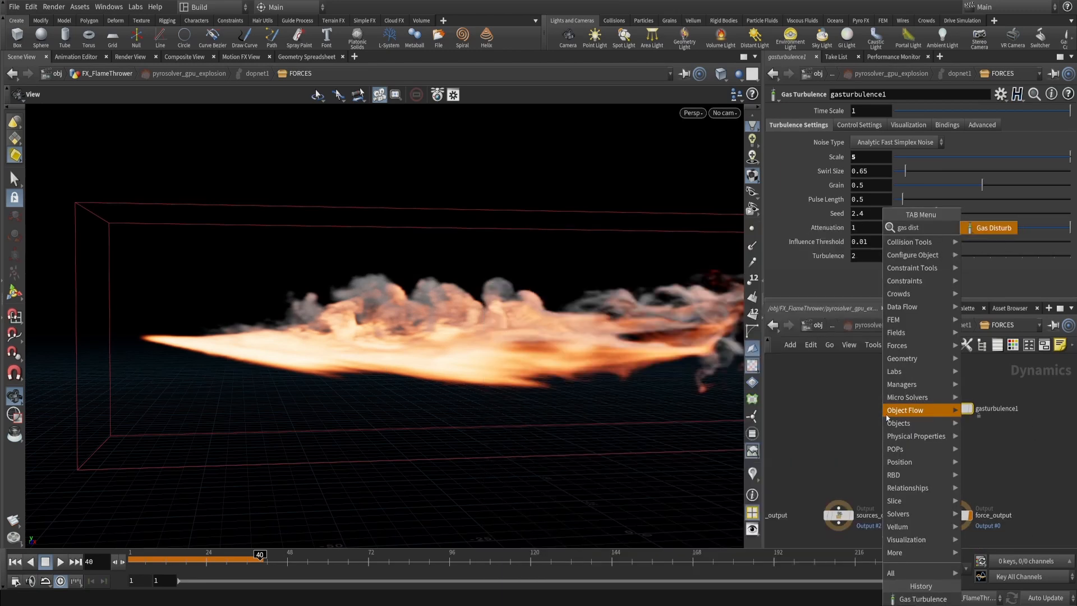
key(Return)
drag(957, 408, 985, 414)
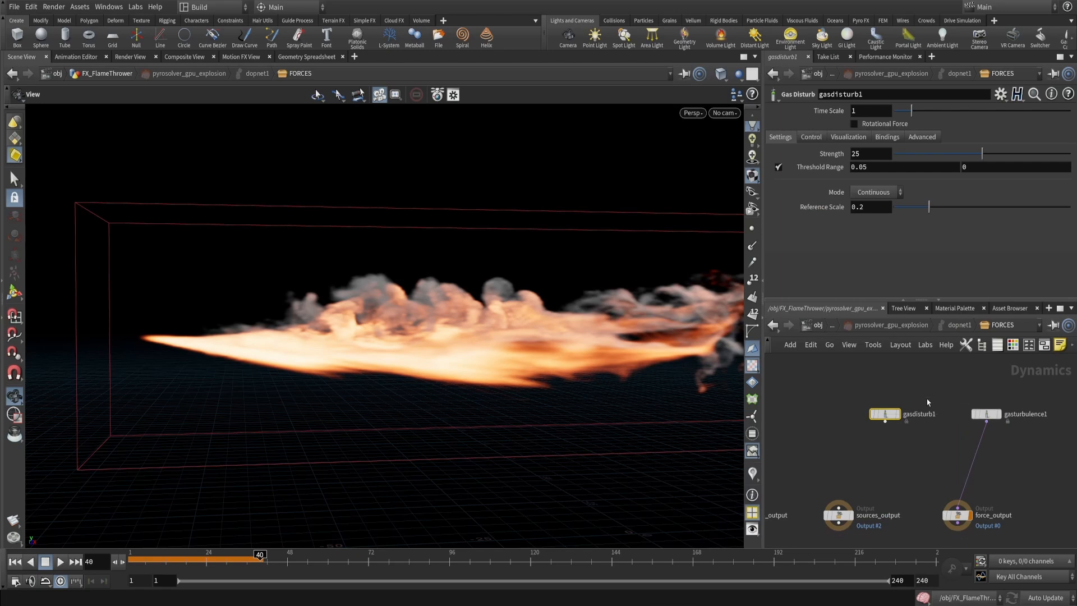
drag(942, 382, 829, 444)
middle_drag(475, 267, 413, 270)
scroll(413, 270, down, 3)
drag(366, 312, 384, 323)
middle_drag(925, 450, 887, 442)
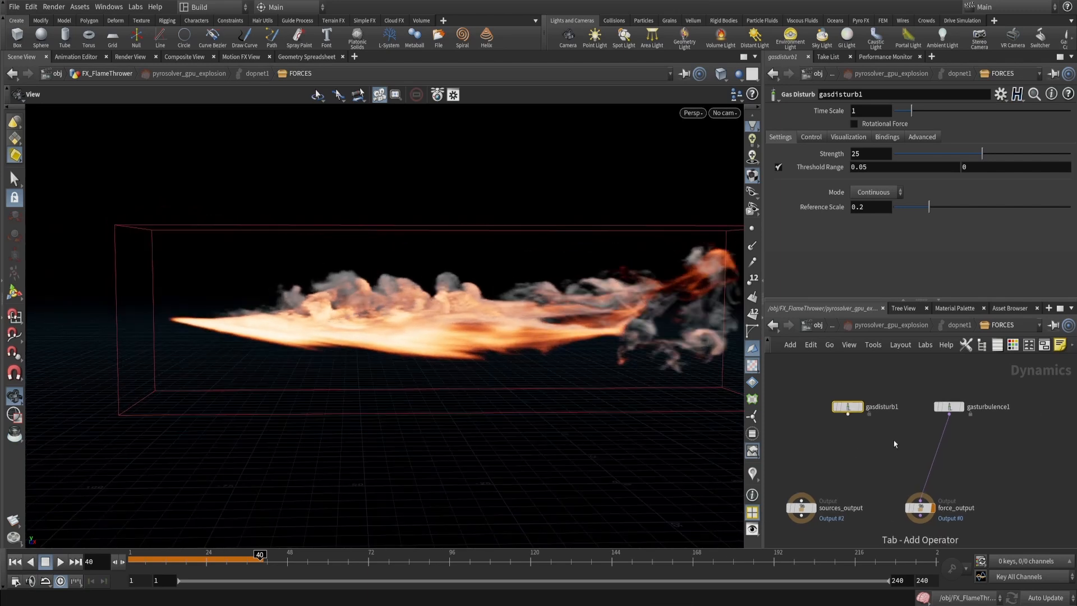
Add a Merge node above force_output in the FORCES network and connect both gasturbulence1 and gasdisturb1 through it
key(Tab)
key(Escape)
click(896, 436)
drag(896, 436, 936, 467)
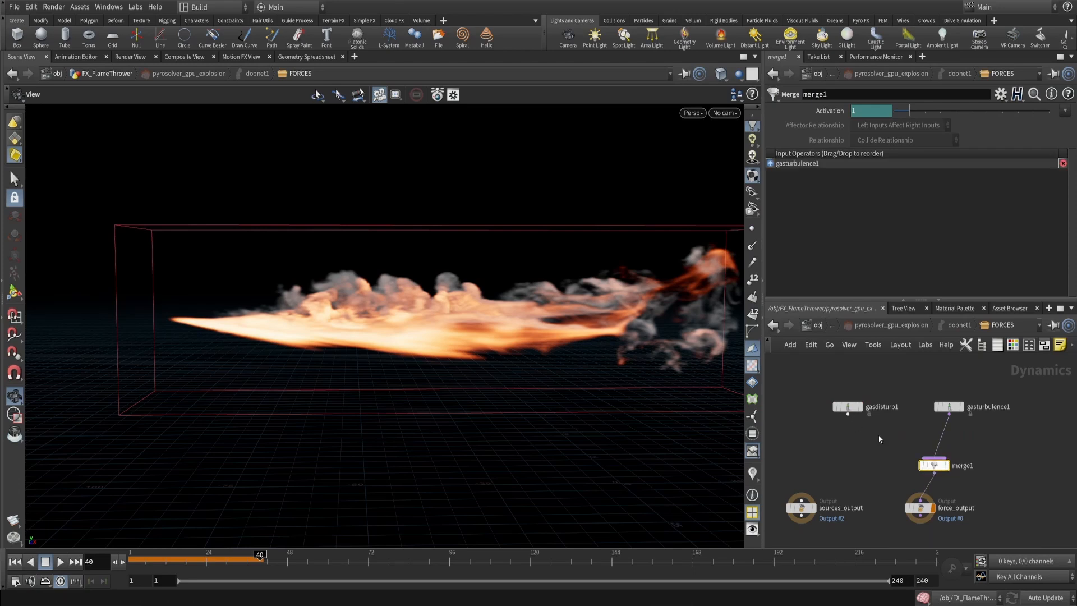
drag(847, 414, 880, 455)
click(1000, 411)
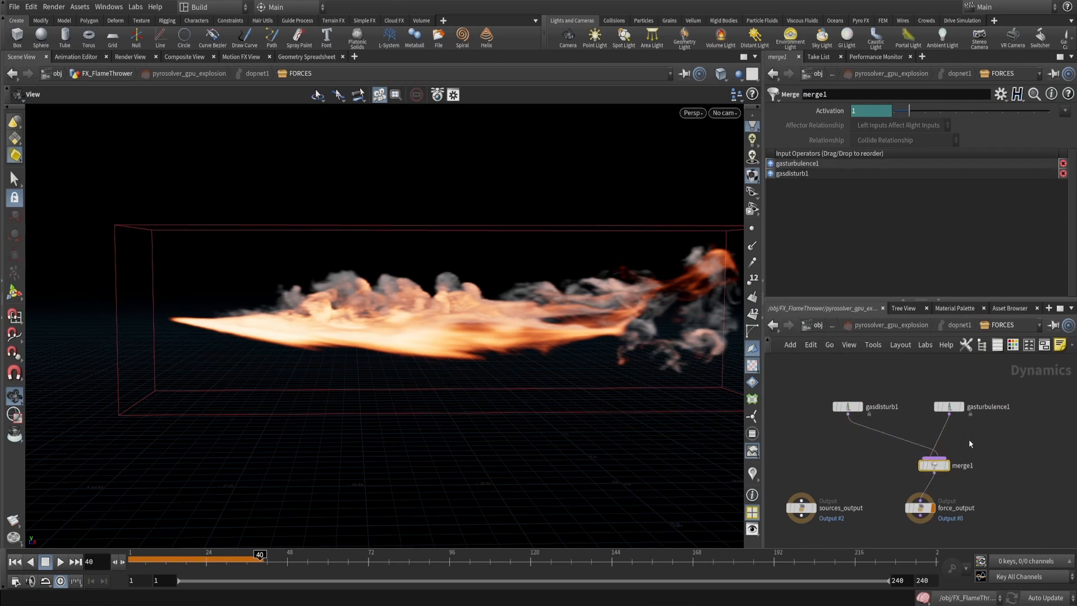
key(shift+r)
middle_drag(961, 436, 978, 459)
Set the Gas Disturb node's Mode to Block-Based and its Strength to 50
click(865, 430)
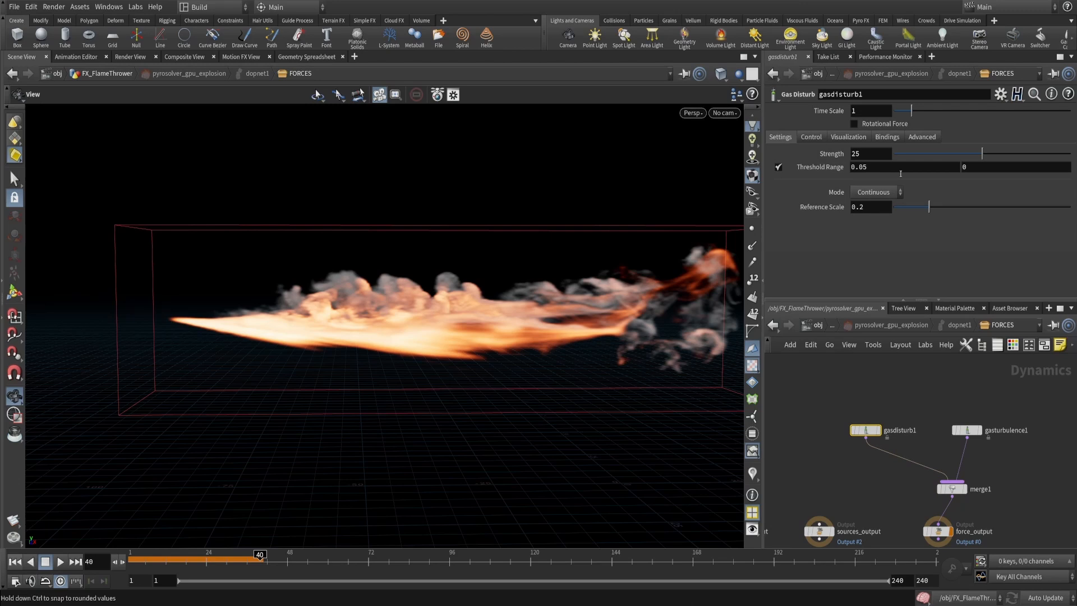
click(875, 194)
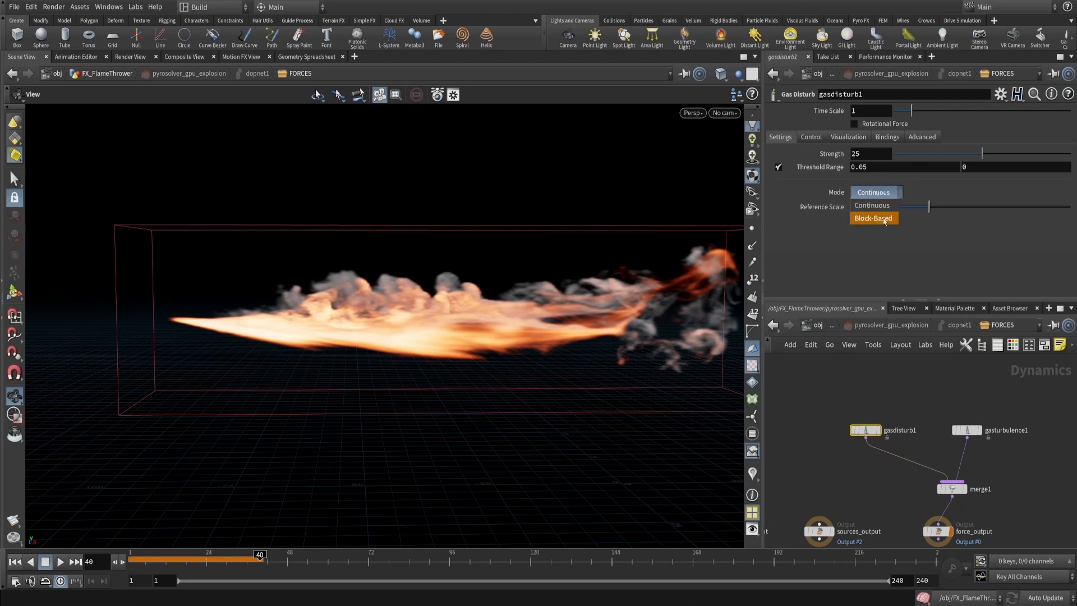
click(885, 219)
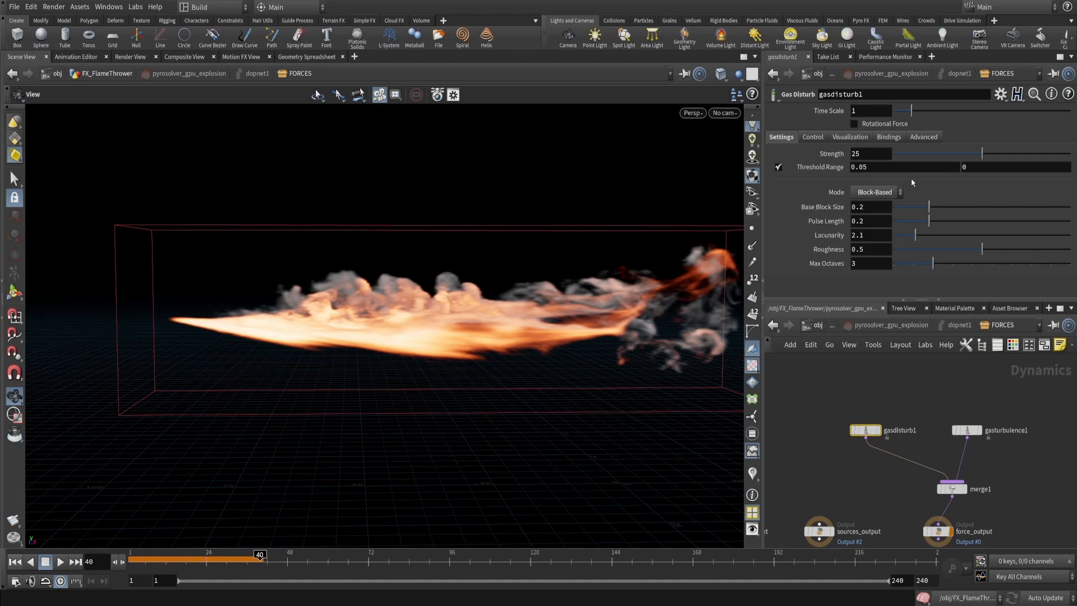
click(15, 561)
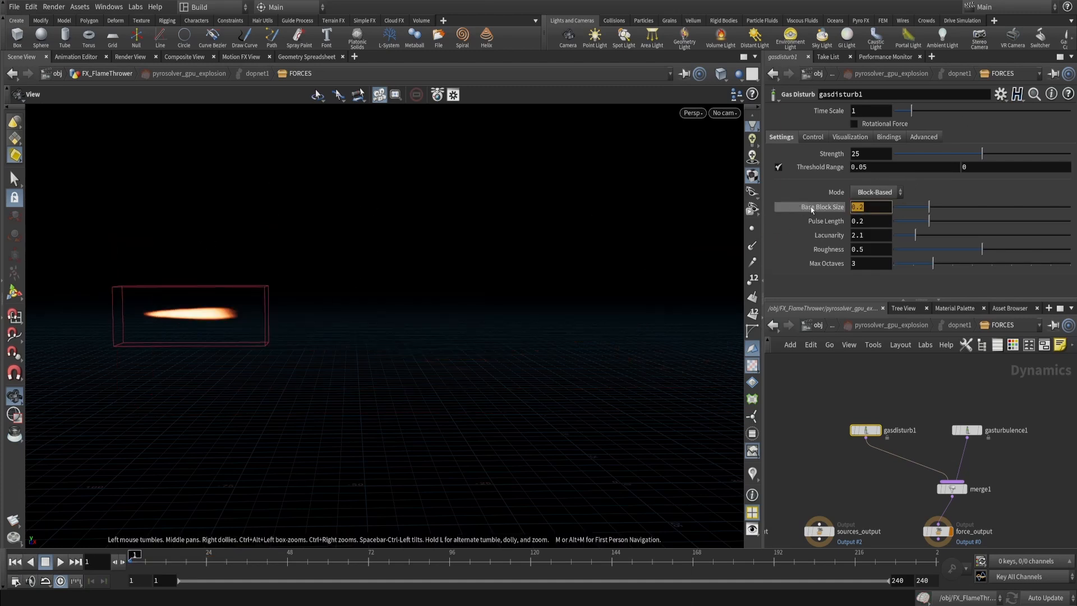
middle_drag(890, 410, 903, 401)
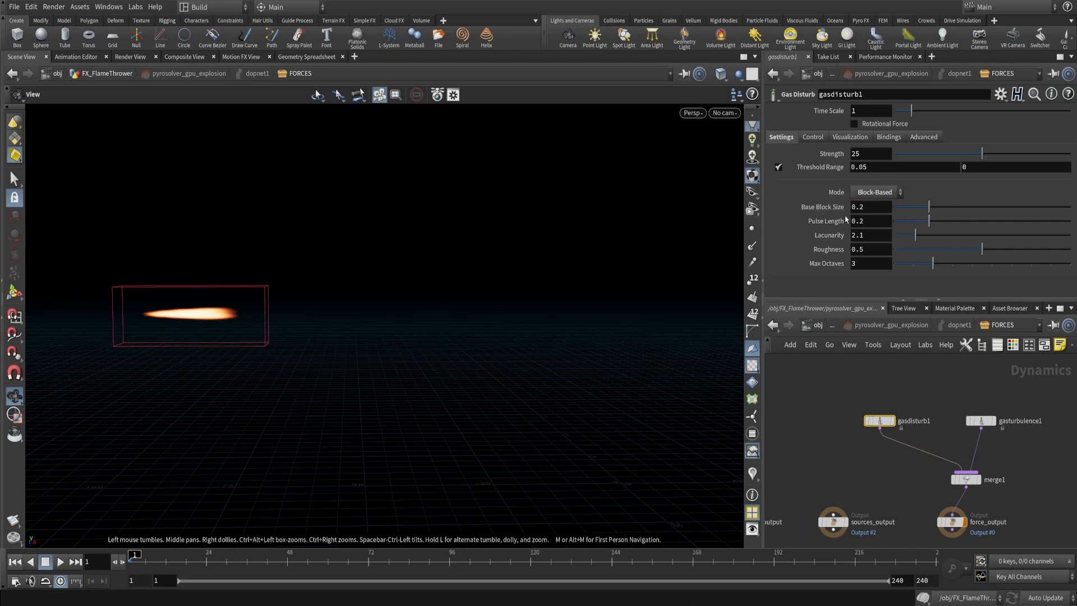
double_click(869, 152)
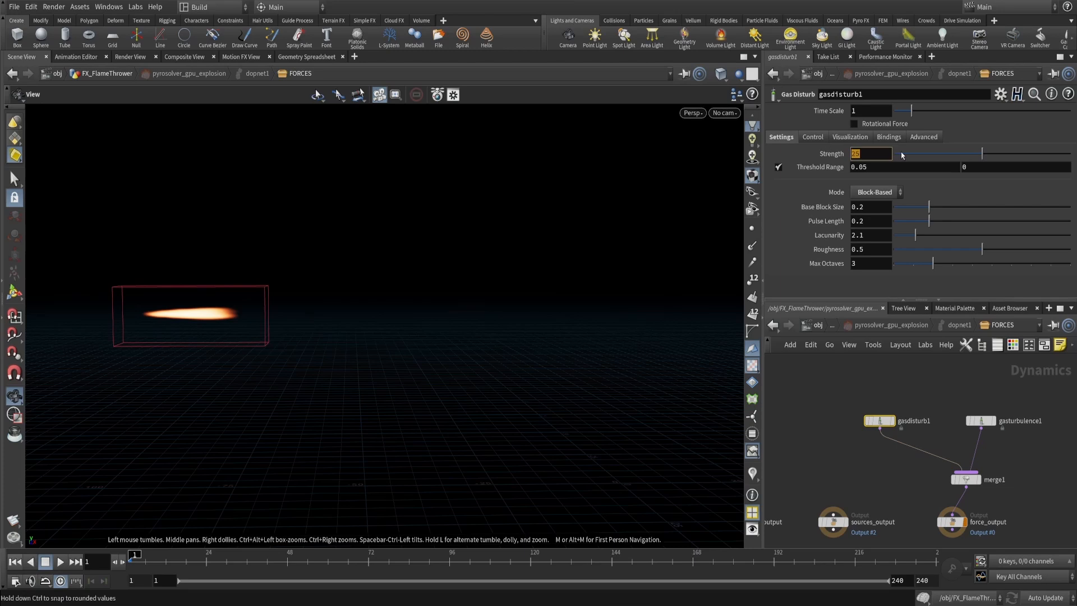
text(50)
key(Return)
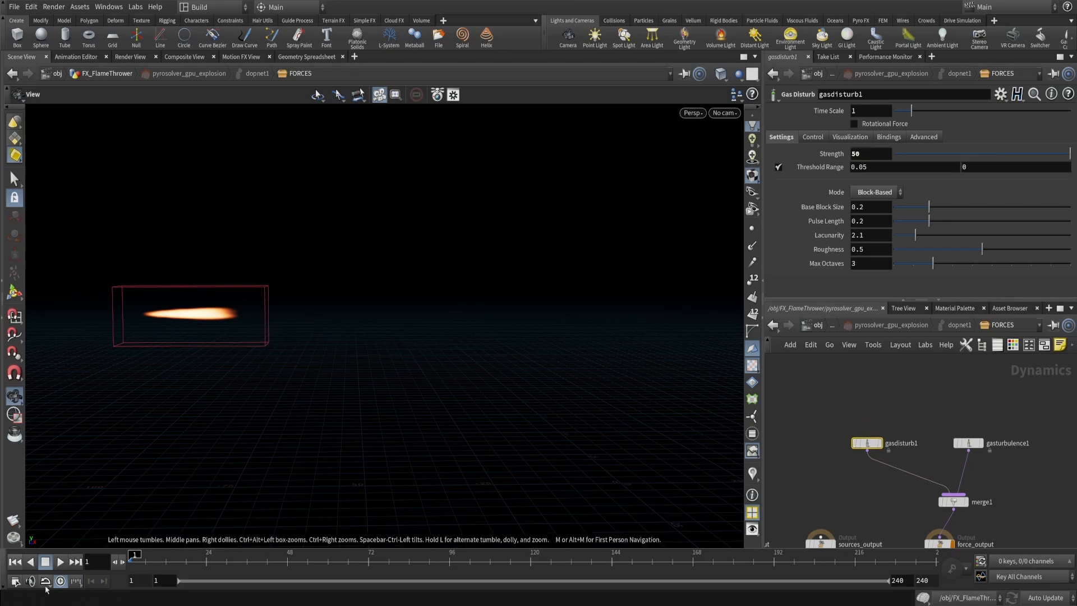
Play the simulation, stop it and scrub through the frames to examine how the stronger block-based disturbance shapes the flame and smoke
click(58, 562)
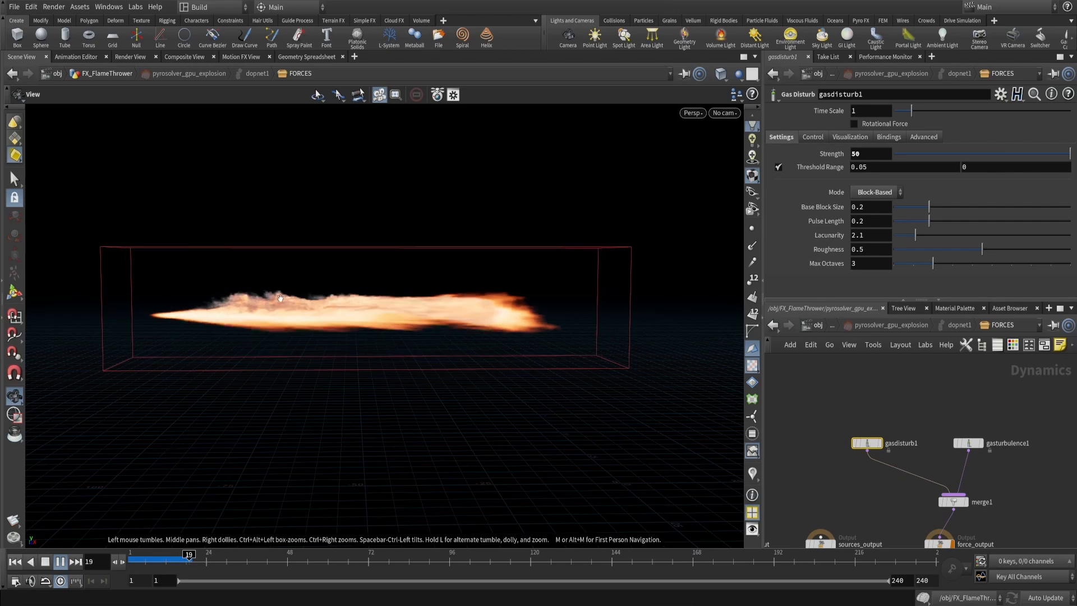
click(45, 561)
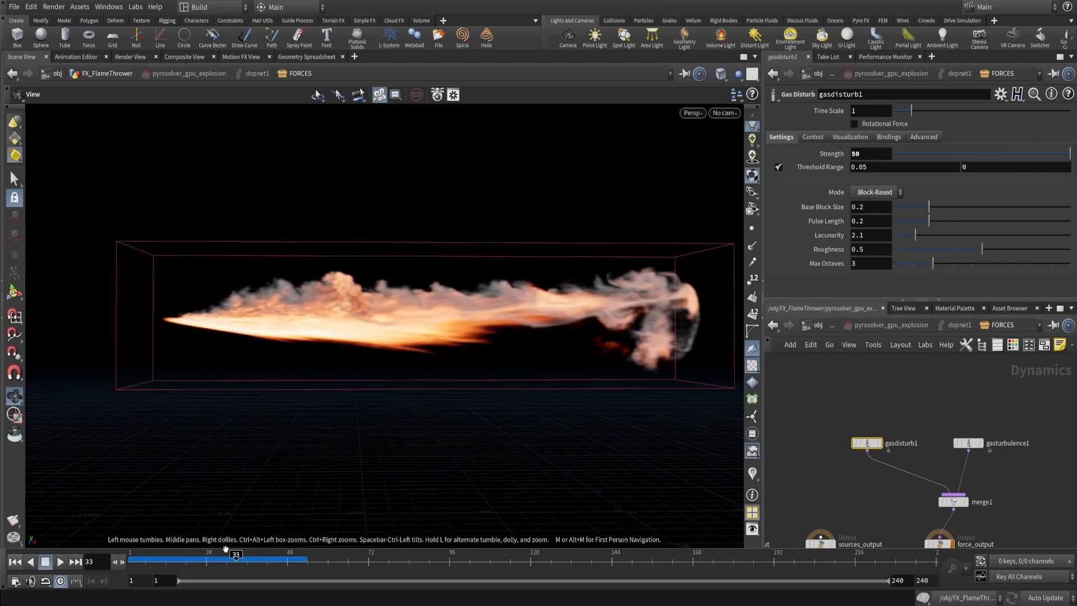
drag(199, 561, 256, 563)
scroll(298, 286, up, 5)
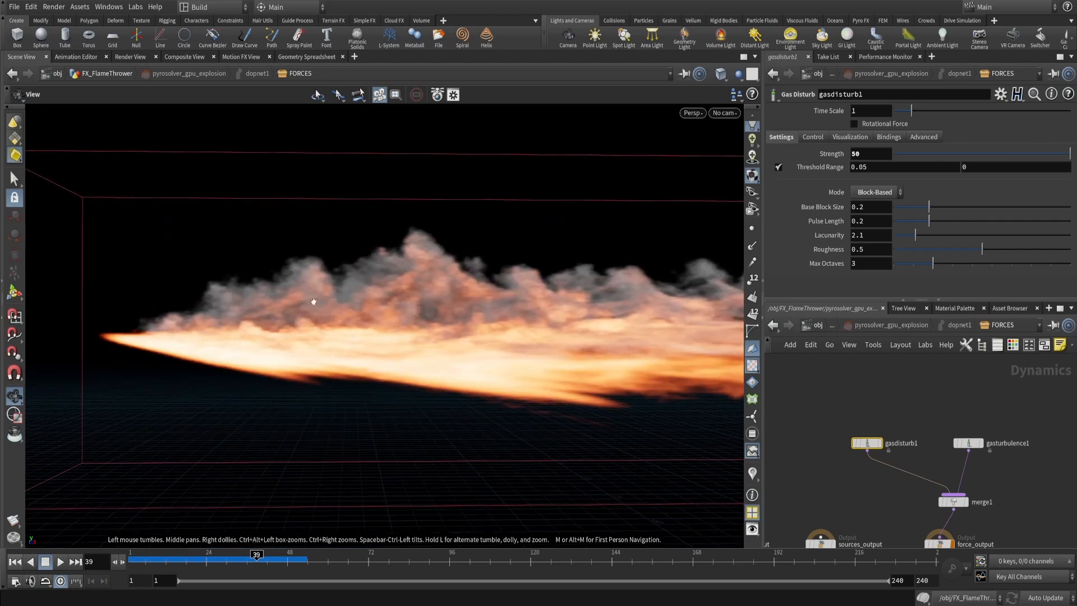
scroll(335, 278, down, 5)
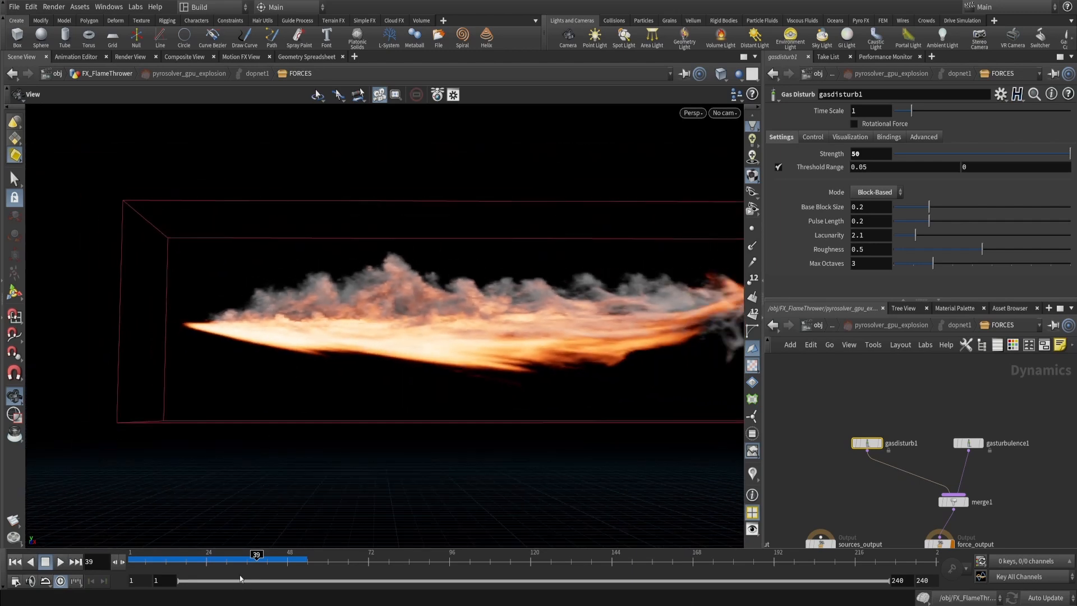
drag(259, 561, 282, 559)
scroll(297, 352, up, 3)
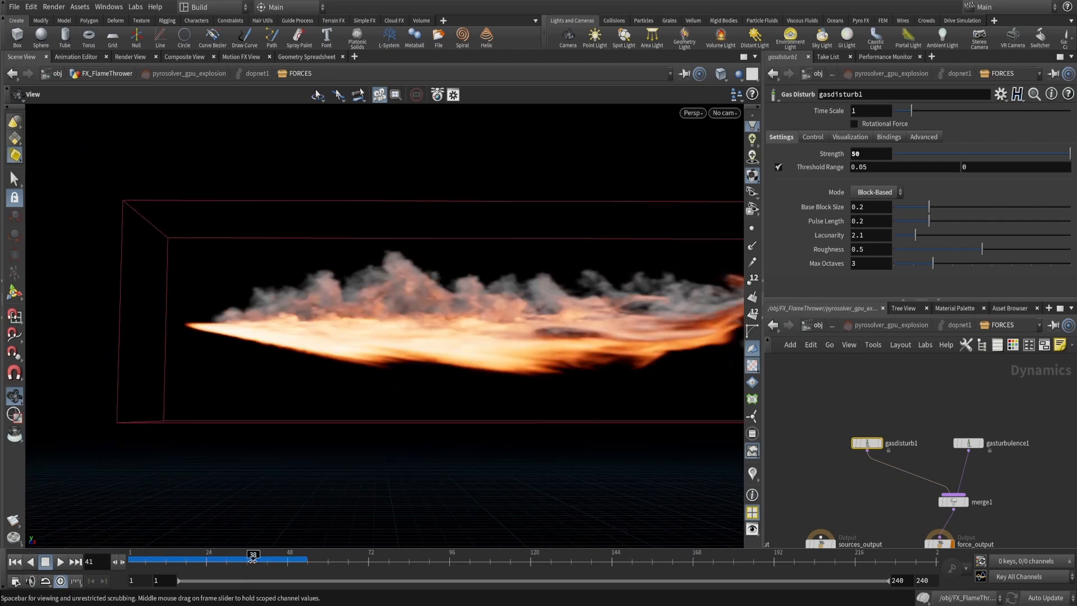
drag(297, 352, 298, 331)
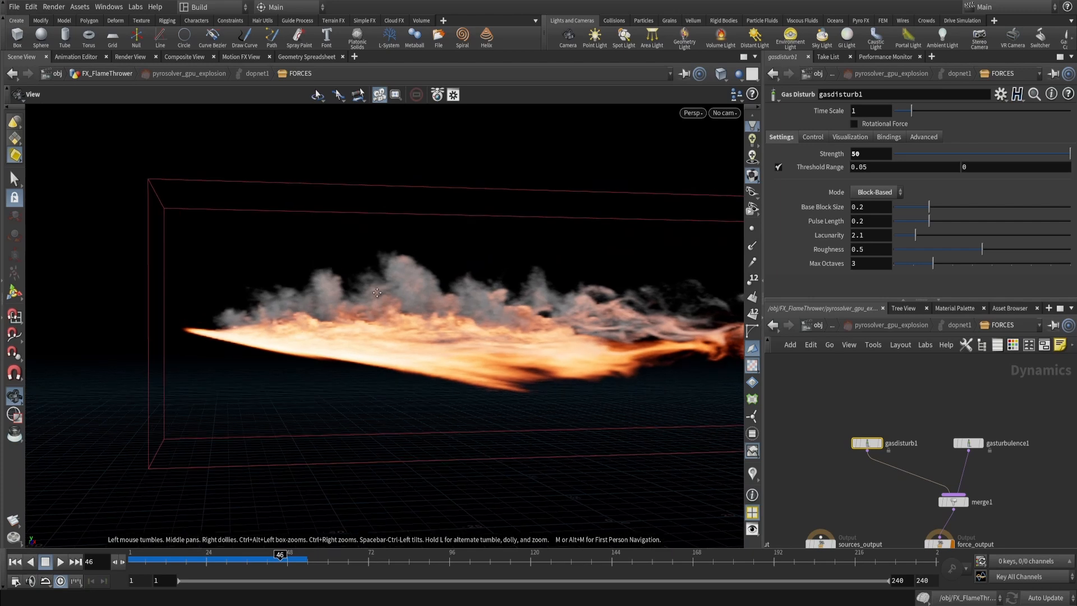
drag(280, 559, 266, 560)
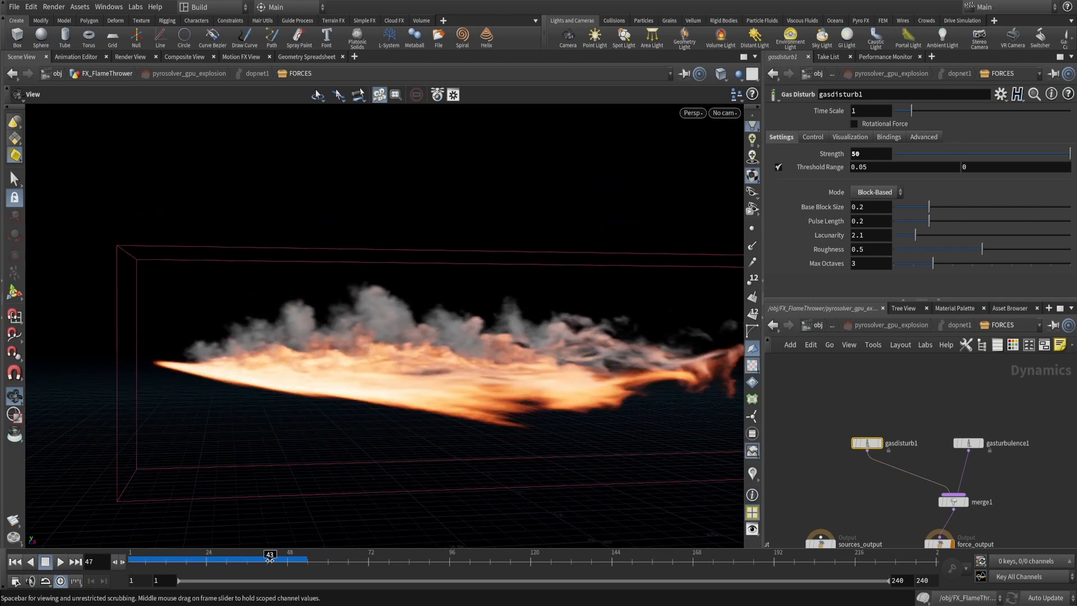
scroll(323, 369, up, 2)
drag(323, 370, 317, 458)
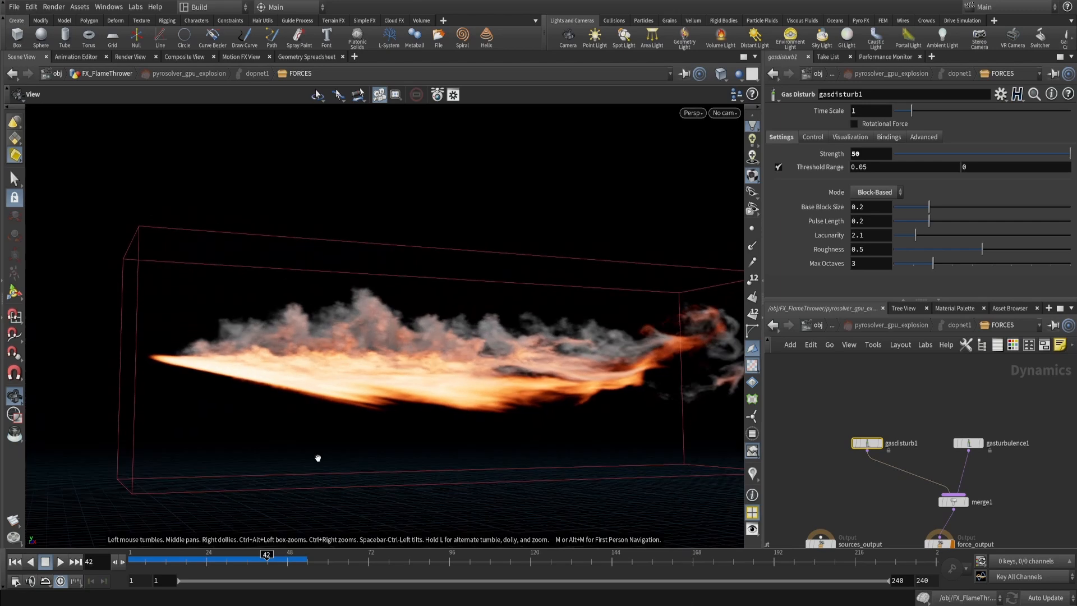
drag(353, 308, 356, 286)
click(198, 560)
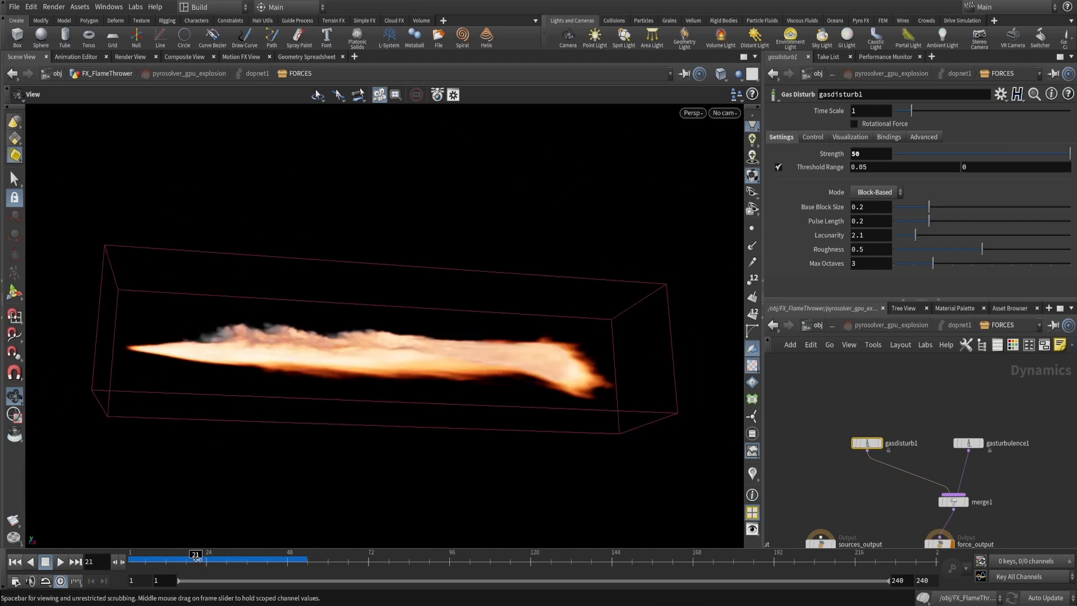
drag(197, 559, 254, 557)
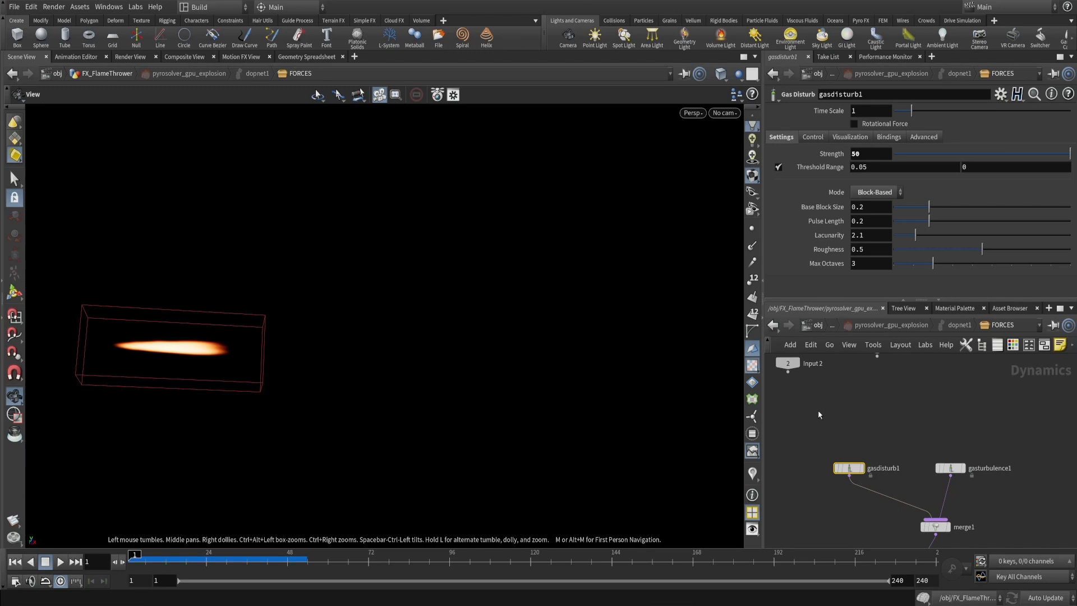
Set the Gas Disturb node's Control Field to speed
drag(818, 411, 864, 487)
middle_drag(885, 404, 868, 453)
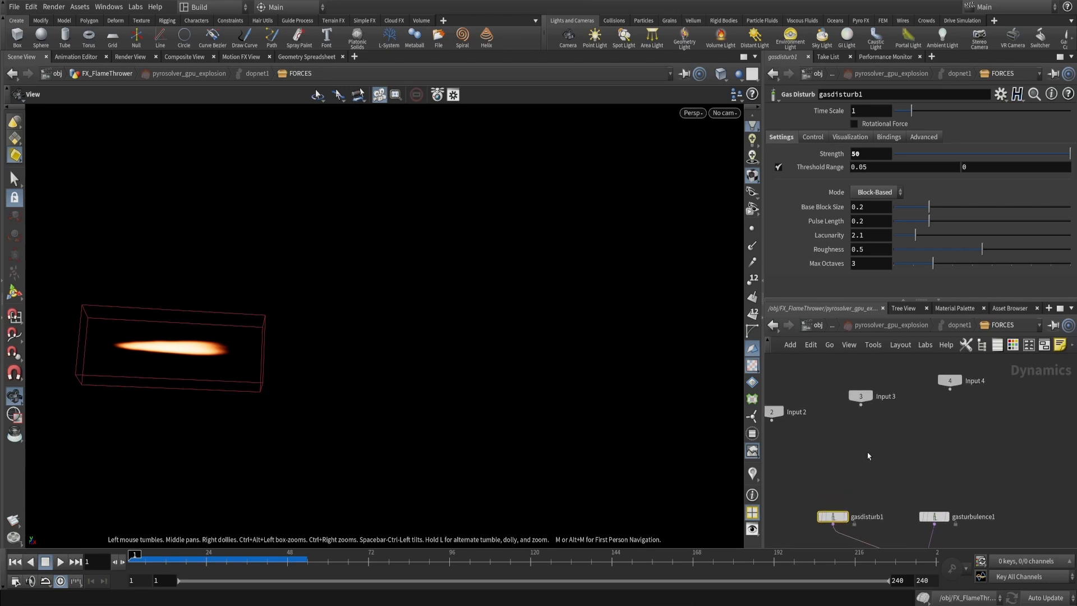
click(813, 137)
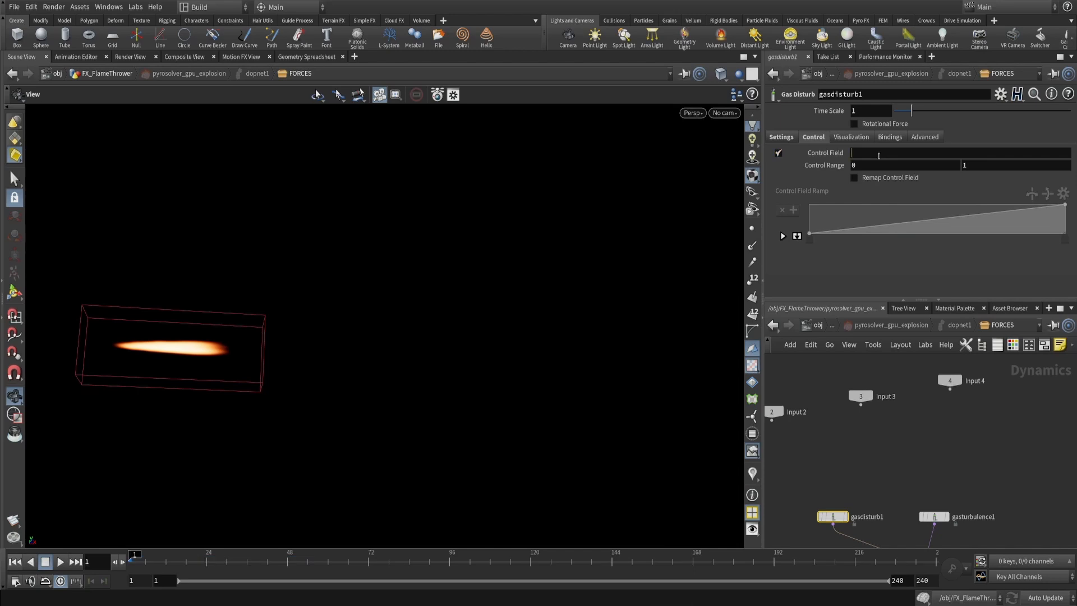
click(878, 153)
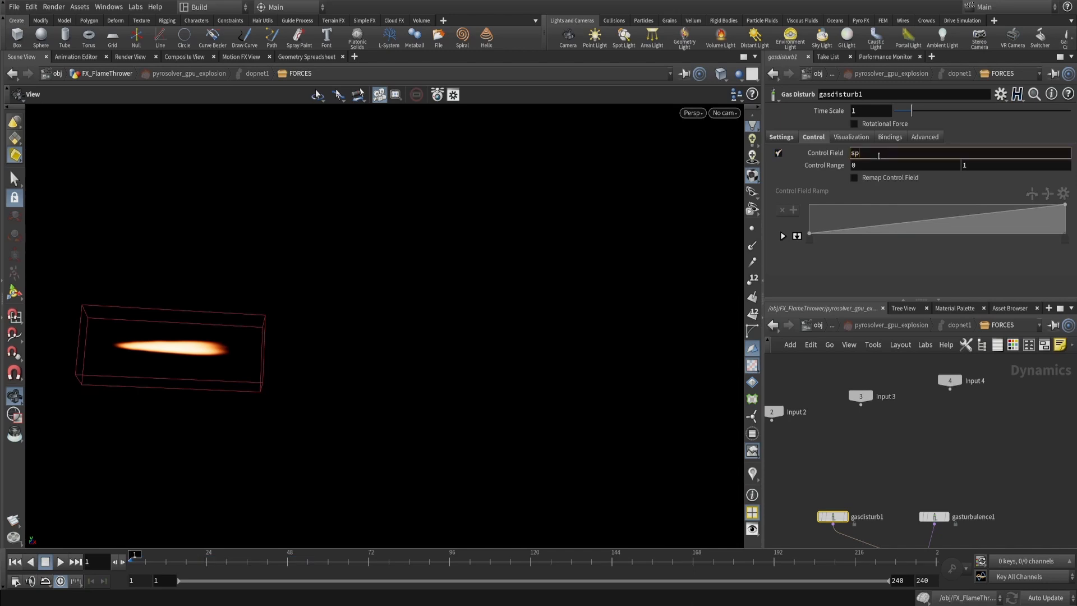
text(speed)
key(Return)
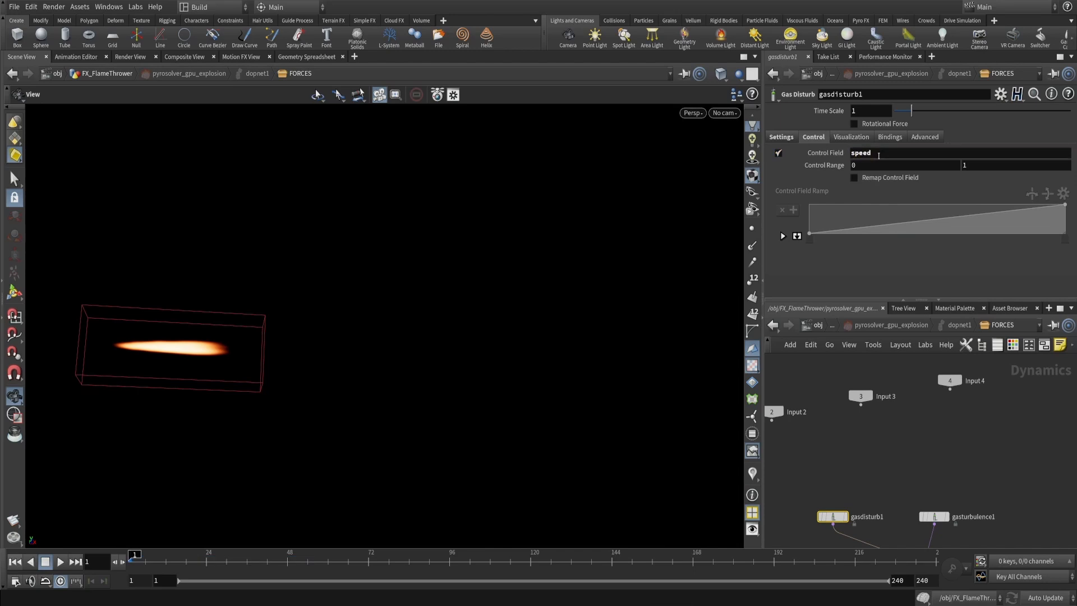
Set the Gas Disturb node's Control Range to 3 and 6
click(793, 141)
middle_drag(832, 395, 856, 325)
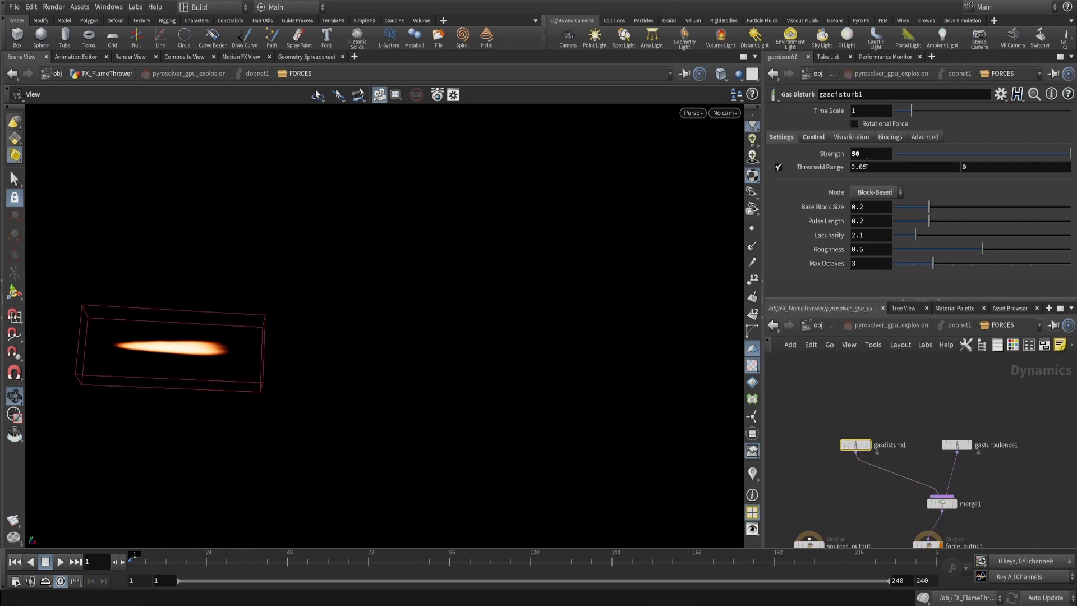
click(815, 138)
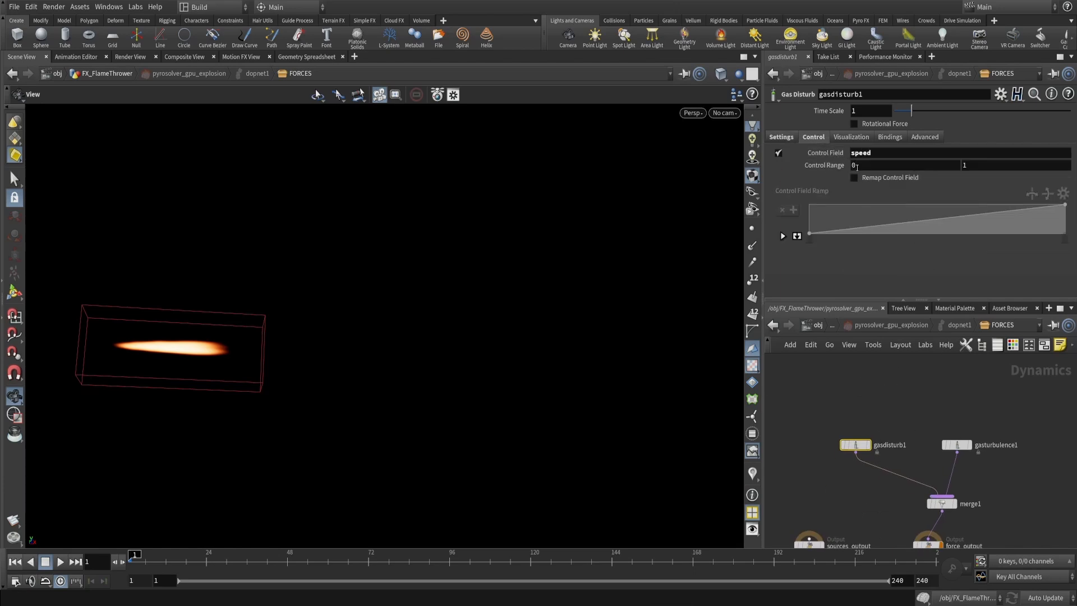
click(898, 167)
text(3)
click(975, 167)
text(6)
key(Return)
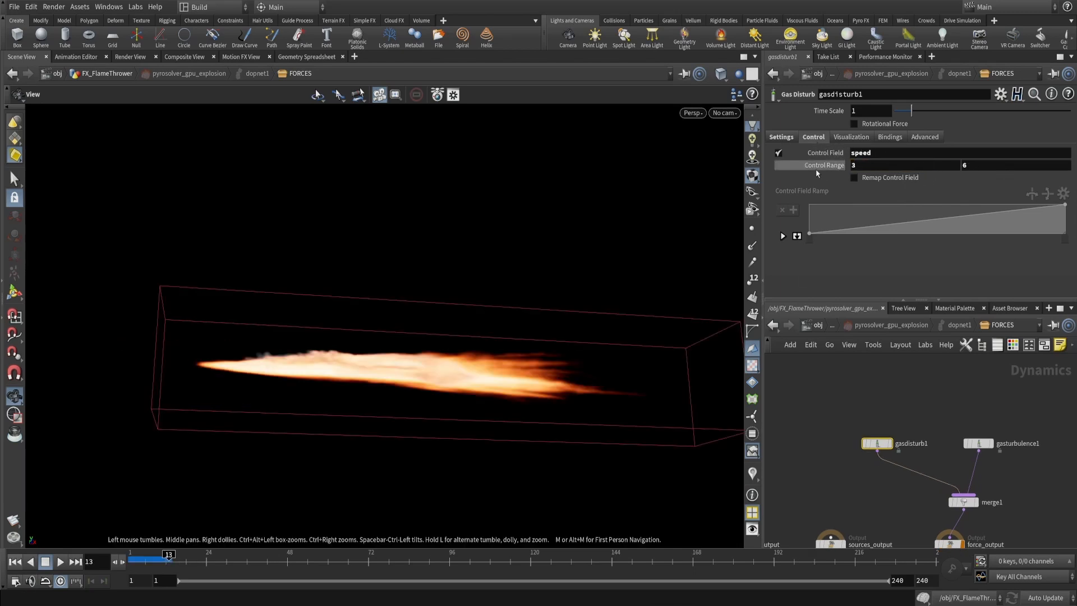
Replay the simulation from the first frame and examine the flame with the speed-controlled disturbance
click(860, 152)
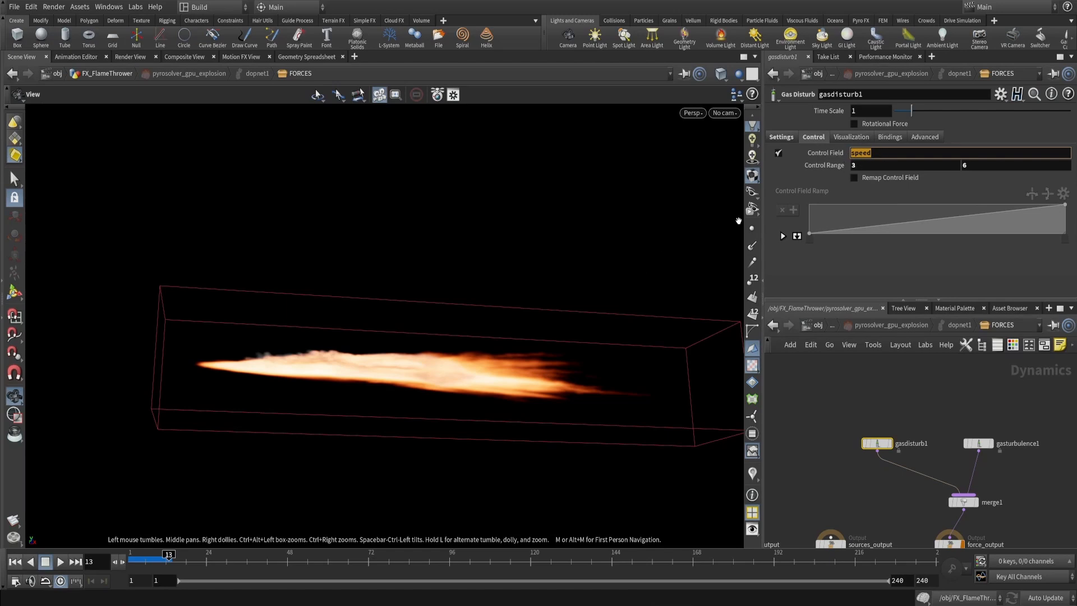
drag(527, 321, 513, 346)
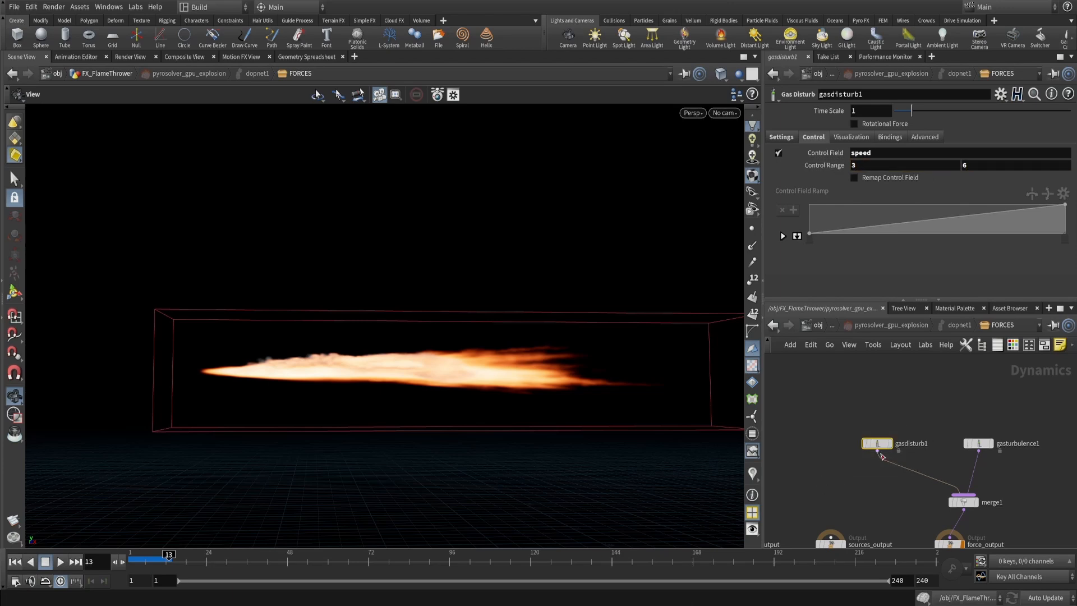
click(972, 165)
middle_drag(925, 411, 956, 389)
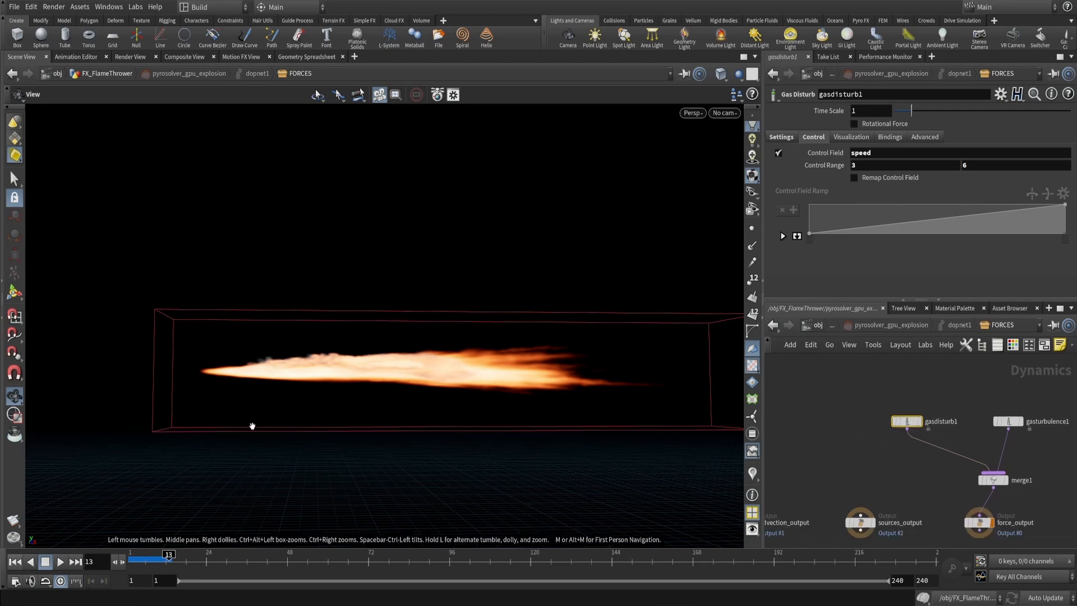
click(16, 562)
click(61, 562)
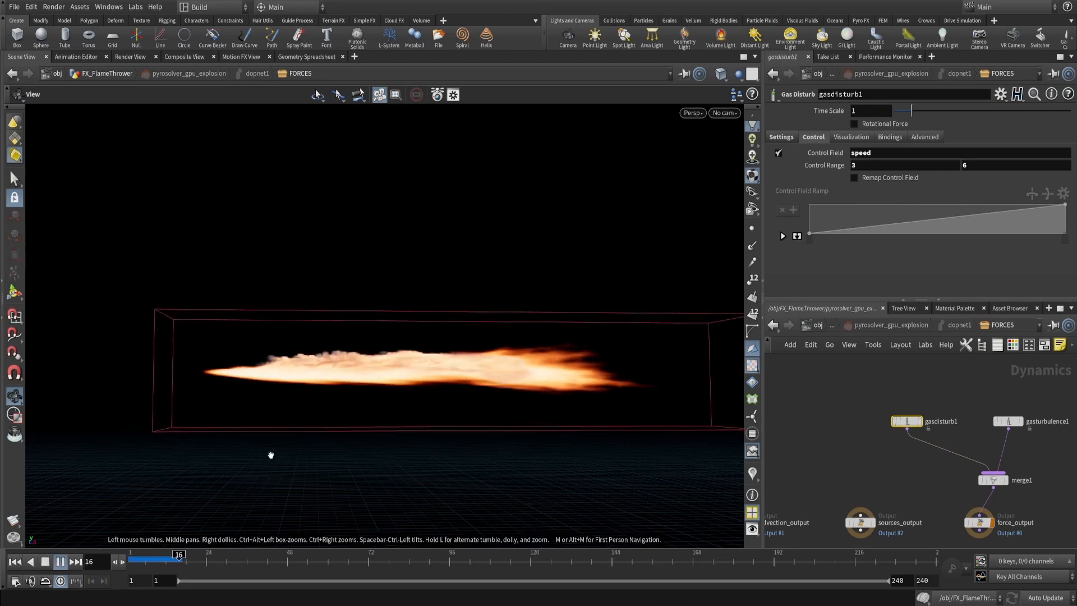
click(48, 563)
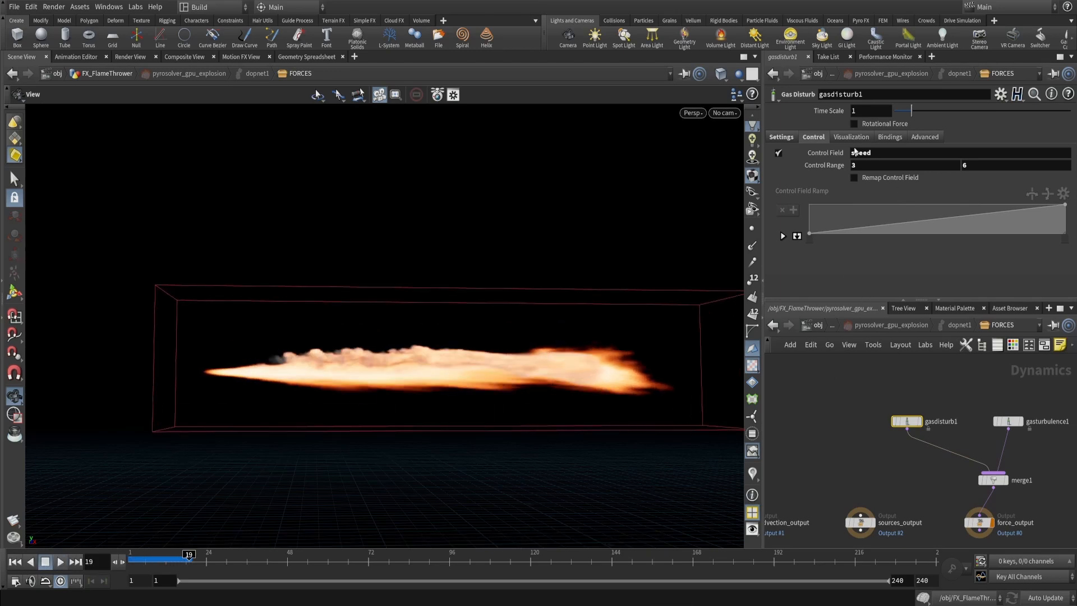
Return to the FX_FlameThrower network and review the pyro solver's field settings around Temperature and Speed
key(u)
key(u)
key(u)
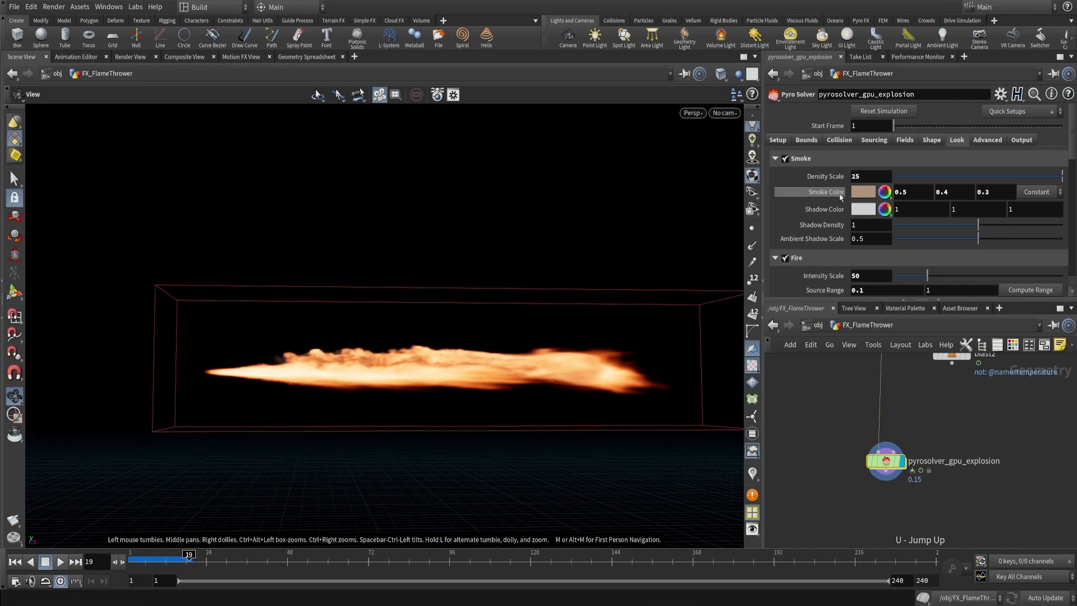
click(904, 139)
scroll(813, 202, down, 5)
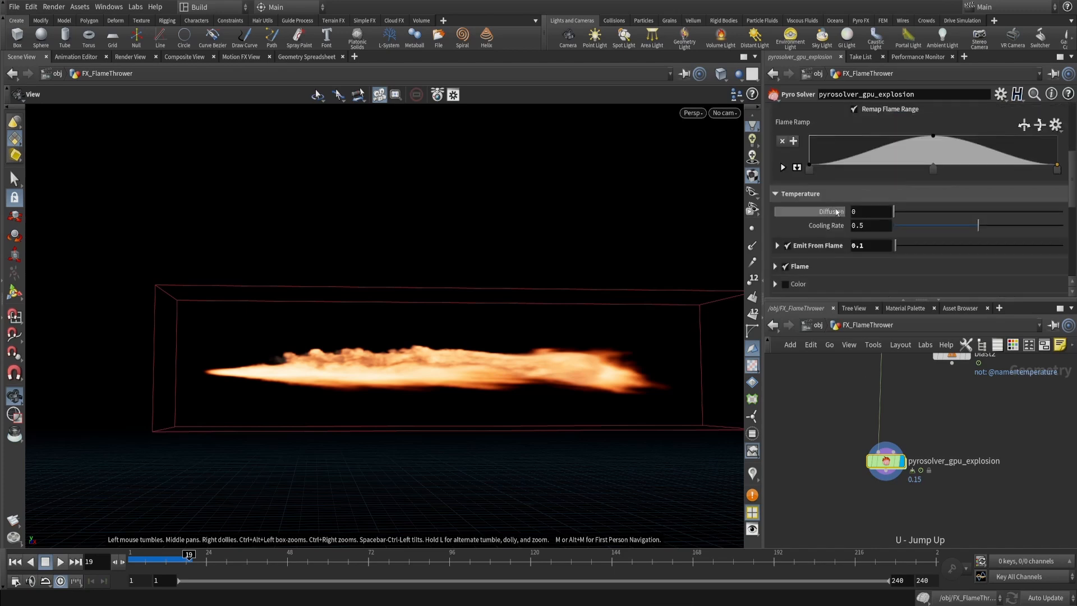
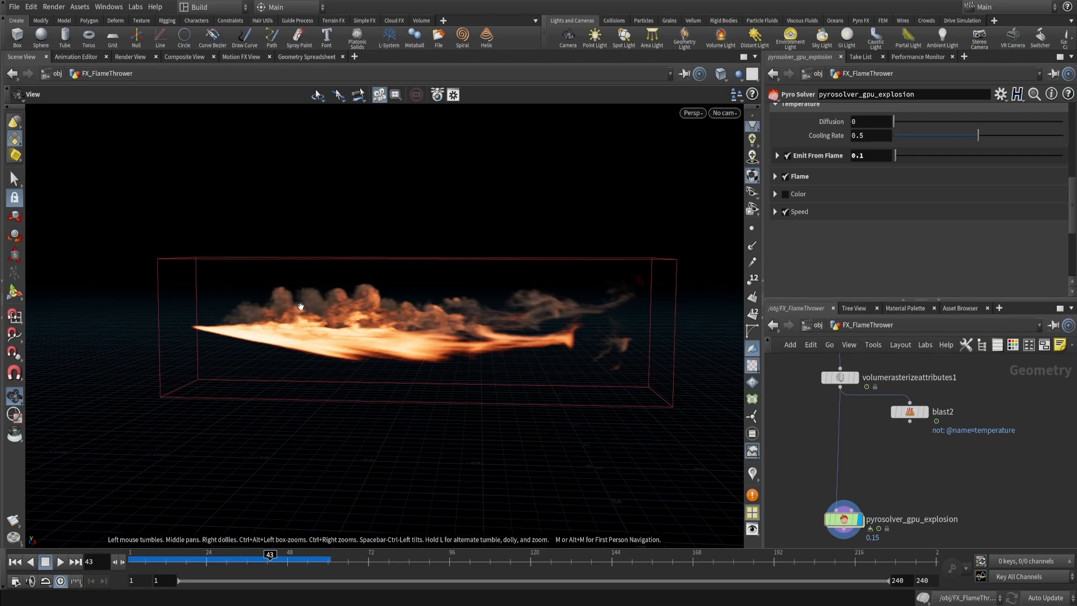
Replay the simulation from near the start and examine the flame and smoke up close around frame 38
drag(300, 307, 322, 276)
scroll(322, 277, up, 3)
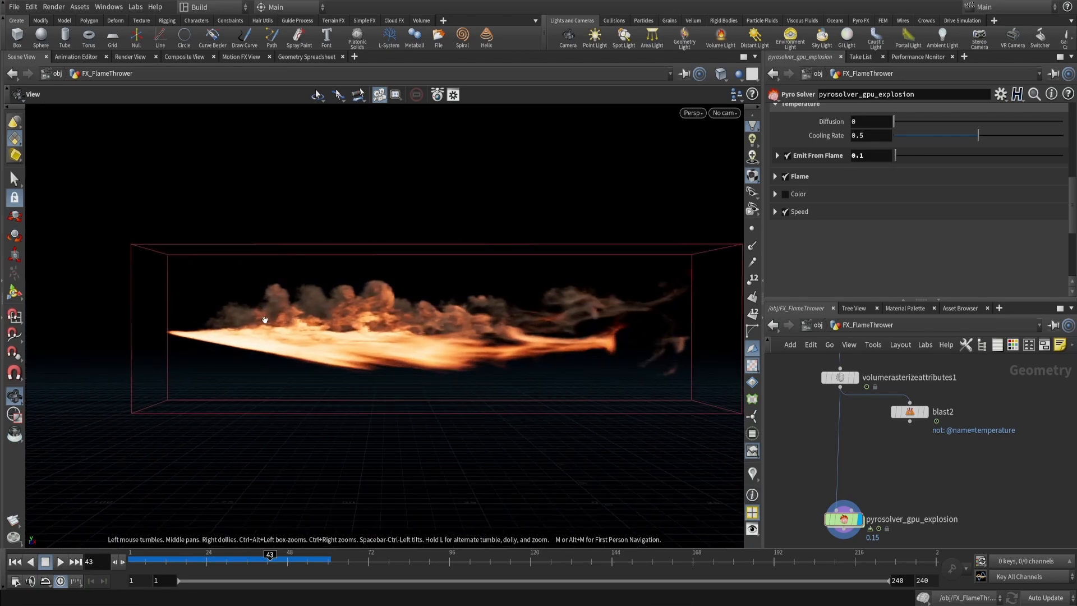
drag(192, 562, 142, 562)
click(60, 562)
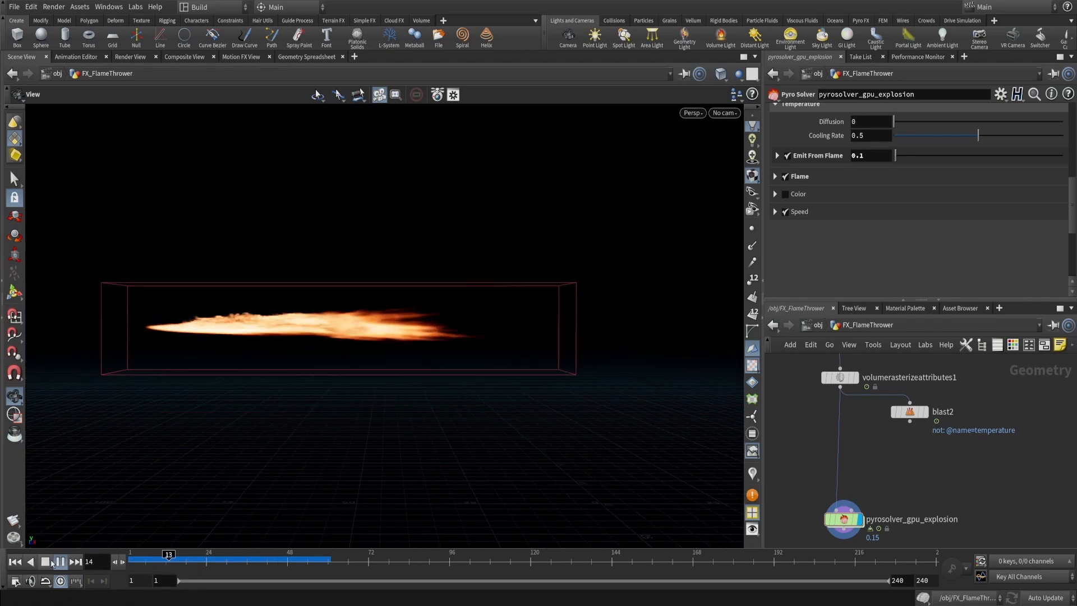
click(50, 562)
middle_drag(914, 456, 959, 516)
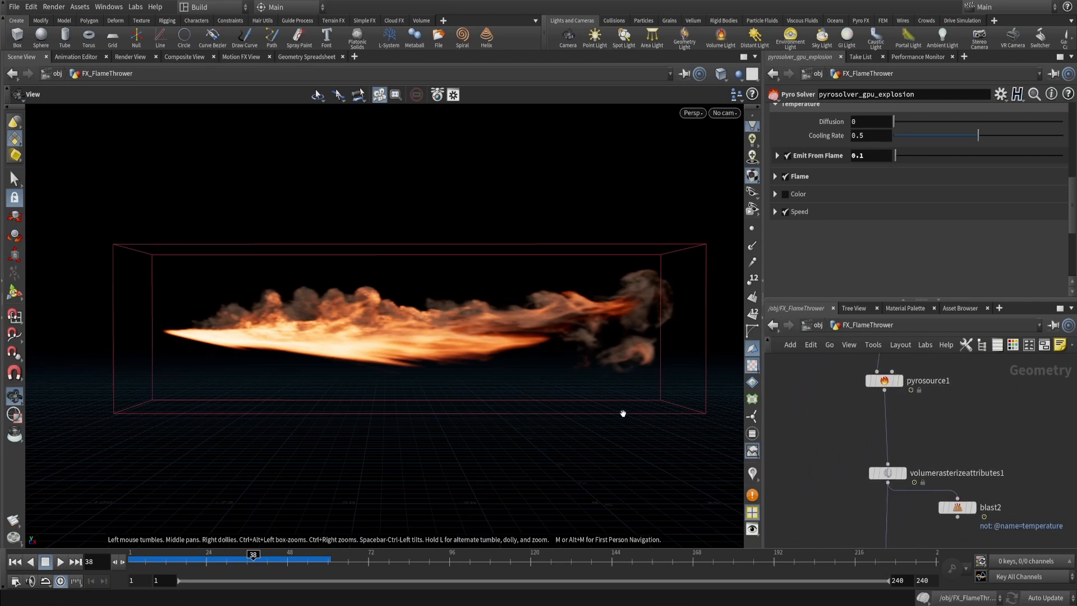
right_drag(277, 287, 359, 280)
drag(359, 280, 367, 336)
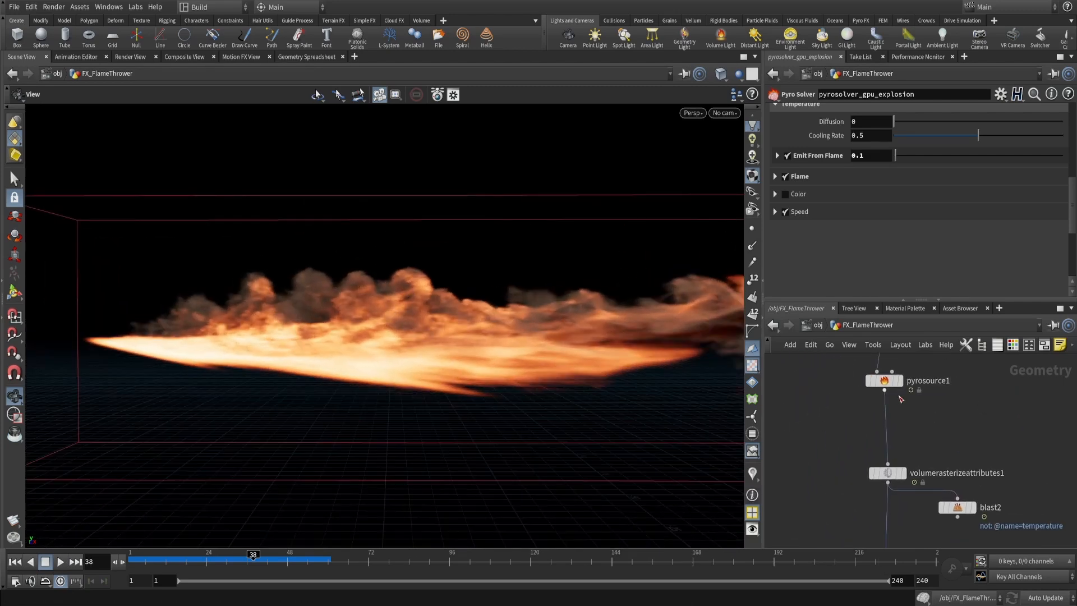
Display the pyrosource1 particles and insert an Attribute Wrangle below that node with the expression @v.y = 0;
click(896, 381)
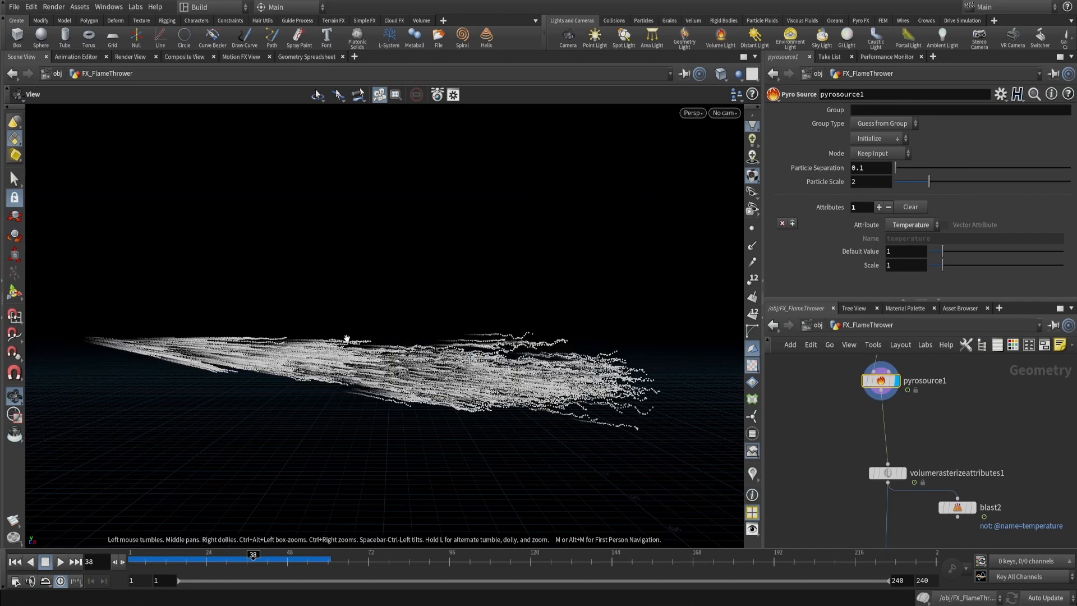
drag(346, 338, 185, 381)
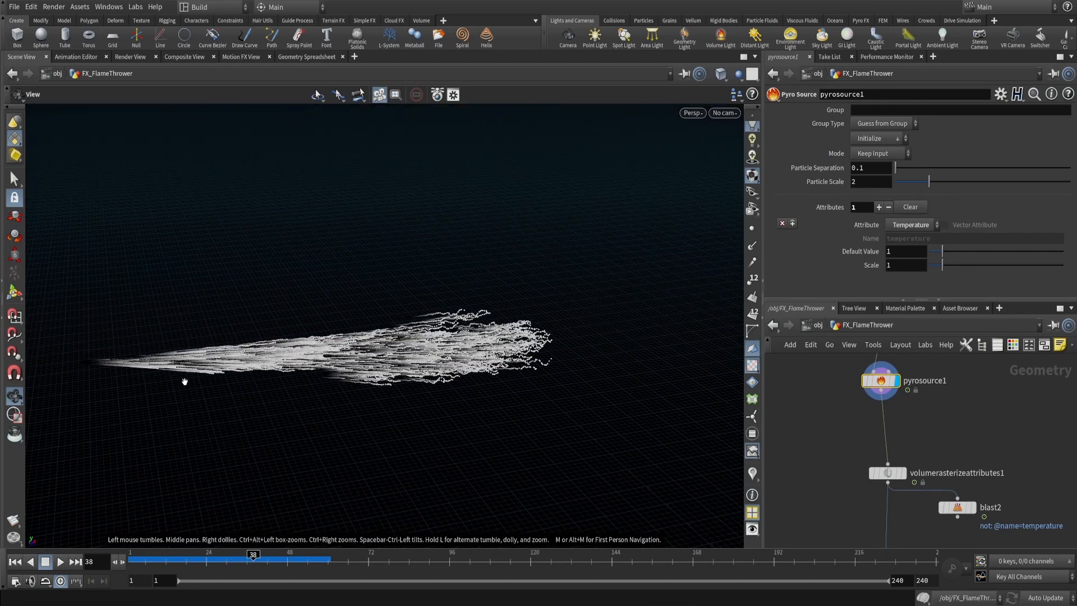
mouse_move(333, 323)
mouse_down()
mouse_move(269, 343)
mouse_move(303, 330)
mouse_up()
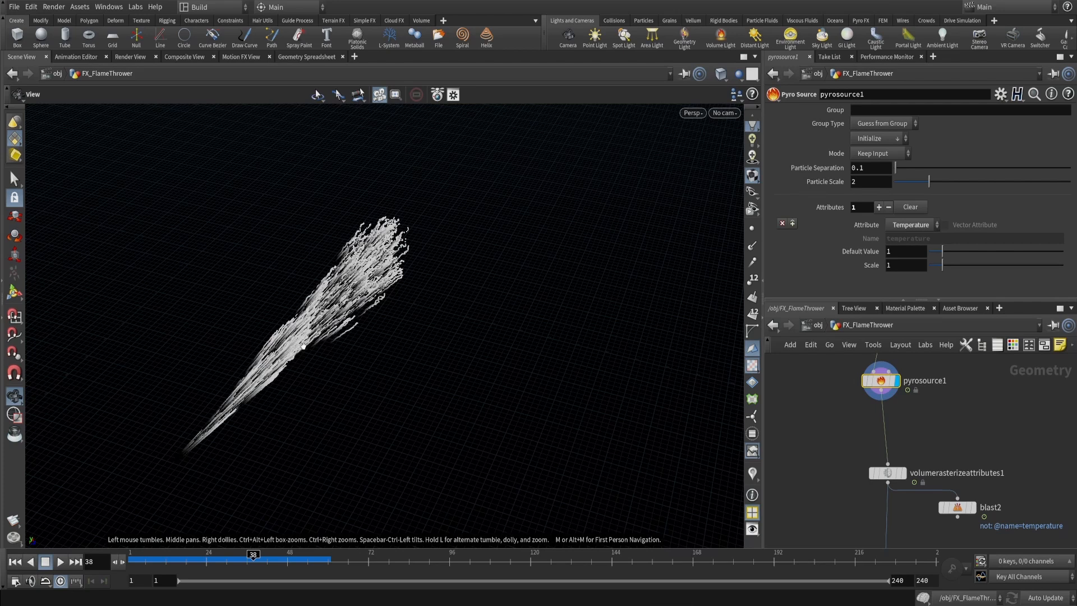
drag(380, 289, 480, 330)
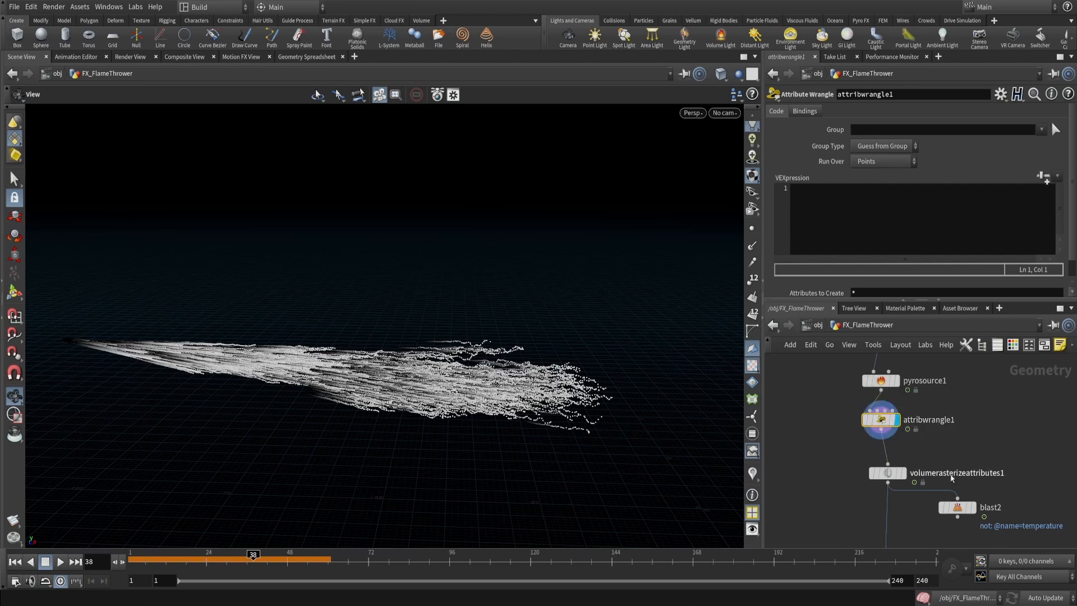
click(862, 193)
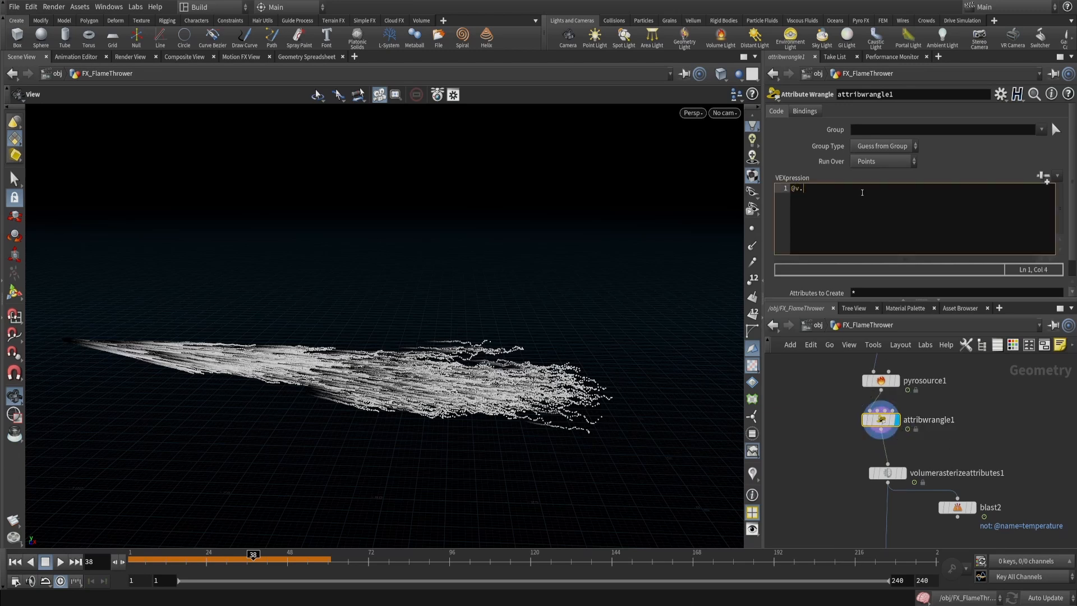
text(@v.y = 0;)
Display the pyrosolver_gpu_explosion result and replay the simulation from frame 1
middle_drag(1028, 488, 1005, 328)
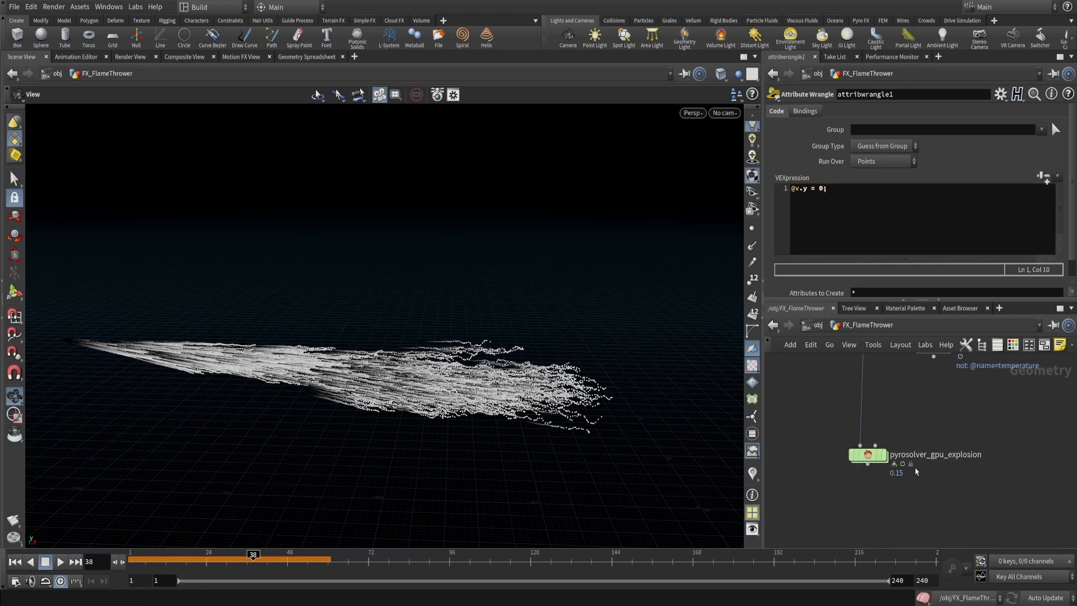
click(883, 455)
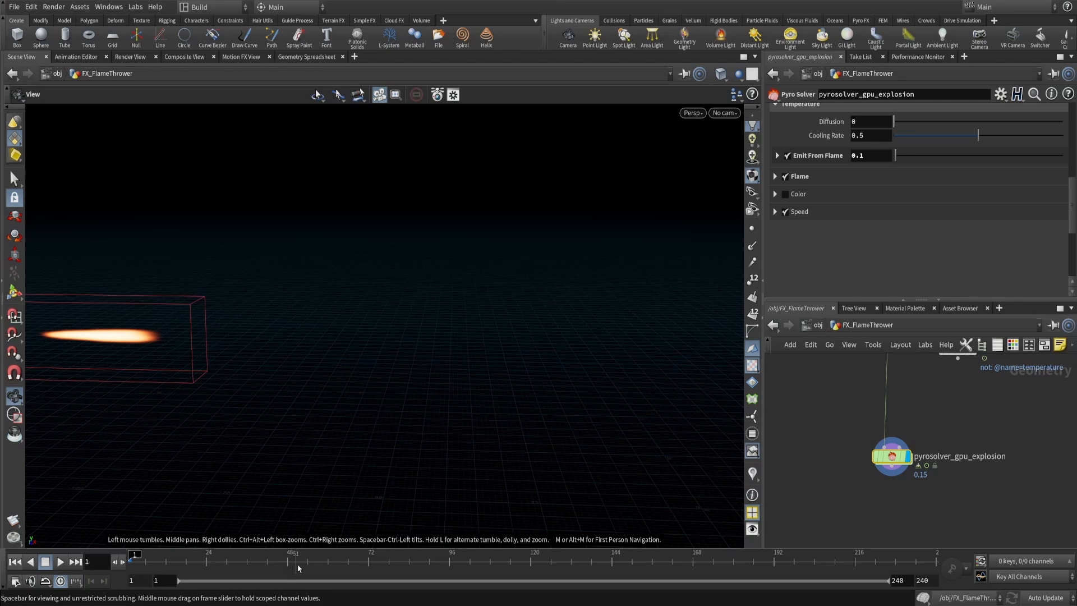
click(60, 561)
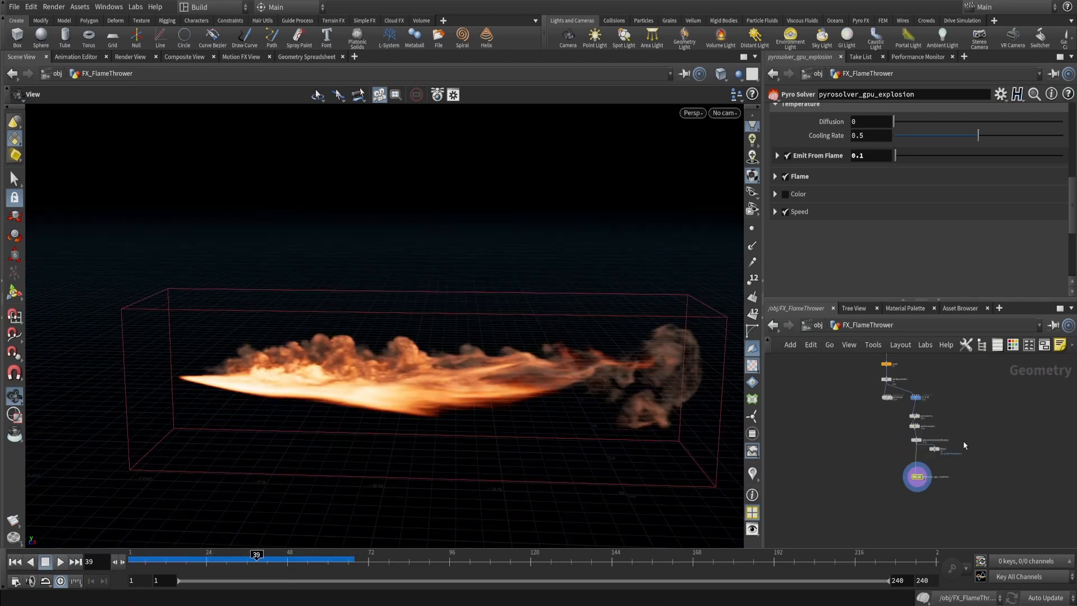
Copy the Slow_down Retime node between blast1 and pointvelocity1
alt+middle_drag(961, 441, 962, 390)
alt+right_drag(921, 452, 927, 437)
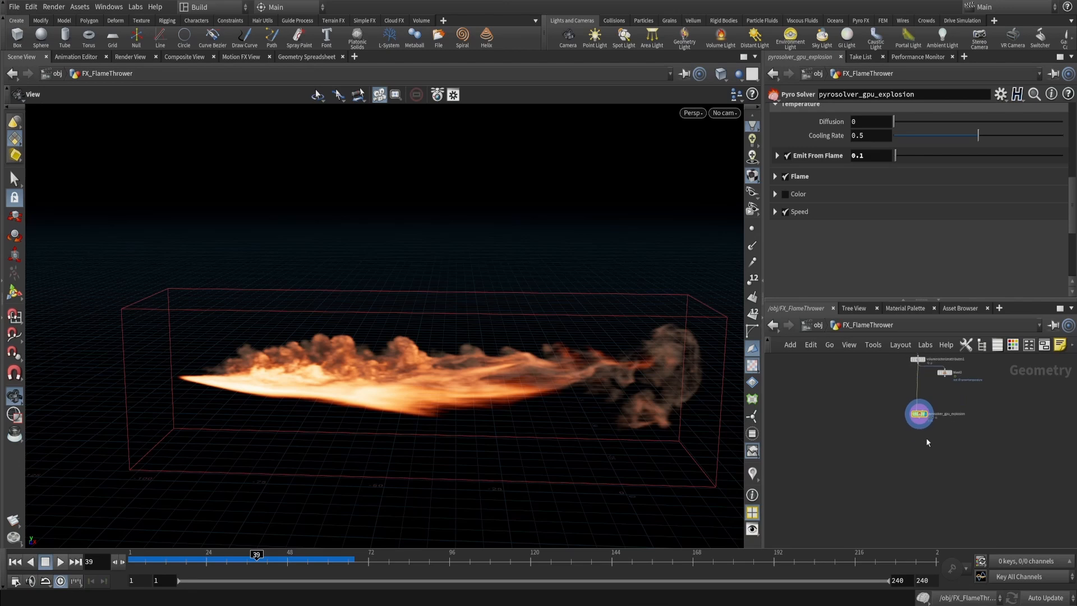
alt+middle_drag(963, 359, 948, 509)
alt+middle_drag(918, 380, 937, 529)
scroll(890, 443, up, 5)
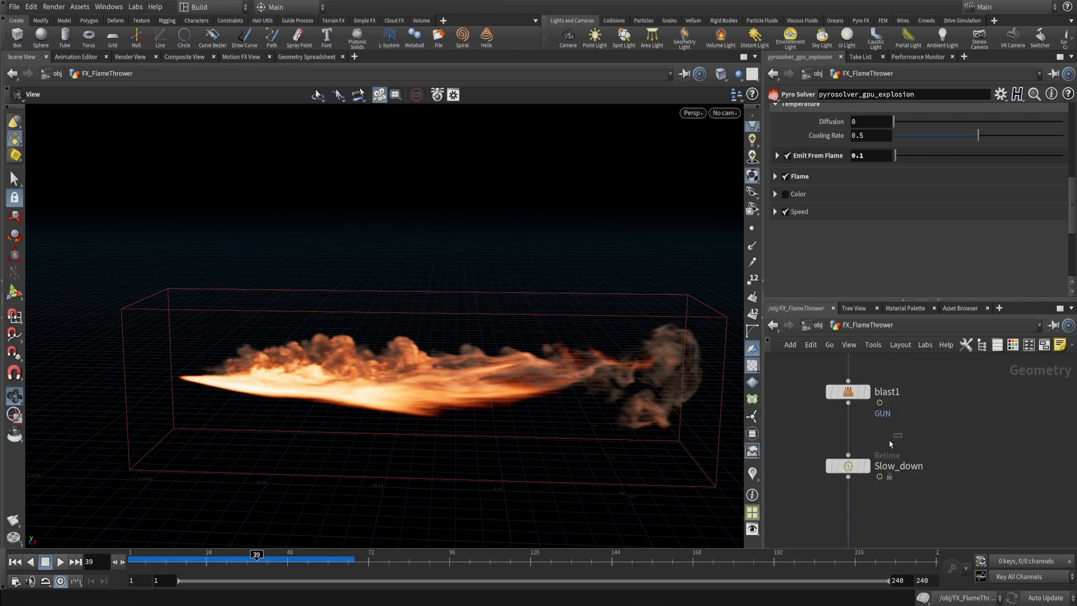
click(858, 466)
middle_drag(890, 477, 909, 426)
key(ctrl+c)
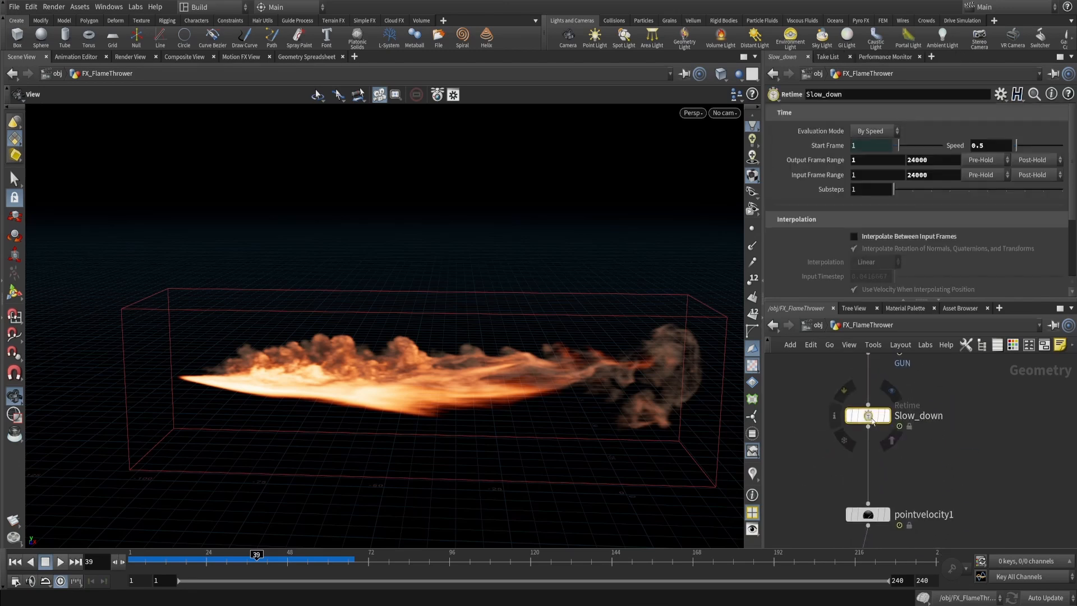
Paste the Retime node below pyrosolver_gpu_explosion and connect its input to the solver's output
alt+middle_drag(976, 479, 959, 367)
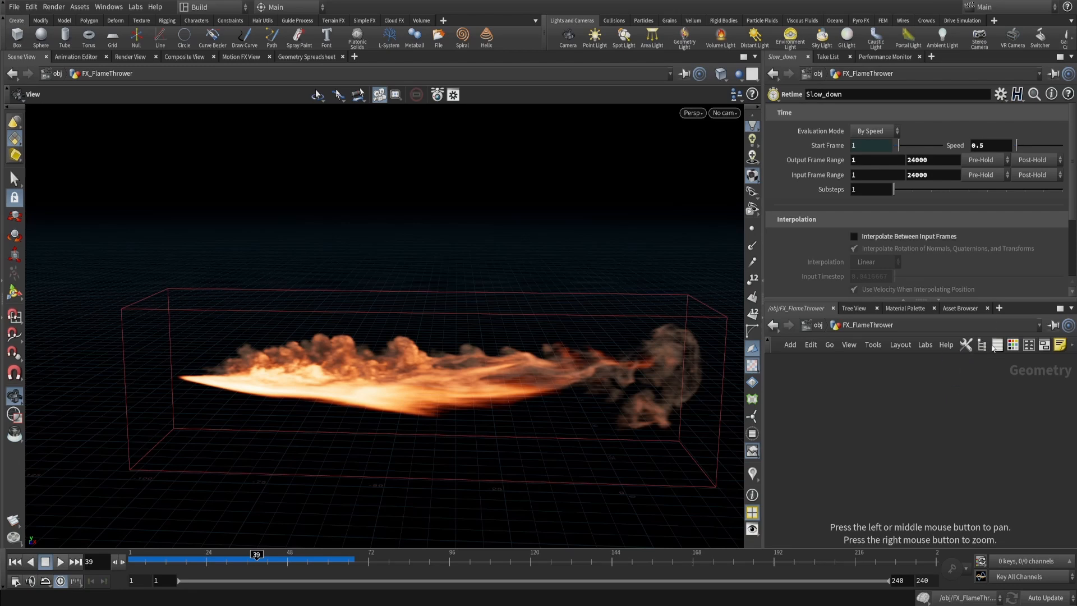
mouse_move(934, 415)
alt+middle_down()
mouse_move(929, 455)
mouse_move(928, 420)
alt+middle_up()
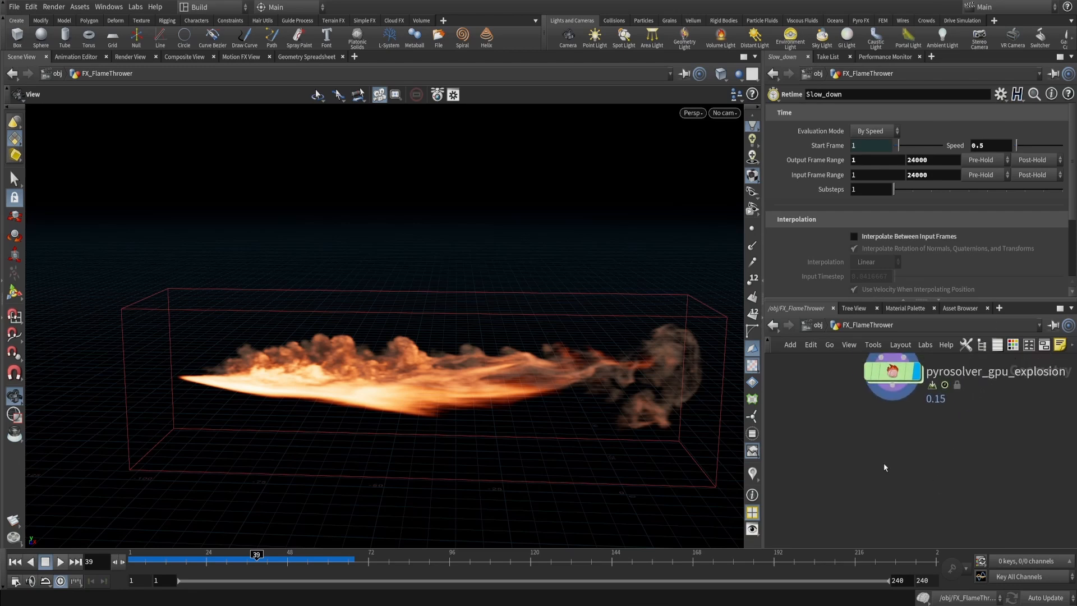
click(883, 448)
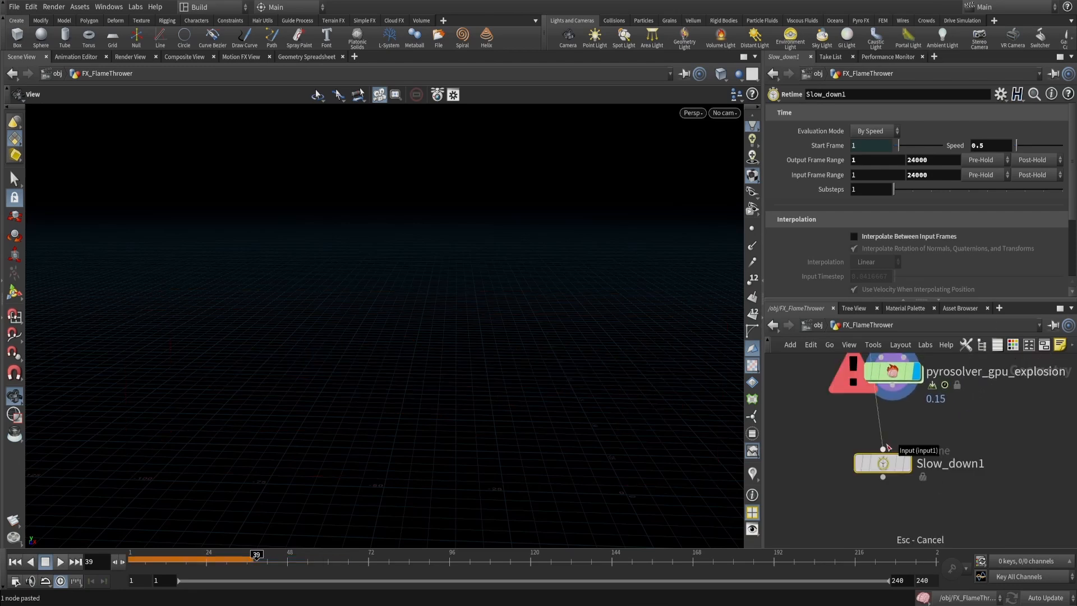
click(895, 389)
drag(888, 464, 897, 499)
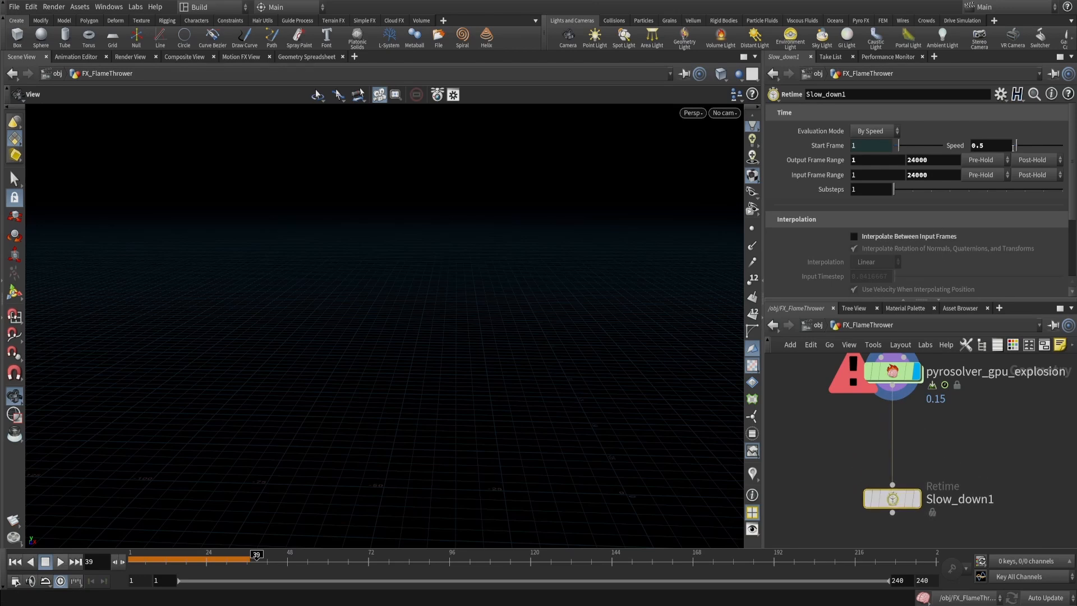
Set the Speed of the Retime node below the pyro solver to 2 and display its result at frame 1
click(1003, 145)
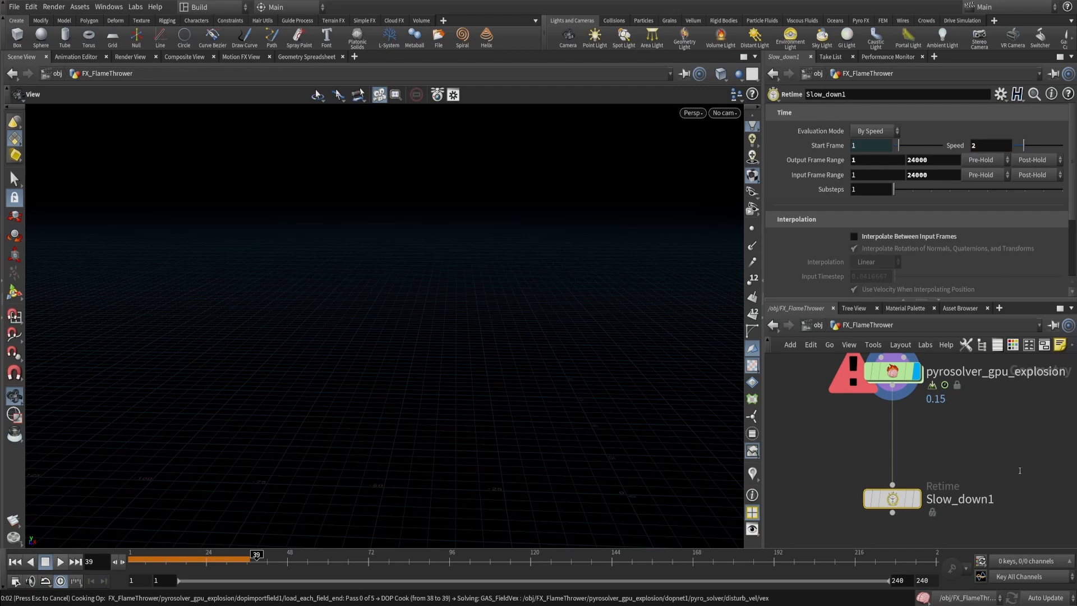
middle_drag(1005, 435, 1019, 432)
alt+right_drag(1019, 433, 993, 433)
middle_drag(920, 427, 894, 399)
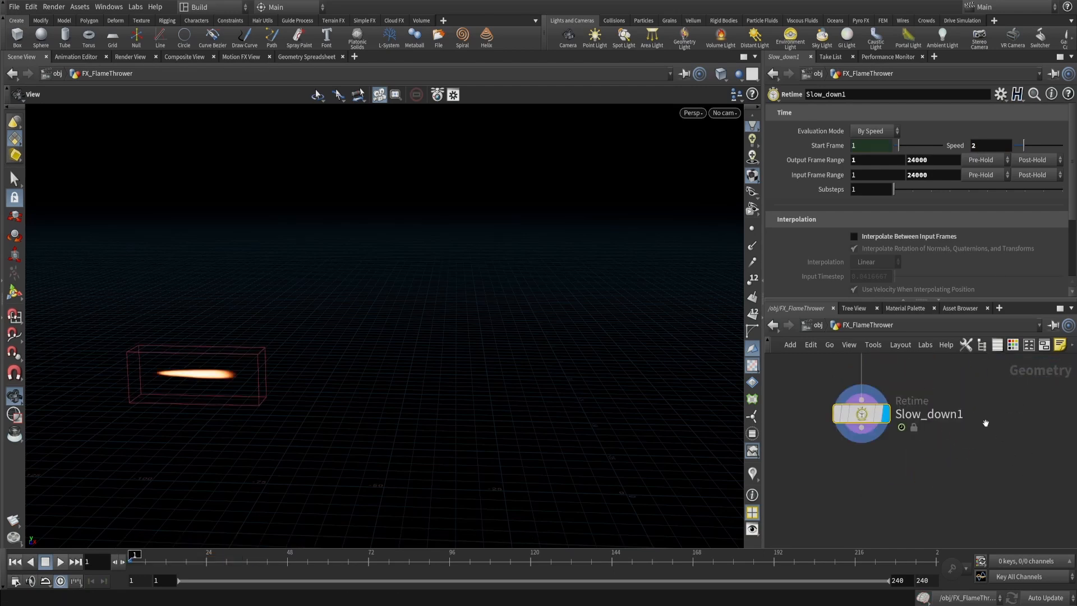
scroll(924, 432, down, 5)
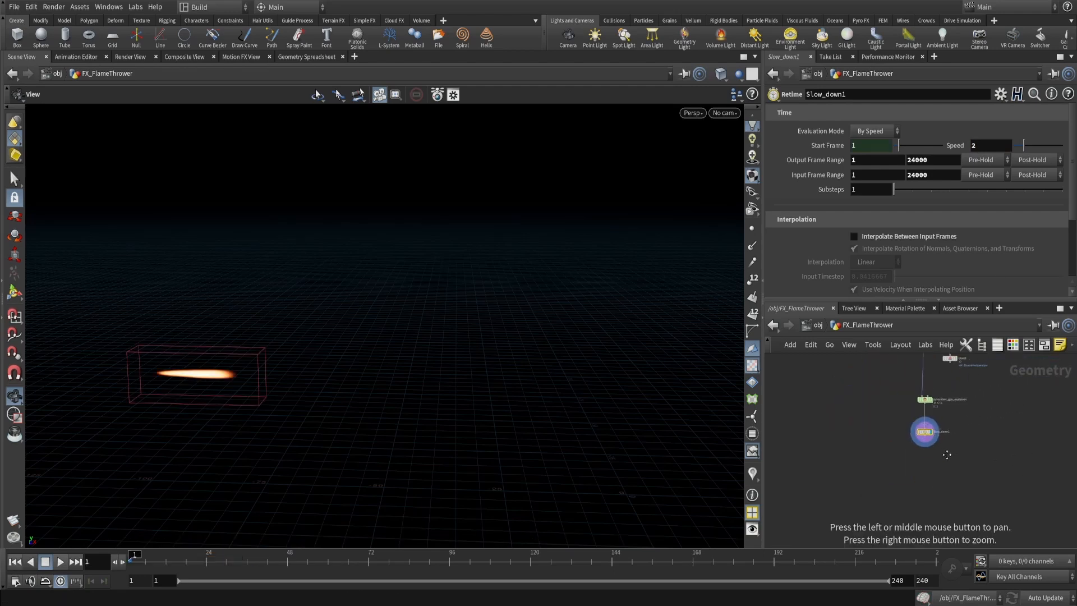
Render a flipbook of the retimed flame, play and scrub through it in MPlay, and minimize the player
drag(318, 350, 297, 375)
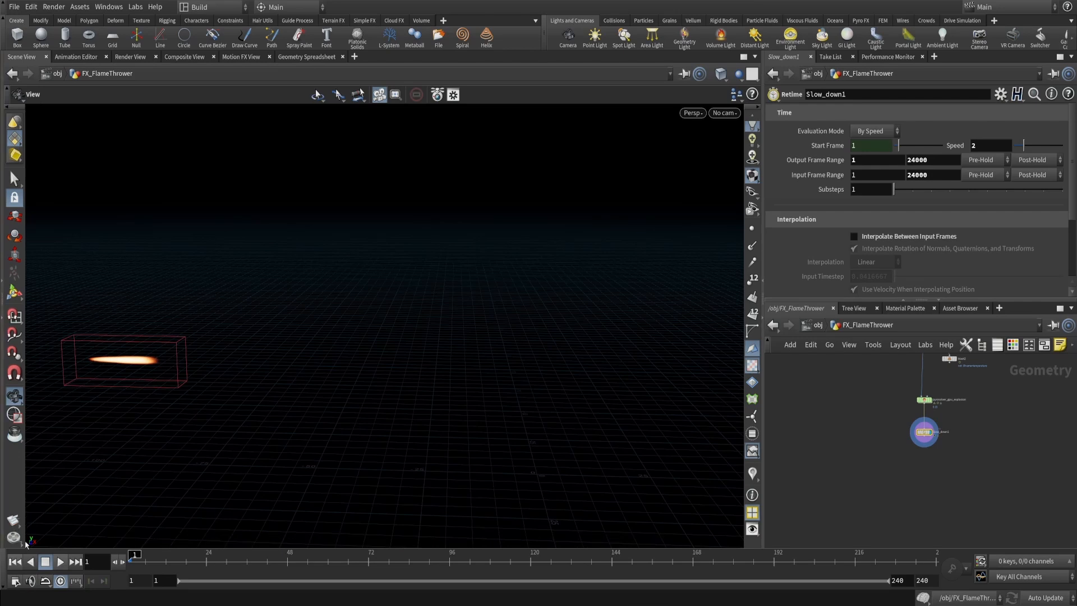
click(15, 520)
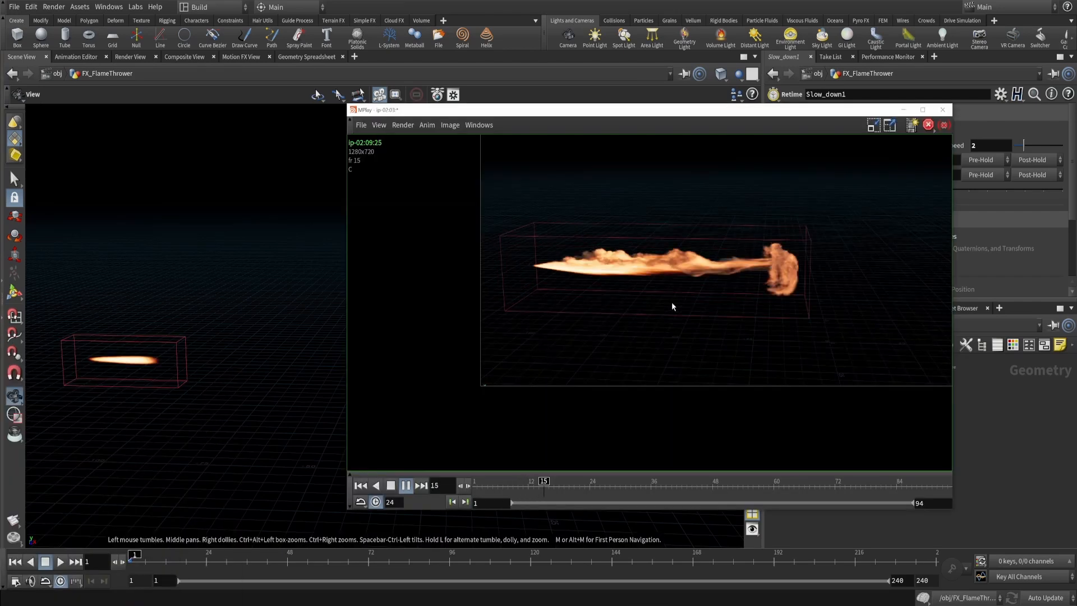
middle_drag(713, 266, 651, 306)
scroll(649, 307, up, 3)
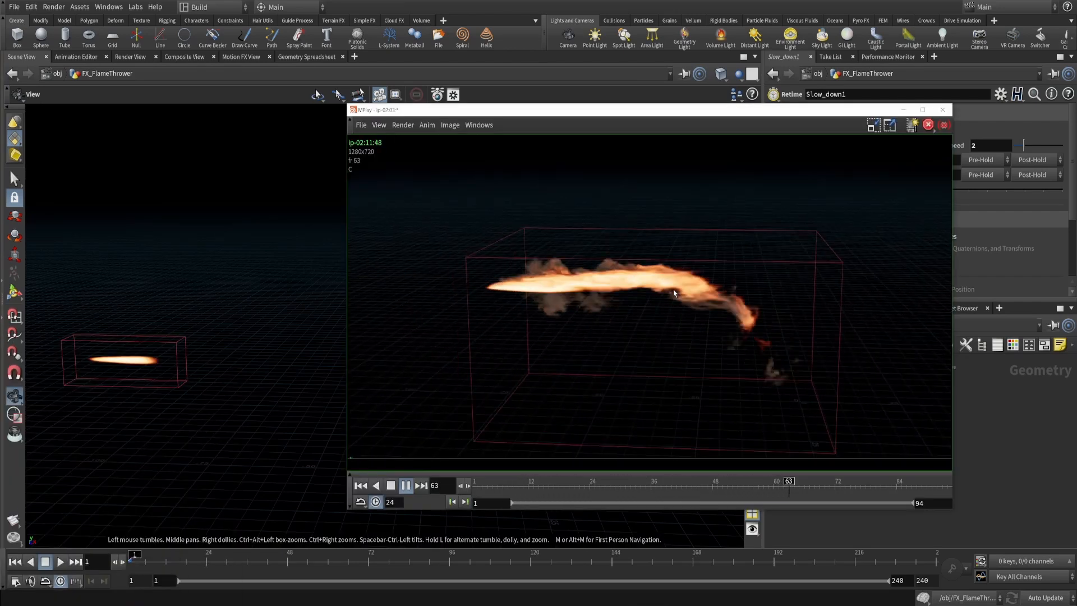
click(391, 485)
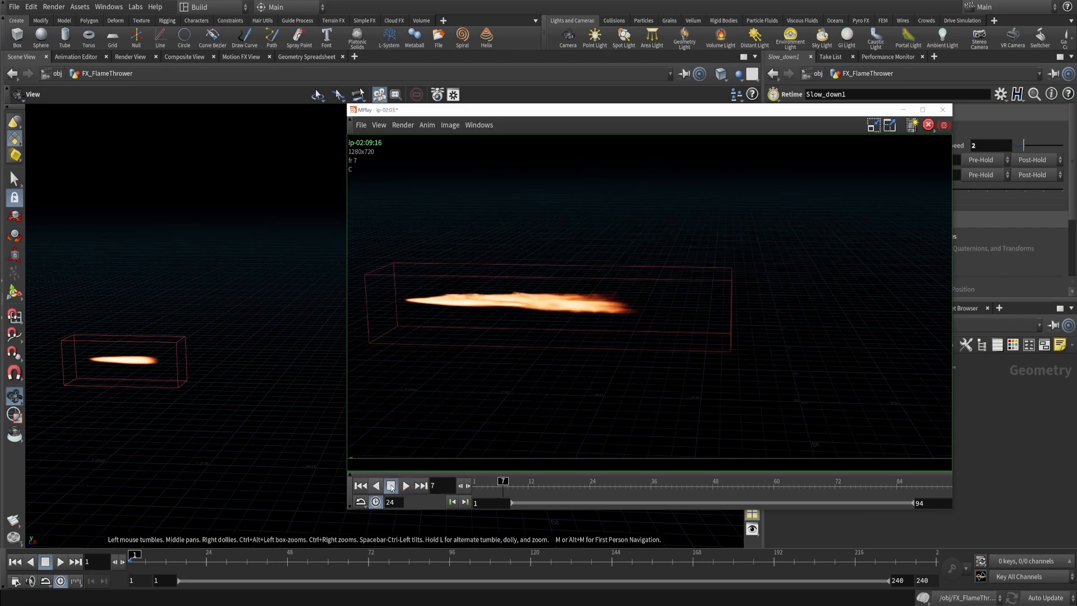
drag(716, 481, 866, 482)
drag(585, 487, 648, 465)
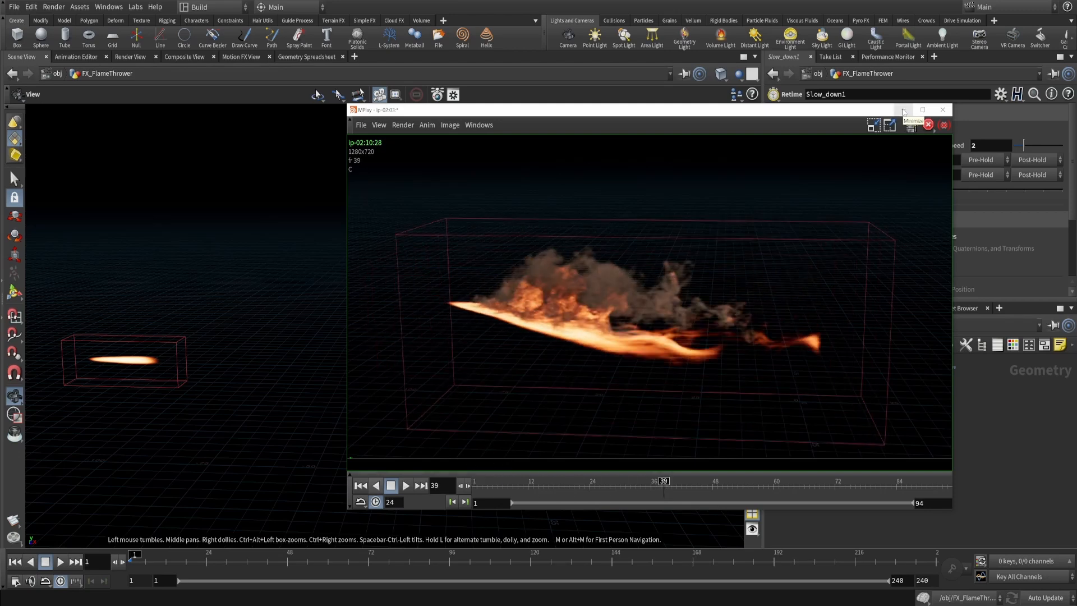
click(905, 109)
Set the Substeps of the popnet DOP network to 2
scroll(897, 432, down, 5)
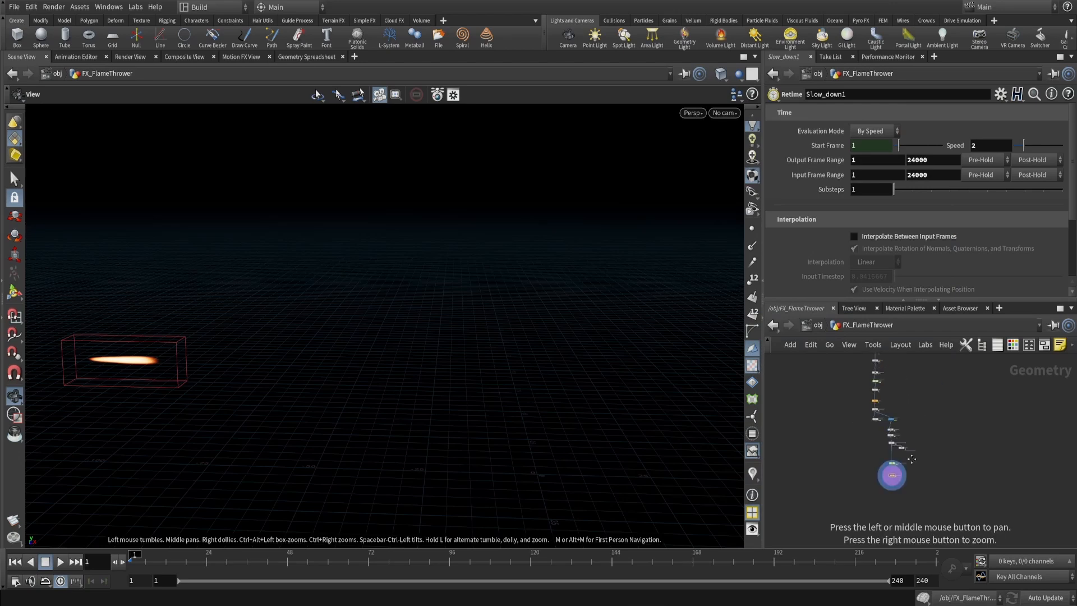
middle_drag(907, 455, 911, 518)
scroll(899, 370, up, 5)
middle_drag(860, 497, 847, 414)
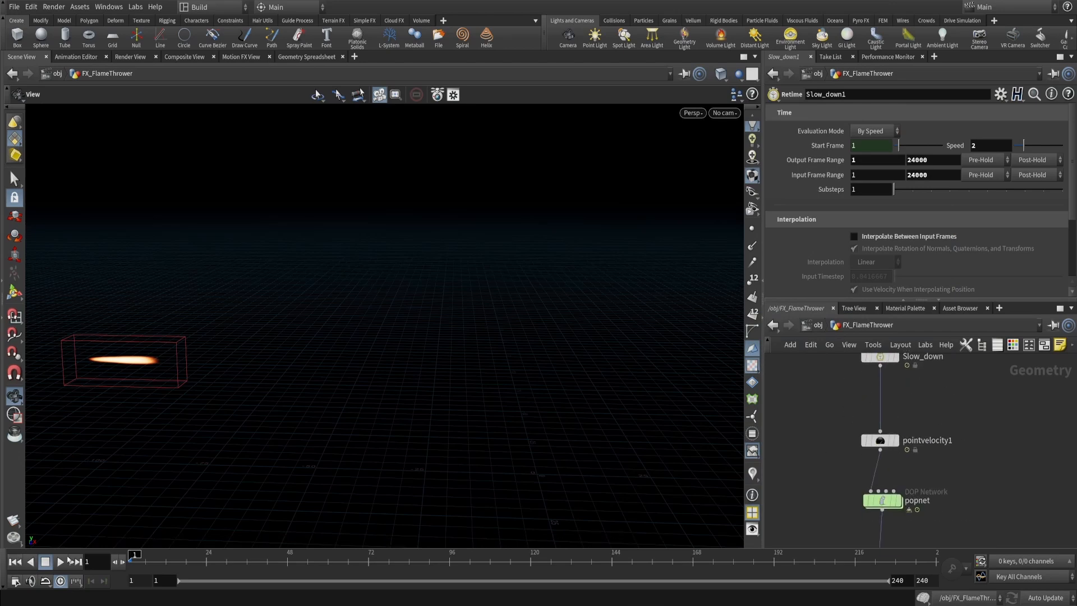
click(882, 499)
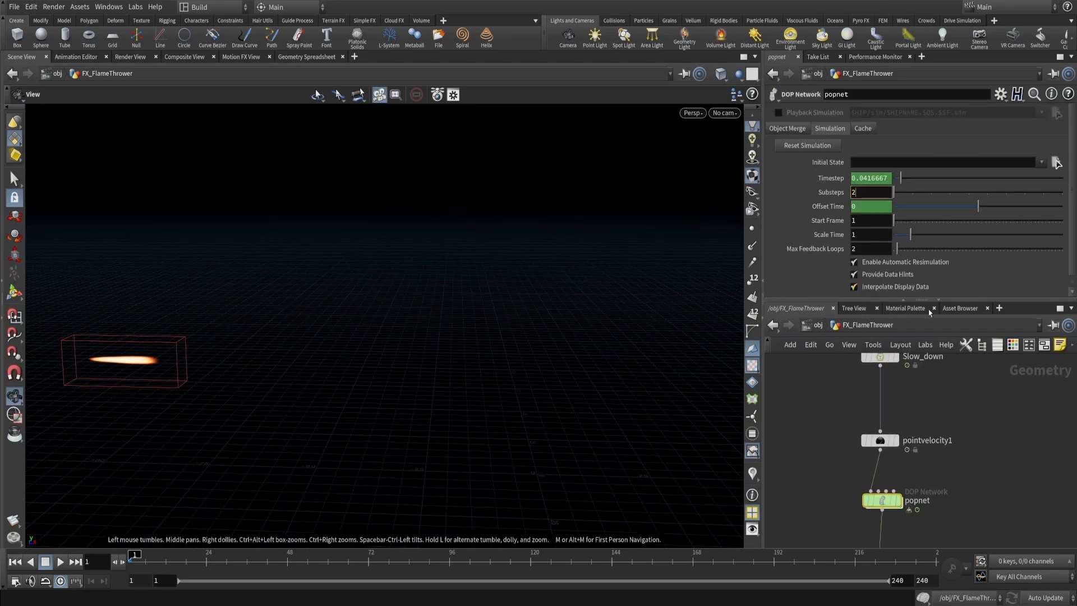
Enter the pyro solver's FORCES network and set the Gas Disturb node's Base Block Size to 2
middle_drag(970, 465, 944, 418)
scroll(994, 450, down, 5)
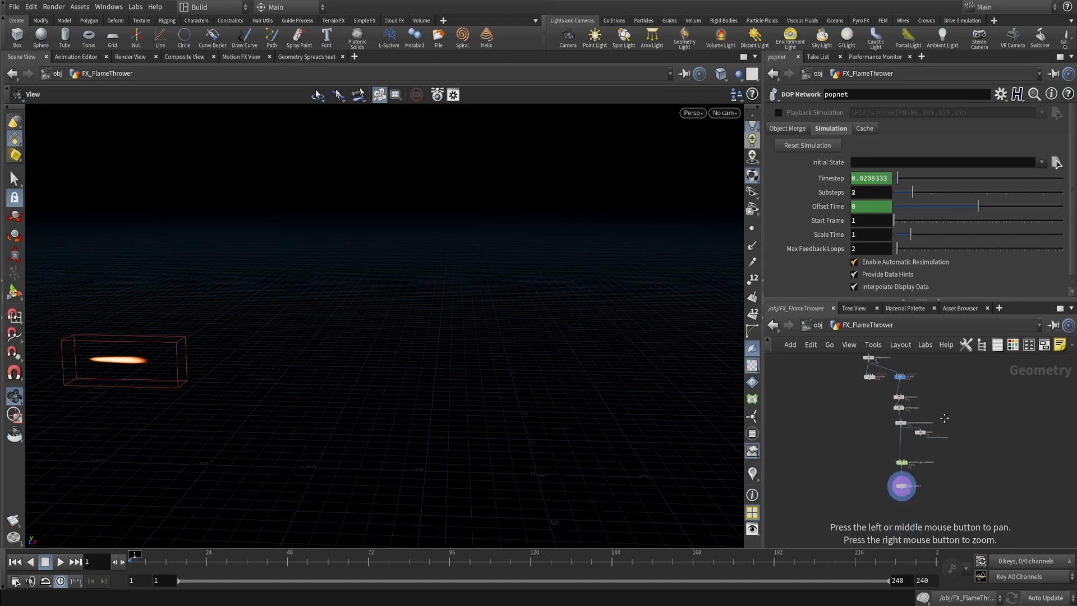
scroll(939, 446, up, 4)
middle_drag(914, 469, 933, 431)
middle_drag(955, 384, 952, 433)
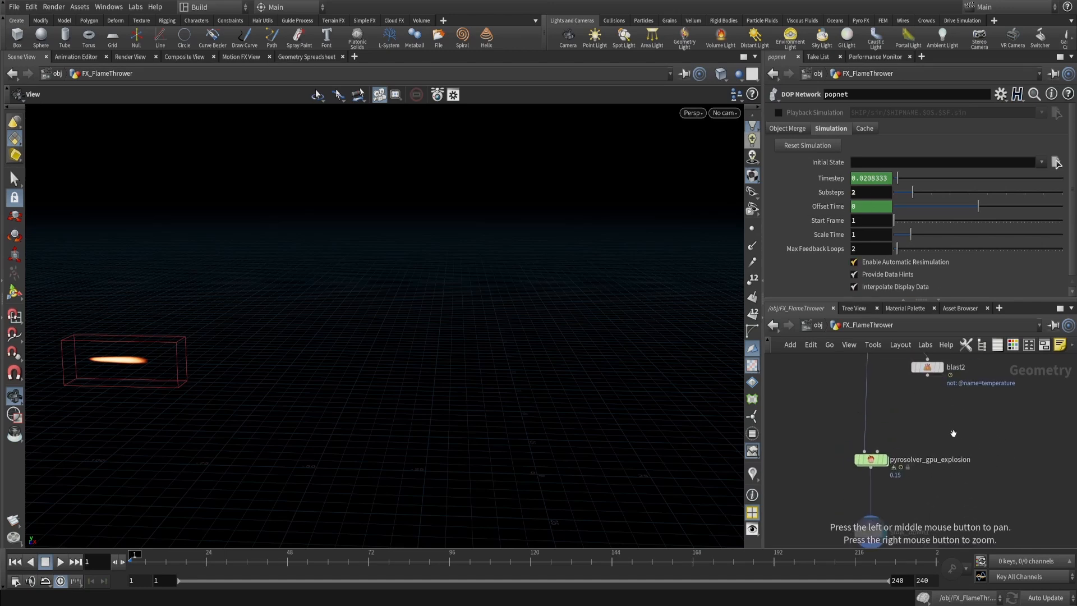
double_click(869, 459)
middle_drag(972, 458, 933, 501)
drag(924, 456, 981, 436)
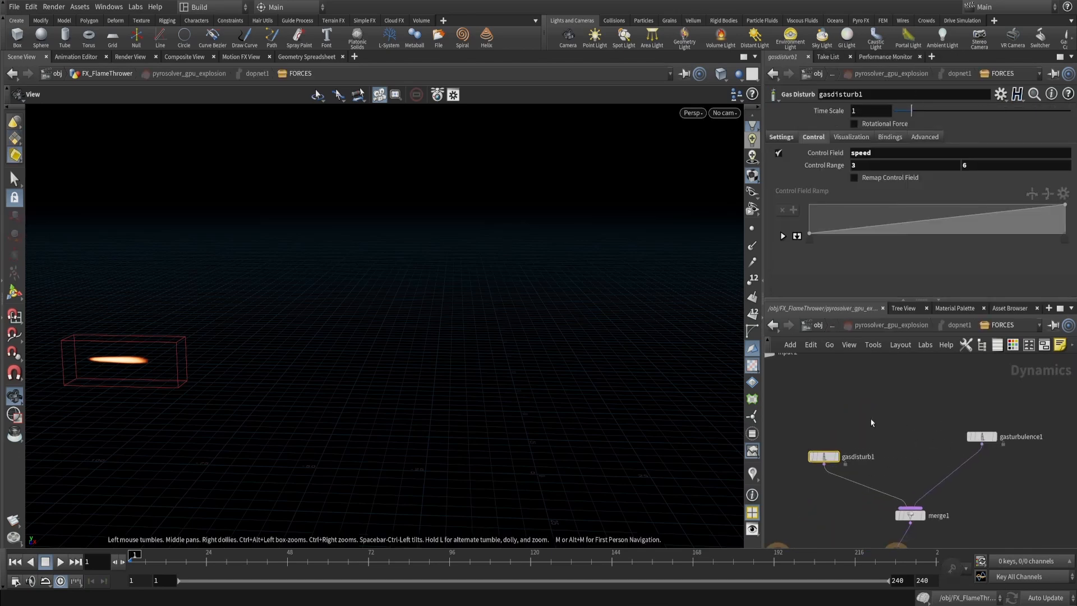
click(781, 137)
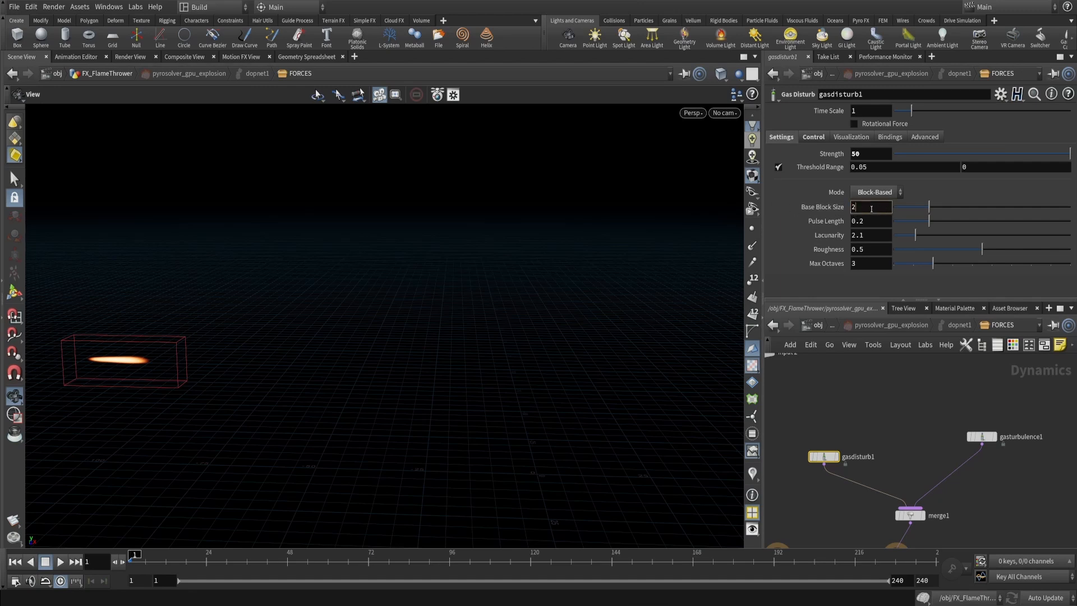
key(Return)
Set the Noise Type of the Gas Turbulence node in the FORCES network to Analytic Simplex Noise
middle_drag(905, 392, 849, 394)
drag(860, 374, 930, 454)
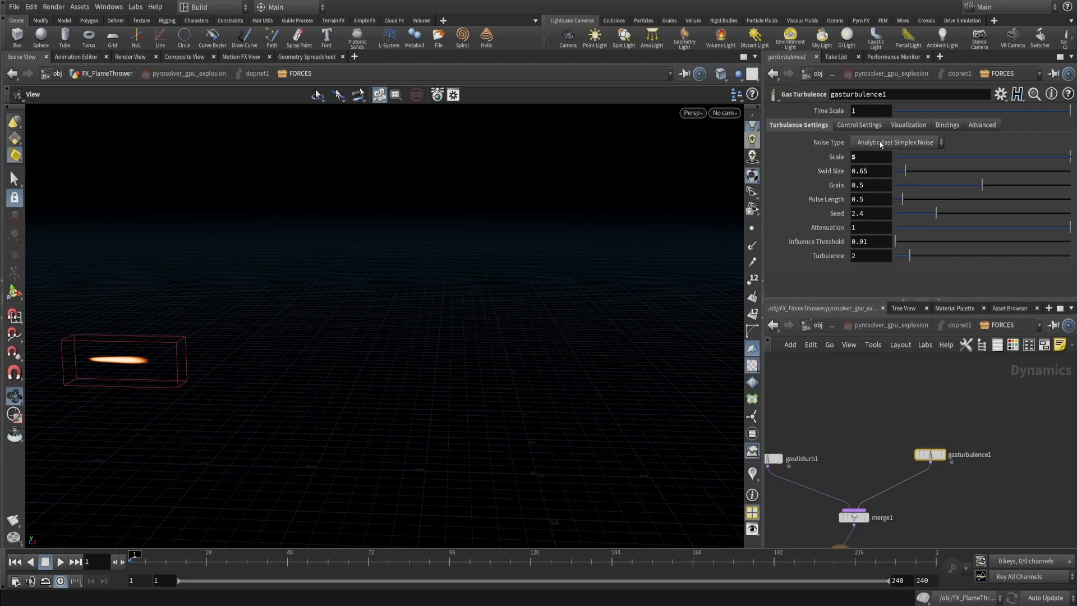
click(894, 141)
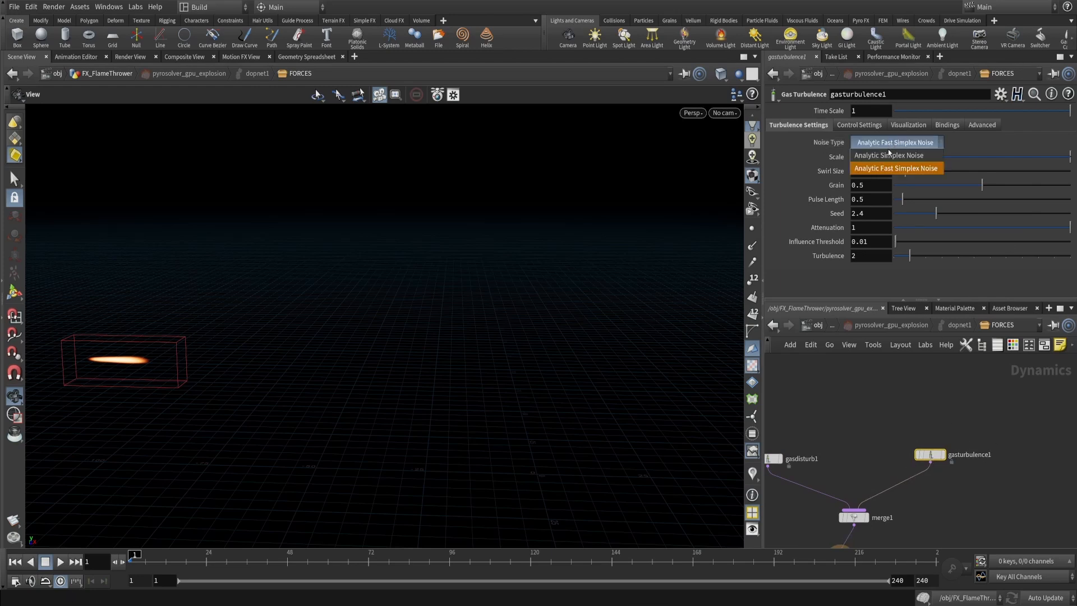
click(878, 157)
Return to the FX_FlameThrower geometry network and set the pyro solver's Voxel Size to 0.1
key(u)
key(u)
key(u)
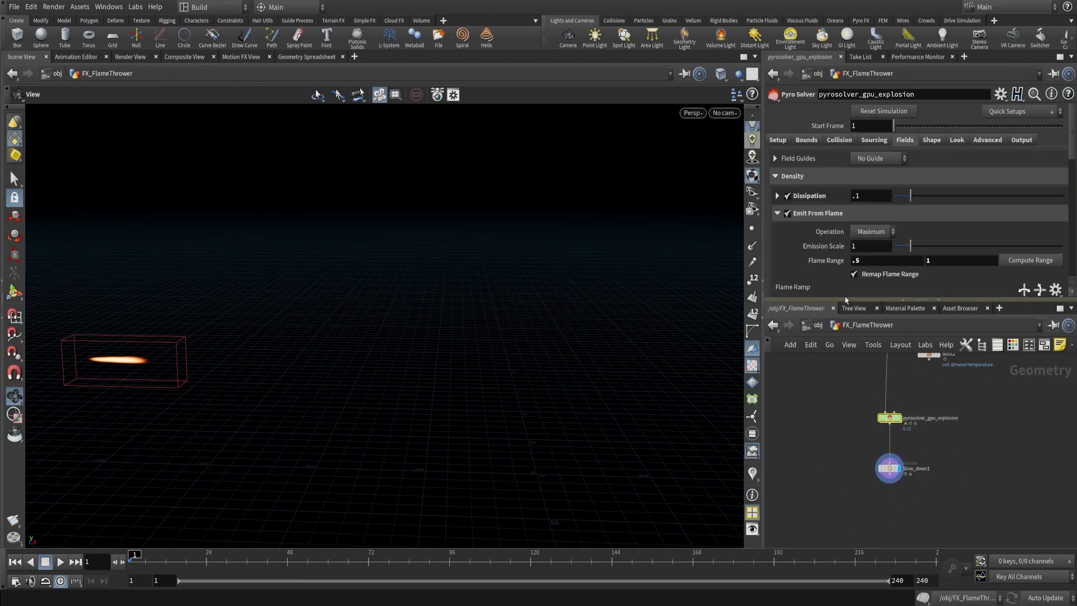
click(778, 140)
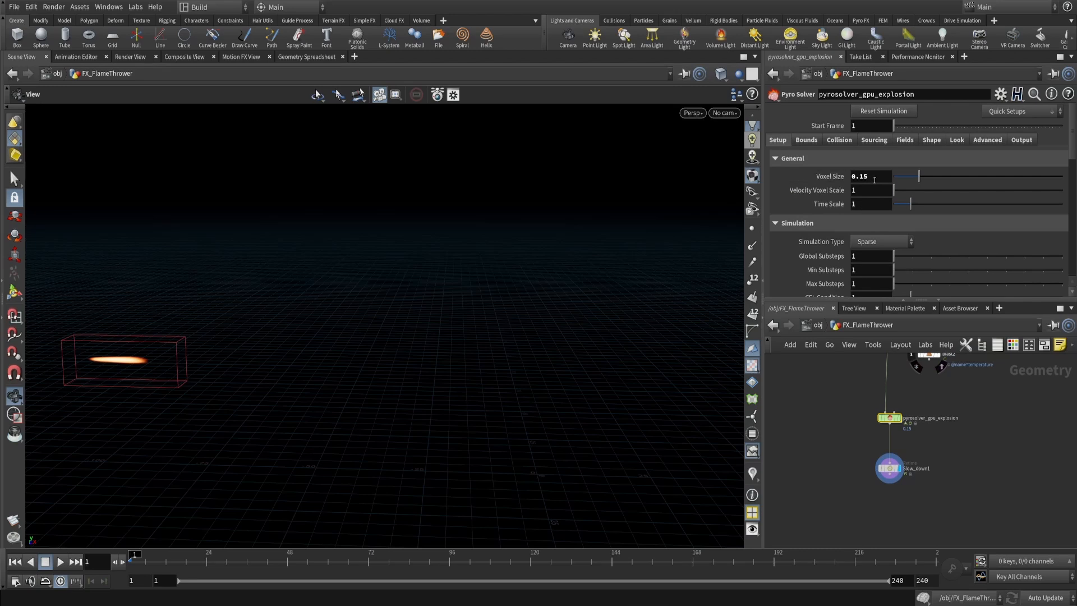
click(873, 178)
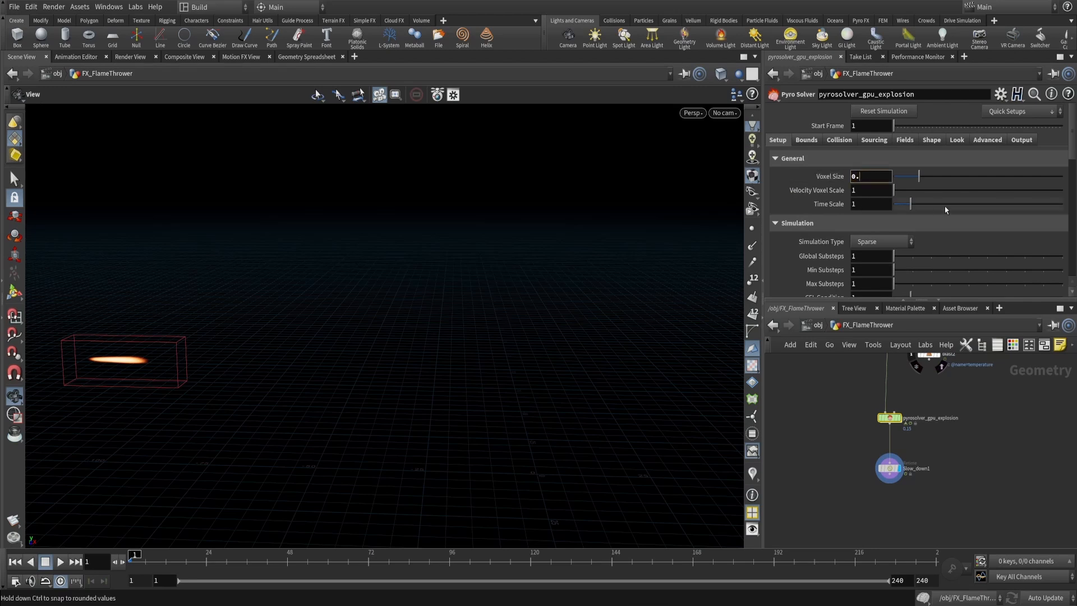
key(Return)
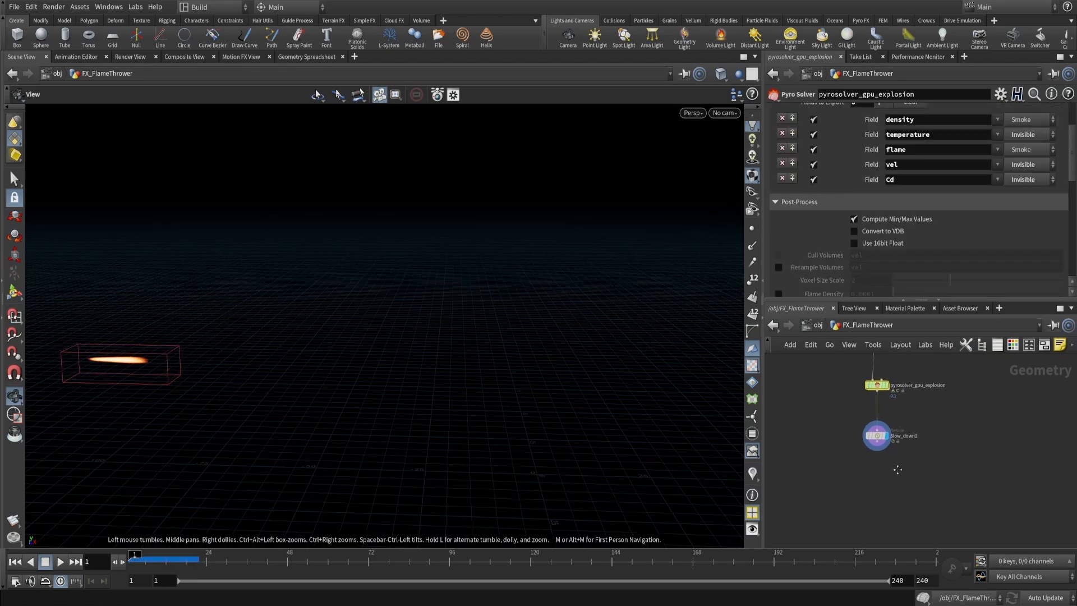
Add a File Cache node and connect it below the Slow_down1 retime node
key(Tab)
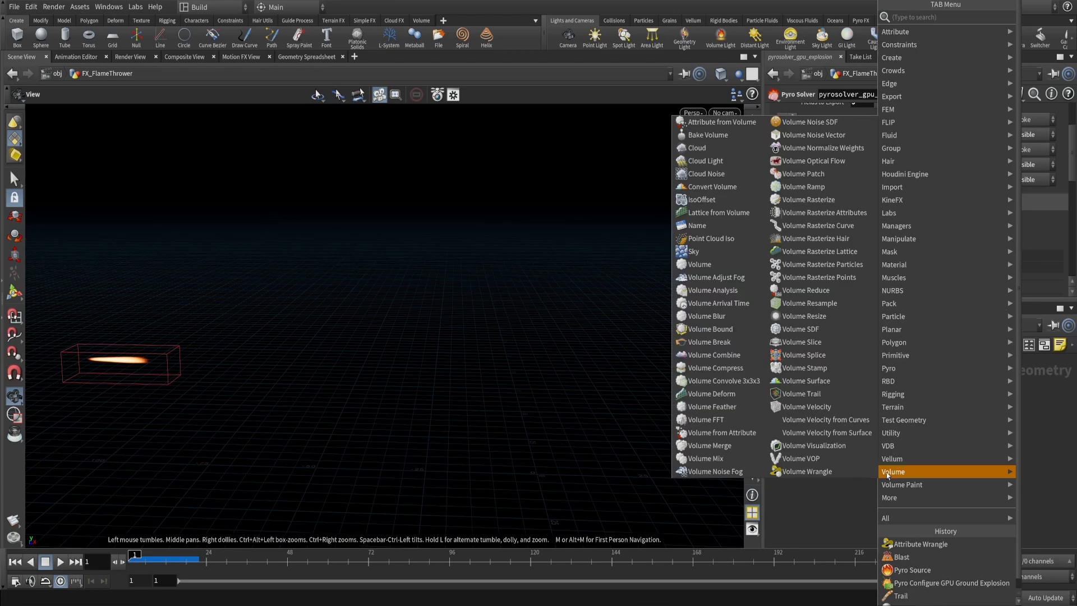
text(file ca)
key(Return)
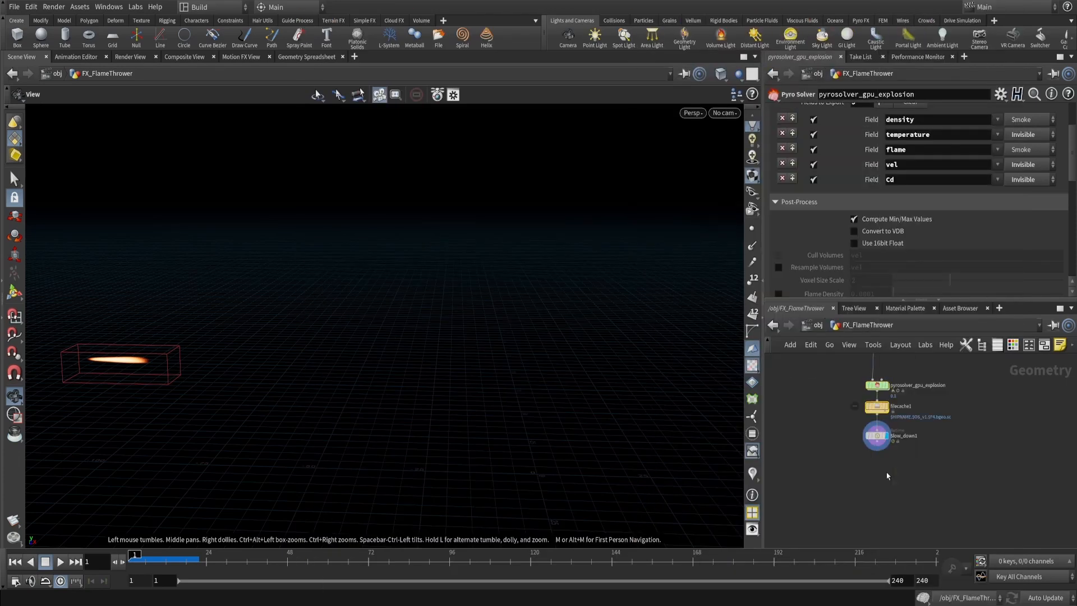
key(ctrl+x)
key(ctrl+v)
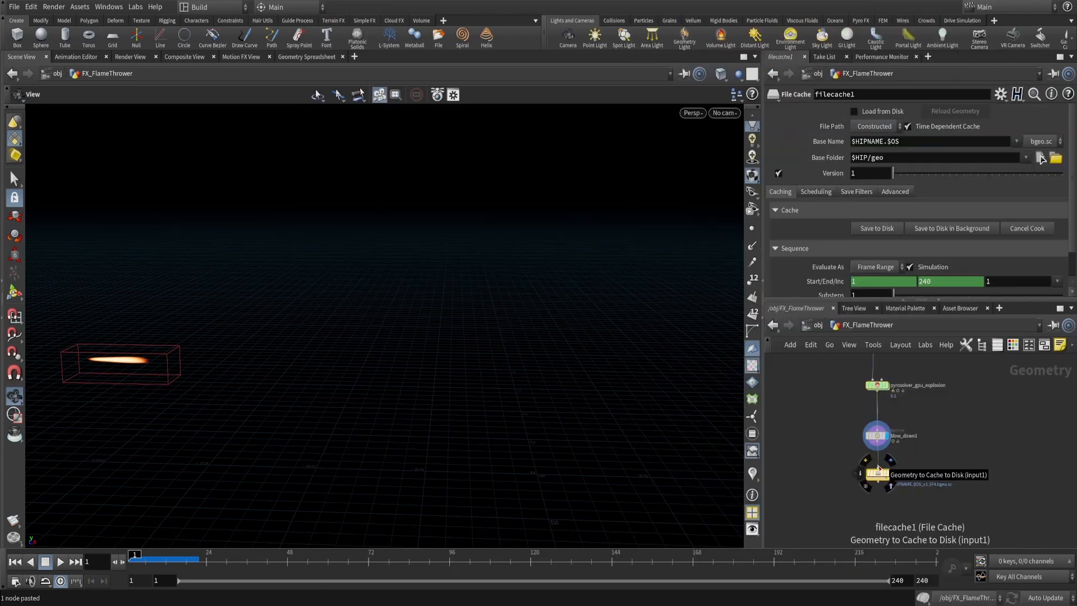
Rename the Retime node as Slow_up
scroll(924, 439, up, 5)
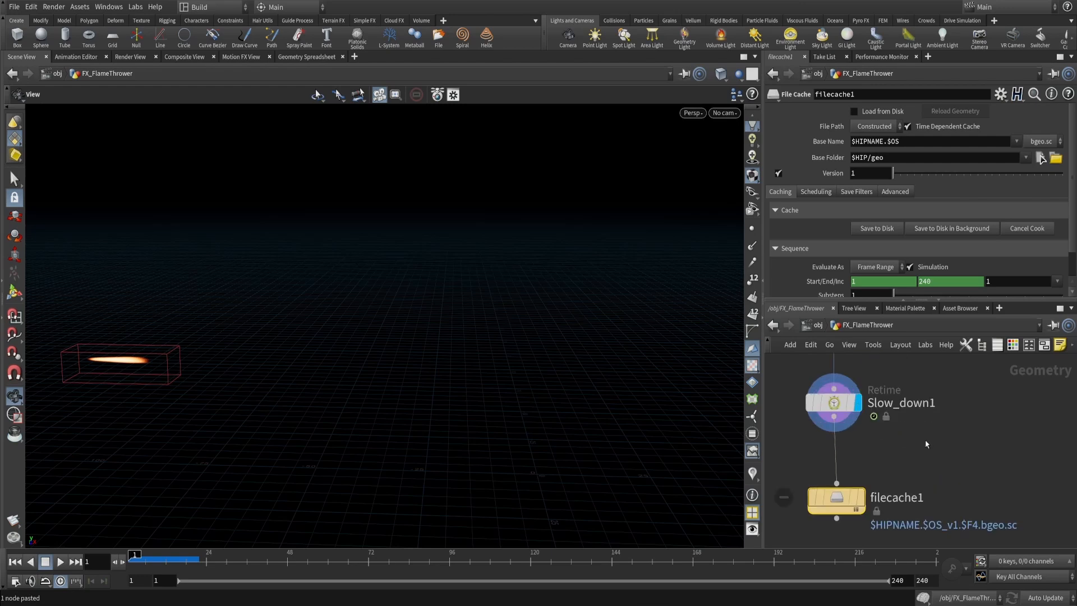
click(912, 408)
double_click(914, 404)
text(d)
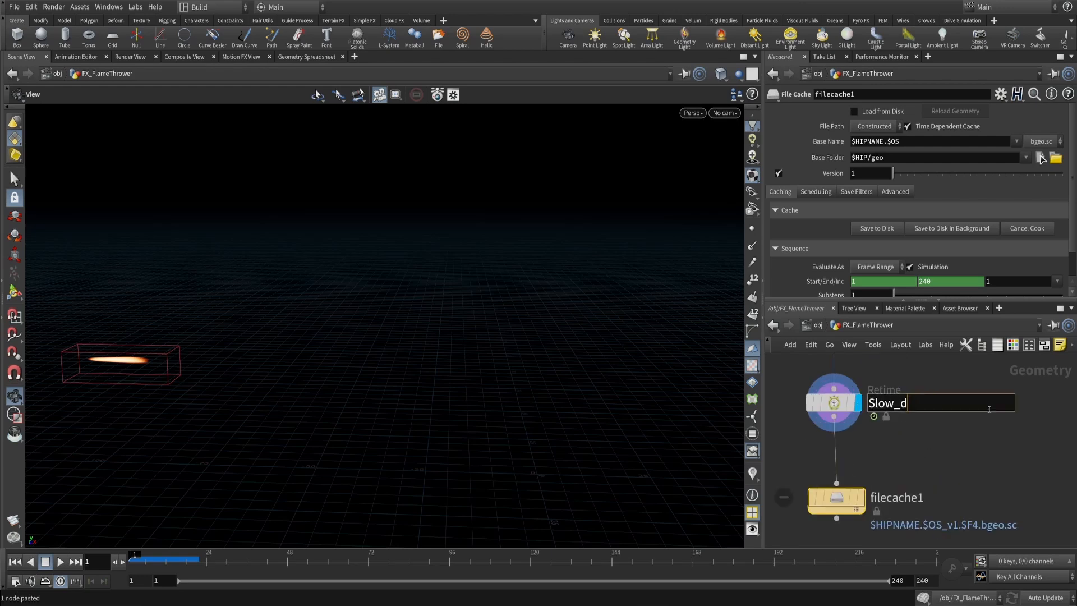
text(p)
key(Return)
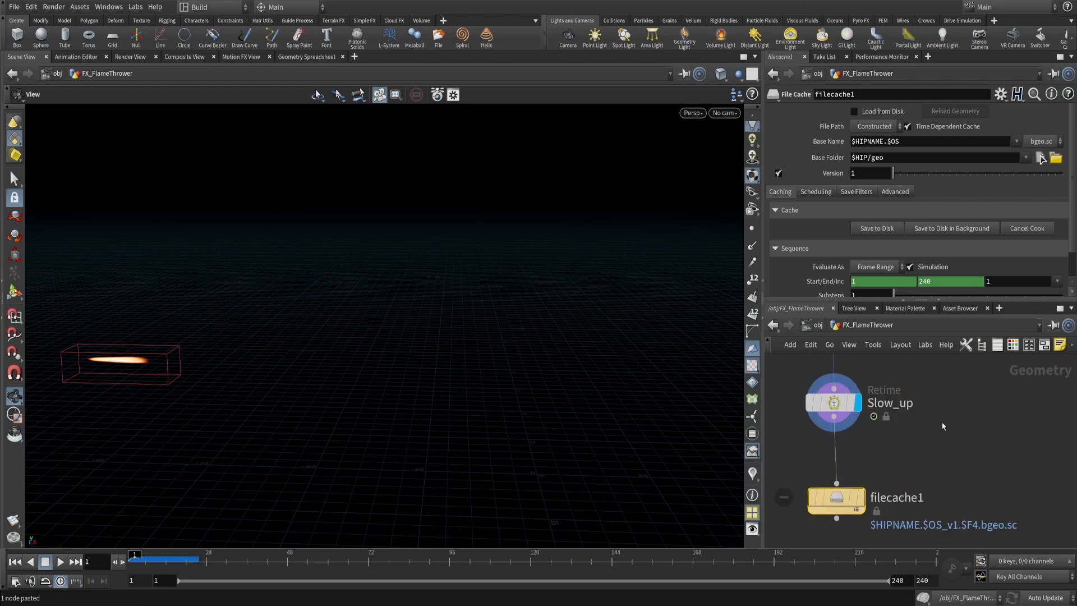
Set the File Cache's path mode to Explicit and its geometry file to $HIP/cache/FlameThrower.$F4.bgeo.sc
click(875, 126)
click(869, 147)
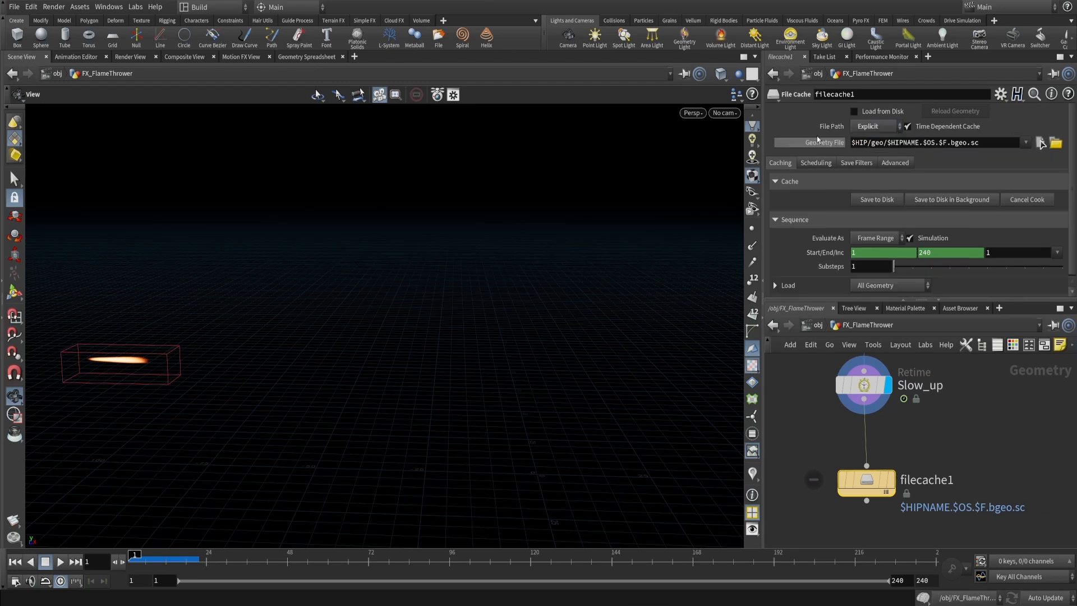
drag(948, 300, 948, 366)
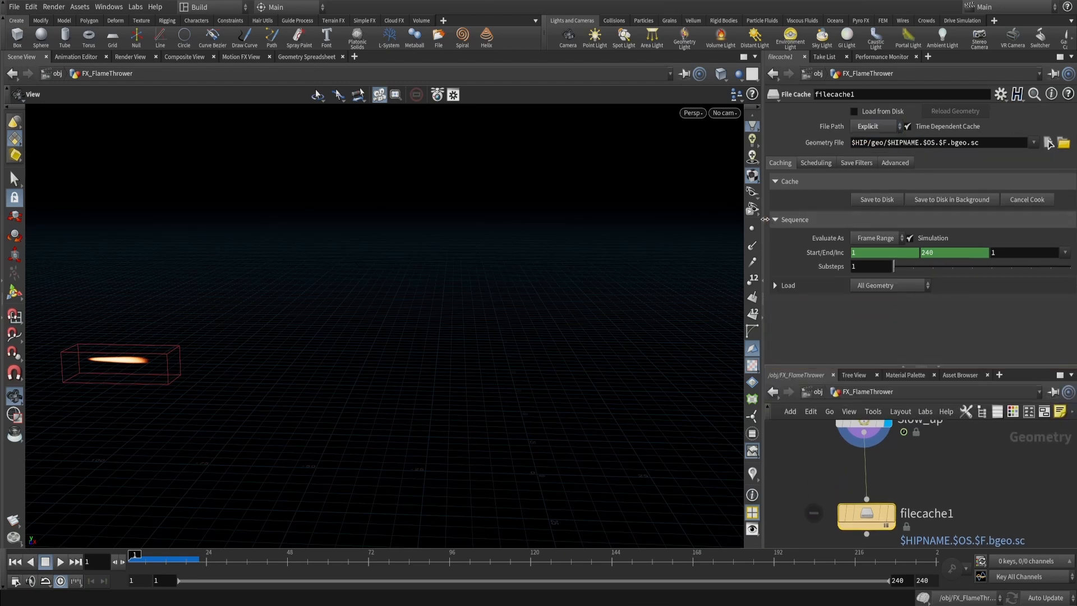
drag(764, 219, 724, 219)
click(1048, 143)
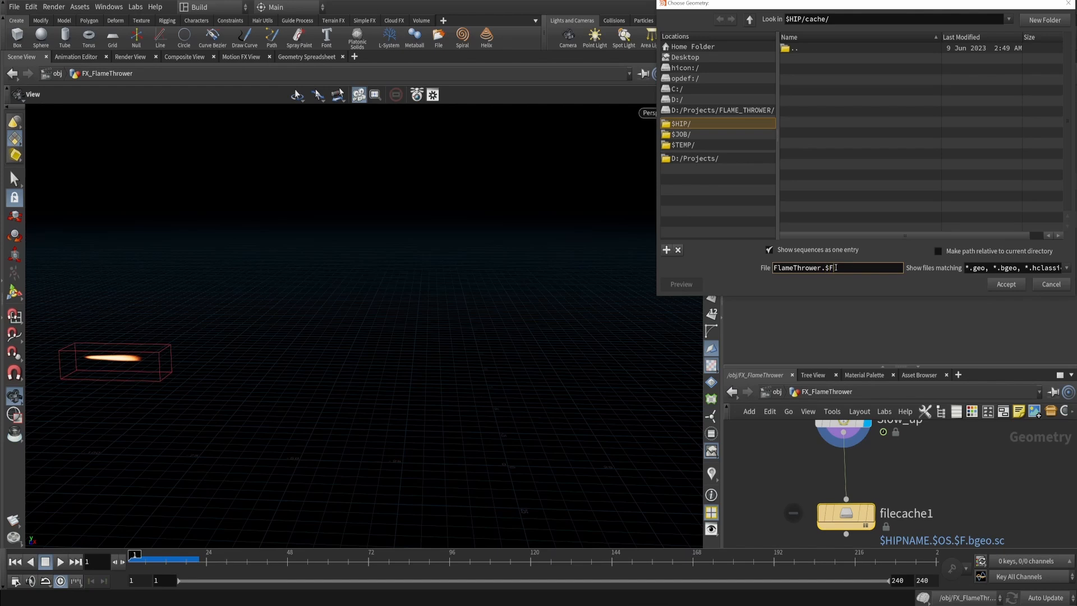
key(Return)
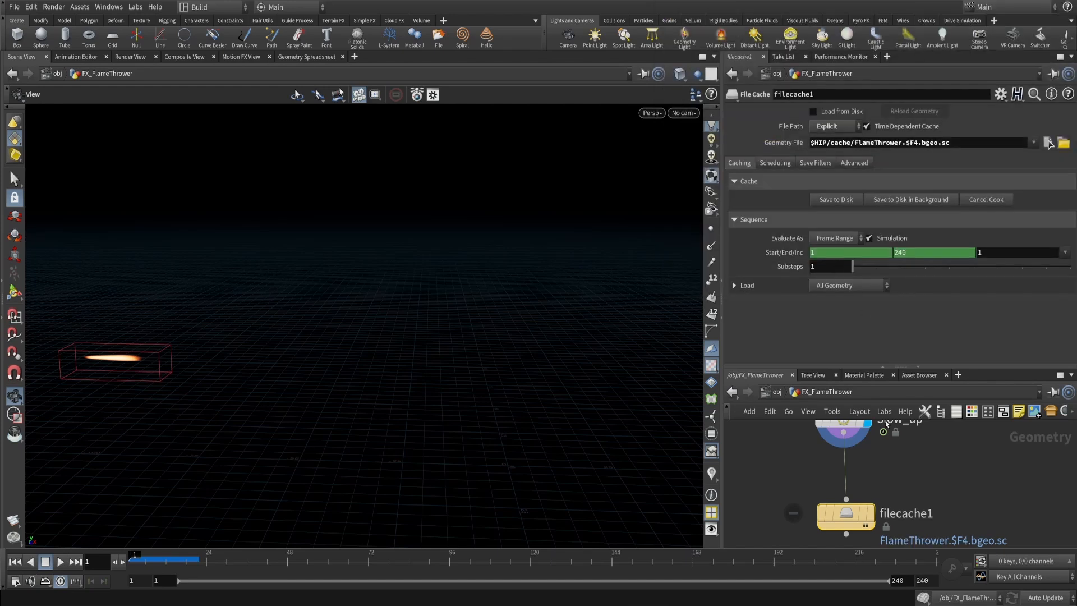
Align the File Cache node beneath Slow_up and save the simulation cache to disk
middle_drag(906, 481, 913, 468)
drag(862, 507, 852, 529)
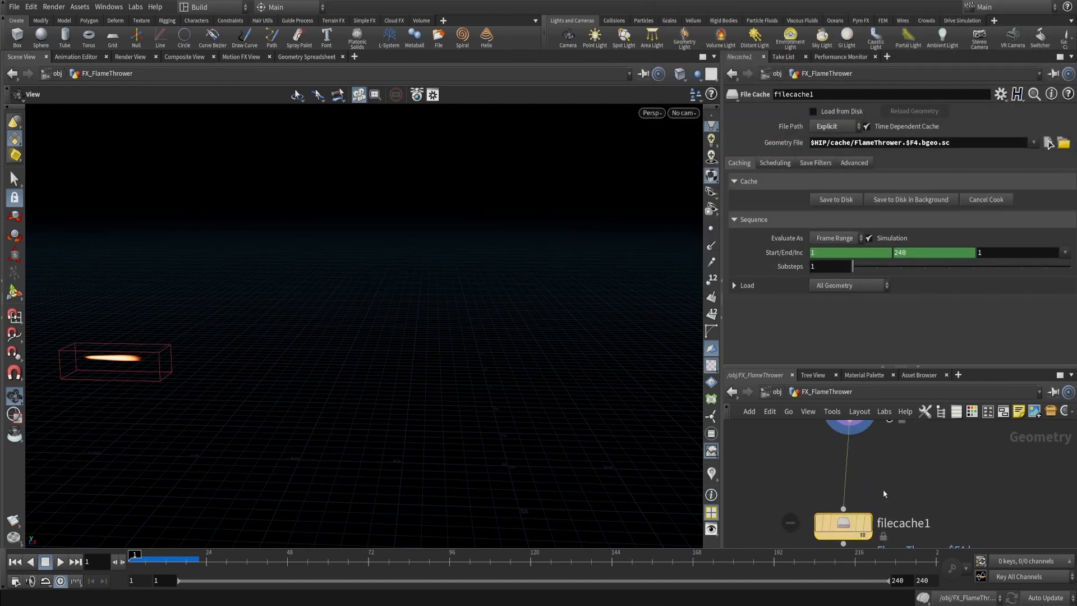
scroll(885, 506, down, 3)
mouse_move(904, 469)
middle_down()
mouse_move(884, 507)
mouse_move(885, 480)
middle_up()
scroll(886, 507, down, 1)
drag(849, 511, 854, 511)
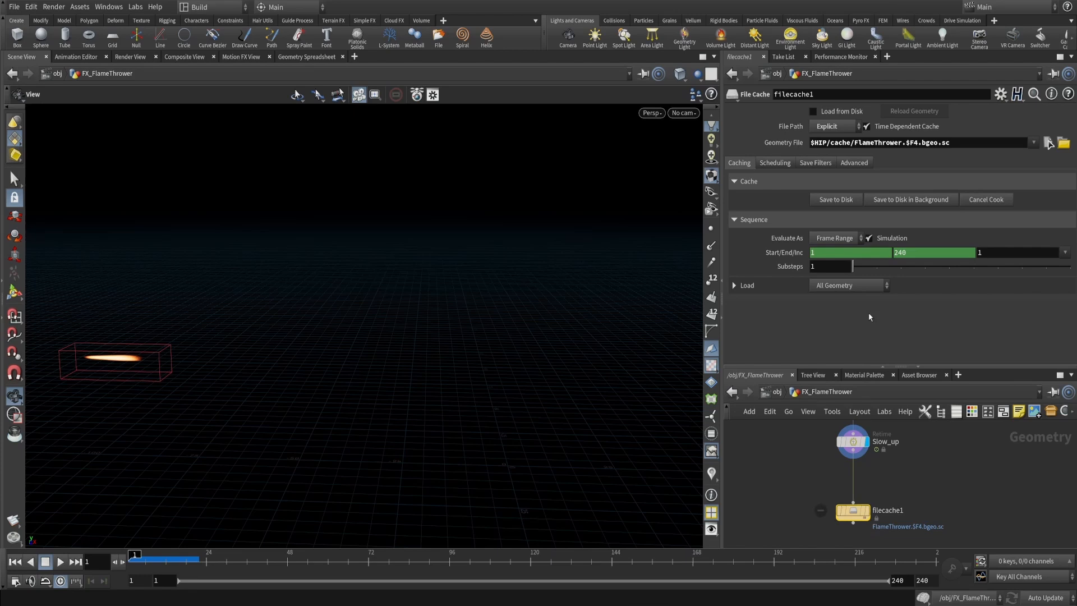
click(831, 203)
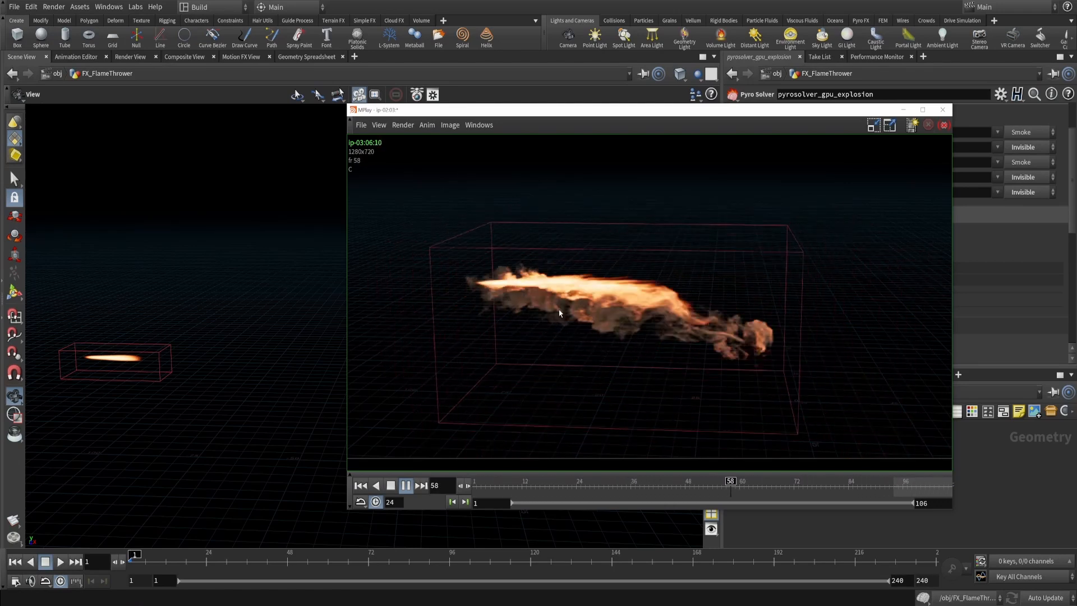
Stop the flame flipbook in MPlay, scrub through its frames, and minimize the player
click(391, 485)
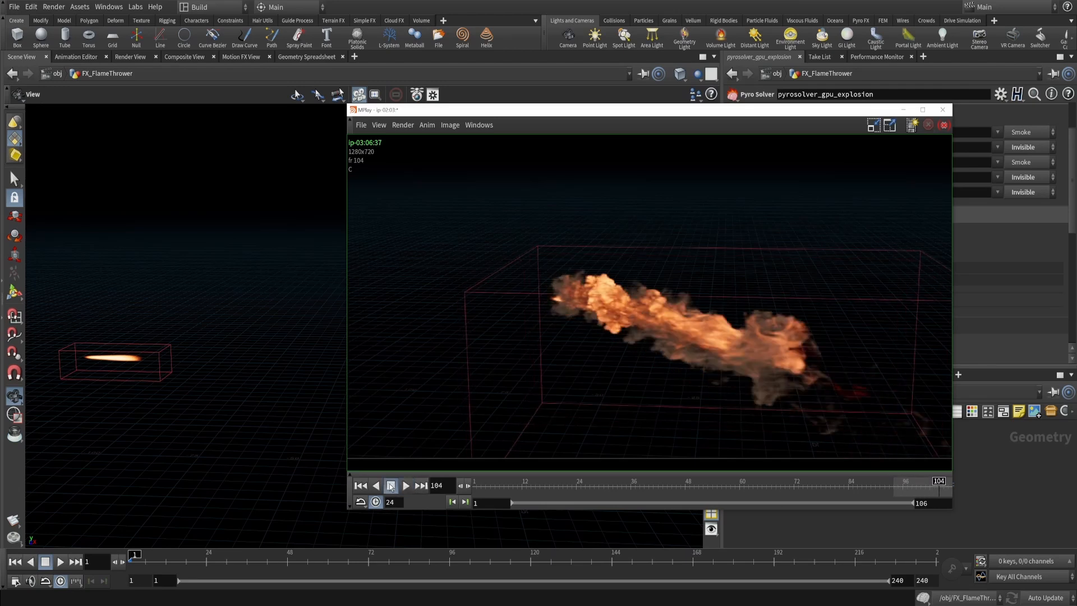
mouse_move(543, 480)
mouse_down()
mouse_move(533, 482)
mouse_move(833, 481)
mouse_move(748, 470)
mouse_move(669, 439)
mouse_up()
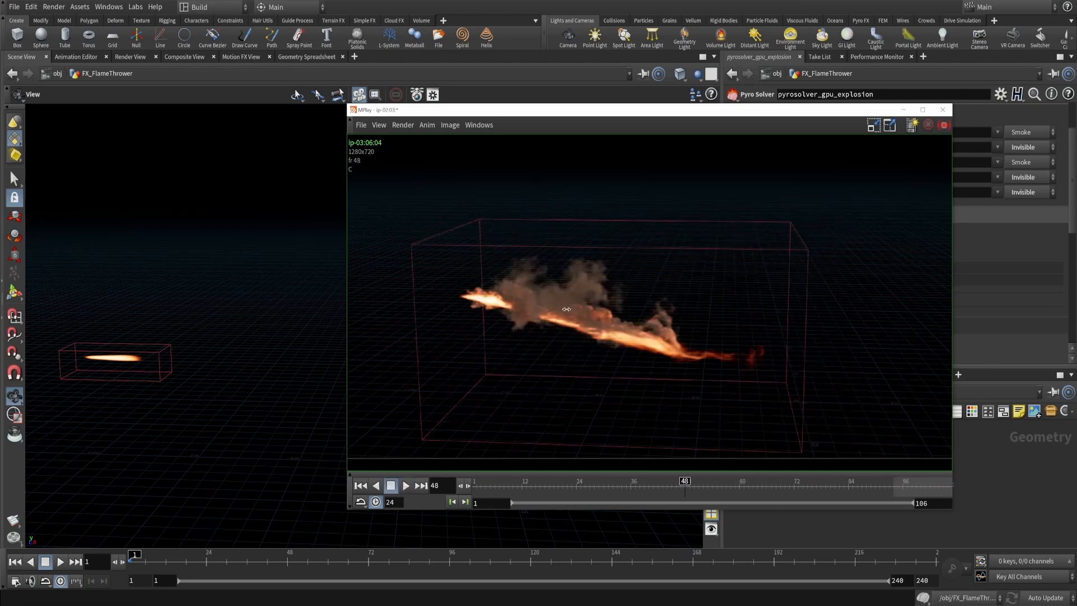
click(904, 110)
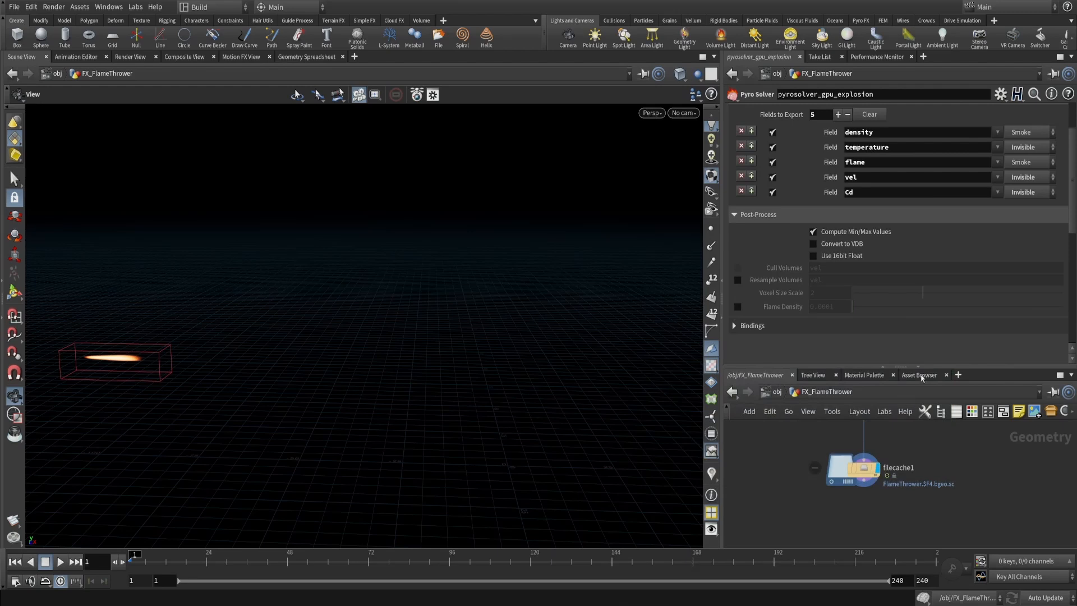
Show the pyro solver's sourcing settings and select the target field name divergence in Source 4
drag(969, 367, 961, 312)
middle_drag(944, 422, 933, 505)
drag(899, 430, 828, 385)
drag(1004, 307, 1004, 326)
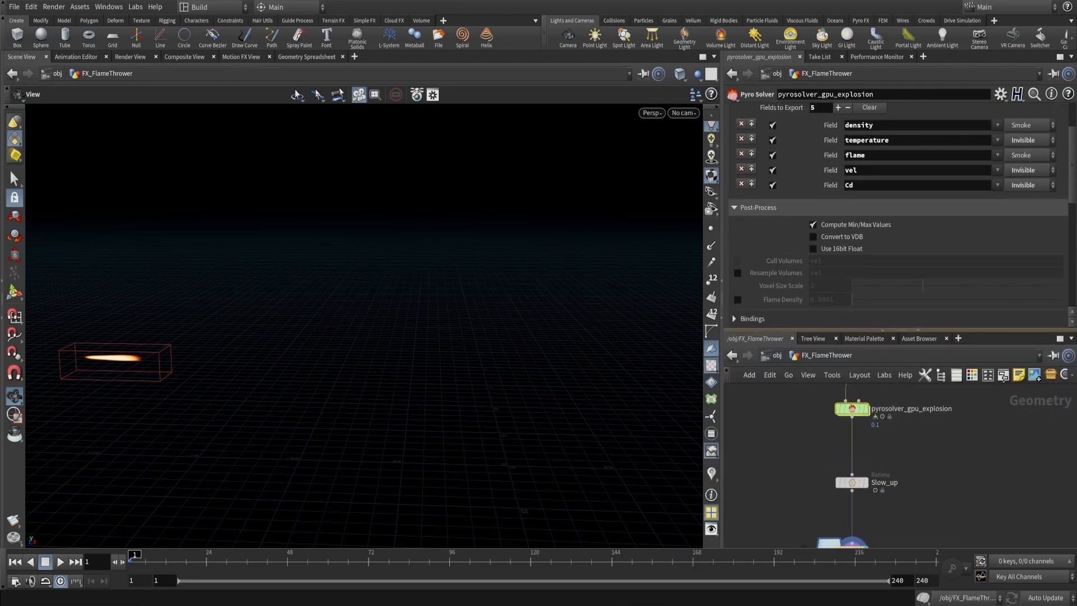
drag(1003, 378, 1004, 439)
scroll(888, 230, up, 2)
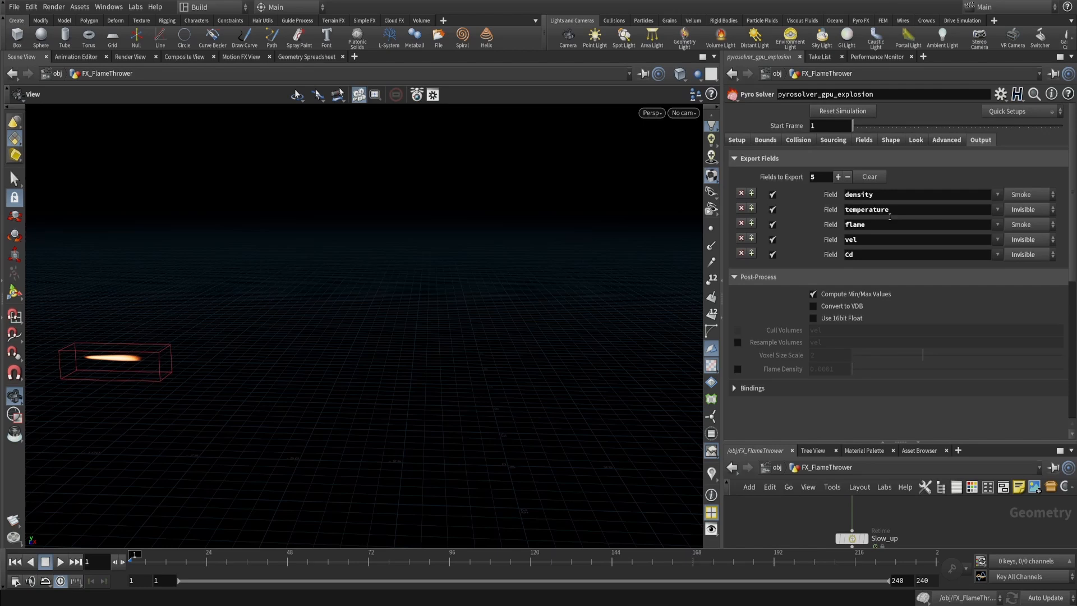
click(864, 144)
click(832, 142)
scroll(815, 252, down, 6)
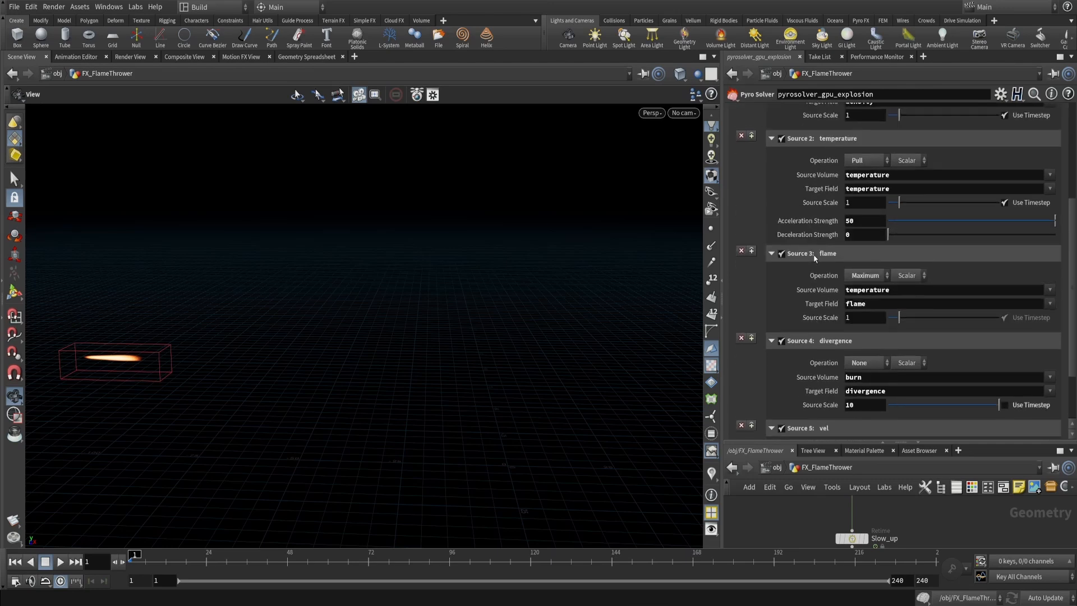
double_click(919, 312)
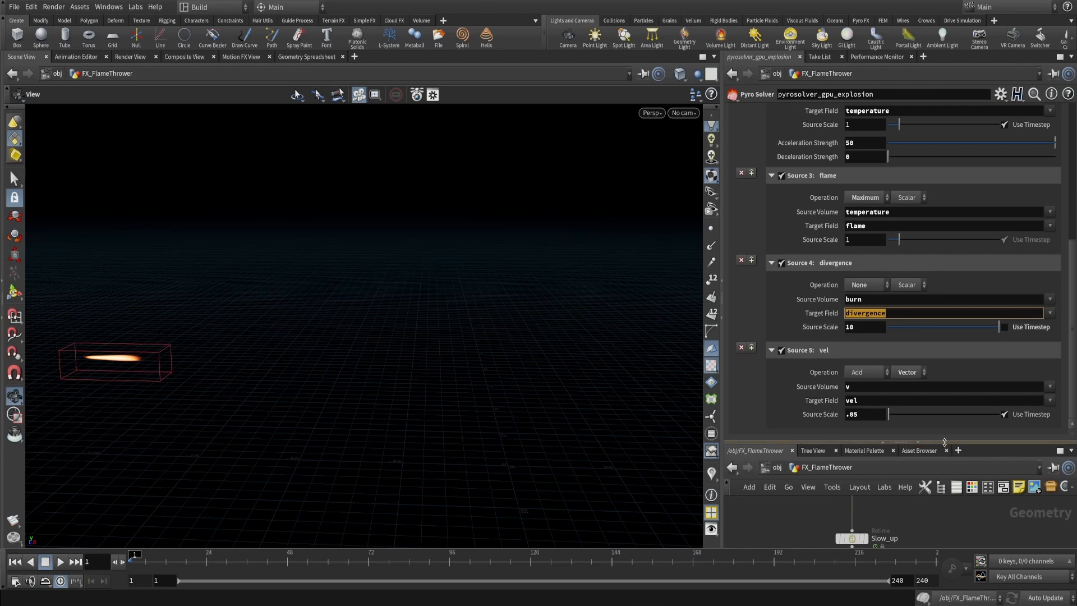
Add a Custom attribute entry above the Temperature attribute on the pyrosource1 node
drag(921, 442, 926, 308)
scroll(926, 477, down, 5)
scroll(908, 415, up, 4)
scroll(905, 416, up, 2)
middle_drag(905, 416, 909, 489)
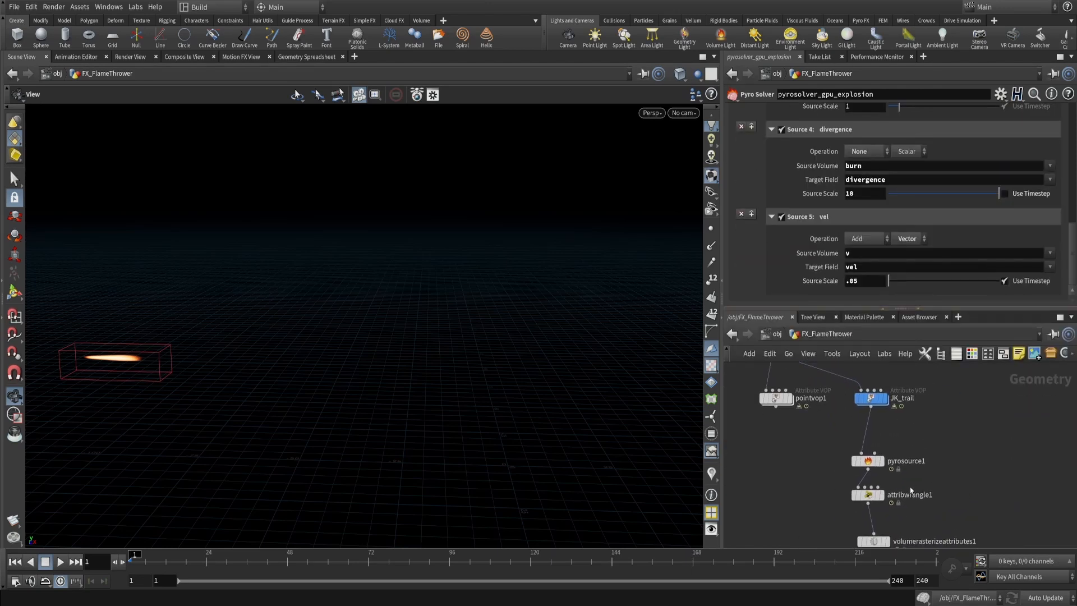
drag(915, 477, 822, 420)
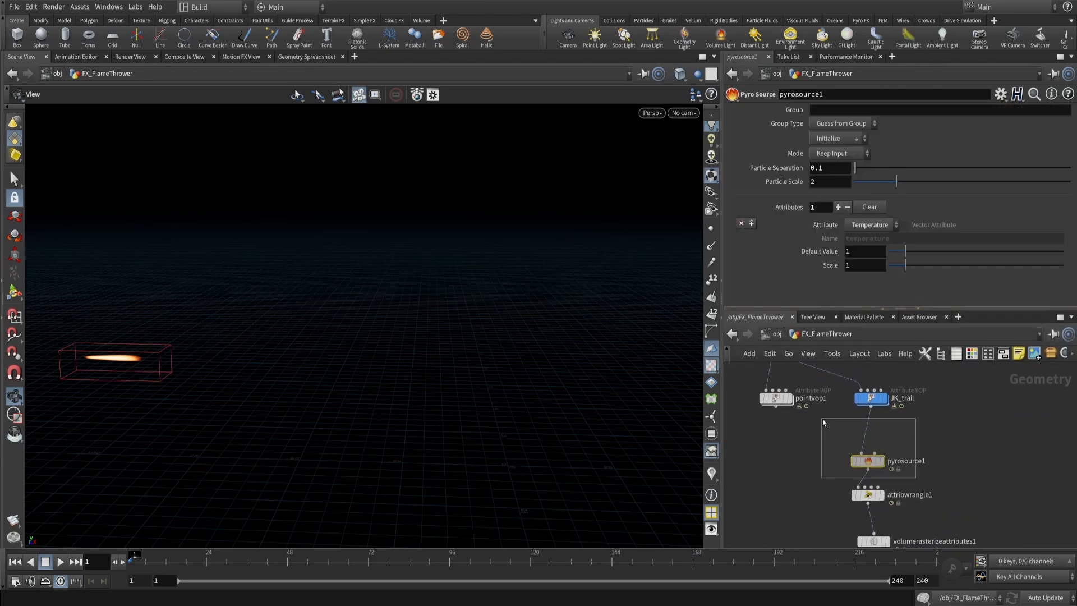
click(751, 224)
click(879, 224)
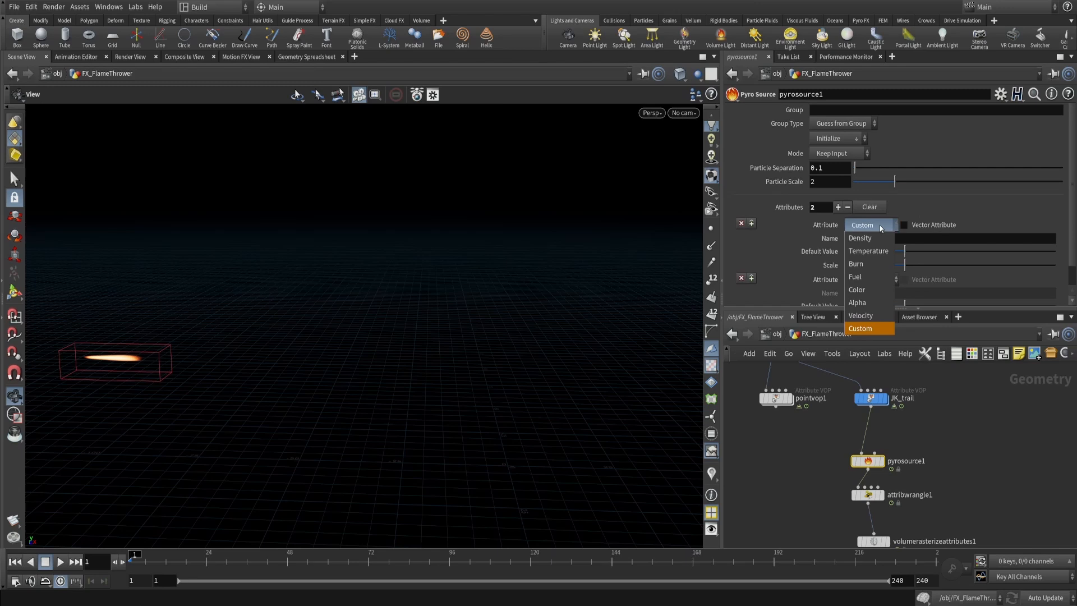
key(Escape)
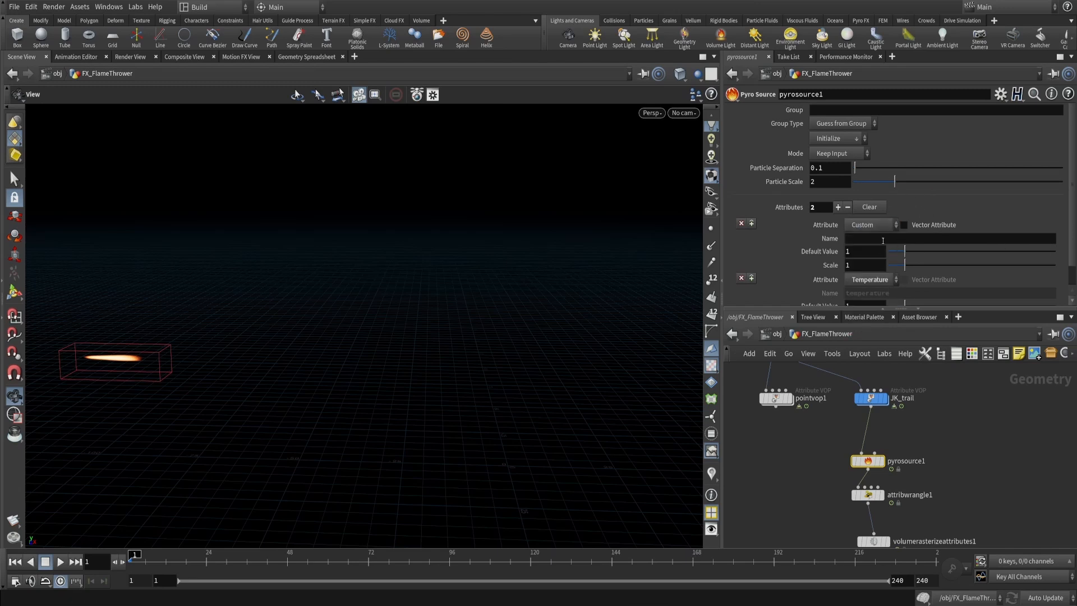
Name the new Pyro Source attribute divergence and set its Scale to 0.75
click(882, 239)
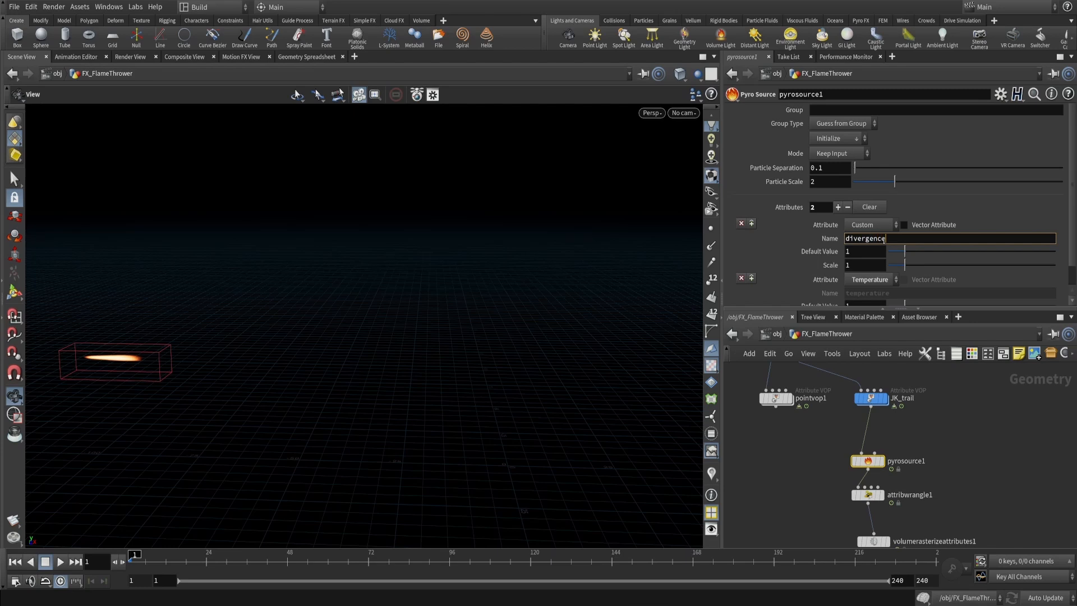
key(Return)
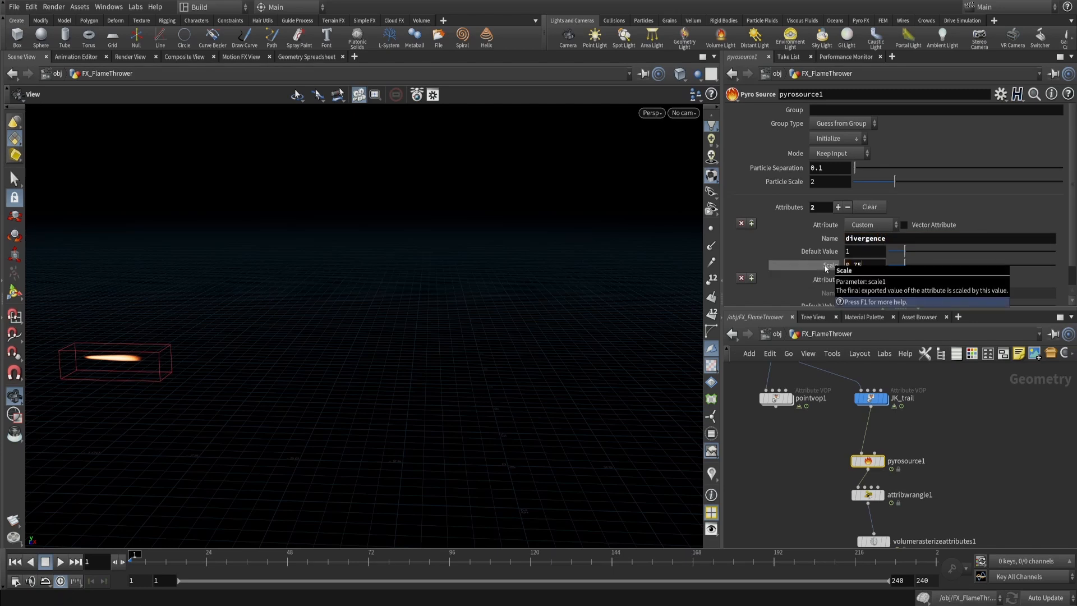
key(Return)
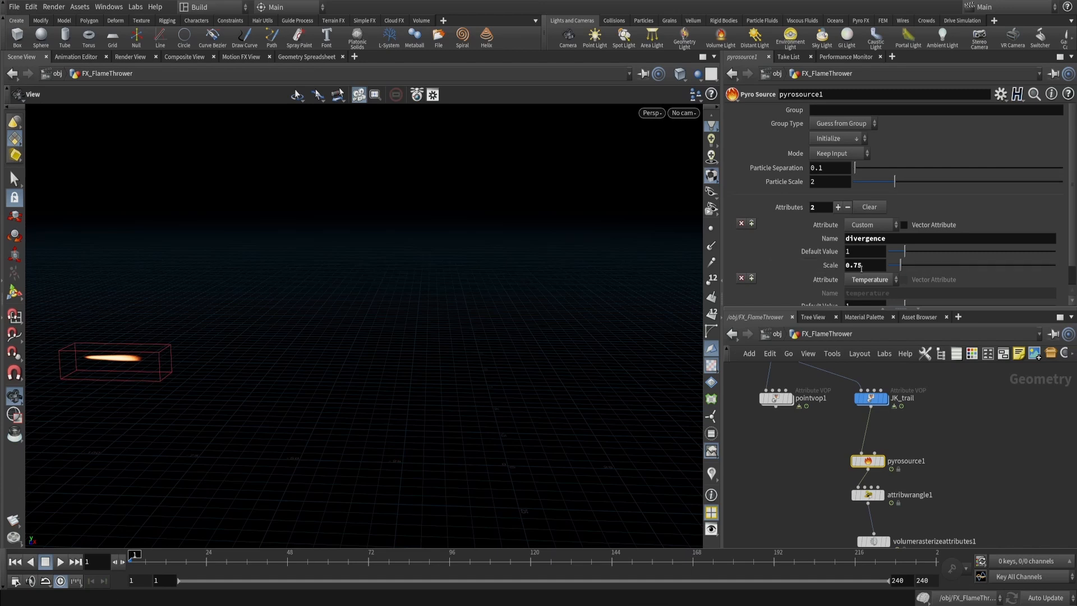
scroll(1069, 226, down, 1)
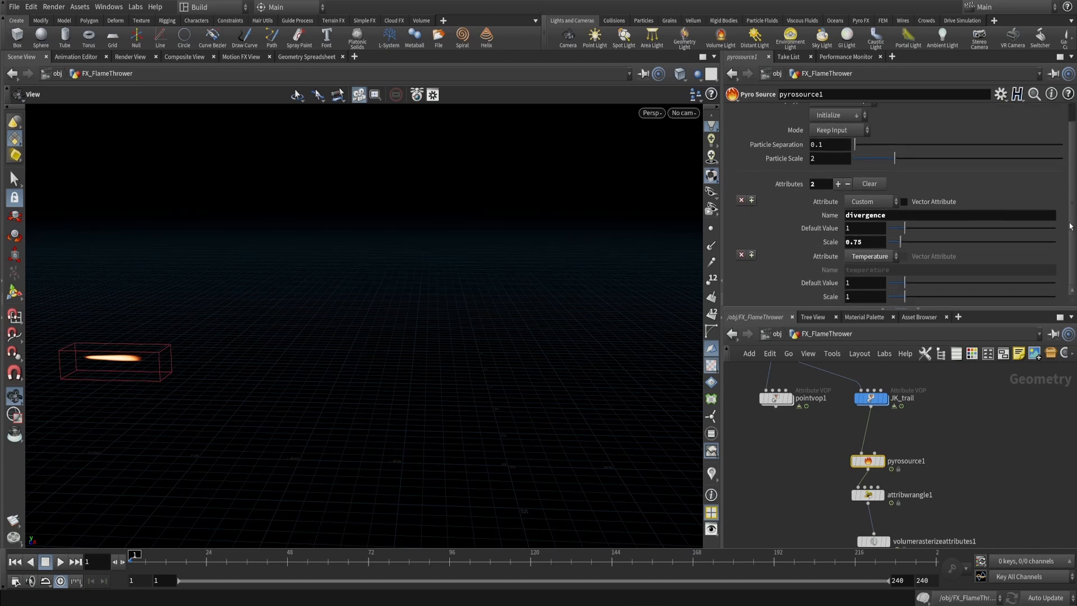
middle_drag(1004, 482, 1013, 401)
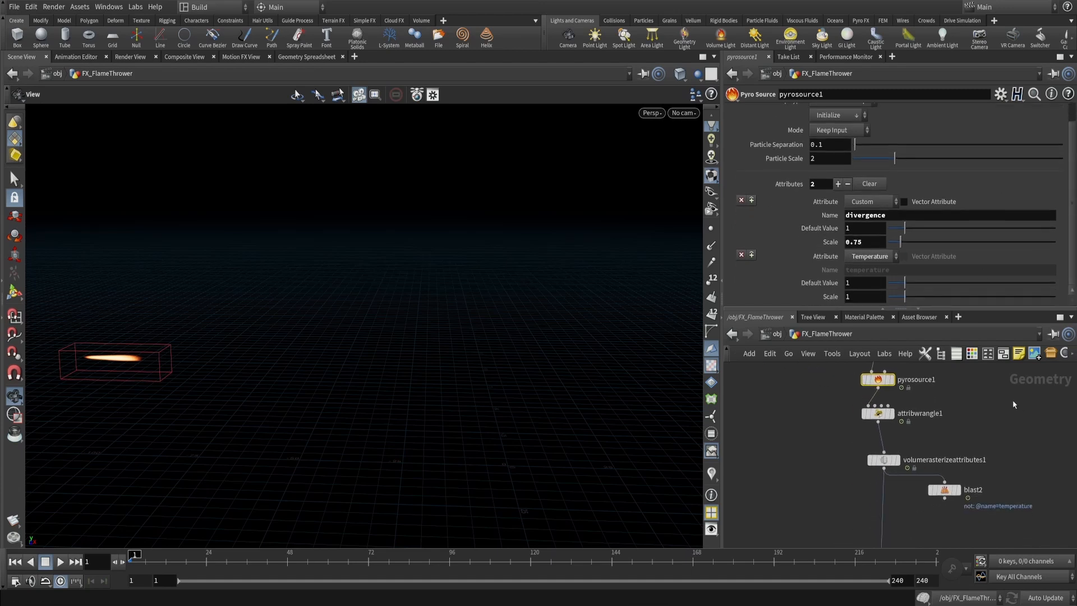
Add divergence to the Attributes rasterized by the volumerasterizeattributes1 node and check the node's info for the volume
click(883, 460)
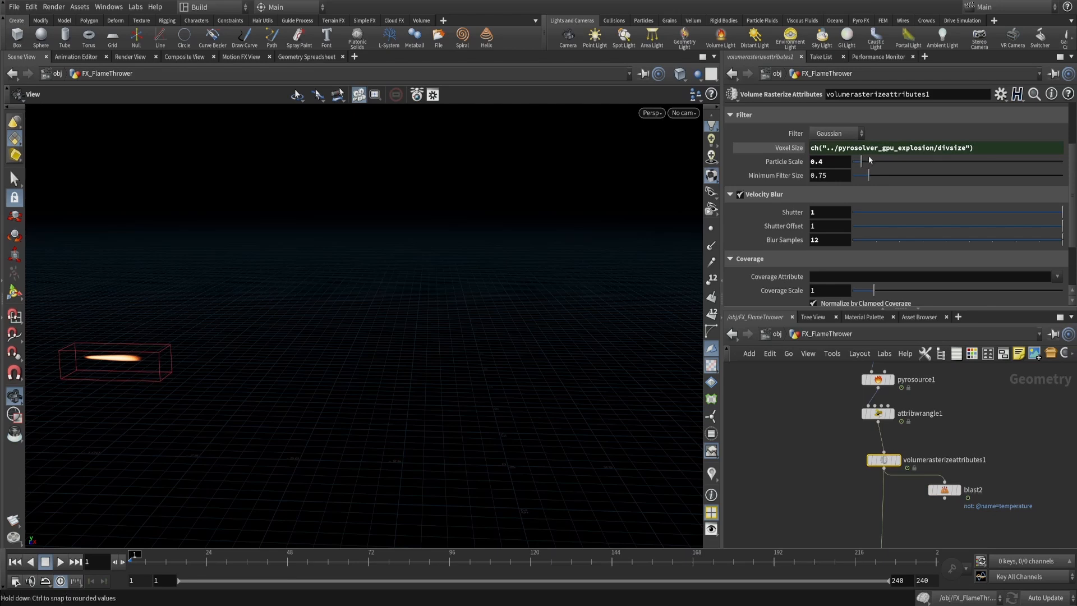
scroll(909, 162, up, 3)
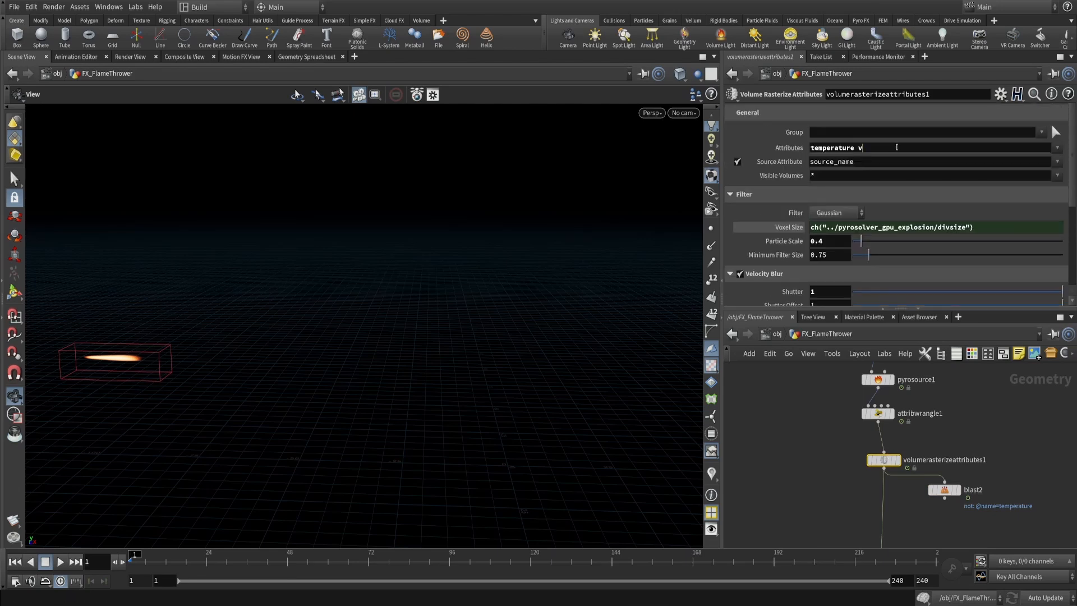
click(1056, 147)
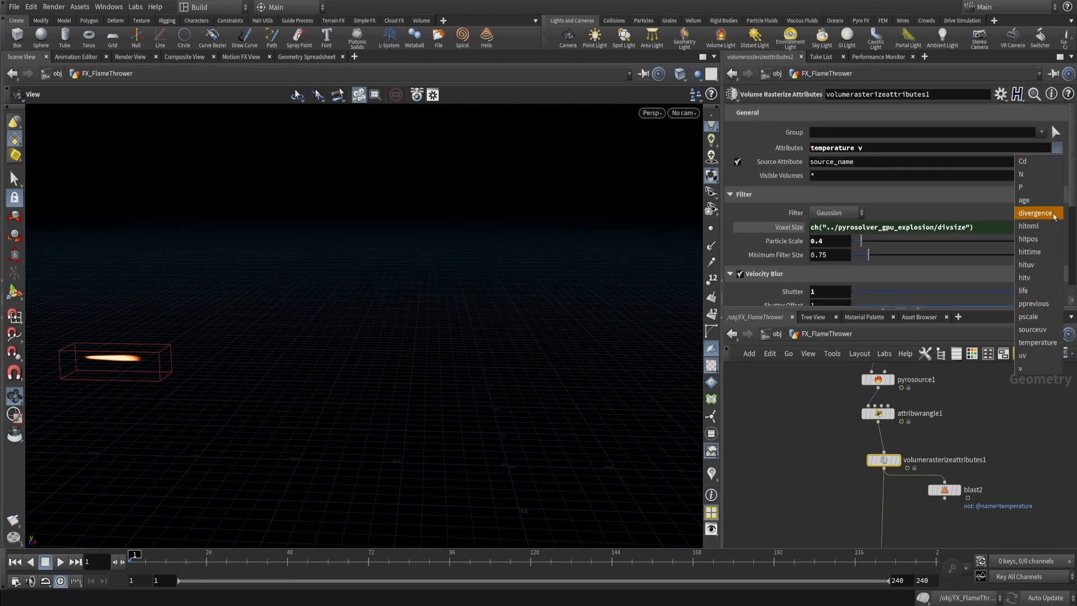
click(1035, 213)
middle_click(884, 459)
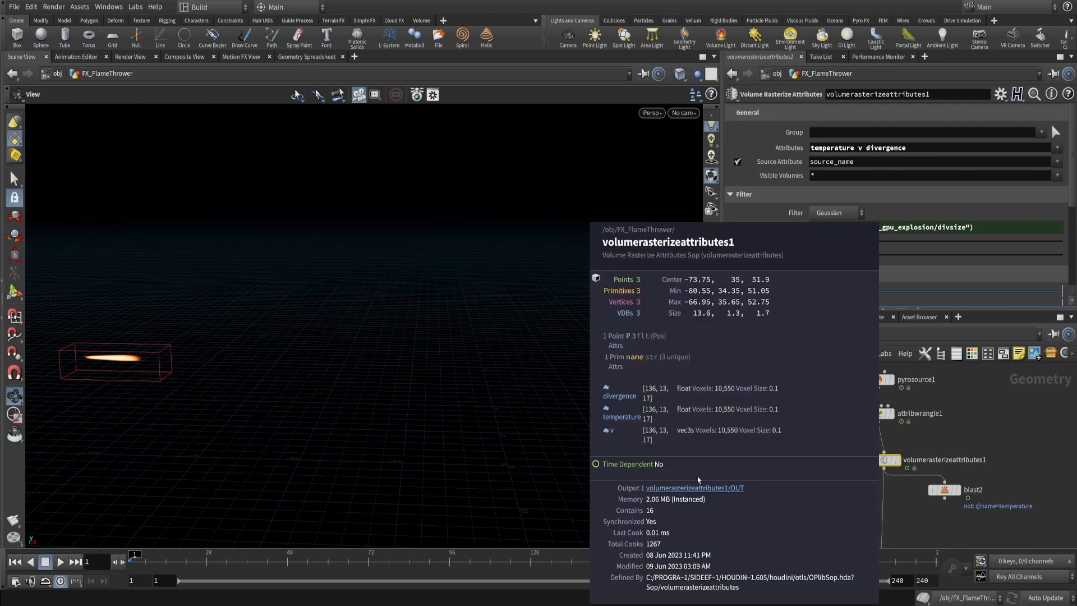
In Source 4 of pyrosolver_gpu_explosion, set the Source Volume to divergence and the Operation to Add
middle_drag(910, 494, 923, 406)
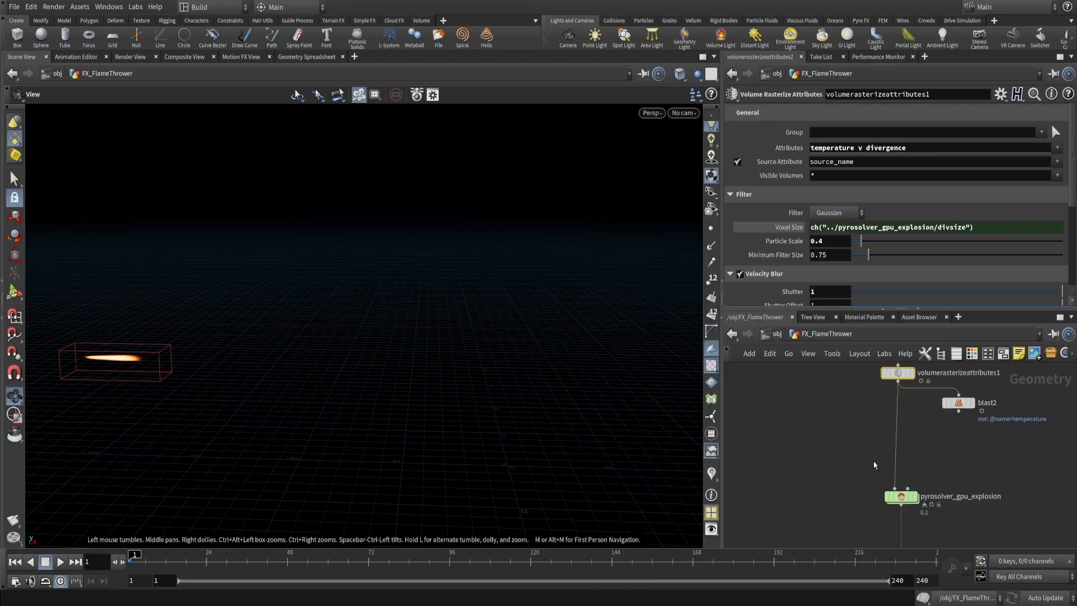
drag(845, 465, 946, 527)
middle_drag(1009, 492, 985, 481)
scroll(843, 179, up, 1)
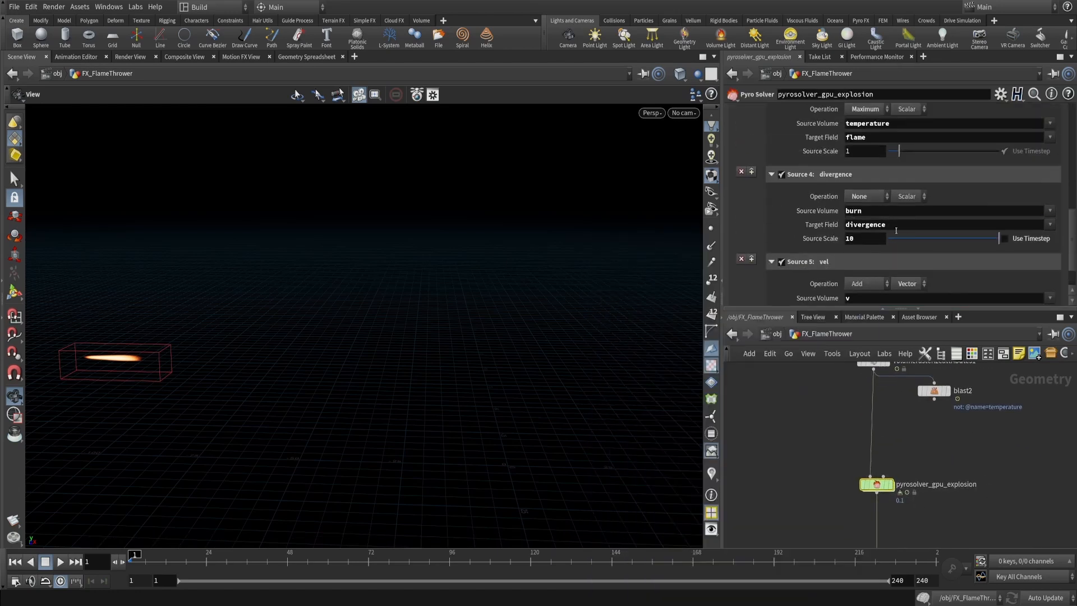
drag(892, 225, 809, 229)
drag(877, 209, 816, 212)
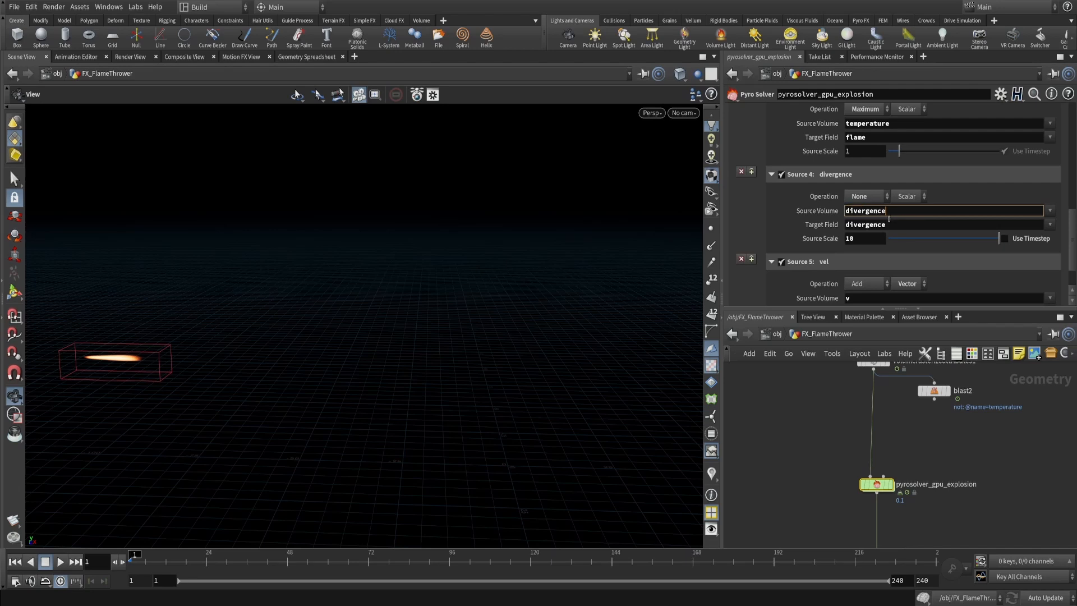
key(Return)
click(866, 196)
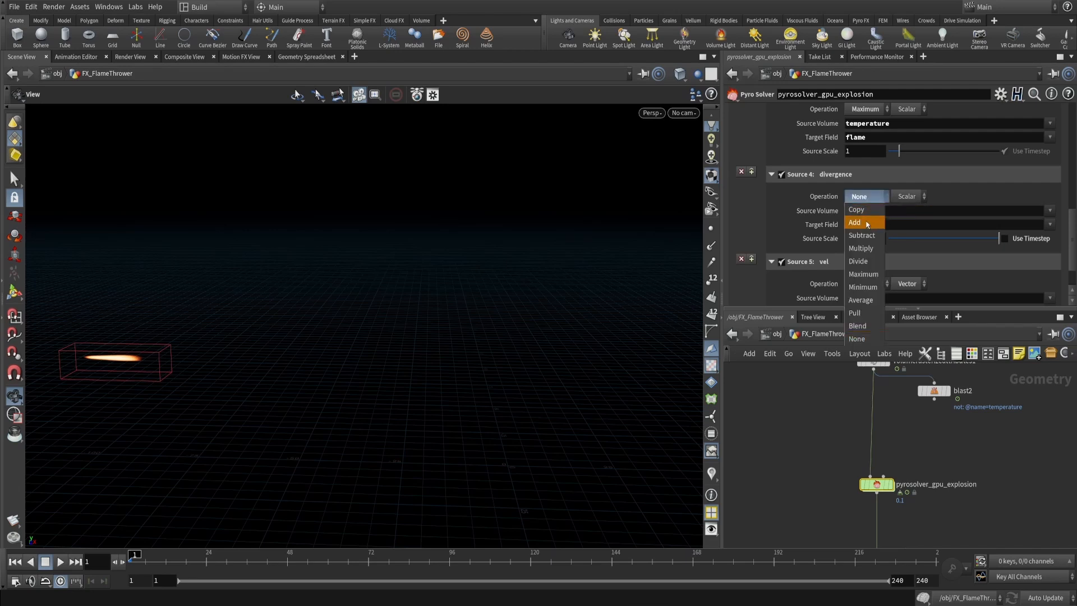
click(866, 223)
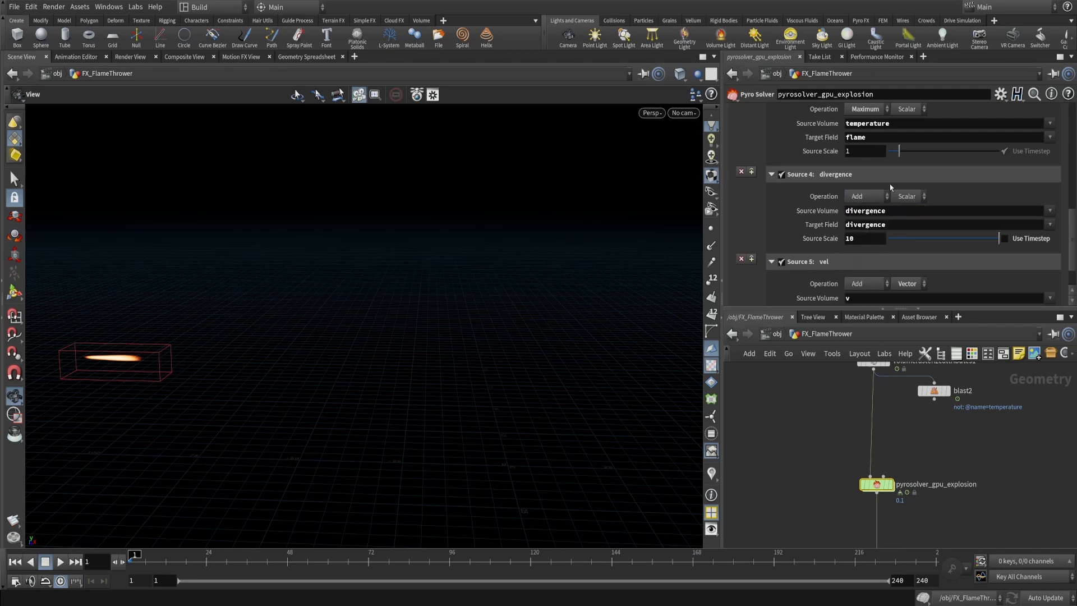
Set the Source Scale of the divergence source to 1
double_click(871, 224)
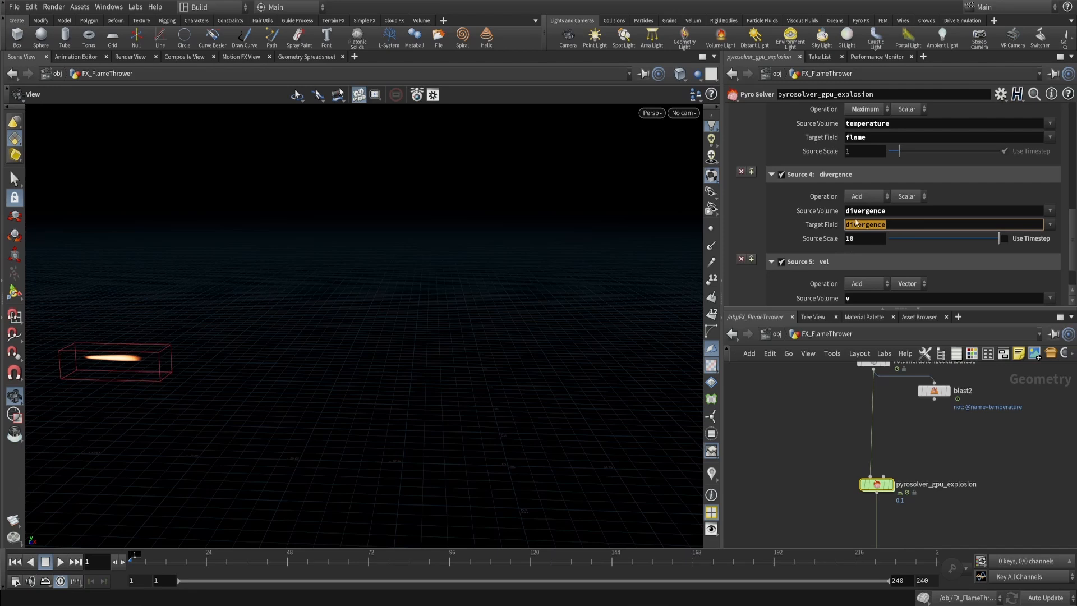
key(Tab)
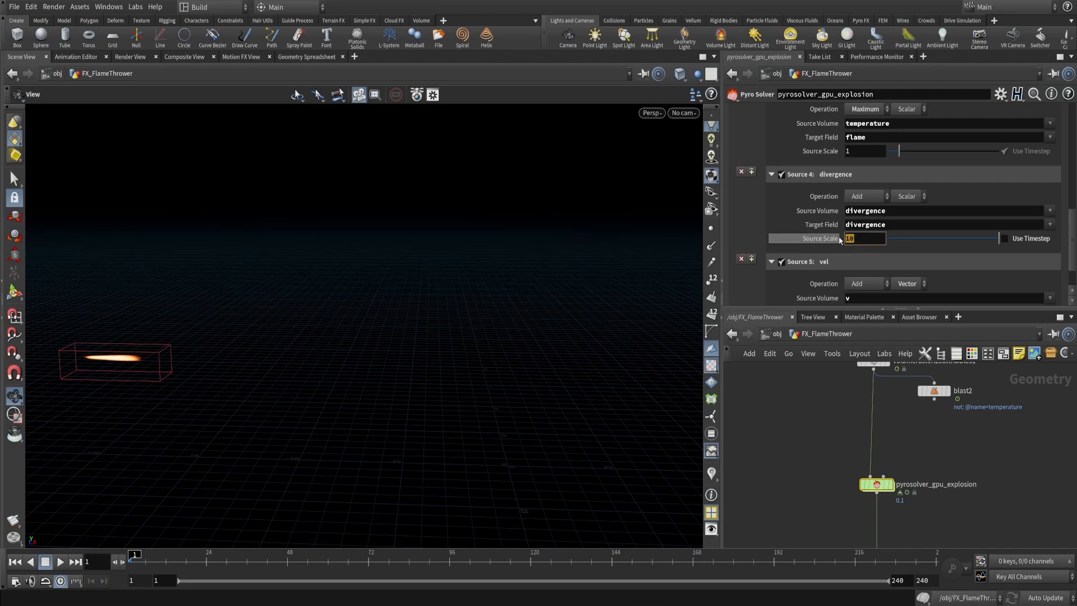
key(Return)
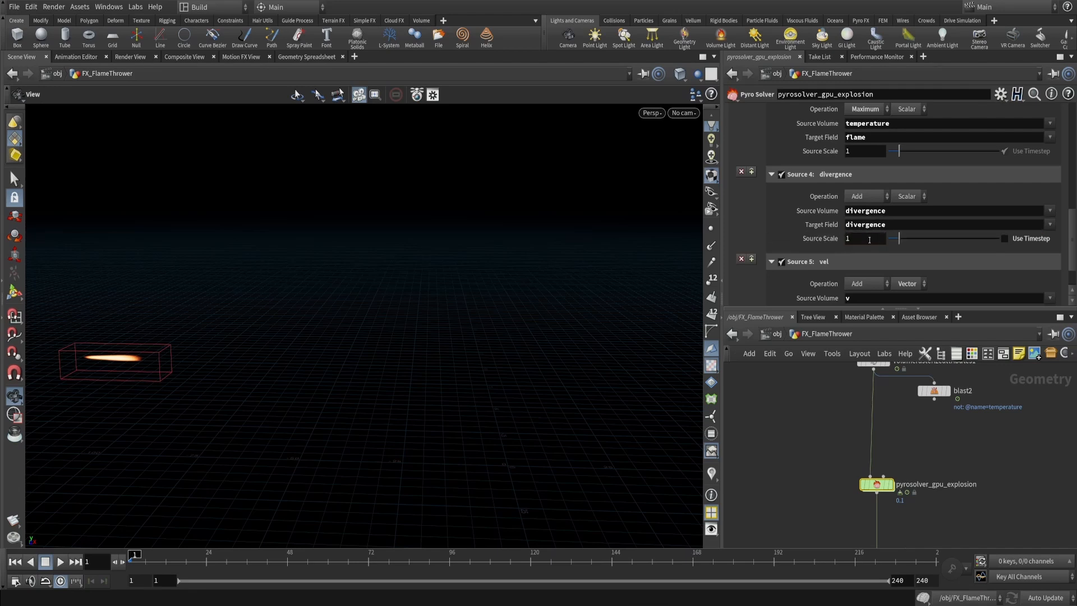
Show the caching settings of the filecache1 node below Slow_up
scroll(951, 409, down, 5)
click(894, 471)
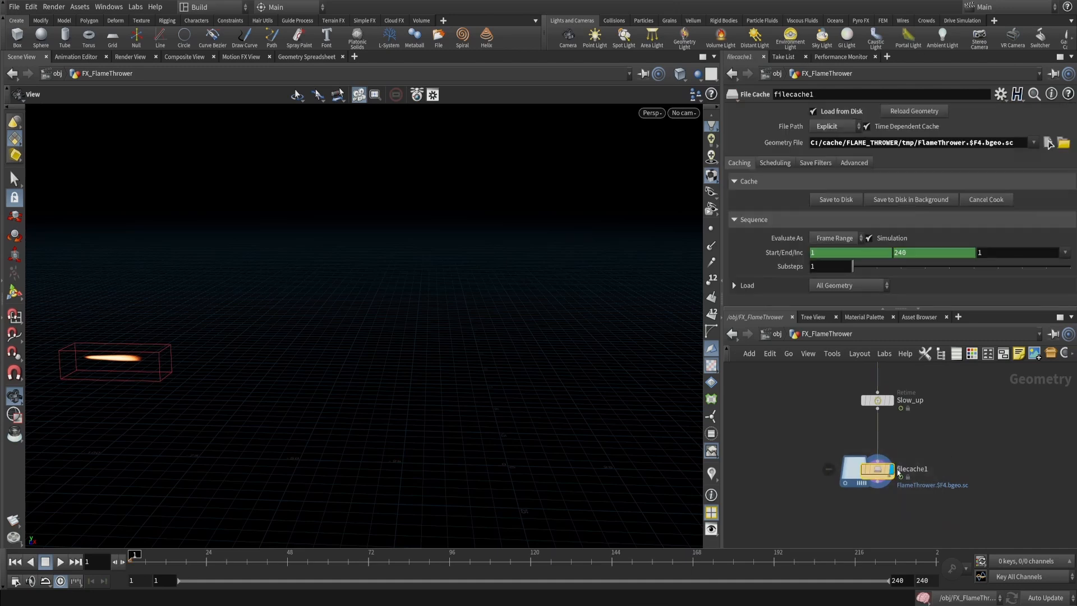
middle_drag(897, 473, 912, 477)
drag(892, 474, 892, 493)
middle_drag(935, 466, 926, 435)
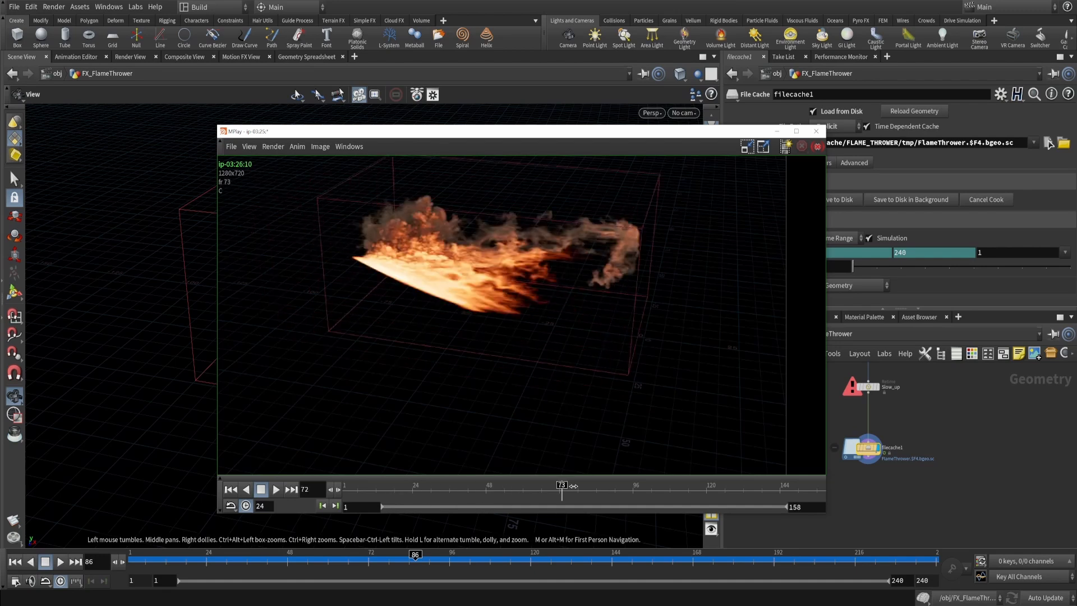
Display the popnet node's output in the viewport and examine its particle stream up close
click(1000, 432)
scroll(966, 396, down, 5)
middle_drag(965, 396, 967, 538)
scroll(916, 455, up, 4)
scroll(884, 429, up, 5)
click(874, 437)
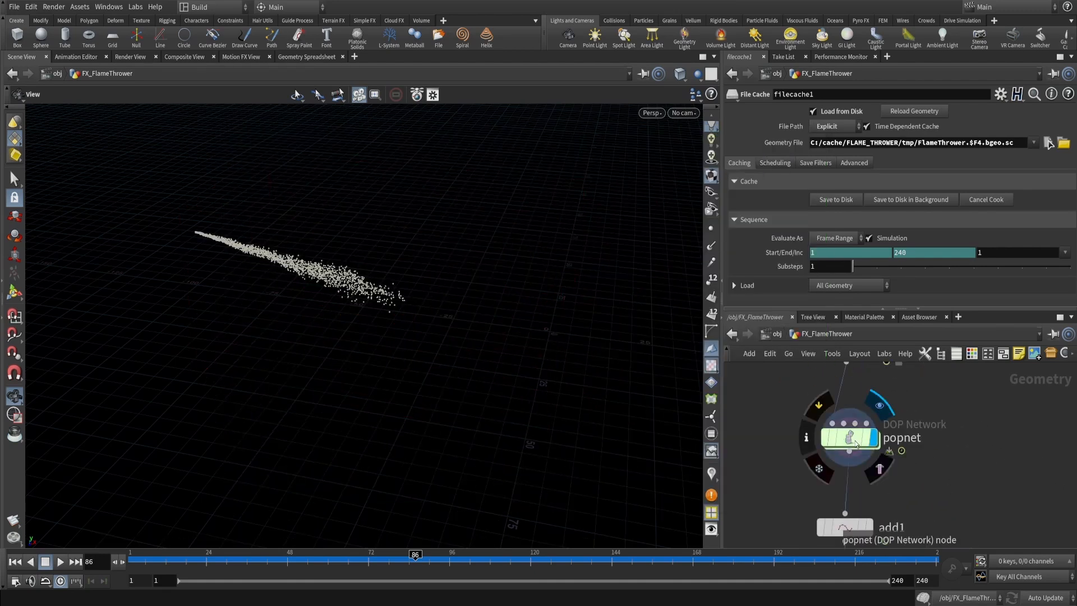
click(848, 442)
scroll(273, 288, up, 3)
middle_drag(338, 261, 444, 307)
scroll(416, 313, up, 3)
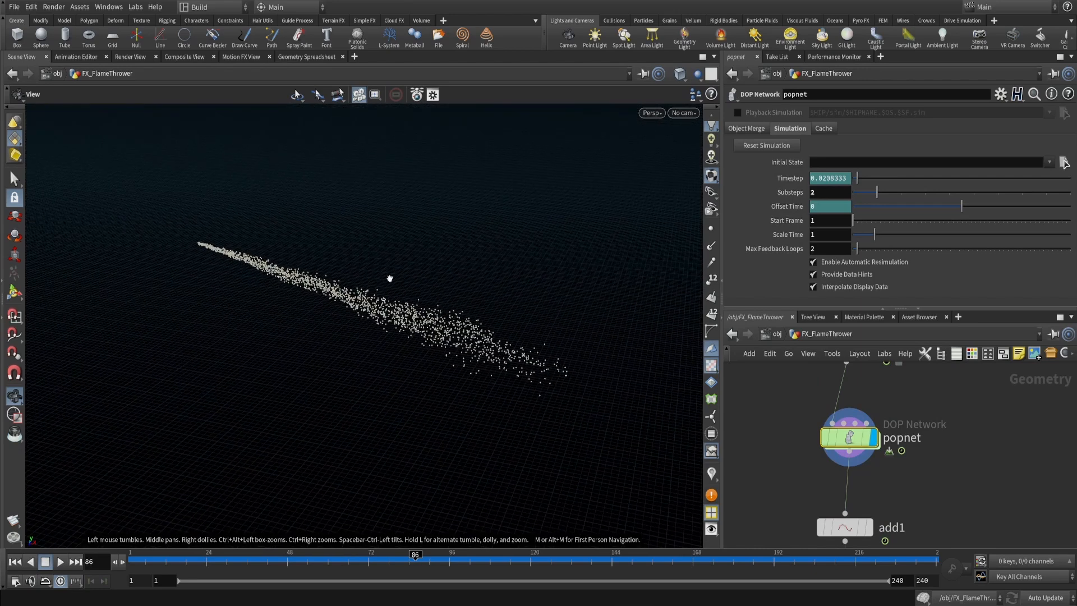
Inside popnet, set the Const. Birth Rate of the source_first_input POP Source to 20000
double_click(849, 438)
middle_drag(833, 400, 757, 475)
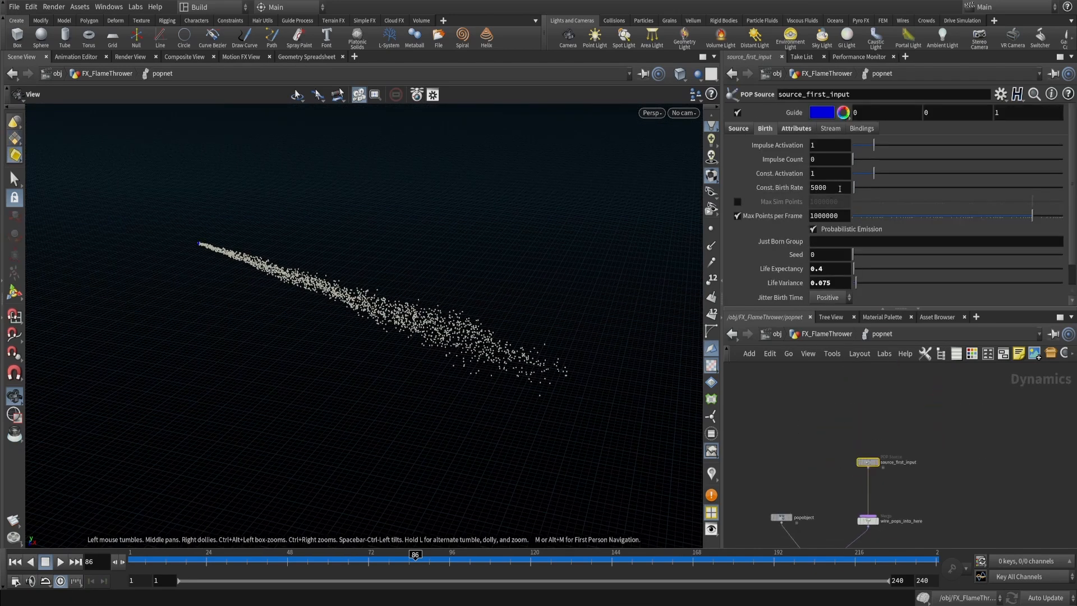
double_click(819, 188)
text(20000)
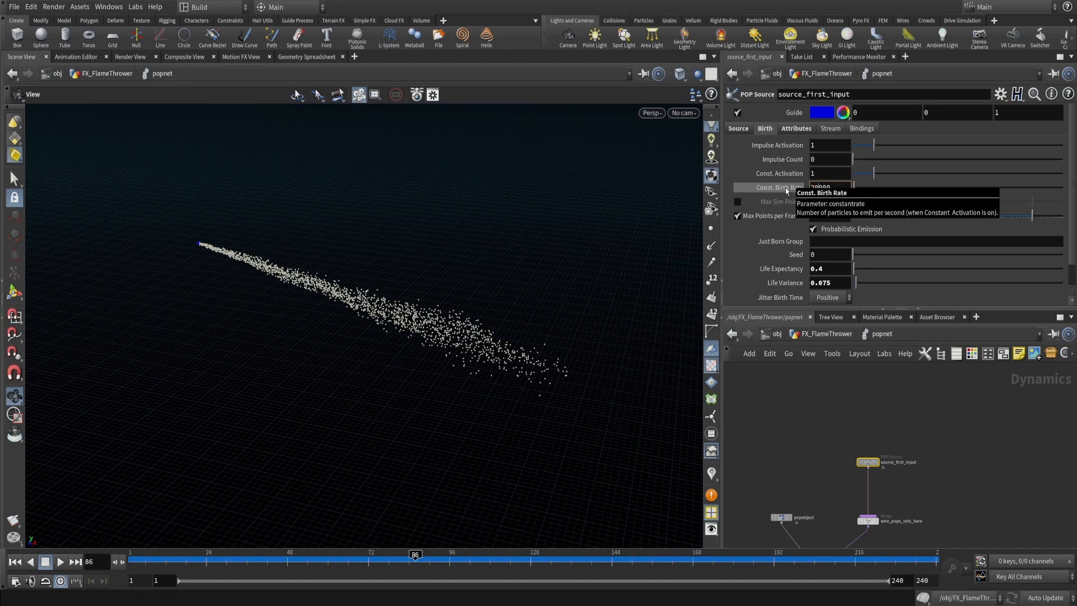
key(Return)
Return to the FX_FlameThrower network and play the particle simulation from the first frame to check its density
middle_drag(810, 452, 823, 409)
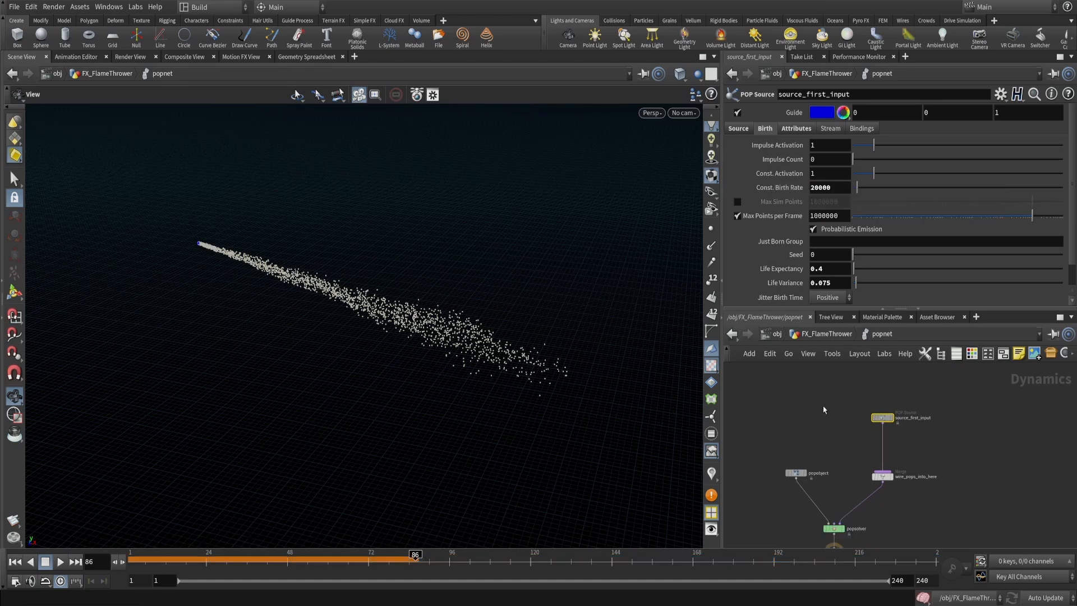
key(u)
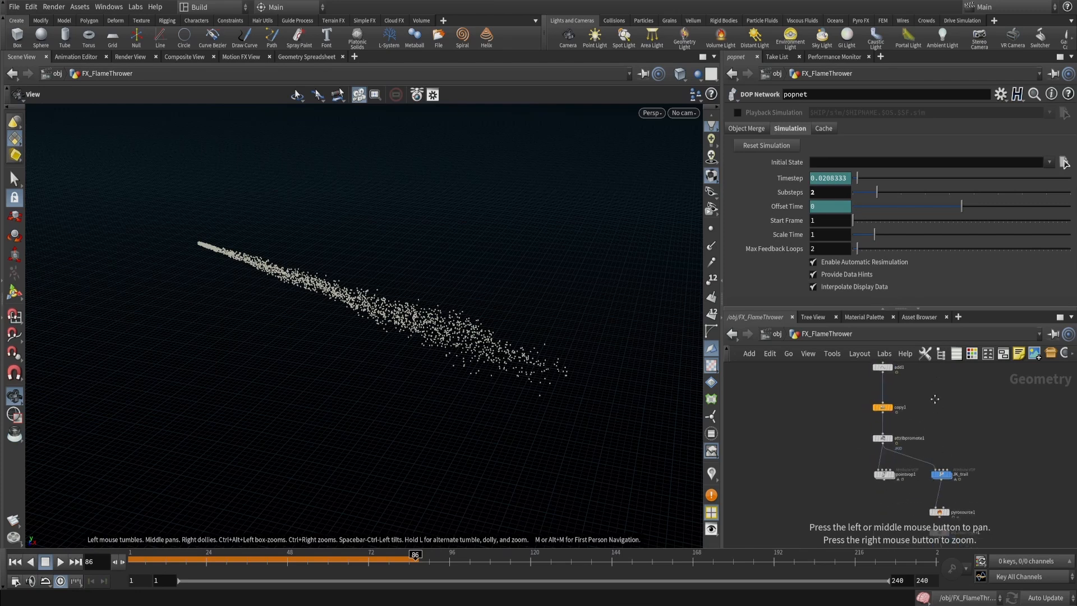
click(15, 561)
click(60, 563)
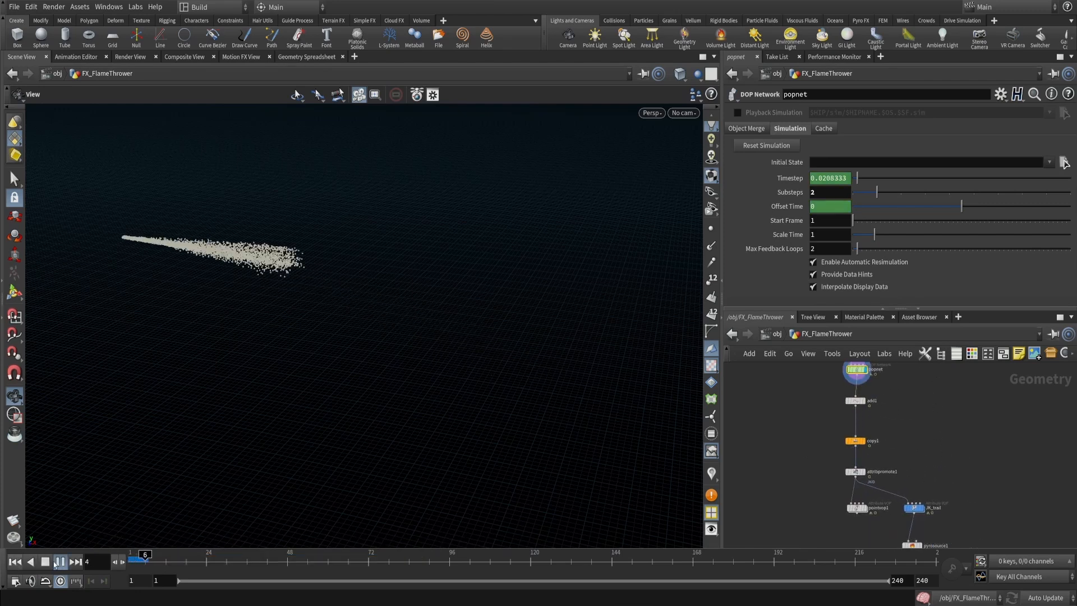
click(60, 562)
Select the filecache1 node and save the updated flame simulation to disk
middle_drag(884, 371, 604, 339)
scroll(817, 437, up, 3)
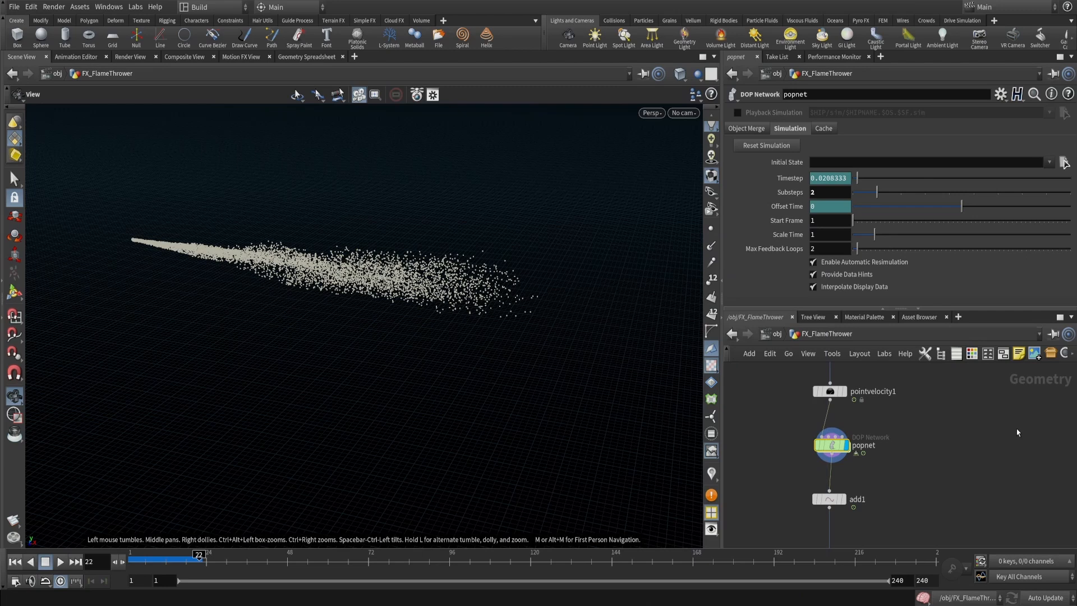
middle_drag(926, 485, 952, 386)
scroll(941, 442, down, 4)
middle_drag(971, 485, 947, 392)
scroll(937, 467, up, 3)
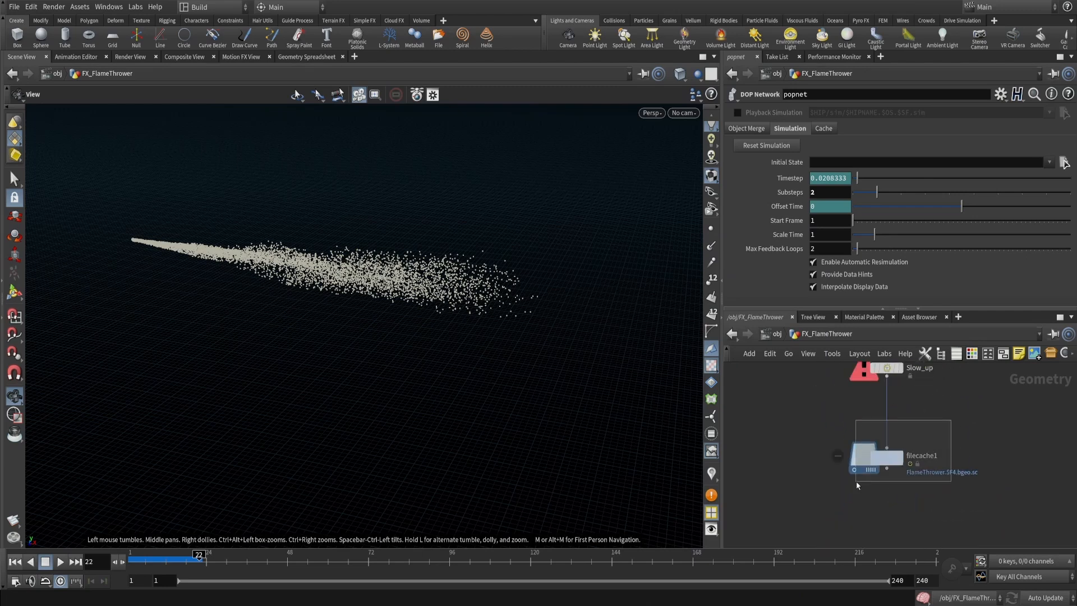
click(856, 480)
click(836, 199)
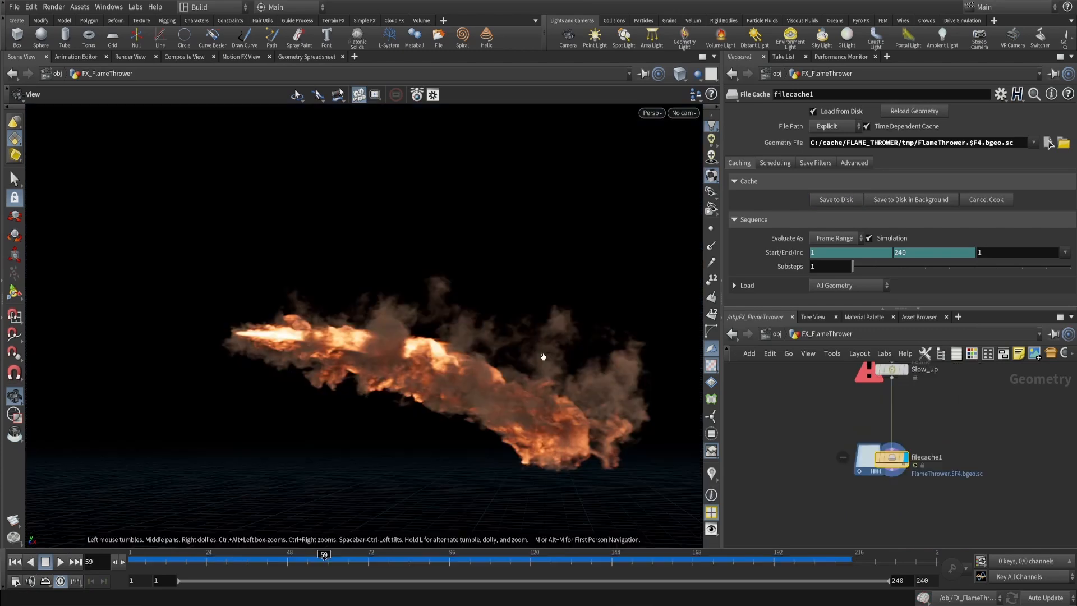
Inspect the cached flame from several angles and go to frame 54
drag(526, 321, 418, 460)
mouse_move(392, 419)
mouse_down()
mouse_move(665, 320)
mouse_move(332, 408)
mouse_move(392, 437)
mouse_move(335, 401)
mouse_up()
click(308, 558)
drag(404, 363, 461, 333)
key(d)
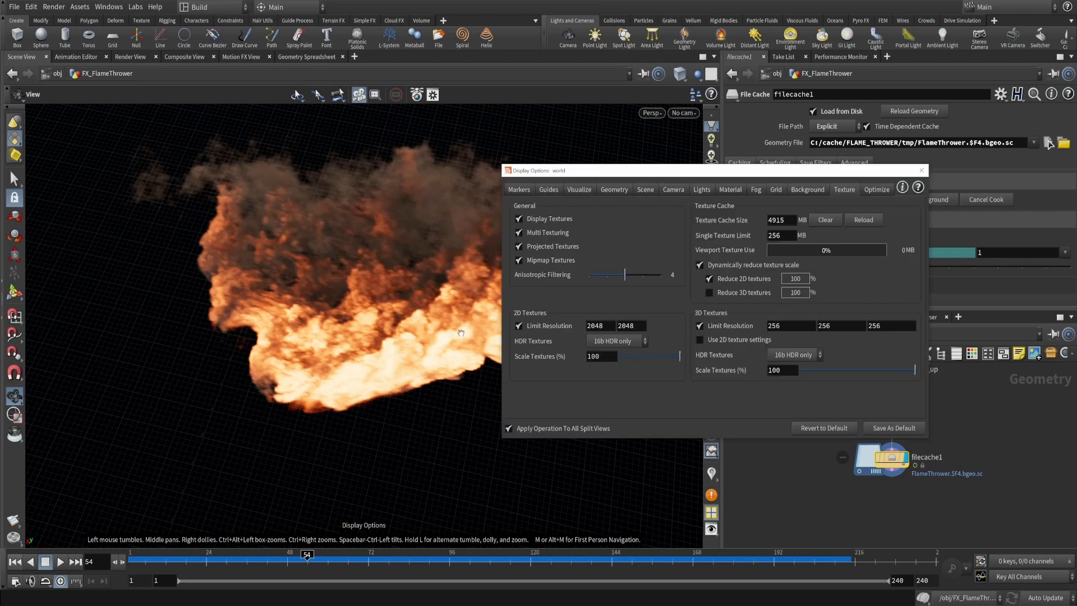
drag(710, 172, 790, 154)
middle_drag(439, 257, 398, 355)
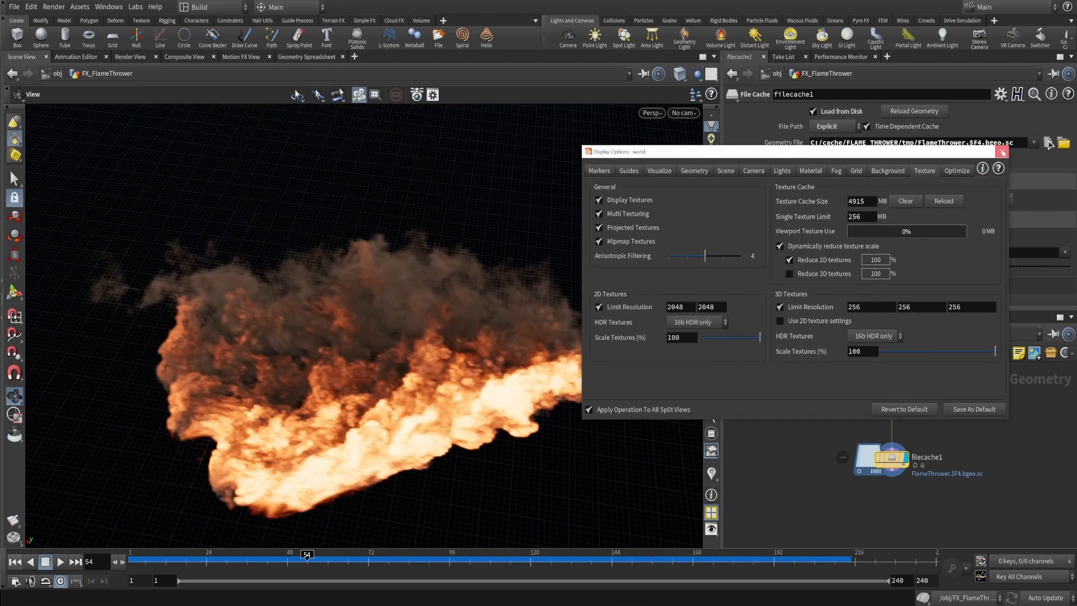
click(1001, 151)
Limit the viewport's 3D texture resolution to 1024 x 1024 x 1024 with Full HDR textures, save this as default, and close the options
key(d)
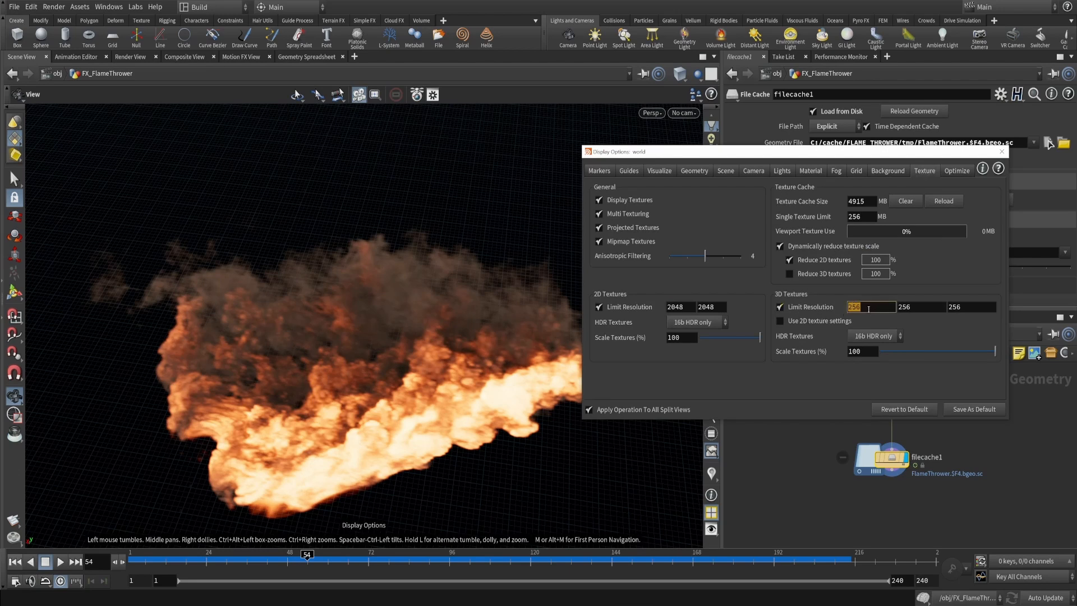
text(4)
click(922, 307)
text(1)
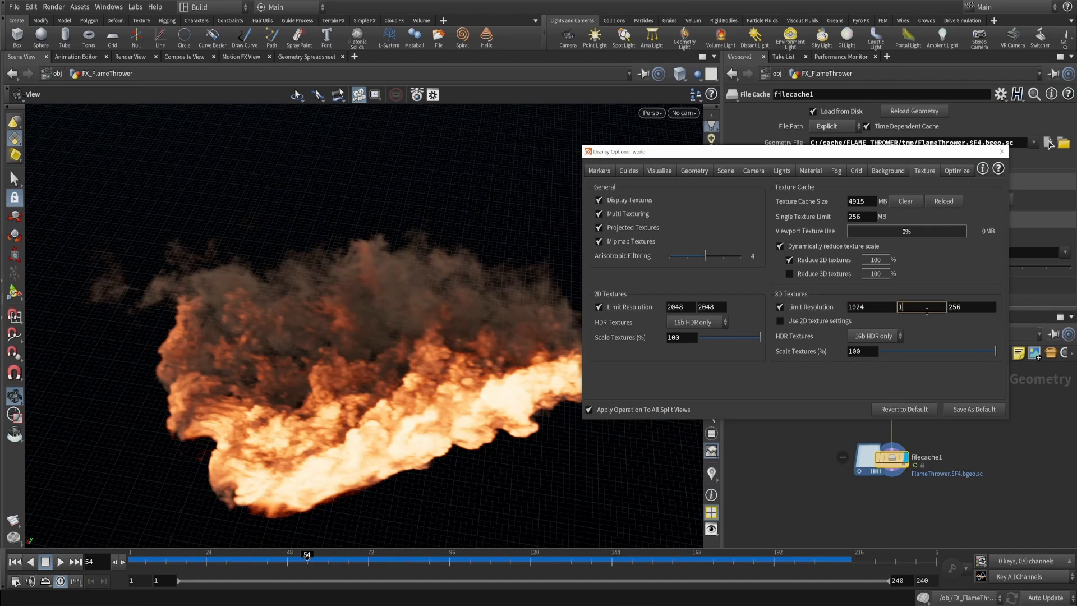
click(960, 308)
text(1024)
click(885, 337)
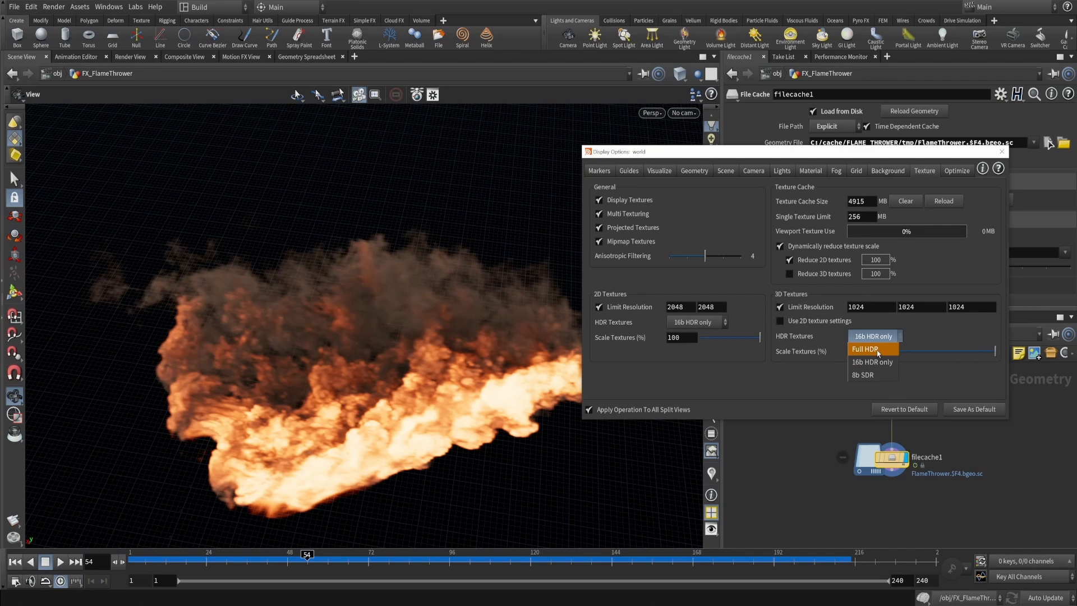
click(977, 407)
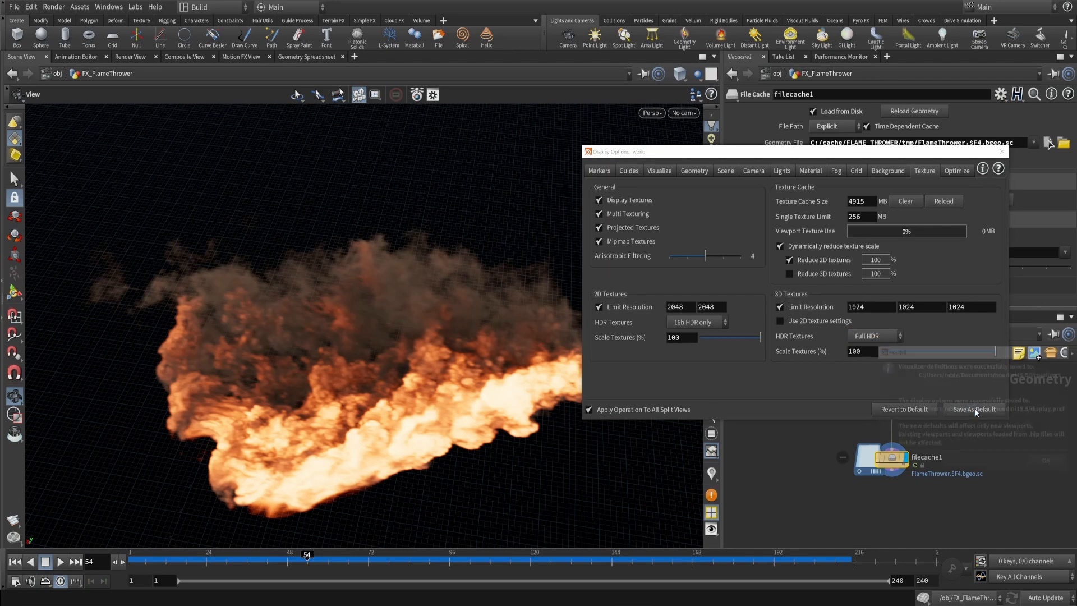
click(1001, 152)
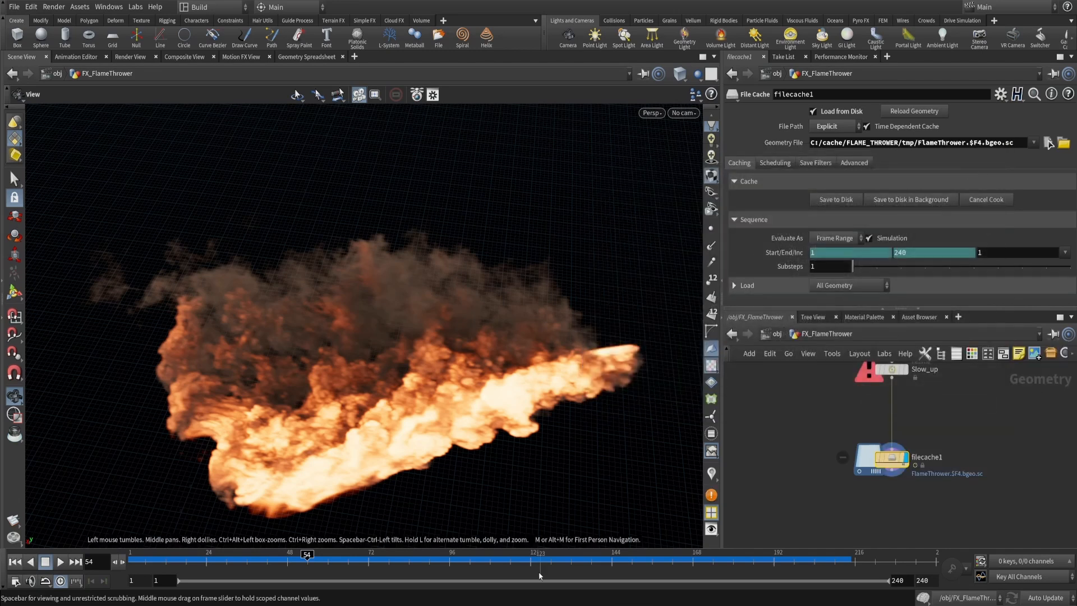
Go to frame 50 and examine the flame's detail from several angles and distances
click(293, 562)
scroll(365, 282, up, 3)
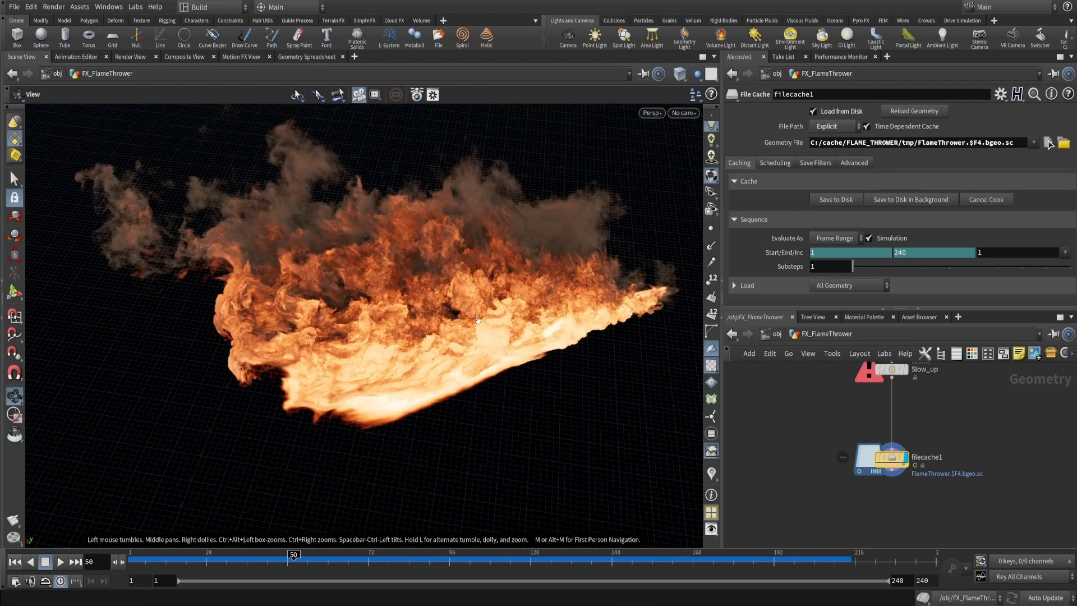
drag(365, 282, 520, 286)
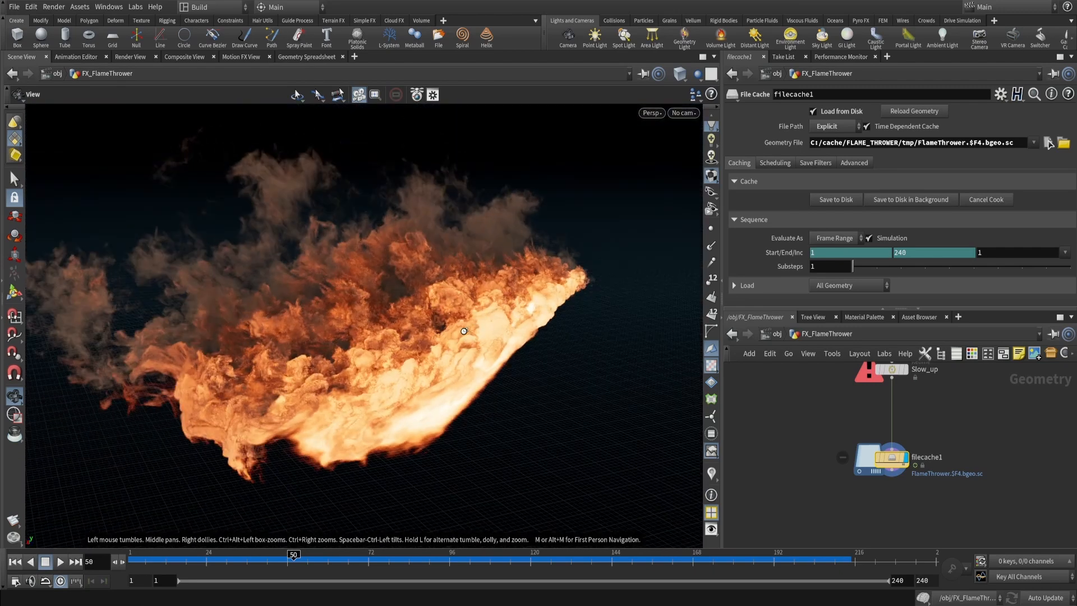
drag(463, 331, 368, 353)
middle_drag(368, 353, 587, 374)
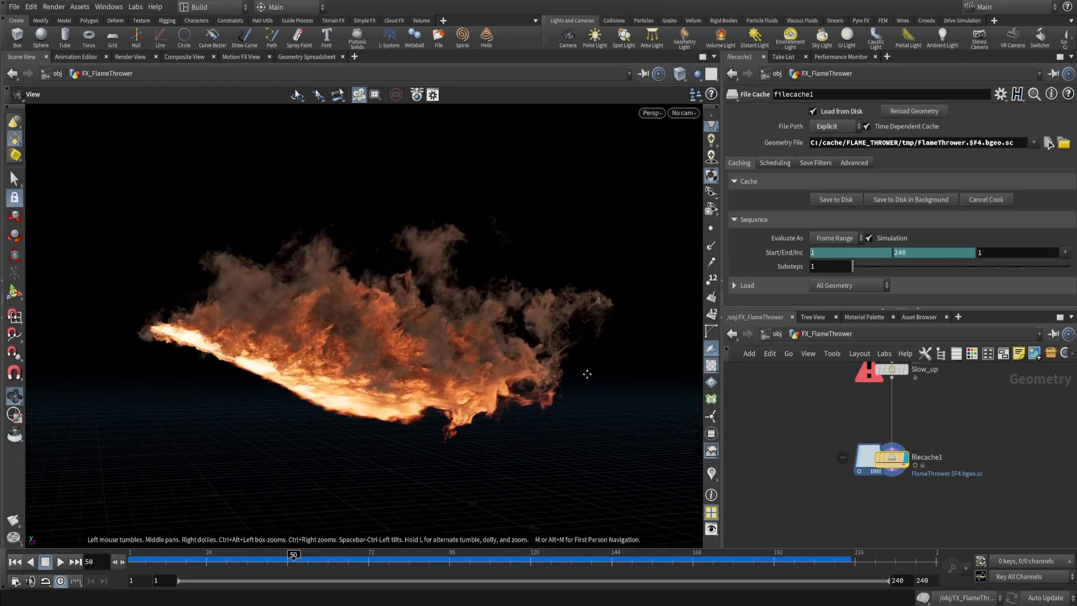
scroll(586, 374, down, 2)
scroll(449, 323, up, 3)
Lower the viewport's 3D texture resolution limit to 512 x 512 x 512 and close the display options
key(d)
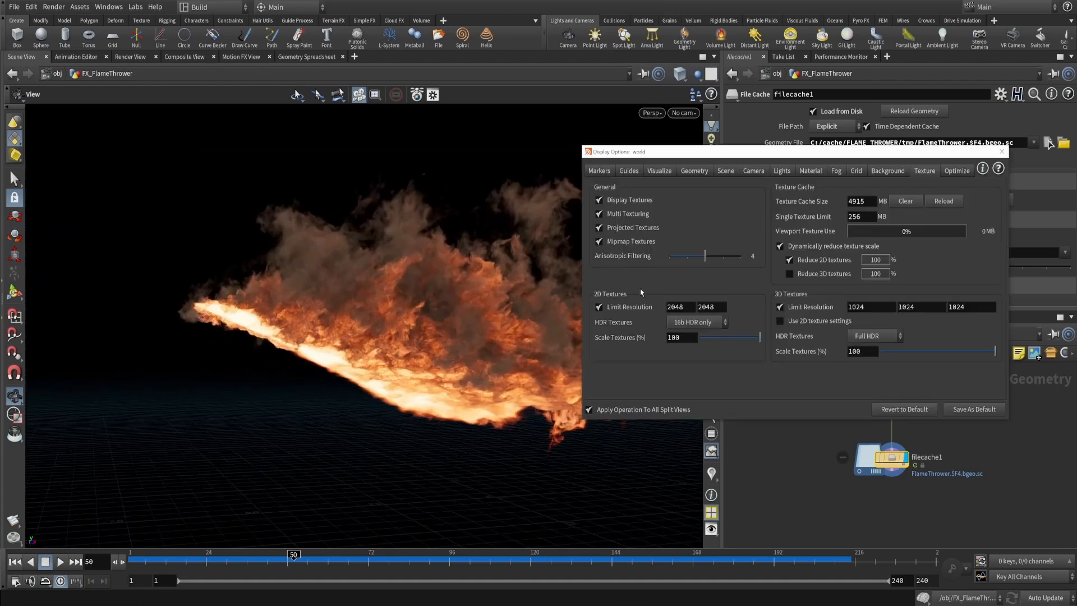
double_click(871, 309)
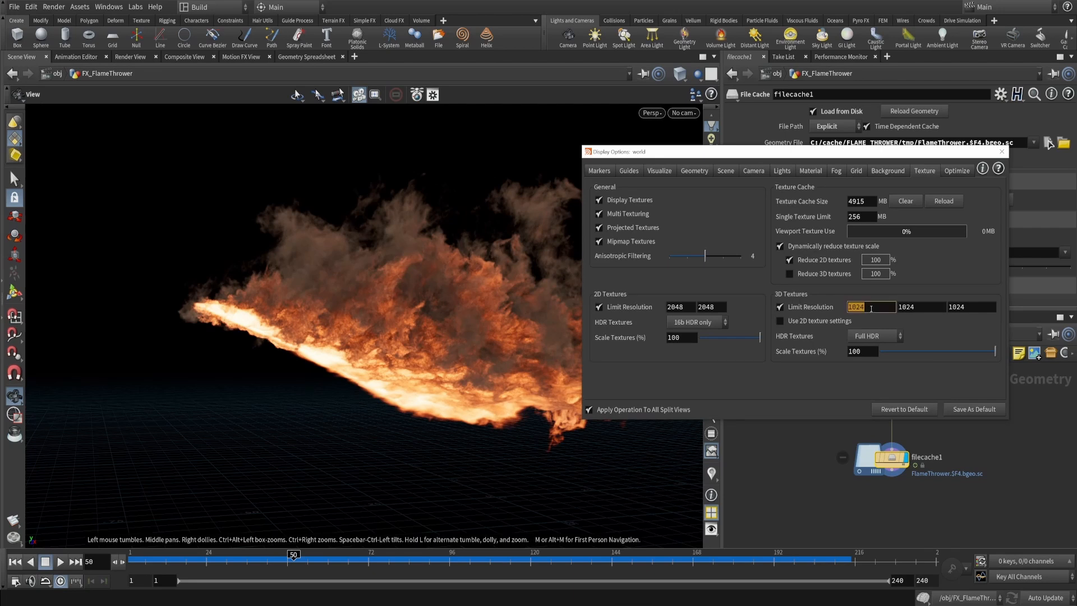
double_click(924, 308)
text(5)
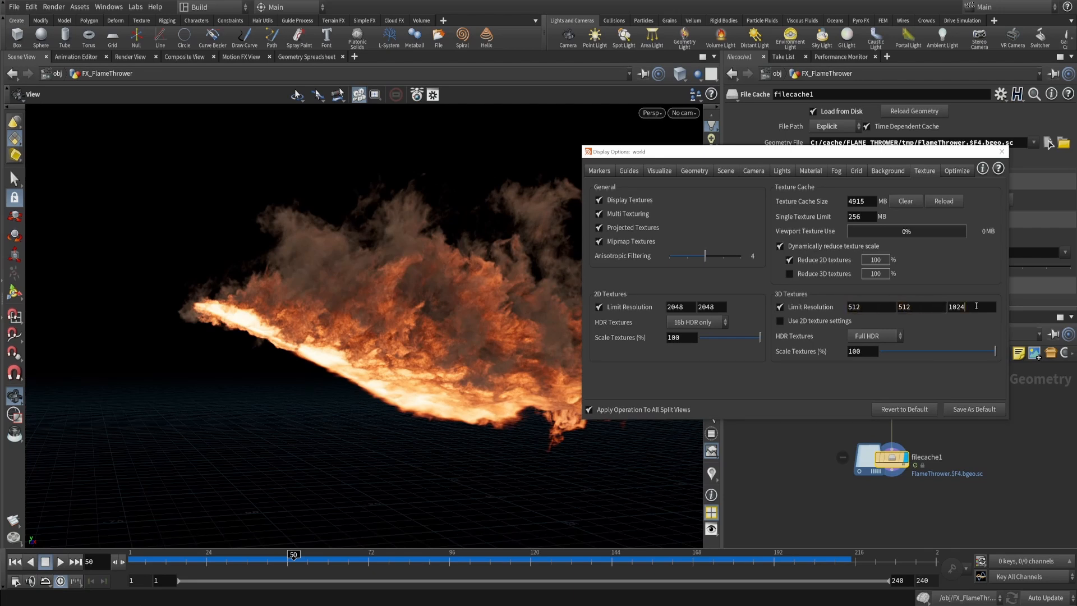
double_click(976, 306)
text(5)
click(994, 147)
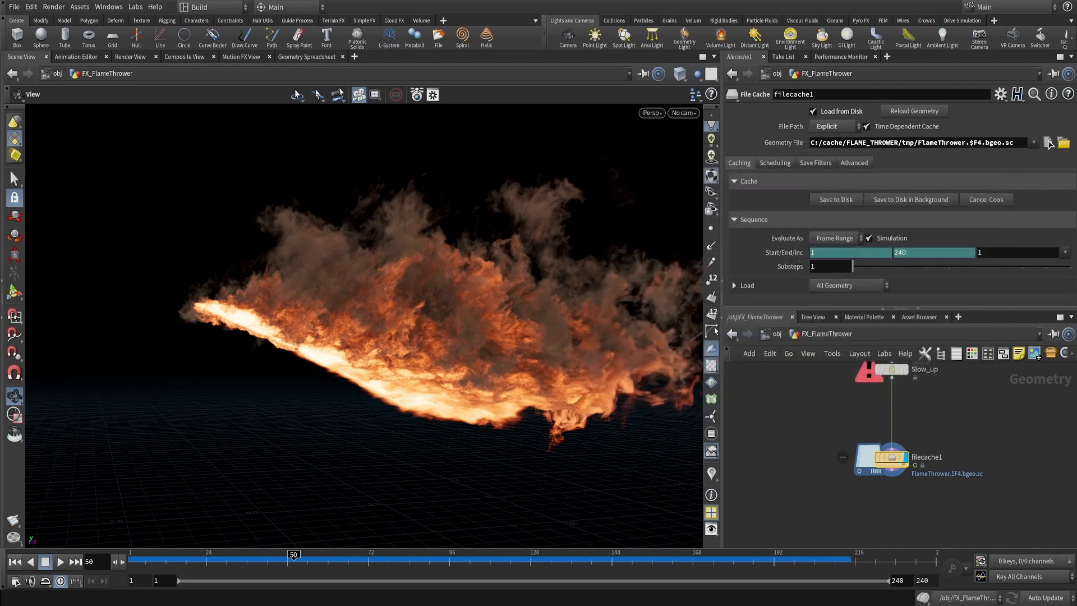
Go to frame 44, reframe the whole flame, render a flipbook of the sequence and review its playback
click(273, 559)
drag(398, 407, 444, 375)
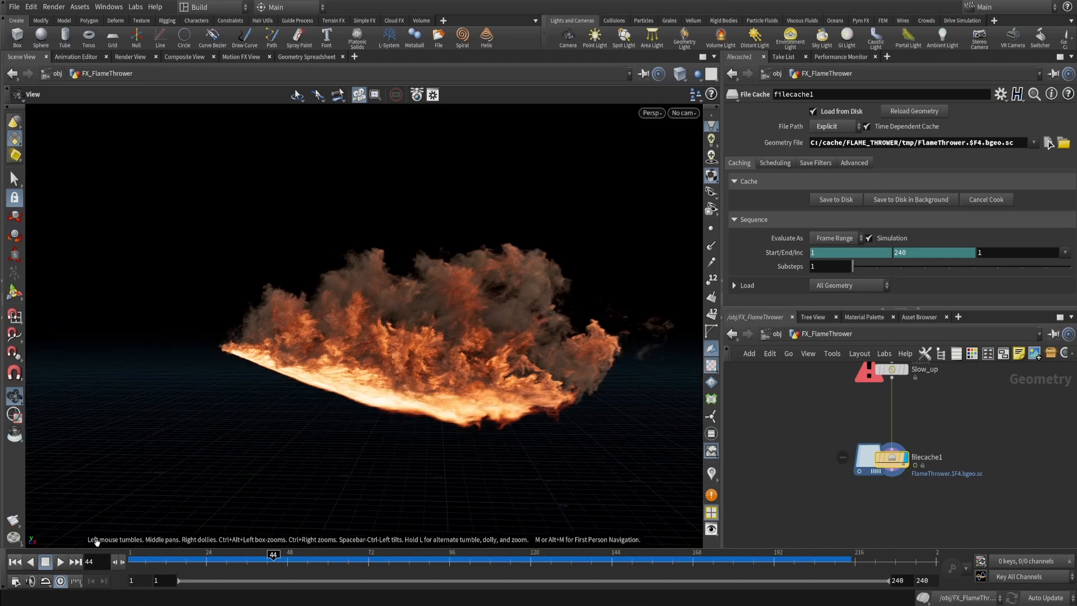
click(16, 520)
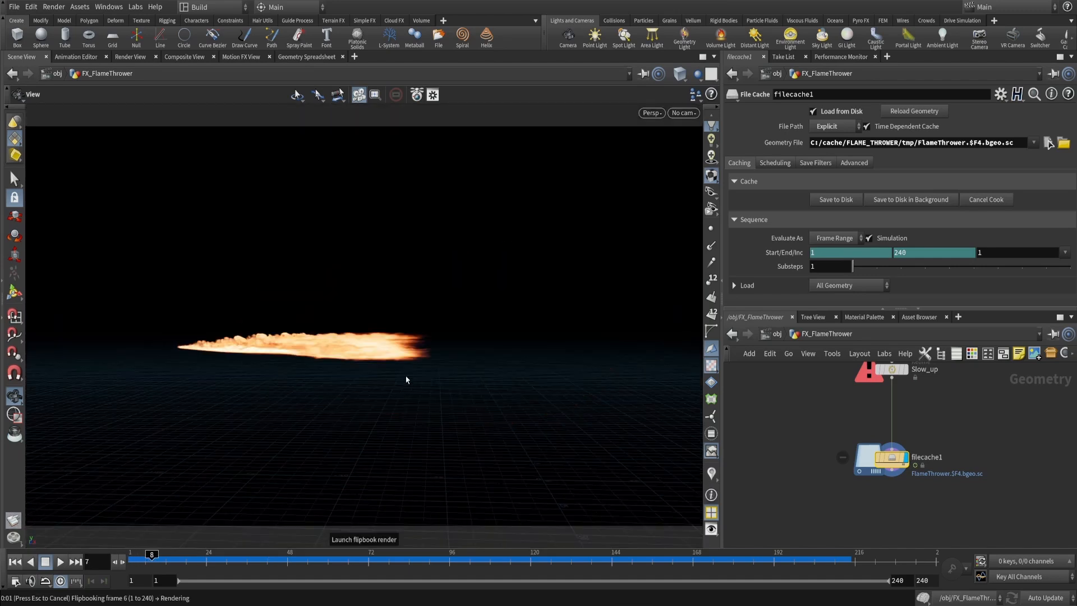
click(230, 489)
click(276, 489)
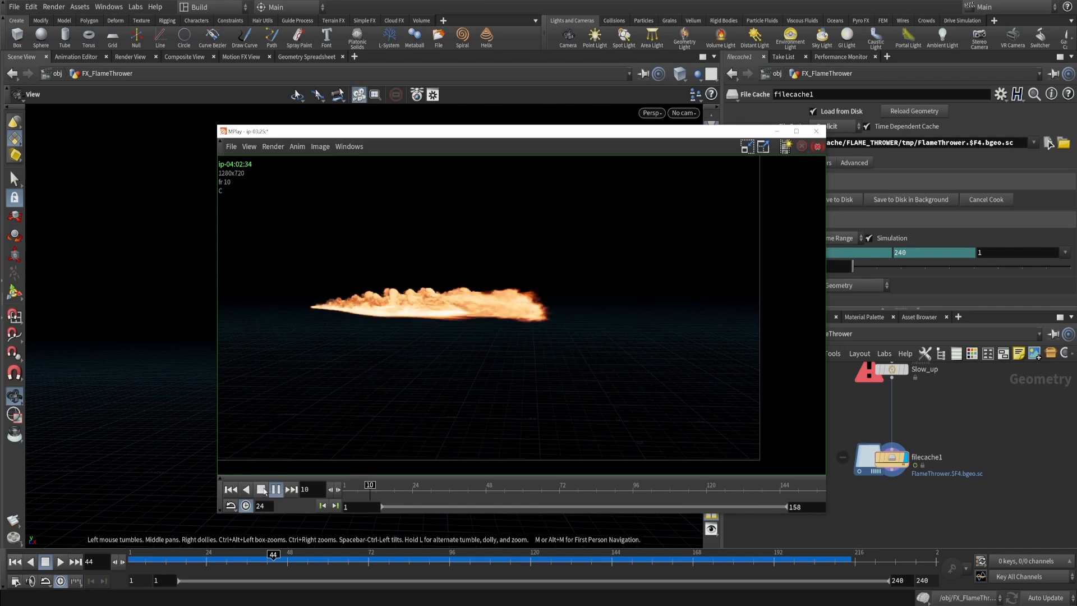
click(262, 489)
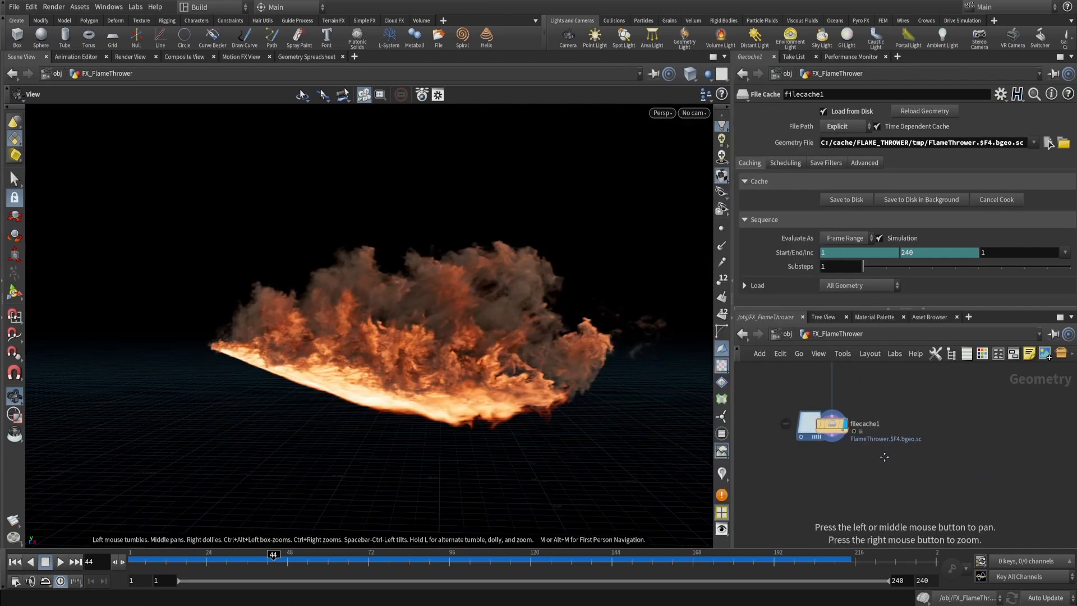
Add a Pyro Bake Volume node below filecache1, connect it to the cache and display it
scroll(883, 454, up, 3)
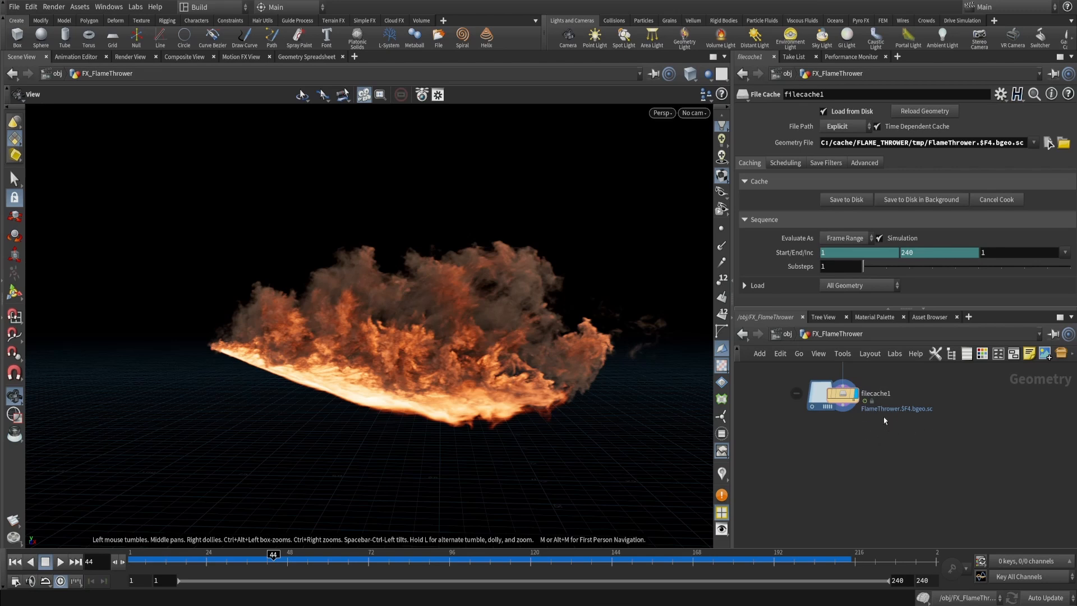
scroll(884, 420, down, 4)
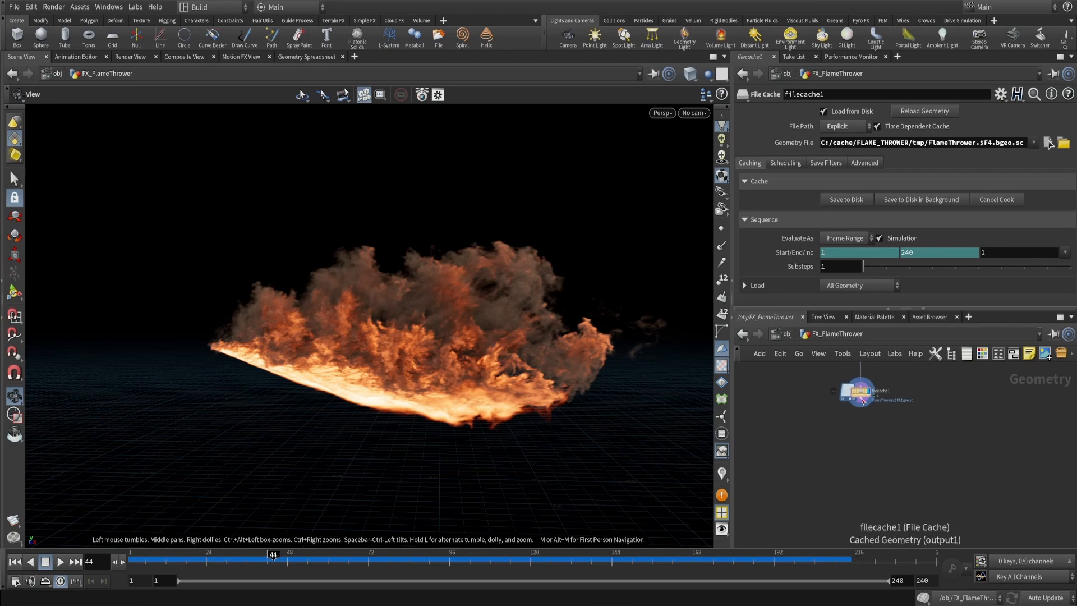
key(Tab)
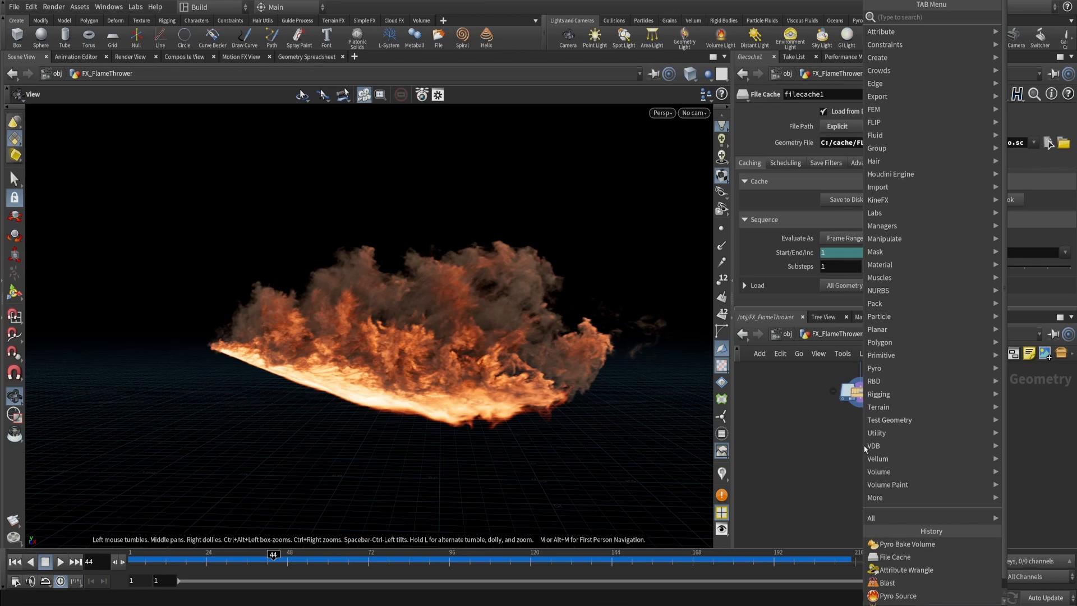
text(pyro bake)
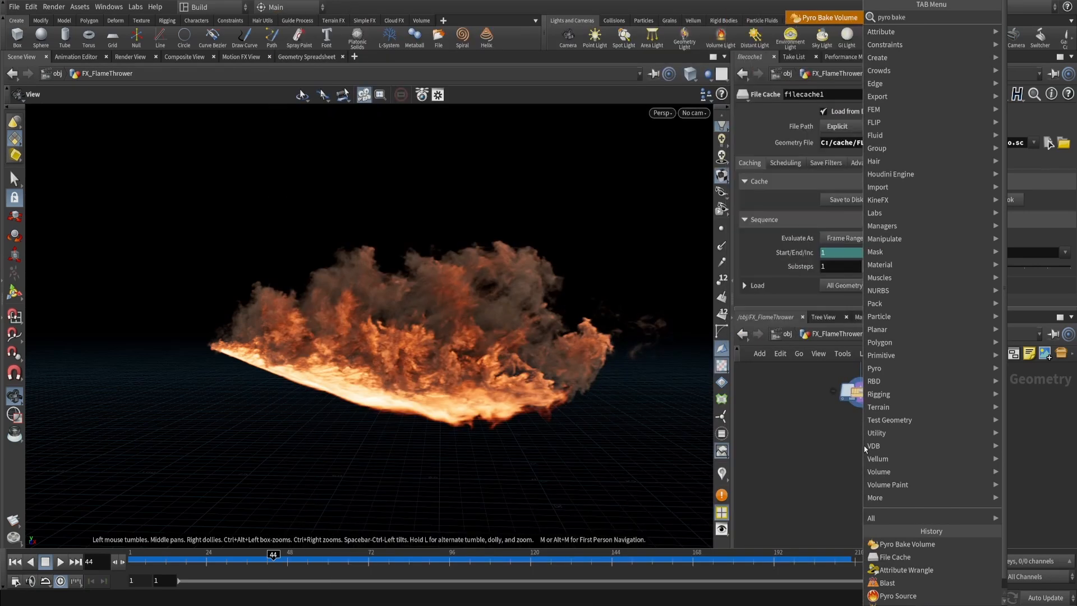
key(Return)
click(860, 444)
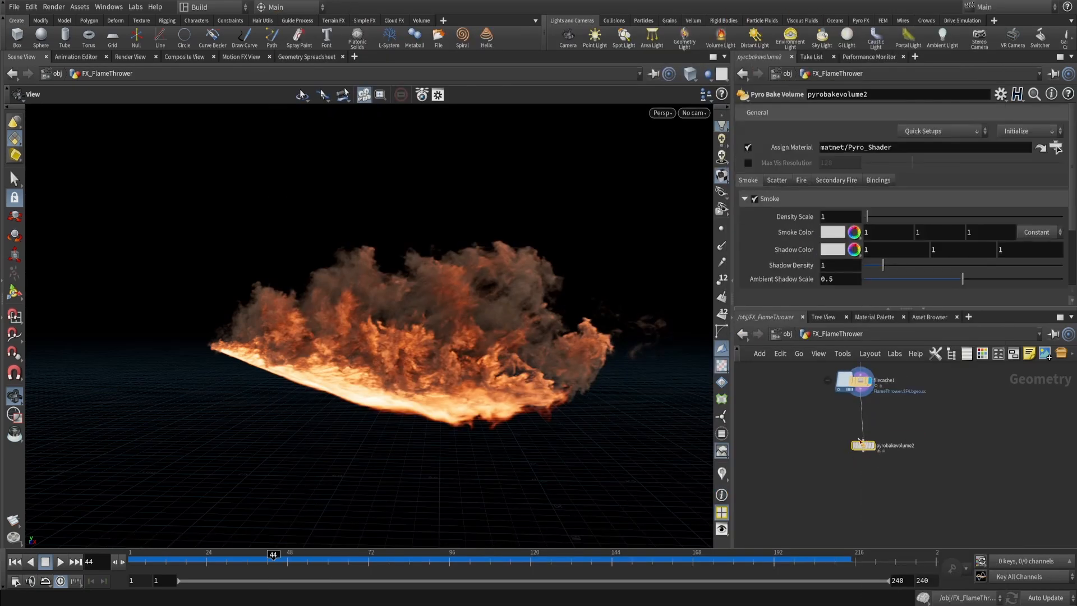
scroll(860, 443, up, 3)
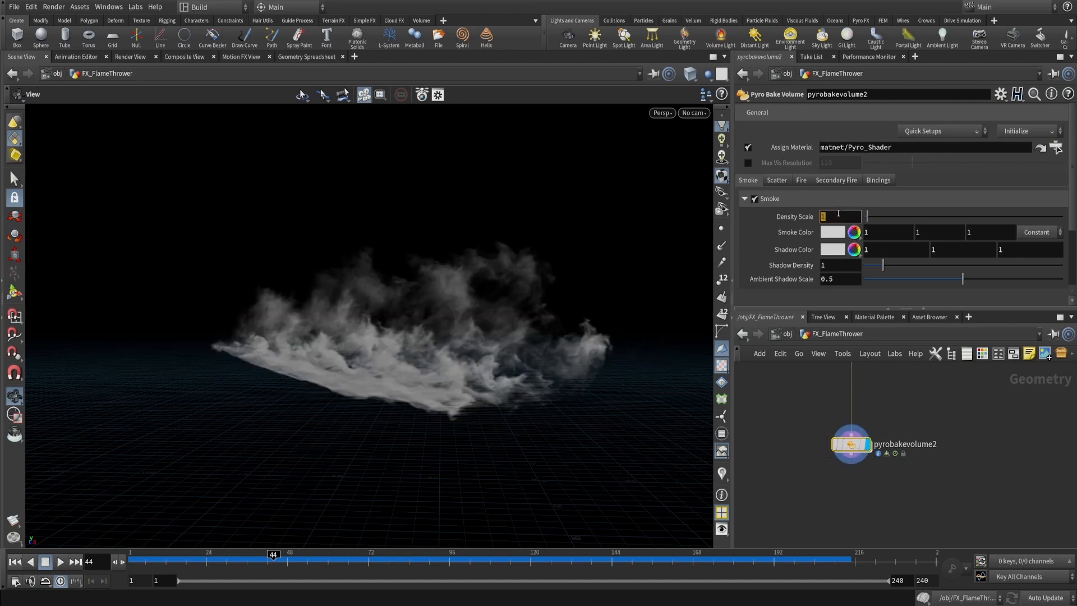
Set the smoke's density scale to 5 and its colour to a dark grey with value 0.3
text(5)
key(Return)
click(828, 236)
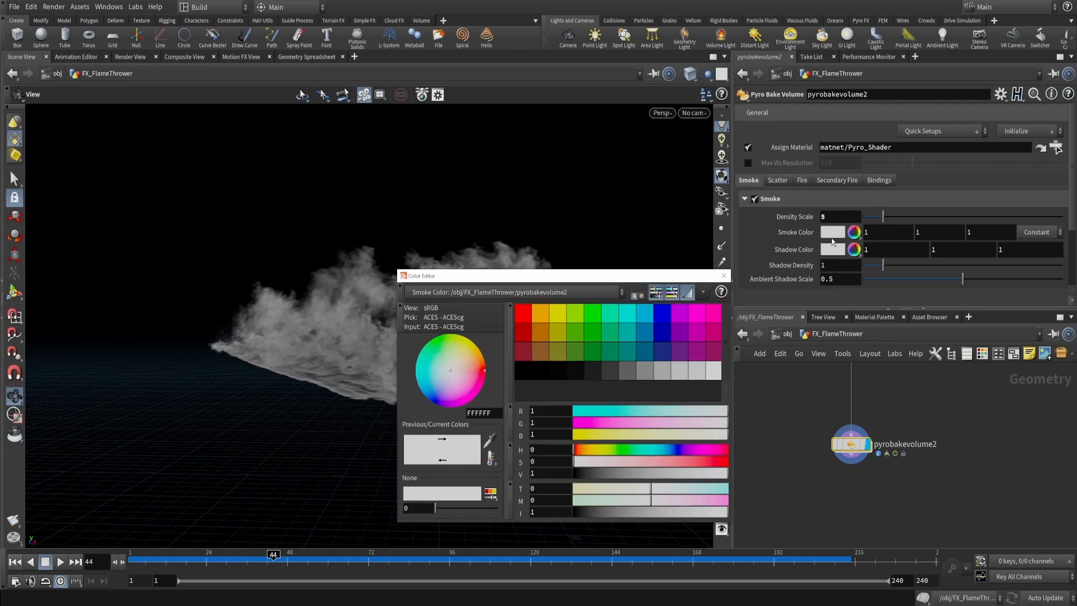
click(551, 473)
text(0.3)
key(Return)
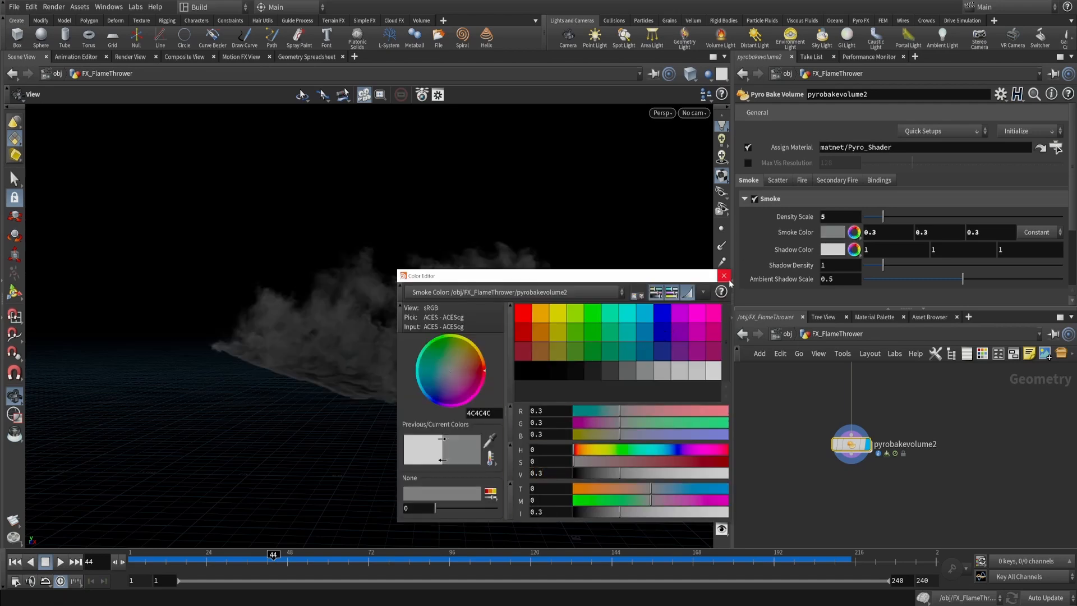
click(723, 276)
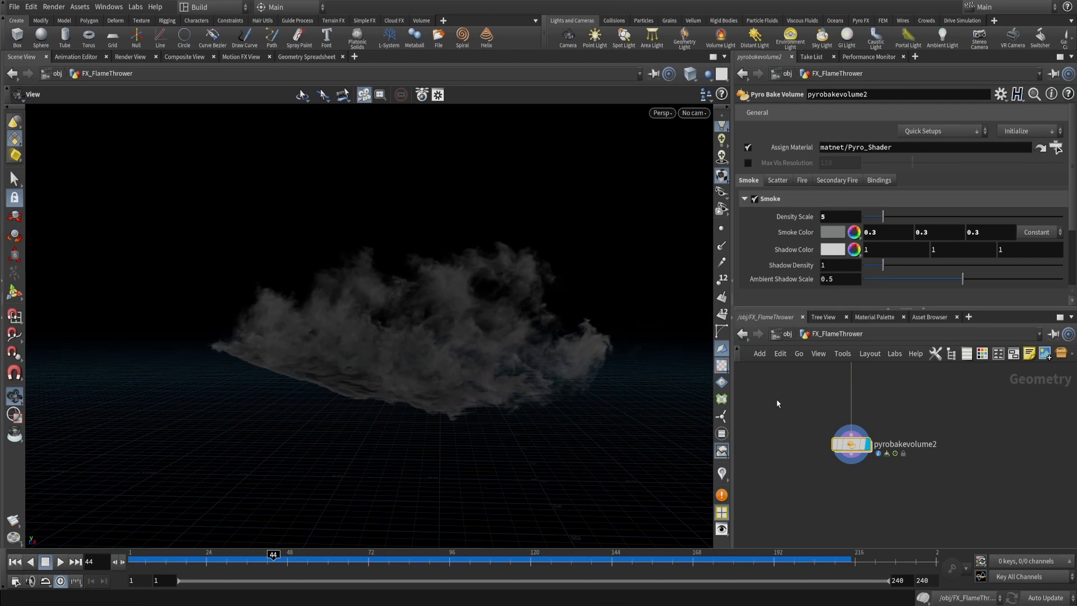
Enable scatter on the pyro bake volume with an intensity scale of 100
click(777, 180)
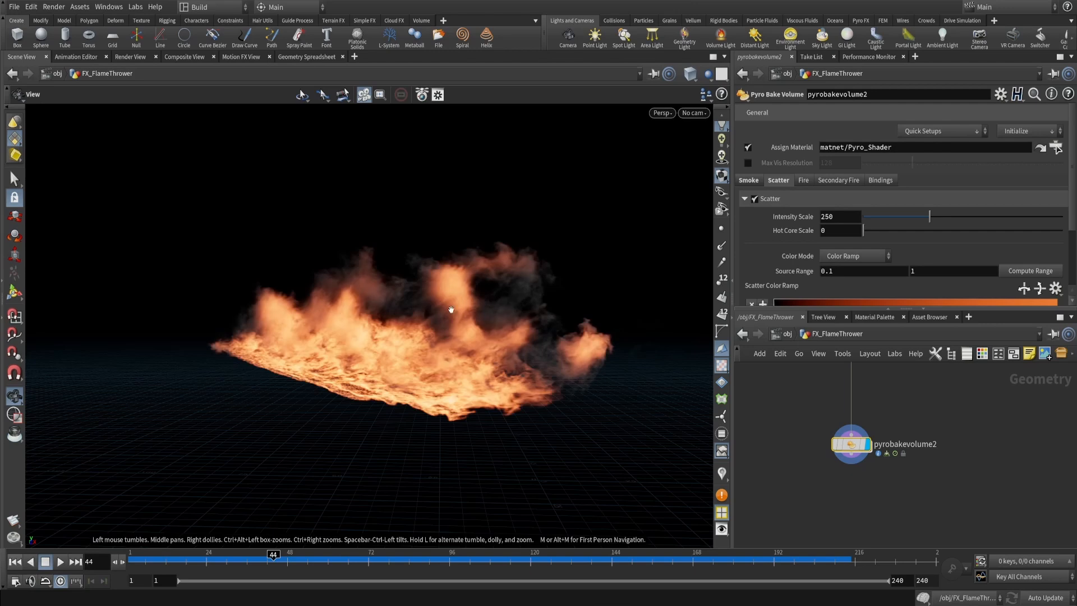
click(849, 216)
text(100)
key(Return)
Enable fire on the pyro bake volume with intensity scale 50 and a source range maximum of 0.5
click(803, 180)
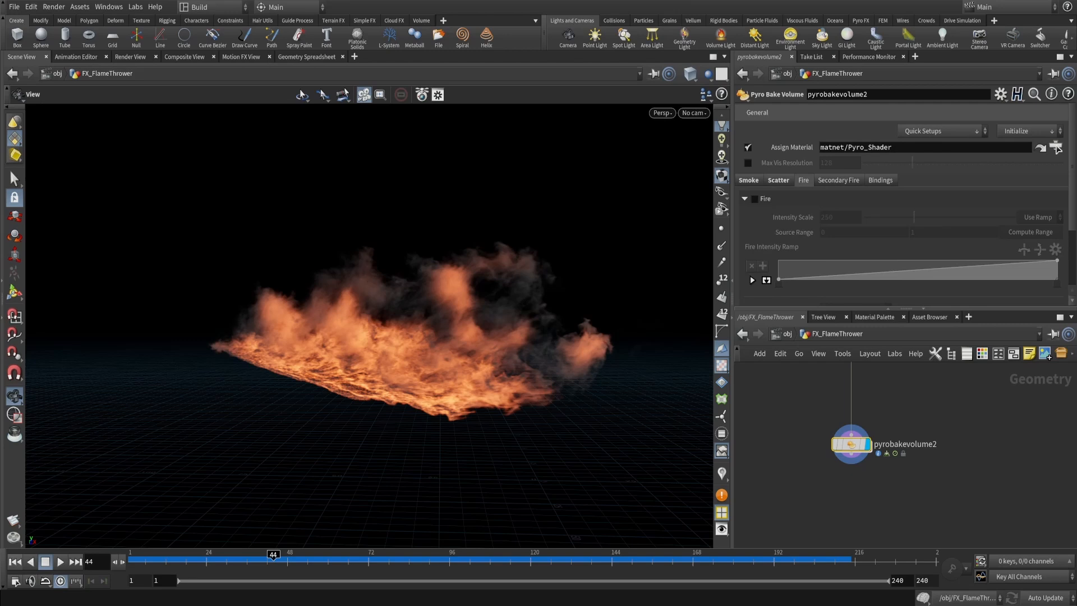
click(754, 199)
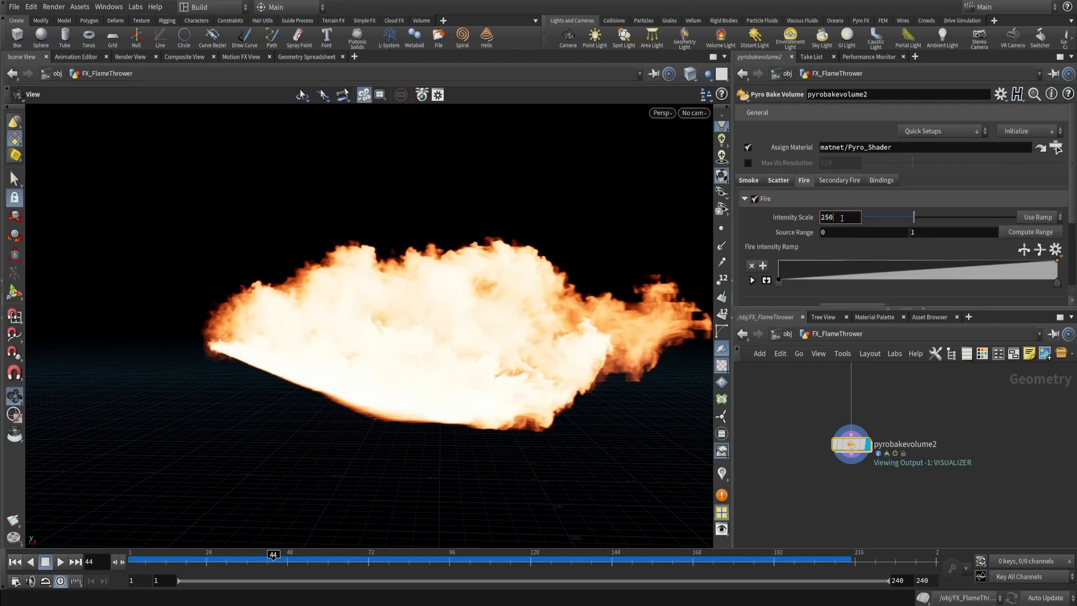
double_click(841, 218)
text(50)
key(Return)
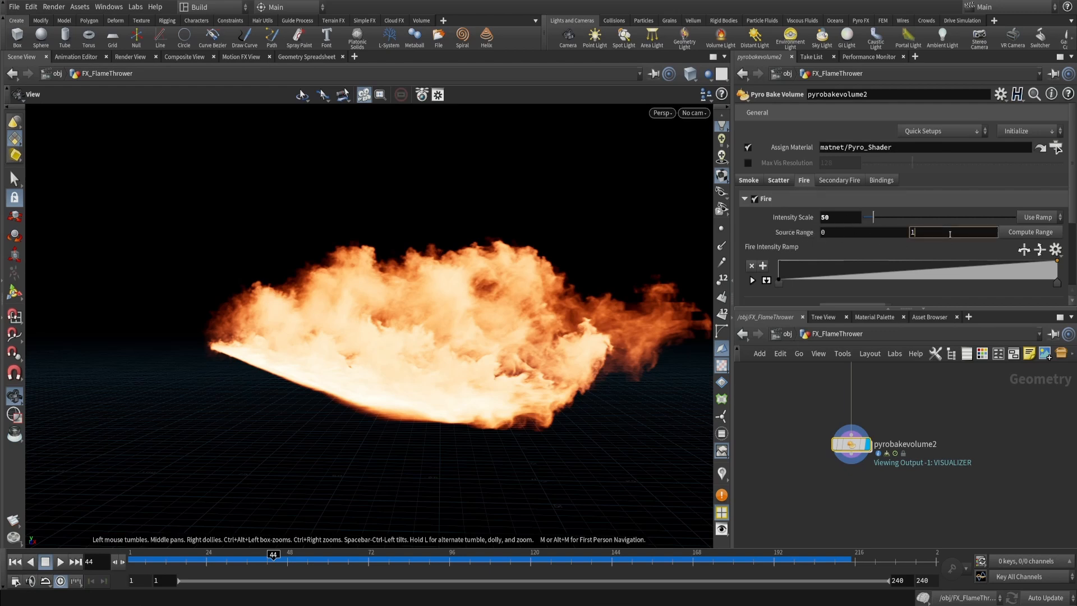
key(BackSpace)
text(0.5)
key(Return)
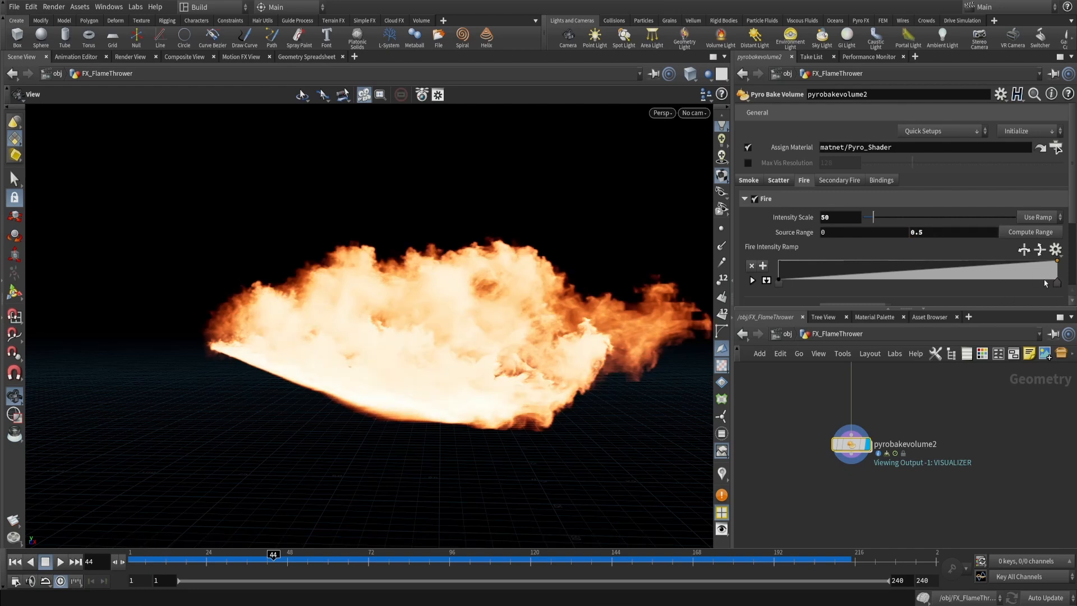
Switch to manual updating and reshape the fire intensity ramp: end point at value 0, new peak point of value 1 at about 0.79
click(1051, 599)
click(1043, 597)
scroll(996, 261, down, 2)
click(752, 253)
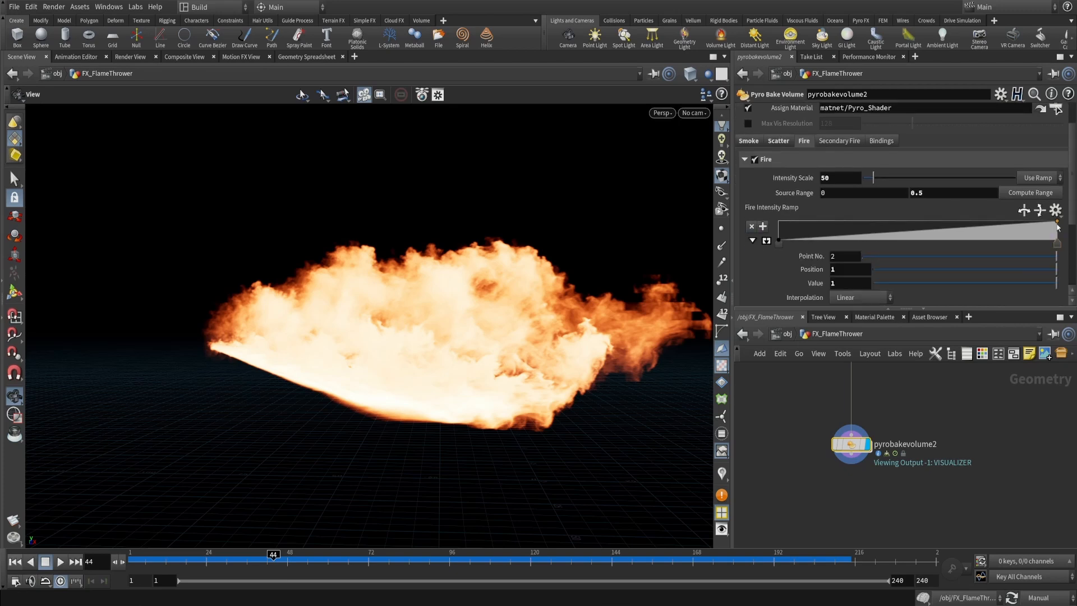
drag(1057, 223, 1059, 241)
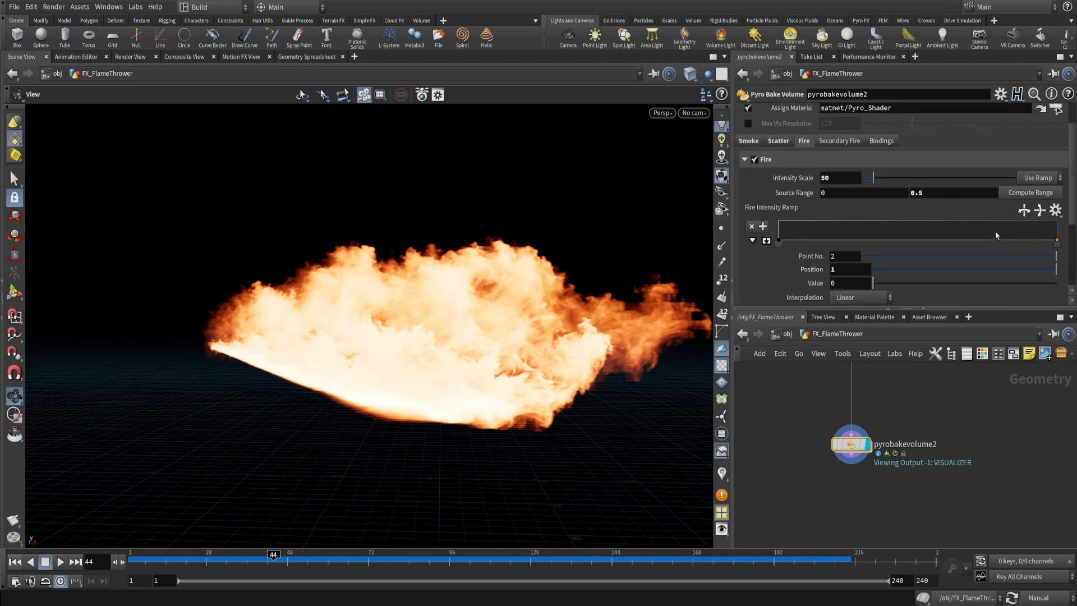
drag(995, 232, 998, 222)
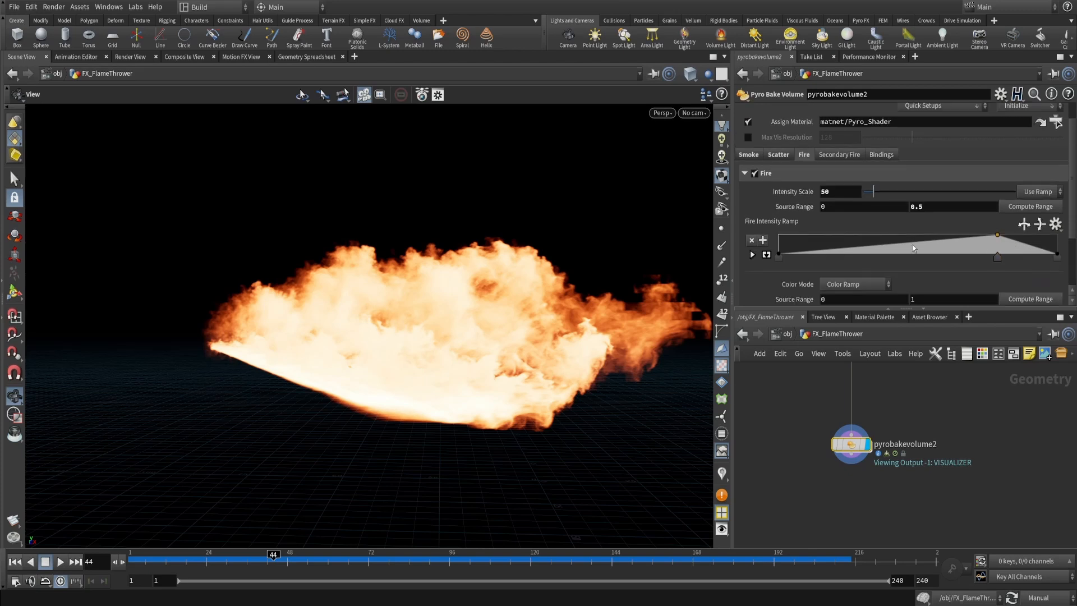
Change the interpolation of all fire intensity ramp points to Catmull-Rom
scroll(755, 262, down, 1)
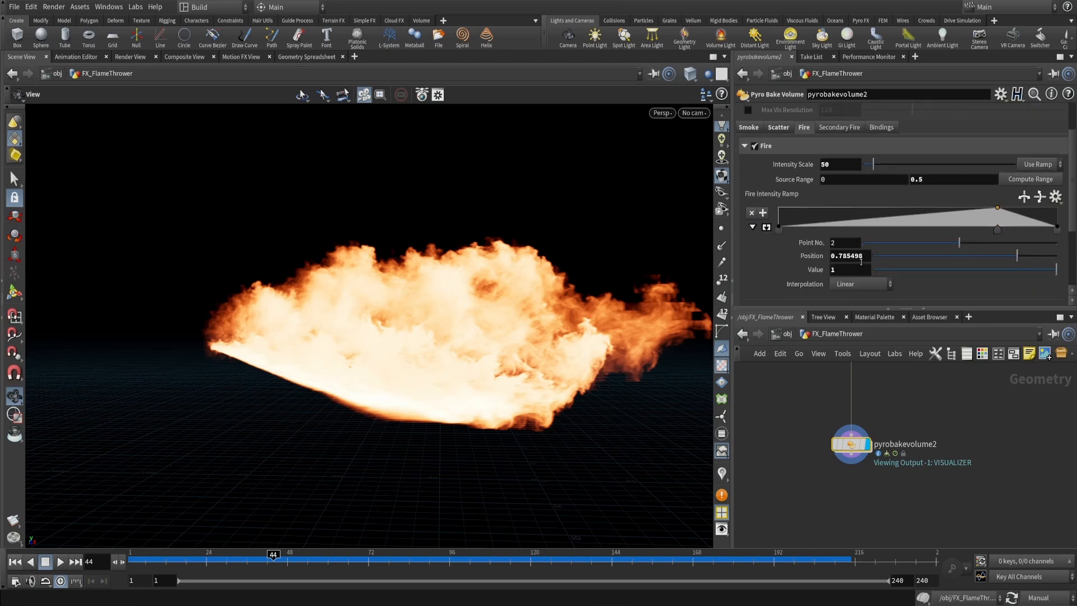
click(1056, 226)
click(778, 226)
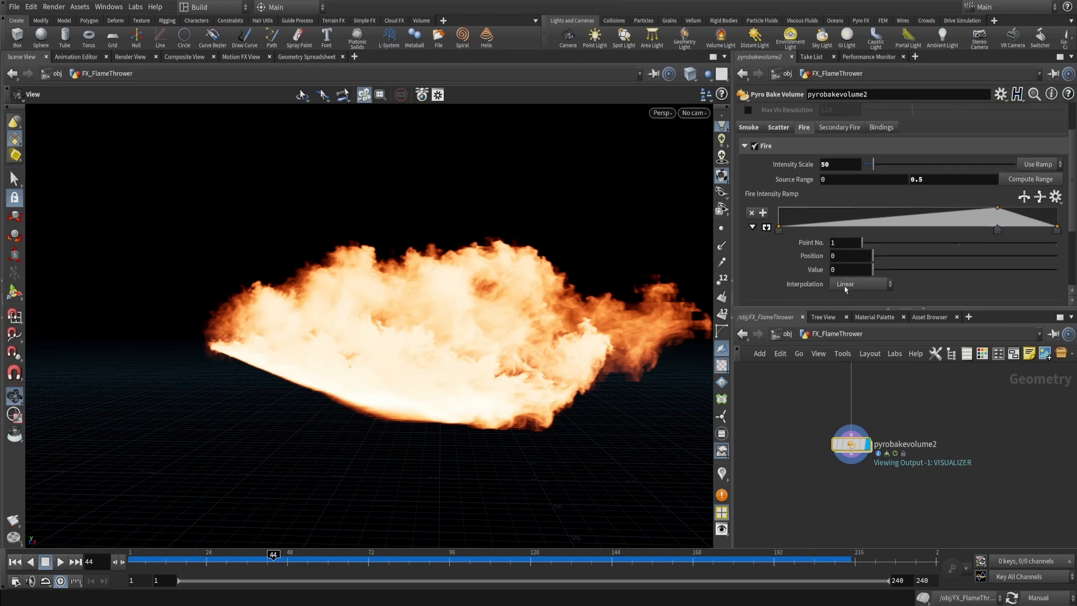
click(862, 284)
click(847, 322)
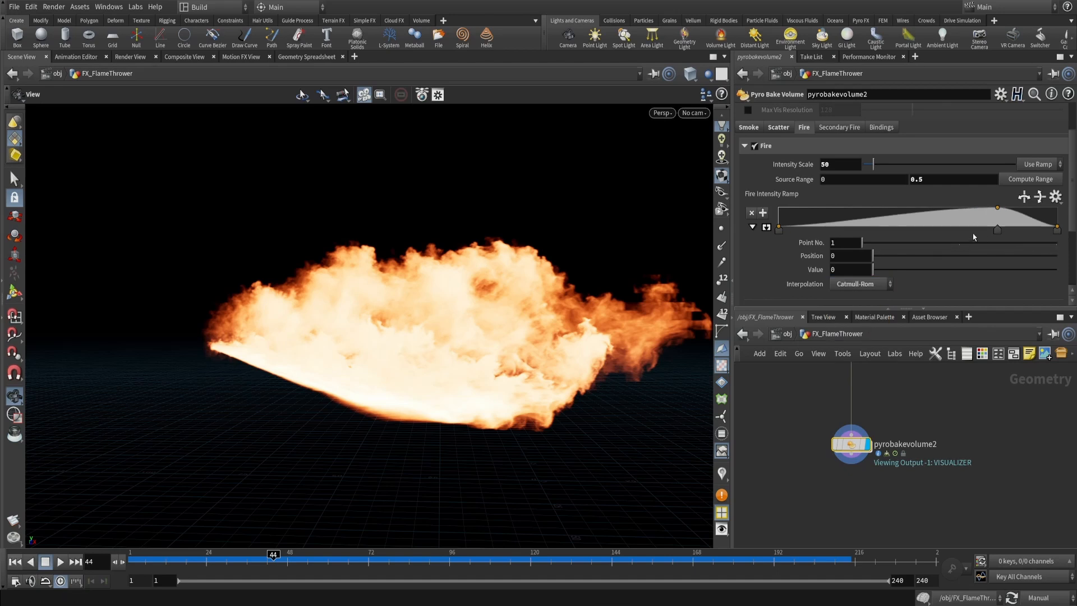
Add a fire intensity ramp point at about position 0.59 with a value of 0.1
click(996, 230)
click(941, 224)
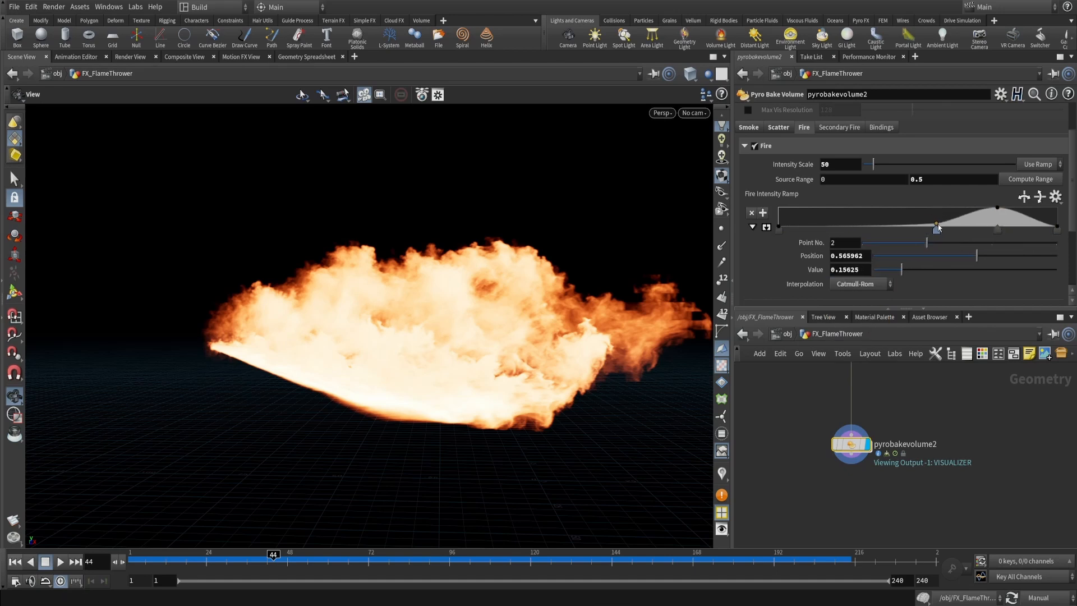
double_click(864, 269)
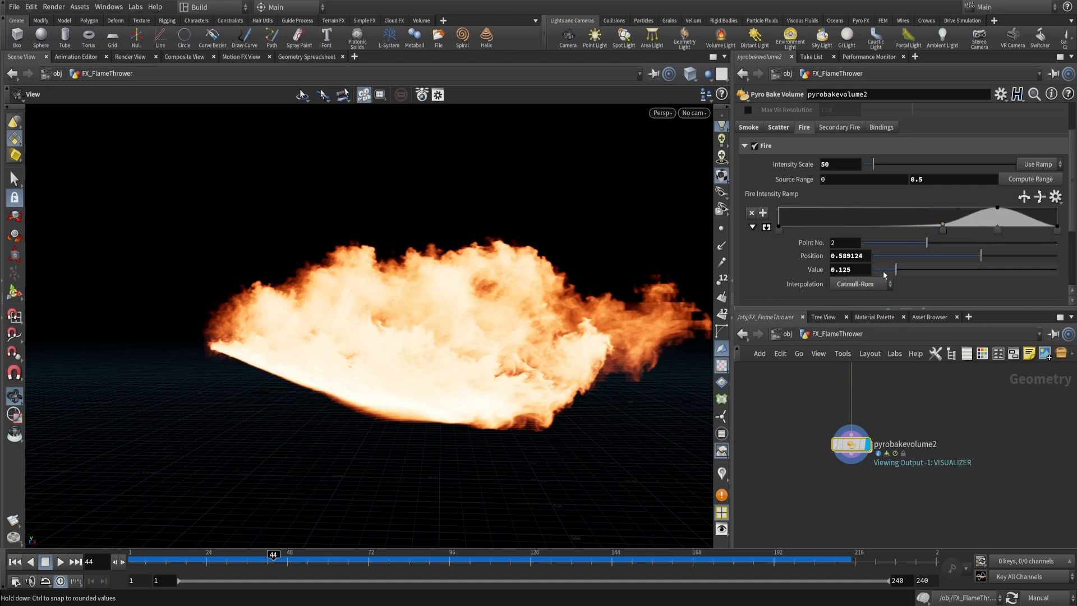
text(.1)
key(Return)
Add another fire intensity ramp point at about position 0.24 with a value of 0.01
drag(942, 224, 845, 222)
double_click(853, 268)
text(.05)
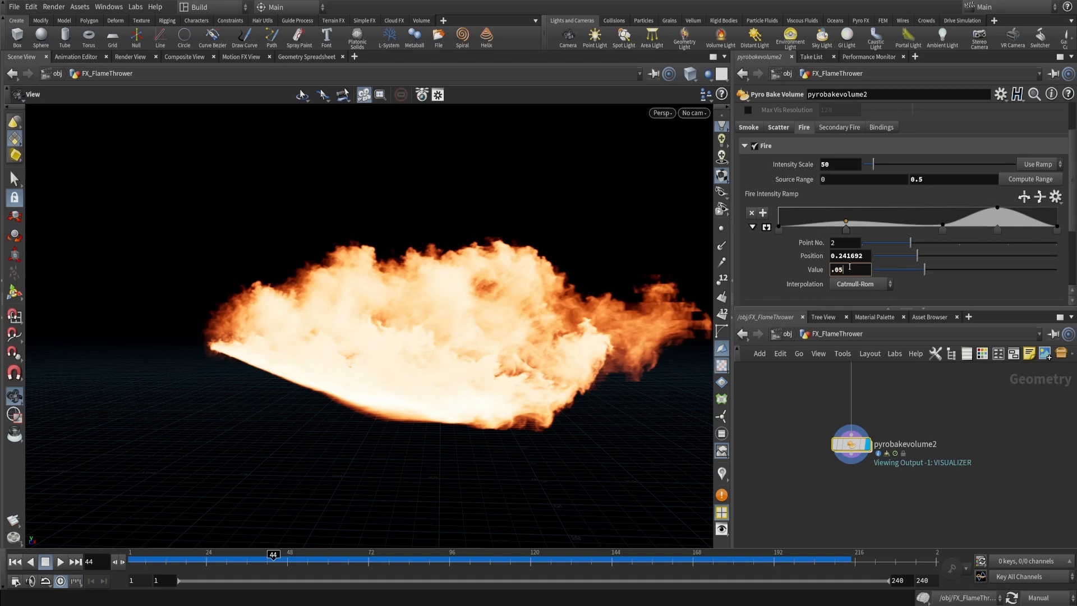
key(BackSpace)
text(1)
key(Return)
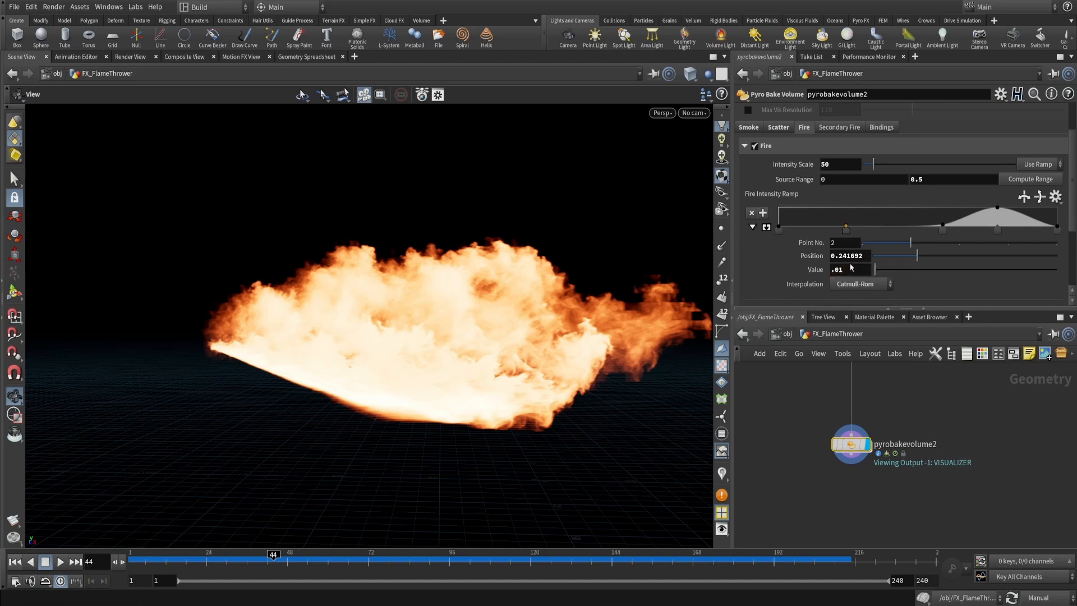
Switch the update mode to Auto Update to recook the flame with the edited ramp
click(1053, 596)
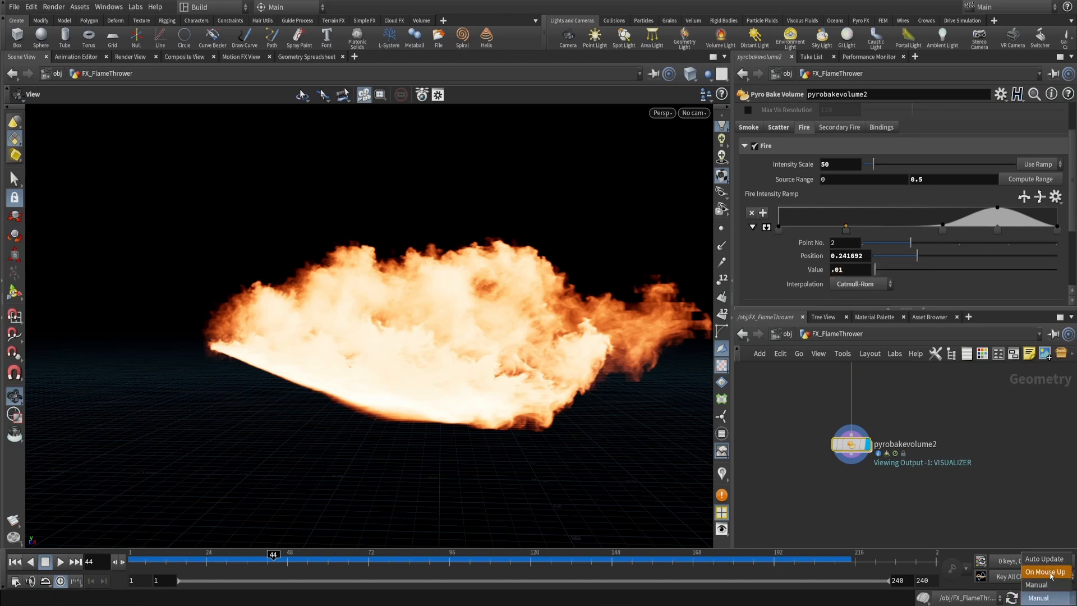
click(1050, 561)
click(1050, 561)
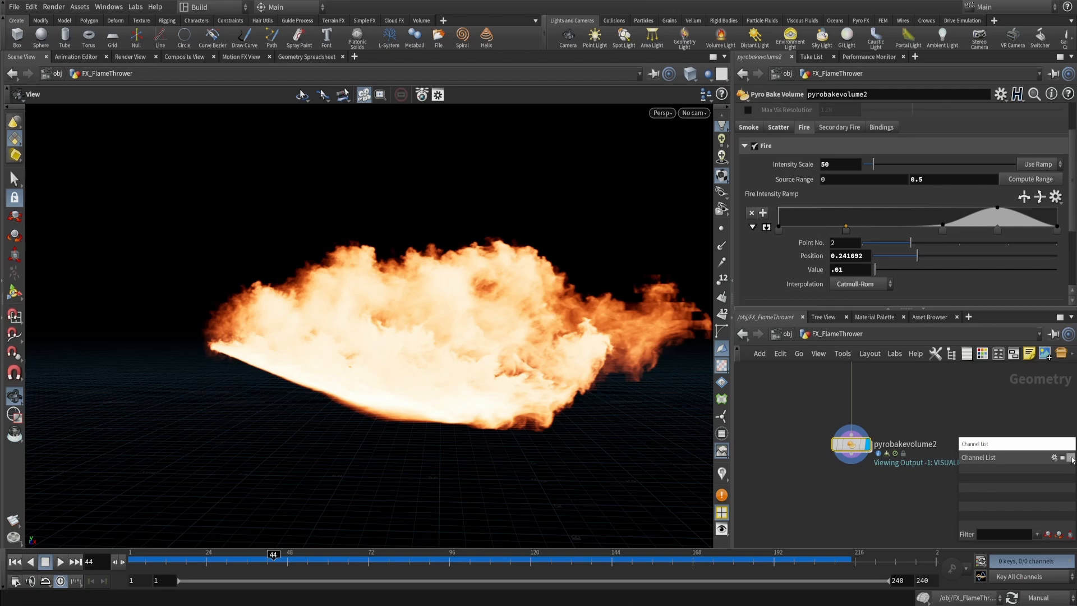
click(1043, 597)
click(1044, 558)
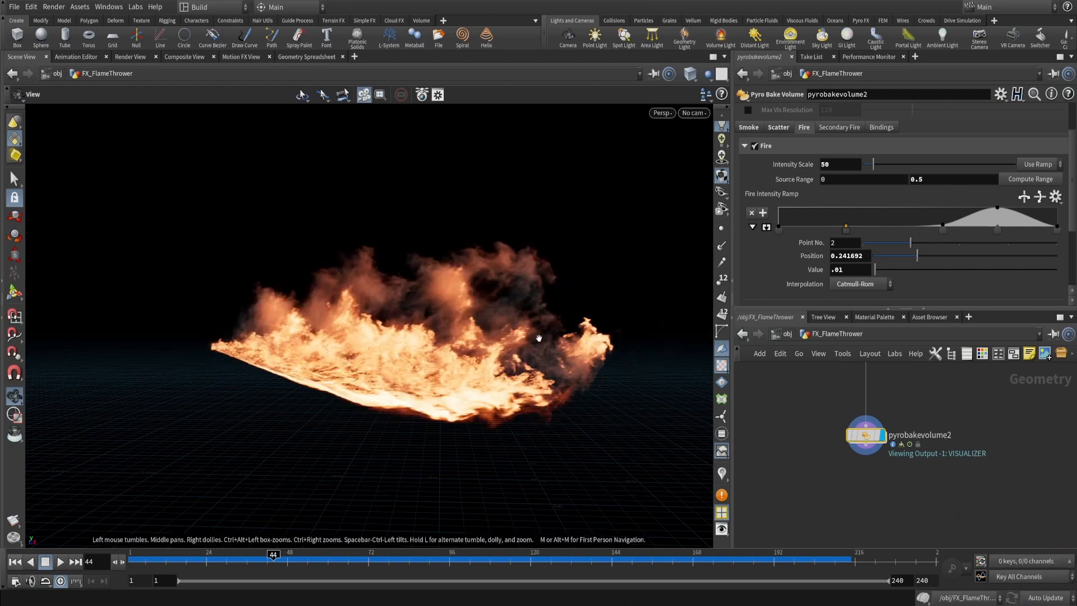
Run a test render of the flame at frame 44 in the Render View and stop it
drag(603, 312, 539, 351)
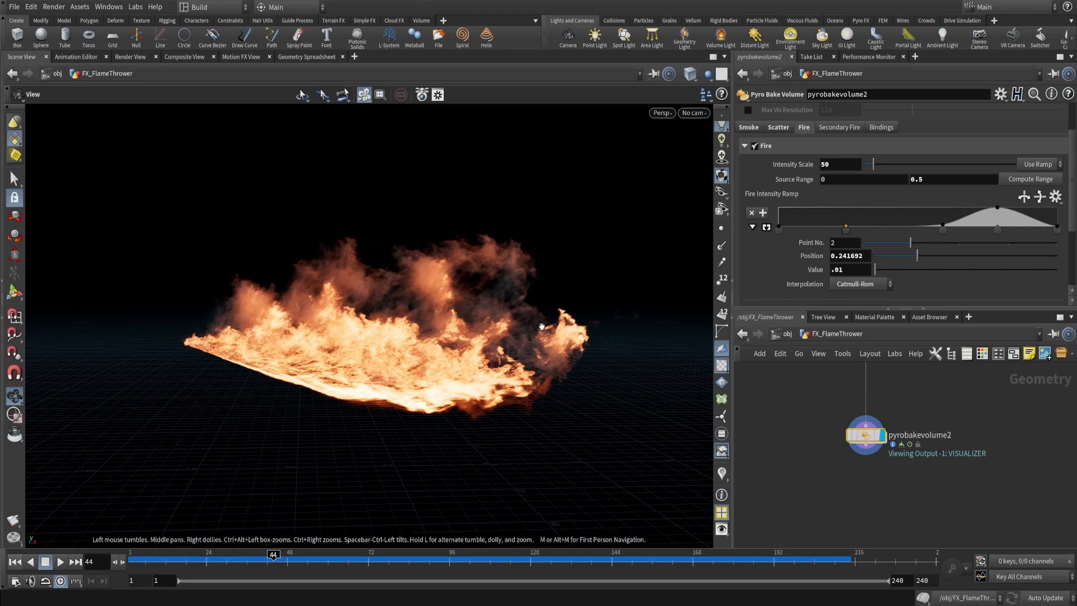
click(117, 57)
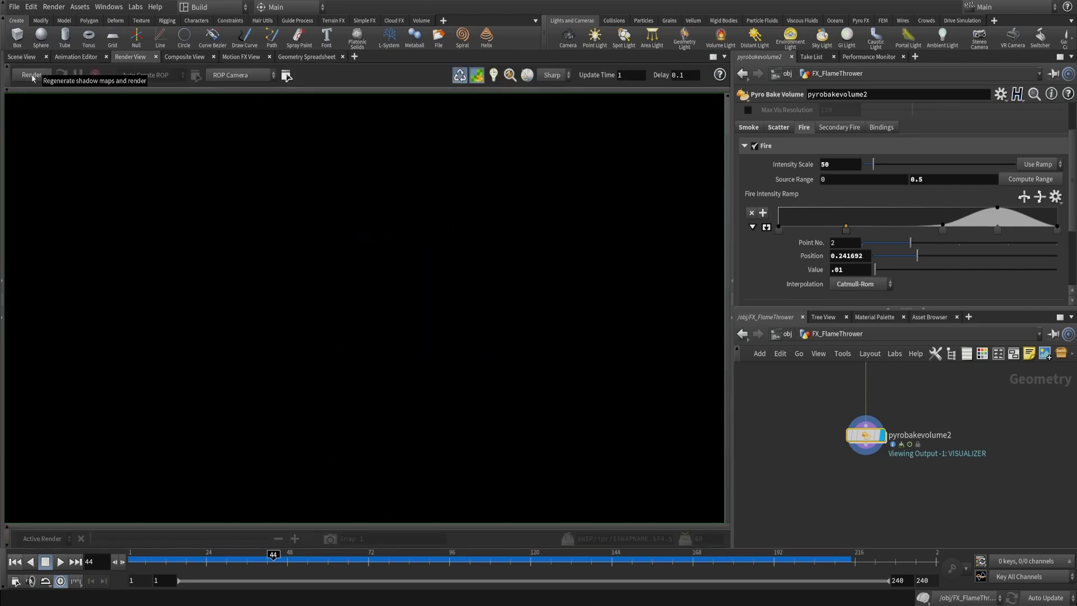
click(32, 76)
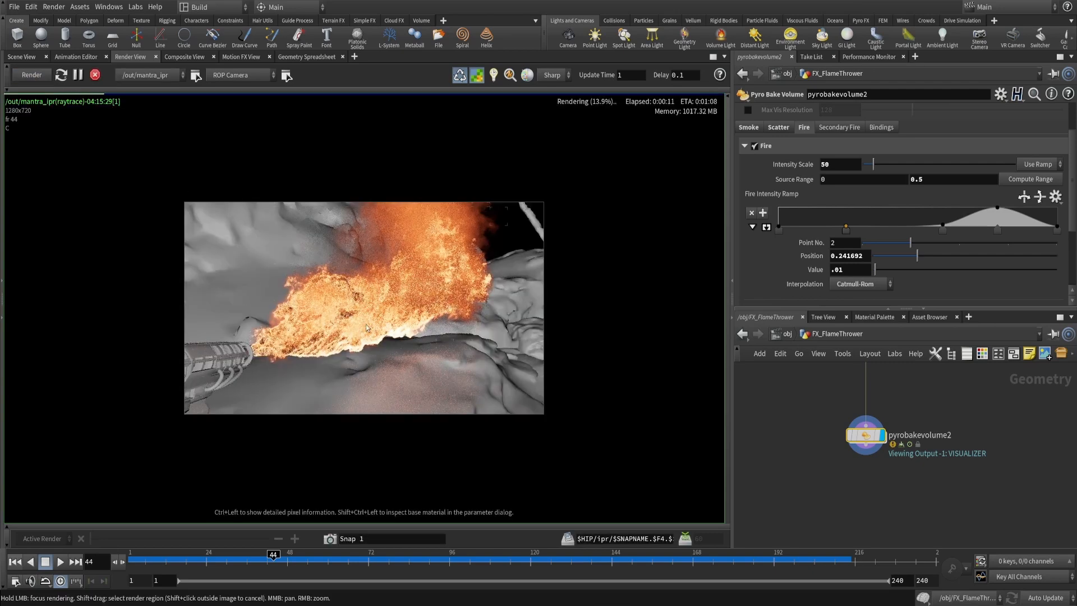
click(94, 75)
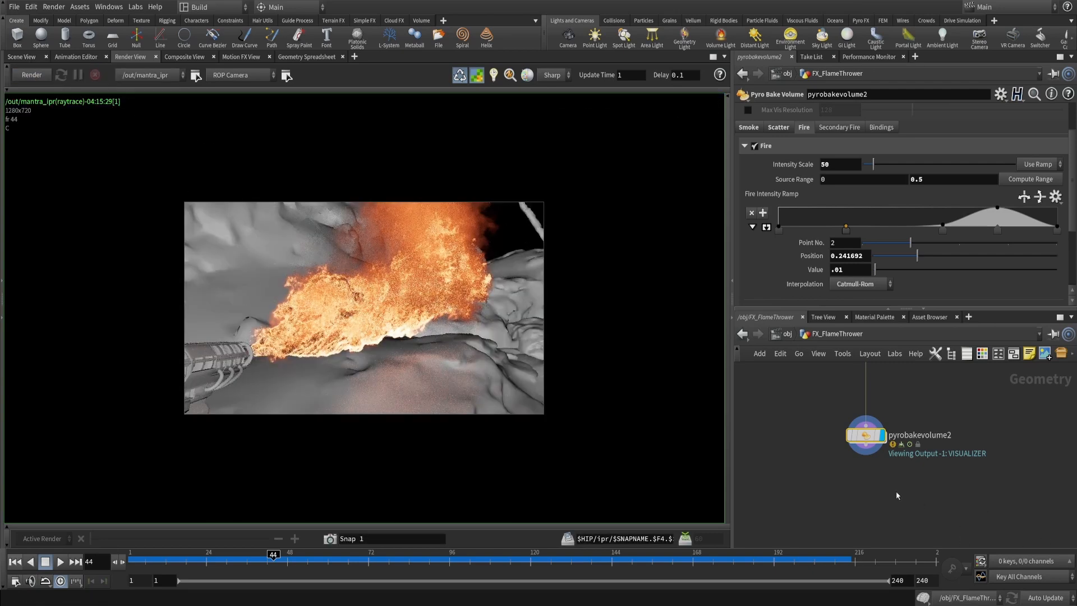
Hide the environment object at the object level and create a new camera from the current viewport angle
key(u)
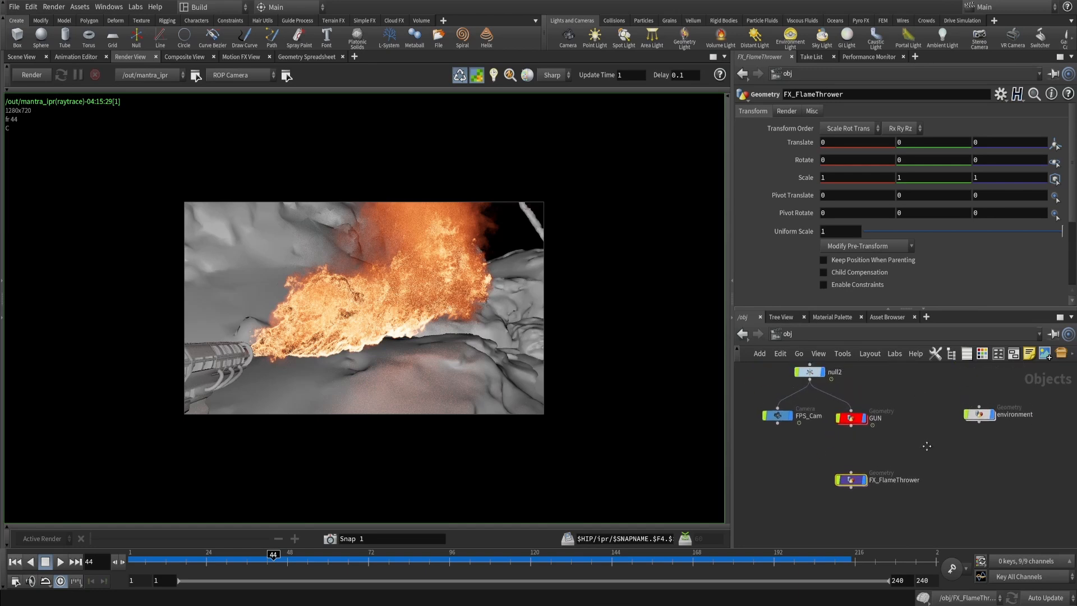
click(22, 57)
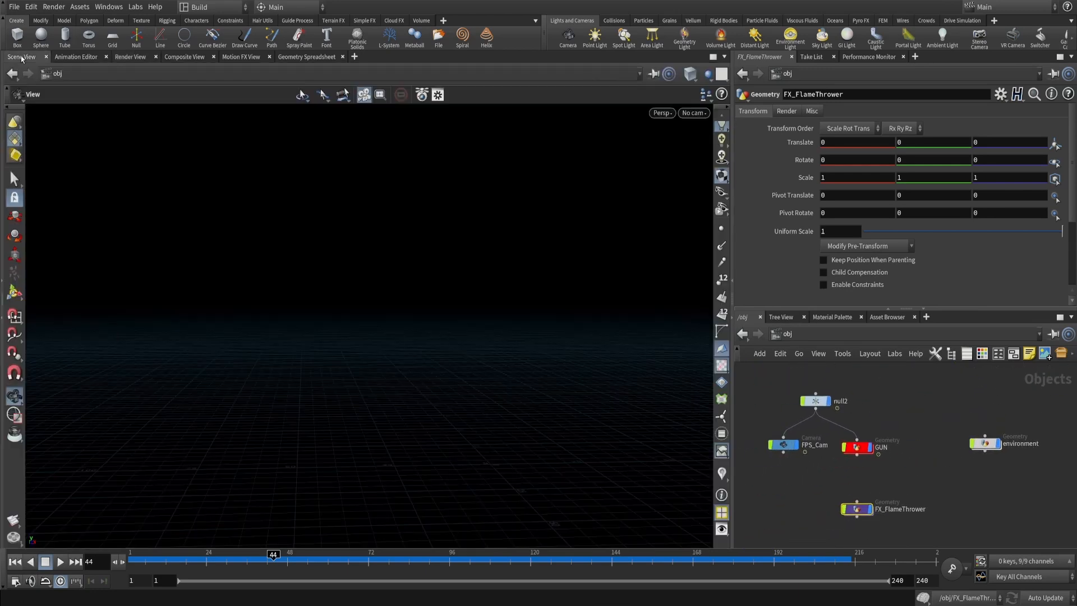
click(1001, 447)
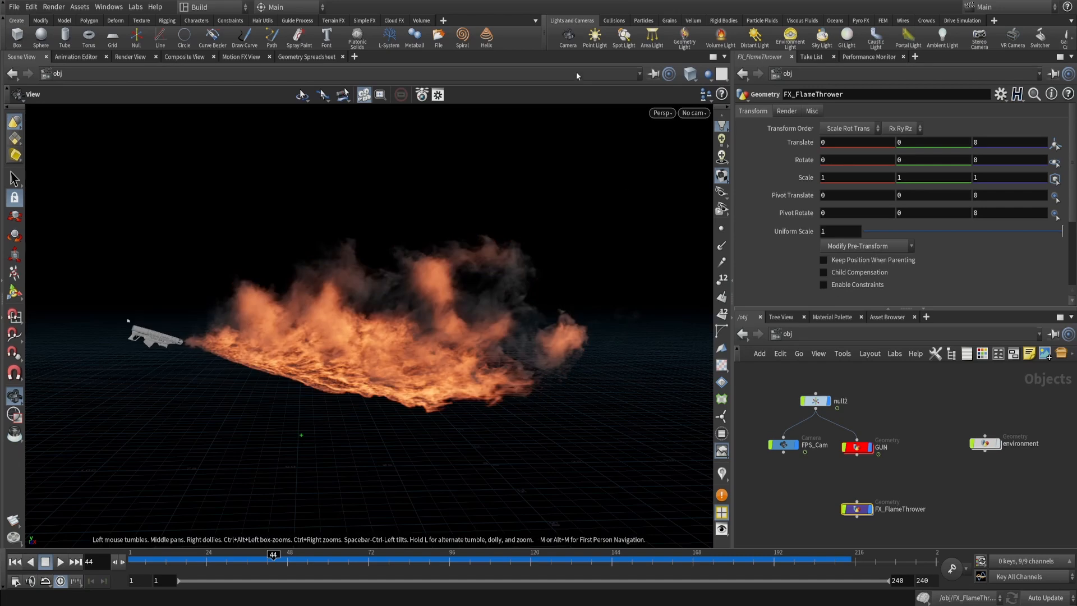
ctrl+click(568, 37)
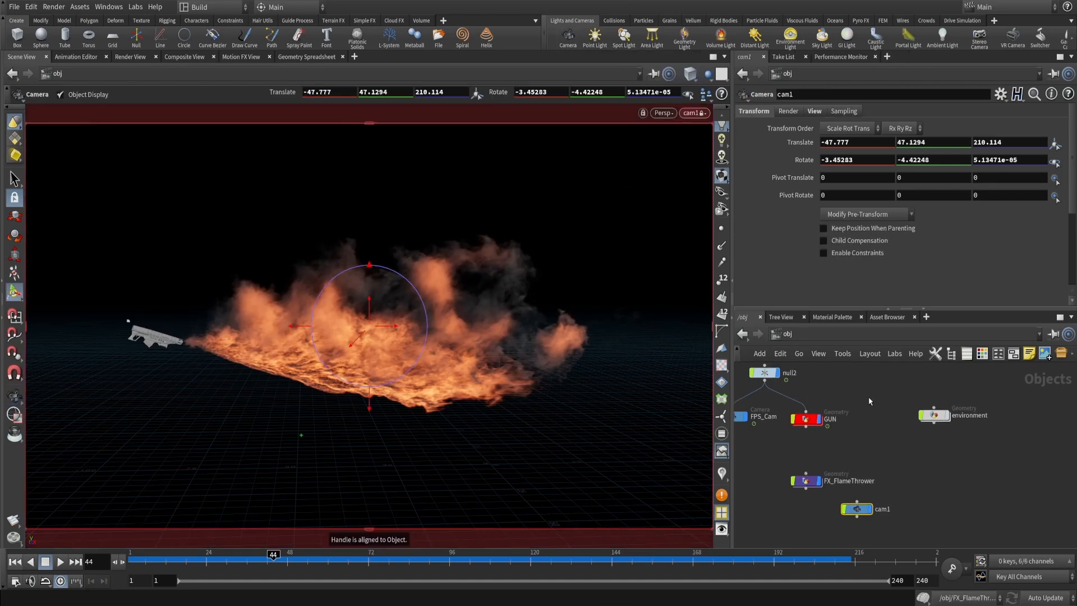
In the out network, set the mantra_ipr node's camera to /obj/cam1
click(796, 333)
click(807, 400)
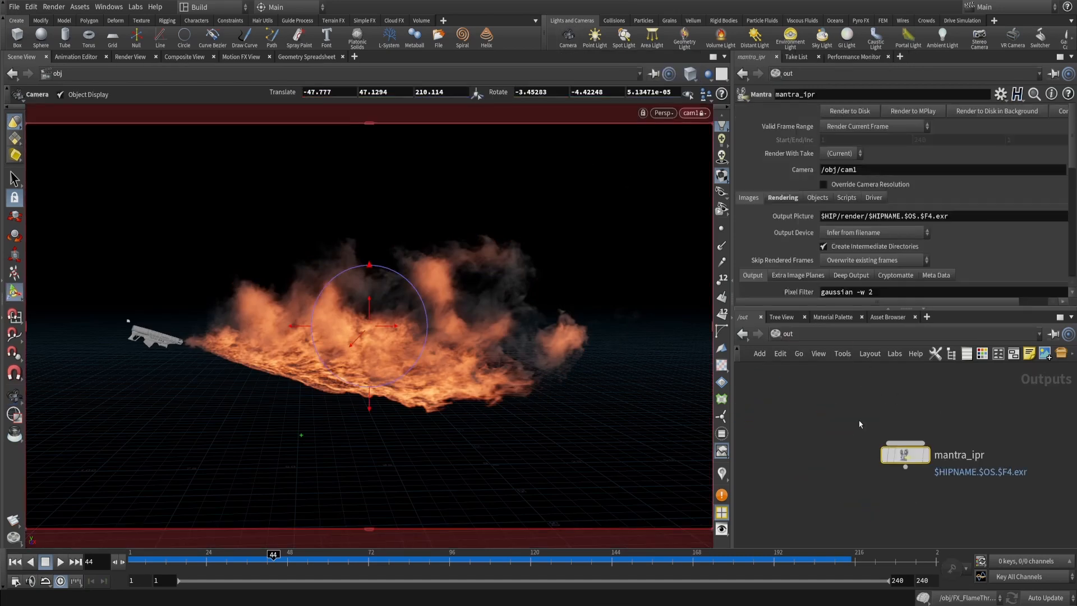
click(885, 171)
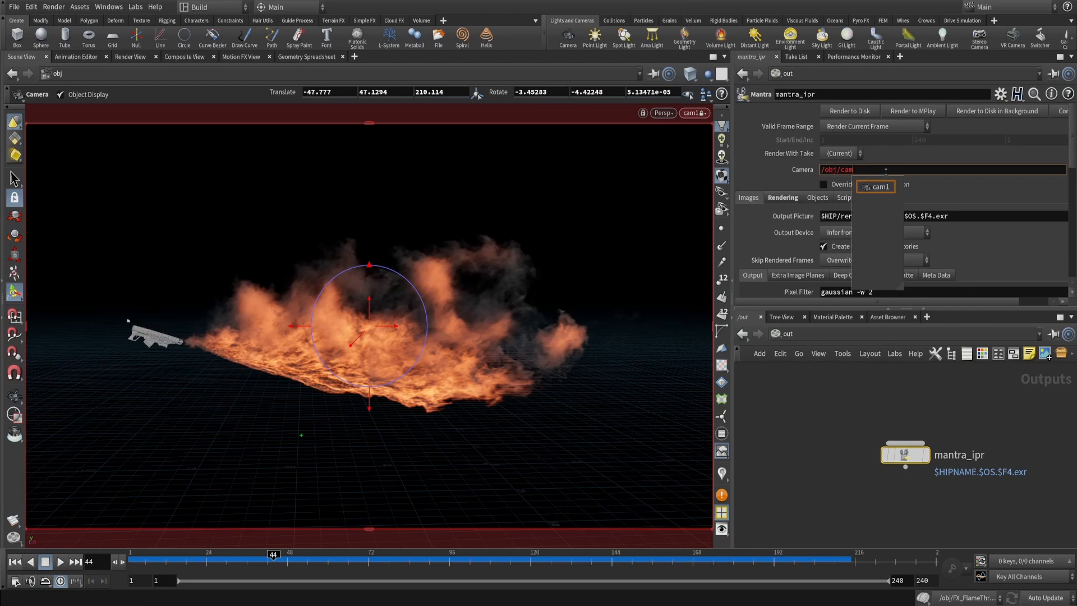
key(Return)
Set the mantra_ipr pixel samples to 9 by 9 and enable Allow Motion Blur
middle_drag(836, 387, 802, 371)
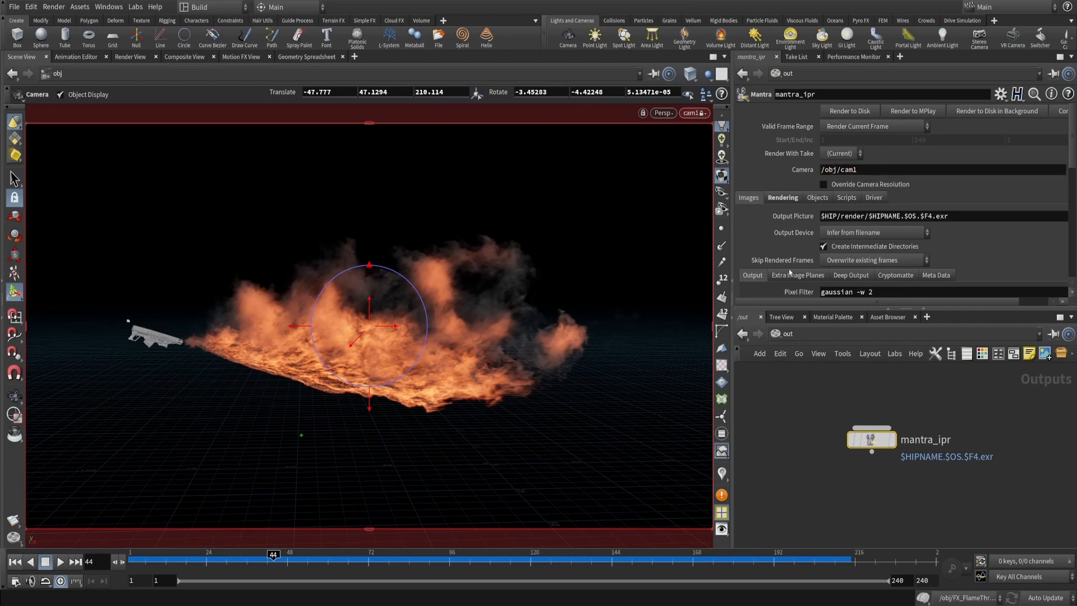
scroll(789, 270, down, 6)
scroll(794, 235, up, 5)
click(782, 183)
scroll(807, 202, down, 2)
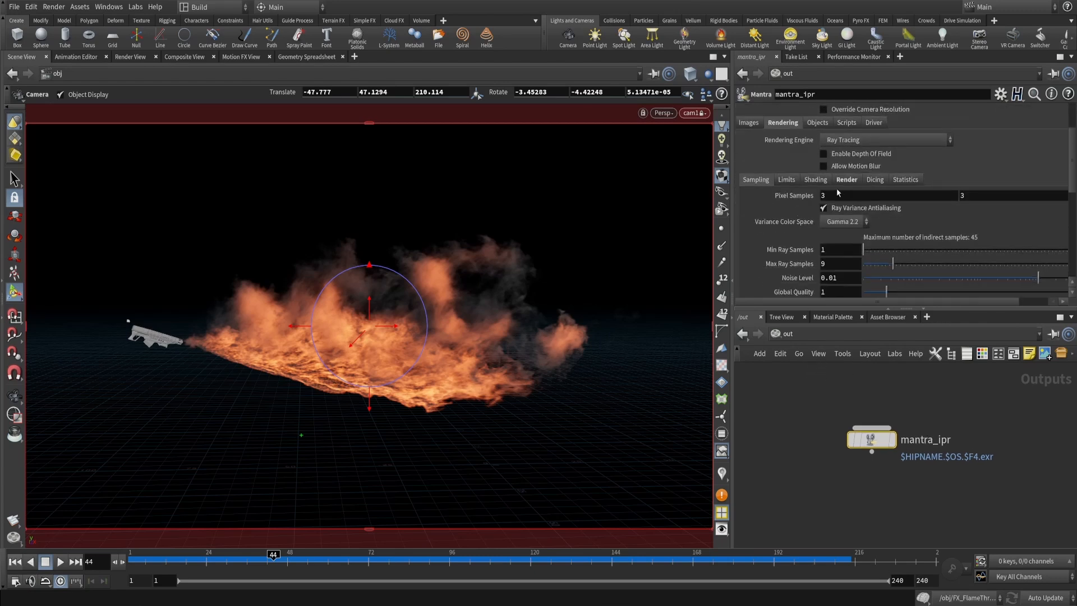
drag(831, 196, 753, 206)
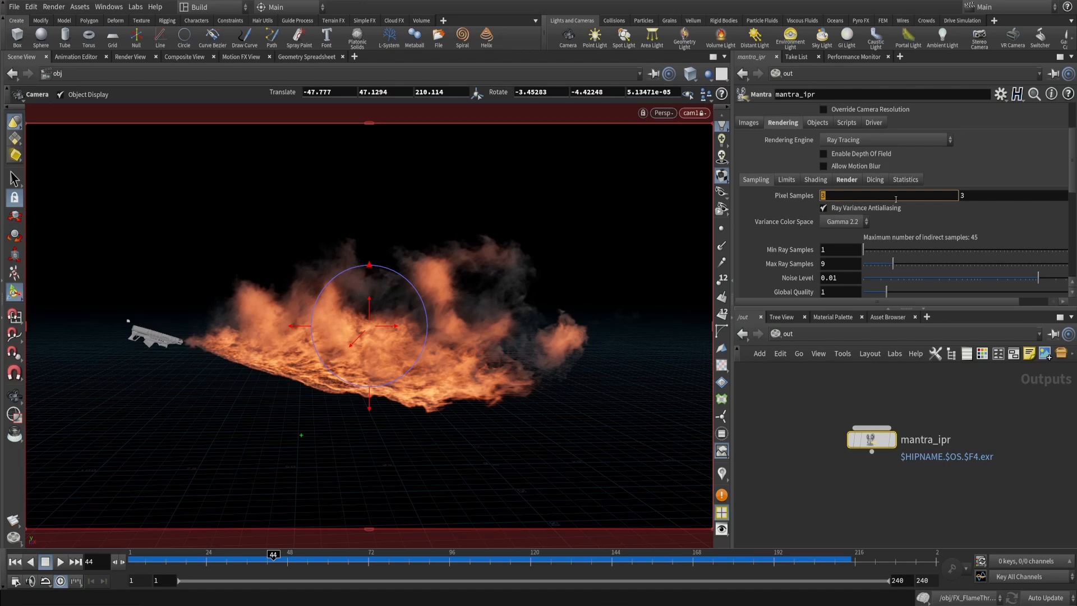
text(9)
key(Return)
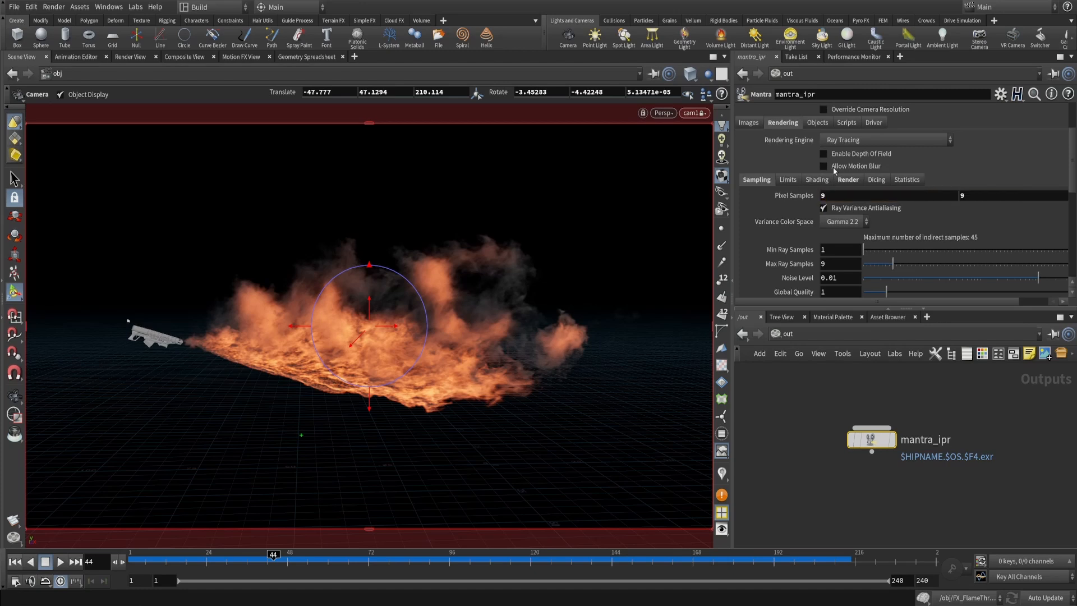
click(823, 166)
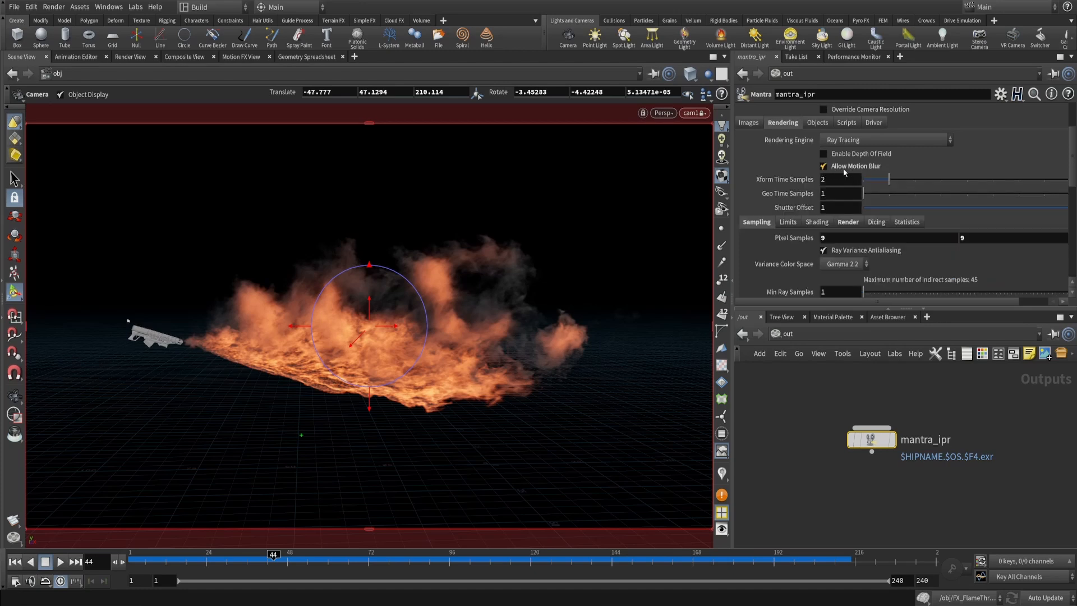
Set Geometry Velocity Blur to Velocity Blur in the render sampling settings of the FX_FlameThrower object
click(783, 335)
click(802, 393)
middle_drag(925, 425, 981, 394)
click(890, 448)
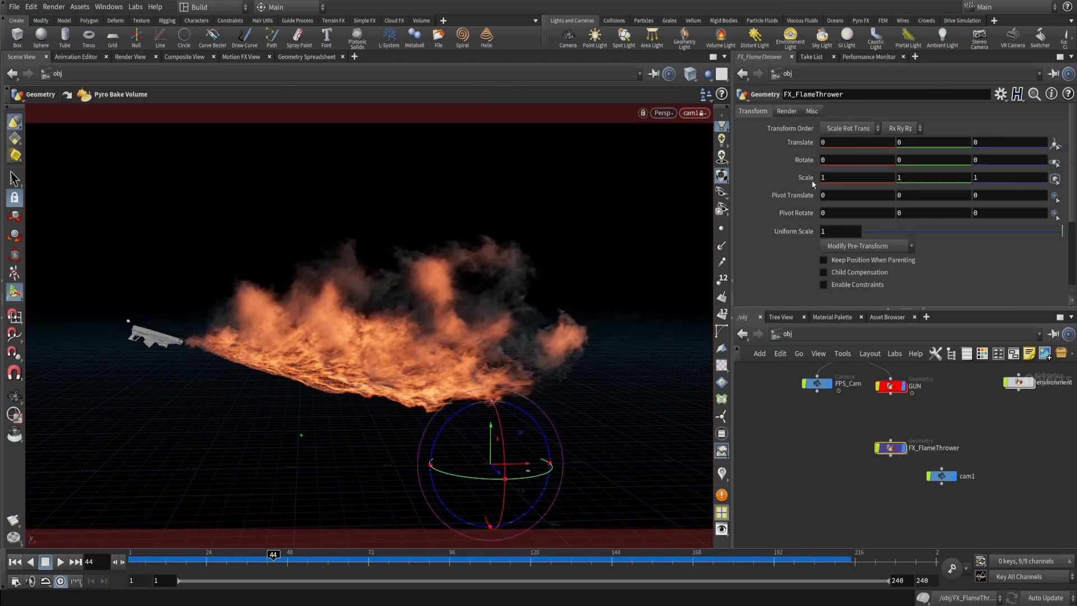
click(786, 113)
click(788, 202)
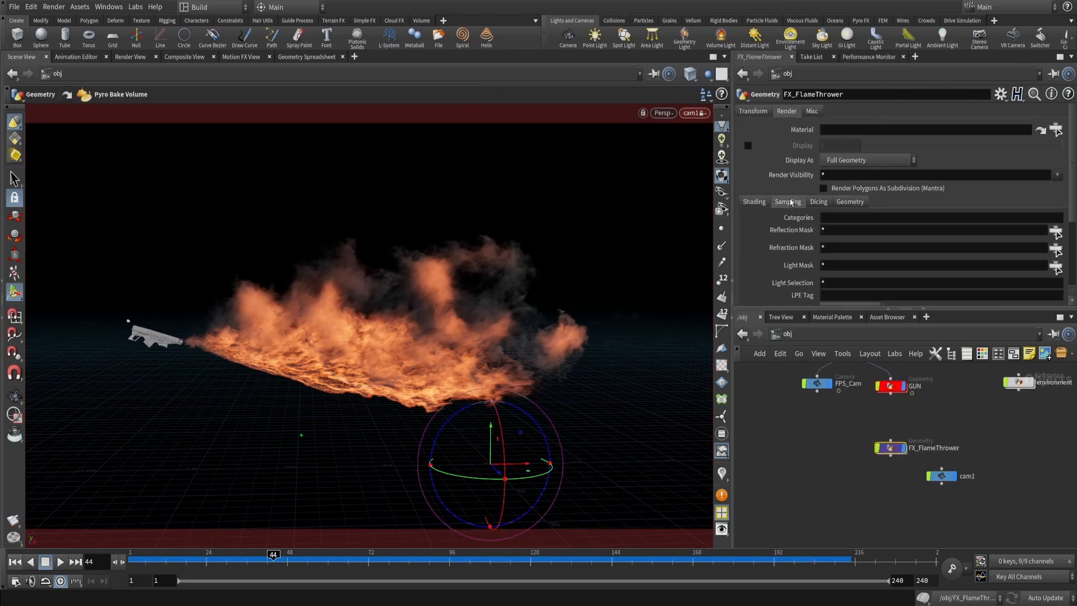
click(851, 218)
click(865, 248)
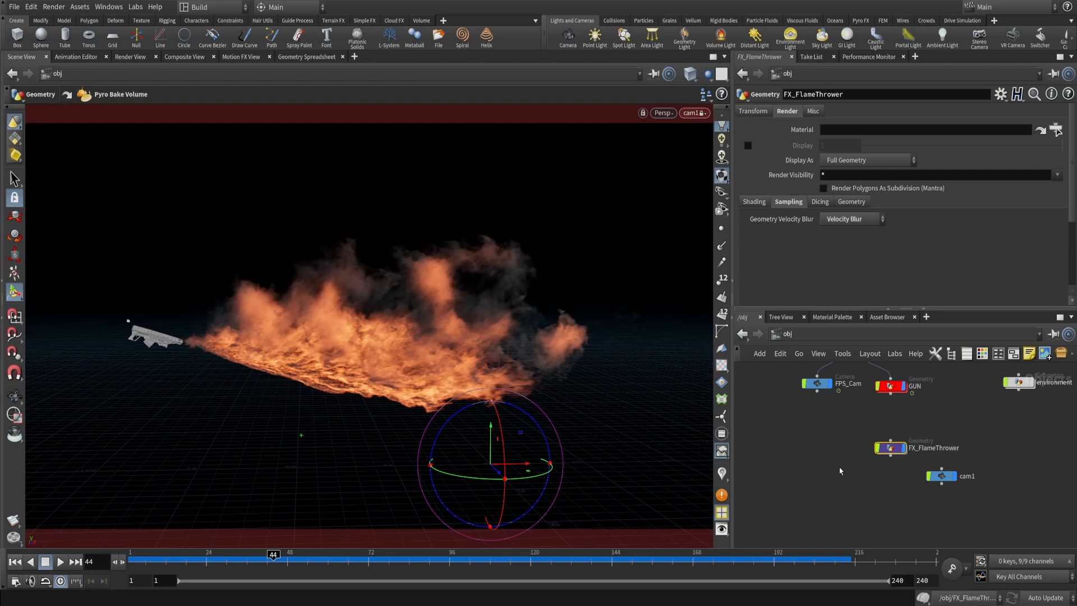
Inspect the node info of pyrobakevolume2 inside FX_FlameThrower to check its velocity fields
double_click(861, 446)
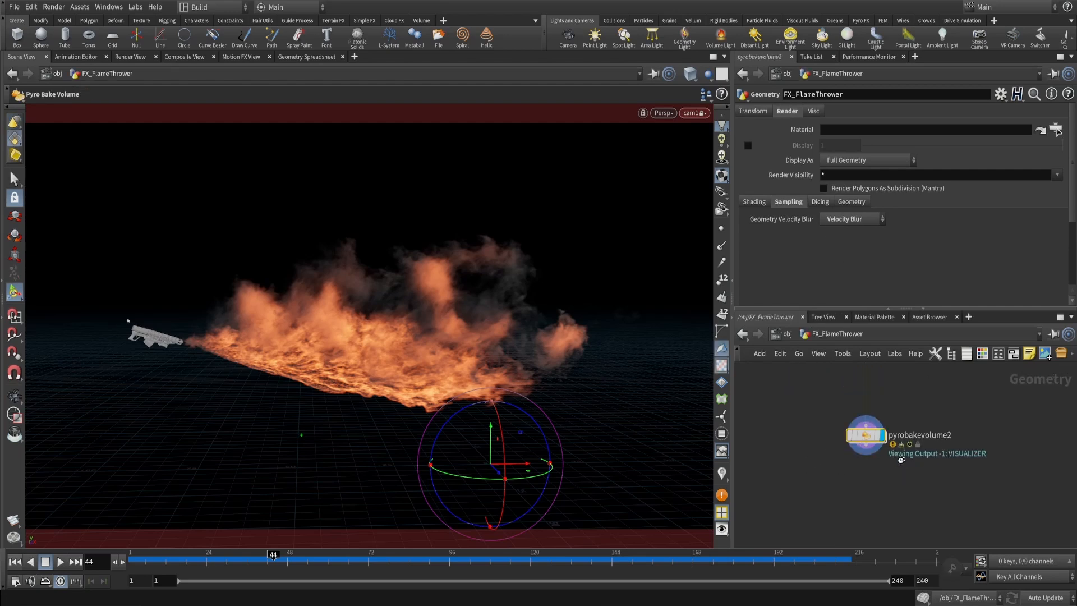
middle_click(866, 436)
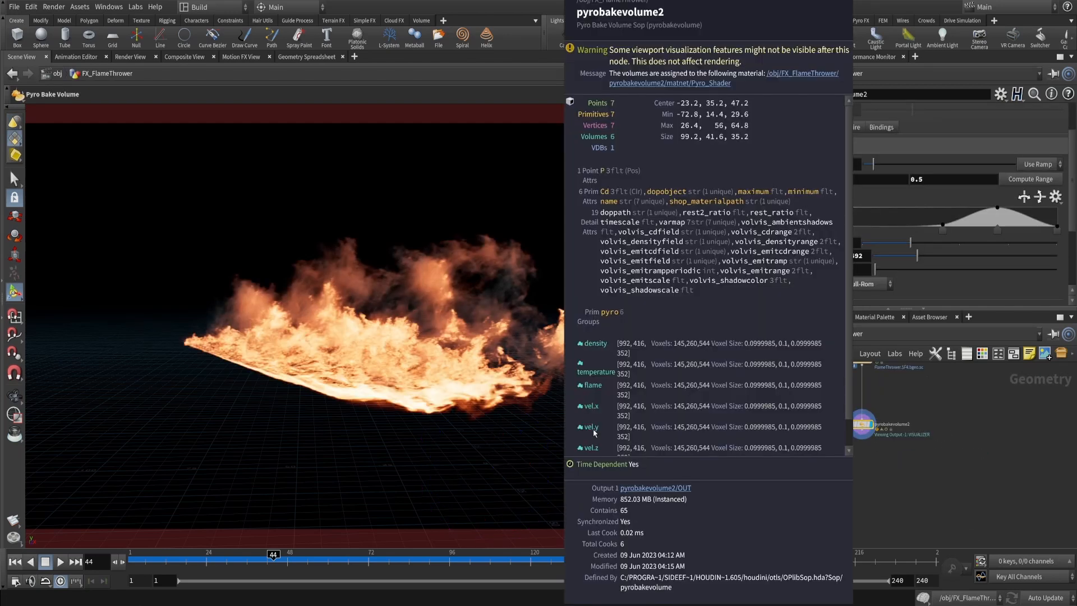
middle_drag(906, 406, 917, 434)
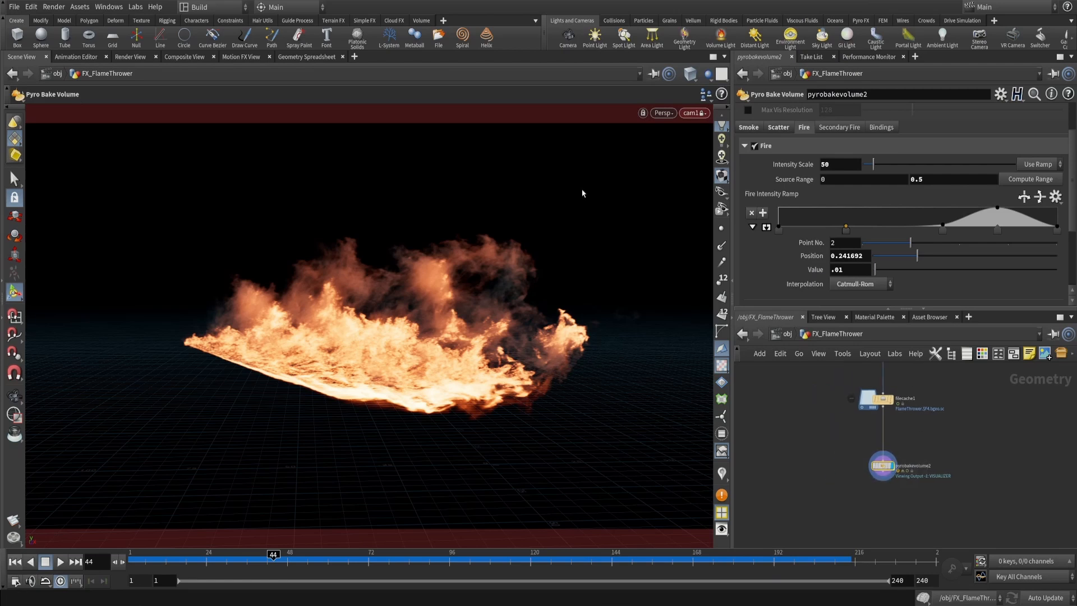
Render the motion-blurred flame from the new camera and examine its detail up close in the Render View
click(130, 56)
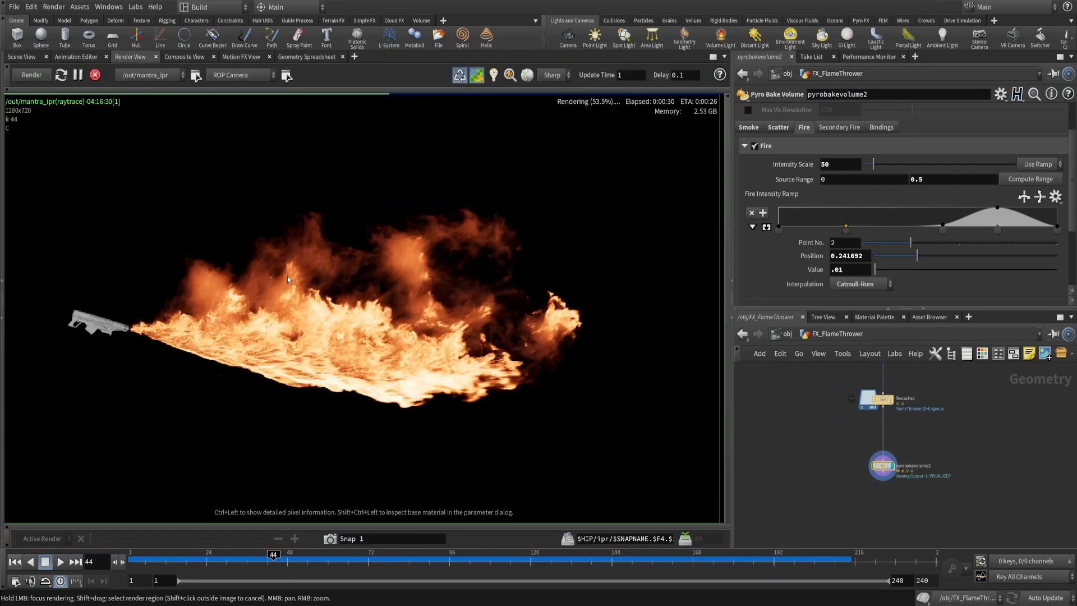
middle_drag(298, 275, 348, 270)
scroll(437, 252, up, 3)
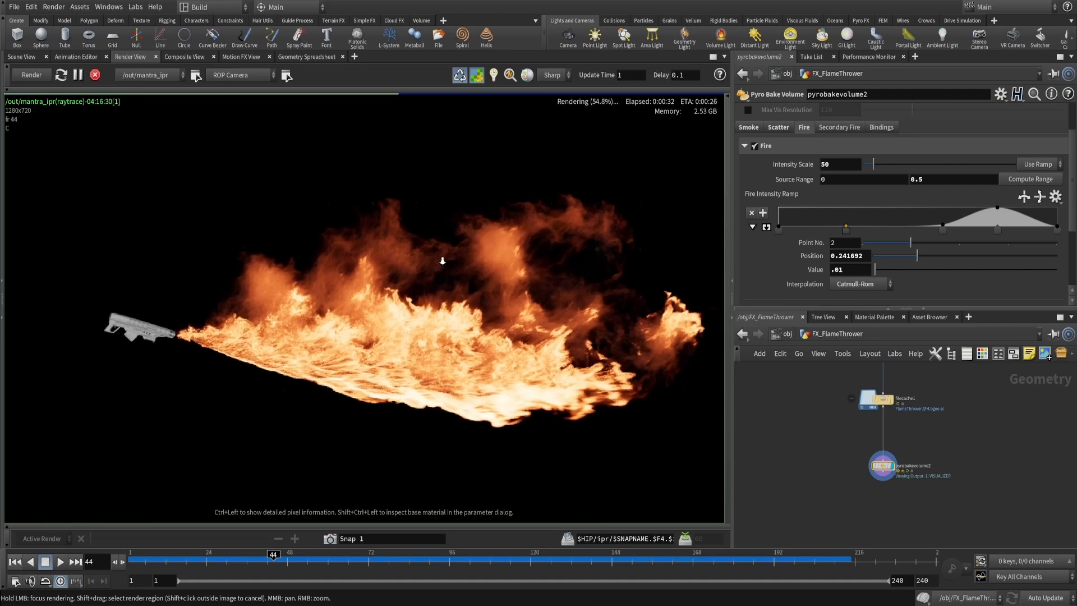
scroll(459, 242, up, 1)
scroll(466, 259, up, 2)
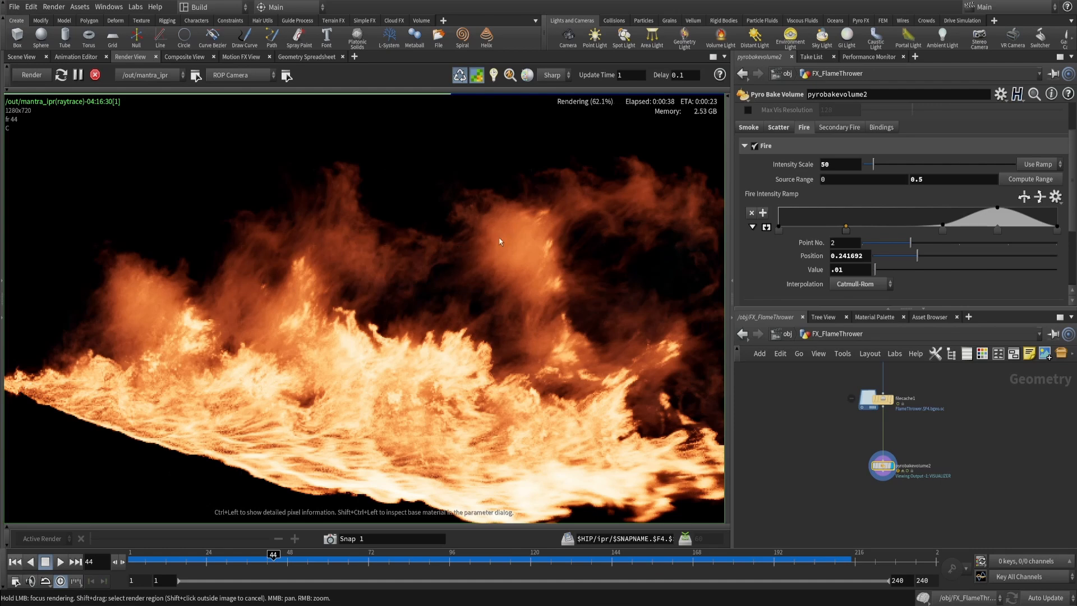
scroll(500, 241, down, 4)
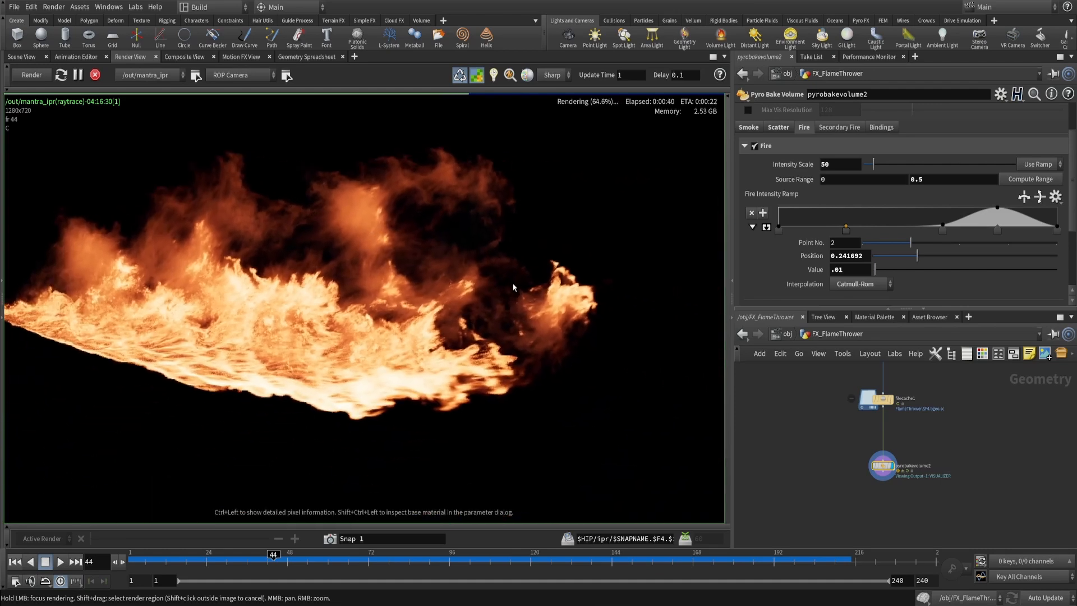
scroll(513, 288, down, 3)
scroll(412, 229, up, 2)
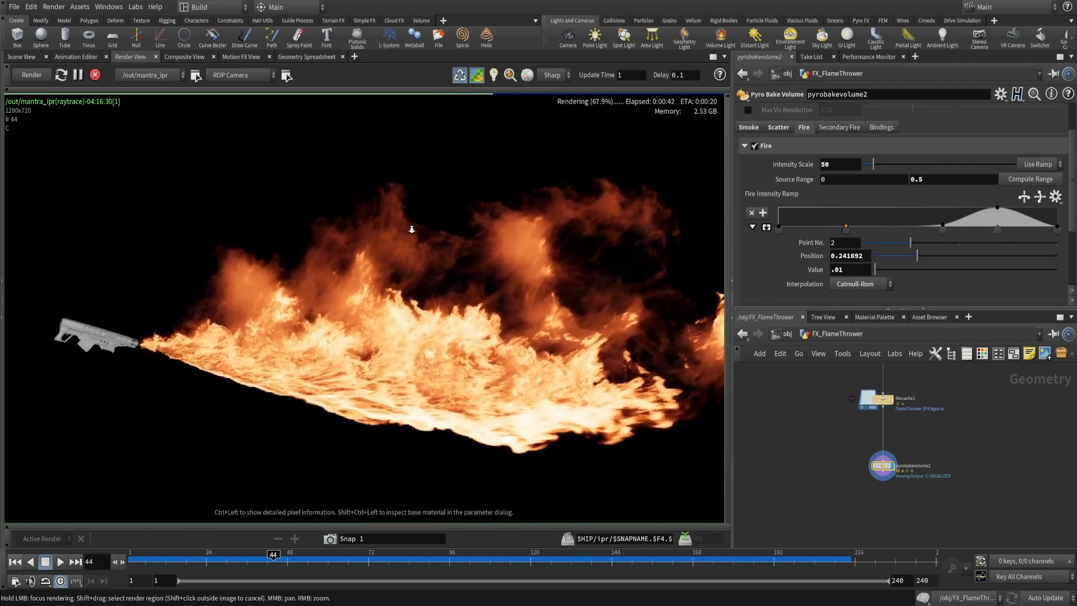
scroll(412, 229, down, 2)
middle_drag(925, 466, 894, 447)
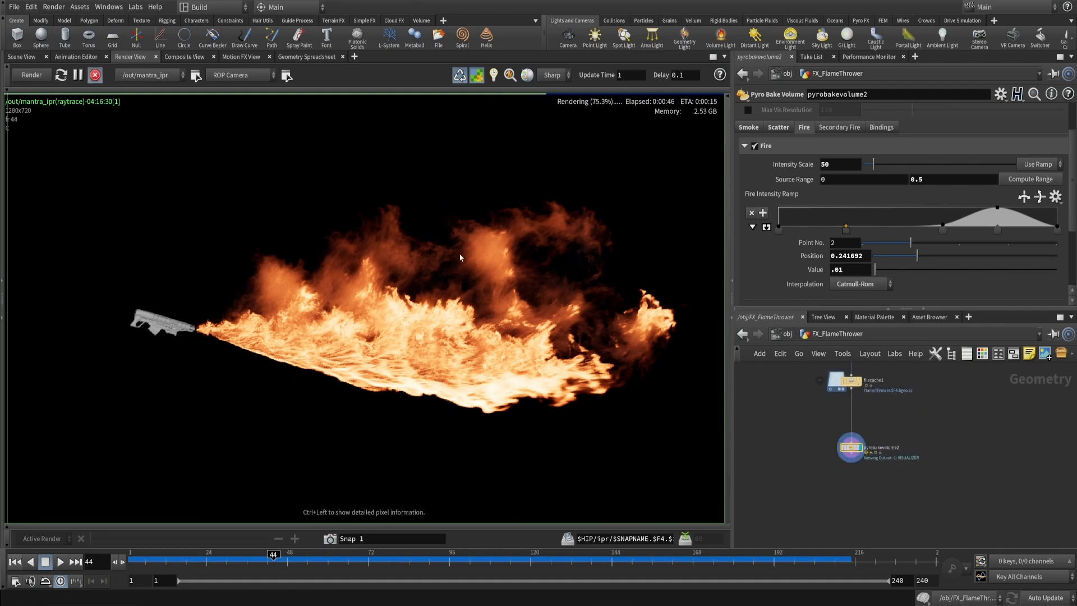
middle_drag(874, 394, 866, 418)
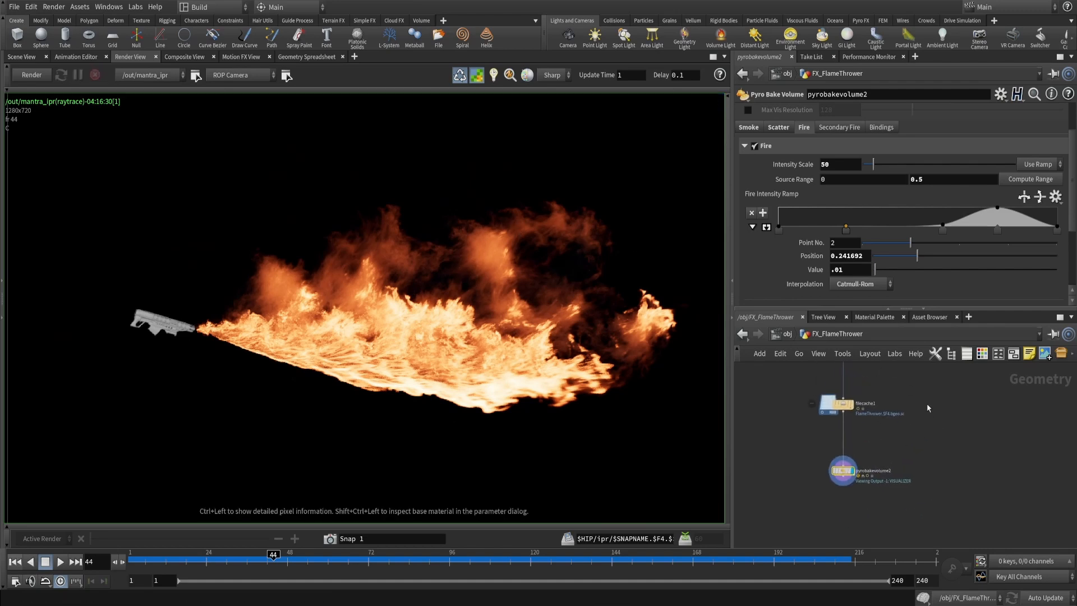
Save the scene and add a Null node named OUT_FIRE below pyrobakevolume2
scroll(926, 407, down, 3)
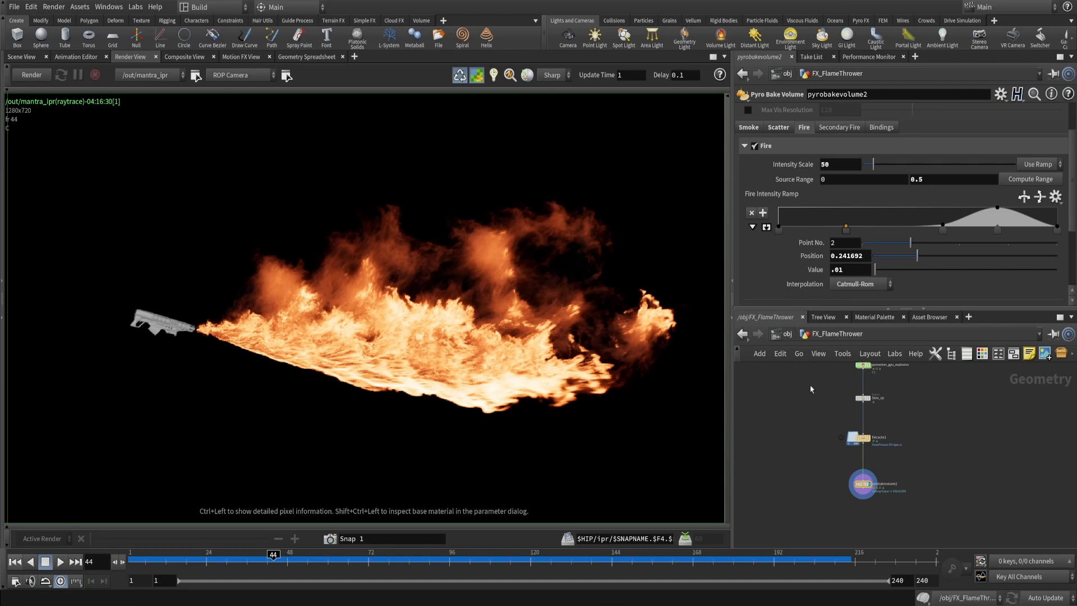
middle_drag(799, 446, 806, 401)
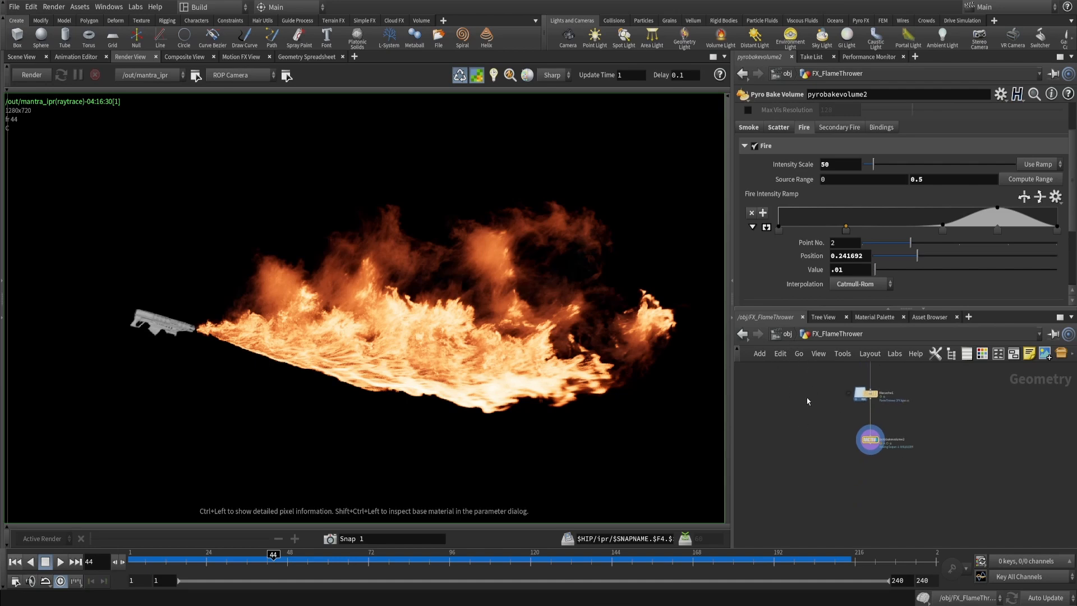
key(ctrl+s)
key(Tab)
text(null)
key(Return)
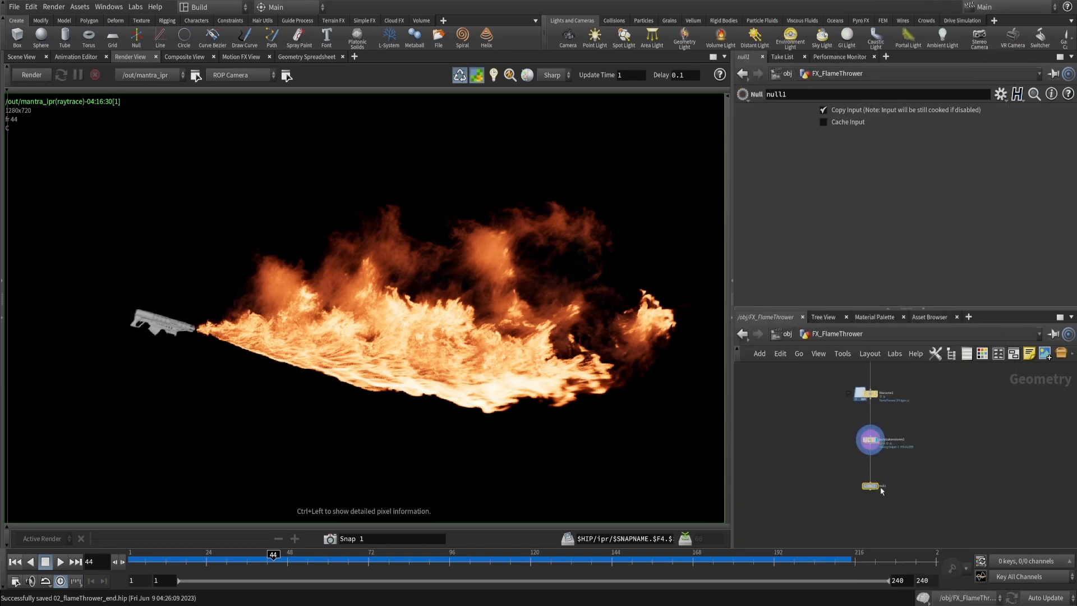
scroll(880, 491, up, 3)
double_click(874, 492)
text(OUT_FIRE)
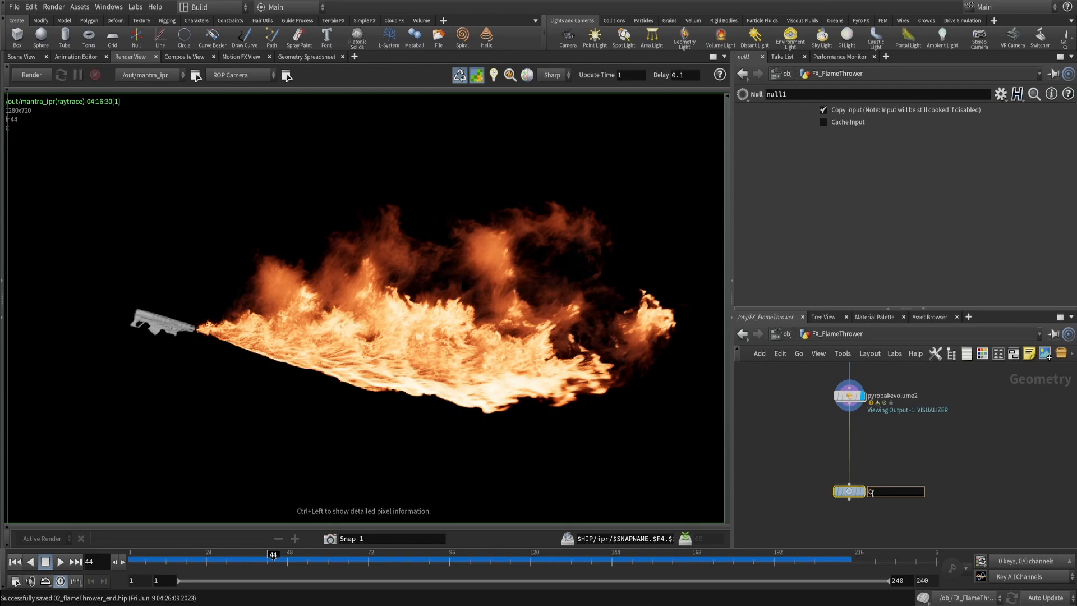
key(Return)
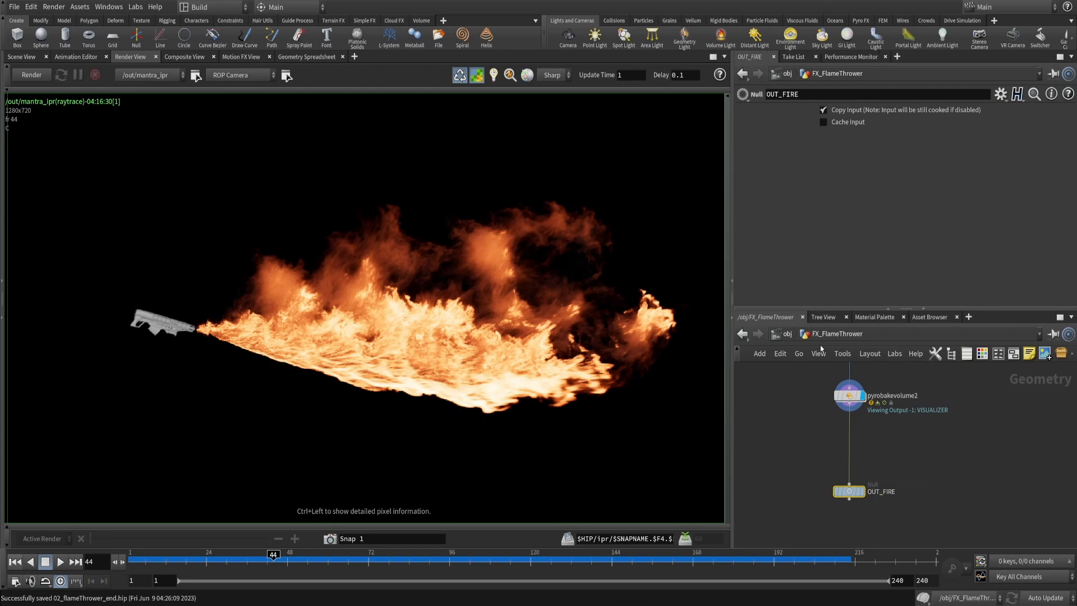
Go to the stage network for Solaris and show the Scene View in place of the Render View
scroll(872, 493, down, 3)
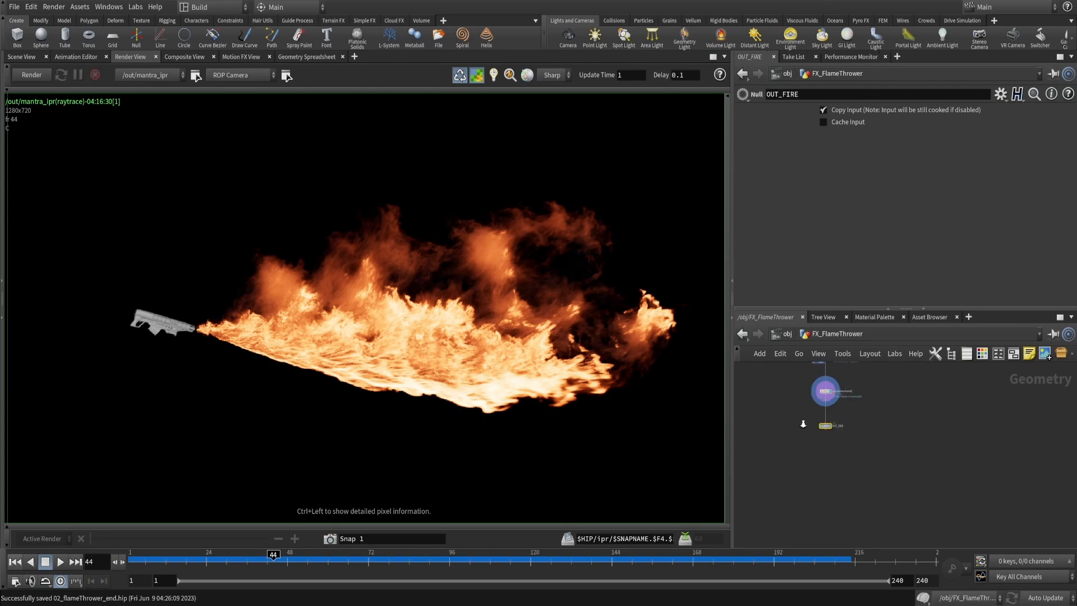
click(787, 334)
click(788, 334)
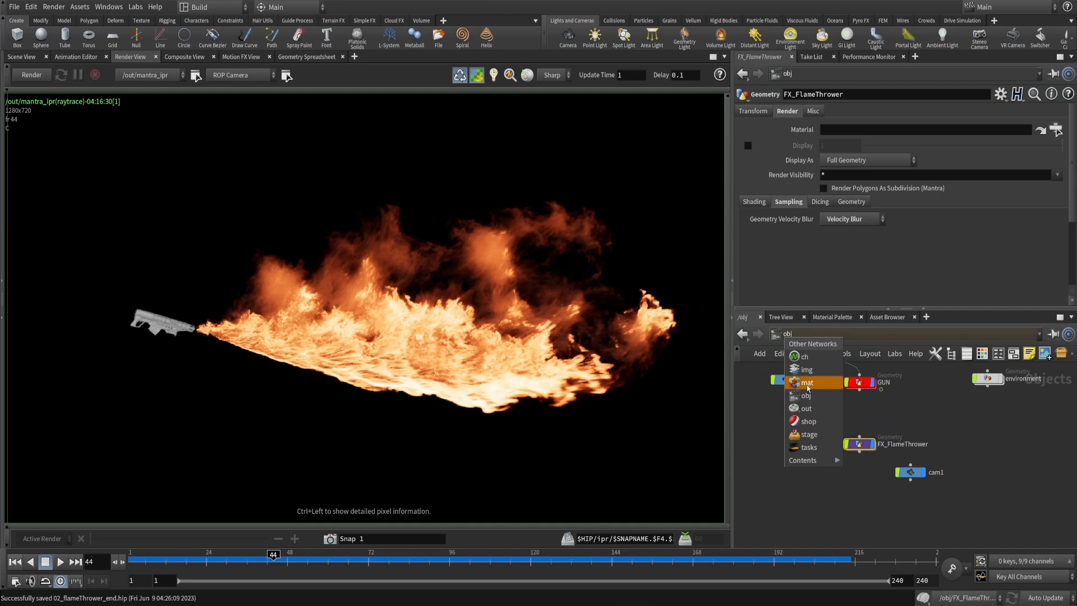
click(809, 434)
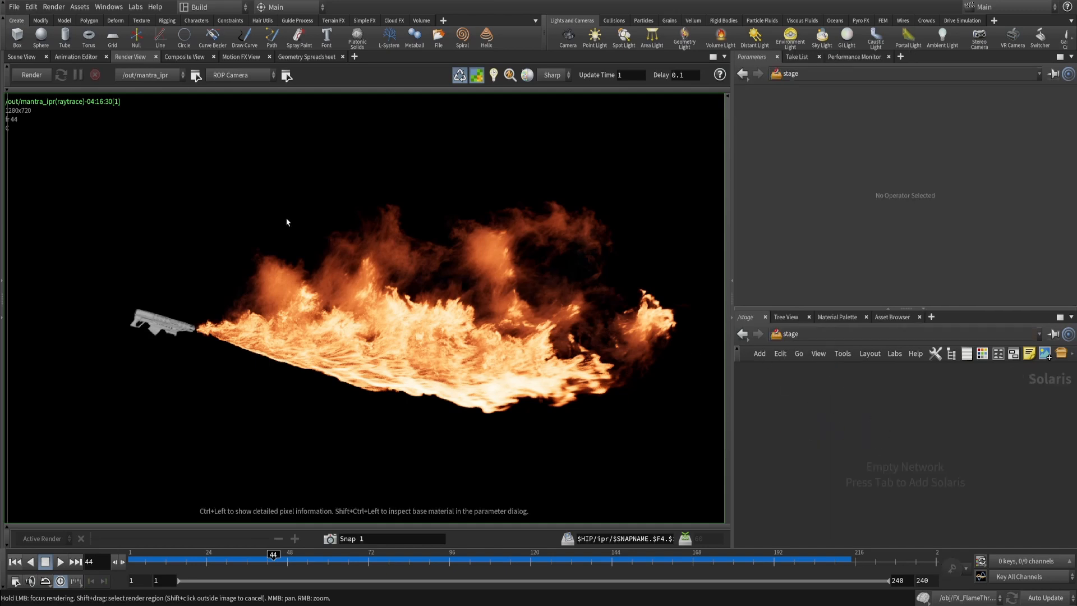
click(21, 57)
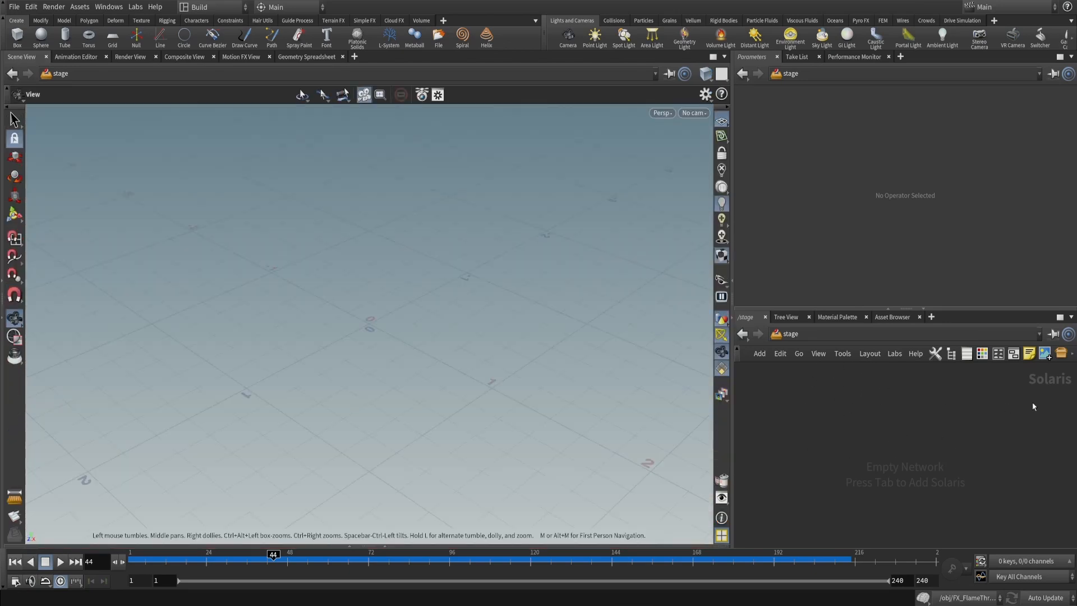
Add a SOP Import node to the empty stage network
key(Tab)
text(sop)
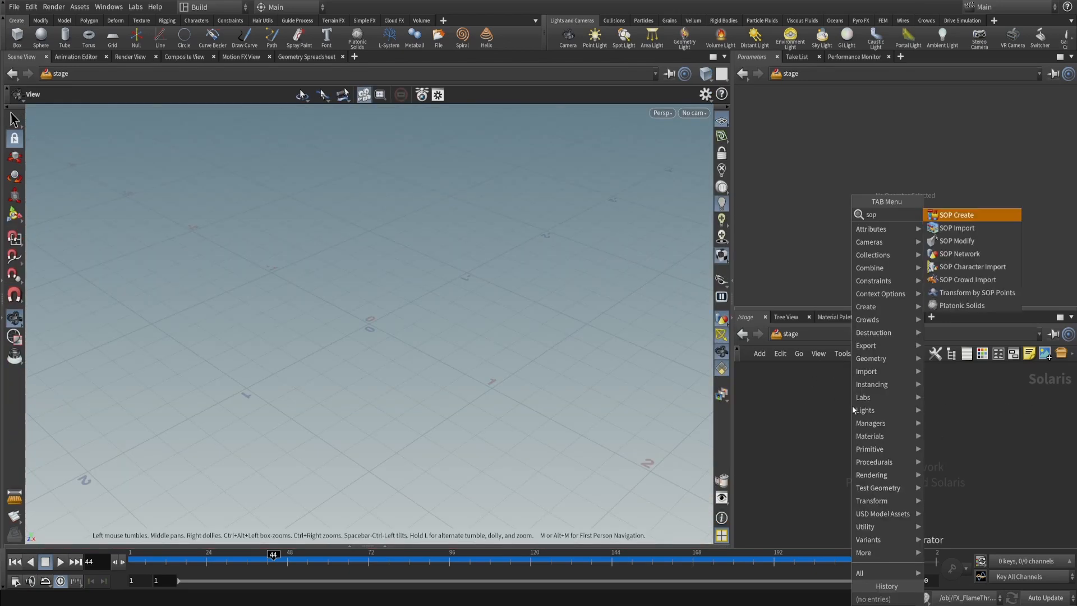
key(Down)
key(Return)
click(851, 406)
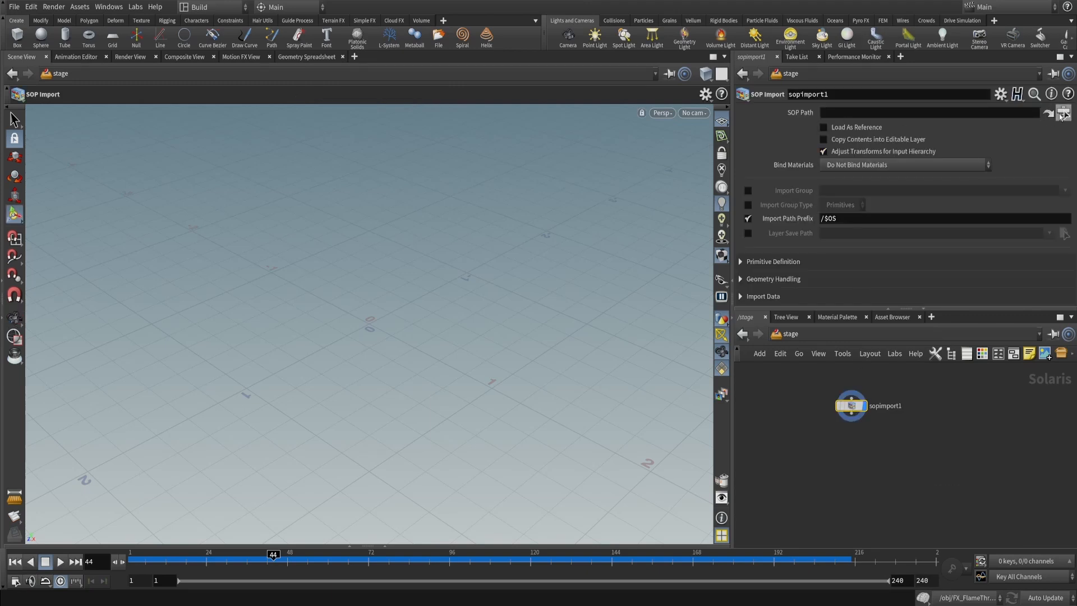
Set the SOP Import node's SOP Path to OUT_FIRE inside FX_FlameThrower, with Export Relative Path enabled, and view the imported flame
click(1063, 112)
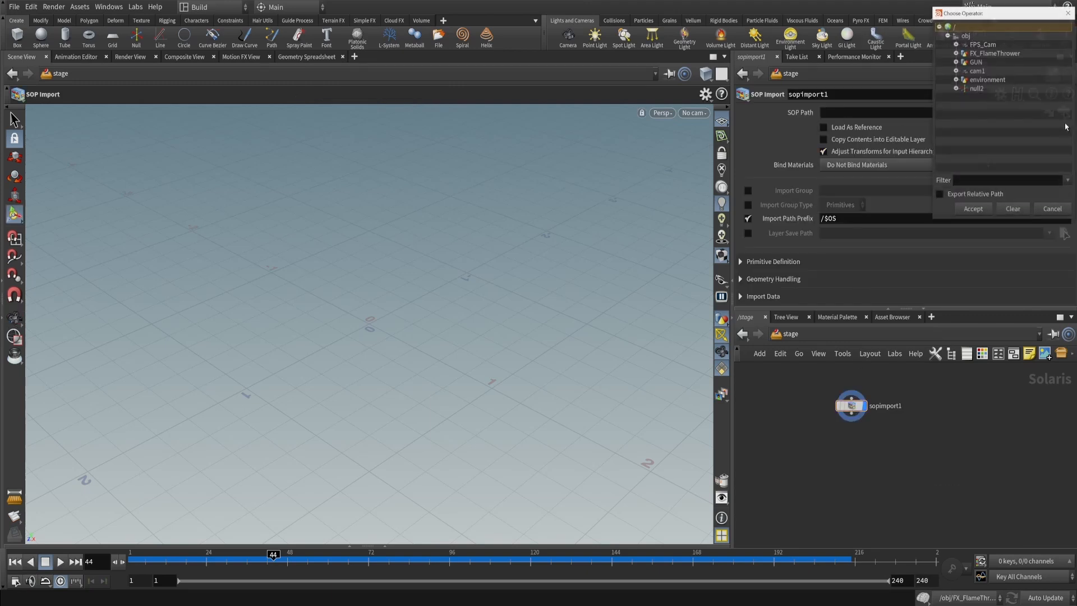
click(955, 52)
click(991, 79)
click(939, 194)
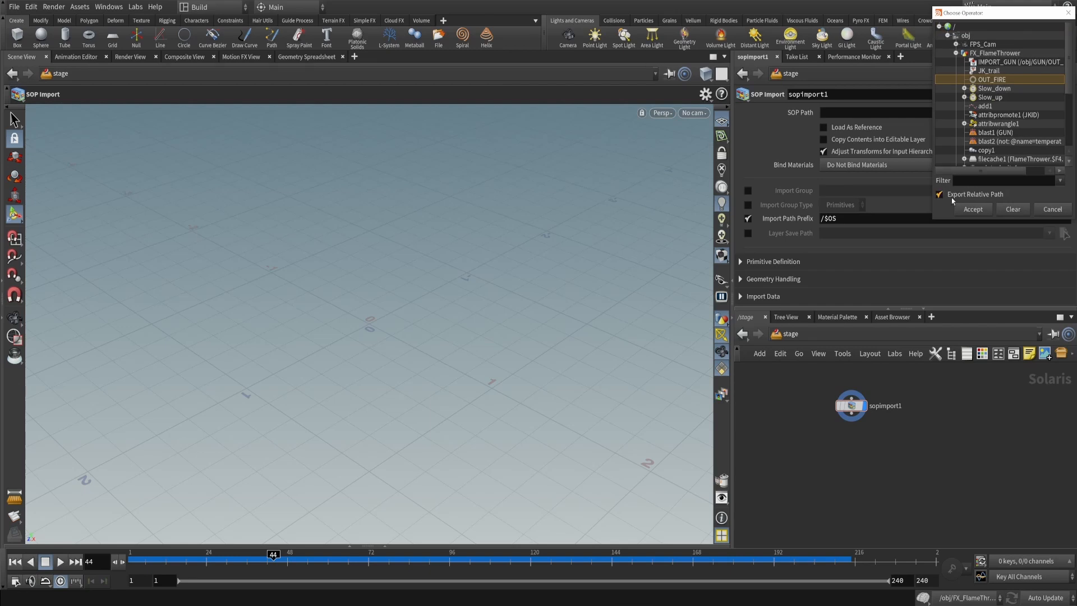
click(973, 209)
middle_drag(956, 455, 980, 435)
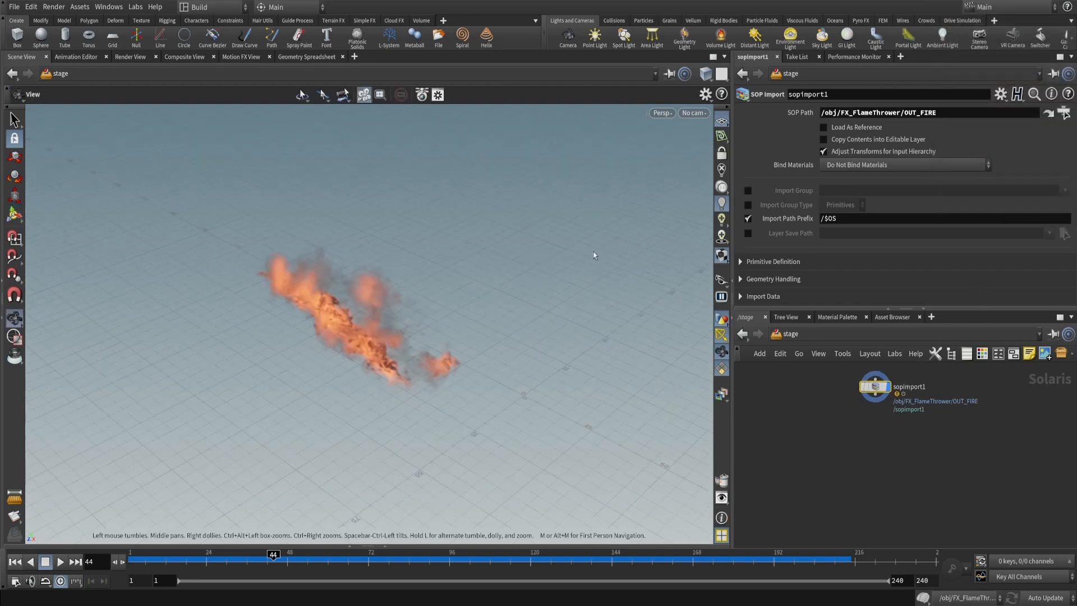
alt+drag(595, 254, 314, 306)
alt+middle_drag(611, 305, 407, 306)
Add a Scene Import (Cameras) node beside the SOP import and set its Objects to /obj/cam1
middle_drag(962, 418, 957, 424)
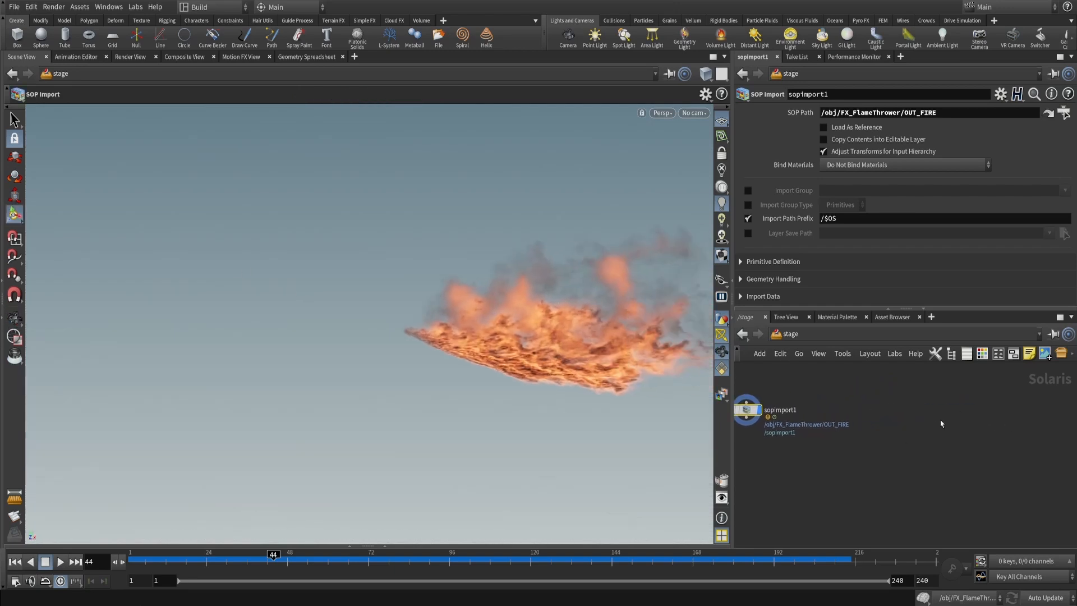
key(Tab)
text(cam)
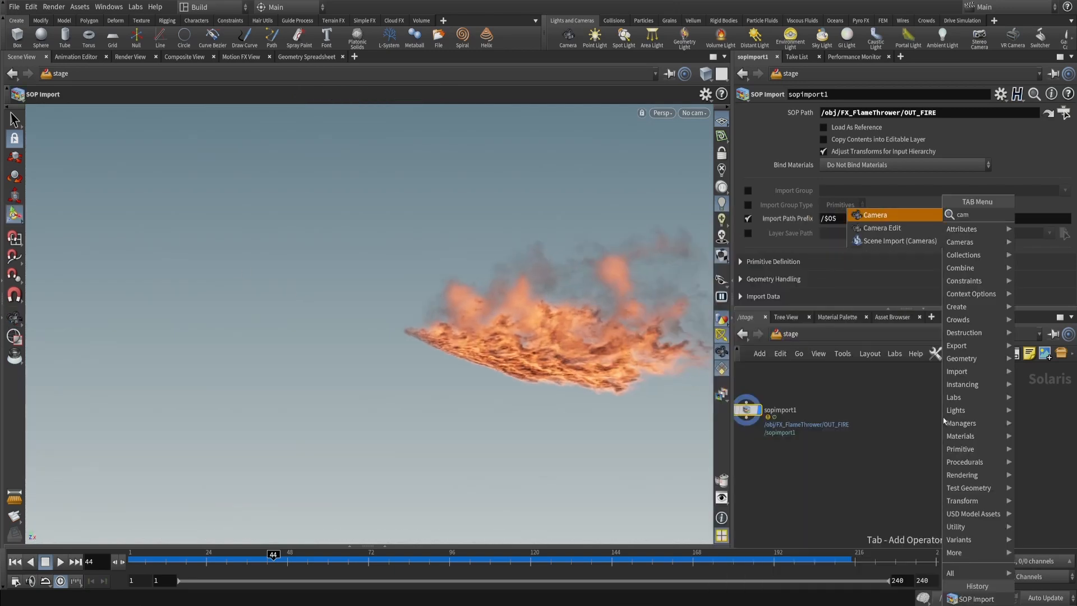
click(897, 240)
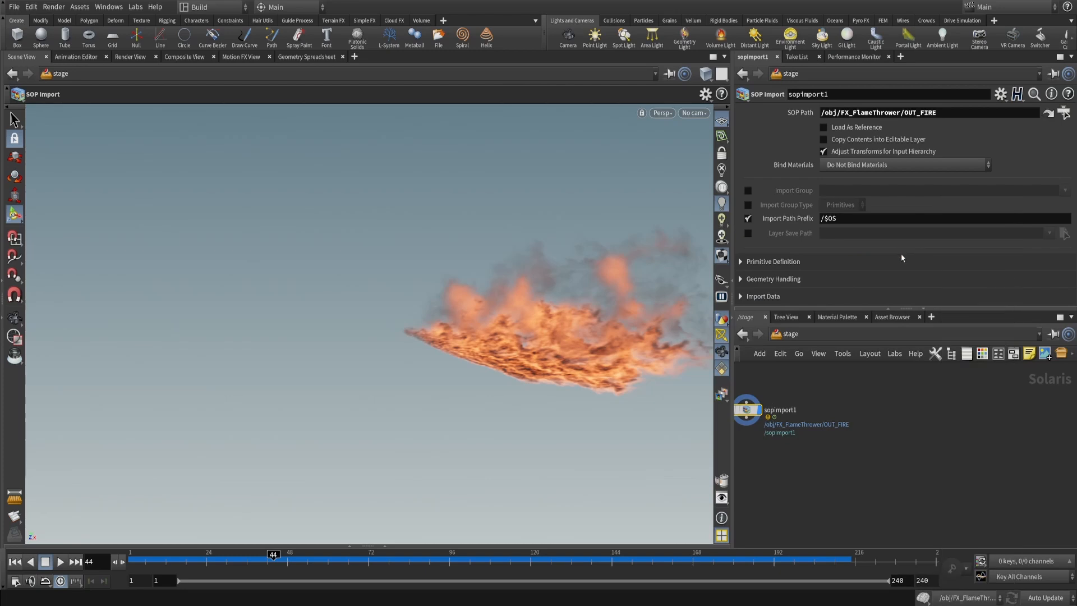
click(891, 402)
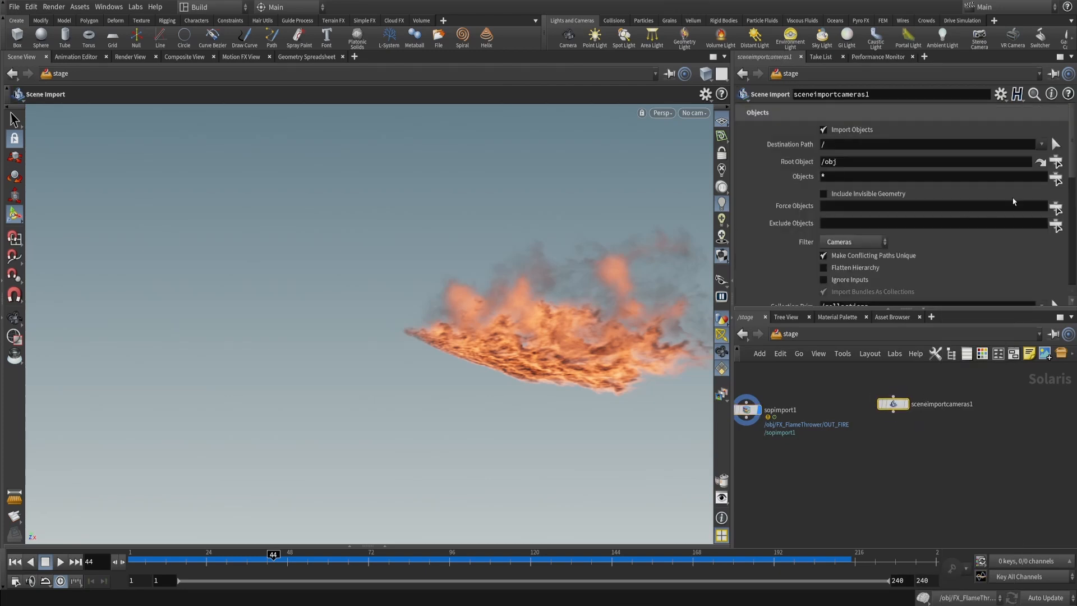
click(1055, 179)
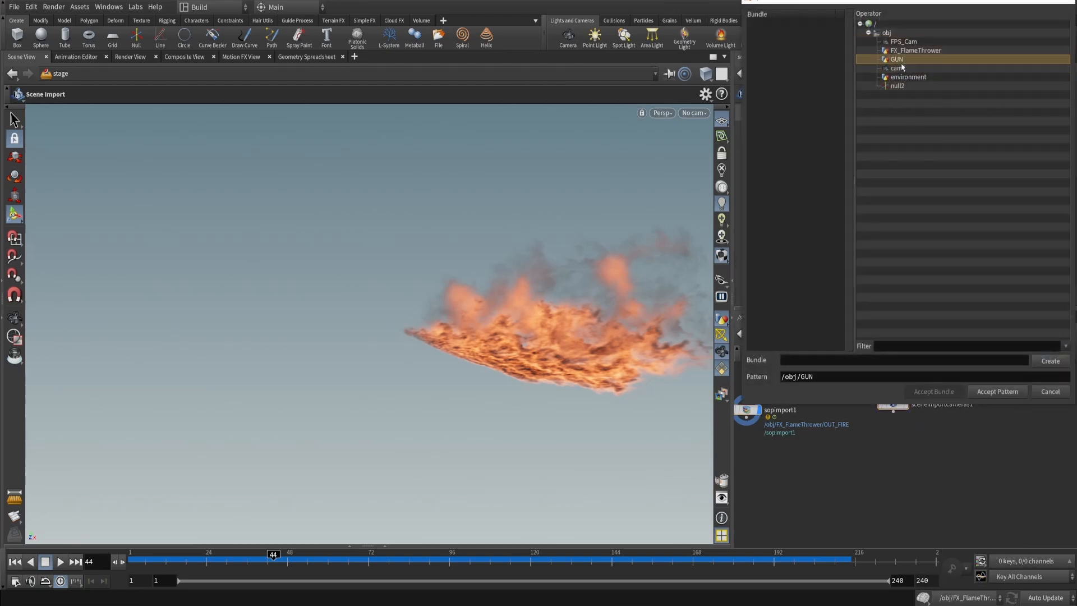
click(897, 67)
click(997, 391)
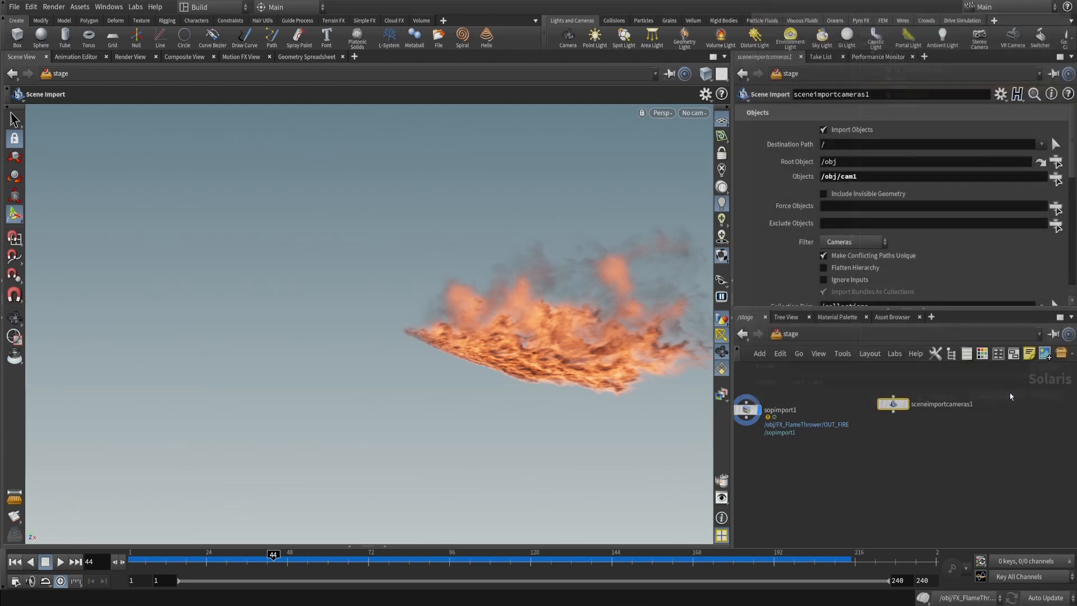
Display the sceneimportcameras1 node, align it with the SOP import, and look through /cam1 in the viewport
click(695, 114)
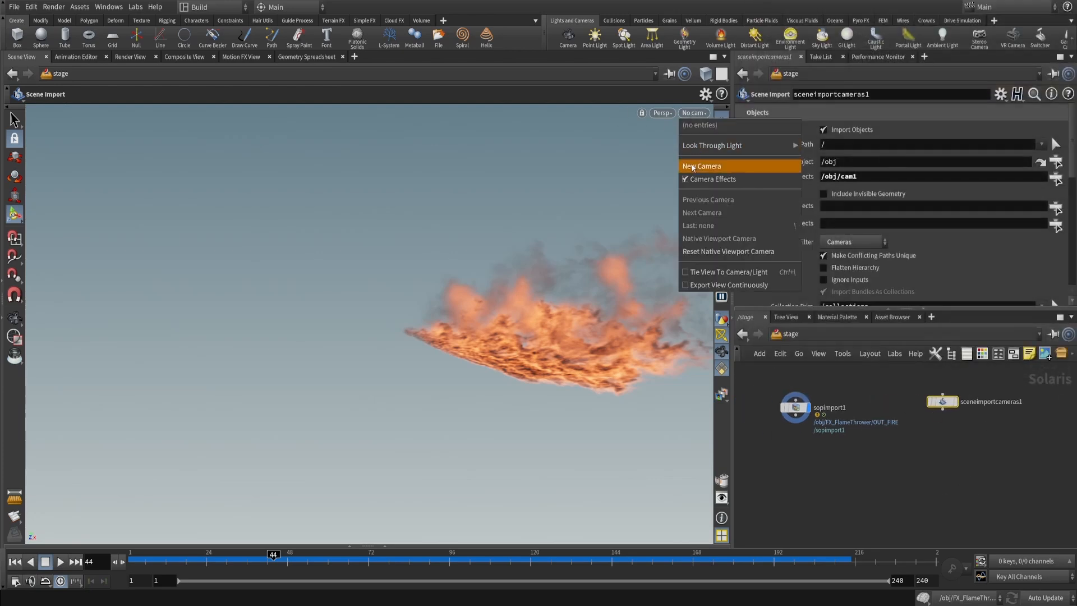
click(886, 463)
click(954, 402)
drag(945, 402, 942, 409)
click(694, 113)
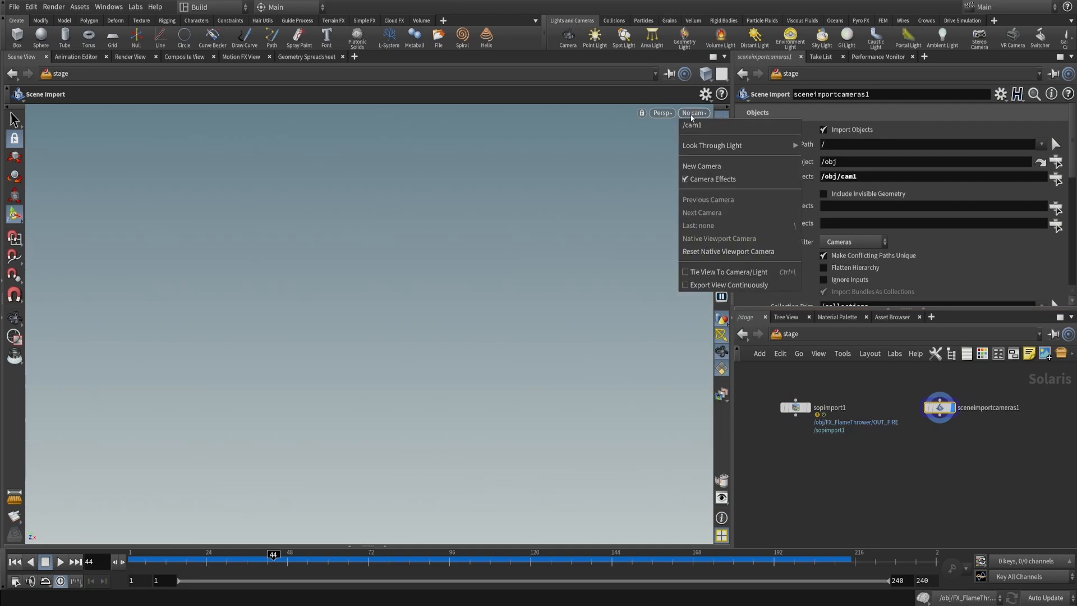
click(701, 125)
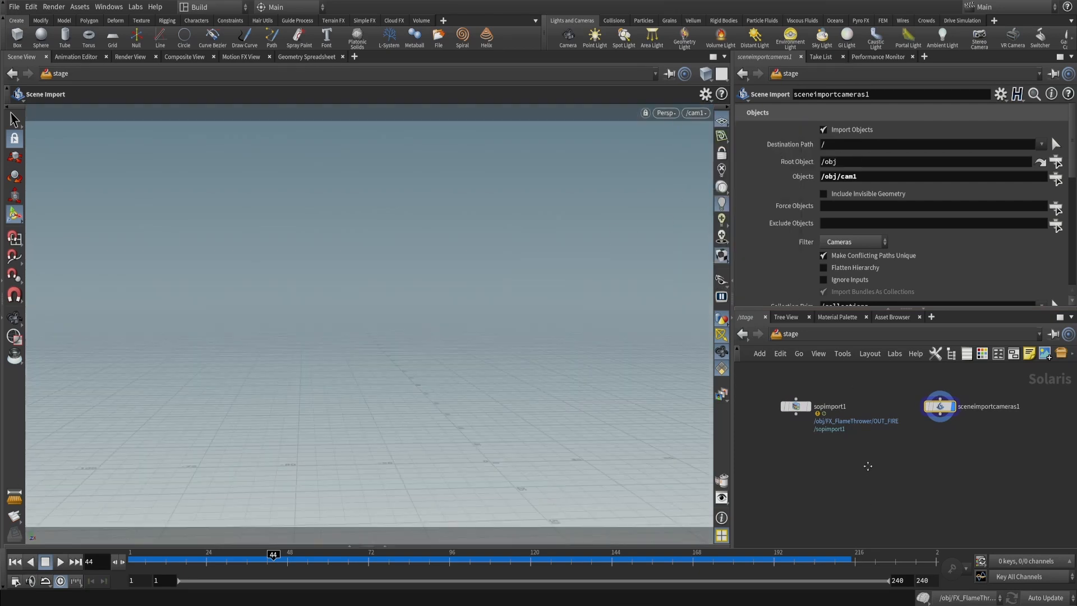
Add a Merge node below the two import nodes and wire sopimport1 and sceneimportcameras1 into it
key(Tab)
text(mer)
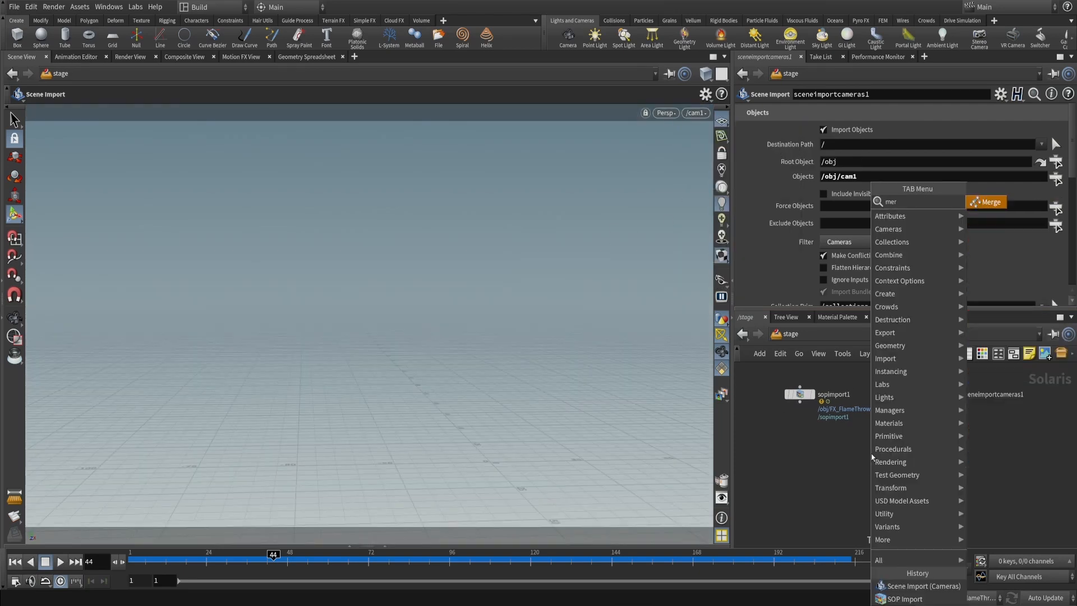
key(Return)
click(871, 457)
drag(755, 365, 875, 447)
drag(874, 456, 861, 486)
Rename the sopimport1 node to FIRE and display the merge1 node
click(837, 408)
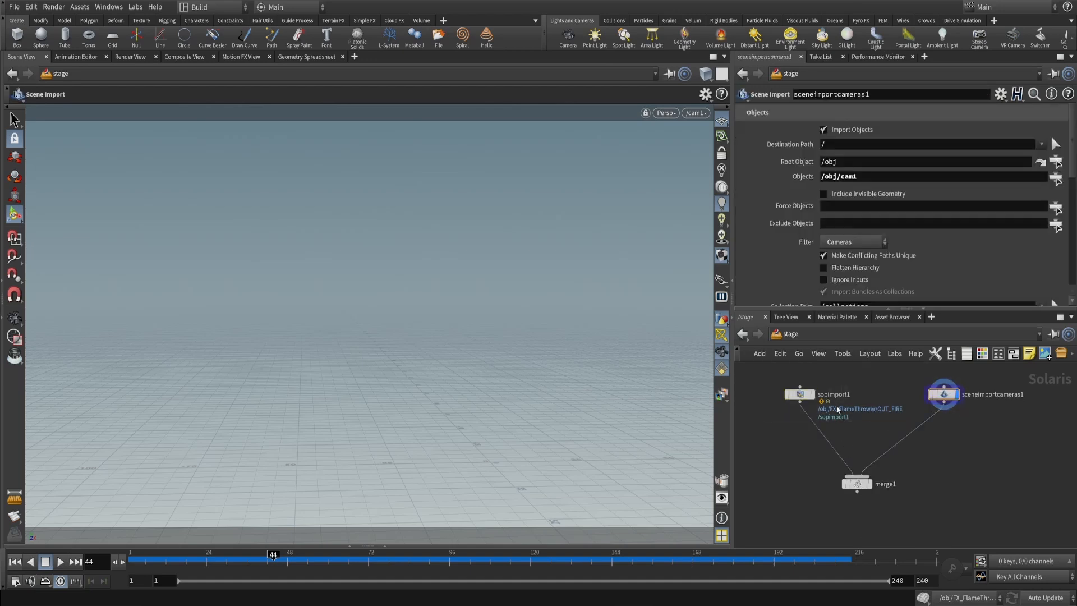
double_click(836, 394)
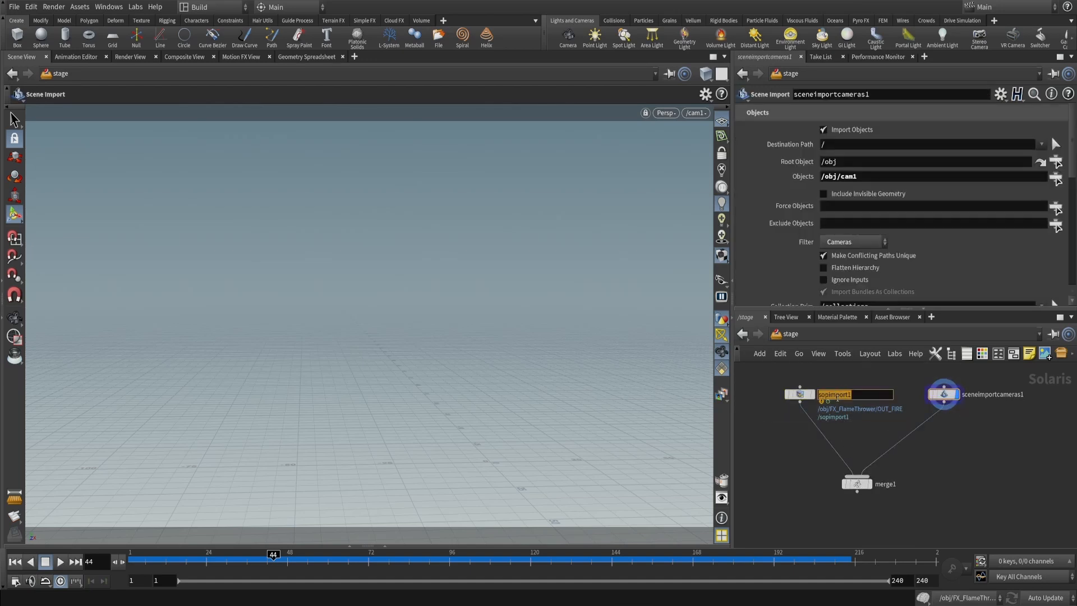
text(FIRE)
key(Return)
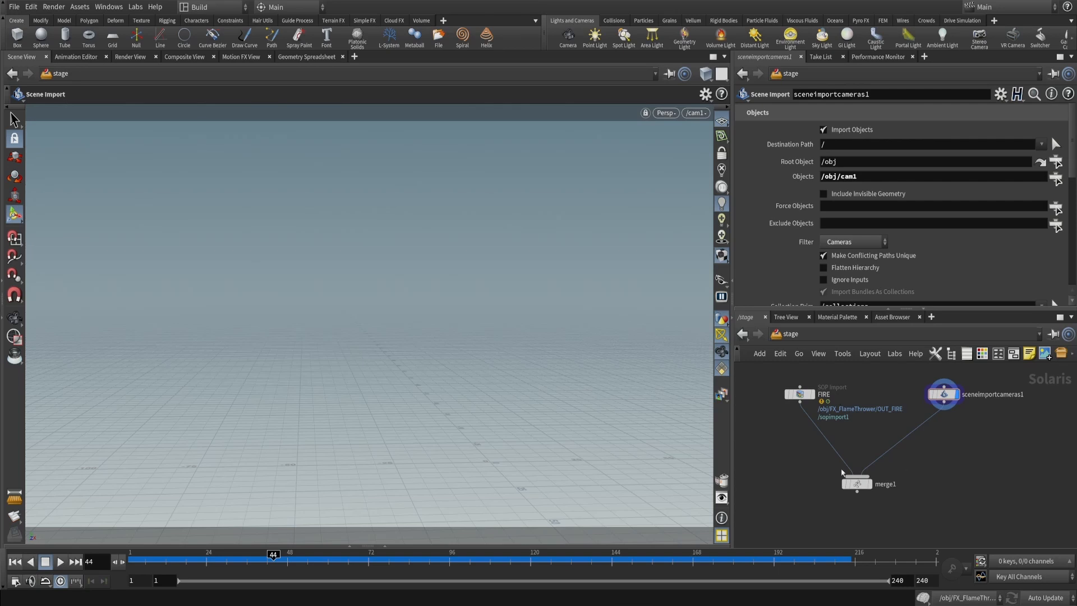
click(869, 484)
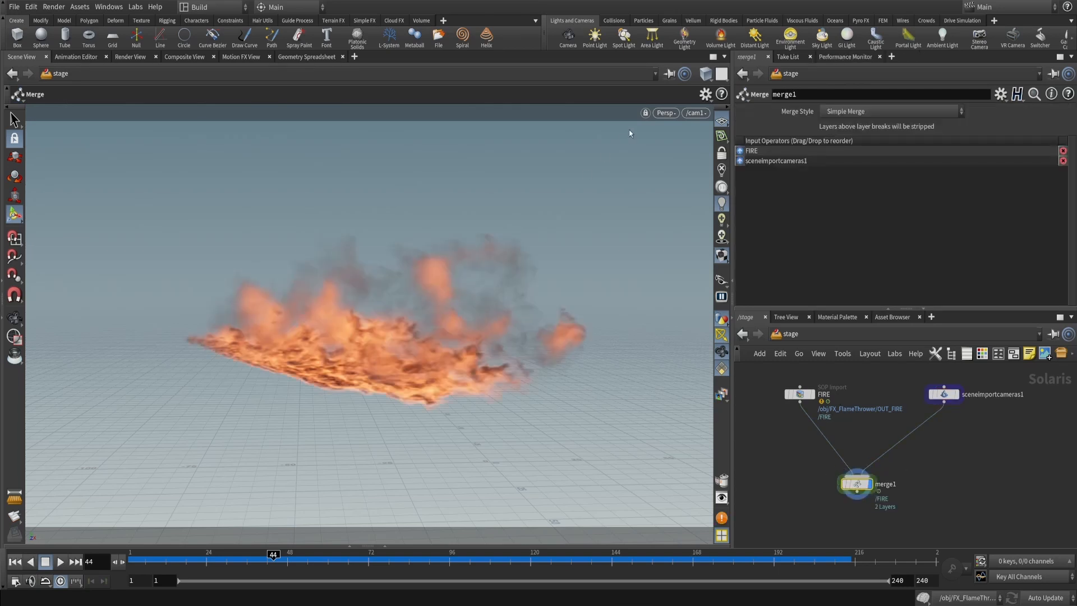
Set the viewport's background color scheme to Dark in the display options
key(d)
drag(613, 137, 776, 138)
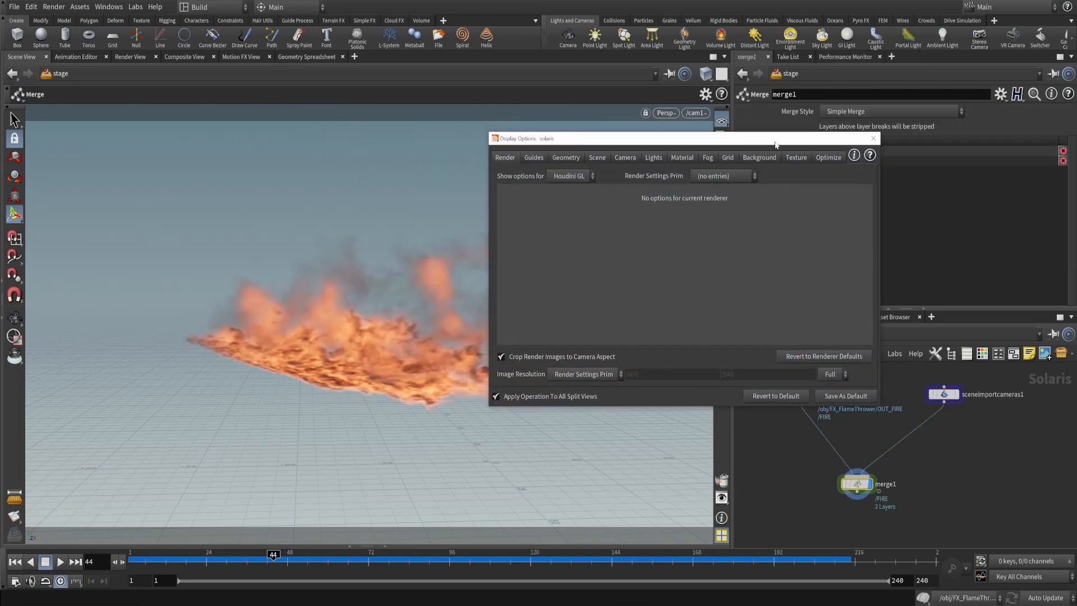
click(759, 159)
click(575, 176)
click(574, 199)
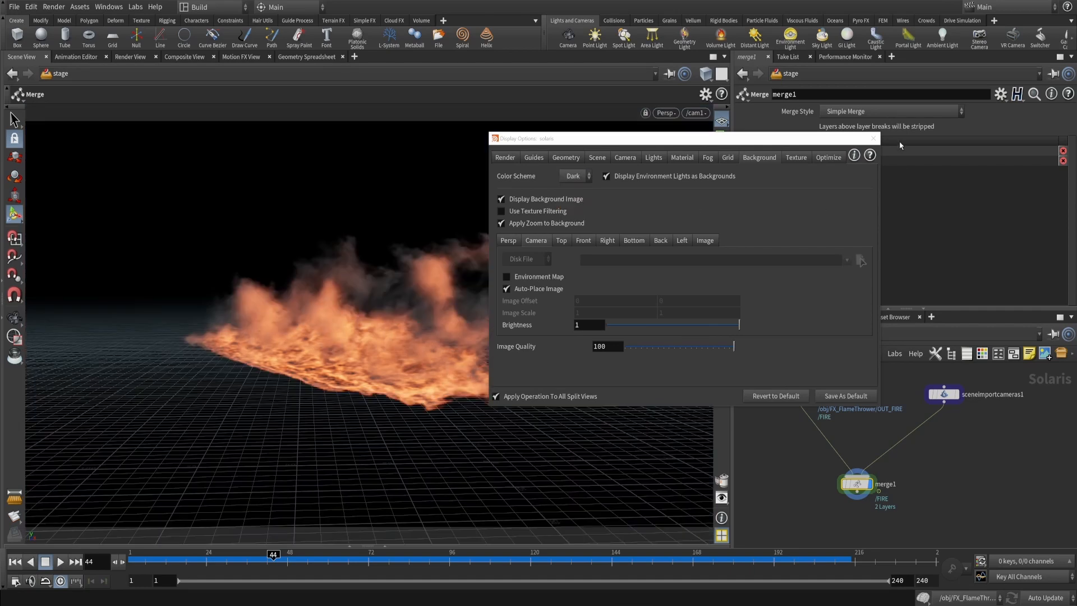
click(872, 139)
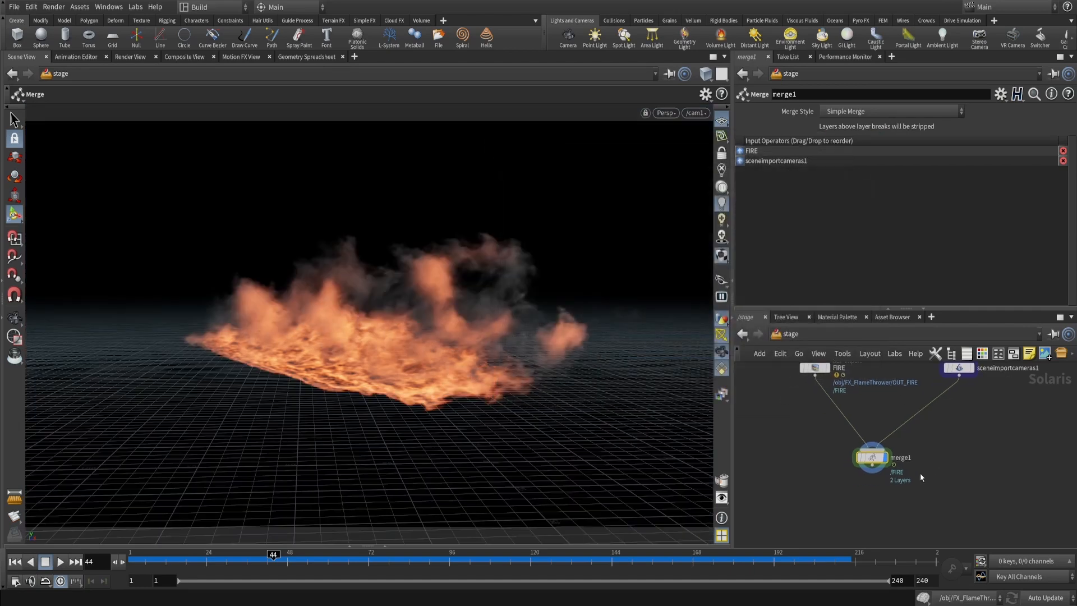
Add the Karma render settings and USD Render ROP nodes and place them below merge1
key(Tab)
text(kar)
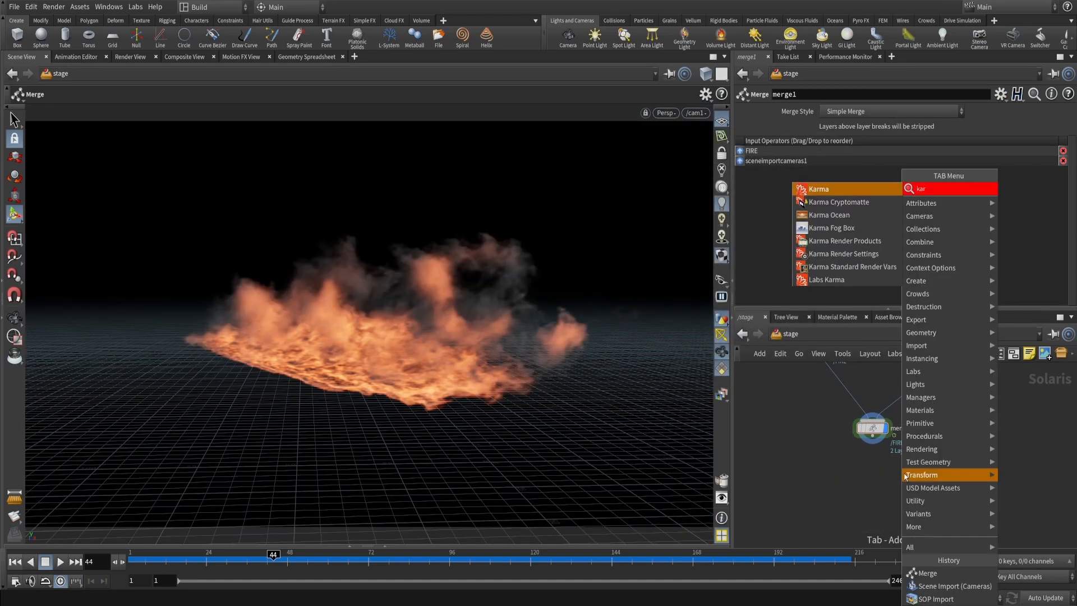
key(Return)
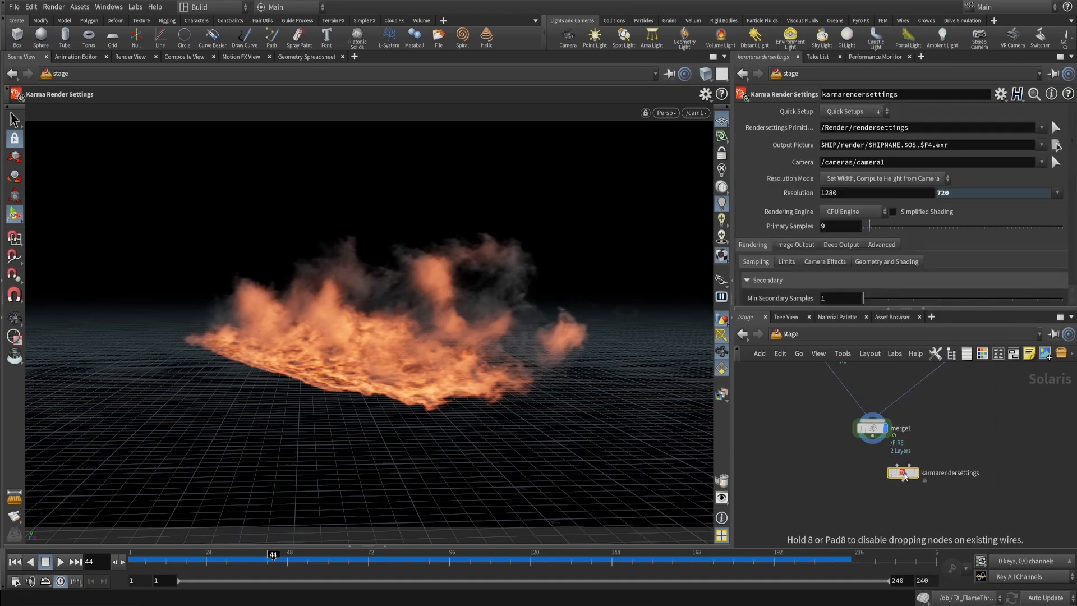
click(926, 503)
drag(902, 472, 872, 495)
middle_drag(886, 476, 900, 462)
click(904, 461)
Wire merge1 into karmarendersettings and move usdrender_rop1 slightly further below it
scroll(926, 503, up, 3)
click(870, 515)
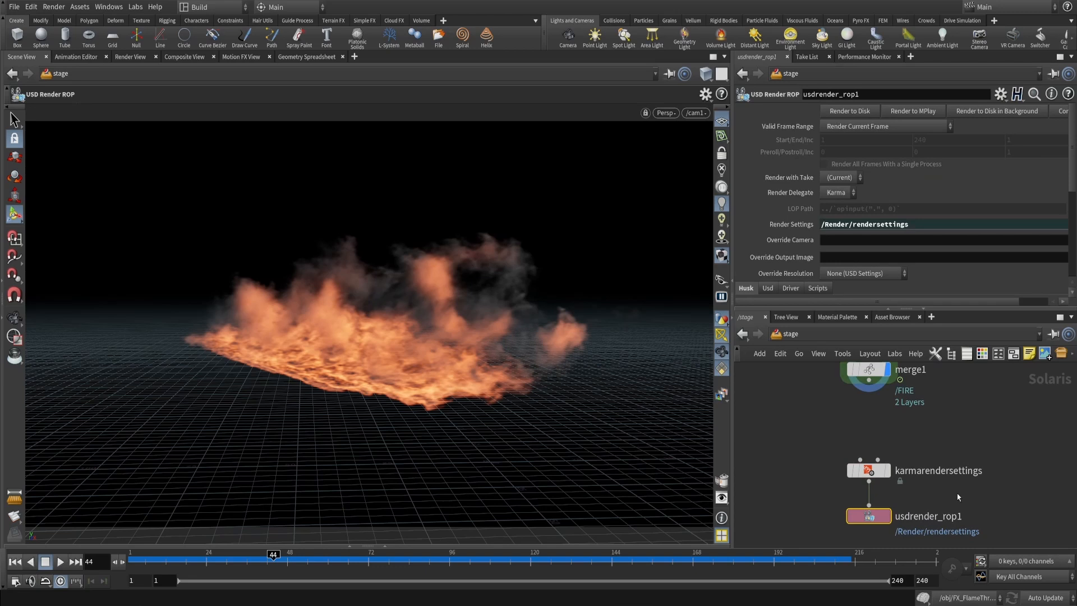
click(868, 470)
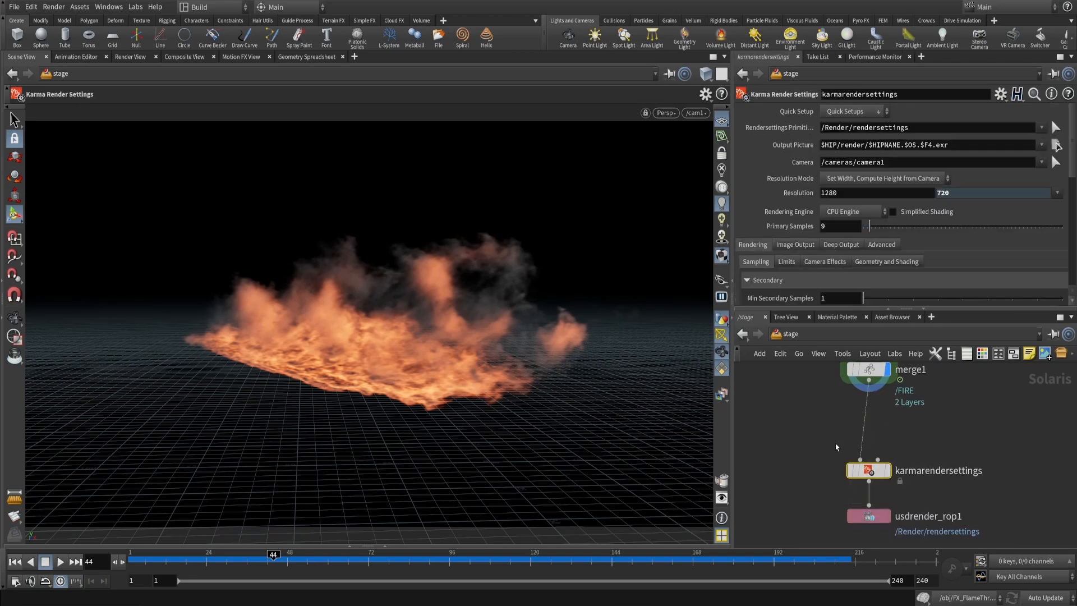
drag(869, 516, 869, 526)
middle_drag(933, 505, 933, 465)
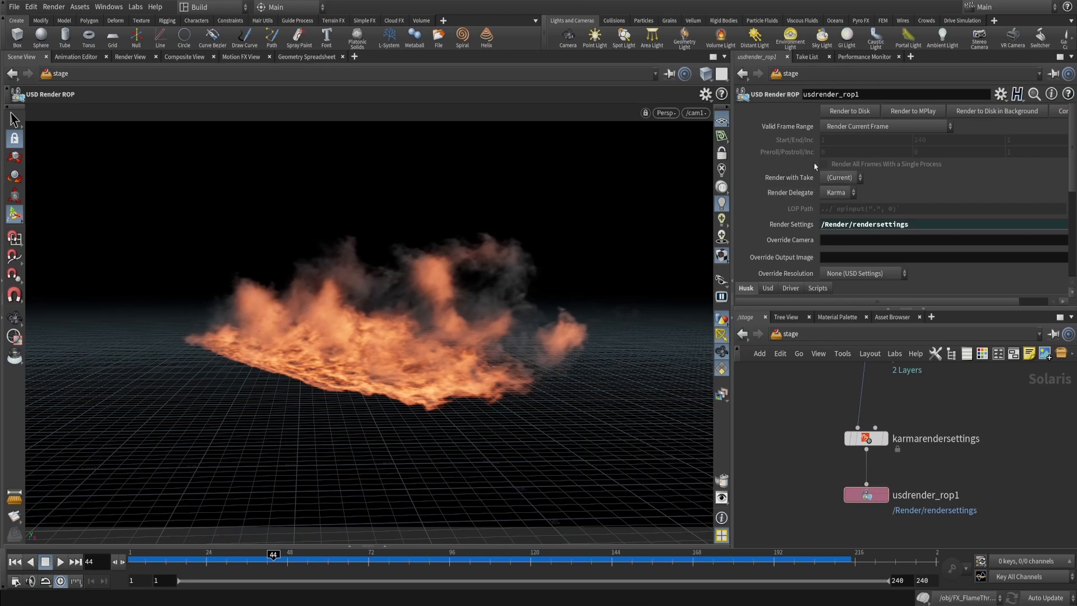
Display the karmarendersettings node and space the Karma nodes out below merge1
click(869, 440)
middle_drag(930, 407, 921, 431)
click(846, 437)
scroll(891, 489, down, 2)
drag(906, 475, 888, 520)
scroll(888, 485, up, 3)
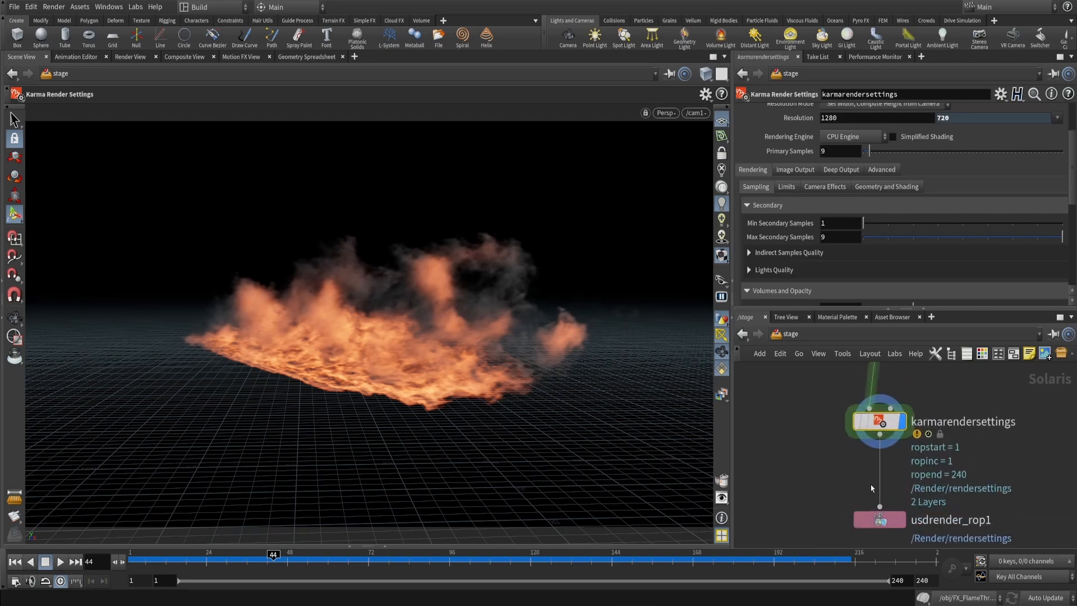
Switch the viewport renderer to Karma while looking through /cam1
click(666, 114)
click(689, 113)
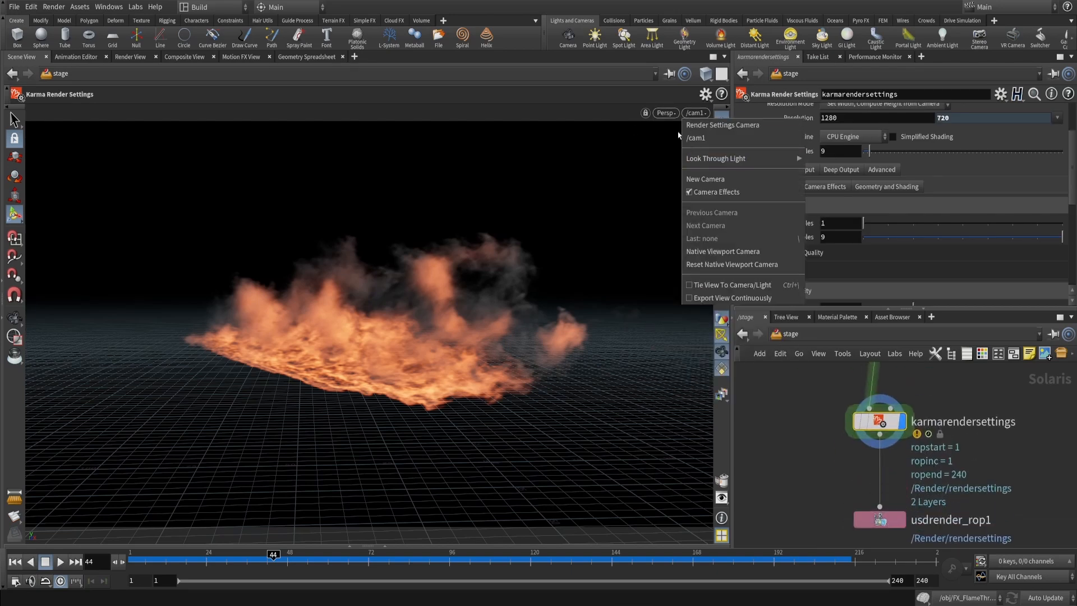
click(663, 118)
click(663, 115)
click(679, 173)
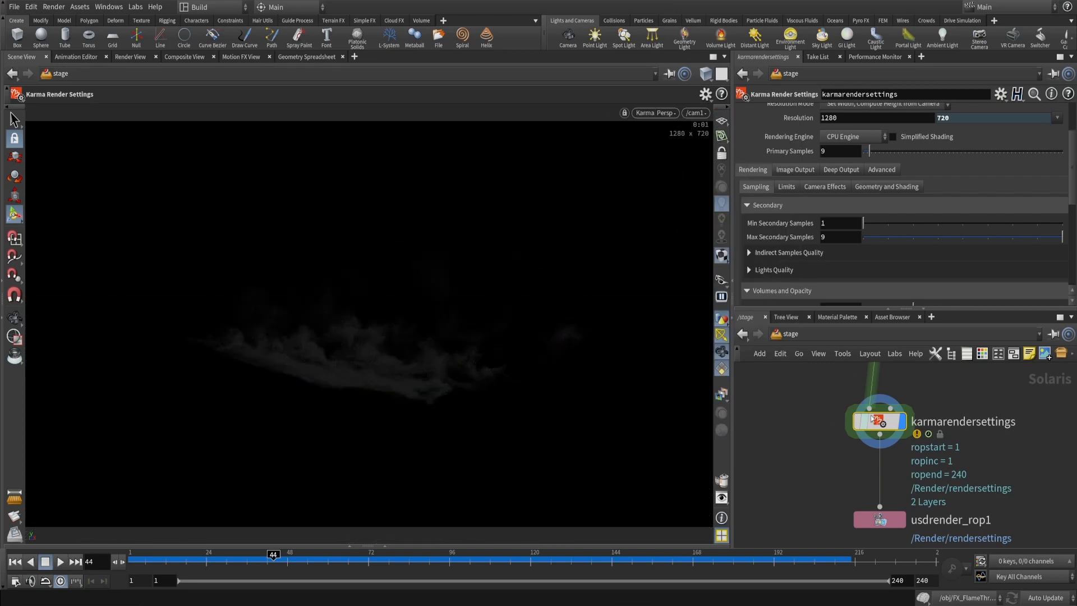
Go to the FX_FlameThrower geometry network under obj and set the update mode to Manual
scroll(872, 419, down, 5)
click(790, 334)
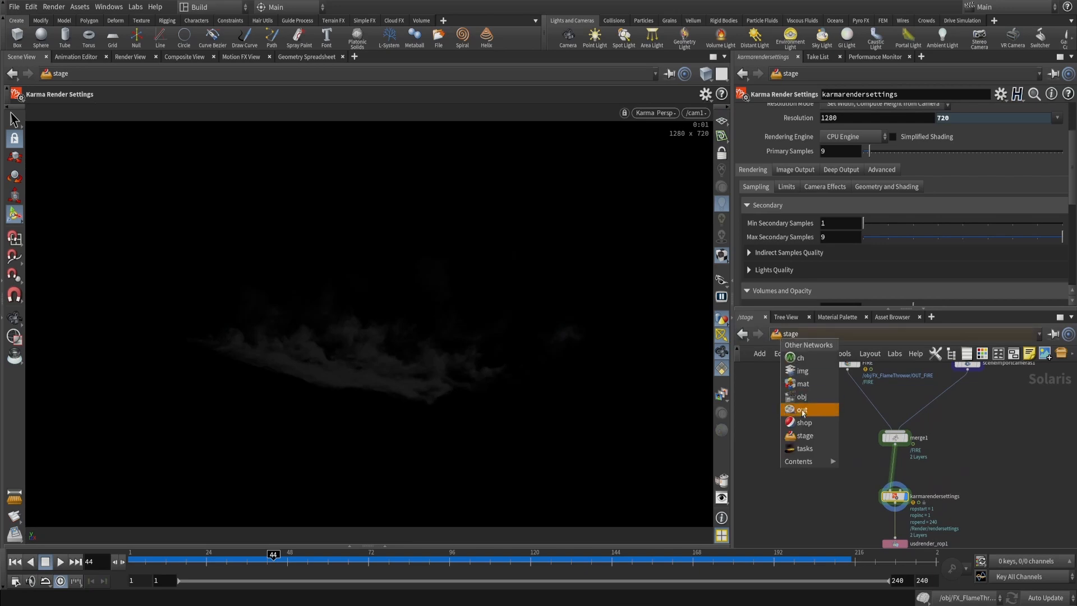
click(801, 397)
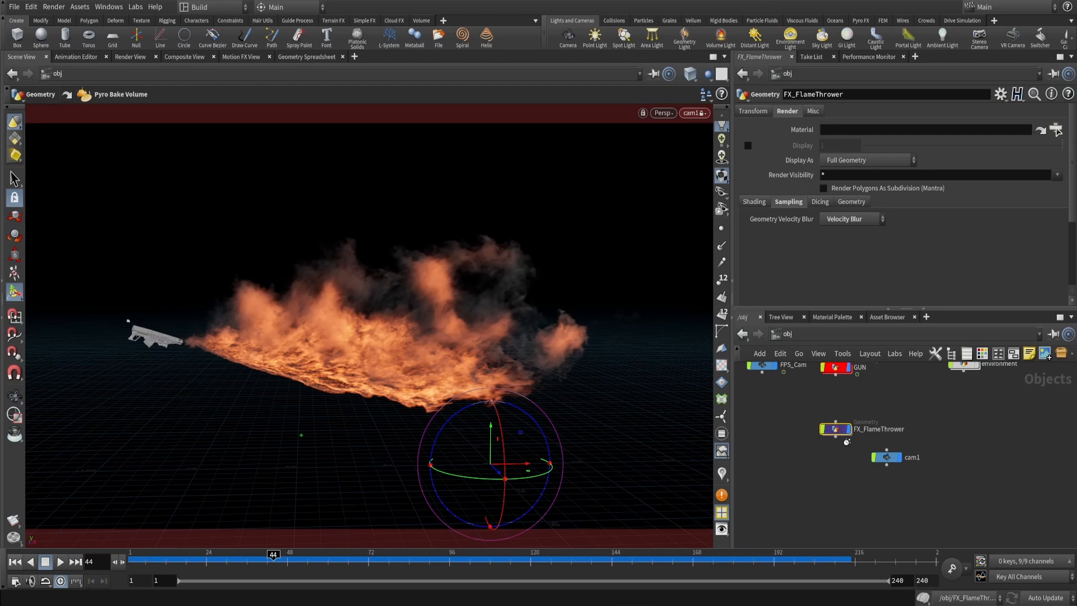
double_click(841, 433)
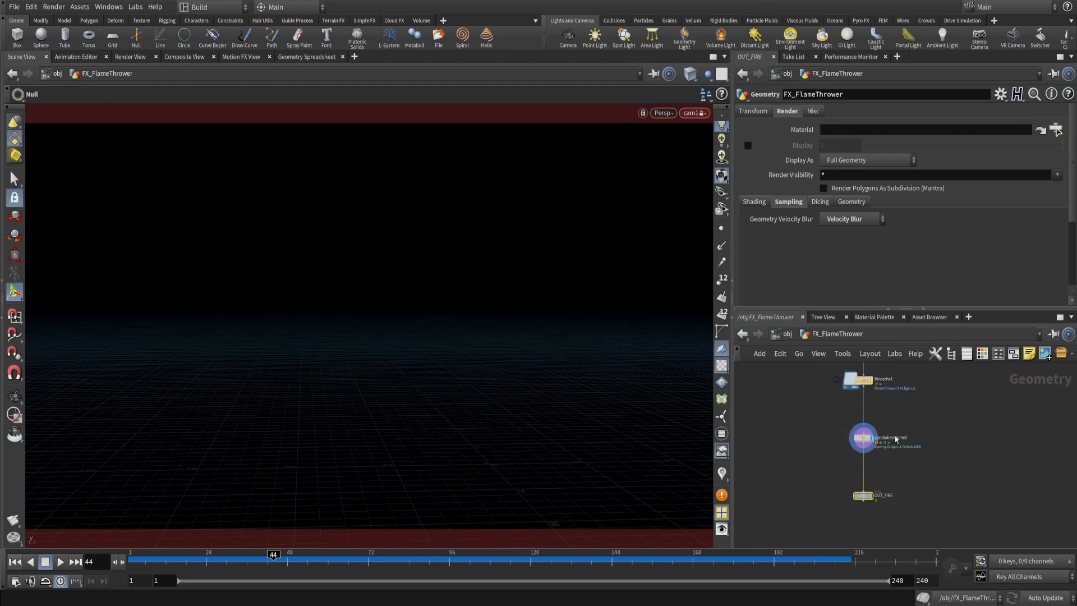
click(1036, 596)
click(1034, 587)
middle_drag(999, 459, 989, 482)
click(931, 472)
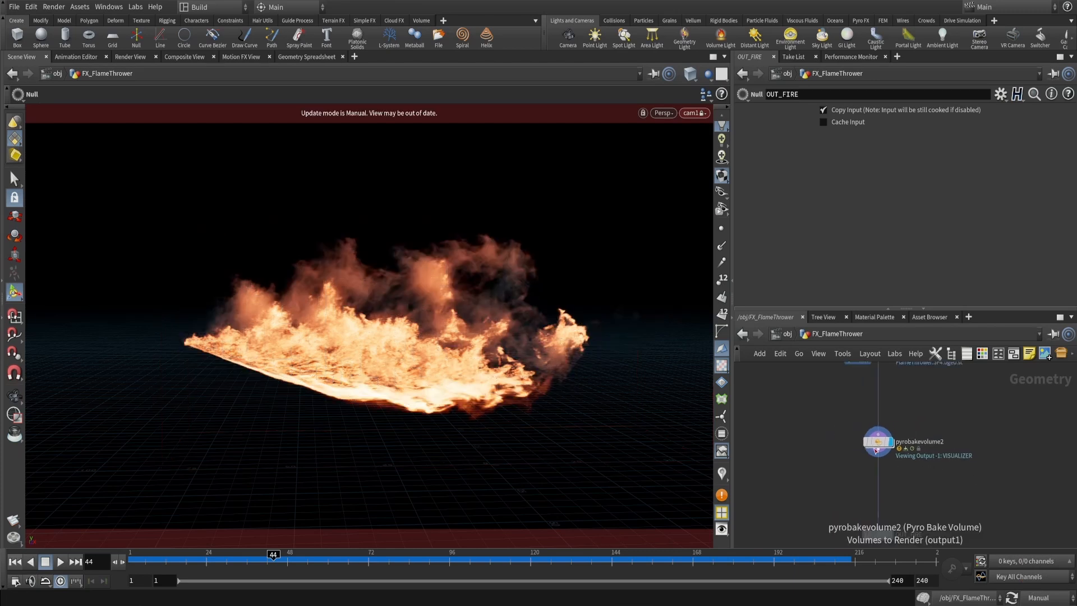
Break the material references between pyrobakevolume2 and its Pyro_Shader
click(879, 441)
double_click(879, 445)
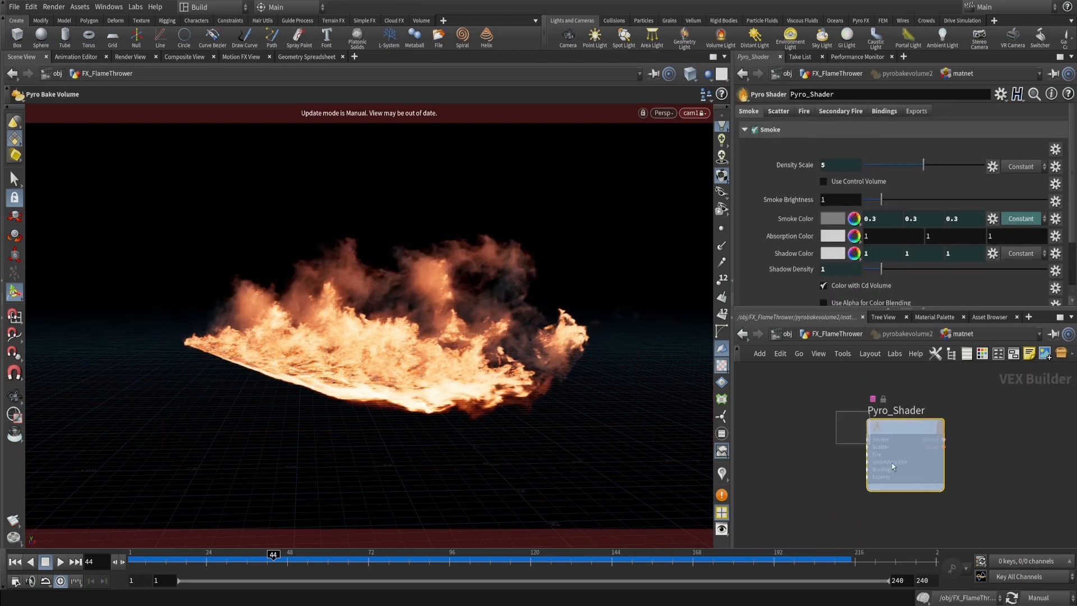
scroll(793, 210, down, 1)
scroll(795, 185, up, 1)
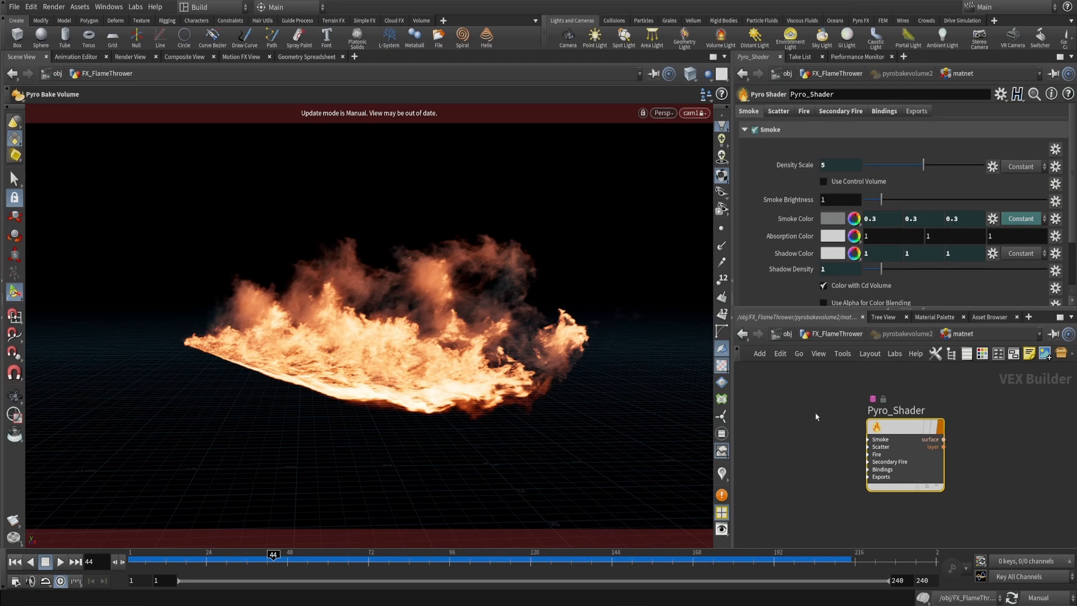
key(u)
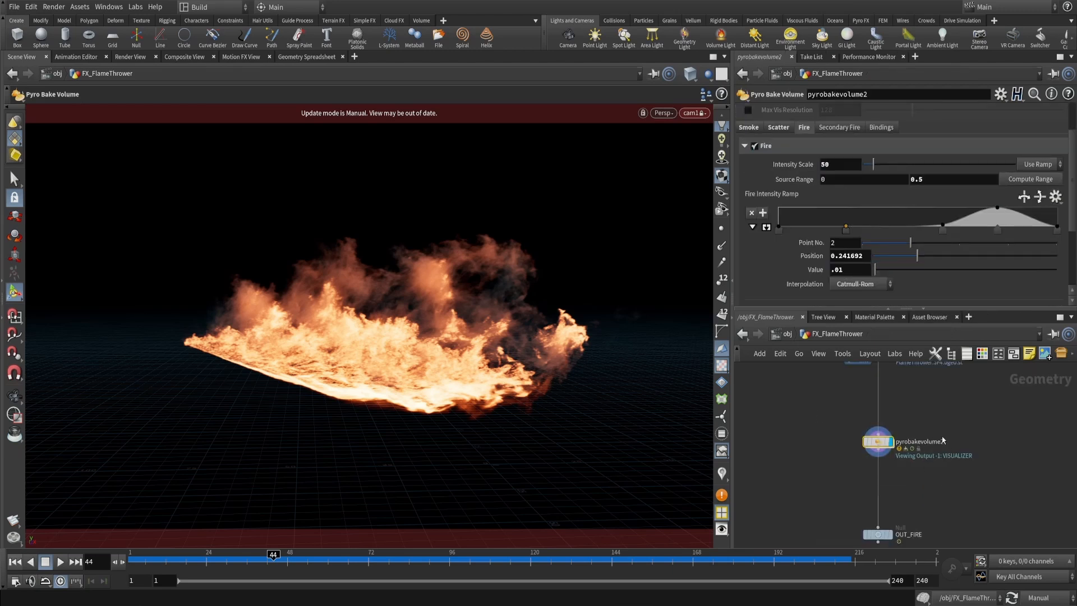
scroll(942, 440, up, 2)
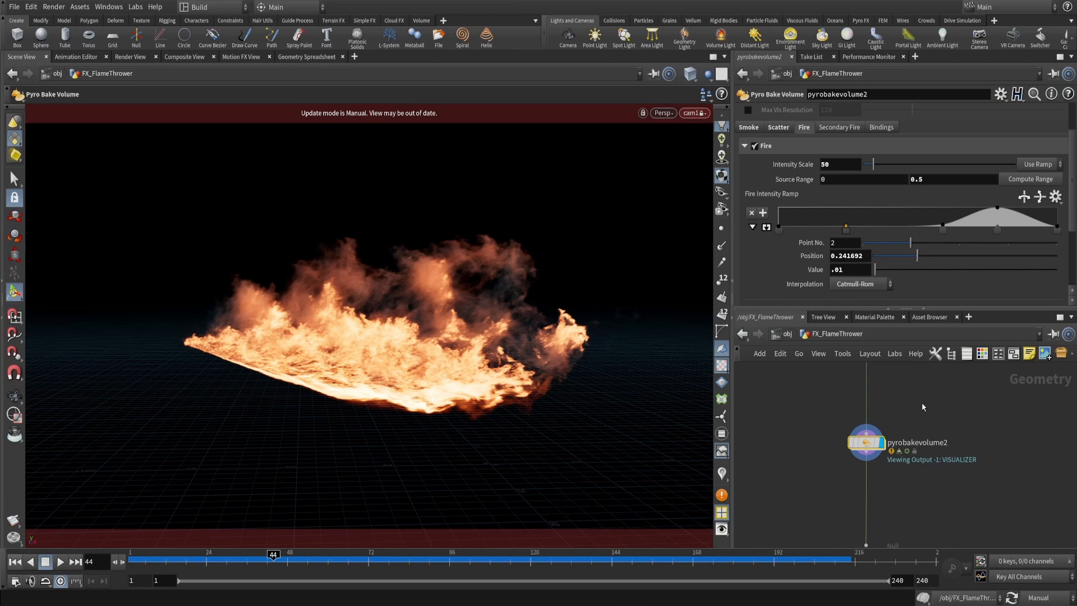
scroll(952, 184, up, 2)
click(924, 131)
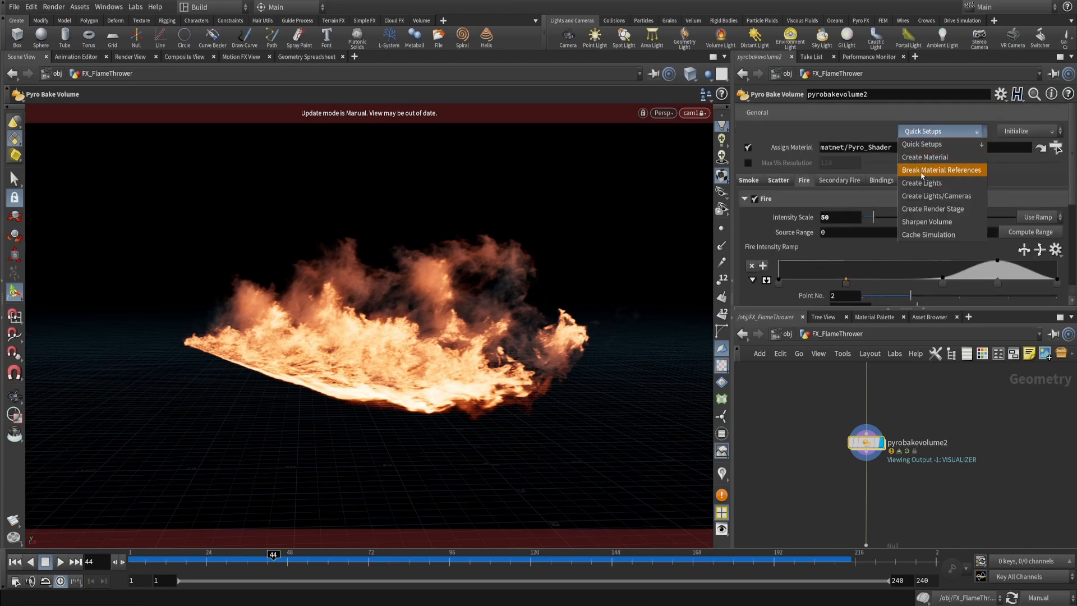
click(941, 170)
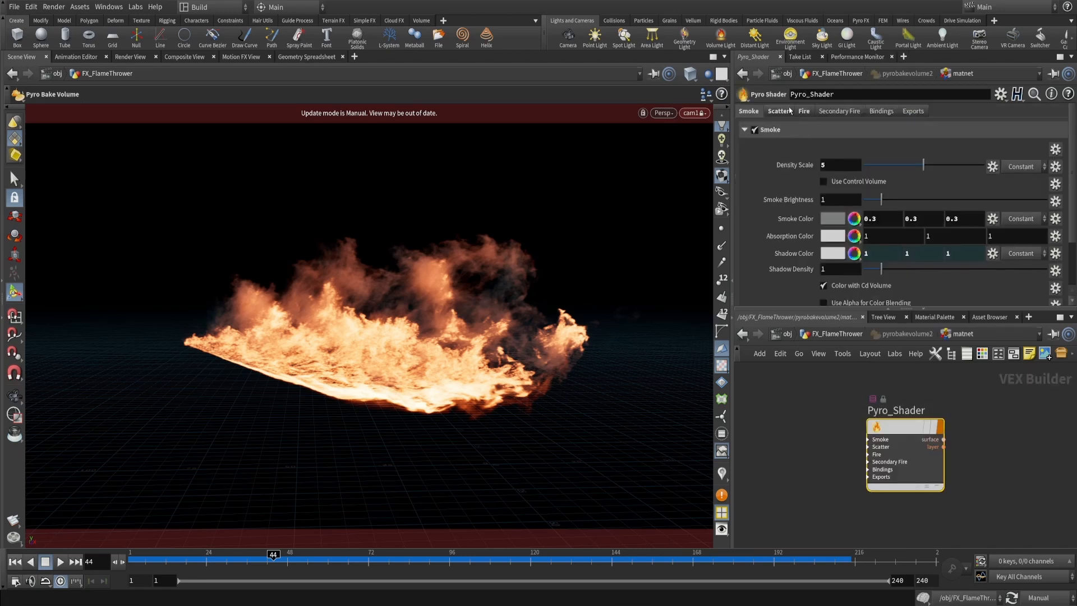
Review the Fire, Scatter and Smoke parameters of the Pyro_Shader
click(804, 112)
click(779, 111)
click(750, 112)
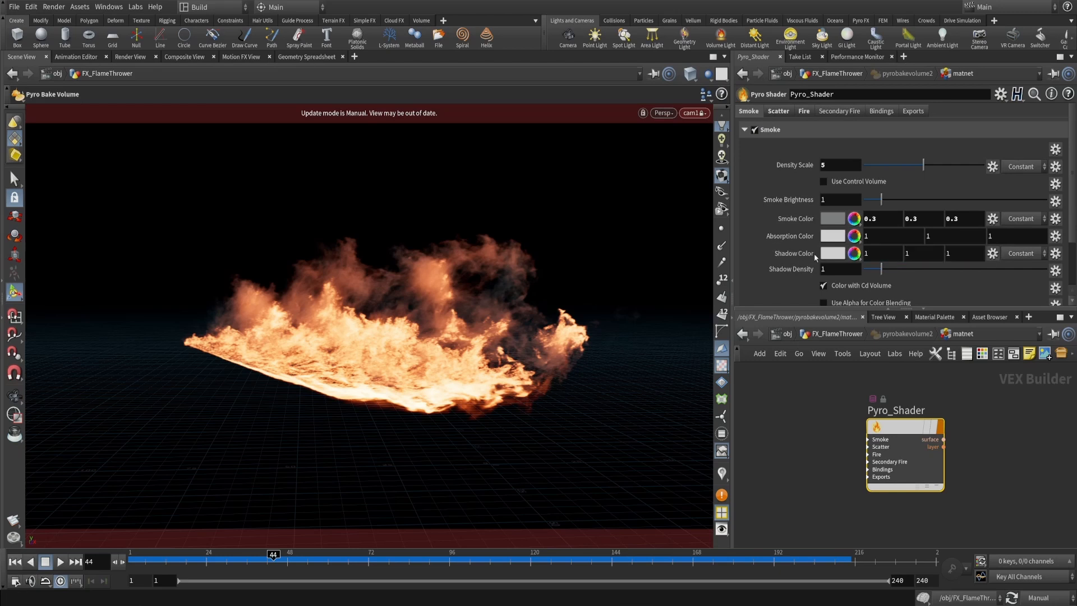
scroll(807, 246, down, 2)
scroll(806, 244, up, 2)
scroll(806, 244, down, 3)
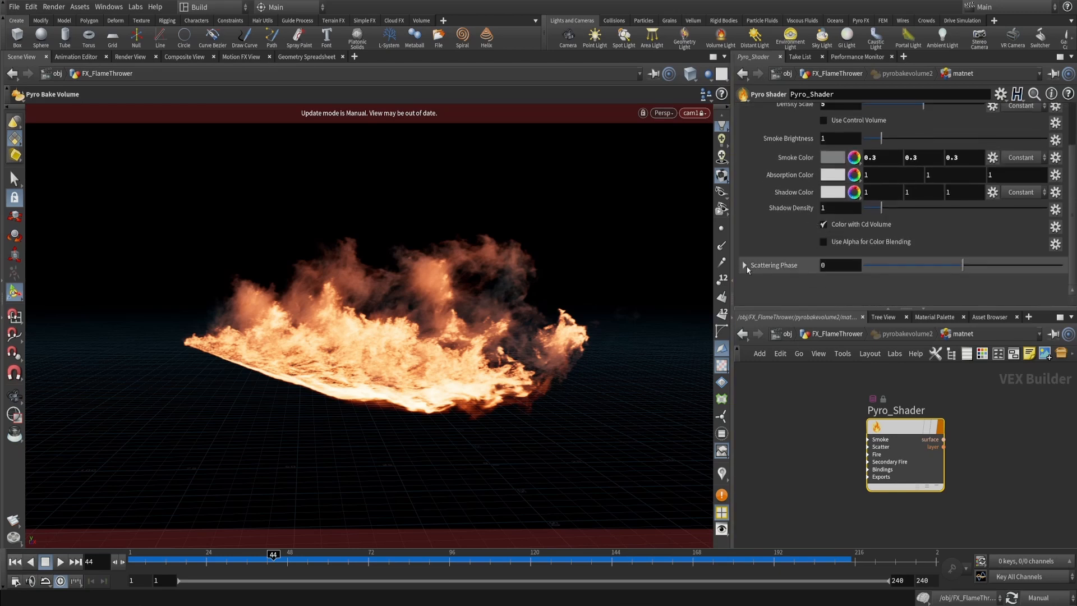
scroll(841, 193, up, 3)
Copy the Pyro_Shader node and return to the stage network
drag(829, 381, 1033, 509)
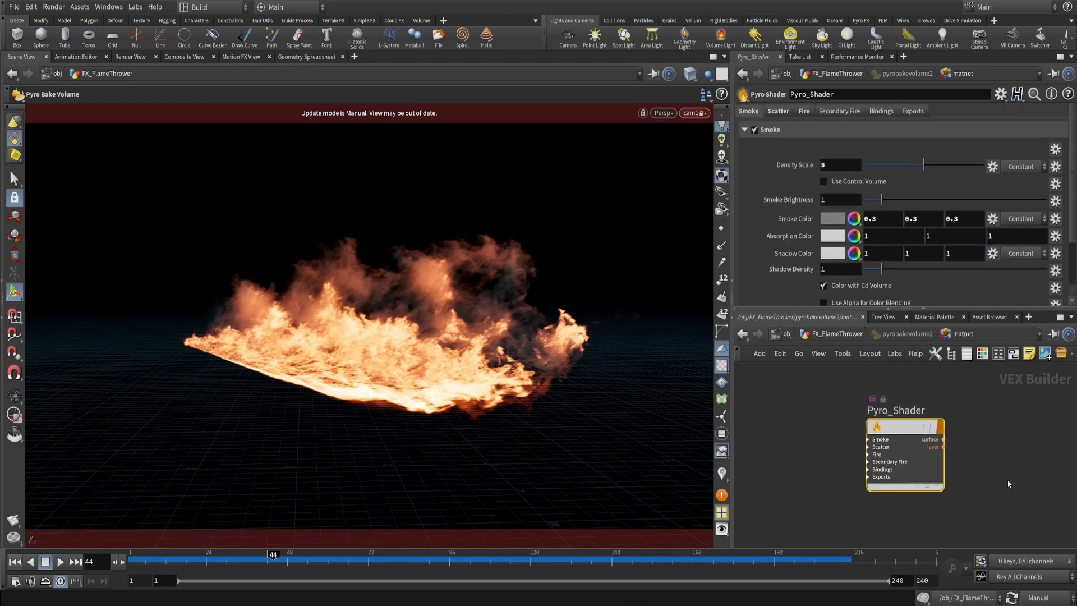
key(ctrl+c)
click(822, 332)
click(789, 337)
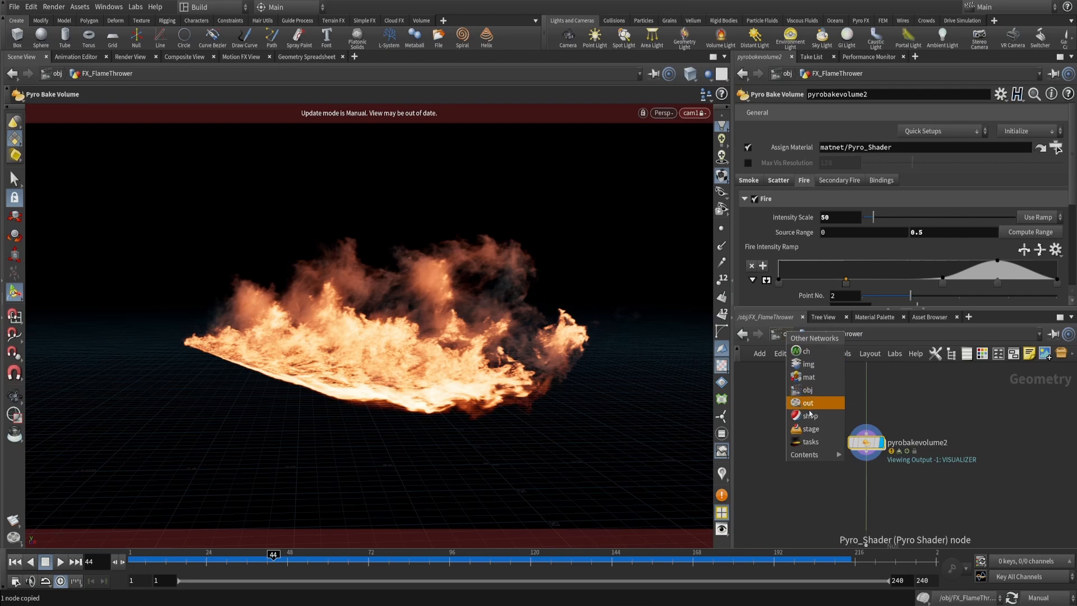
click(814, 429)
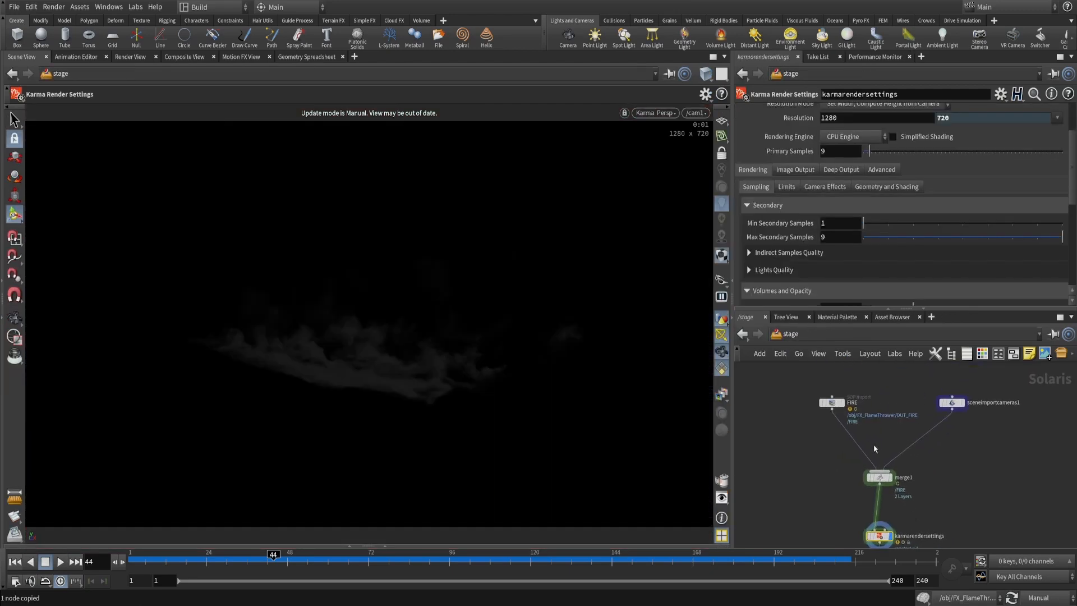
Insert a Material Library node between FIRE and merge1 and paste the Pyro_Shader inside it
key(Tab)
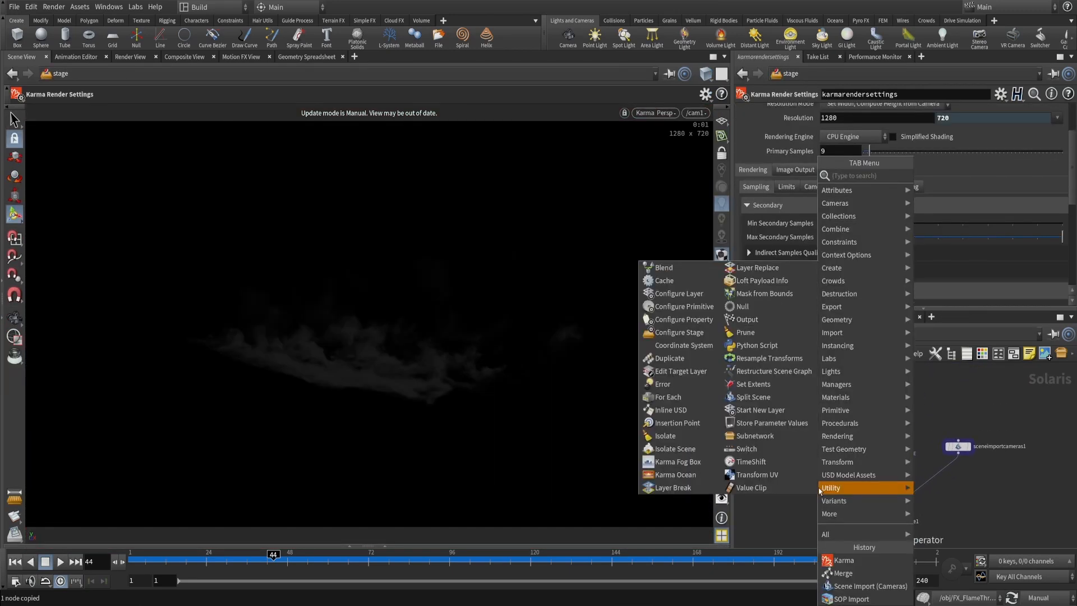
text(mater)
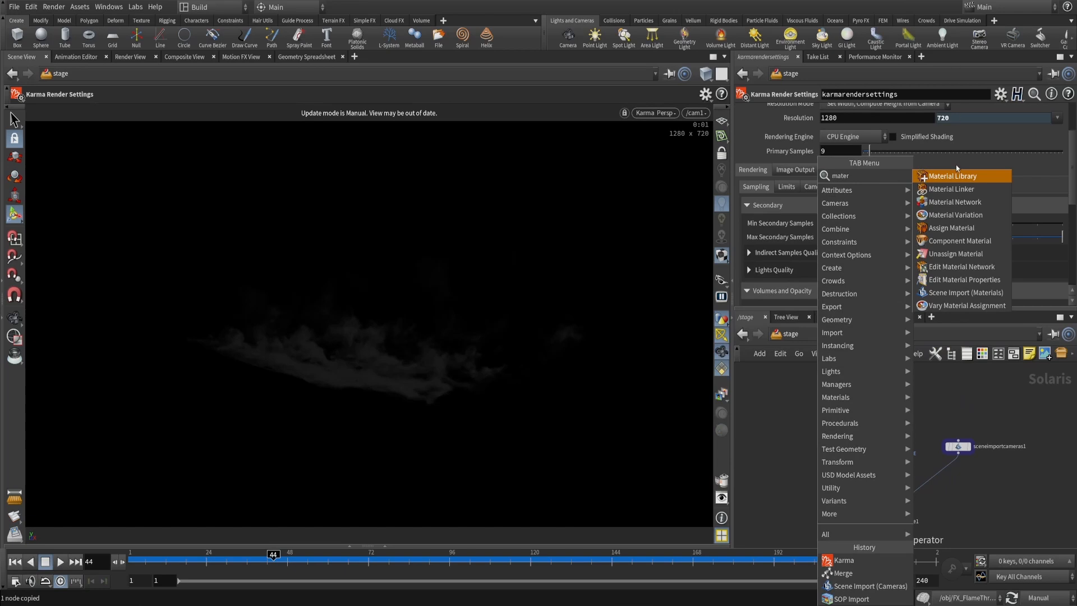
key(Return)
click(843, 470)
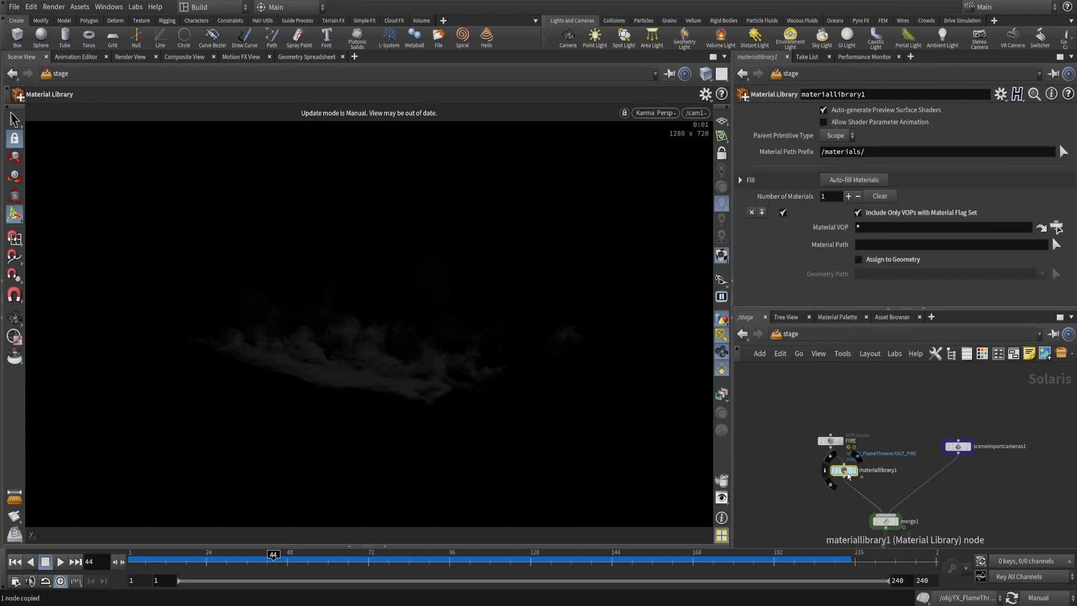
double_click(845, 471)
key(ctrl+v)
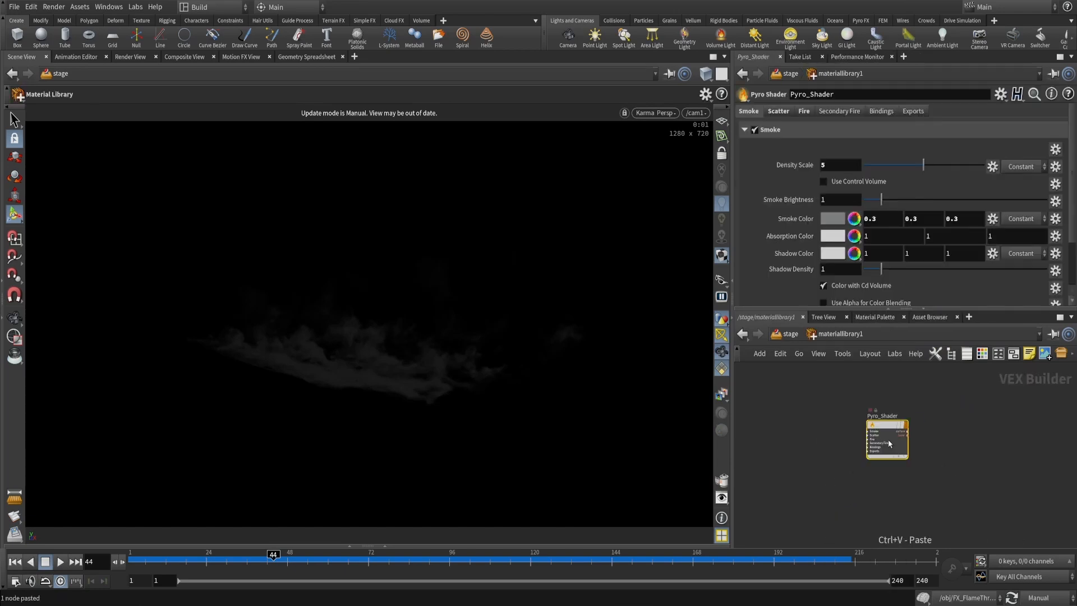
key(u)
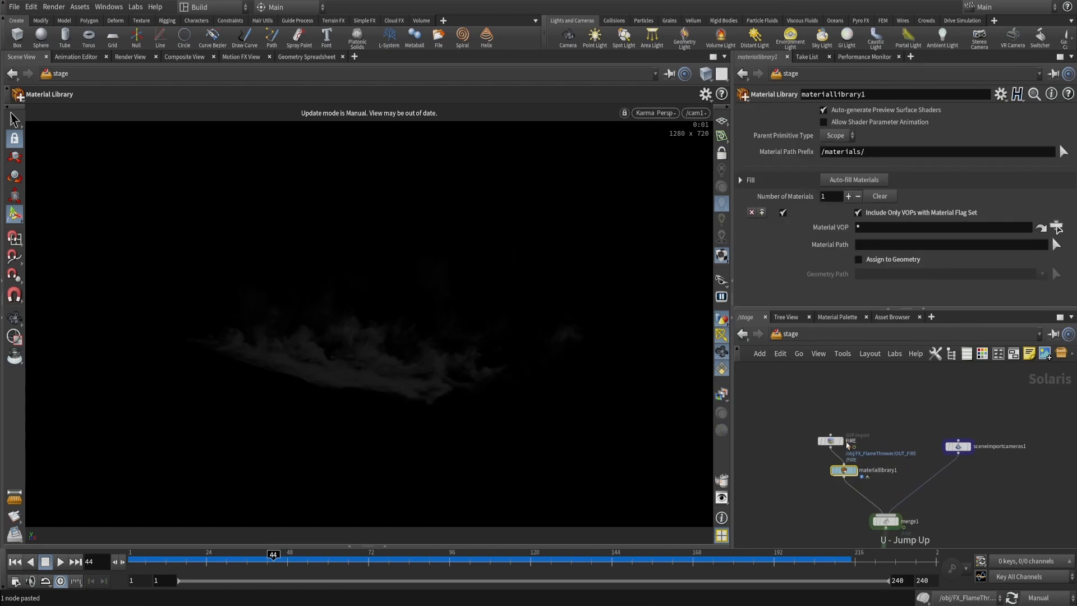
Line up the material library below FIRE and insert an Assign Material node between it and merge1
drag(794, 412, 864, 522)
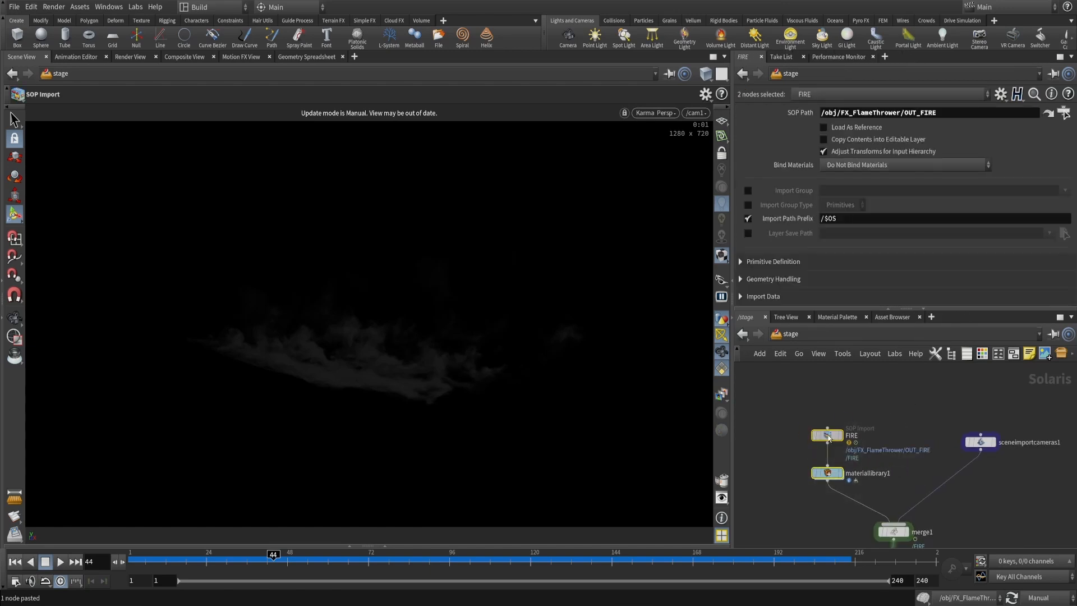
drag(875, 480, 864, 437)
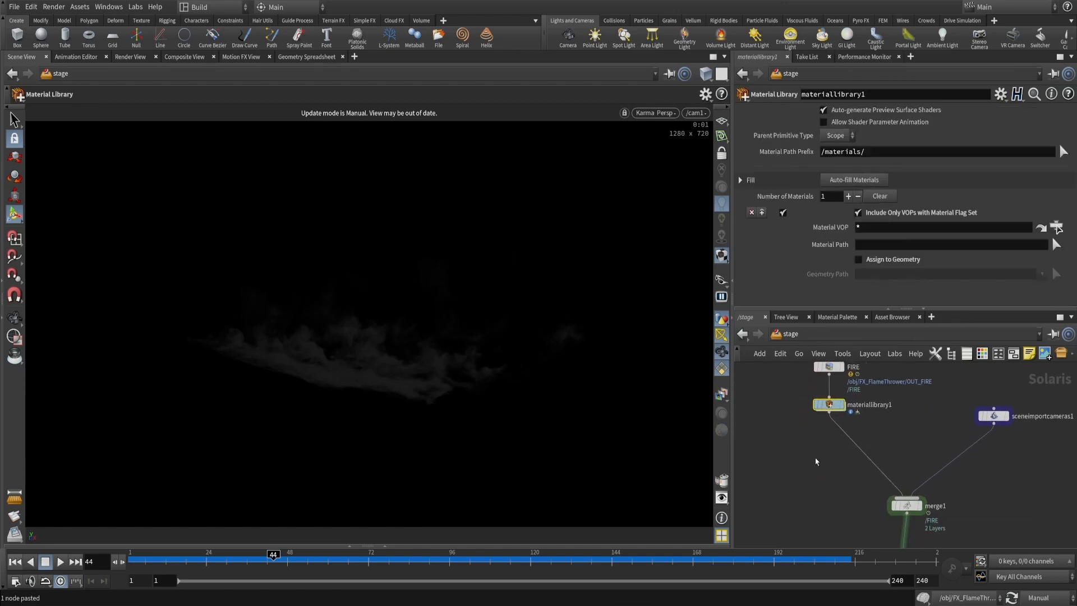
key(Tab)
text(mater)
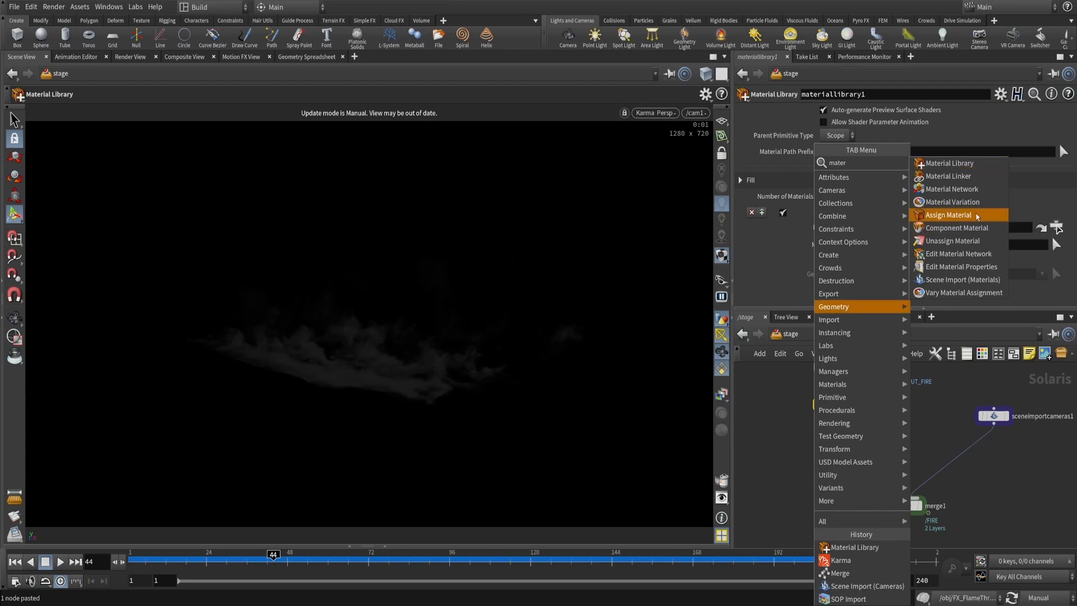
click(973, 215)
click(845, 439)
drag(846, 441, 829, 451)
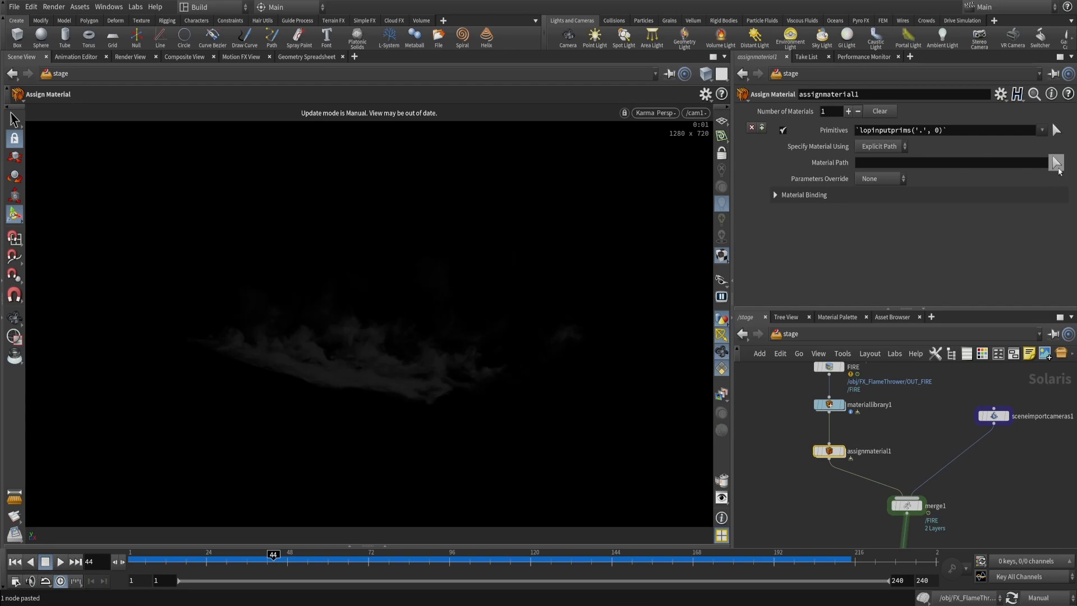
Display the assignmaterial1 node and set the update mode back to Auto Update
click(841, 451)
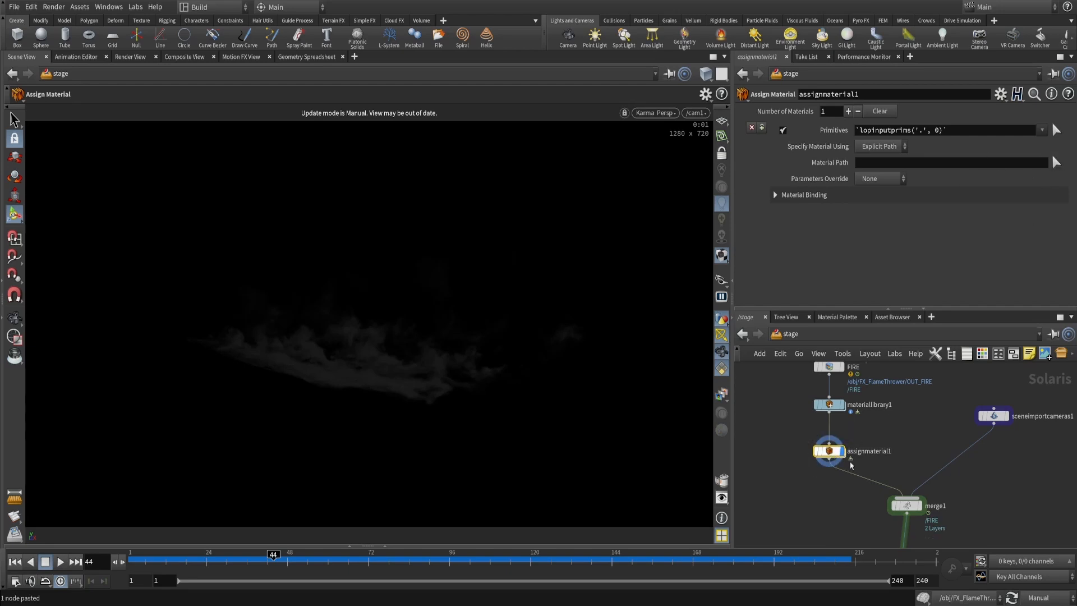
click(1038, 597)
click(1043, 559)
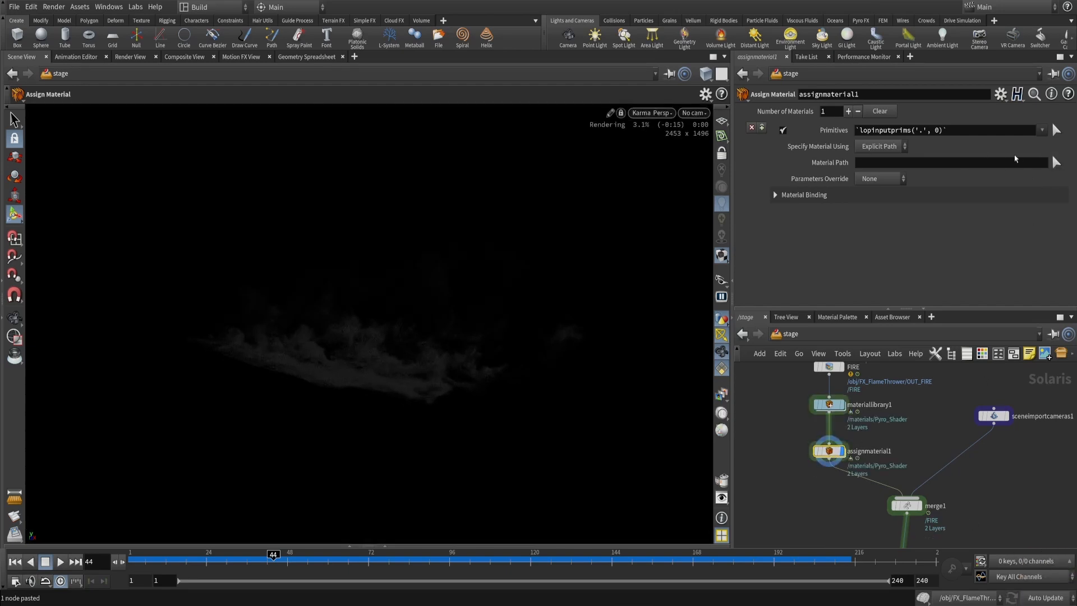
Switch the viewport from Karma back to its standard real-time renderer
click(1057, 164)
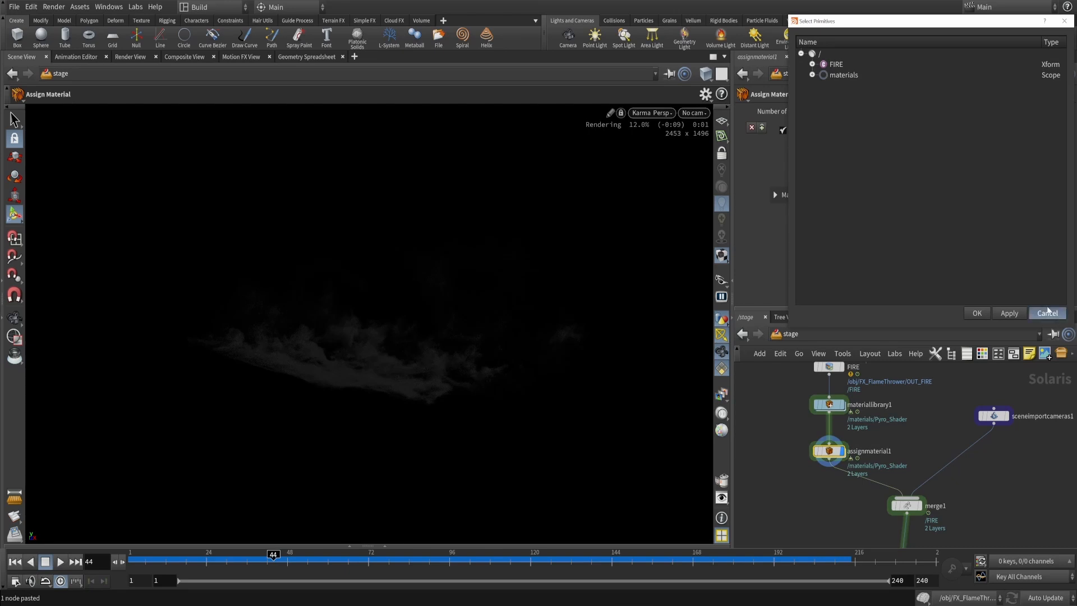
click(1046, 312)
click(650, 112)
click(651, 169)
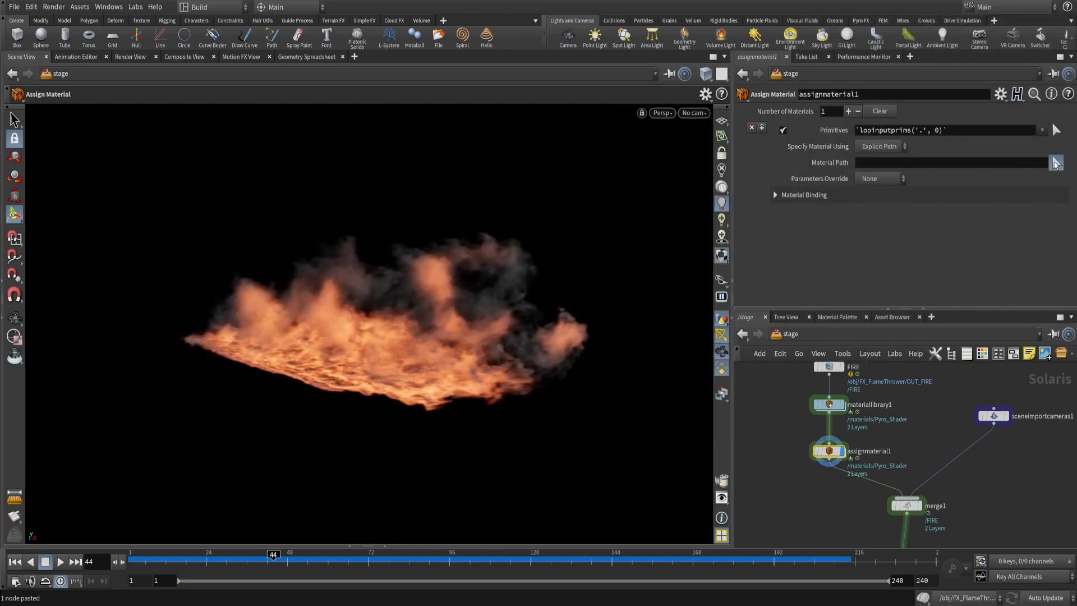
Set the material path of assignmaterial1 to /materials/Pyro_Shader from the scene's materials
click(1056, 163)
click(811, 70)
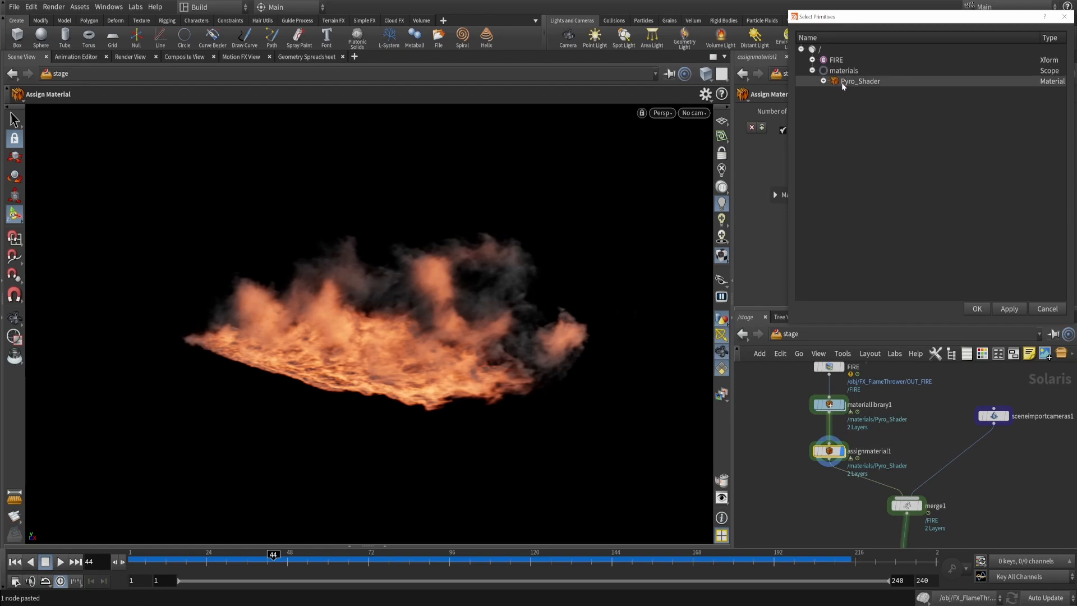
click(859, 81)
click(977, 308)
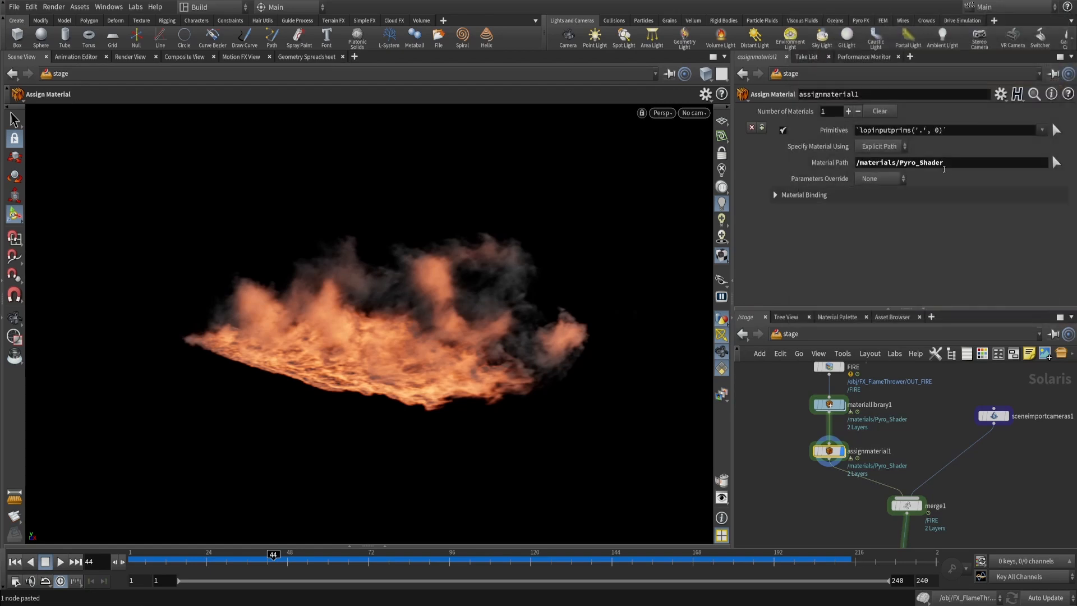
Try picking the assignment's target primitives in the viewport, and switch the desktop layout to Solaris
click(1055, 130)
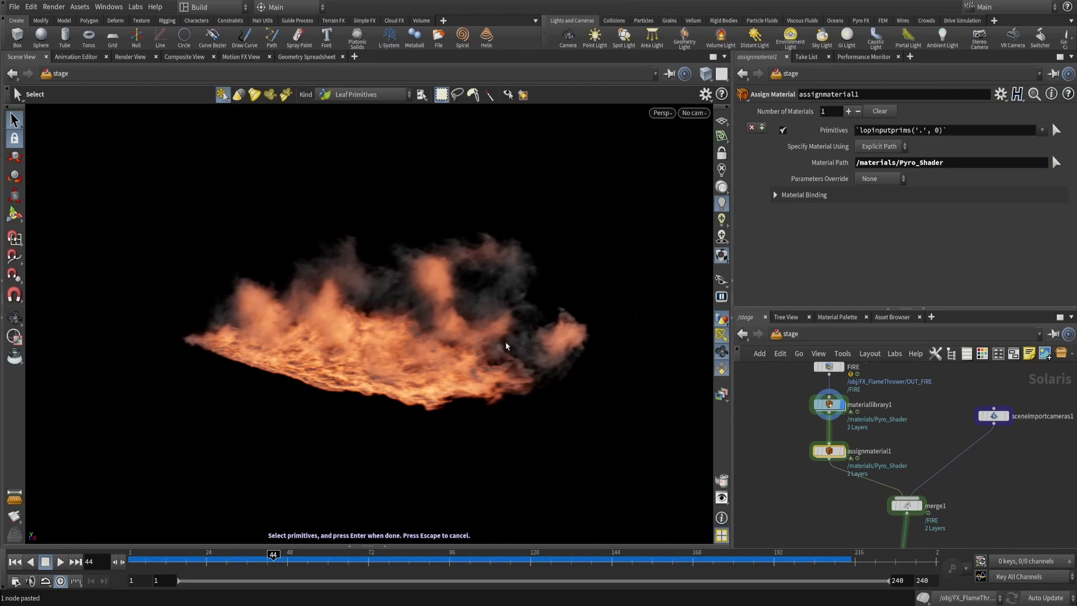
middle_drag(826, 484, 838, 469)
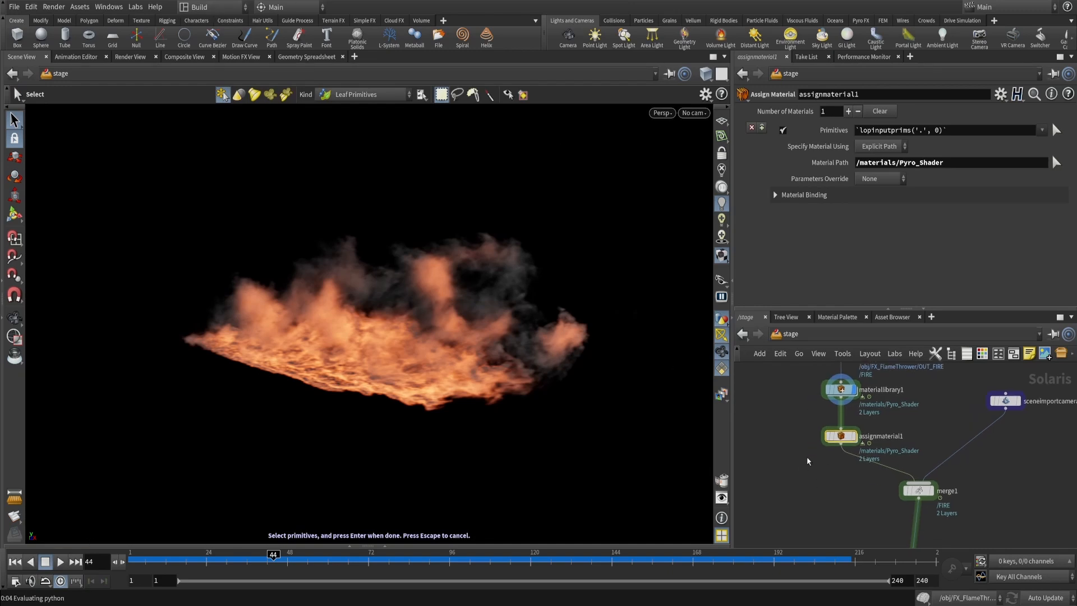
click(212, 7)
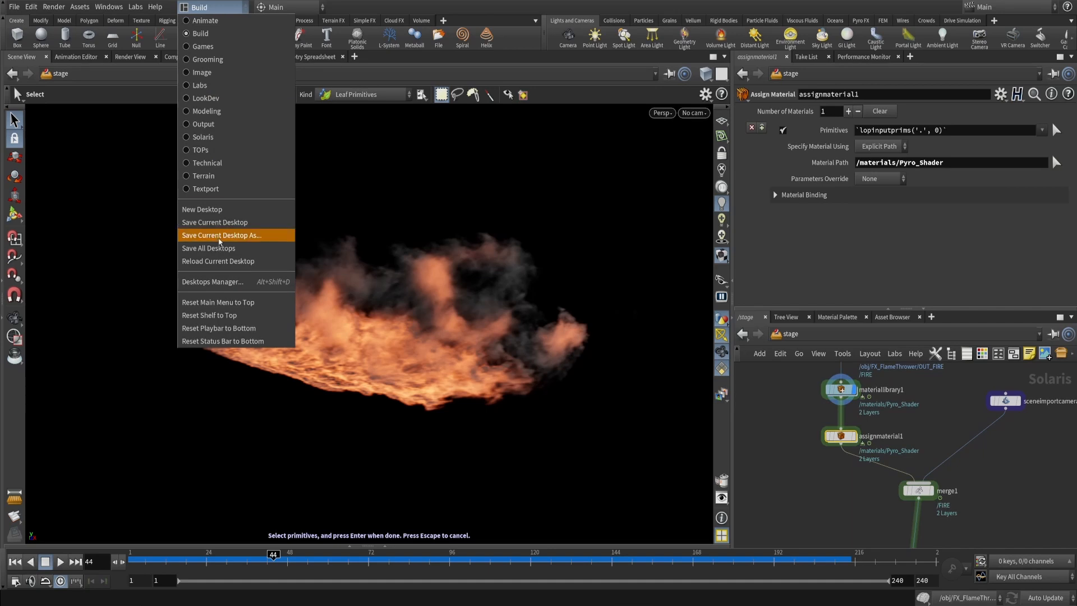
click(220, 139)
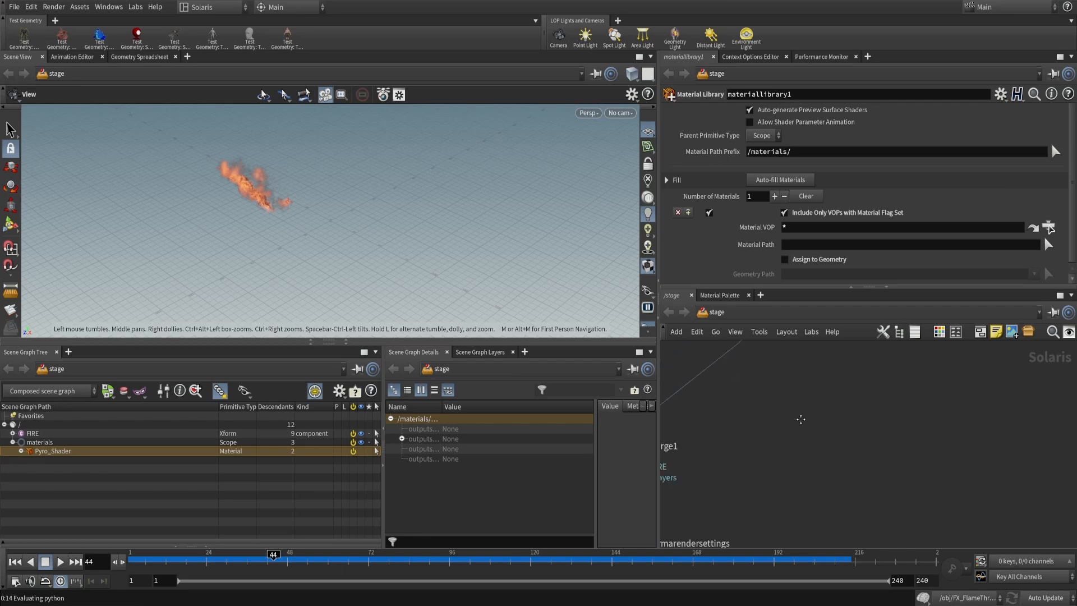
Set the Primitives of assignmaterial1 to /FIRE using the FIRE primitive in the scene graph
click(766, 485)
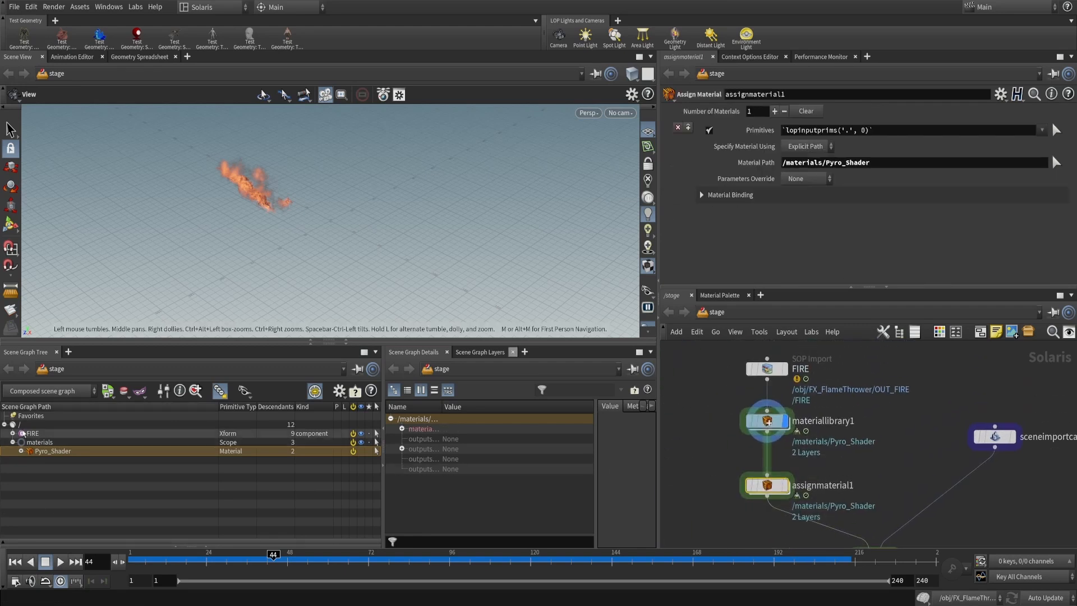
drag(28, 435, 838, 133)
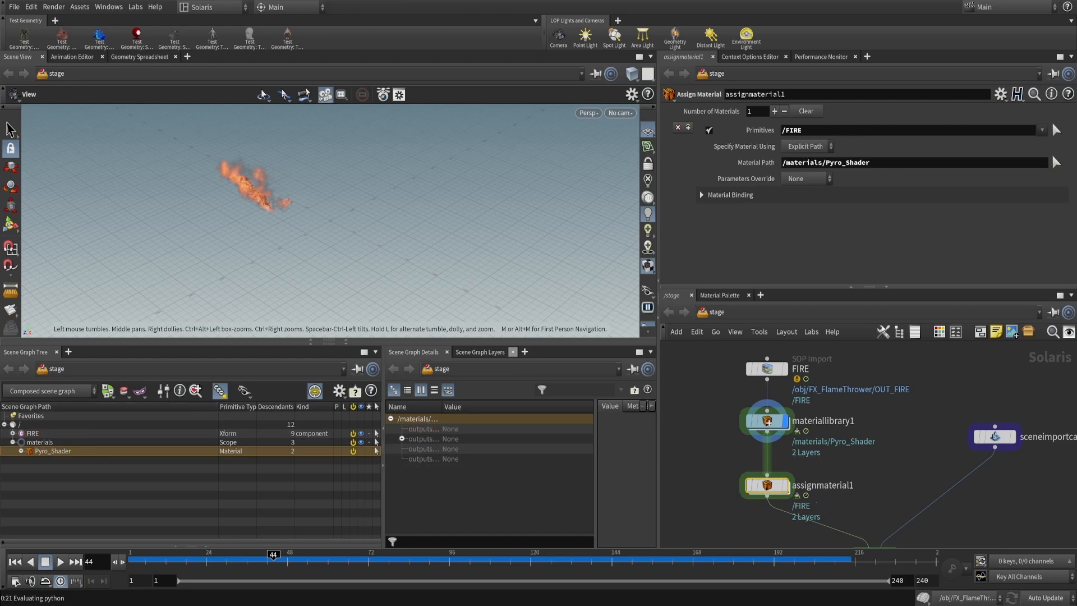
scroll(832, 455, down, 5)
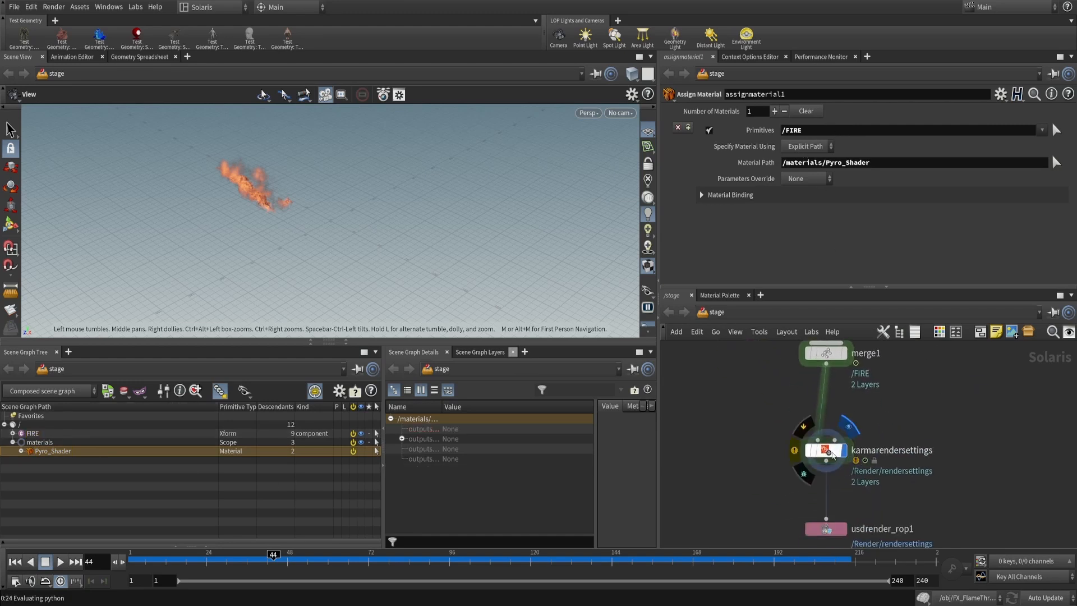
Display the karmarendersettings node and render the /cam1 view with Karma in the viewport
click(832, 456)
click(620, 112)
click(627, 138)
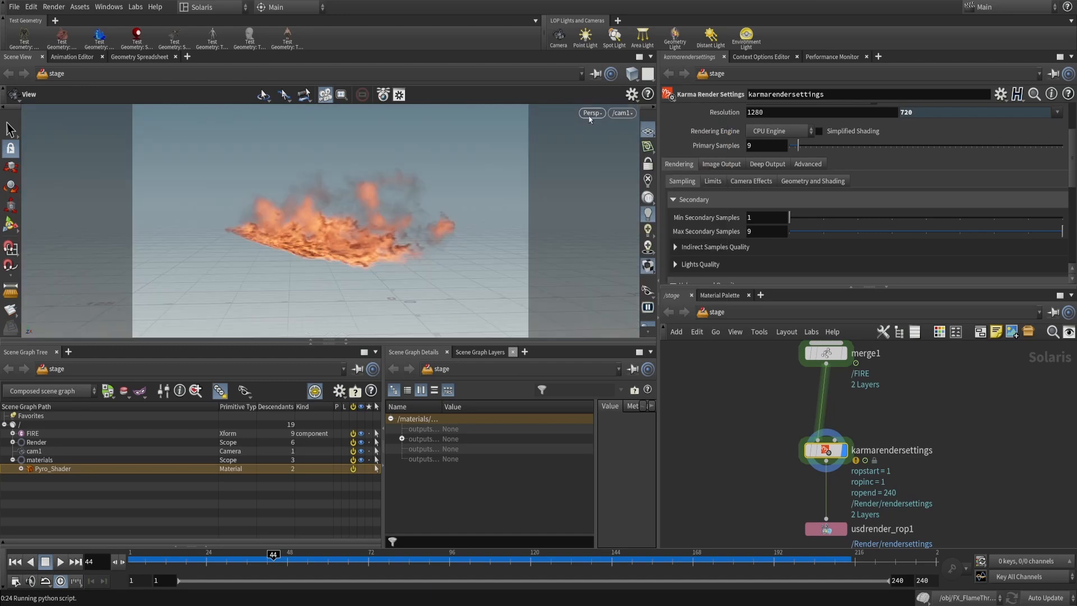
click(589, 114)
click(612, 170)
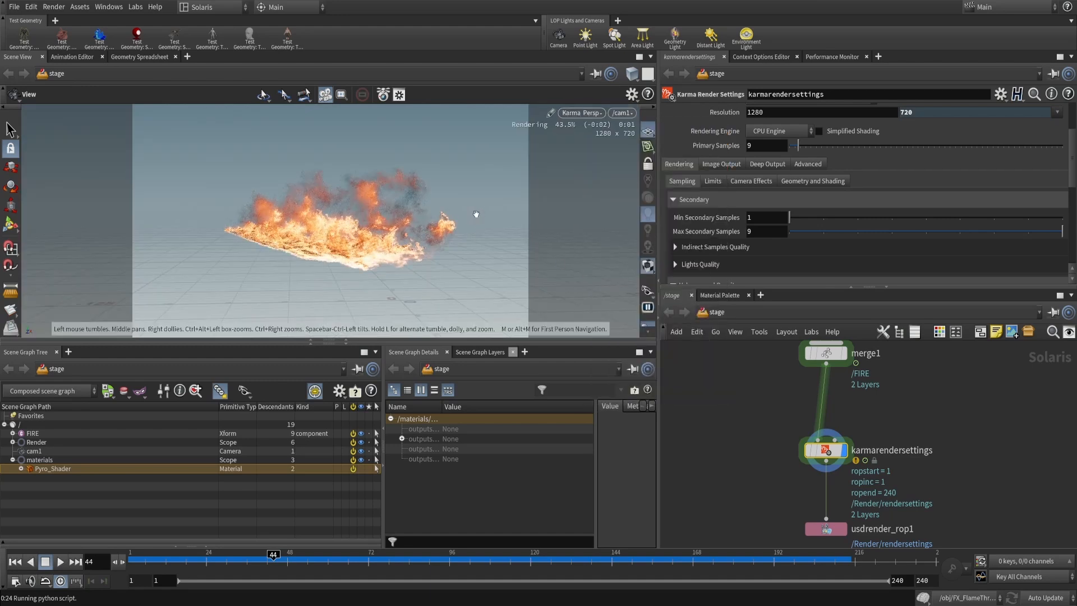
Set the viewport background color scheme to Dark and hide the reference grid
key(d)
click(508, 102)
click(322, 119)
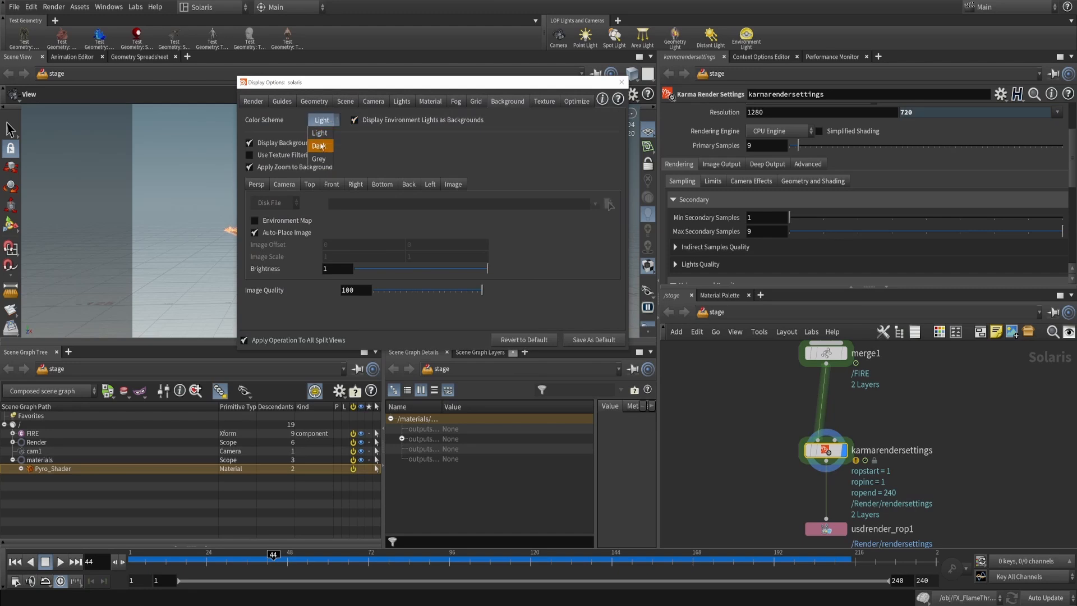
click(322, 132)
click(621, 82)
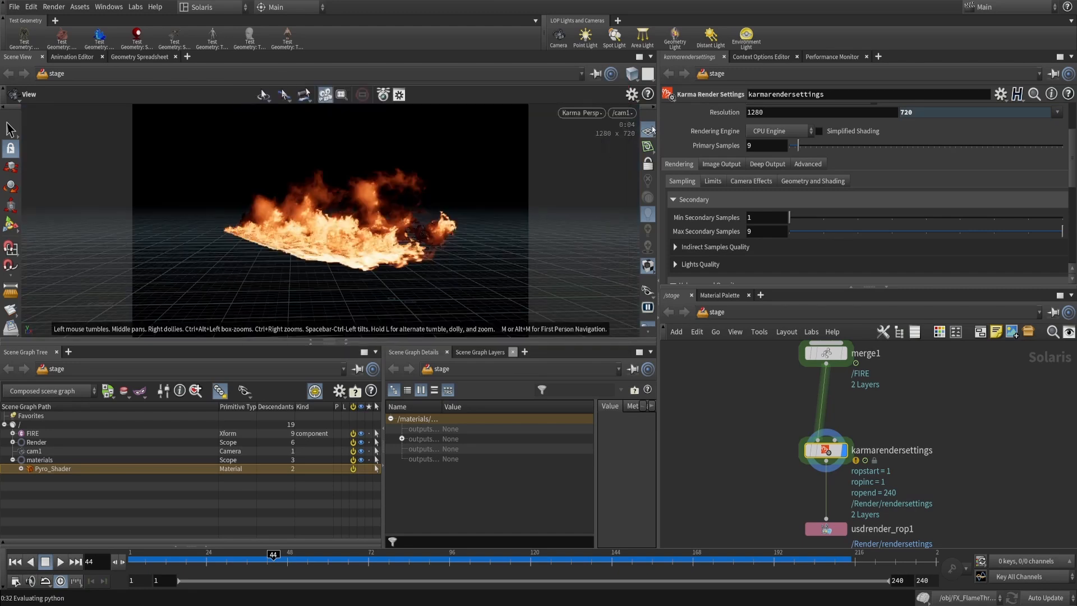
click(649, 130)
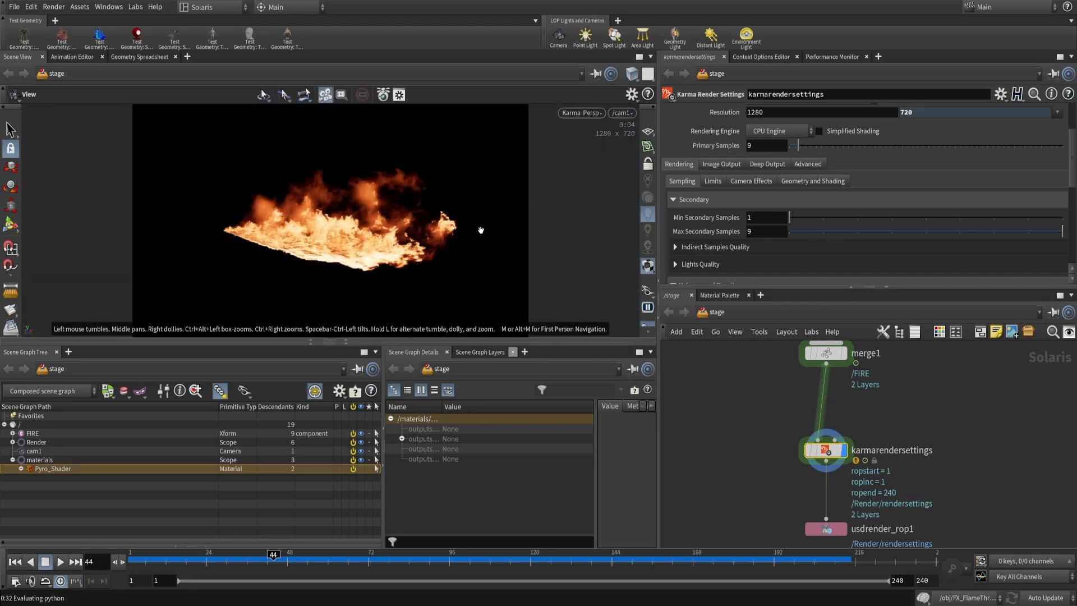
Set Velocity Blur to "Velocity blur" in the camera effects of karmarendersettings
middle_drag(908, 448, 926, 365)
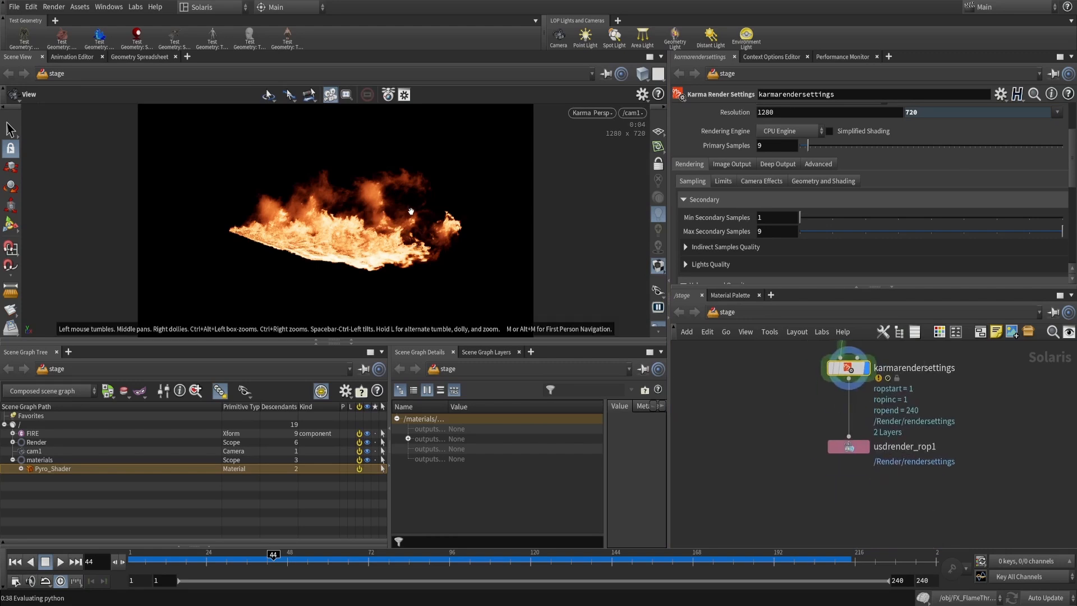
middle_drag(808, 397, 784, 462)
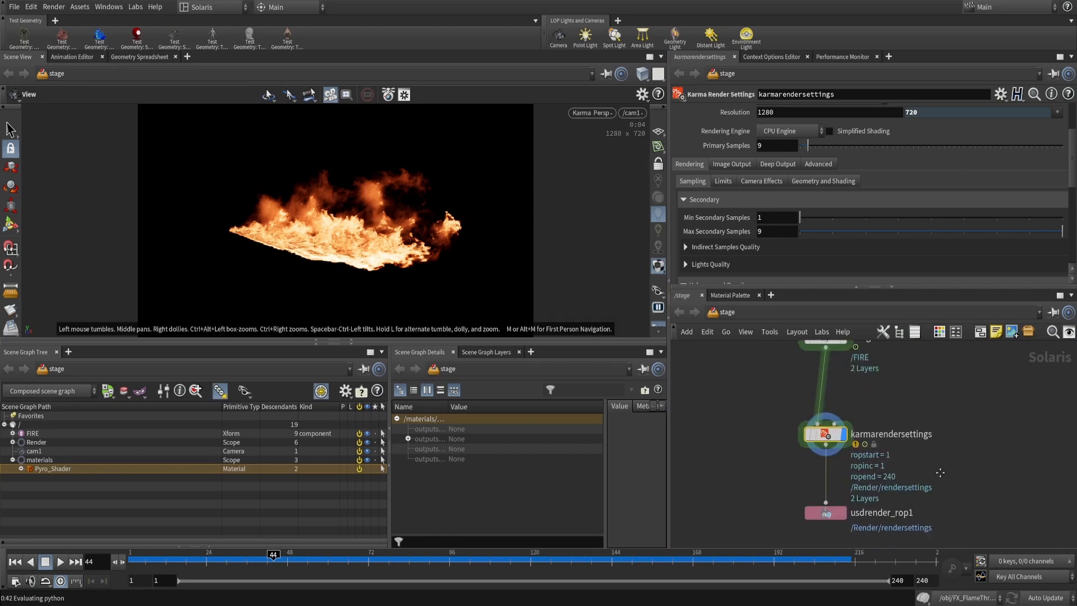
scroll(721, 181, down, 2)
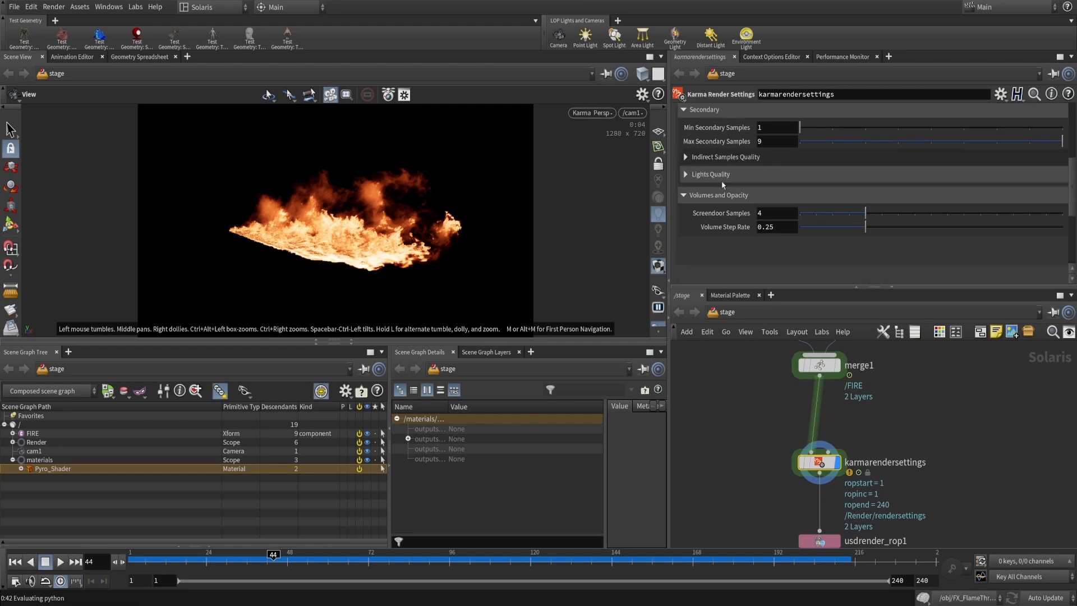
click(749, 152)
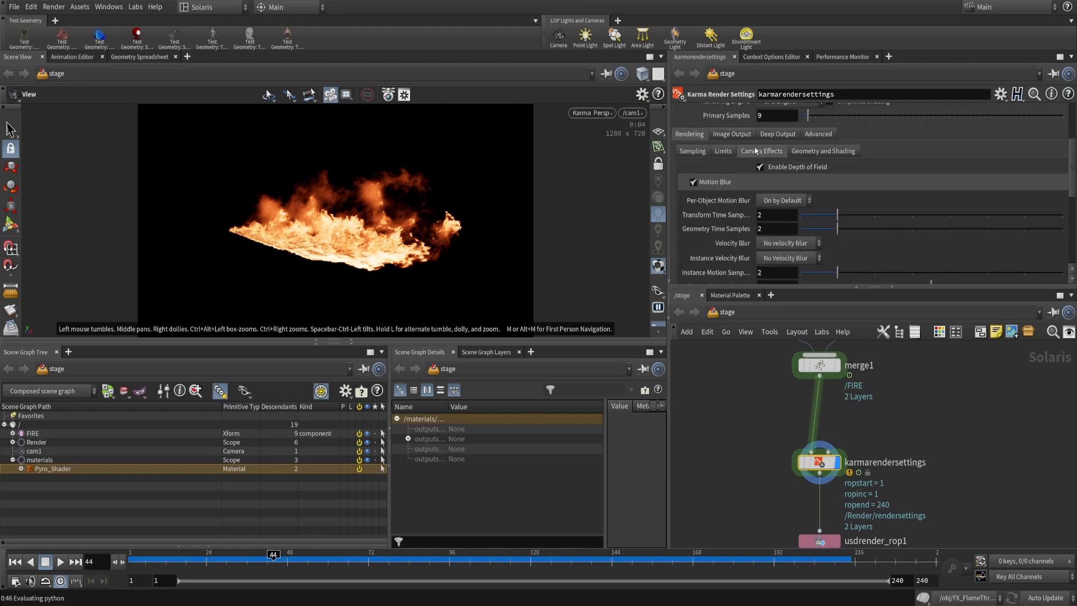
scroll(746, 162, down, 2)
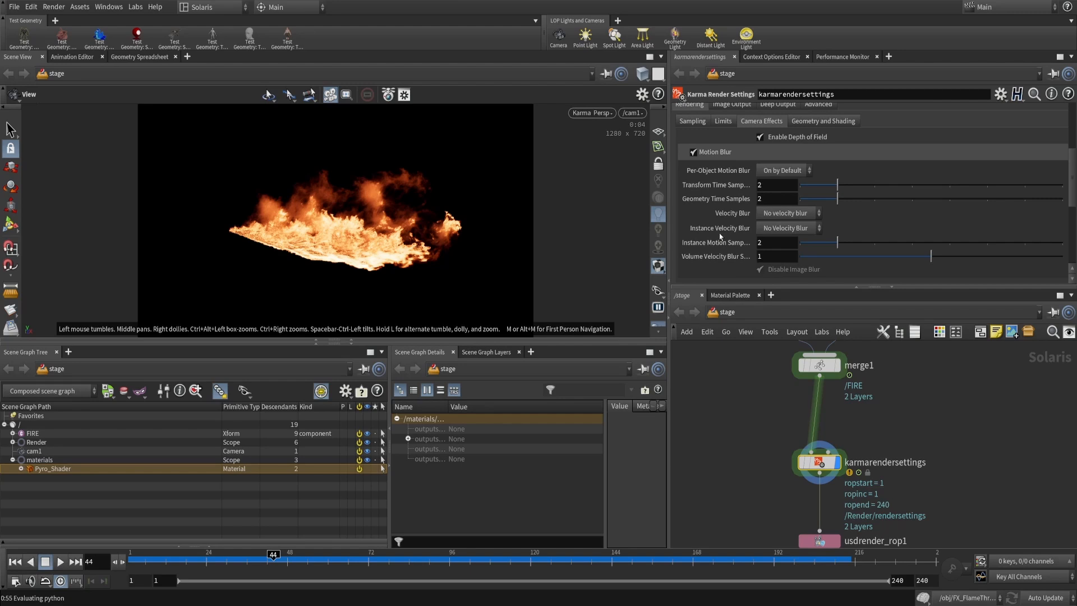
click(769, 218)
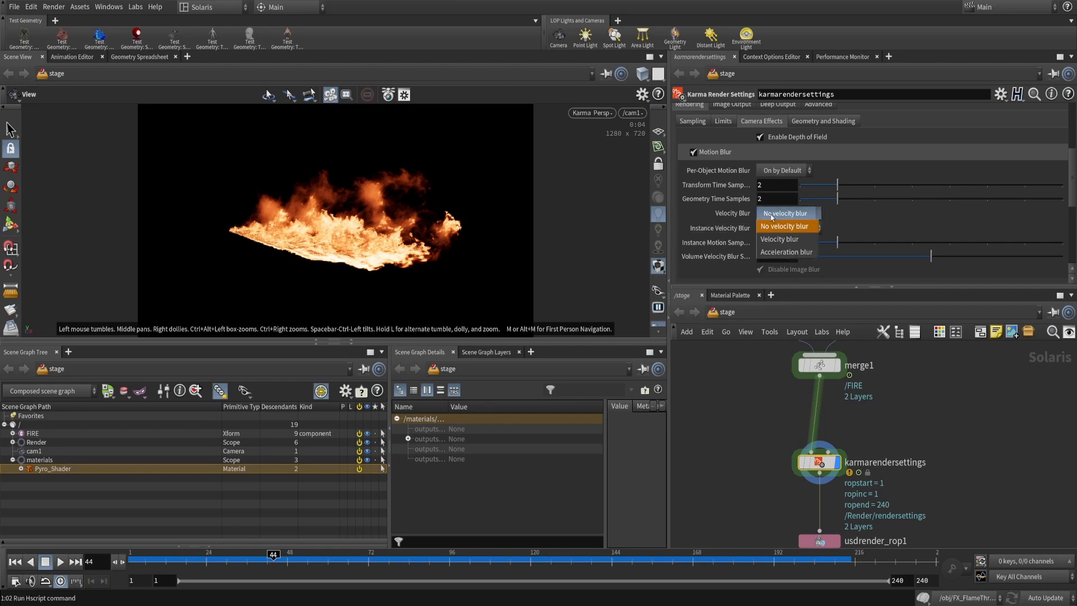
click(782, 240)
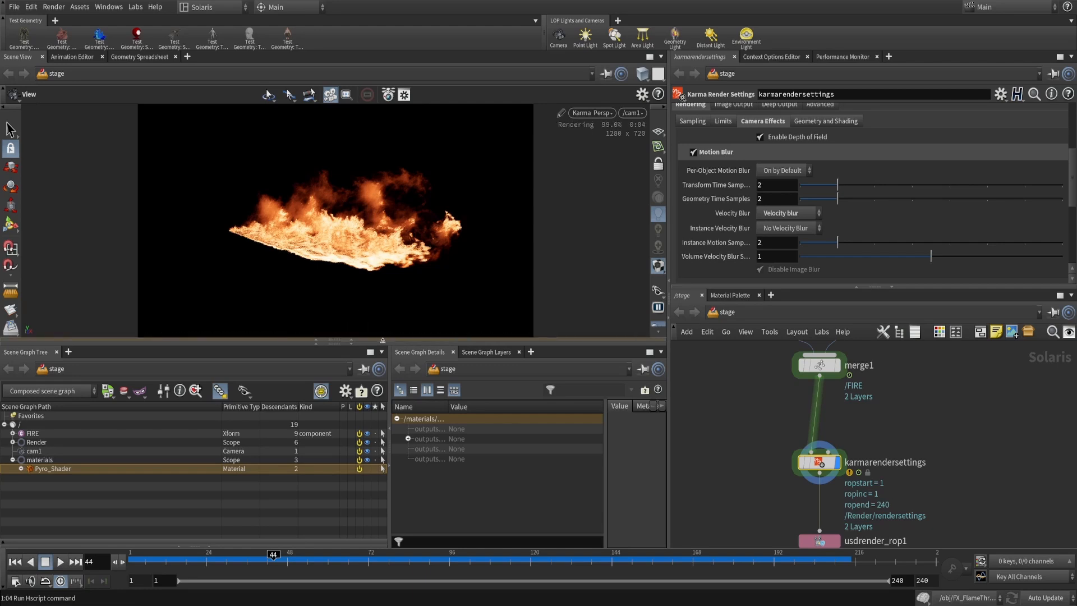
Take a render gallery snapshot of the flame and inspect its detail in a separate viewer window
click(416, 338)
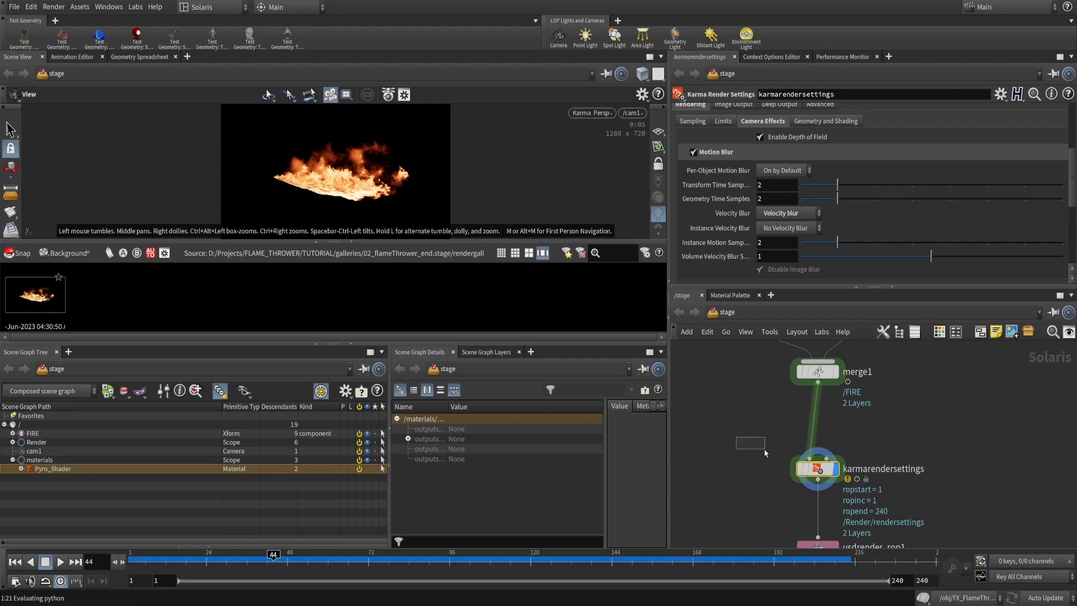
double_click(35, 301)
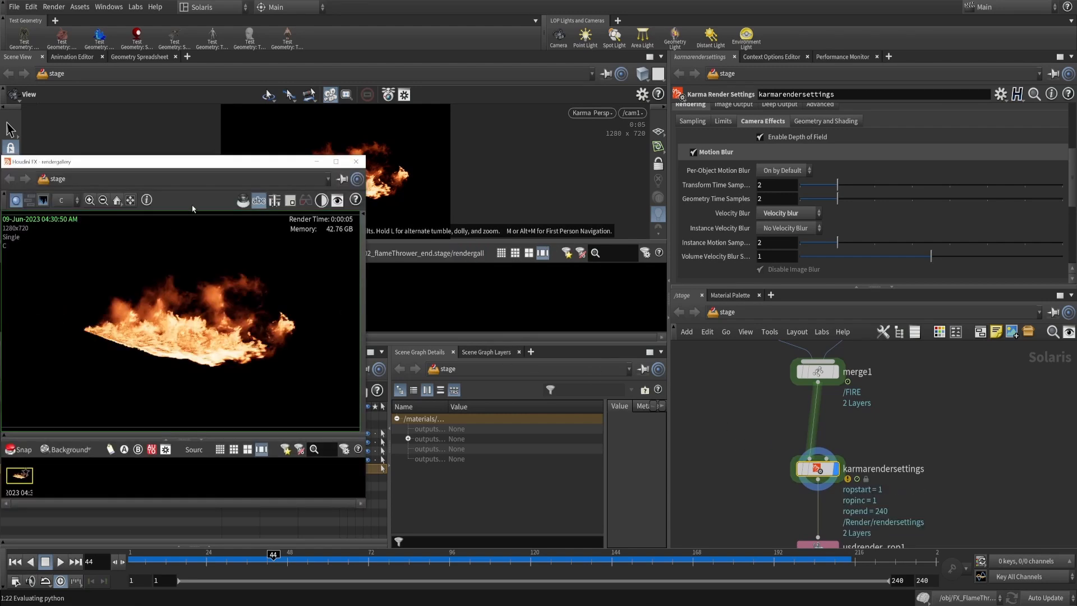
drag(197, 162, 778, 120)
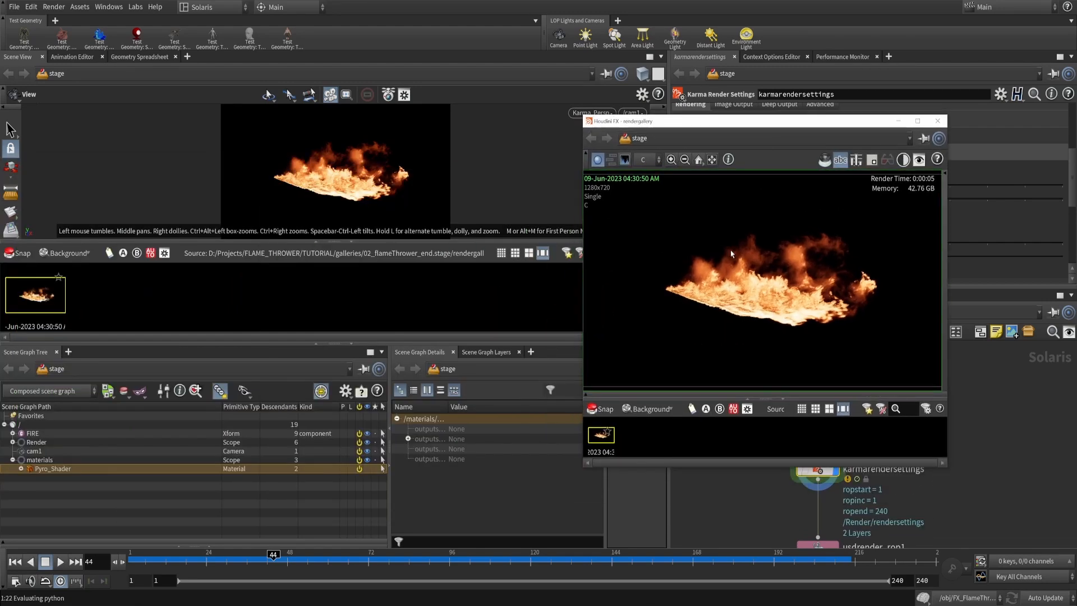
scroll(737, 265, up, 8)
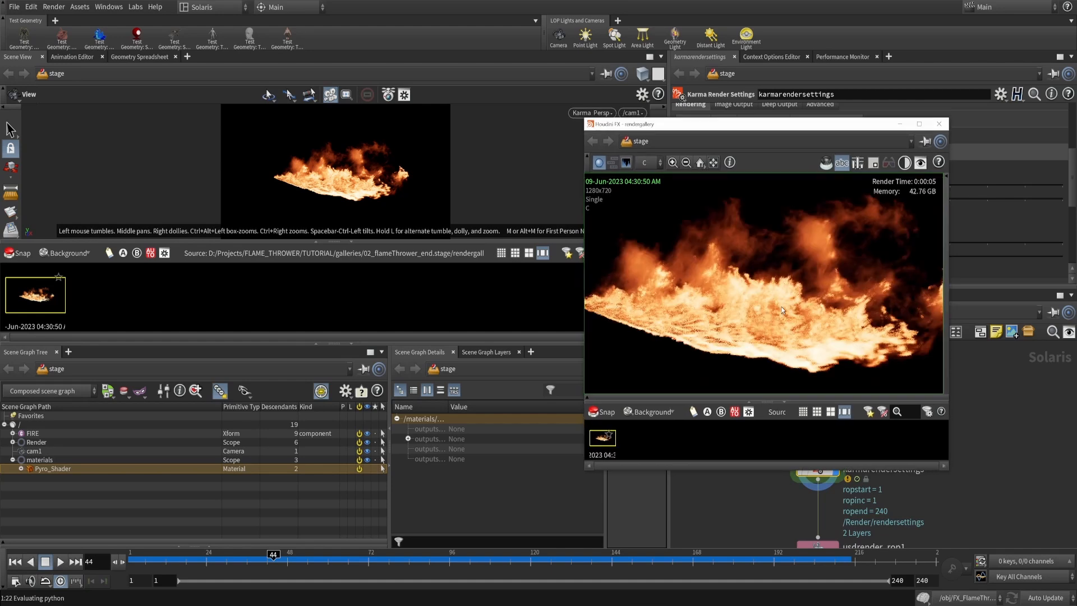
scroll(746, 320, down, 5)
drag(860, 124, 573, 301)
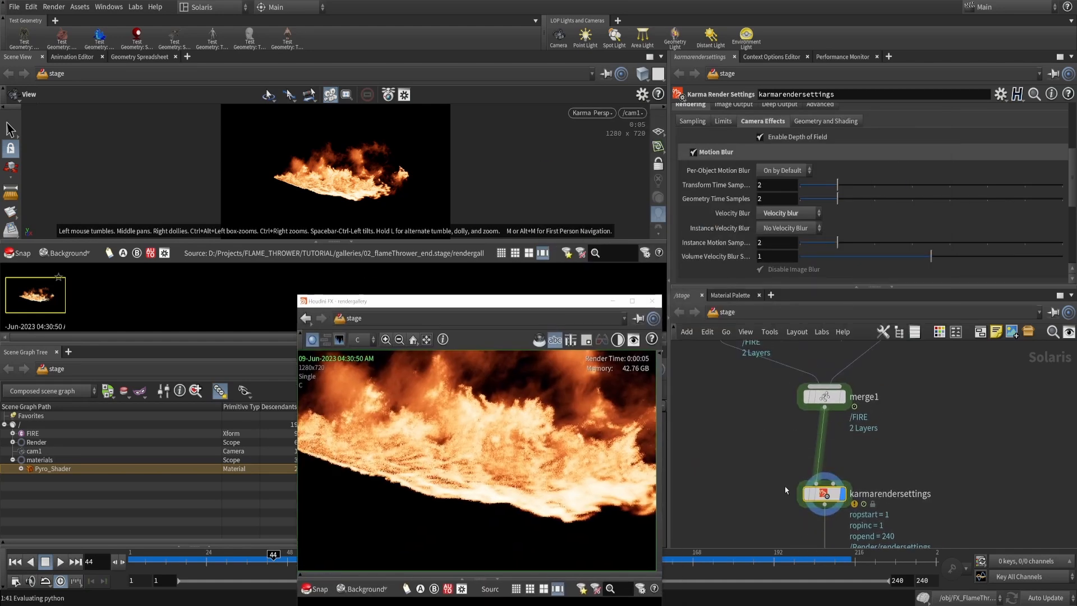
Set the Primary Samples of karmarendersettings to 32
scroll(710, 240, up, 4)
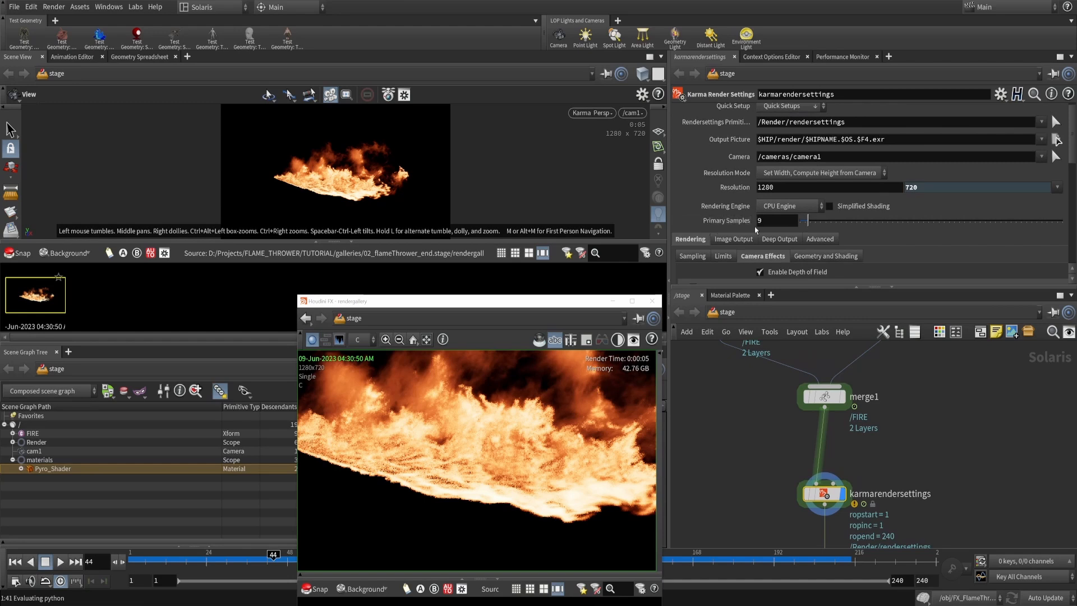
click(776, 220)
text(325)
key(BackSpace)
key(Return)
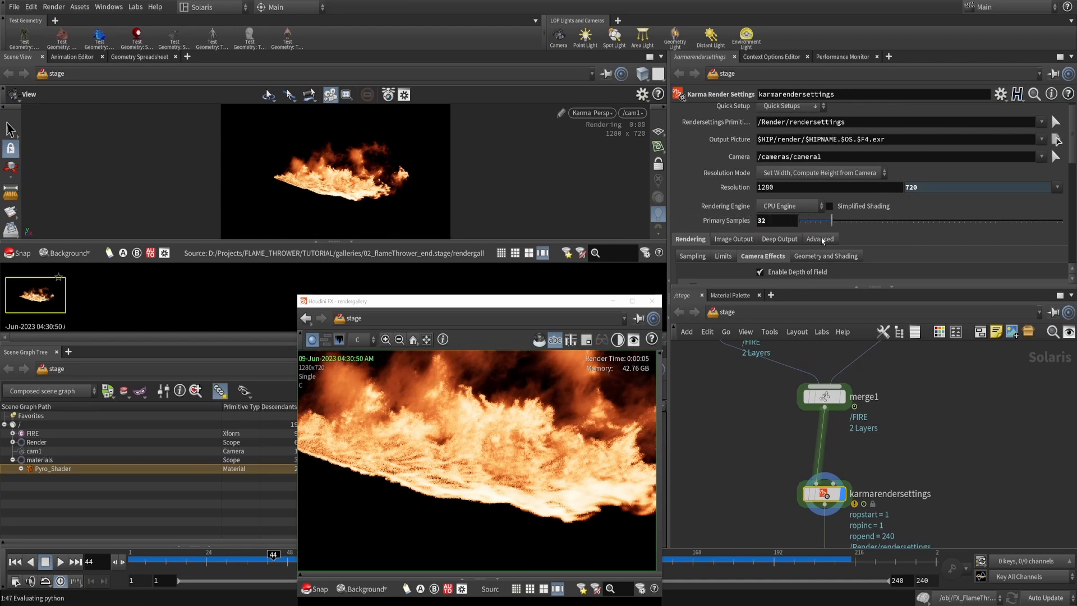
Snapshot the new render and compare it with the first snapshot in the enlarged gallery window
click(22, 256)
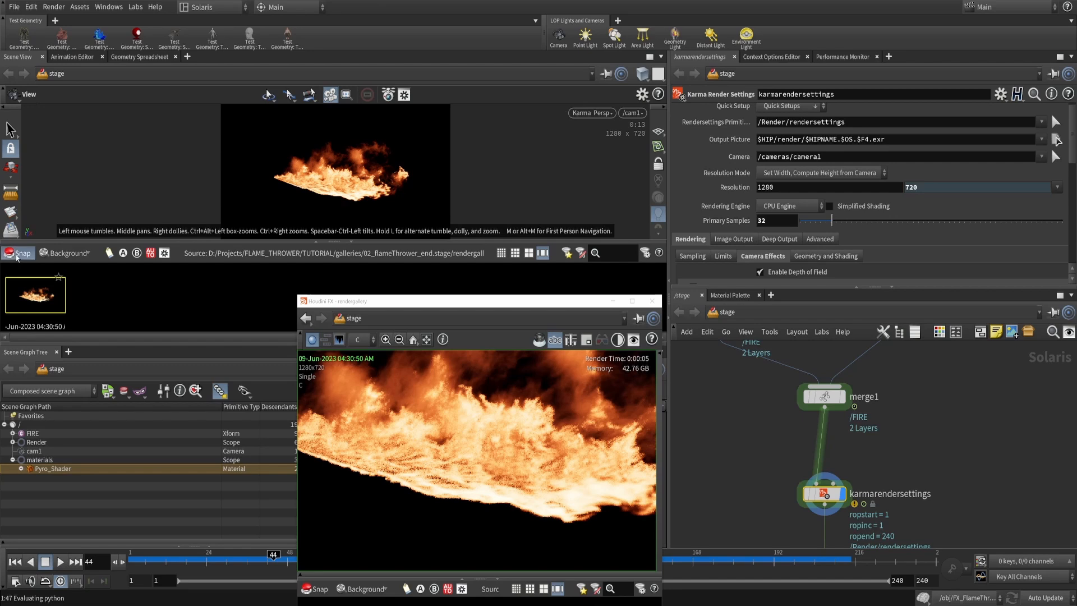
drag(393, 303, 465, 113)
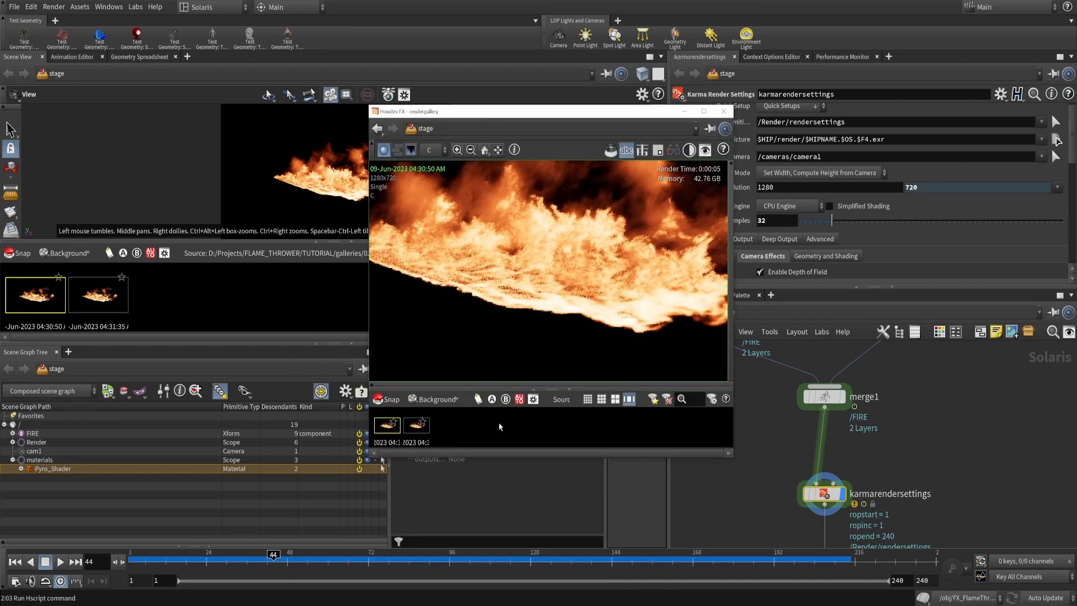
drag(730, 457, 929, 567)
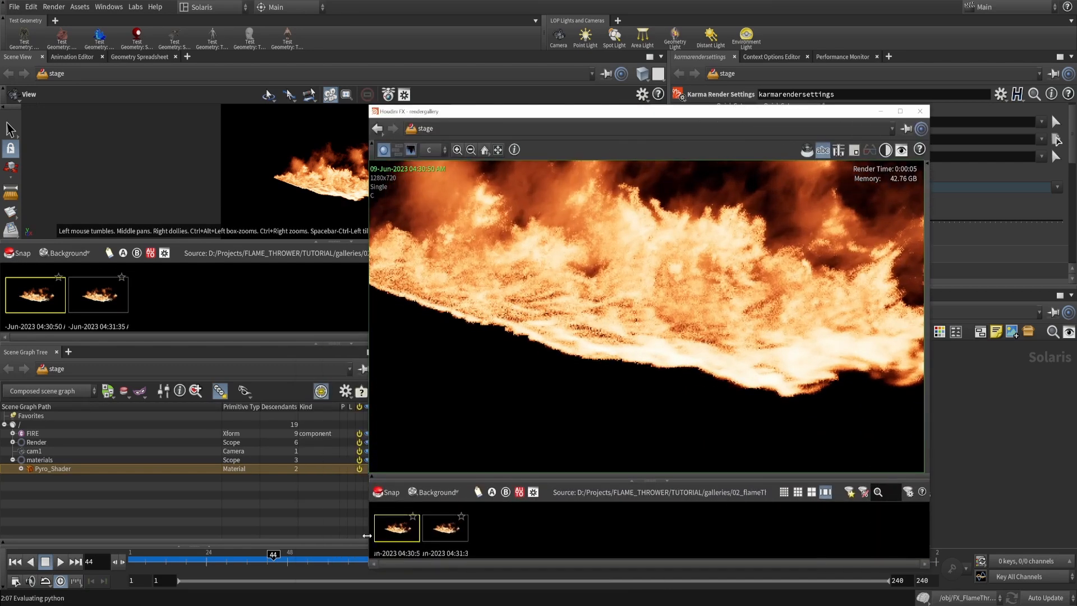
click(449, 529)
scroll(671, 288, up, 2)
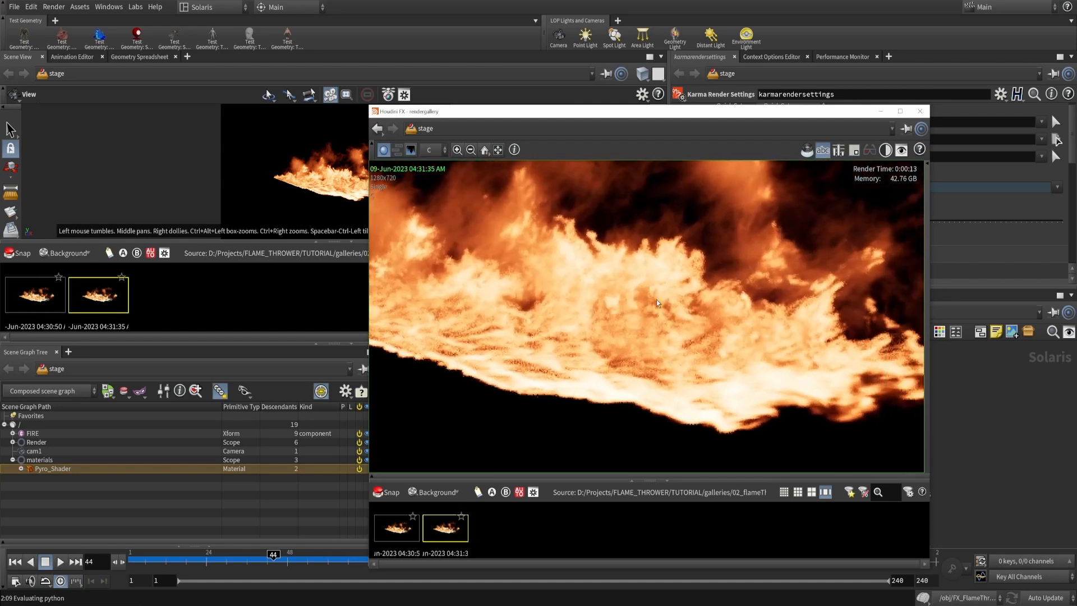
click(405, 534)
click(438, 536)
click(407, 534)
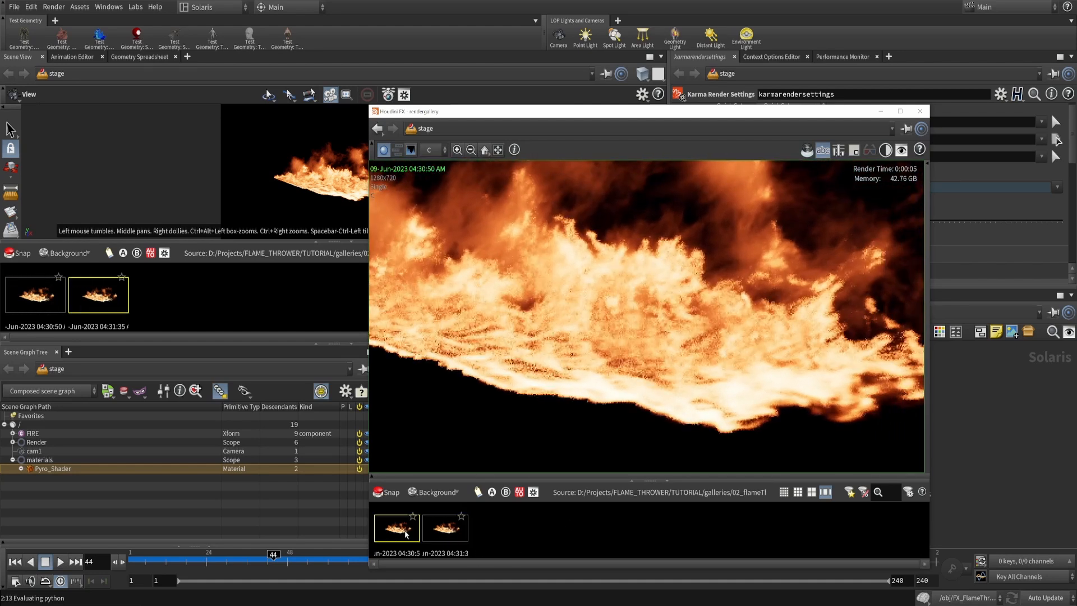
click(433, 533)
click(920, 111)
Switch to the obj network and add a Grid object beside the existing nodes
middle_drag(769, 443, 769, 474)
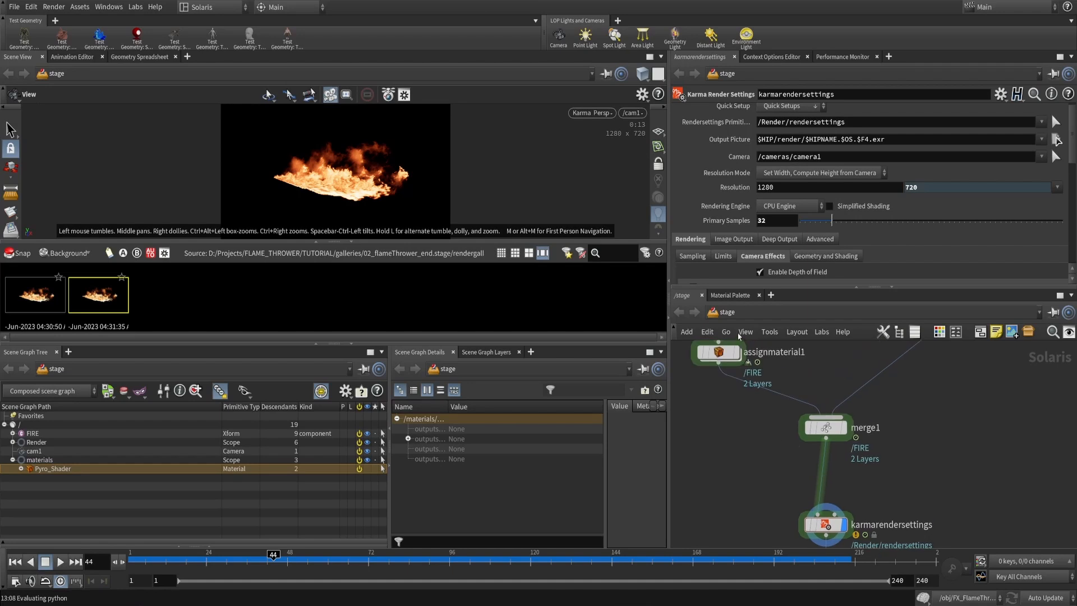
click(727, 312)
click(743, 374)
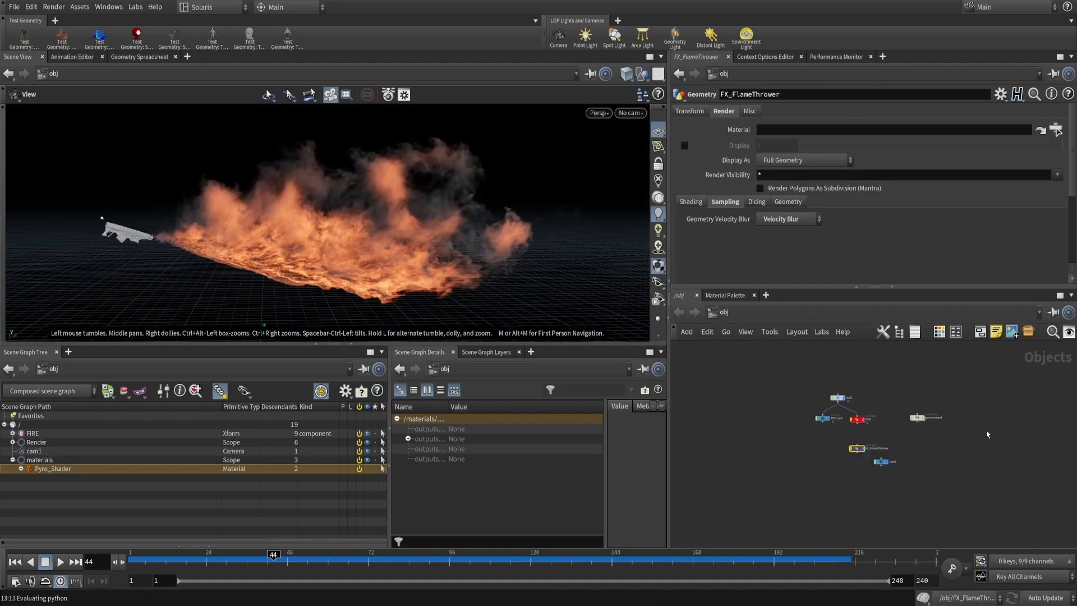
key(Tab)
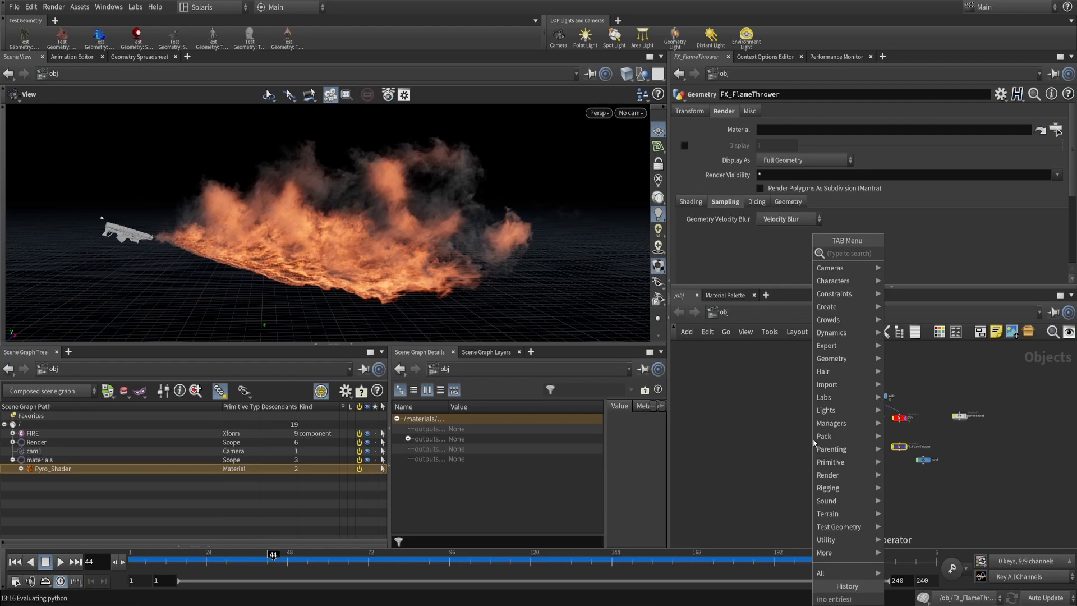
text(gri)
key(Return)
click(802, 422)
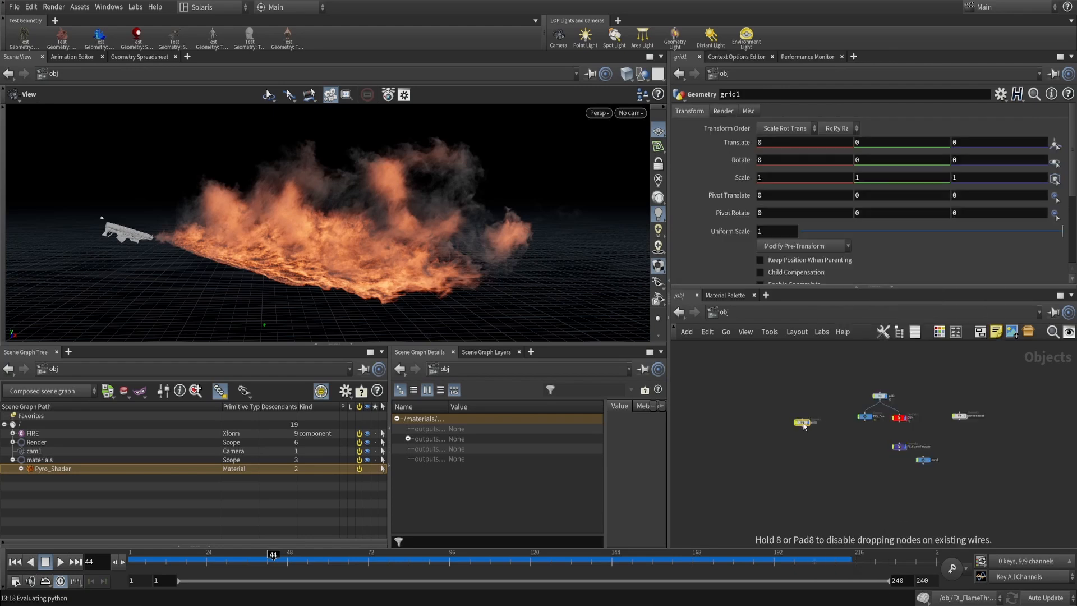
Set the grid's Uniform Scale to 100 and adjust its vertical translation so it lies beneath the flame
click(777, 233)
text(0)
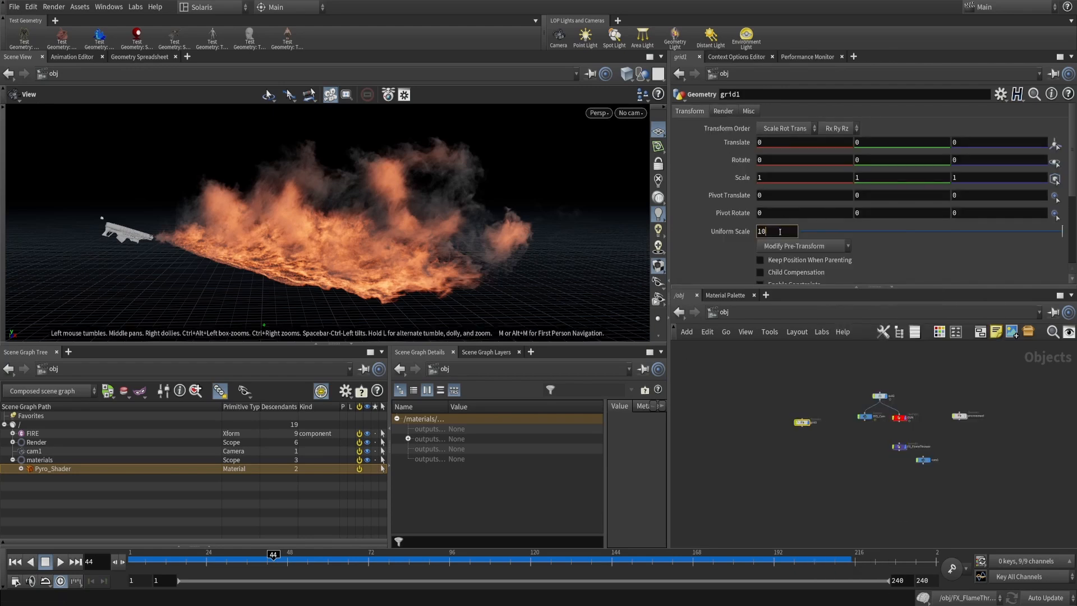
text(0)
key(Return)
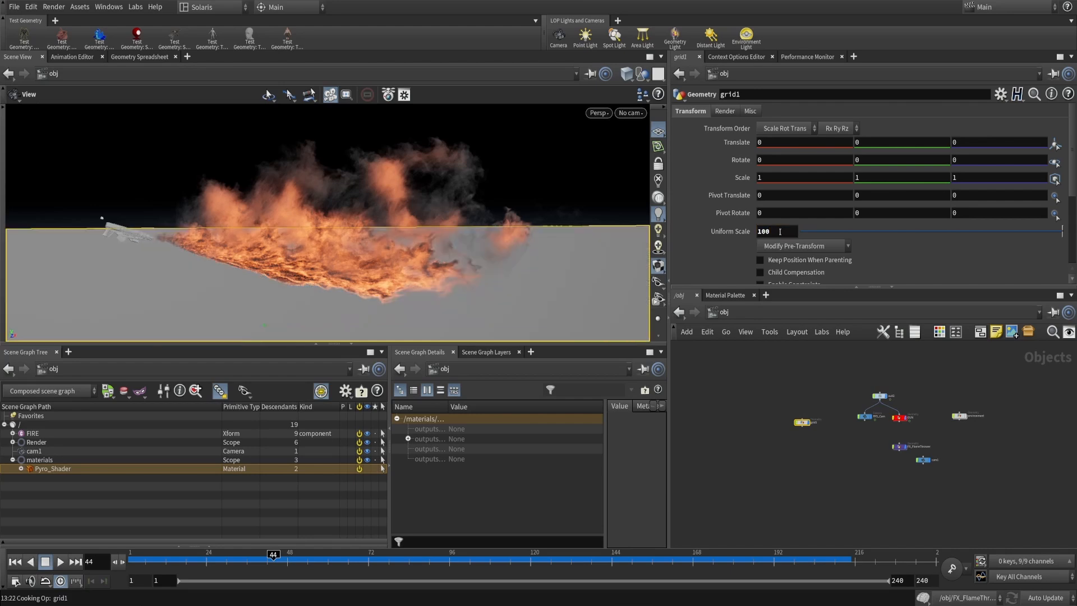
middle_drag(742, 414, 753, 394)
scroll(510, 207, down, 5)
drag(498, 244, 502, 226)
mouse_move(863, 144)
middle_down()
mouse_move(862, 117)
mouse_move(987, 136)
mouse_move(910, 128)
mouse_move(862, 158)
middle_up()
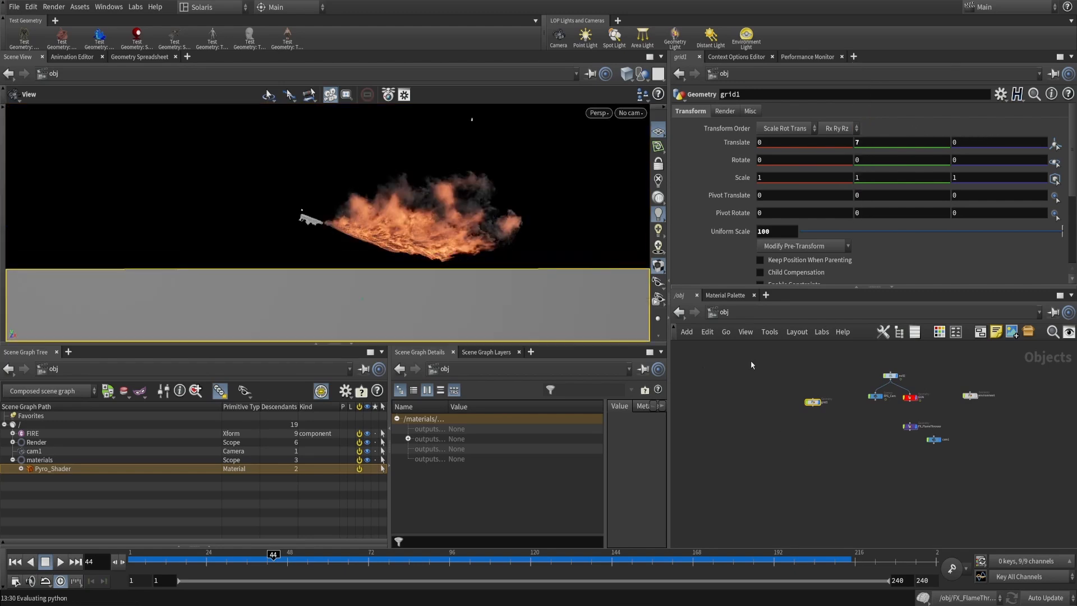
Rename the grid object as Ground and return to the stage network
scroll(811, 409, up, 5)
double_click(855, 388)
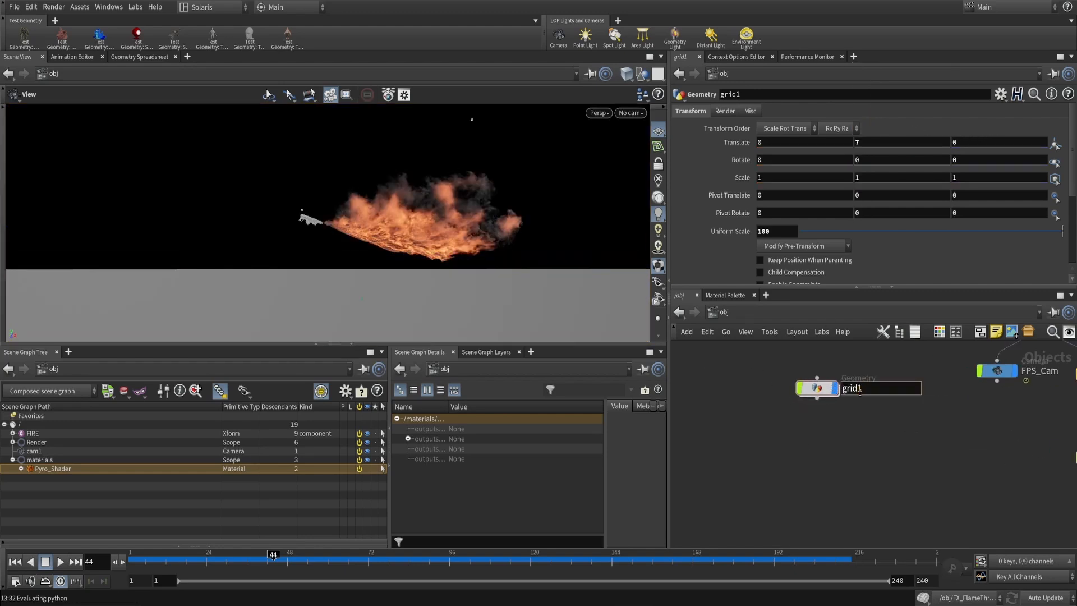
text(Ground)
key(Return)
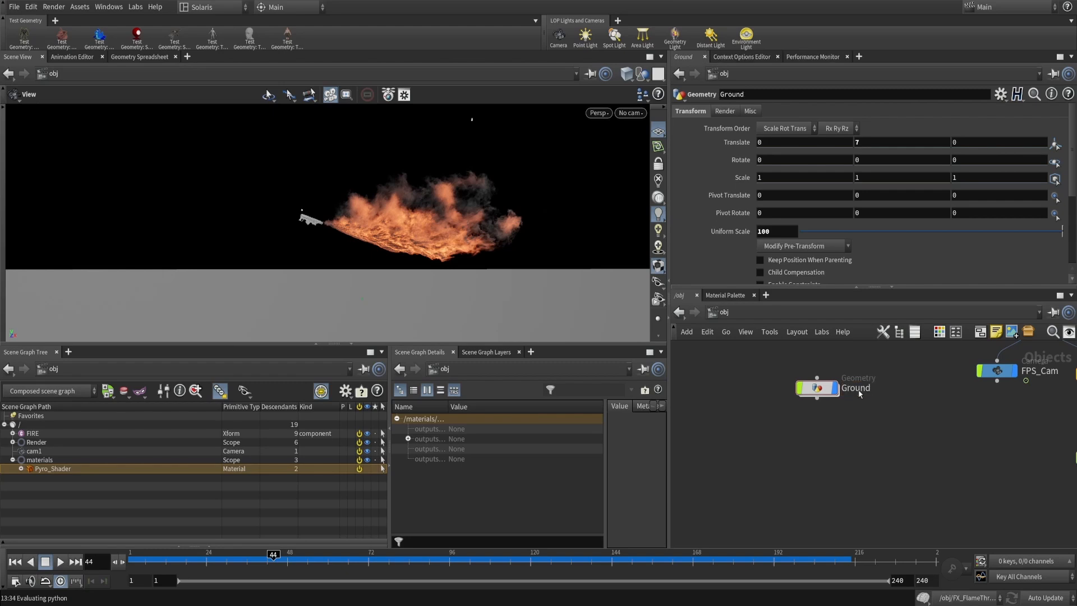
click(723, 312)
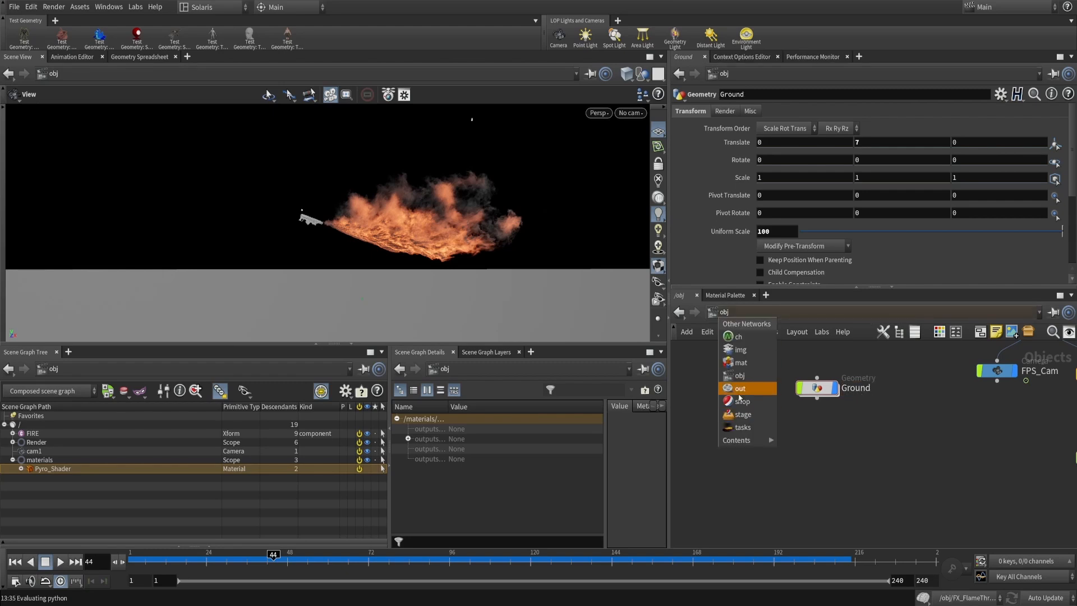
click(741, 413)
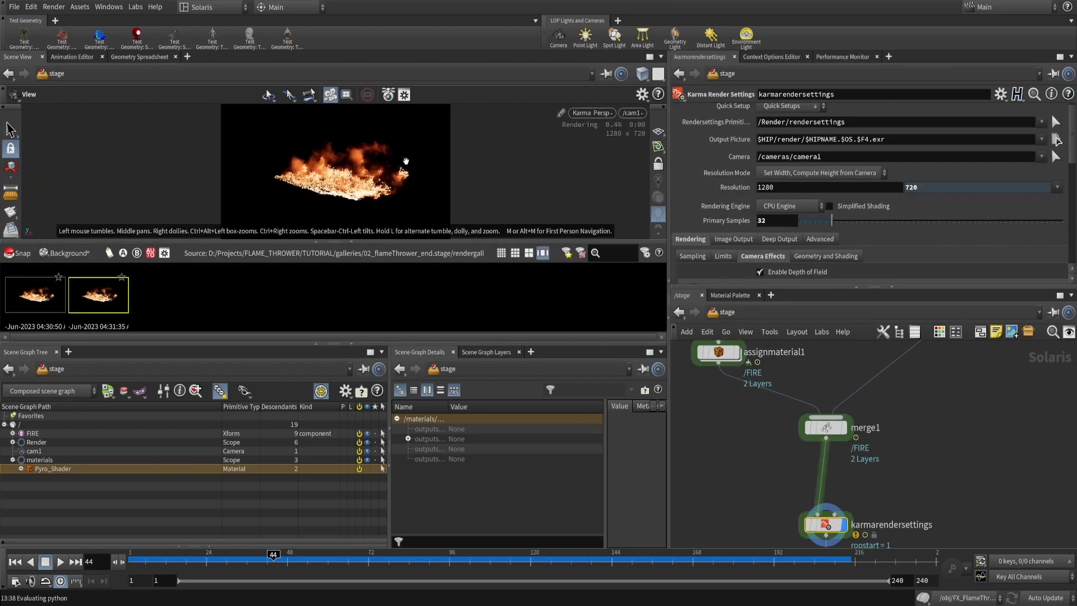
Switch the viewport from Karma rendering back to the standard perspective display and select the FIRE import node
click(591, 112)
click(599, 161)
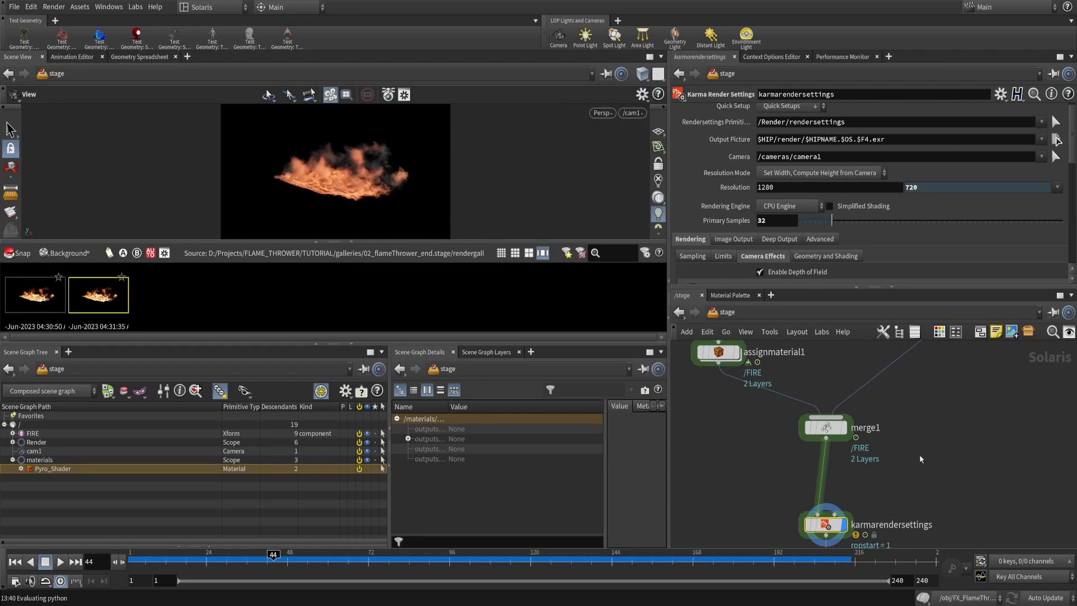
scroll(921, 437, down, 5)
scroll(930, 393, up, 5)
middle_drag(819, 395, 929, 416)
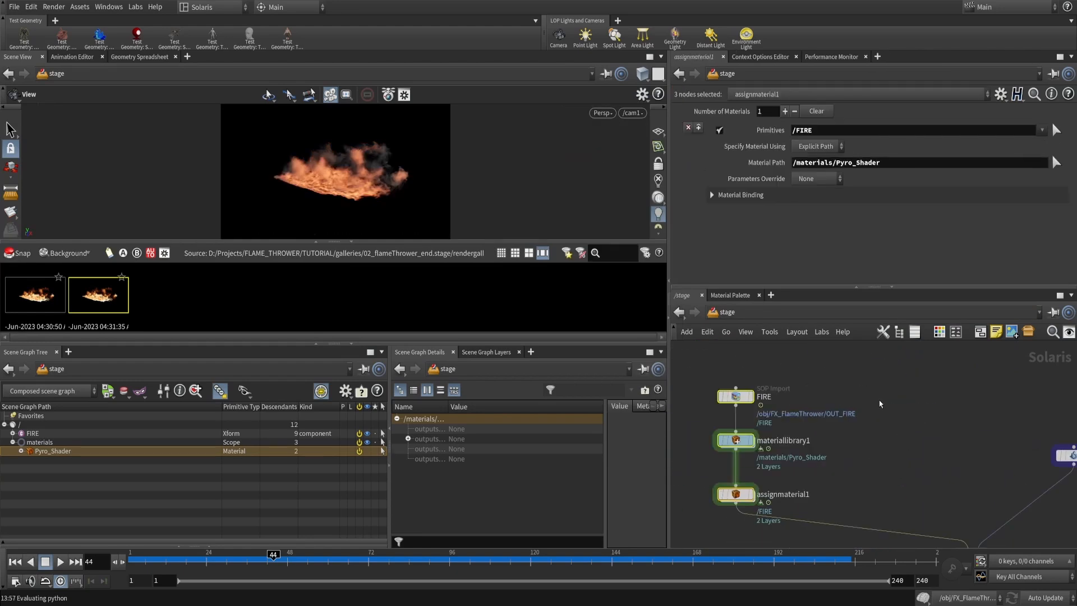
click(879, 401)
drag(801, 367, 740, 404)
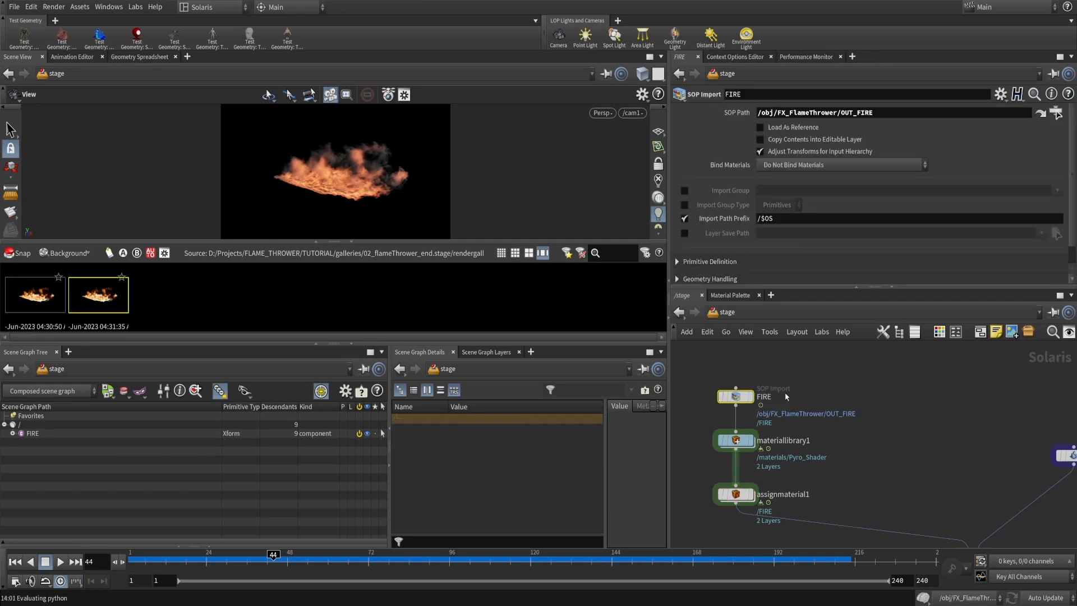
Try adding a SOP Import node beside the FIRE branch for the ground
click(918, 400)
key(Tab)
text(sop)
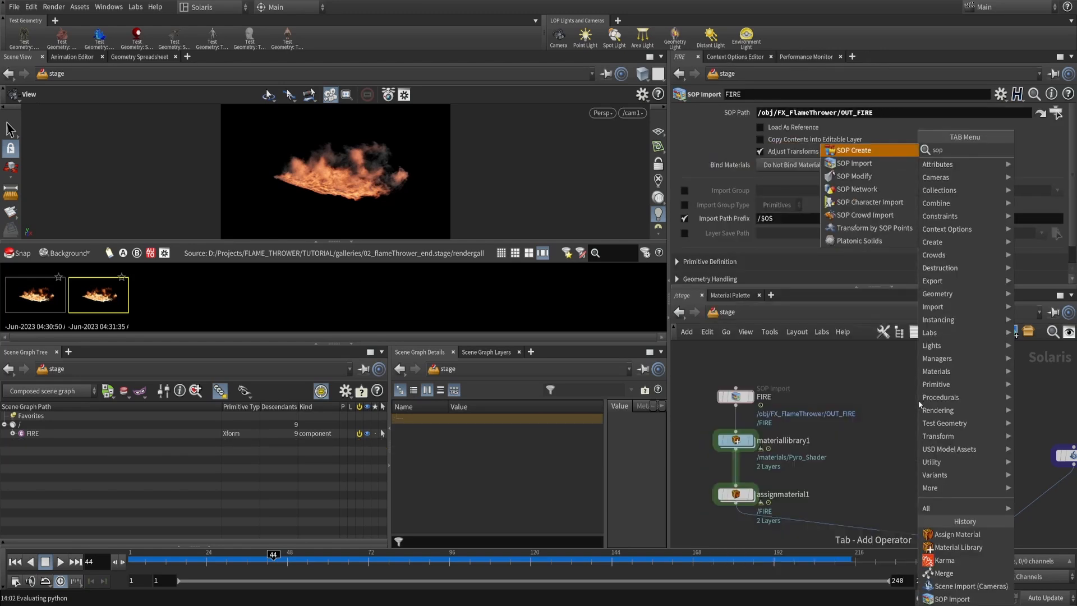
key(Down)
key(Down)
key(Down)
key(Up)
key(Up)
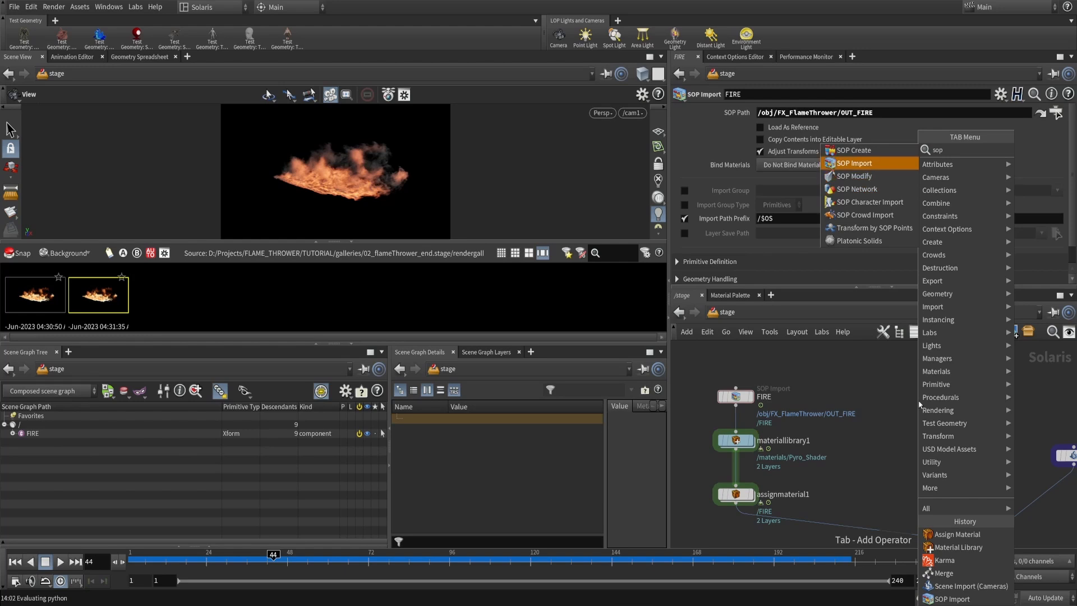
key(Down)
key(Down)
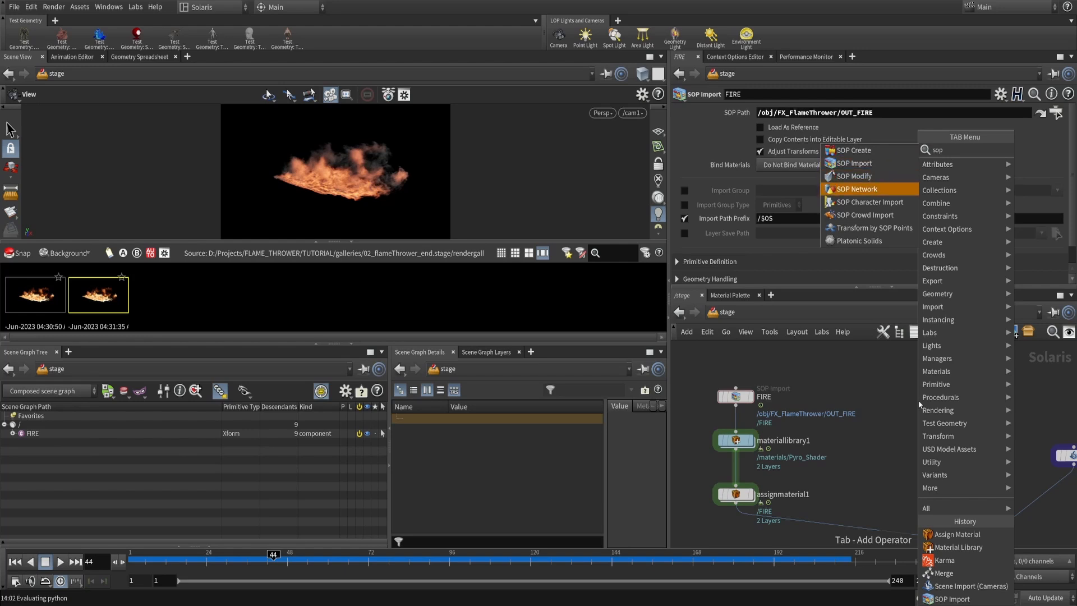
key(Up)
key(Up)
key(Return)
click(918, 399)
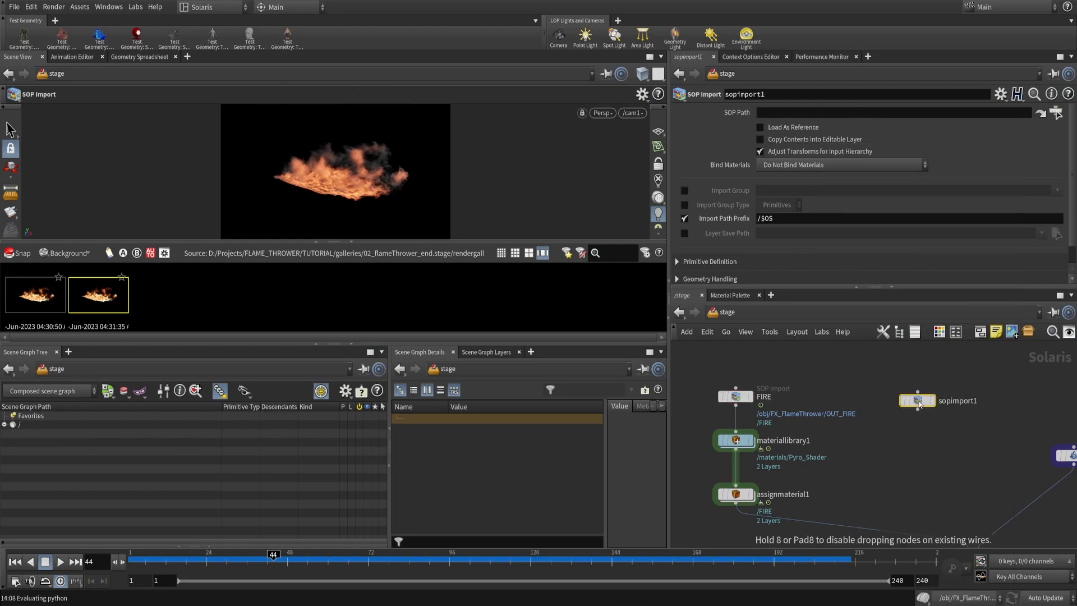
Try pointing the SOP Import's path to /obj/Ground and feeding the node into the merge
click(1056, 112)
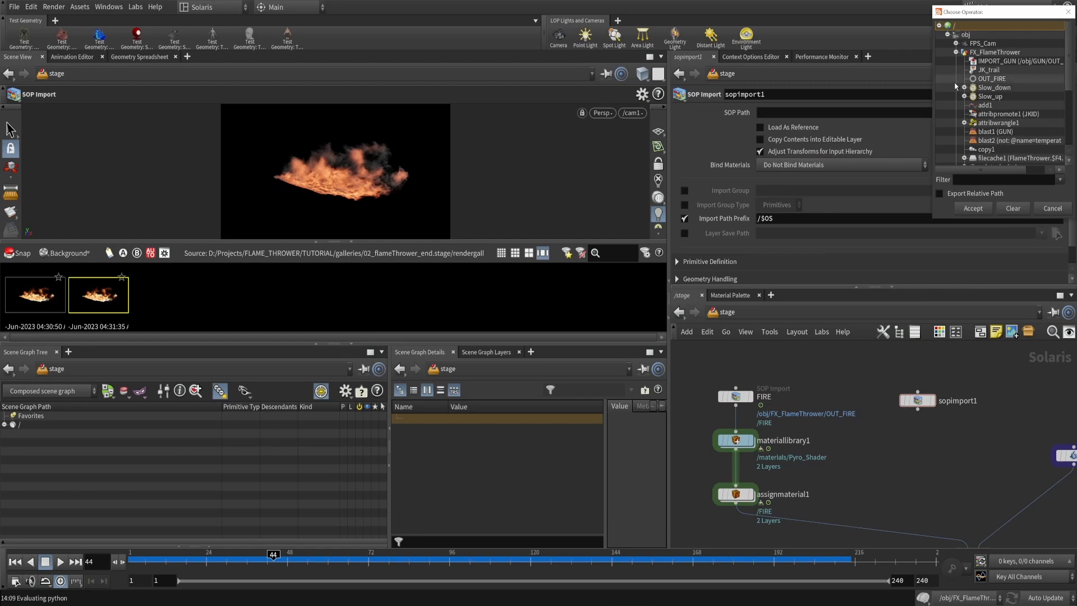
click(956, 52)
click(976, 70)
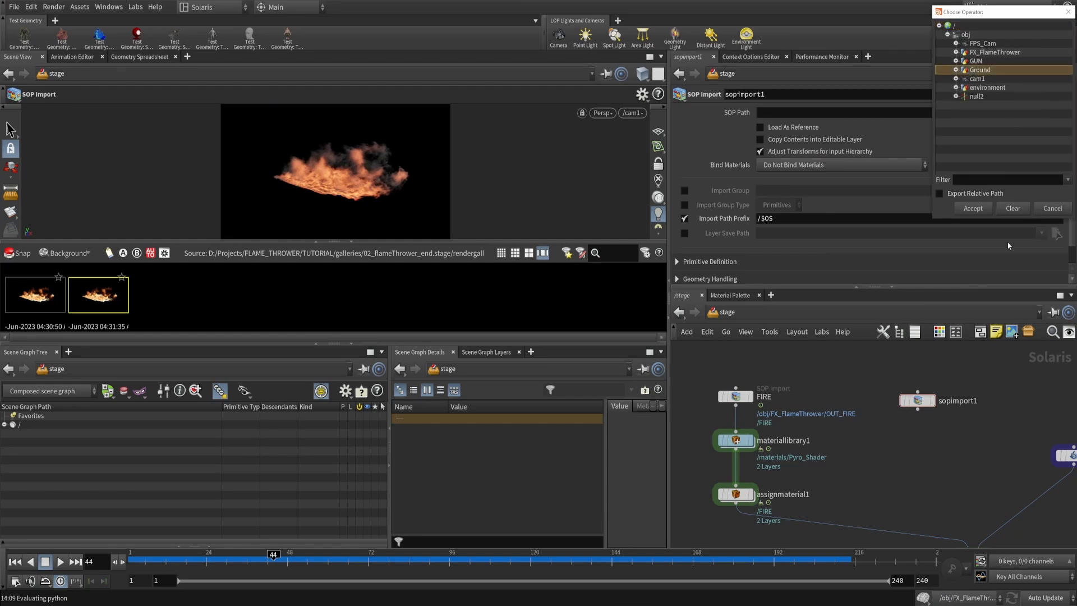
click(972, 208)
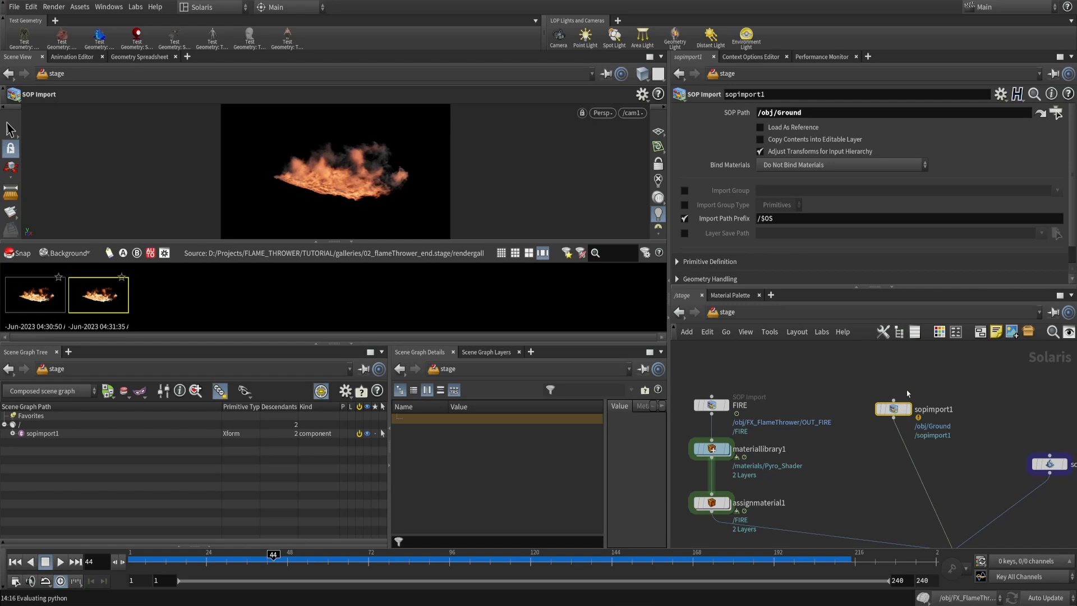
drag(892, 411, 906, 394)
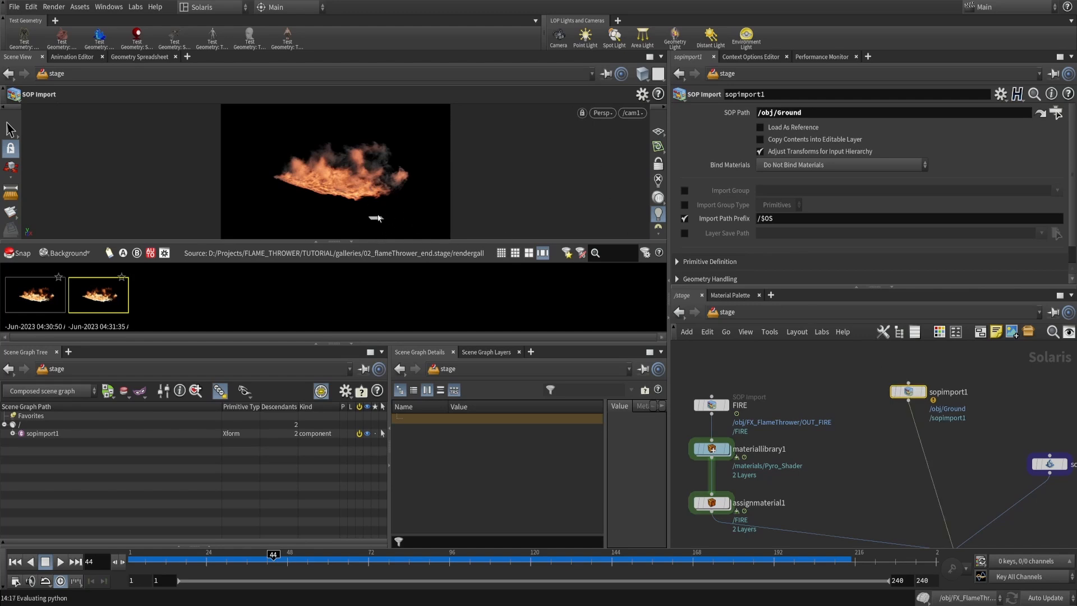
Check the Ground object's transform and uniform scale in the obj network, and return to the stage network
click(726, 312)
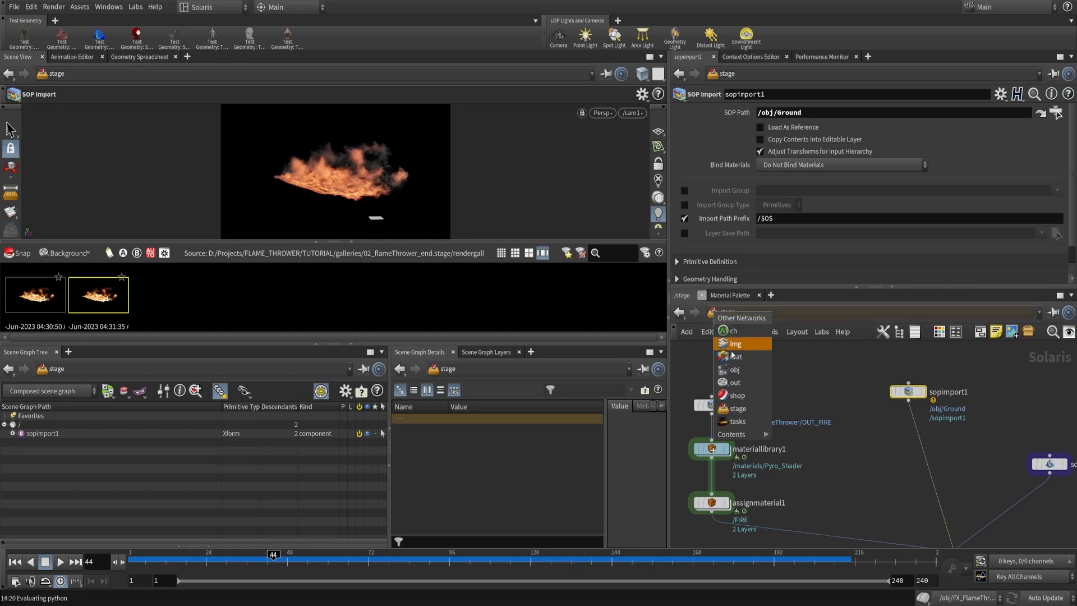
click(735, 371)
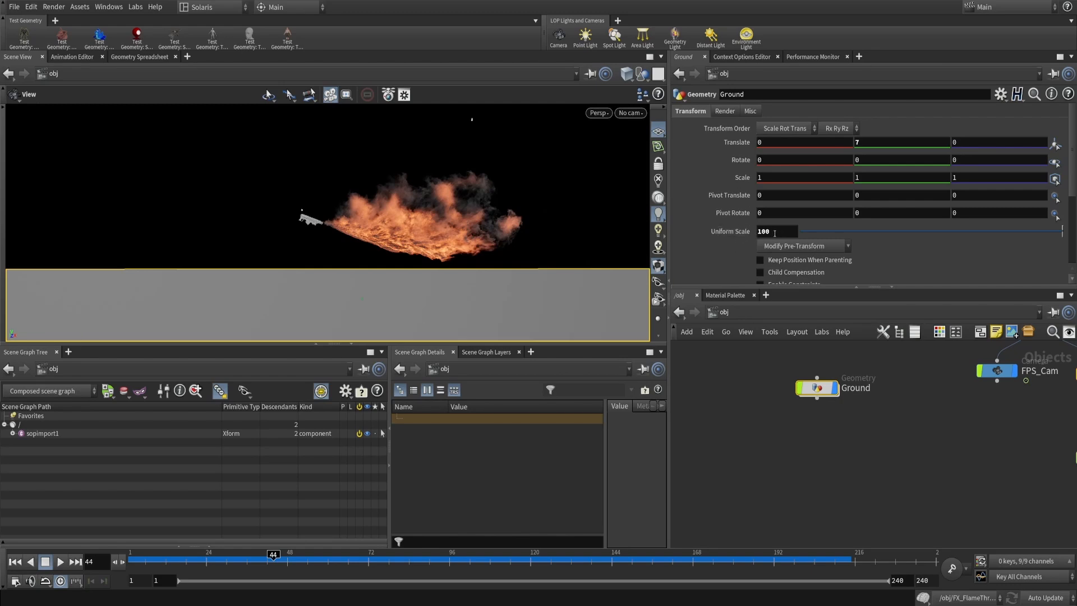
click(723, 312)
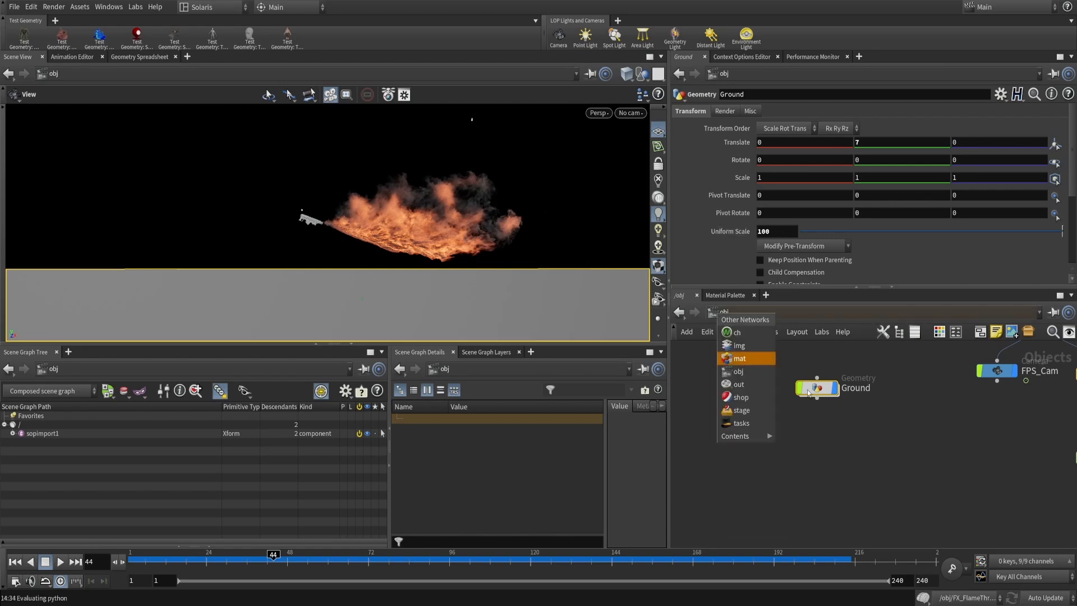
click(738, 357)
click(723, 312)
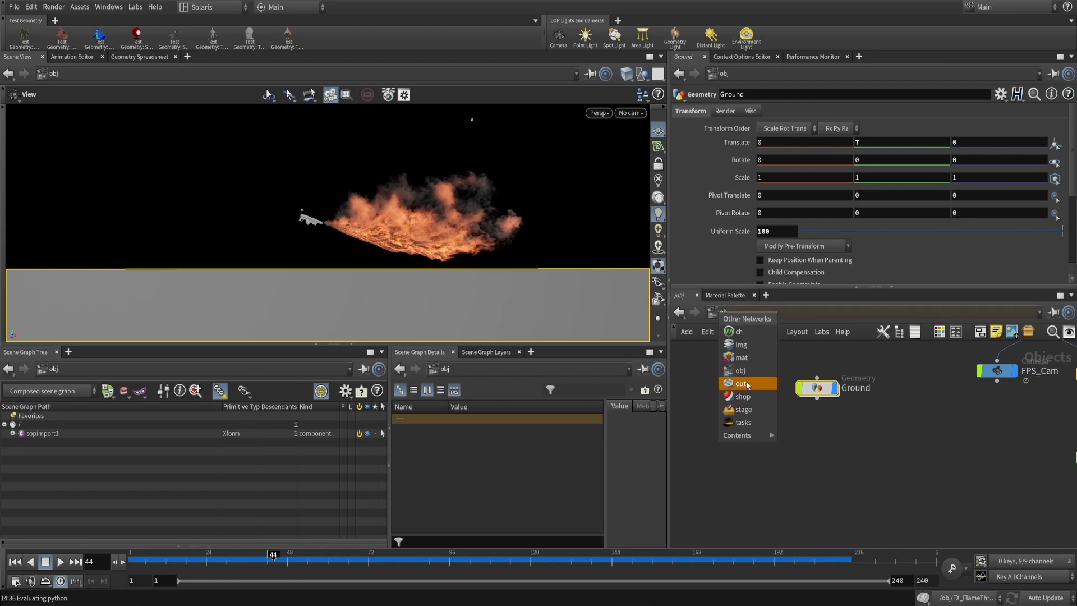
click(744, 410)
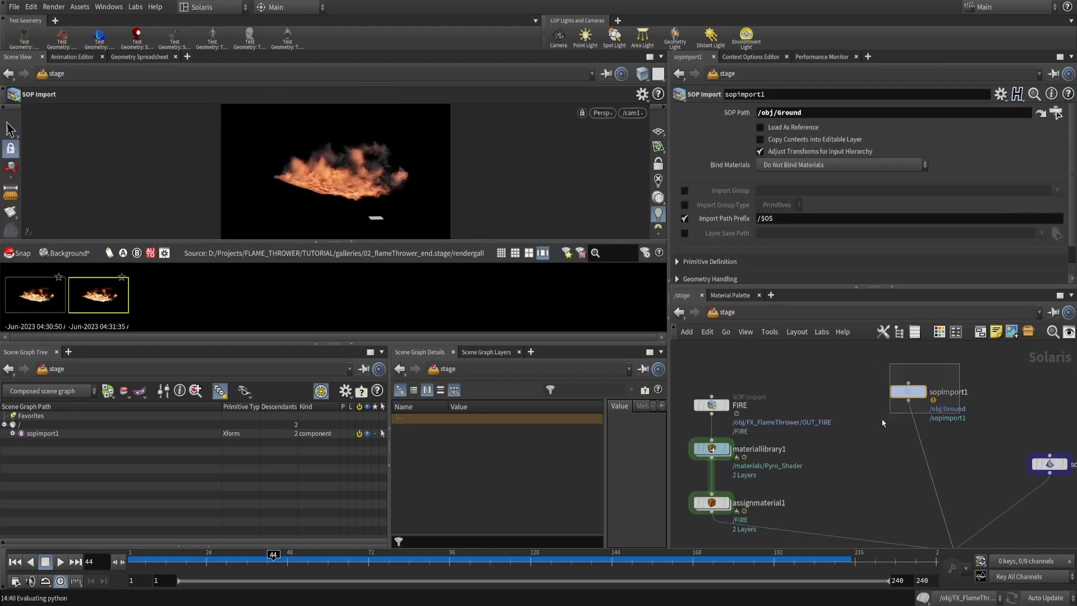
Delete the ground's SOP Import node and add a Scene Import (All) node in its place
key(Delete)
key(Tab)
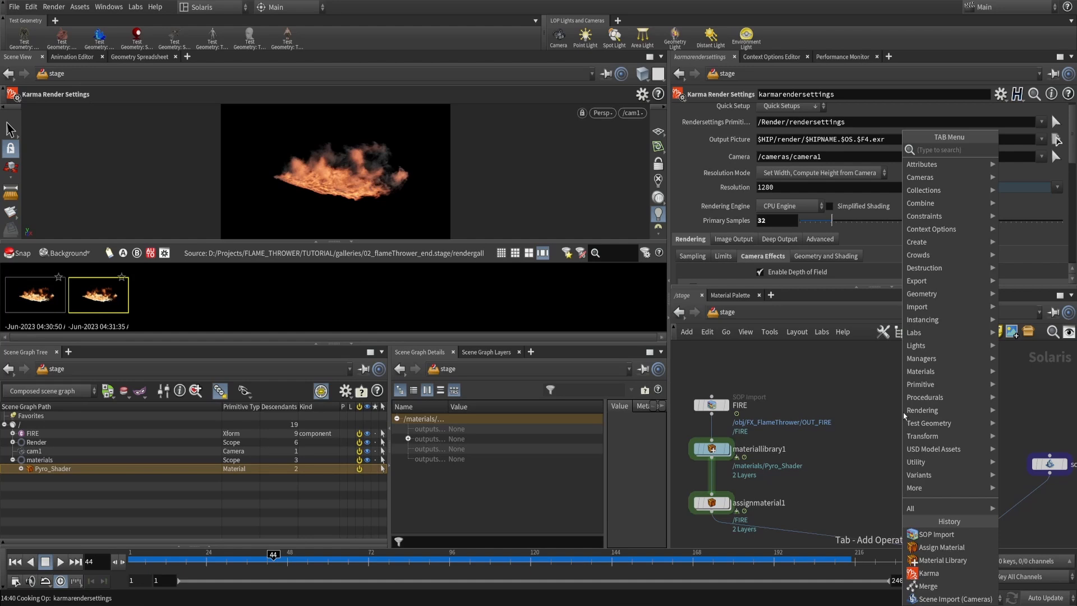
text(scene)
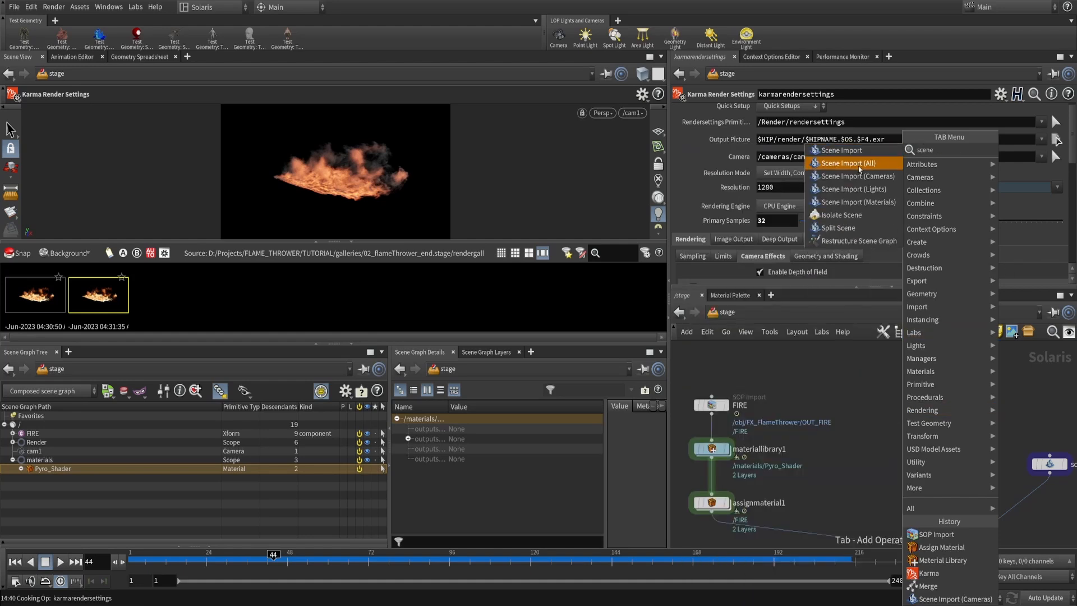
click(858, 162)
click(884, 405)
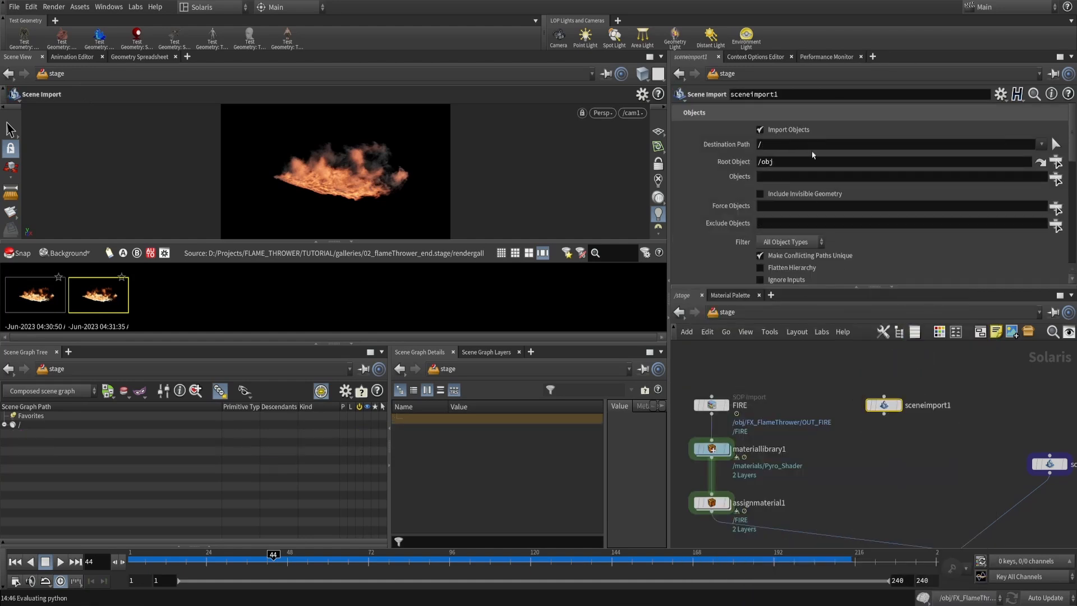
Set the Scene Import's Objects to /obj/Ground and rename the node Ground
click(1055, 179)
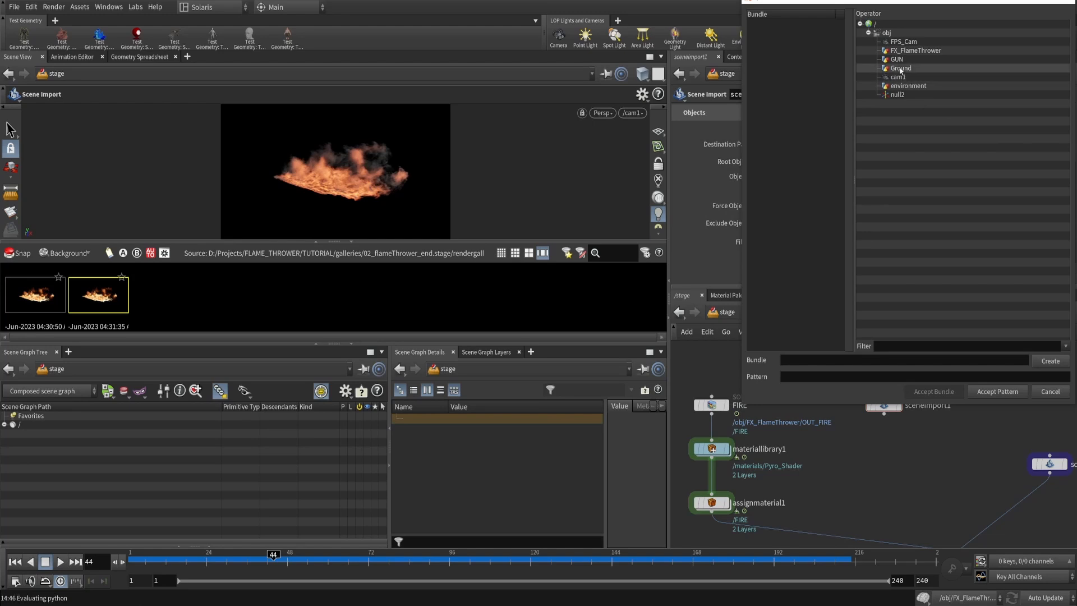
click(900, 69)
click(980, 391)
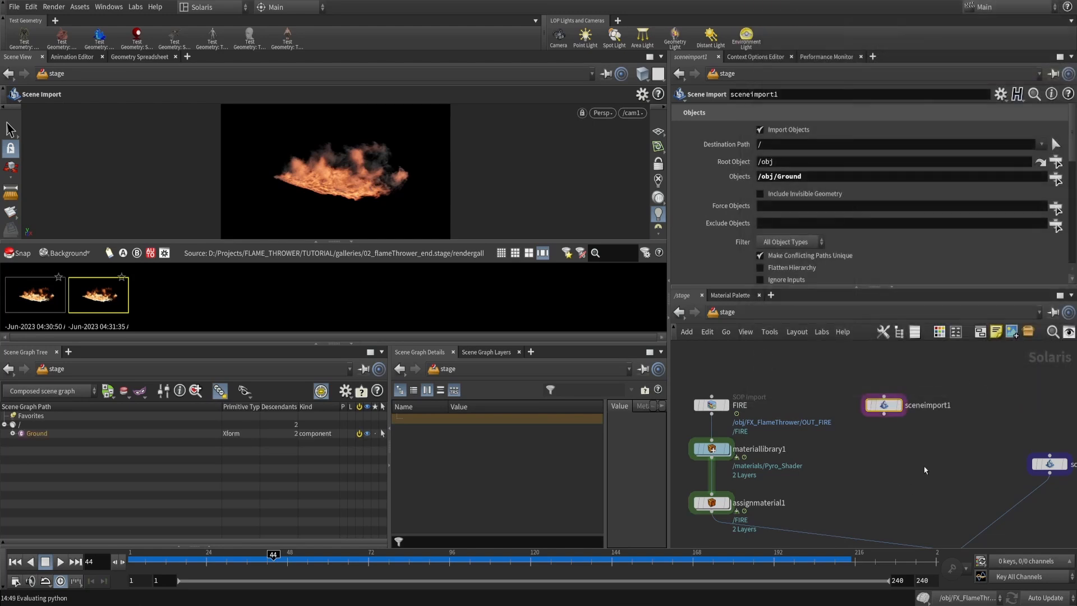
double_click(919, 385)
drag(896, 385, 932, 387)
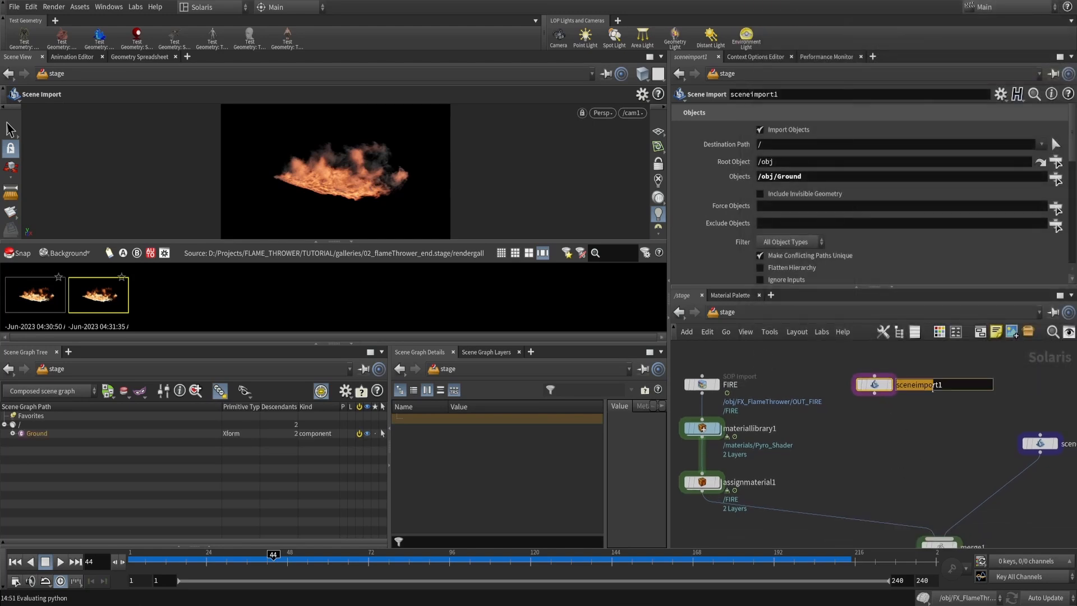
key(ctrl+a)
text(Ground)
key(Return)
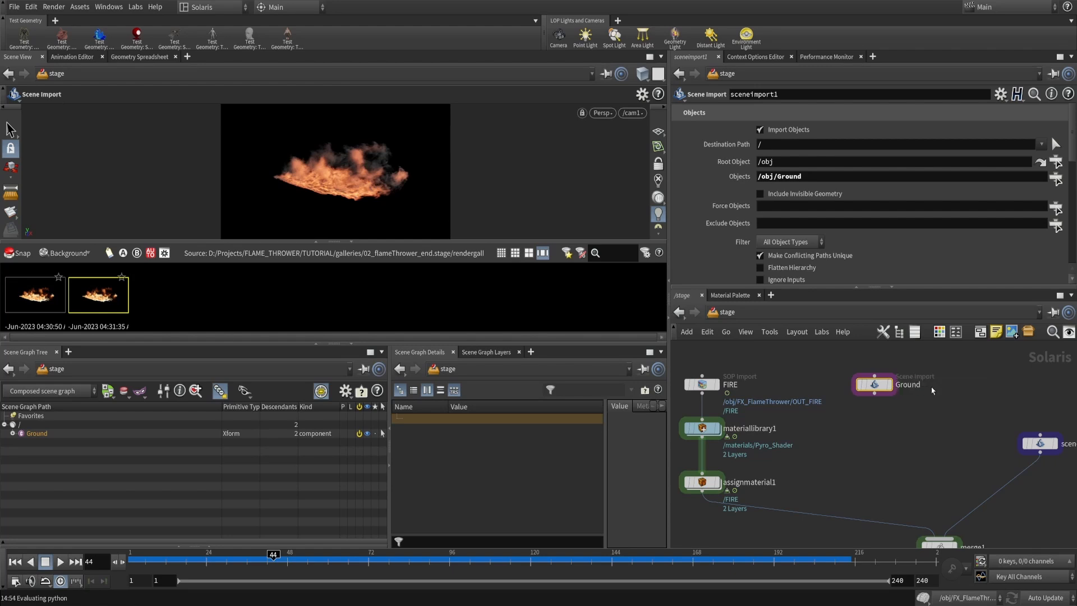
Connect the Ground node to merge1 and space the Ground and camera import nodes apart
click(874, 394)
click(940, 537)
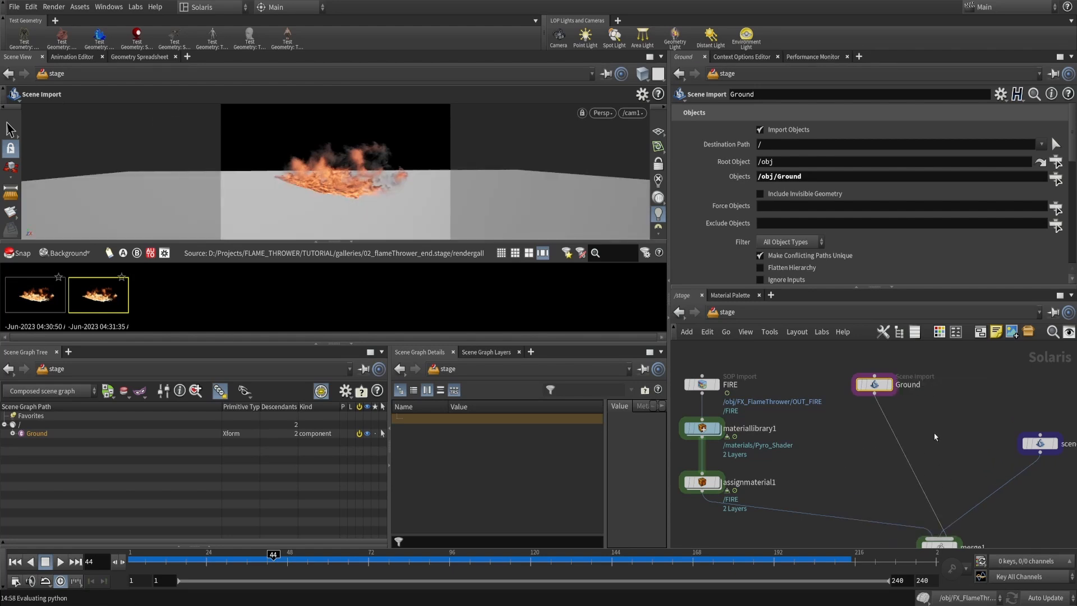
middle_drag(981, 400, 866, 415)
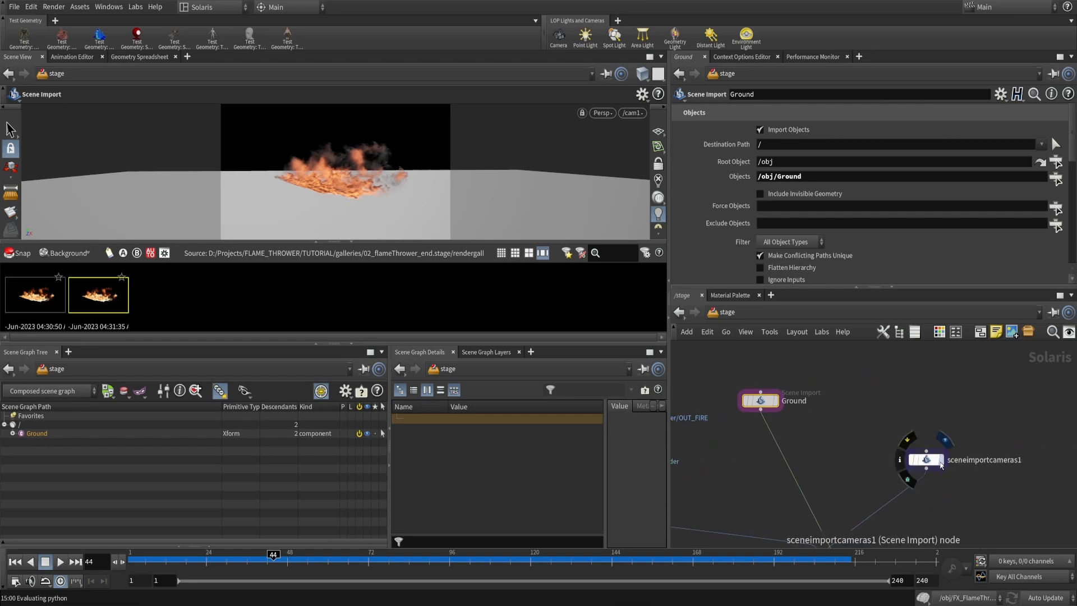
drag(925, 458, 1000, 407)
middle_drag(795, 393, 912, 399)
drag(864, 405, 883, 406)
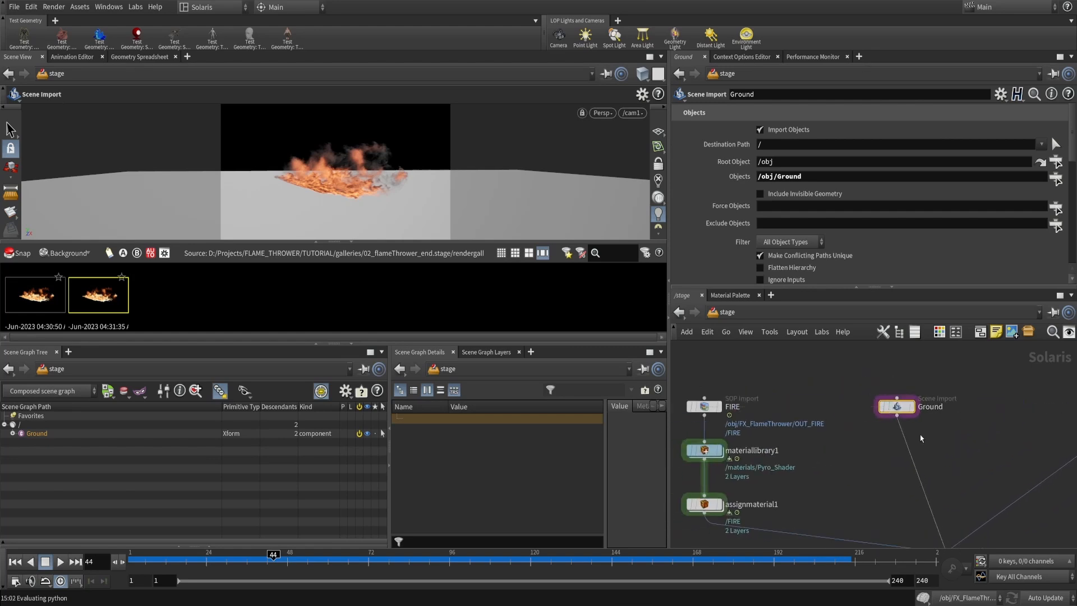
middle_drag(920, 437, 915, 426)
drag(885, 397, 880, 385)
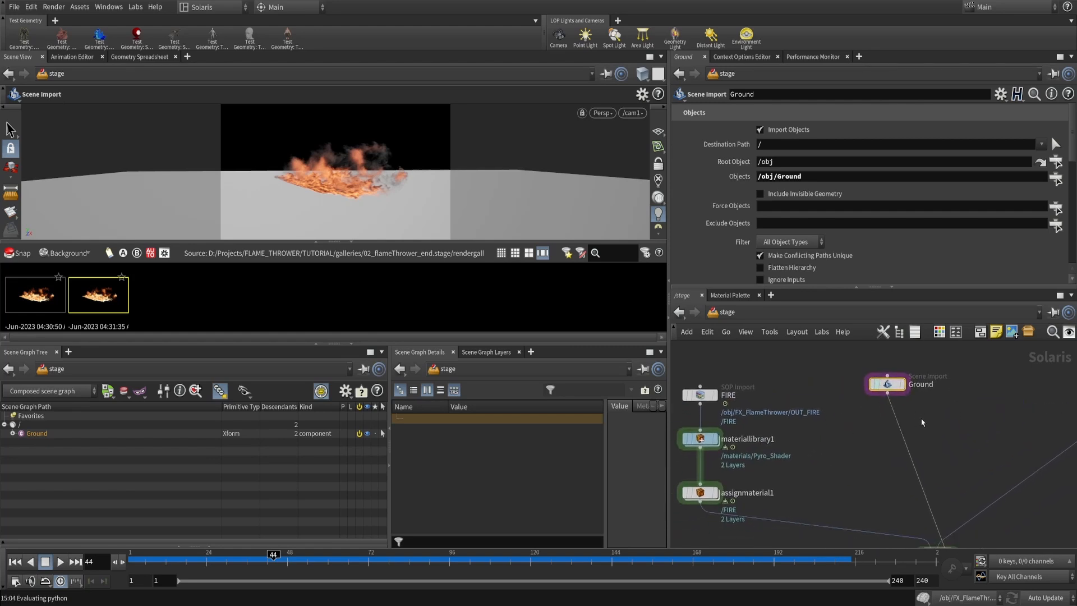
Insert a Material Library node between the Ground node and merge1
key(Tab)
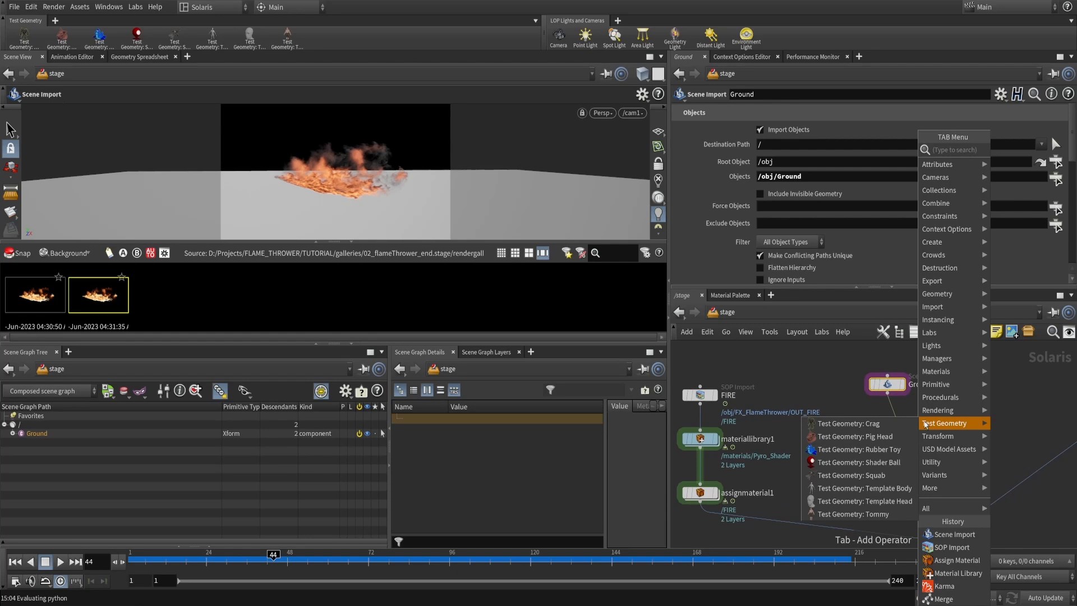
text(mater)
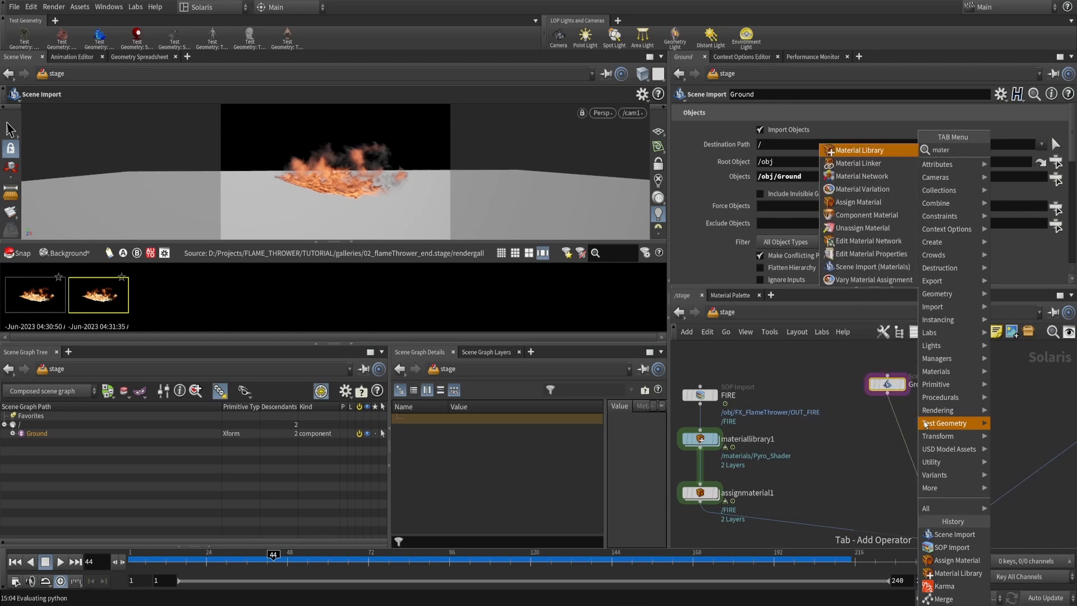
key(Return)
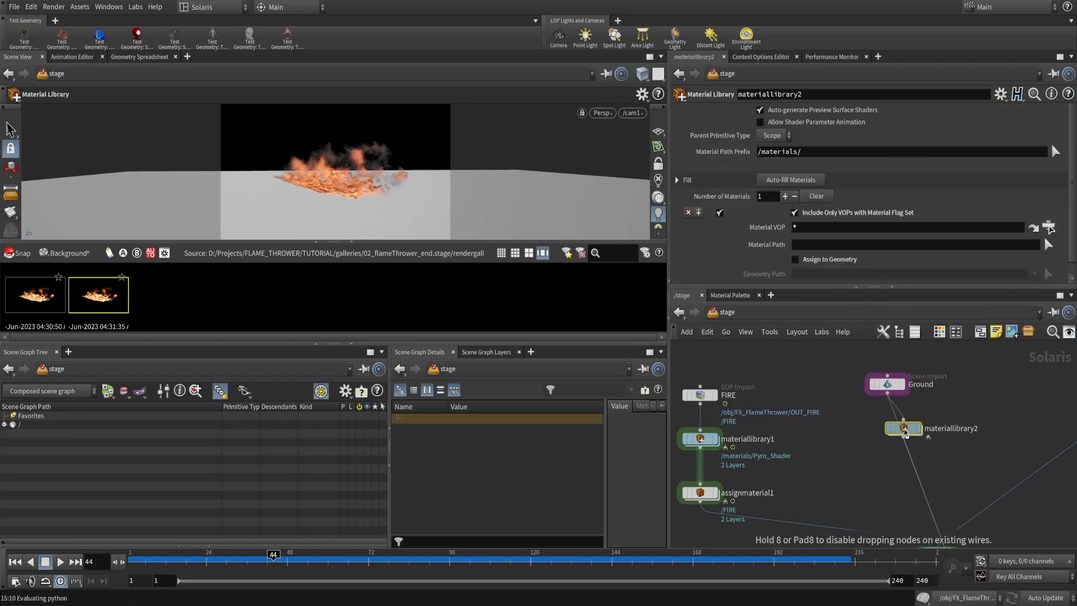
Enter the ground's material library and add a Principled Shader inside it
double_click(903, 427)
key(Tab)
text(principled)
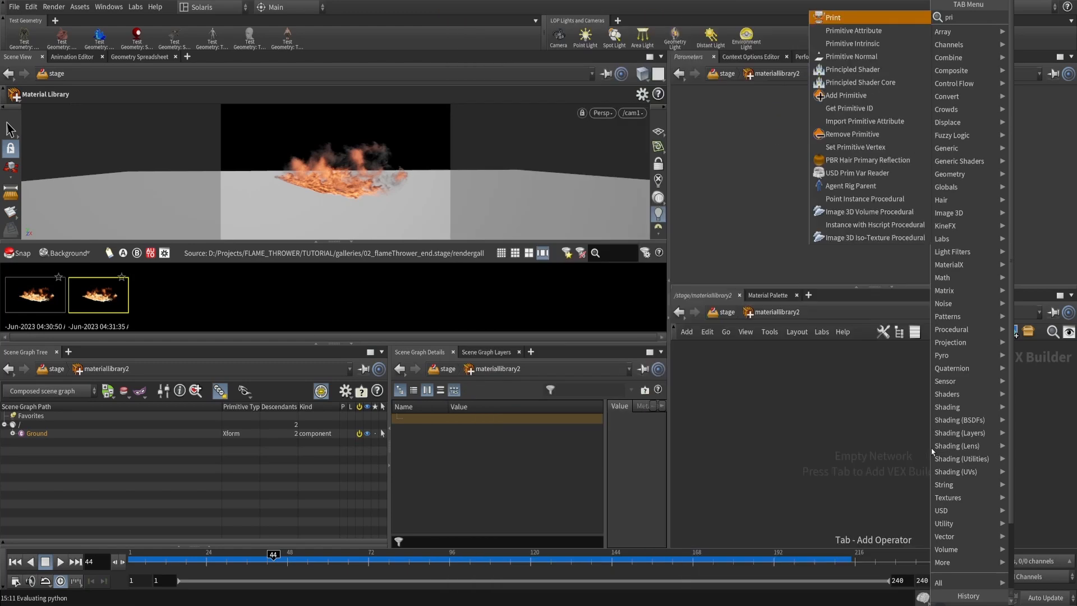
key(Return)
click(958, 443)
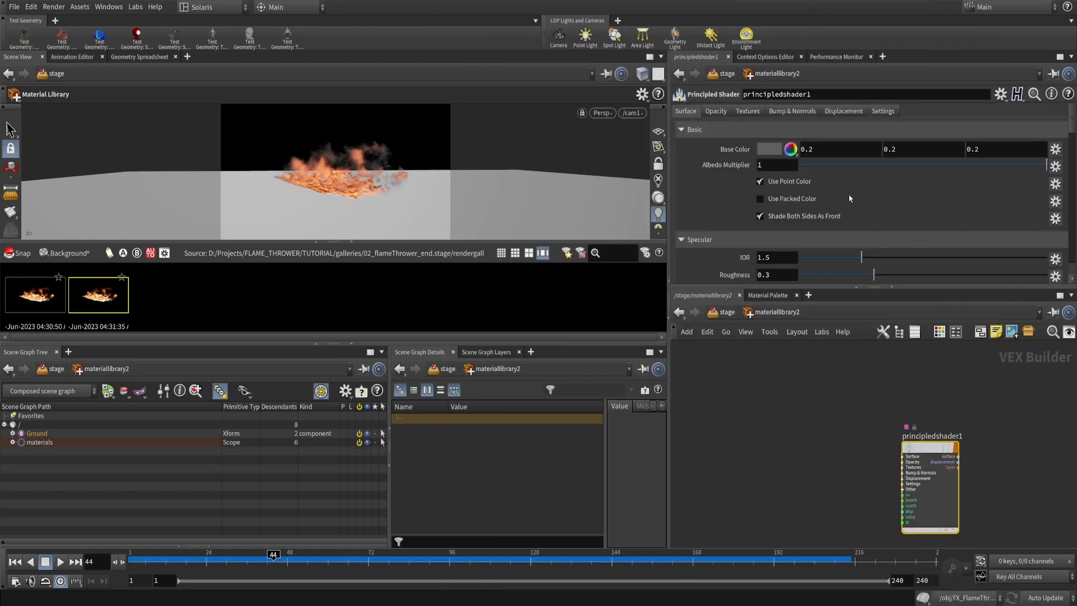
Review the Principled Shader's base color, specular and reflection parameters, and return to the stage network
click(822, 150)
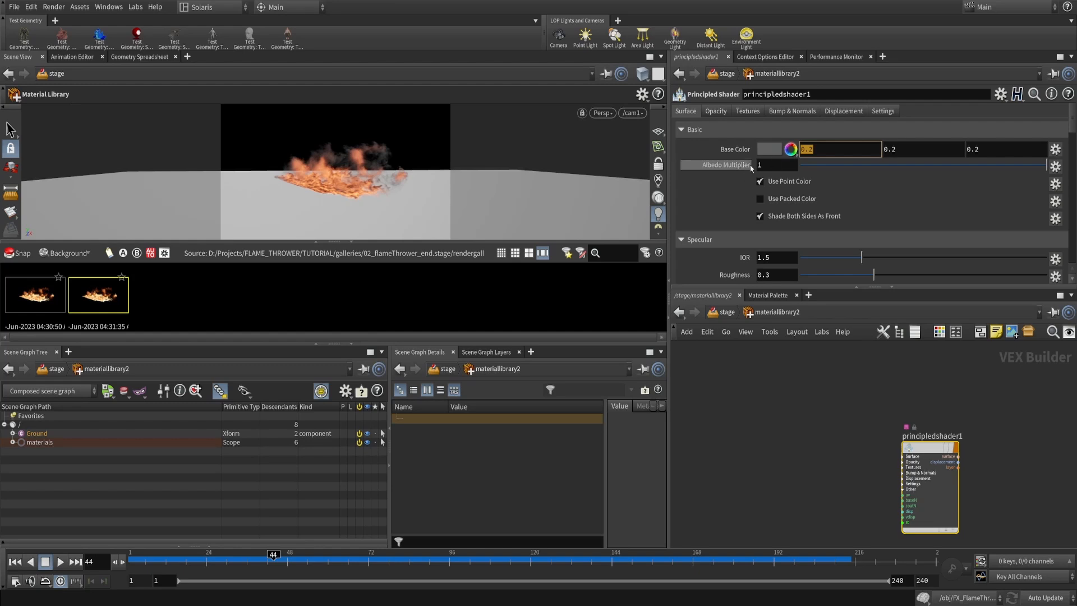
scroll(765, 185, down, 3)
scroll(769, 189, down, 4)
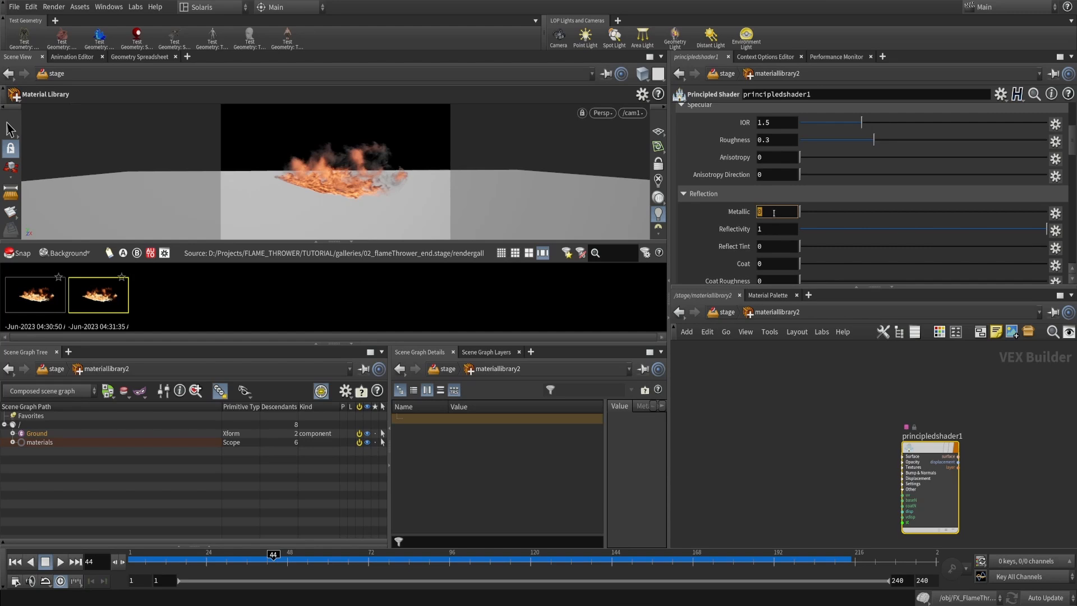
key(u)
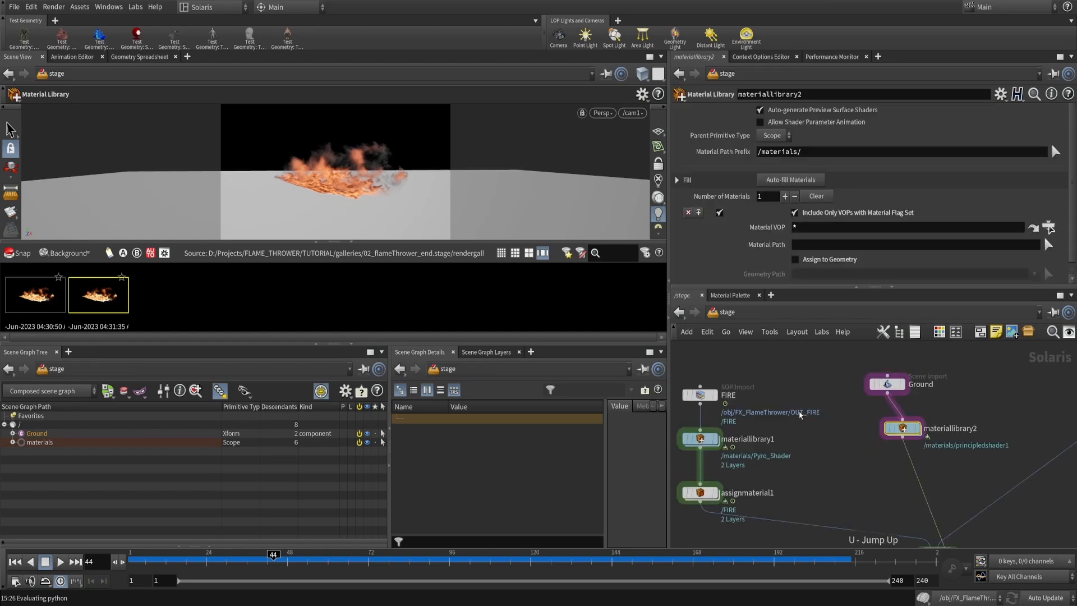
Insert an Assign Material node between materiallibrary2 and merge1 in the ground branch
key(Tab)
text(assi)
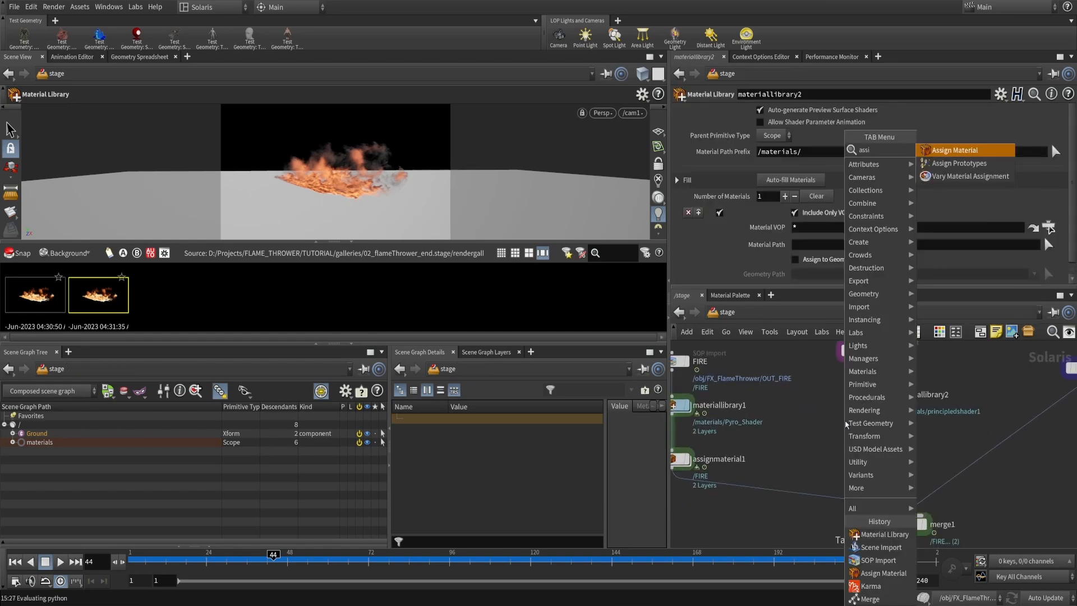
key(Return)
click(879, 443)
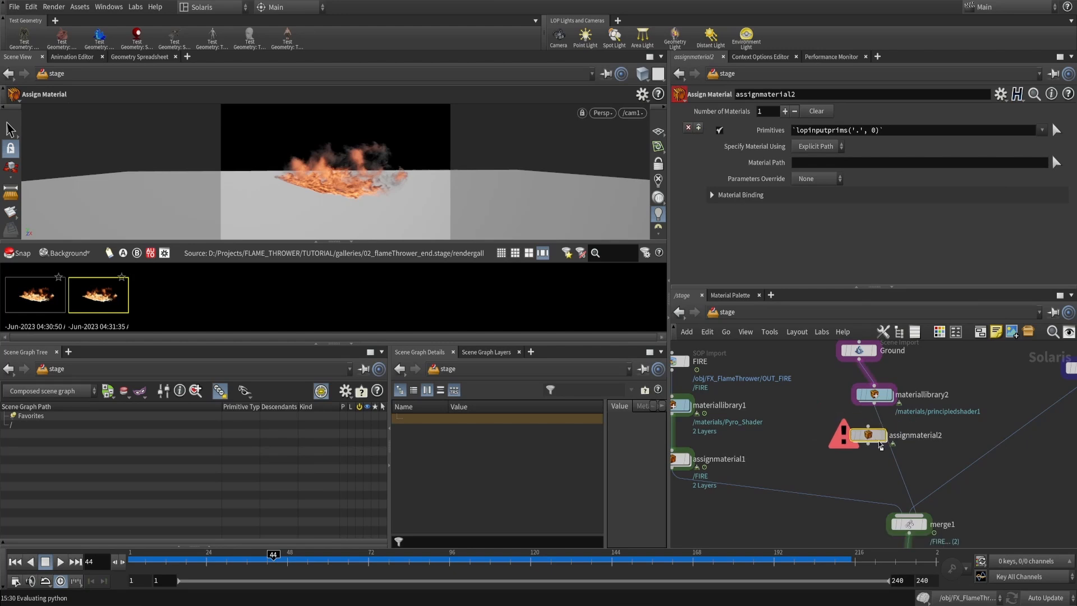
mouse_move(880, 443)
mouse_down()
mouse_move(902, 446)
mouse_move(878, 442)
mouse_up()
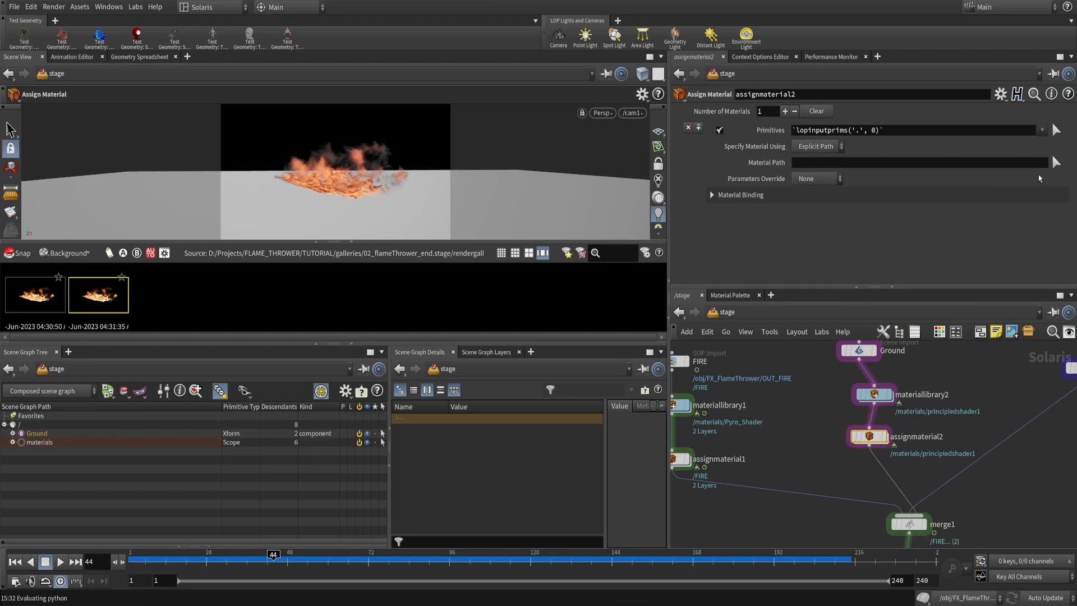
Set the ground's Assign Material node to bind /materials/principledshader1 to the /Ground primitive
click(1056, 130)
click(852, 68)
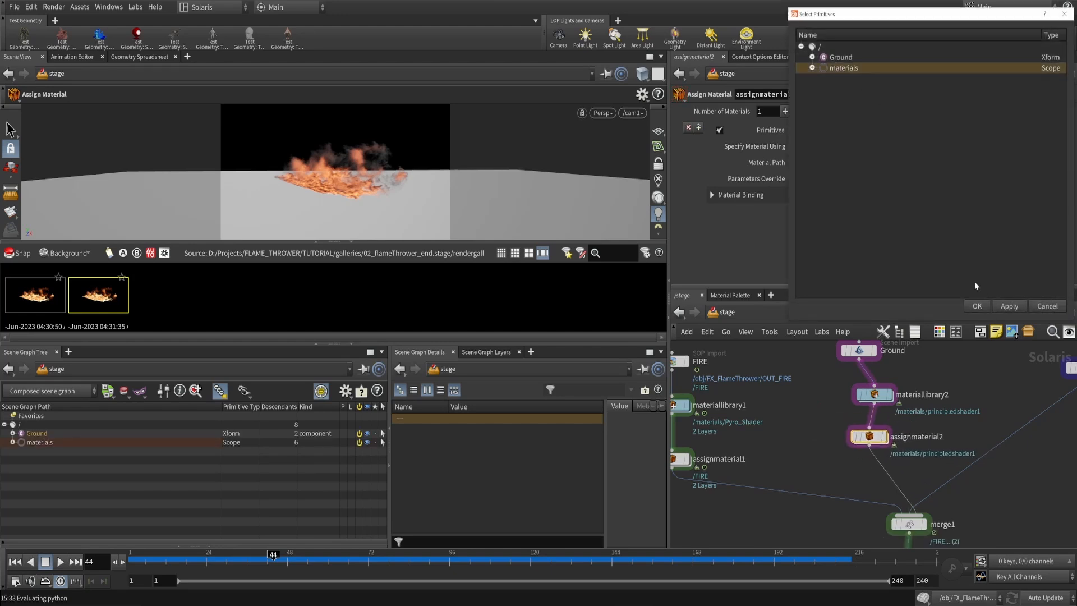
click(812, 68)
click(864, 79)
click(977, 306)
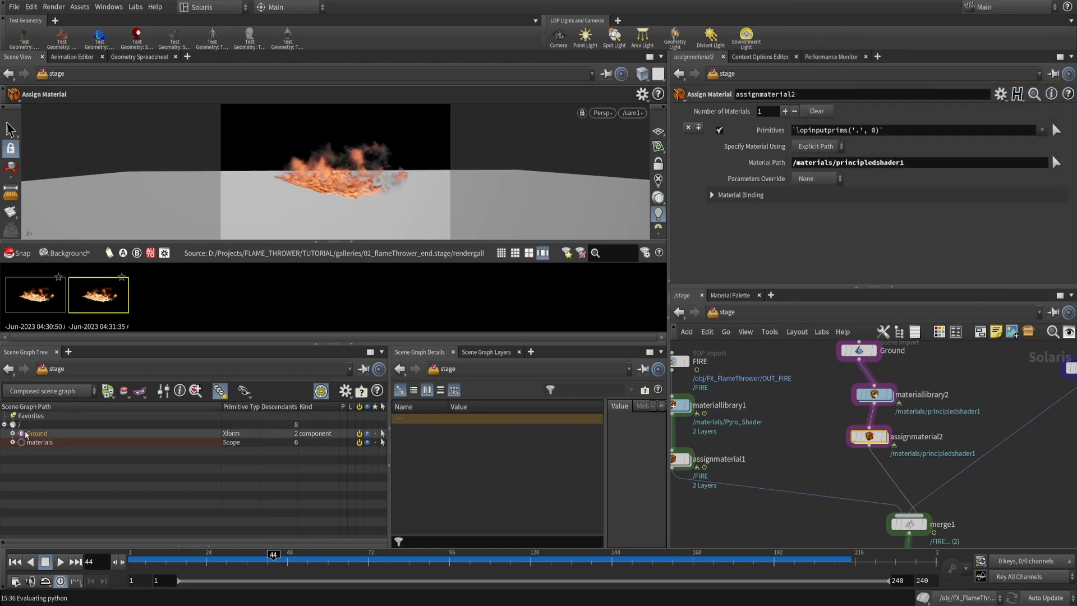
drag(25, 434, 863, 131)
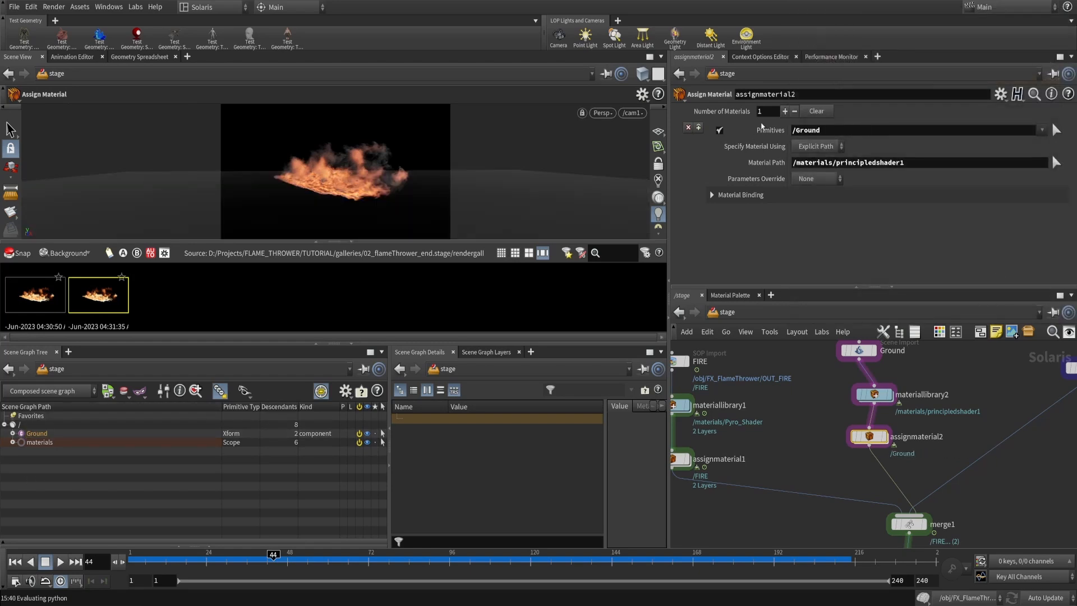
Select karmarendersettings, switch the viewport renderer to Karma, and enlarge the viewport
middle_drag(937, 441, 941, 411)
middle_drag(819, 448, 816, 398)
middle_drag(859, 483, 815, 375)
click(865, 417)
click(604, 113)
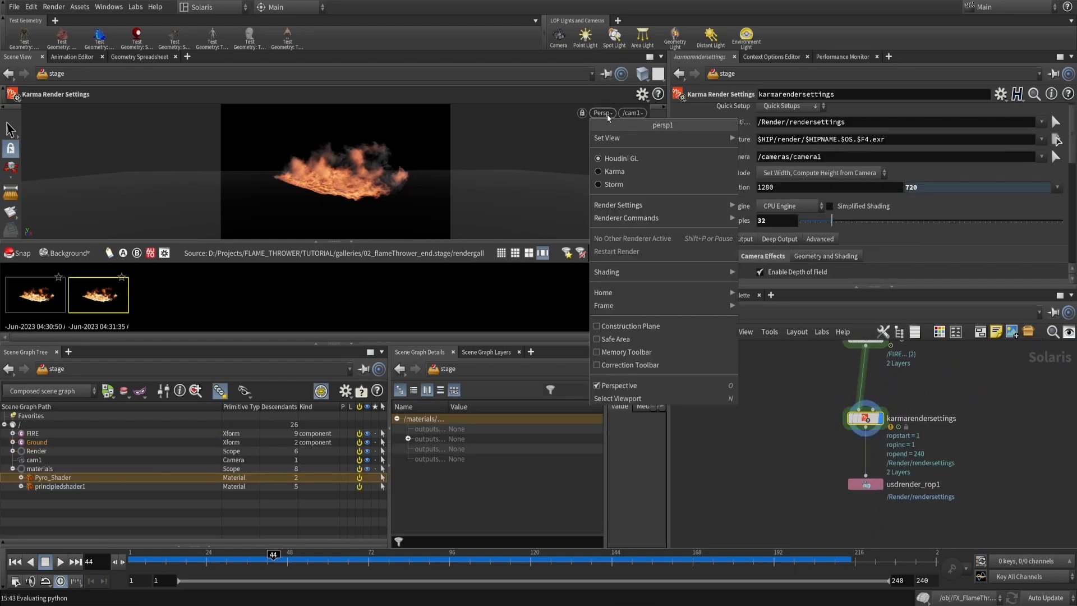
click(611, 160)
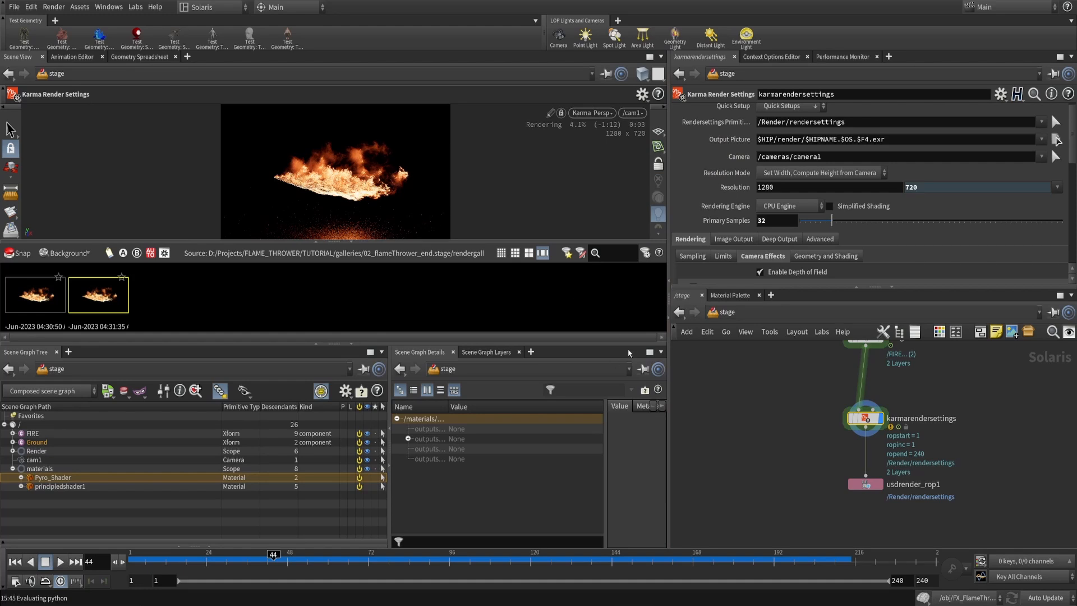
drag(629, 343, 630, 429)
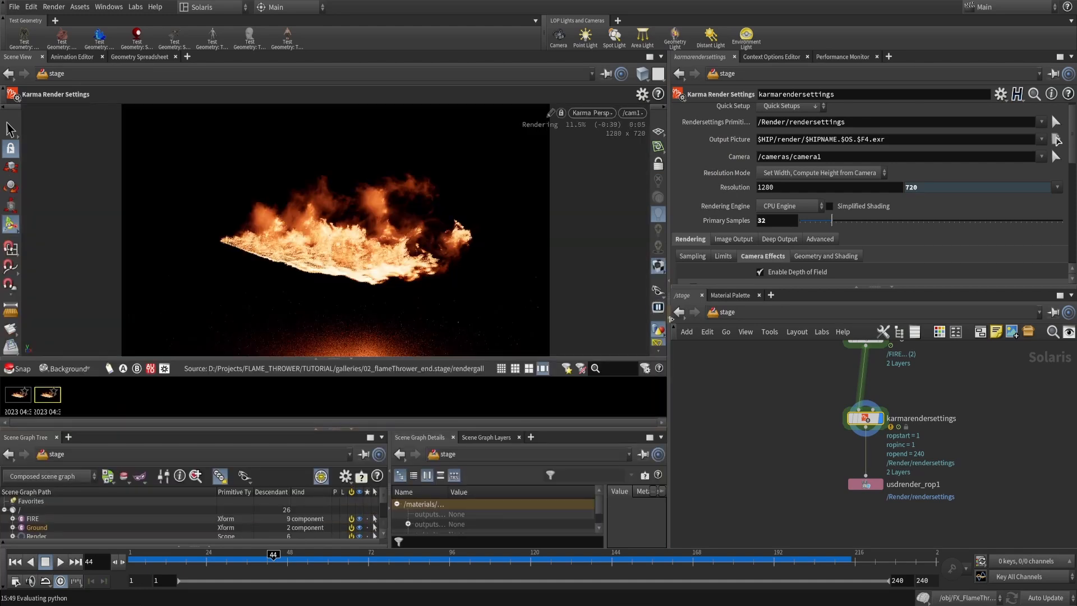
drag(668, 341, 686, 341)
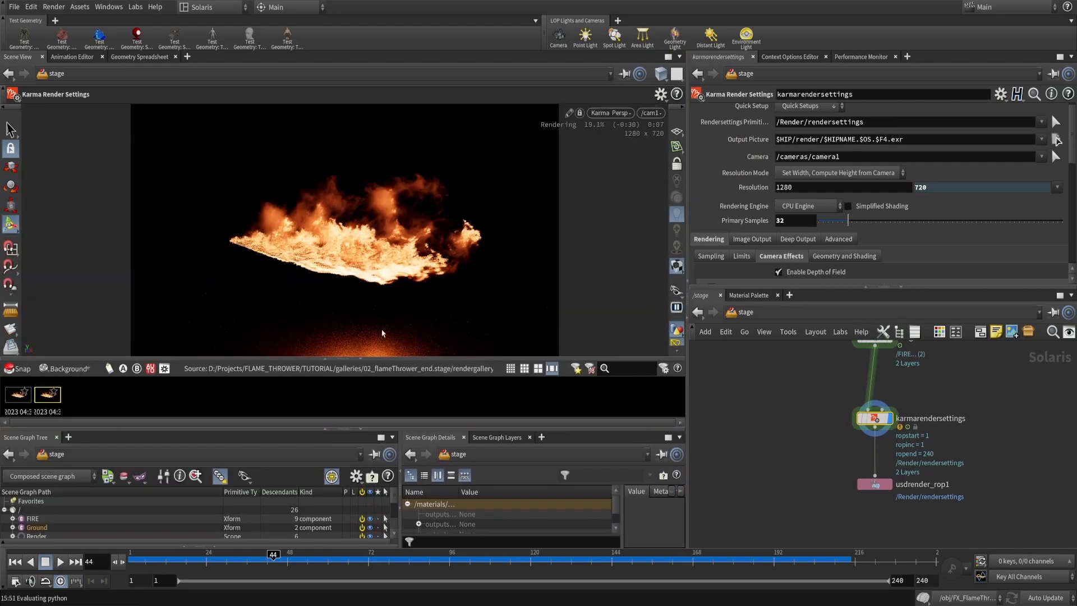
Lay out the Ground, materiallibrary2 and assignmaterial2 nodes neatly in a column
scroll(922, 478, down, 5)
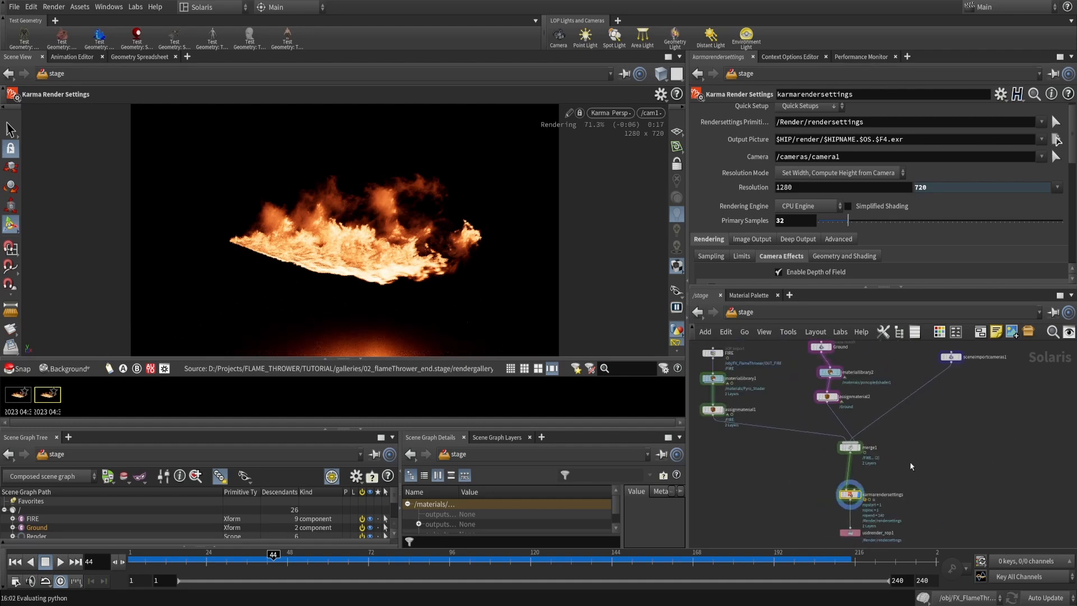
middle_drag(893, 447, 898, 470)
drag(809, 356, 853, 429)
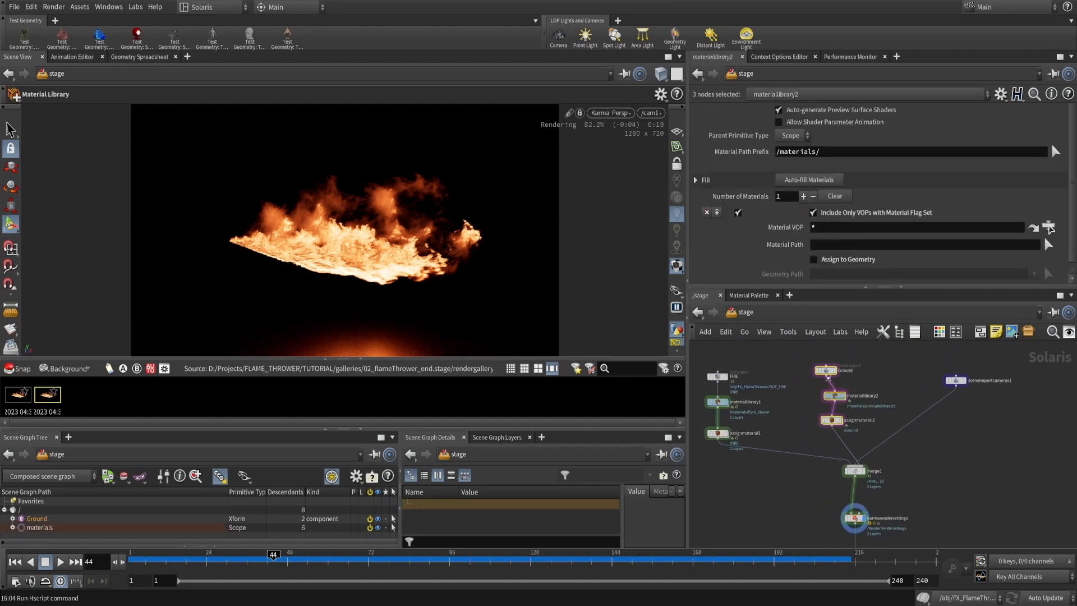
key(l)
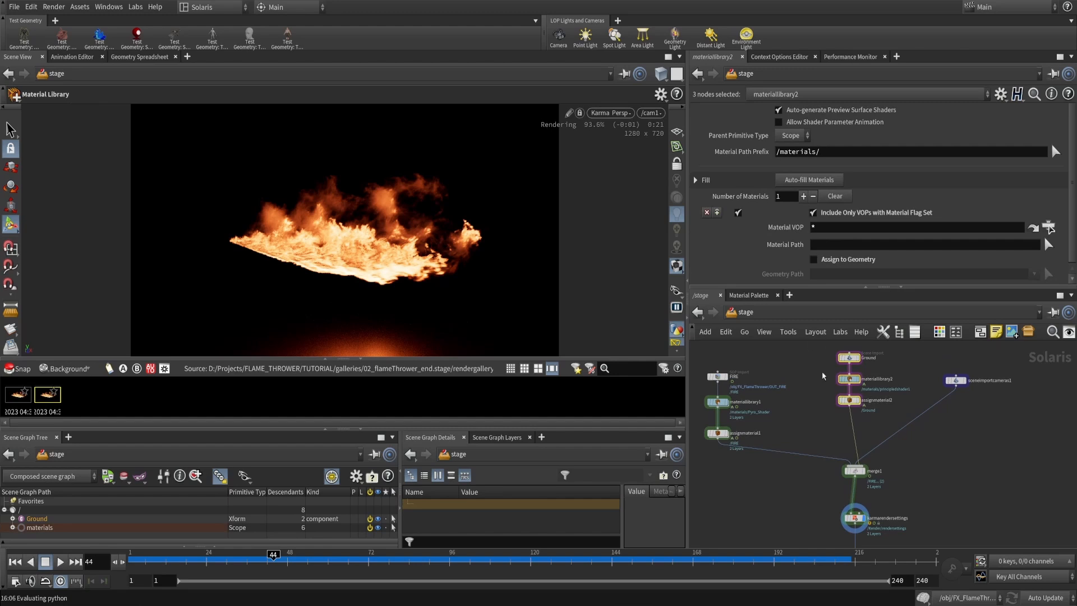
Add a Render Geometry Settings node to the fire branch between assignmaterial1 and merge1
middle_drag(930, 462, 968, 452)
click(803, 474)
key(Tab)
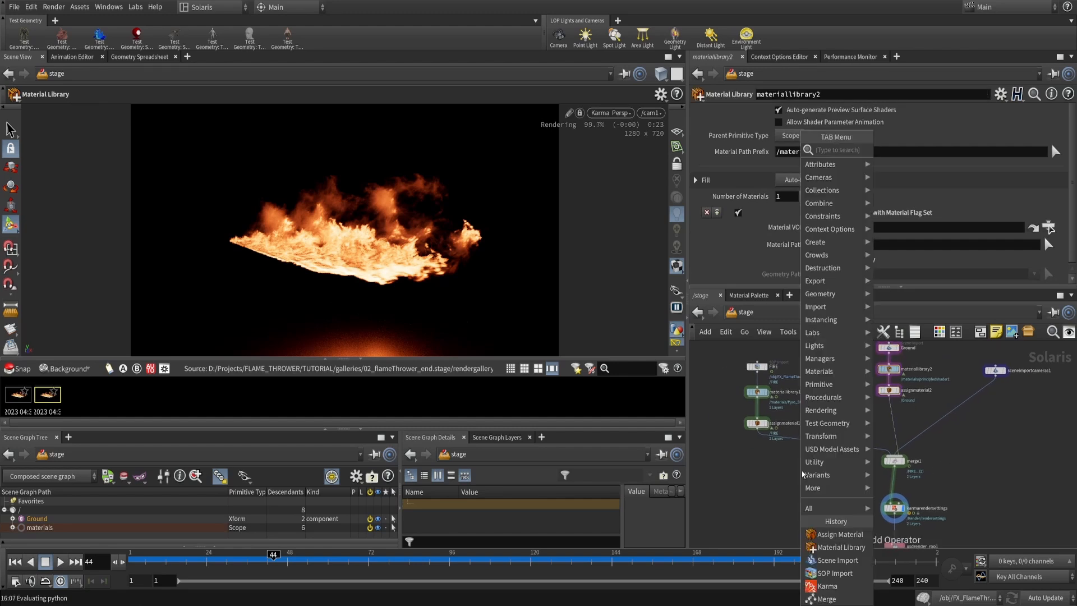
text(geo)
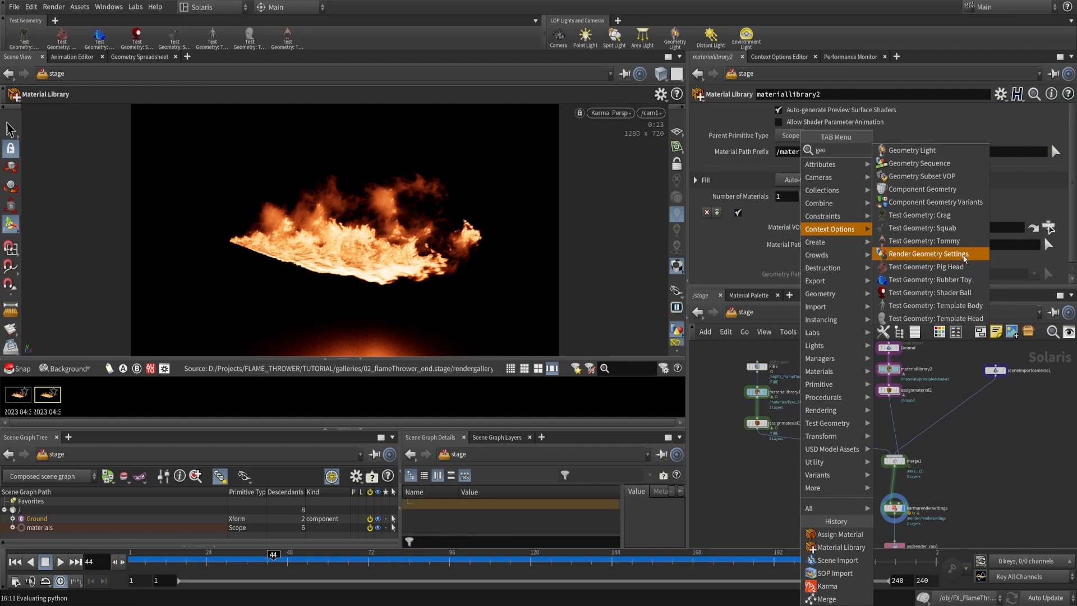
click(945, 259)
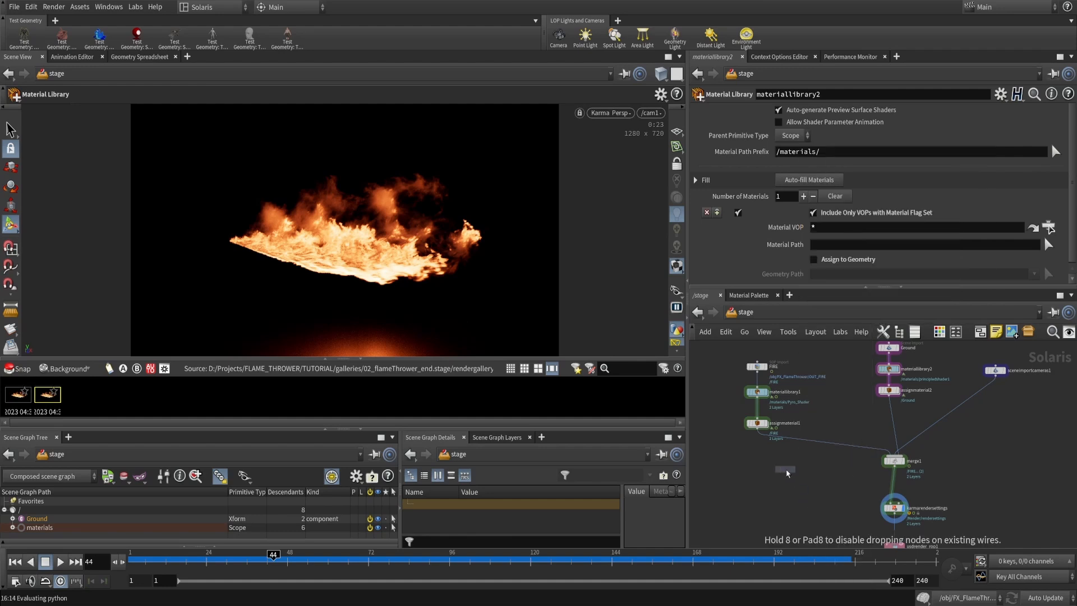
click(785, 470)
drag(790, 474, 760, 462)
middle_drag(795, 443, 815, 439)
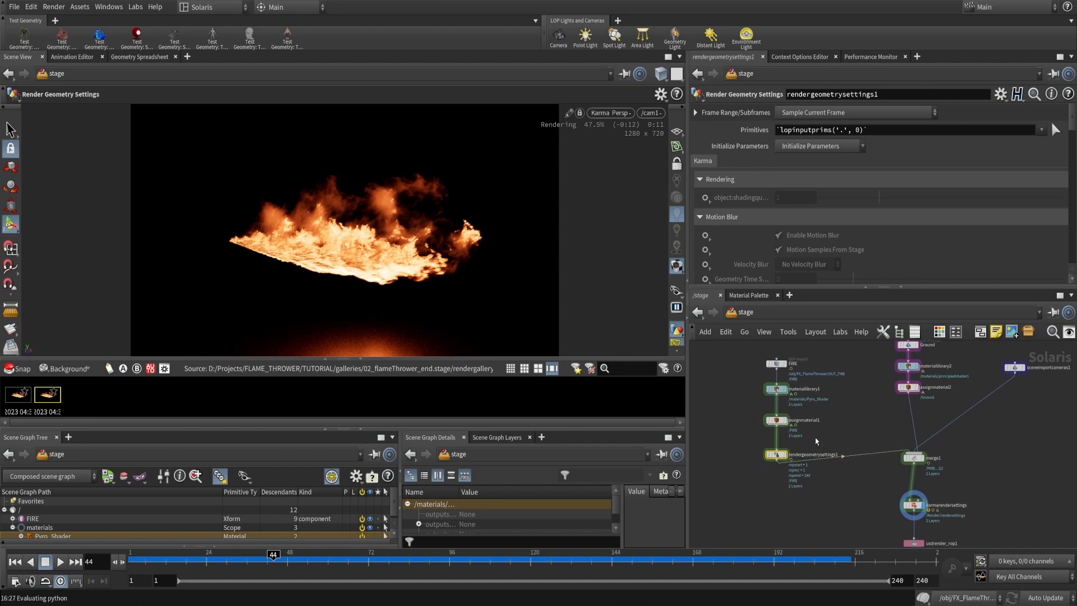
Enlarge the parameter area and examine the motion blur and sampling options of rendergeometrysettings1, alongside the Karma render settings
drag(922, 289, 920, 324)
scroll(932, 240, down, 4)
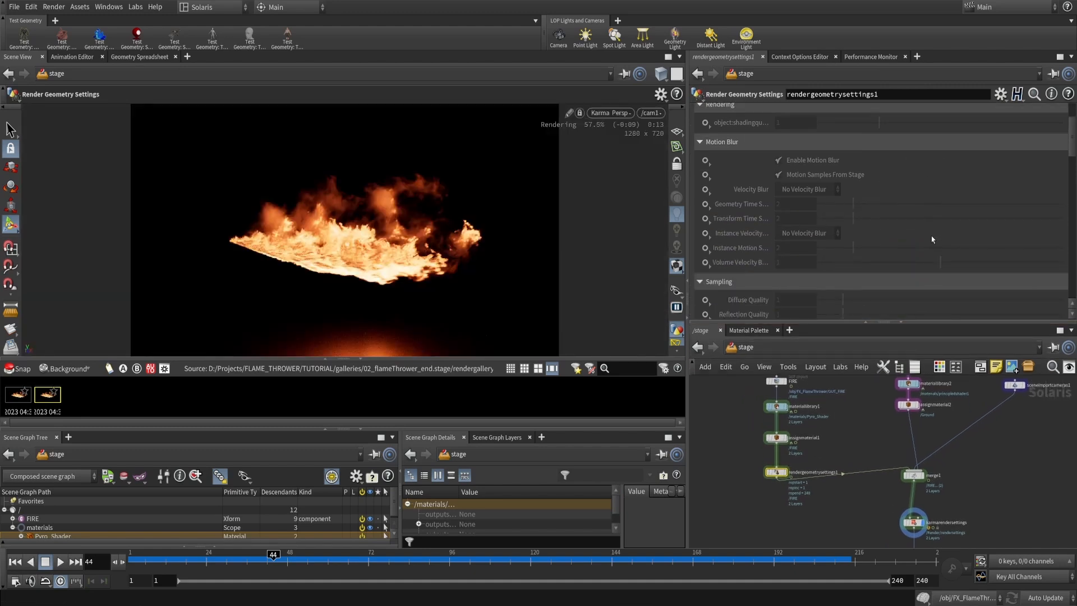
middle_drag(961, 499, 950, 423)
scroll(949, 425, up, 5)
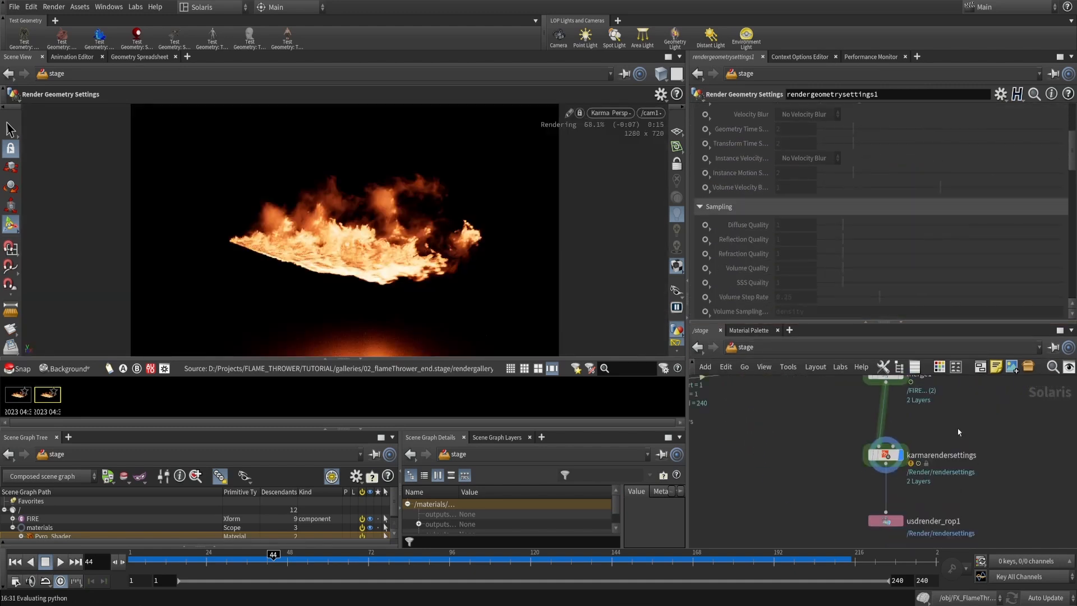
drag(962, 425, 783, 518)
scroll(988, 448, down, 5)
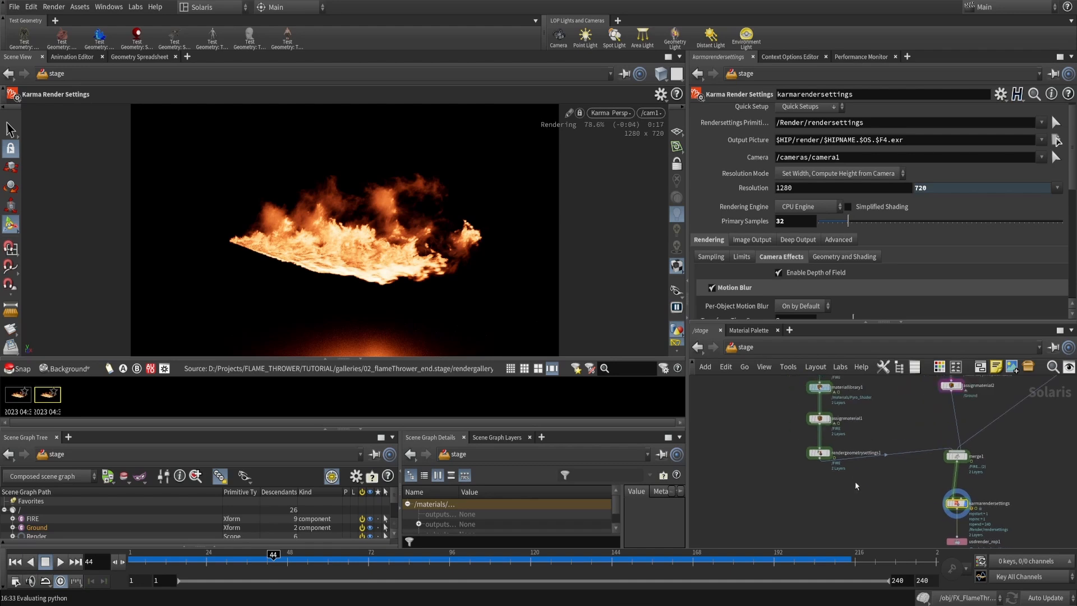
drag(854, 482, 802, 450)
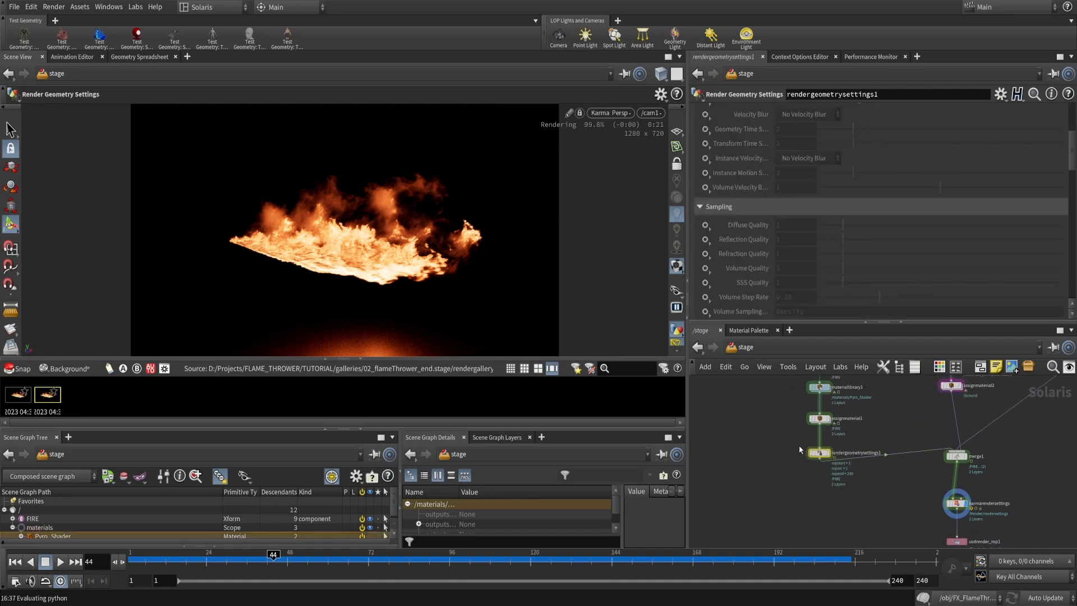
scroll(770, 193, up, 5)
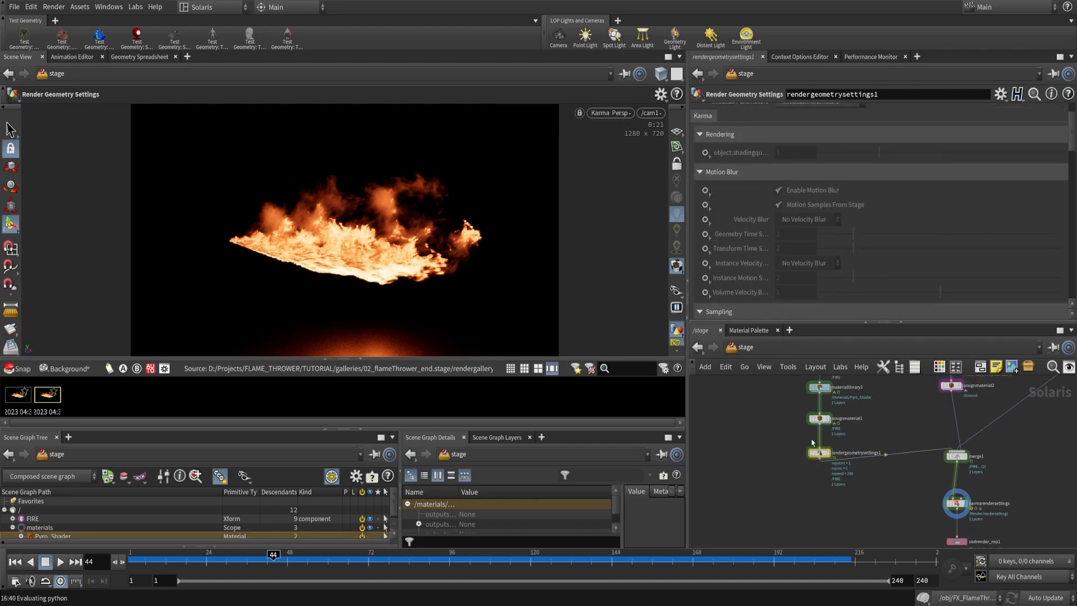
Look over the fire, ground and camera import branches of the stage network
scroll(800, 390, up, 2)
middle_drag(800, 390, 760, 431)
scroll(782, 412, up, 3)
drag(760, 431, 832, 404)
scroll(886, 425, down, 5)
middle_drag(887, 422, 814, 433)
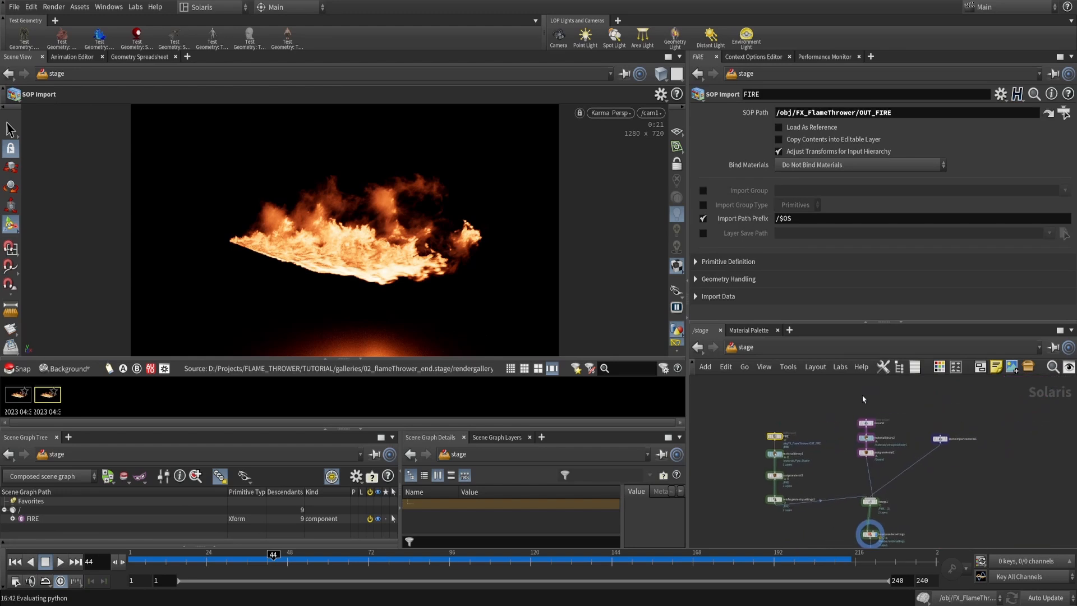
drag(862, 389, 1009, 517)
middle_drag(966, 474, 1014, 466)
scroll(992, 430, up, 3)
middle_drag(830, 460, 872, 408)
click(814, 442)
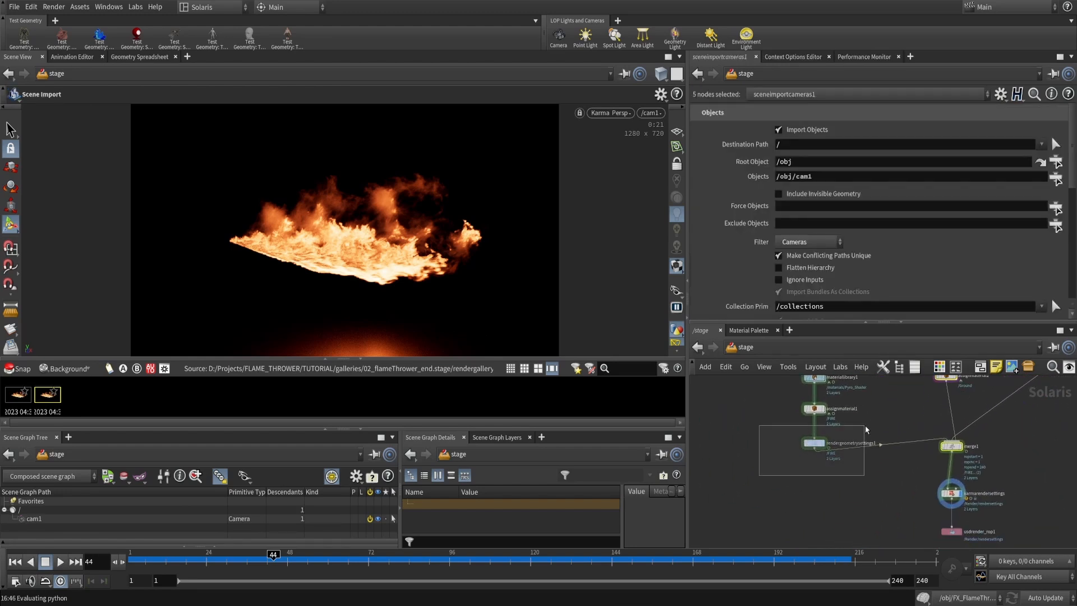
Enable Treat As Light Source on the fire's Render Geometry Settings with Set or Create, and set it to Yes
middle_drag(753, 415, 753, 478)
drag(784, 399, 844, 439)
drag(774, 489, 851, 530)
scroll(780, 224, down, 10)
scroll(781, 219, down, 10)
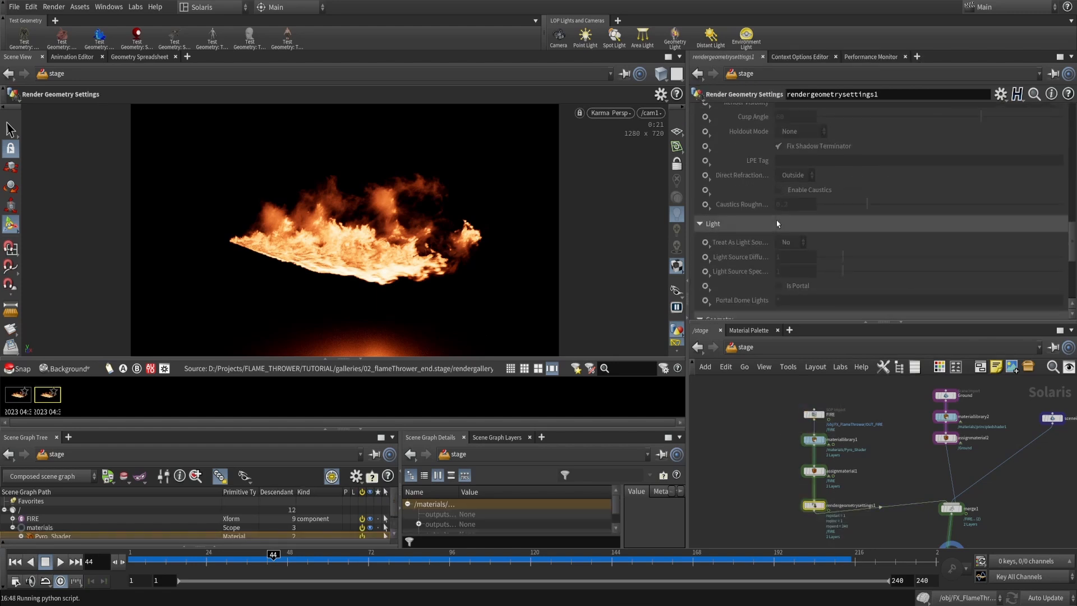
scroll(790, 160, up, 2)
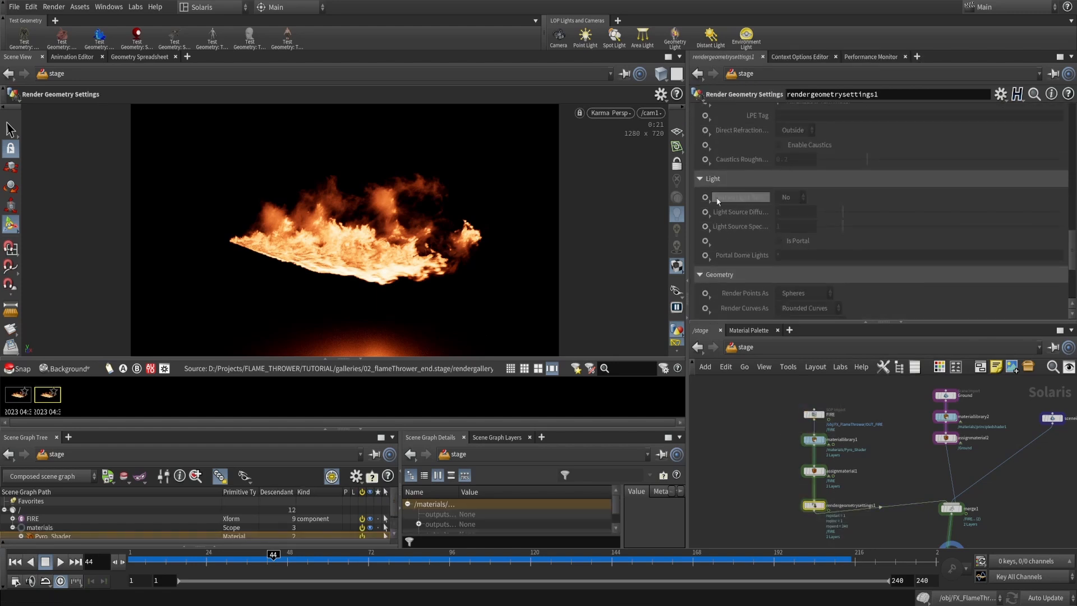
click(705, 197)
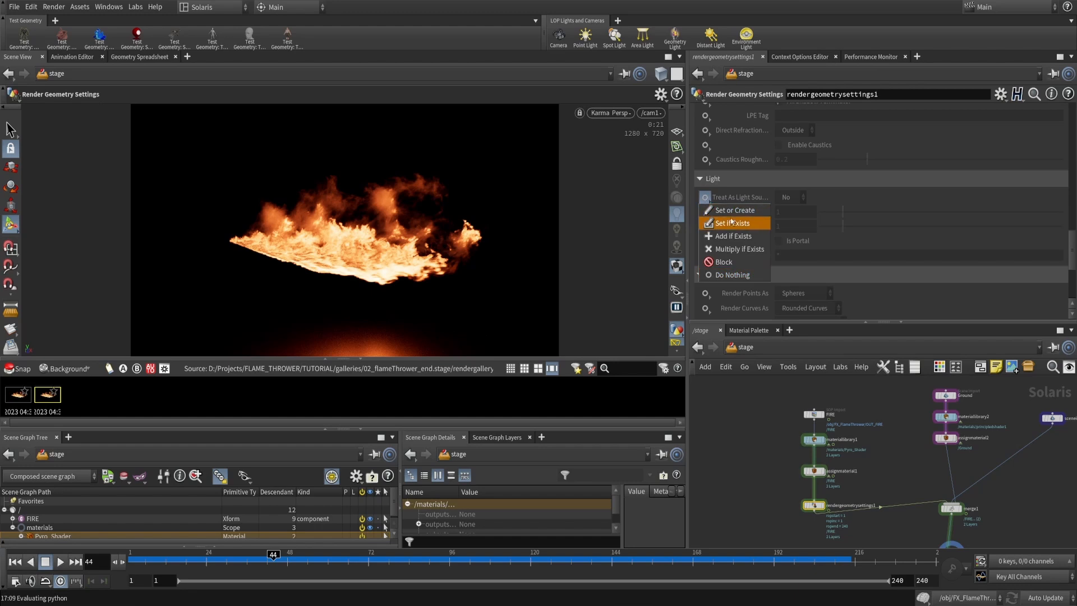
click(746, 216)
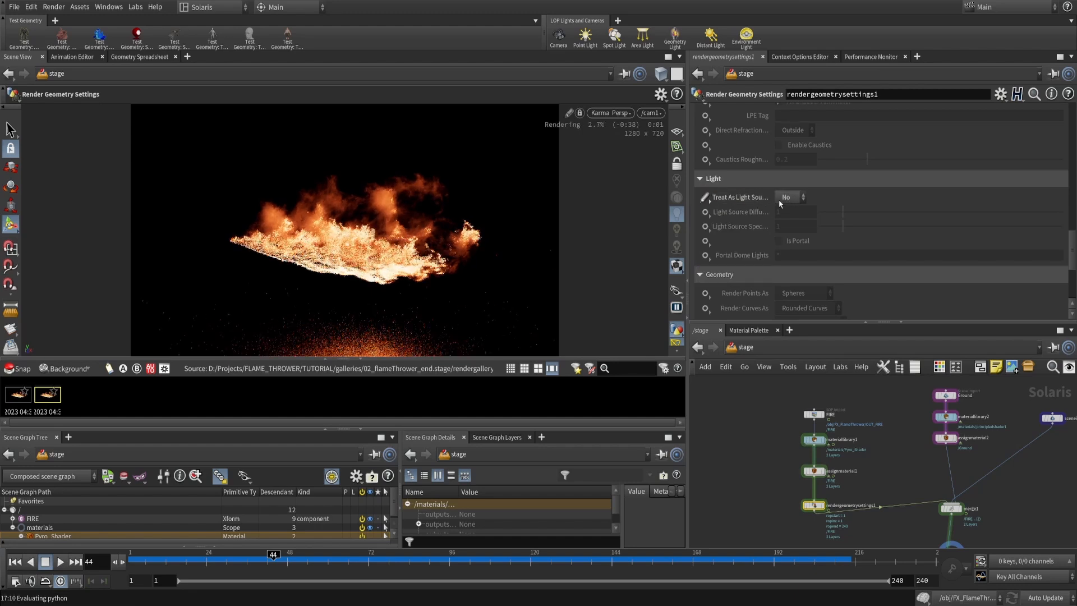
click(788, 197)
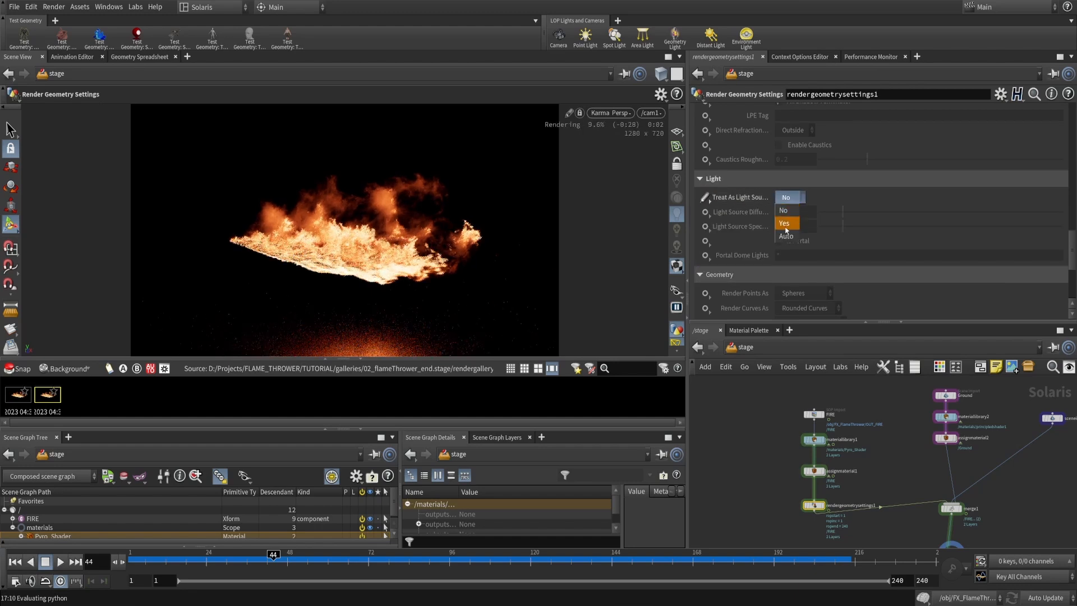
click(784, 224)
Enable the fire's light source diffuse and specular parameters with Set or Create
click(705, 212)
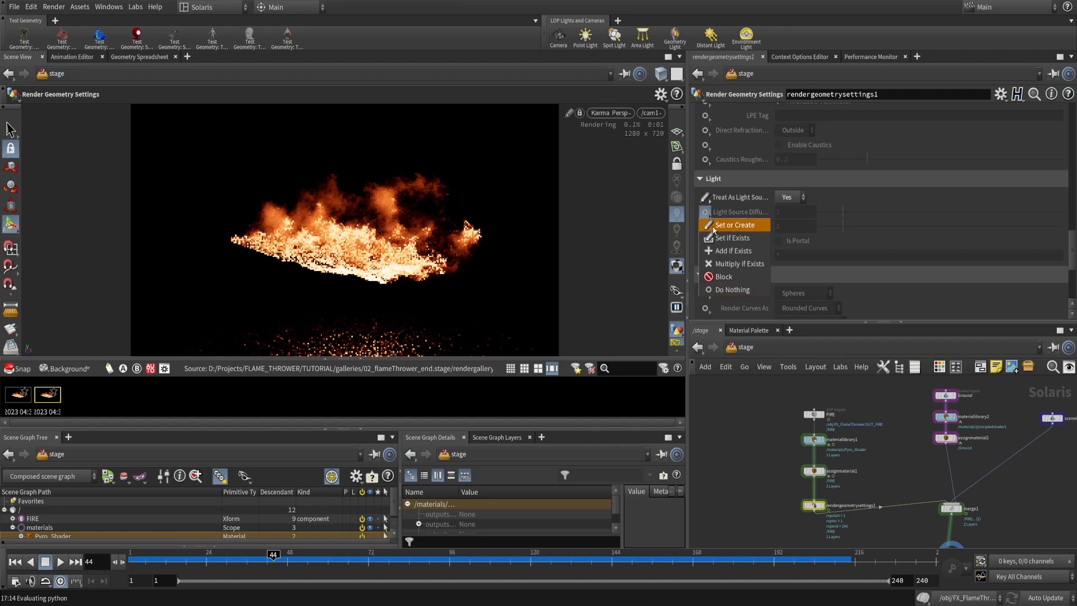
click(732, 225)
click(705, 226)
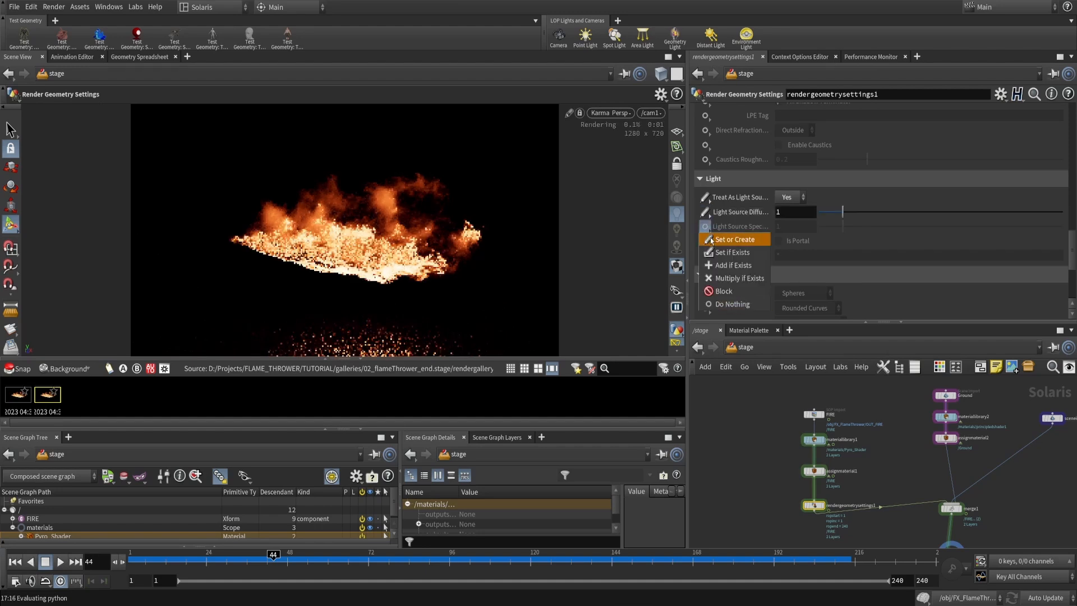
click(732, 239)
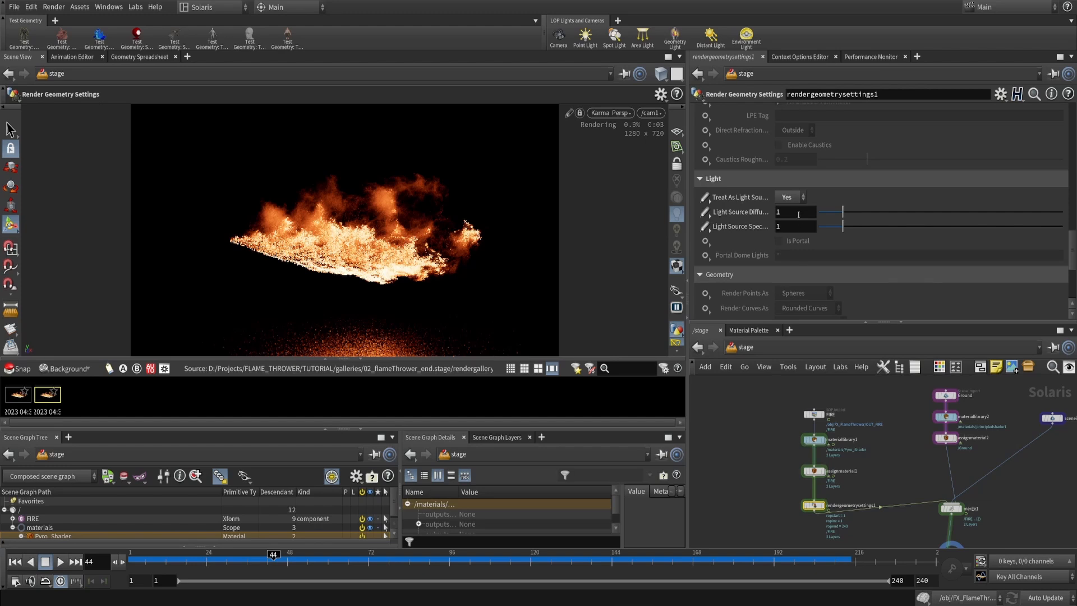
Try the fire's light source diffuse and specular values at 0, and return both to 1
text(0)
key(Return)
drag(787, 227, 770, 227)
text(0)
key(Return)
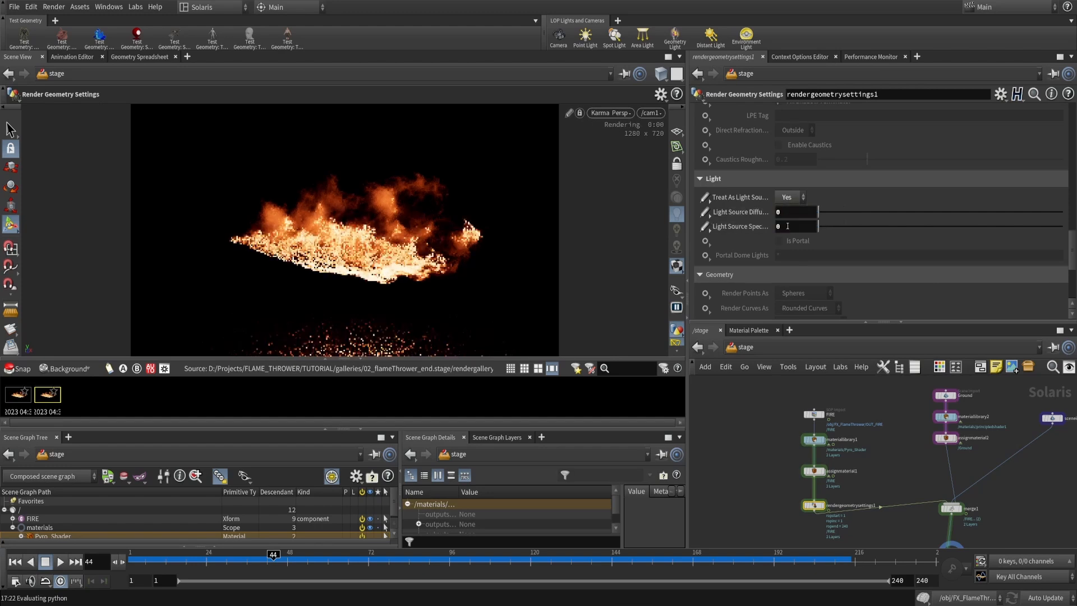
middle_drag(722, 417, 734, 397)
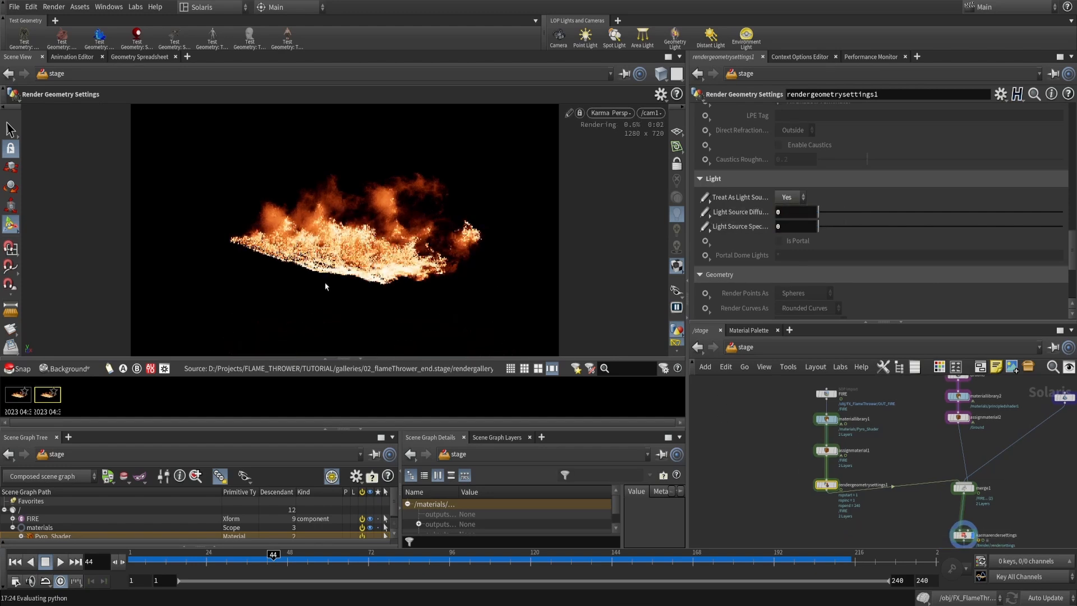
text(1)
key(Return)
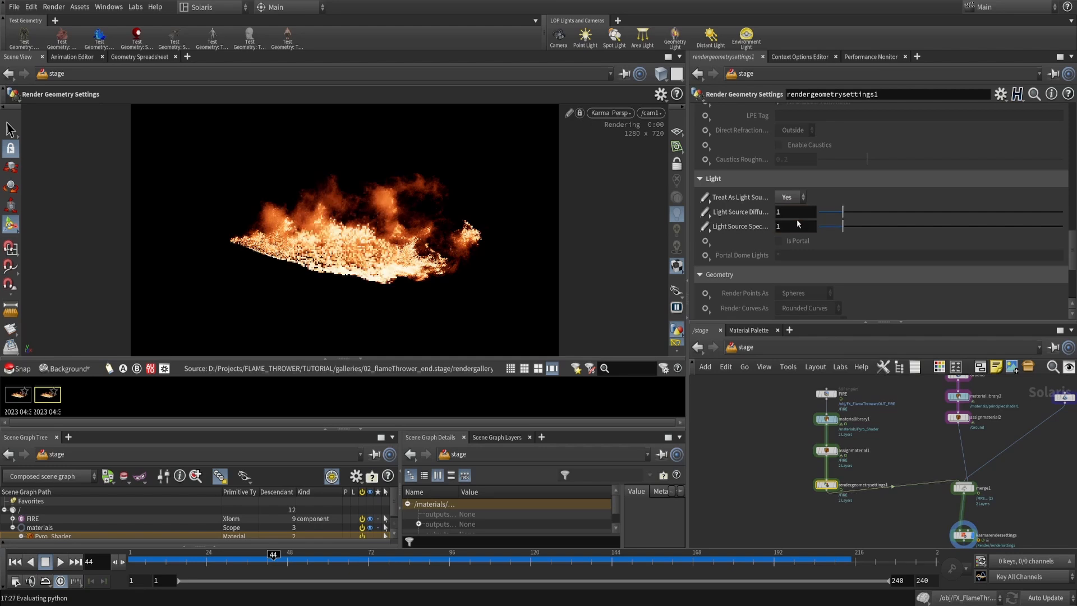
Try the fire's light source specular and diffuse values at 2, and return both to 1
double_click(790, 228)
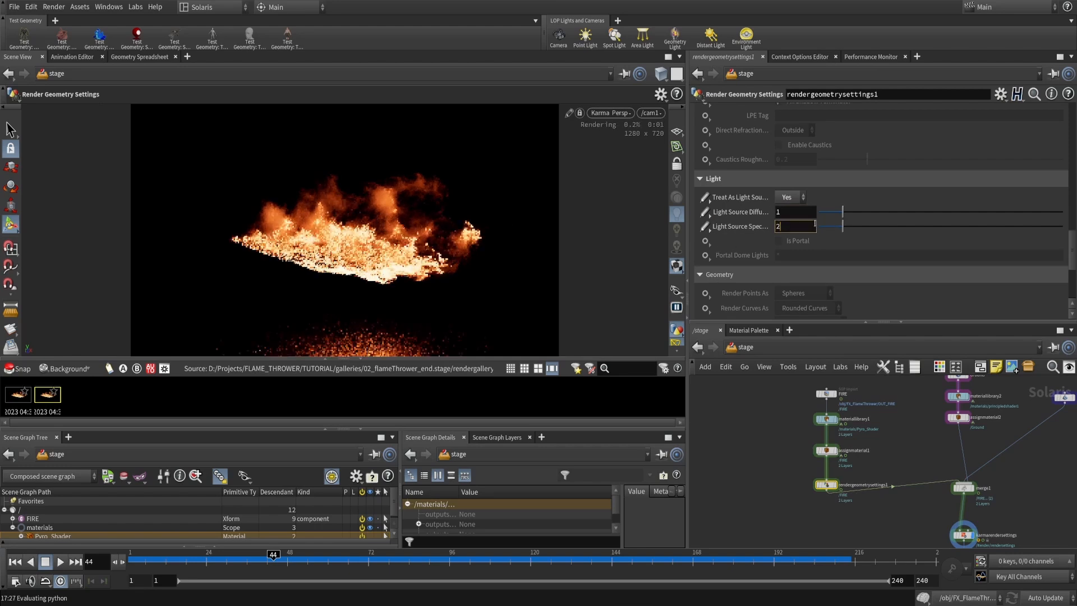
text(2)
key(Return)
text(2)
key(Return)
drag(785, 215, 730, 227)
double_click(786, 213)
text(1)
key(Return)
text(1)
key(Return)
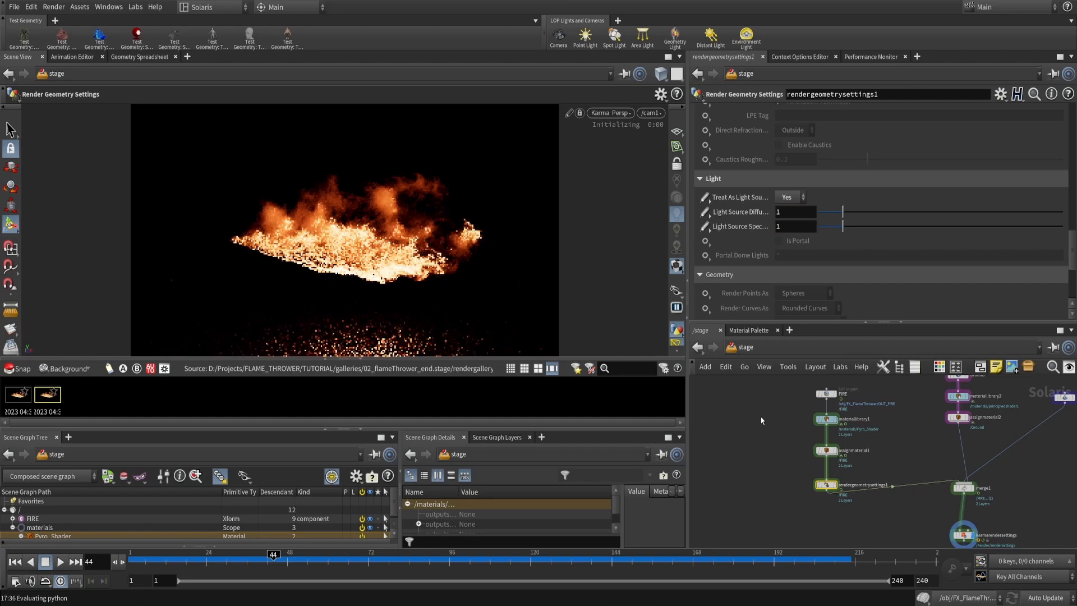
Bypass the Render Geometry Settings node on the fire branch
middle_drag(869, 490, 790, 464)
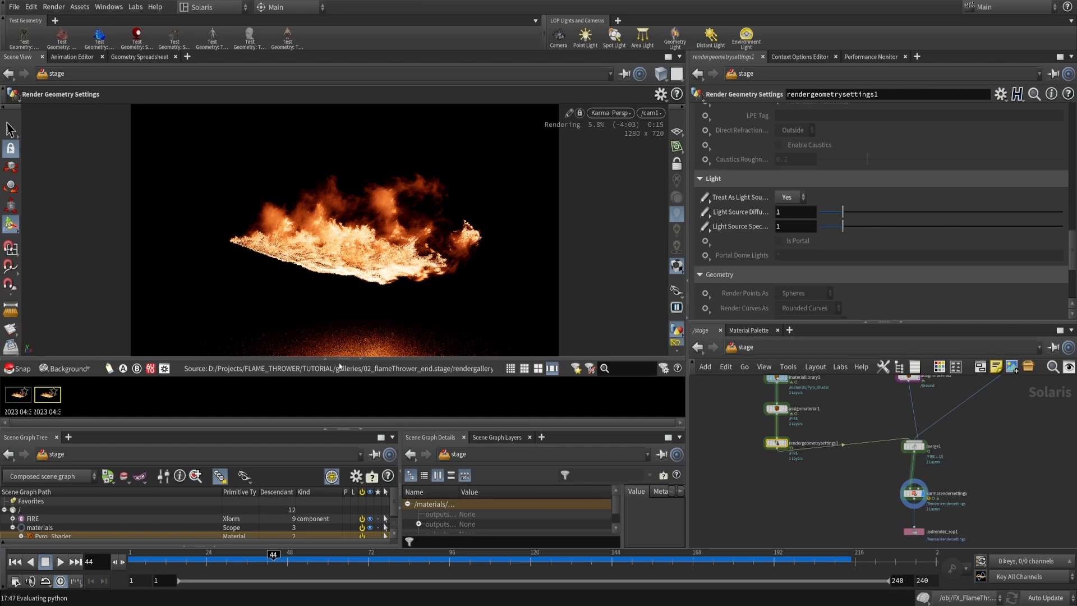
scroll(791, 449, up, 3)
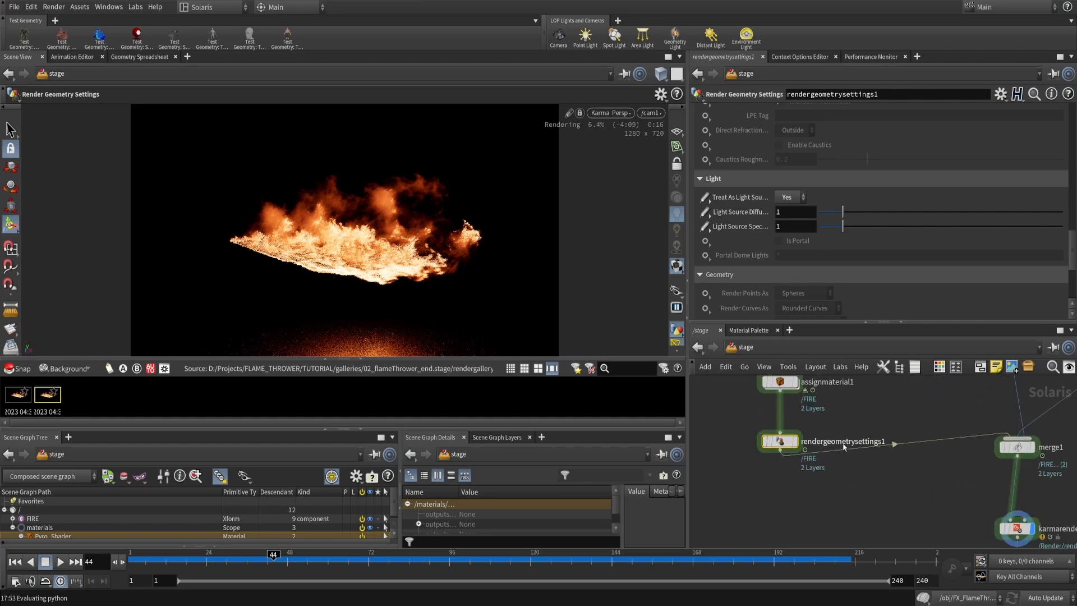
click(767, 443)
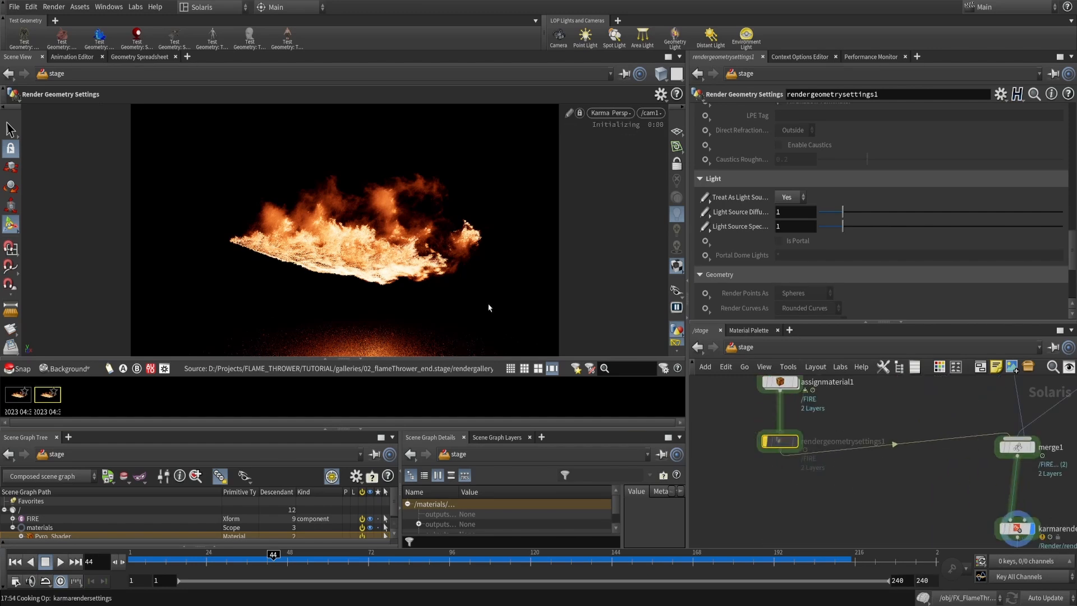
Examine the diffuse, reflection, refraction and volume ray limits in the Karma render settings
scroll(796, 479, down, 3)
middle_drag(873, 494, 787, 408)
drag(799, 410, 874, 481)
drag(836, 421, 859, 474)
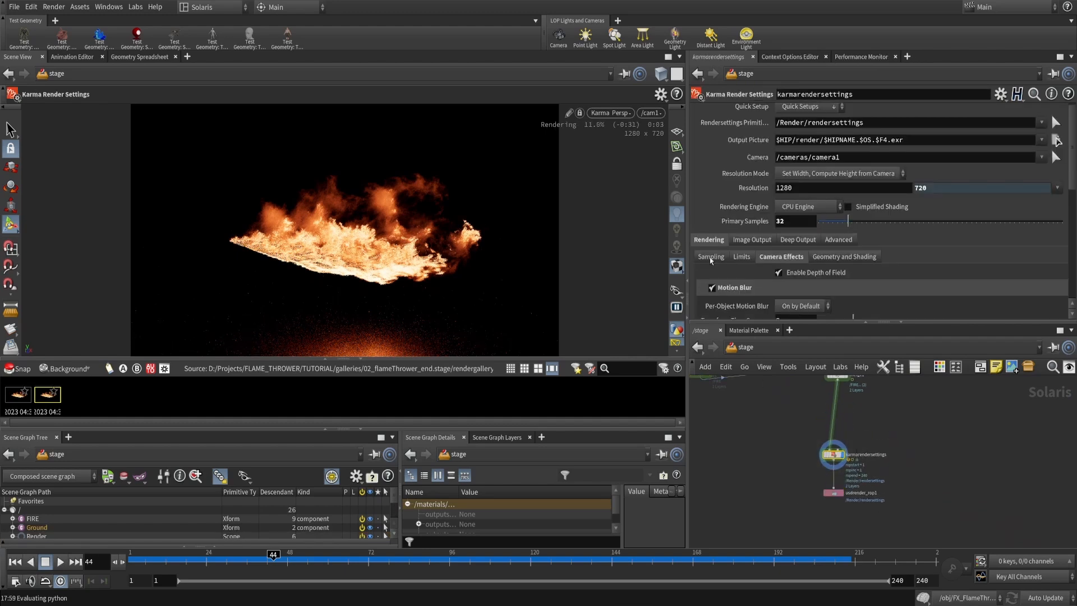
scroll(752, 253, down, 5)
scroll(771, 209, up, 3)
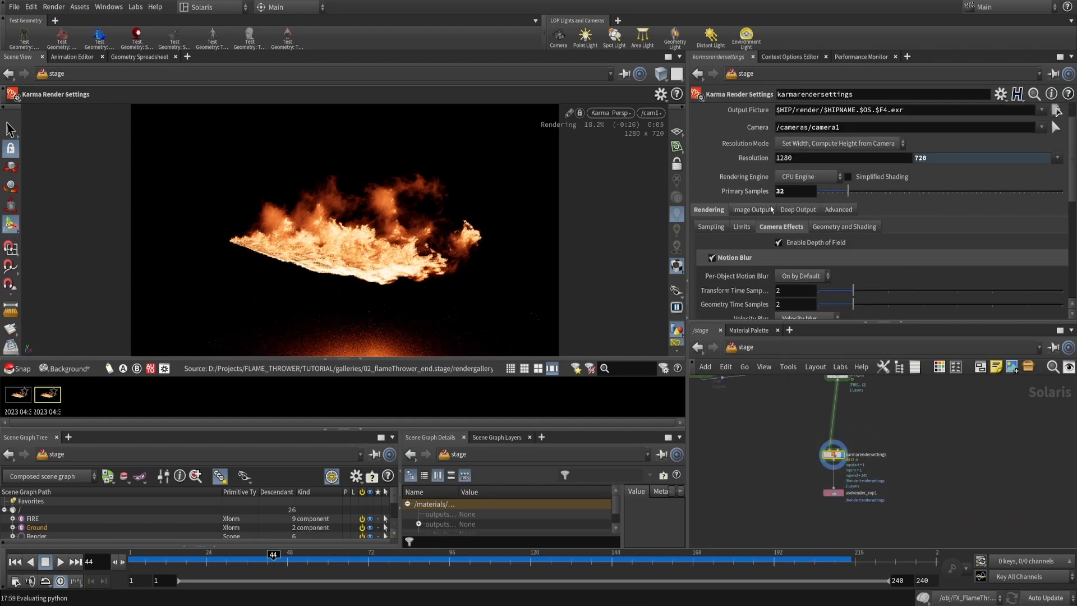
click(741, 226)
scroll(743, 225, down, 2)
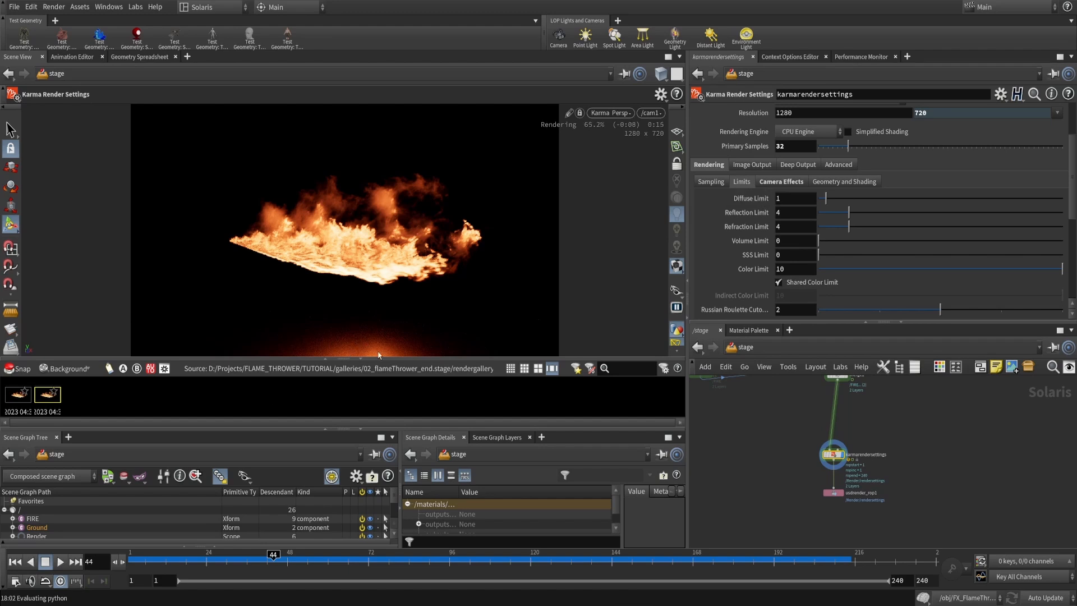
Set the Reflectivity of the ground's Principled Shader to 0 and return to the stage network
scroll(902, 474, down, 5)
mouse_move(935, 428)
middle_down()
mouse_move(930, 435)
mouse_move(931, 415)
middle_up()
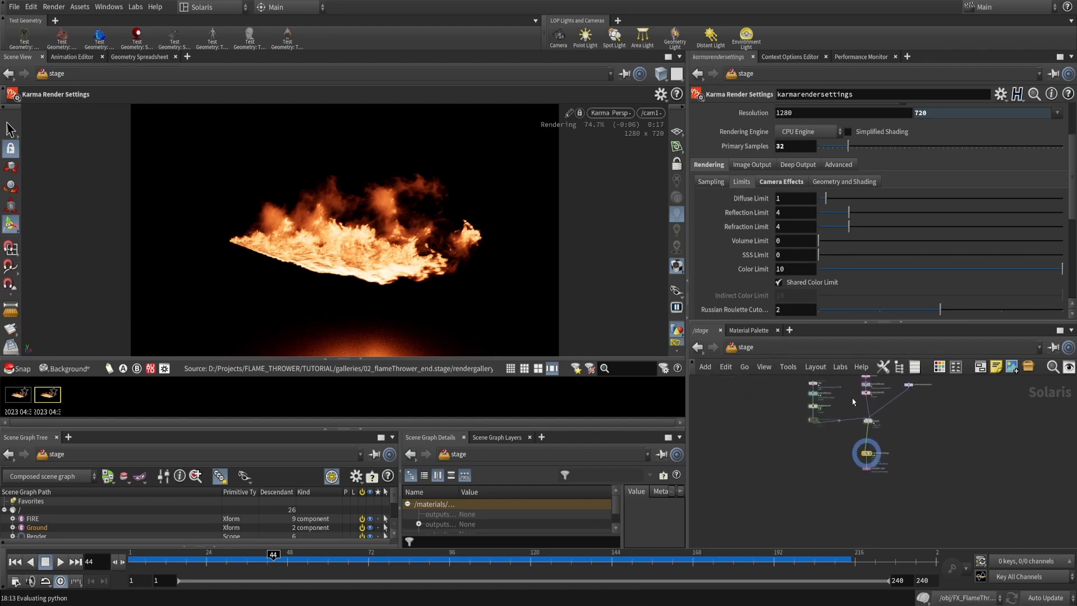
scroll(853, 401, up, 5)
double_click(812, 441)
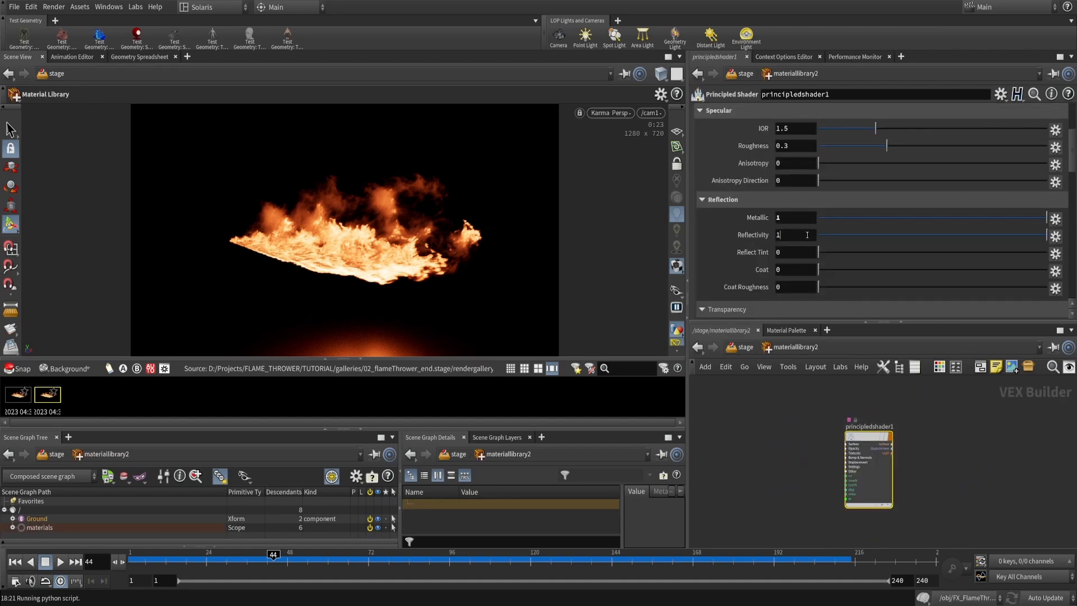
double_click(789, 239)
text(0)
key(Return)
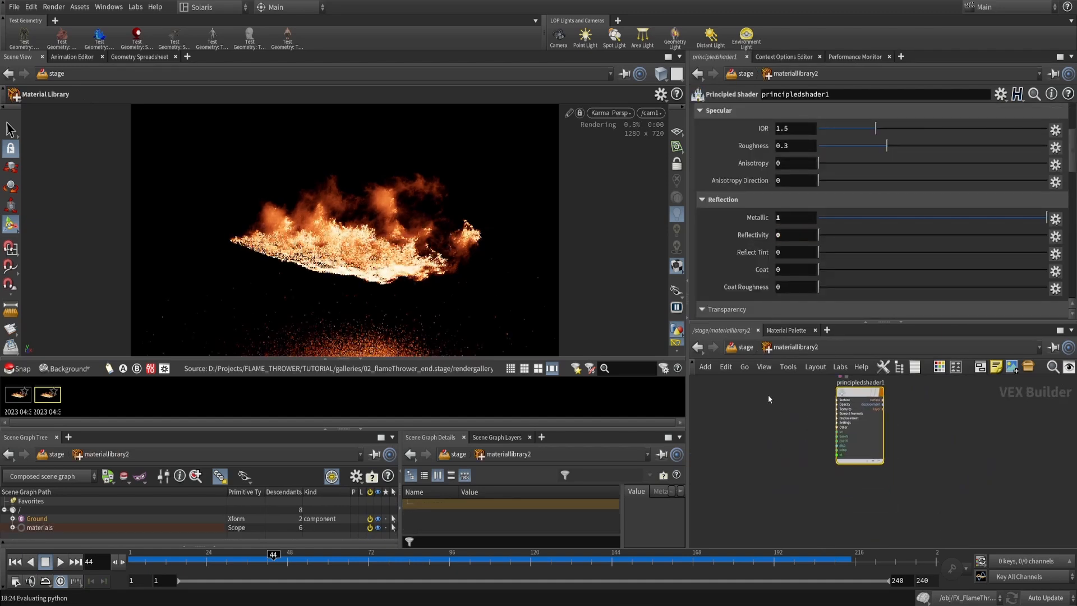
key(u)
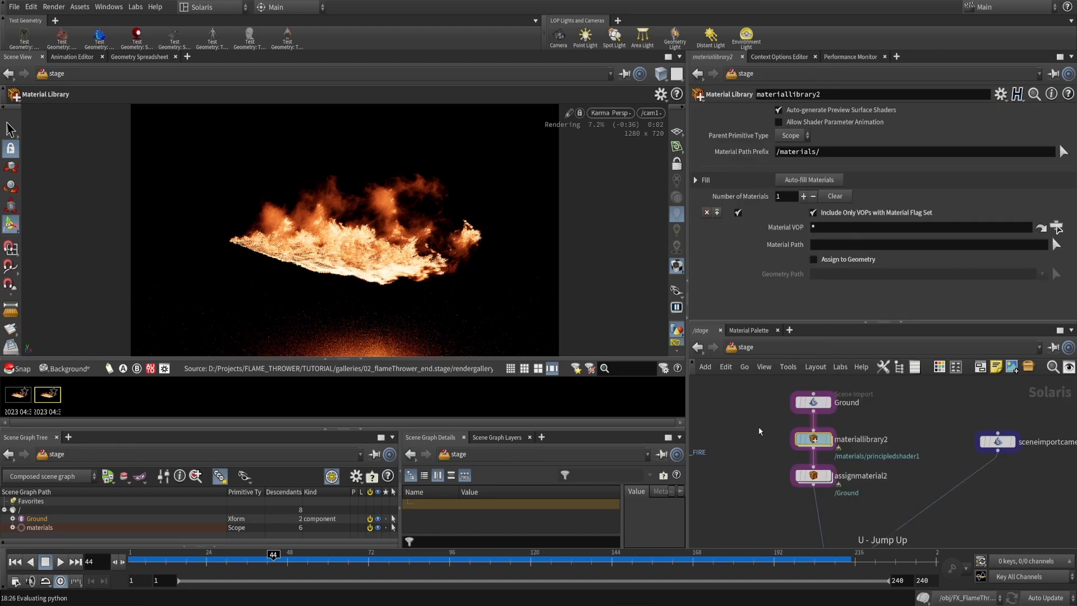
Set the Diffuse Limit in the Karma render settings to 0
scroll(782, 413, up, 4)
middle_drag(762, 510, 770, 408)
drag(772, 432, 848, 495)
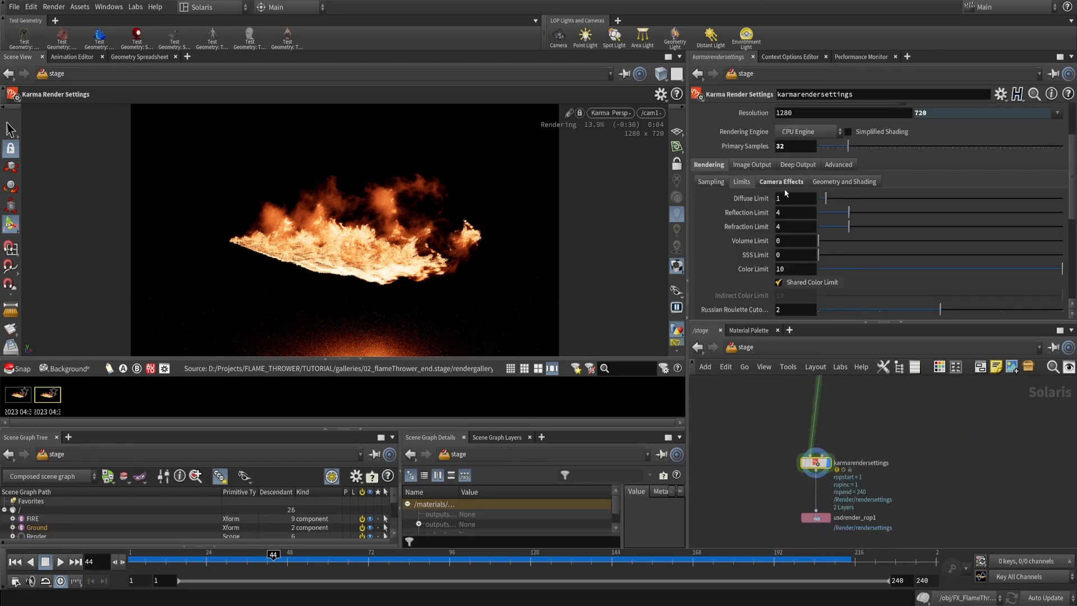
double_click(784, 199)
key(Return)
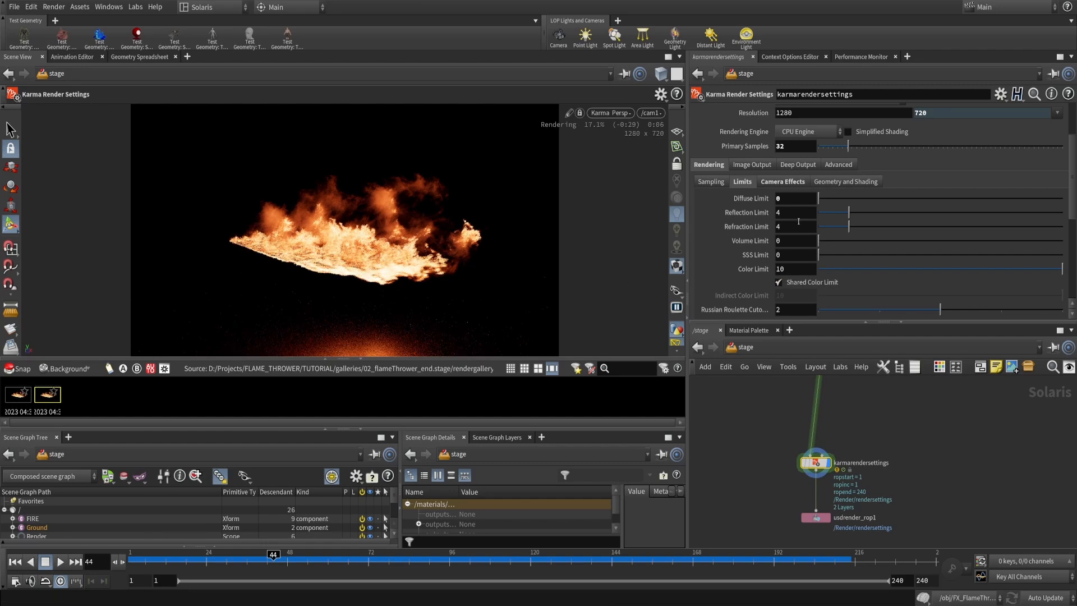
Try the Karma Reflection Limit at 0, and return it to 4
click(793, 212)
text(0)
key(Return)
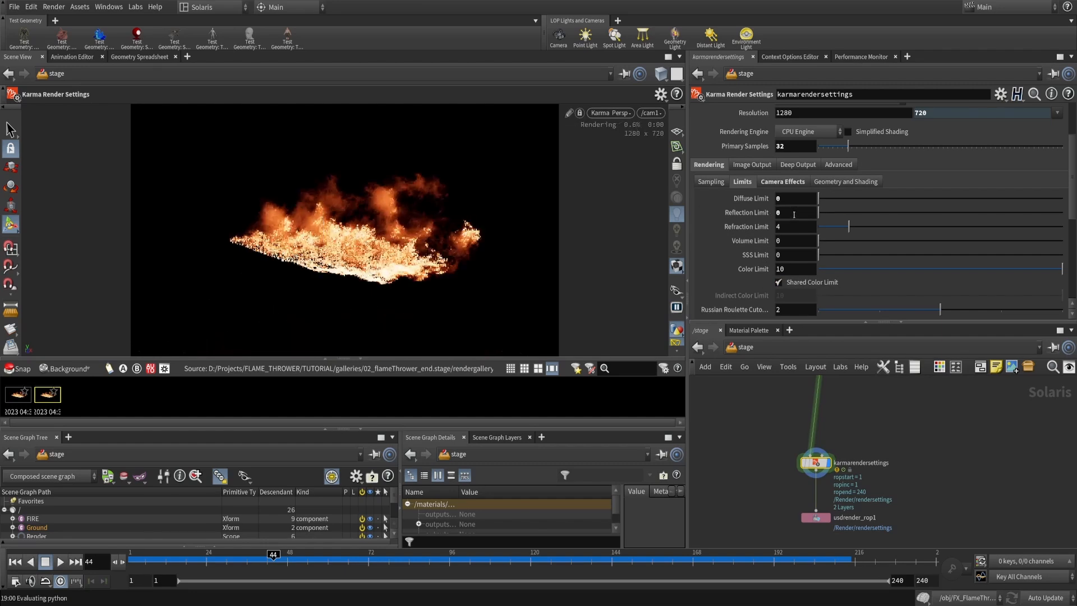
text(4)
key(Return)
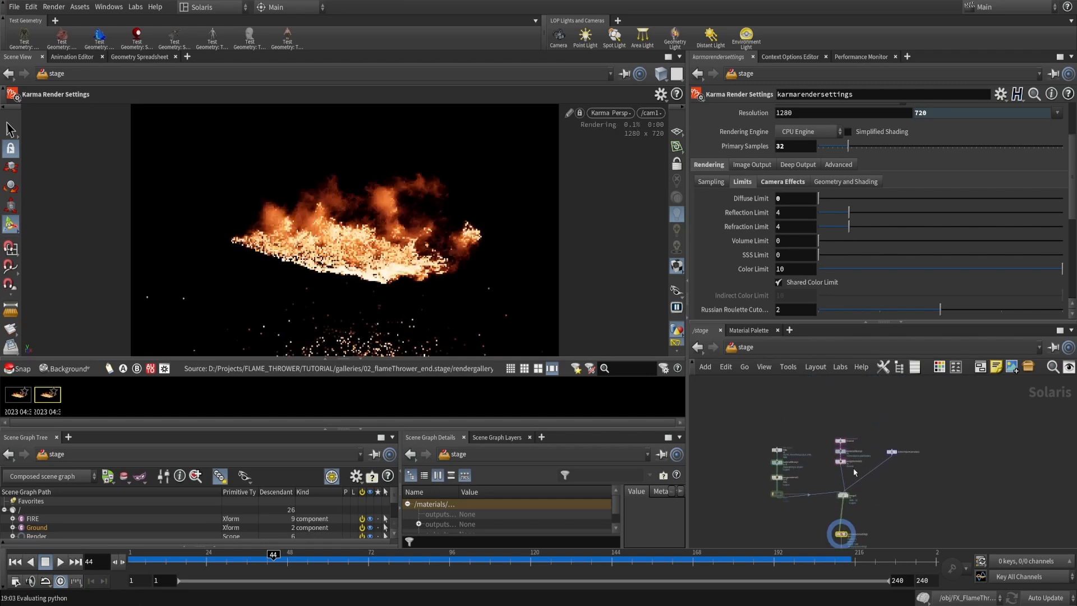
Set the Metallic value of the ground's Principled Shader to 0 and return to the stage network
double_click(810, 415)
middle_drag(819, 426, 794, 499)
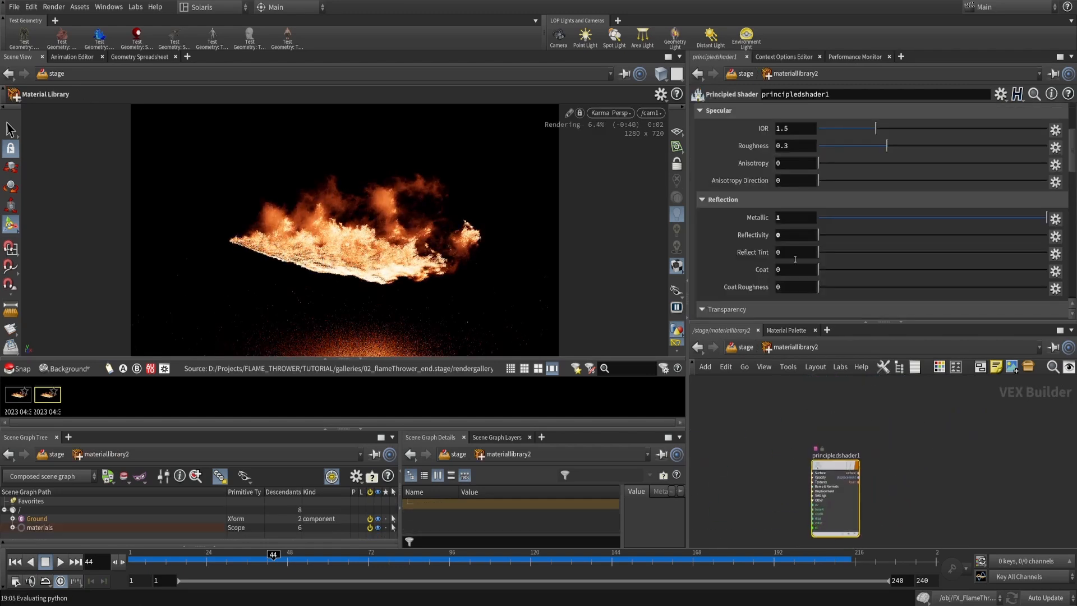
key(Return)
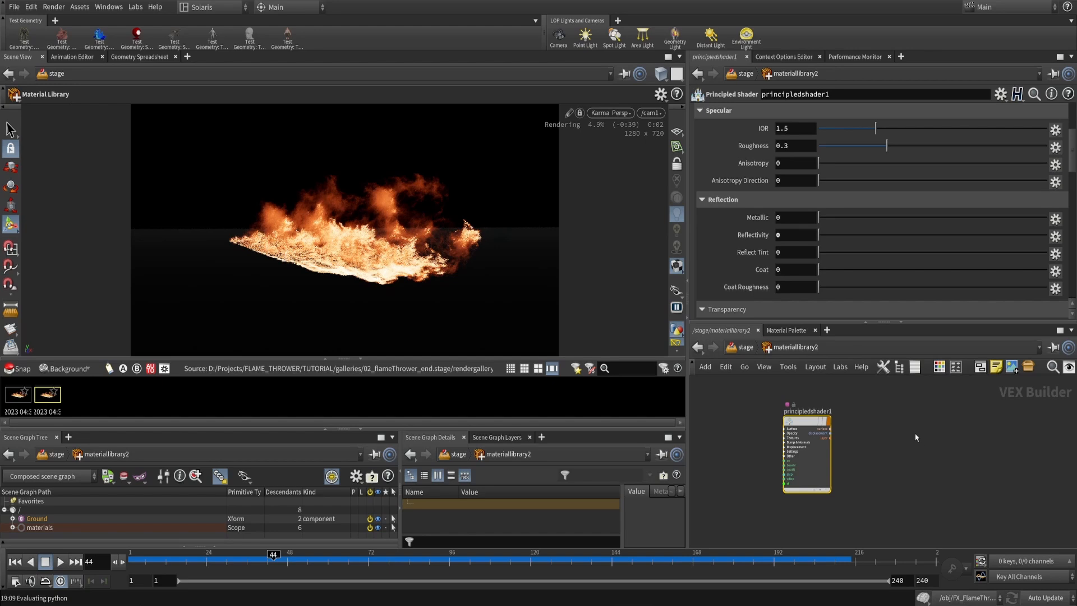
key(u)
Try the Karma Diffuse Limit at 1 with the non-metallic ground, and return it to 0
scroll(901, 427, down, 3)
middle_drag(903, 511, 899, 457)
scroll(900, 457, up, 3)
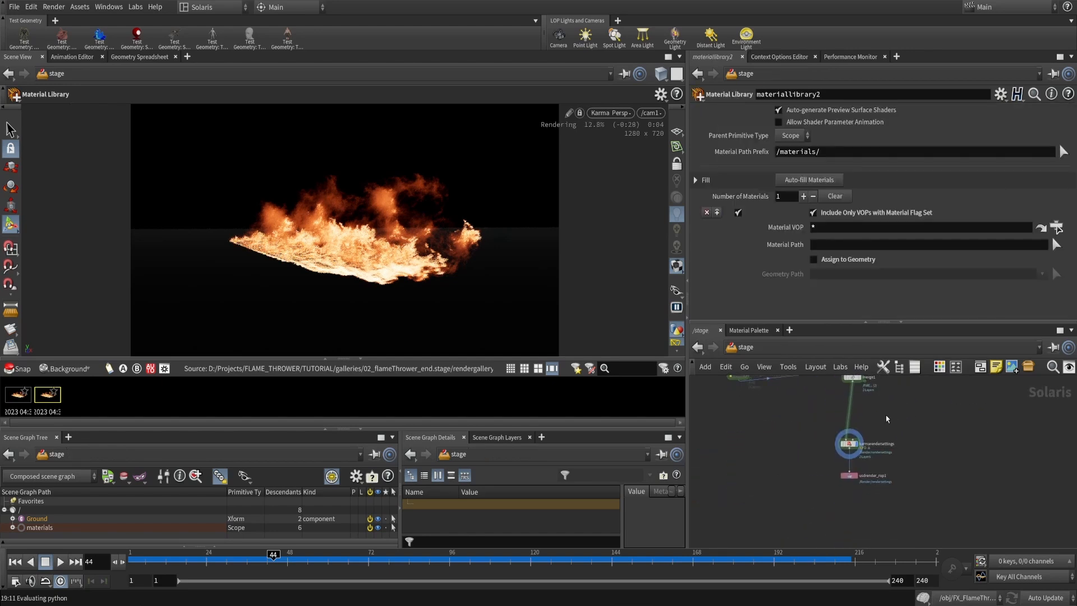
click(823, 464)
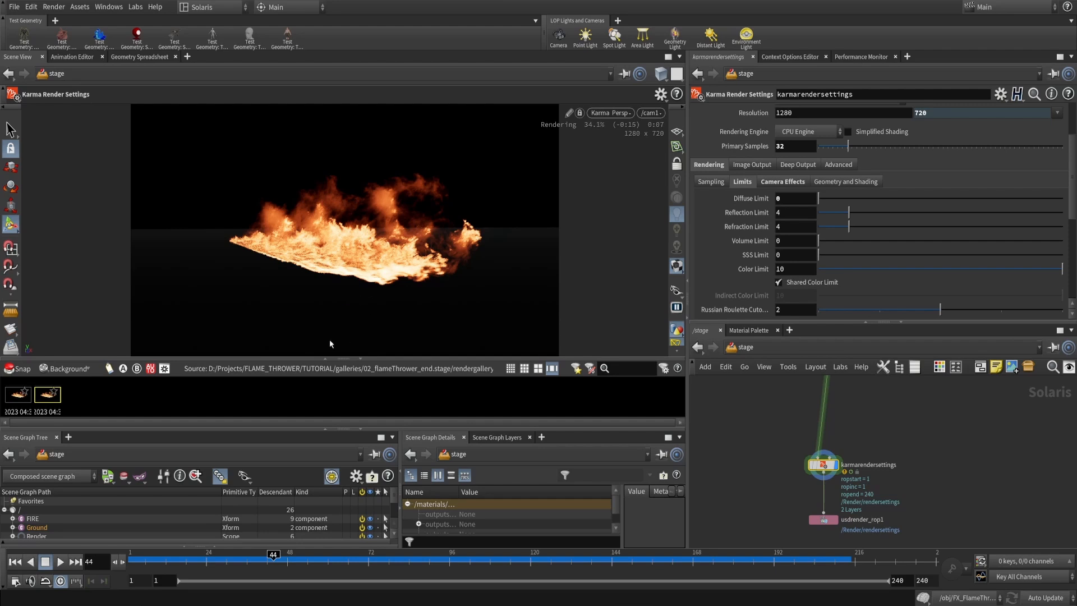
click(794, 198)
text(1)
key(Return)
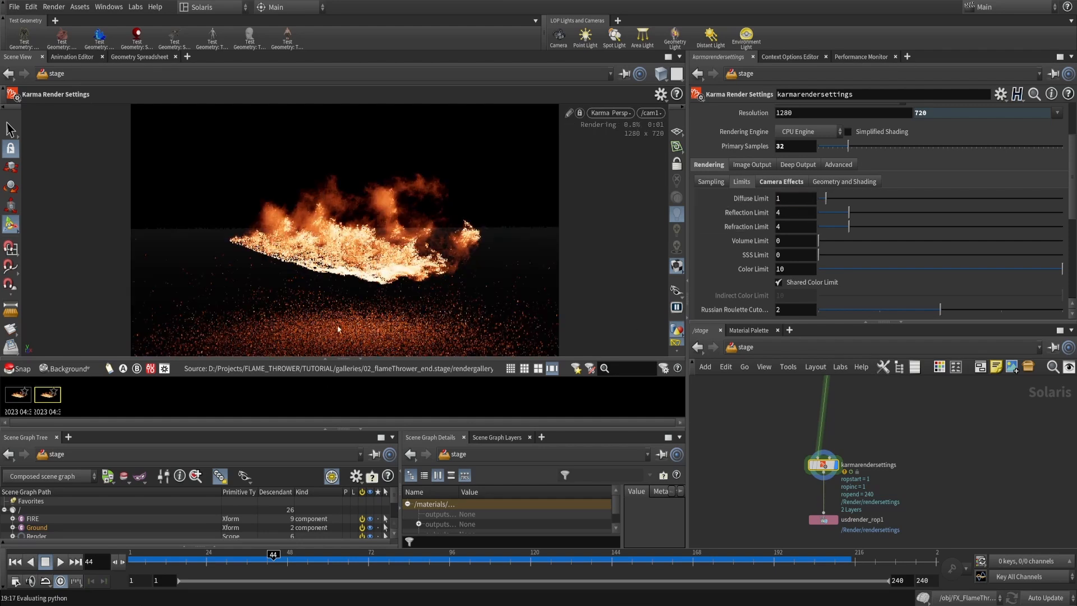
key(Up)
key(Up)
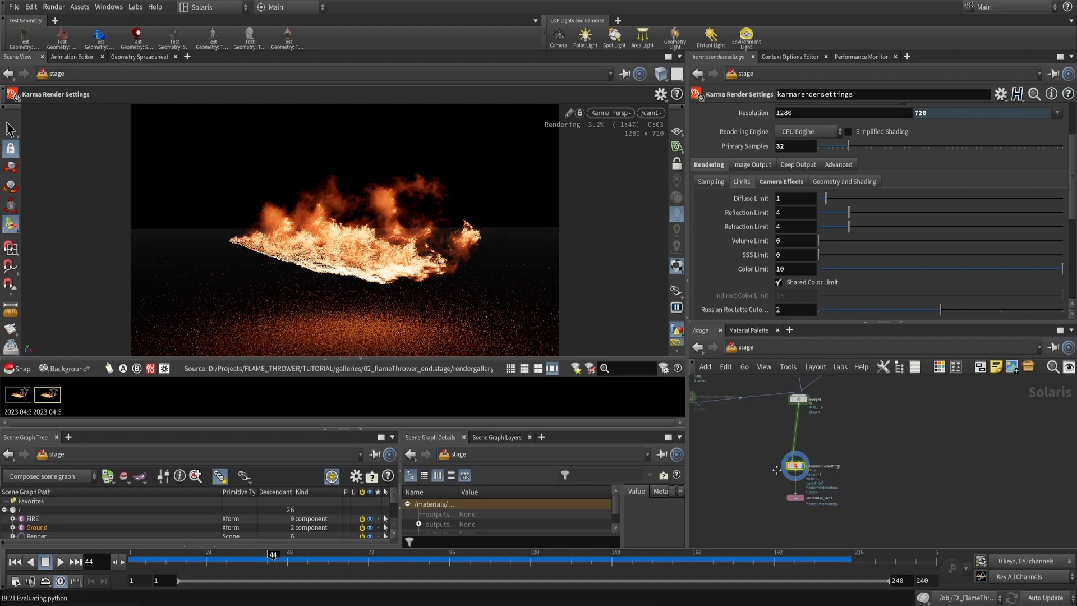
key(Down)
key(Down)
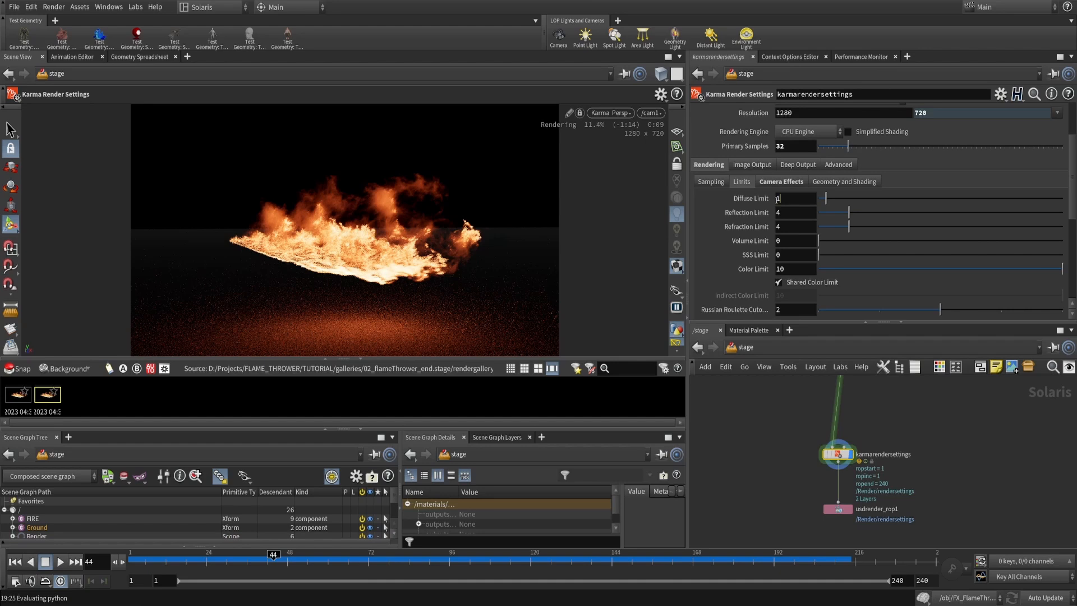
key(BackSpace)
text(0)
key(Return)
Re-enable the bypassed Render Geometry Settings node on the fire branch
scroll(836, 453, up, 3)
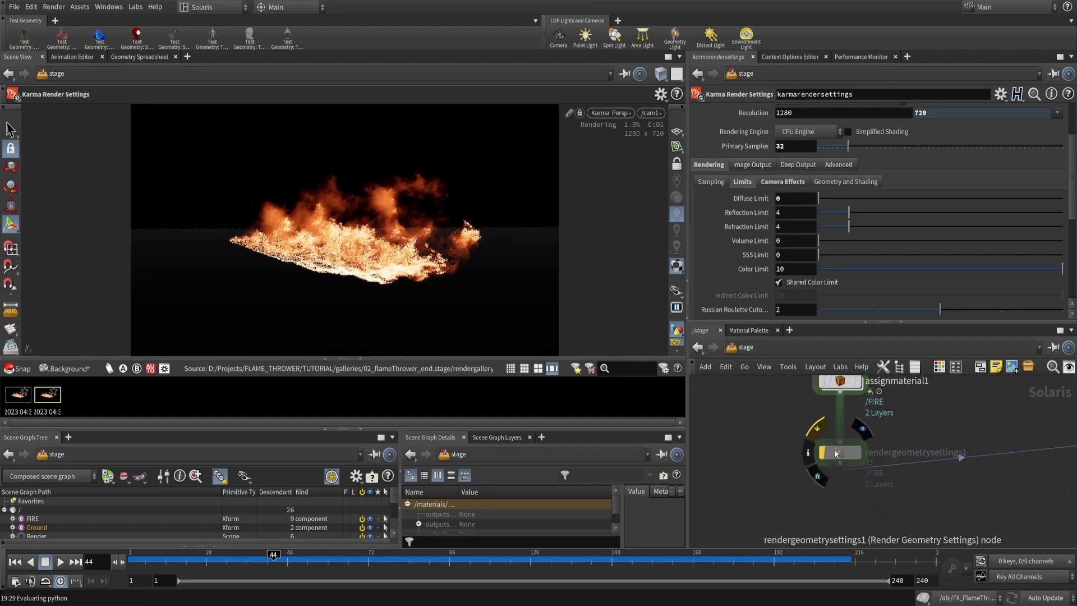
click(835, 453)
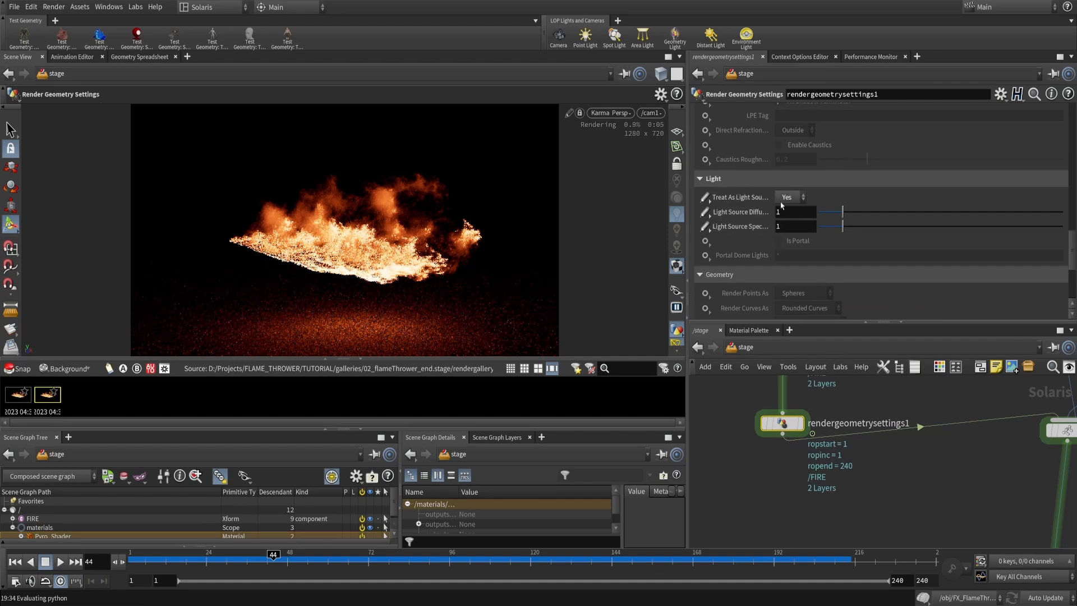
middle_drag(871, 470, 752, 483)
scroll(760, 472, down, 3)
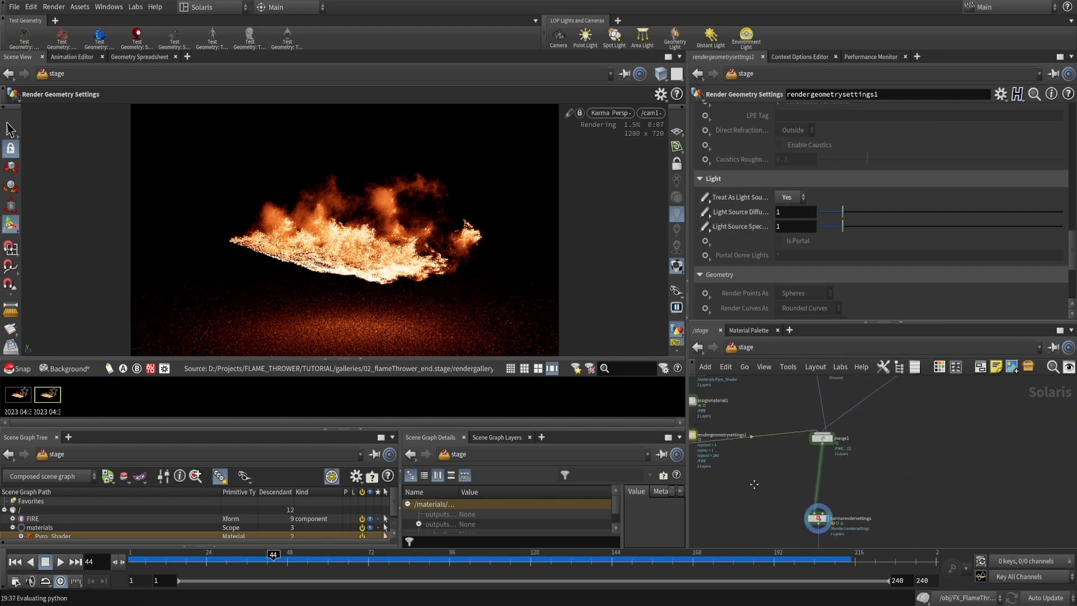
Set both Metallic and Reflectivity of the ground's Principled Shader to 1 and return to the stage network
middle_drag(851, 408, 846, 500)
scroll(818, 449, up, 3)
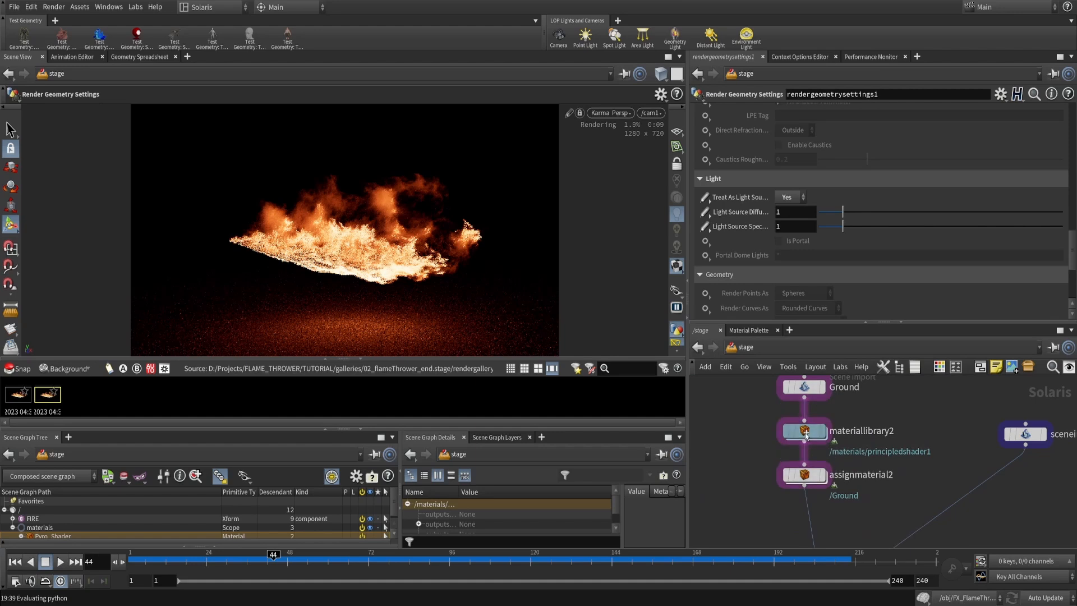
double_click(804, 432)
text(1)
key(Tab)
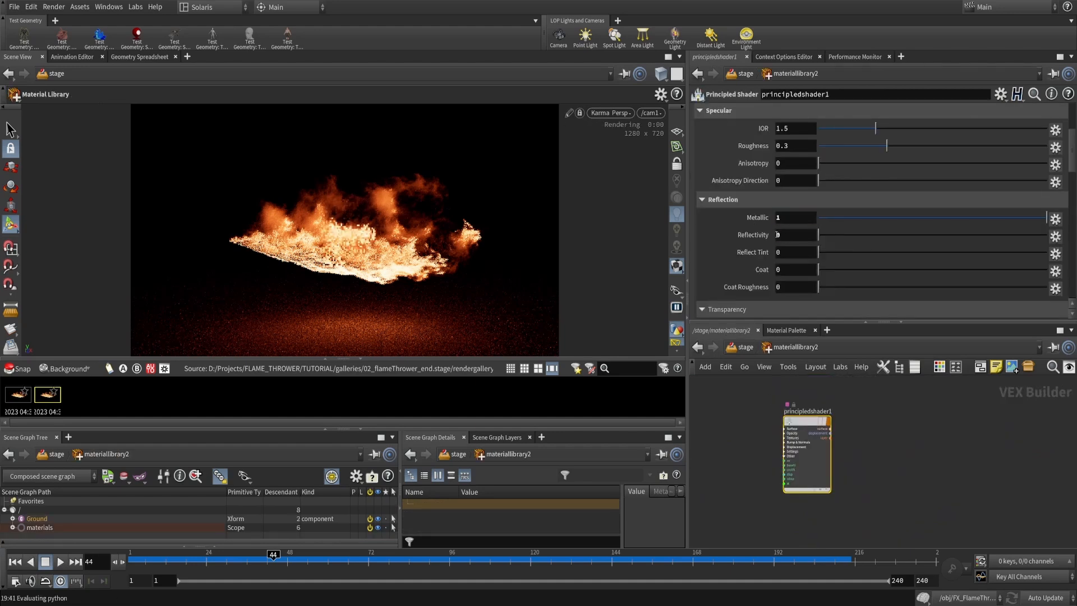
text(1)
key(Return)
middle_drag(938, 460, 956, 418)
key(u)
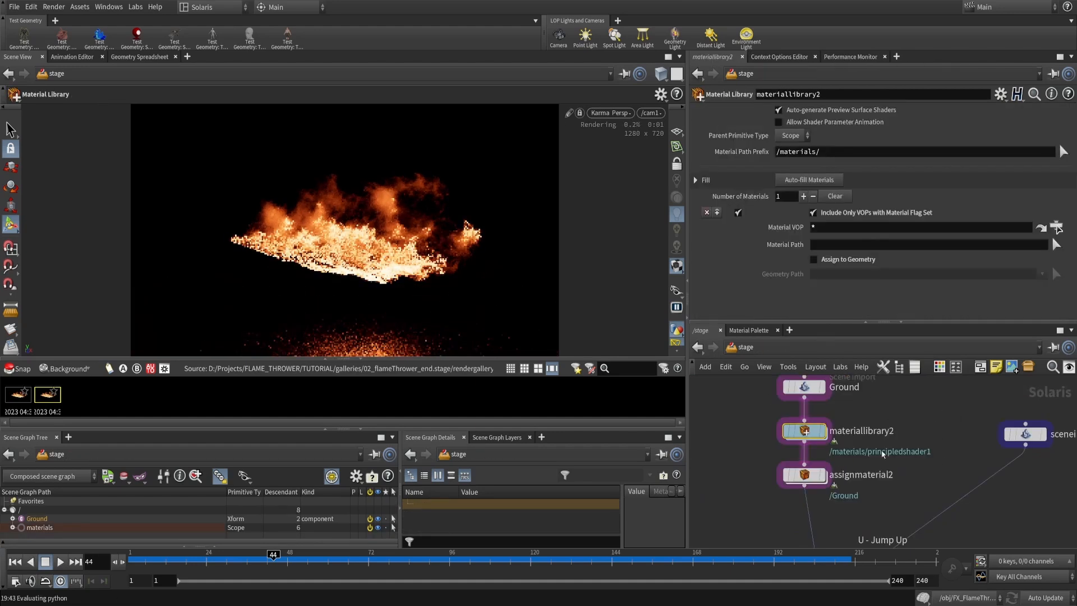
Set the resolution width in the Karma render settings to 1980
middle_drag(892, 489, 860, 427)
scroll(893, 388, down, 3)
middle_drag(876, 543, 922, 443)
click(847, 494)
middle_drag(920, 449, 948, 420)
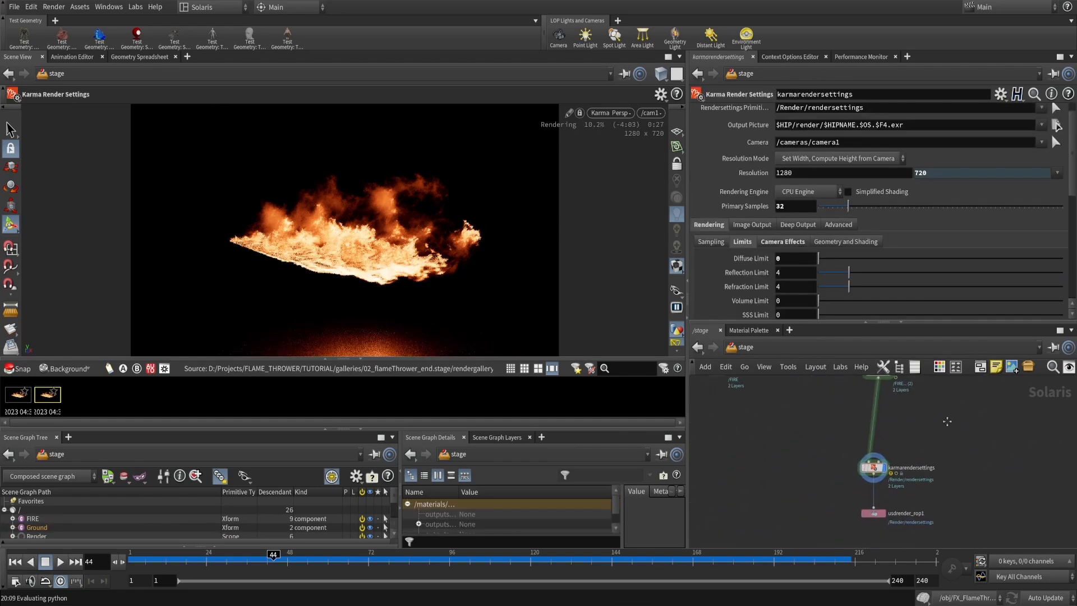
drag(948, 420, 847, 479)
drag(798, 174, 747, 179)
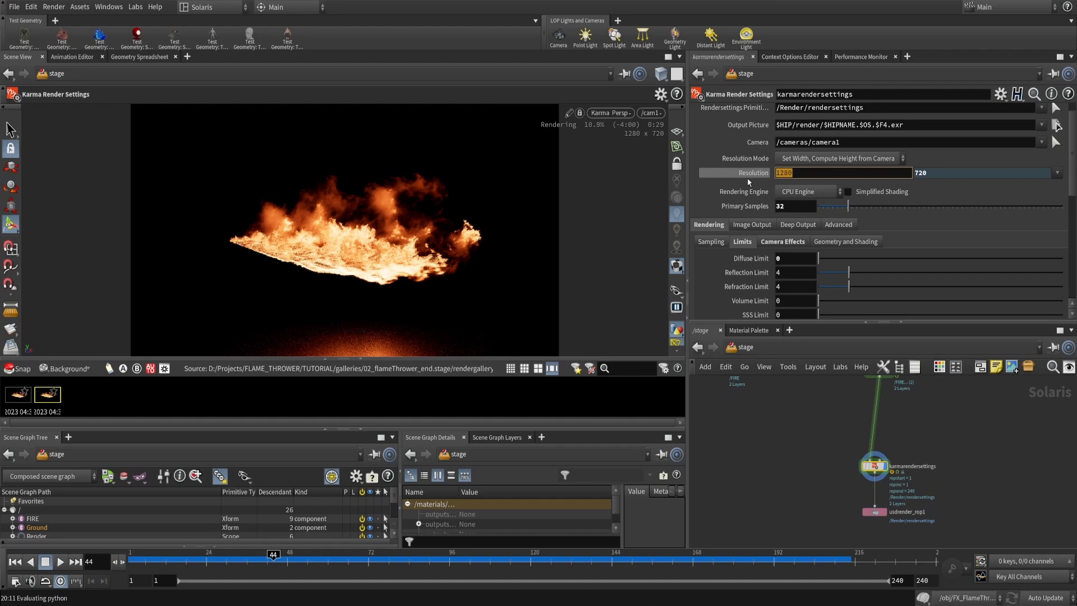
text(1980)
key(Return)
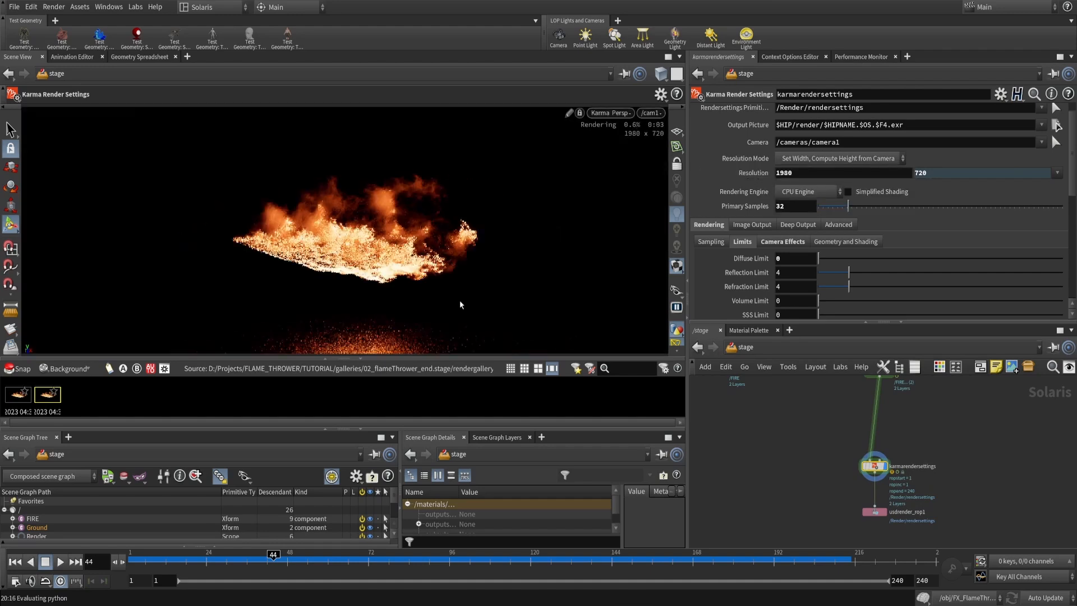
Switch the viewport out of Karma rendering and render the current frame to MPlay from the USD Render ROP
click(610, 113)
click(611, 159)
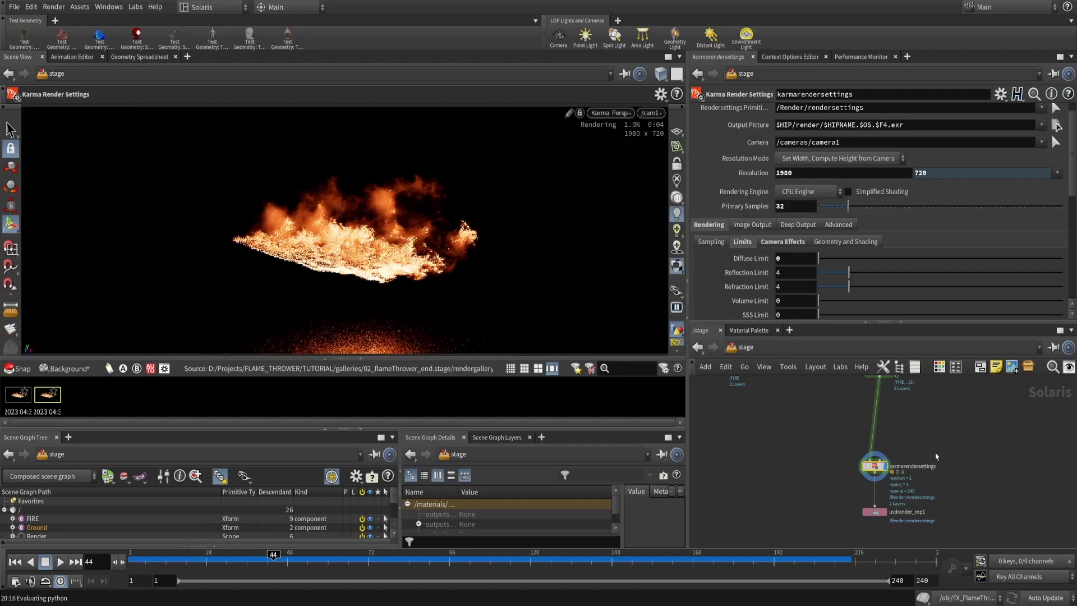
scroll(922, 478, up, 5)
click(835, 451)
middle_drag(869, 406, 865, 526)
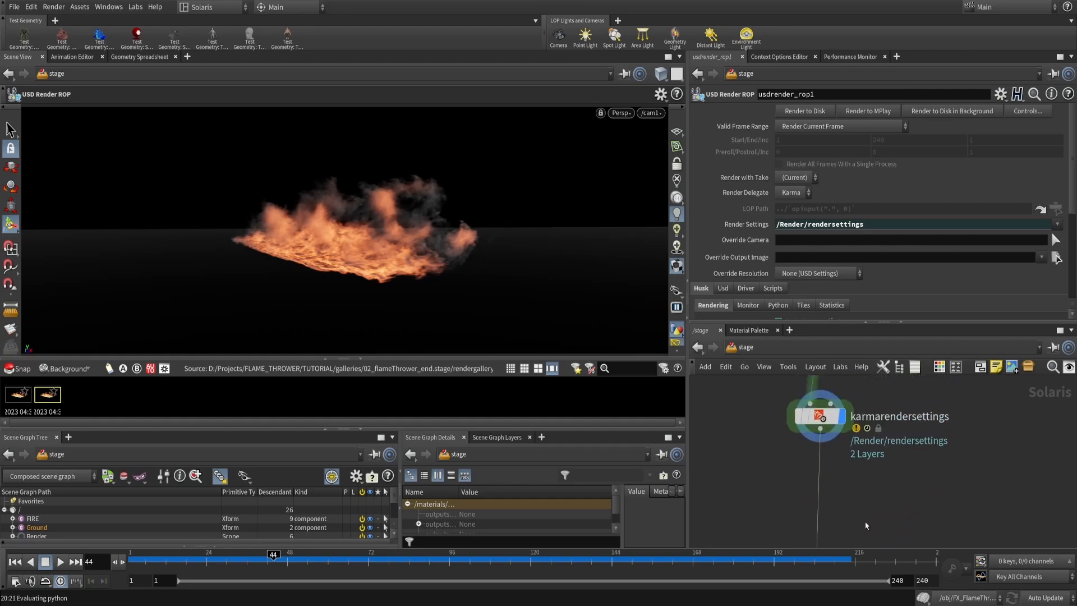
click(871, 112)
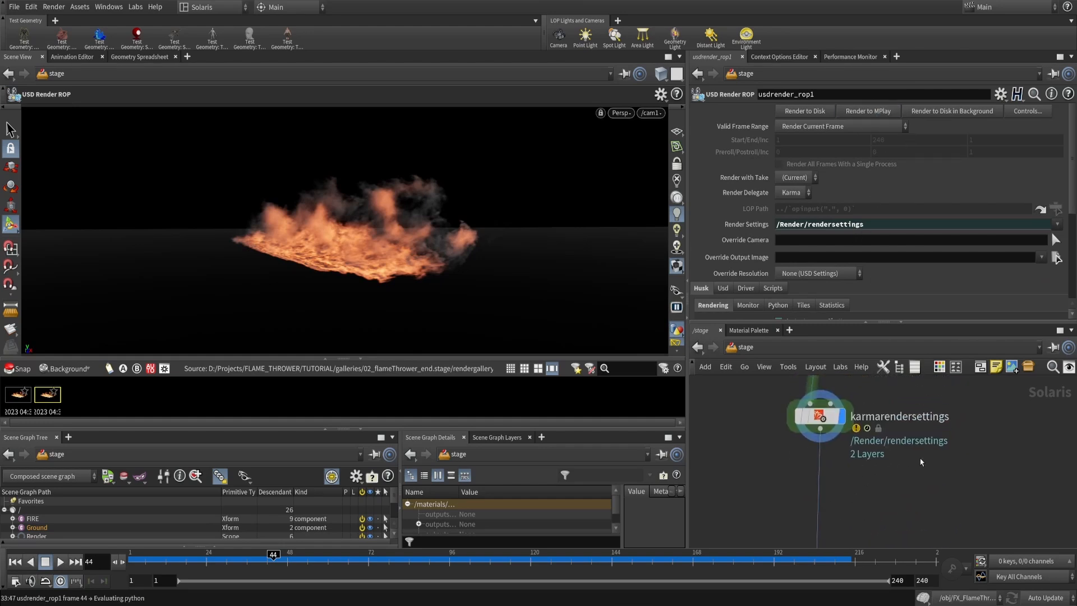
Set the camera of the Karma render settings to /cam1 from the scene graph
drag(916, 465, 772, 388)
middle_drag(932, 449, 925, 470)
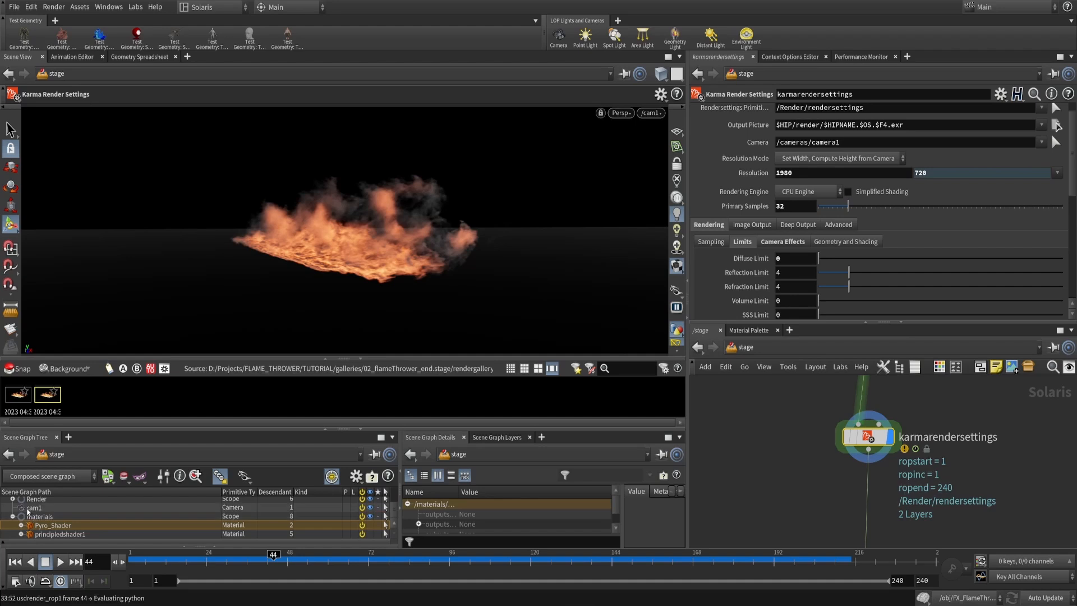
drag(821, 147, 821, 146)
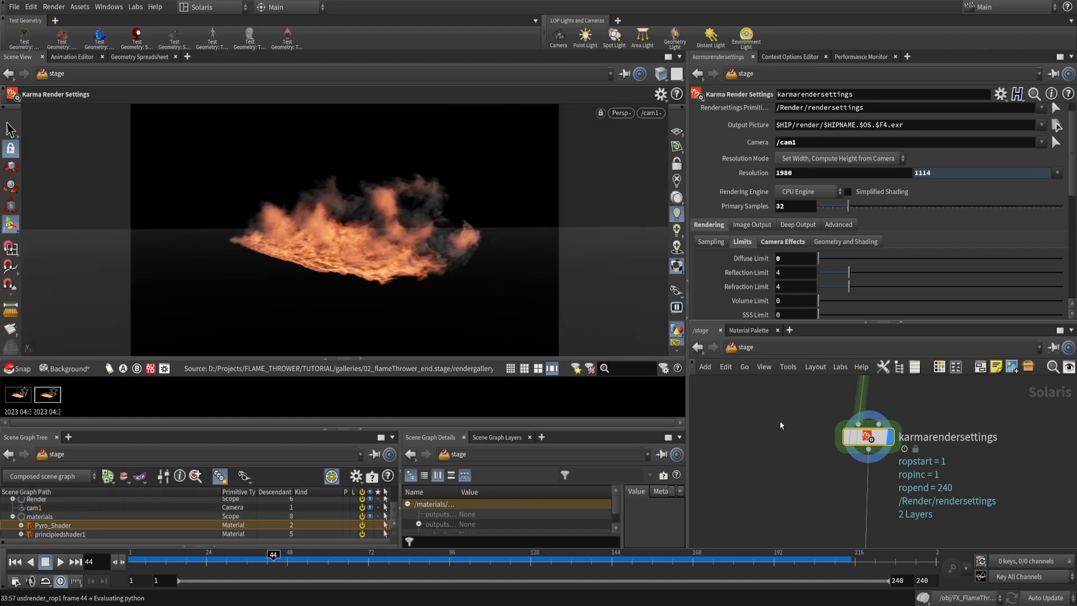
Select the USD Render ROP and render the current frame to MPlay
scroll(778, 449, down, 3)
middle_drag(777, 462, 788, 401)
drag(783, 439, 933, 517)
middle_drag(925, 469, 917, 522)
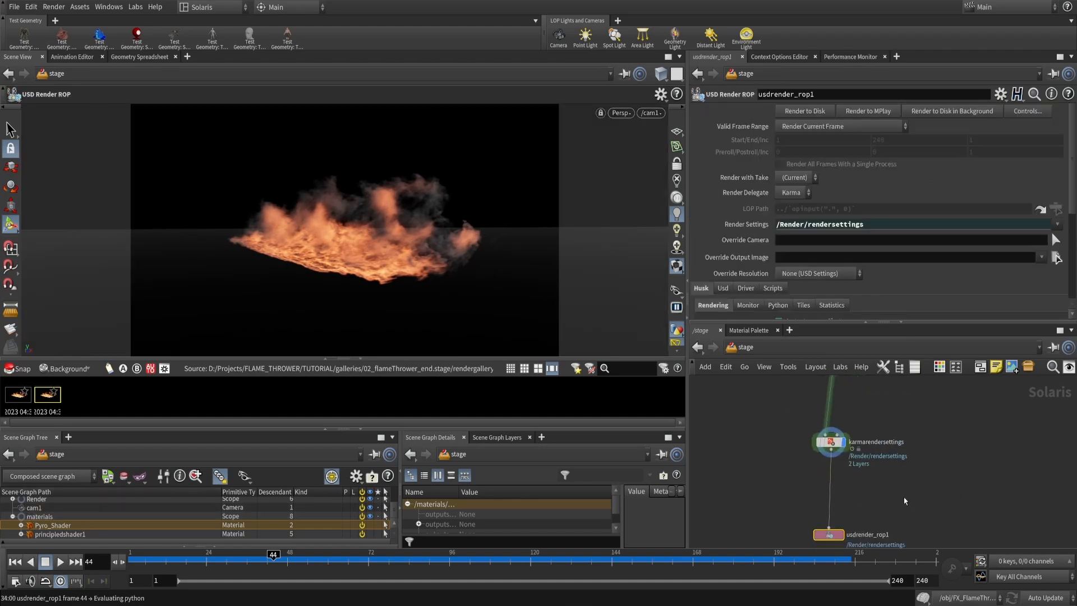
drag(904, 497, 775, 410)
middle_drag(840, 473, 837, 440)
click(826, 495)
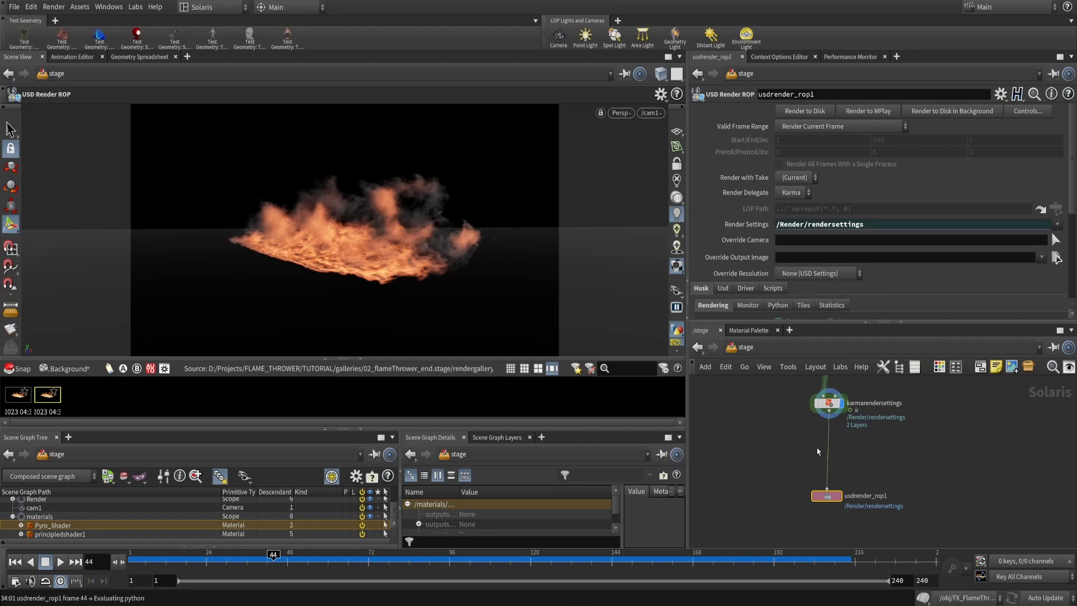
click(862, 112)
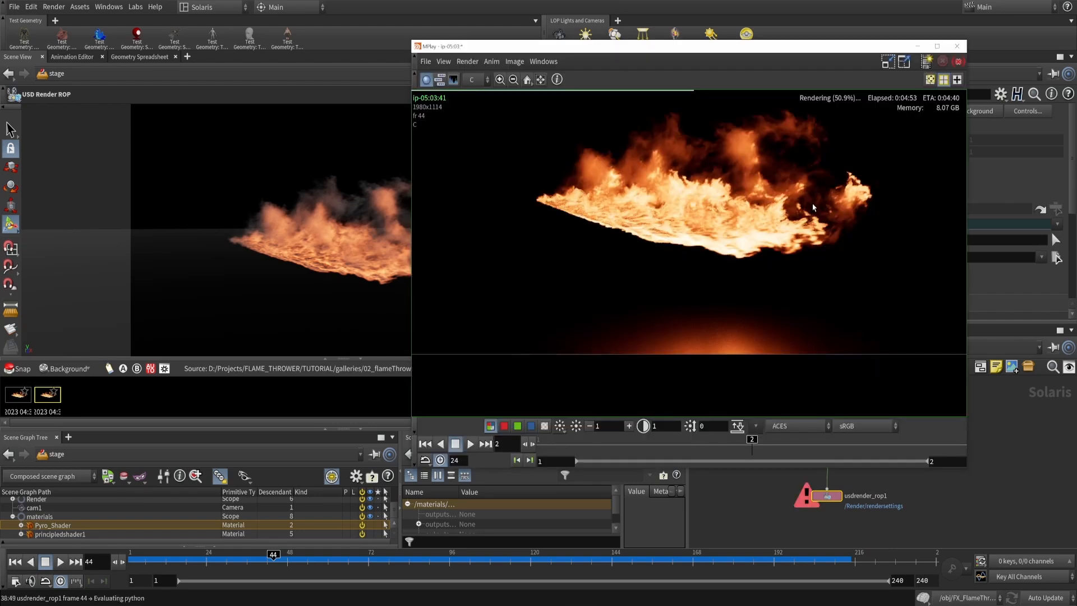
Inspect the fire and its ground reflection in the enlarged MPlay render, then close the MPlay window
middle_drag(694, 212, 685, 250)
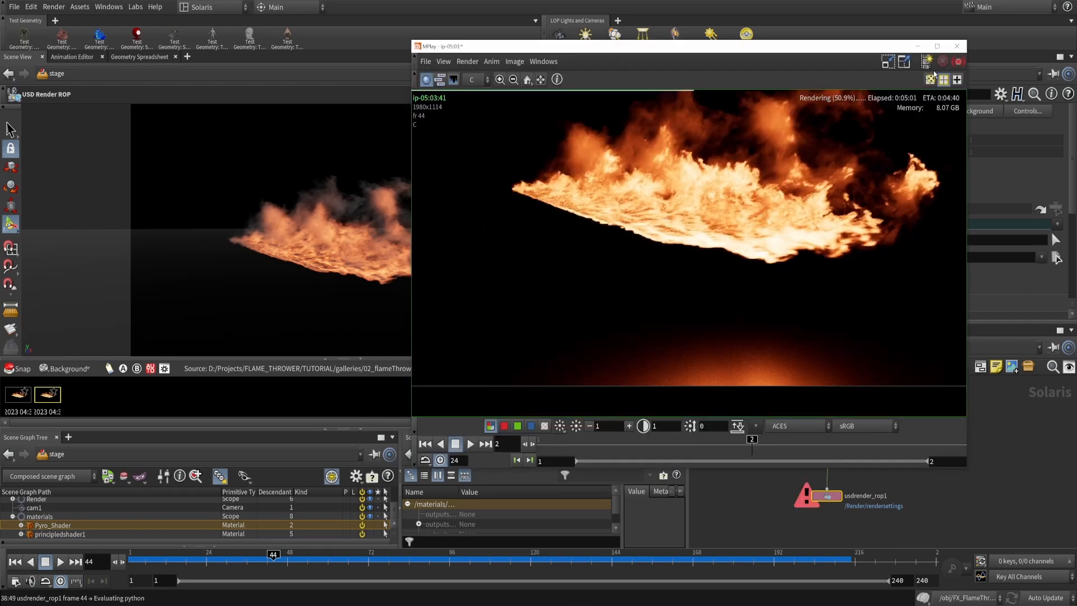
click(936, 47)
scroll(673, 261, down, 6)
middle_drag(671, 260, 775, 275)
scroll(722, 212, up, 3)
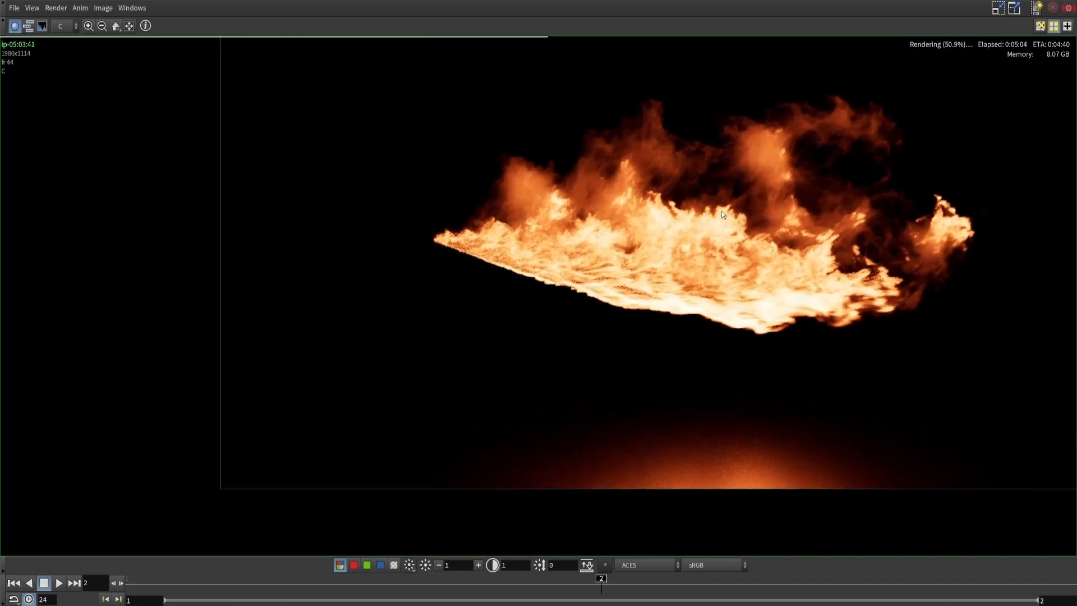
scroll(719, 214, down, 2)
middle_drag(813, 180, 757, 236)
scroll(756, 241, down, 3)
drag(802, 1, 703, 183)
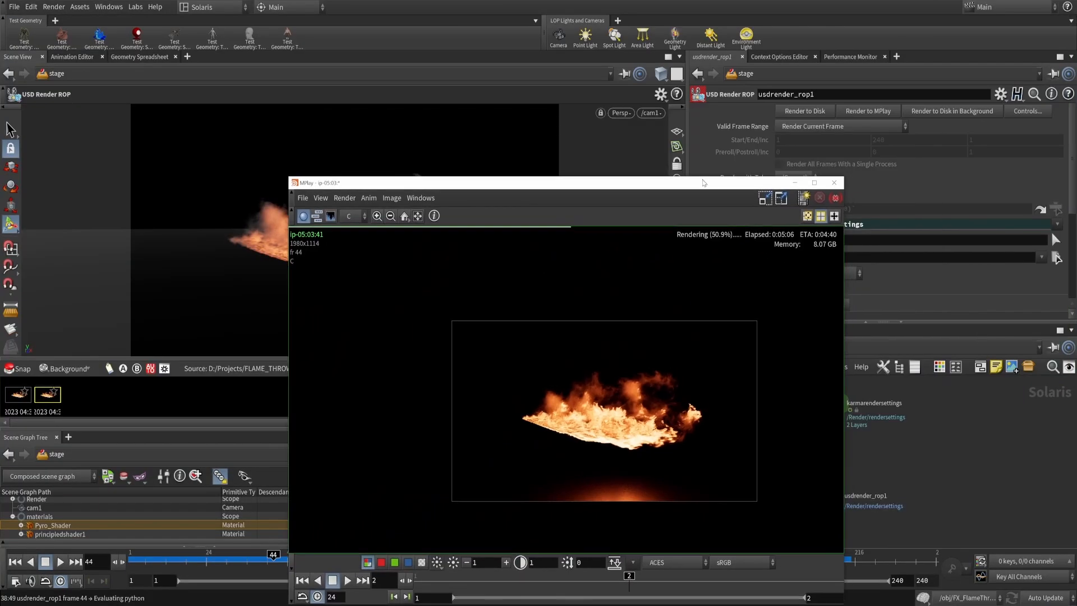
click(833, 183)
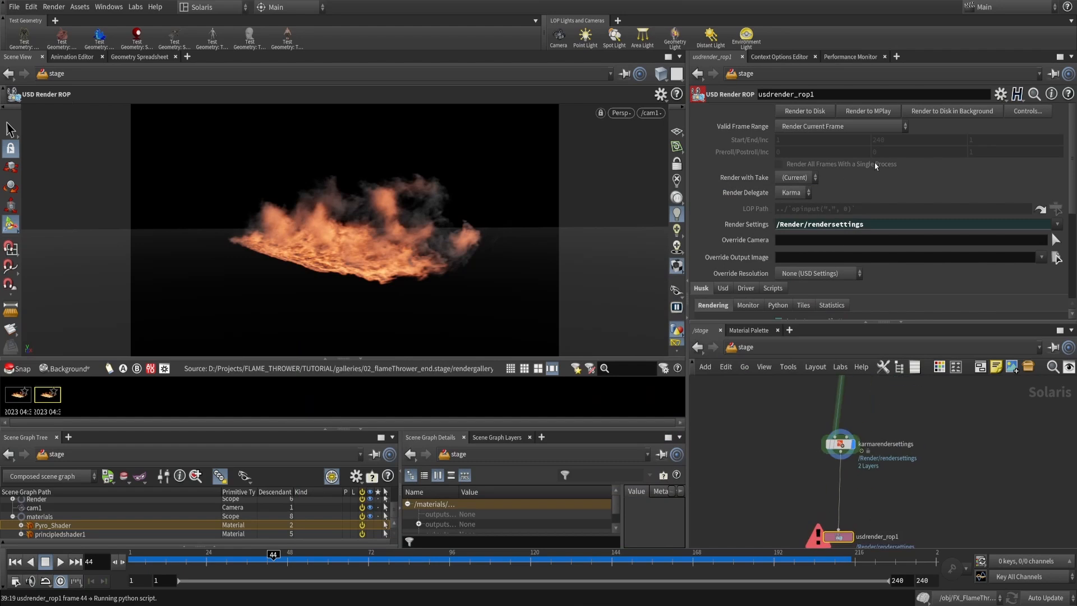
Set the USD Render ROP to render a specific frame range and clear the expressions on its 1 to 240 range
click(827, 127)
click(814, 152)
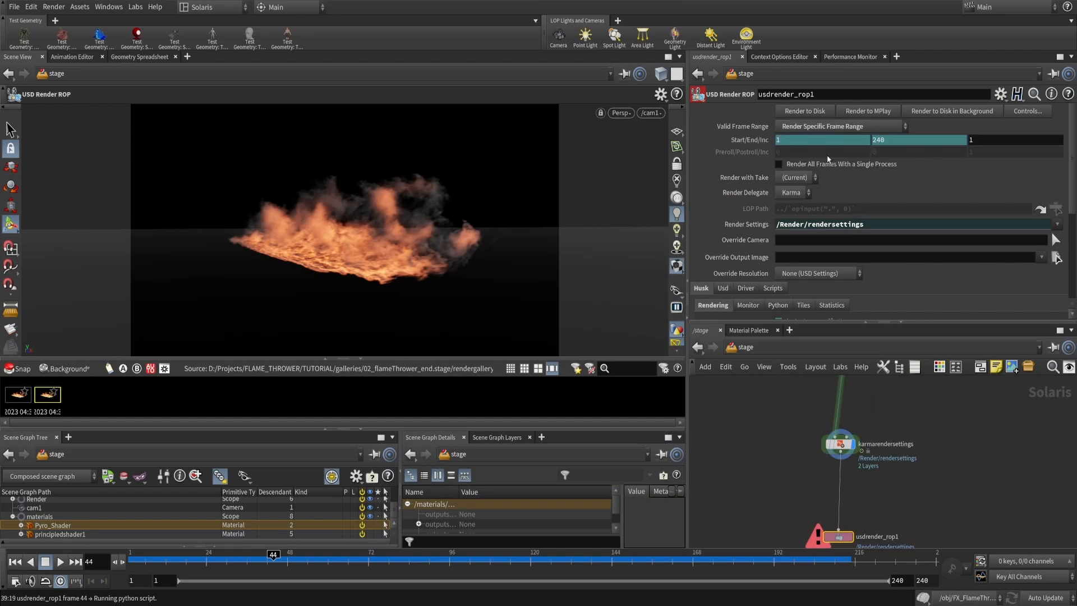
ctrl+shift+click(753, 140)
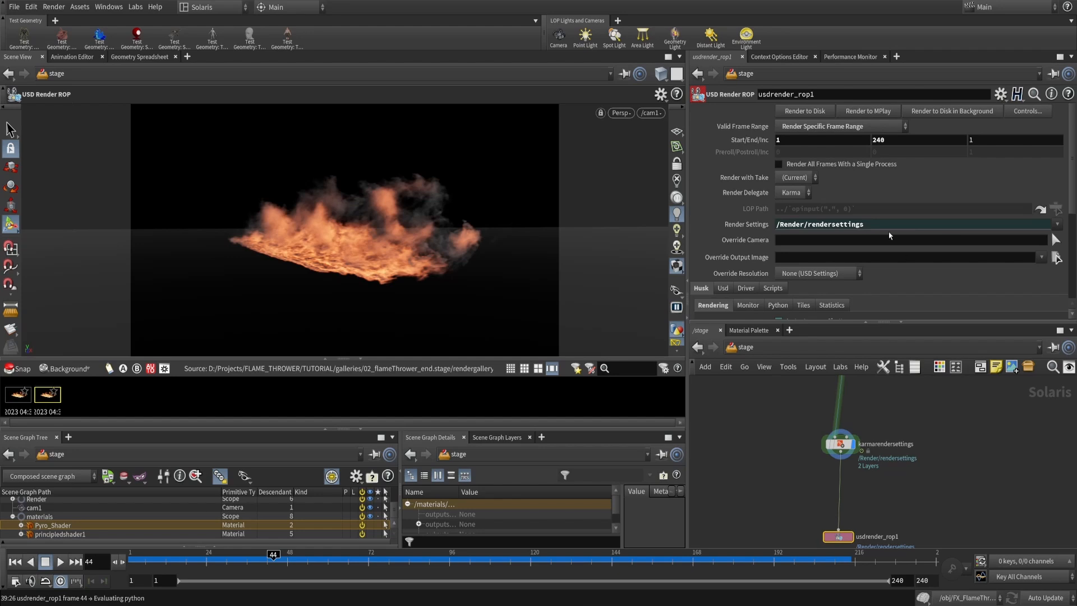
Review the USD Render ROP's remaining parameters and the output picture path in the Karma render settings
scroll(890, 230, down, 5)
scroll(907, 220, up, 5)
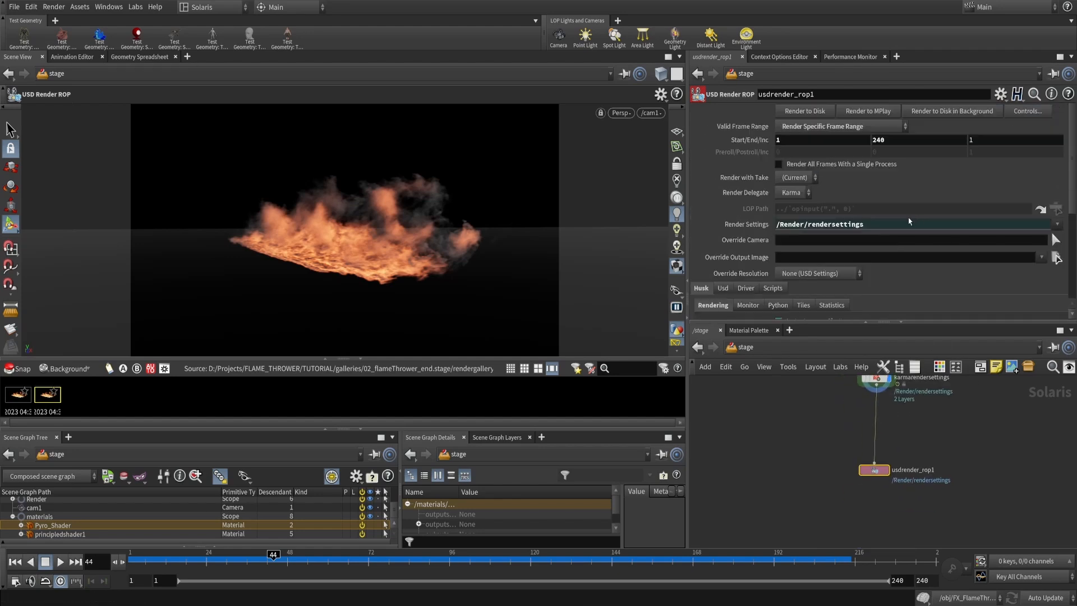
scroll(785, 233, down, 4)
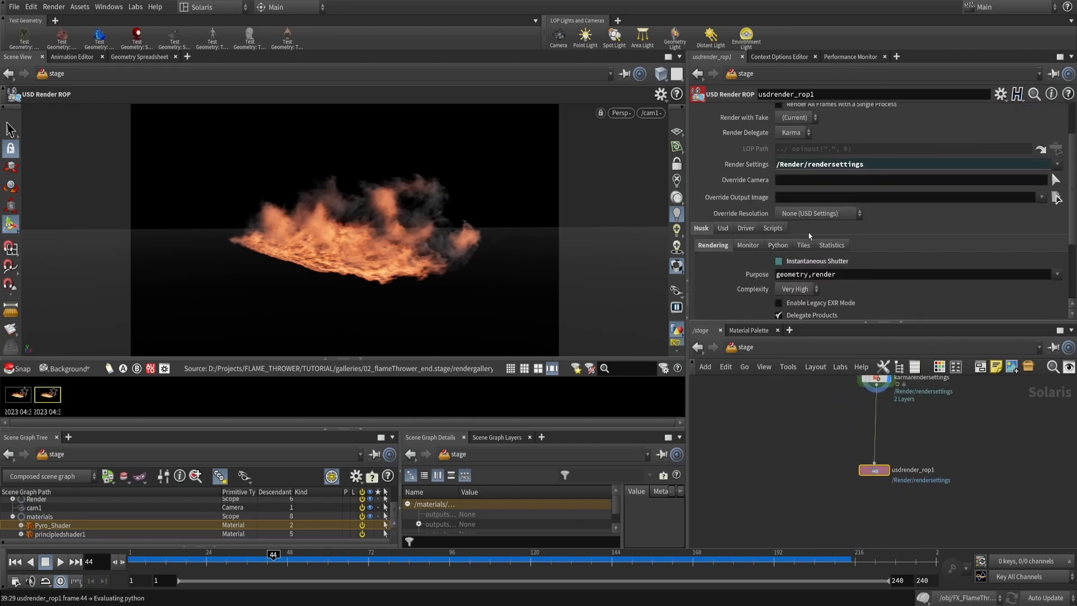
scroll(826, 231, down, 3)
middle_drag(848, 409, 832, 434)
click(861, 403)
scroll(824, 227, up, 1)
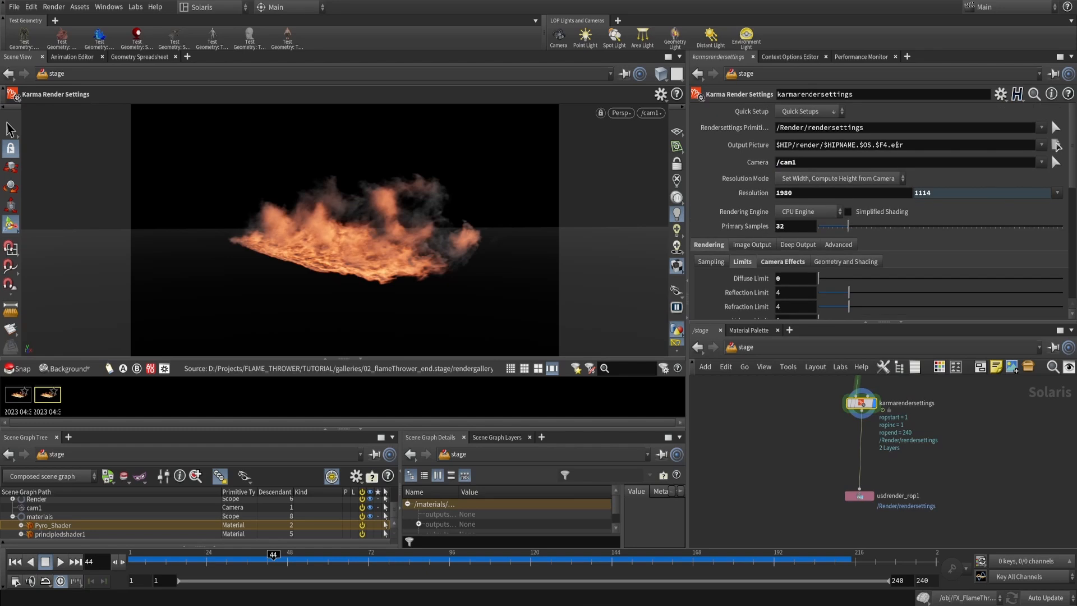
triple_click(875, 145)
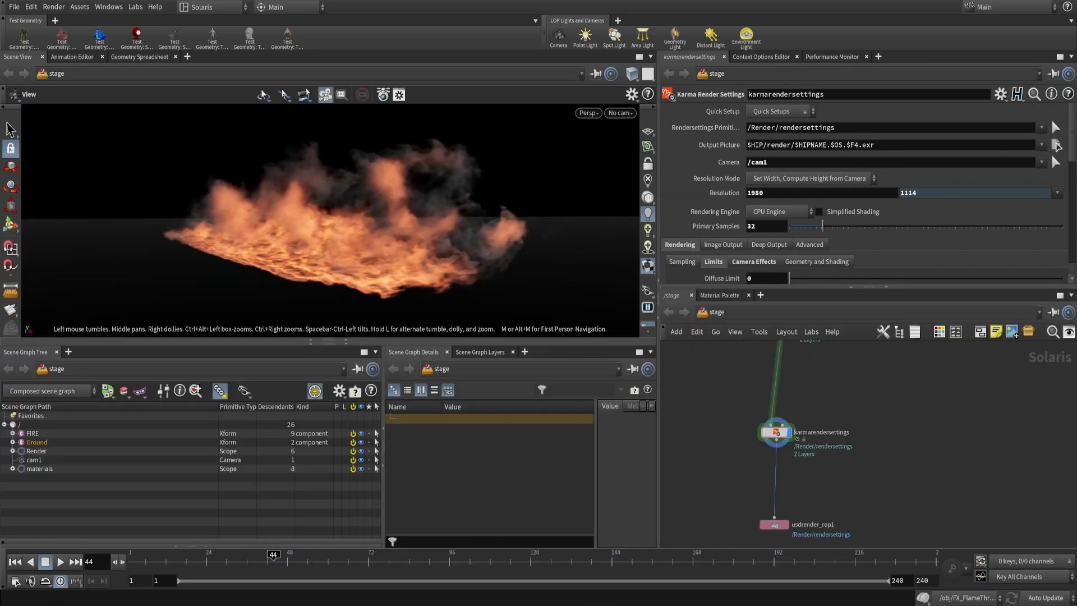
Play the finished shot FlameThrower3.mov over the scene and move the player out of the way
drag(1, 151, 595, 82)
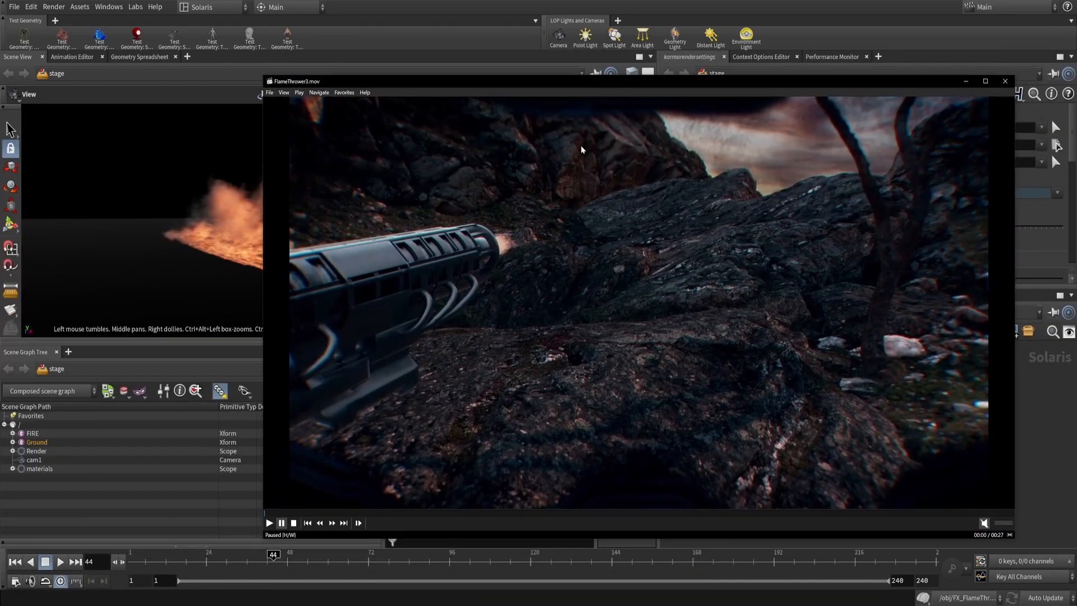
click(269, 523)
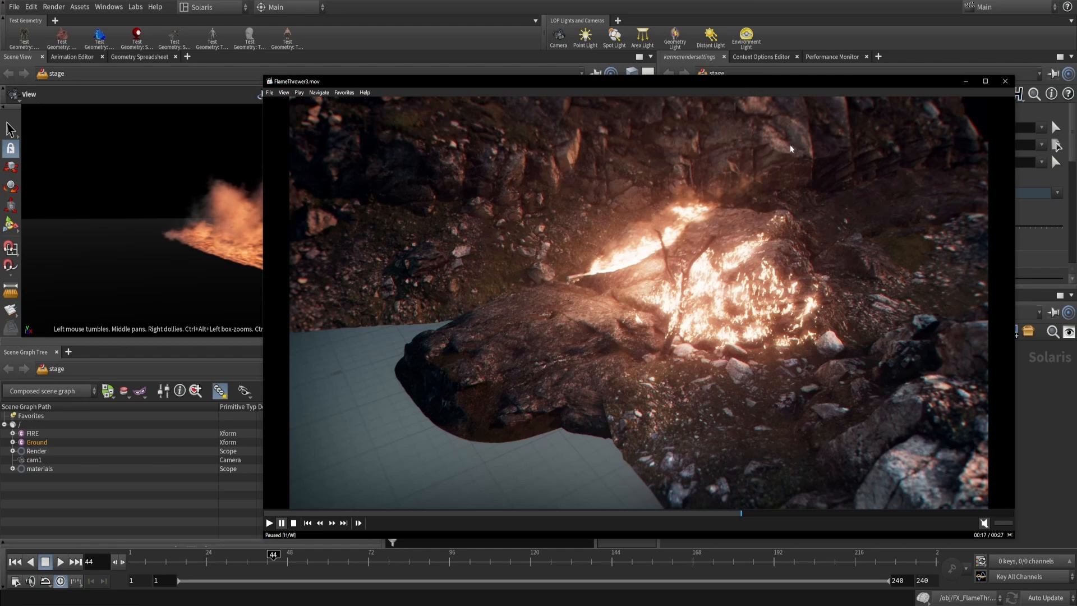
drag(789, 84, 1076, 132)
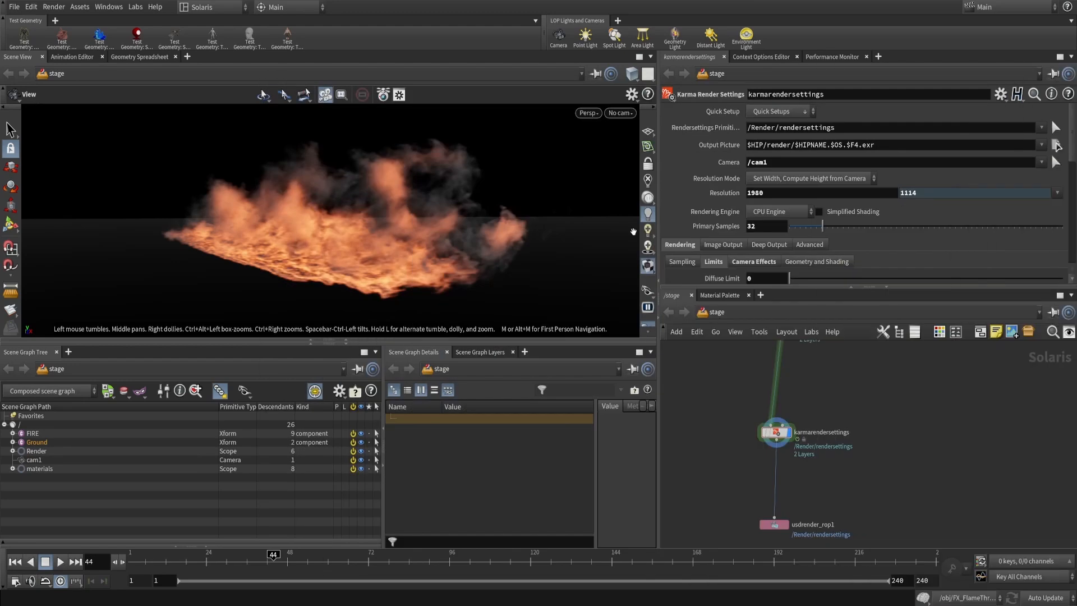
Switch to the Build desktop and select the environment object at object level
click(232, 13)
click(212, 36)
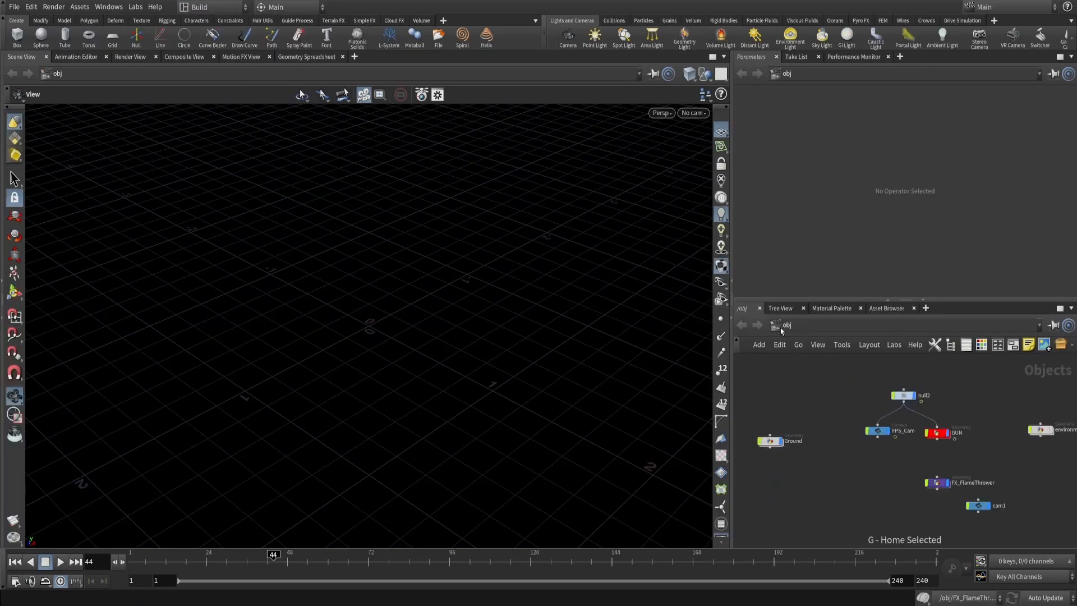
alt+middle_drag(924, 495, 873, 475)
scroll(875, 477, up, 3)
double_click(901, 439)
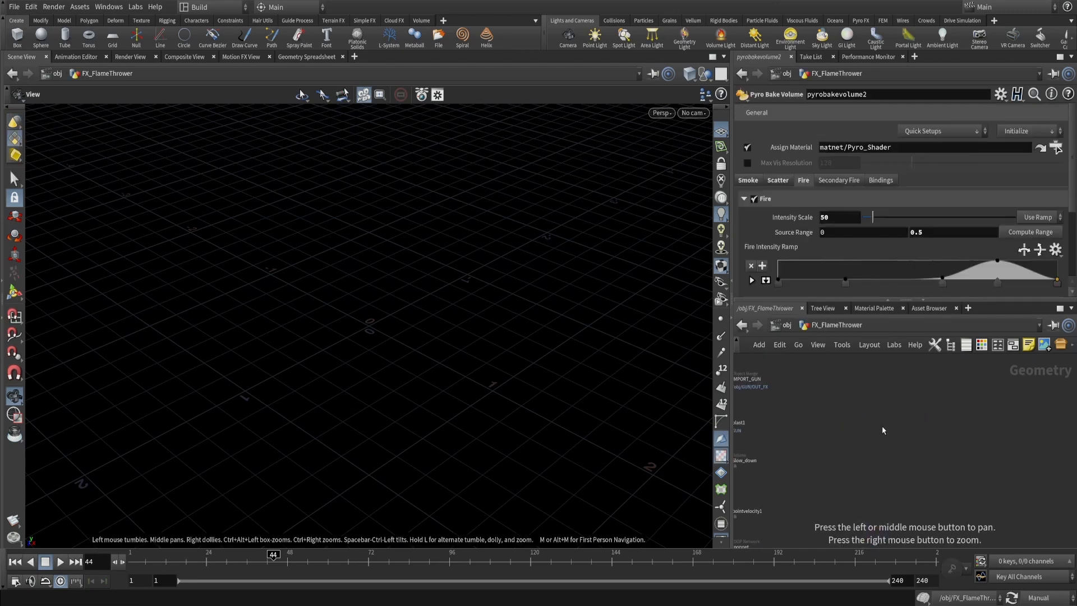
key(u)
scroll(886, 443, down, 4)
alt+middle_drag(872, 458, 831, 452)
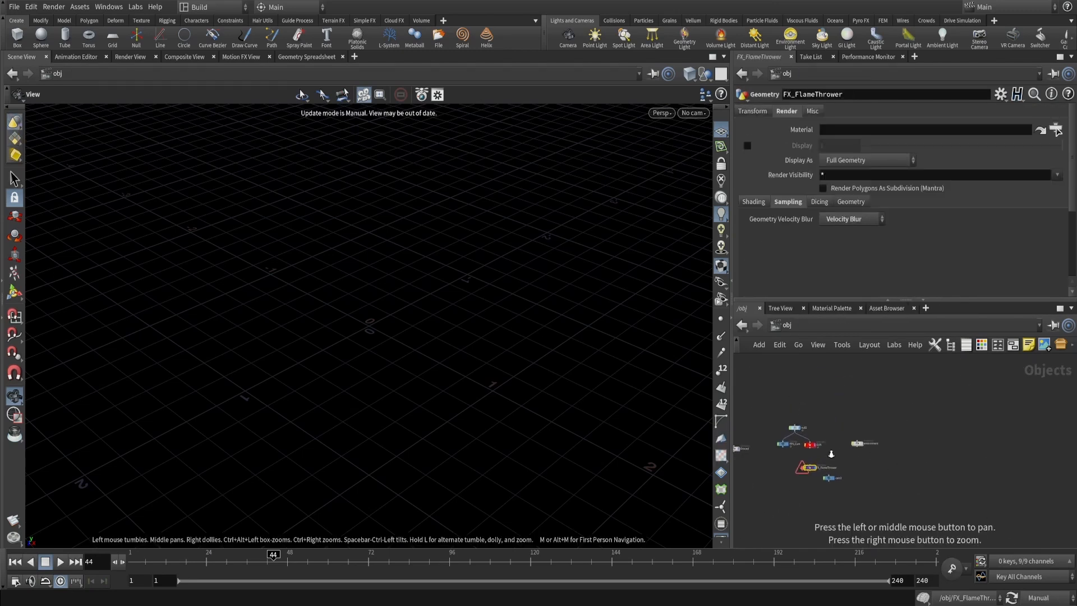
scroll(836, 453, up, 4)
click(892, 431)
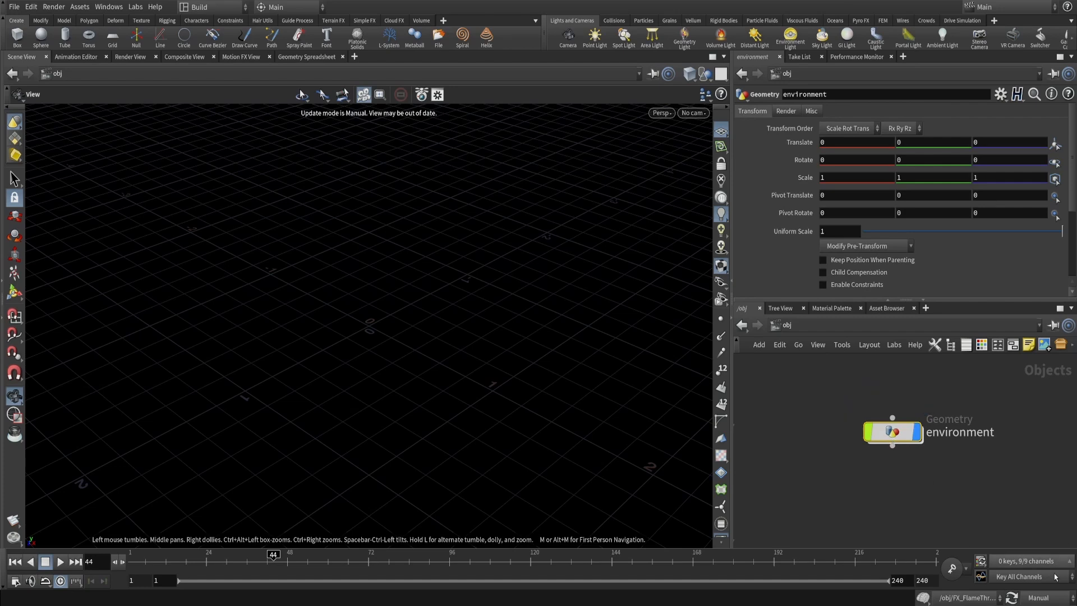
Set the update mode to Auto Update and frame the environment geometry in the viewport
click(1061, 602)
click(1045, 561)
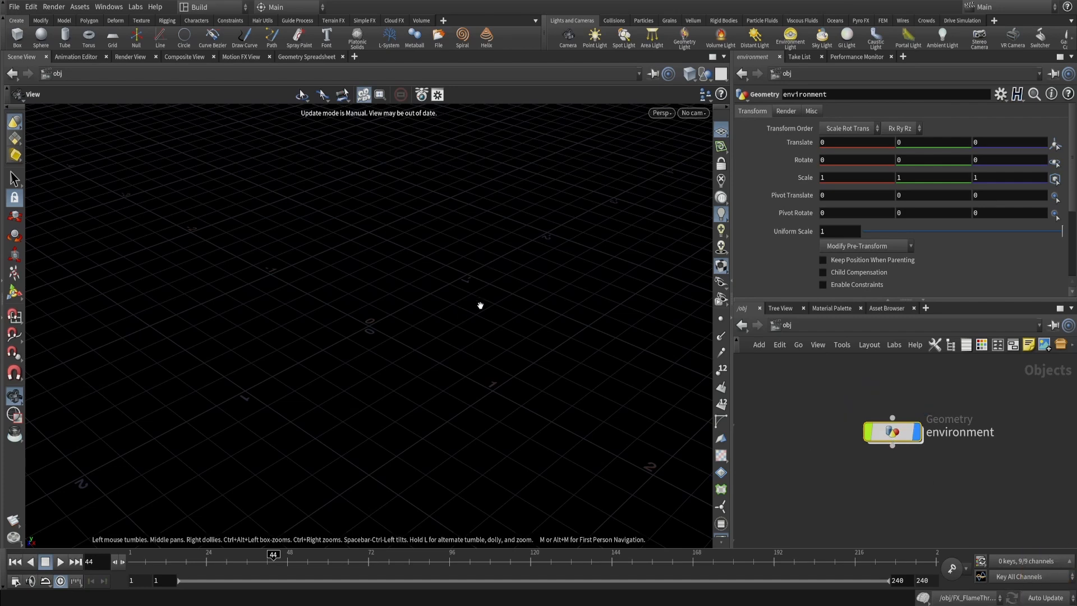
key(space+g)
drag(369, 301, 500, 300)
middle_drag(837, 469, 971, 423)
scroll(969, 453, down, 6)
scroll(936, 465, up, 6)
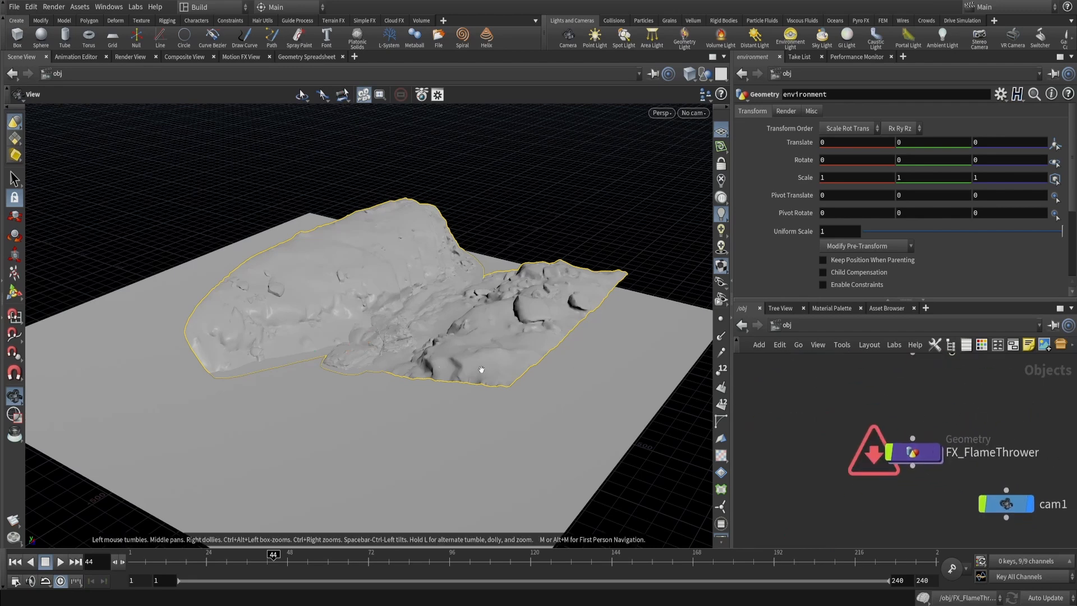
Look through FPS_Cam in the viewport and move the timeline to frame 40
click(692, 113)
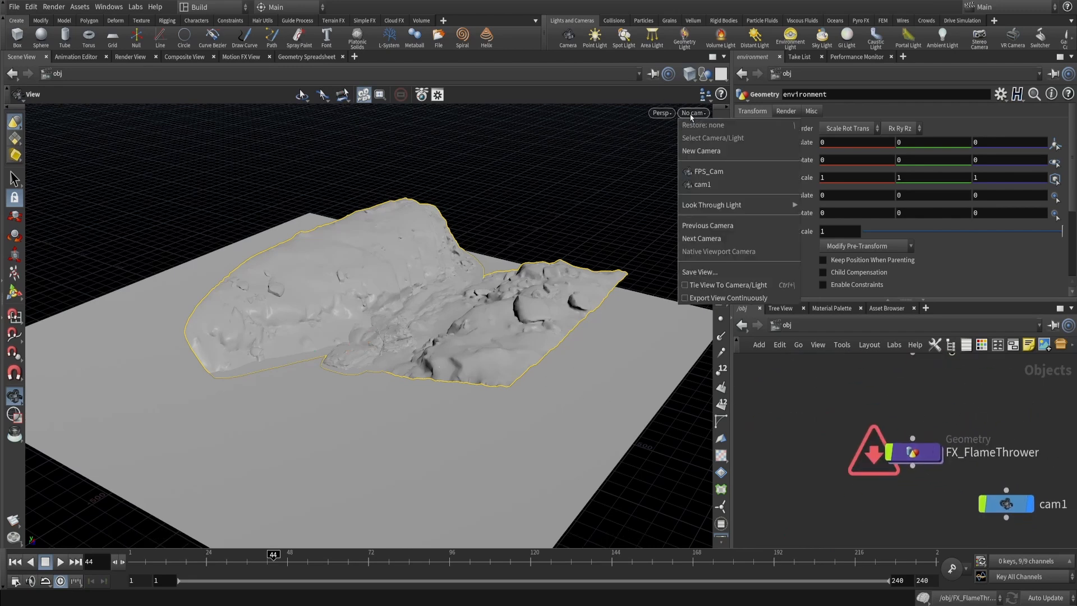
click(715, 173)
drag(294, 554, 261, 543)
Examine the node network inside the environment object and return to object level
scroll(939, 428, down, 4)
middle_drag(1016, 410, 890, 443)
scroll(919, 412, up, 4)
double_click(921, 394)
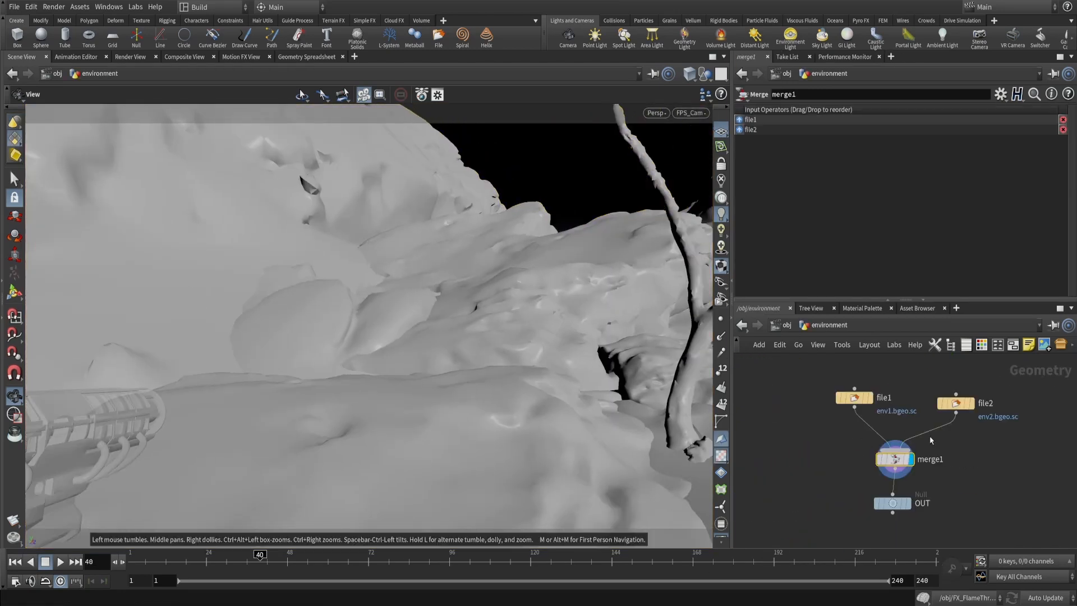
key(u)
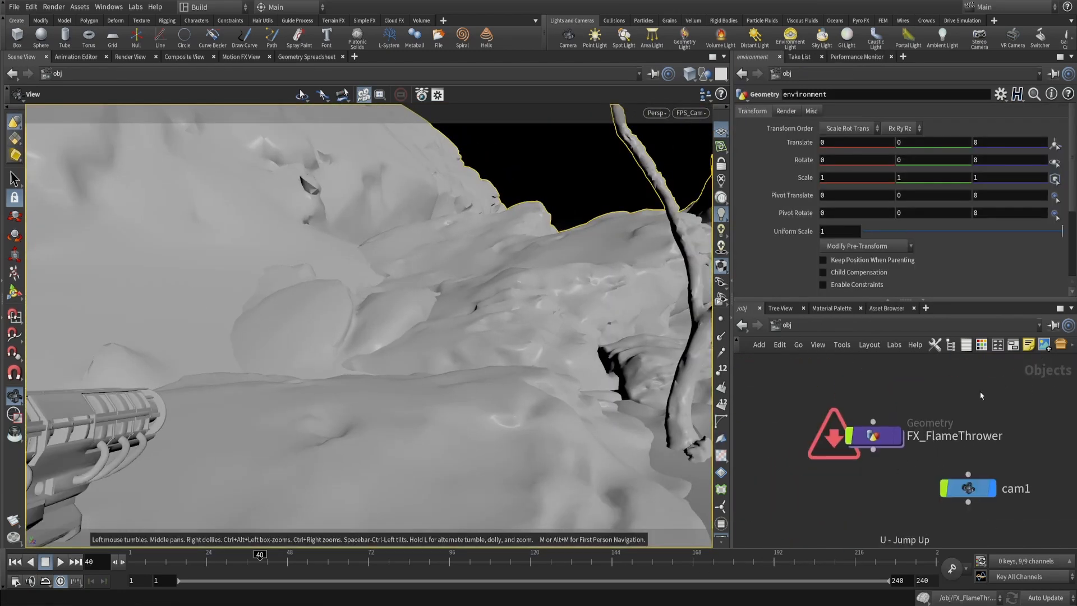
Enter the FX_FlameThrower network and display its IMPORT_GUN node
click(877, 436)
key(i)
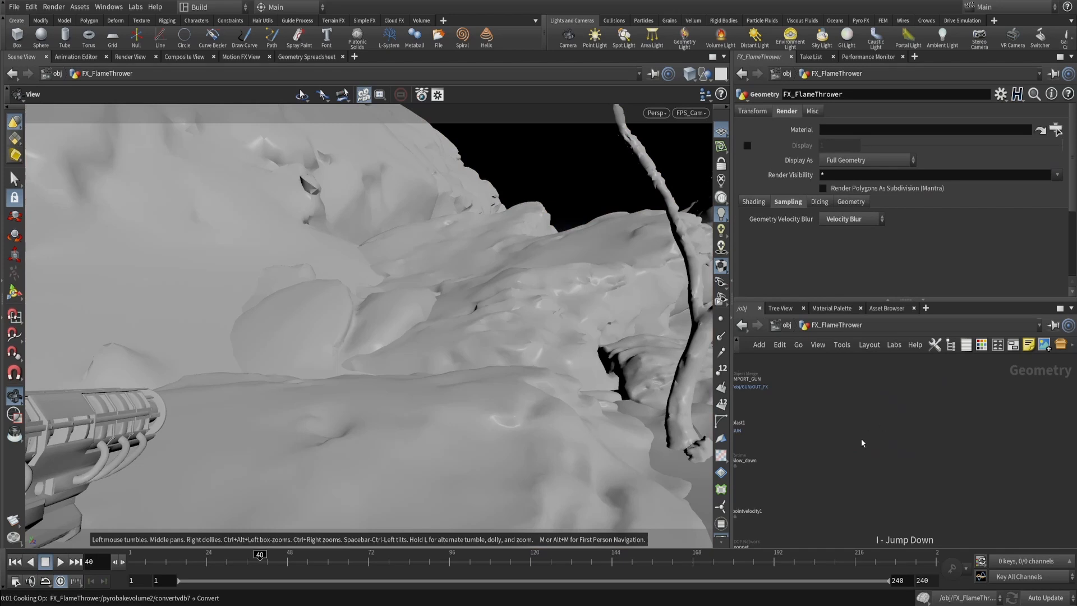
key(Escape)
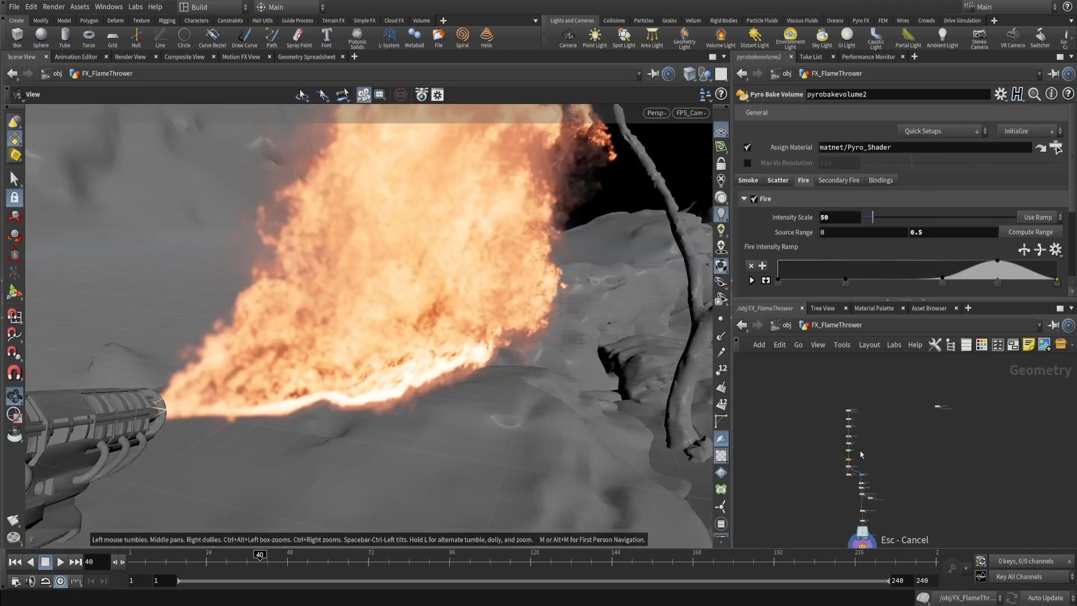
scroll(856, 412, up, 10)
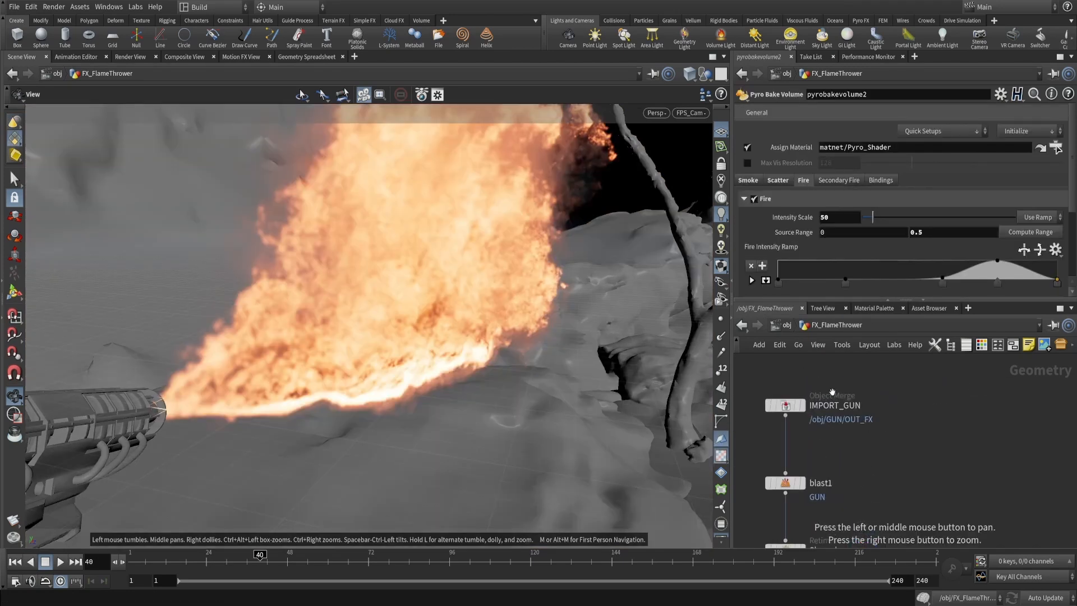
click(801, 405)
click(785, 404)
Add an Object Merge node beside IMPORT_GUN in the FX_FlameThrower network
middle_drag(935, 434, 883, 438)
key(Tab)
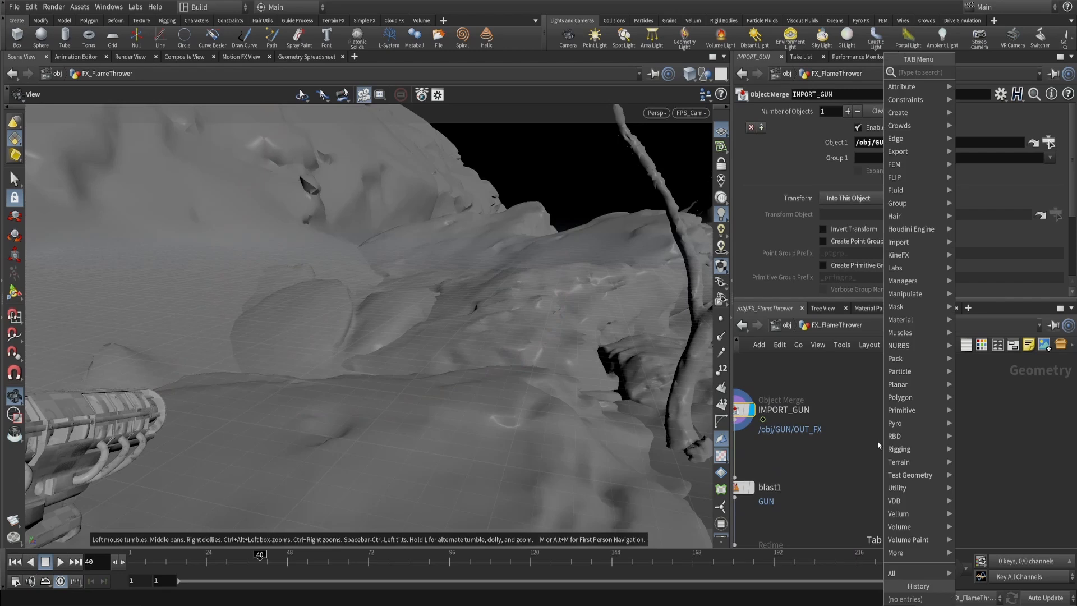
text(object m)
key(Return)
click(877, 440)
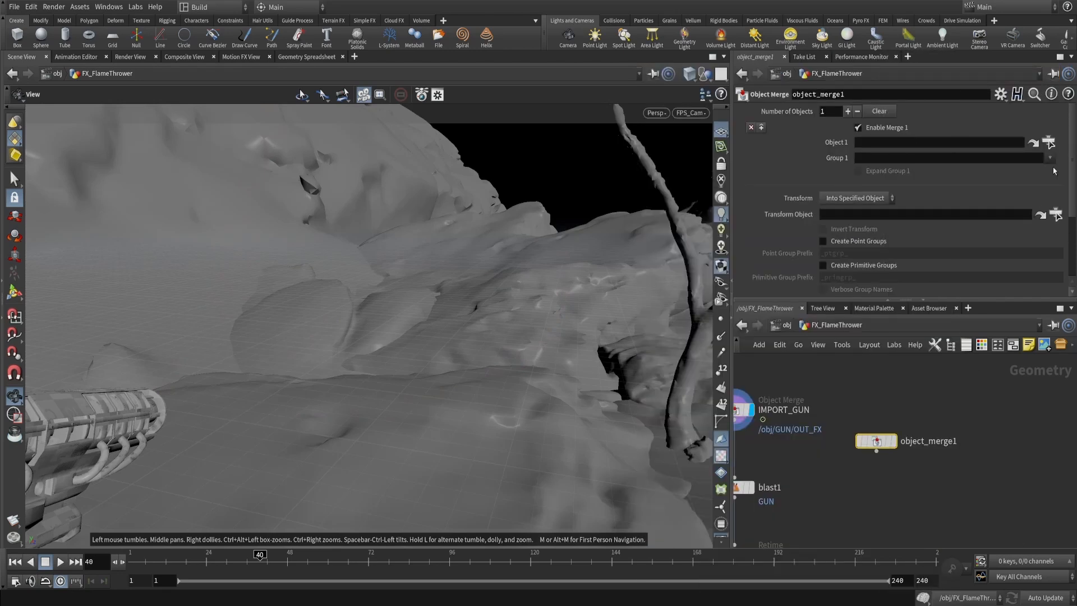
Point the new Object Merge node at the environment object's OUT node and set its Transform to Into This Object
click(1048, 143)
click(955, 88)
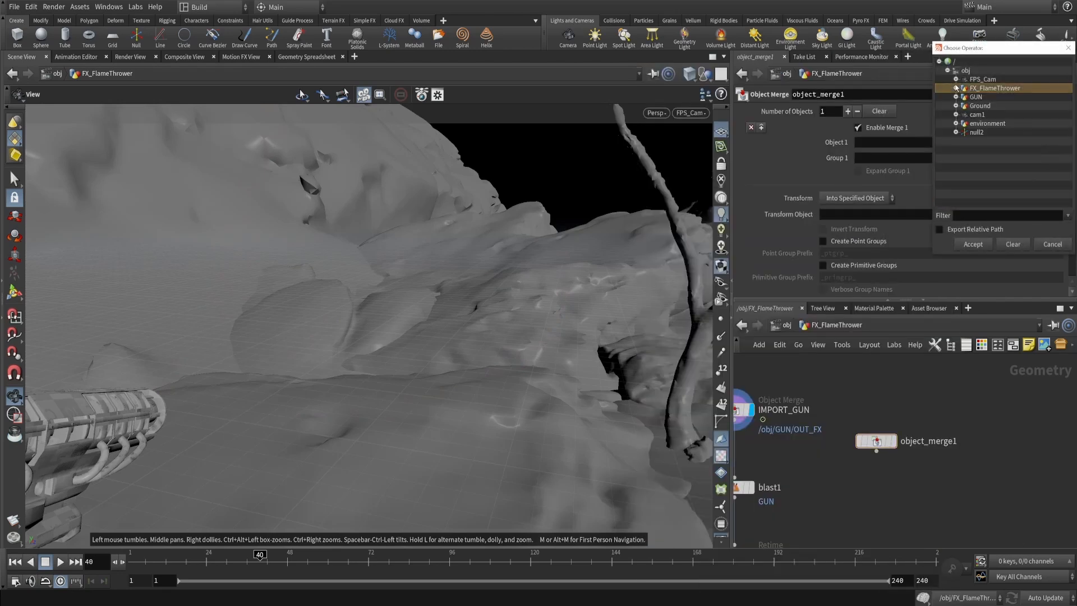
click(956, 124)
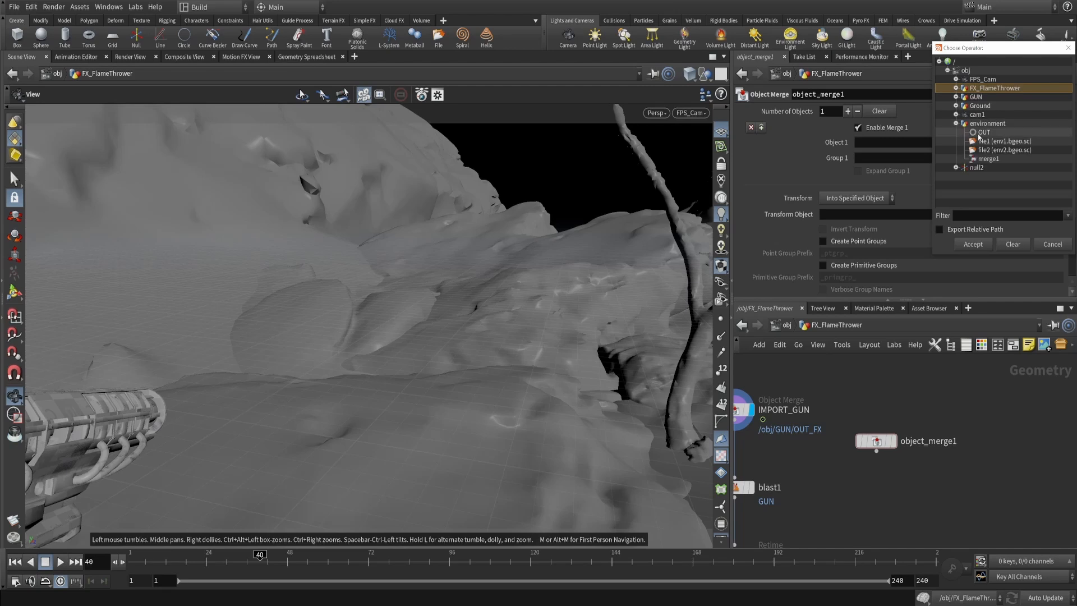
click(983, 132)
click(972, 245)
click(855, 198)
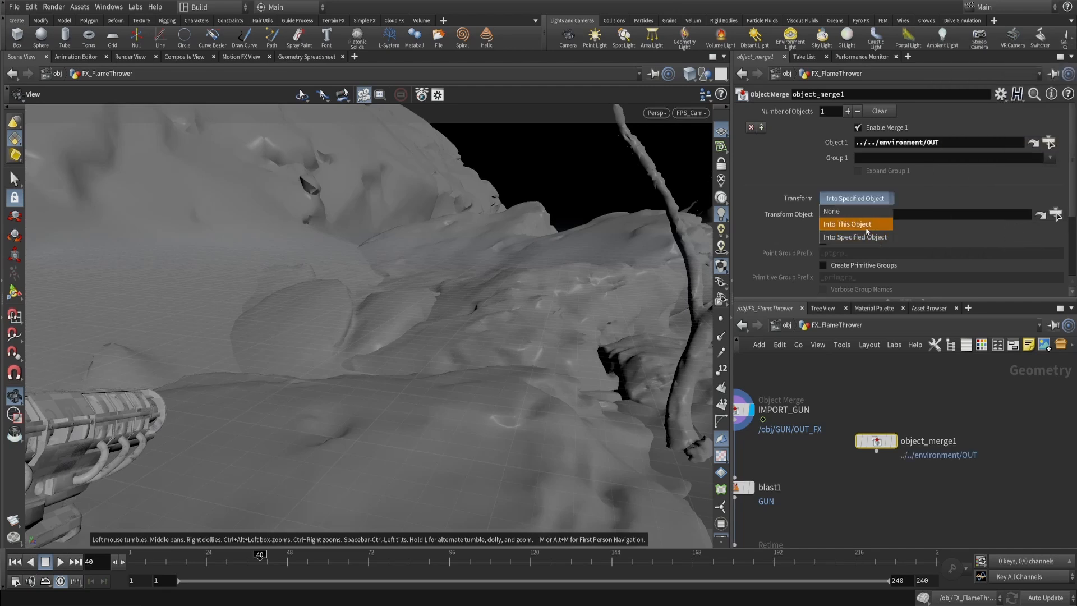
click(850, 212)
Display the environment Object Merge node, place it beside IMPORT_GUN, and hide the other objects in the viewport
click(891, 441)
drag(872, 443, 903, 425)
click(704, 74)
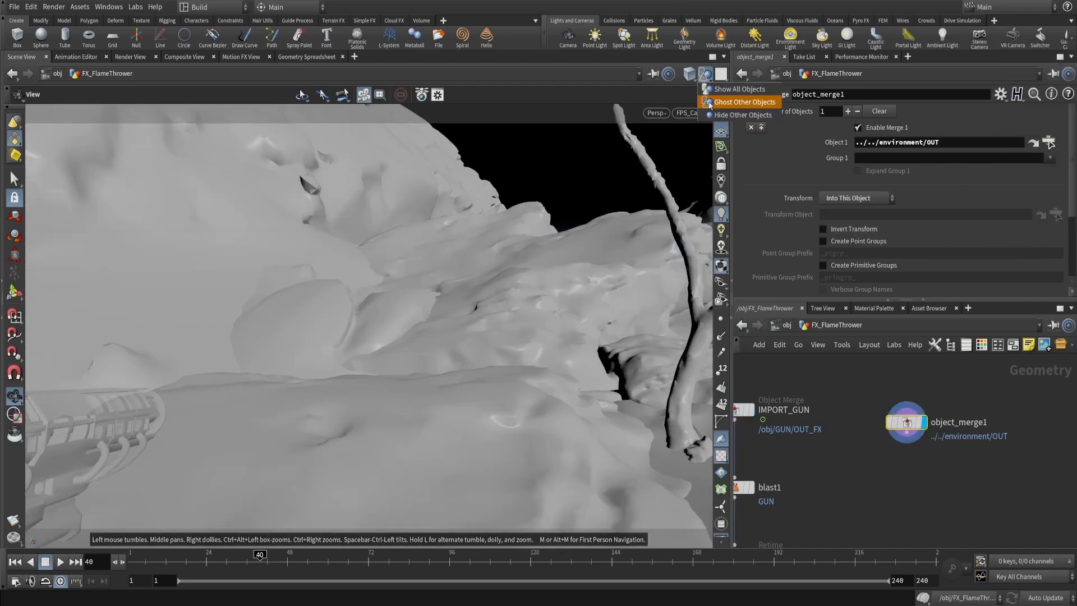
click(738, 115)
middle_drag(921, 481, 926, 438)
scroll(586, 257, down, 5)
drag(586, 257, 538, 280)
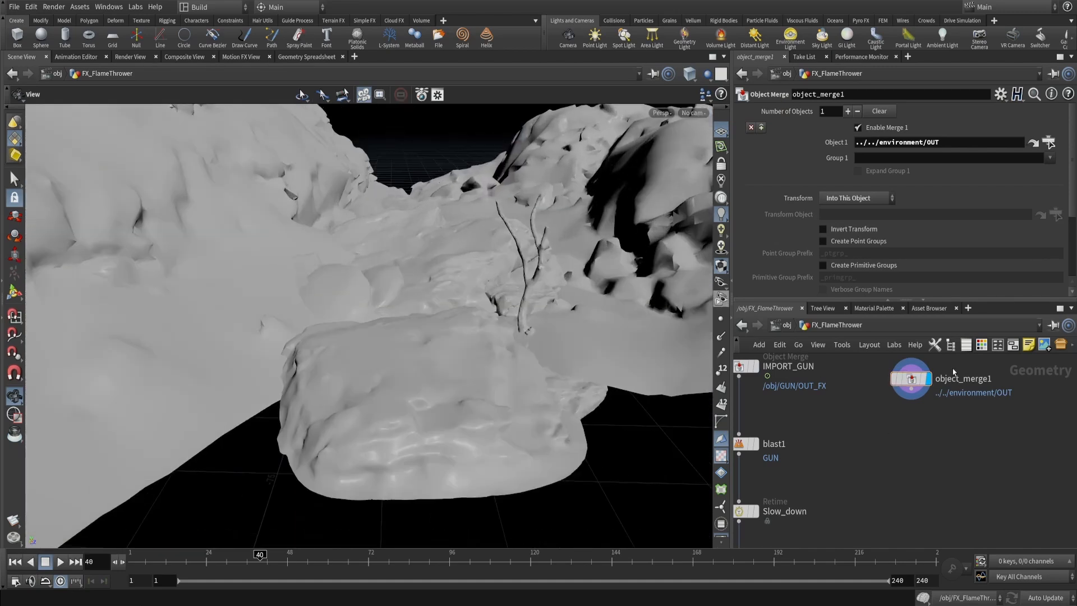
Connect a Null node below the environment Object Merge and name it ENV_Collision
key(Tab)
text(null)
key(Return)
click(904, 454)
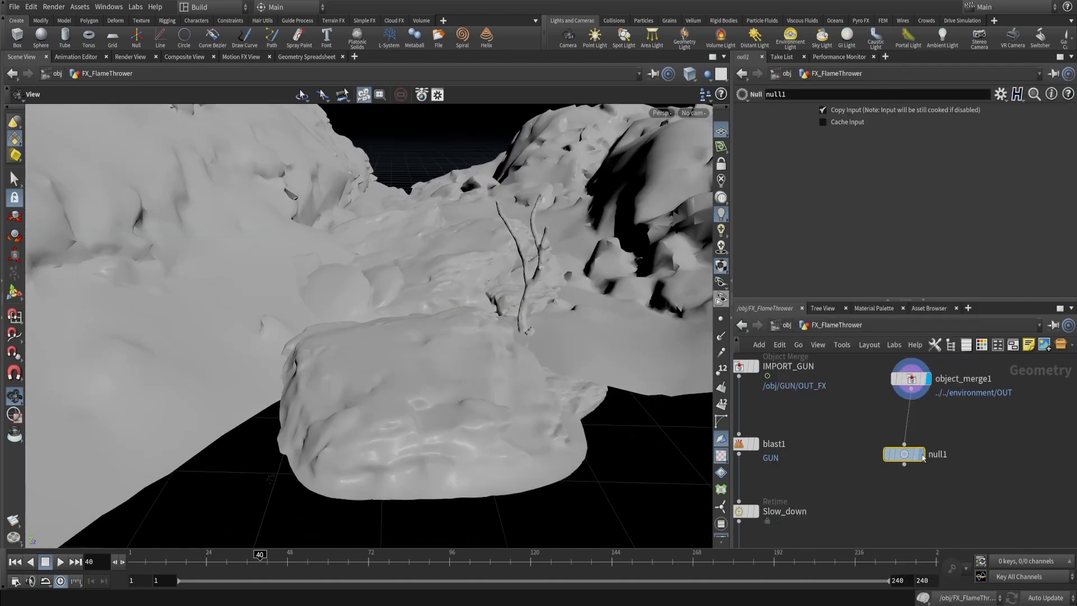
click(940, 456)
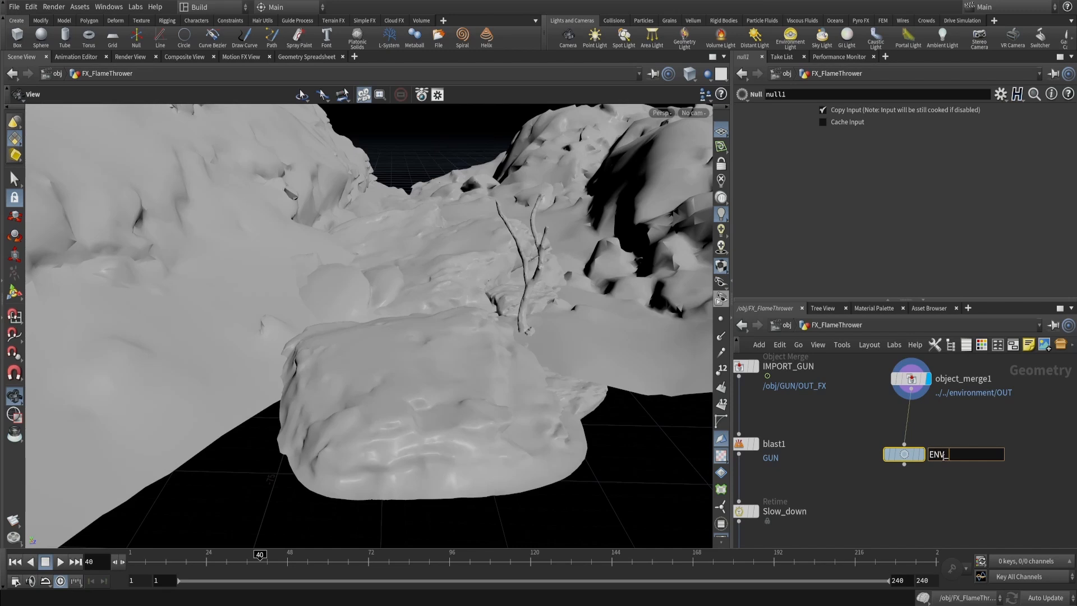
key(Return)
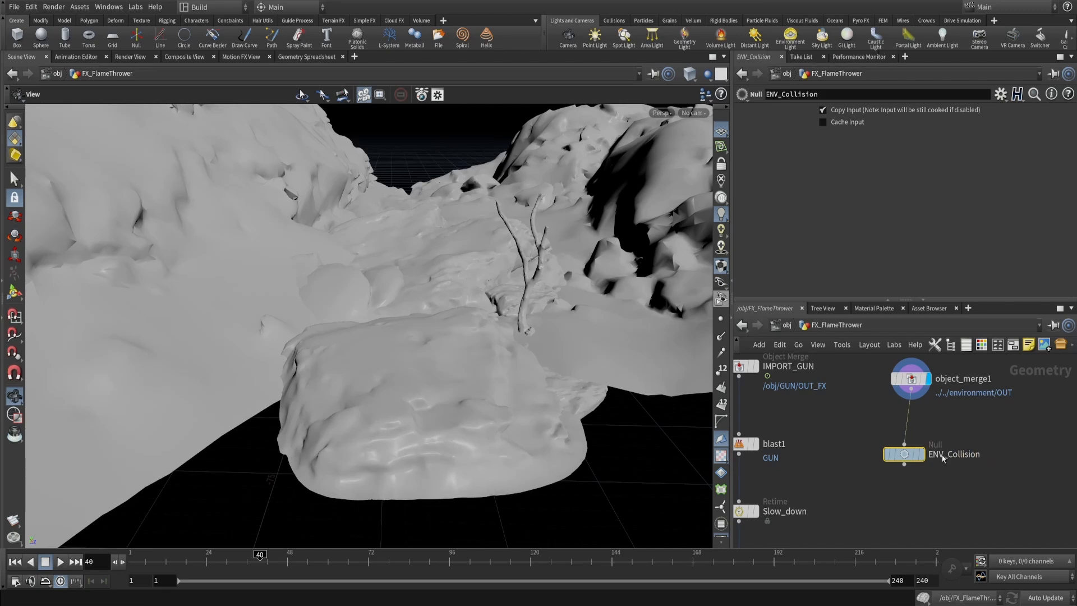
Enter the popnet DOP network inside FX_FlameThrower
scroll(937, 466, down, 4)
middle_drag(891, 521, 909, 428)
scroll(909, 428, up, 5)
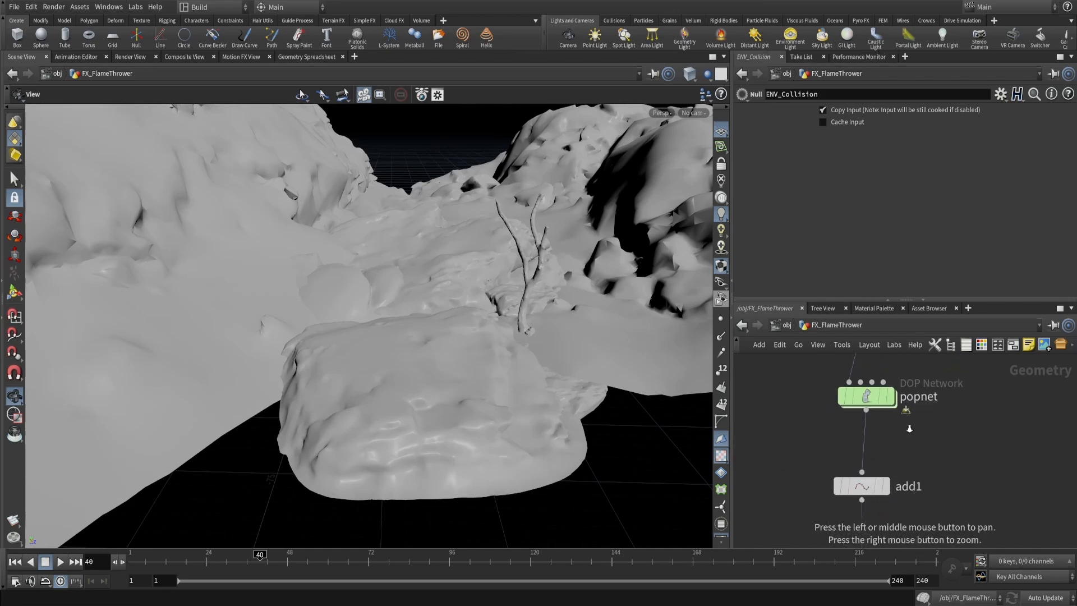
double_click(870, 398)
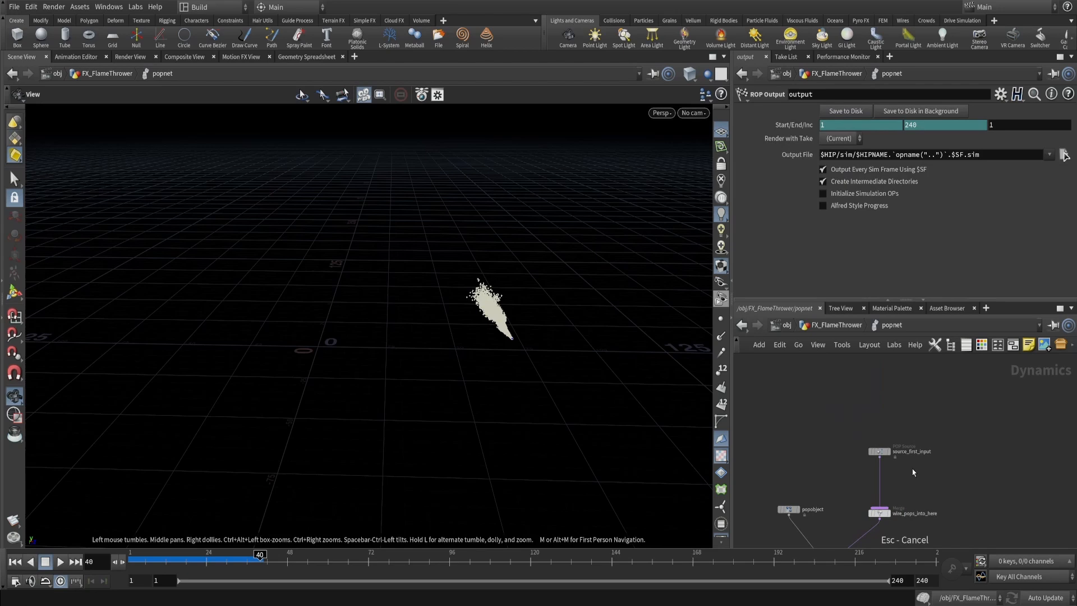
Add a POP Collision Detect node and insert it on the wire between source_first_input and wire_pops_into_here
drag(880, 451, 884, 400)
alt+right_drag(879, 452, 897, 439)
key(Tab)
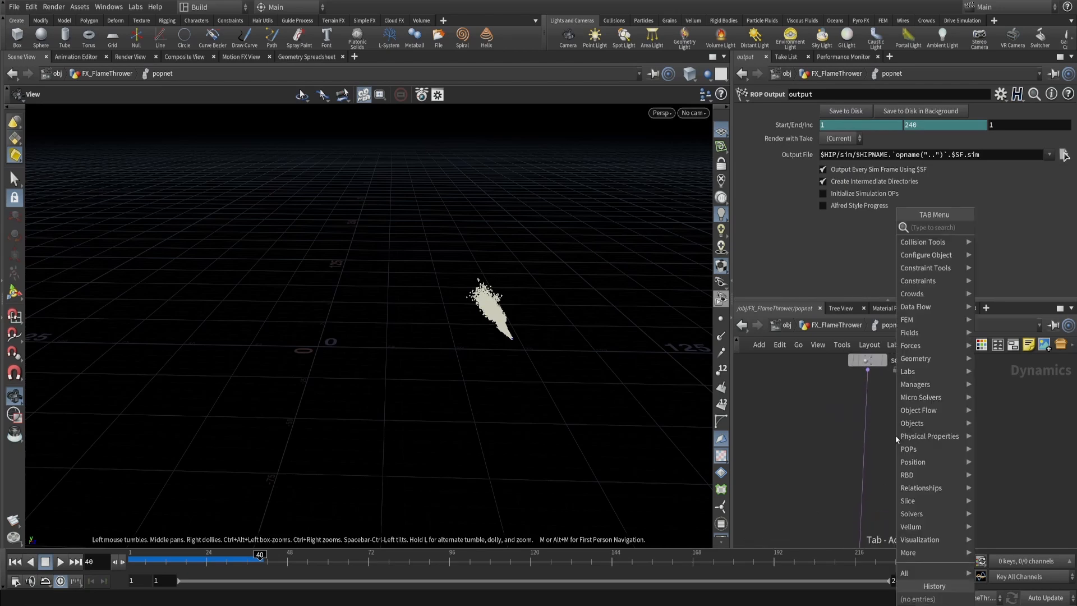
text(colli)
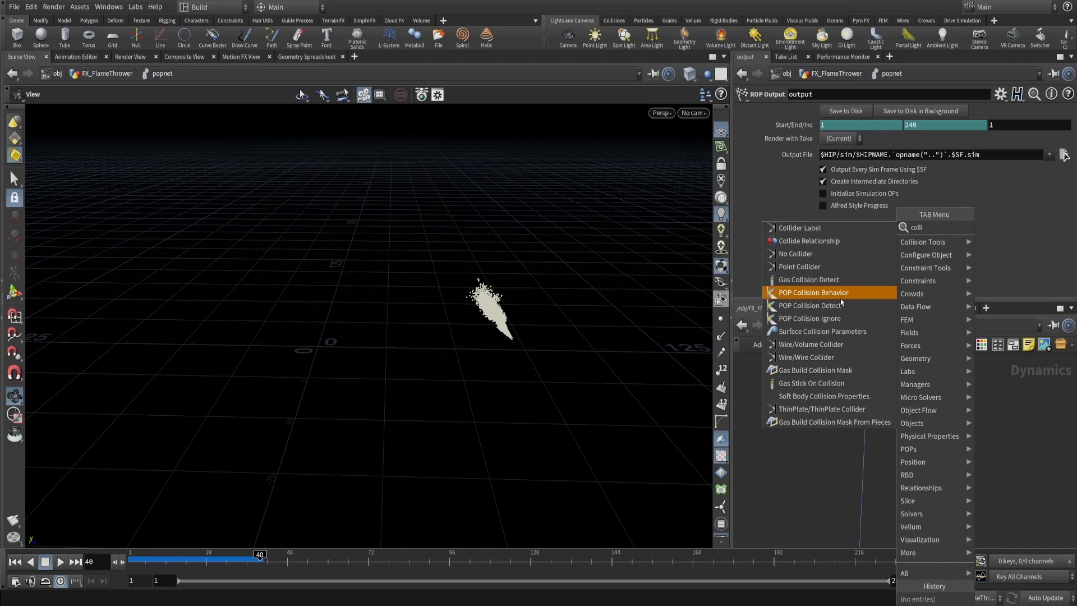
click(813, 305)
click(924, 437)
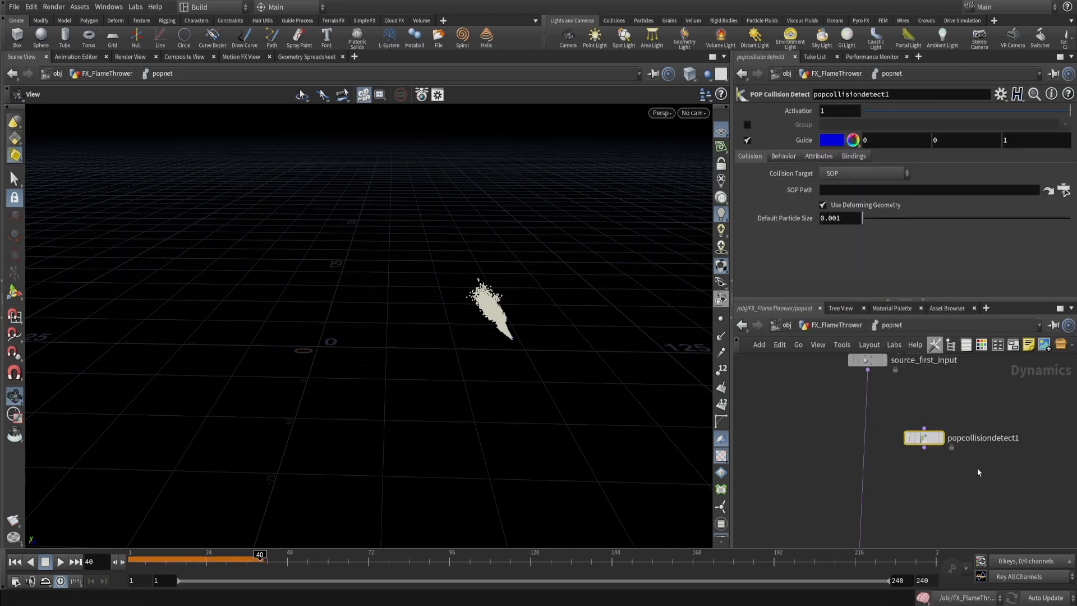
drag(923, 437, 867, 471)
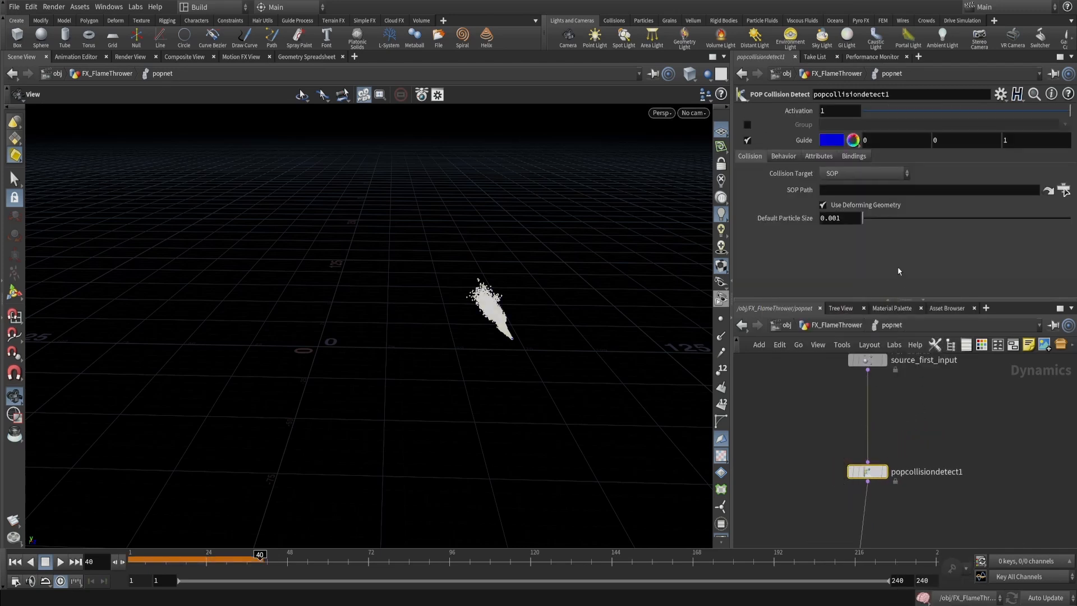
Set the POP Collision Detect node's SOP Path to ../../ENV_Collision/
click(882, 191)
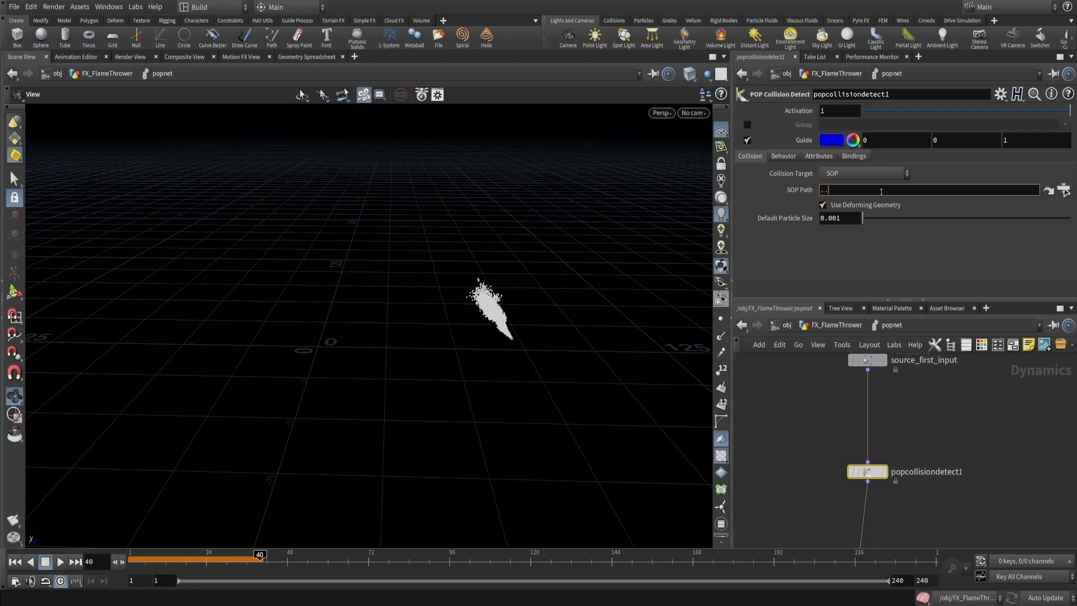
text(./ENV_Collision/)
key(Return)
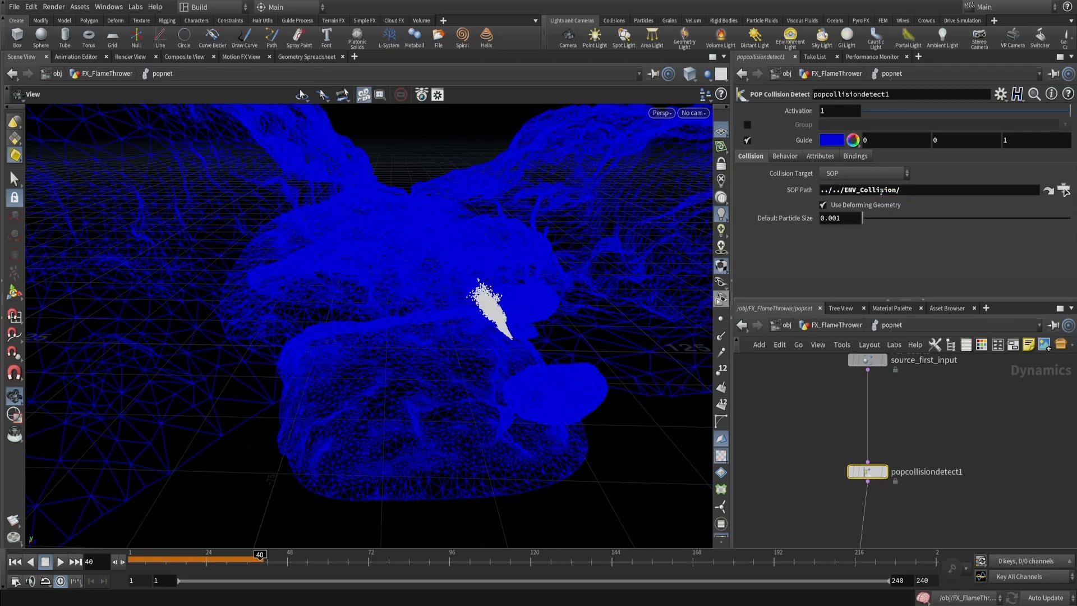
middle_drag(920, 421, 946, 408)
drag(314, 283, 504, 263)
Enable the collision hit group on the POP Collision Detect node, name it Env_Collision, and set Response to Stick
click(783, 157)
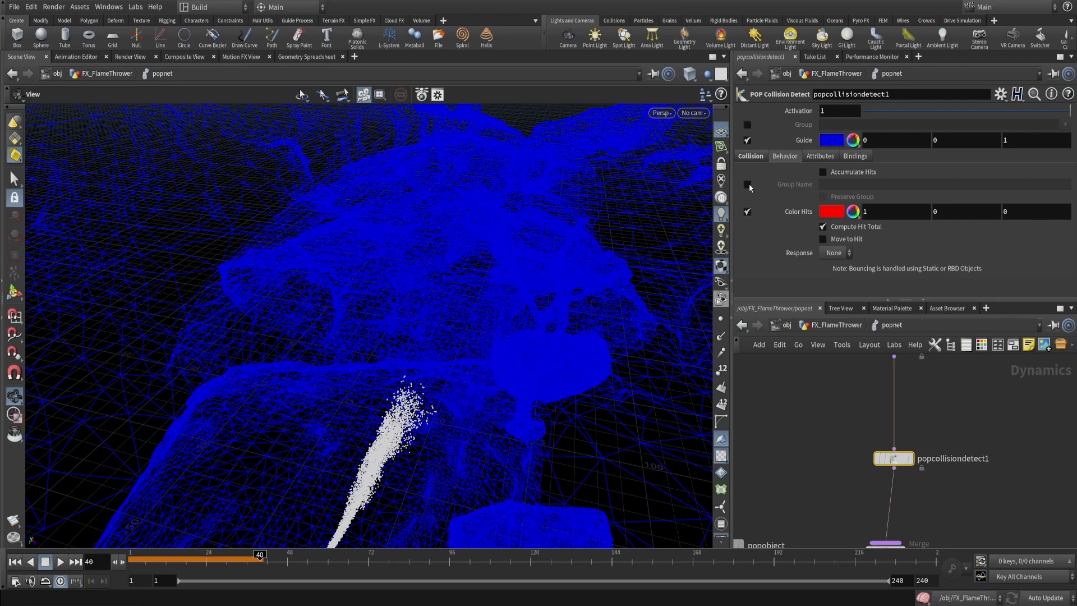
click(747, 185)
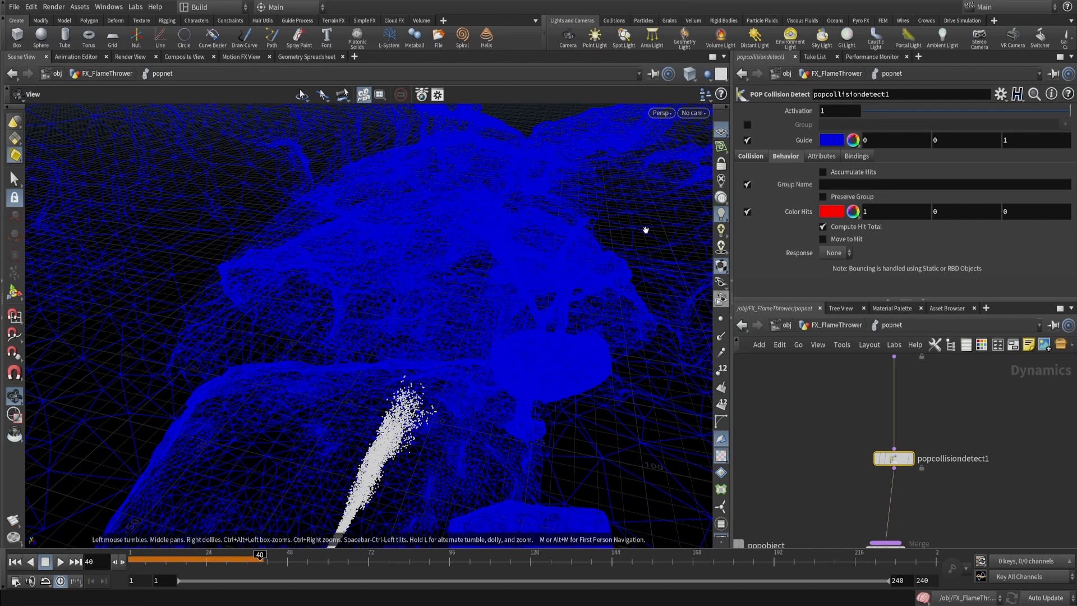
drag(473, 314, 404, 344)
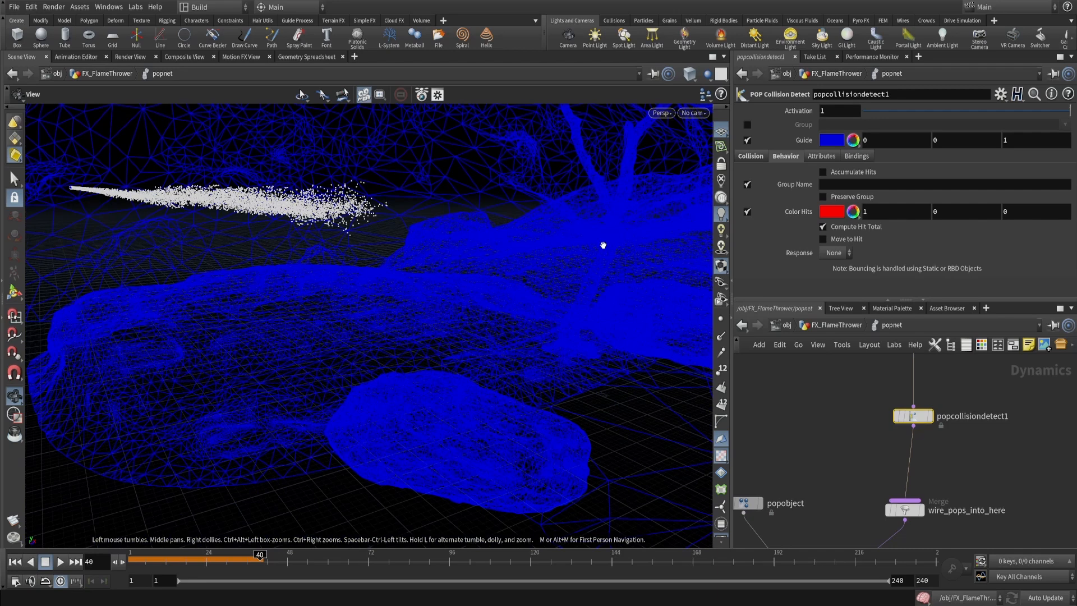
click(851, 187)
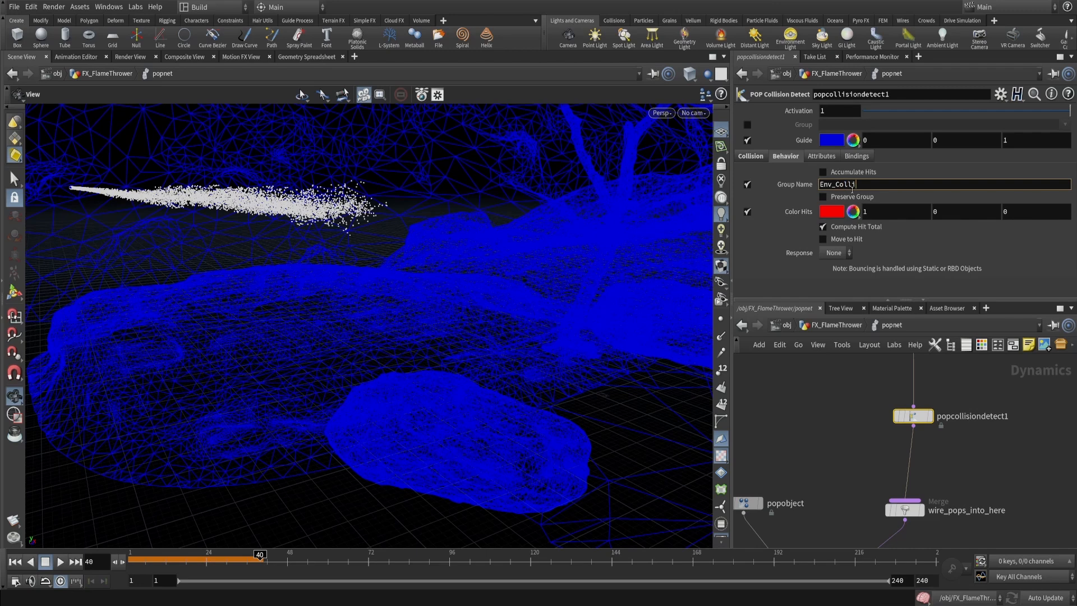
text(Env_Collision)
key(Return)
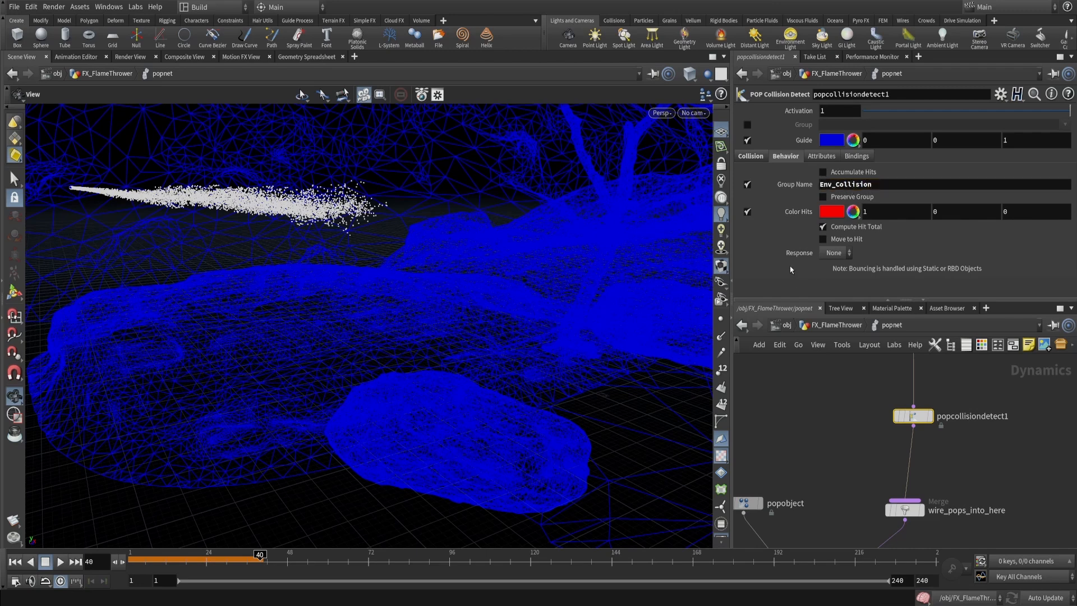
click(833, 252)
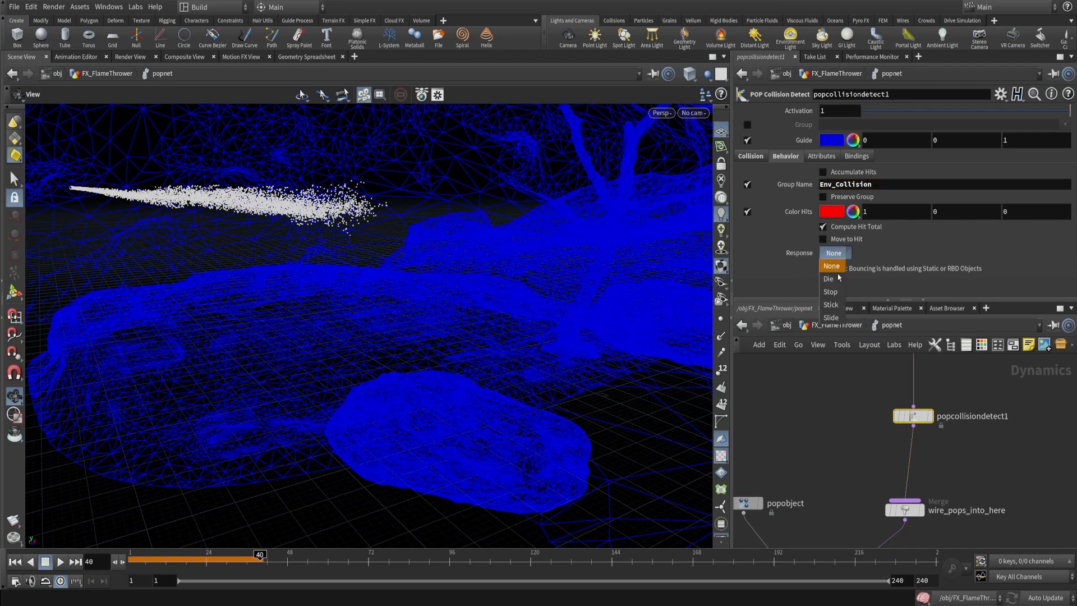
click(831, 305)
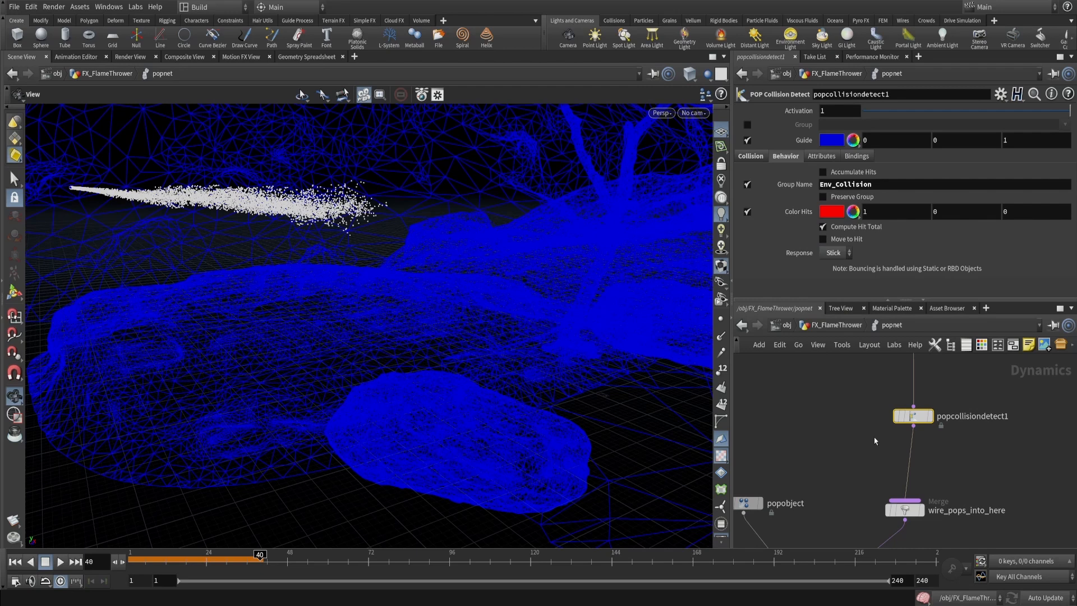
Play the particle simulation against the environment and return the timeline to frame 12 to check the stream's reach
drag(422, 247, 399, 169)
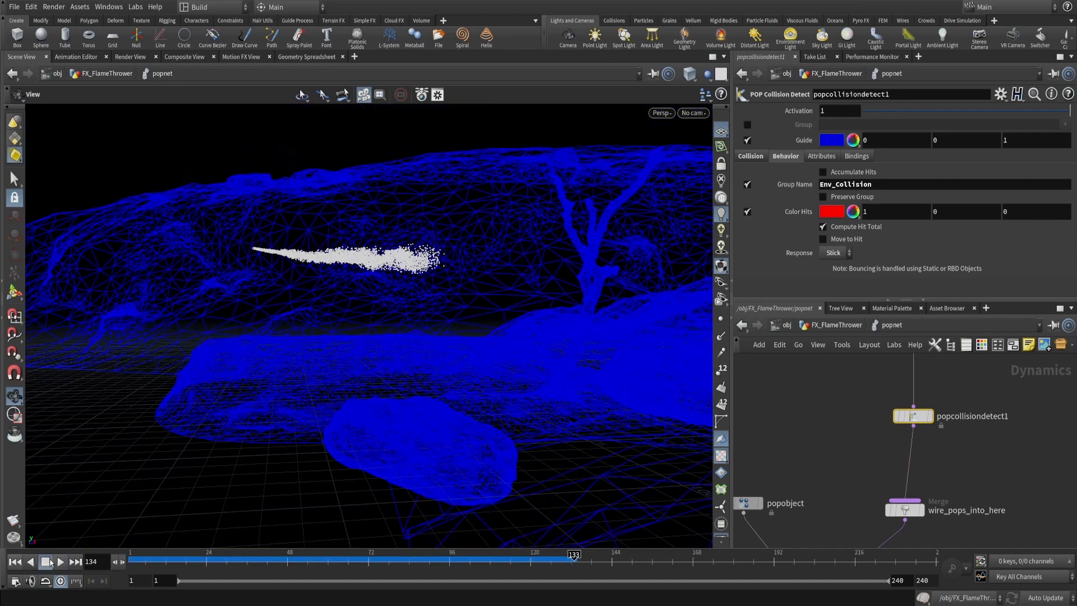
click(50, 562)
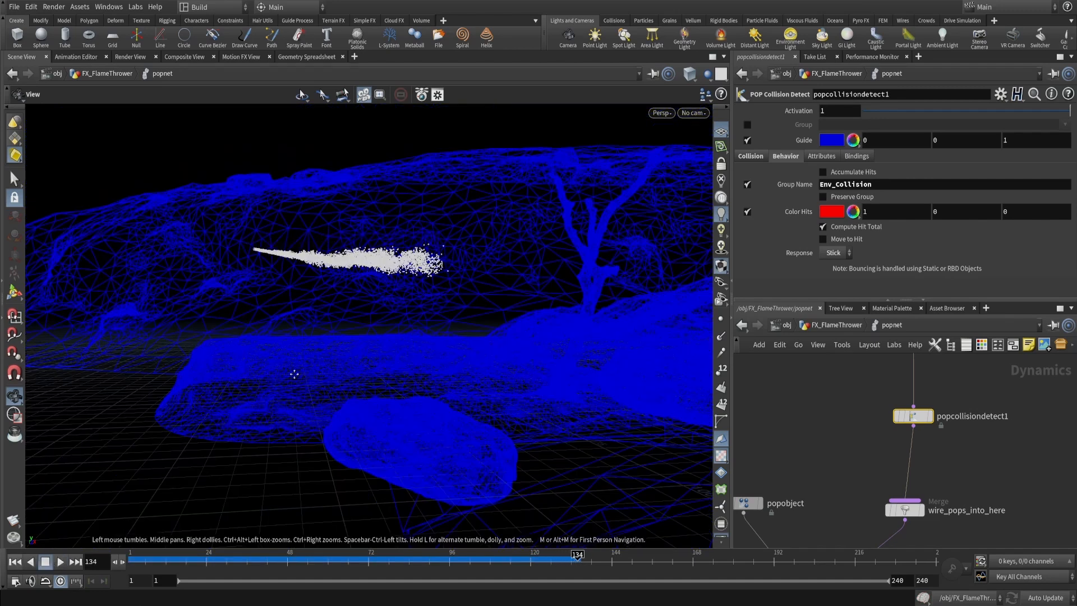
drag(293, 375, 320, 381)
drag(283, 559, 166, 557)
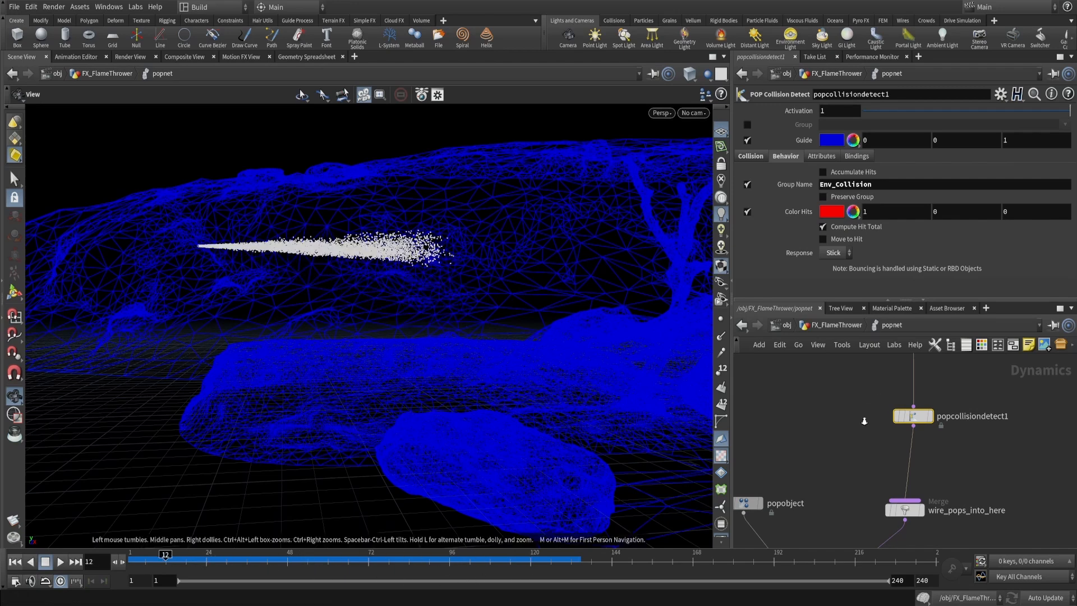
Set source_first_input's Life Expectancy to .65 and Life Variance to .1
scroll(864, 465, down, 5)
scroll(858, 439, up, 5)
click(933, 372)
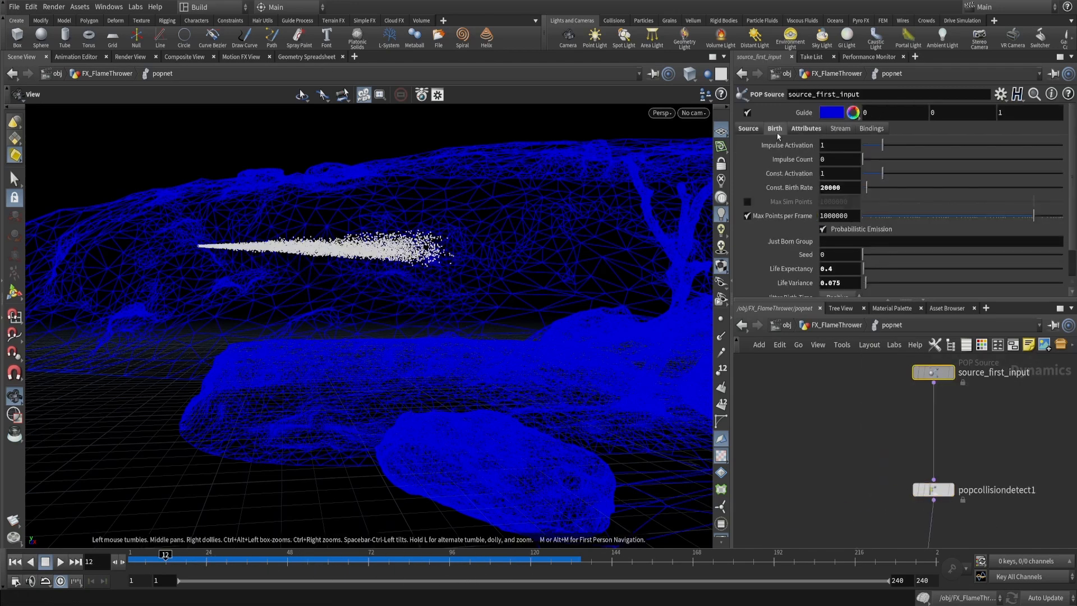
click(750, 130)
scroll(785, 186, down, 1)
scroll(785, 186, up, 1)
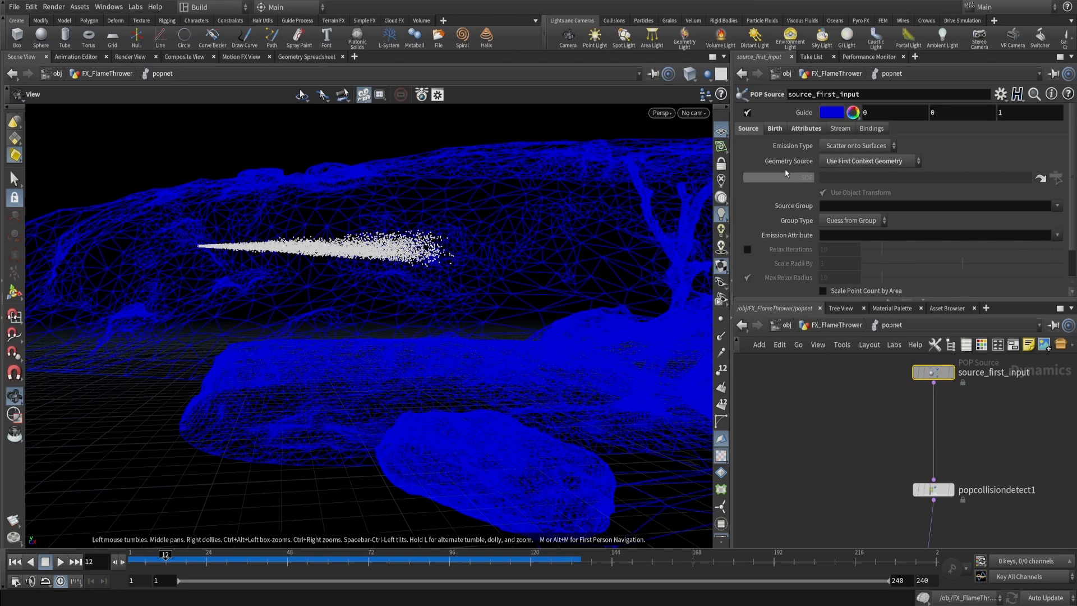
click(773, 129)
middle_drag(855, 404, 821, 395)
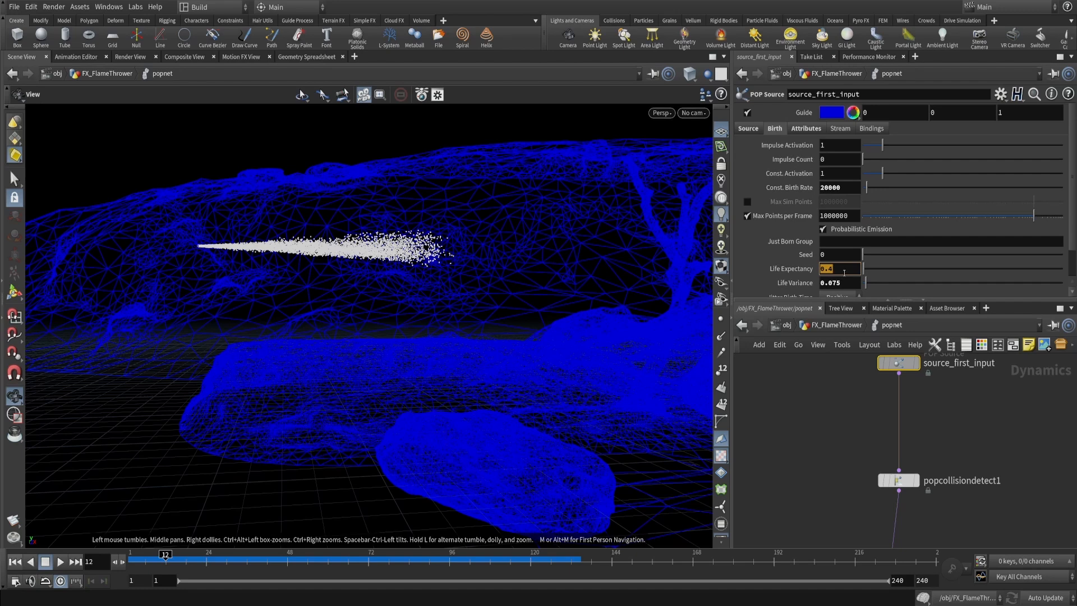
key(Return)
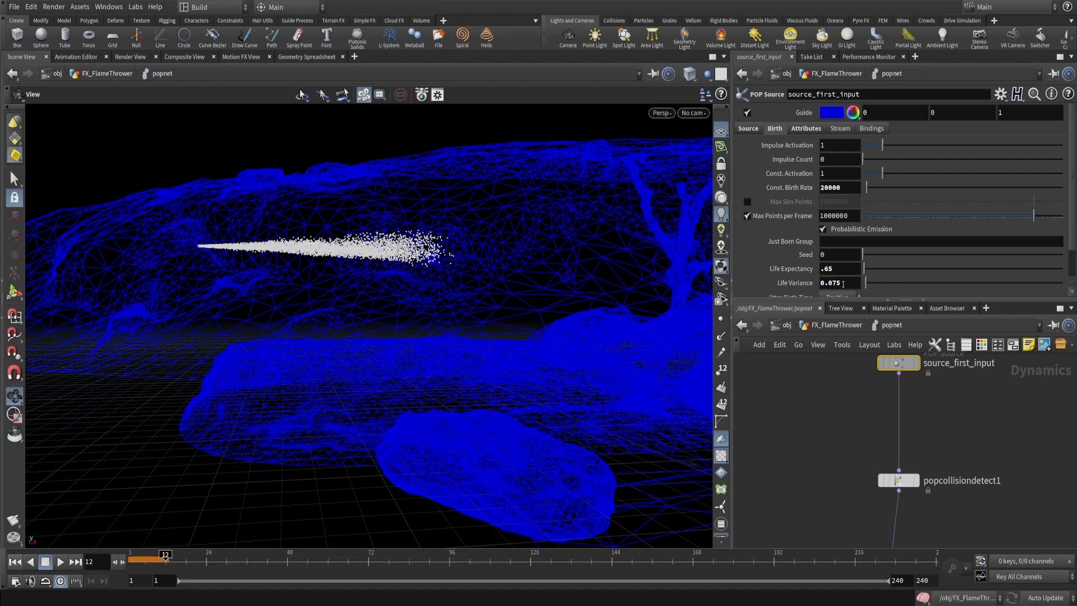
middle_drag(782, 444, 818, 401)
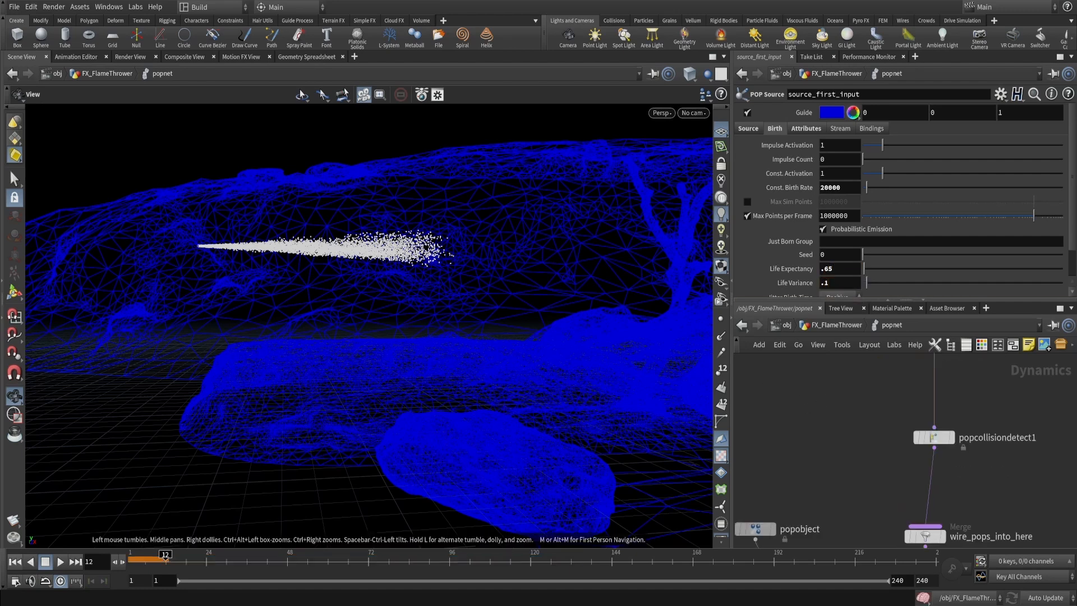
Replay the simulation from the first frame and scrub to frame 70, examining the particle stream near the tree and rocks
click(14, 561)
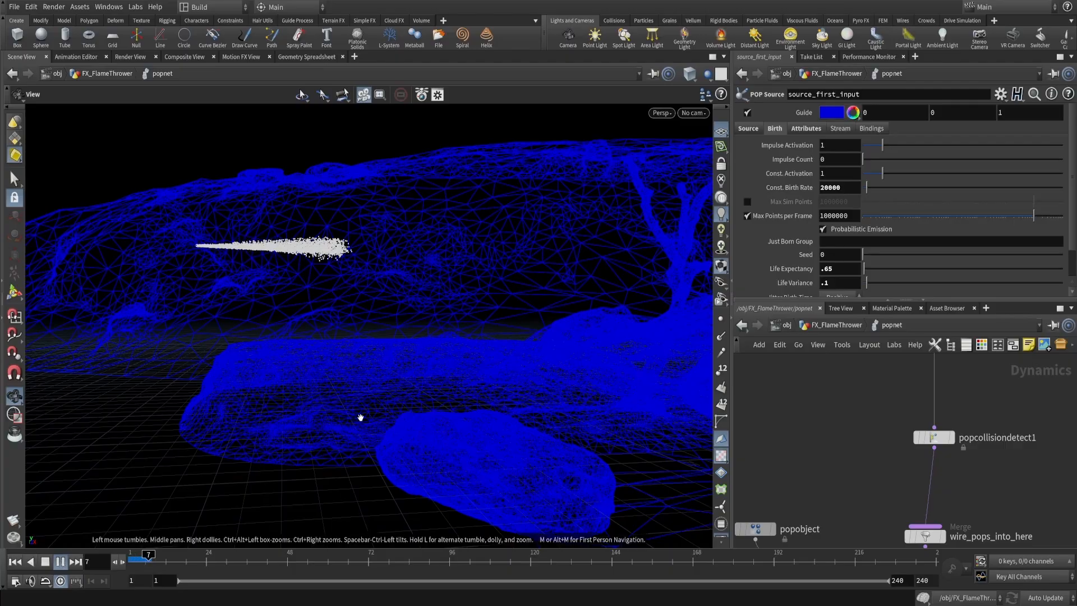
drag(293, 413, 492, 420)
right_drag(492, 420, 492, 359)
middle_drag(493, 358, 492, 449)
right_drag(492, 449, 487, 482)
drag(267, 563, 389, 570)
drag(426, 487, 432, 455)
drag(434, 411, 418, 452)
drag(266, 561, 408, 562)
drag(428, 412, 432, 381)
drag(317, 567, 362, 563)
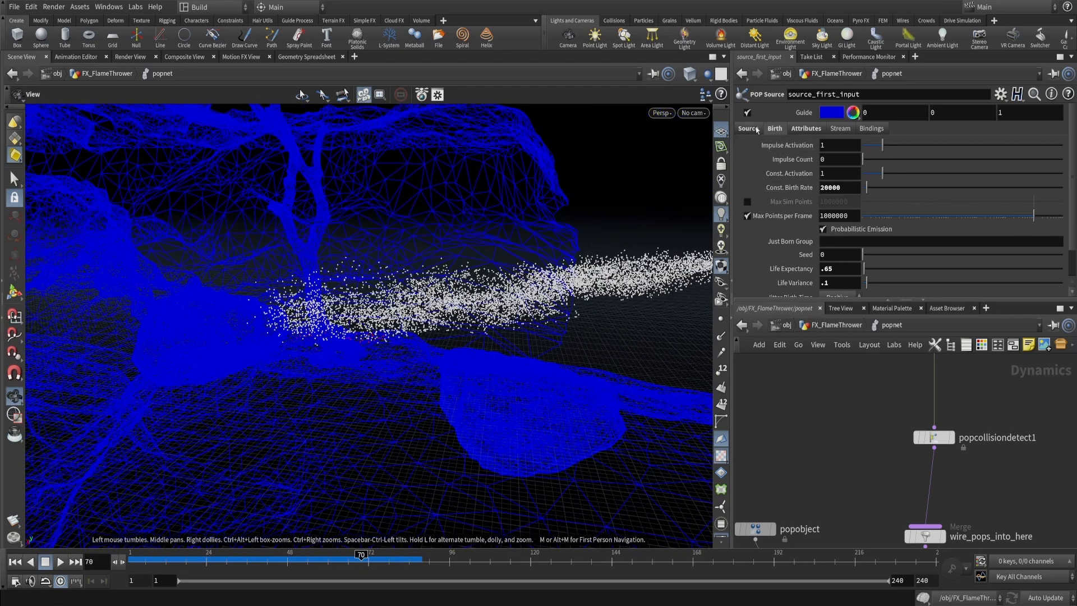
Advance to frame 77 and examine up close where the particles meet the environment surface
scroll(811, 269, down, 2)
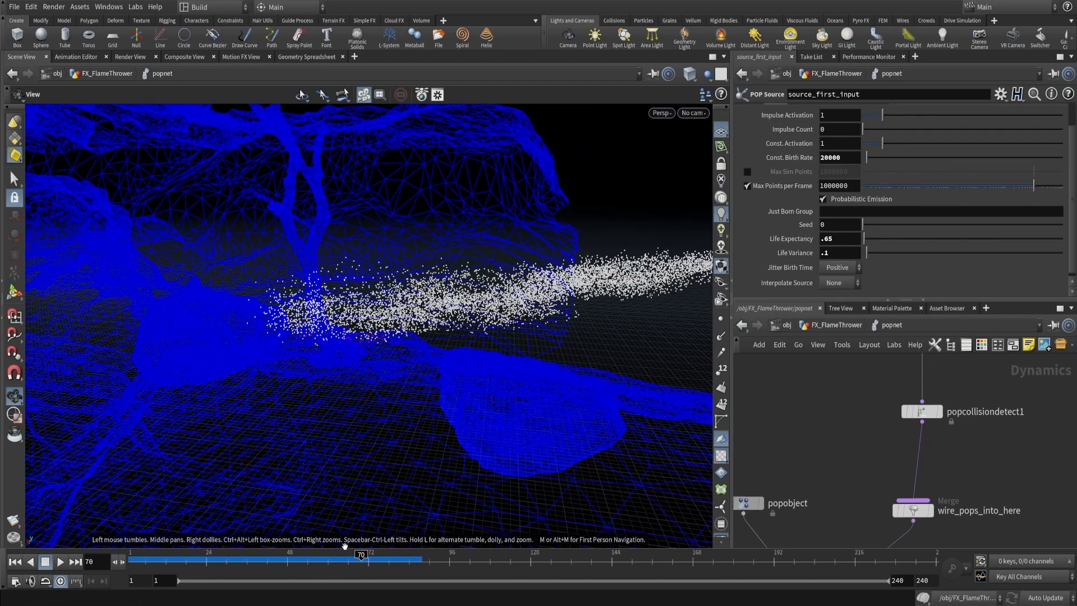
drag(362, 562, 384, 561)
scroll(372, 384, down, 2)
drag(372, 385, 404, 344)
scroll(432, 348, up, 4)
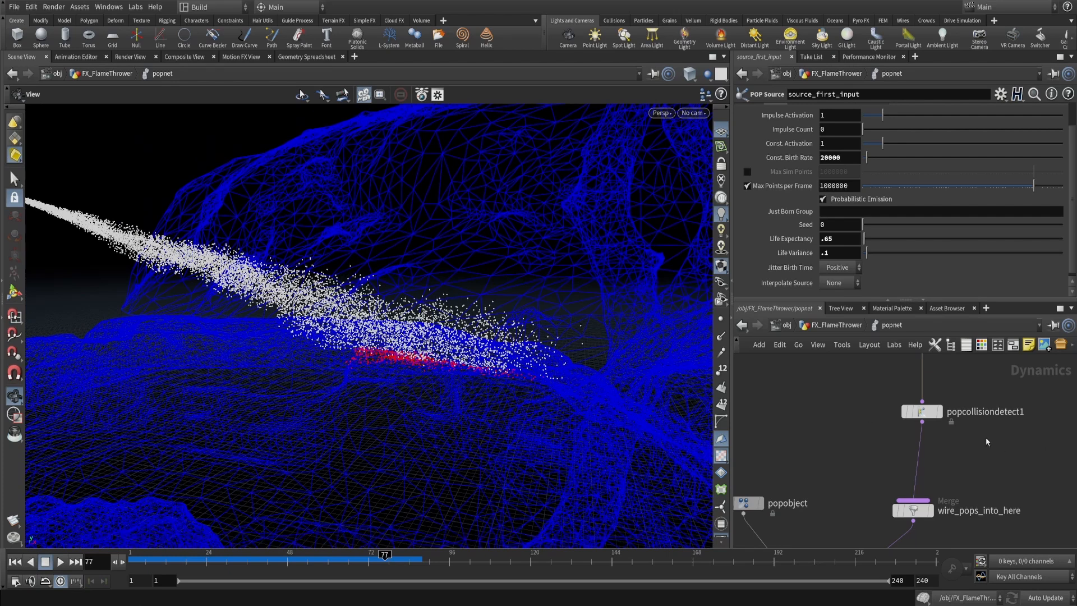
Insert a POP Wrangle between source_first_input and popcollisiondetect1 in the particle network
middle_drag(985, 440, 957, 538)
middle_drag(862, 433, 850, 347)
click(882, 423)
scroll(961, 450, down, 3)
middle_drag(968, 417, 937, 461)
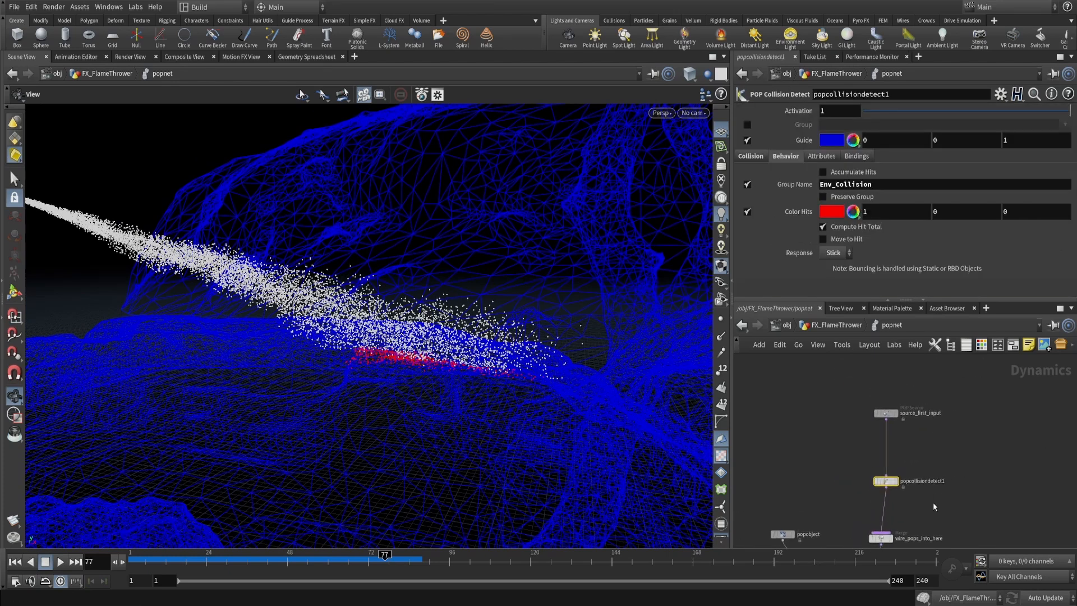
key(Tab)
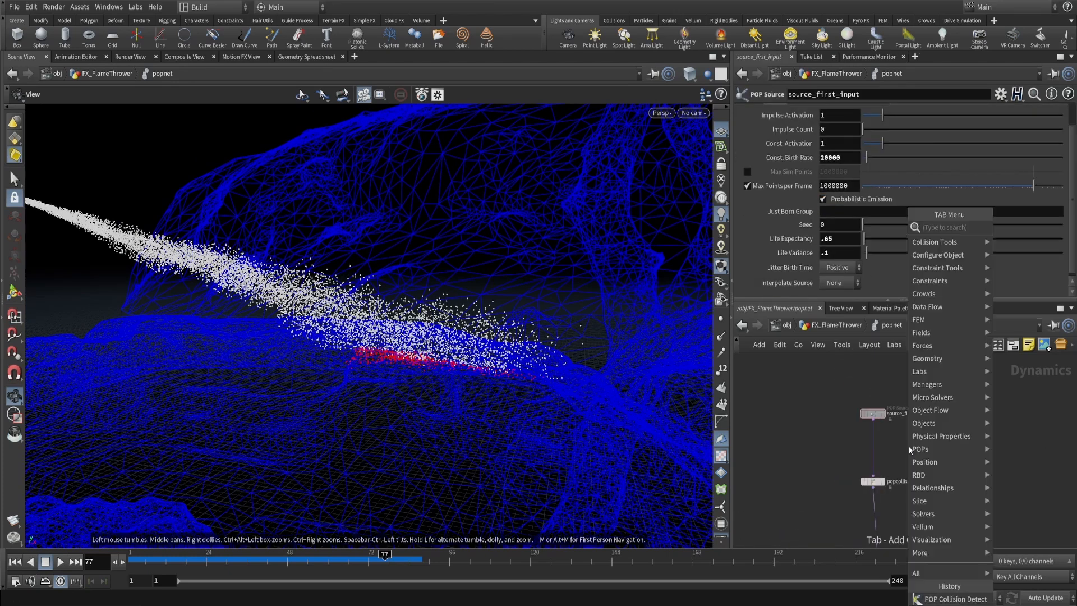
text(popwr)
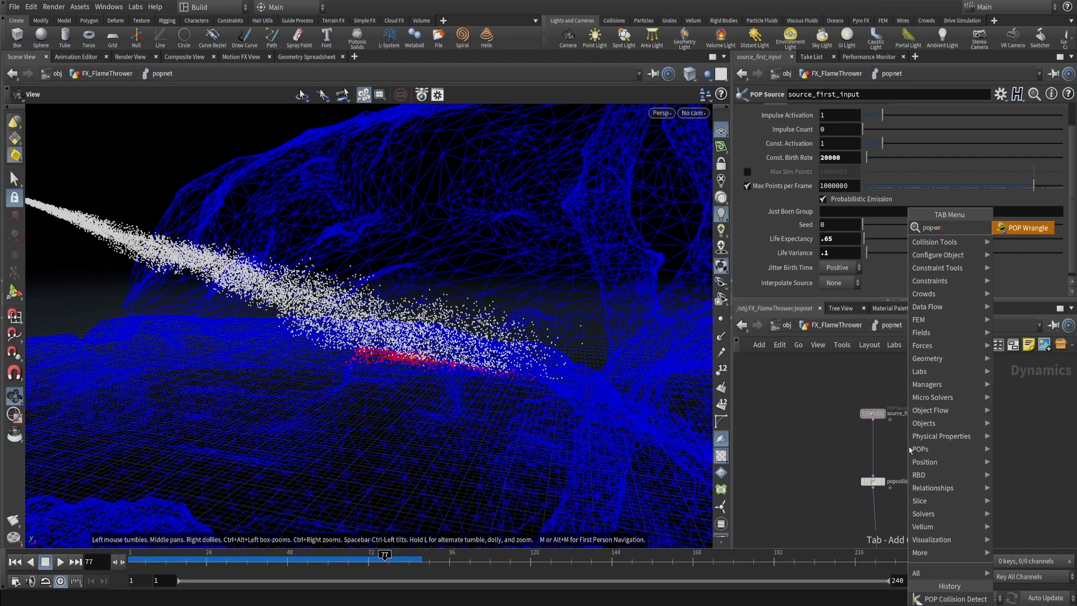
key(Return)
click(909, 447)
scroll(909, 446, up, 2)
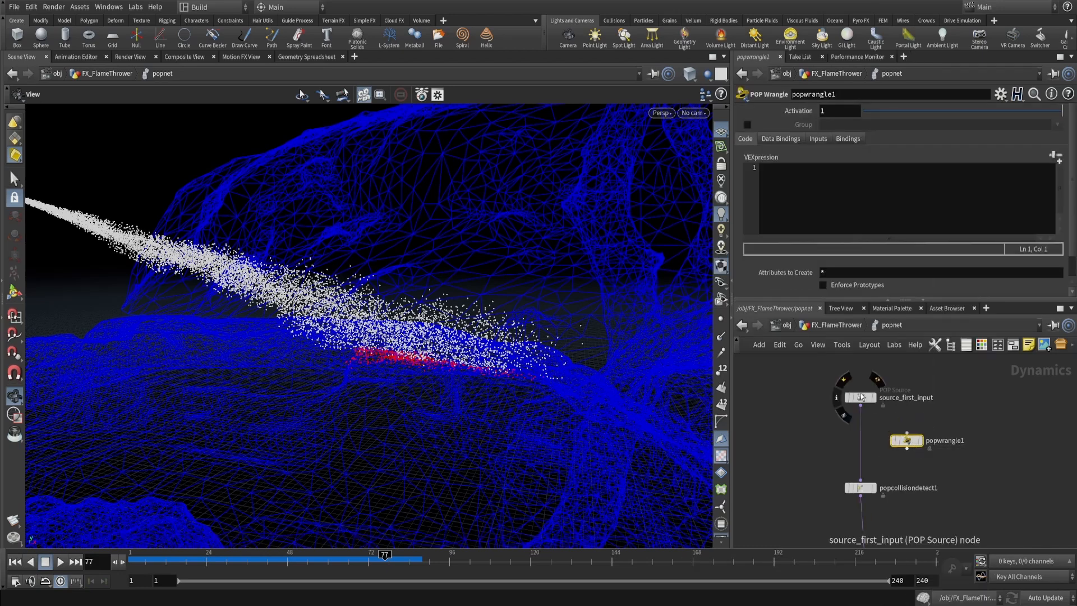
drag(911, 442, 865, 439)
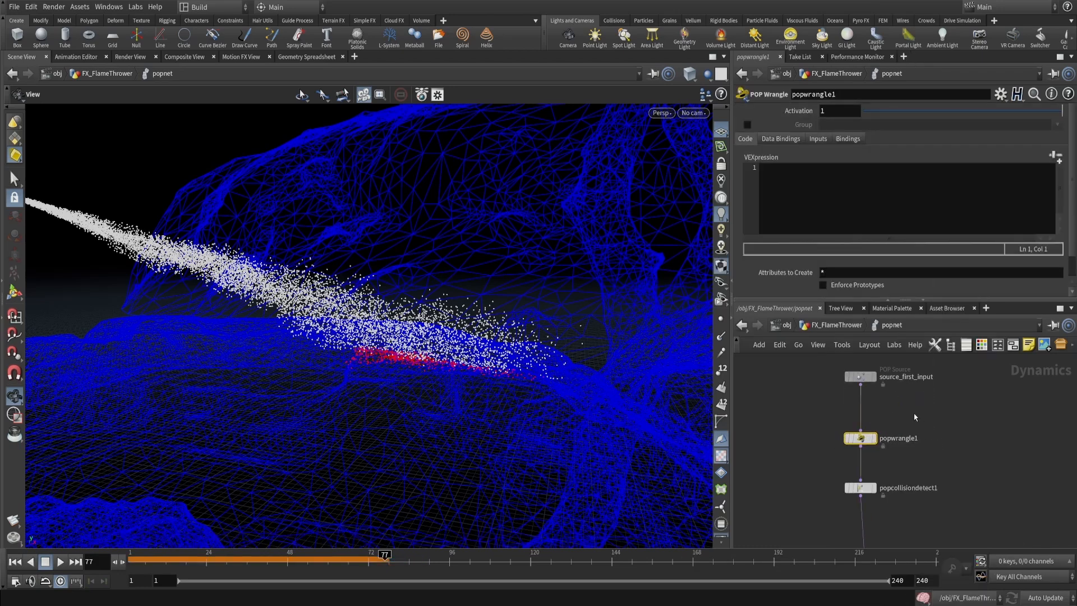
Restrict popwrangle1 to the Env_Collision group, reusing the group name from popcollisiondetect1
middle_drag(914, 416, 944, 418)
drag(393, 337, 434, 344)
scroll(434, 345, up, 3)
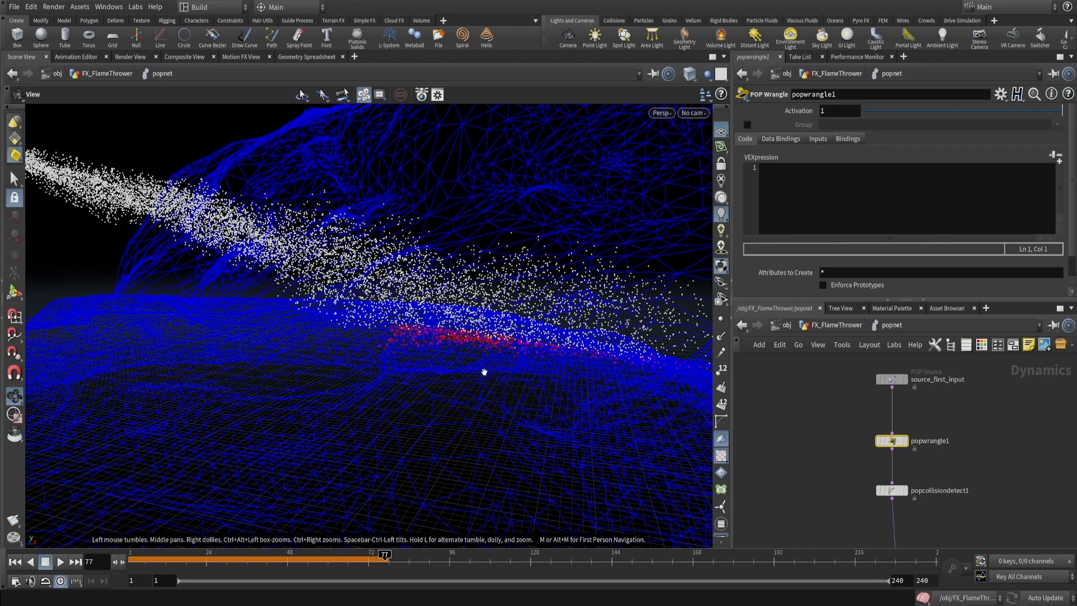
click(892, 490)
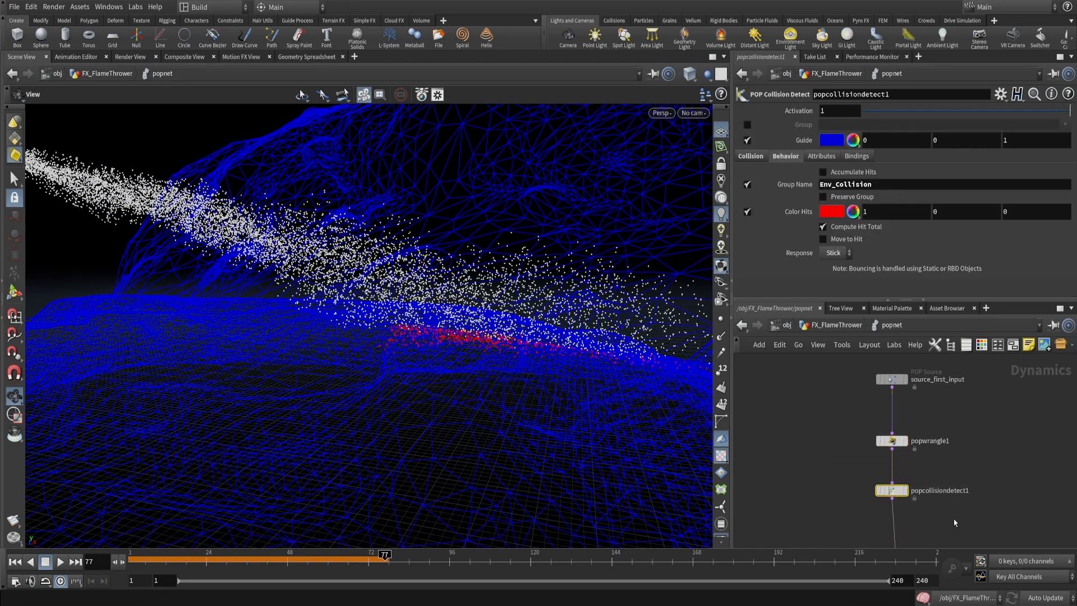
double_click(887, 184)
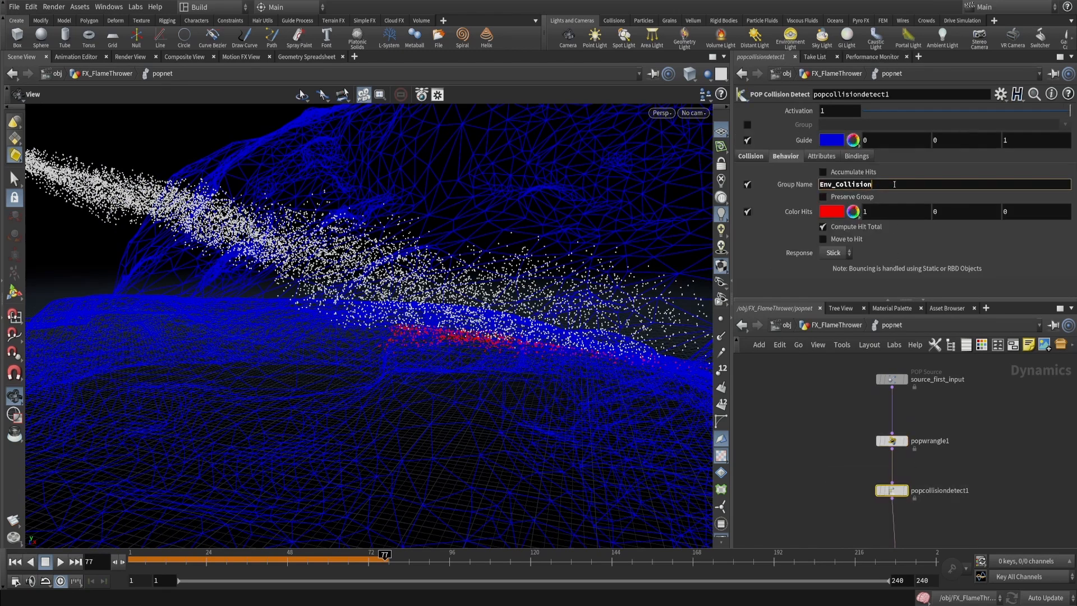
double_click(869, 184)
key(ctrl+c)
drag(852, 400, 943, 462)
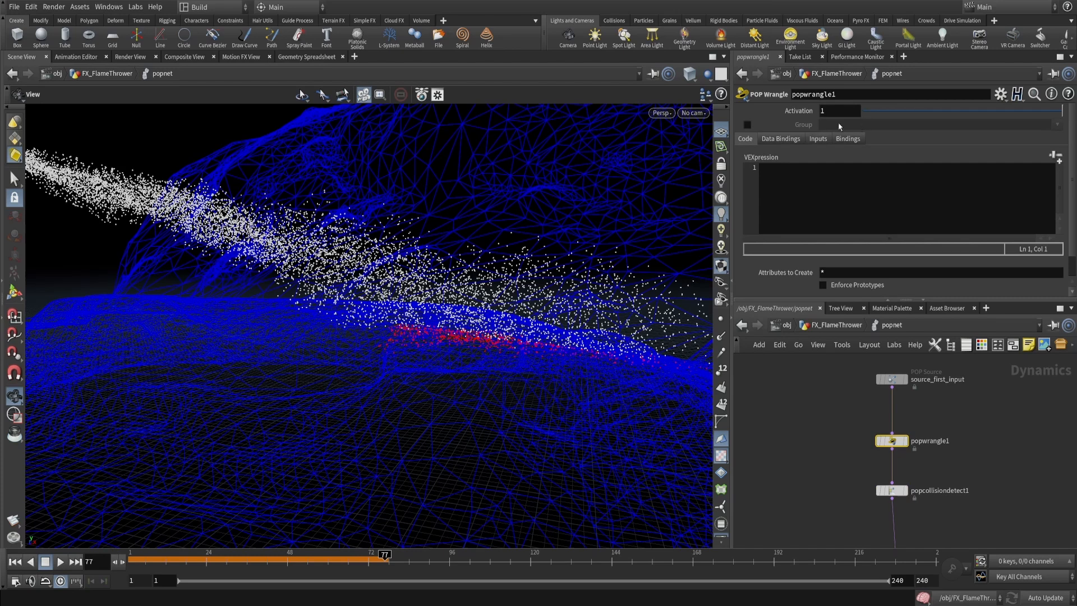
click(747, 125)
click(830, 125)
key(ctrl+v)
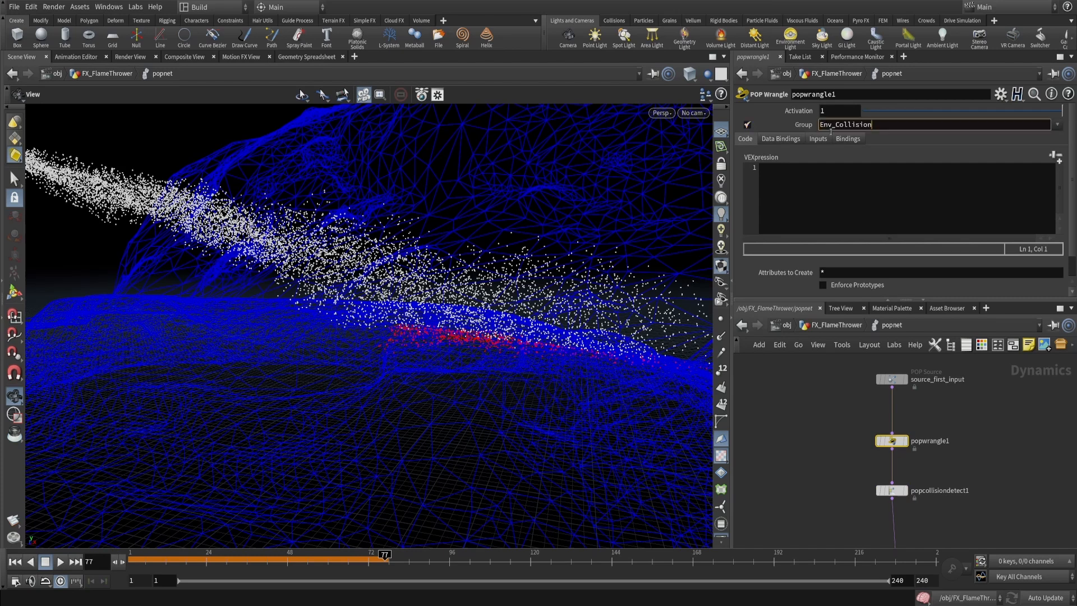
key(Return)
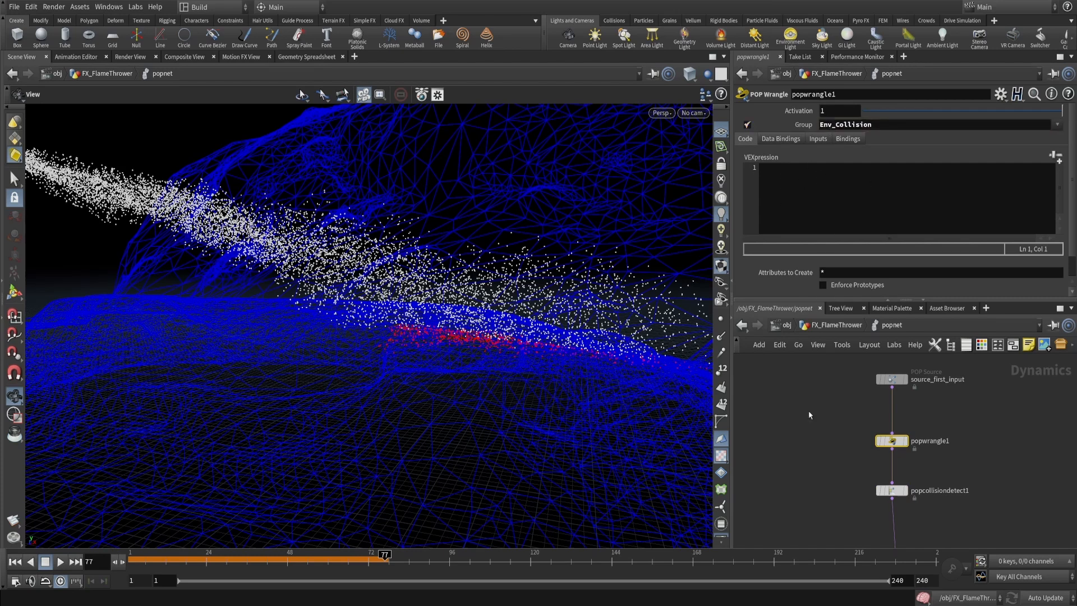
middle_drag(808, 411, 818, 397)
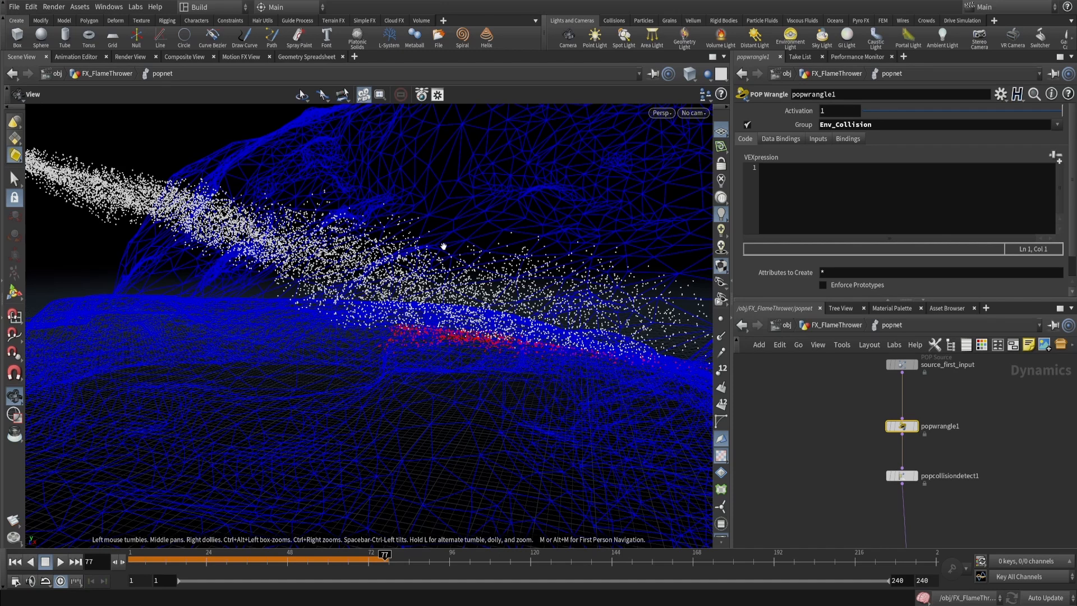
click(846, 196)
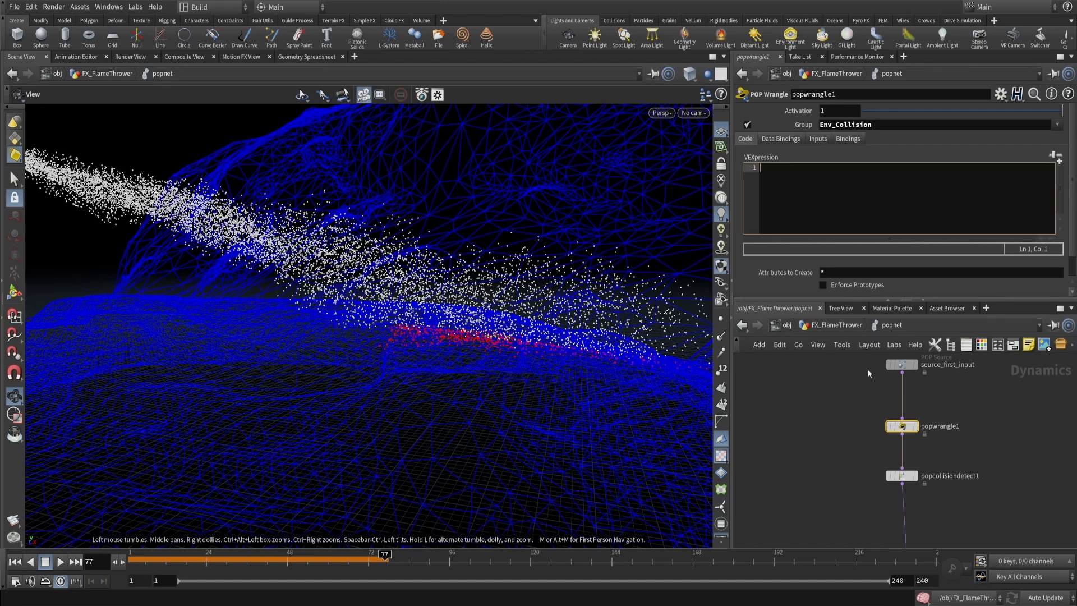
middle_drag(868, 373, 854, 406)
click(889, 397)
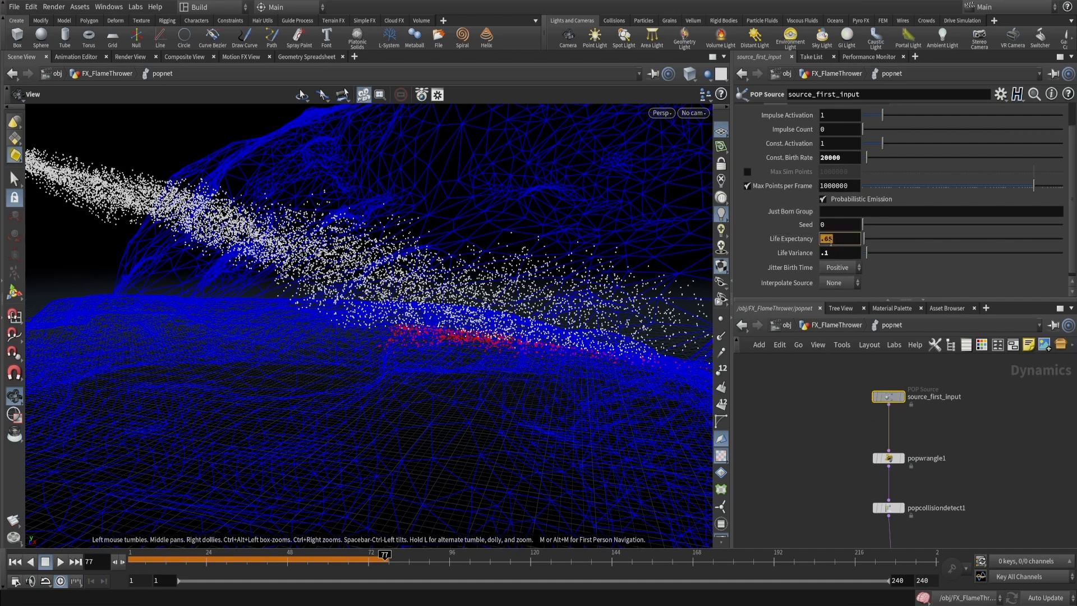
click(888, 458)
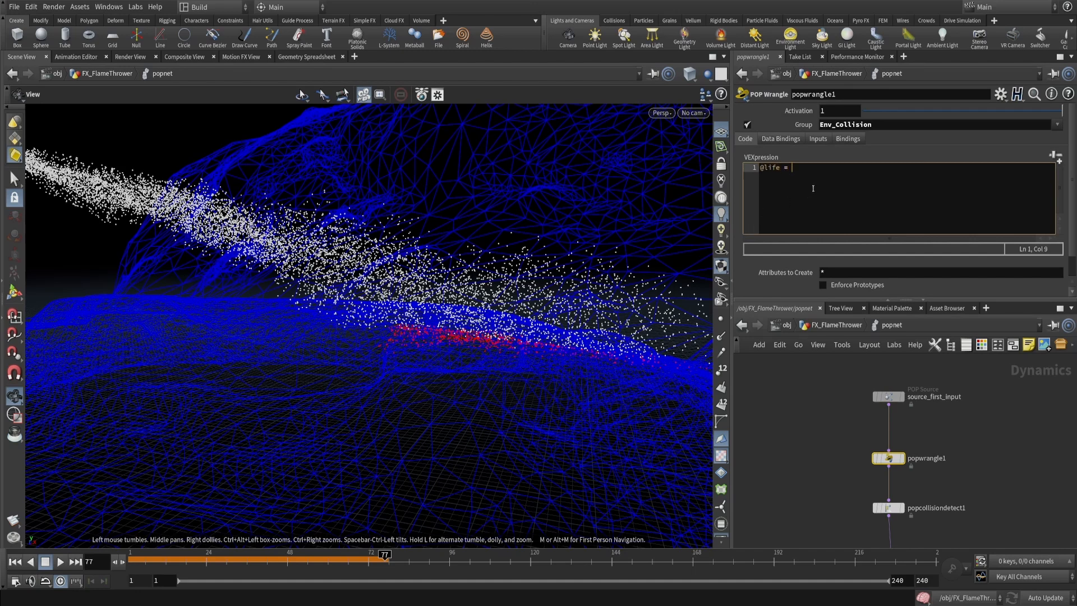
text(and(@#)
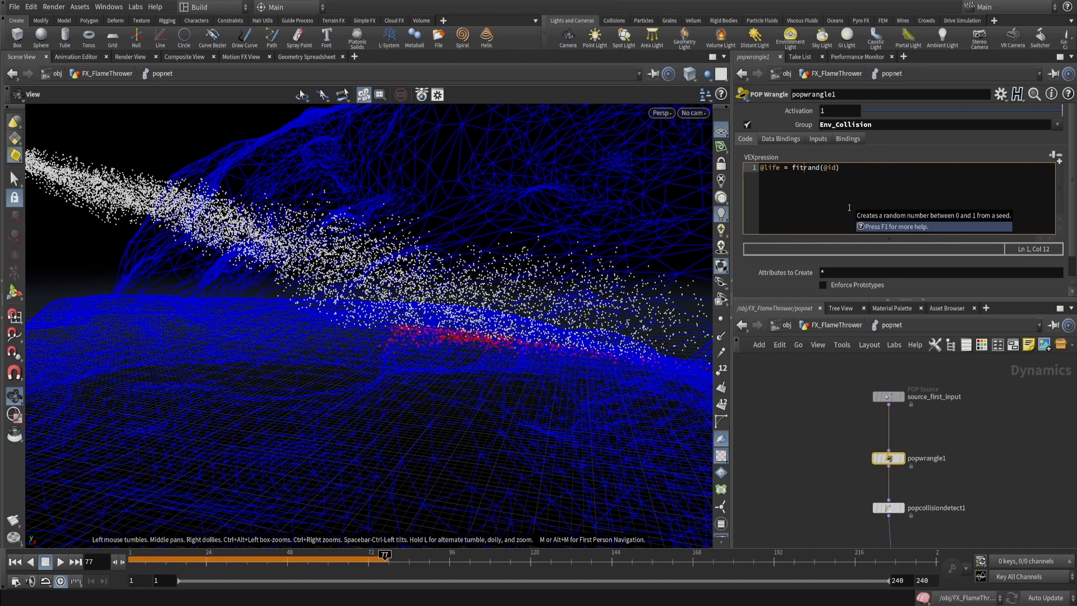
text(()
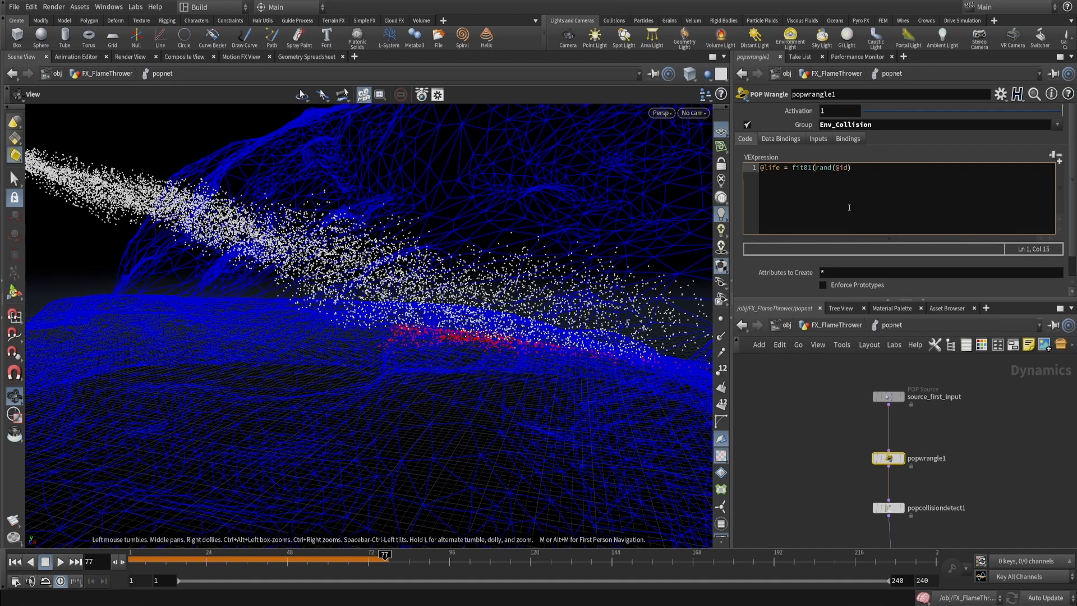
click(867, 168)
click(888, 397)
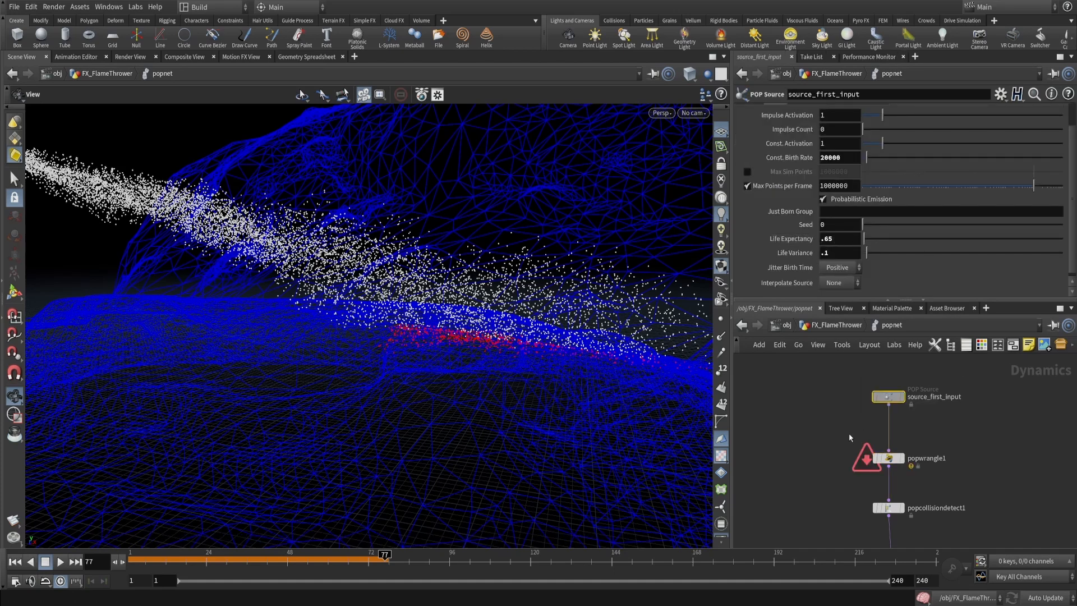
click(924, 463)
click(874, 175)
text(,3,5);)
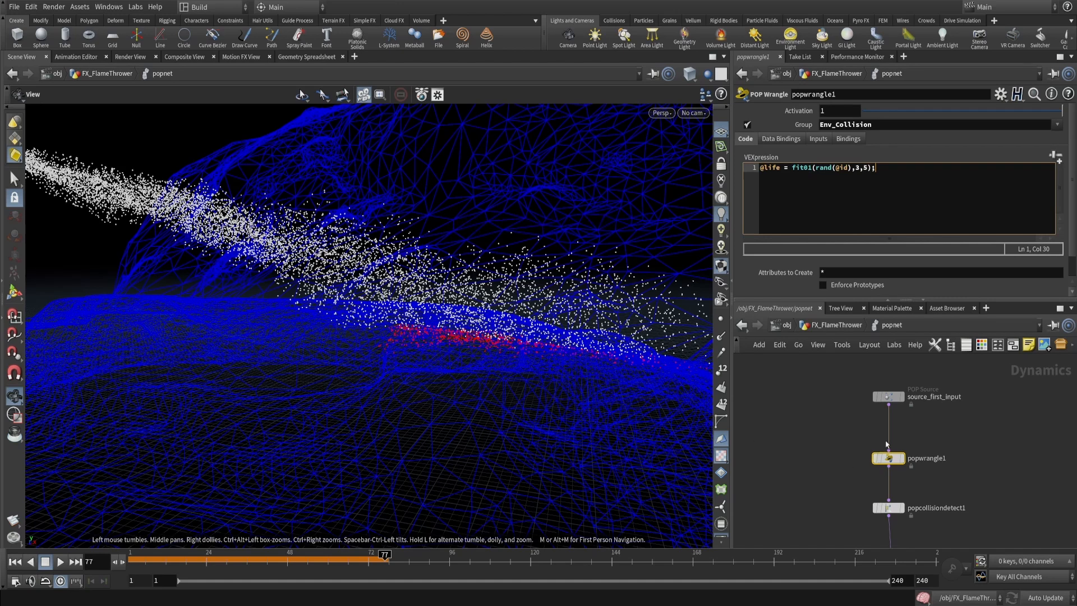
Rename the POP wrangle as collided_points_lifespan
click(930, 458)
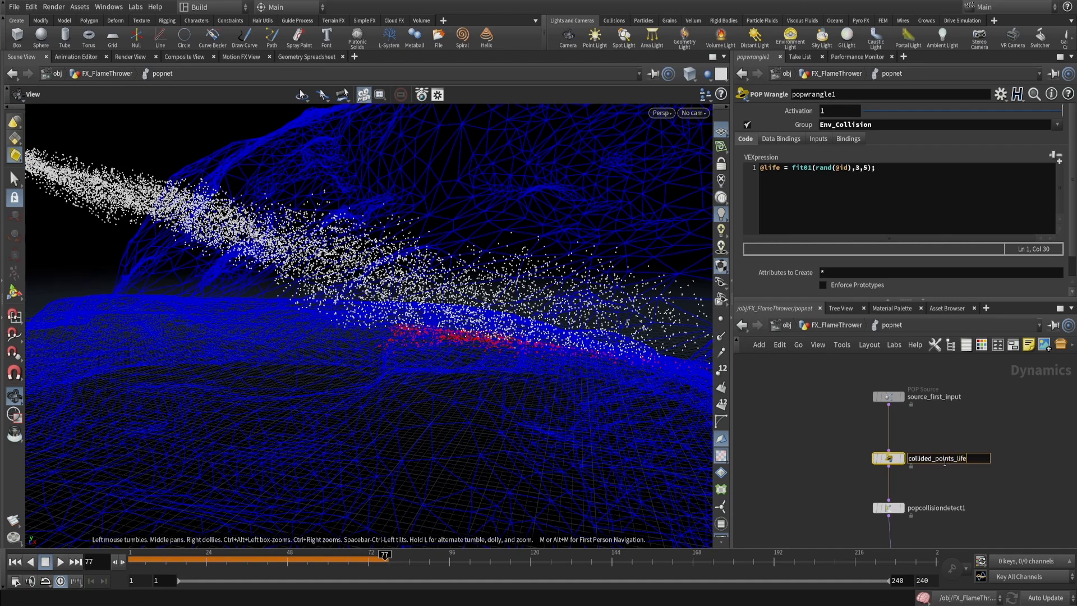
text(collided_points_lifespan)
key(Return)
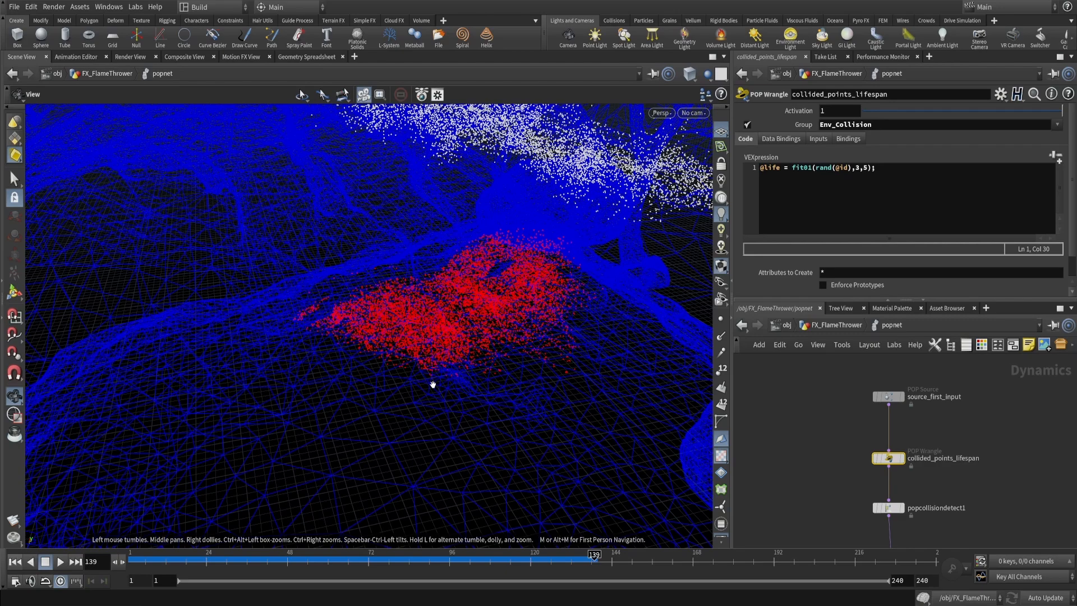
Run the simulation and scrub through to frame 182, examining the collided particles on the ground, rocks and tree
drag(283, 563, 590, 581)
drag(590, 581, 733, 566)
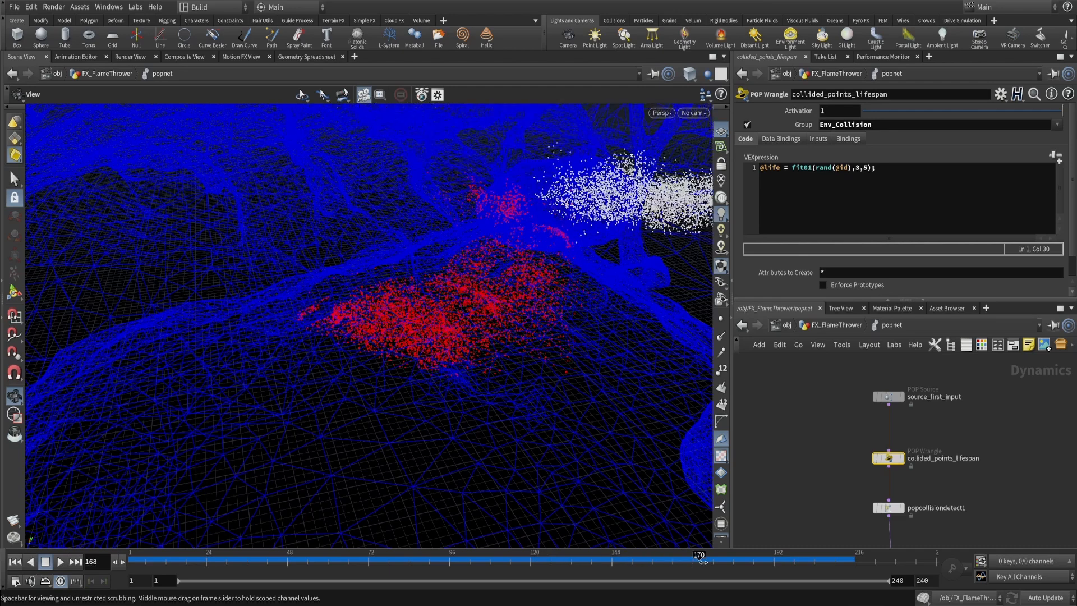
scroll(463, 315, up, 4)
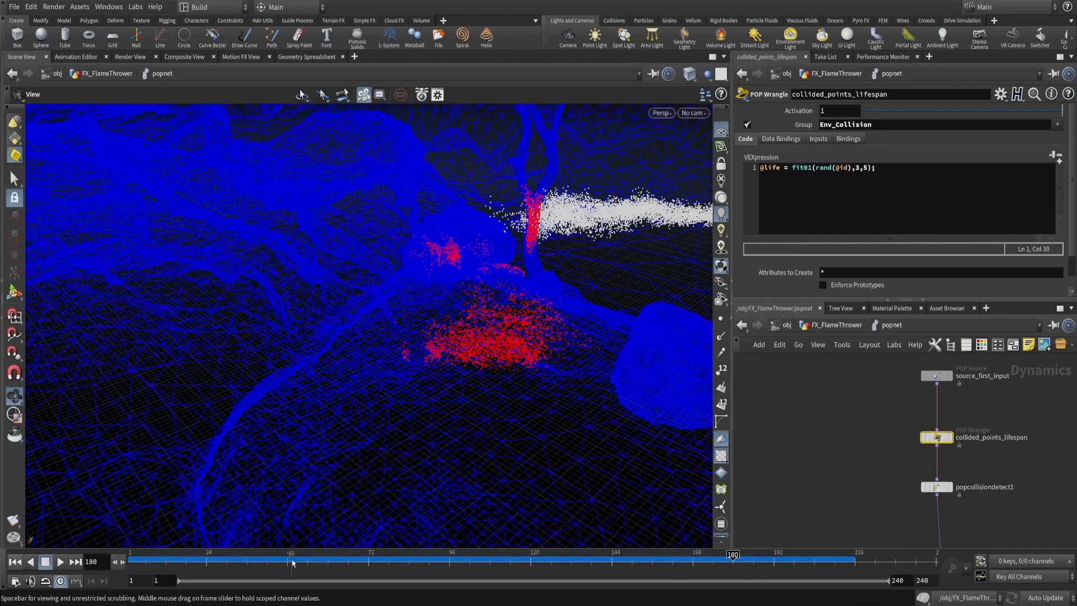
drag(264, 579, 739, 585)
drag(503, 382, 471, 403)
middle_drag(865, 412, 809, 400)
Return to the FX_FlameThrower geometry network and branch a Split node off add1
key(u)
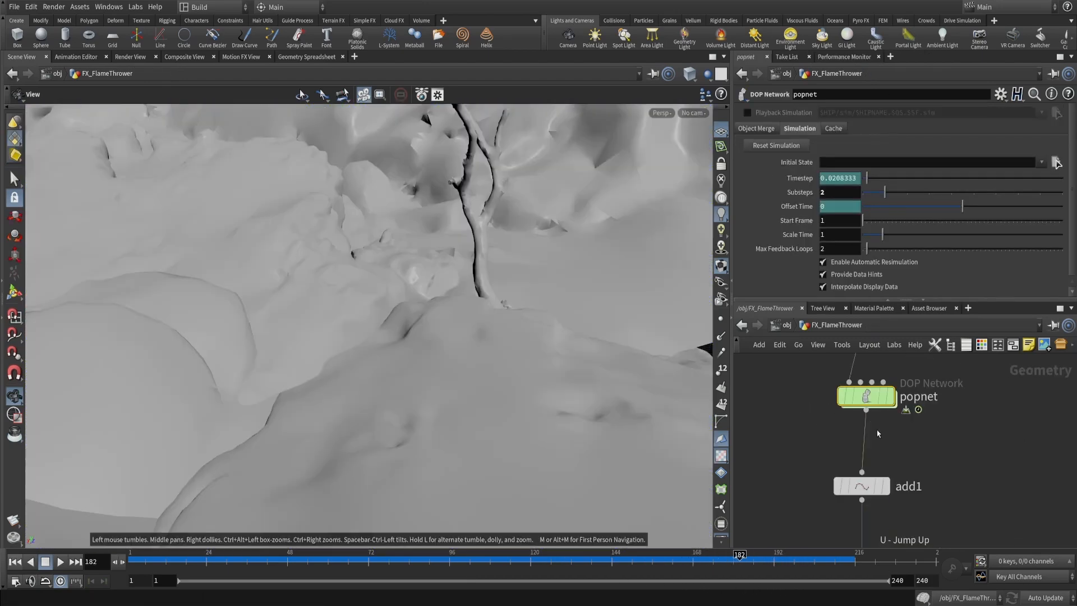
mouse_move(563, 299)
mouse_down()
mouse_move(504, 307)
mouse_move(512, 283)
mouse_move(479, 315)
mouse_move(521, 192)
mouse_move(493, 269)
mouse_move(548, 260)
mouse_move(566, 283)
mouse_up()
scroll(875, 412, down, 2)
right_drag(875, 413, 873, 420)
middle_drag(865, 464, 853, 406)
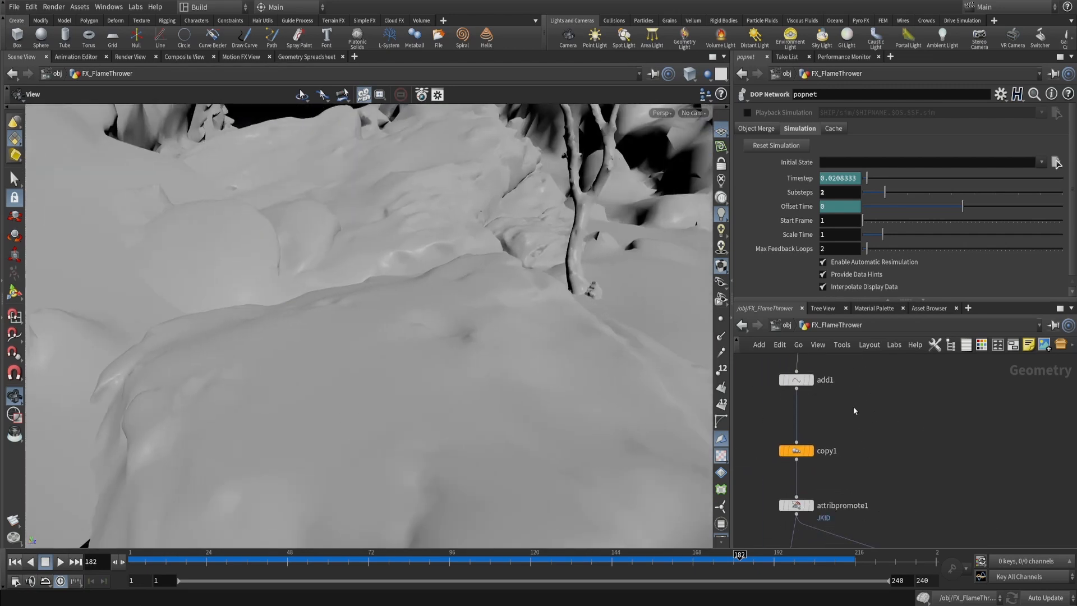
middle_drag(904, 437, 889, 403)
right_drag(888, 403, 884, 415)
middle_drag(867, 385, 853, 430)
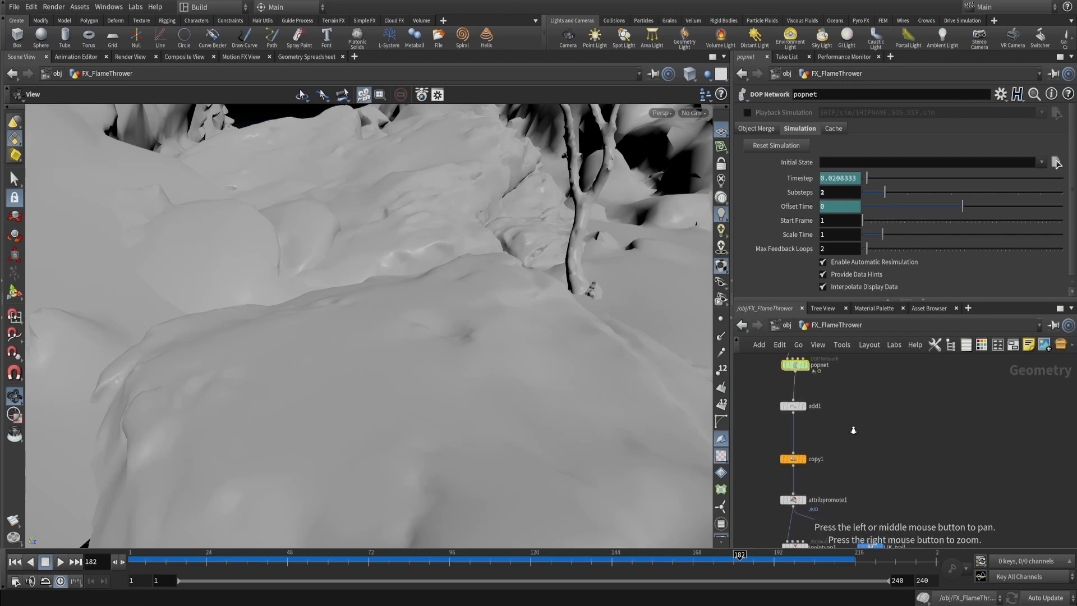
right_drag(853, 431, 830, 412)
click(753, 400)
key(Tab)
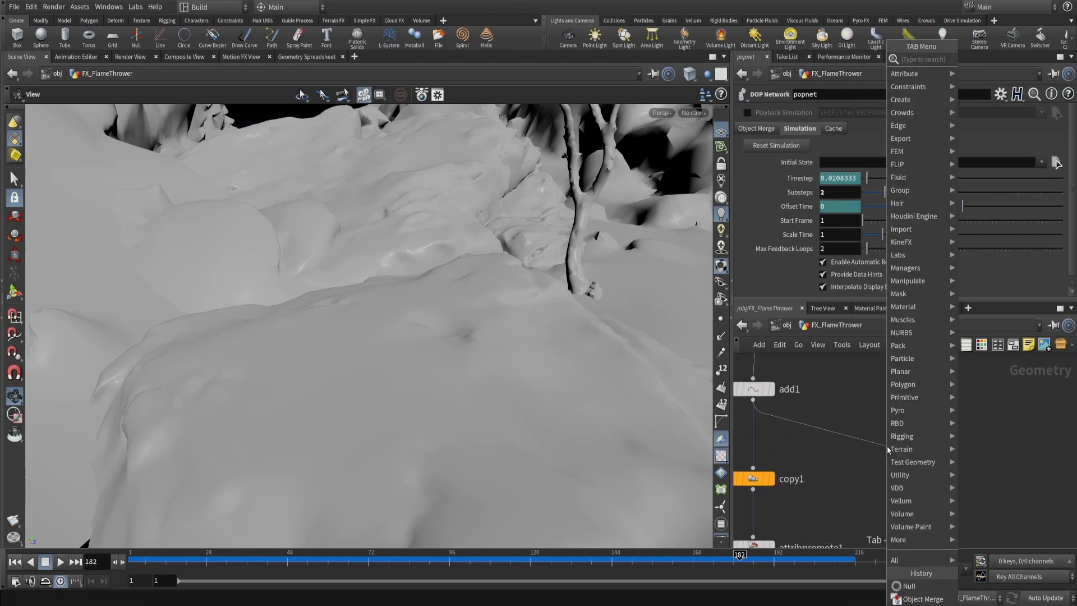
text(split)
key(Return)
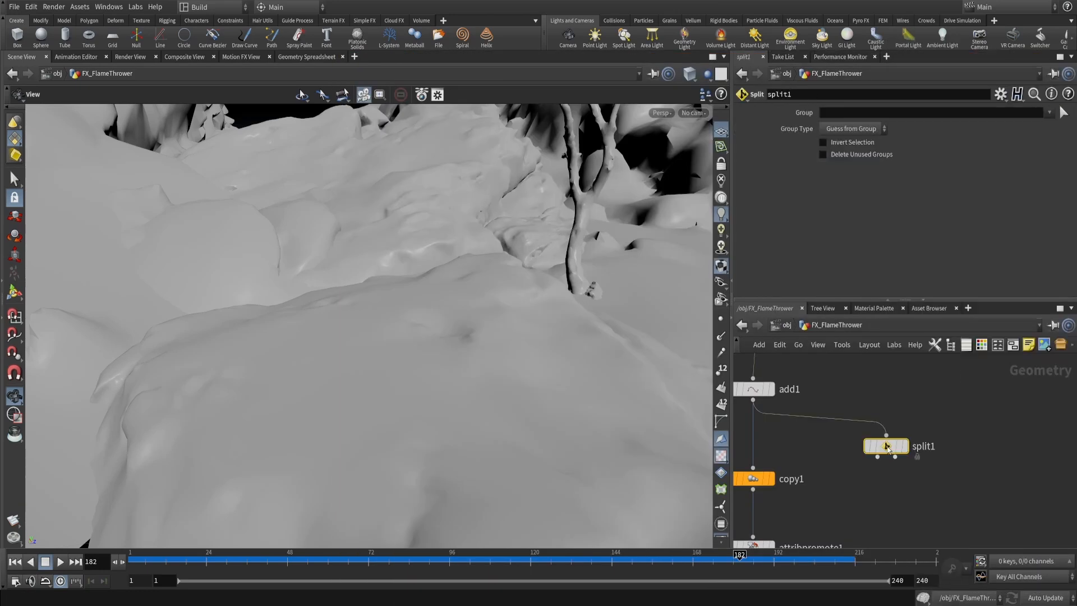
Display split1, set its Group to Env_Collision and invert the selection
click(904, 449)
click(906, 446)
click(1049, 113)
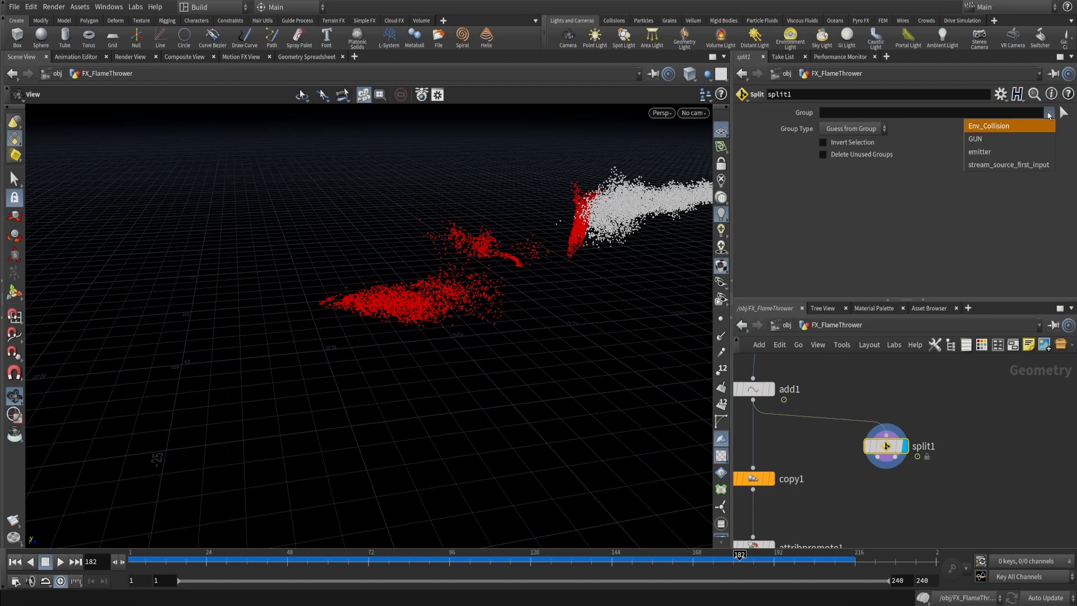
click(988, 126)
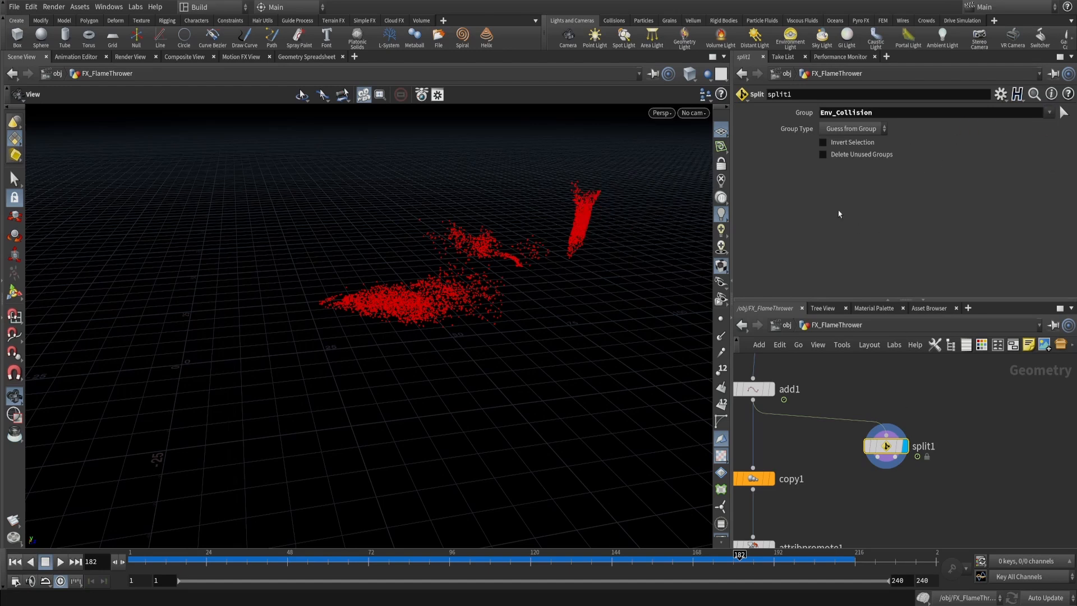
click(841, 147)
Connect the first output of split1 to the input of copy1
middle_drag(893, 454, 920, 429)
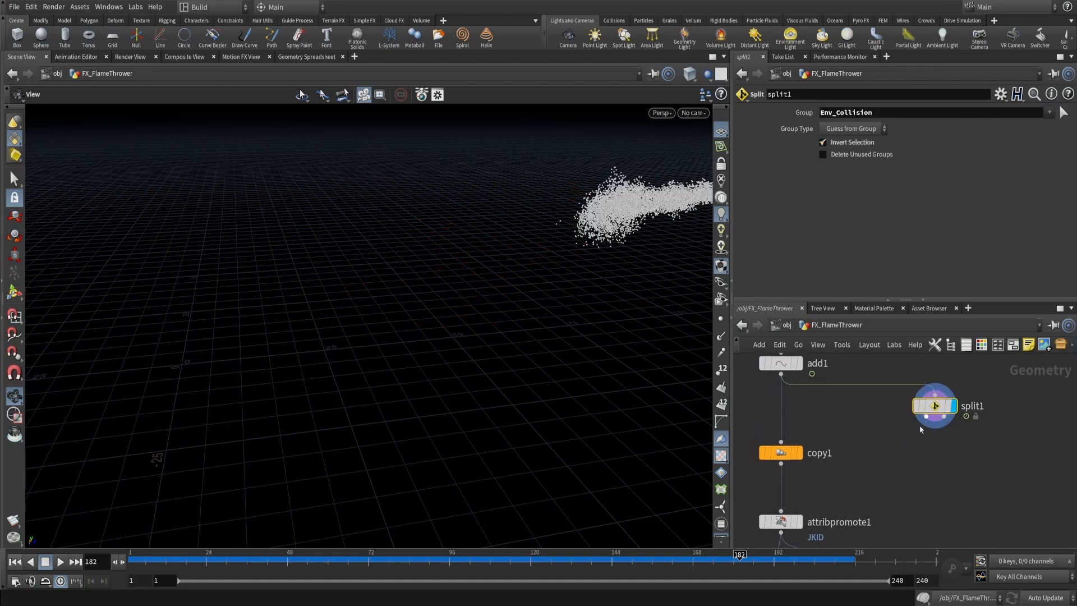
drag(781, 441, 935, 424)
middle_drag(914, 445, 943, 433)
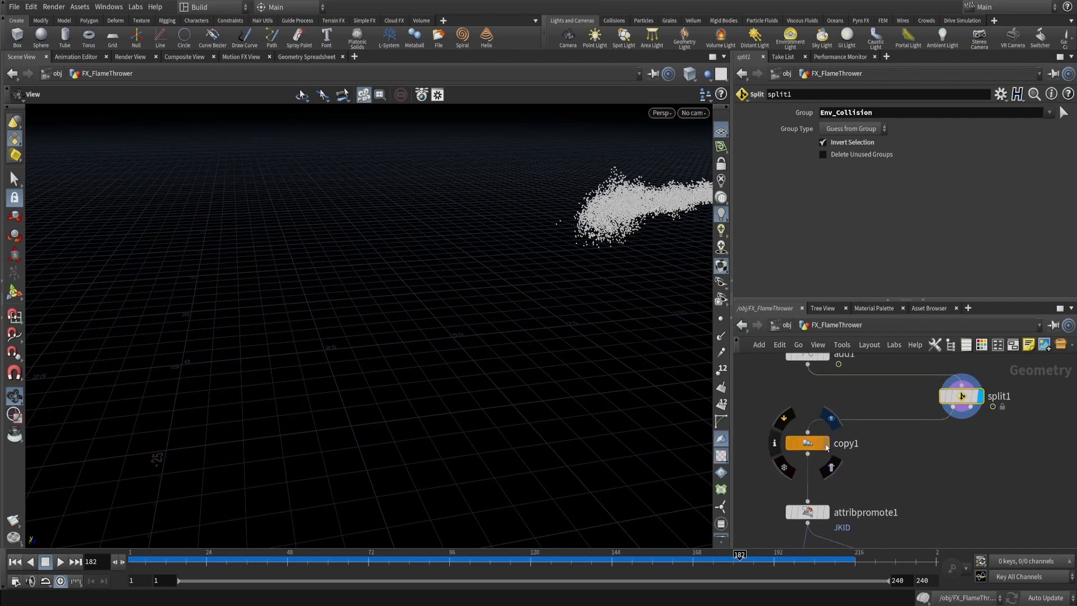
Display attribwrangle1 below pyrosource1 and scrub to about frame 53 to check the flame source points
click(808, 443)
key(h)
alt+middle_drag(955, 454, 954, 425)
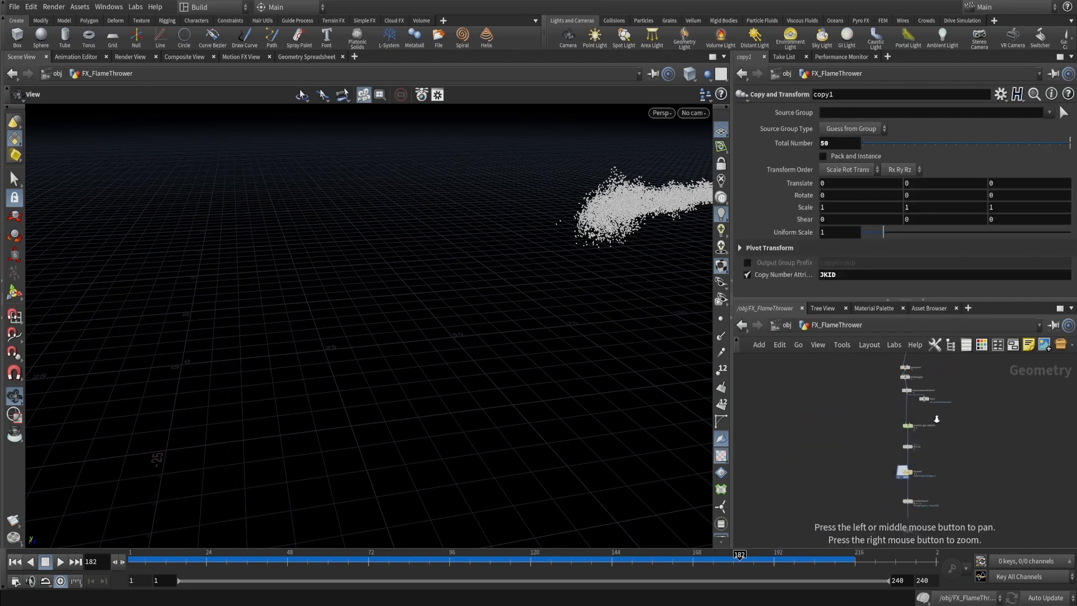
alt+middle_drag(916, 387, 914, 435)
alt+right_drag(913, 434, 890, 452)
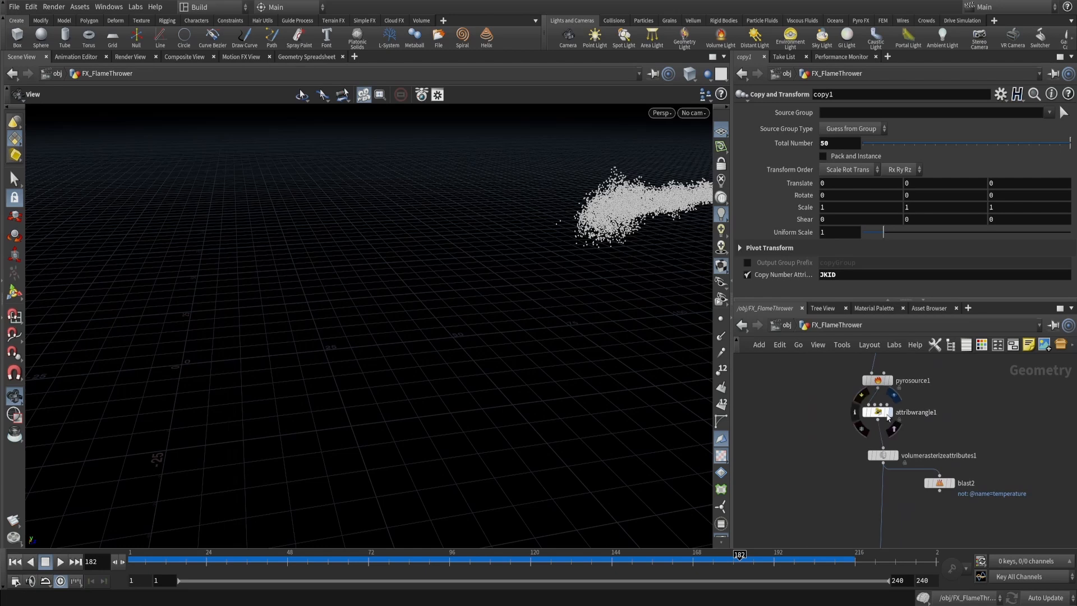
click(889, 411)
drag(178, 559, 303, 559)
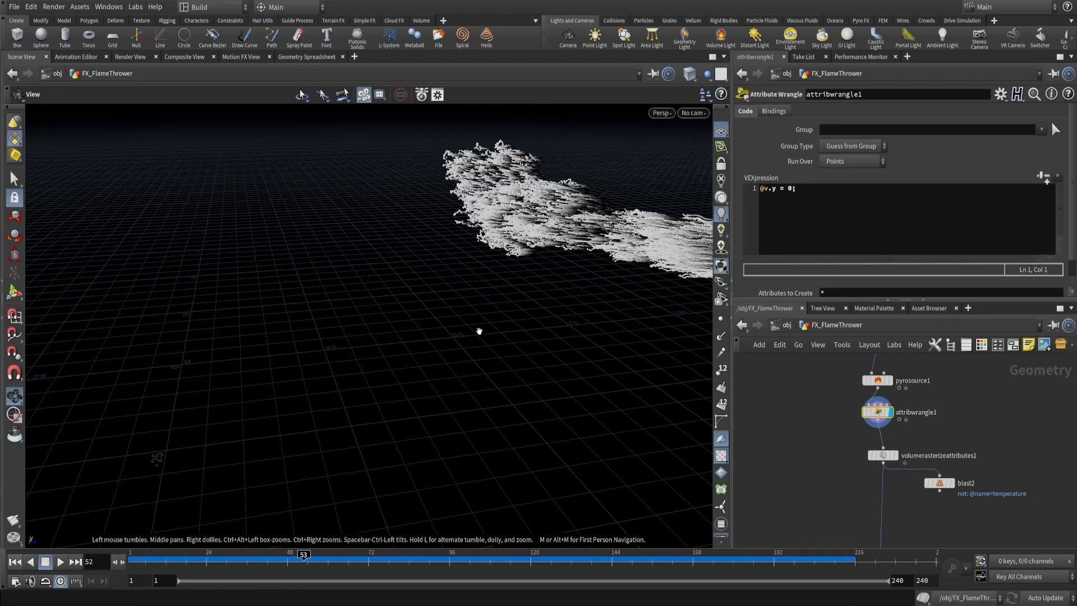
Add a Null node fed by the second output of split1
alt+right_drag(478, 329, 275, 359)
middle_drag(970, 359, 925, 429)
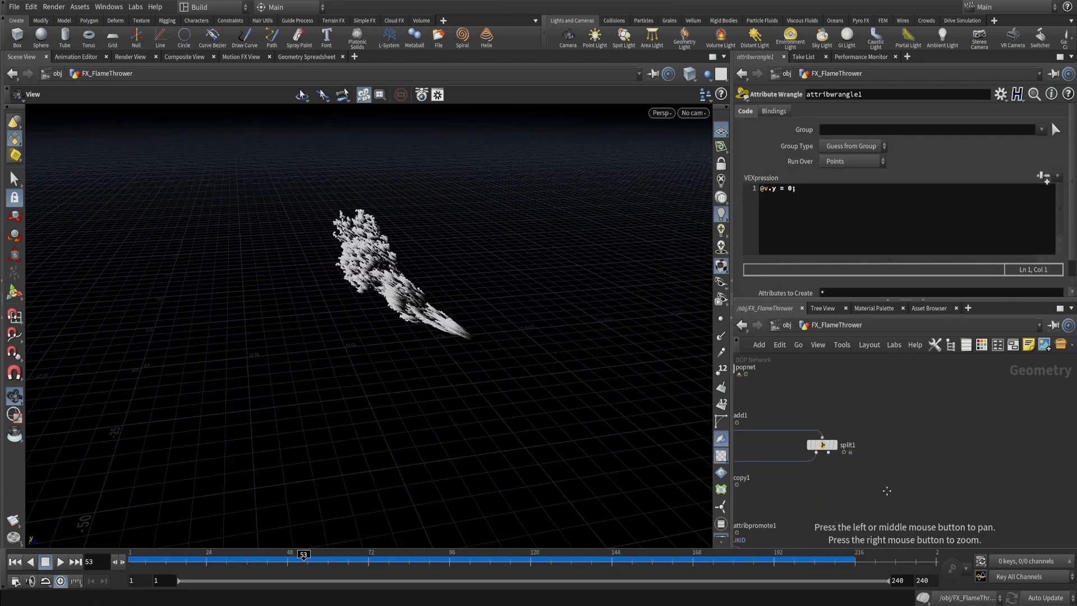
right_drag(926, 428, 840, 465)
key(Tab)
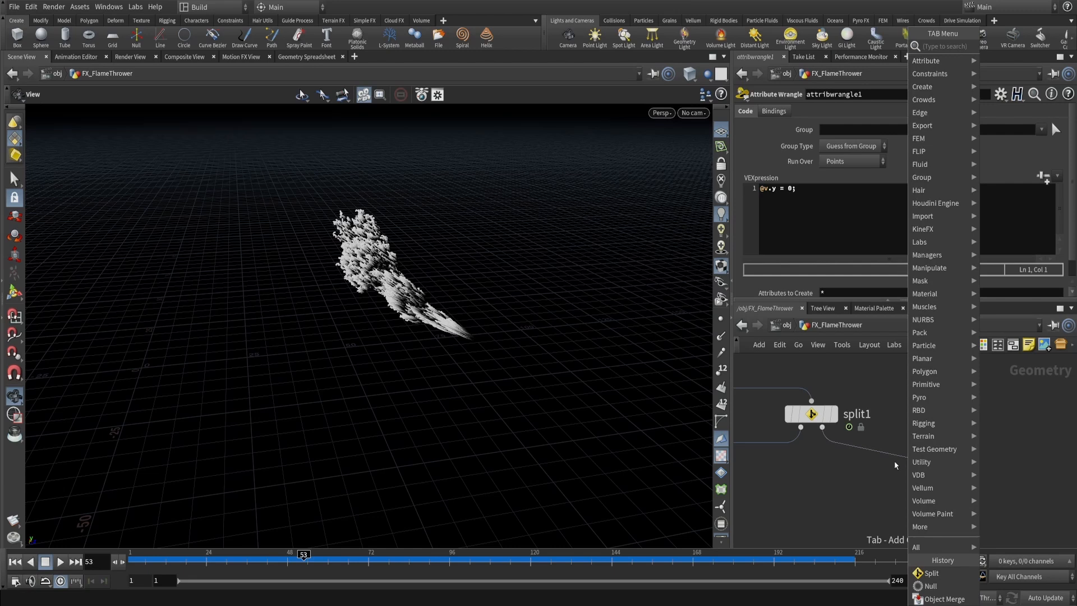
text(nu)
key(Return)
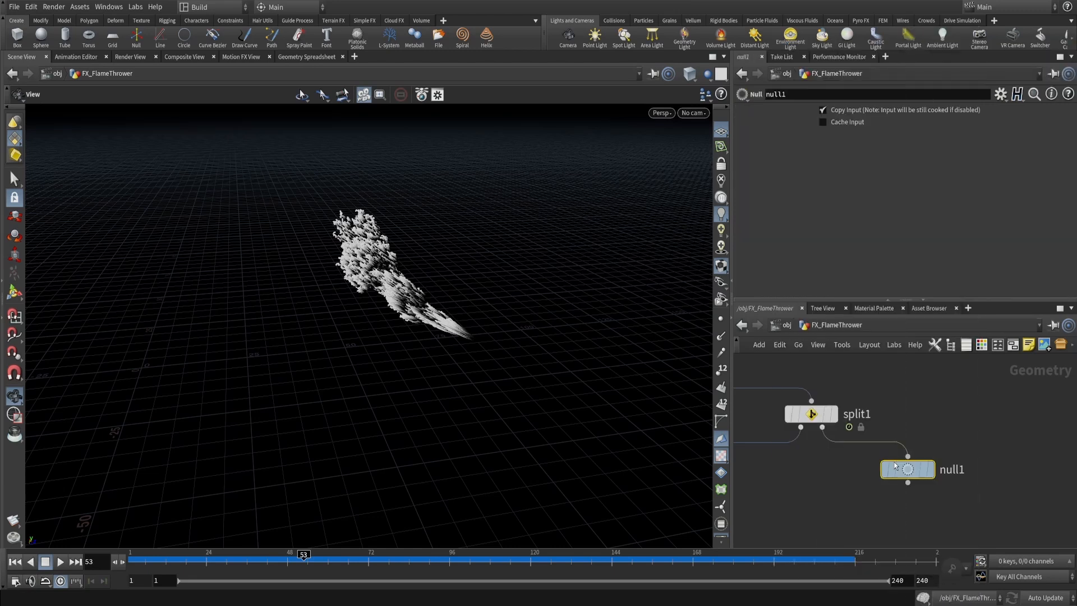
Display null1 and scrub to frame 136 to check the particles that hit the environment
click(929, 469)
drag(486, 308, 418, 356)
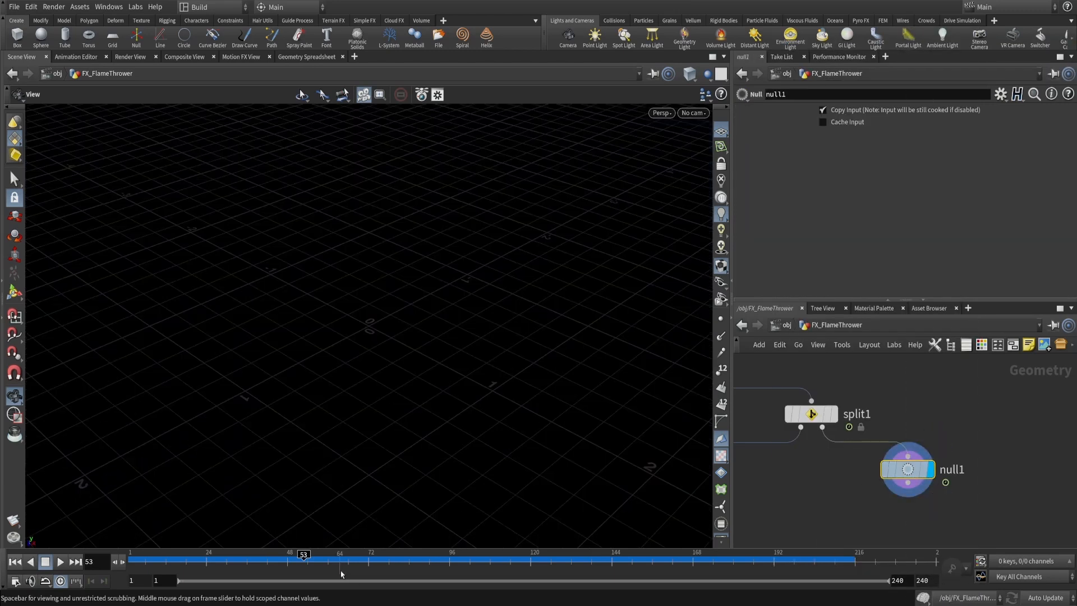
drag(498, 248, 314, 266)
drag(372, 558, 584, 561)
Set the scene update mode to Manual
scroll(909, 404, down, 6)
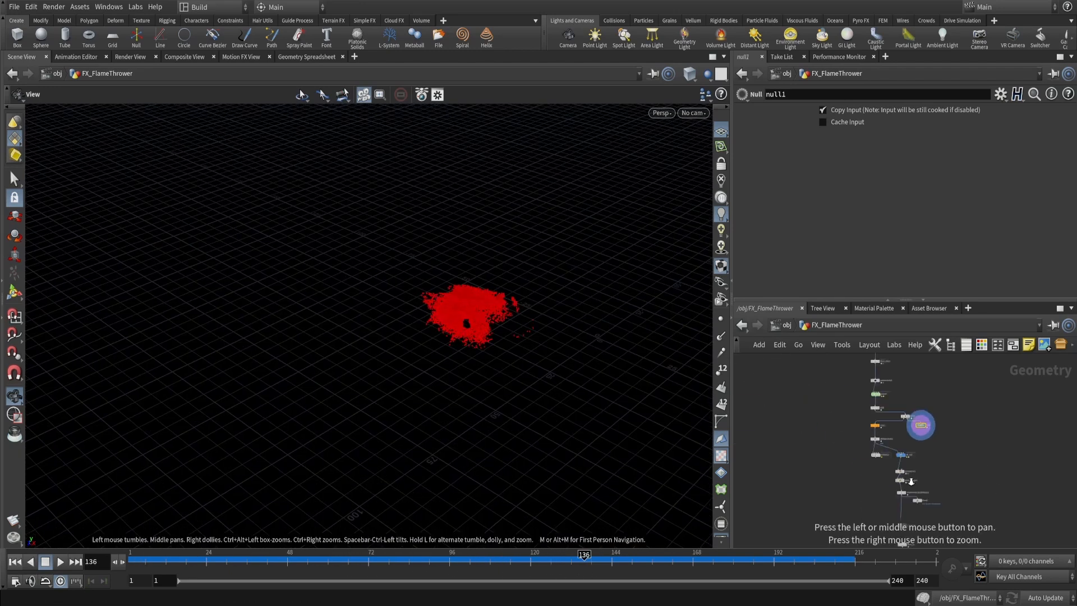
click(1046, 597)
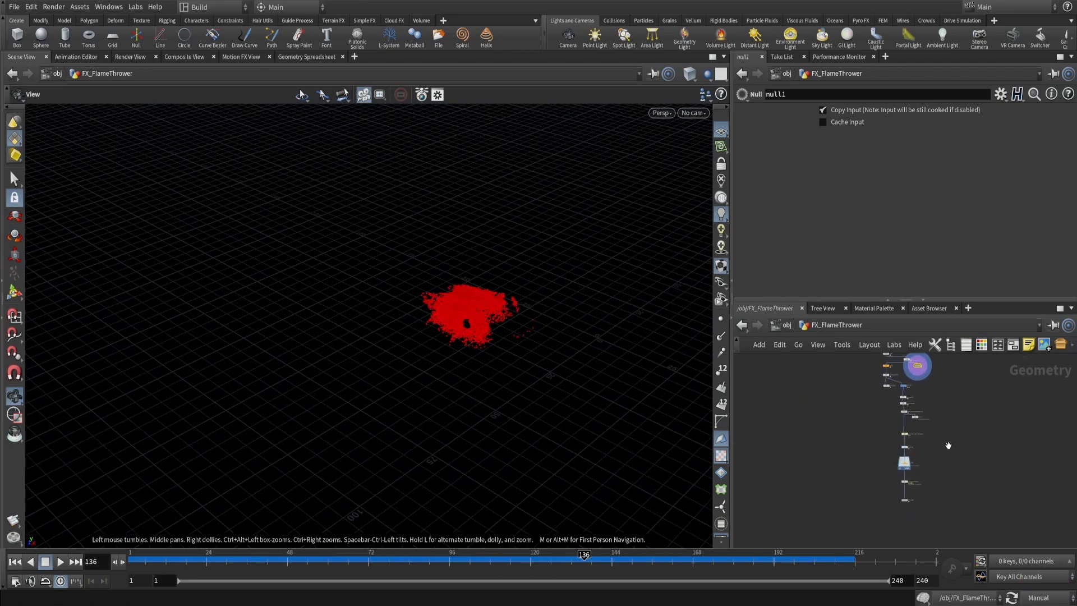
scroll(948, 445, up, 5)
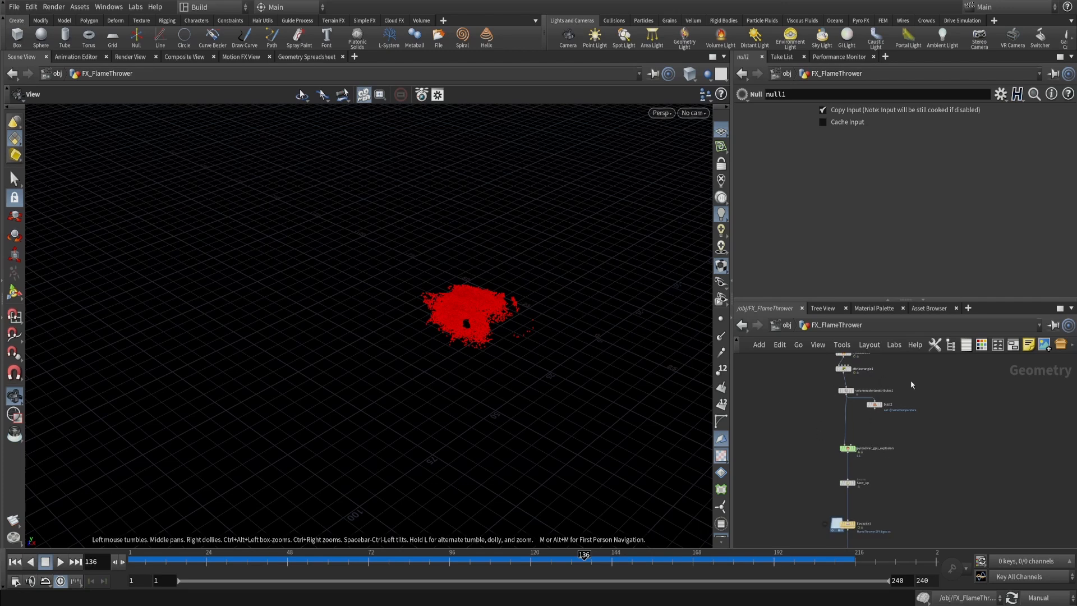
key(f)
key(Tab)
text(gpu)
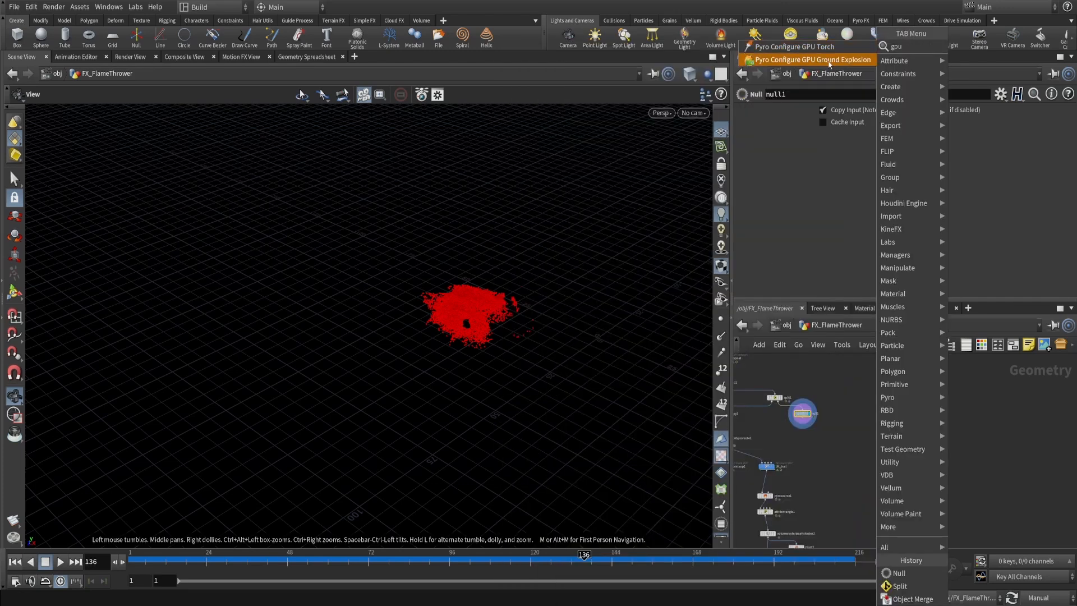
click(965, 440)
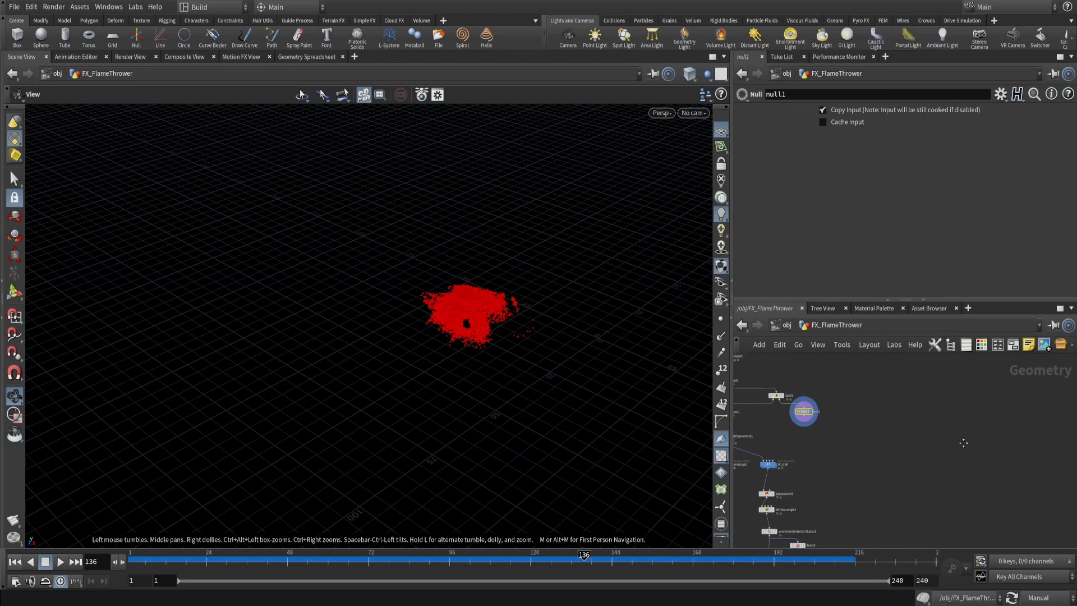
Move null1 well away from the main node chain, keeping the update mode on Manual
middle_drag(964, 443, 987, 414)
drag(837, 392, 923, 401)
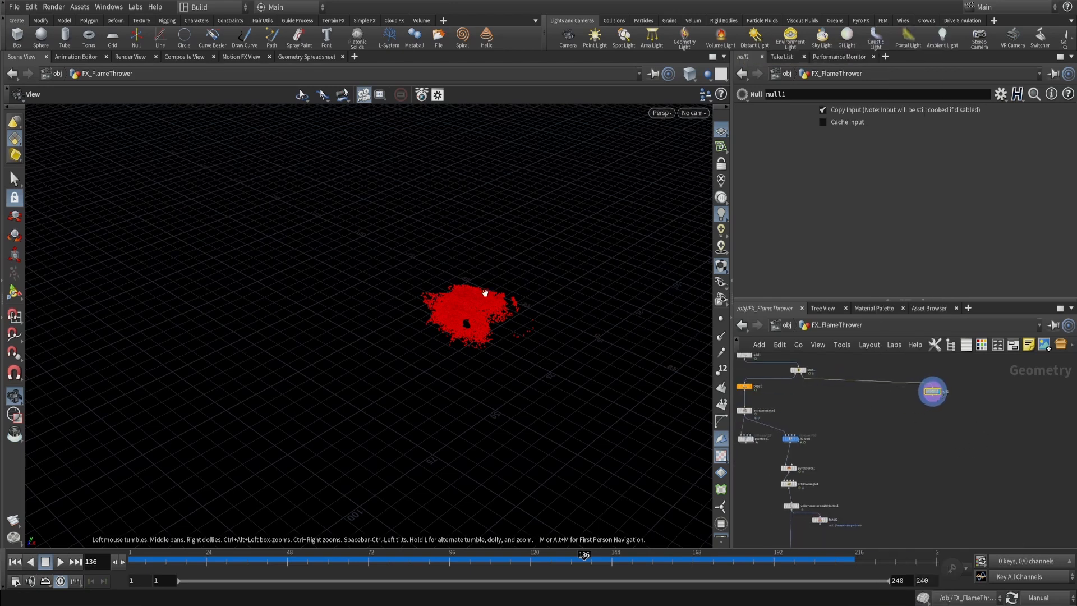
scroll(485, 292, up, 3)
scroll(903, 425, down, 5)
middle_drag(893, 446, 906, 402)
scroll(919, 419, up, 3)
middle_drag(890, 486, 870, 495)
click(1044, 597)
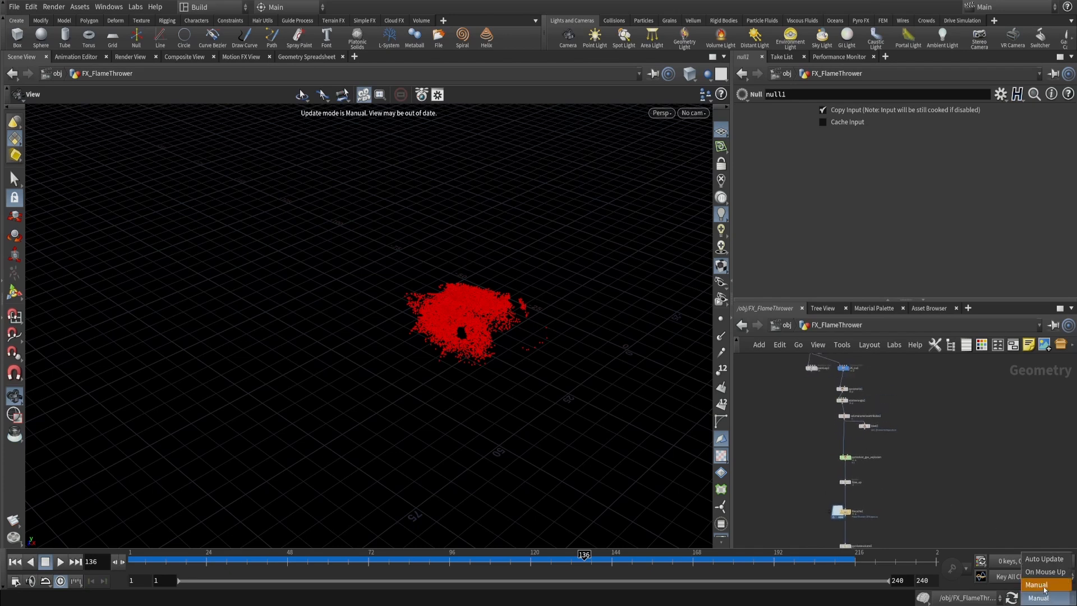
click(1043, 585)
Duplicate the chain from pyrosource1 through the pyro solver and its retime node, placing the copies beside the originals
scroll(874, 450, up, 3)
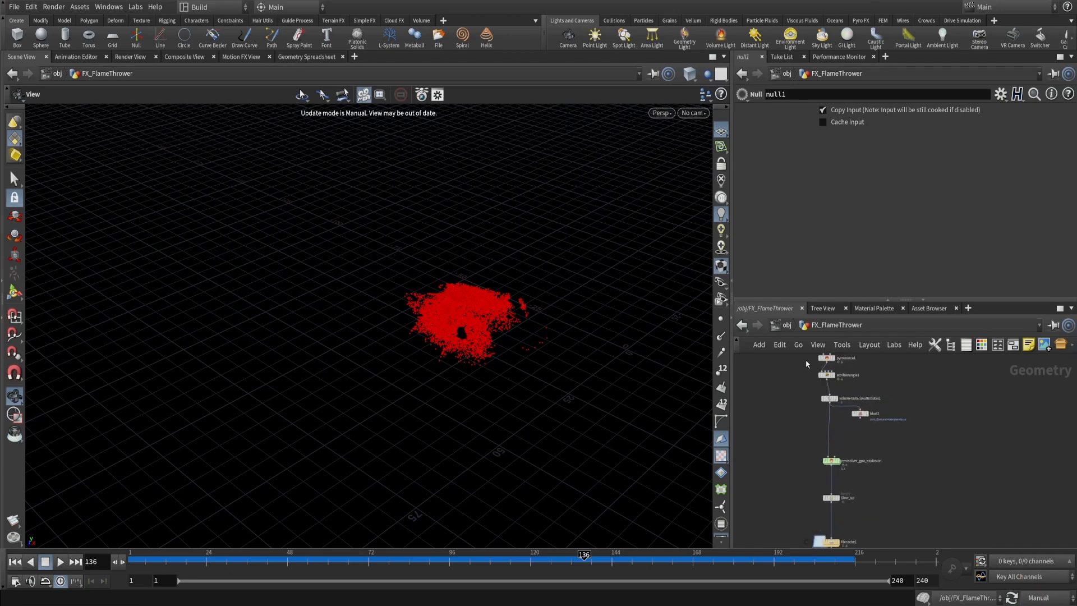
drag(806, 359, 896, 517)
alt+drag(826, 374, 1012, 390)
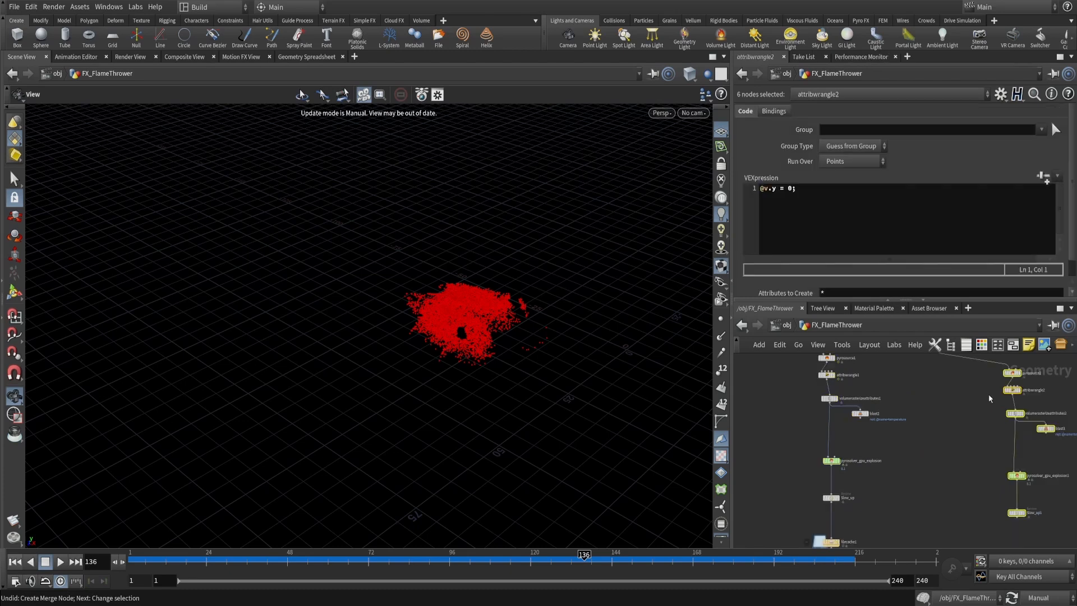
Connect null1 to the first input of pyrosource2 and arrange null1 above the duplicated chain
middle_drag(974, 399, 924, 473)
click(965, 415)
scroll(932, 443, up, 2)
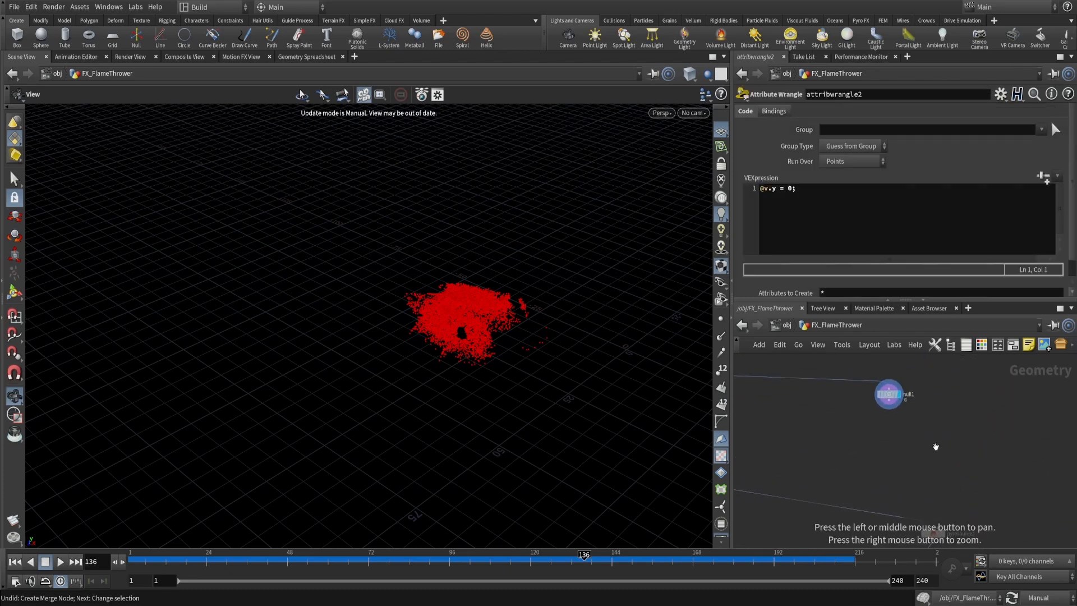
click(928, 527)
click(889, 400)
drag(892, 396, 953, 456)
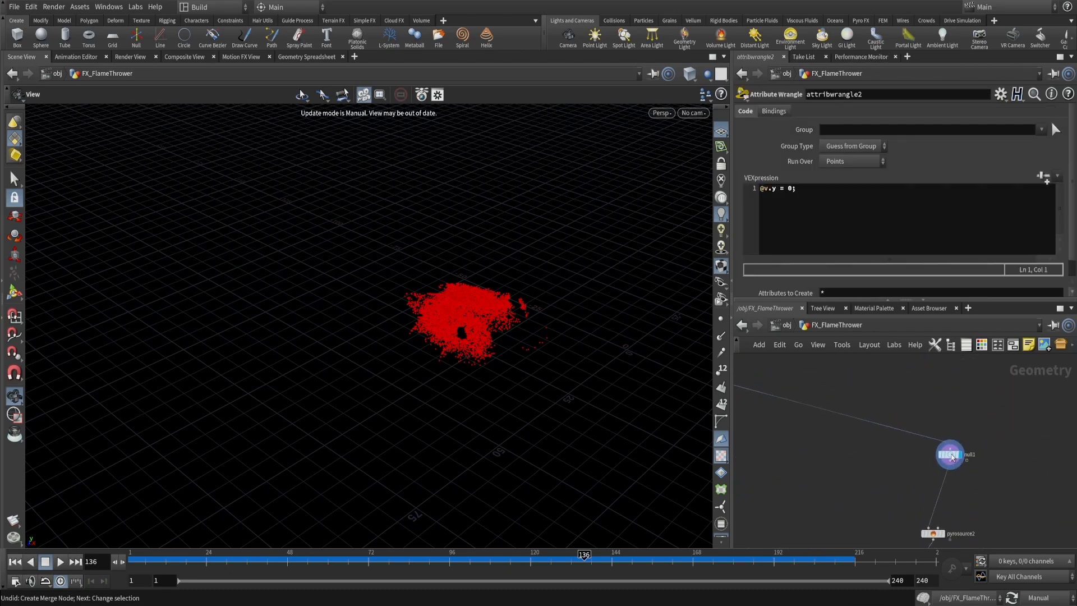
middle_drag(937, 505, 876, 384)
scroll(886, 399, down, 2)
drag(898, 388, 911, 370)
middle_drag(885, 388, 885, 393)
scroll(905, 370, up, 3)
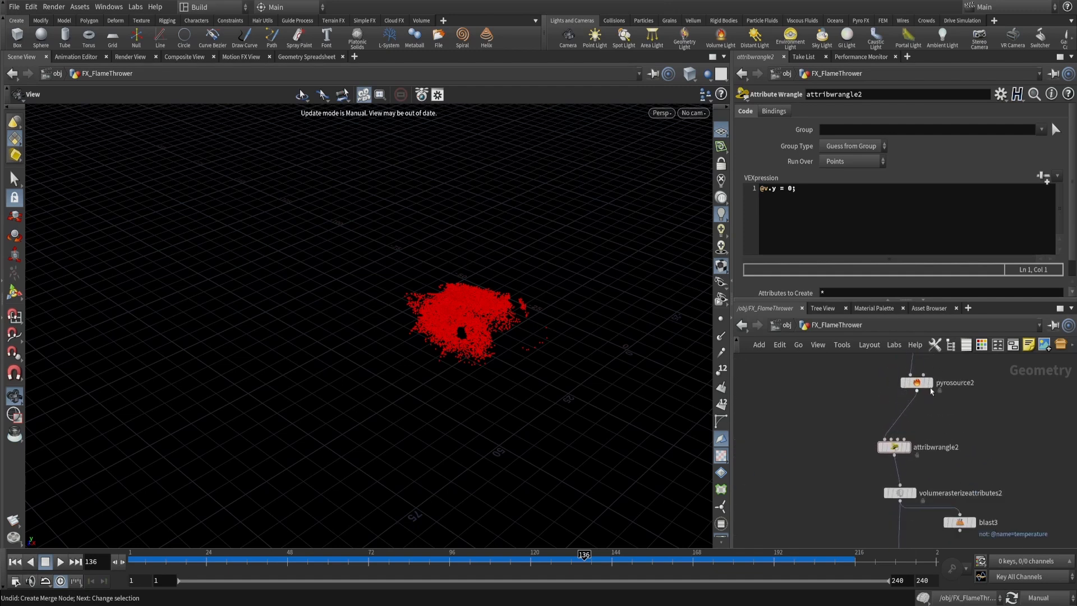
Display volumerasterizeattributes2 and switch the update mode to Auto Update to inspect the rasterized ground source
click(919, 384)
middle_drag(943, 458, 937, 377)
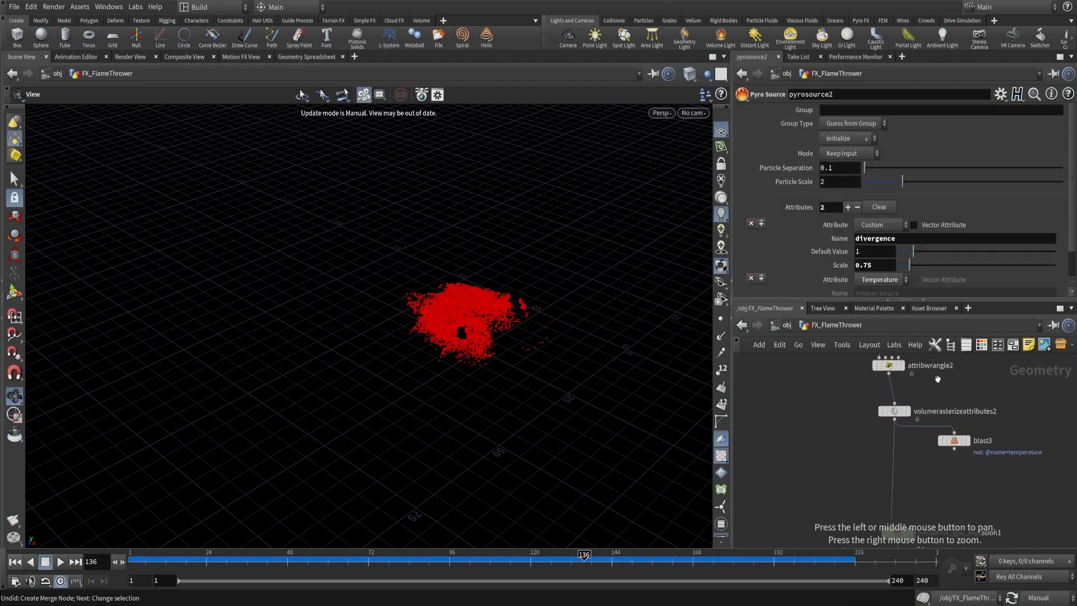
click(894, 411)
click(1039, 597)
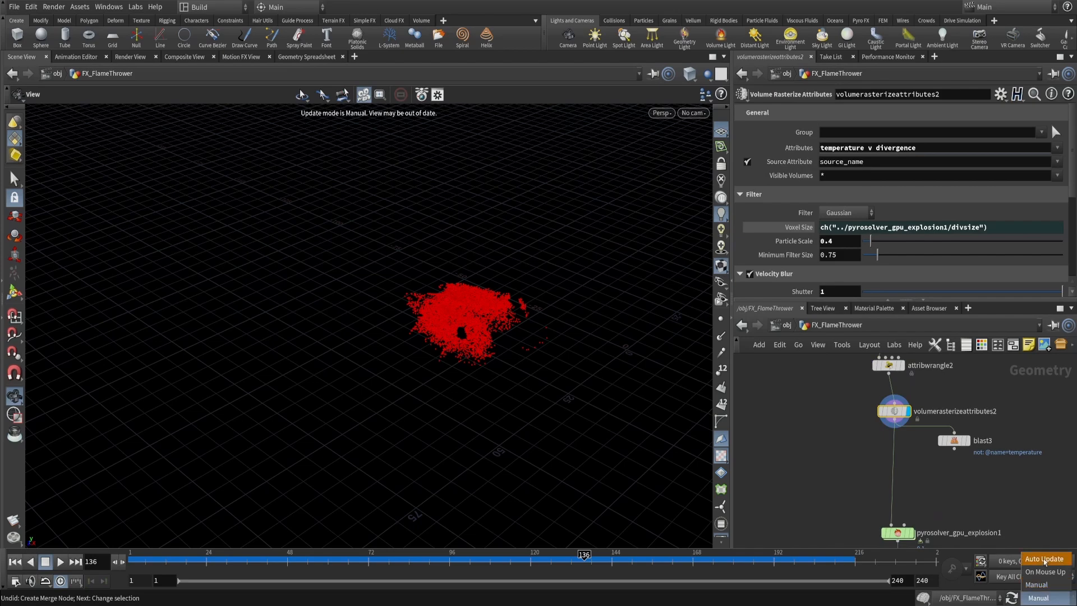
click(1043, 559)
drag(490, 282, 488, 337)
right_drag(488, 337, 457, 288)
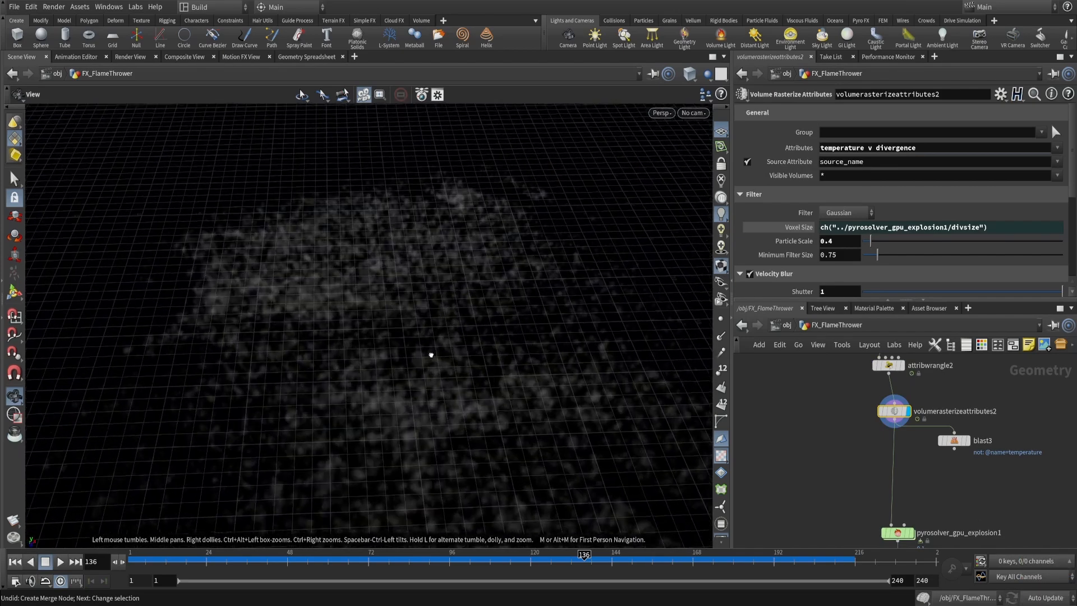
mouse_move(430, 353)
mouse_down()
mouse_move(423, 334)
mouse_move(427, 343)
mouse_up()
Move null1 higher above pyrosource2 and display its points
scroll(995, 405, down, 5)
alt+middle_drag(993, 406, 952, 495)
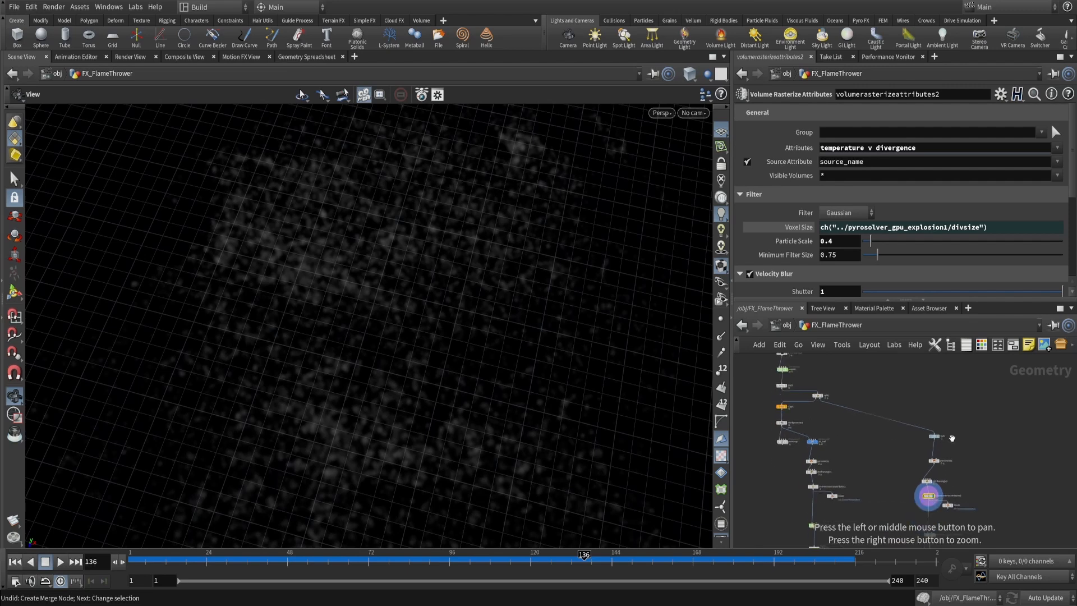
scroll(951, 451, up, 5)
alt+middle_drag(929, 436, 1047, 517)
alt+middle_drag(984, 457, 933, 426)
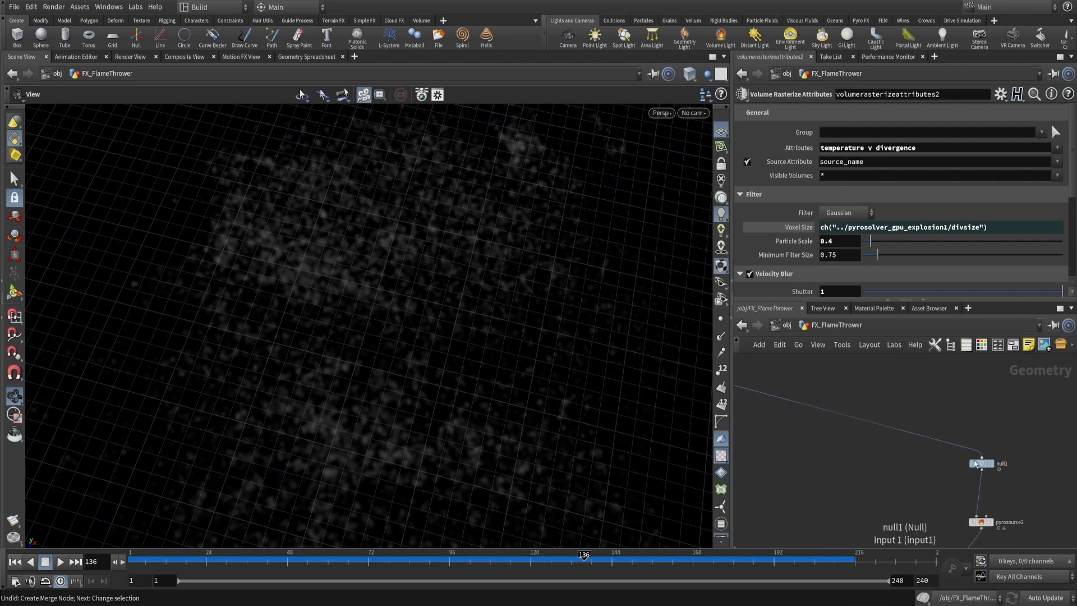
drag(981, 462, 938, 404)
click(948, 403)
click(942, 403)
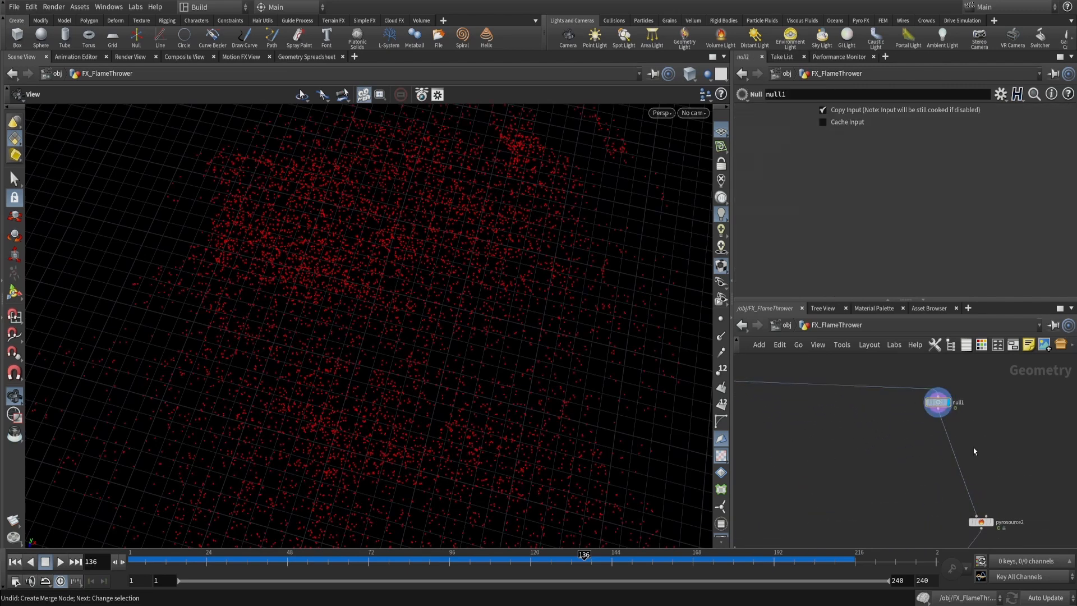
Insert a Point Replicate node between null1 and pyrosource2 and display the replicated points
key(Tab)
text(point rep)
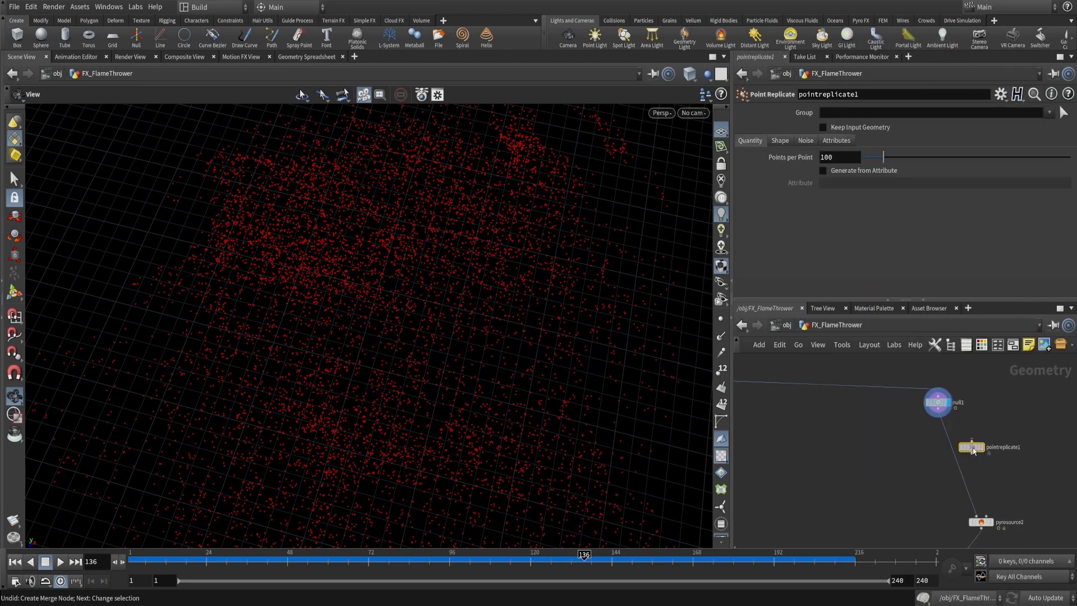
drag(972, 448, 939, 450)
key(r)
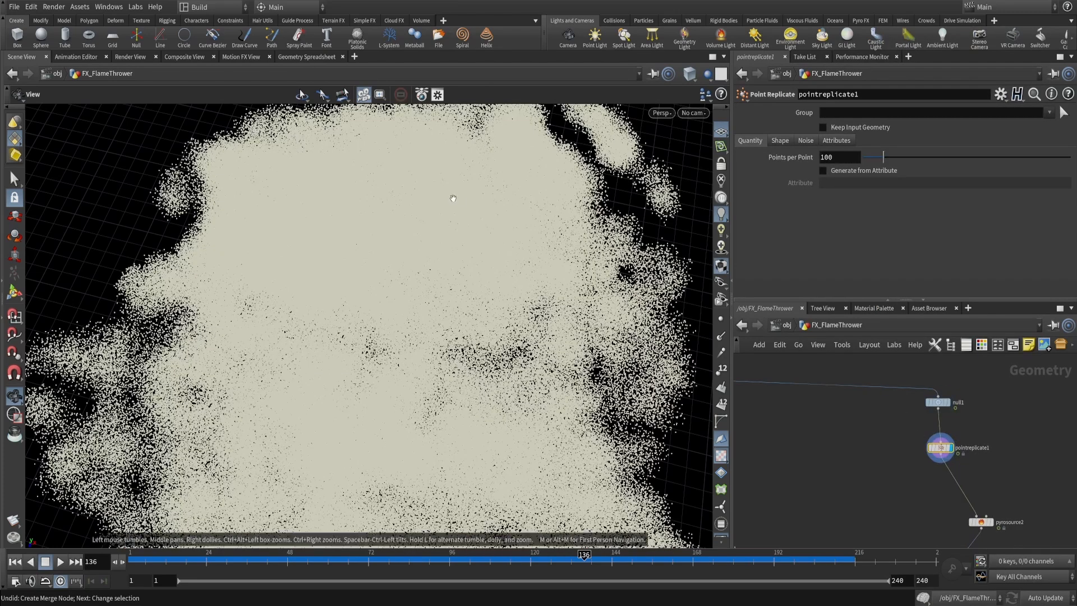
scroll(455, 198, down, 5)
drag(504, 358, 553, 207)
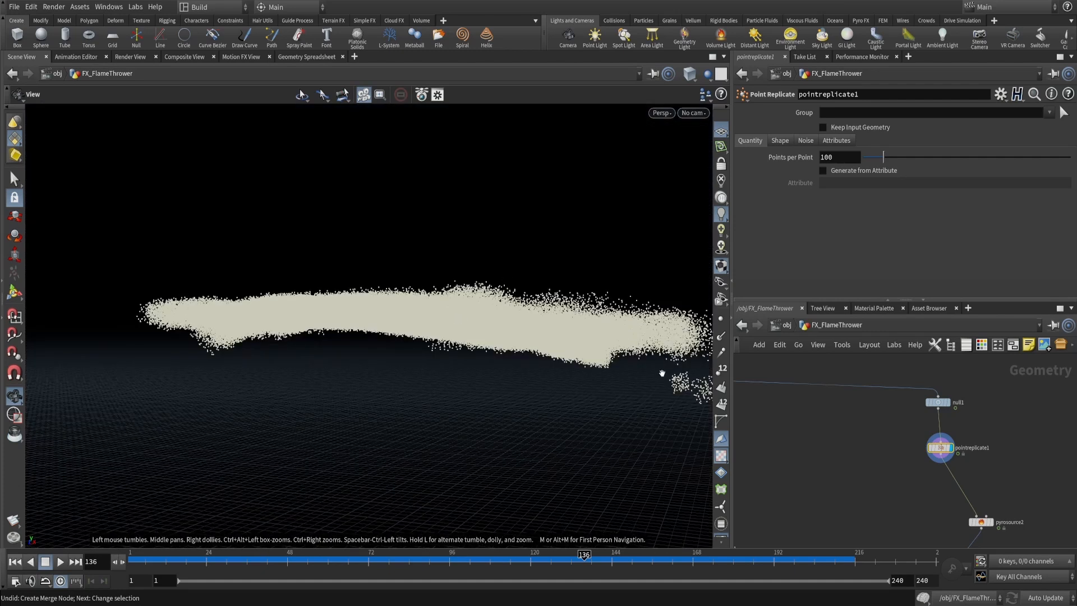
Template ENV_Collision so the environment shows together with the replicated points
middle_drag(877, 439, 1009, 493)
middle_drag(857, 377, 963, 465)
middle_drag(930, 359, 911, 464)
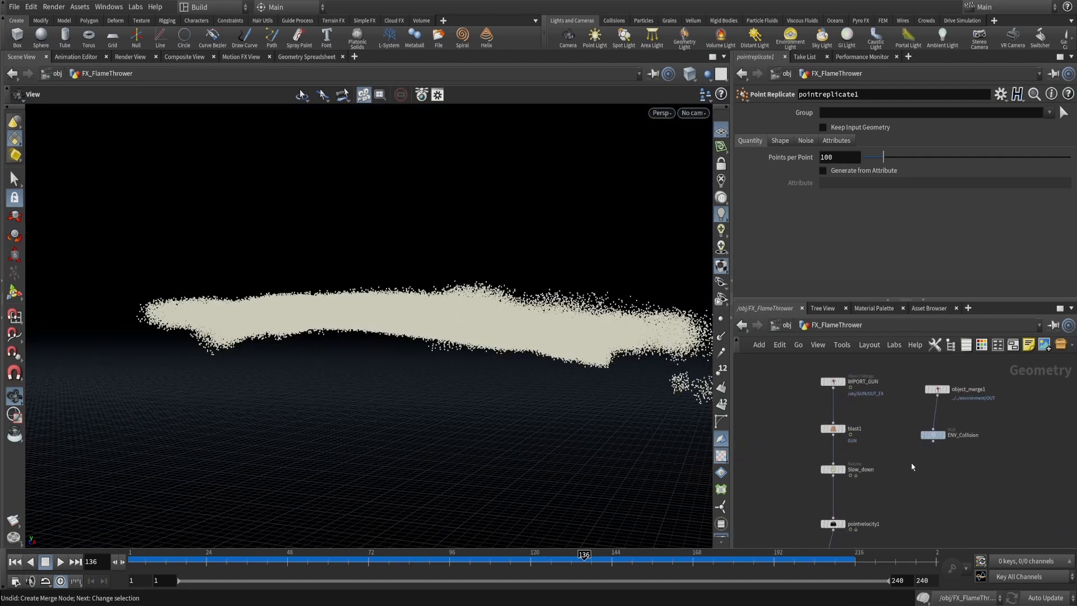
scroll(970, 393, up, 3)
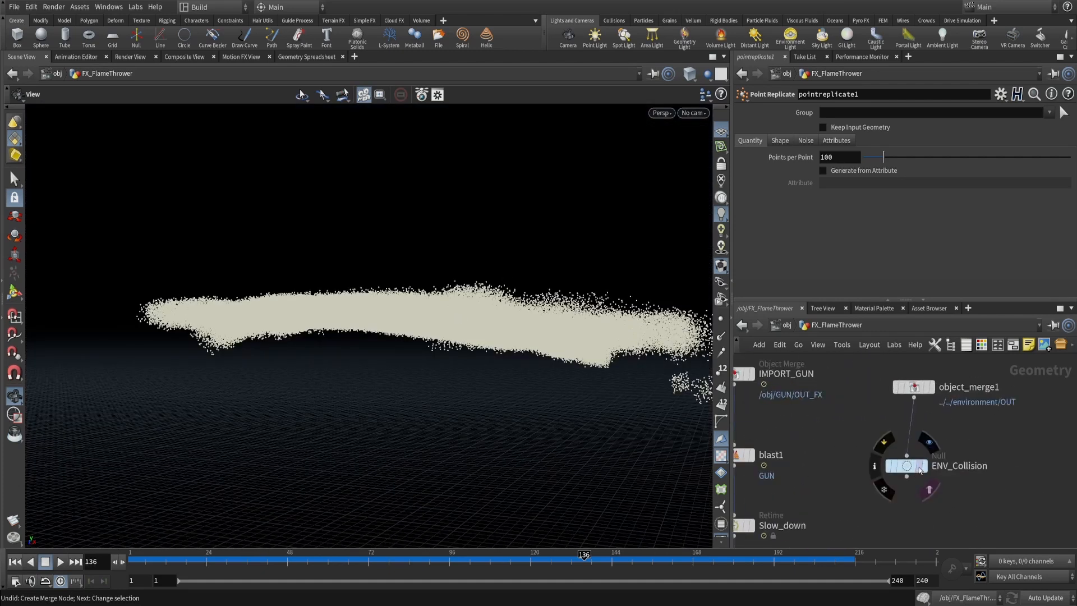
click(922, 465)
drag(505, 353, 315, 292)
scroll(1038, 505, down, 5)
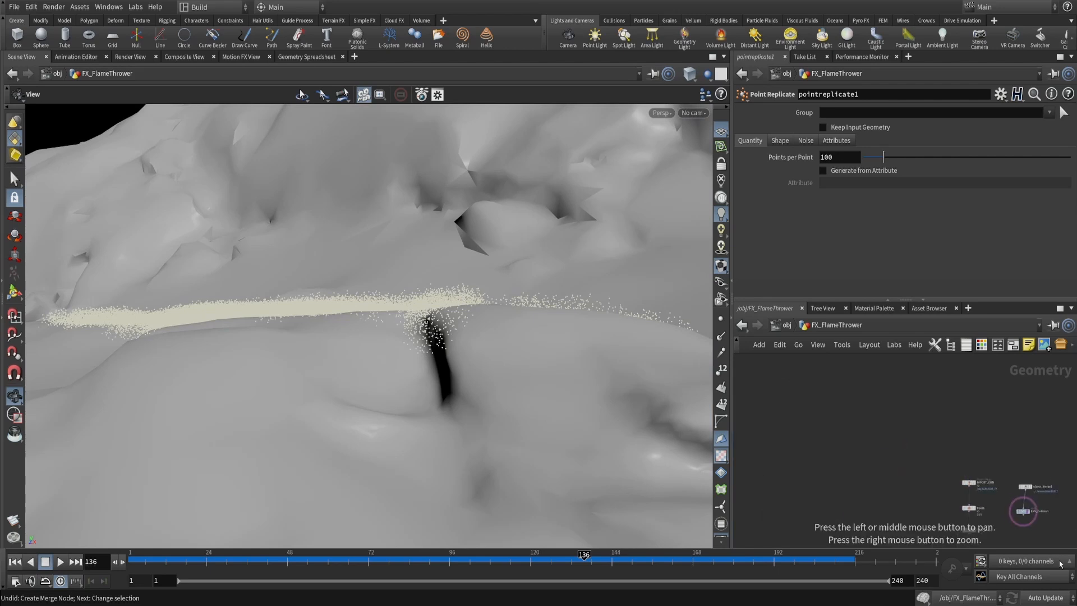
Insert a Ray node between pointreplicate1 and pyrosource2
middle_drag(1009, 519, 897, 367)
middle_drag(824, 458, 925, 417)
middle_drag(946, 472, 900, 436)
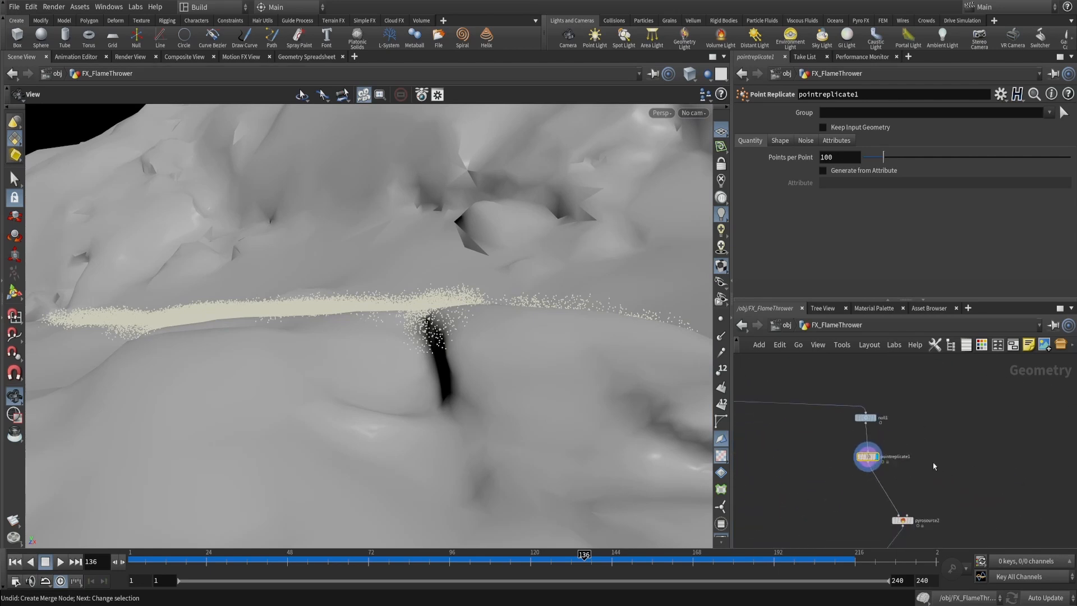
key(Tab)
text(ray)
key(Return)
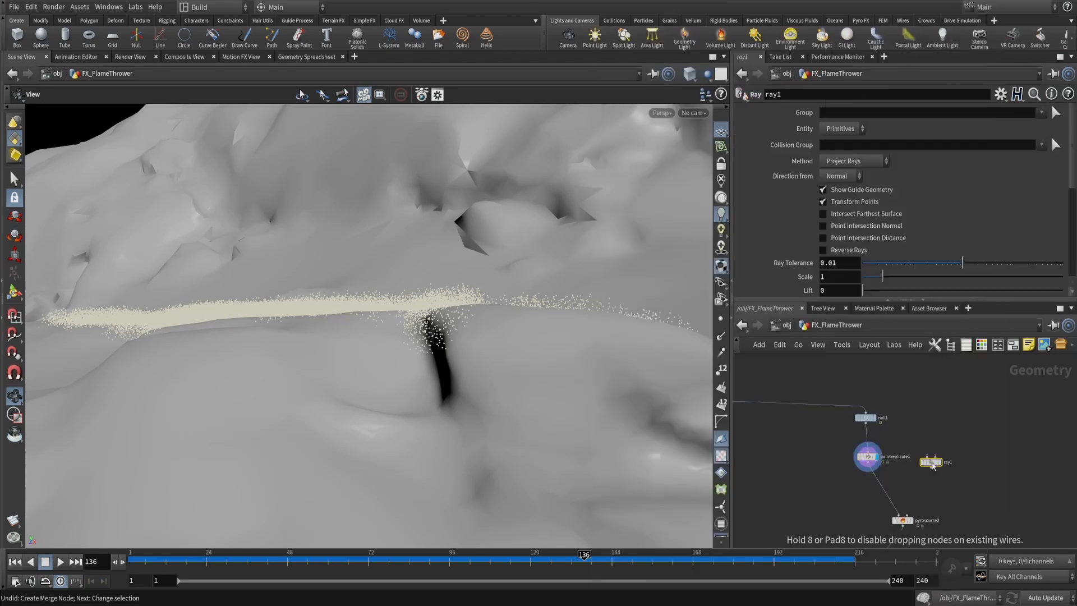
click(886, 484)
Copy the object_merge1 node that imports the environment and paste the copy near ray1
scroll(903, 415, down, 3)
middle_drag(875, 403, 993, 485)
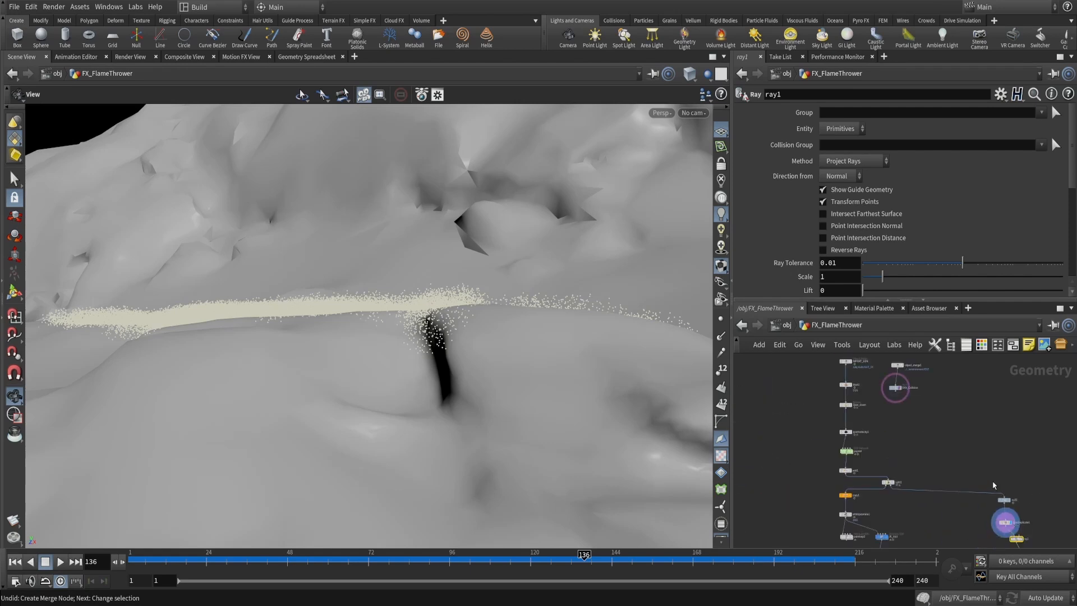
scroll(897, 370, up, 3)
middle_drag(949, 392, 941, 421)
drag(950, 417, 885, 385)
key(ctrl+c)
middle_drag(1002, 486, 783, 379)
middle_drag(1006, 520, 898, 385)
key(ctrl+v)
Connect object_merge2 to the second input of ray1 and display ray1
scroll(851, 465, up, 3)
mouse_move(833, 472)
mouse_down()
mouse_move(898, 403)
mouse_move(894, 388)
mouse_up()
click(841, 482)
click(826, 482)
middle_drag(841, 420, 907, 407)
Set the Method of ray1 to Minimum Distance and inspect the points projected onto the environment
click(853, 161)
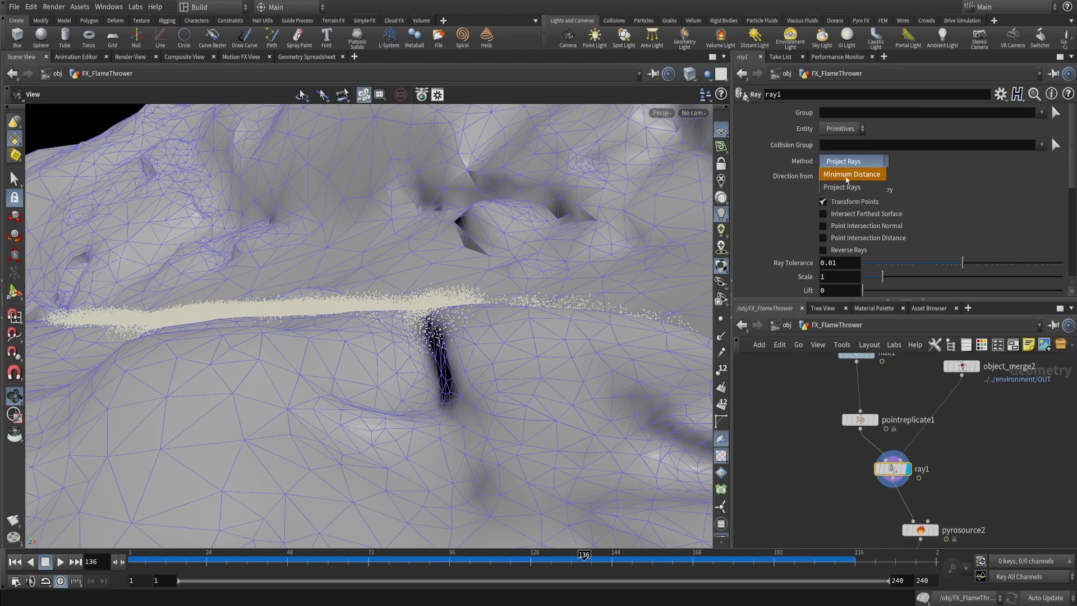
click(848, 175)
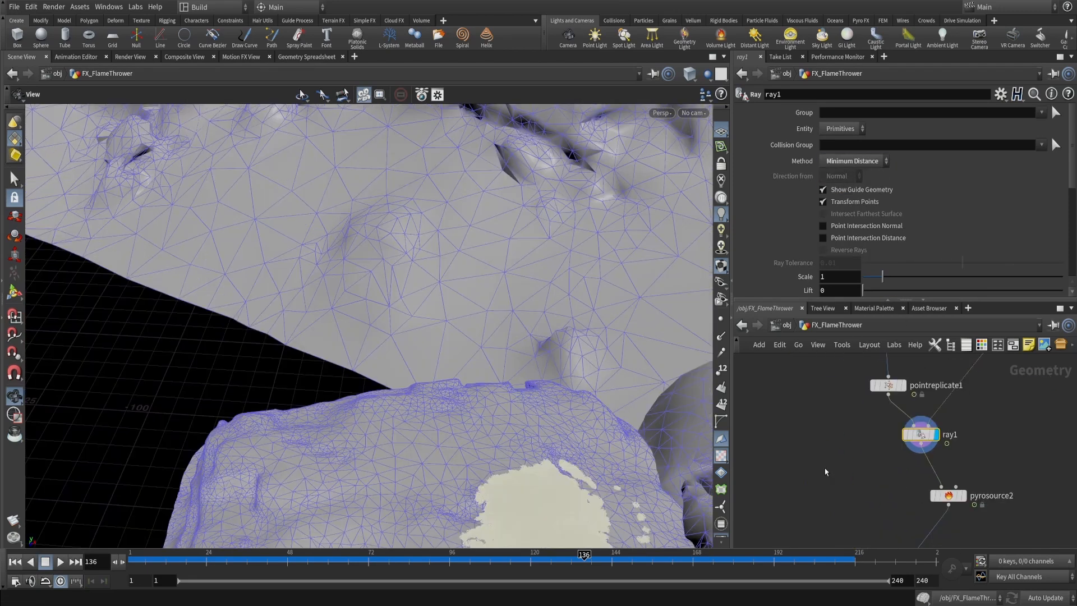
drag(538, 359, 504, 186)
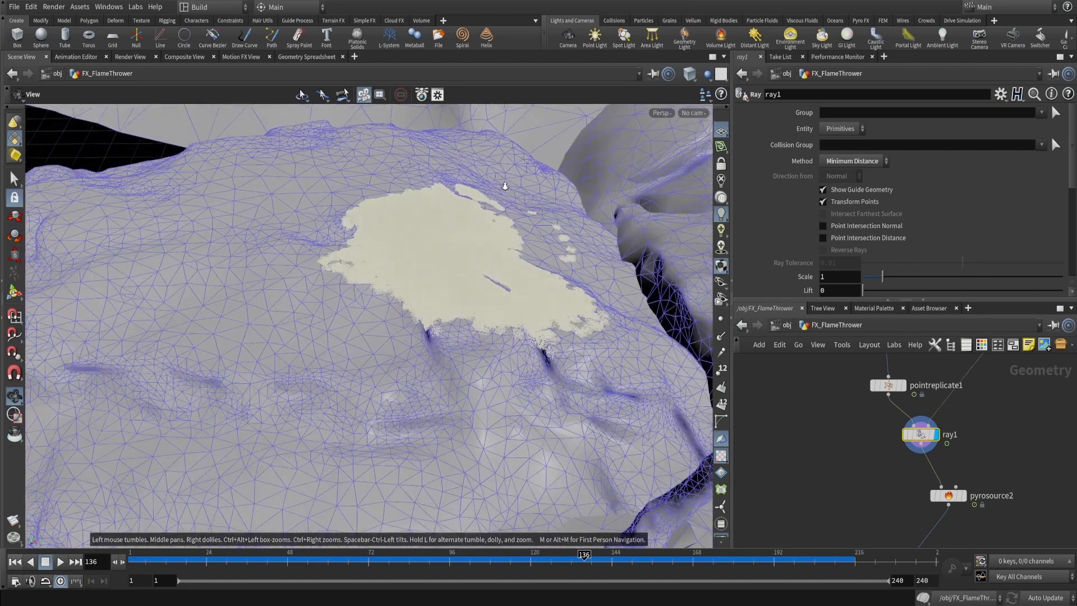
right_drag(505, 185, 530, 242)
Select pointreplicate1 and examine the node info of null1 for its point attributes and groups
middle_drag(849, 410, 832, 449)
click(870, 426)
middle_drag(908, 397, 902, 441)
middle_click(862, 403)
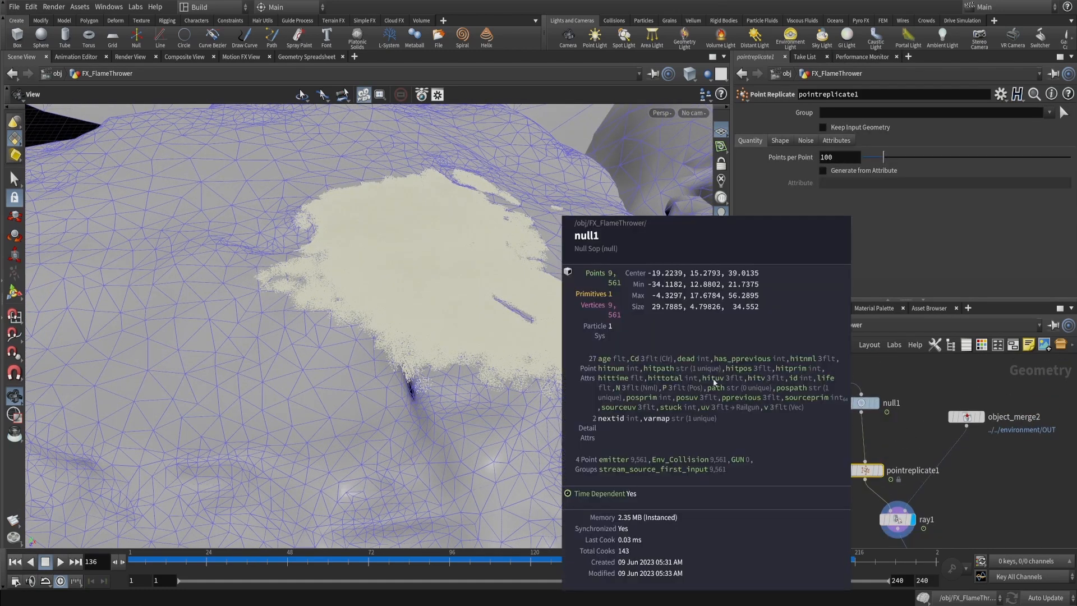
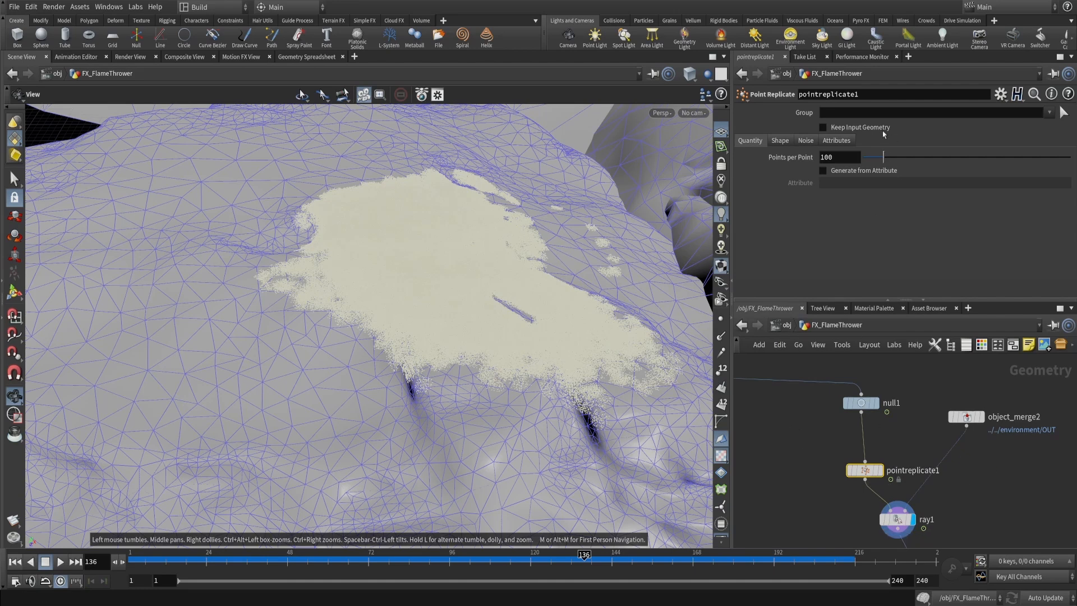
Enable Copy Source Attributes on pointreplicate1 and inspect the replicated points on the environment
click(845, 142)
click(840, 158)
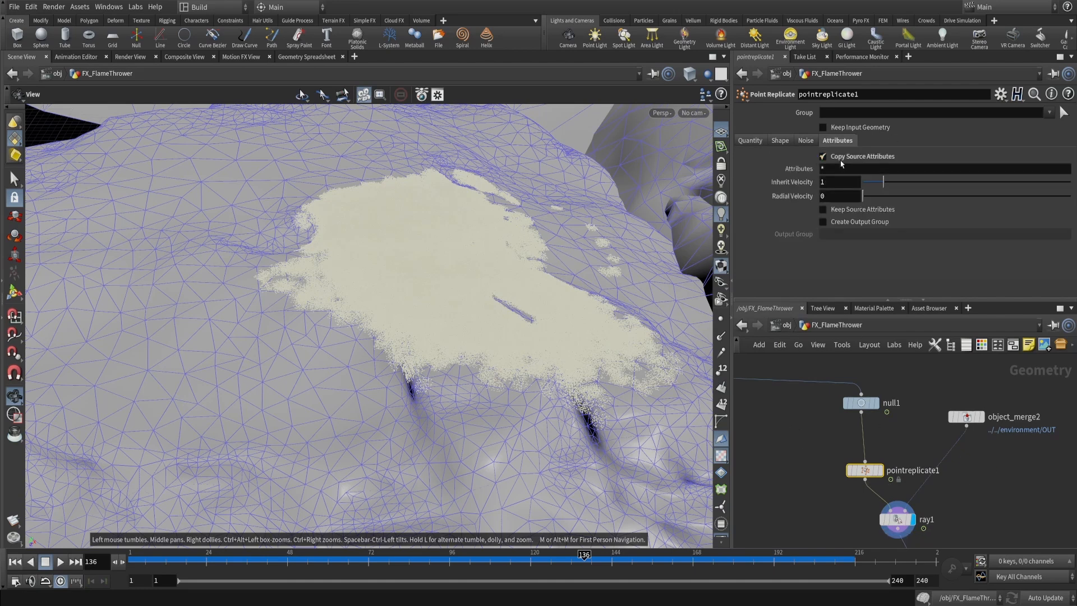
middle_drag(1023, 509, 1014, 440)
drag(580, 352, 557, 298)
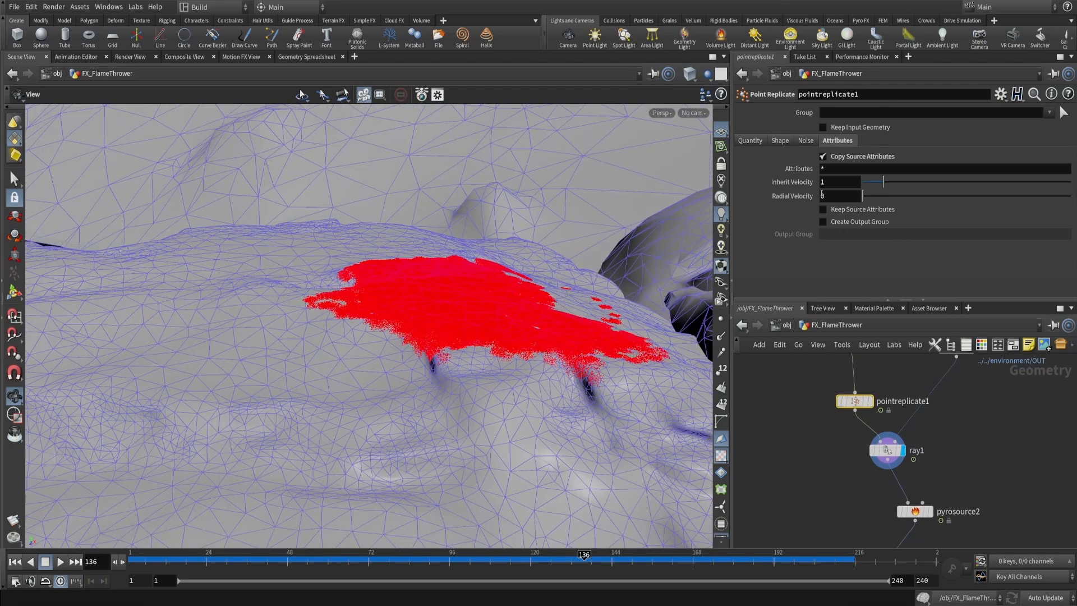
drag(572, 345, 579, 361)
right_drag(579, 360, 651, 348)
middle_drag(810, 491, 853, 487)
drag(521, 229, 524, 261)
right_drag(524, 261, 448, 246)
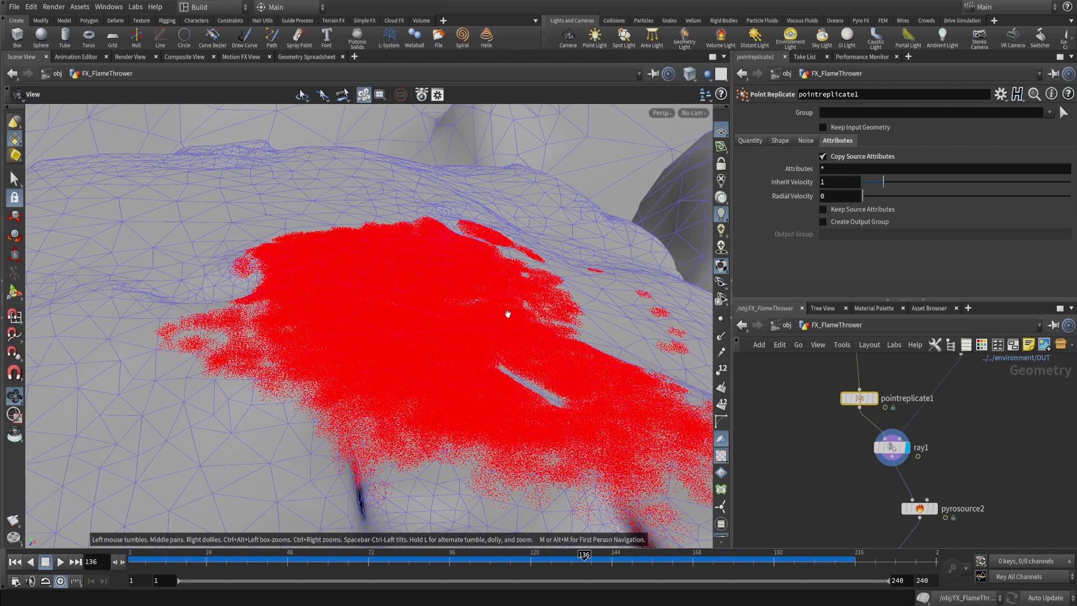
Display volumerasterizeattributes2 in the second branch and inspect its rasterized volume without the environment
scroll(856, 450, down, 3)
middle_drag(852, 465, 848, 412)
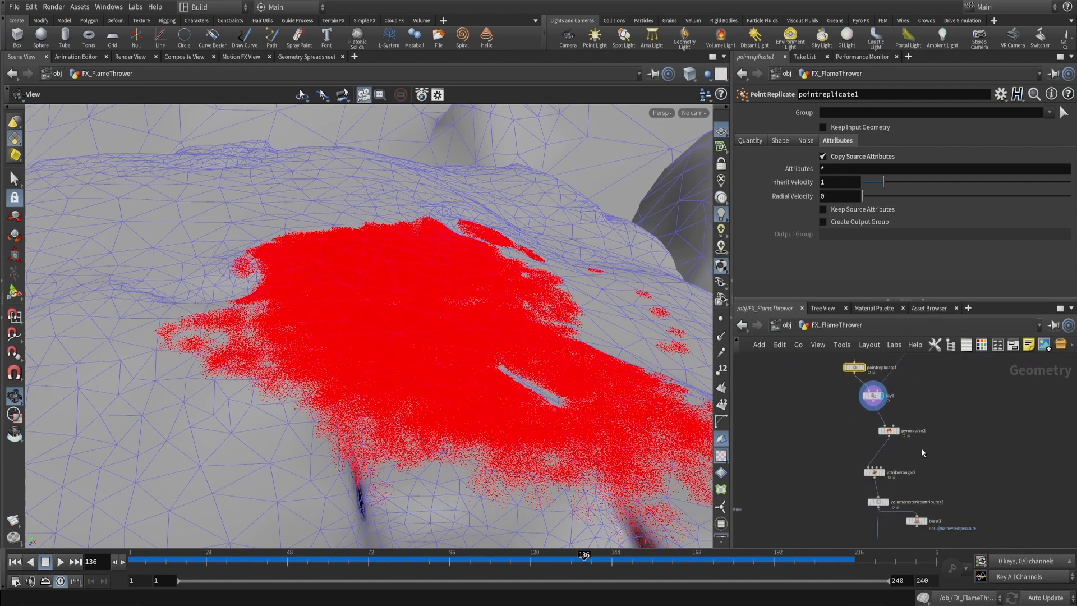
click(897, 431)
middle_drag(906, 447, 912, 408)
mouse_move(893, 488)
middle_down()
mouse_move(891, 444)
mouse_move(879, 503)
middle_up()
scroll(889, 445, up, 3)
scroll(830, 209, down, 1)
click(891, 441)
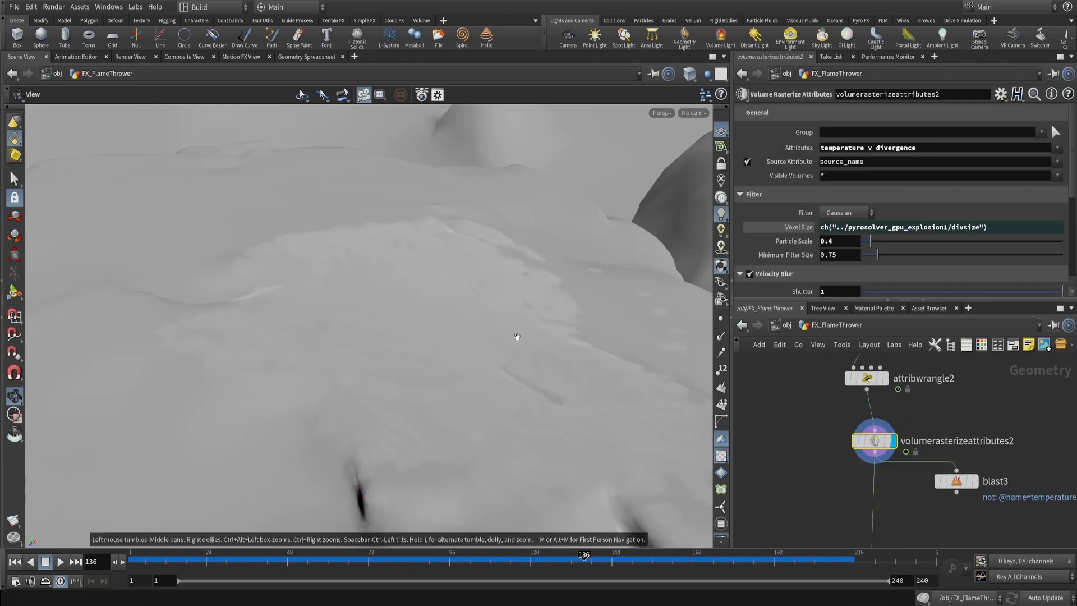
key(w)
key(w)
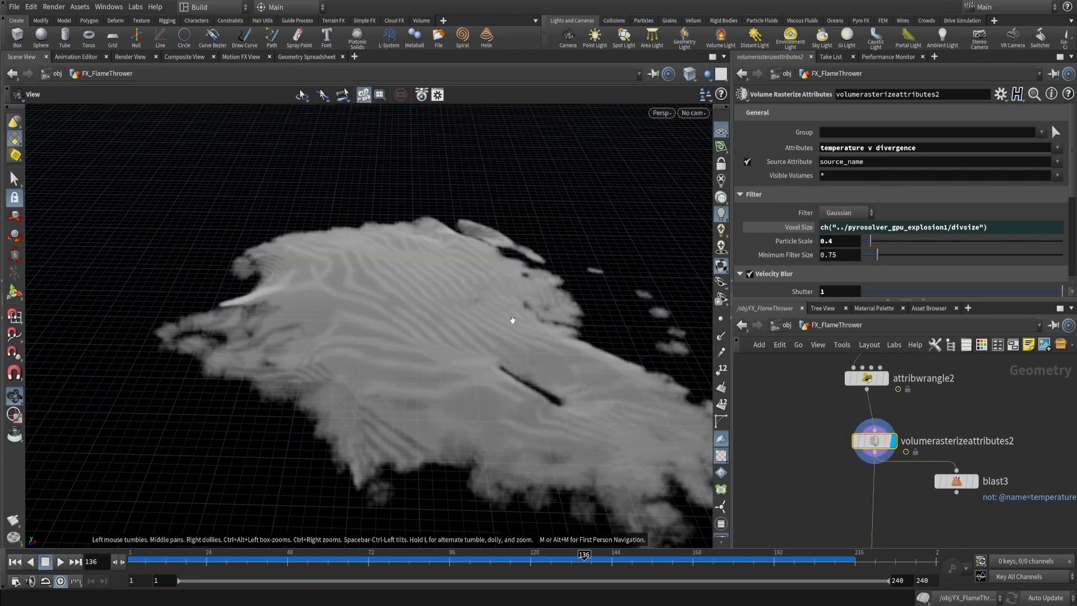
drag(509, 319, 563, 343)
Add an Attribute Noise node and insert it between attribwrangle2 and volumerasterizeattributes2
middle_drag(920, 499, 927, 547)
key(Tab)
text(a)
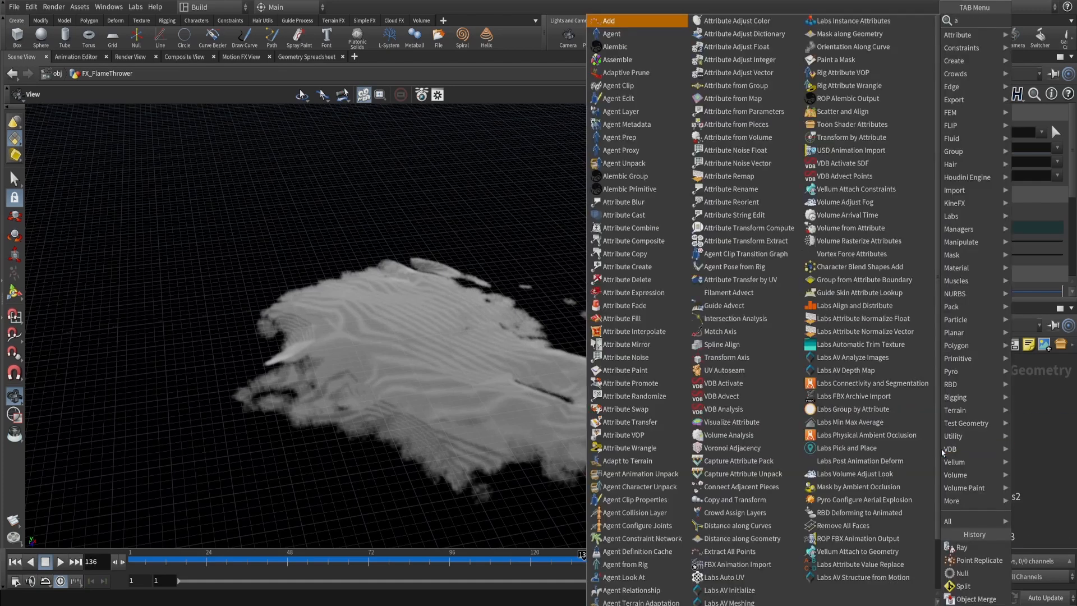
text(ttribnoi)
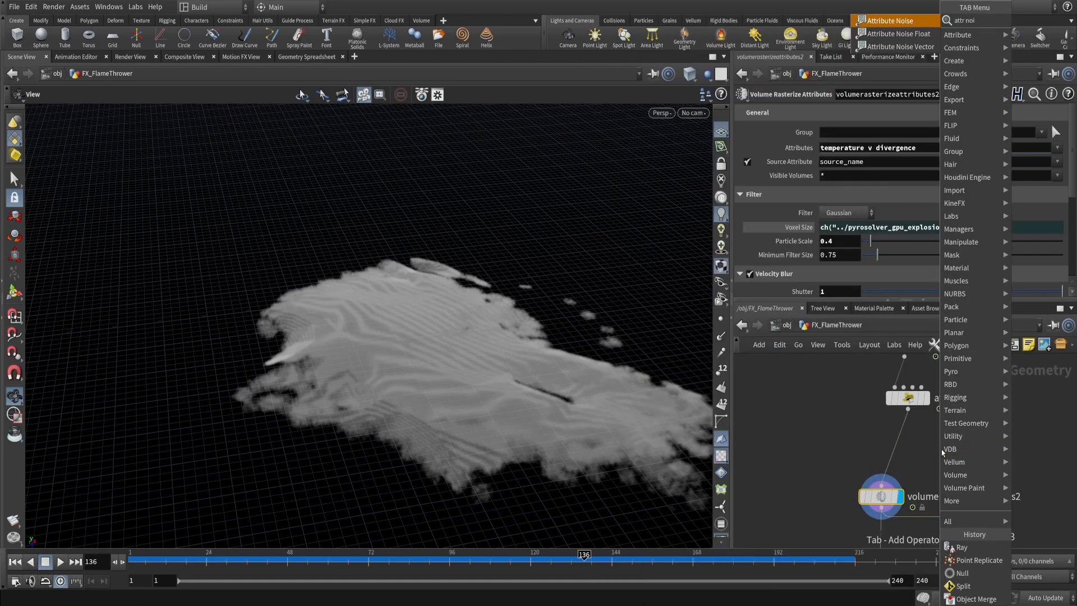
key(Return)
click(942, 452)
drag(941, 452, 904, 452)
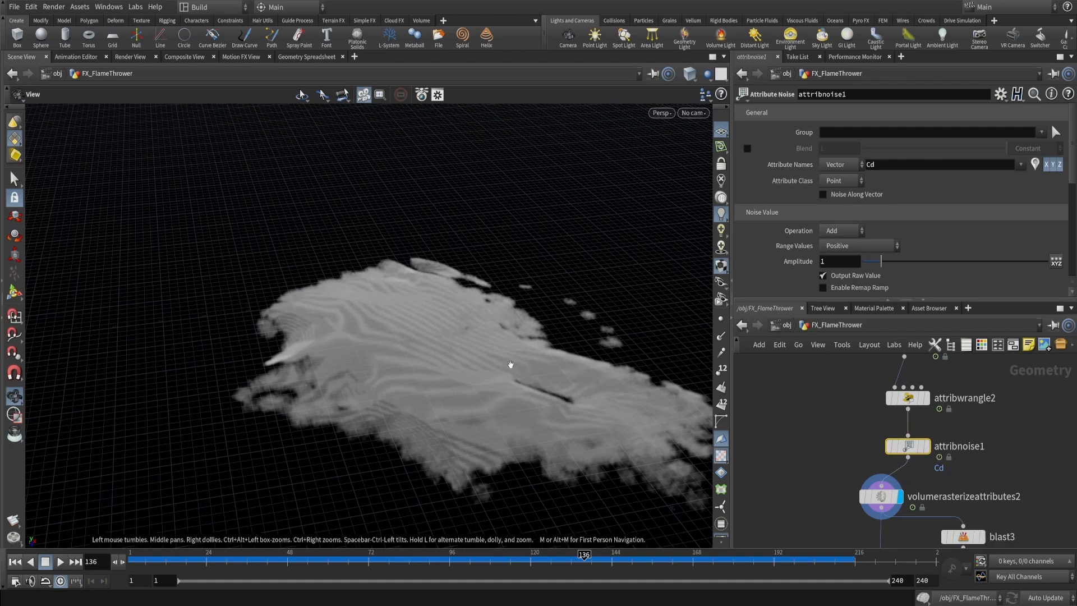
Set attribnoise1 to affect the Float attribute temperature and display the node
drag(436, 308, 710, 215)
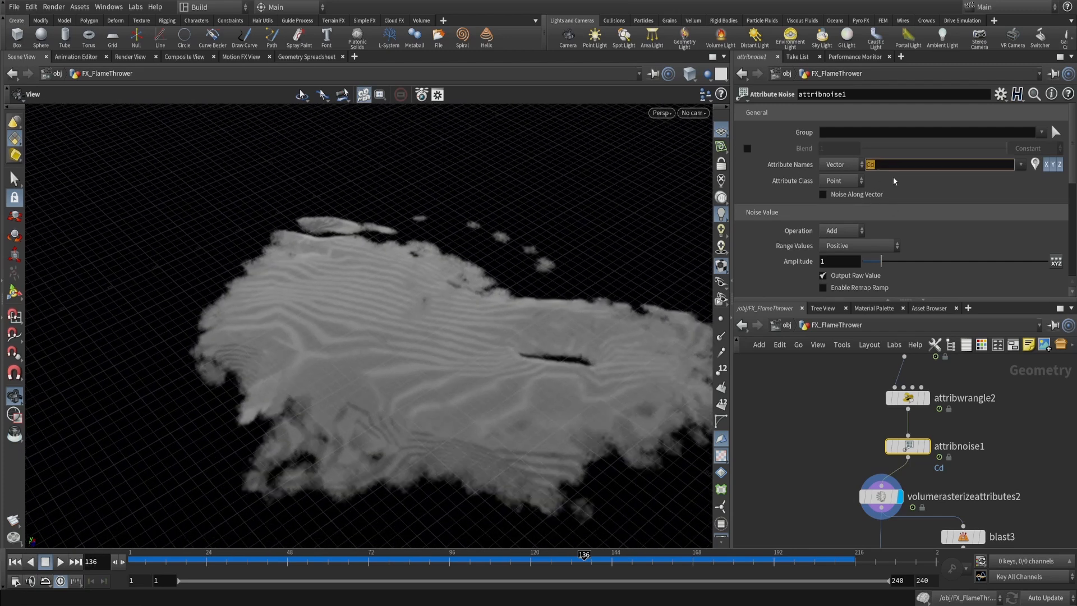
text(temperature)
click(925, 447)
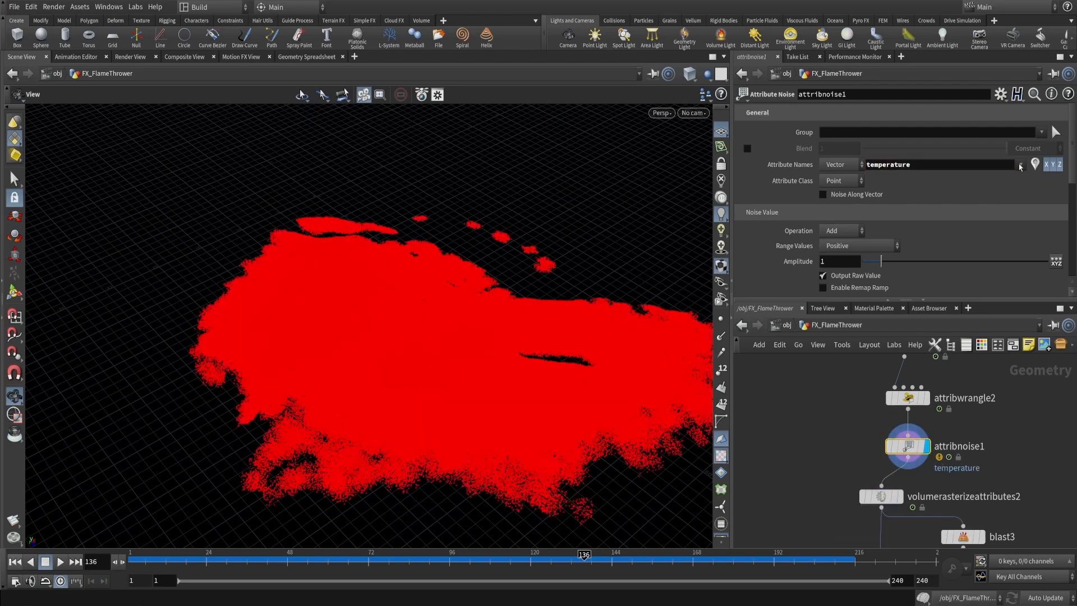
click(838, 178)
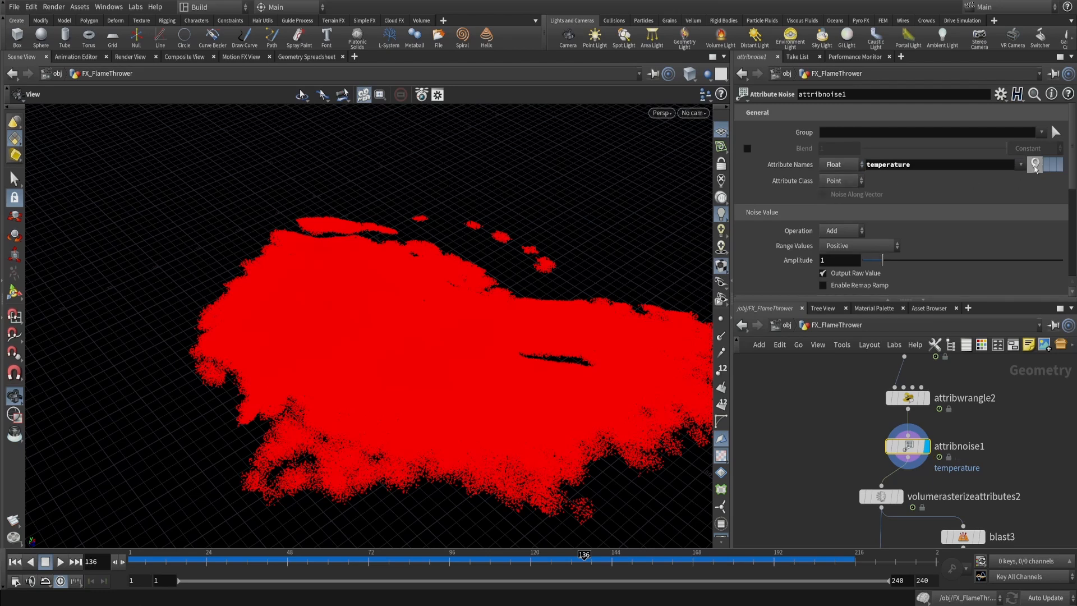
Set the noise Operation to Multiply with an Amplitude of 1.67 while visualizing temperature on the points
scroll(726, 515, down, 5)
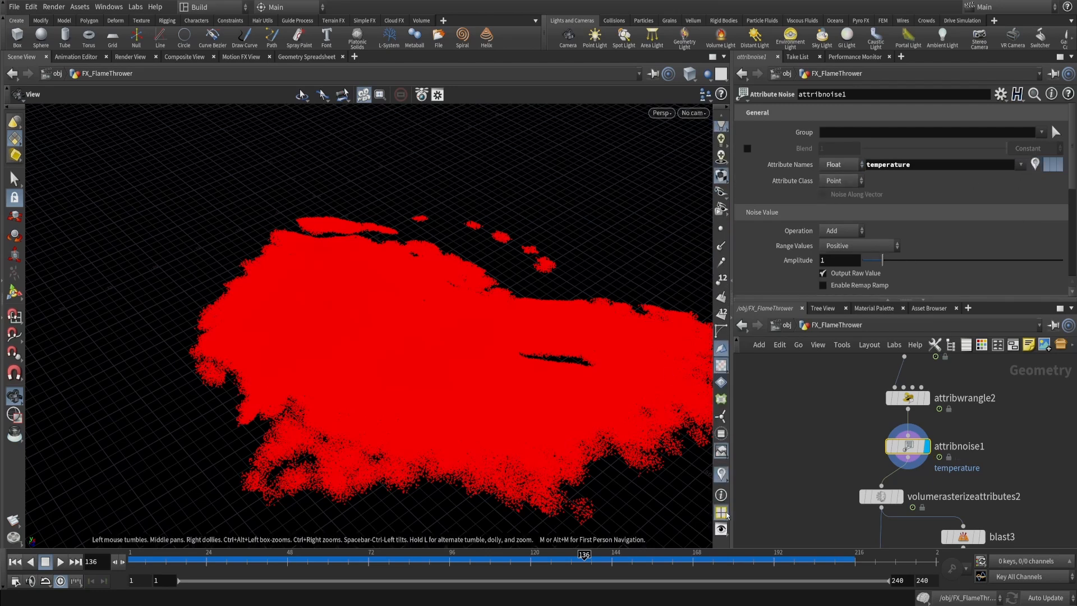
click(725, 472)
drag(897, 266, 1019, 274)
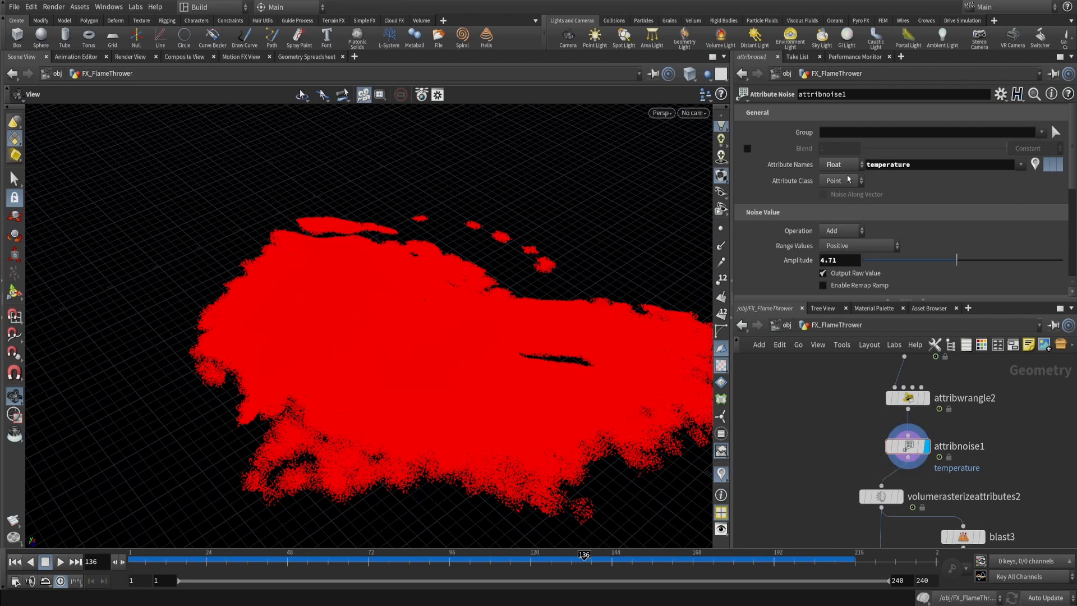
click(834, 236)
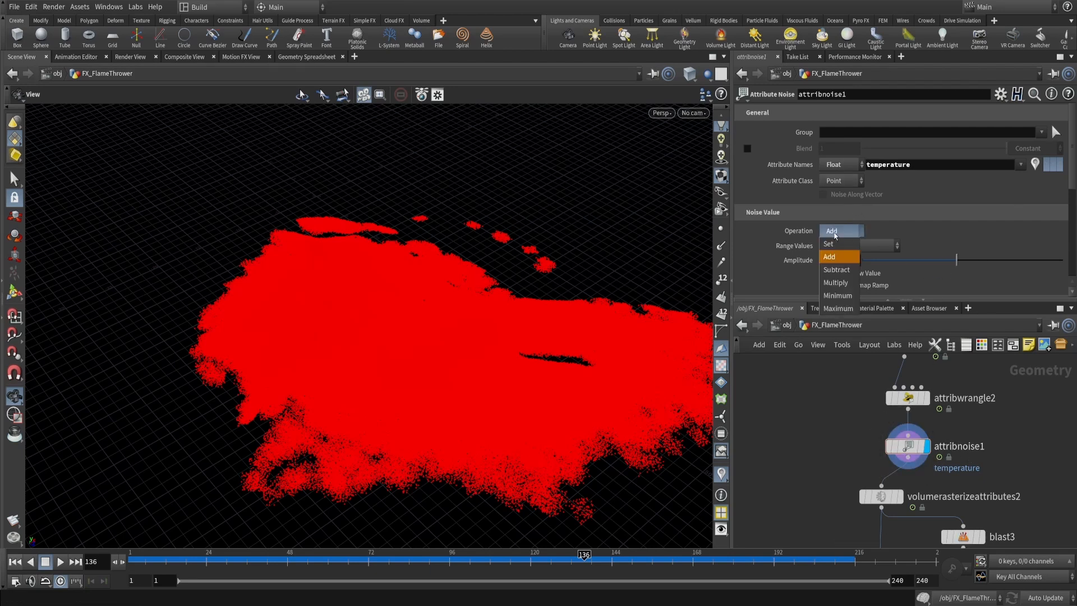
click(845, 282)
drag(956, 260, 897, 271)
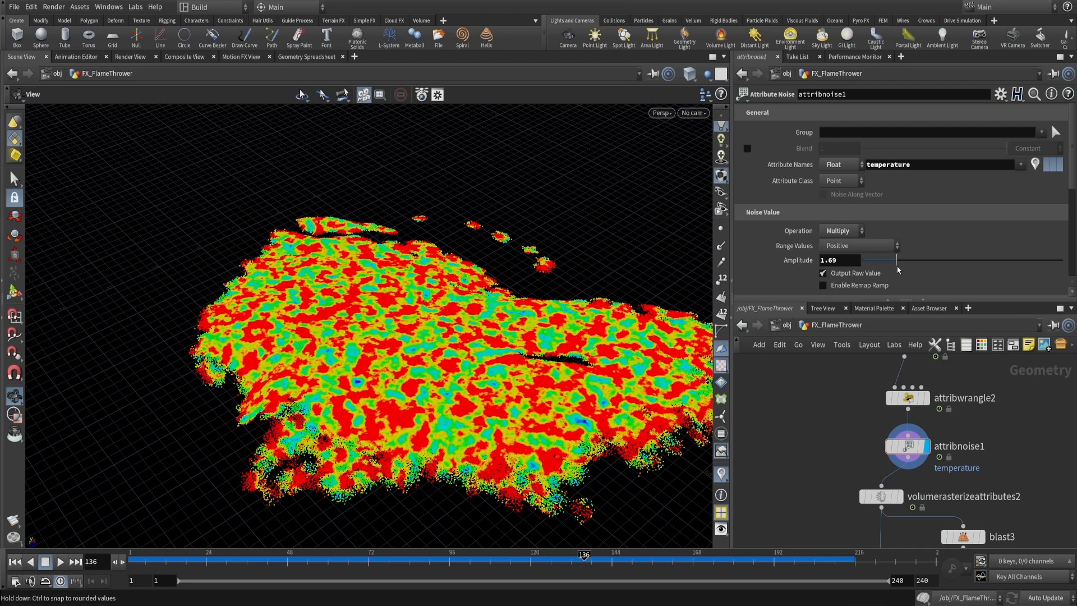
Enable Animate Noise on attribnoise1 and set its Pulse Duration to 1.6
scroll(856, 281, down, 5)
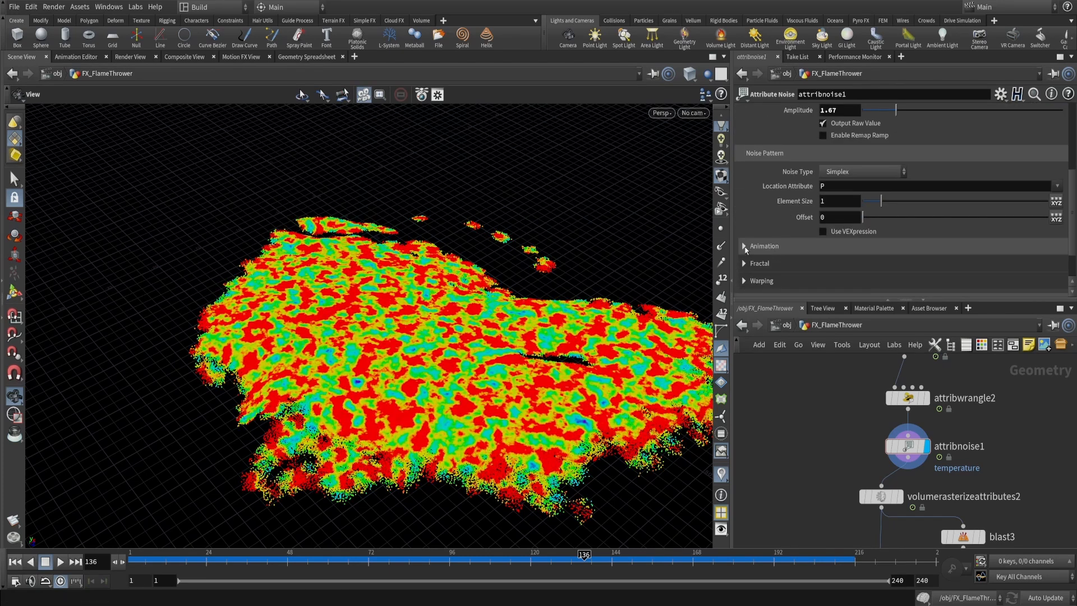
click(744, 246)
click(823, 263)
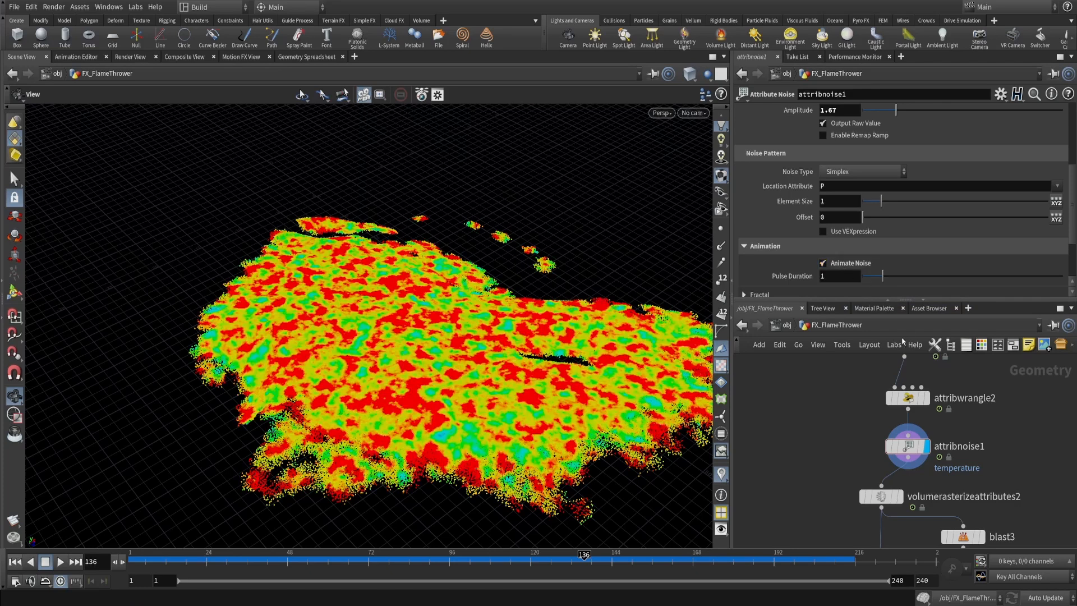
drag(886, 277, 895, 277)
Display volumerasterizeattributes2 and inspect the volume with the temperature noise applied
middle_drag(957, 497, 908, 387)
click(908, 450)
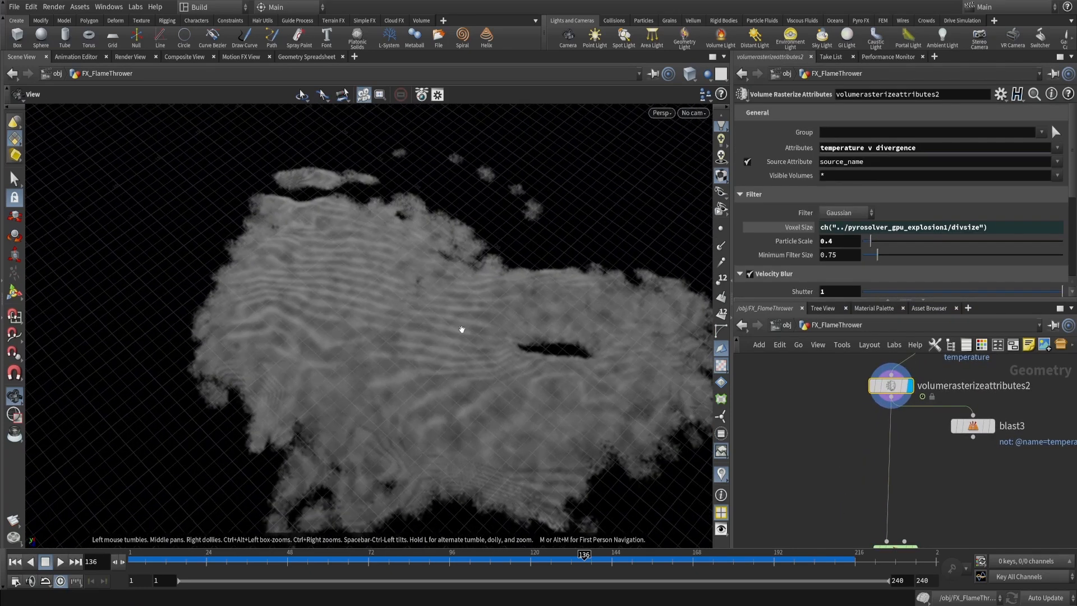
drag(462, 329, 460, 296)
middle_drag(876, 481, 865, 439)
middle_drag(881, 402, 868, 509)
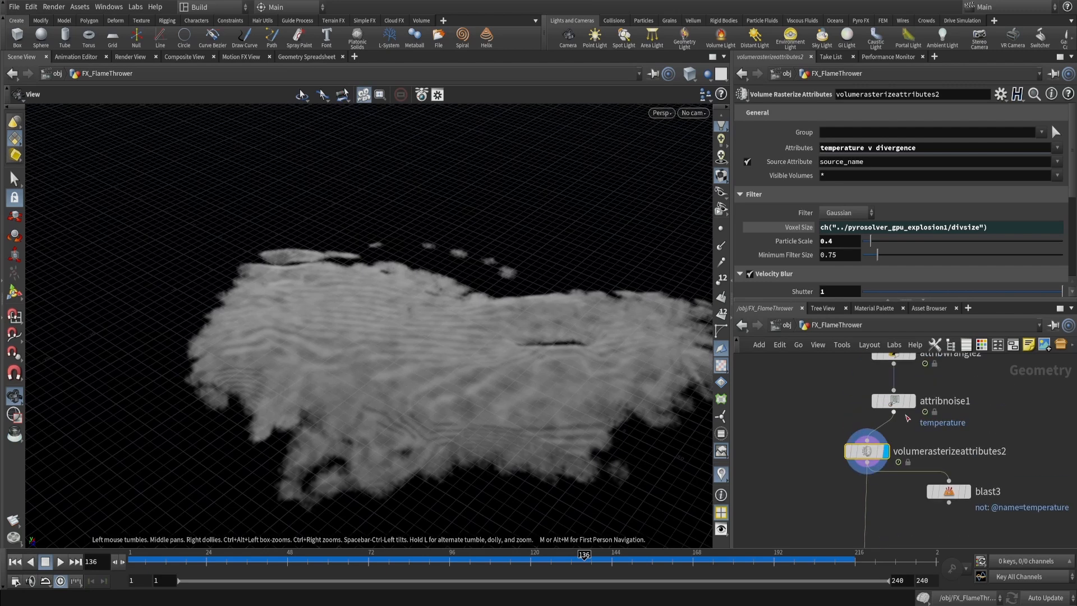
Display attribnoise1 and scrub the timeline to find the frame where the source points first appear
click(893, 401)
click(203, 559)
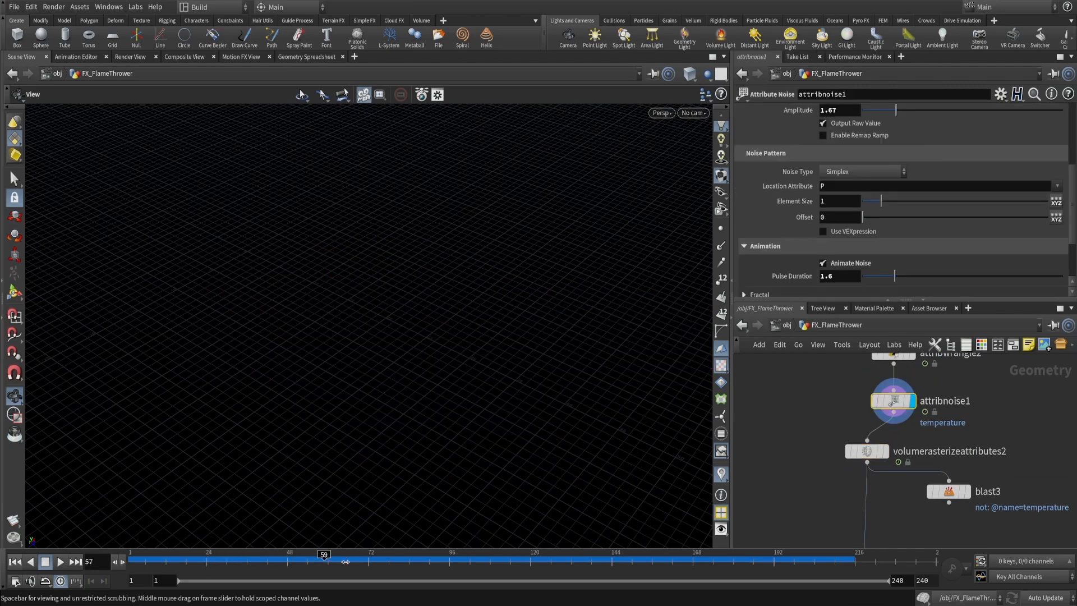
mouse_move(345, 561)
mouse_down()
mouse_move(437, 562)
mouse_move(362, 561)
mouse_up()
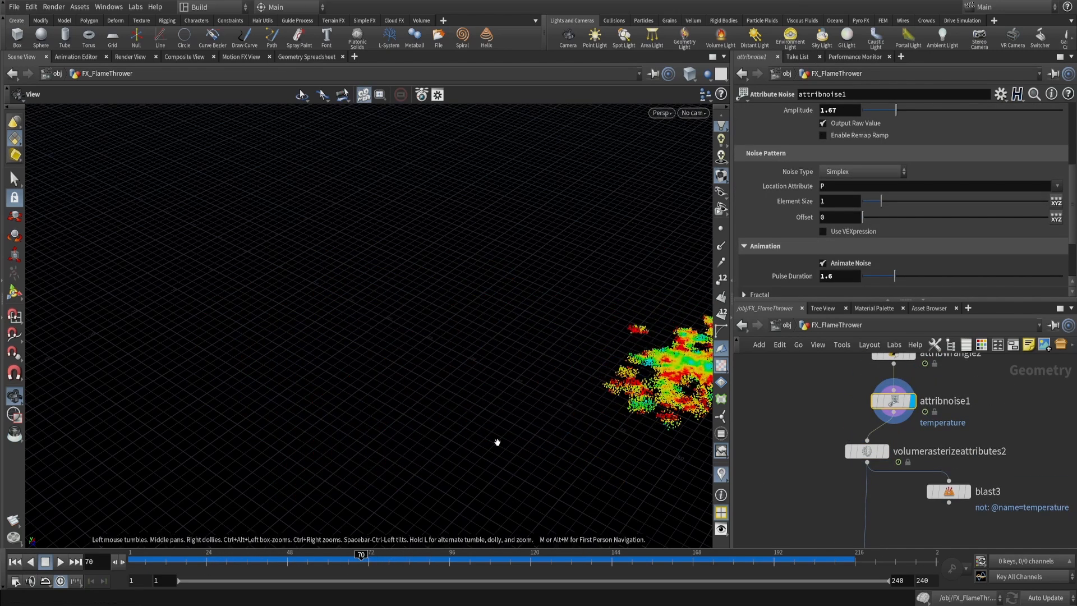
middle_drag(497, 442, 425, 449)
drag(360, 561, 332, 561)
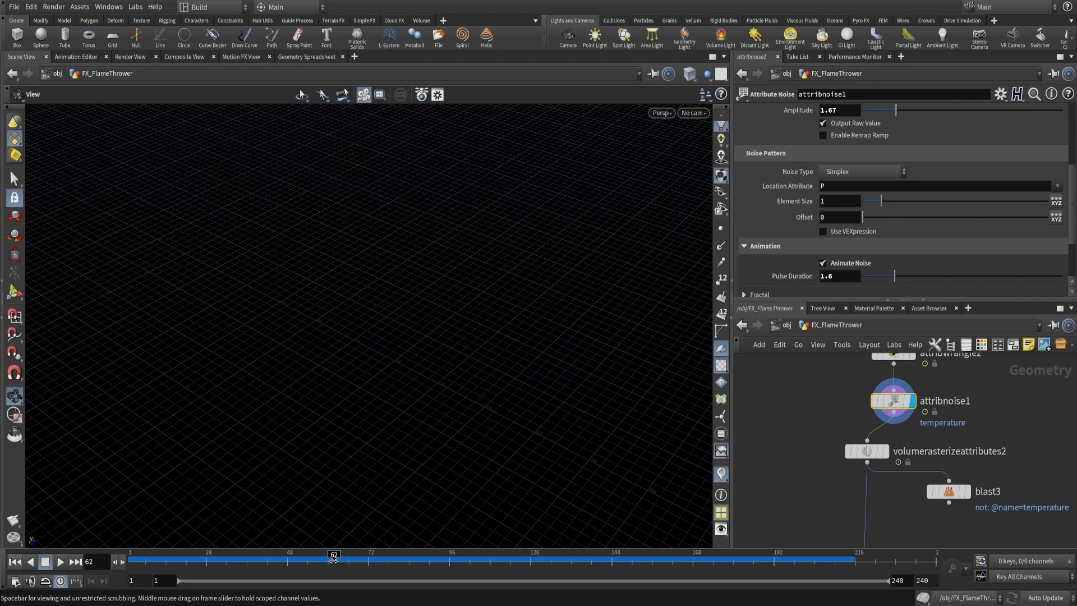
Set the Start Frame of pyrosolver_gpu_explosion1 to 63, display the solver and play the simulation
middle_drag(762, 495, 766, 390)
drag(791, 431, 956, 529)
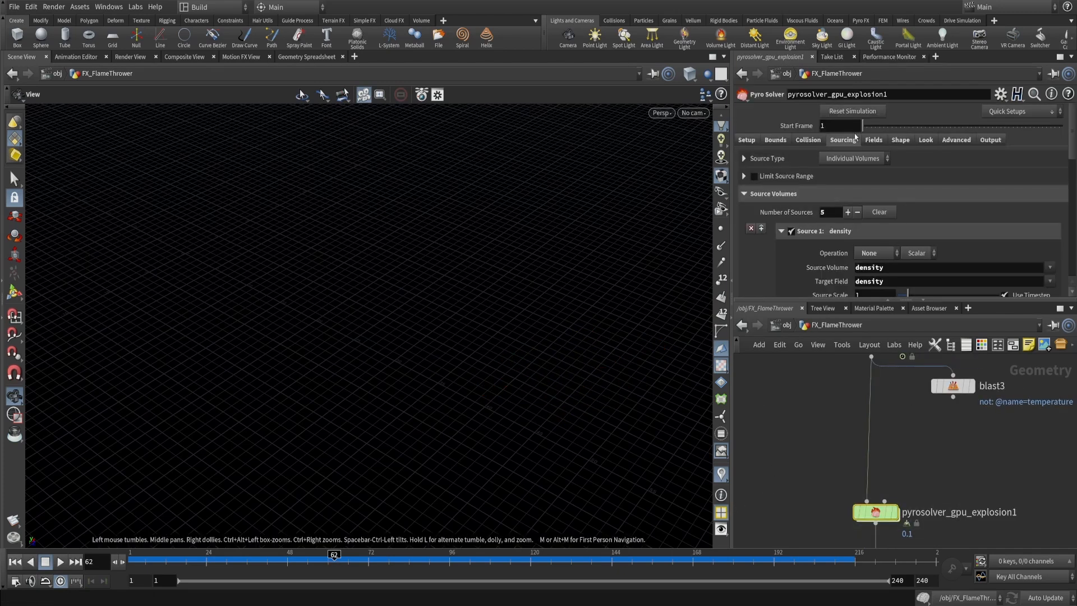
text(63)
key(Return)
middle_drag(883, 517, 887, 453)
click(894, 452)
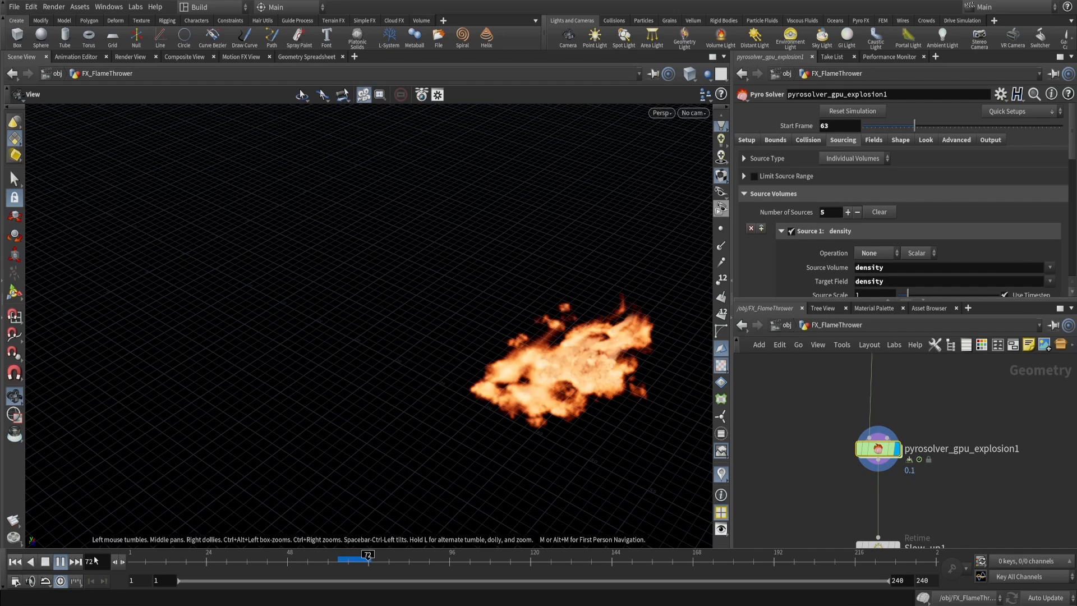
drag(462, 323, 507, 268)
Duplicate the first branch's Slow_up retime node and place the copy beside pyrosolver_gpu_explosion1
scroll(817, 428, down, 8)
middle_drag(813, 463, 910, 439)
middle_drag(860, 481, 876, 460)
scroll(875, 456, up, 6)
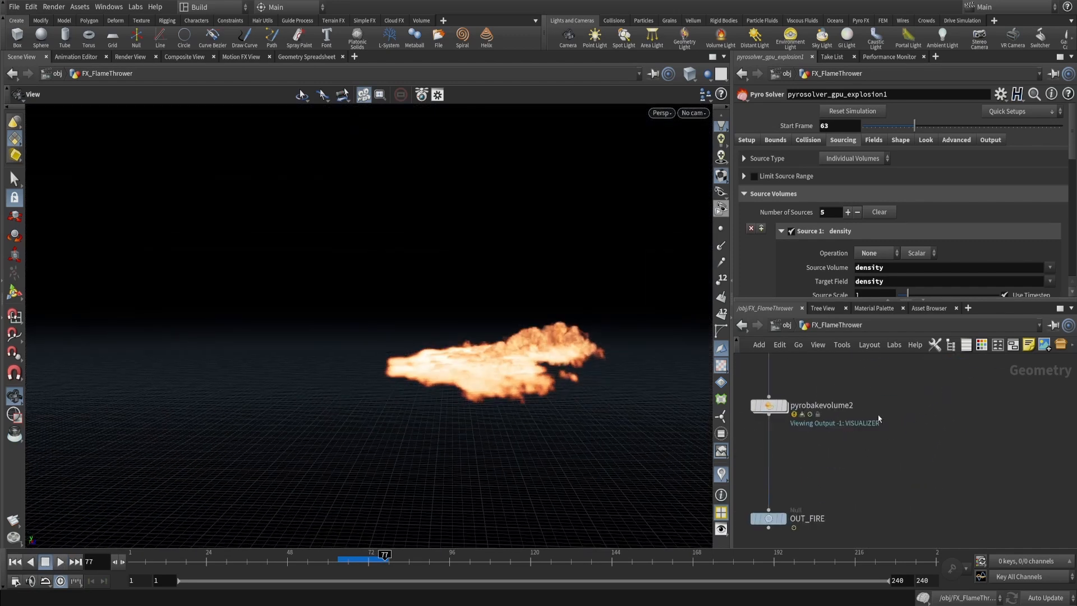
middle_drag(856, 377, 879, 446)
scroll(886, 443, down, 4)
middle_drag(876, 397, 887, 357)
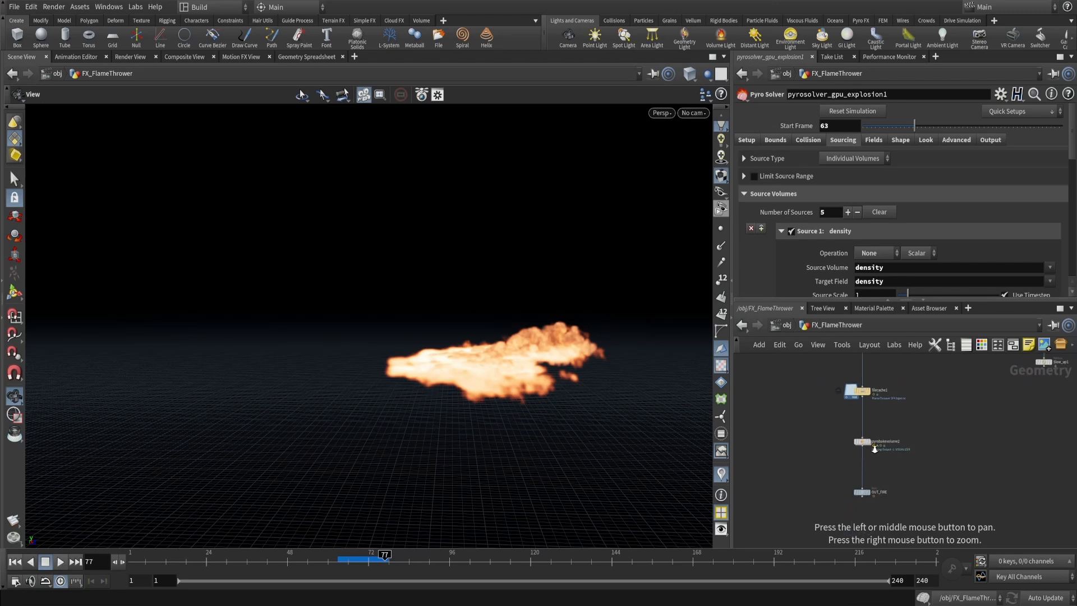
scroll(872, 451, up, 5)
middle_drag(909, 396, 887, 513)
scroll(910, 427, down, 8)
middle_drag(921, 425, 832, 482)
scroll(876, 427, up, 4)
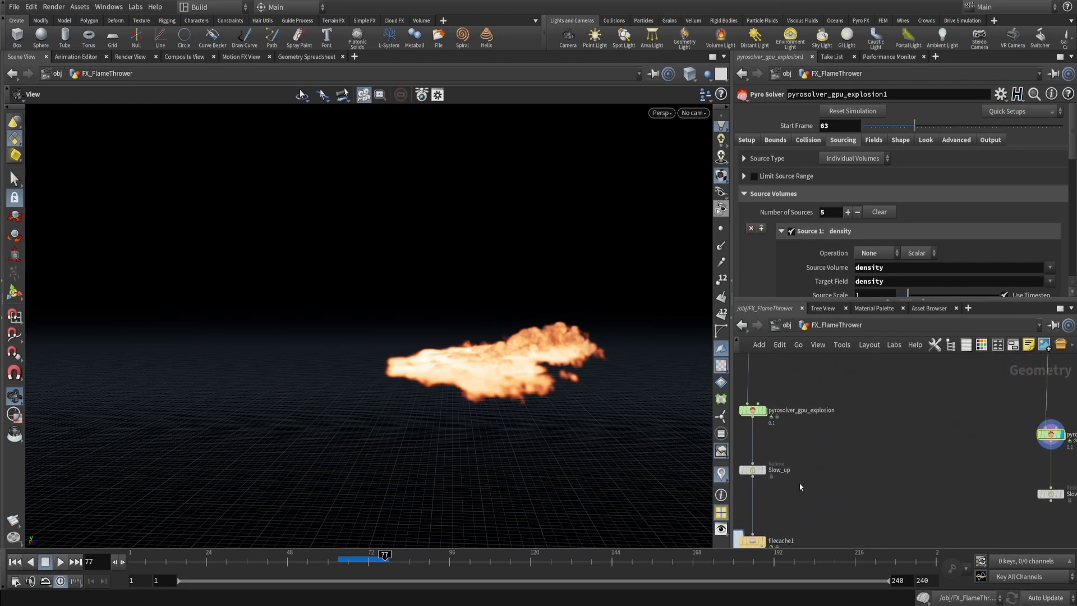
drag(749, 472, 1012, 414)
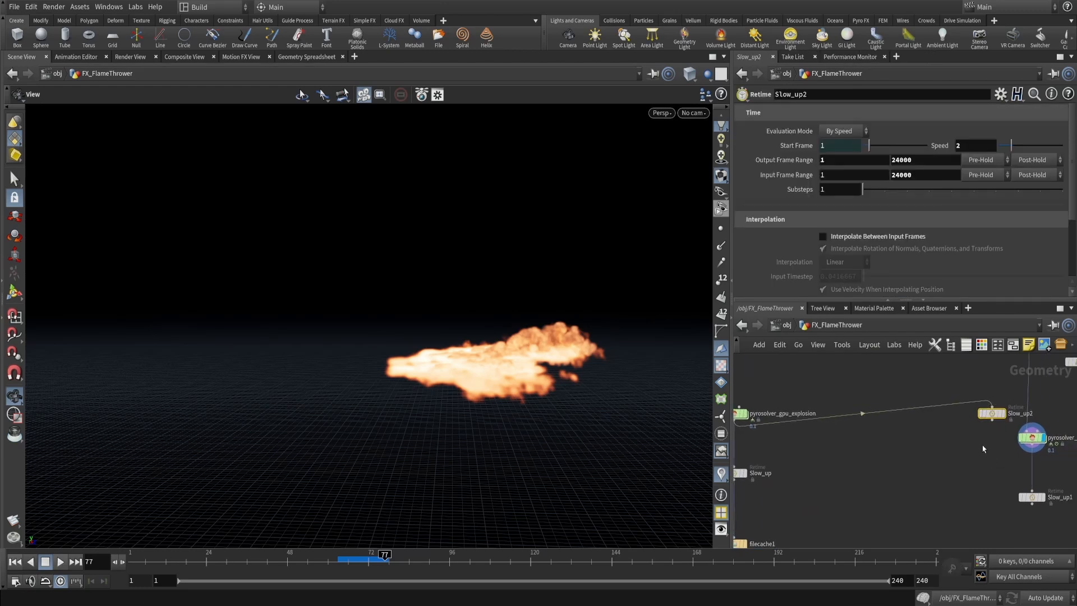
Rename the first branch's Slow_up retime node to Speed_up
middle_drag(785, 476, 866, 449)
scroll(866, 448, up, 5)
scroll(868, 443, up, 1)
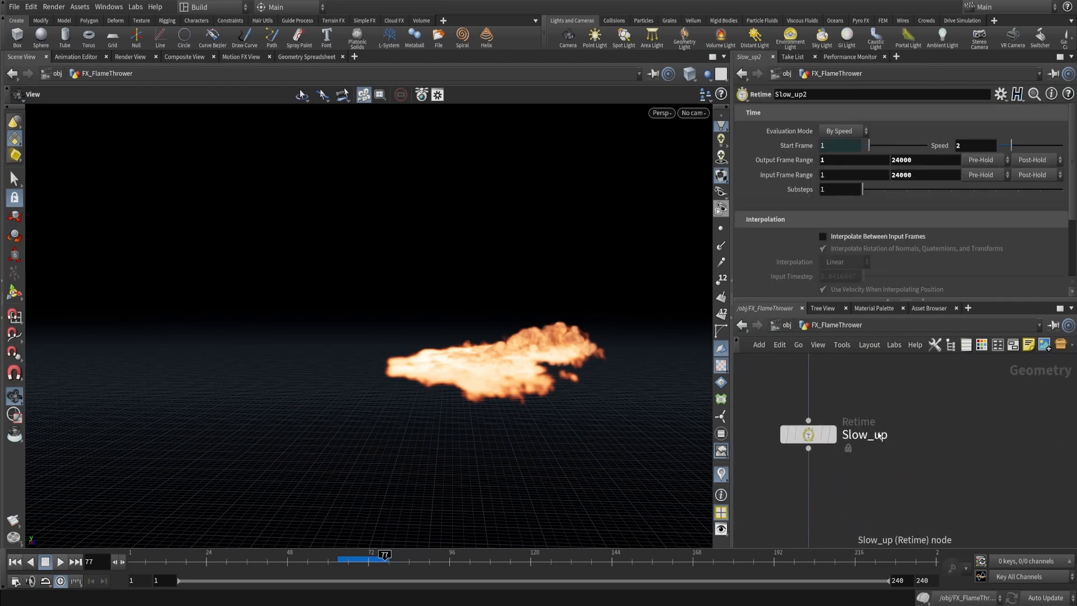
double_click(869, 436)
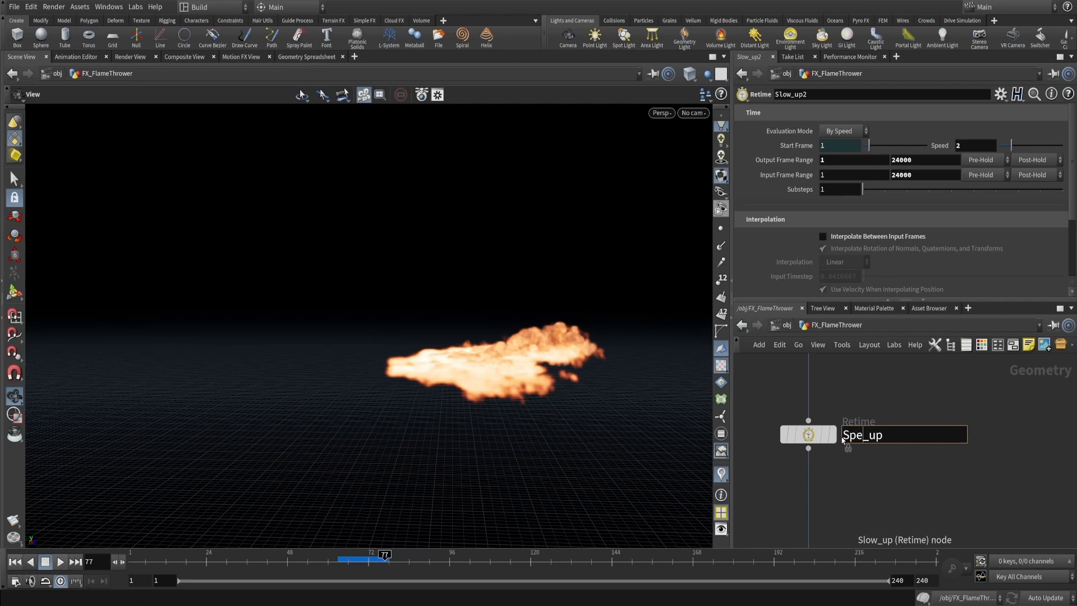
text(Speed)
key(Return)
Rename the copied retime node Slow_up2 to Speed_up1 and insert it between pyrosolver_gpu_explosion1 and Slow_up1
scroll(982, 428, down, 4)
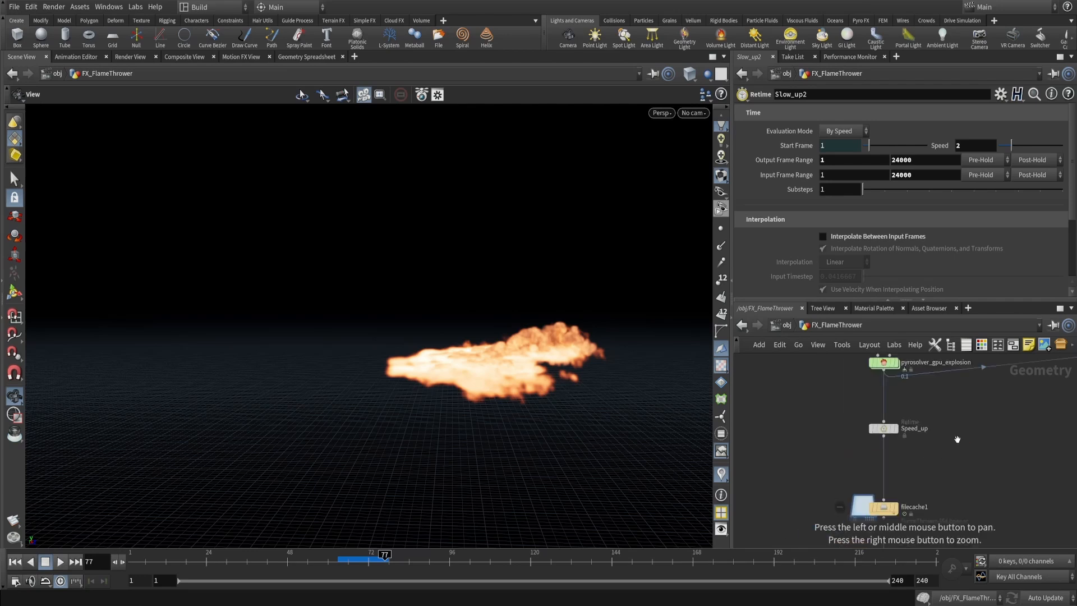
key(f)
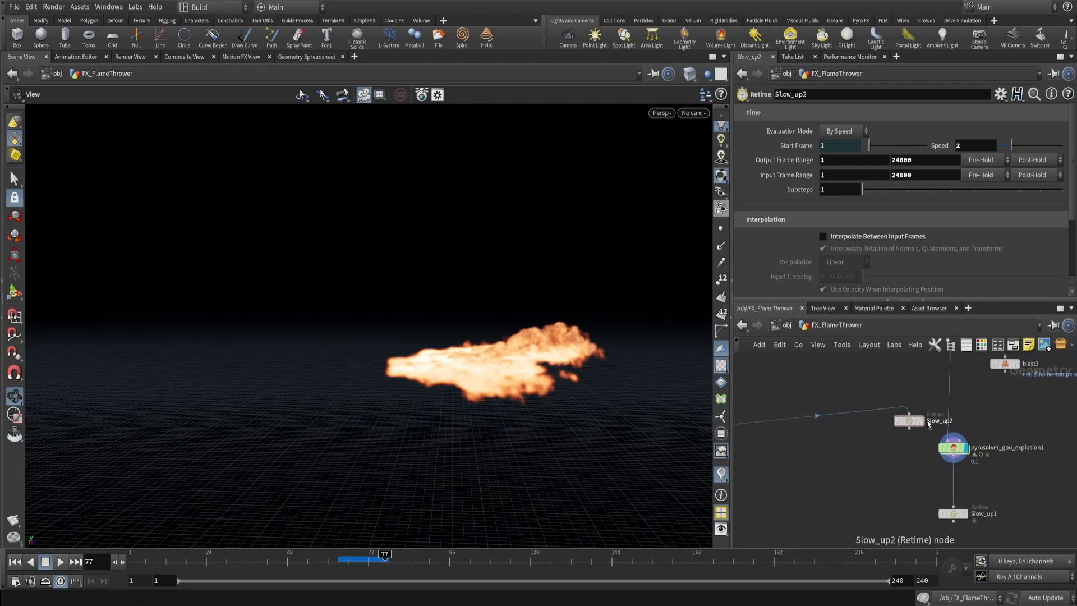
drag(911, 429, 956, 486)
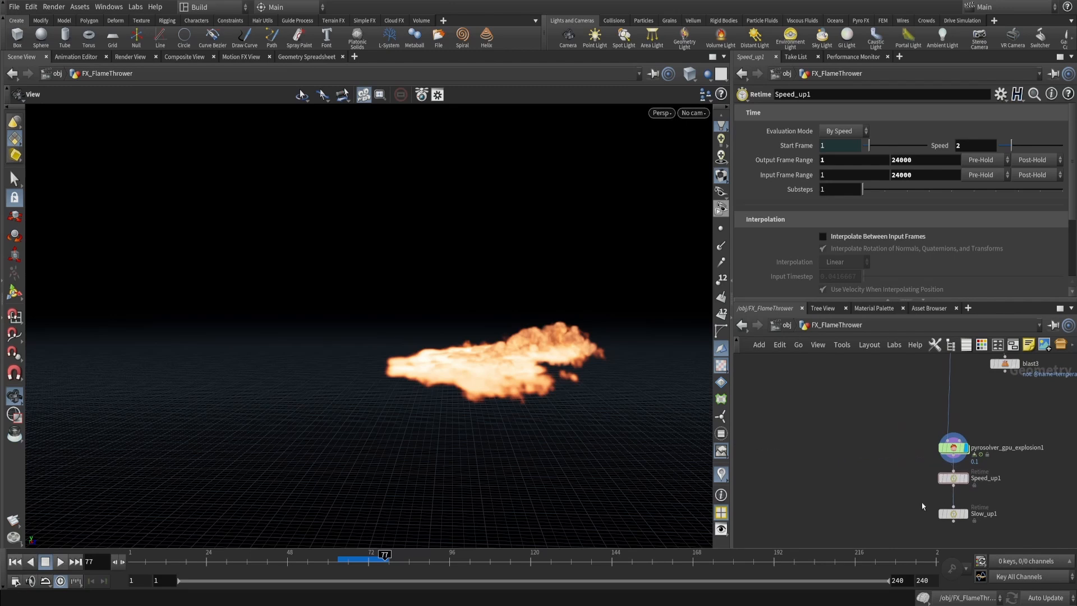
Delete the Slow_up1 retime node, then paste a copy of Speed_up1 beside ray1 and wire it to ray1's output
key(Delete)
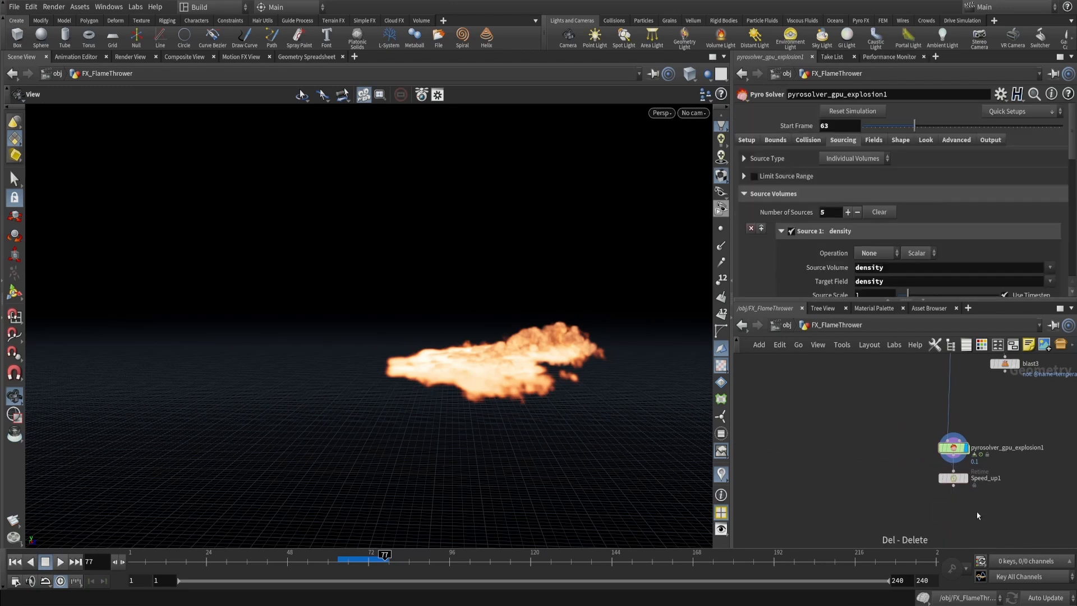
click(953, 478)
key(ctrl+c)
scroll(953, 449, down, 3)
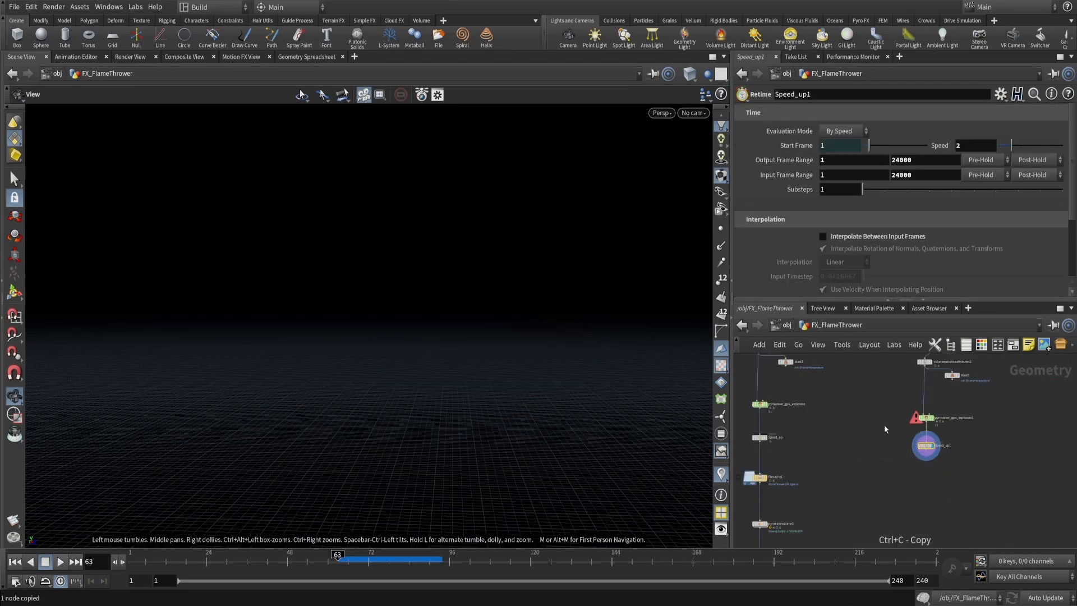
mouse_move(885, 474)
middle_down()
mouse_move(851, 367)
mouse_move(897, 459)
middle_up()
scroll(920, 459, up, 3)
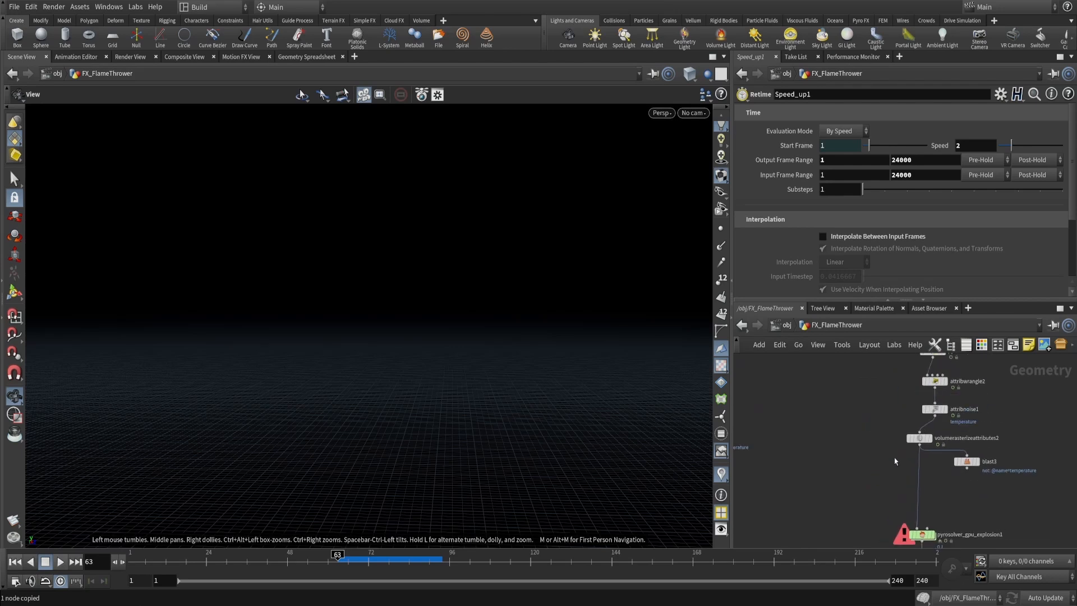
middle_drag(869, 362, 870, 452)
middle_drag(844, 384, 873, 404)
key(ctrl+v)
scroll(871, 458, up, 3)
click(880, 453)
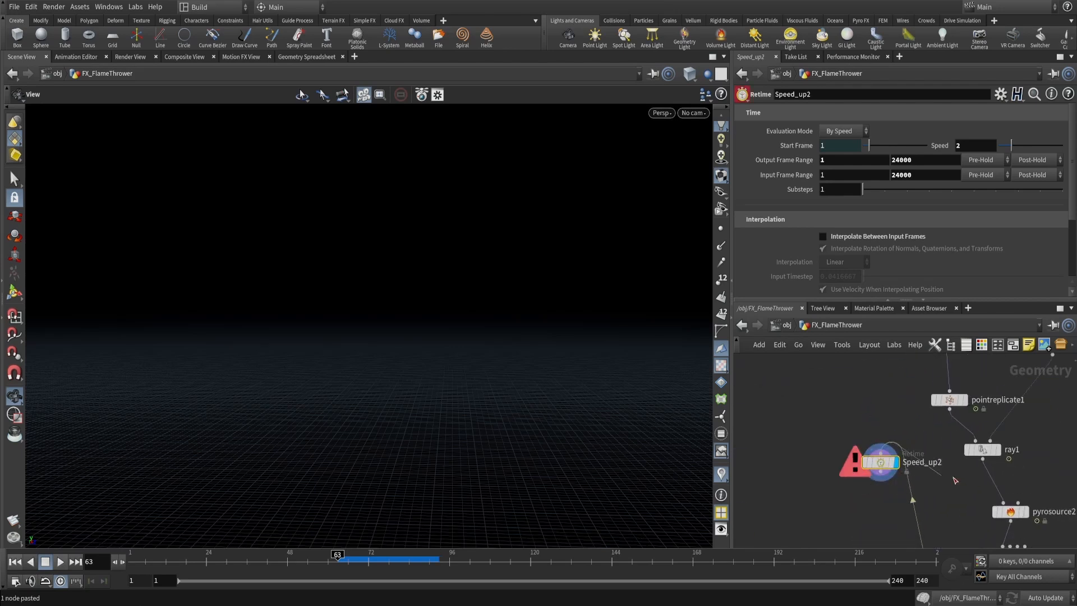
click(981, 456)
Scrub the timeline between about frames 27 and 35 to find where the retimed hit particles first appear
click(216, 557)
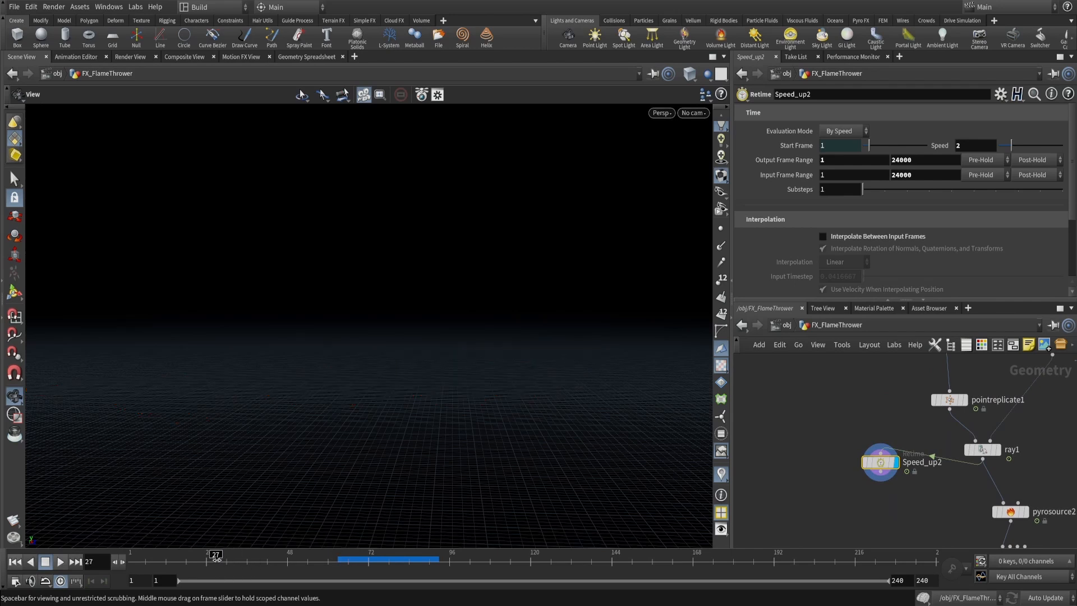
drag(217, 559, 243, 557)
drag(396, 430, 361, 512)
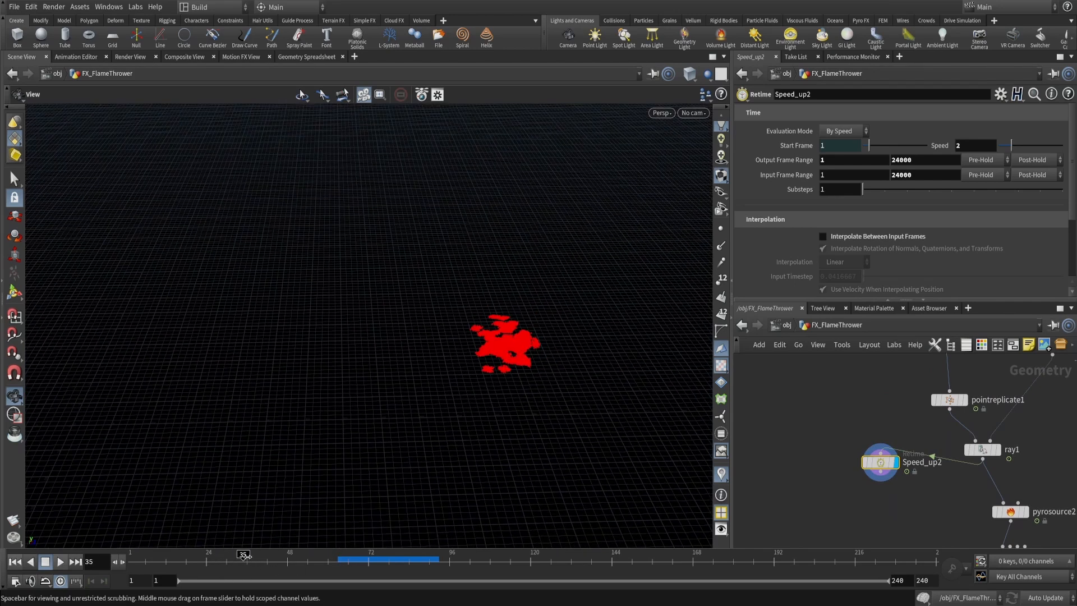
drag(245, 555, 229, 556)
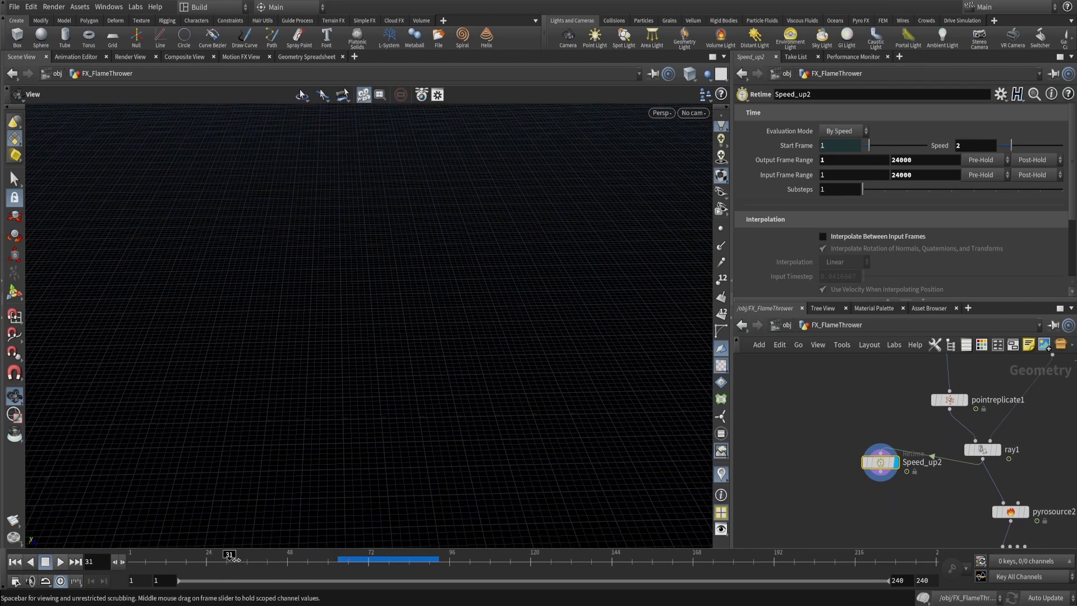
Display Speed_up1 below pyrosolver_gpu_explosion1 and play the retimed simulation from frame 32
scroll(830, 480, down, 5)
alt+middle_drag(830, 480, 797, 409)
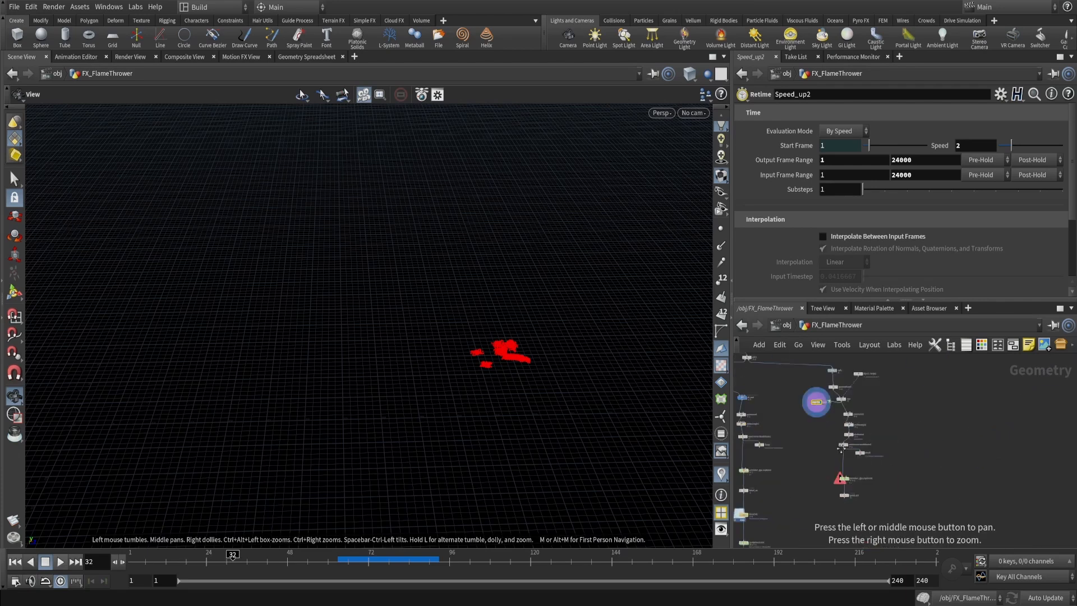
scroll(836, 482, up, 3)
alt+middle_drag(896, 528, 891, 480)
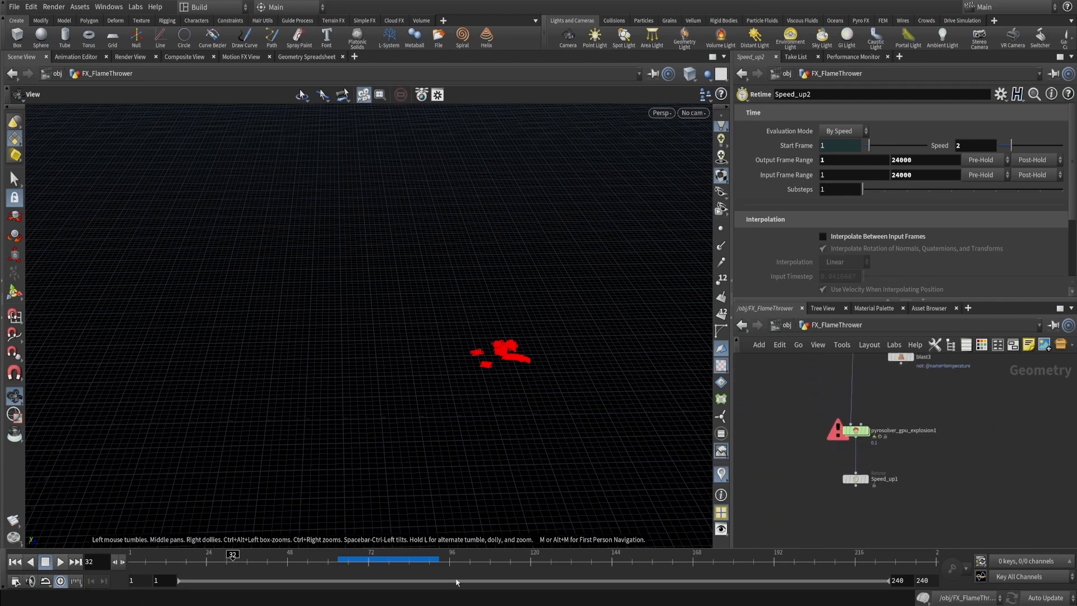
drag(229, 557, 156, 557)
scroll(885, 493, up, 3)
click(832, 467)
click(851, 468)
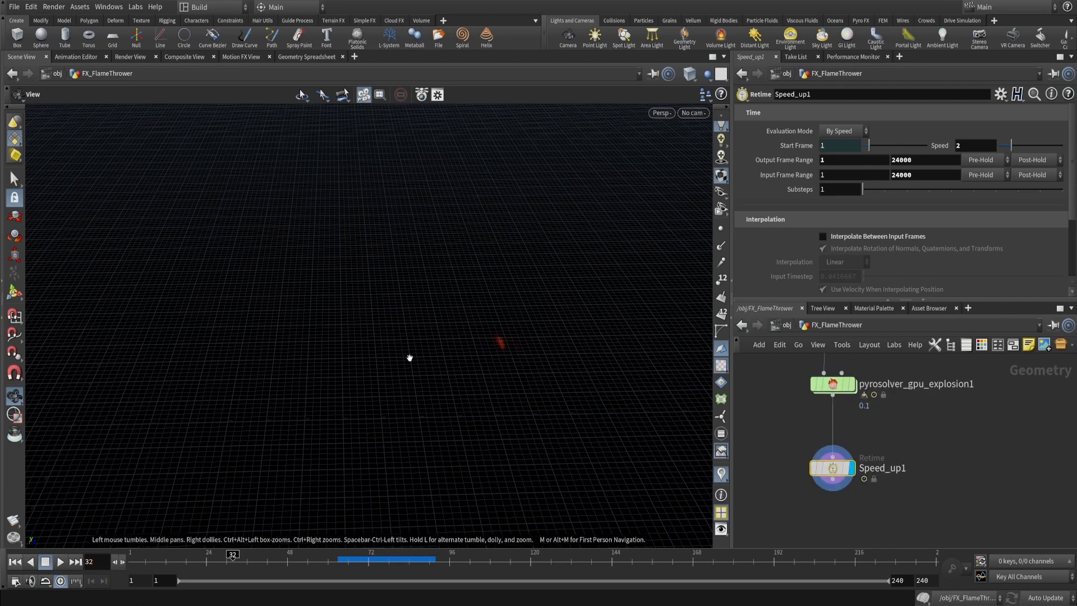
key(Up)
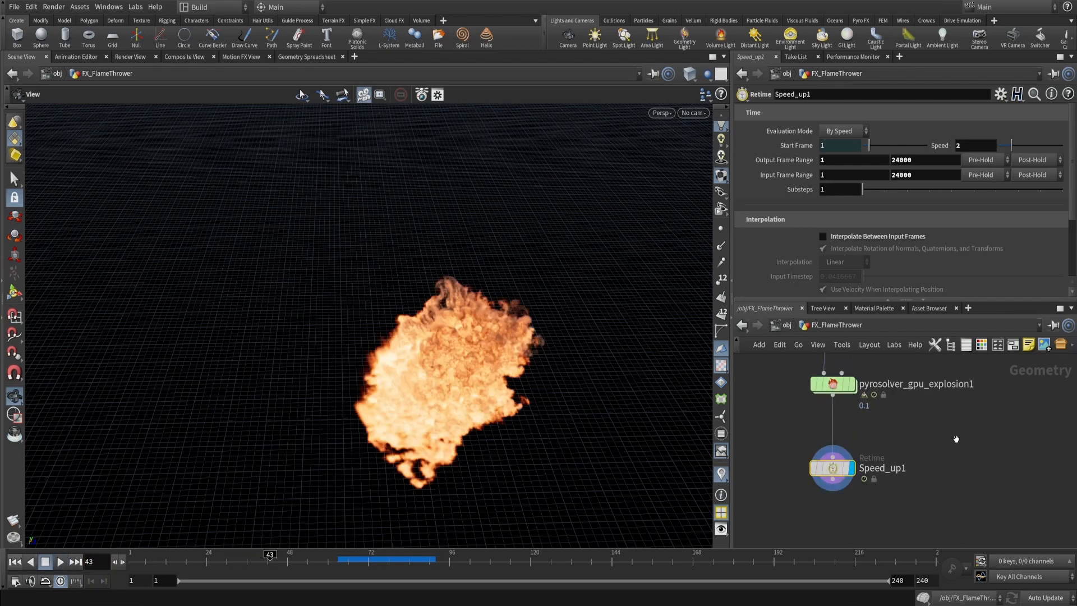
Template the first branch's filecache1 and view the main flame together with the ground fire
scroll(983, 449, down, 3)
scroll(895, 449, up, 5)
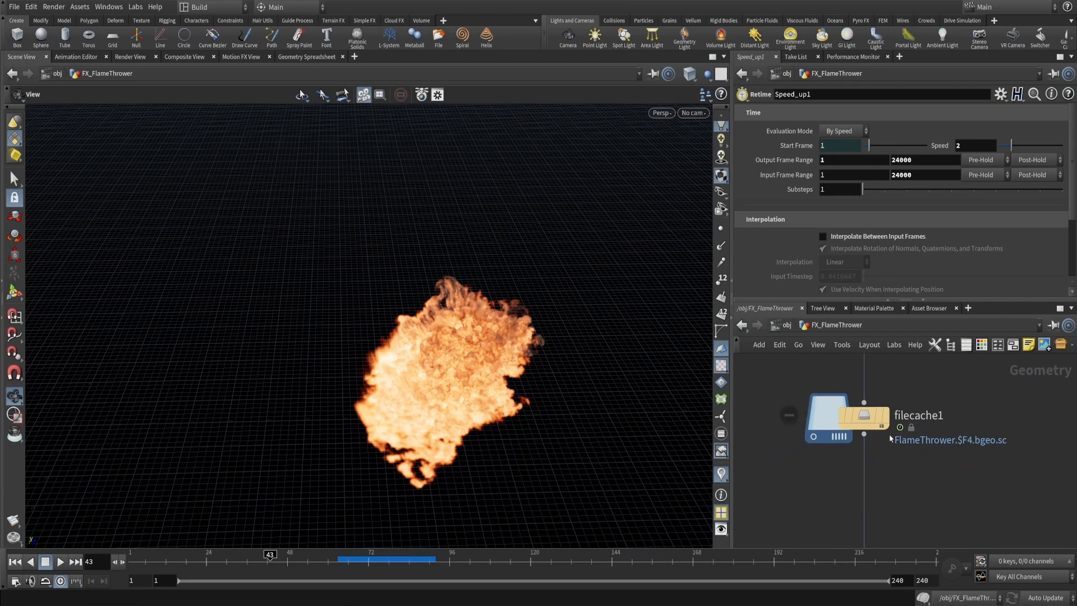
click(882, 421)
drag(511, 317, 514, 324)
drag(459, 390, 353, 442)
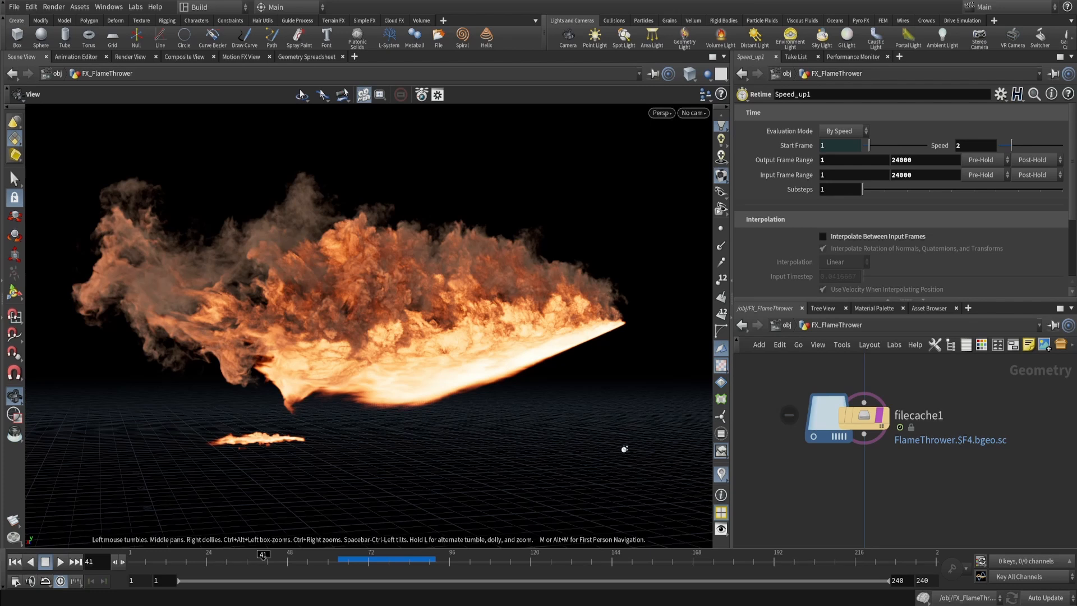
Look inside popnet at the birth rate and life expectancy settings of source_first_input, then return to FX_FlameThrower
scroll(1003, 428, down, 10)
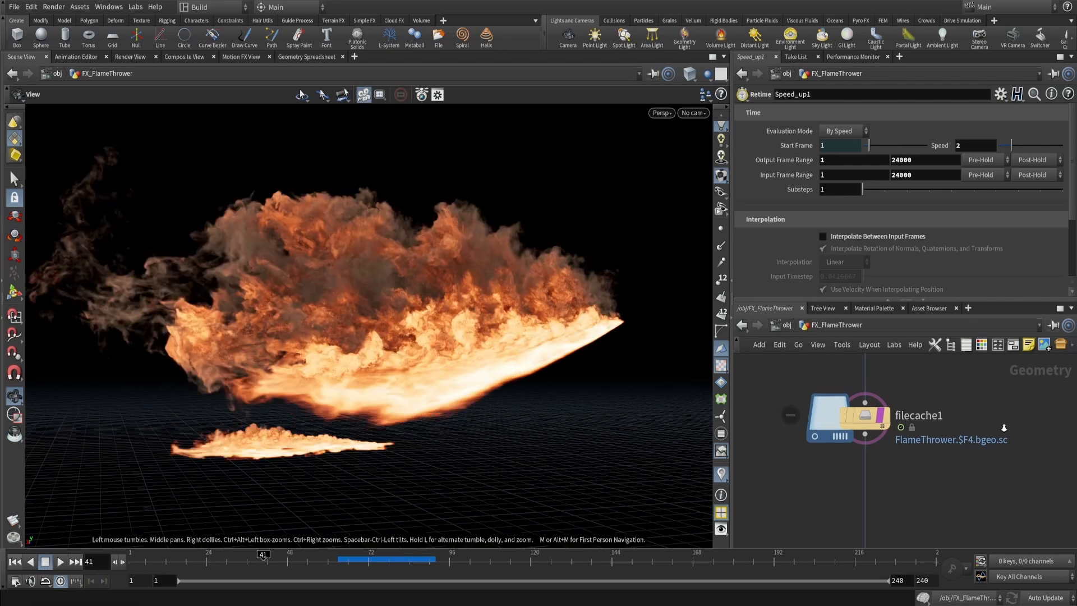
middle_drag(1003, 427, 1000, 525)
scroll(965, 422, up, 10)
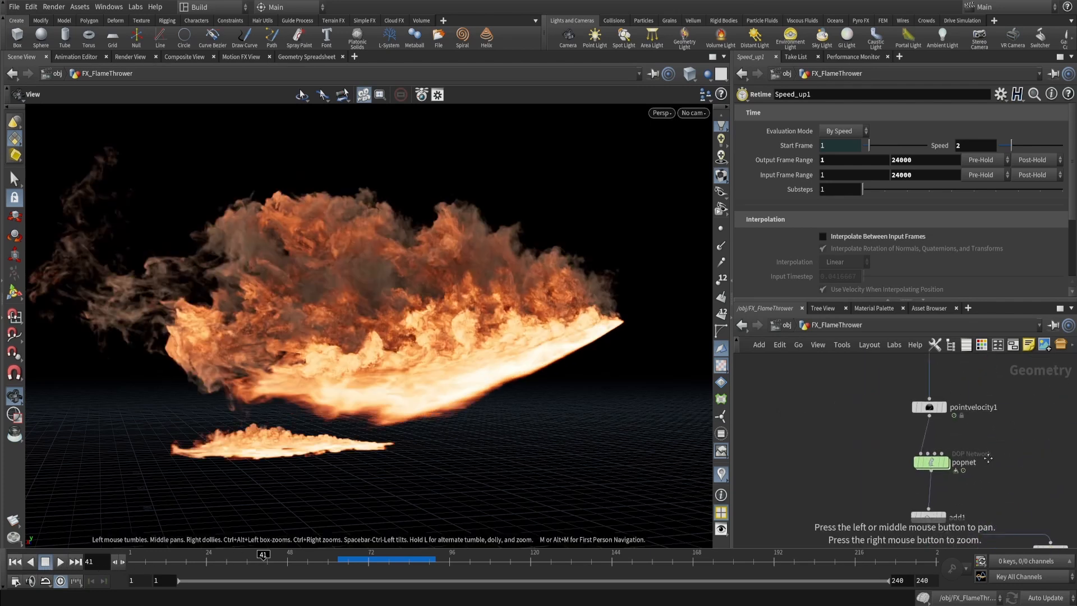
middle_drag(954, 474, 929, 449)
double_click(898, 432)
middle_drag(931, 396, 935, 465)
click(886, 437)
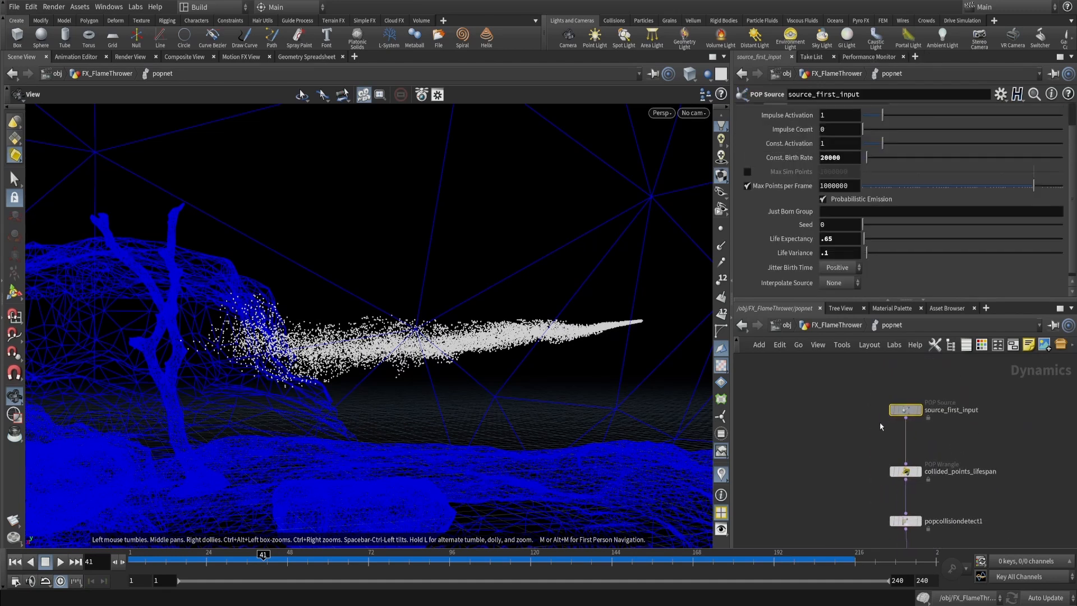
key(u)
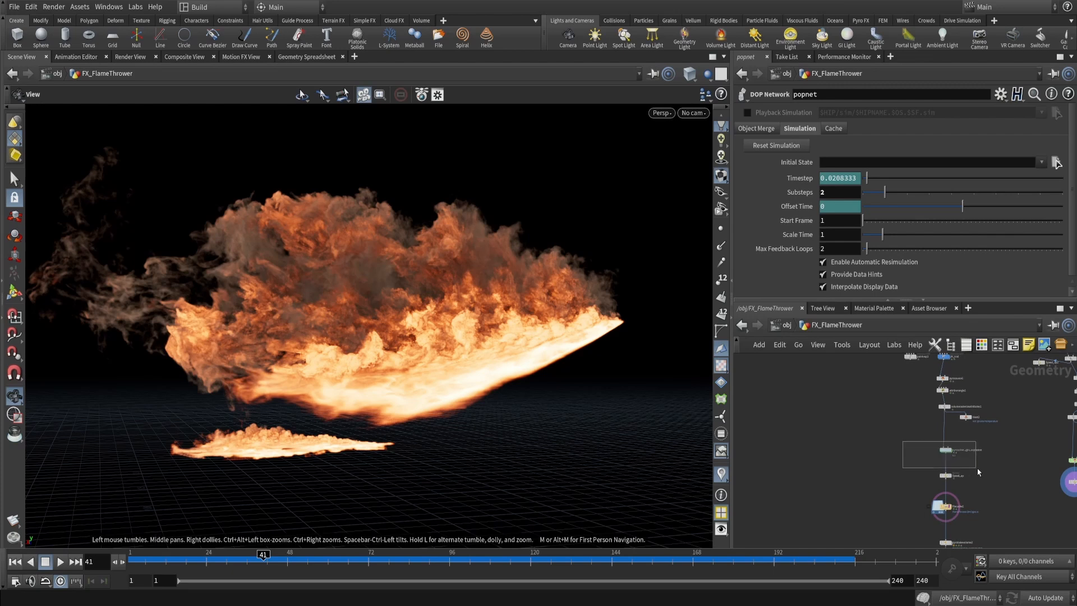
Examine both branches of the network and compare the main flame with the ground fire up close at frame 41
drag(979, 472, 977, 469)
drag(947, 523, 949, 526)
alt+middle_drag(910, 381, 897, 484)
alt+middle_drag(885, 400, 873, 450)
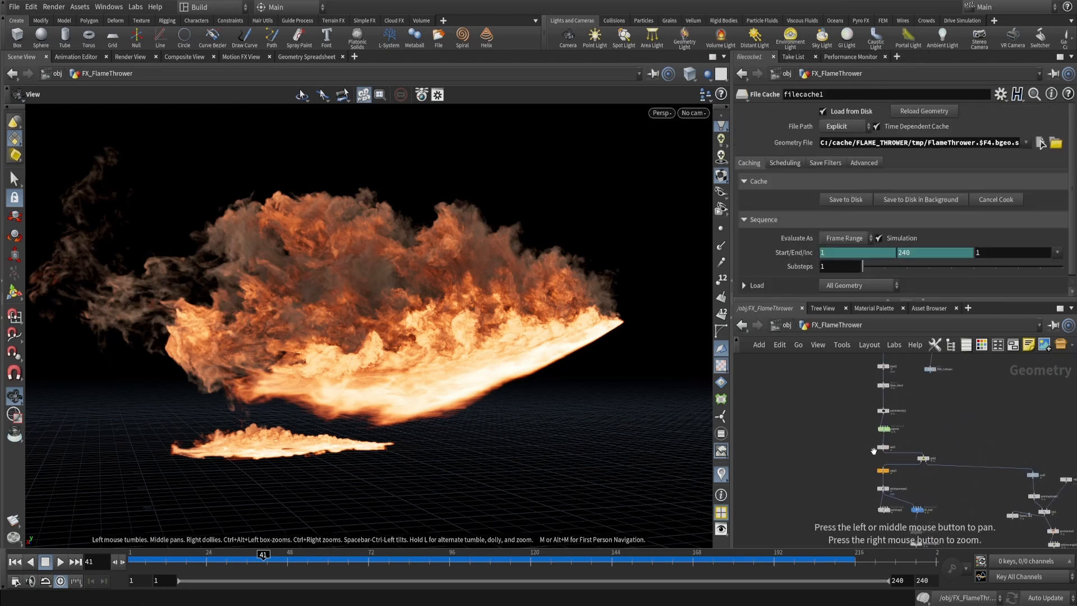
alt+middle_drag(943, 447, 936, 367)
alt+middle_drag(843, 490, 847, 390)
alt+middle_drag(861, 465, 858, 415)
mouse_move(480, 376)
mouse_down()
mouse_move(457, 392)
mouse_move(480, 414)
mouse_move(469, 399)
mouse_move(480, 361)
mouse_up()
middle_drag(836, 413, 803, 505)
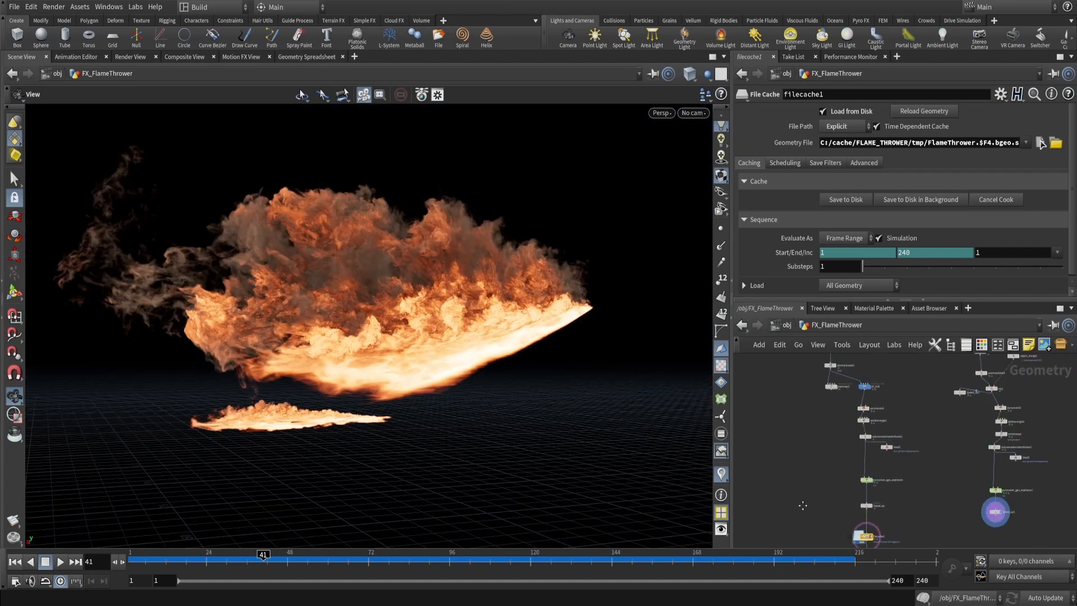
drag(341, 357, 337, 351)
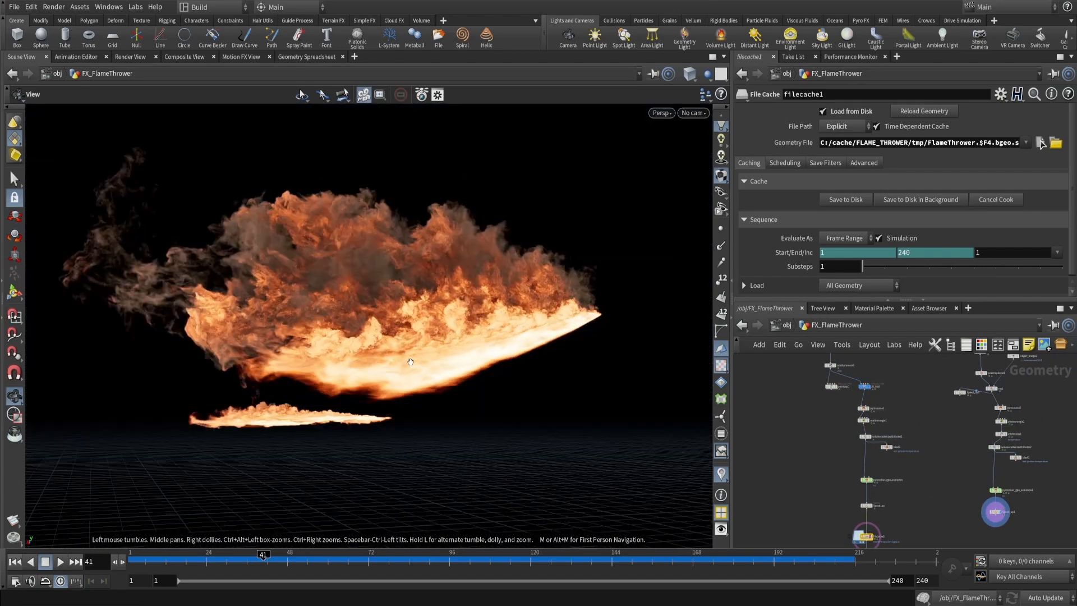
drag(411, 361, 463, 361)
drag(562, 370, 548, 339)
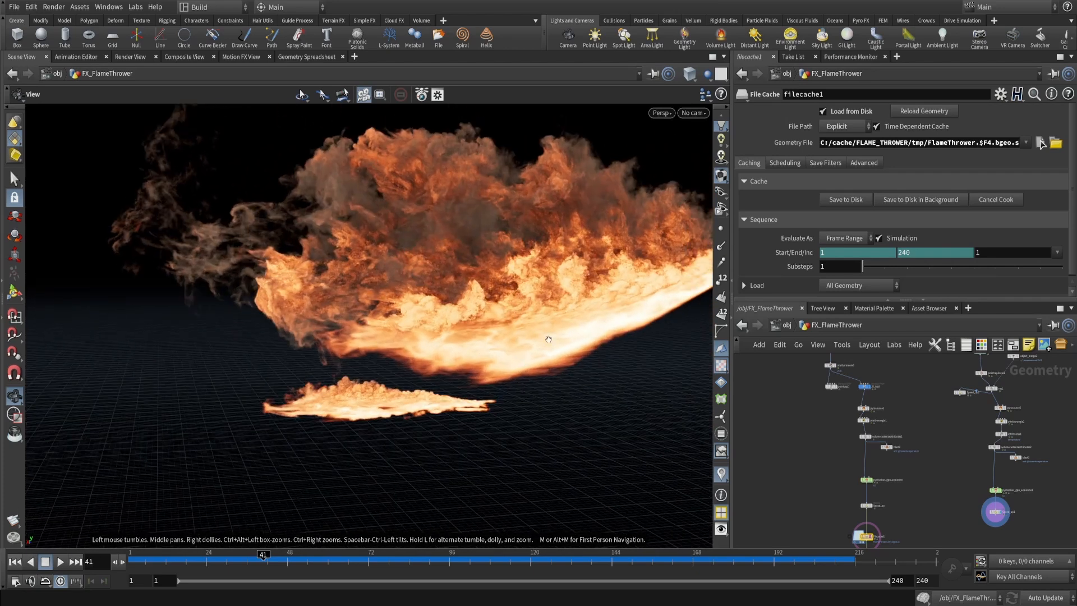
middle_drag(944, 465, 887, 444)
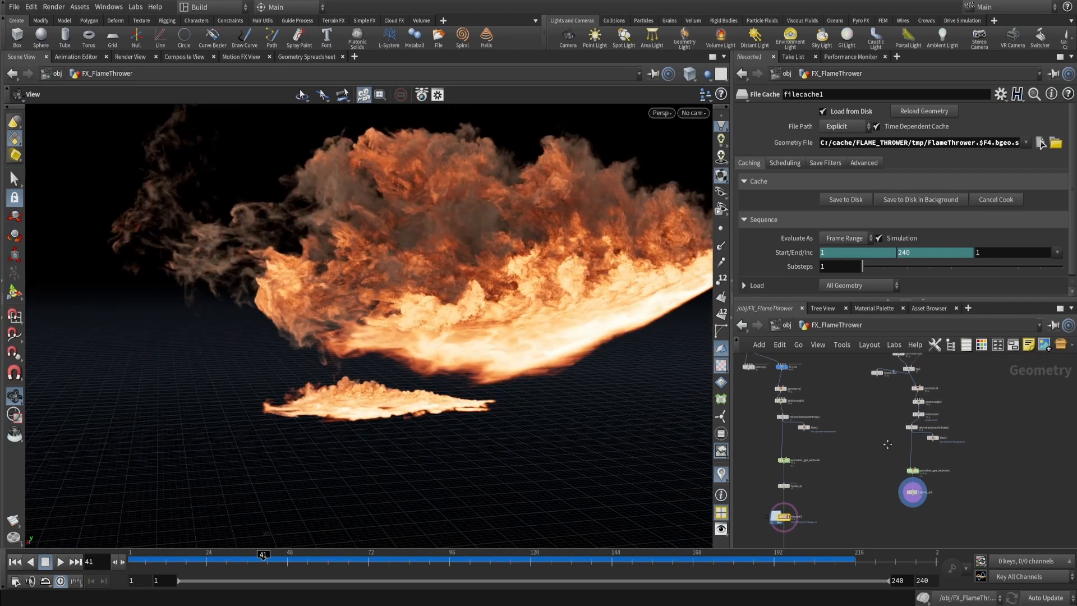
right_drag(334, 393, 410, 435)
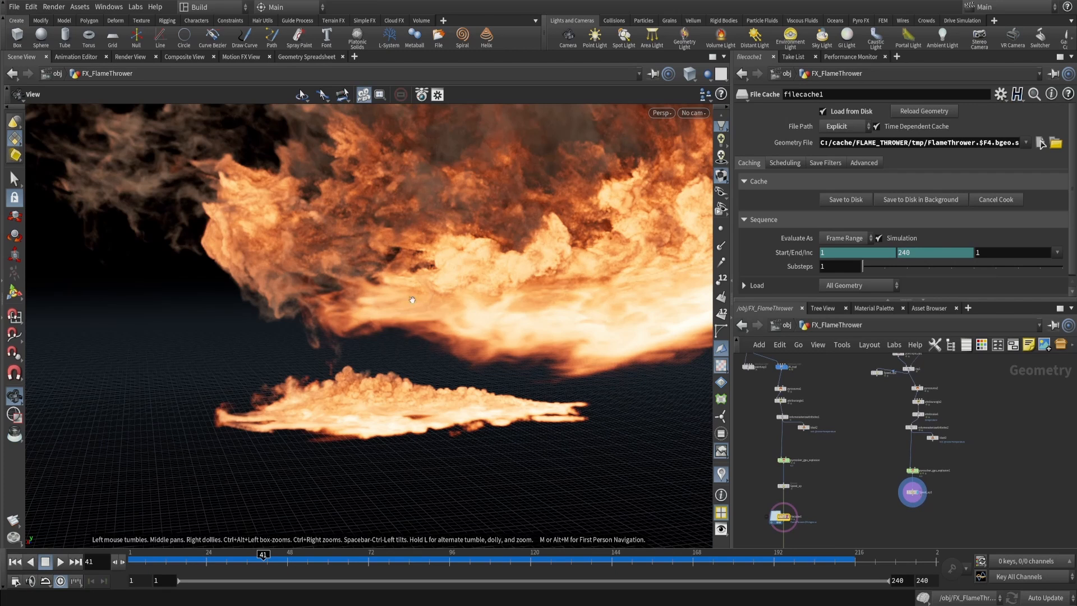
Turn off filecache1's template display and move the timeline to frame 50 to view the ground fire alone
scroll(924, 494, up, 3)
drag(871, 524, 870, 522)
middle_drag(854, 458, 846, 478)
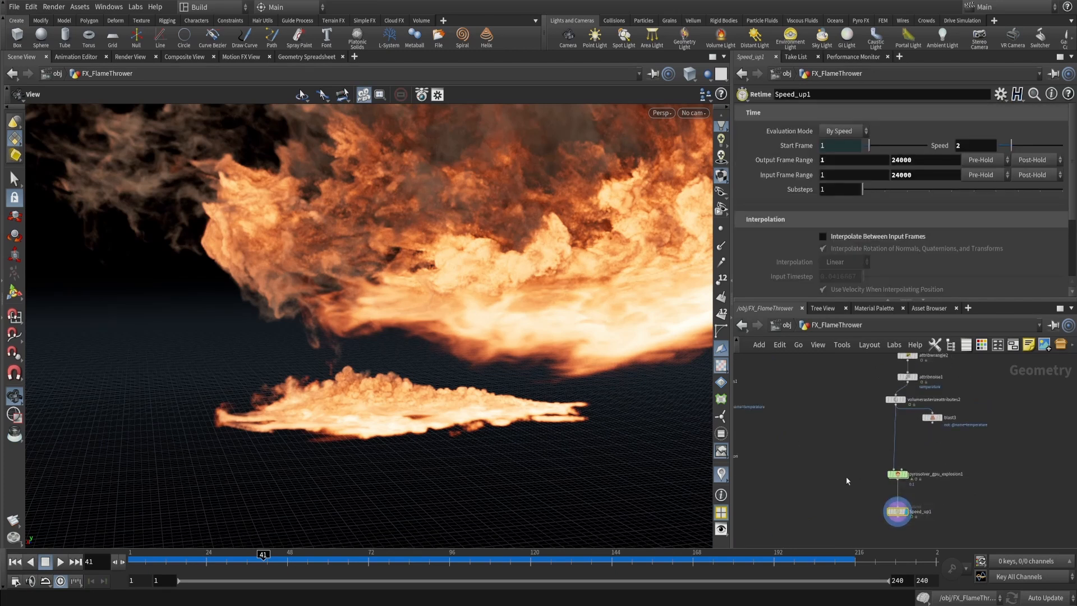
drag(465, 403, 443, 449)
mouse_move(283, 560)
mouse_down()
mouse_move(221, 560)
mouse_move(318, 559)
mouse_move(264, 560)
mouse_move(294, 561)
mouse_up()
Template the ENV_Collision null and frame the ground fire against the environment geometry
scroll(935, 445, down, 5)
alt+middle_drag(935, 449, 913, 474)
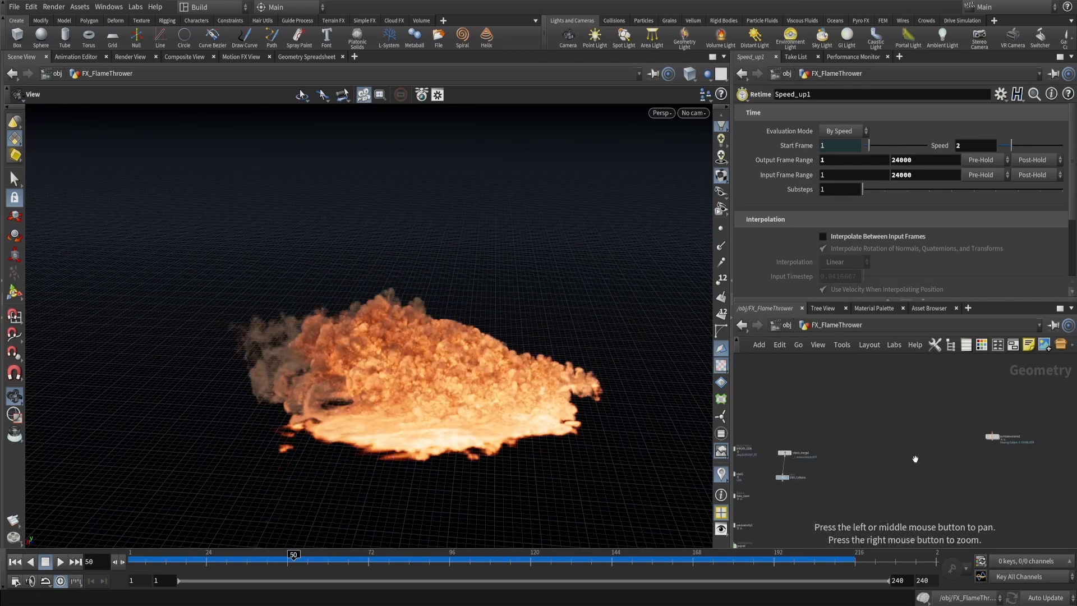
scroll(952, 460, up, 5)
click(923, 475)
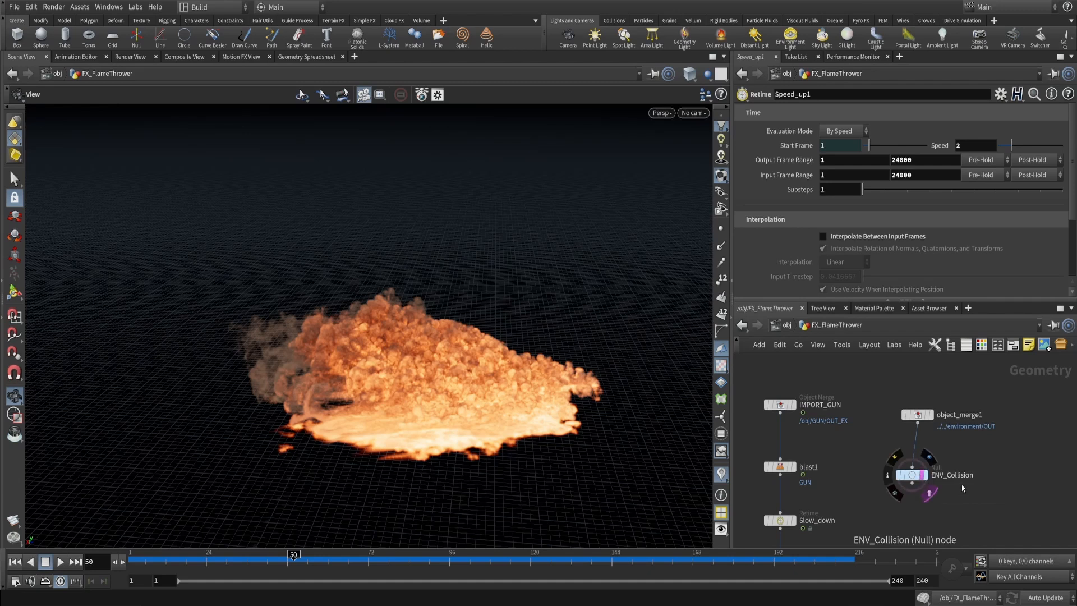
middle_drag(1017, 482, 1011, 460)
drag(606, 359, 540, 338)
right_drag(526, 340, 605, 314)
middle_drag(583, 354, 430, 375)
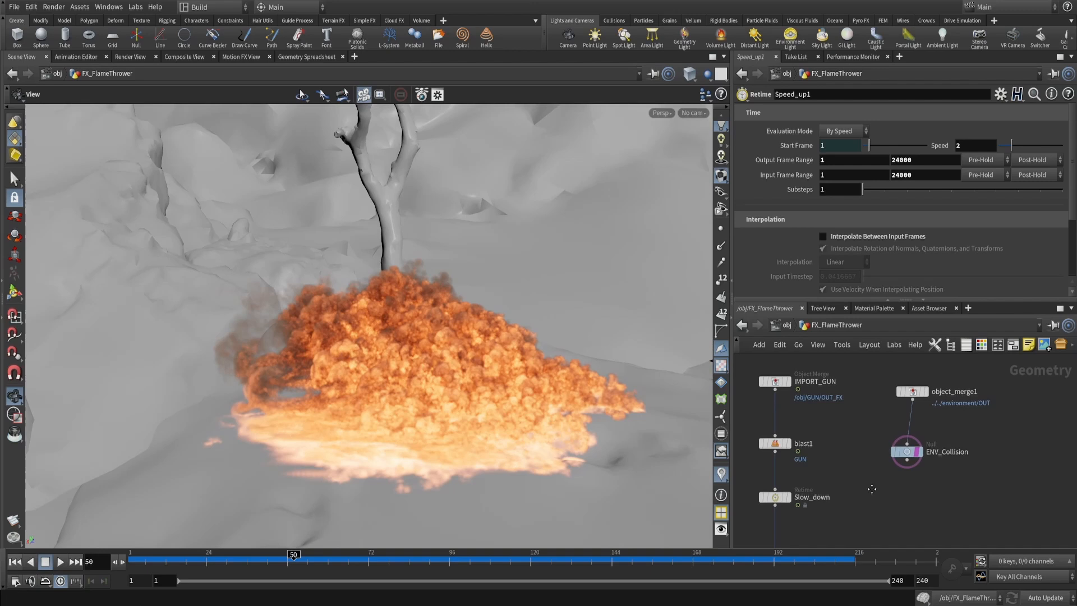
Review the second branch's node chain from the hit particles through the pyro source and solver to the Speed_up1 retime
middle_drag(872, 489, 892, 390)
scroll(899, 461, down, 5)
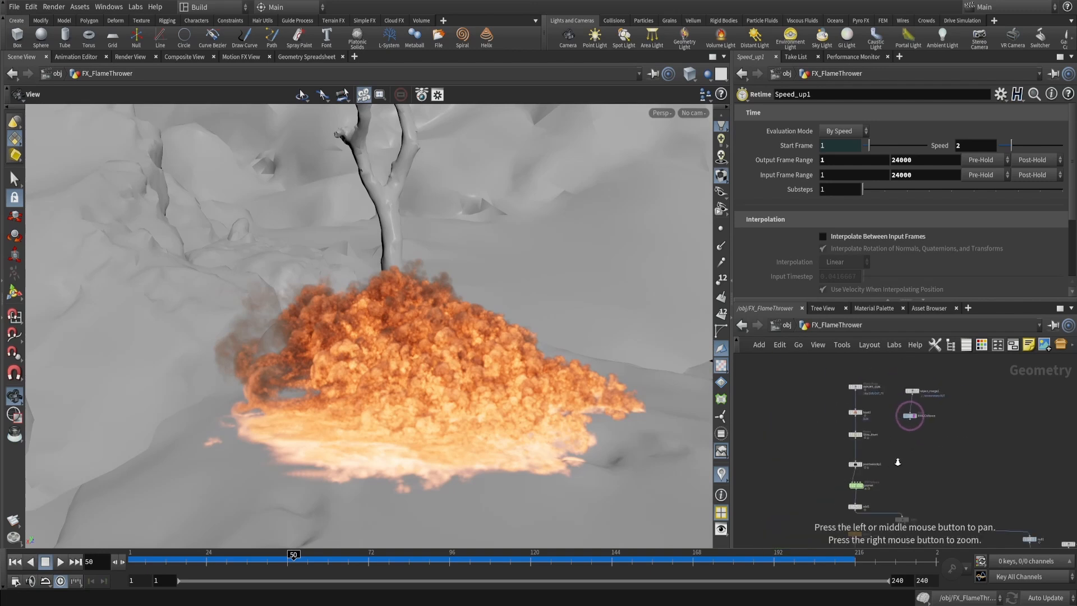
middle_drag(899, 461, 882, 404)
middle_drag(936, 440, 866, 370)
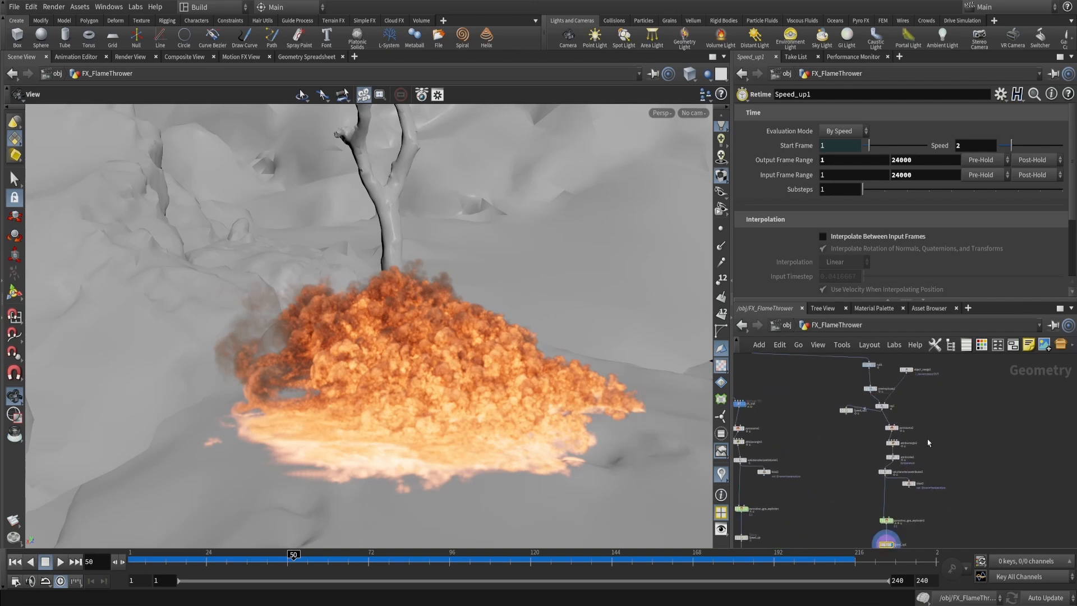
drag(889, 456, 877, 474)
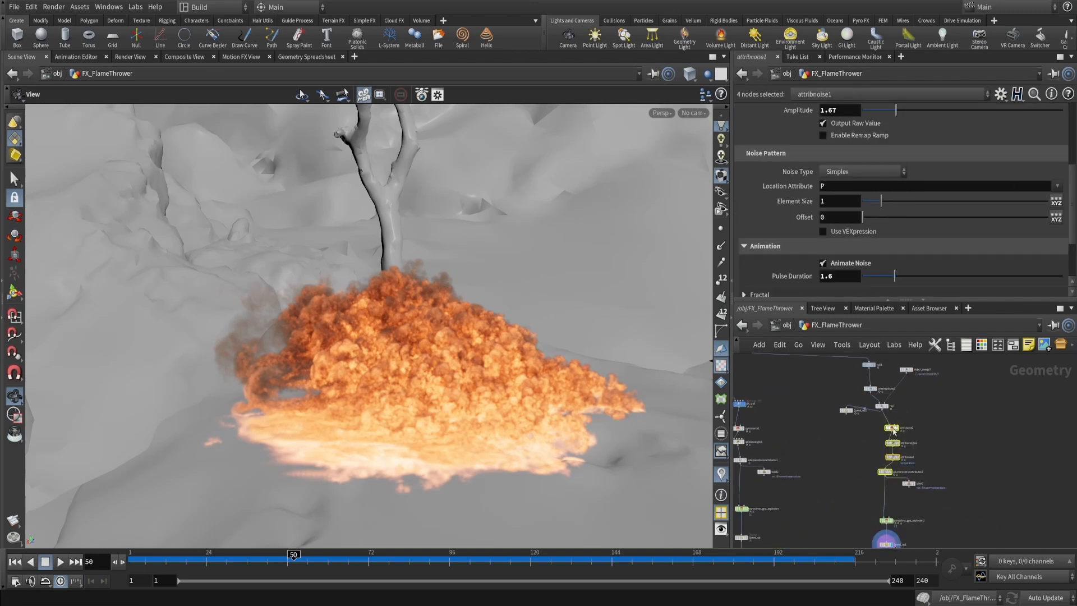
click(941, 428)
middle_drag(940, 428, 951, 396)
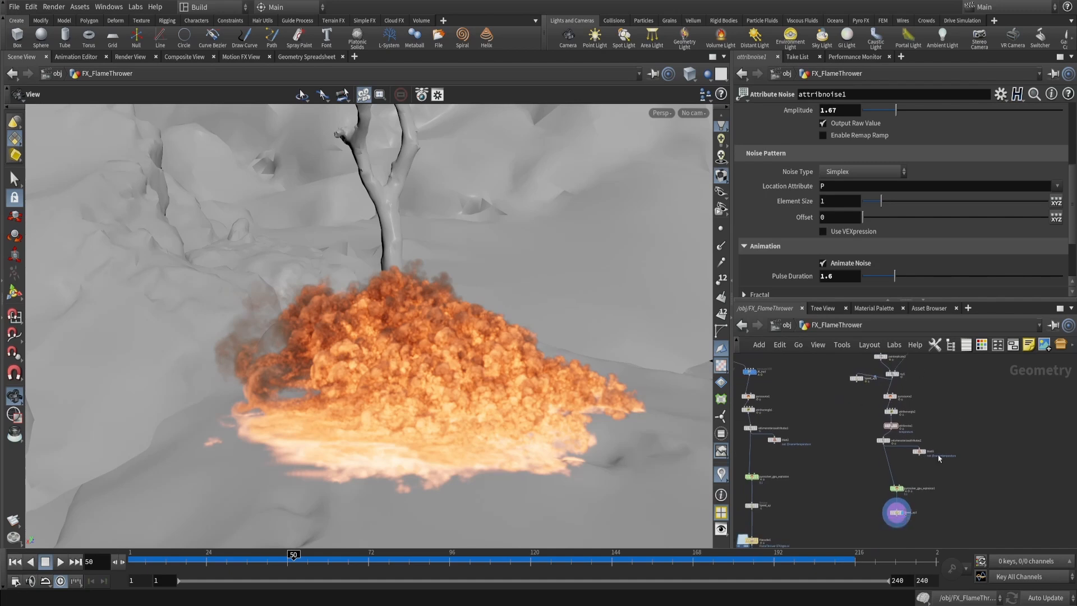
middle_drag(862, 494, 902, 481)
mouse_move(861, 408)
middle_down()
mouse_move(889, 466)
mouse_move(848, 410)
middle_up()
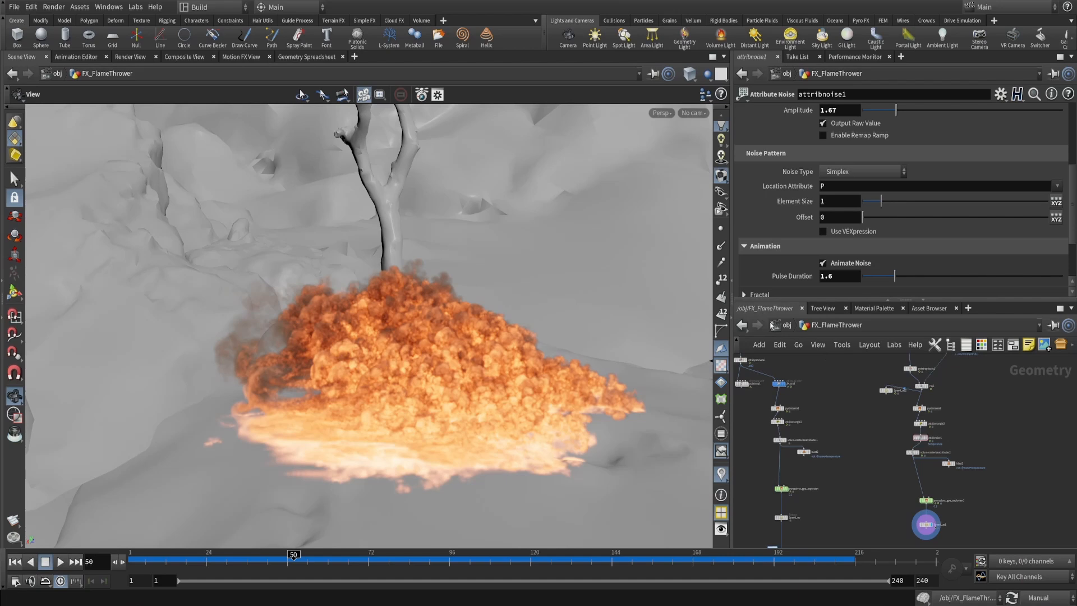
Set the update mode to Manual and switch from FX_FlameThrower to the stage network
click(774, 327)
click(776, 325)
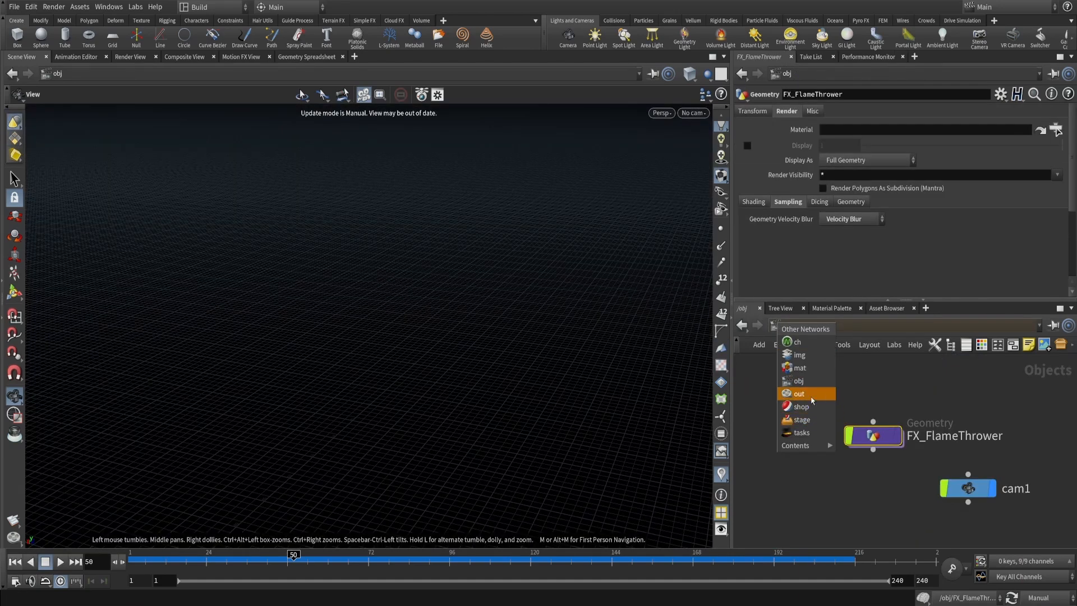
click(801, 419)
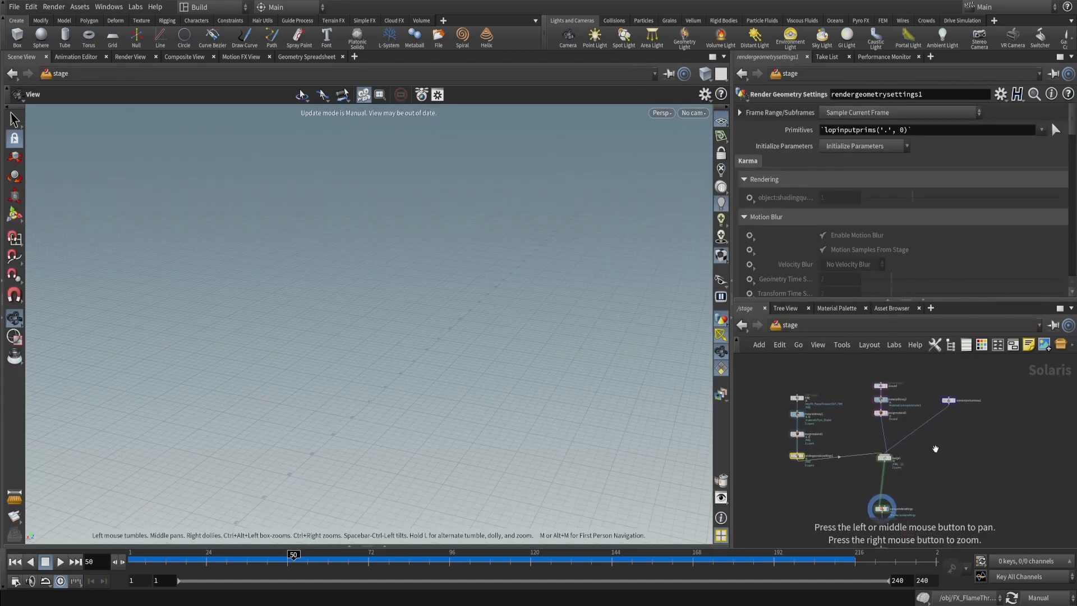
middle_drag(947, 433, 939, 451)
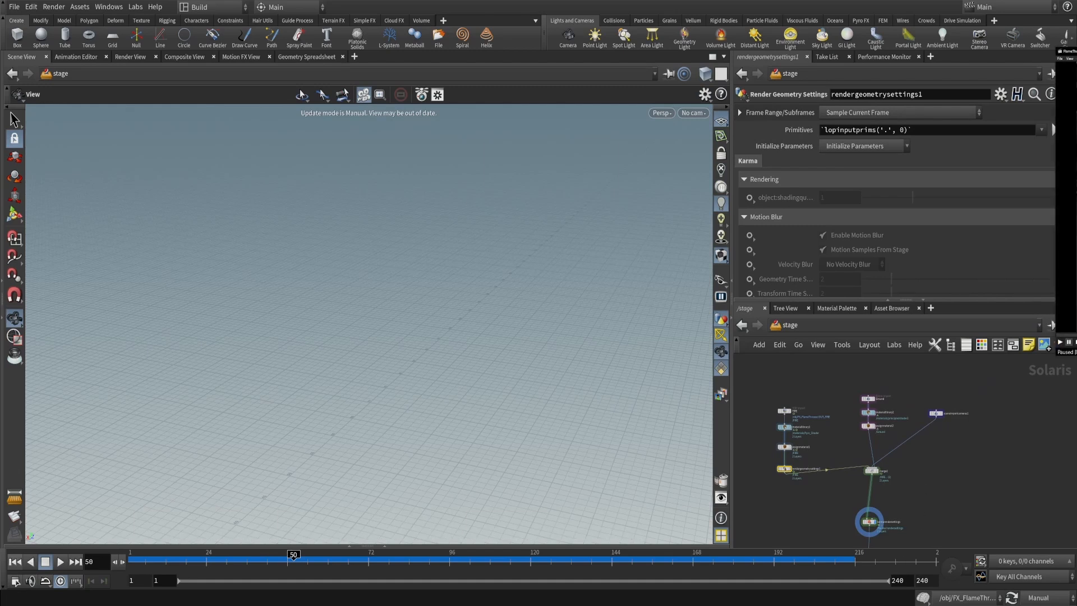
Bring the FlameThrower3.mov player in front of Houdini and replay the rendered clip from near its start
drag(1076, 54, 400, 76)
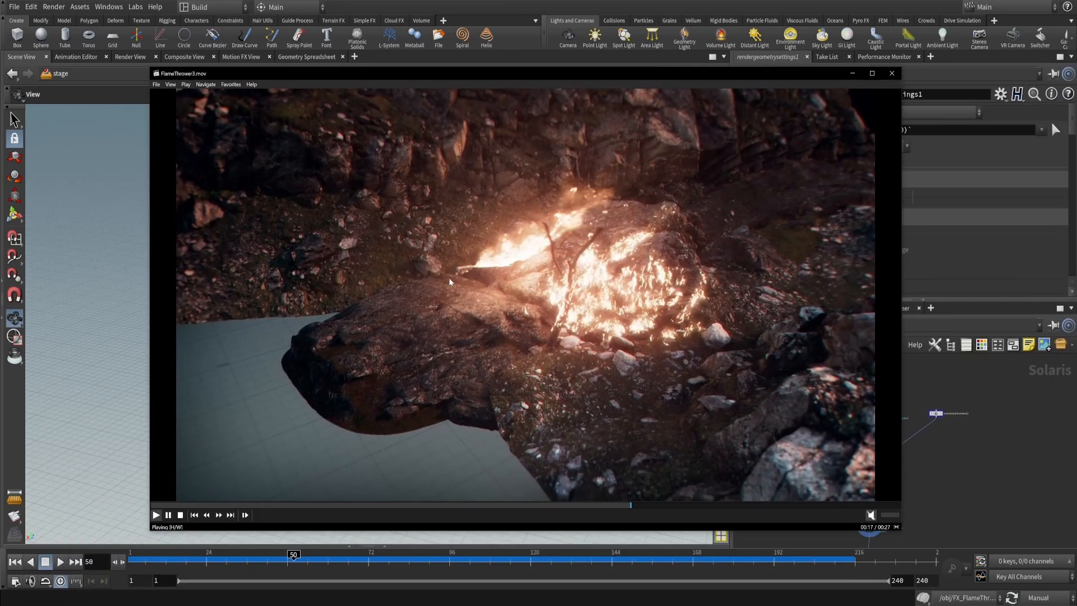
click(190, 506)
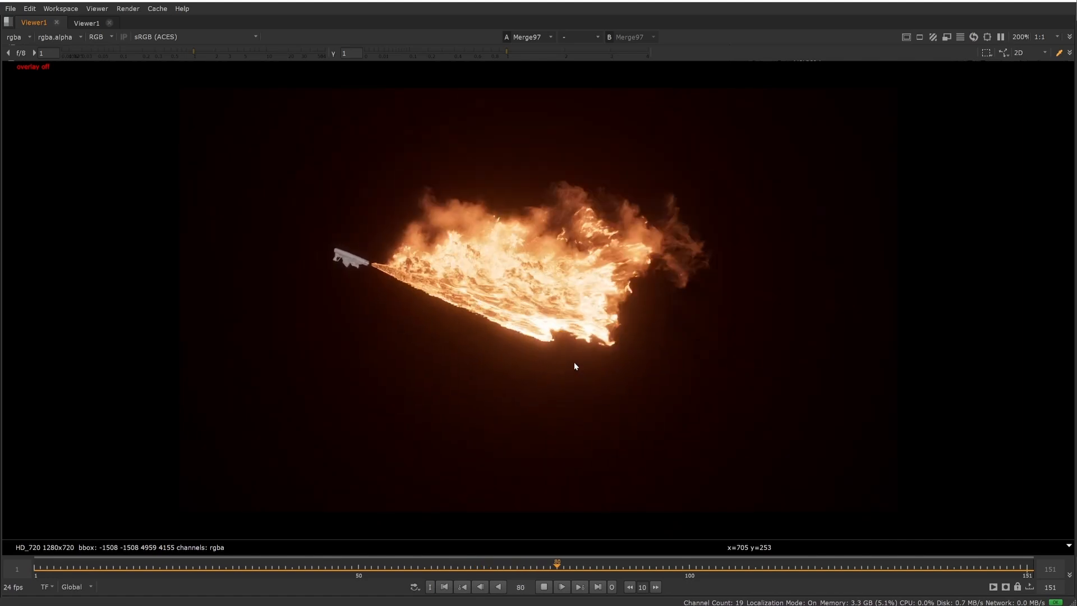
Stop the flame playback in Nuke, restore the full layout with the node graph, and move the timeline to frame 122
click(544, 587)
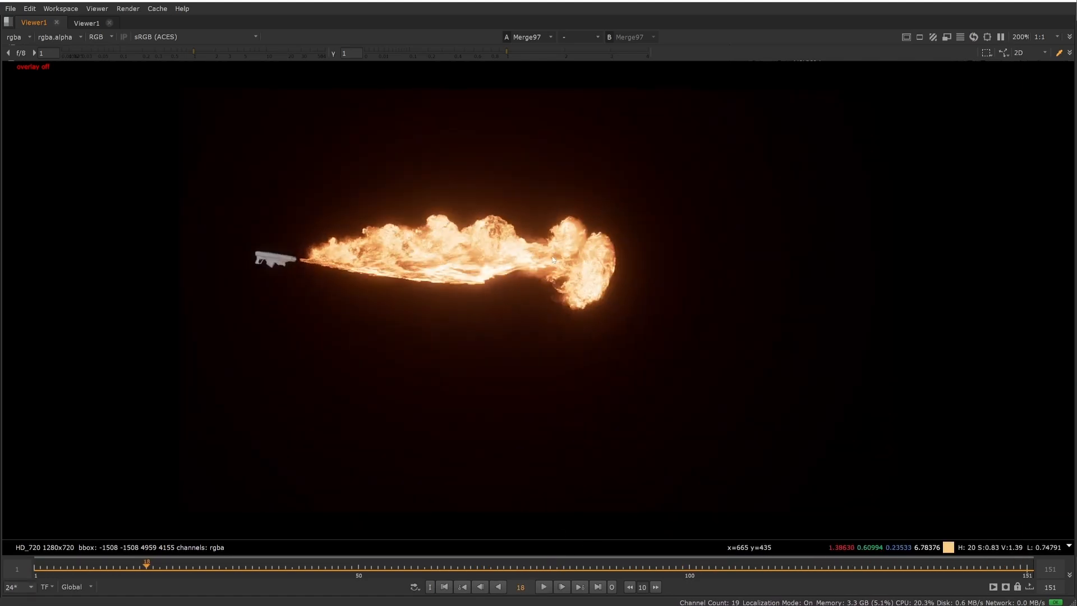
key(space)
middle_drag(364, 188, 407, 189)
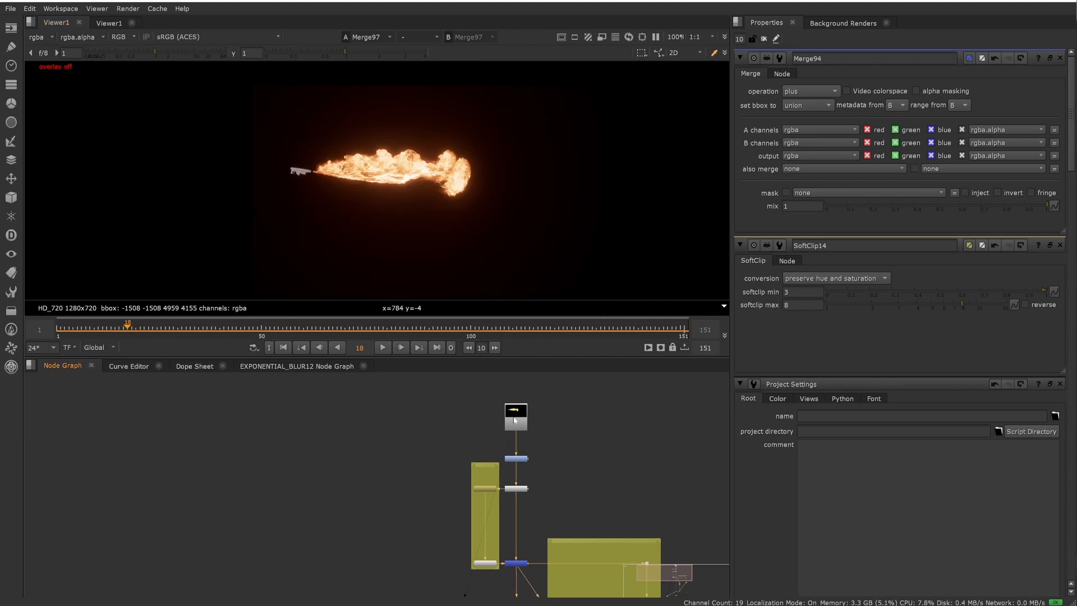
scroll(382, 145, up, 5)
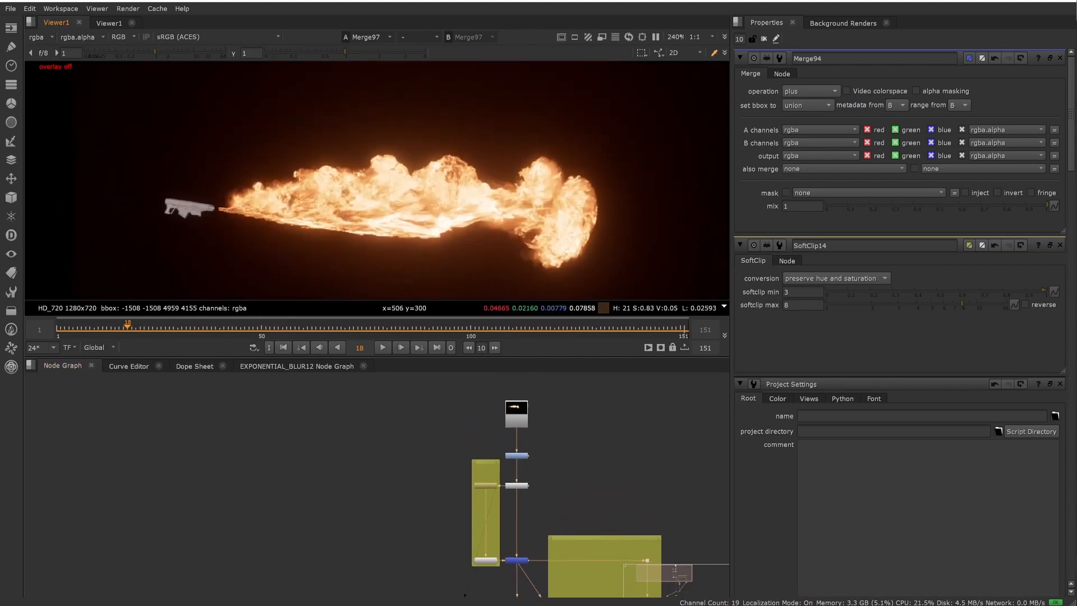
drag(223, 329, 562, 339)
View the flame at the color correction node below the Read, and compare it with the Merge94 output
middle_drag(562, 421, 587, 401)
click(542, 437)
key(1)
click(579, 456)
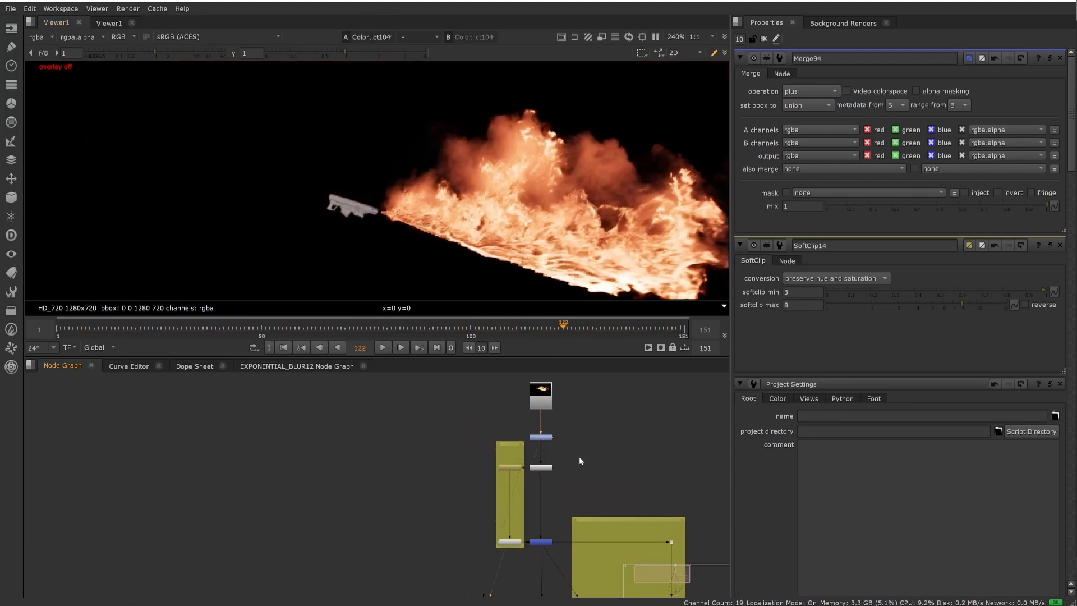
middle_drag(579, 456, 589, 430)
key(1)
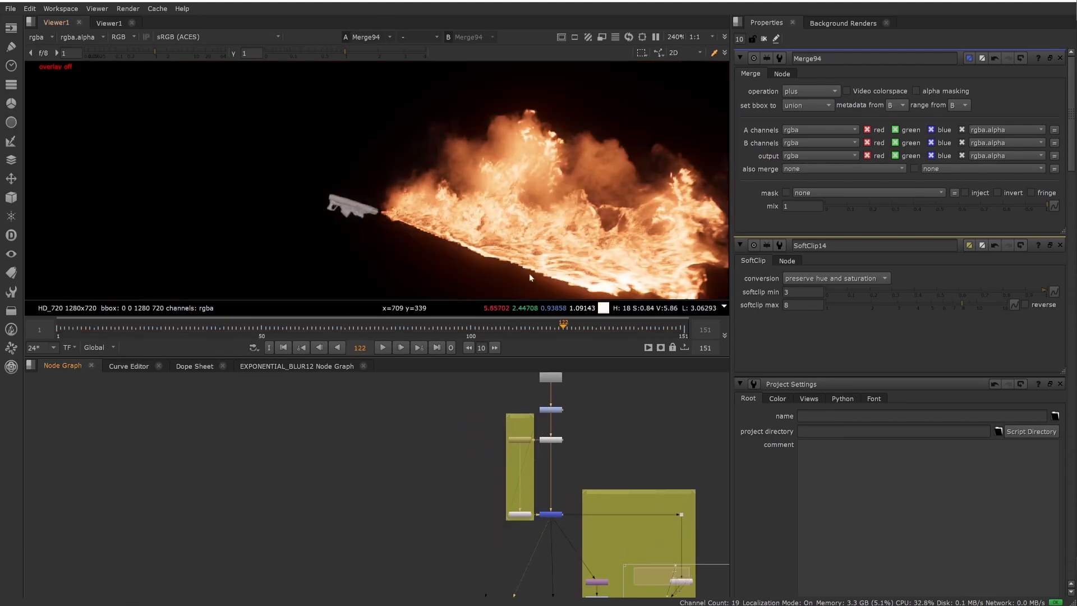
Follow the comp down past the second-stage glow and compare the Merge97 output with Merge94
middle_drag(530, 274, 494, 236)
middle_drag(603, 473, 537, 365)
scroll(533, 454, down, 3)
scroll(514, 516, up, 4)
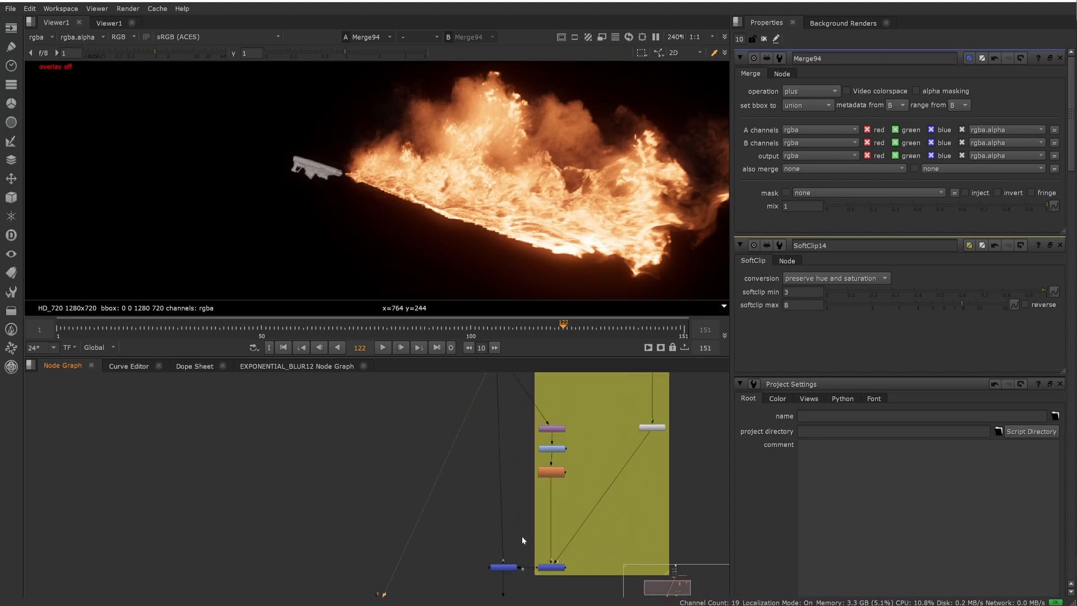
middle_drag(522, 536, 561, 589)
scroll(557, 486, up, 2)
scroll(502, 466, down, 4)
scroll(497, 543, down, 1)
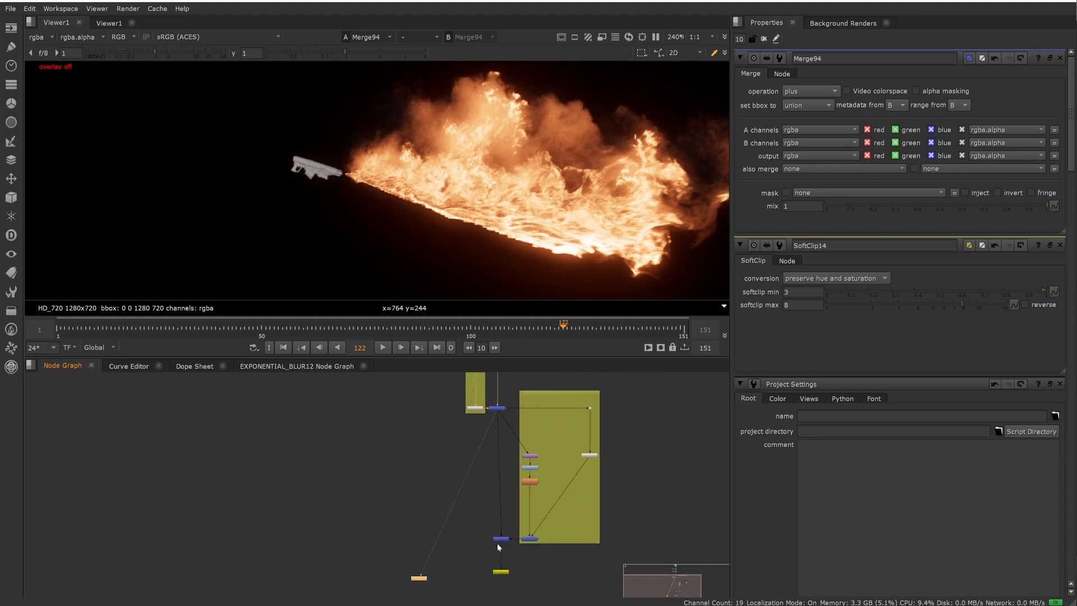
click(500, 540)
key(1)
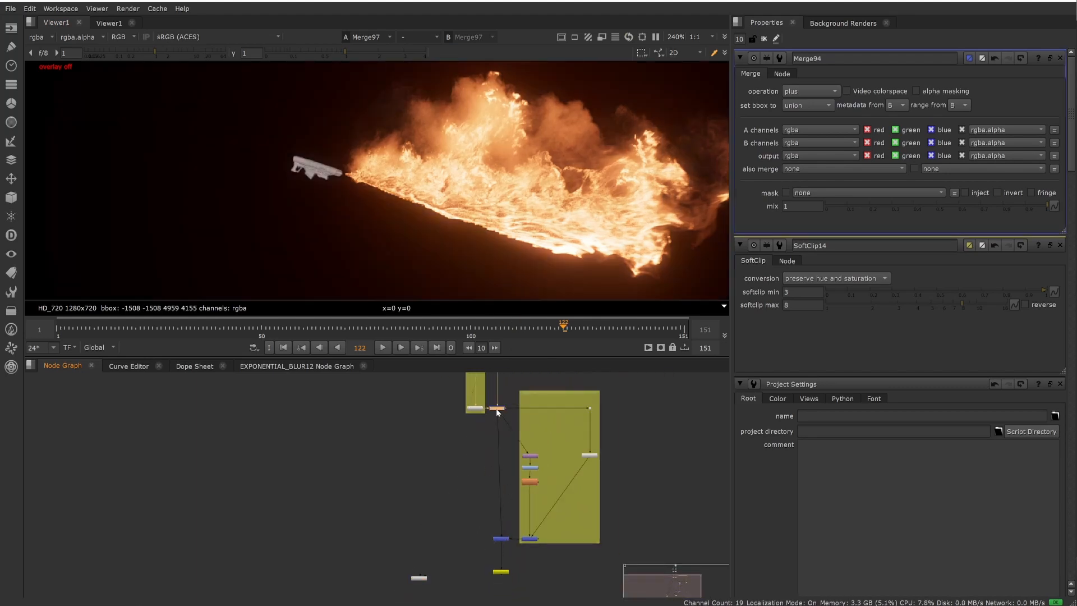
click(501, 539)
middle_drag(501, 540, 476, 566)
View SoftClip14 in the First_stage_glow group, open its properties and inspect the brightest flame pixels up close
scroll(489, 485, up, 2)
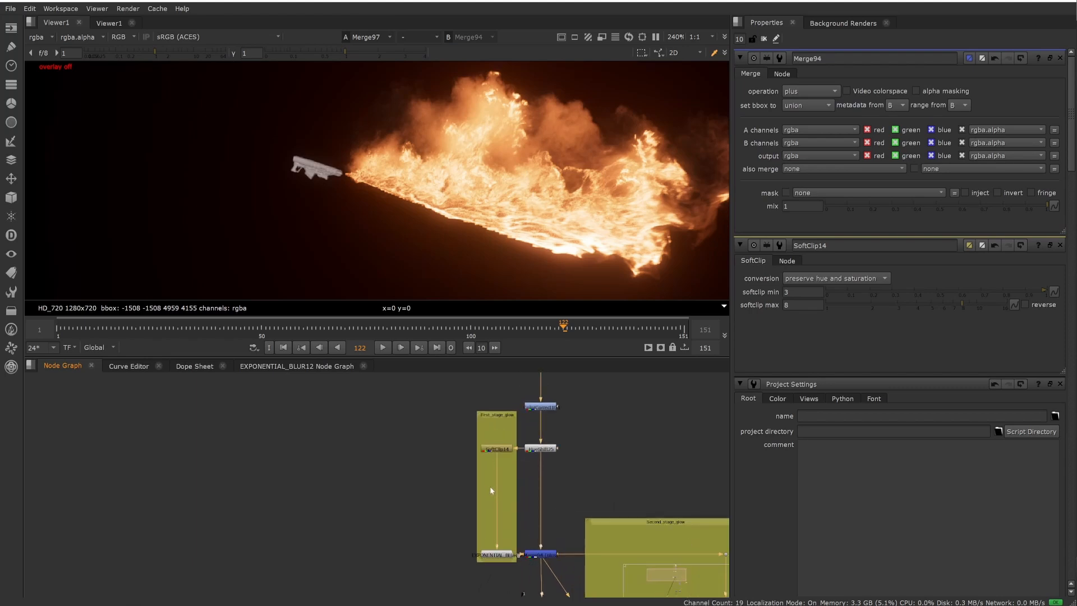
scroll(499, 452, up, 3)
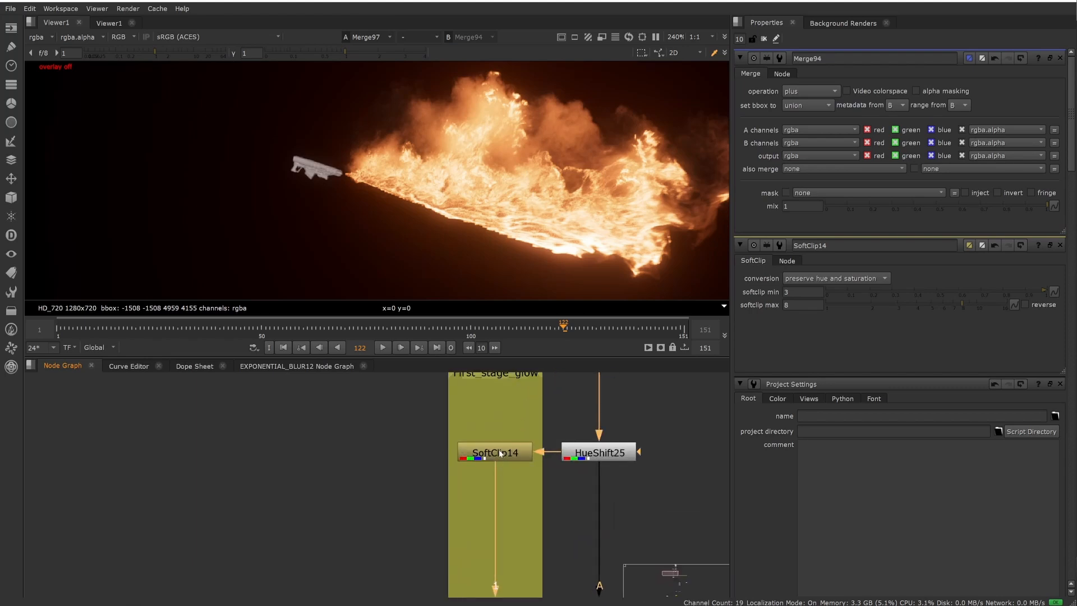
key(1)
double_click(520, 455)
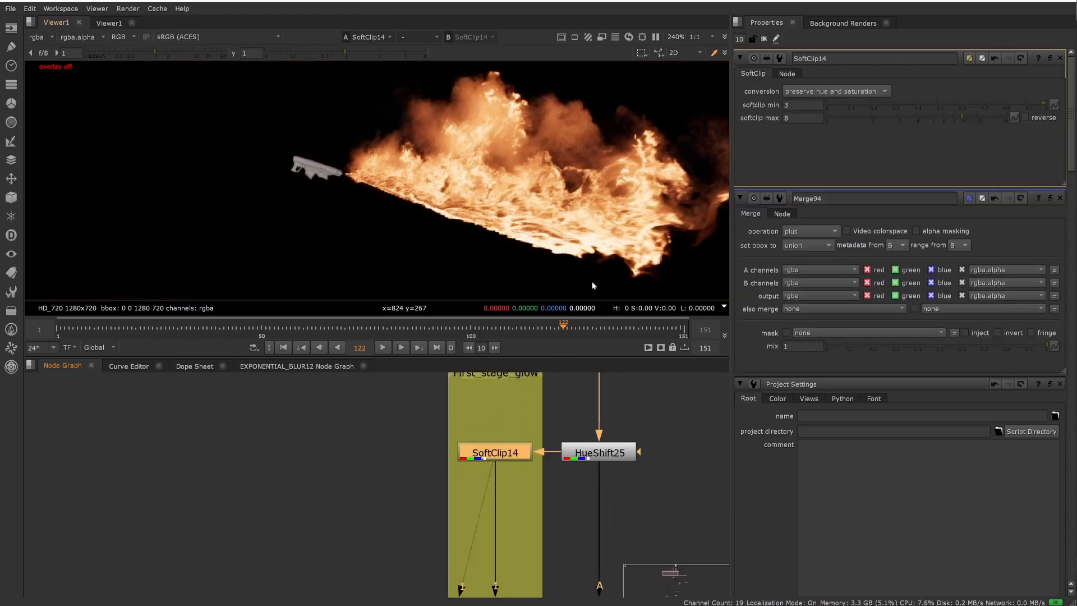
scroll(542, 212, up, 4)
scroll(543, 213, up, 7)
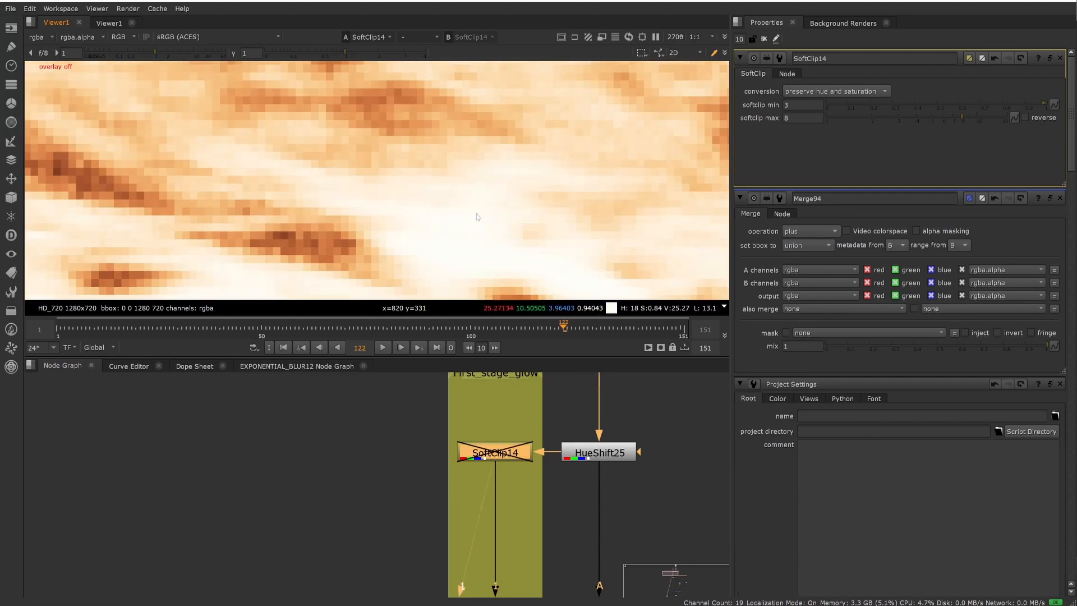
scroll(402, 542, down, 3)
View the EXPONENTIAL_BLUR12 output on its own with the whole flame in frame
scroll(402, 539, up, 5)
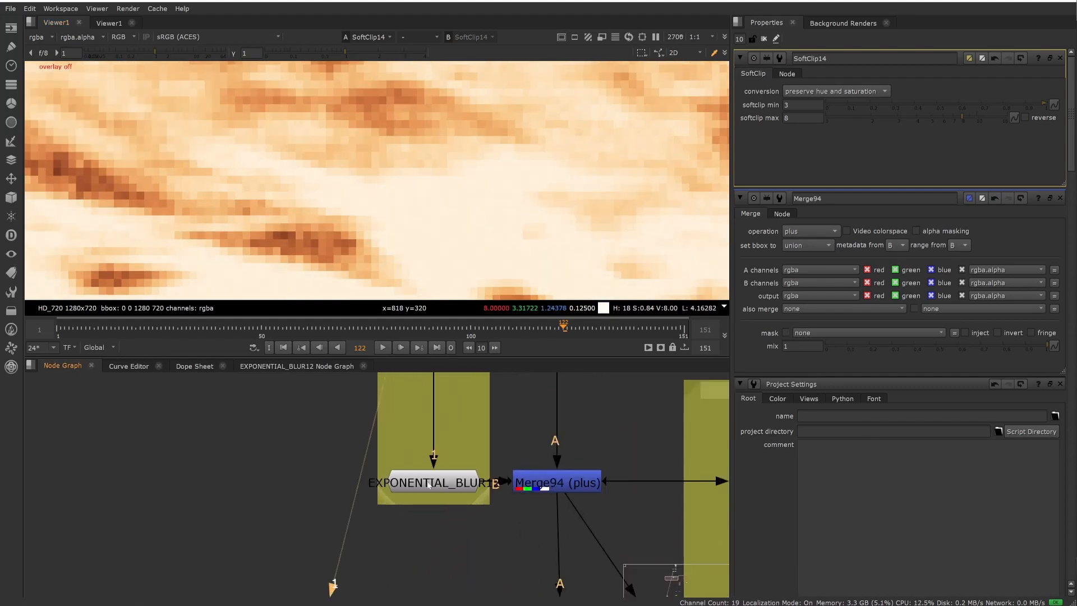
key(1)
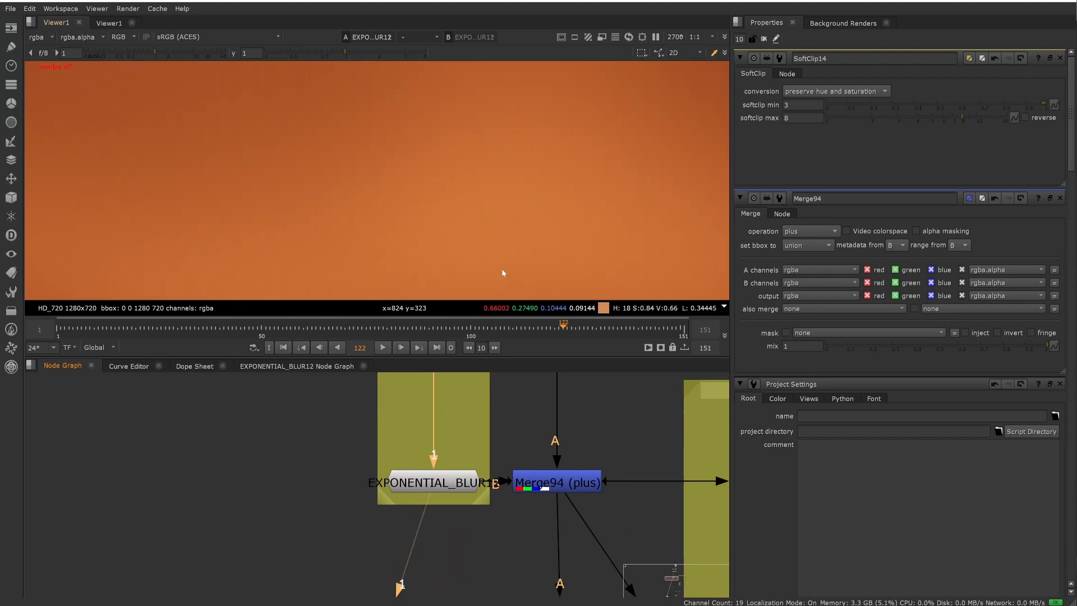
scroll(517, 234, down, 10)
scroll(412, 167, up, 3)
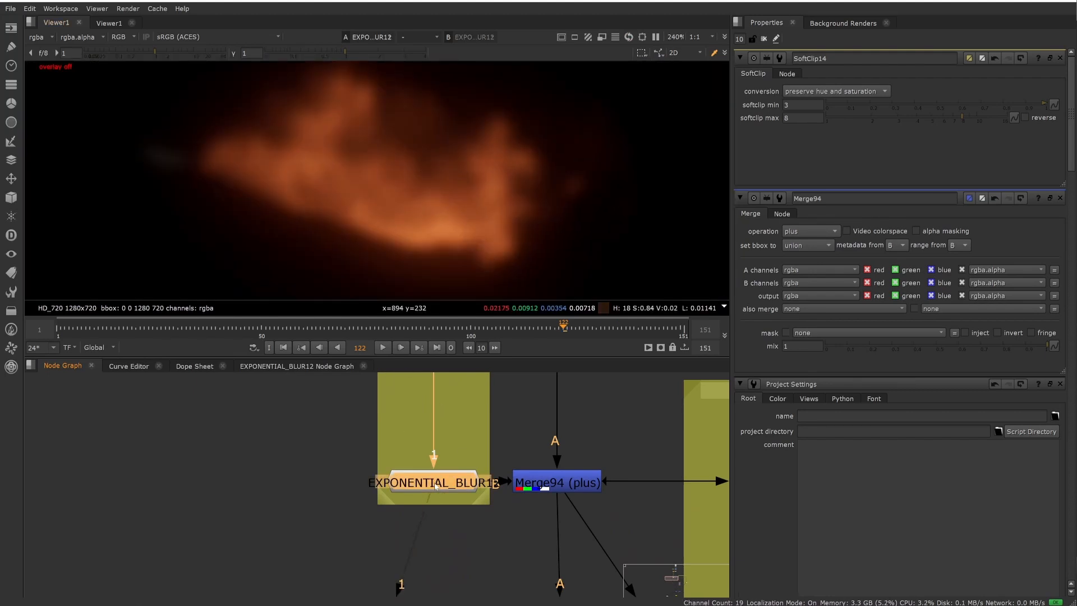
Open the internal graph of EXPONENTIAL_BLUR12 and compare its first merge, Merge32, with the last one, Merge40
key(ctrl+Return)
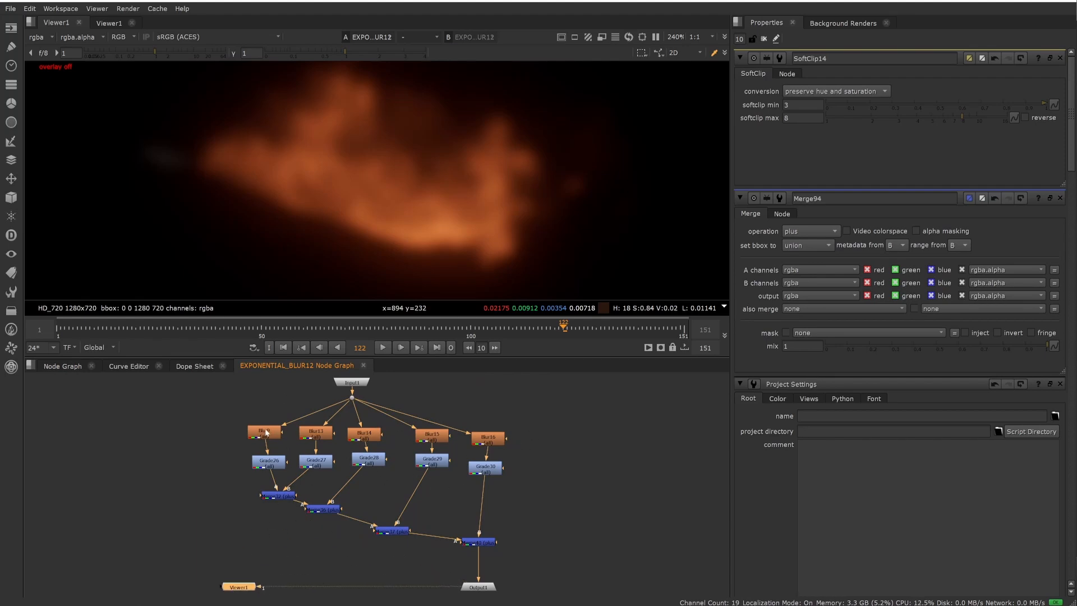
drag(273, 498, 263, 503)
key(1)
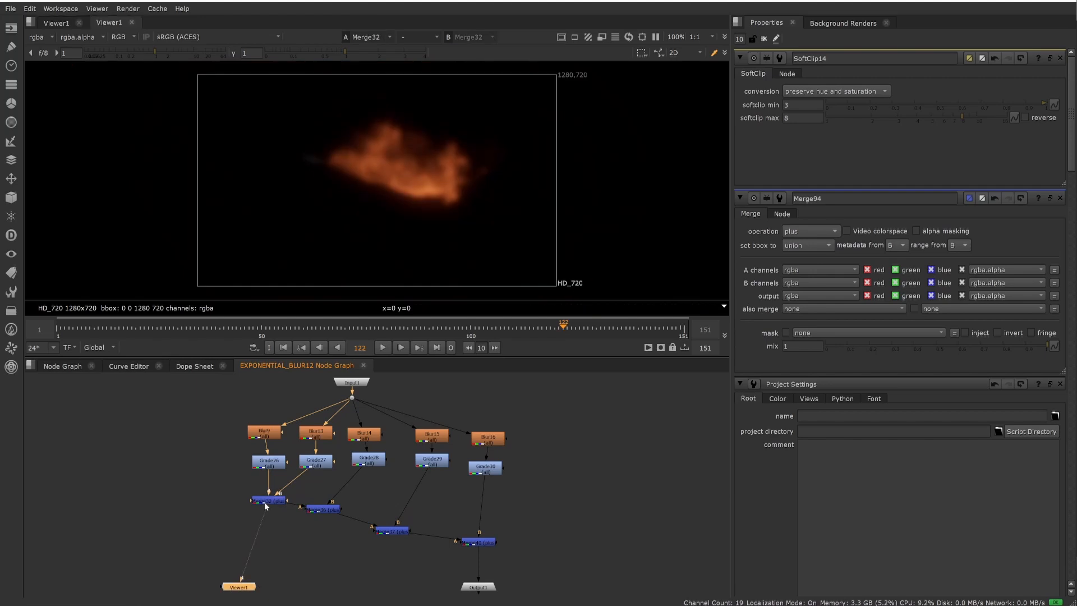
scroll(402, 141, up, 2)
scroll(403, 142, up, 2)
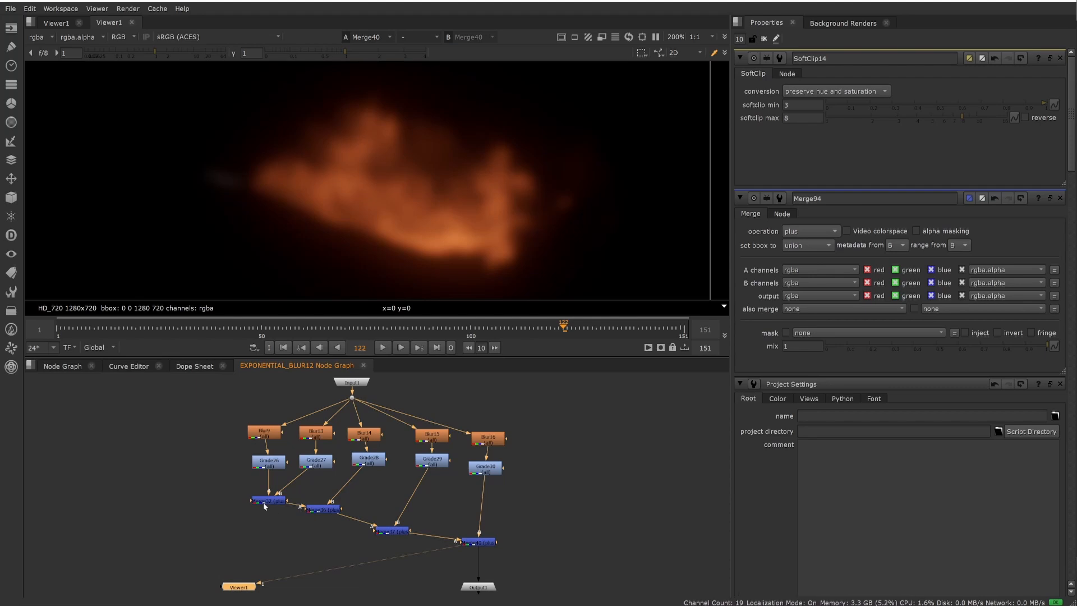
middle_drag(515, 571, 543, 455)
scroll(542, 456, down, 2)
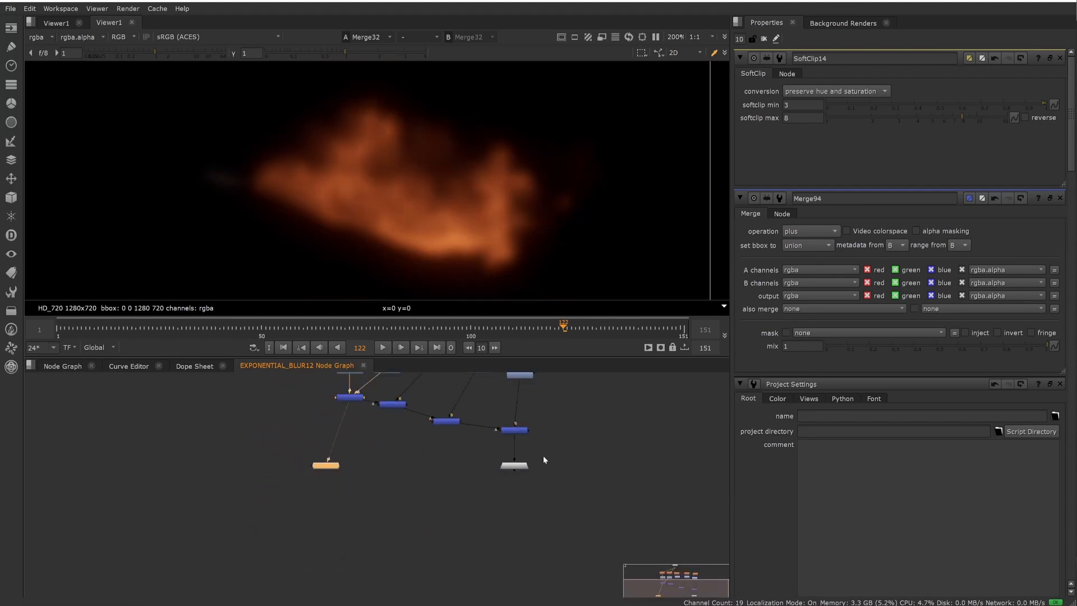
Return to the main node graph and compare the EXPONENTIAL_BLUR12 result with the Merge94 composite
click(56, 366)
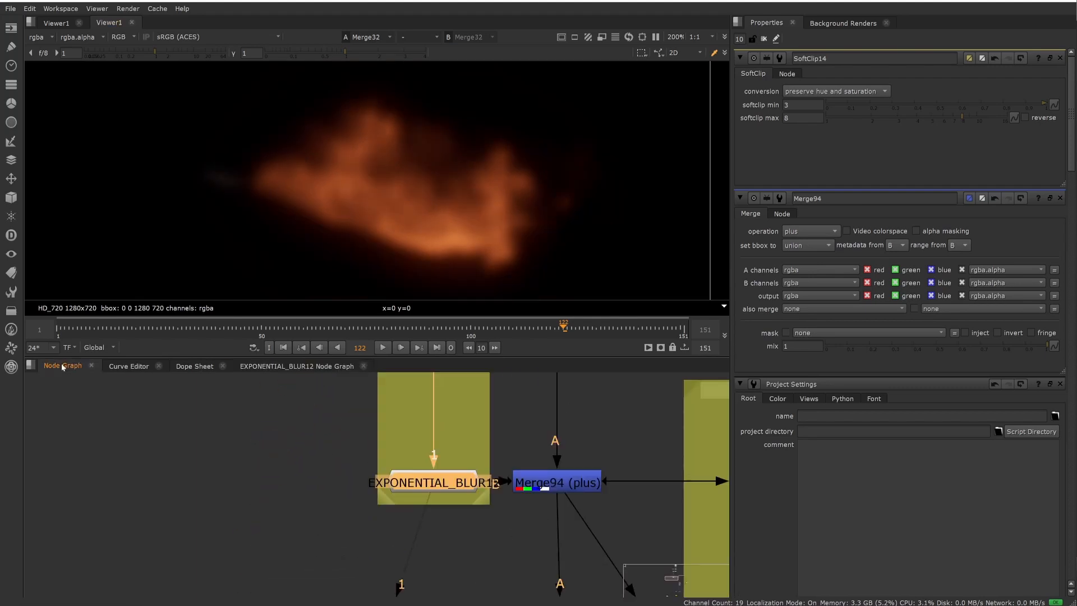
click(551, 486)
click(448, 481)
key(1)
key(1)
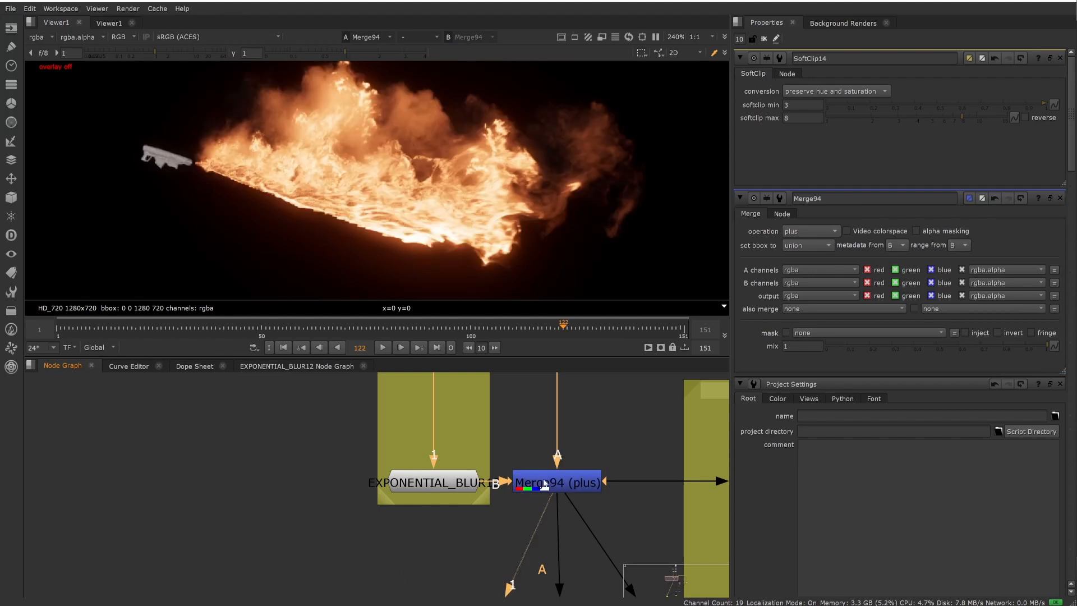
Check the first-stage glow's effect on the flame by toggling its node off and on and switching between viewer inputs
middle_drag(591, 399, 559, 543)
scroll(559, 544, down, 4)
middle_drag(586, 495, 501, 401)
click(501, 473)
key(d)
key(d)
click(547, 428)
key(2)
key(1)
Select the second-stage glow nodes, and view their combined output at Merge96 and the final composite at Merge97
scroll(501, 401, down, 3)
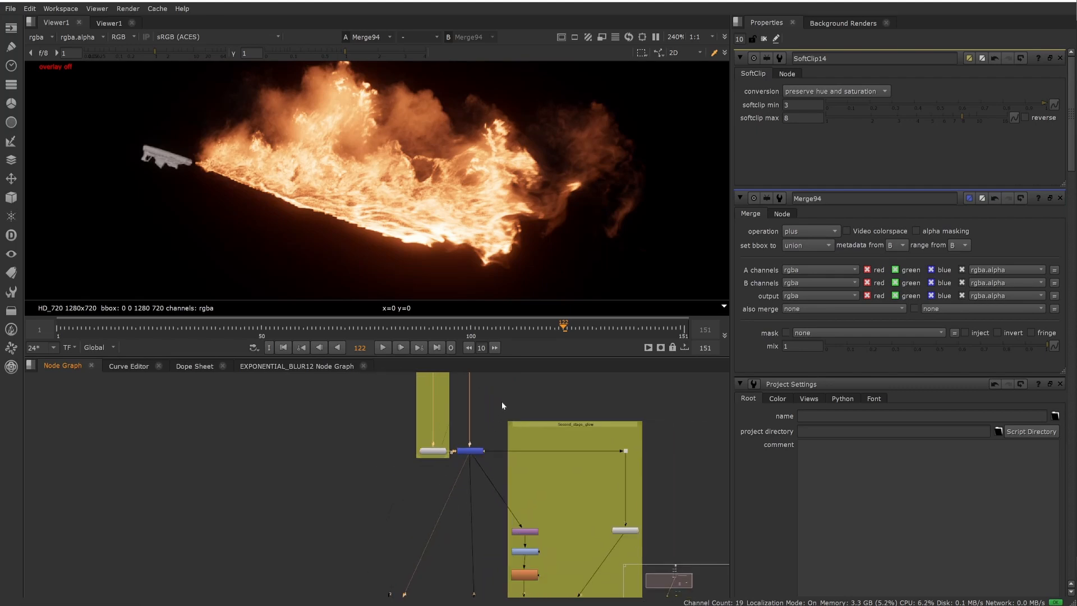
drag(502, 402, 699, 589)
middle_drag(569, 588, 595, 536)
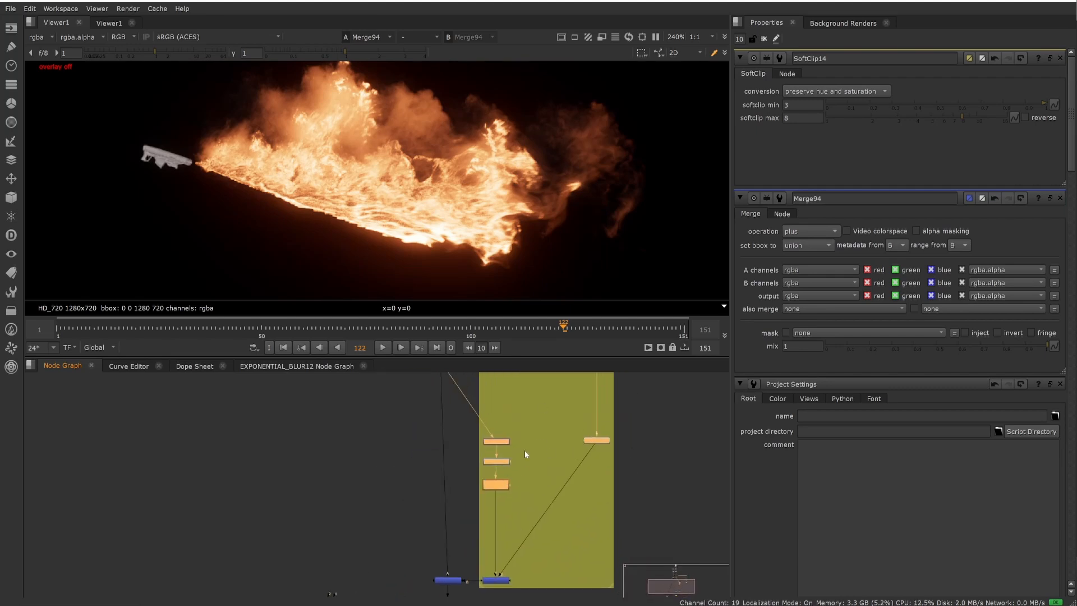
click(496, 579)
scroll(496, 579, up, 2)
key(1)
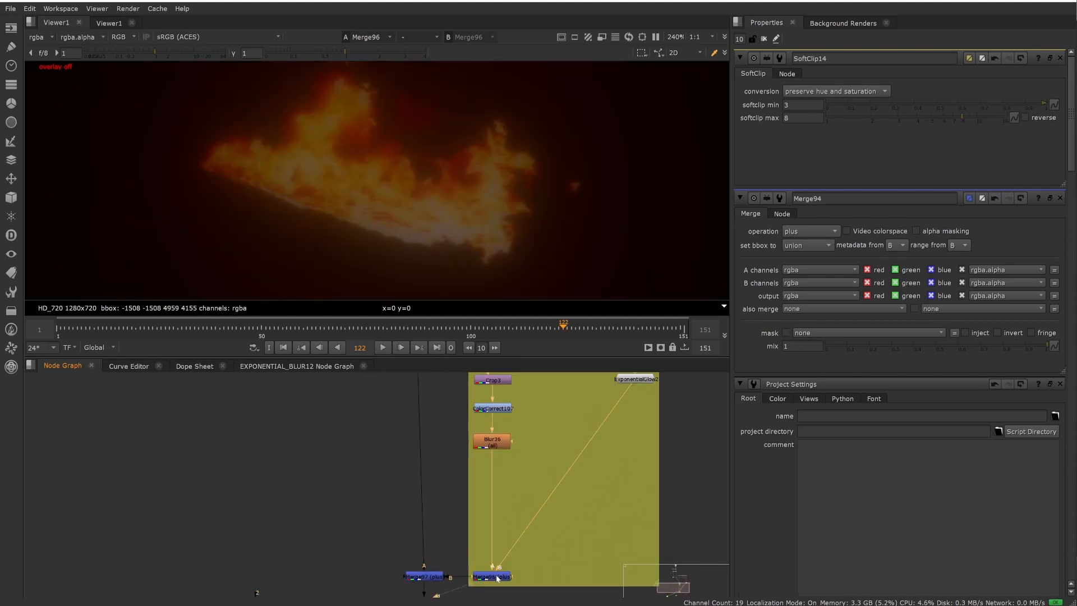
key(1)
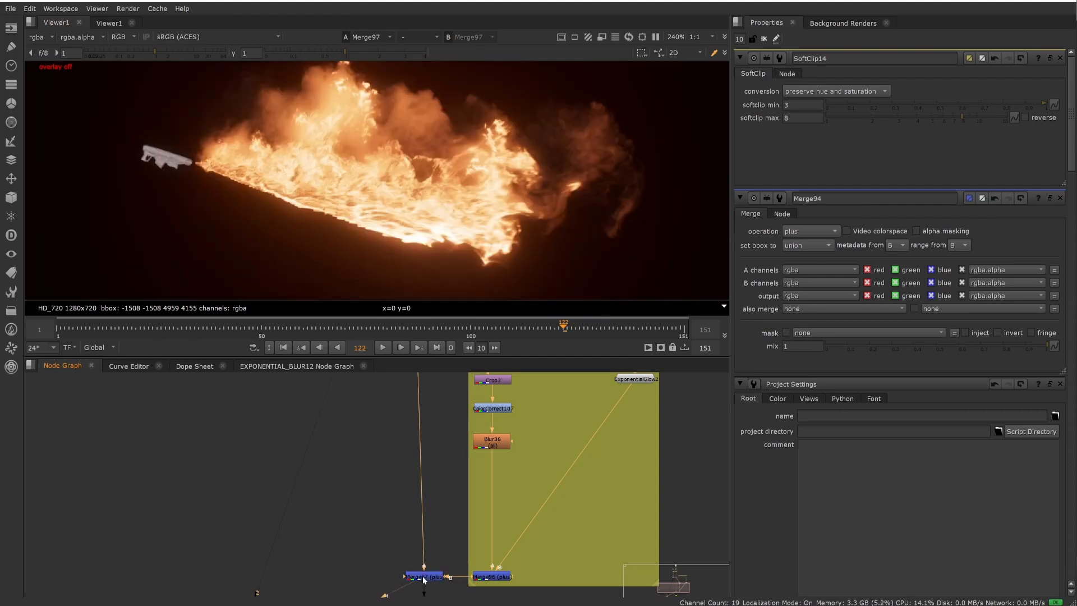
Compare the flame after only the first-stage glow at Merge94 with the composite after both glows at Merge97
scroll(396, 489, down, 4)
middle_drag(395, 457, 413, 514)
scroll(414, 513, up, 3)
click(428, 500)
key(1)
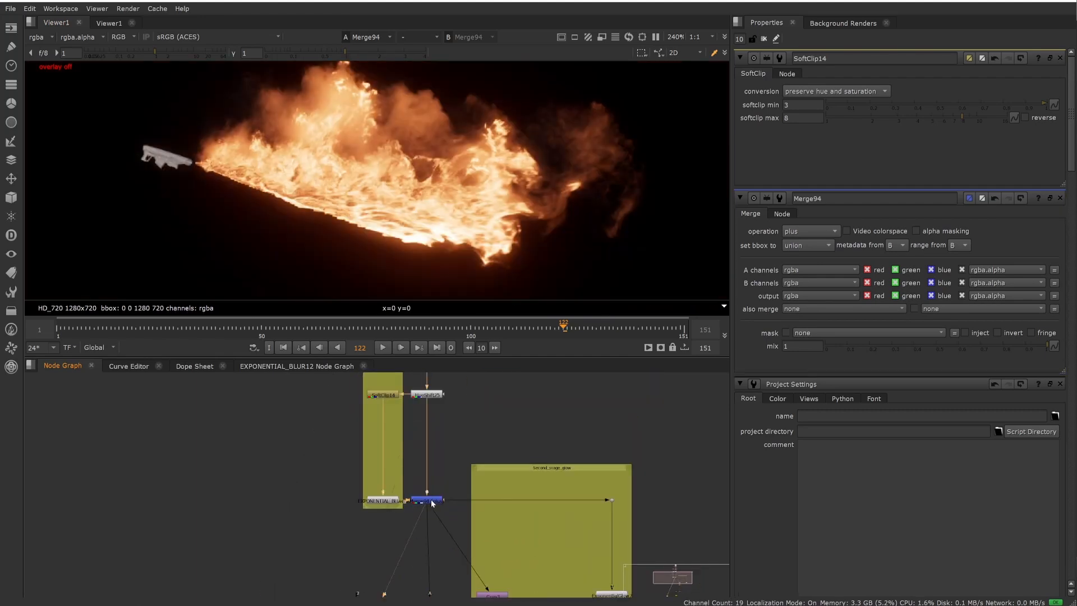
middle_drag(405, 573, 424, 408)
middle_drag(462, 583, 460, 435)
click(456, 444)
key(1)
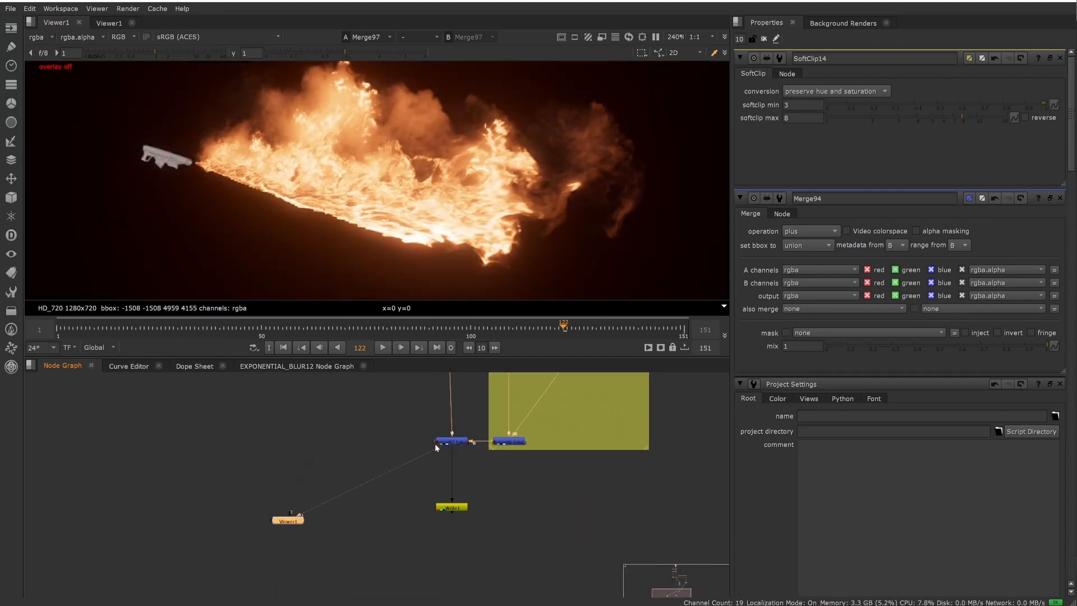
Go back to the start of the comp and view the raw flame render from the Read node
scroll(437, 446, down, 3)
middle_drag(425, 399, 449, 605)
scroll(450, 477, up, 2)
middle_drag(603, 547, 474, 452)
scroll(398, 423, up, 1)
middle_drag(404, 423, 538, 557)
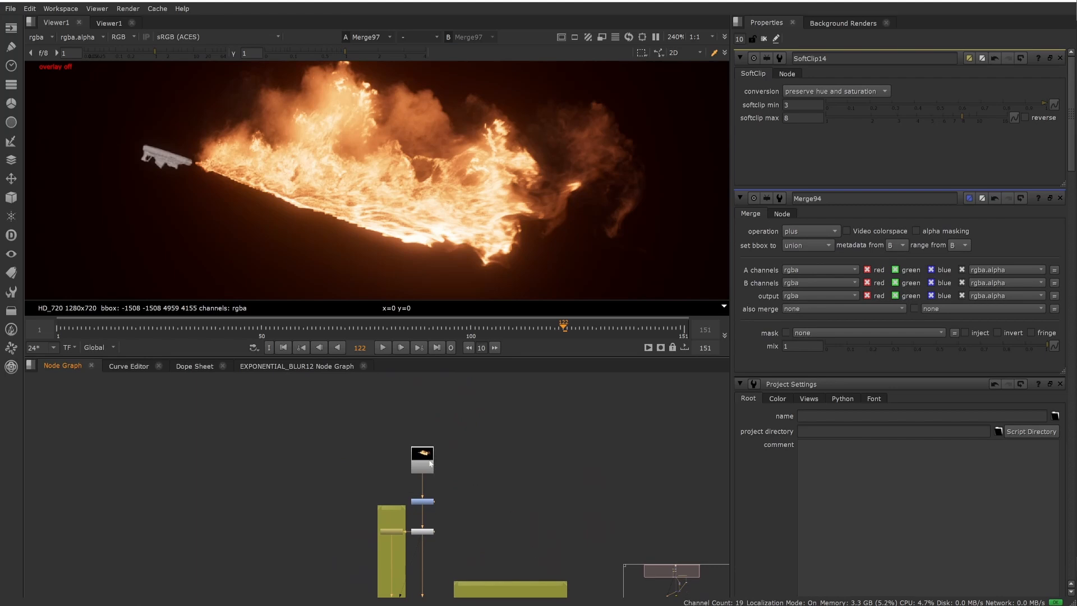
click(423, 456)
key(1)
Maximize the viewer, fit the image, and compare the raw Read49 render with the final Merge97 composite
key(space)
key(f)
scroll(575, 246, down, 1)
scroll(596, 250, up, 3)
key(1)
key(2)
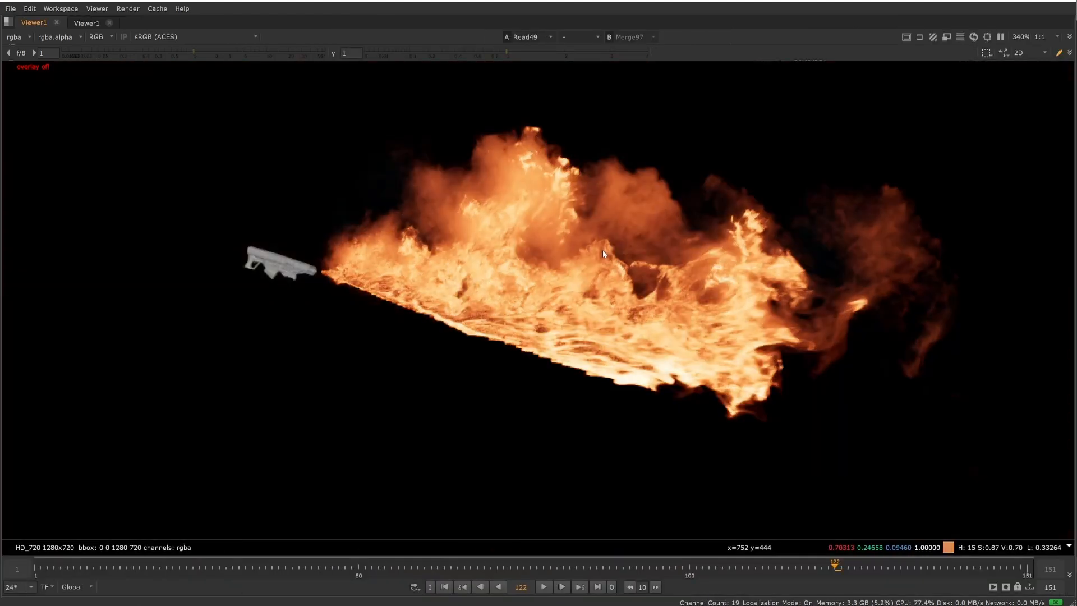
key(1)
key(f)
Frame the flame in the viewer and play the final Merge97 composite from frame 1
middle_drag(647, 265, 581, 248)
click(447, 587)
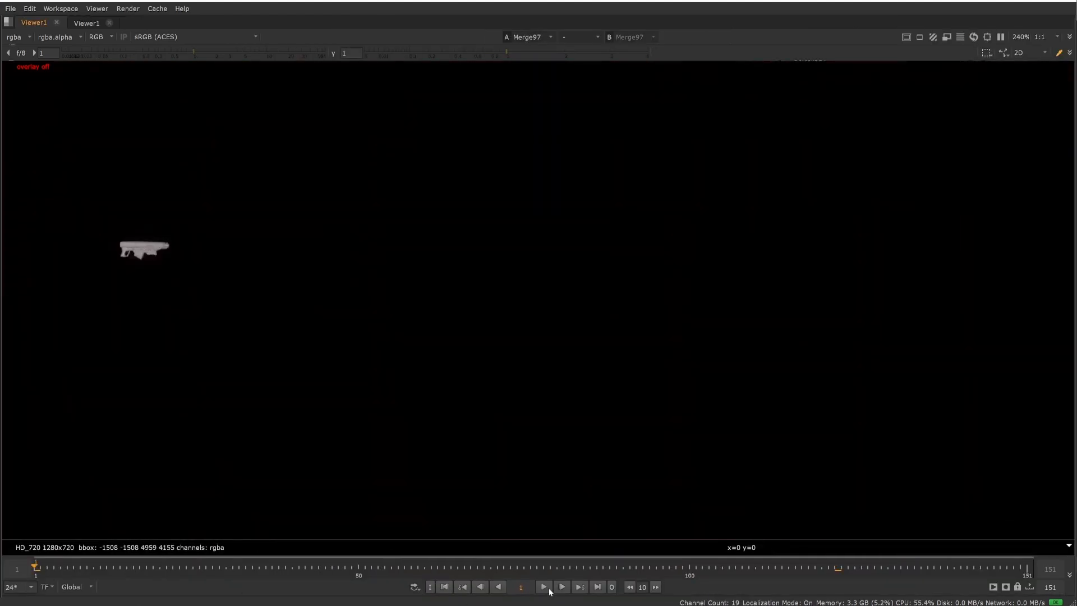
click(544, 585)
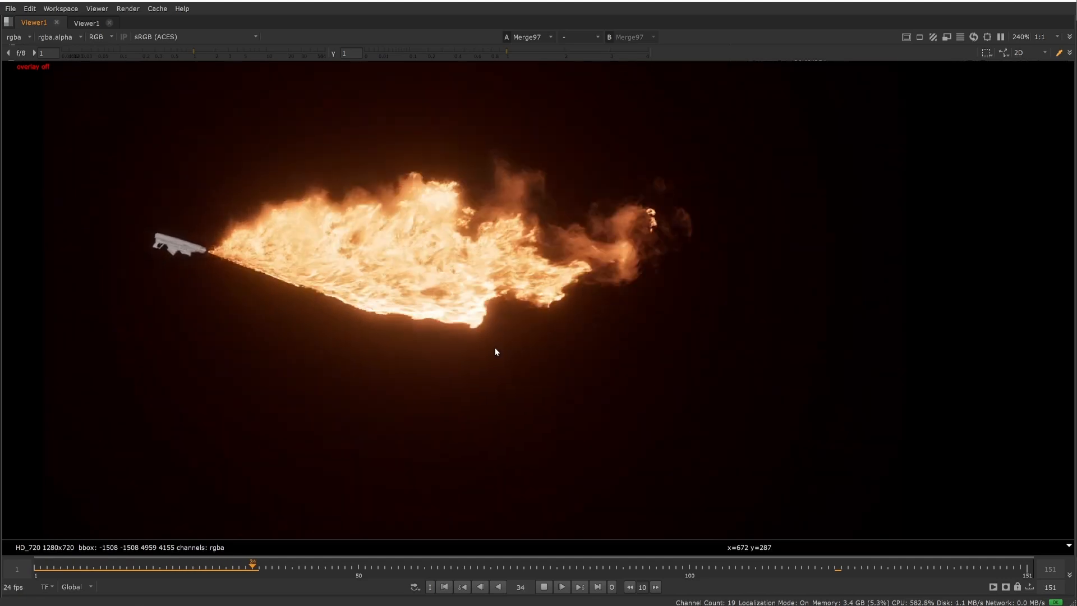